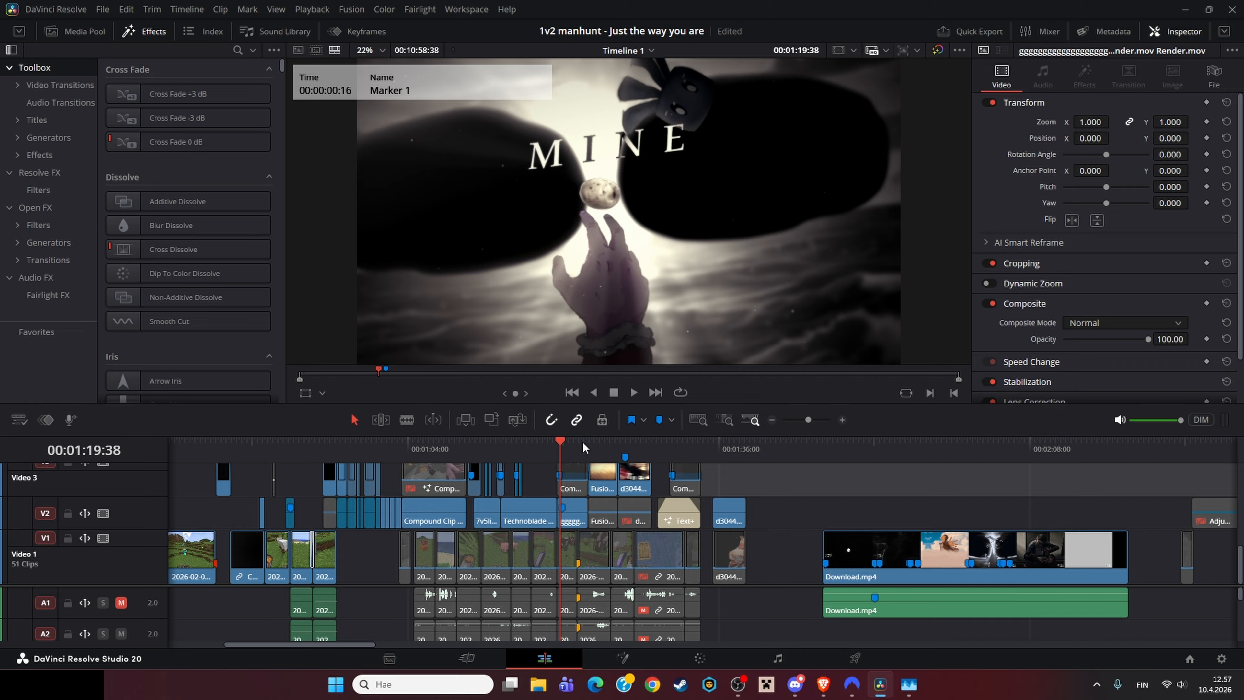
pyautogui.click(535, 454)
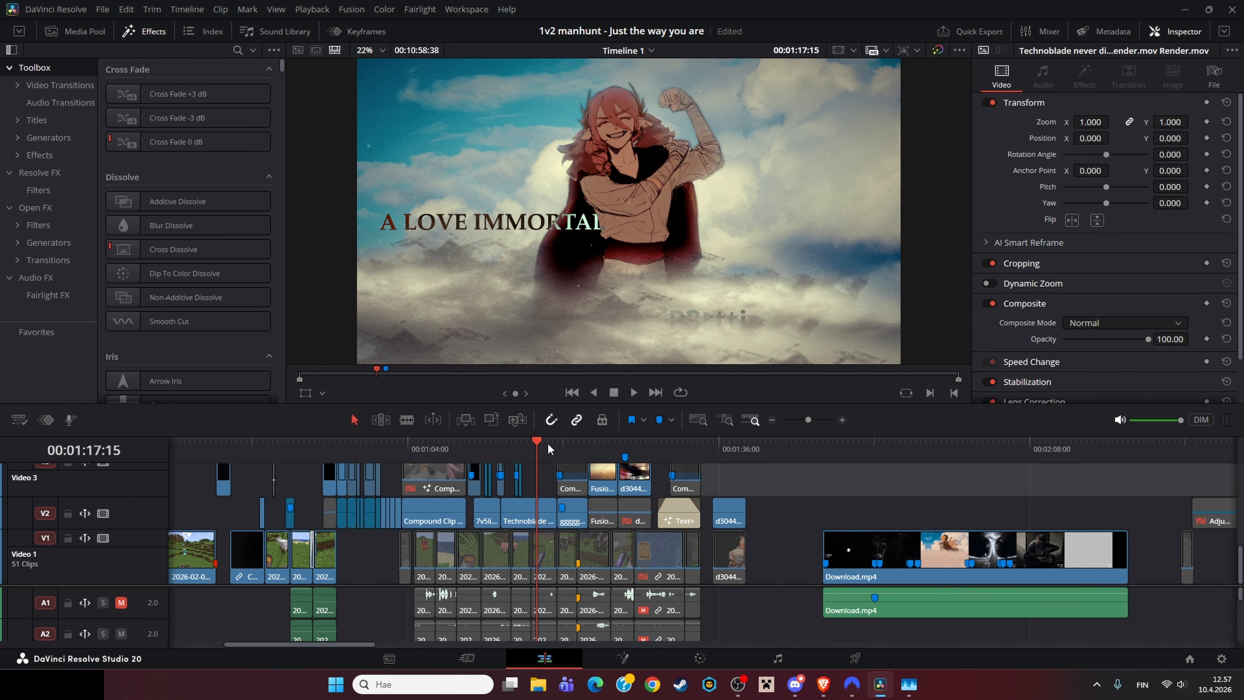
pyautogui.moveTo(544, 442); pyautogui.dragTo(511, 451)
pyautogui.click(738, 683)
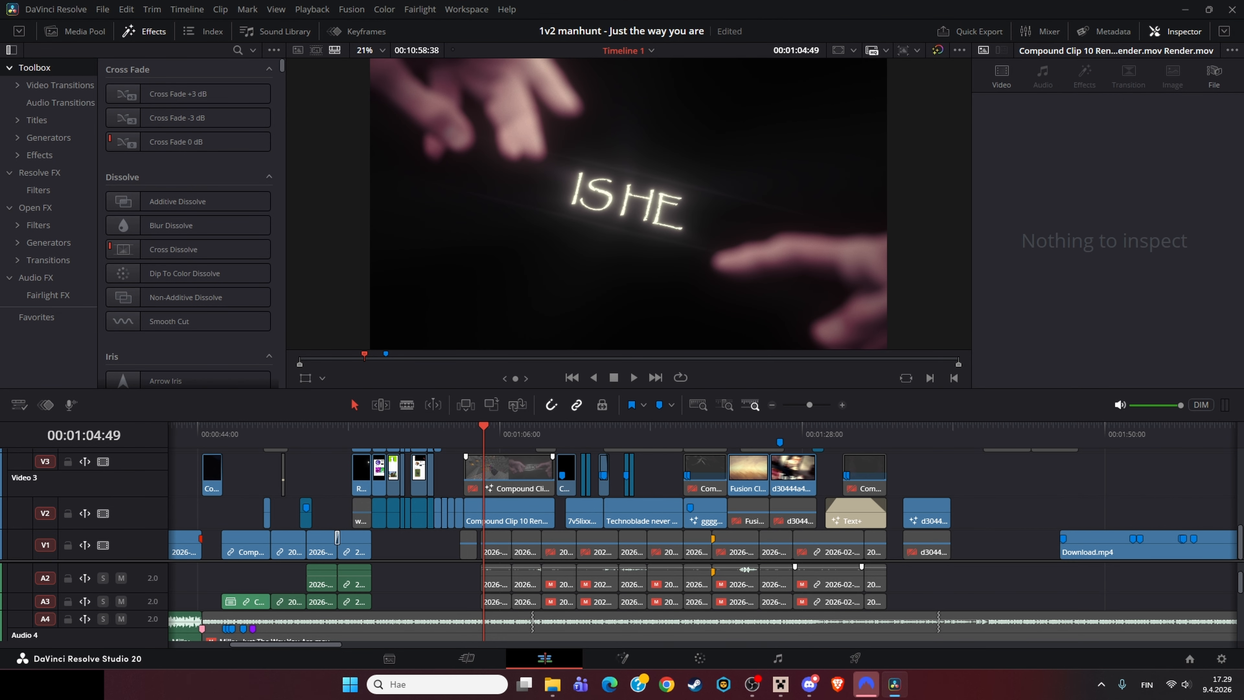
pyautogui.scroll(4, 495, 515)
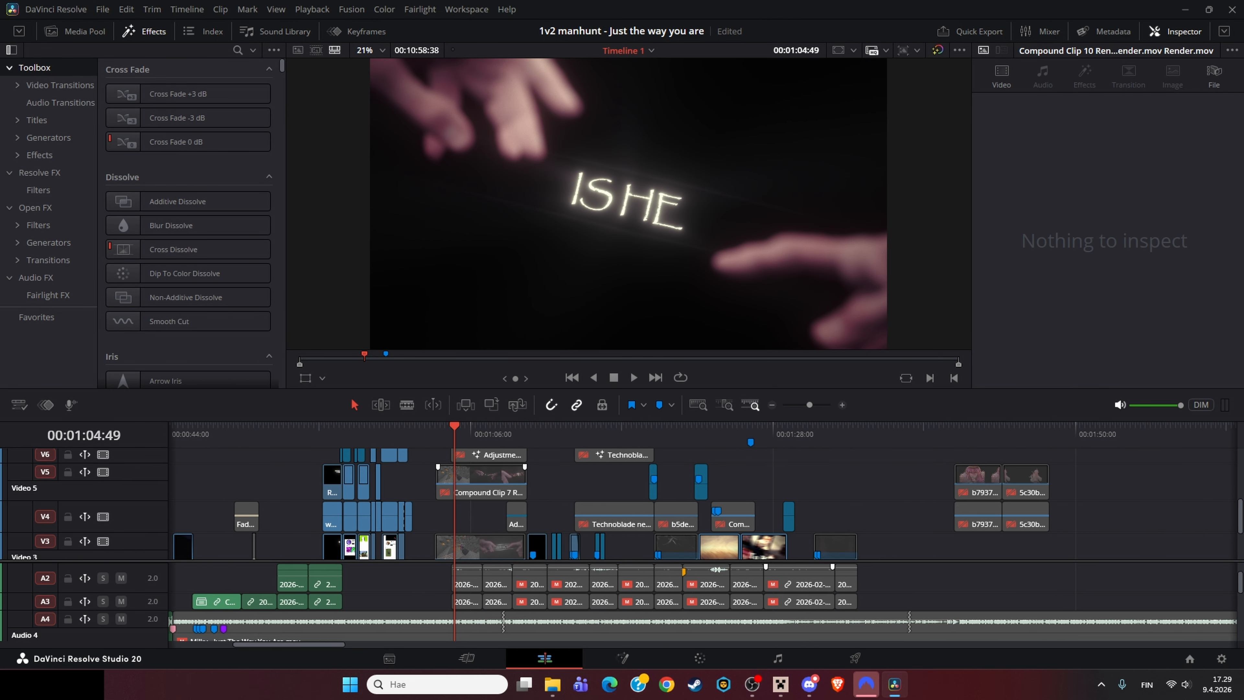
# Step: Open the compound clip under the playhead in Fusion and browse its node graph, viewing the Background2_1_1_2 node
pyautogui.rightClick(495, 455)
pyautogui.click(550, 375)
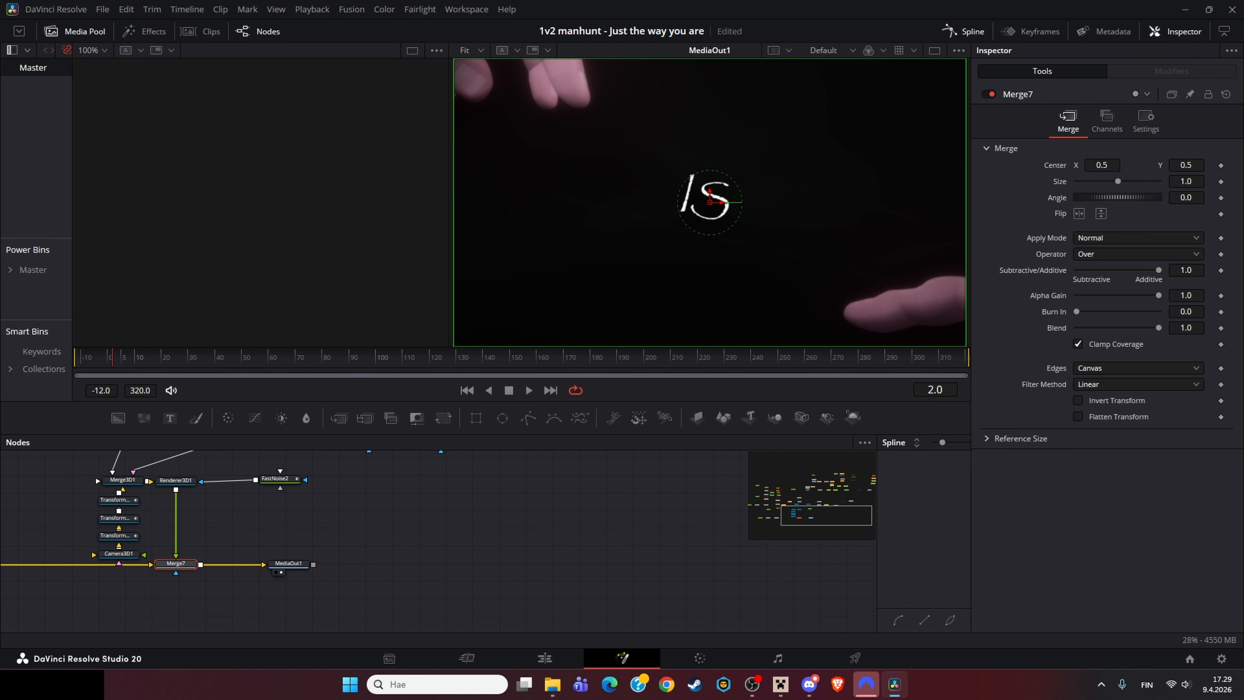
pyautogui.moveTo(544, 622)
pyautogui.mouseDown()
pyautogui.moveTo(561, 544)
pyautogui.moveTo(549, 613)
pyautogui.mouseUp()
pyautogui.scroll(3, 549, 543)
pyautogui.scroll(-2, 550, 613)
pyautogui.moveTo(490, 500); pyautogui.dragTo(365, 576)
pyautogui.moveTo(329, 482); pyautogui.dragTo(750, 603)
pyautogui.click(750, 603)
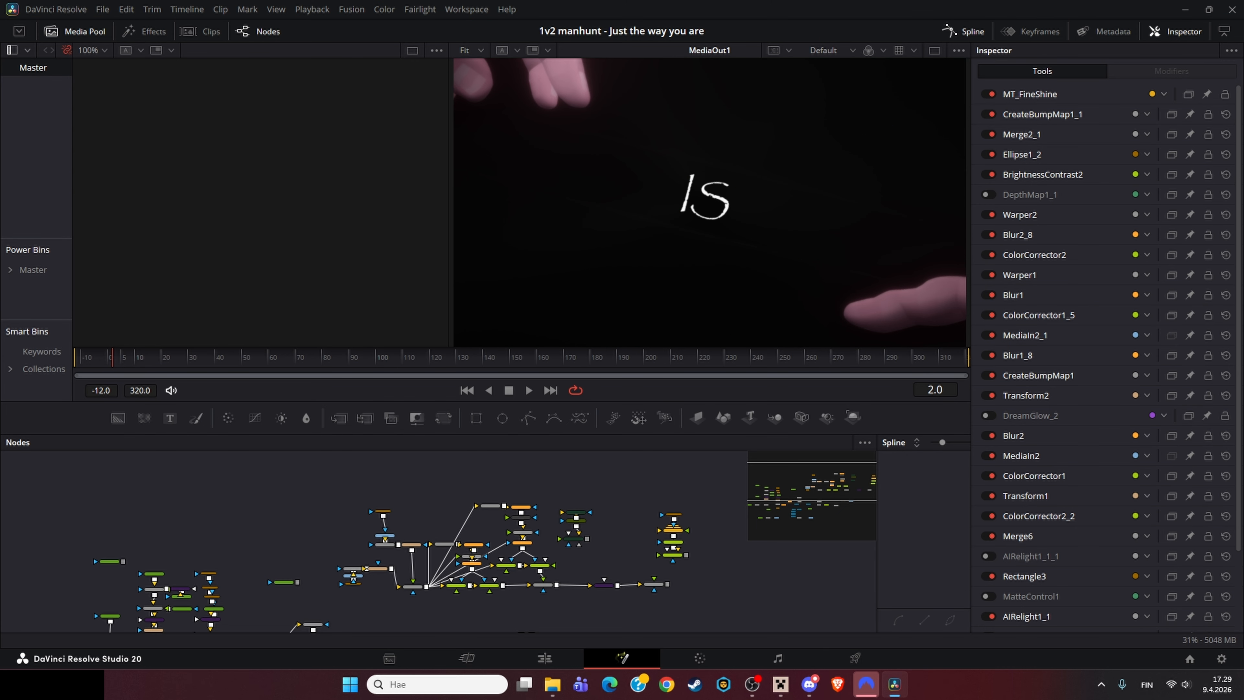
pyautogui.moveTo(315, 476); pyautogui.dragTo(724, 597)
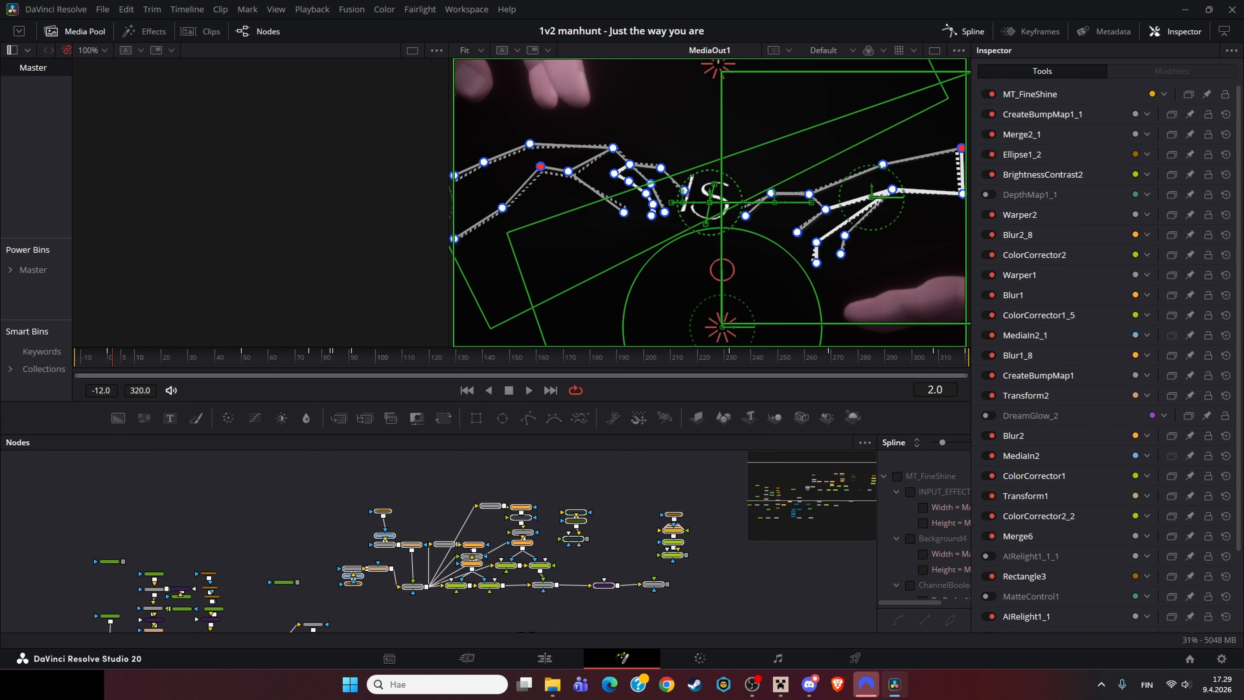
pyautogui.click(725, 597)
pyautogui.scroll(3, 213, 596)
pyautogui.moveTo(214, 596); pyautogui.dragTo(457, 518)
pyautogui.click(401, 472)
pyautogui.press('1')
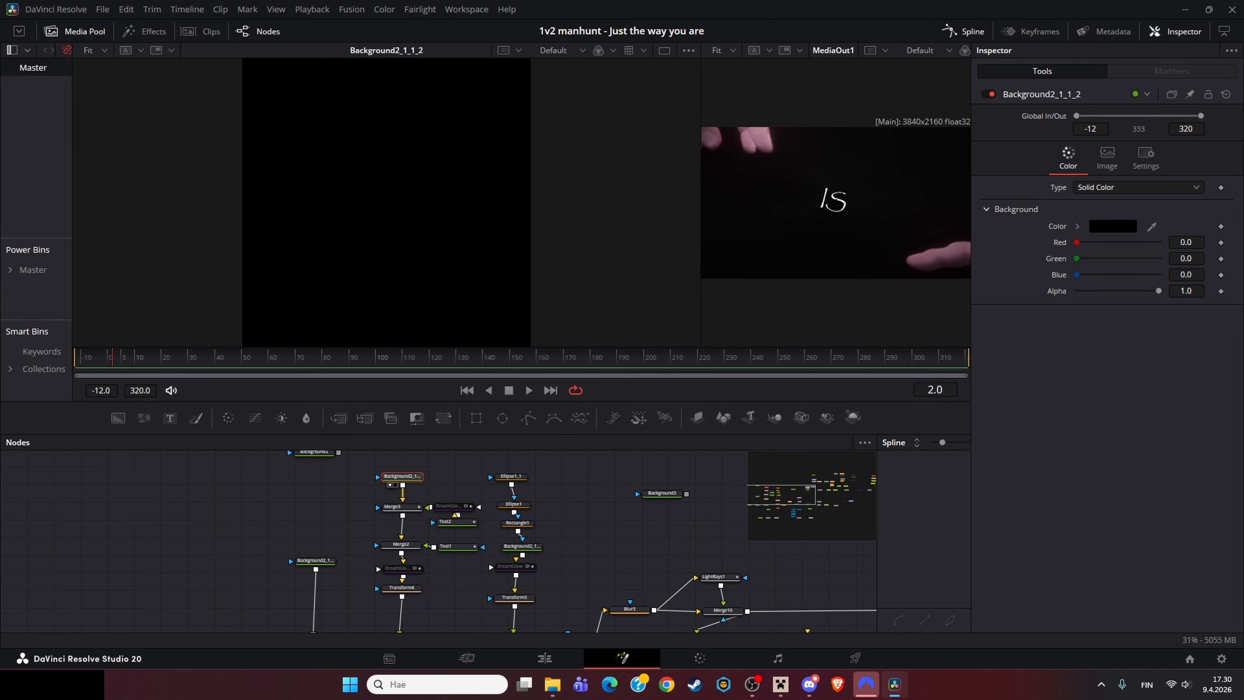
# Step: View the Merge3, Text2 and Text1 nodes in the viewer and play back the text animation
pyautogui.click(450, 507)
pyautogui.press('1')
pyautogui.click(454, 522)
pyautogui.press('1')
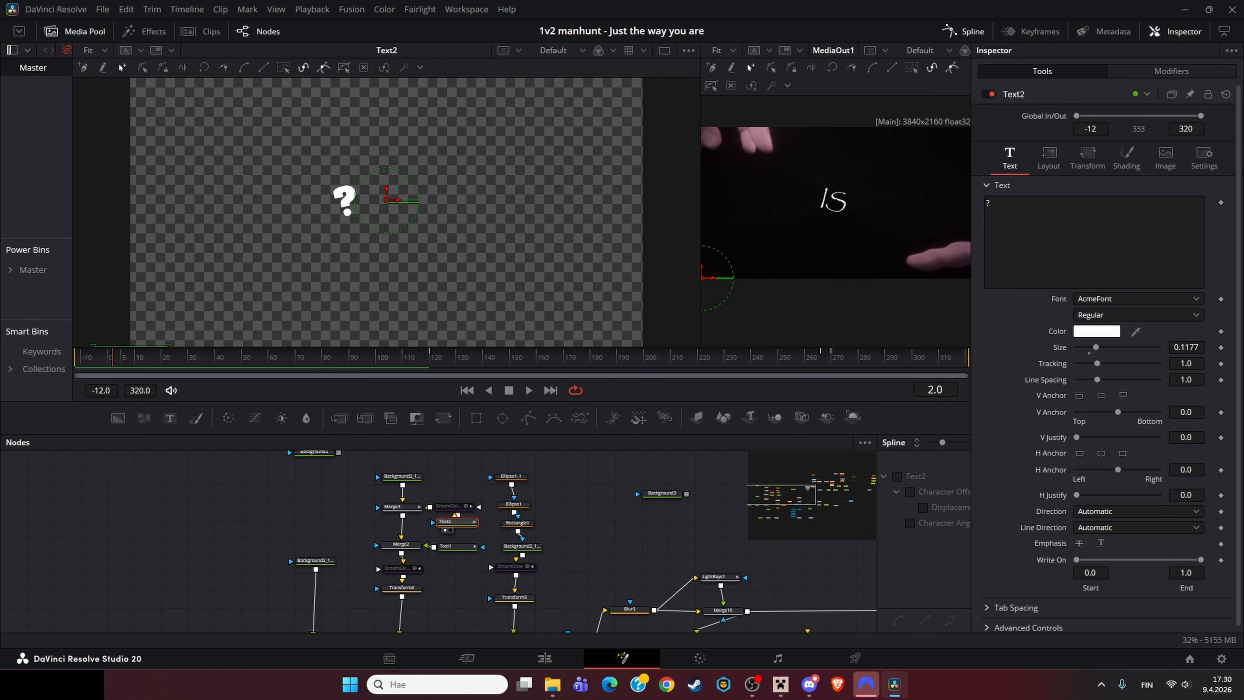
pyautogui.press('space')
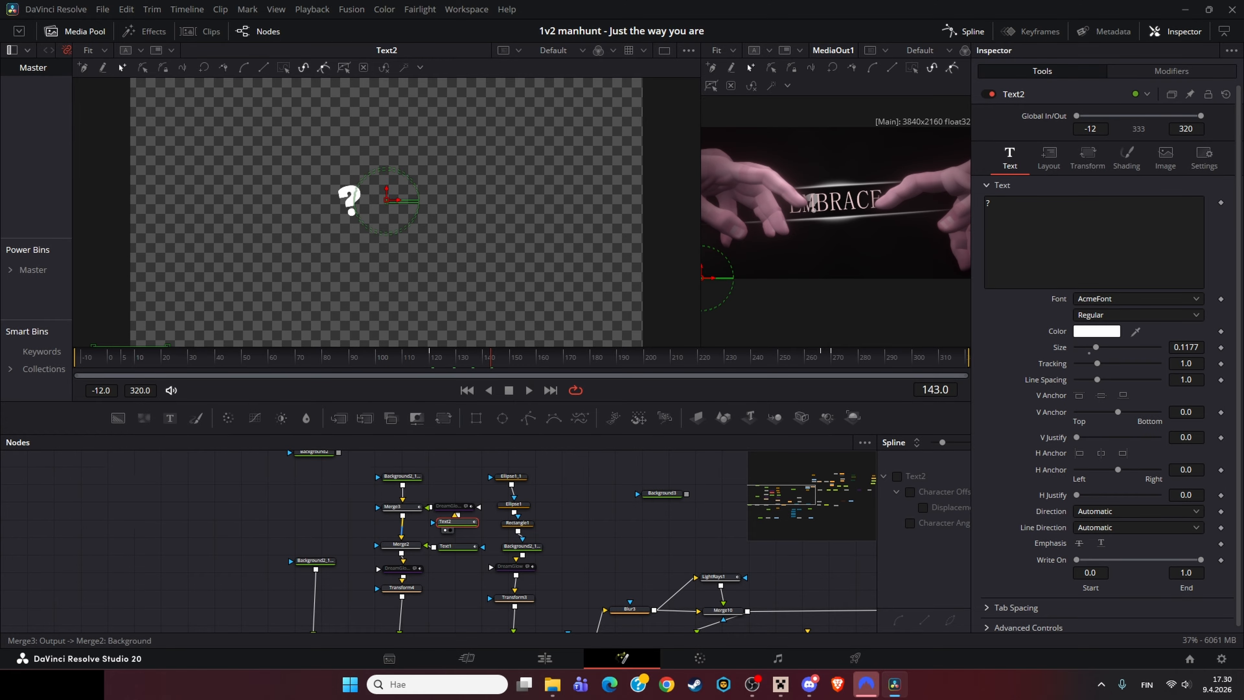
pyautogui.click(454, 547)
pyautogui.press('1')
pyautogui.moveTo(491, 358); pyautogui.dragTo(116, 358)
pyautogui.press('space')
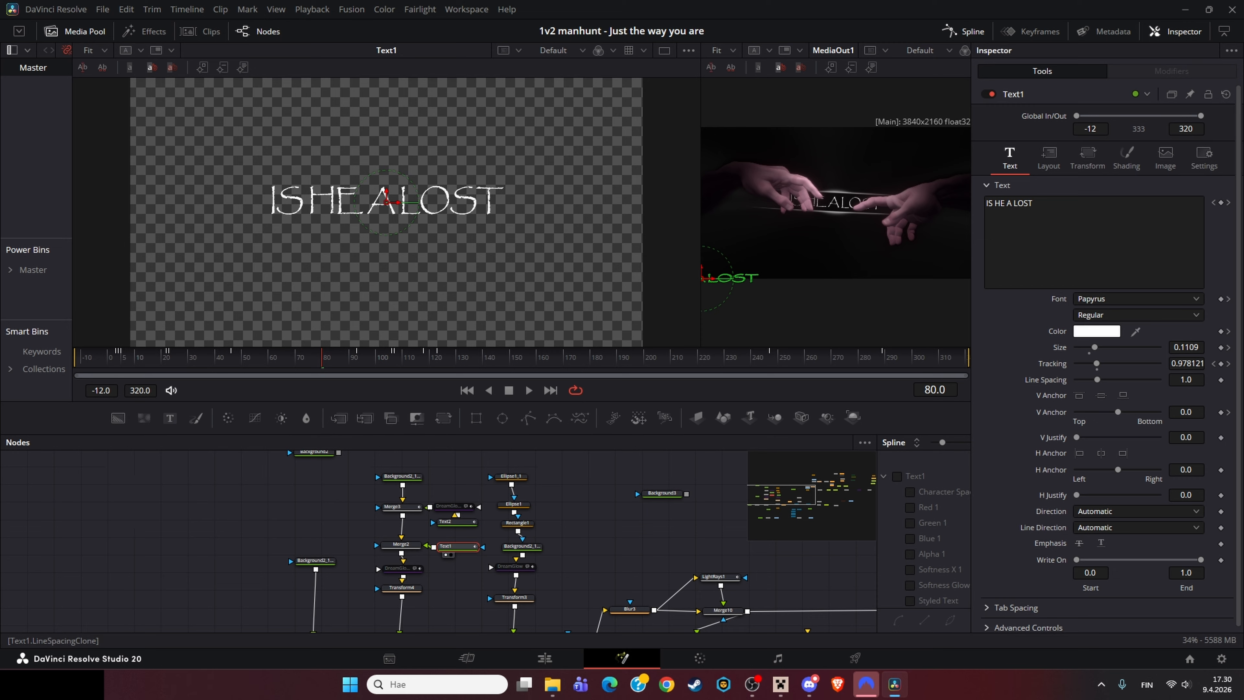
# Step: Examine Text1's Character Spacing animation curve in the Spline editor and scrub through the animation
pyautogui.moveTo(877, 529); pyautogui.dragTo(422, 529)
pyautogui.click(442, 476)
pyautogui.click(910, 442)
pyautogui.click(441, 476)
pyautogui.click(442, 476)
pyautogui.click(456, 492)
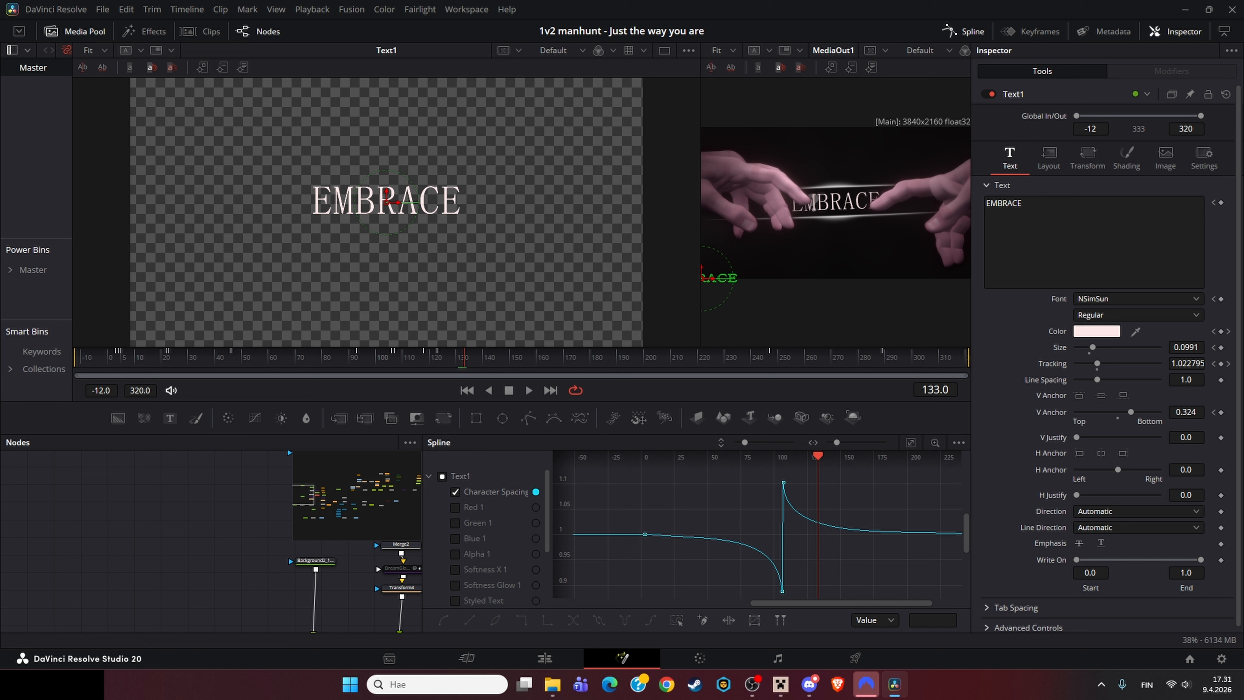
pyautogui.hscroll(2, 734, 519)
pyautogui.moveTo(733, 479); pyautogui.dragTo(653, 595)
pyautogui.scroll(2, 651, 548)
pyautogui.click(730, 529)
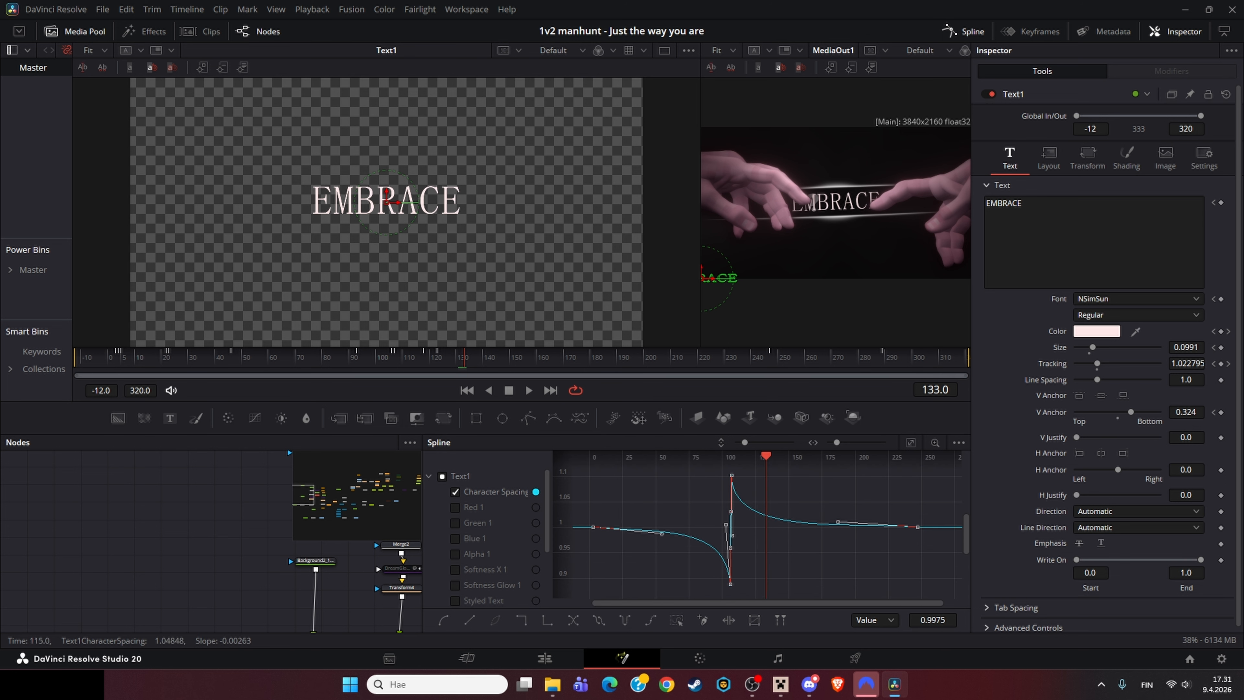
pyautogui.scroll(5, 725, 522)
pyautogui.scroll(-5, 750, 522)
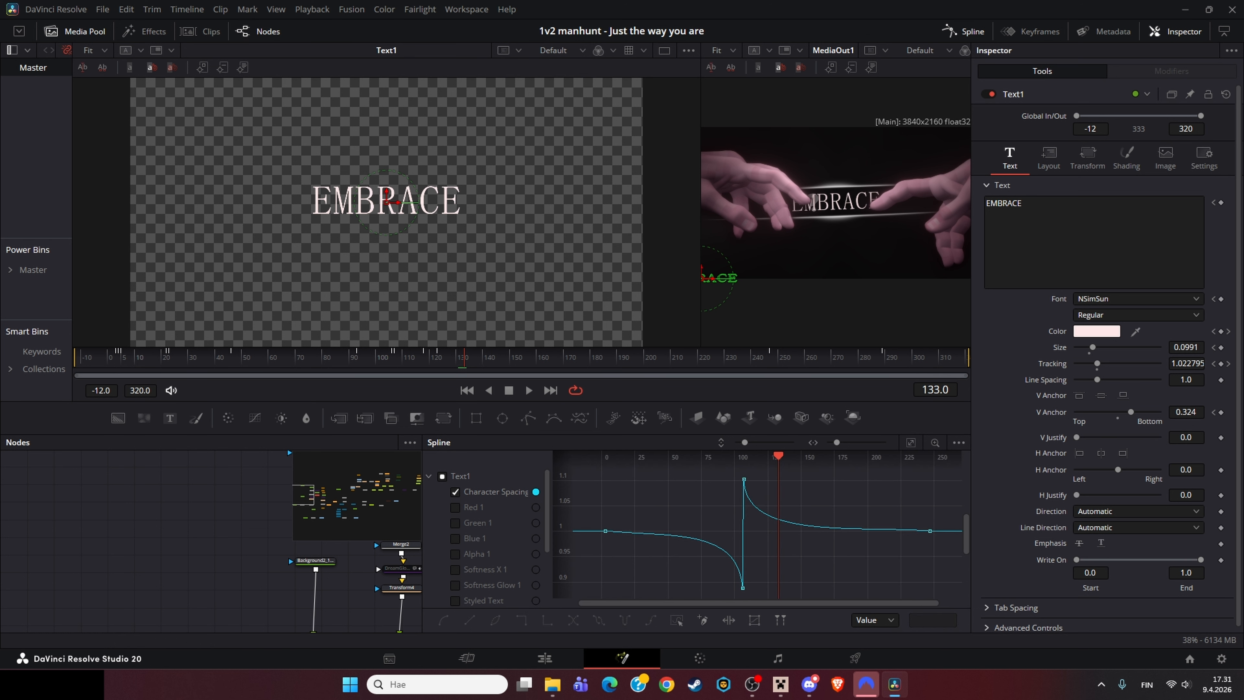
pyautogui.moveTo(422, 529); pyautogui.dragTo(767, 529)
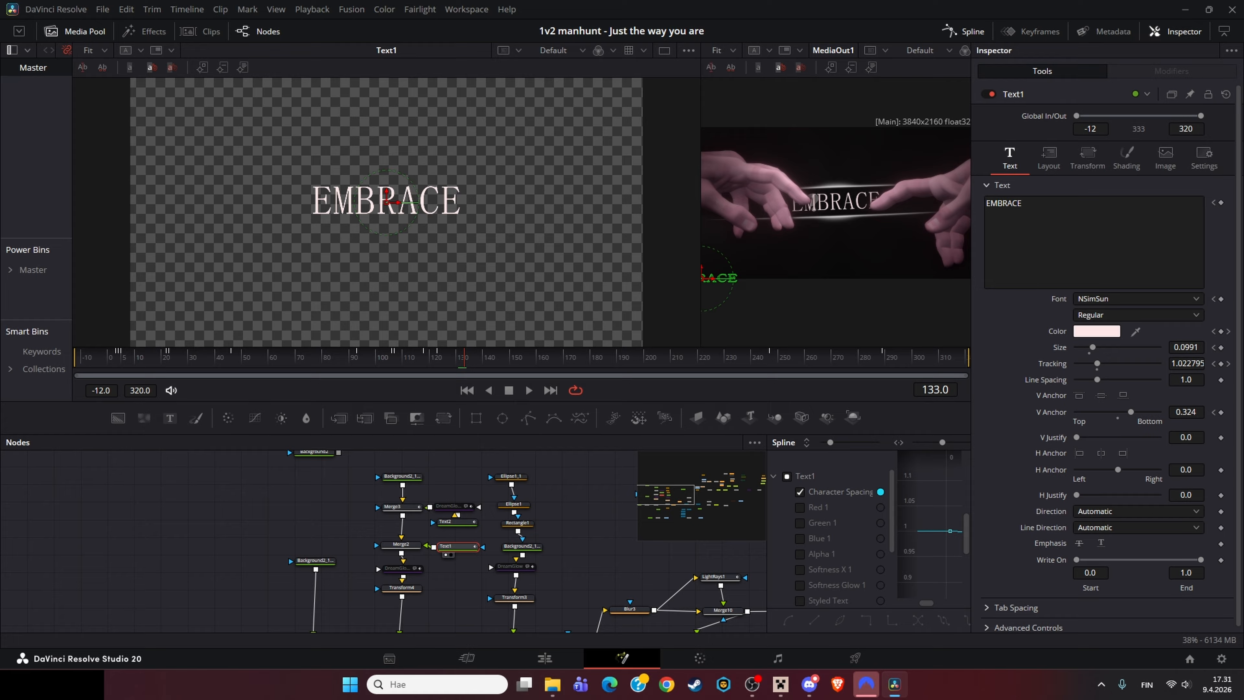
pyautogui.moveTo(464, 357); pyautogui.dragTo(705, 358)
pyautogui.moveTo(431, 583); pyautogui.dragTo(437, 564)
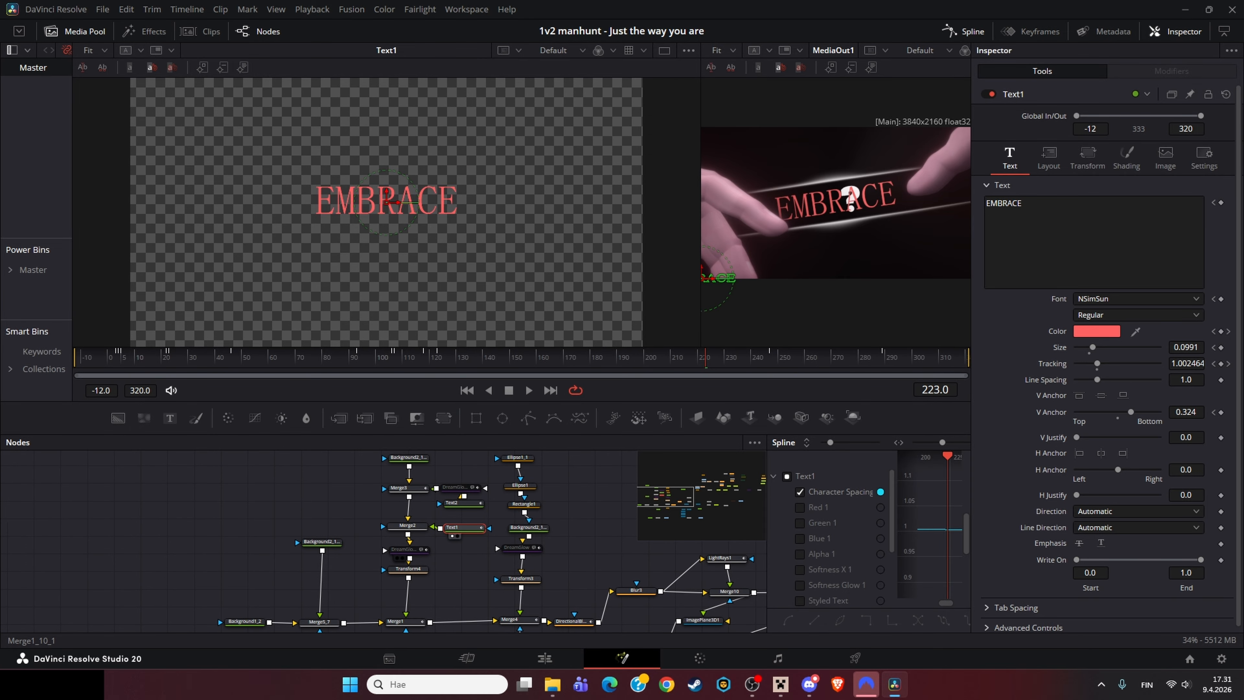
# Step: Toggle pass-through on the DreamGlow_1_1 node to compare the text with and without its glow
pyautogui.click(405, 549)
pyautogui.press('1')
pyautogui.press('1')
pyautogui.hotkey('ctrl', 'p')
pyautogui.click(455, 488)
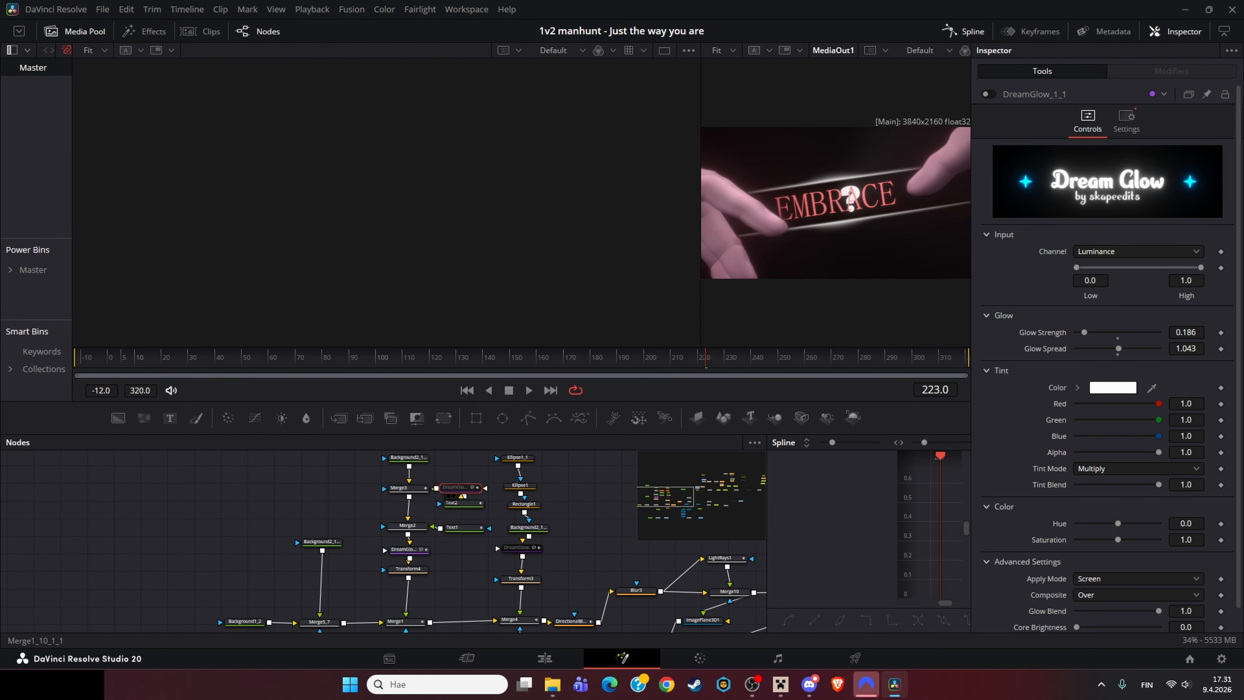
# Step: View the DreamGlow_1 and Transform4 nodes in the viewer, zooming in on the EMBRACE text
pyautogui.moveTo(572, 549); pyautogui.dragTo(365, 509)
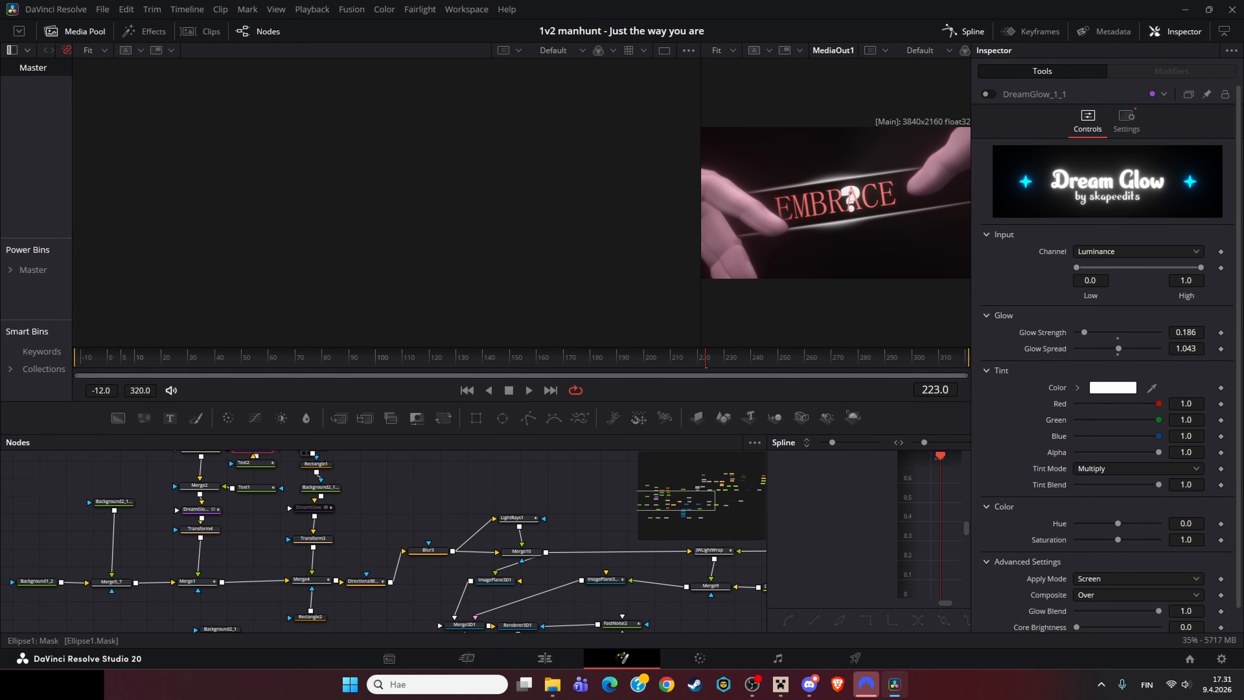
pyautogui.click(199, 509)
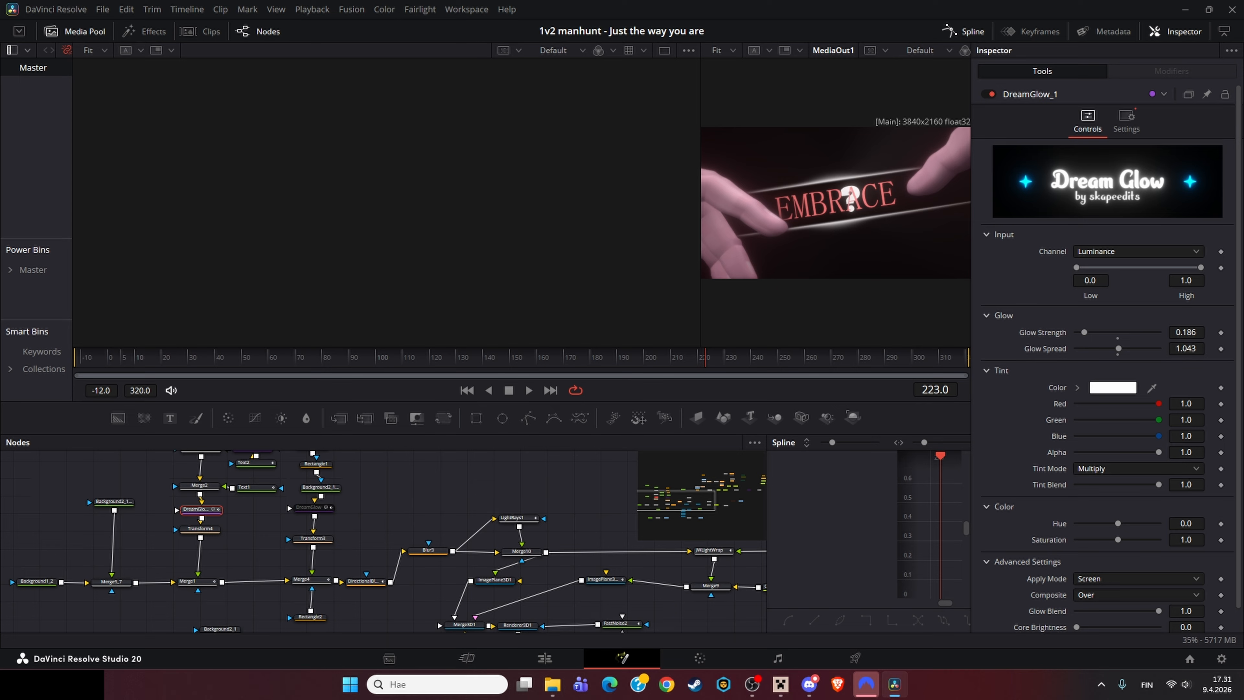
pyautogui.moveTo(391, 510); pyautogui.dragTo(371, 536)
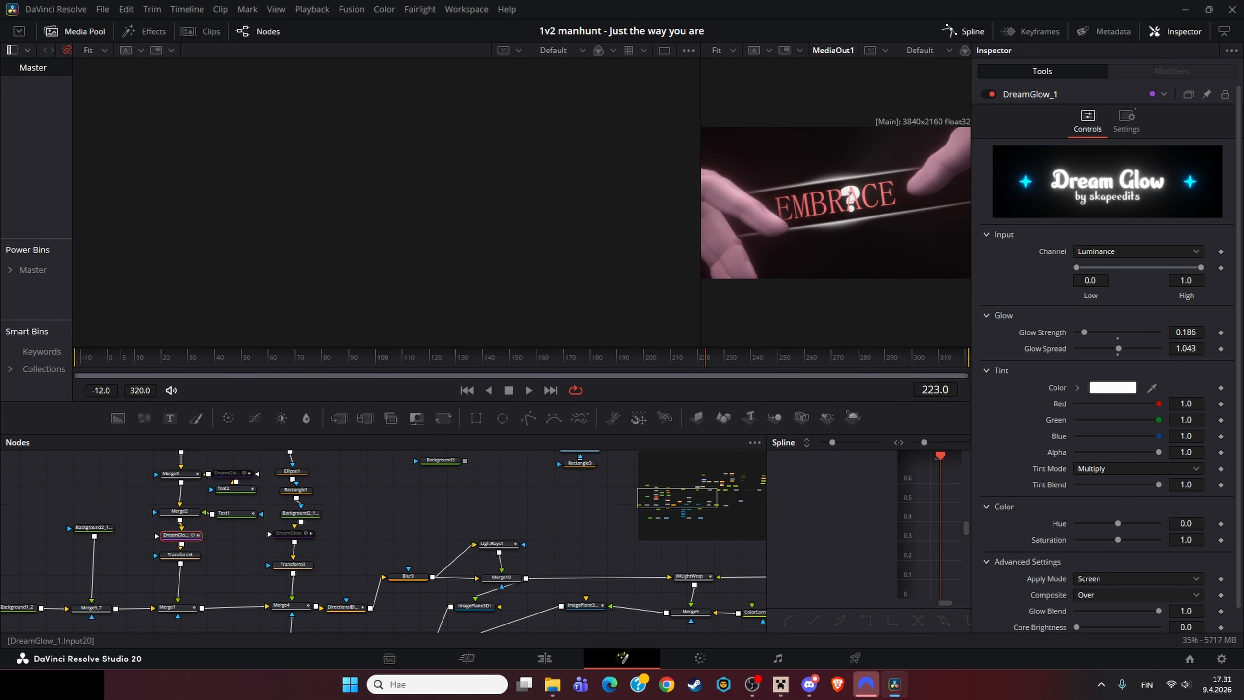
pyautogui.moveTo(184, 515); pyautogui.dragTo(338, 523)
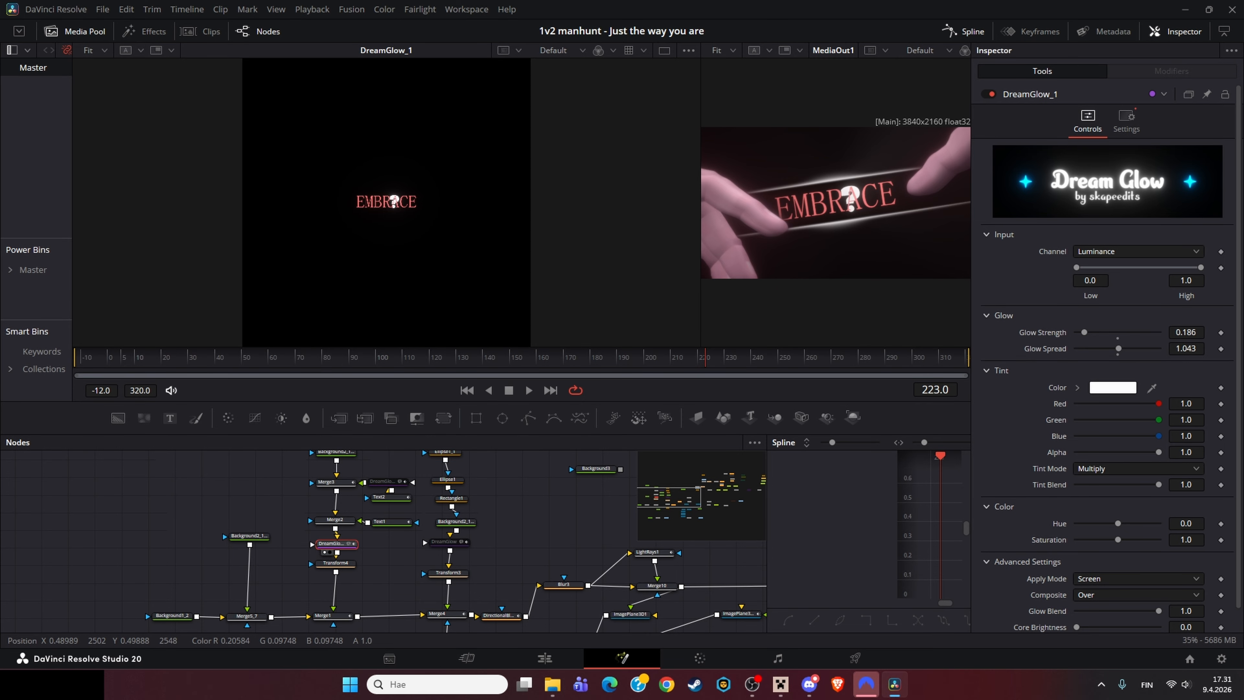
pyautogui.scroll(6, 385, 202)
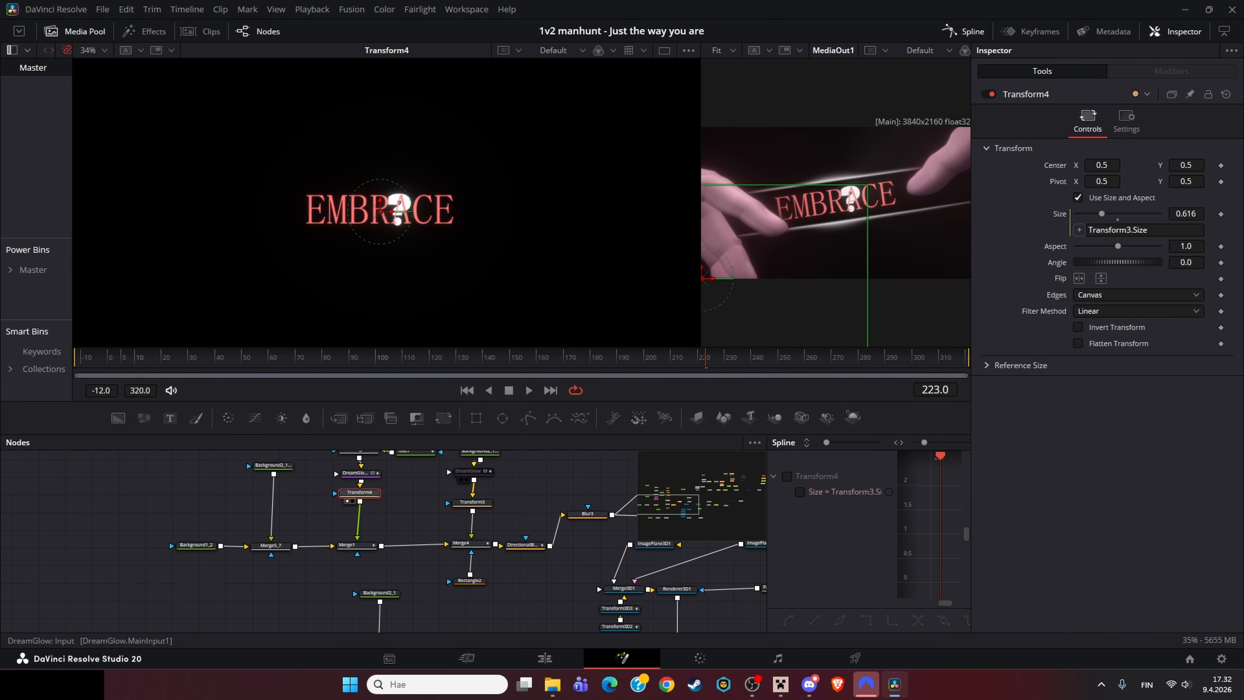
pyautogui.moveTo(358, 521); pyautogui.dragTo(307, 526)
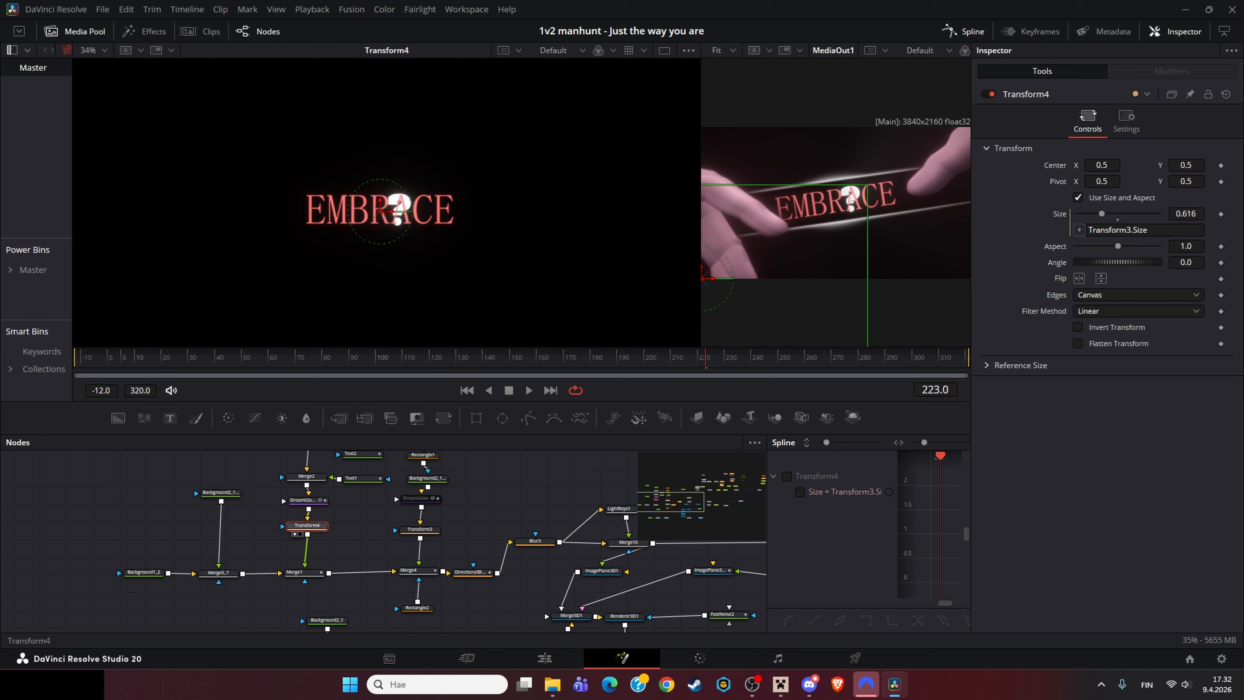
# Step: Try changing Transform3's size, then undo the change
pyautogui.click(420, 530)
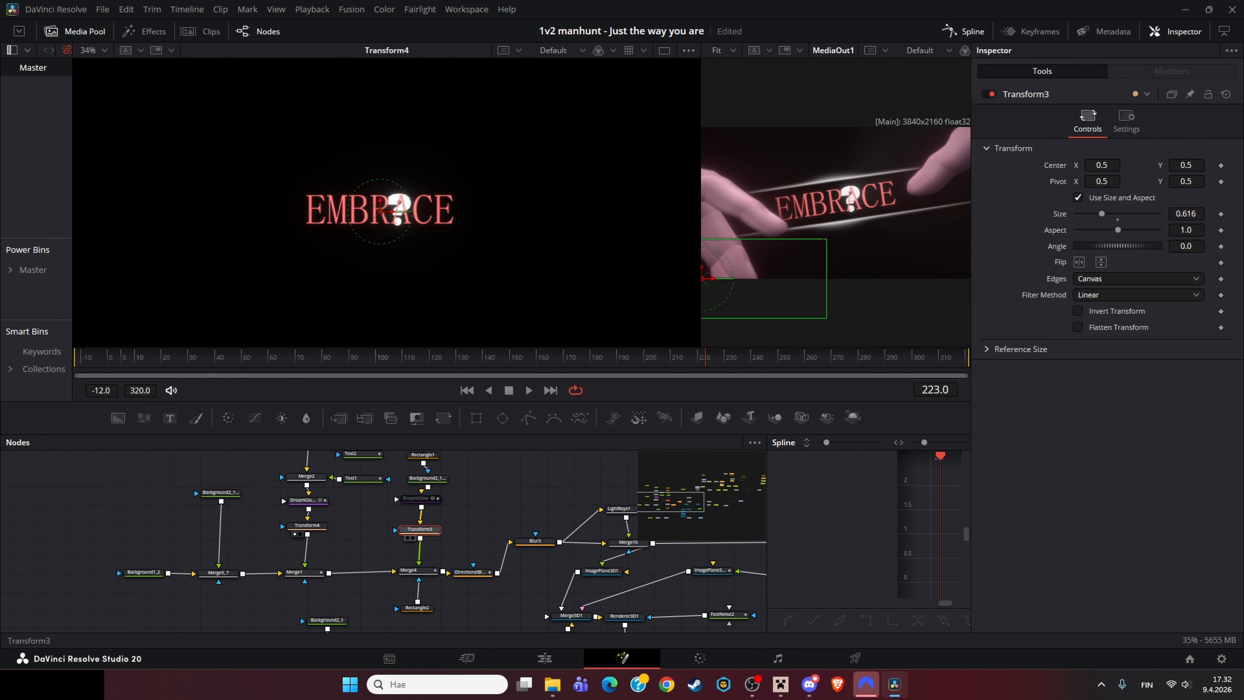
pyautogui.click(307, 525)
pyautogui.click(420, 529)
pyautogui.moveTo(1185, 213); pyautogui.dragTo(1126, 213)
pyautogui.hotkey('ctrl', 'z')
# Step: View the Background2_1_1 node and inspect its image width and height settings
pyautogui.click(220, 492)
pyautogui.press('1')
pyautogui.scroll(1, 221, 493)
pyautogui.scroll(-3, 411, 246)
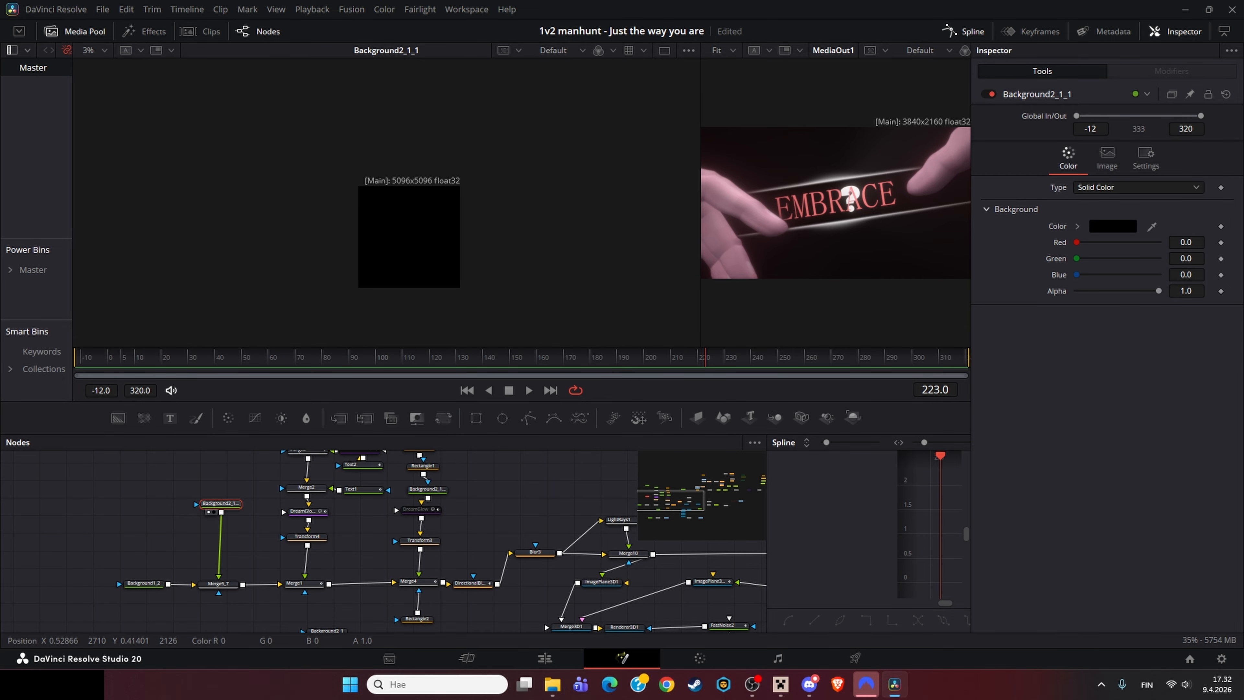
pyautogui.scroll(1, 411, 245)
pyautogui.click(1107, 156)
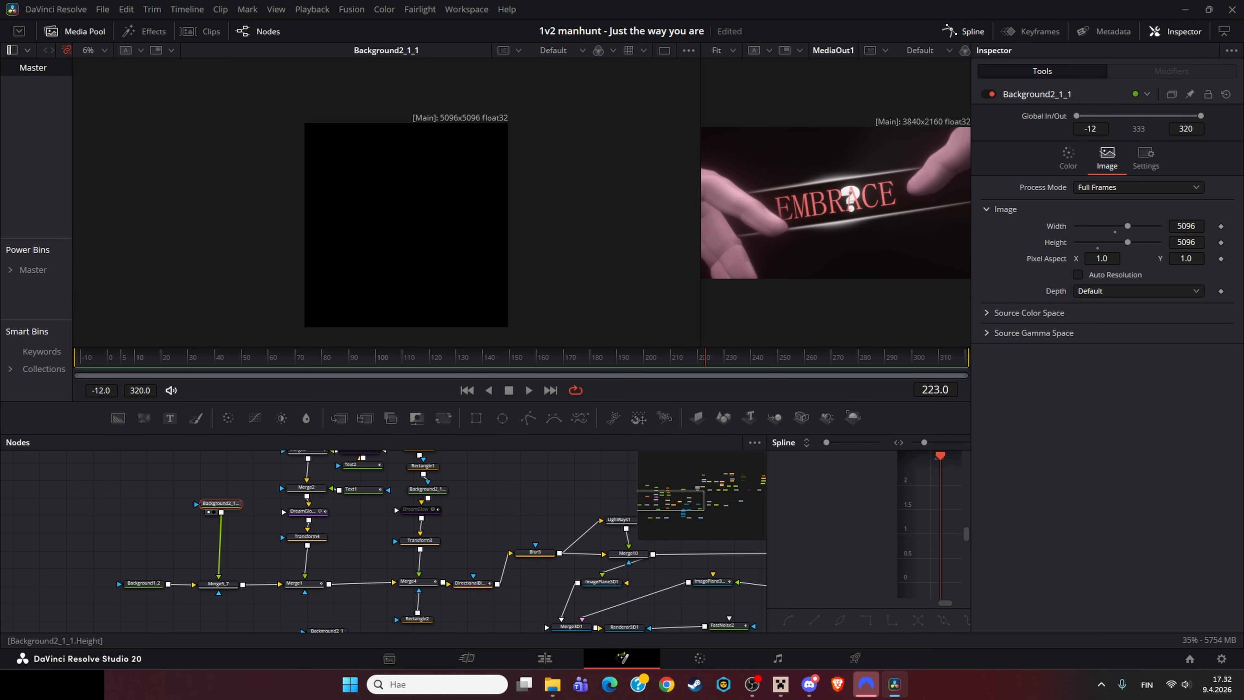
# Step: View the Background1_2 and other background nodes in the viewer and reposition two of them in the node graph
pyautogui.click(143, 584)
pyautogui.press('1')
pyautogui.click(221, 503)
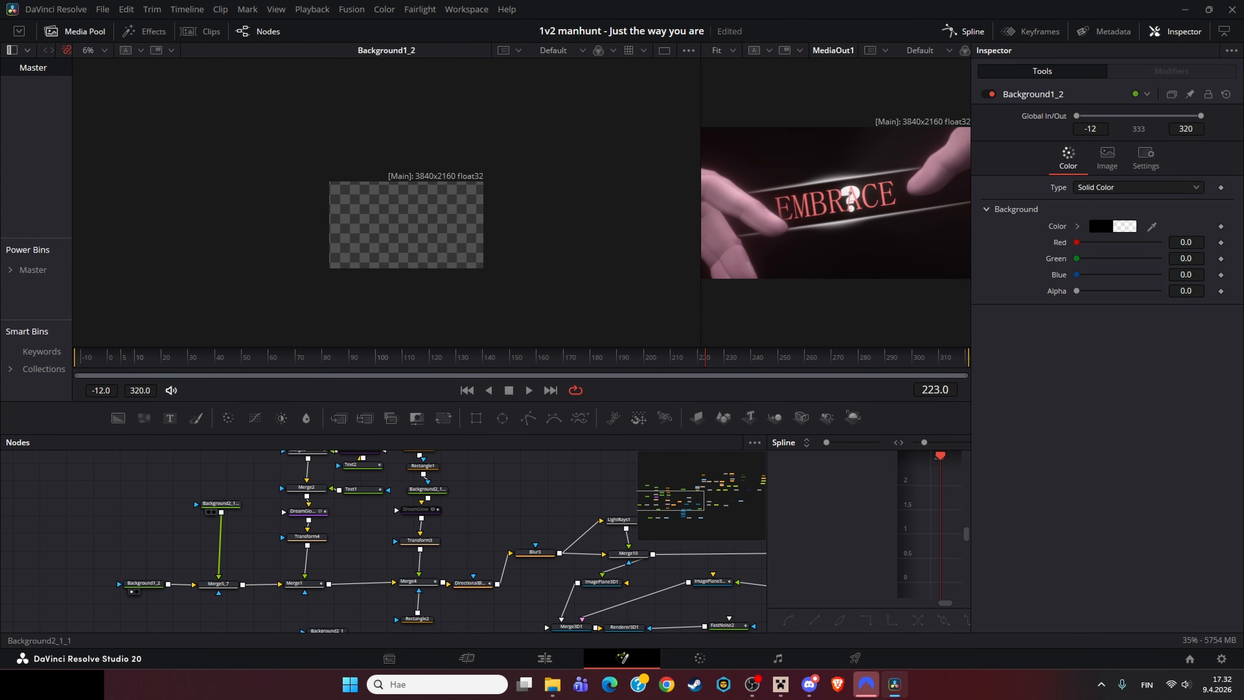
pyautogui.press('1')
pyautogui.moveTo(221, 504); pyautogui.dragTo(96, 527)
pyautogui.click(290, 628)
pyautogui.press('1')
pyautogui.moveTo(290, 628); pyautogui.dragTo(220, 637)
# Step: View the Background2_1_1_3 light-streak node and its Rectangle1 mask in the viewer
pyautogui.moveTo(221, 472); pyautogui.dragTo(264, 541)
pyautogui.click(229, 552)
pyautogui.press('1')
pyautogui.scroll(4, 391, 233)
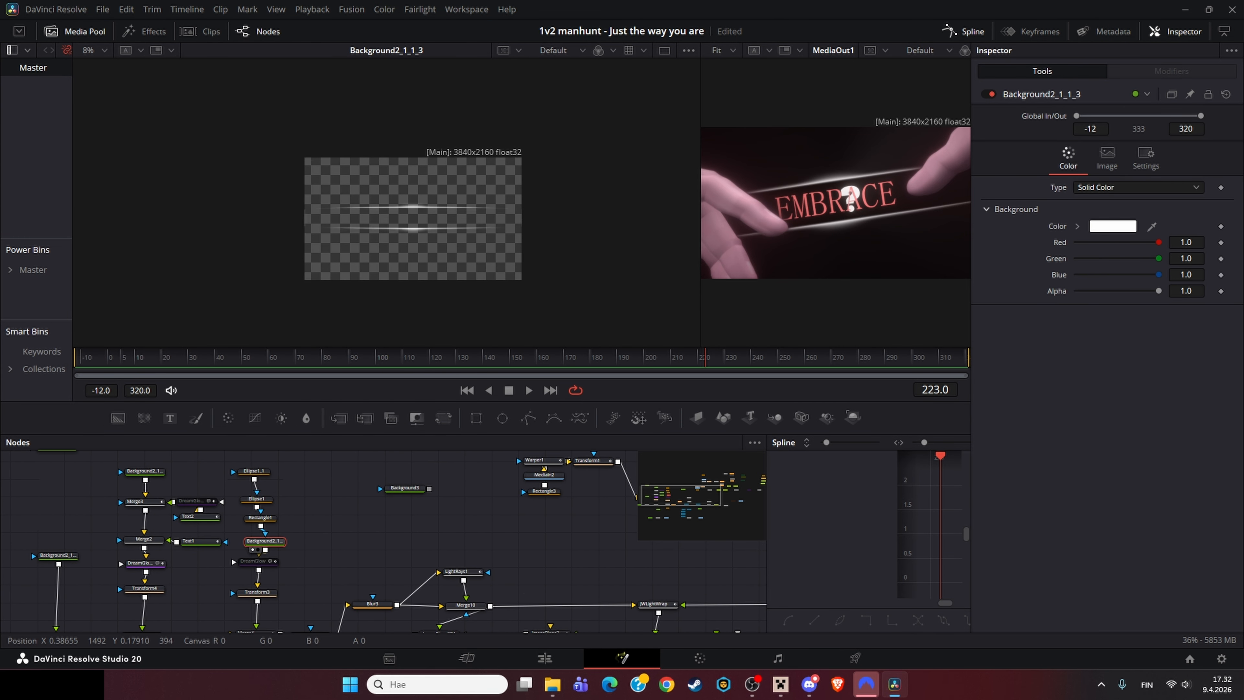
pyautogui.click(260, 517)
pyautogui.press('1')
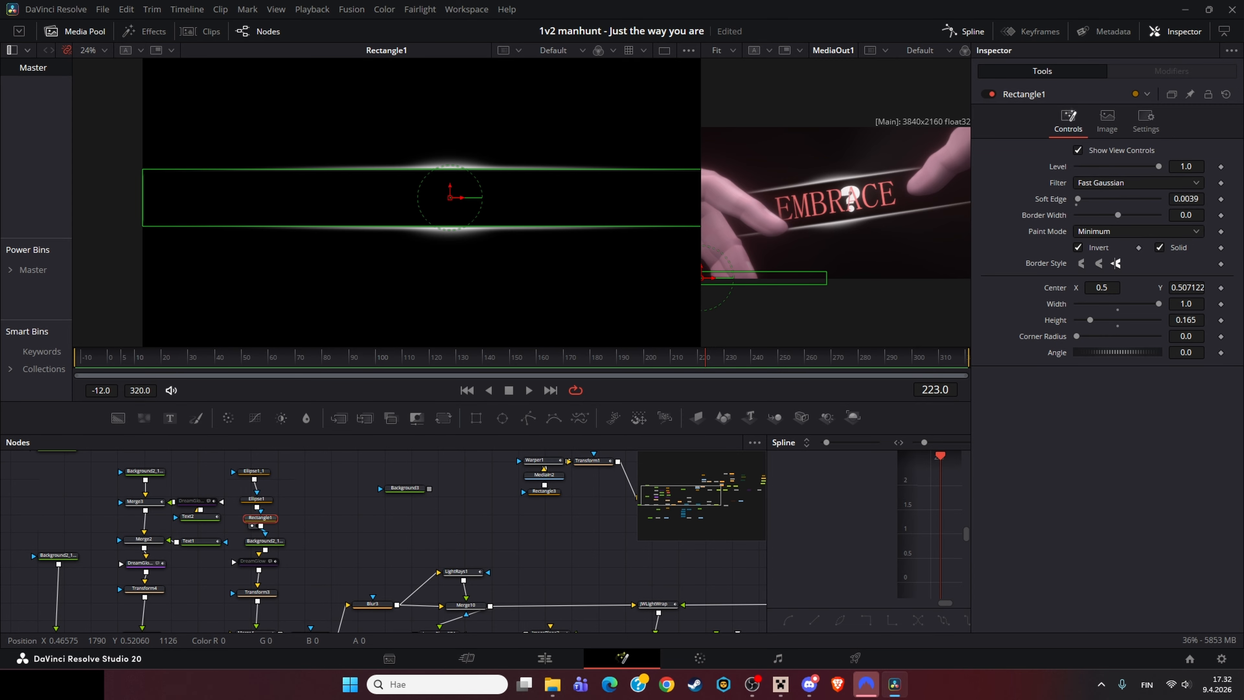
pyautogui.click(257, 499)
pyautogui.click(265, 541)
pyautogui.press('1')
pyautogui.moveTo(264, 541); pyautogui.dragTo(265, 545)
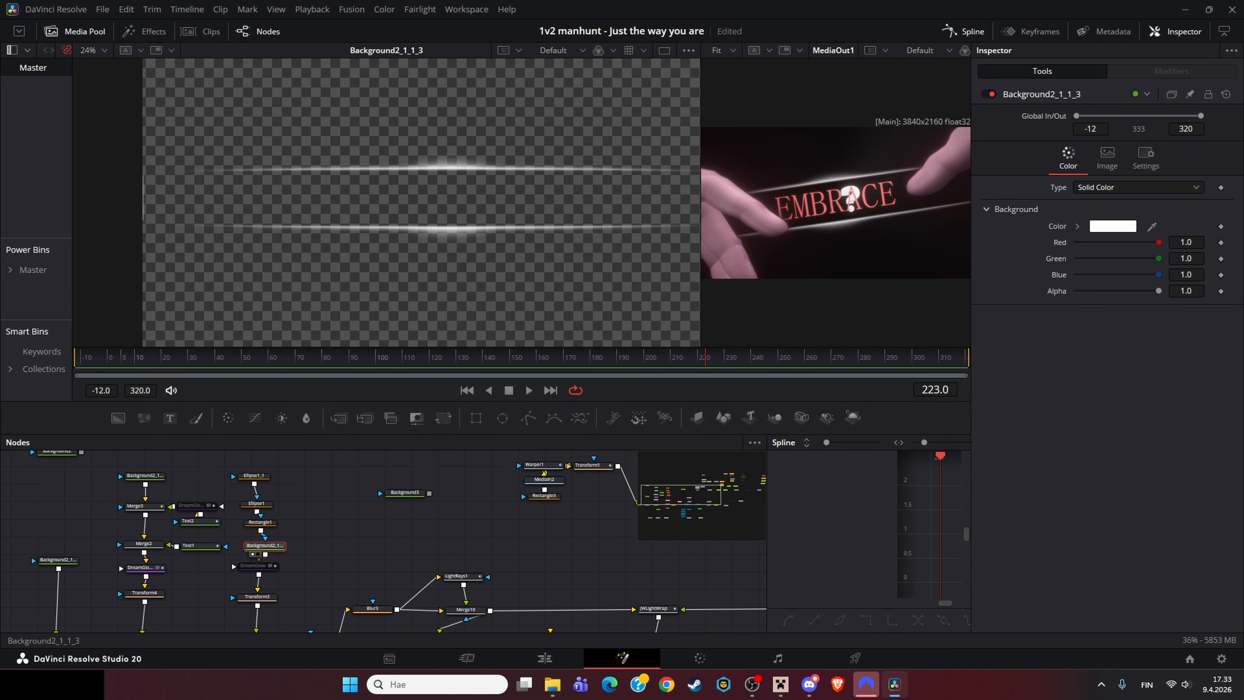
pyautogui.scroll(2, 431, 216)
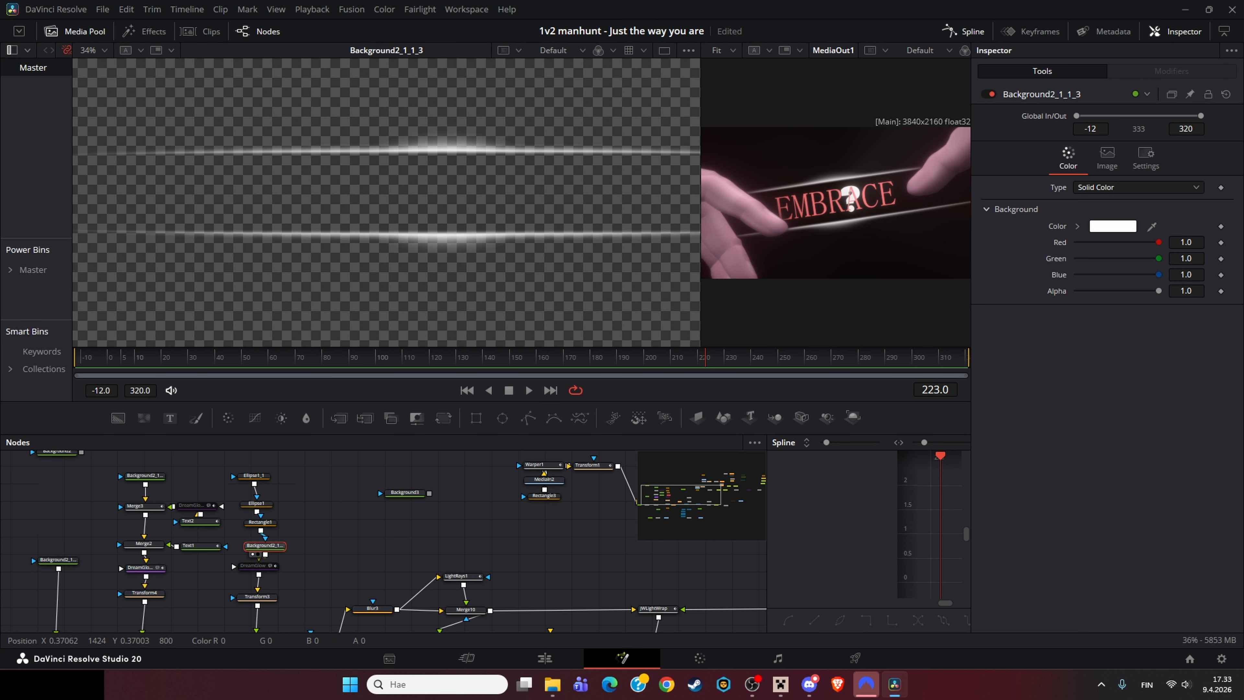
# Step: Toggle pass-through on the DreamGlow node repeatedly to compare the streaks with and without glow
pyautogui.click(258, 565)
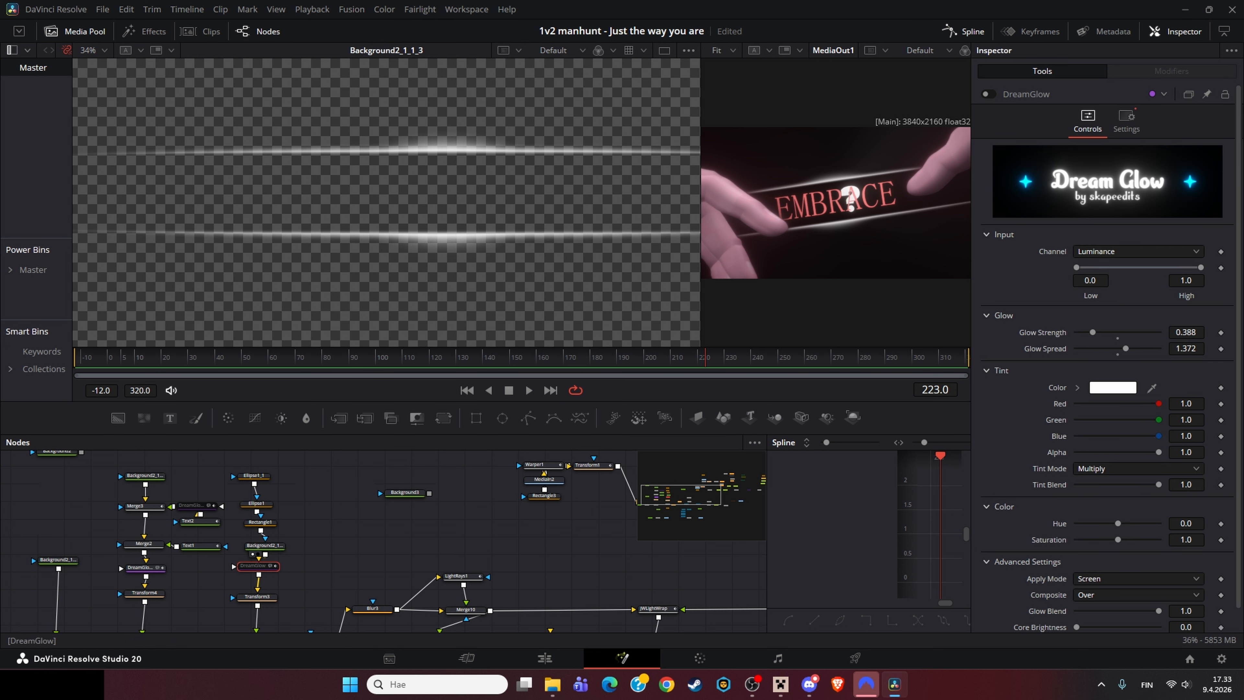
pyautogui.hotkey('ctrl', 'p')
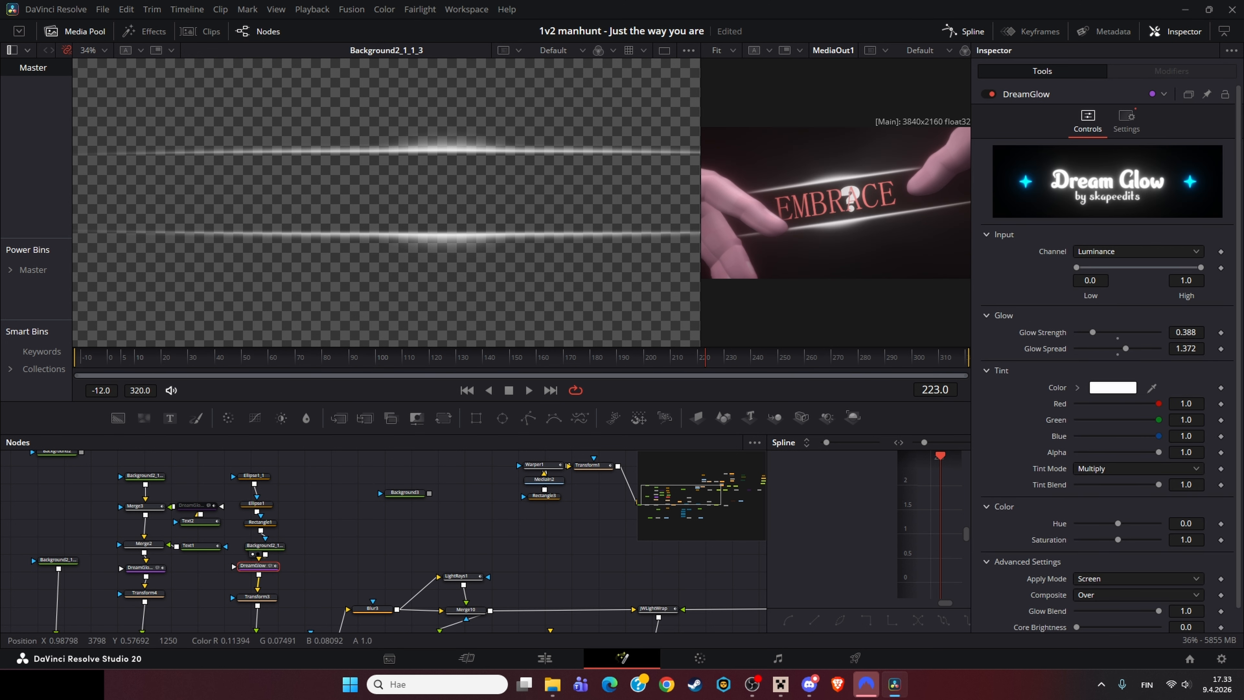
pyautogui.hotkey('ctrl', 'p')
pyautogui.hotkey('ctrl', 'p')
pyautogui.press('1')
pyautogui.hotkey('ctrl', 'p')
# Step: View the Transform3 and Merge4 nodes to see the combined title with light streaks
pyautogui.moveTo(275, 588); pyautogui.dragTo(335, 510)
pyautogui.click(317, 518)
pyautogui.press('1')
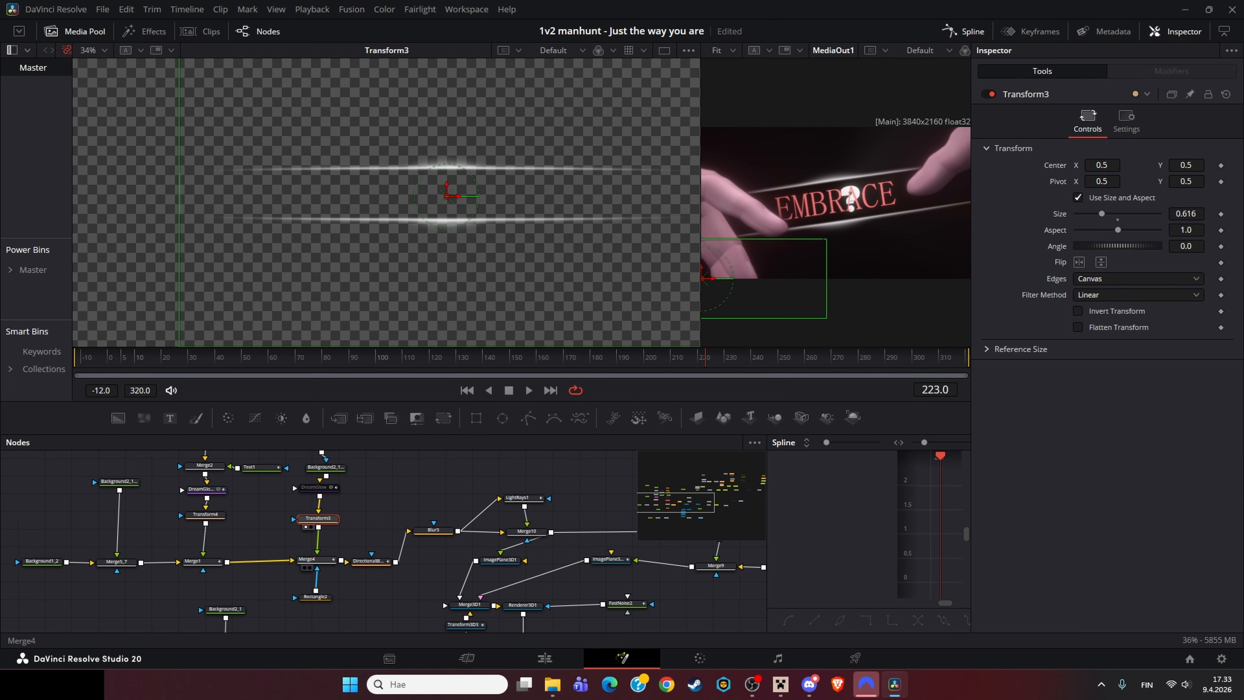
pyautogui.click(306, 559)
pyautogui.scroll(2, 233, 125)
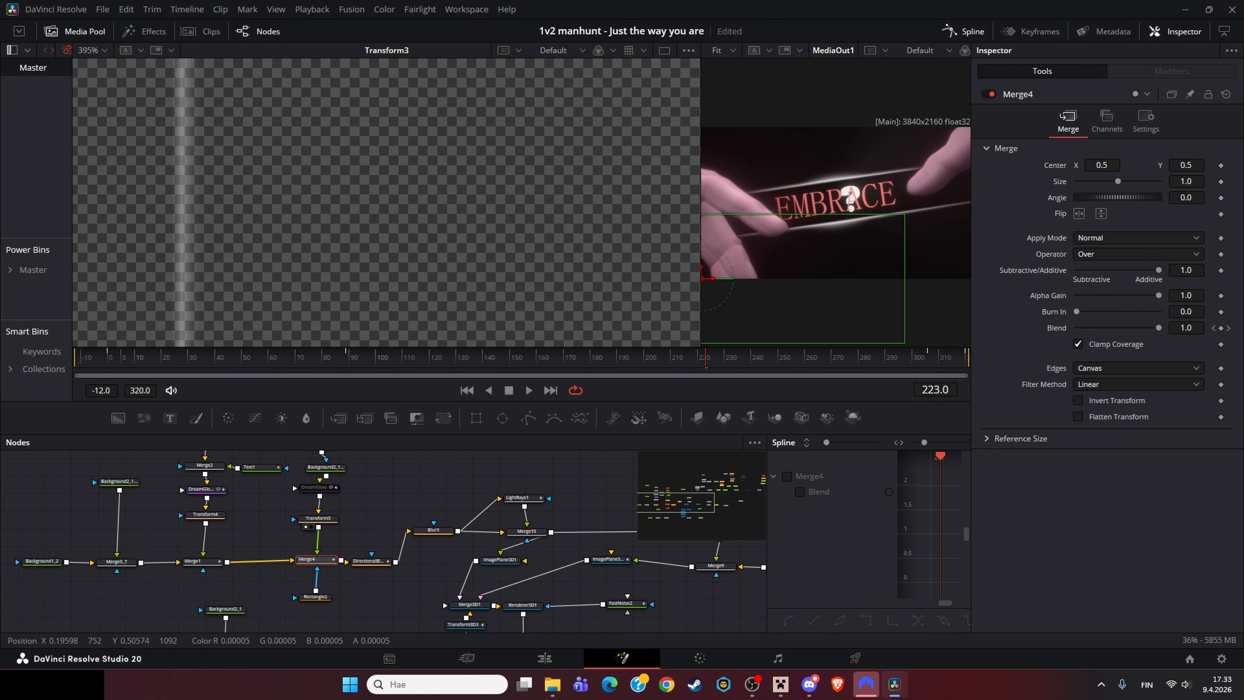
pyautogui.click(315, 596)
pyautogui.press('1')
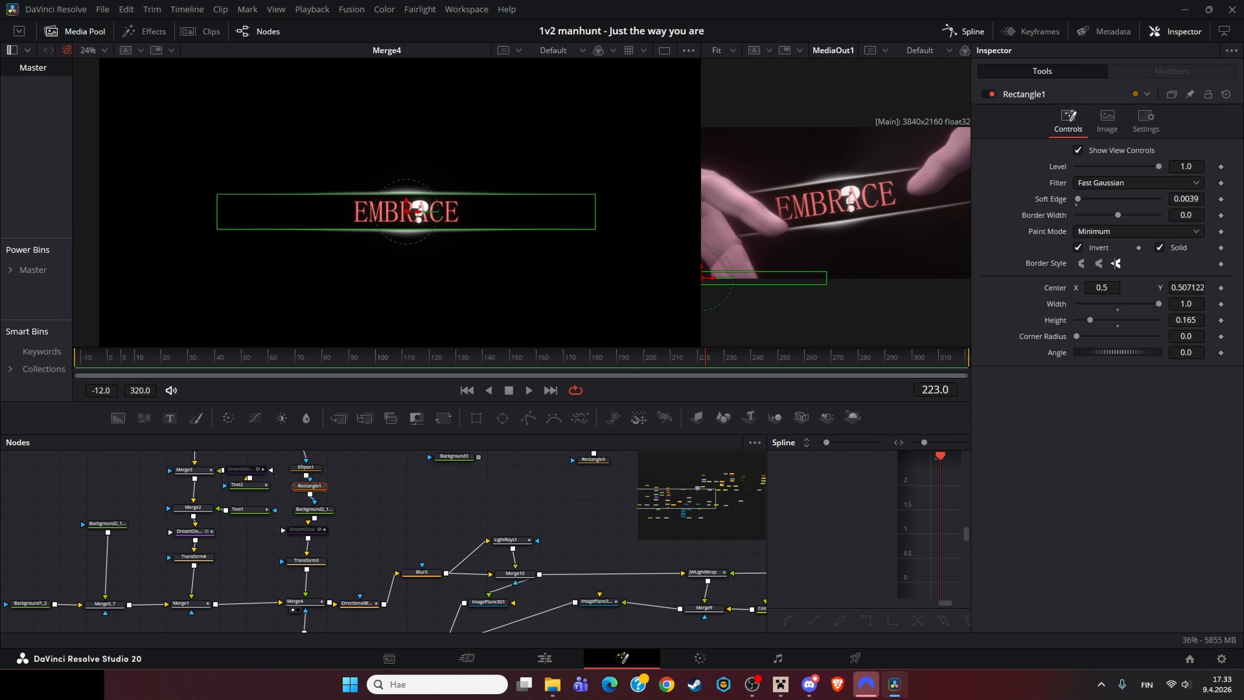
# Step: Inspect the Rectangle1 mask and the DirectionalBlur1 length animation curve, then close the spline editor
pyautogui.scroll(2, 382, 539)
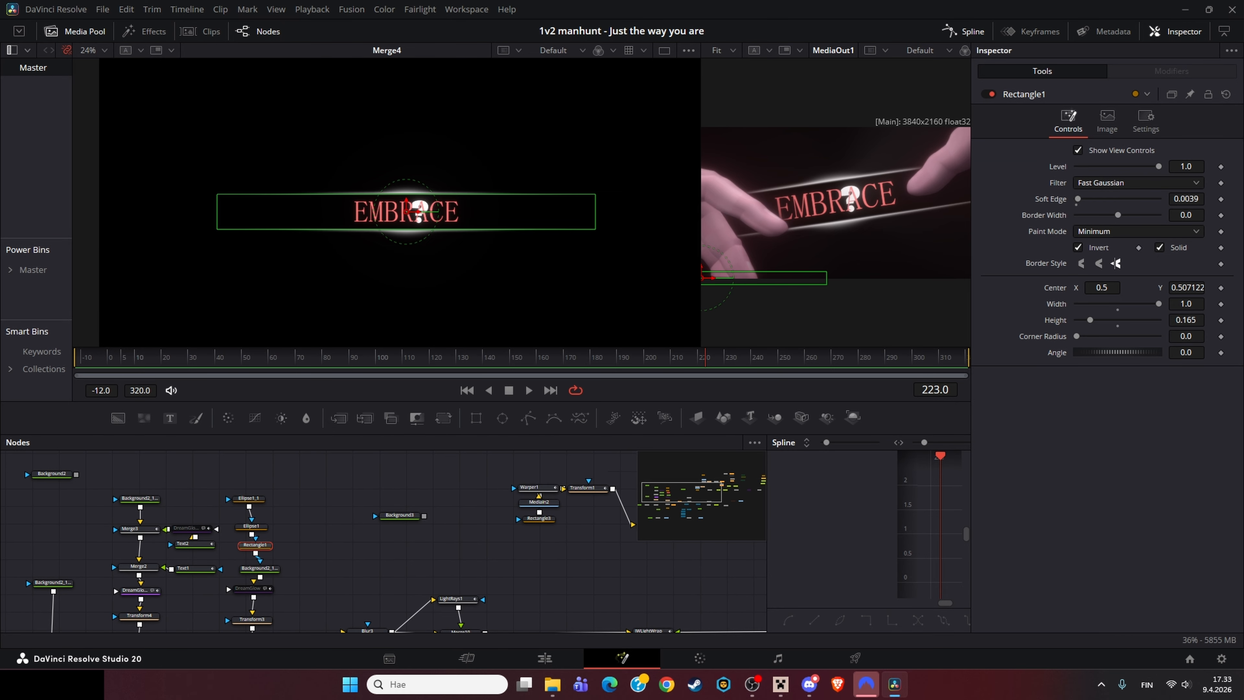
pyautogui.click(252, 526)
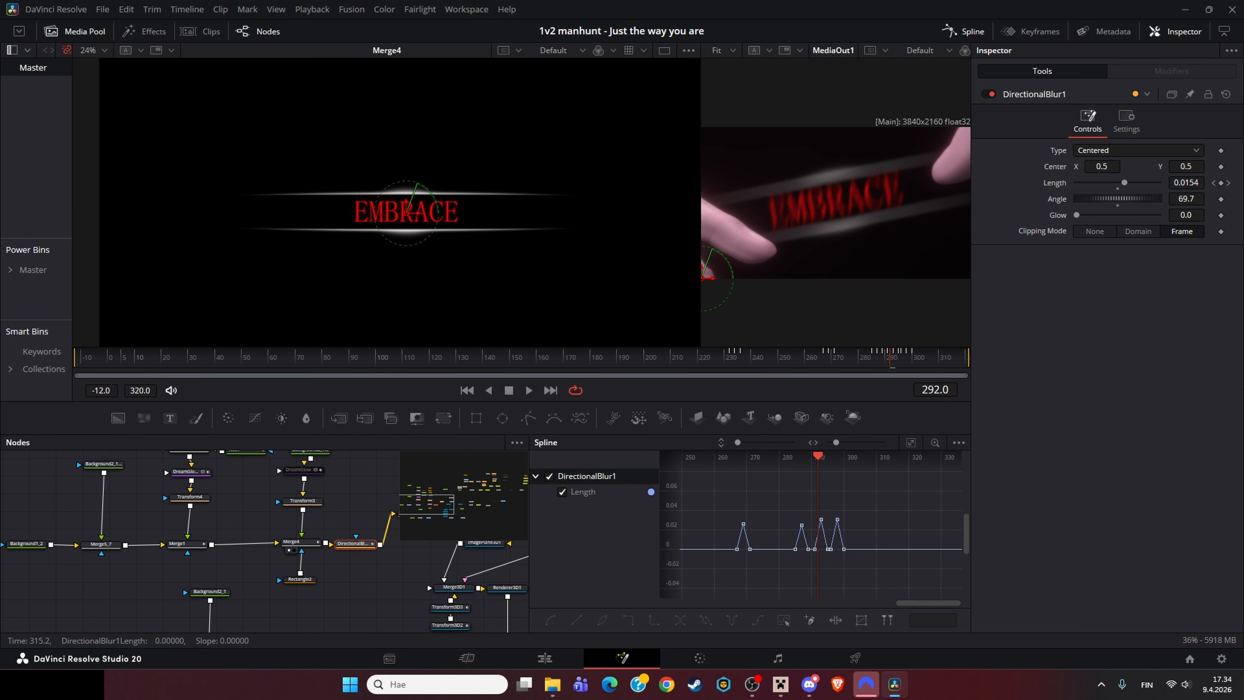
pyautogui.click(911, 442)
pyautogui.moveTo(529, 534); pyautogui.dragTo(936, 534)
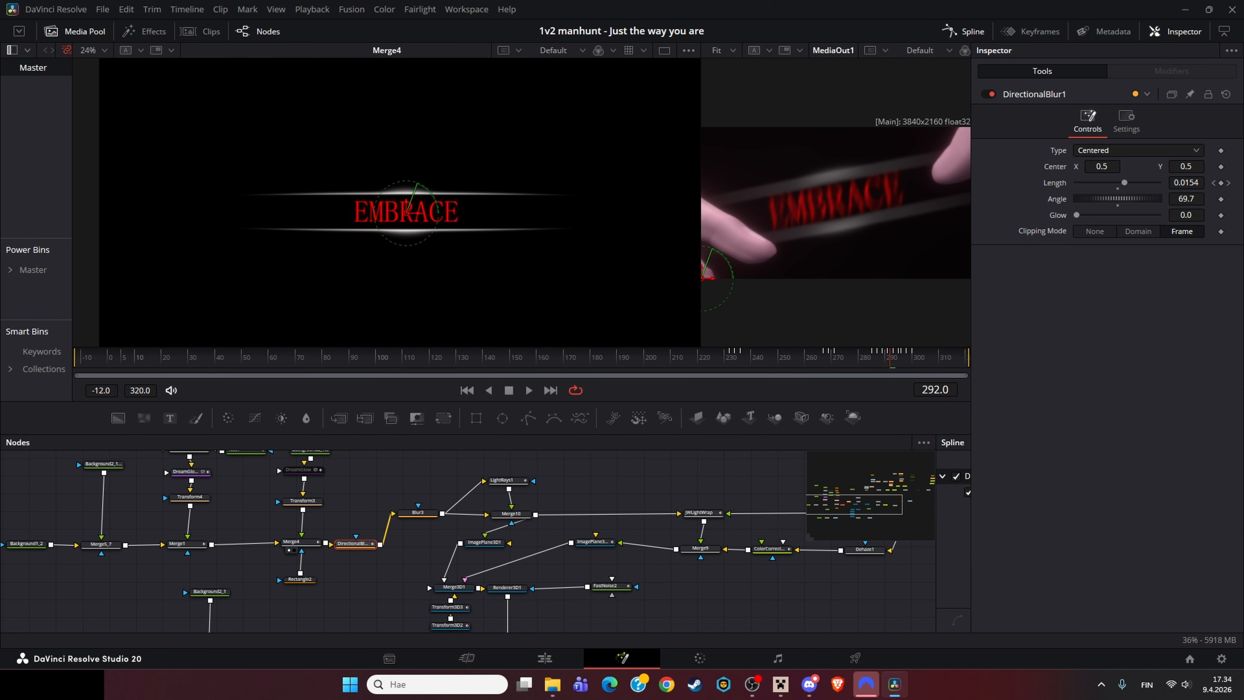
pyautogui.moveTo(431, 563); pyautogui.dragTo(400, 606)
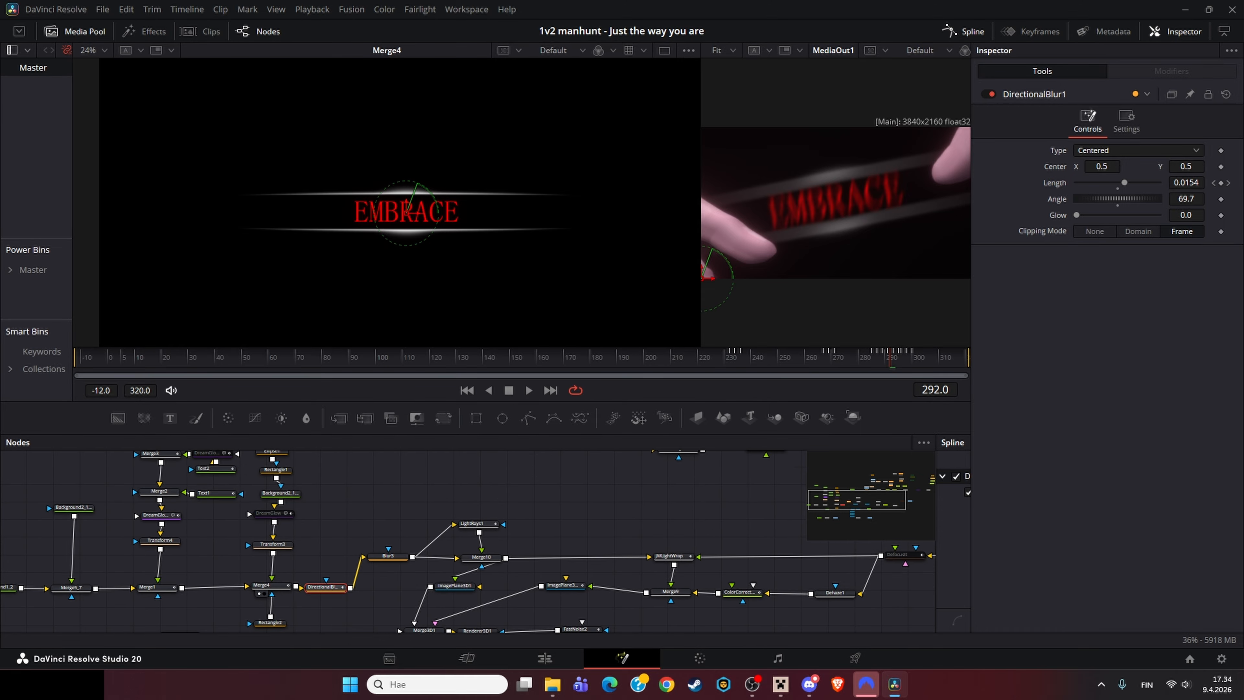
# Step: View the Blur3 node and toggle its pass-through while scrubbing near frame 290 to compare the blur
pyautogui.click(388, 556)
pyautogui.press('1')
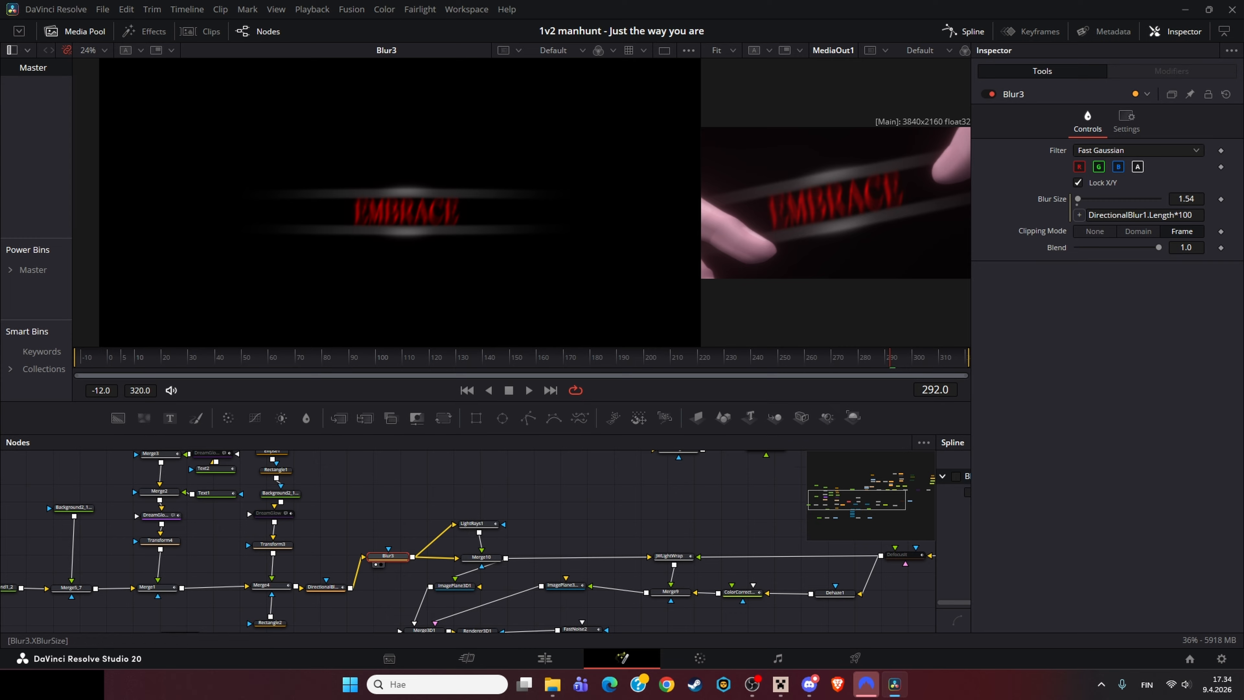
pyautogui.hotkey('ctrl', 'p')
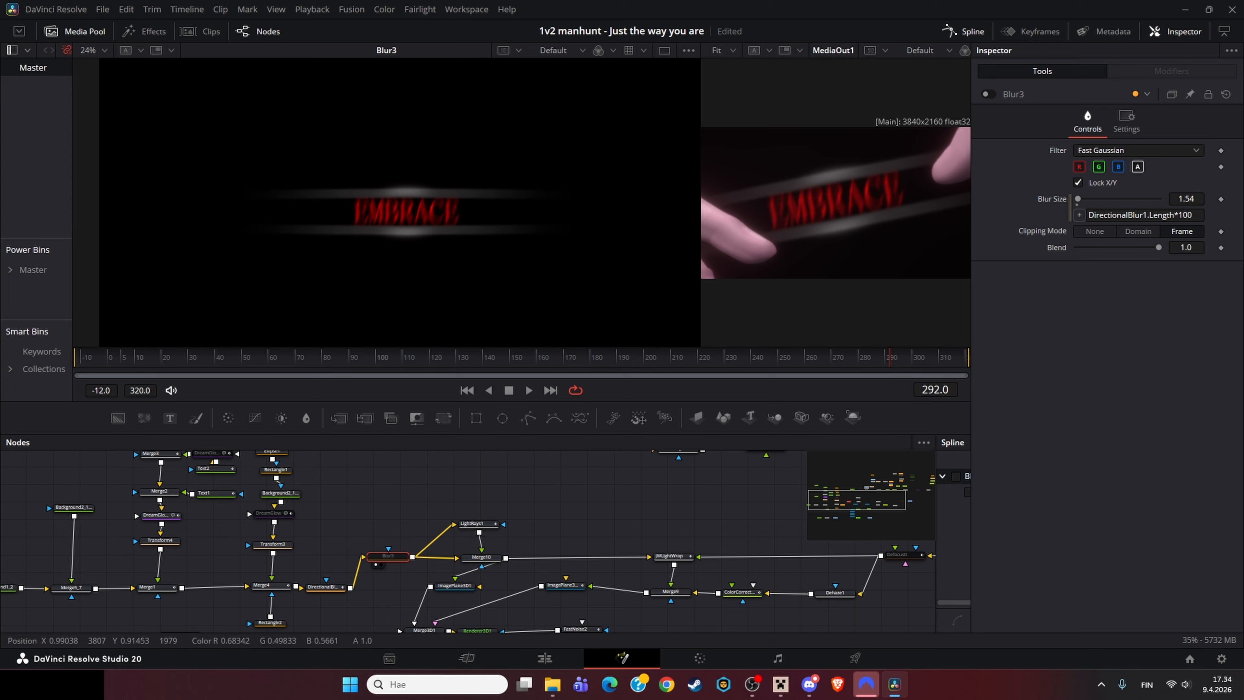
pyautogui.click(866, 357)
pyautogui.moveTo(865, 357)
pyautogui.mouseDown()
pyautogui.moveTo(849, 358)
pyautogui.moveTo(879, 357)
pyautogui.mouseUp()
pyautogui.hotkey('ctrl', 'p')
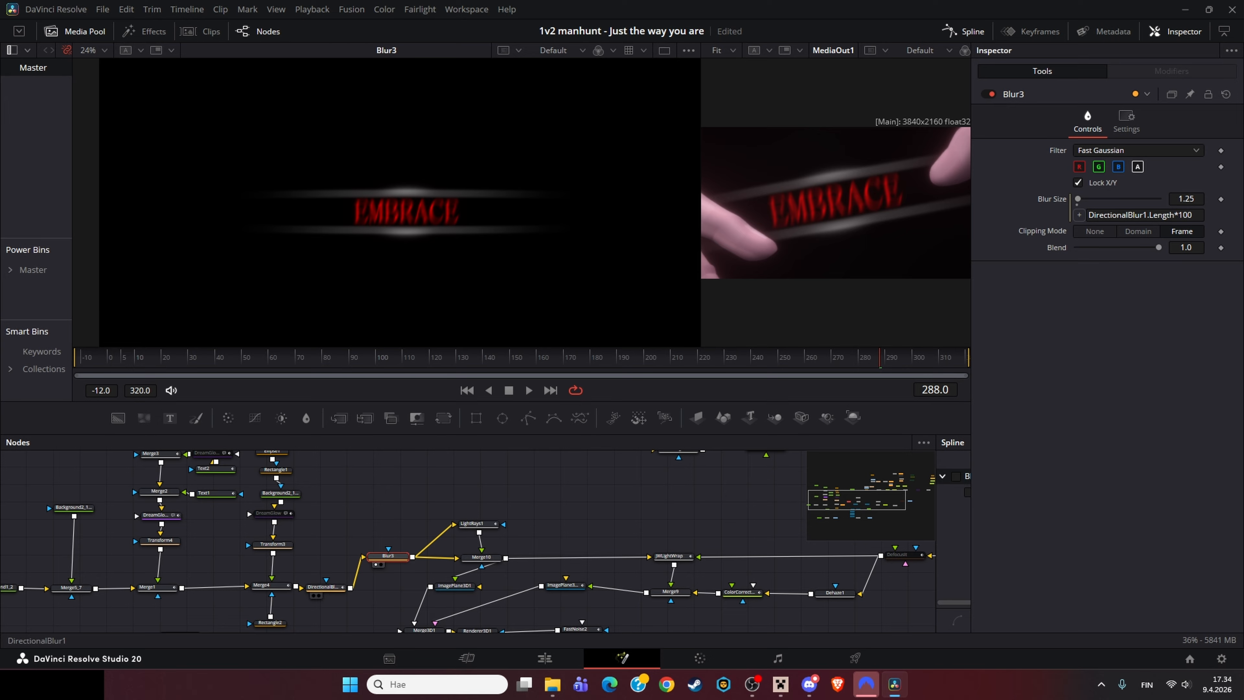
# Step: Inspect DirectionalBlur1 and the Blur3 blur-size expression linked to its length
pyautogui.click(324, 587)
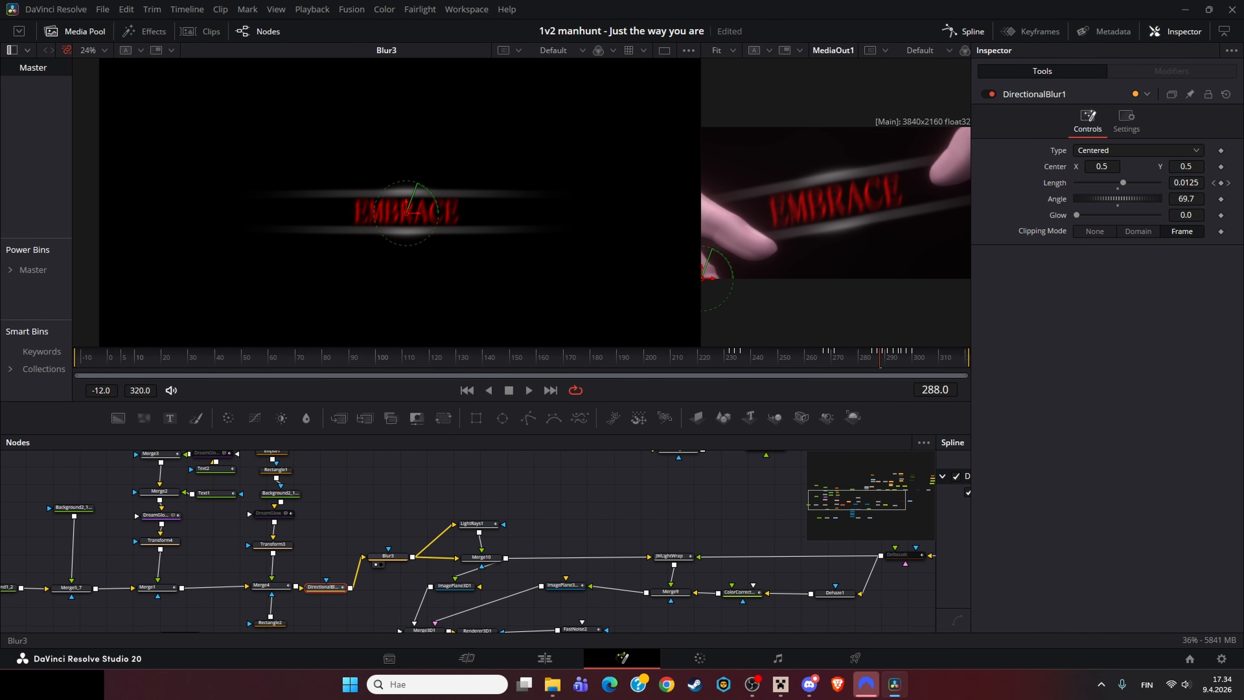
pyautogui.click(387, 556)
pyautogui.click(1179, 215)
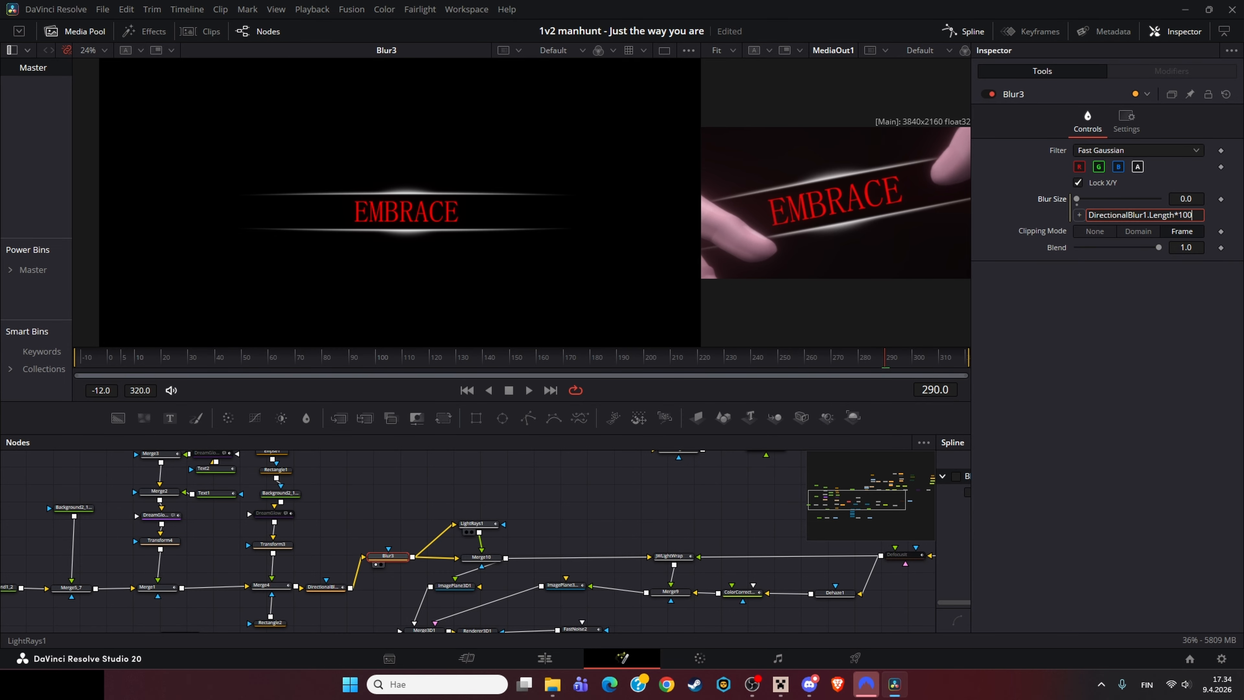
# Step: Select the LightRays1 node and examine its Brightness animation curve in the spline editor
pyautogui.click(472, 523)
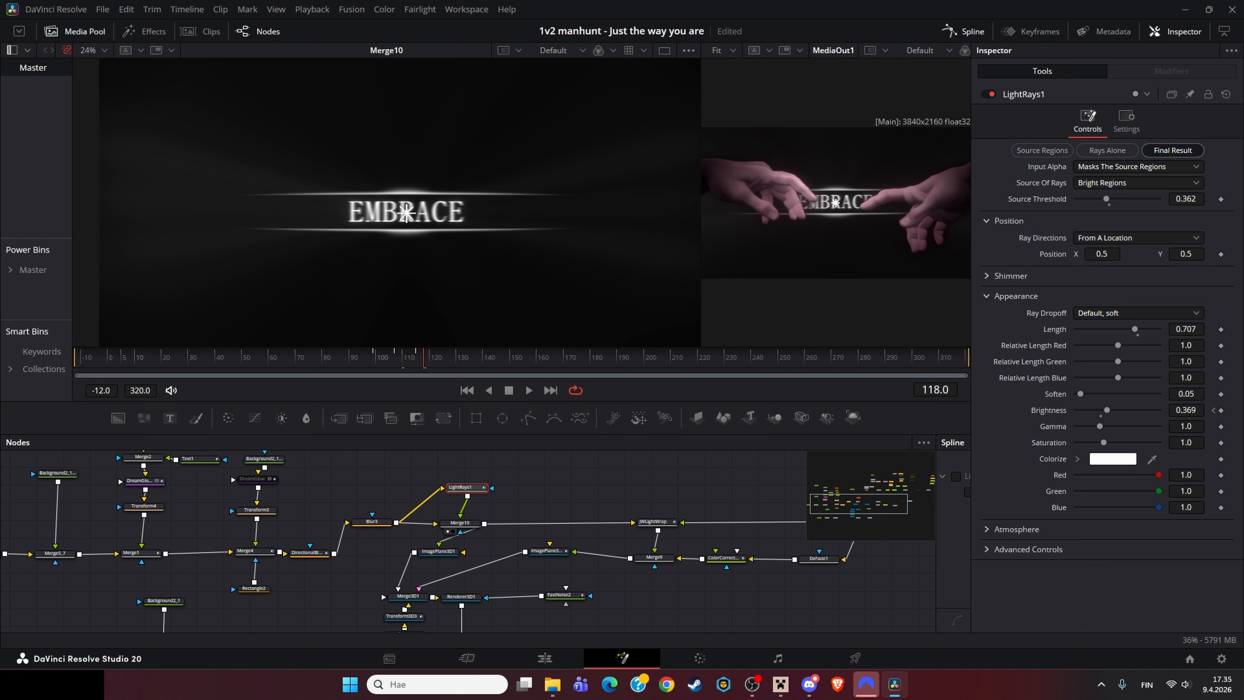
pyautogui.press('Left')
pyautogui.press('Left')
pyautogui.press('Left')
pyautogui.press('Left')
pyautogui.press('Left')
pyautogui.press('Left')
pyautogui.press('Left')
pyautogui.press('Left')
pyautogui.press('Left')
pyautogui.press('Left')
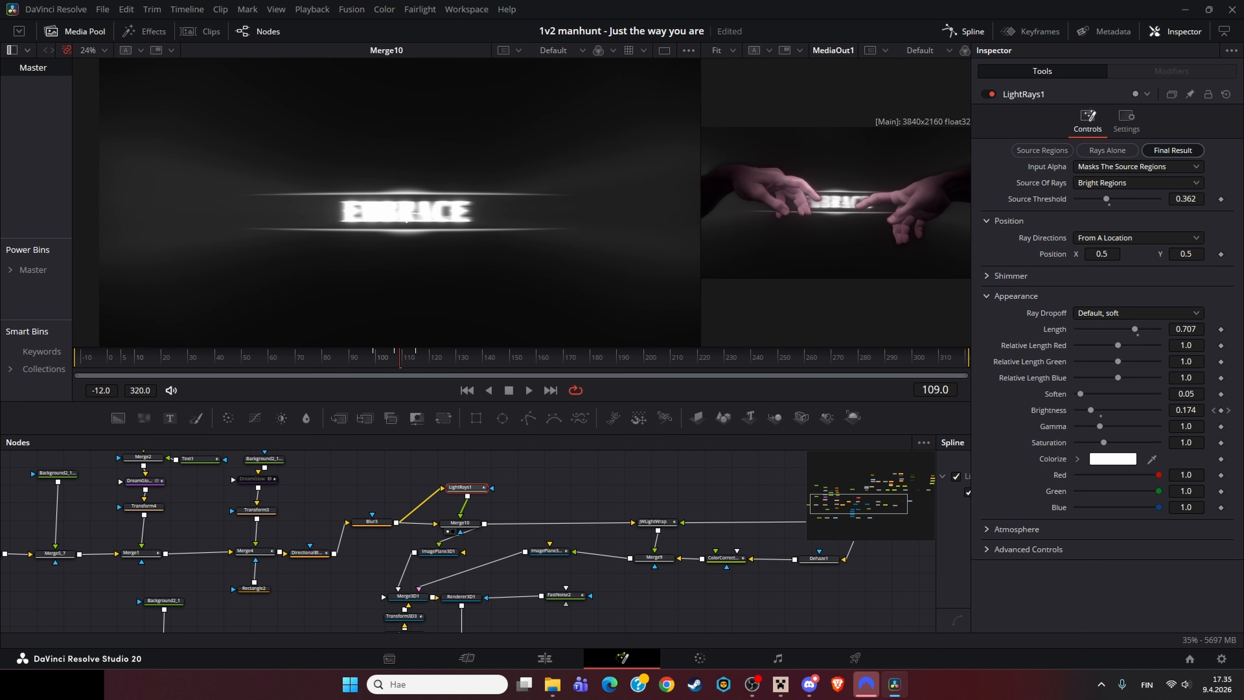
pyautogui.moveTo(935, 519); pyautogui.dragTo(430, 510)
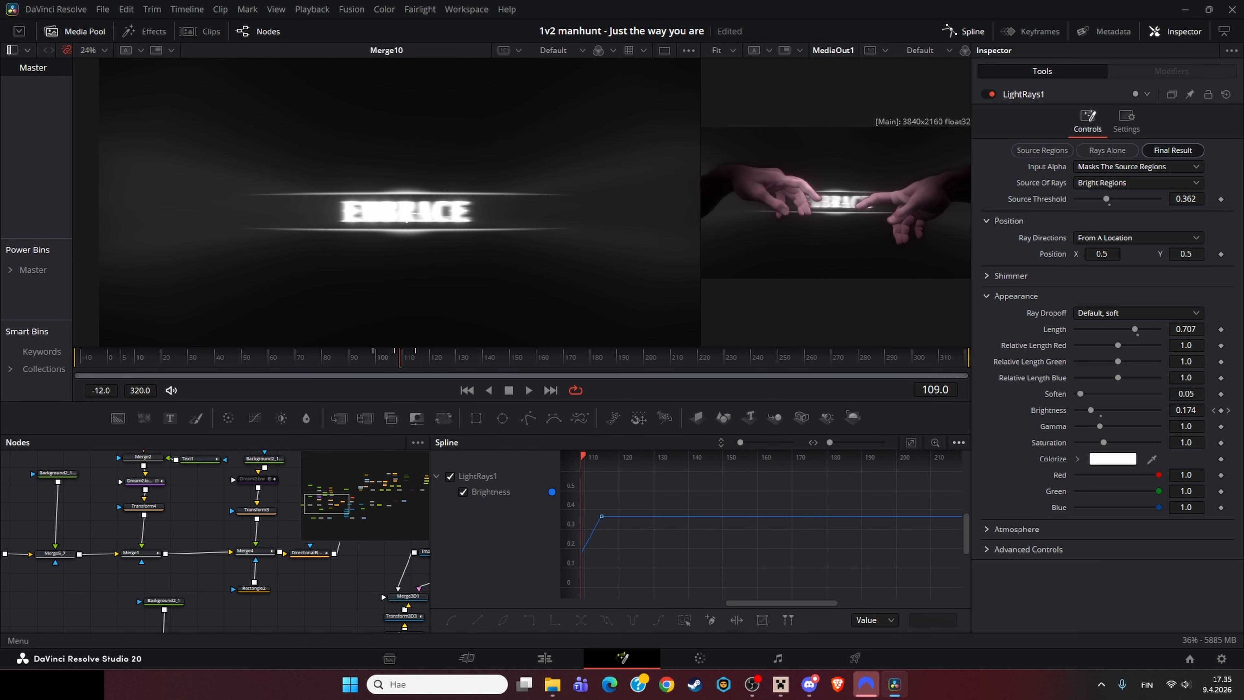
pyautogui.hotkey('ctrl', 'f')
pyautogui.moveTo(430, 495); pyautogui.dragTo(963, 500)
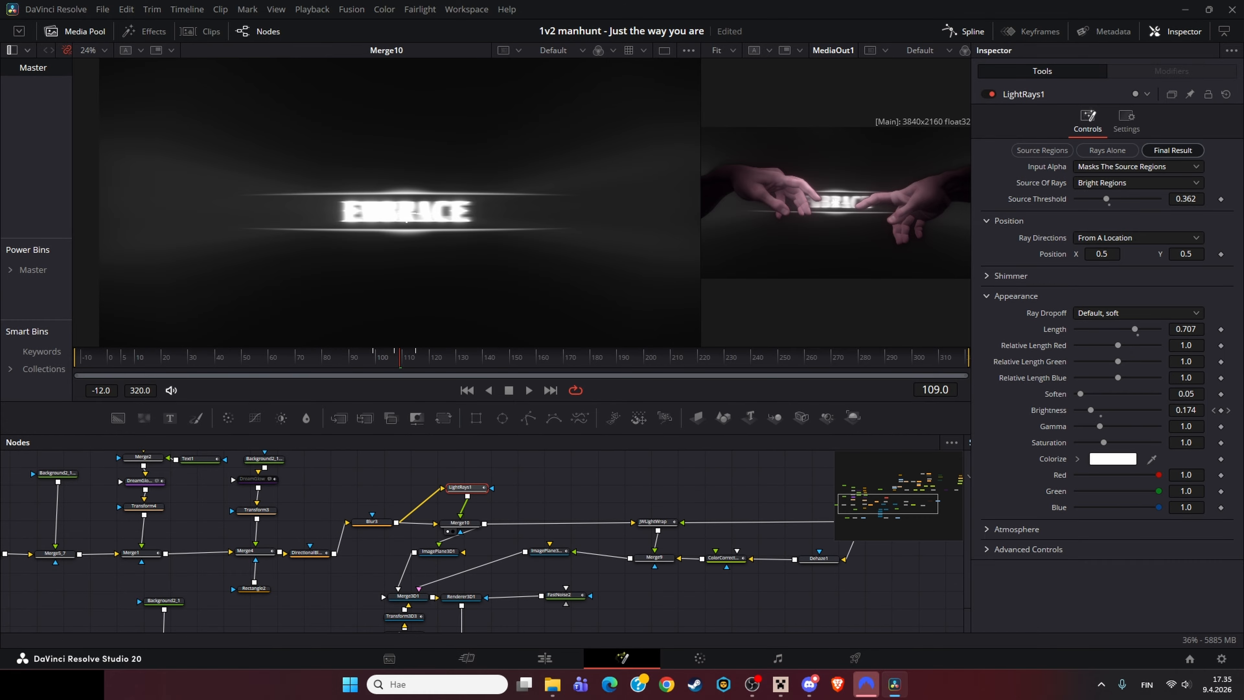
# Step: Scrub to frame 180 and toggle LightRays1 pass-through repeatedly to compare the title with and without rays
pyautogui.click(459, 523)
pyautogui.moveTo(399, 357); pyautogui.dragTo(590, 357)
pyautogui.click(463, 487)
pyautogui.hotkey('ctrl', 'p')
pyautogui.hotkey('ctrl', 'p')
pyautogui.hotkey('ctrl', 'p')
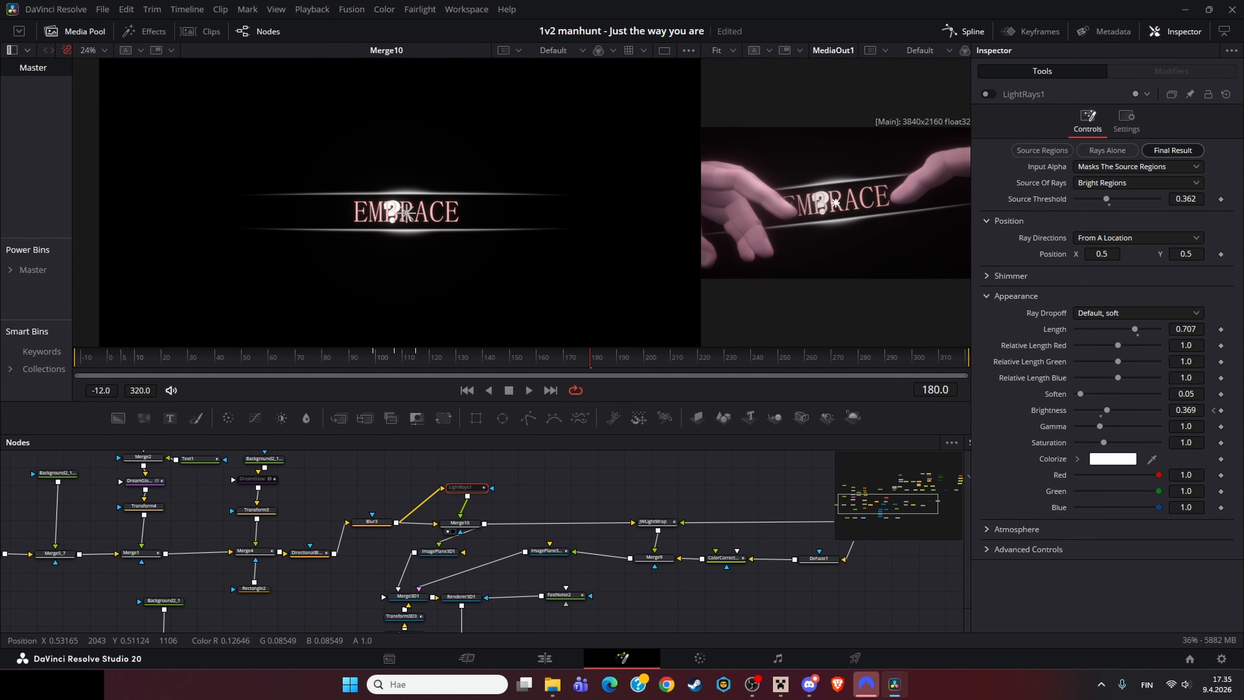
pyautogui.hotkey('ctrl', 'p')
# Step: Re-enable LightRays1 and scrub back to frame 111
pyautogui.hotkey('ctrl', 'p')
pyautogui.click(534, 490)
pyautogui.moveTo(534, 490); pyautogui.dragTo(538, 453)
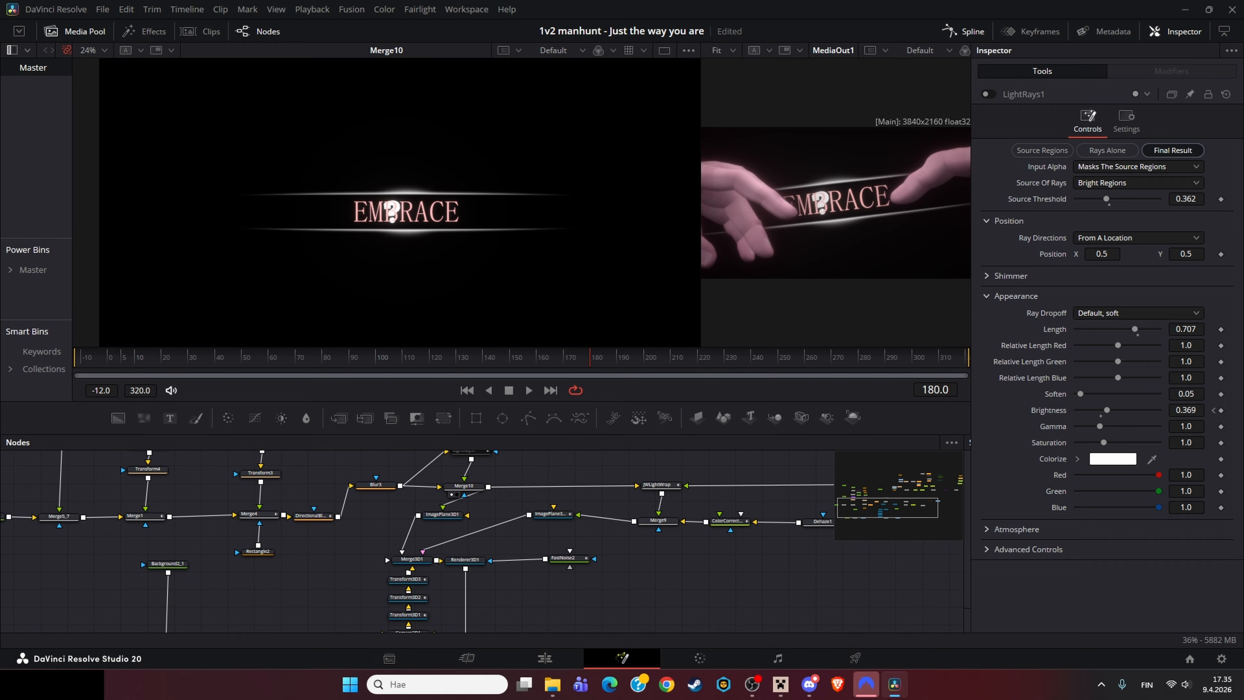
pyautogui.click(470, 451)
pyautogui.hotkey('ctrl', 'p')
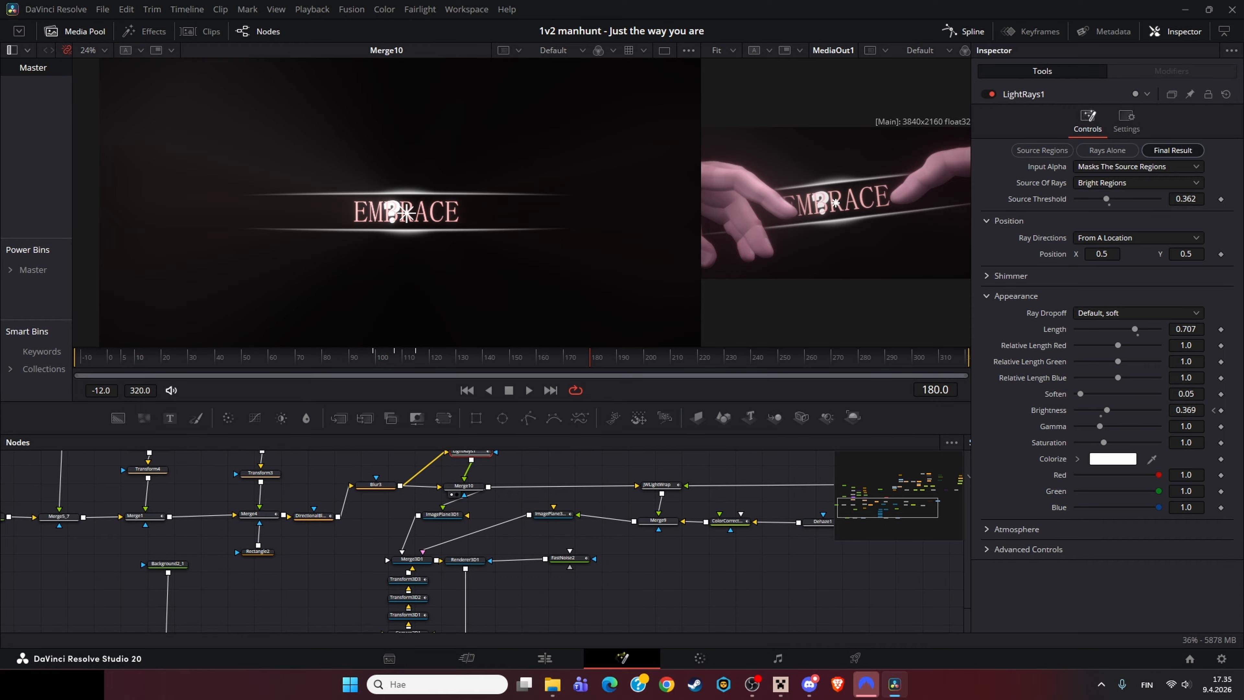
pyautogui.moveTo(471, 359); pyautogui.dragTo(405, 359)
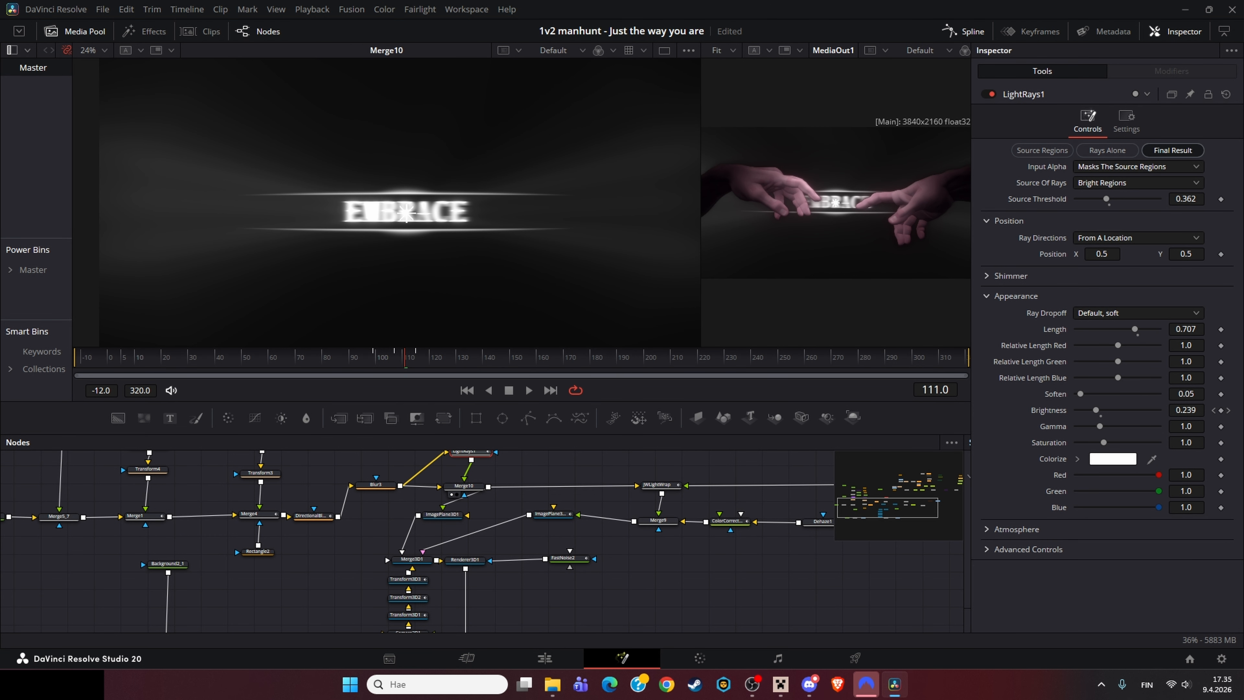
# Step: Navigate the node graph to the hands section and view the MediaIn2 hand image
pyautogui.moveTo(528, 509); pyautogui.dragTo(490, 533)
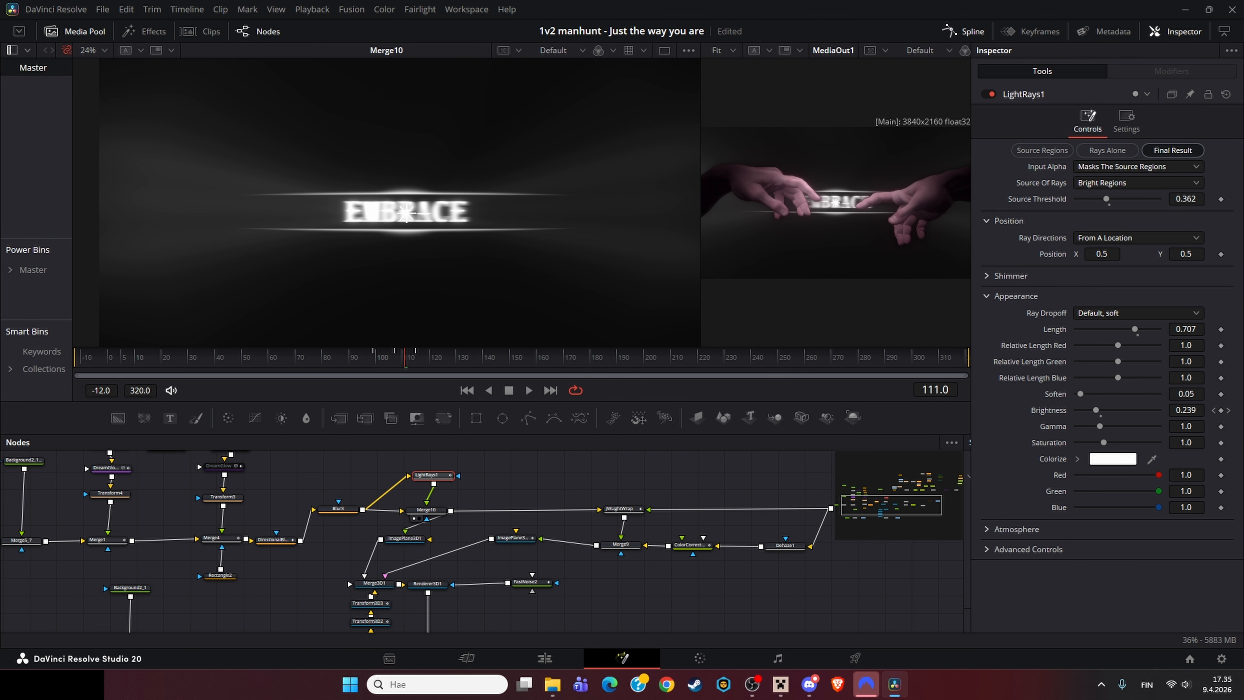
pyautogui.moveTo(564, 456); pyautogui.dragTo(317, 630)
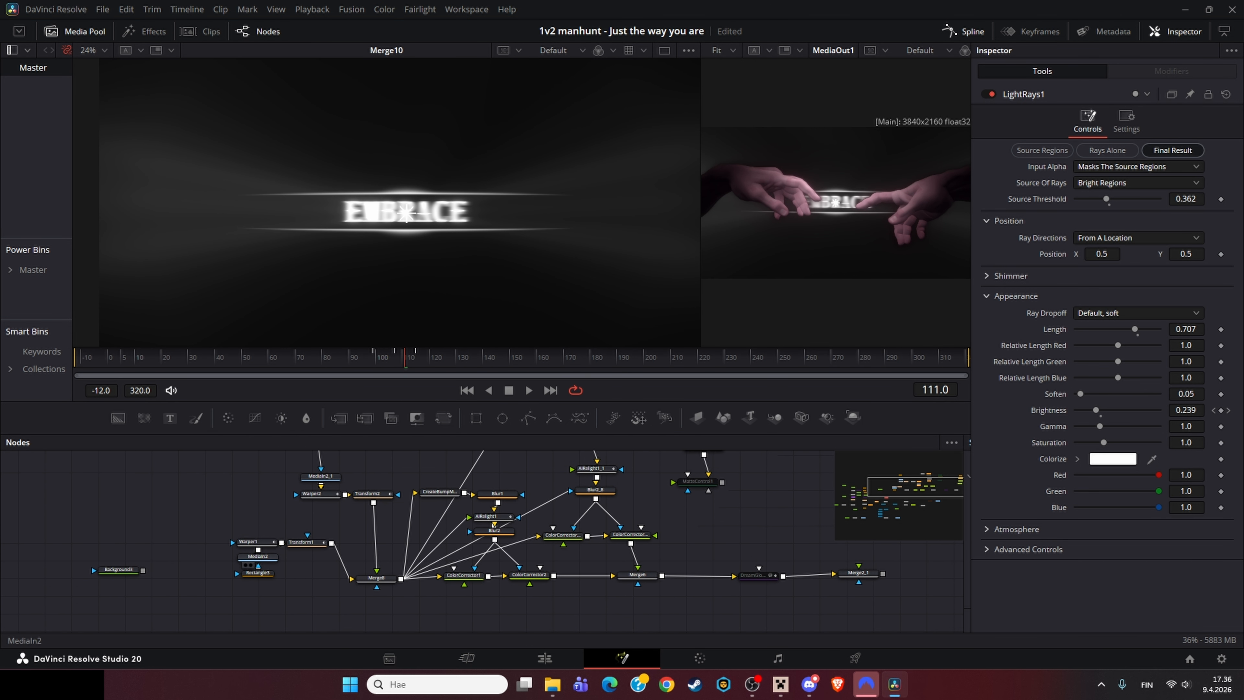
pyautogui.moveTo(538, 515); pyautogui.dragTo(411, 585)
pyautogui.moveTo(129, 627); pyautogui.dragTo(169, 583)
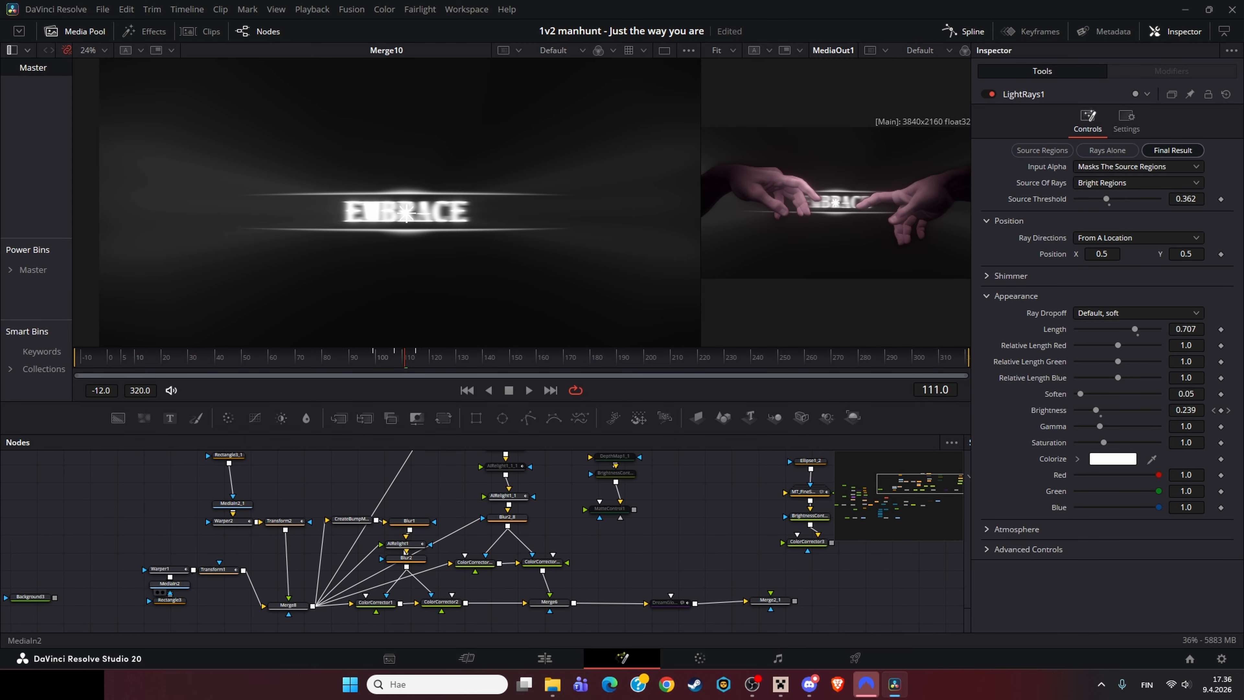
pyautogui.click(169, 583)
pyautogui.scroll(-2, 465, 284)
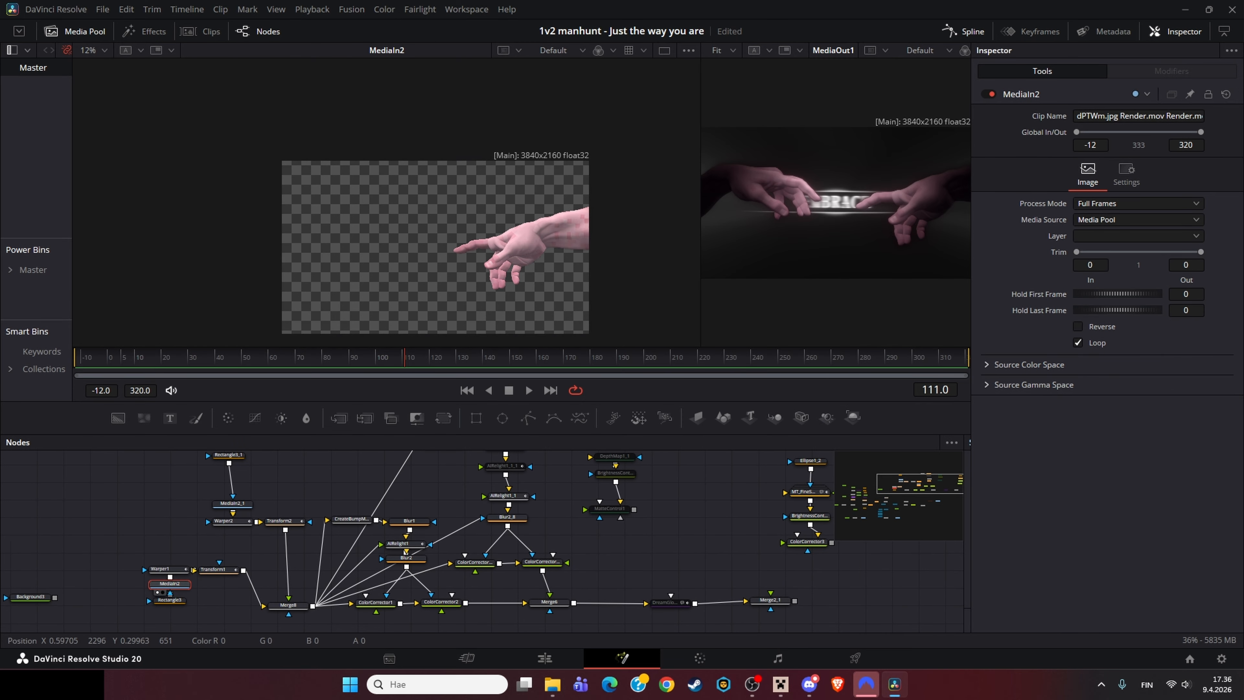
pyautogui.moveTo(465, 284); pyautogui.dragTo(417, 280)
pyautogui.moveTo(318, 549); pyautogui.dragTo(302, 546)
pyautogui.moveTo(314, 497); pyautogui.dragTo(366, 520)
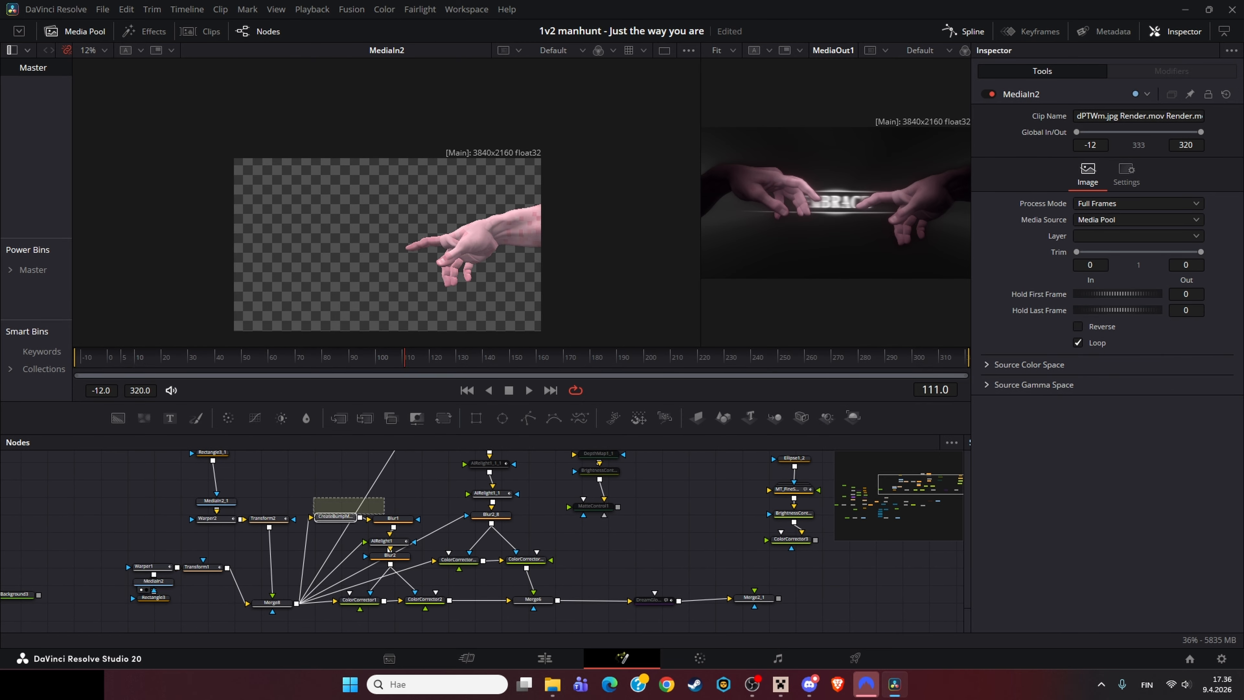
# Step: View the Merge8 node combining both hands, then view the Warper2 node
pyautogui.click(271, 603)
pyautogui.press('1')
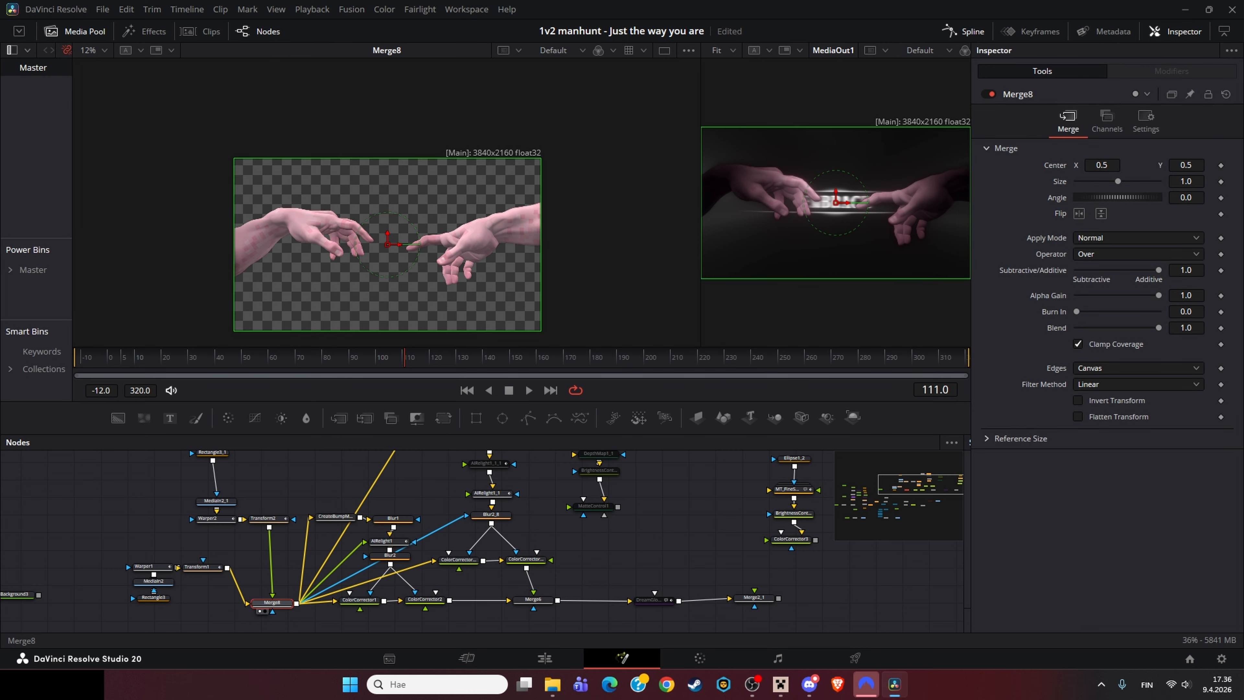
pyautogui.click(212, 518)
pyautogui.click(234, 545)
pyautogui.moveTo(166, 543); pyautogui.dragTo(163, 565)
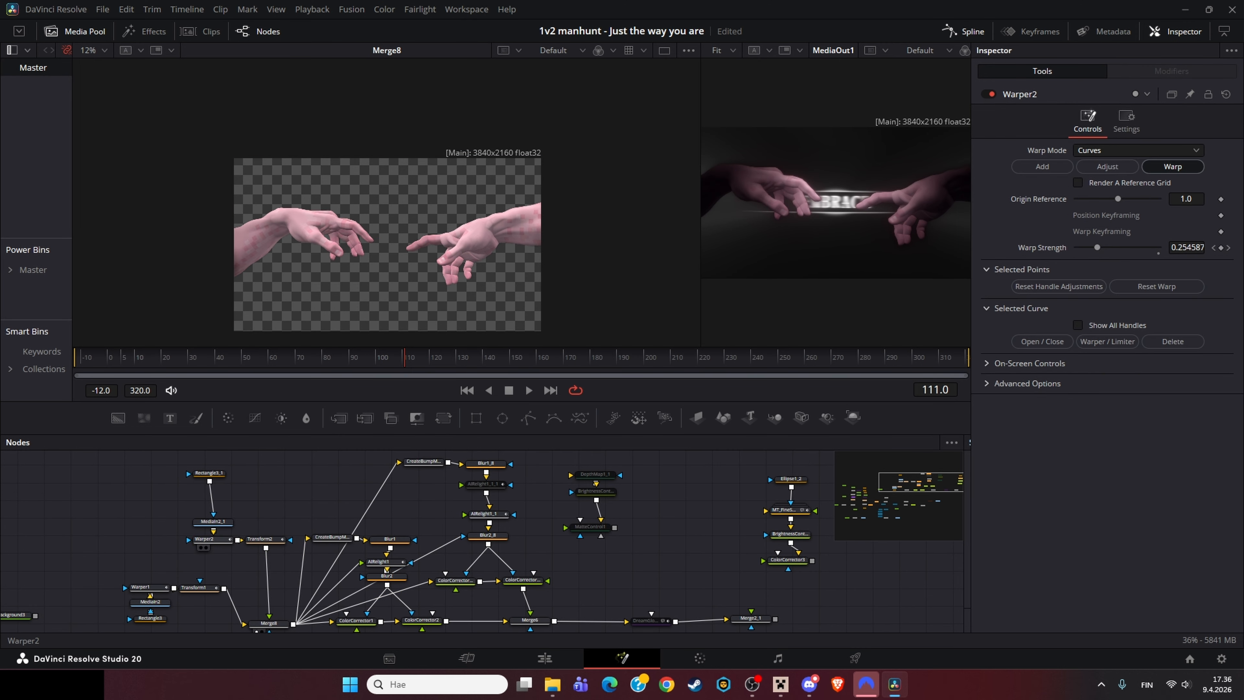
pyautogui.click(208, 539)
pyautogui.press('1')
# Step: Scrub the timeline and inspect the Warper2 warp curve points on the hand
pyautogui.click(171, 512)
pyautogui.click(185, 358)
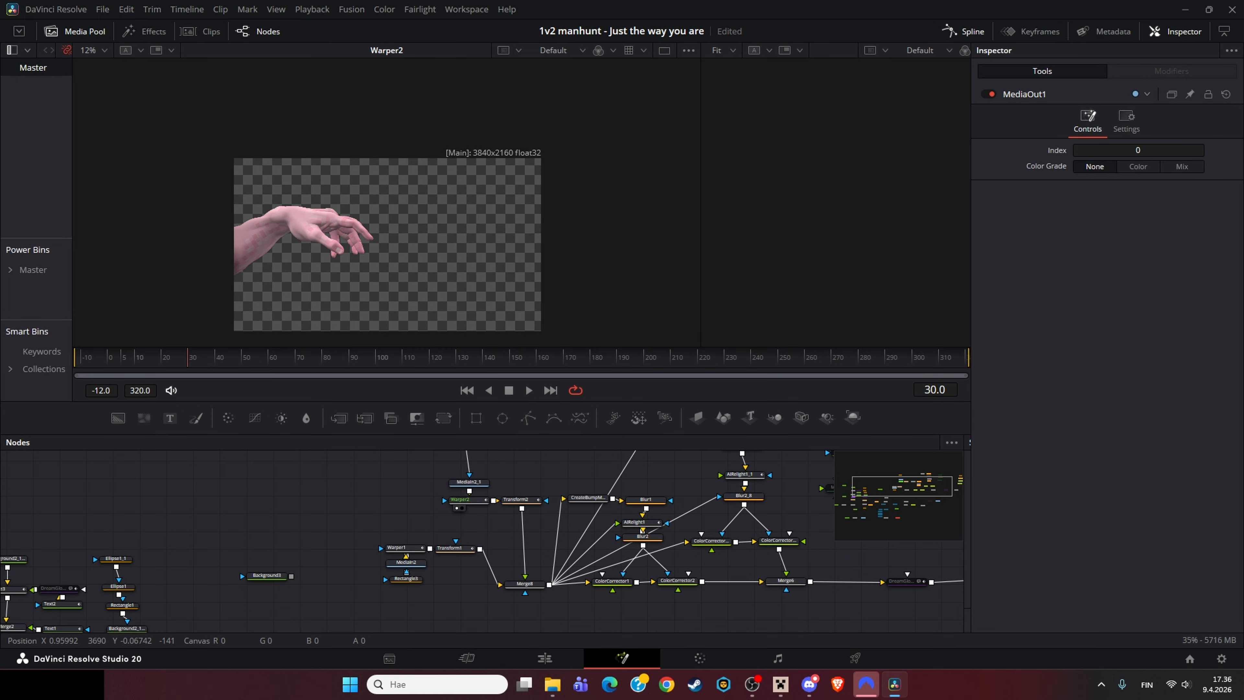
pyautogui.click(466, 500)
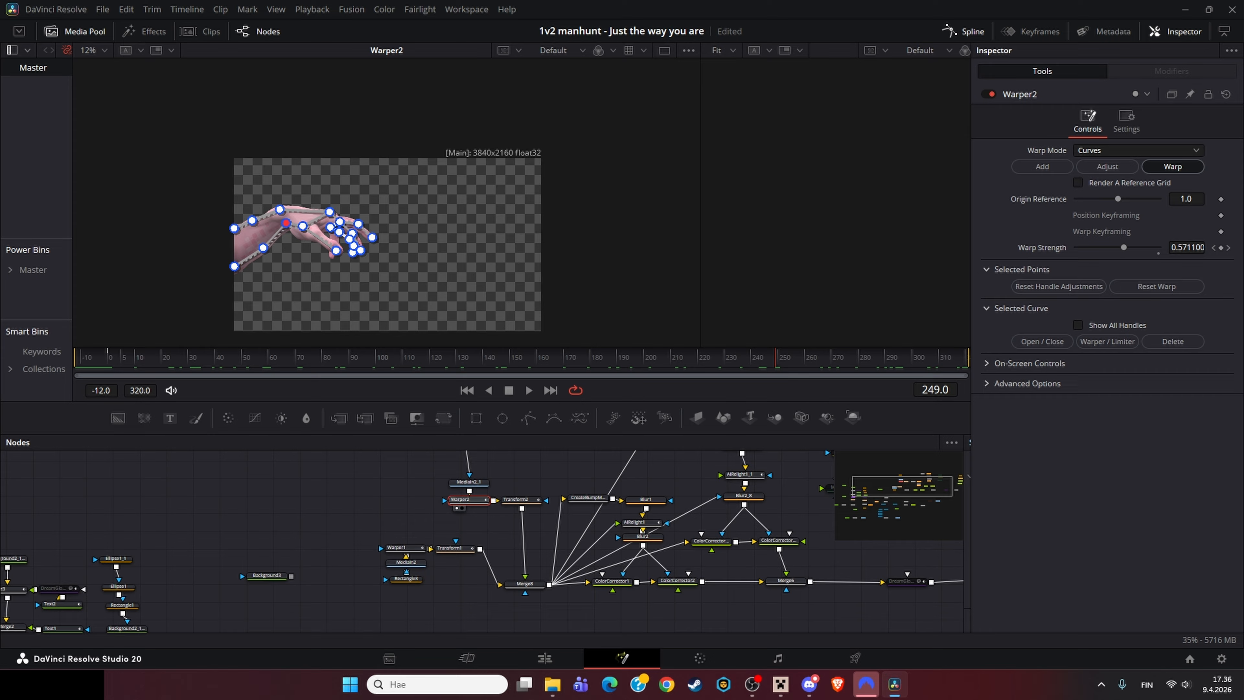
pyautogui.click(963, 32)
# Step: Select the DreamGlow_2 node and inspect its glow and tint settings
pyautogui.moveTo(686, 524); pyautogui.dragTo(451, 586)
pyautogui.moveTo(639, 467); pyautogui.dragTo(312, 628)
pyautogui.click(362, 614)
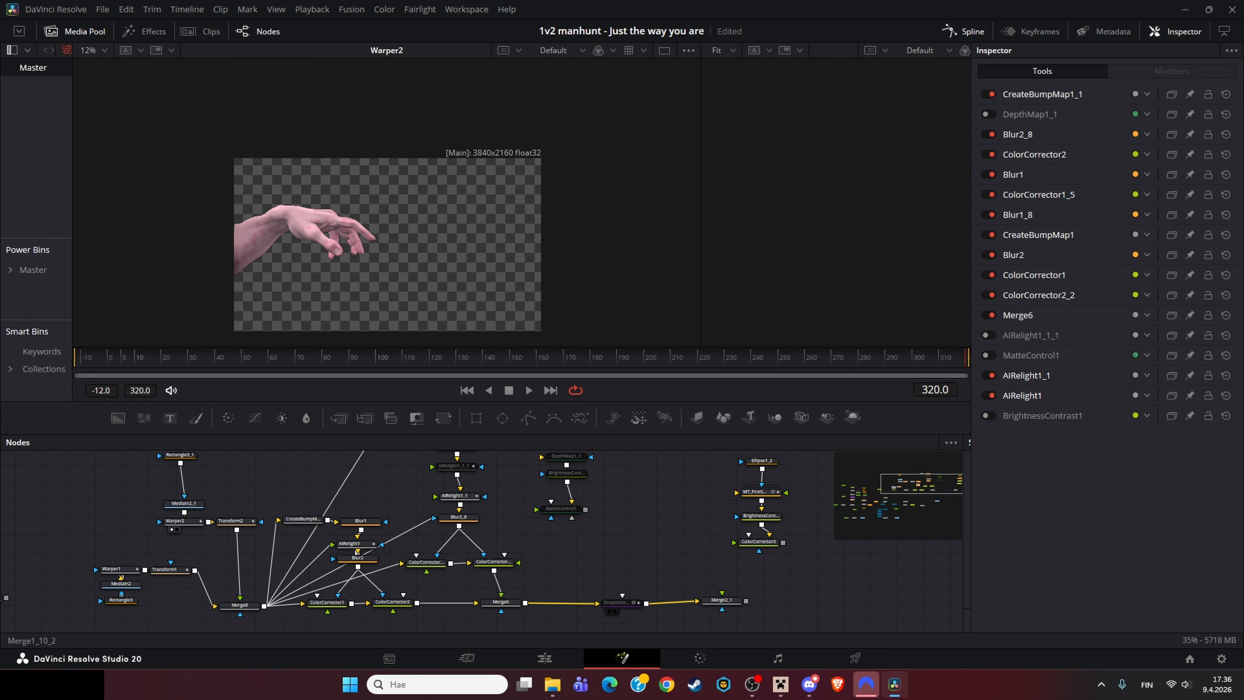
pyautogui.click(621, 603)
pyautogui.moveTo(620, 619); pyautogui.dragTo(954, 444)
pyautogui.moveTo(490, 544); pyautogui.dragTo(347, 525)
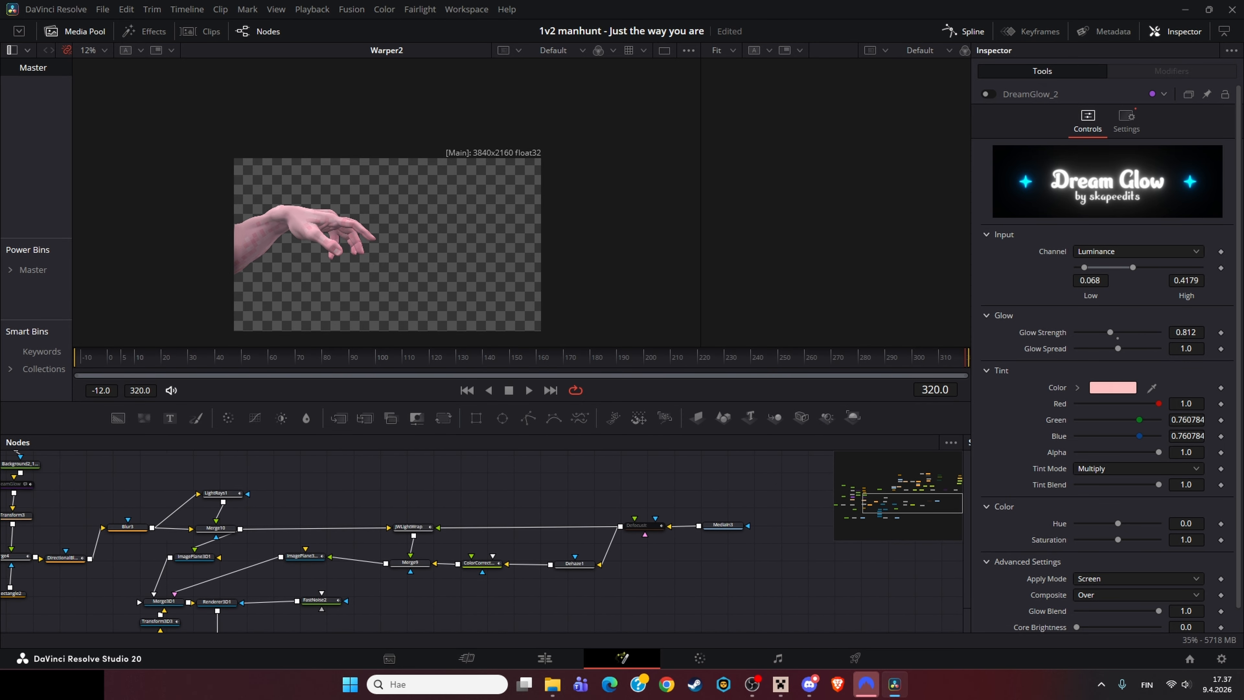
# Step: View the MediaIn3 hands footage and the Defocusit blur node applied to it
pyautogui.click(722, 524)
pyautogui.press('1')
pyautogui.moveTo(695, 544); pyautogui.dragTo(520, 562)
pyautogui.click(458, 576)
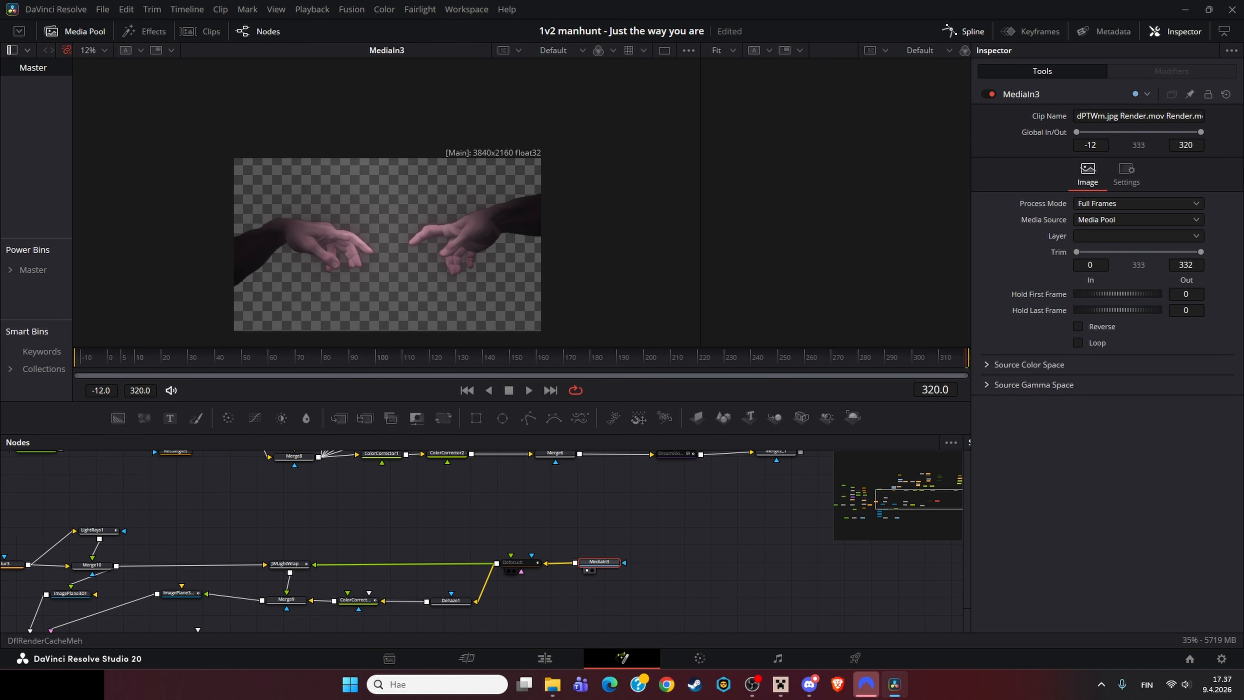
pyautogui.click(519, 563)
pyautogui.hotkey('ctrl', 'p')
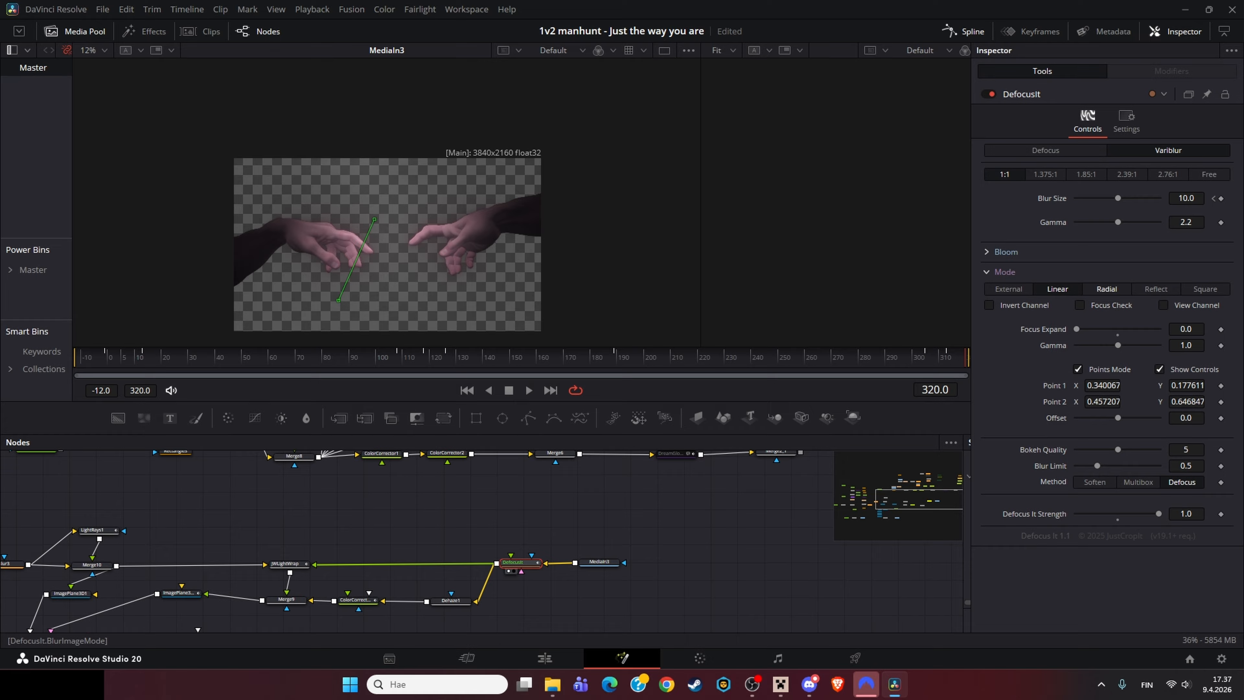
pyautogui.press('1')
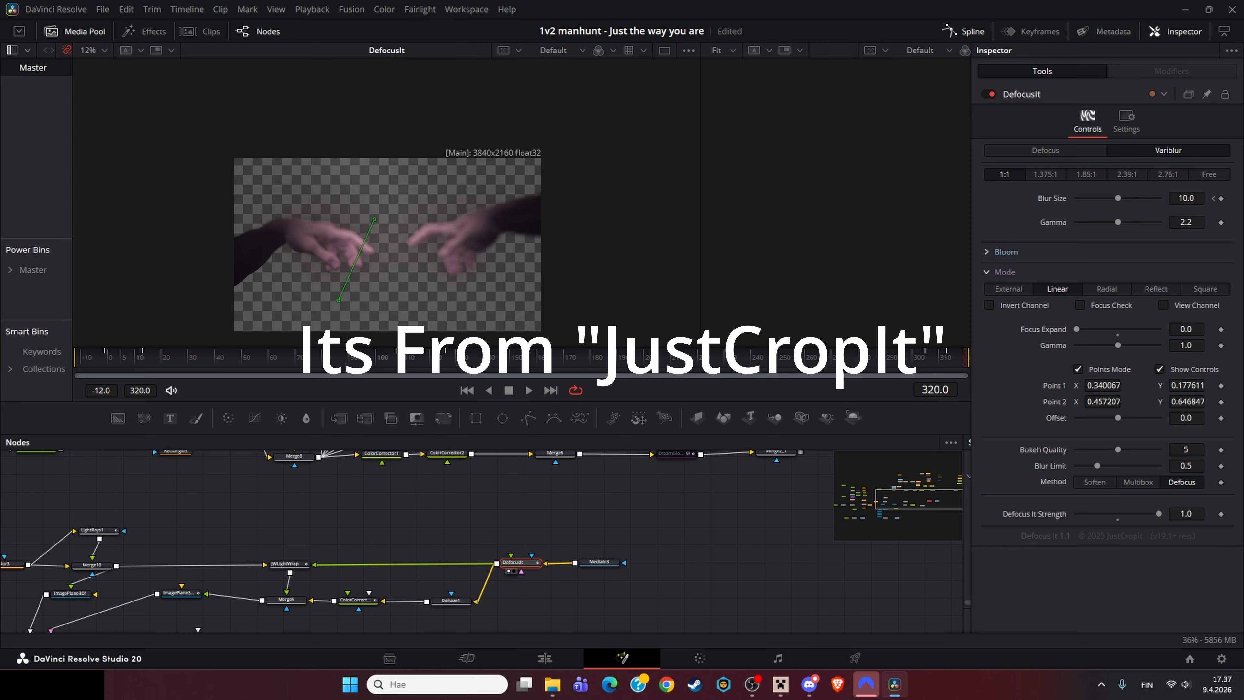
# Step: View the Dehaze1 and ColorCorrector4 nodes in the viewer
pyautogui.moveTo(381, 558); pyautogui.dragTo(487, 524)
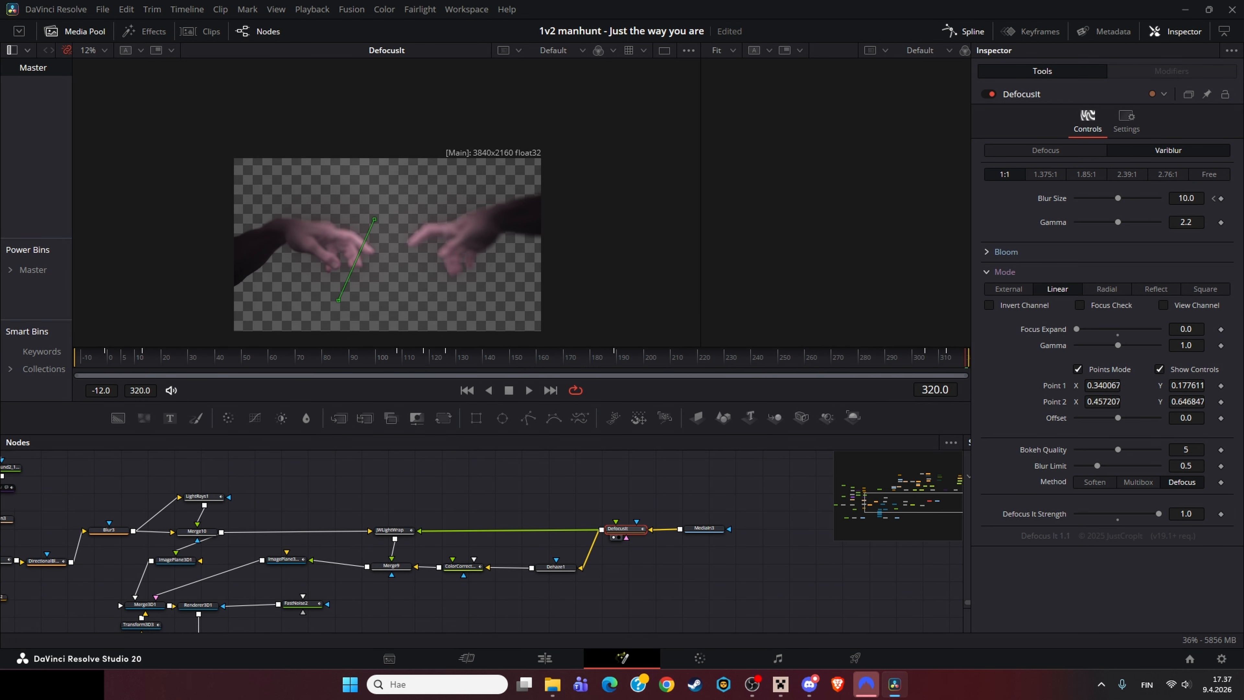
pyautogui.click(555, 566)
pyautogui.press('1')
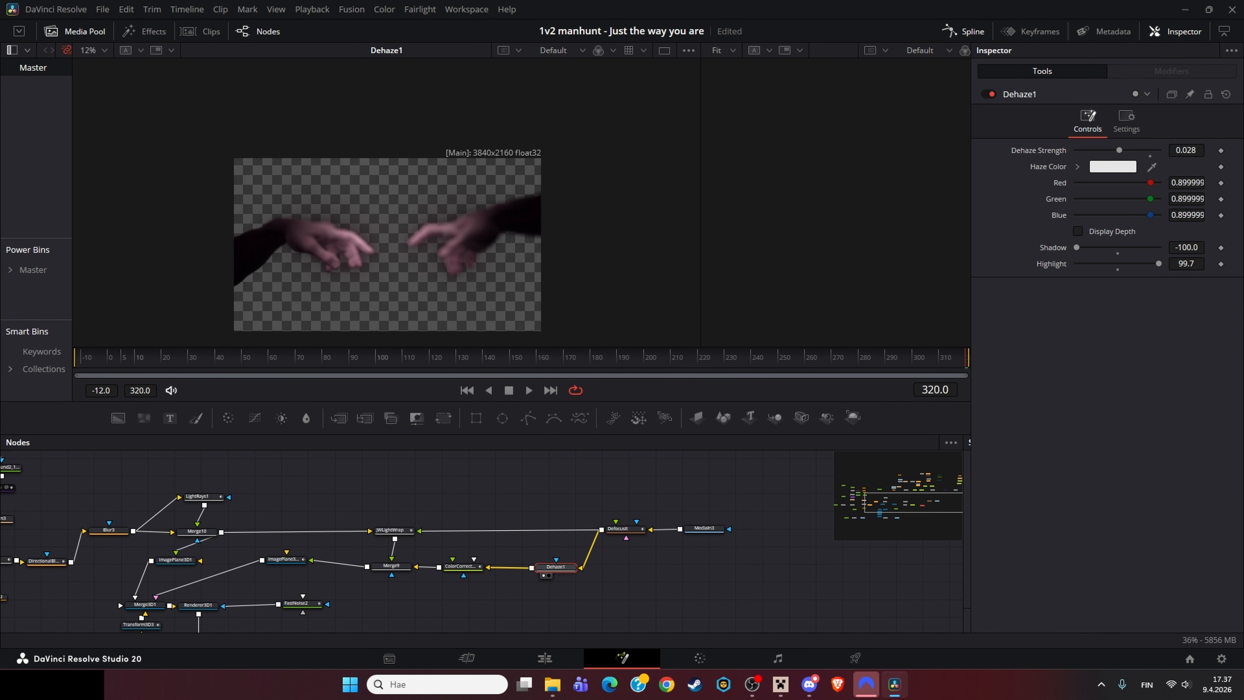
pyautogui.click(461, 567)
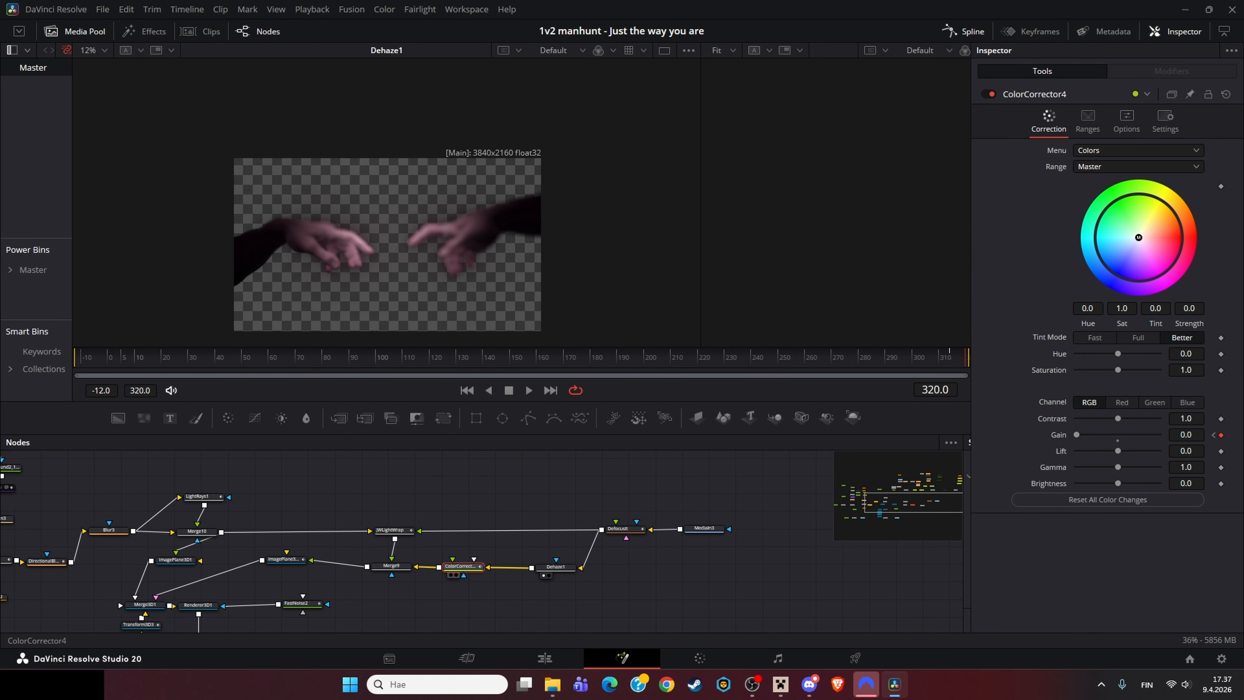
pyautogui.press('1')
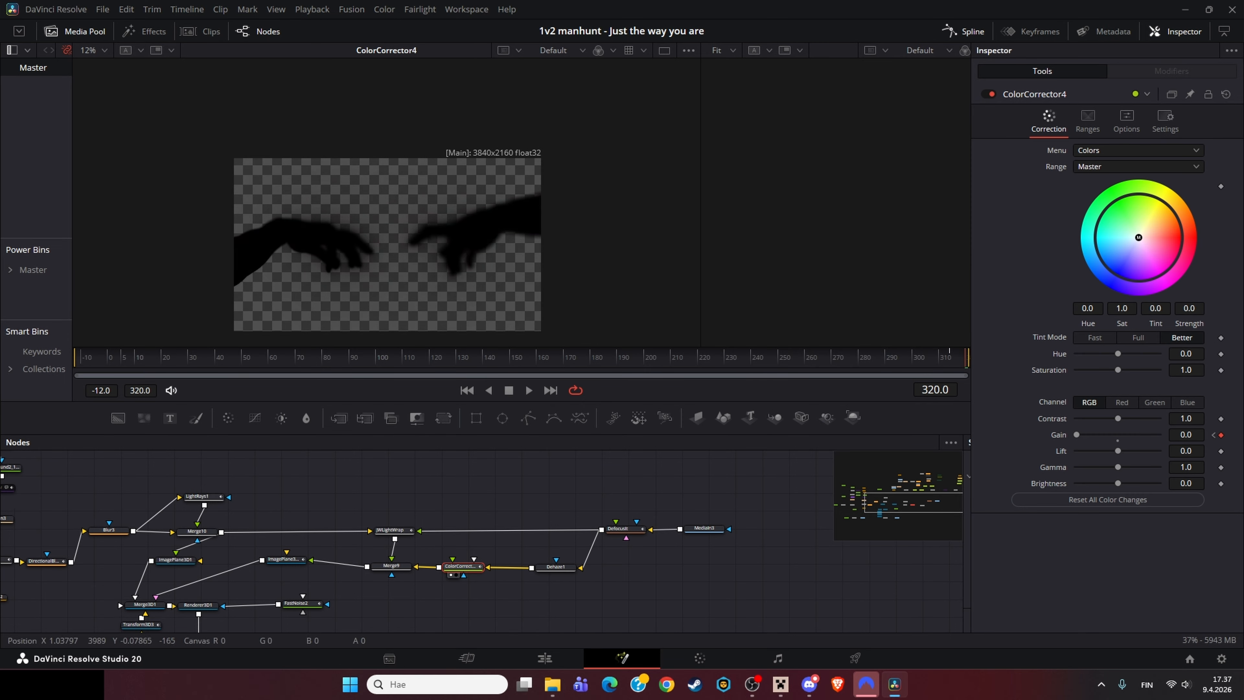
# Step: Stop playback, view the MediaIn3 hands footage and scrub through it
pyautogui.press('space')
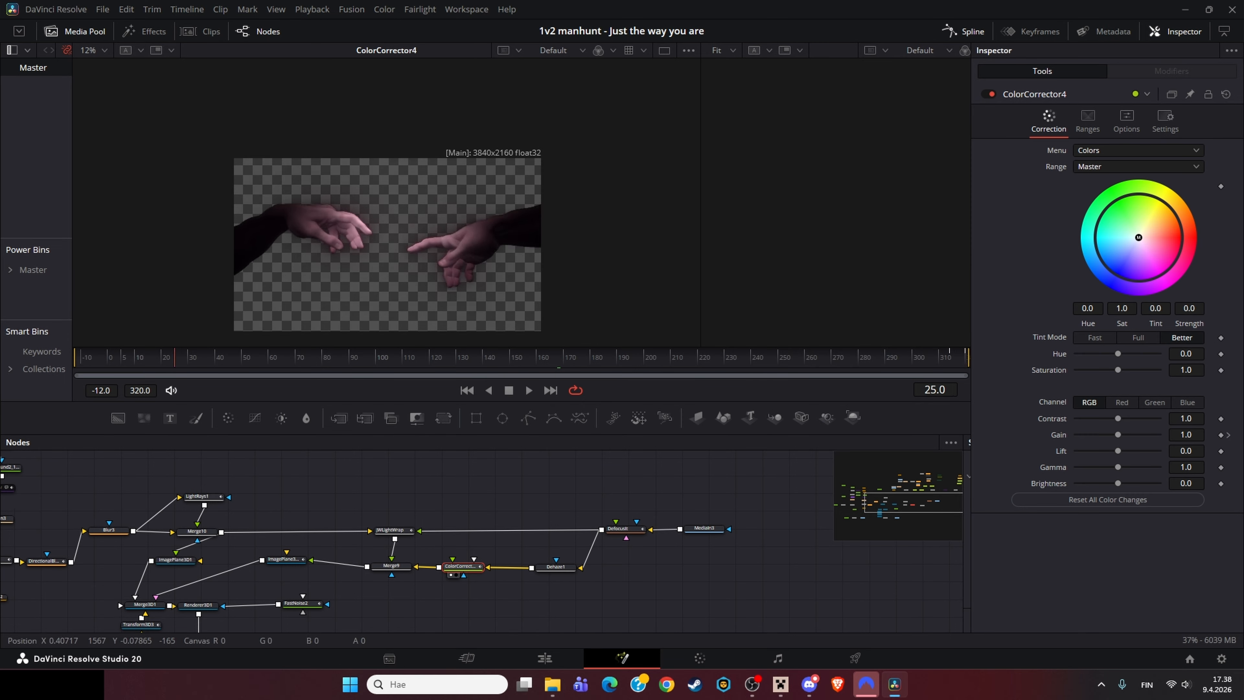
pyautogui.click(704, 528)
pyautogui.press('1')
pyautogui.moveTo(349, 358); pyautogui.dragTo(400, 358)
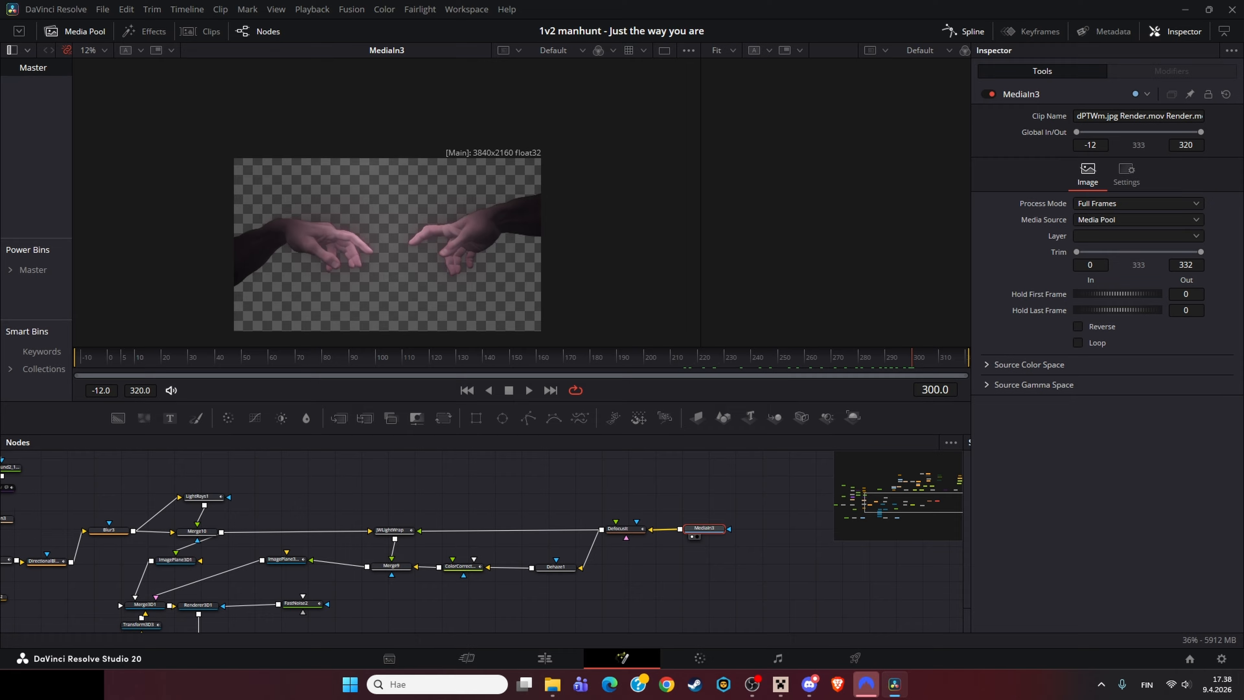
# Step: Step through the ColorCorrector4, JWLightWrap and Merge9 nodes, viewing each and inspecting its settings
pyautogui.click(461, 567)
pyautogui.press('1')
pyautogui.click(391, 530)
pyautogui.press('1')
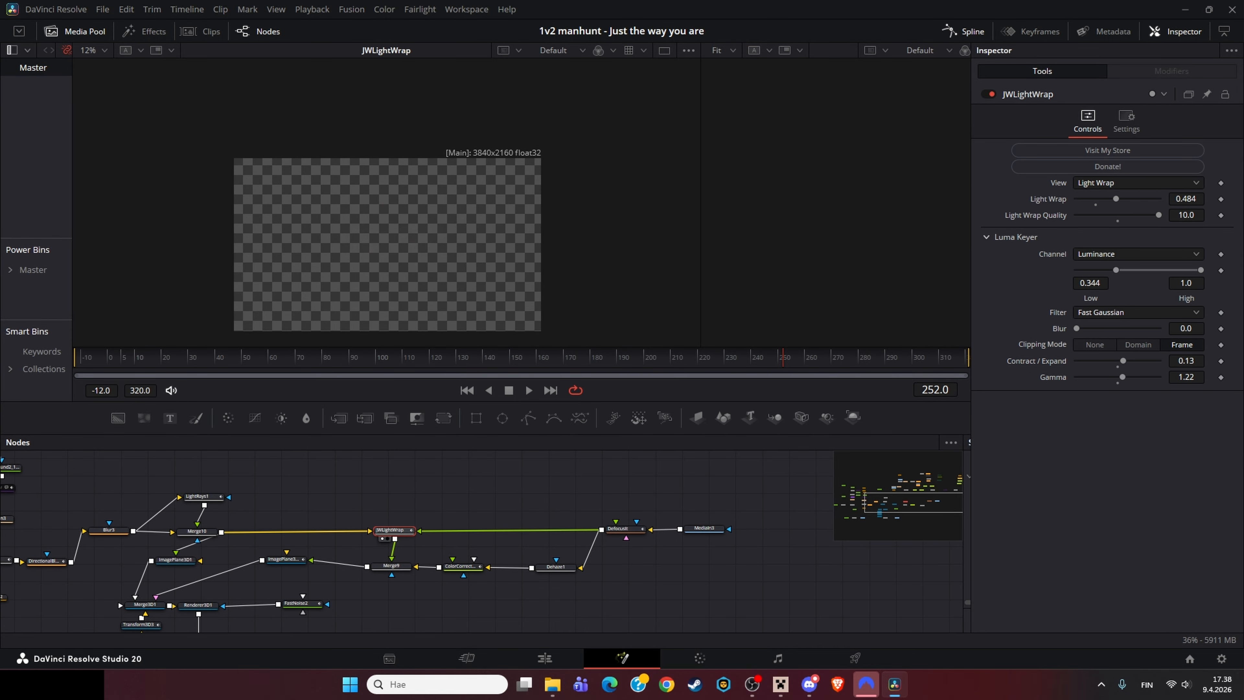
pyautogui.click(390, 565)
pyautogui.press('1')
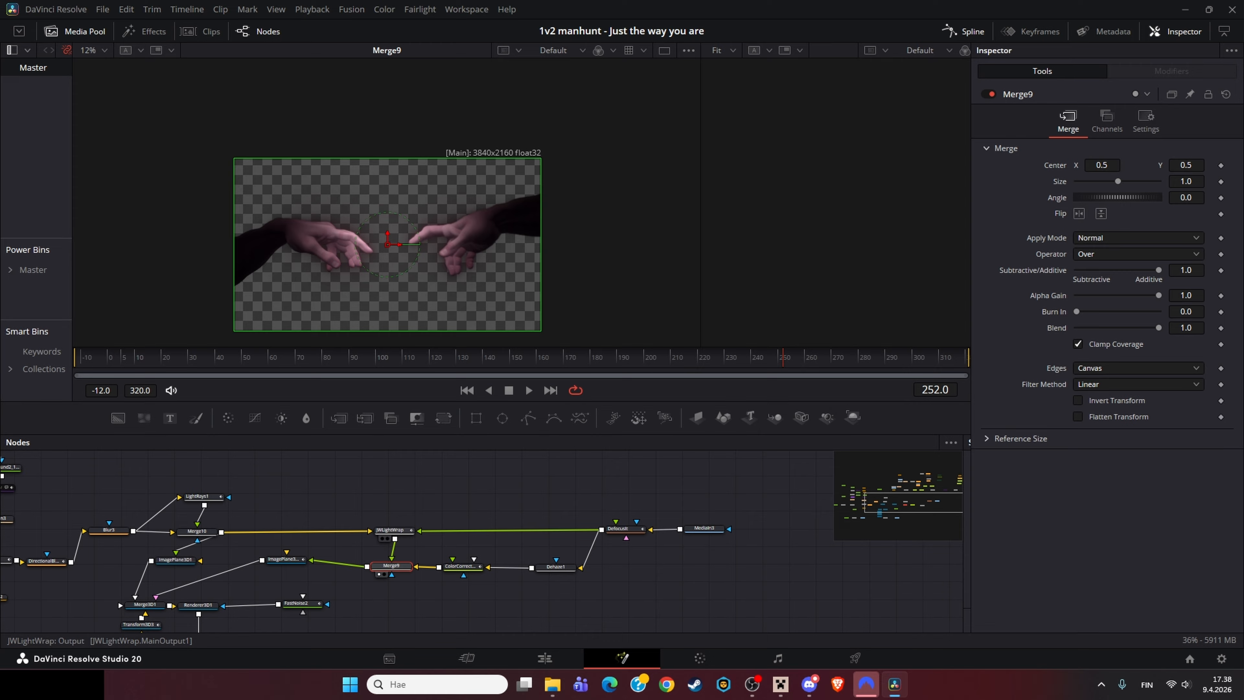
pyautogui.click(392, 530)
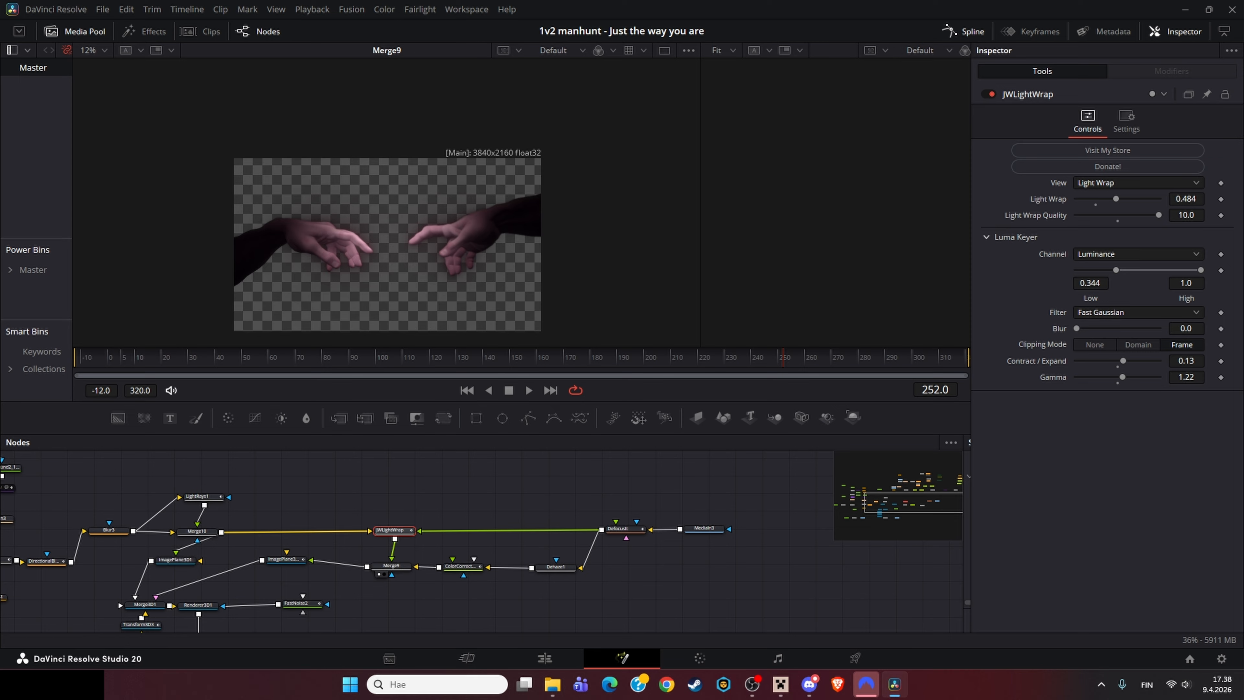
pyautogui.click(390, 565)
pyautogui.click(390, 530)
pyautogui.click(460, 566)
pyautogui.press('1')
pyautogui.click(391, 566)
pyautogui.press('1')
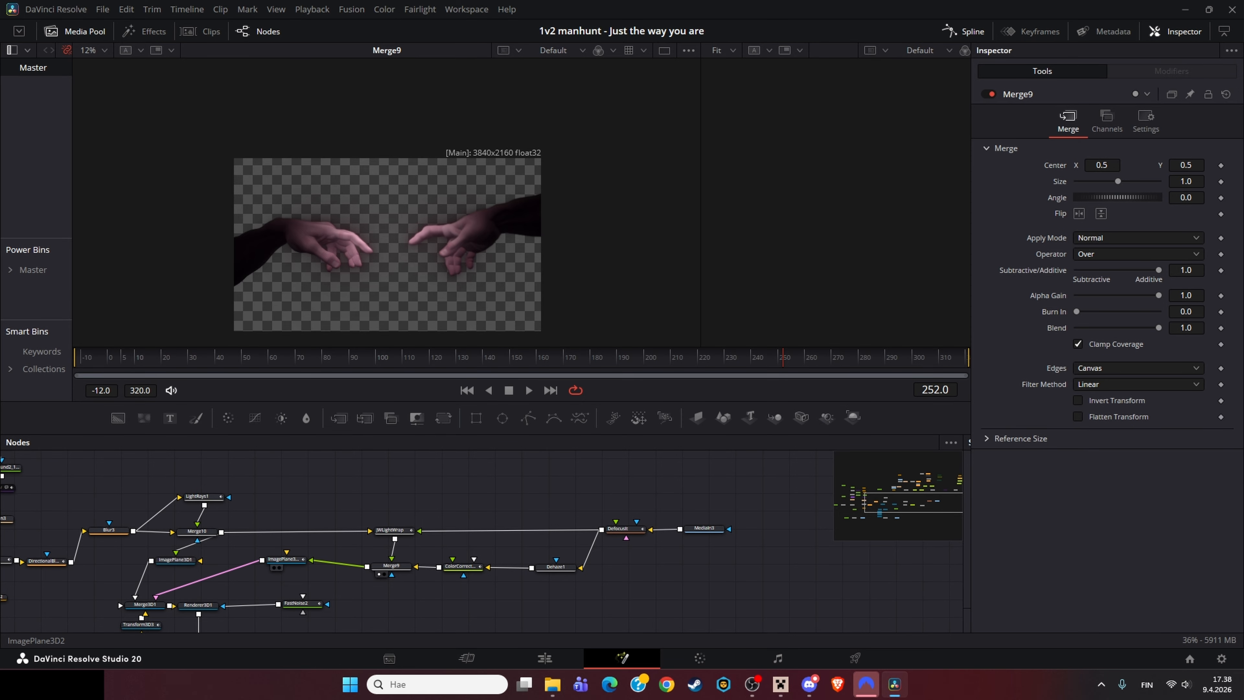
# Step: View the Merge10 and ImagePlane3D2 nodes in the viewer
pyautogui.moveTo(205, 581); pyautogui.dragTo(358, 583)
pyautogui.click(349, 532)
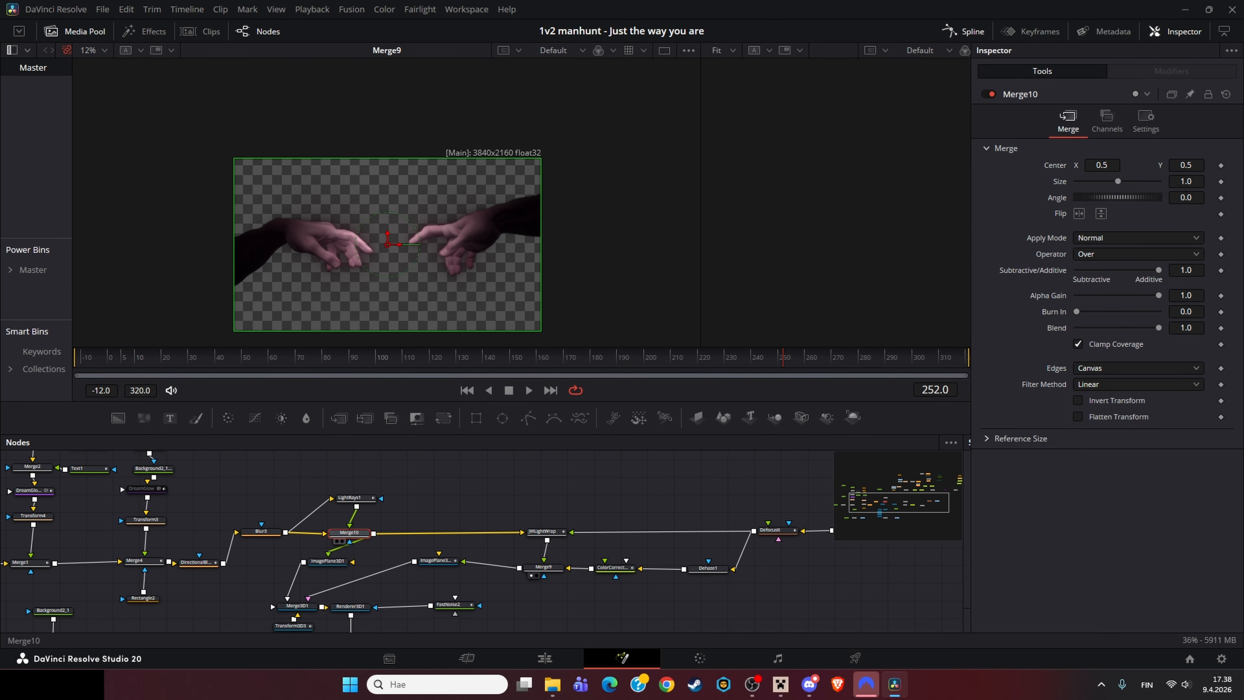
pyautogui.press('1')
pyautogui.click(436, 561)
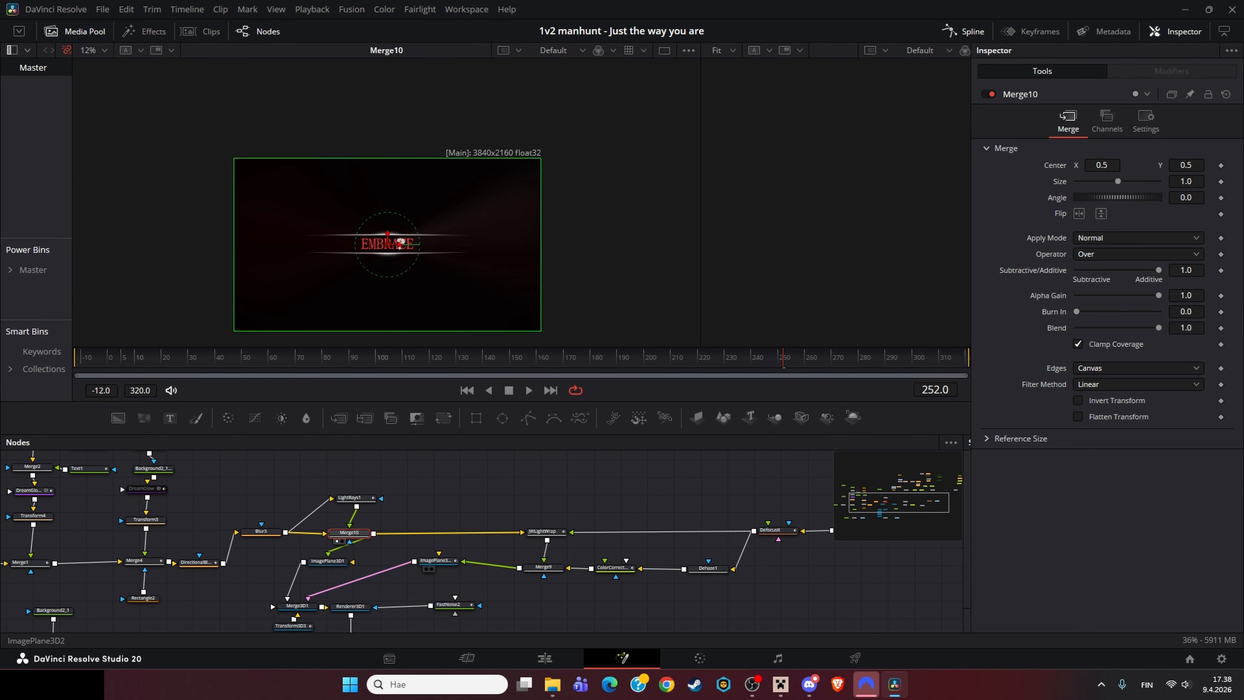
pyautogui.press('1')
# Step: View the Merge3D1 scene in the 3D perspective viewer and orbit around it
pyautogui.moveTo(386, 574); pyautogui.dragTo(444, 530)
pyautogui.click(408, 532)
pyautogui.press('1')
pyautogui.click(381, 549)
pyautogui.press('1')
pyautogui.moveTo(343, 220); pyautogui.dragTo(450, 245)
pyautogui.moveTo(387, 619); pyautogui.dragTo(397, 583)
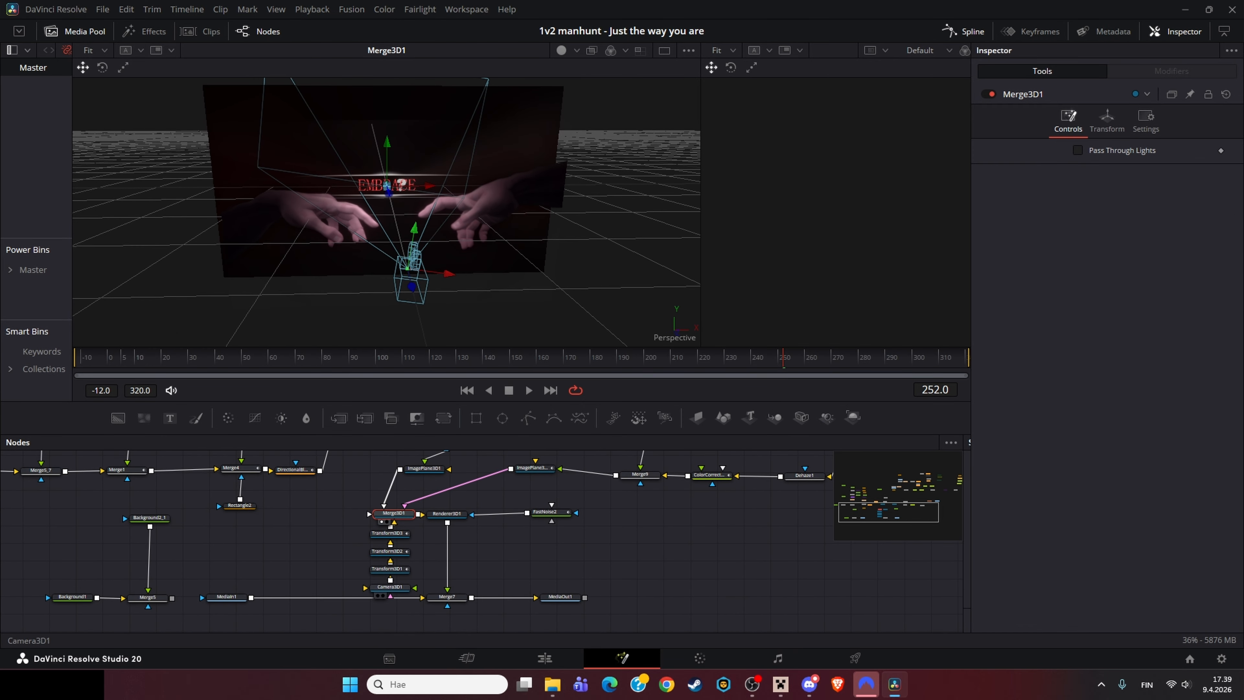
# Step: Inspect the Camera3D1 node and the Transform3D nodes' translation and rotation settings
pyautogui.click(390, 587)
pyautogui.press('1')
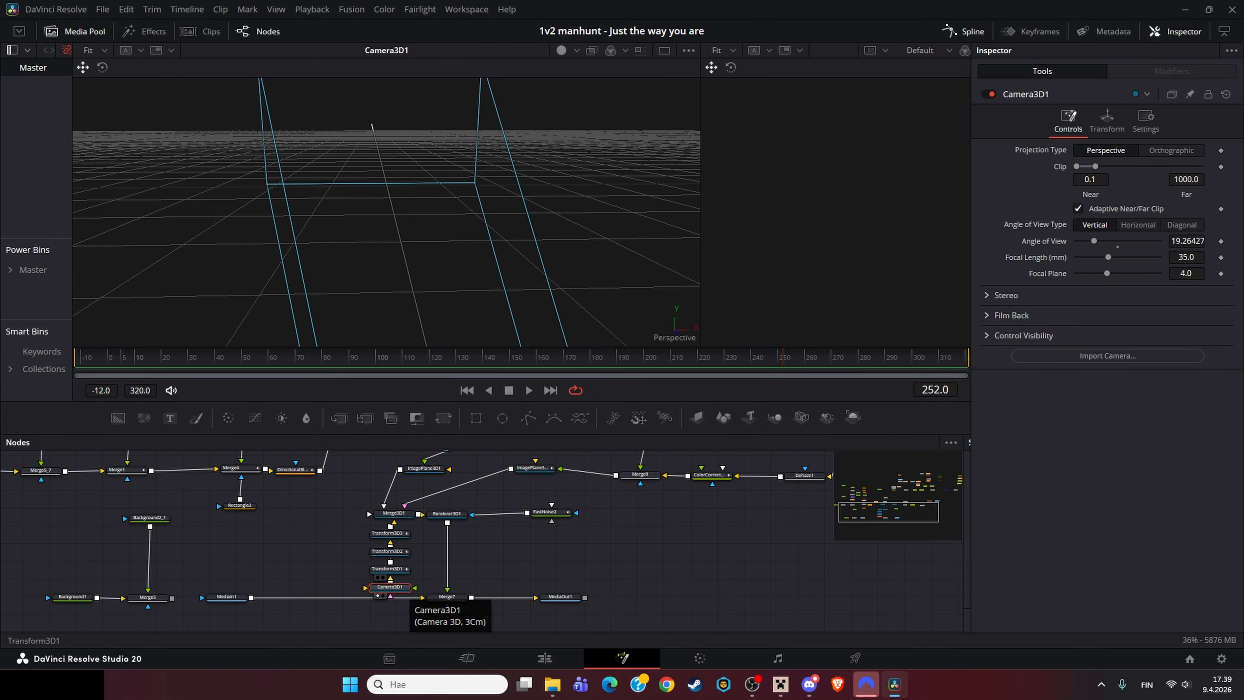
pyautogui.click(388, 551)
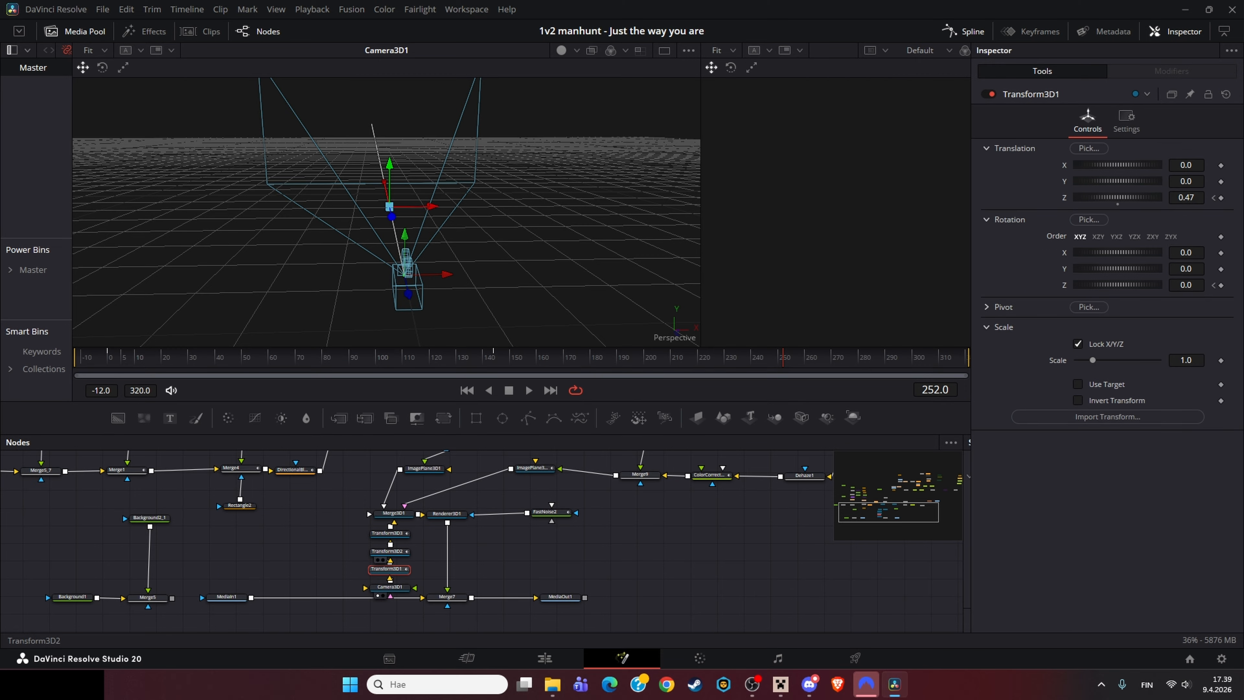
pyautogui.press('1')
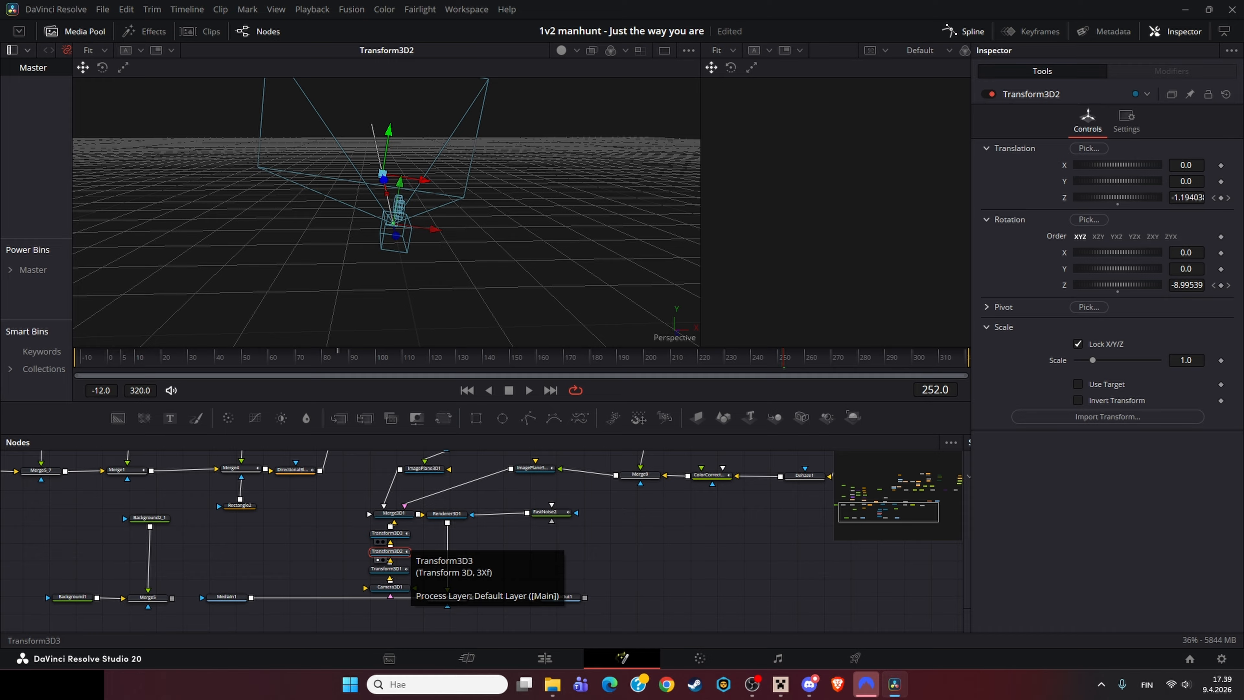
pyautogui.click(388, 568)
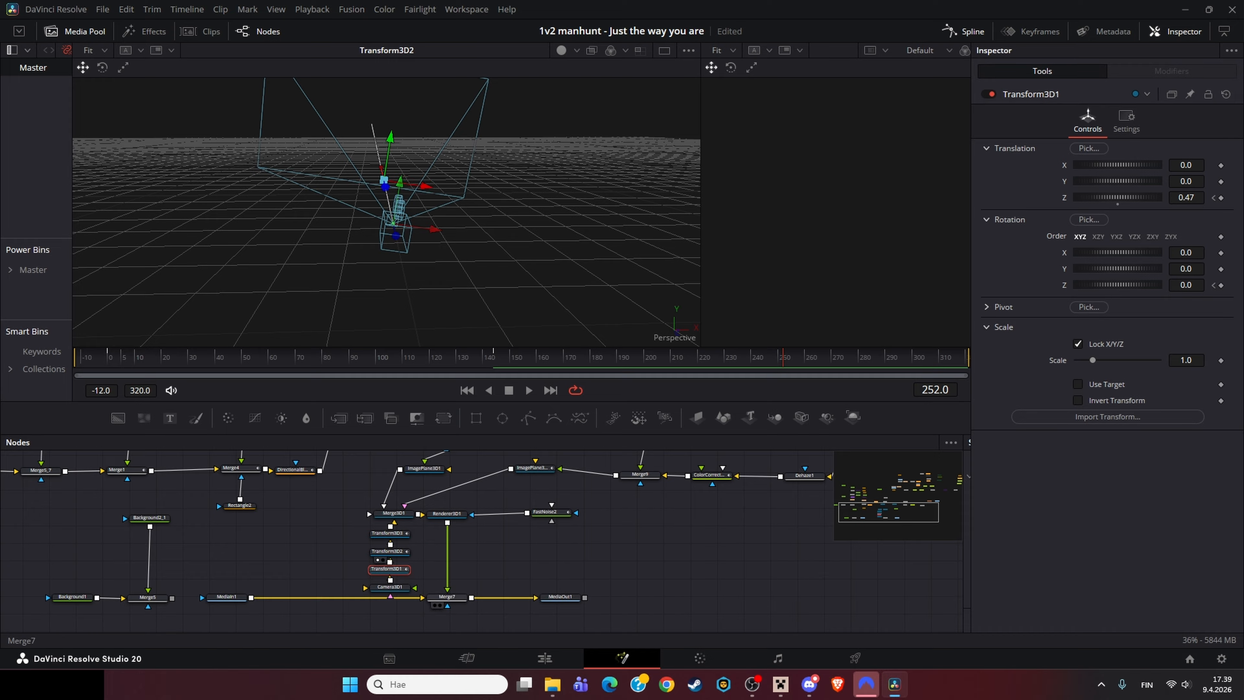
# Step: Scrub the timeline and step frame by frame to examine the Transform3D camera animation
pyautogui.moveTo(72, 359); pyautogui.dragTo(967, 358)
pyautogui.click(389, 533)
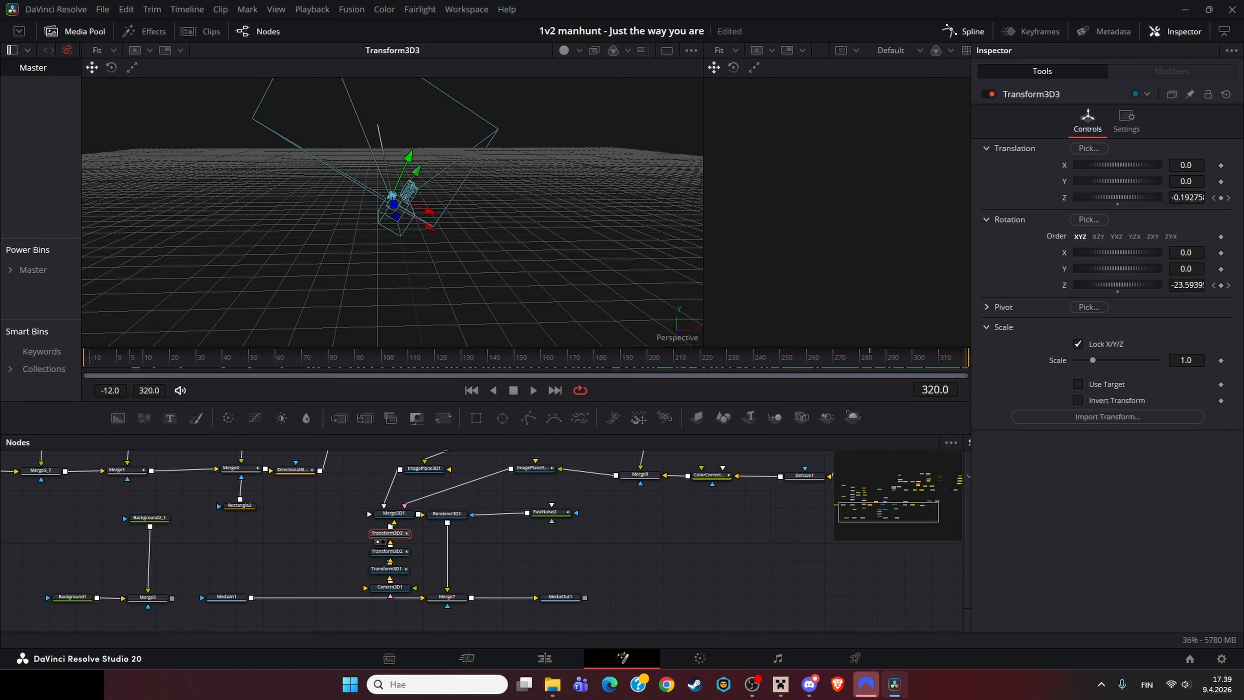
pyautogui.click(389, 568)
pyautogui.click(498, 358)
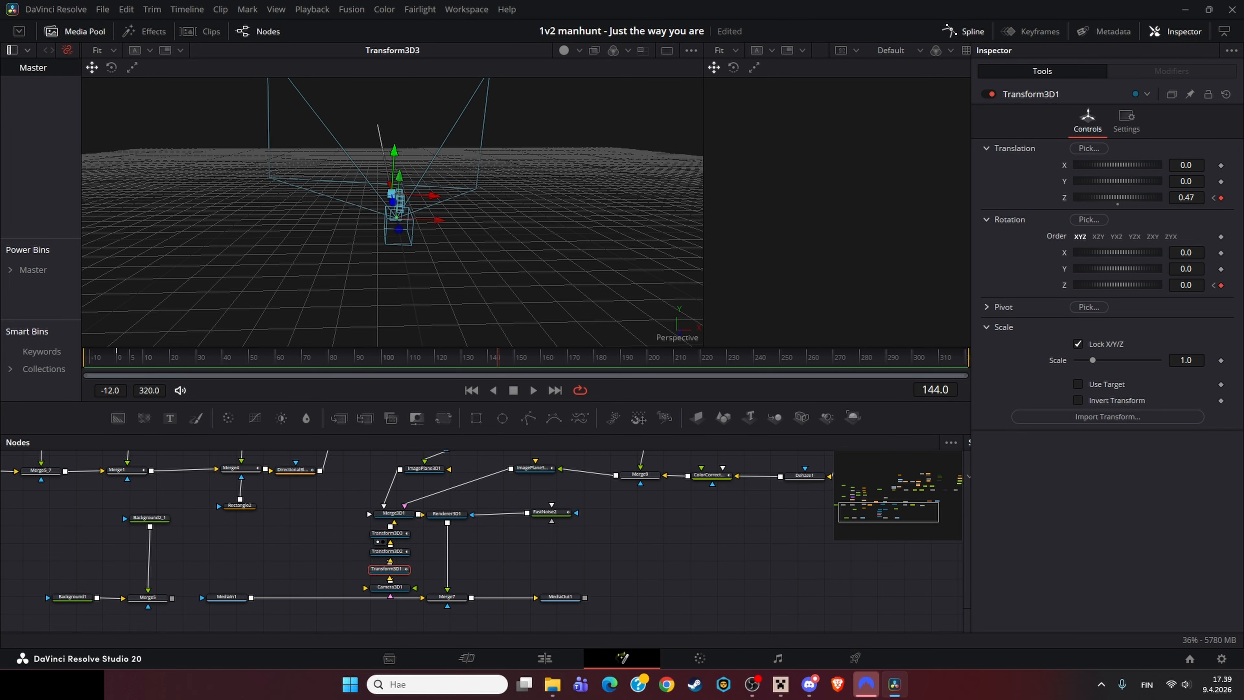
pyautogui.press('Left')
pyautogui.press('Left')
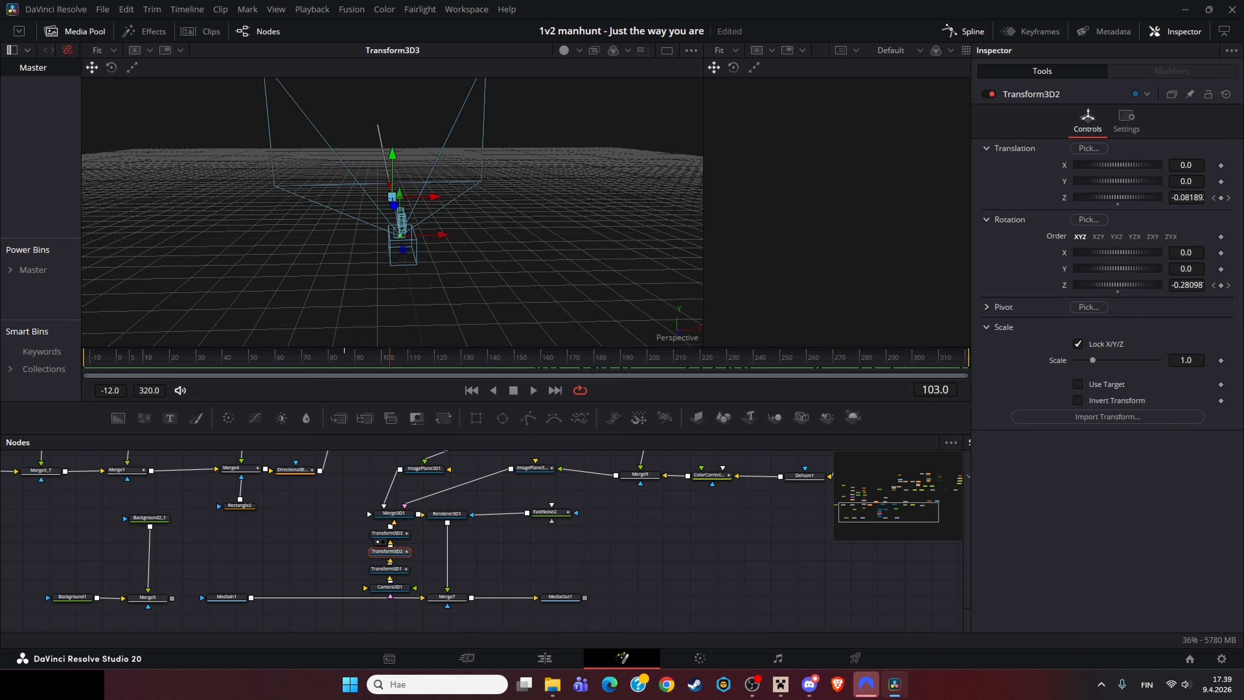
pyautogui.press('Right')
pyautogui.press('Right')
pyautogui.press('Right')
pyautogui.press('Right')
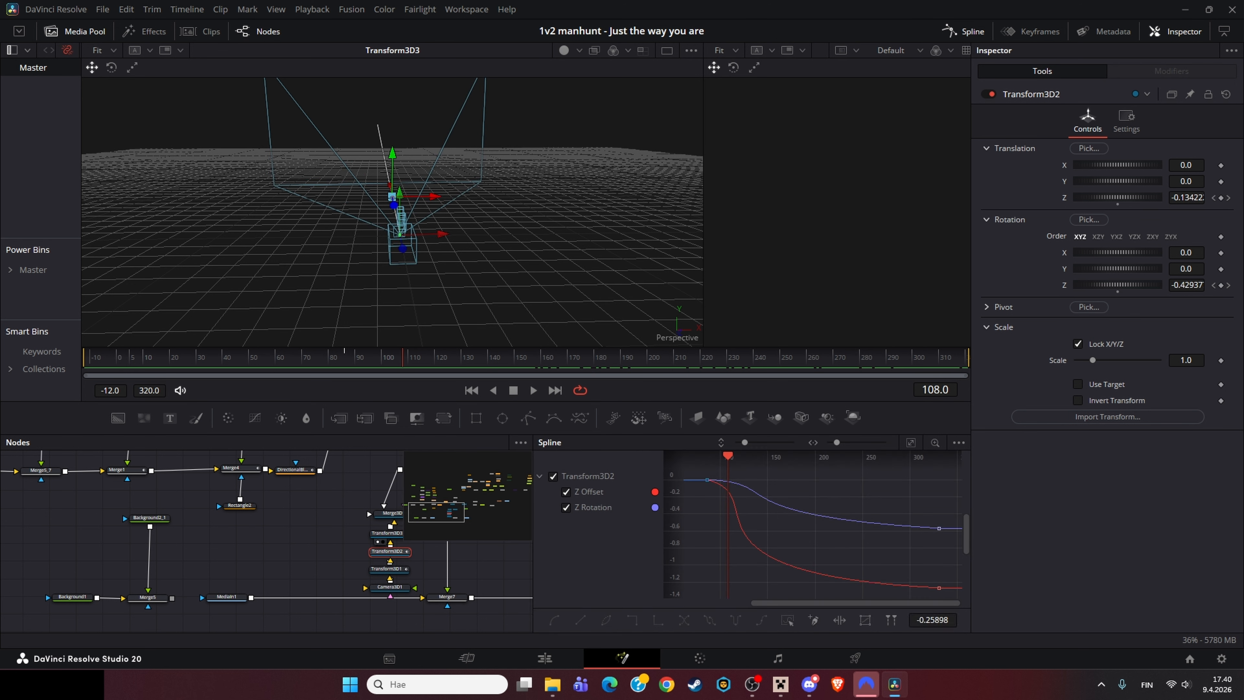
pyautogui.press('Right')
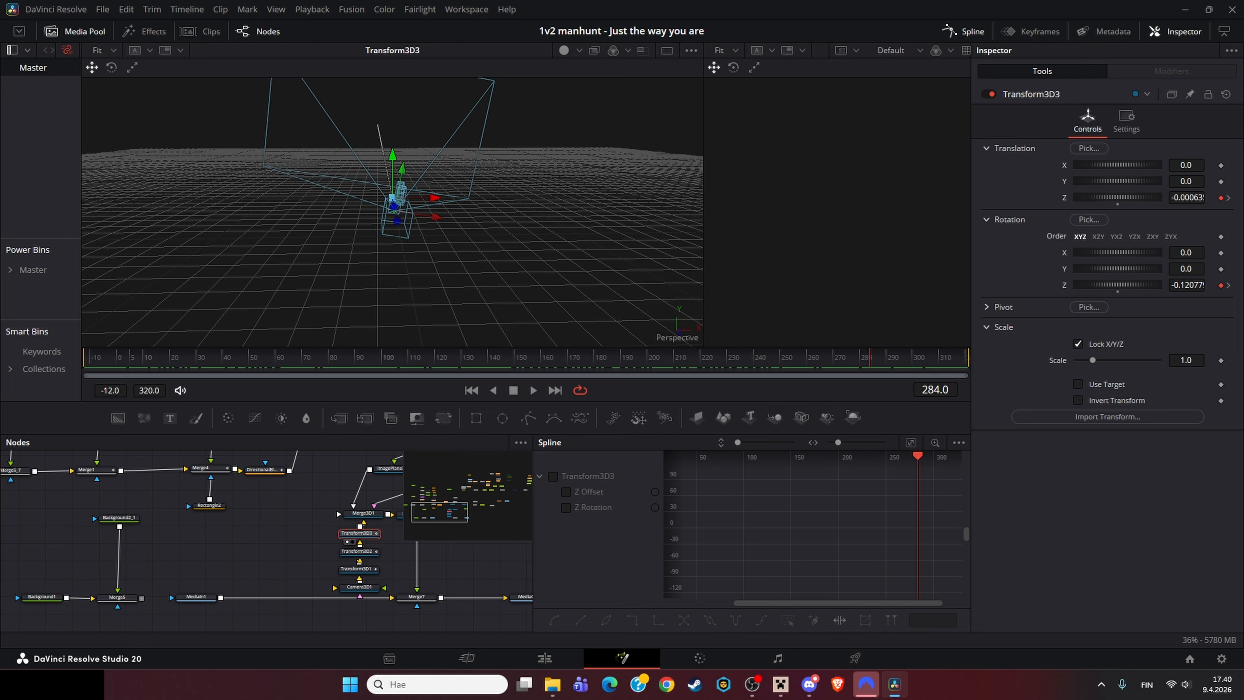
# Step: Inspect the Transform3D1 Z Offset and Z Rotation curves in the spline editor
pyautogui.moveTo(869, 357); pyautogui.dragTo(949, 358)
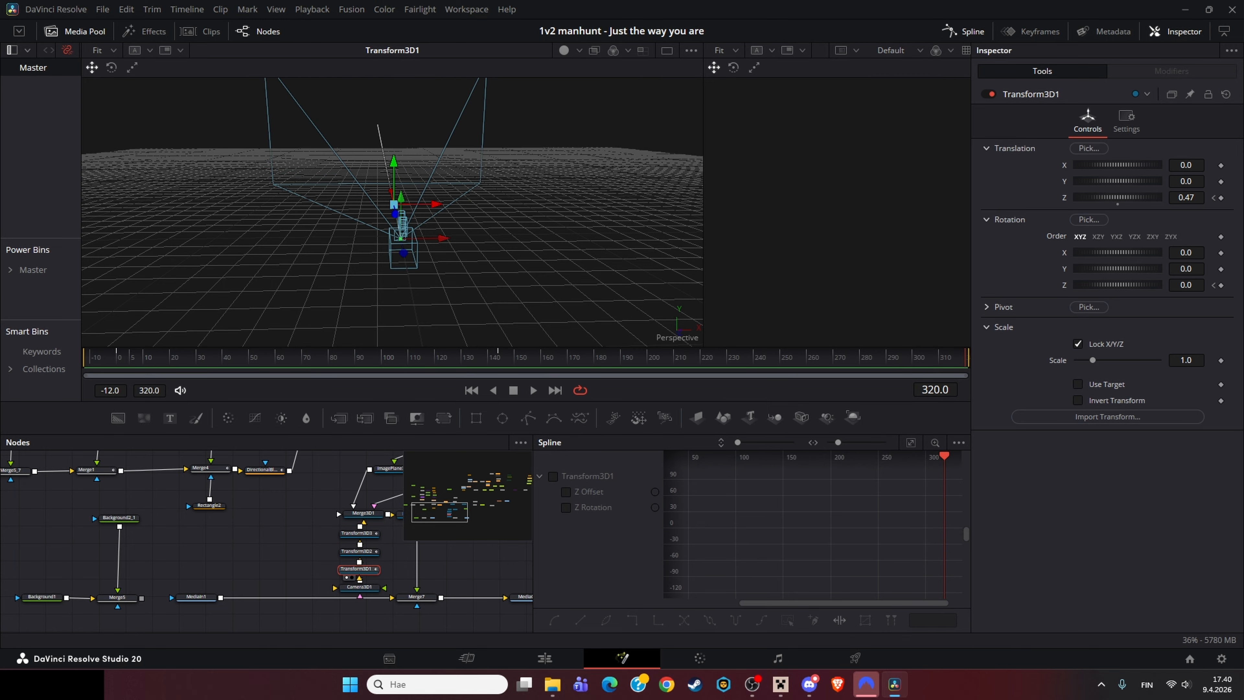
pyautogui.click(553, 476)
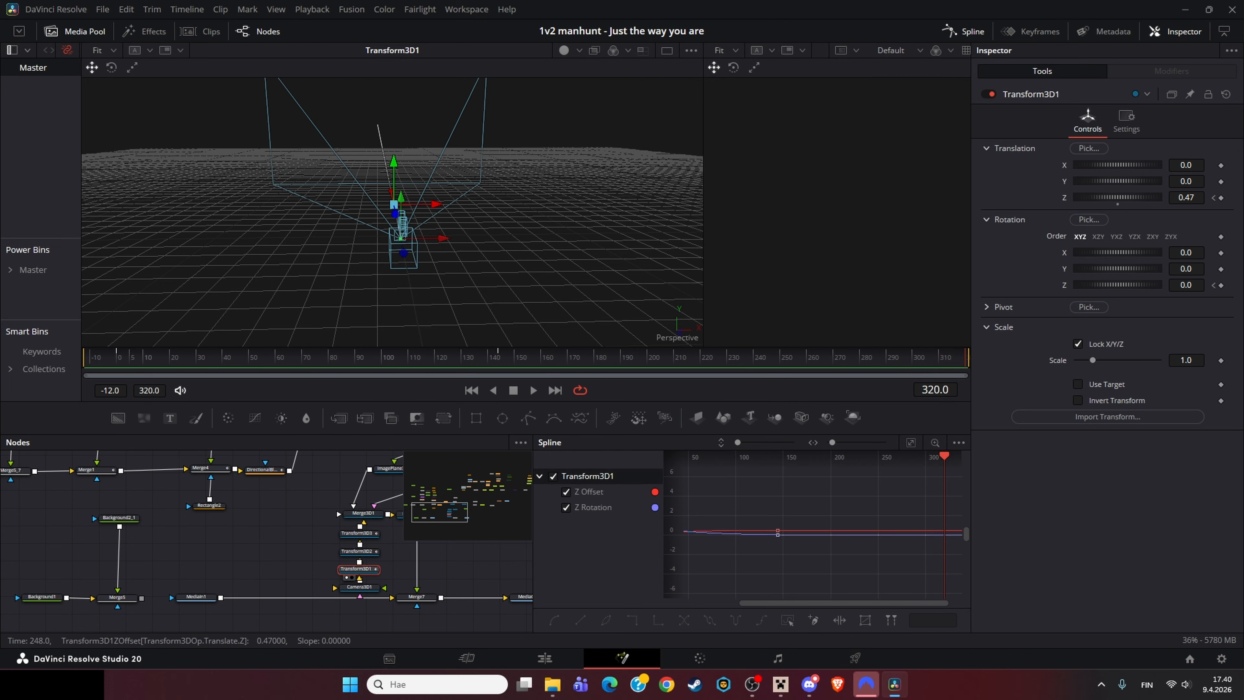
pyautogui.click(910, 442)
pyautogui.hotkey('ctrl', 'a')
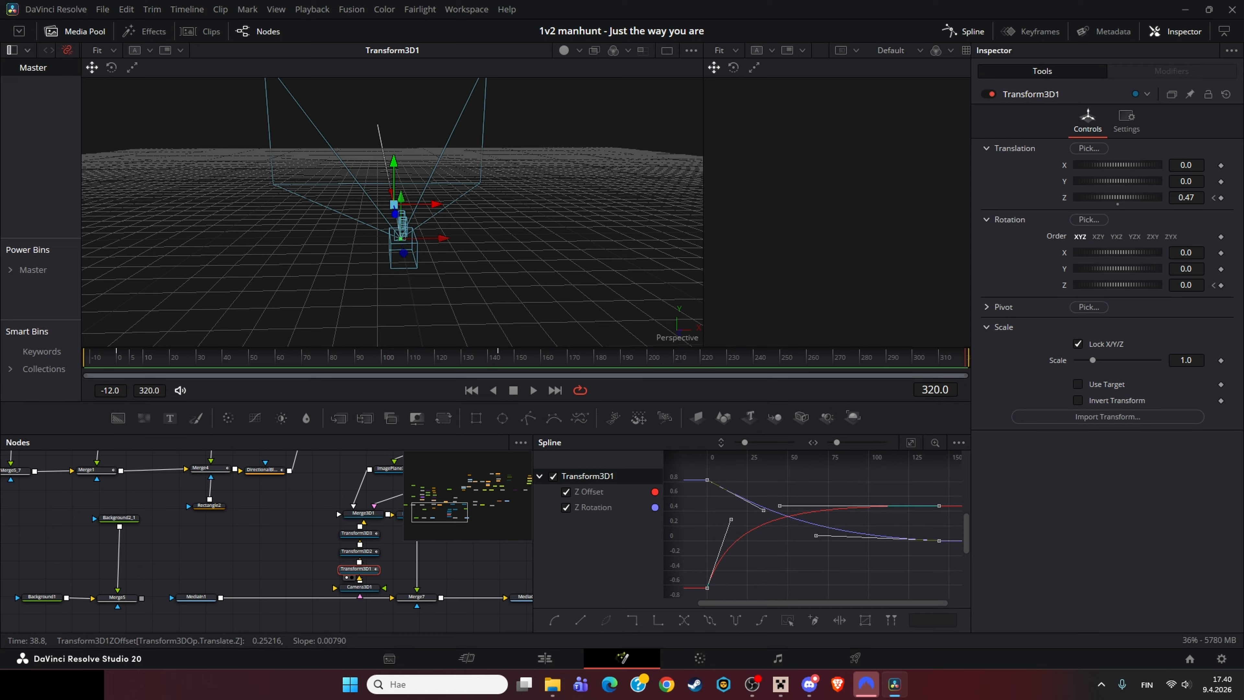
pyautogui.click(776, 512)
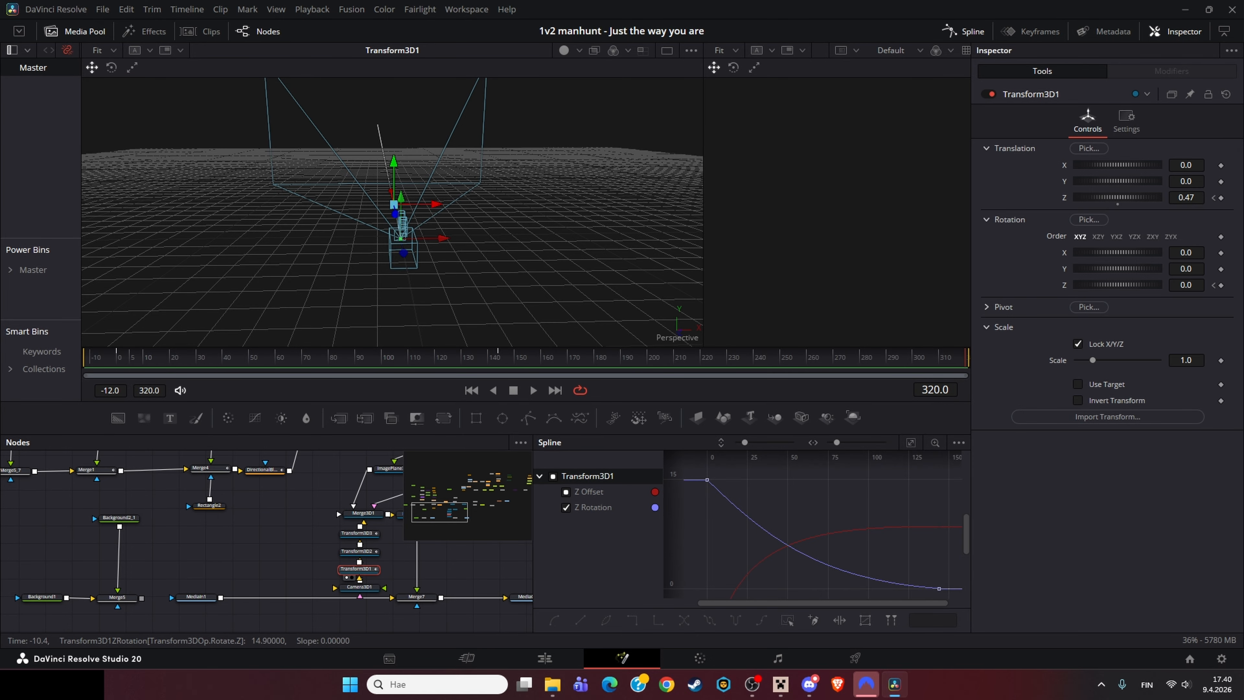
pyautogui.moveTo(893, 582)
pyautogui.mouseDown()
pyautogui.moveTo(843, 569)
pyautogui.moveTo(832, 552)
pyautogui.moveTo(901, 560)
pyautogui.mouseUp()
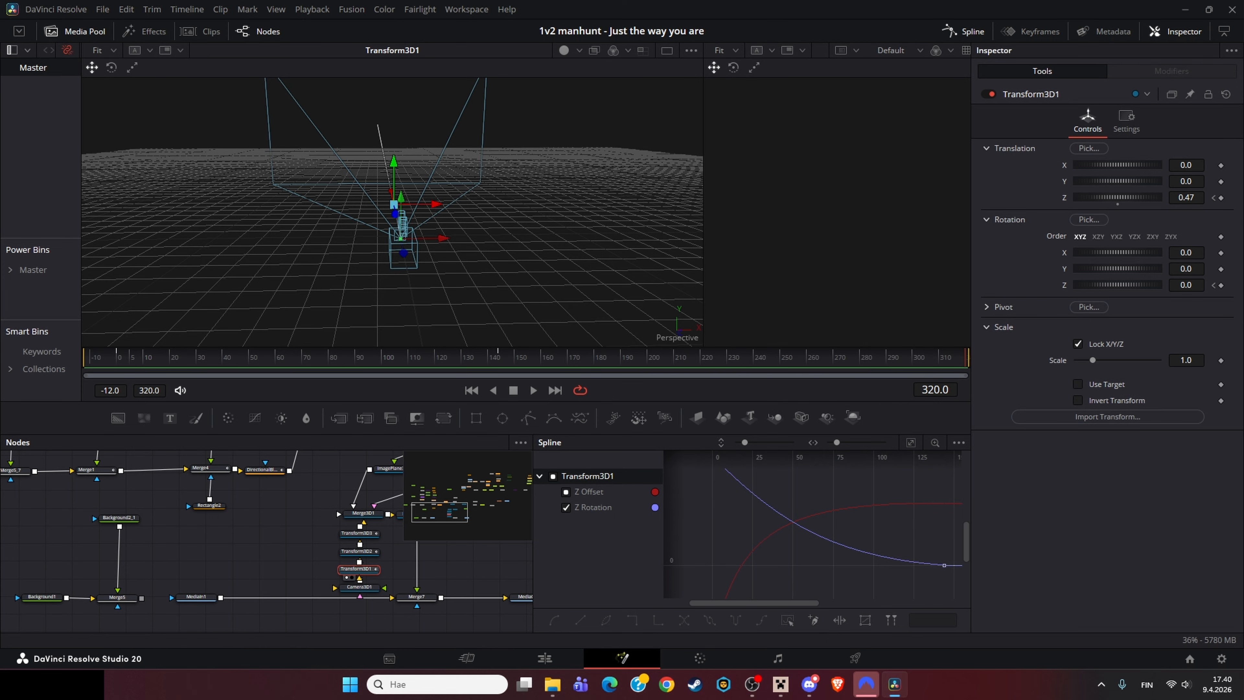
pyautogui.moveTo(532, 548); pyautogui.dragTo(663, 548)
# Step: View the MediaIn1 and MediaOut1 nodes side by side and scrub to frame 69
pyautogui.click(156, 602)
pyautogui.press('2')
pyautogui.moveTo(441, 558); pyautogui.dragTo(487, 551)
pyautogui.press('1')
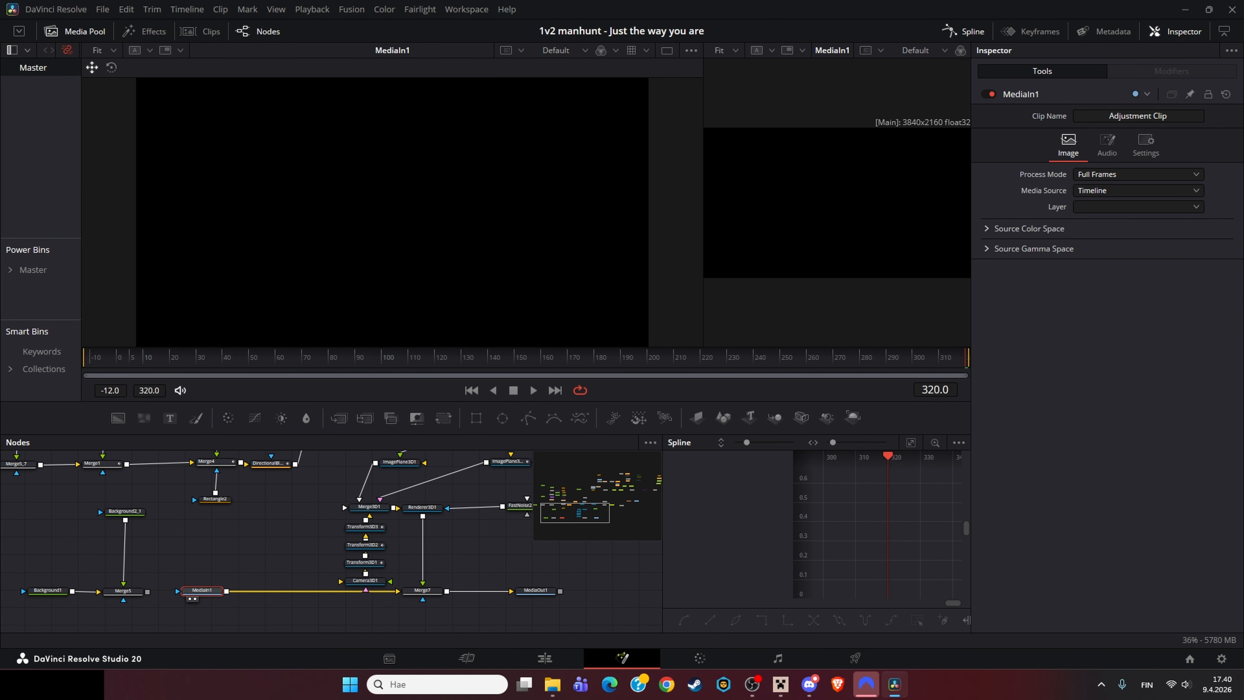
pyautogui.click(535, 591)
pyautogui.press('2')
pyautogui.click(201, 590)
pyautogui.moveTo(294, 554); pyautogui.dragTo(372, 557)
pyautogui.moveTo(519, 494); pyautogui.dragTo(455, 486)
pyautogui.click(286, 358)
pyautogui.moveTo(455, 529); pyautogui.dragTo(242, 536)
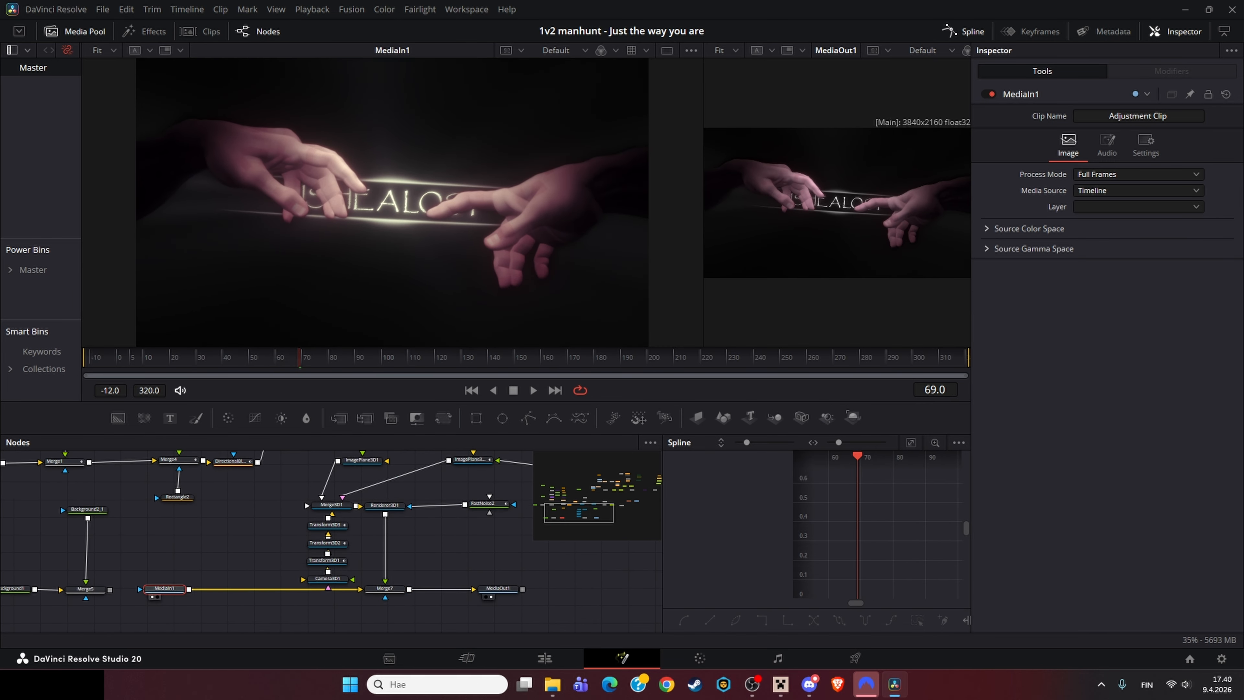
# Step: Switch to the Edit page, locate the next title clip on the timeline and open it in Fusion
pyautogui.click(544, 658)
pyautogui.moveTo(486, 431); pyautogui.dragTo(533, 431)
pyautogui.moveTo(533, 555); pyautogui.dragTo(478, 475)
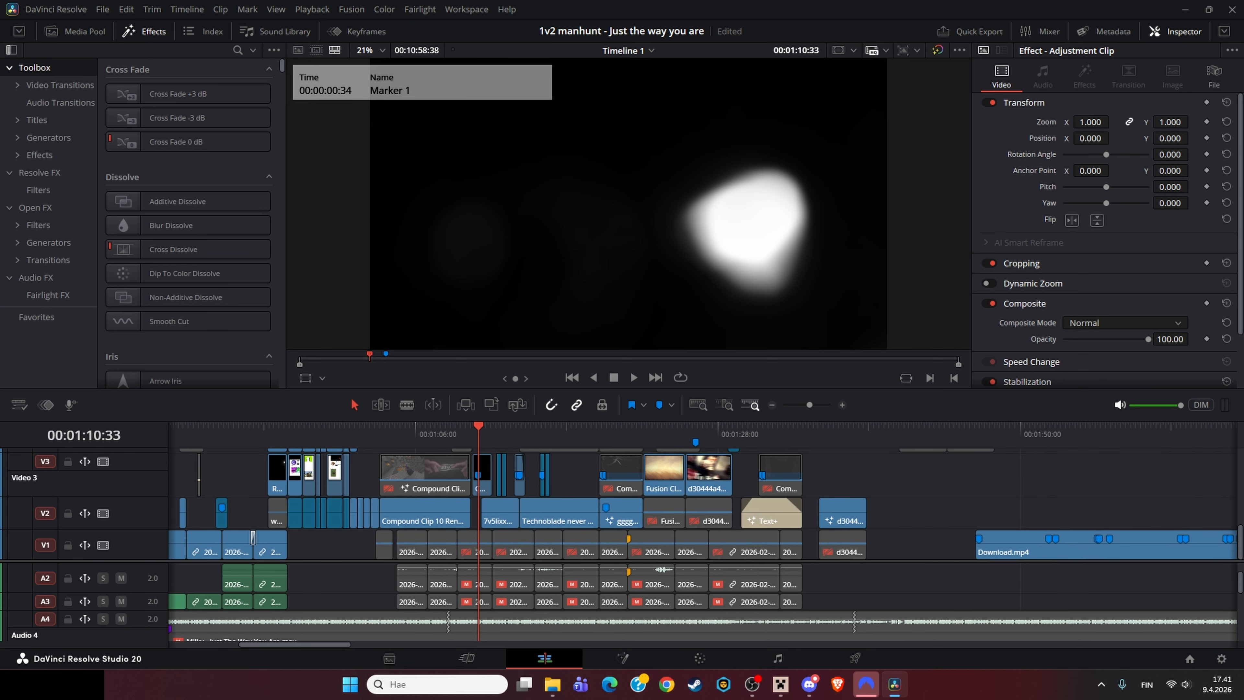
pyautogui.click(492, 431)
pyautogui.click(500, 512)
pyautogui.hscroll(20, 703, 536)
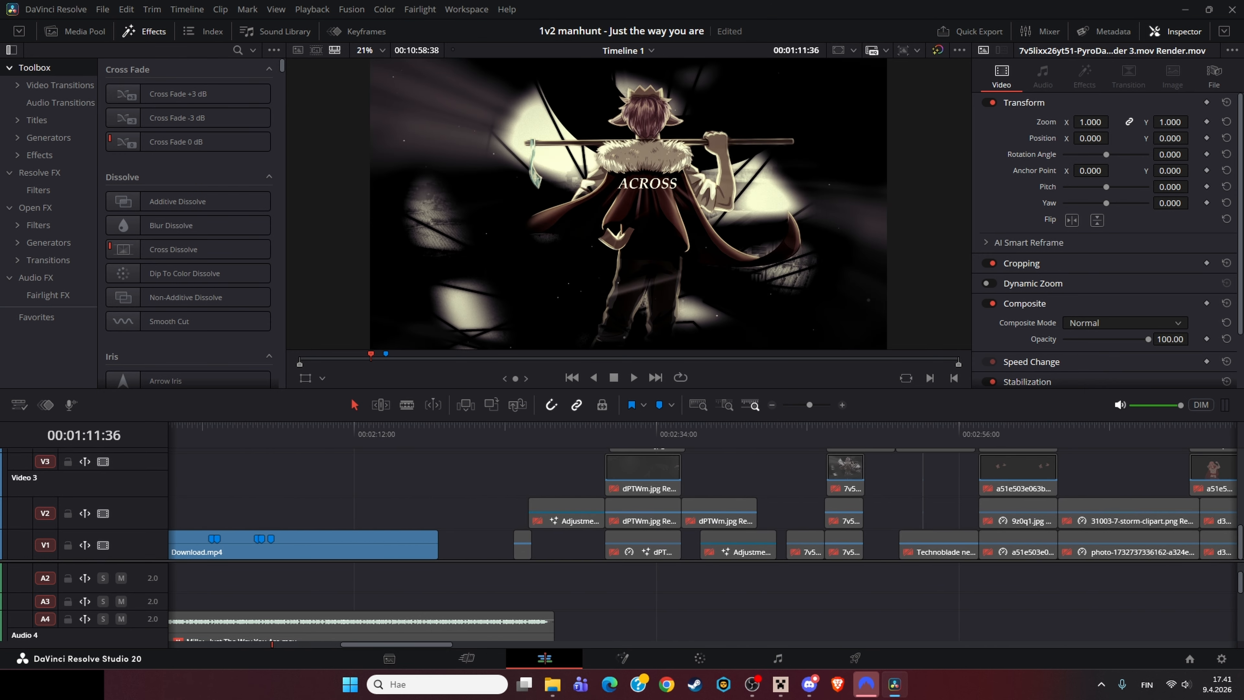
pyautogui.click(786, 432)
pyautogui.rightClick(808, 547)
pyautogui.click(861, 371)
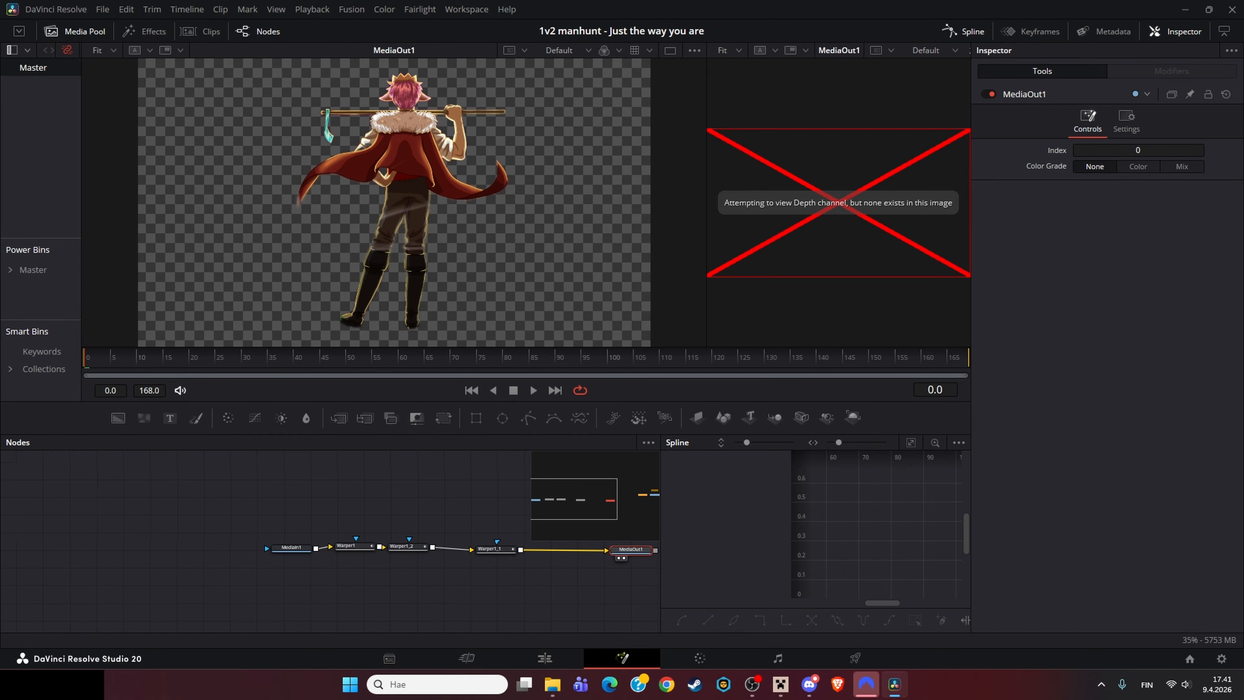
# Step: View the MediaIn1 character and the Warper1 curve rig, scrubbing the warp animation
pyautogui.press('1')
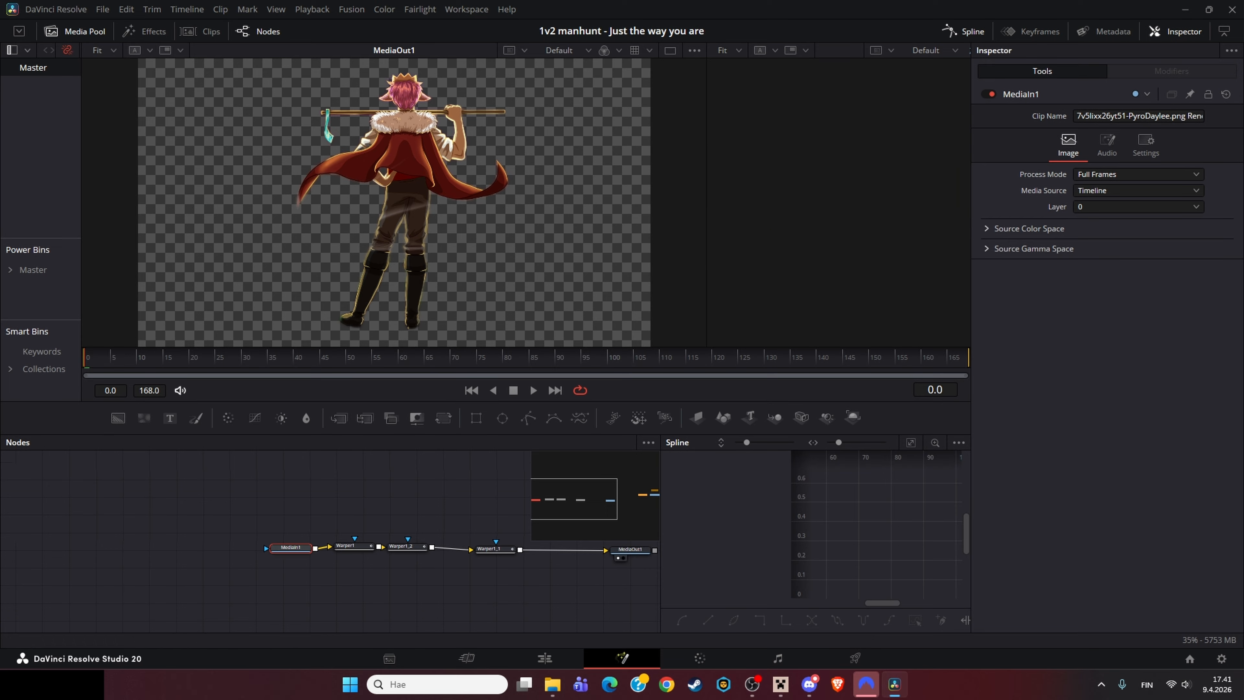
pyautogui.moveTo(343, 504); pyautogui.dragTo(329, 522)
pyautogui.moveTo(376, 210)
pyautogui.mouseDown()
pyautogui.moveTo(342, 233)
pyautogui.moveTo(366, 192)
pyautogui.mouseUp()
pyautogui.press('2')
pyautogui.press('2')
pyautogui.click(339, 563)
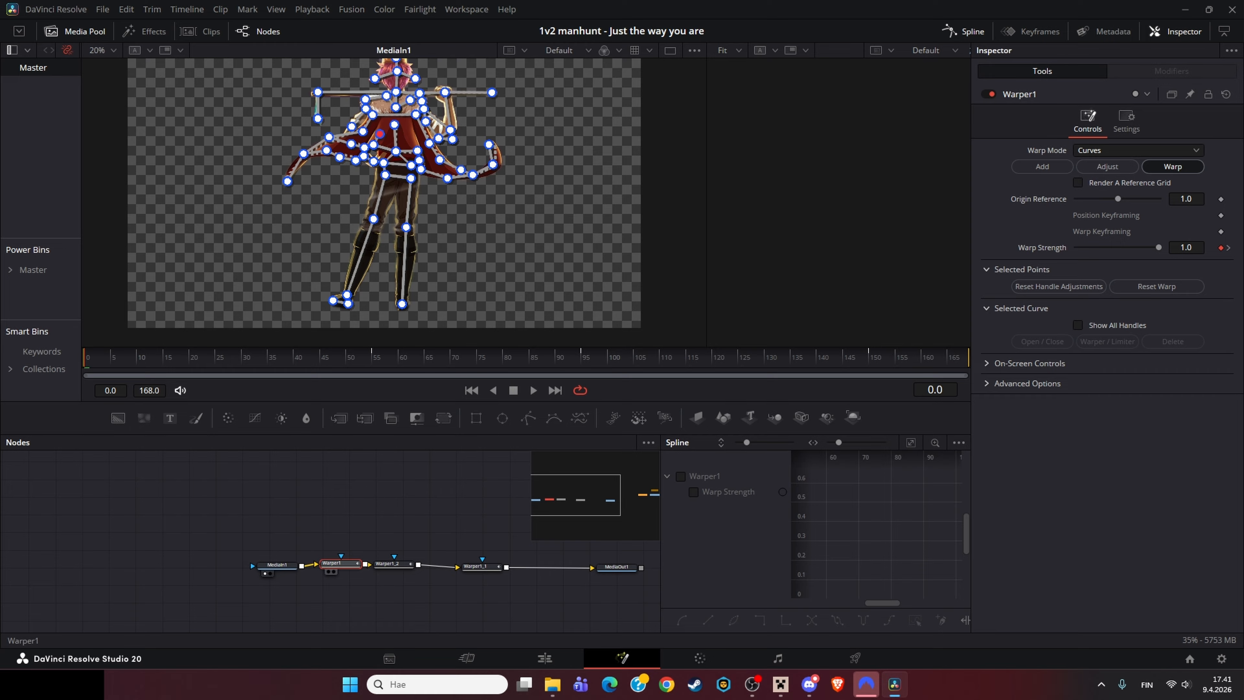
pyautogui.moveTo(339, 563); pyautogui.dragTo(338, 568)
pyautogui.press('1')
pyautogui.moveTo(164, 358); pyautogui.dragTo(419, 357)
pyautogui.click(416, 509)
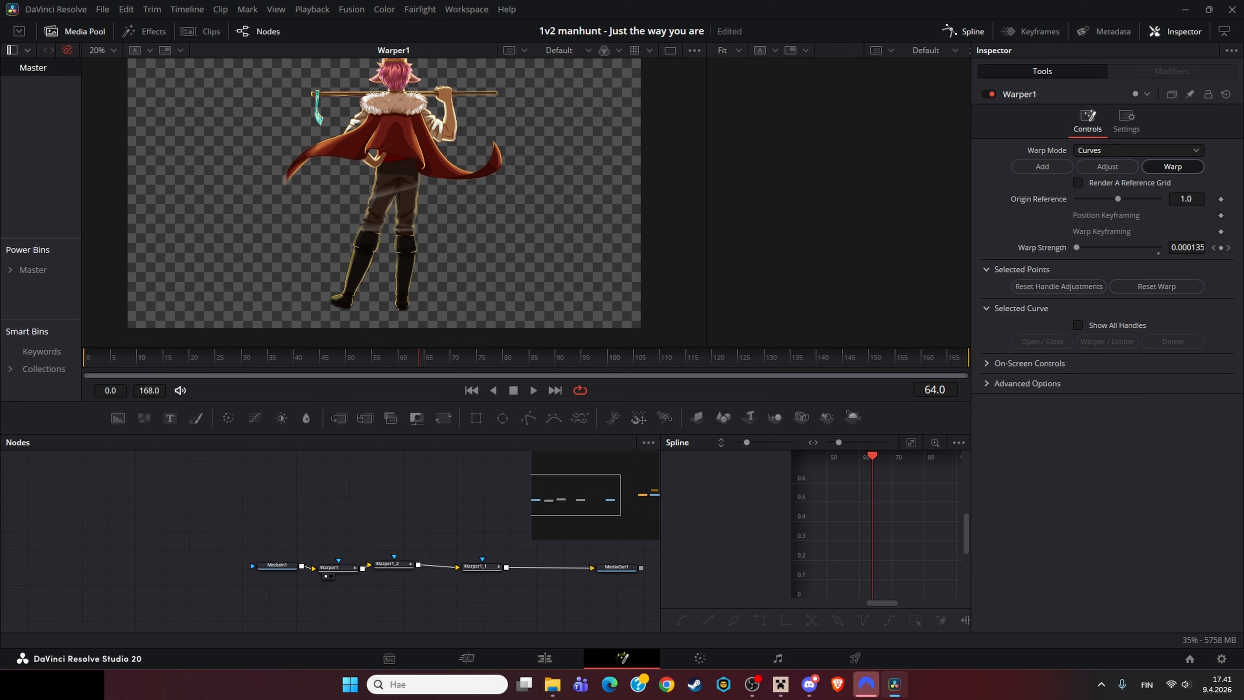
# Step: Inspect the Warp Strength curves of Warper1_2, Warper1 and Warper1_1 in the spline editor
pyautogui.click(392, 564)
pyautogui.press('1')
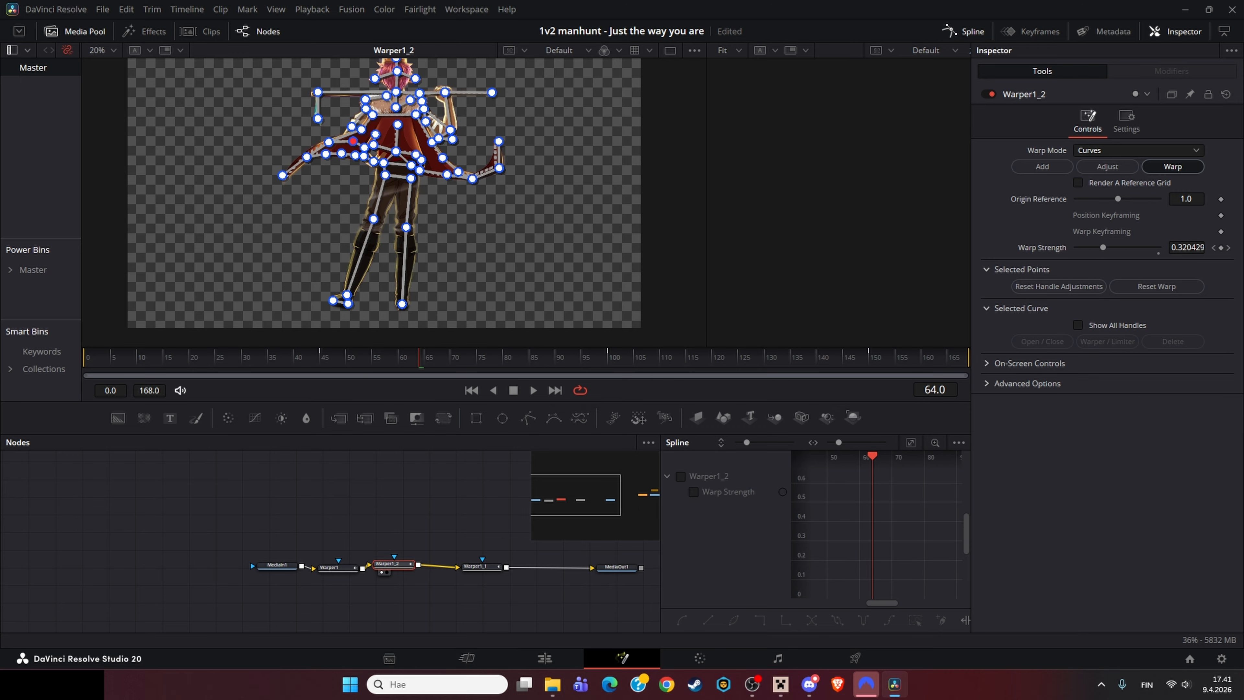
pyautogui.keyDown('ctrl'); pyautogui.click(337, 568); pyautogui.keyUp('ctrl')
pyautogui.click(693, 492)
pyautogui.click(680, 508)
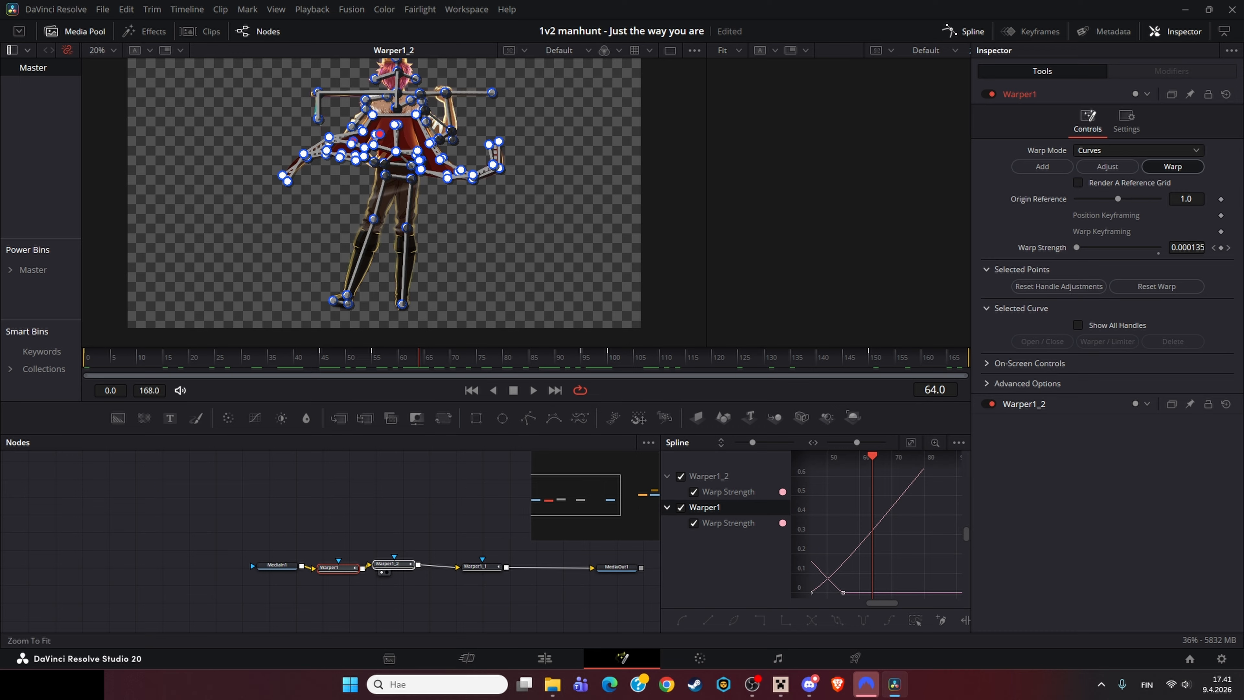
pyautogui.click(910, 443)
pyautogui.moveTo(881, 534)
pyautogui.mouseDown()
pyautogui.moveTo(744, 554)
pyautogui.moveTo(917, 522)
pyautogui.moveTo(900, 529)
pyautogui.mouseUp()
pyautogui.click(481, 567)
pyautogui.press('1')
pyautogui.click(693, 492)
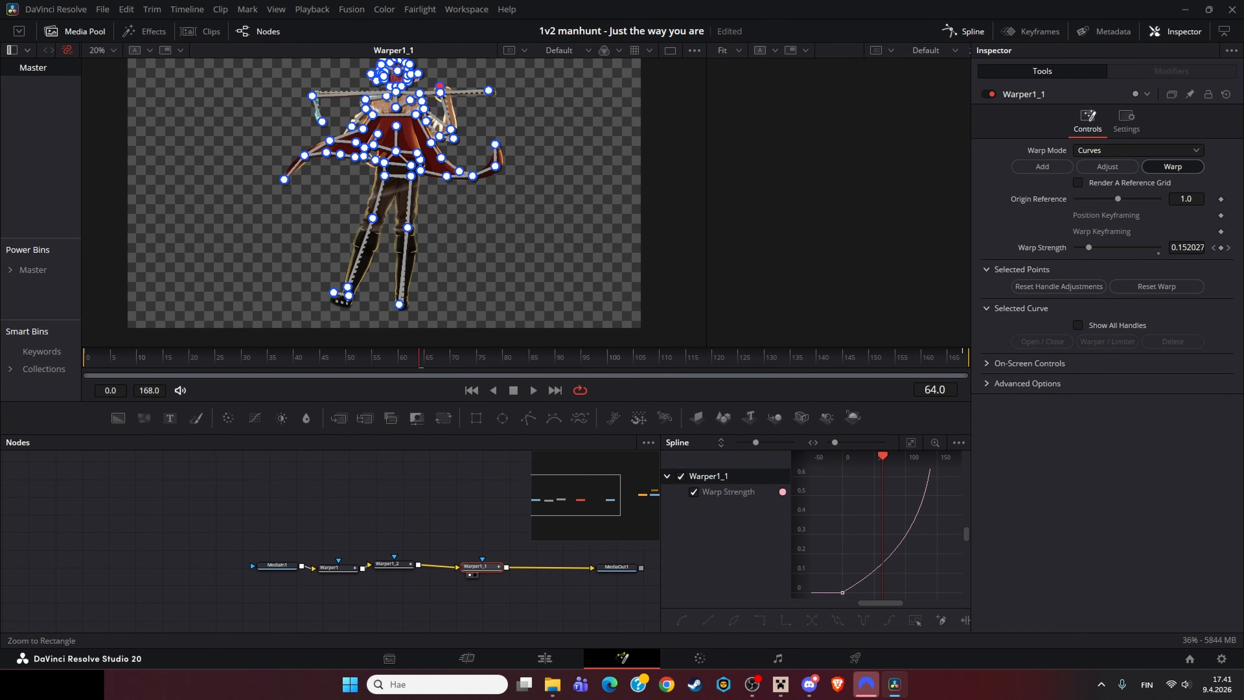
pyautogui.click(910, 442)
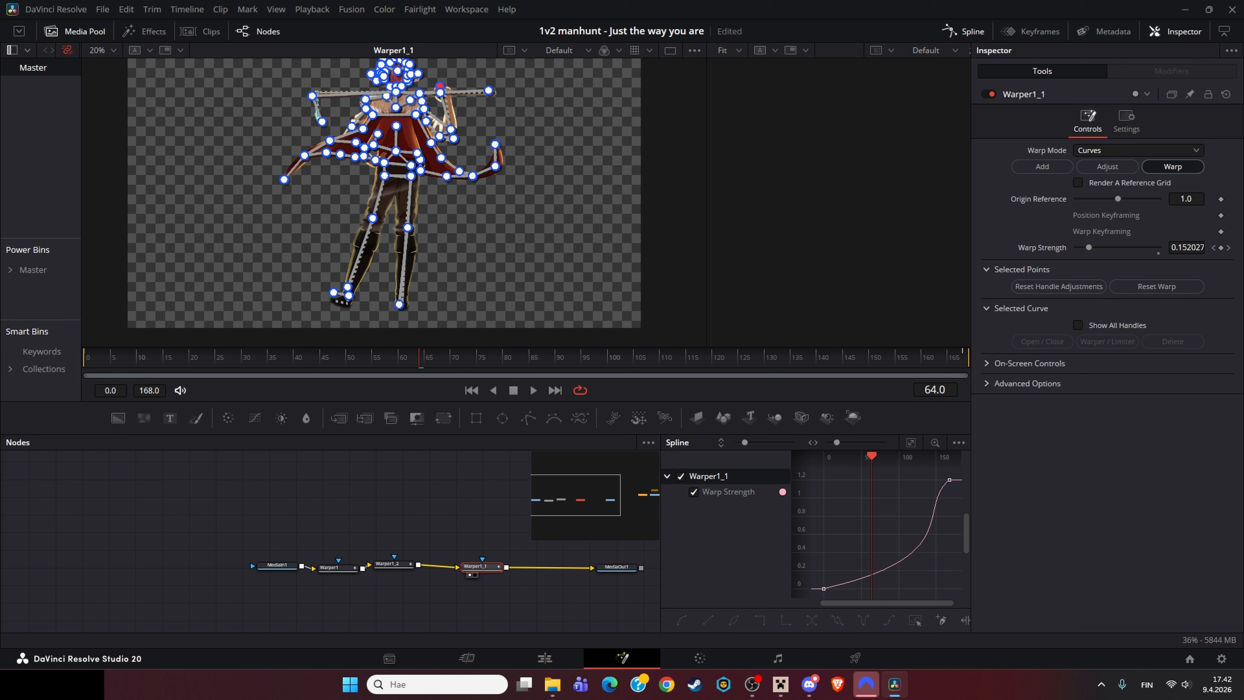
# Step: Play the warp animation and zoom in on the character's warp curves
pyautogui.press('space')
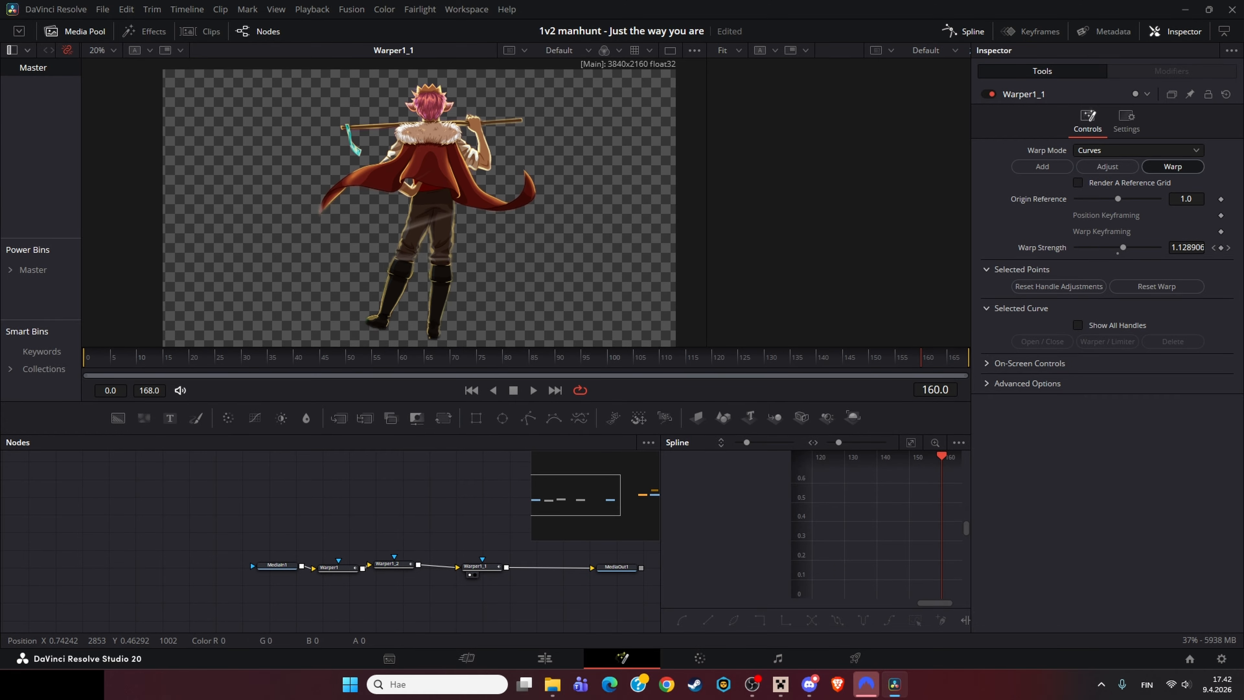
pyautogui.press('space')
pyautogui.scroll(5, 418, 150)
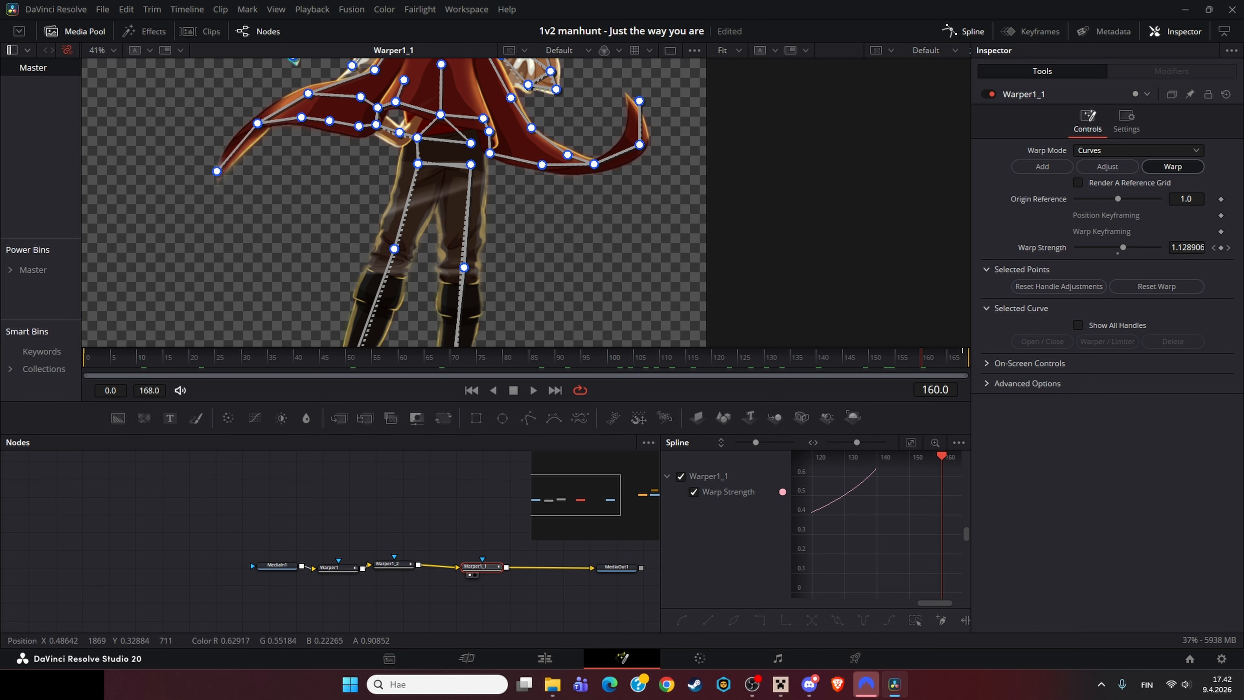
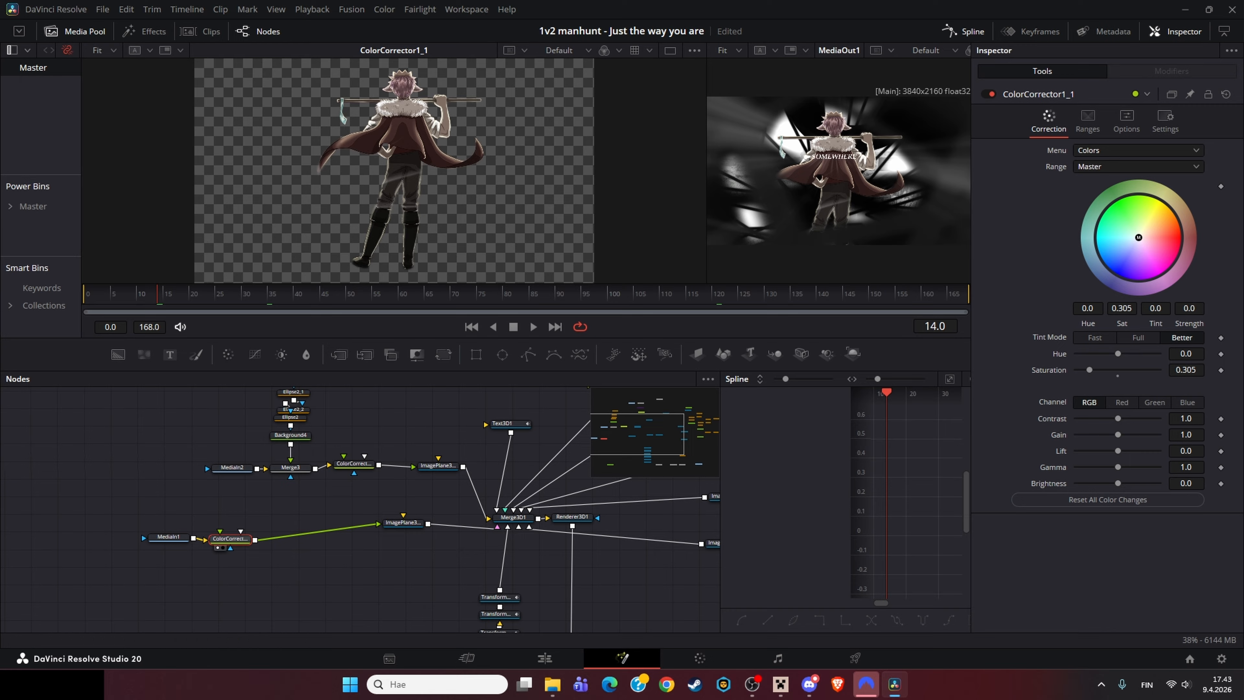
# Step: Inspect ColorCorrector1_1 and ImagePlane3D1, then view the Merge3D1 scene in the viewer
pyautogui.click(1095, 337)
pyautogui.click(403, 522)
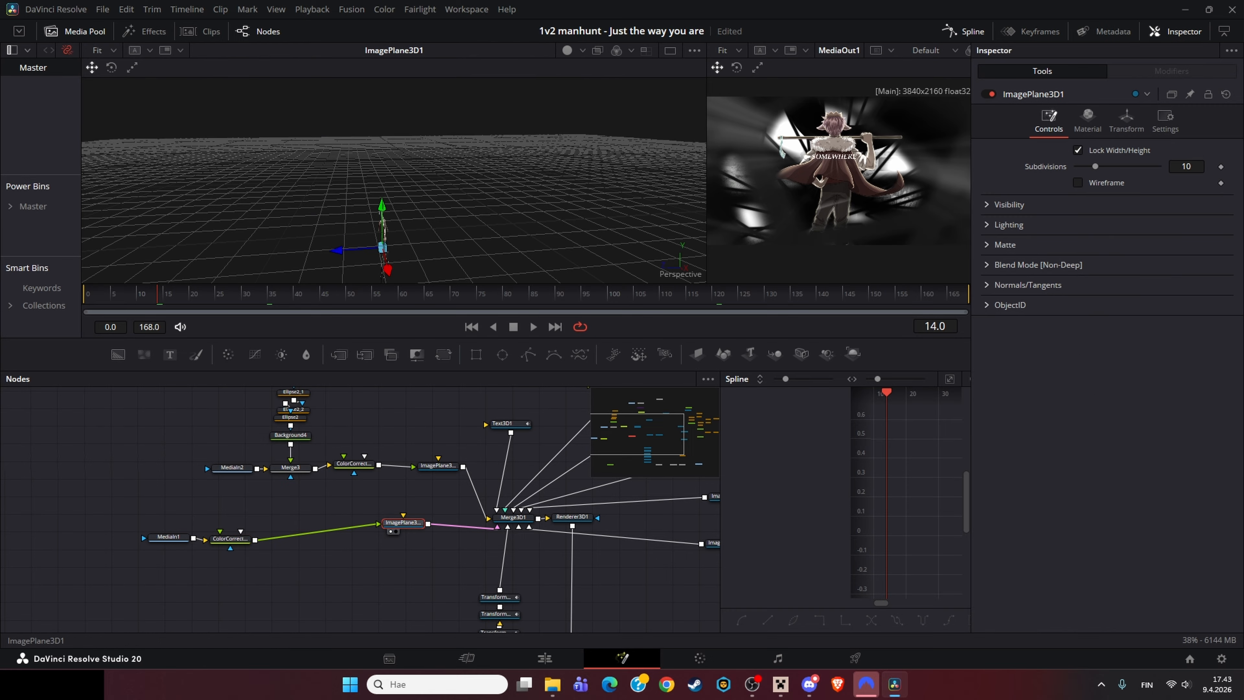
pyautogui.moveTo(372, 196); pyautogui.dragTo(430, 196)
pyautogui.click(513, 517)
pyautogui.press('1')
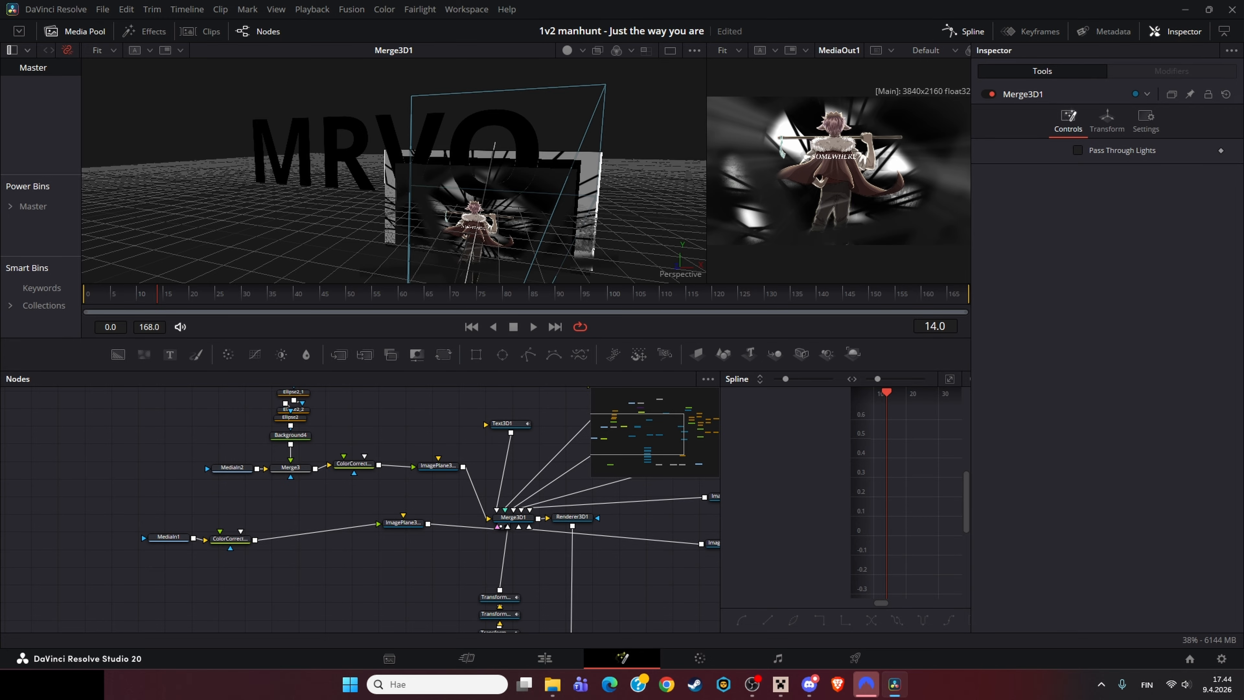
# Step: View the MediaIn2 background clip in the viewer and enlarge the viewer area
pyautogui.click(232, 468)
pyautogui.moveTo(232, 468); pyautogui.dragTo(197, 539)
pyautogui.press('1')
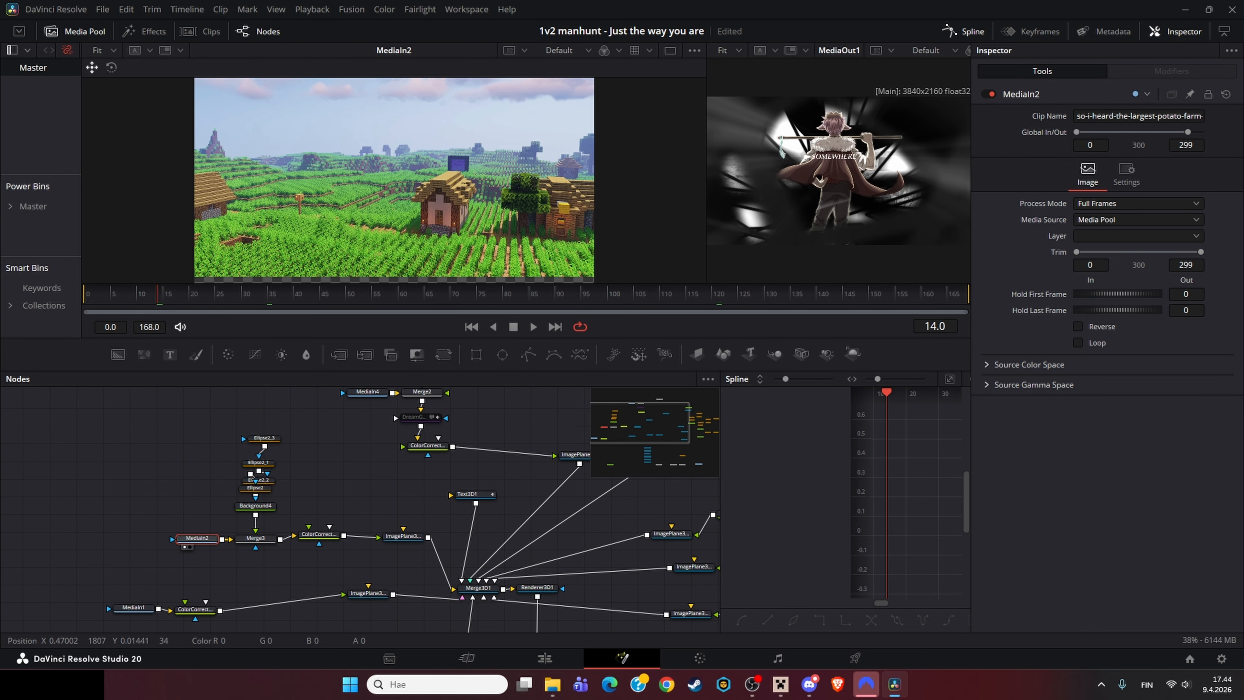
pyautogui.moveTo(377, 371); pyautogui.dragTo(377, 520)
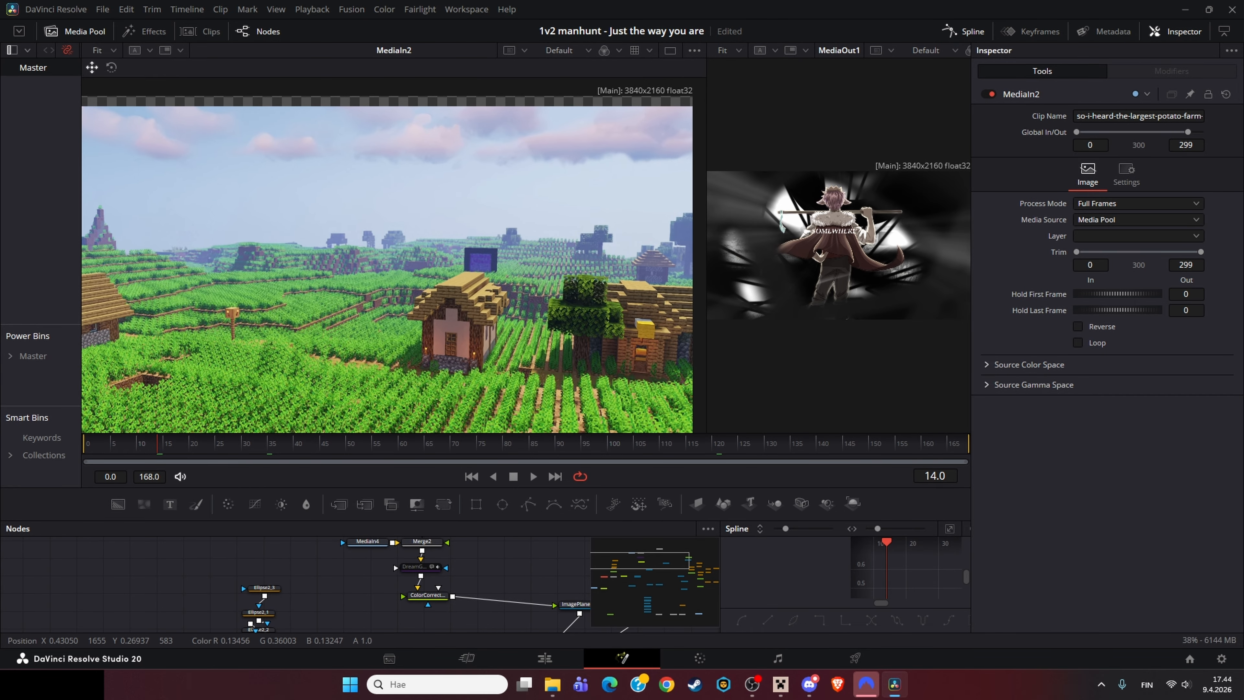
pyautogui.moveTo(377, 622); pyautogui.dragTo(326, 515)
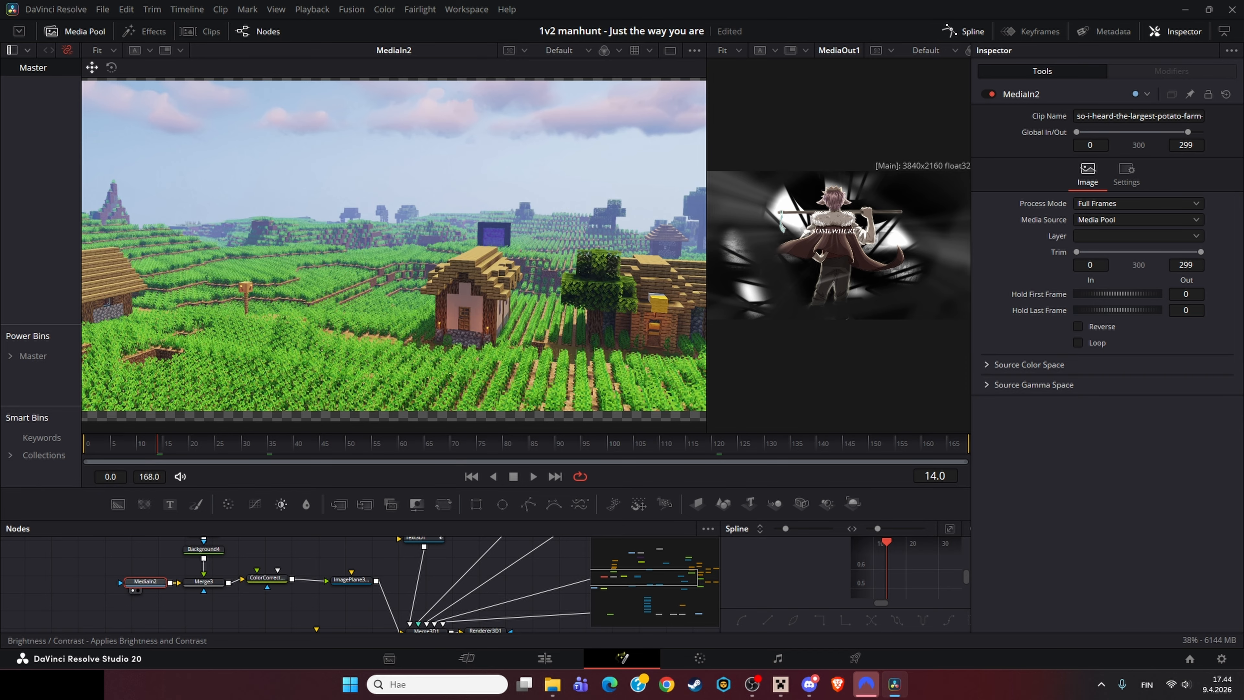
pyautogui.moveTo(904, 264); pyautogui.dragTo(935, 251)
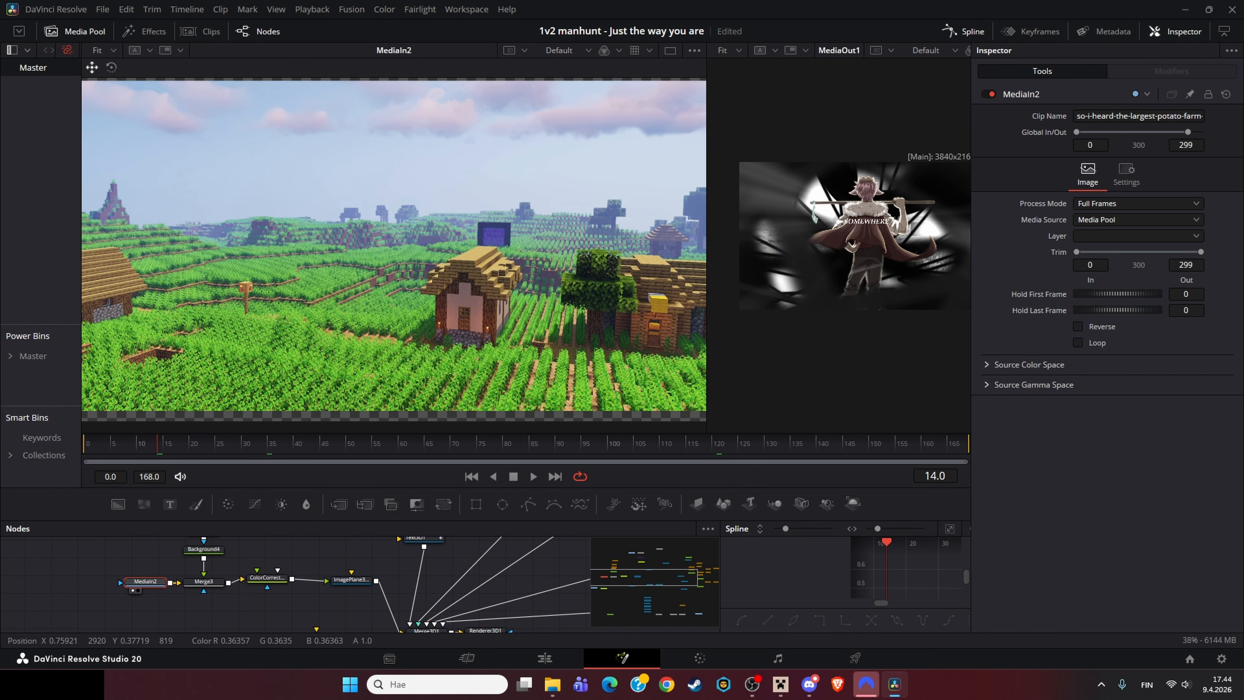
pyautogui.moveTo(313, 544); pyautogui.dragTo(281, 630)
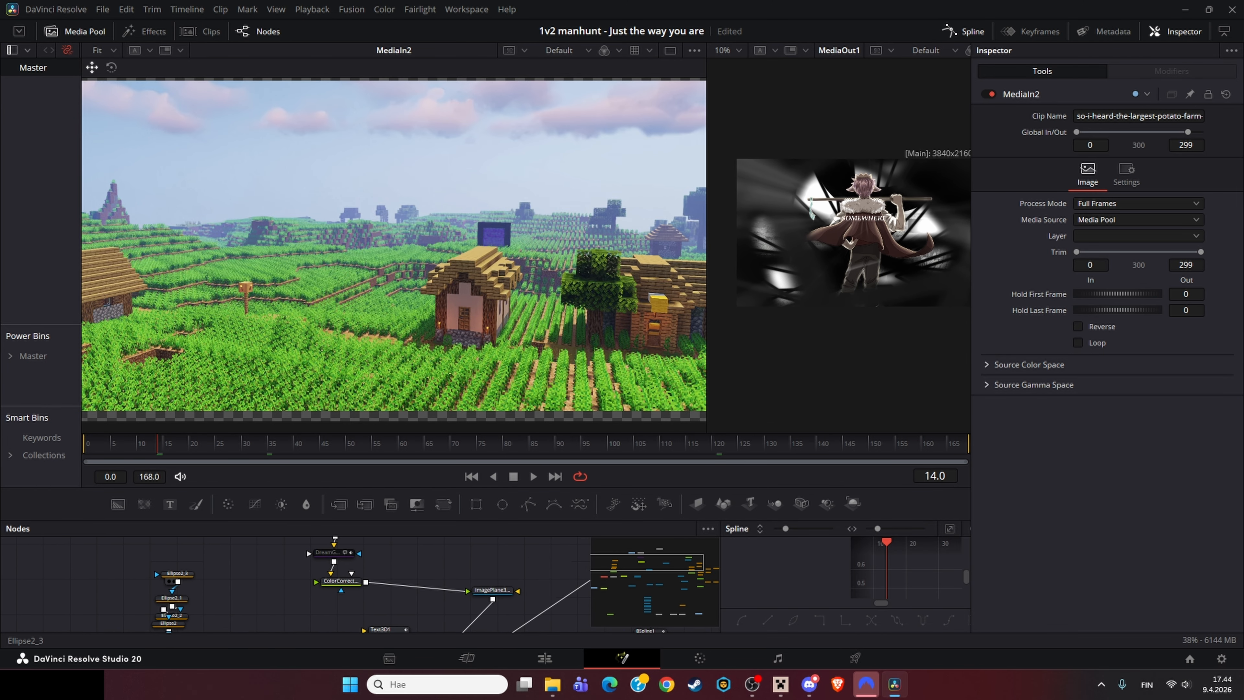
# Step: Inspect the Ellipse and Background mask nodes one by one in the viewer
pyautogui.click(174, 576)
pyautogui.press('1')
pyautogui.moveTo(170, 608); pyautogui.dragTo(175, 559)
pyautogui.click(177, 574)
pyautogui.press('1')
pyautogui.moveTo(178, 603); pyautogui.dragTo(184, 573)
pyautogui.click(185, 579)
pyautogui.press('1')
pyautogui.press('1')
pyautogui.click(182, 586)
pyautogui.press('1')
pyautogui.click(230, 566)
pyautogui.press('1')
# Step: View the MediaOut1 final output in both viewers
pyautogui.press('1')
pyautogui.moveTo(251, 598); pyautogui.dragTo(179, 643)
pyautogui.click(116, 601)
pyautogui.press('1')
pyautogui.moveTo(304, 622); pyautogui.dragTo(116, 487)
pyautogui.moveTo(211, 603); pyautogui.dragTo(176, 441)
pyautogui.click(410, 566)
pyautogui.press('1')
pyautogui.moveTo(411, 567); pyautogui.dragTo(854, 699)
pyautogui.press('2')
pyautogui.moveTo(490, 563); pyautogui.dragTo(489, 563)
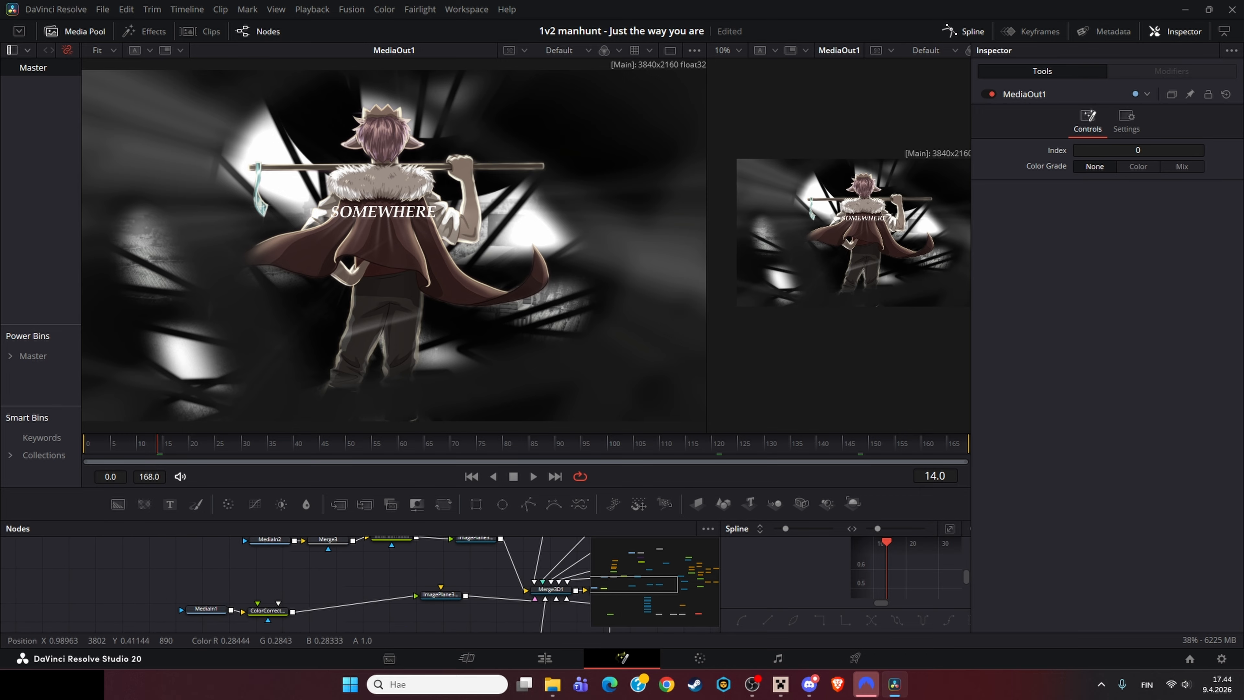
# Step: View the Merge3 and ColorCorrector1 outputs of the background branch
pyautogui.moveTo(362, 588); pyautogui.dragTo(303, 588)
pyautogui.moveTo(269, 548); pyautogui.dragTo(228, 591)
pyautogui.click(229, 582)
pyautogui.press('1')
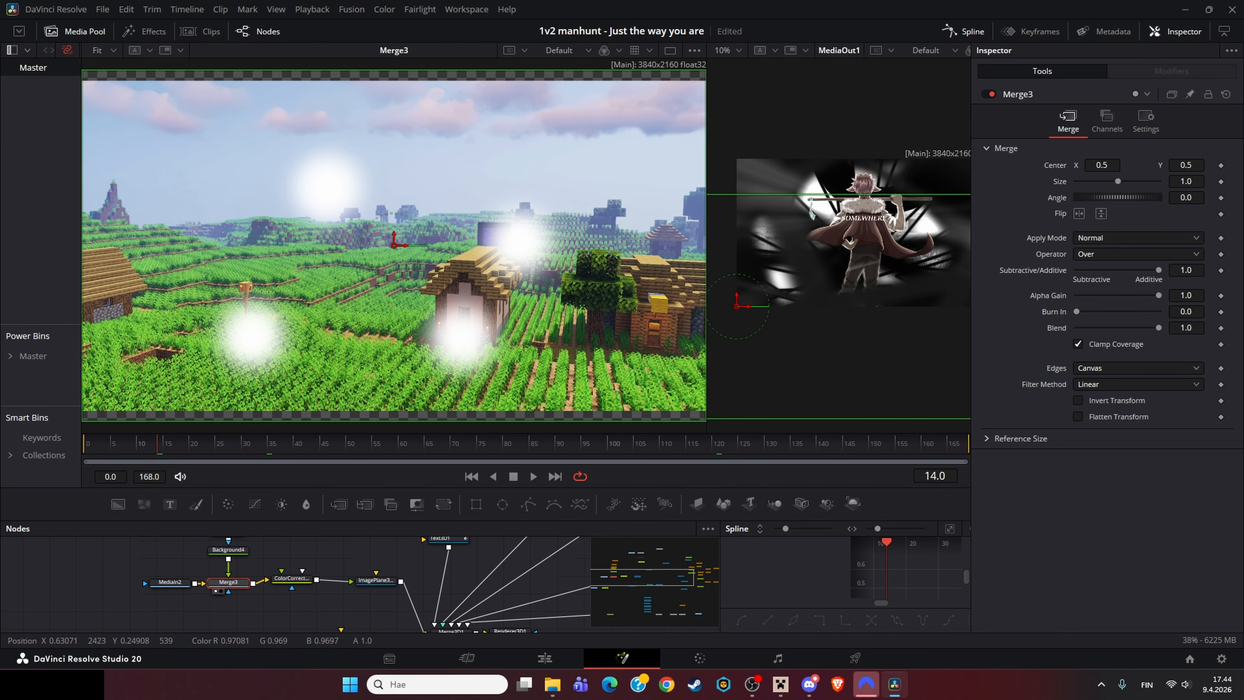
pyautogui.click(292, 578)
pyautogui.press('1')
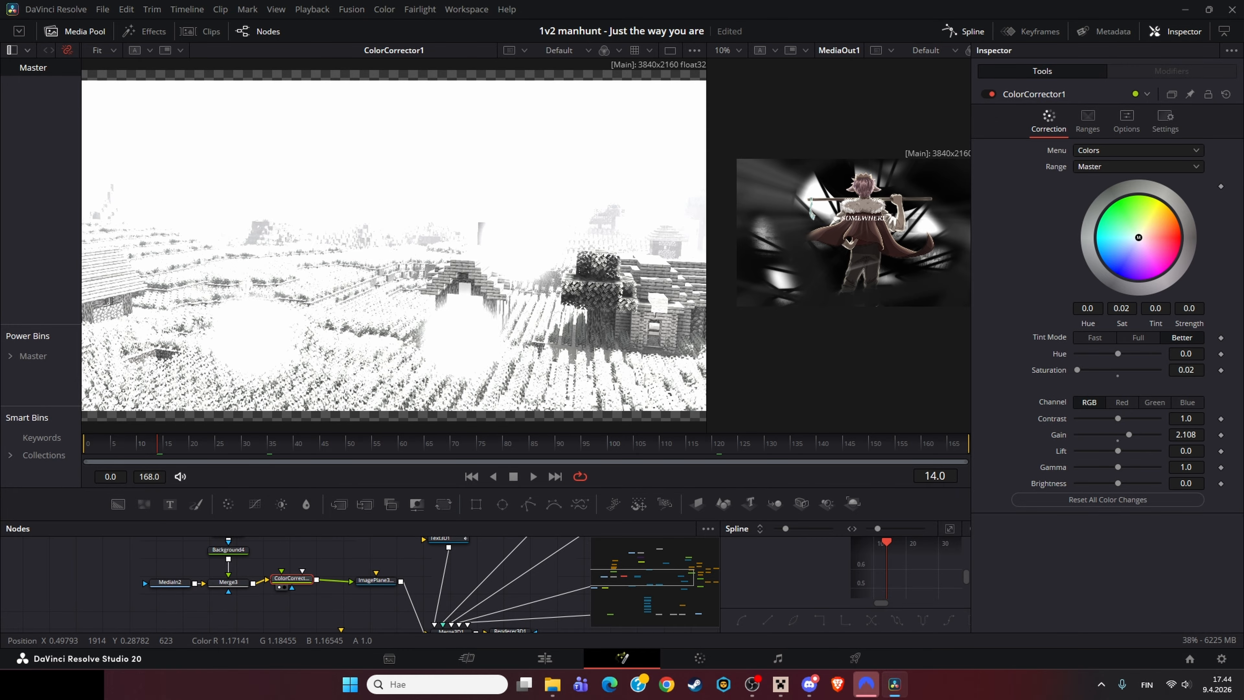
# Step: View ImagePlane3D2 and the MediaIn4 light-streak image, scrubbing to frame 72
pyautogui.click(376, 580)
pyautogui.press('1')
pyautogui.moveTo(376, 563); pyautogui.dragTo(220, 630)
pyautogui.moveTo(245, 554); pyautogui.dragTo(281, 610)
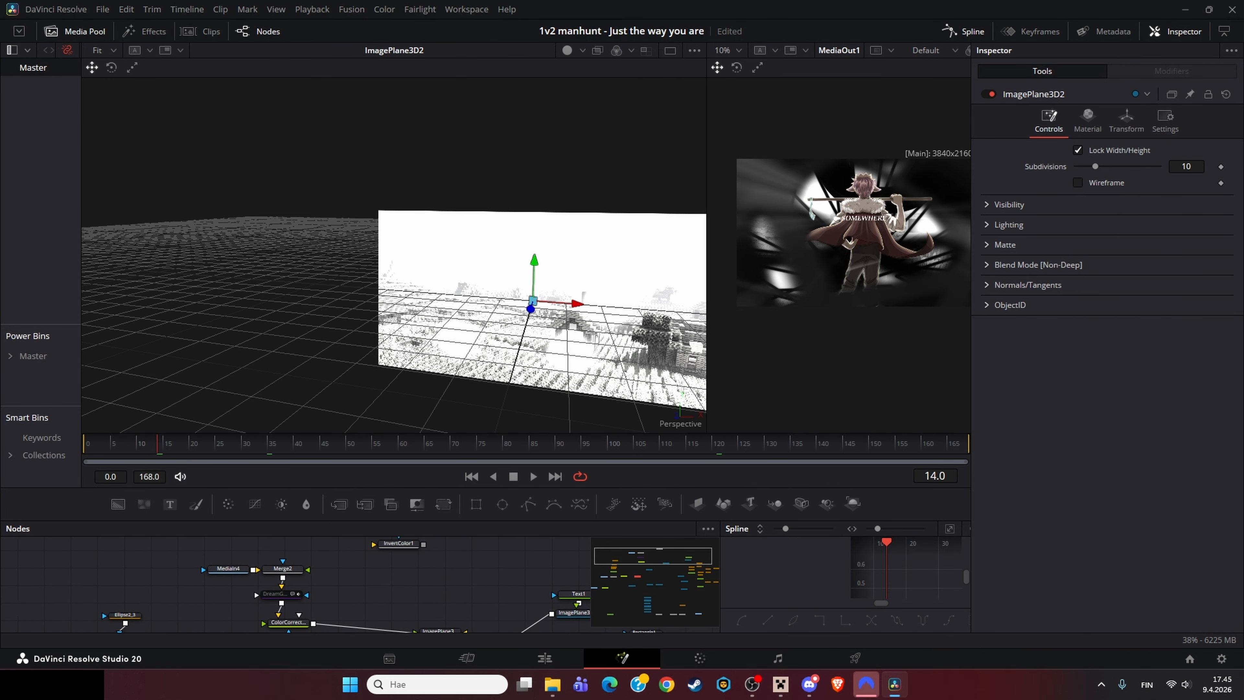
pyautogui.click(228, 569)
pyautogui.press('1')
pyautogui.scroll(-3, 372, 306)
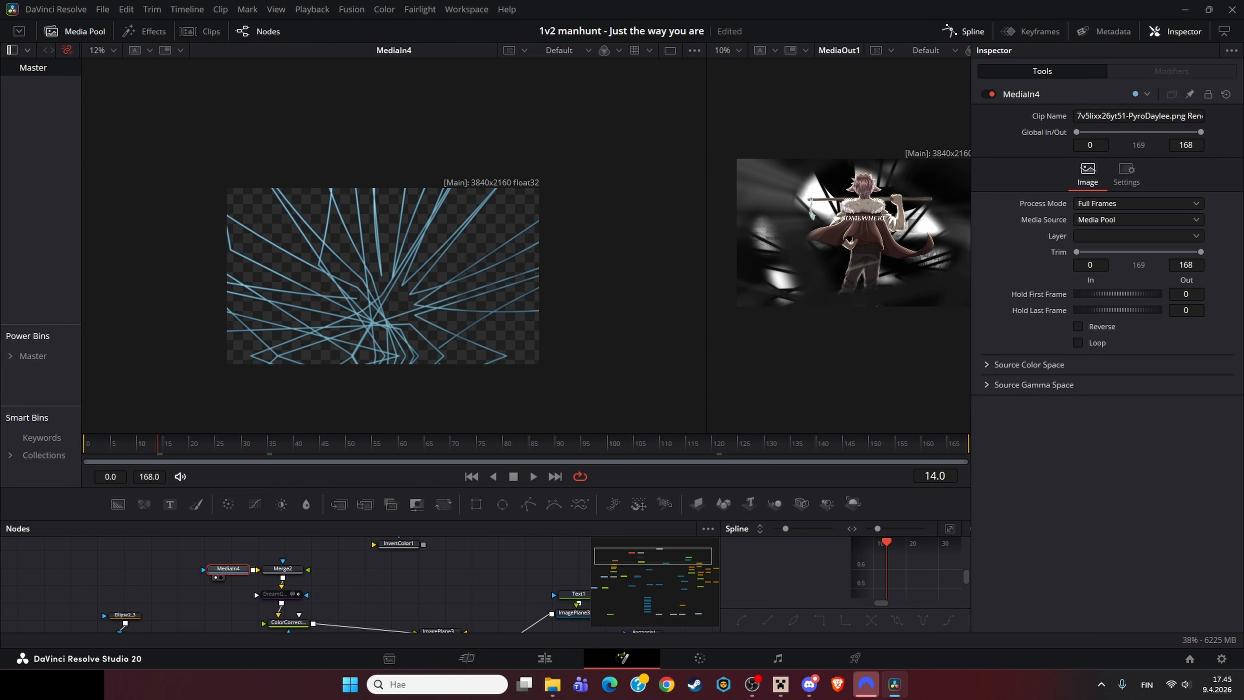
pyautogui.moveTo(158, 444); pyautogui.dragTo(460, 444)
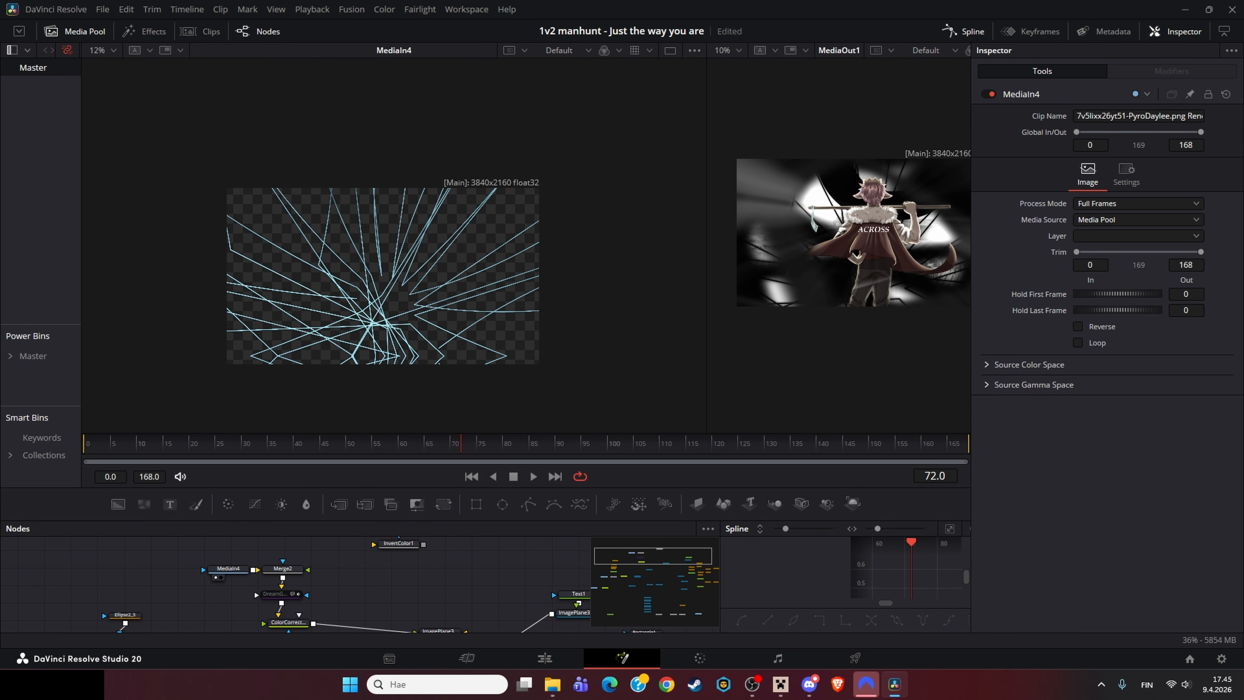
pyautogui.hotkey('shift', 'space')
pyautogui.scroll(-10, 622, 396)
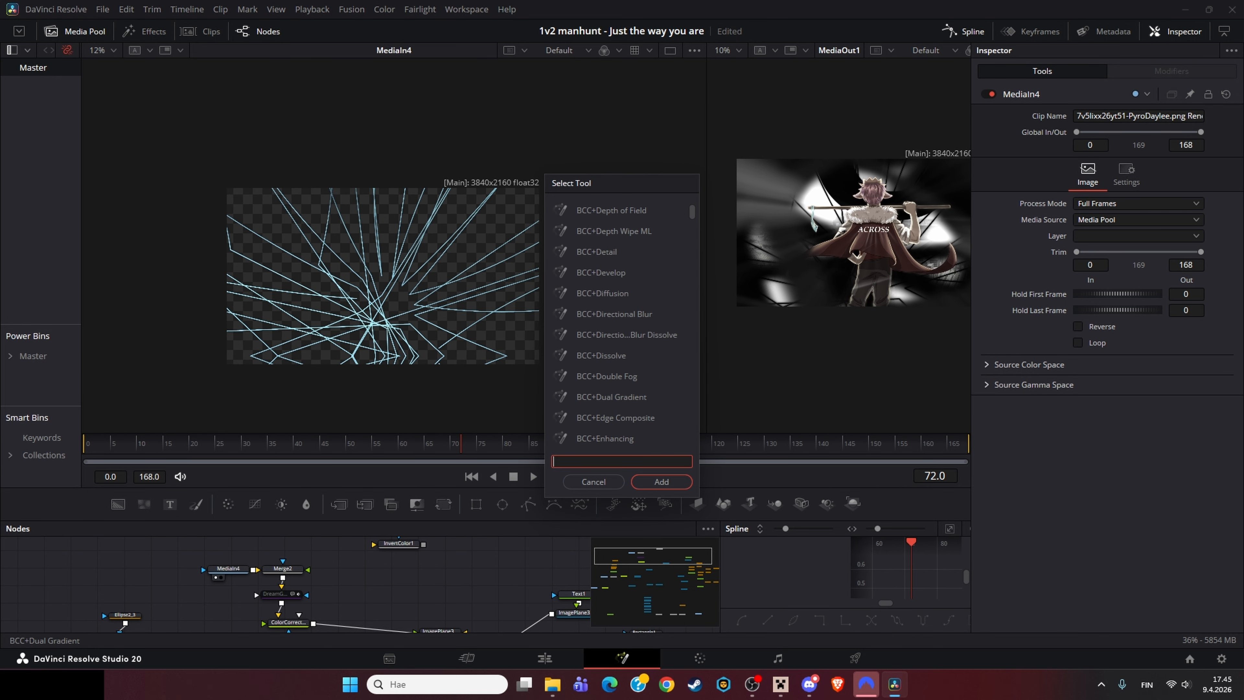
pyautogui.scroll(-20, 622, 323)
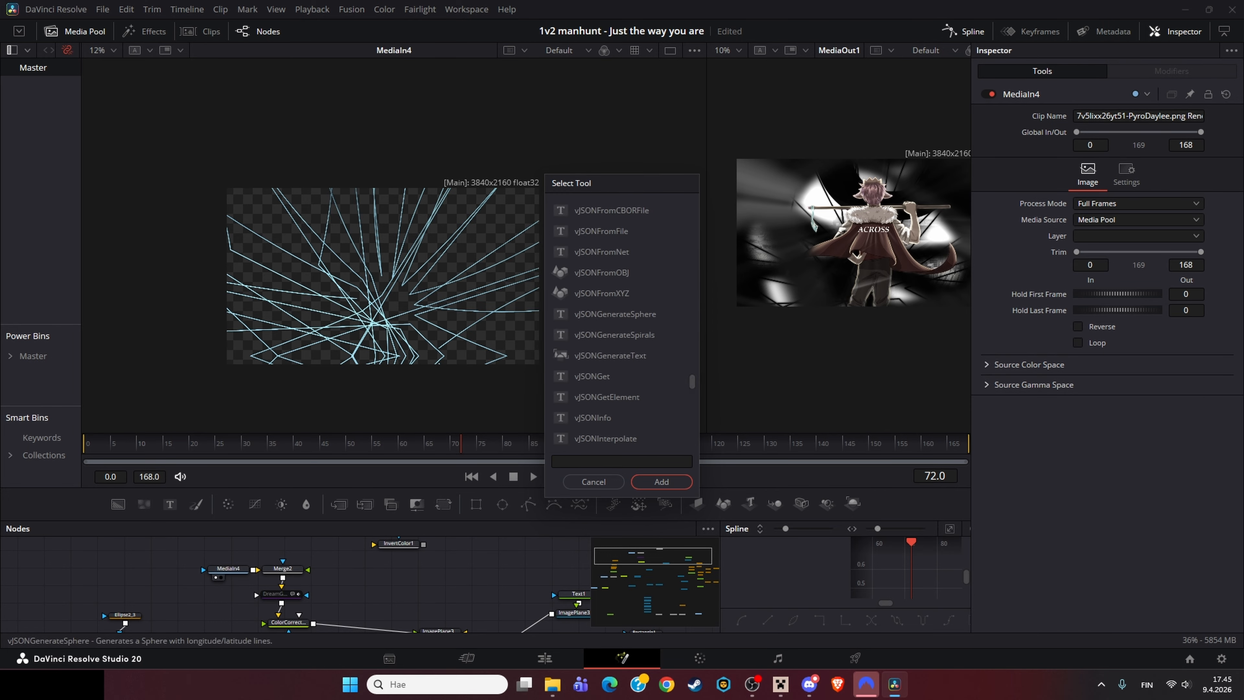
pyautogui.click(615, 315)
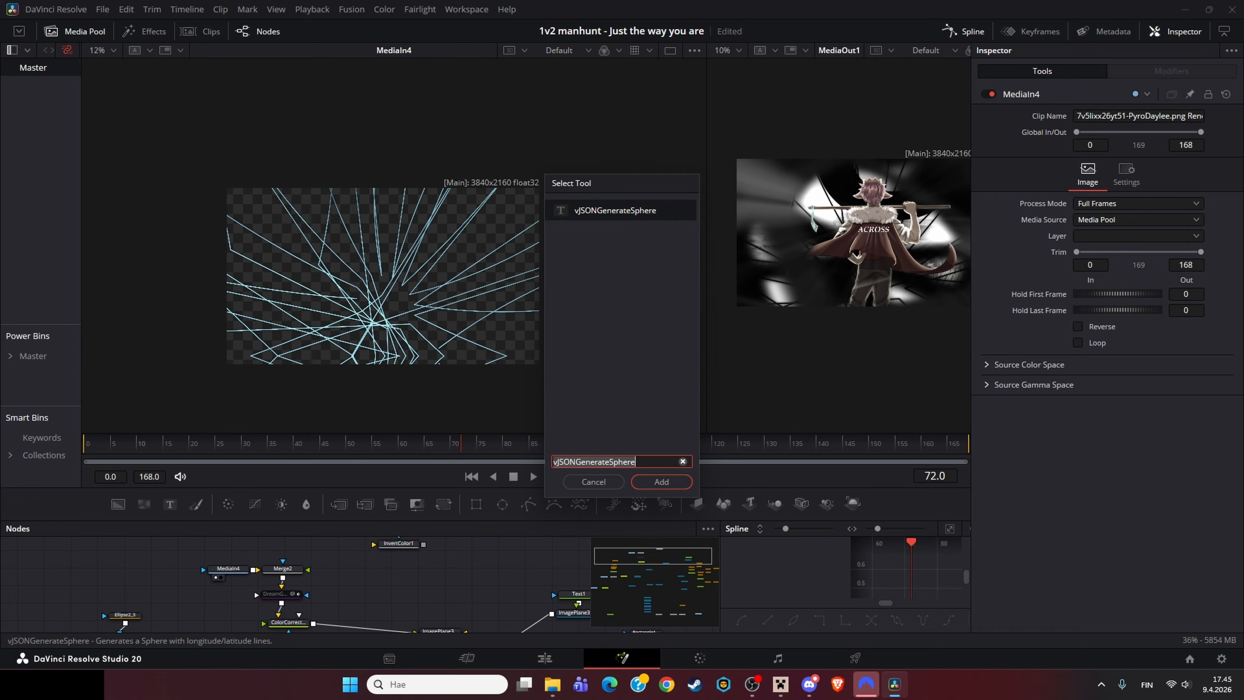
pyautogui.press('Escape')
# Step: Inspect the DreamGlow2 settings and toggle its pass-through to compare the streaks with and without glow
pyautogui.moveTo(318, 597); pyautogui.dragTo(314, 561)
pyautogui.click(268, 565)
pyautogui.click(267, 591)
pyautogui.click(268, 566)
pyautogui.click(281, 581)
pyautogui.rightClick(285, 578)
pyautogui.click(263, 590)
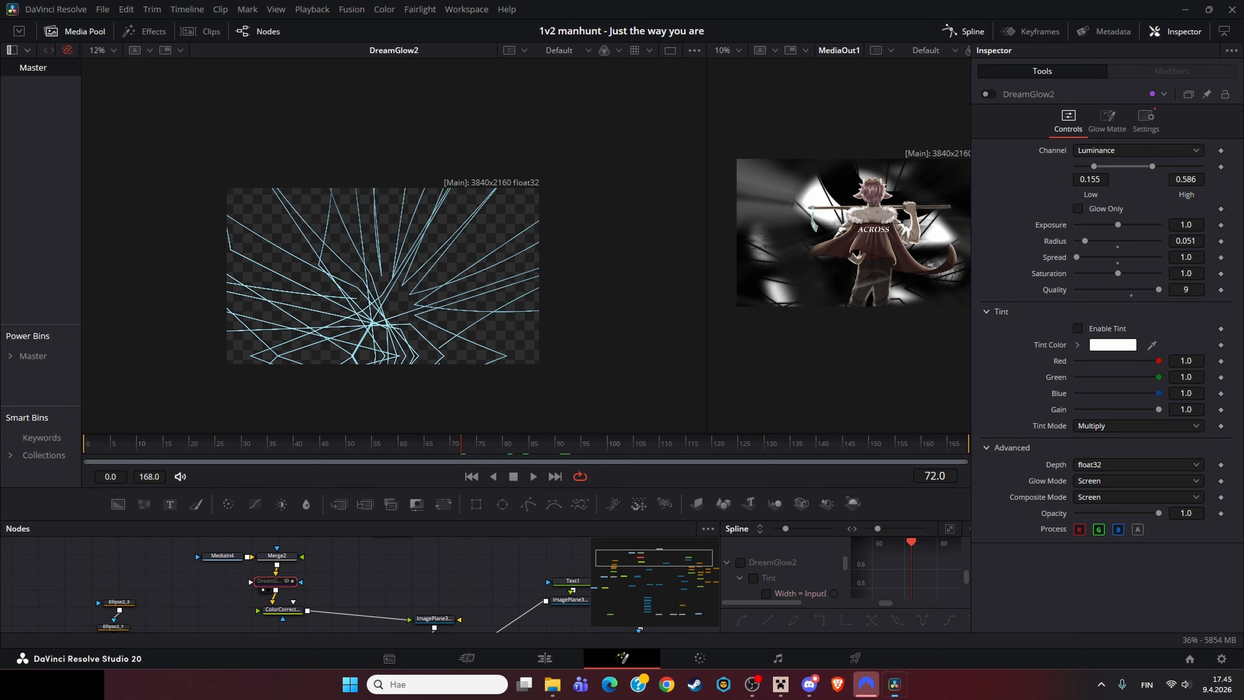
pyautogui.hotkey('ctrl', 'p')
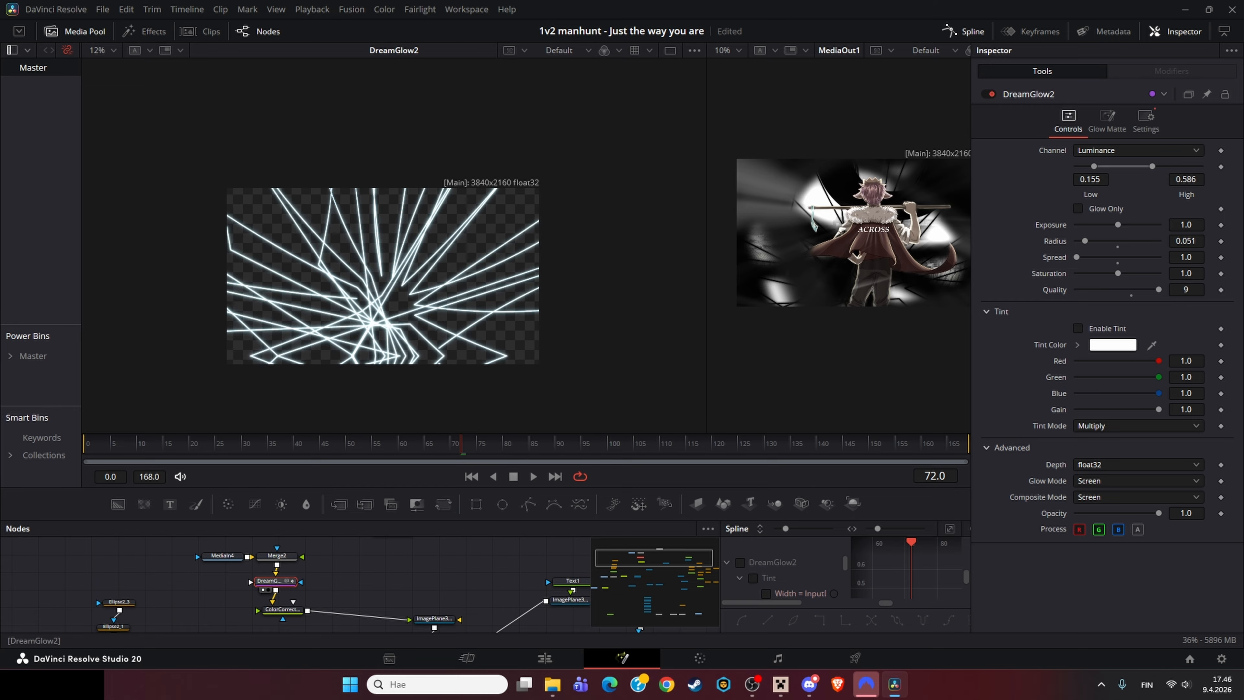
pyautogui.hotkey('ctrl', 'p')
# Step: View ColorCorrector1_2_1 in the viewer and play the animation
pyautogui.click(283, 609)
pyautogui.press('1')
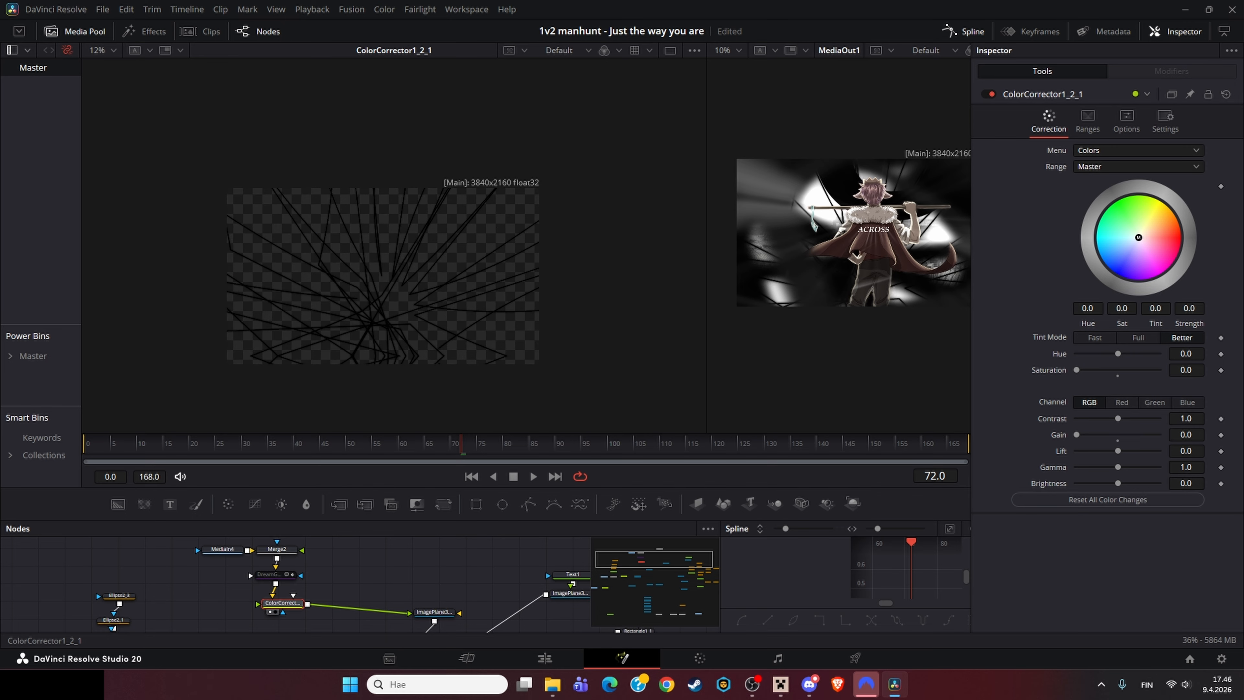
pyautogui.moveTo(353, 585); pyautogui.dragTo(279, 561)
pyautogui.press('space')
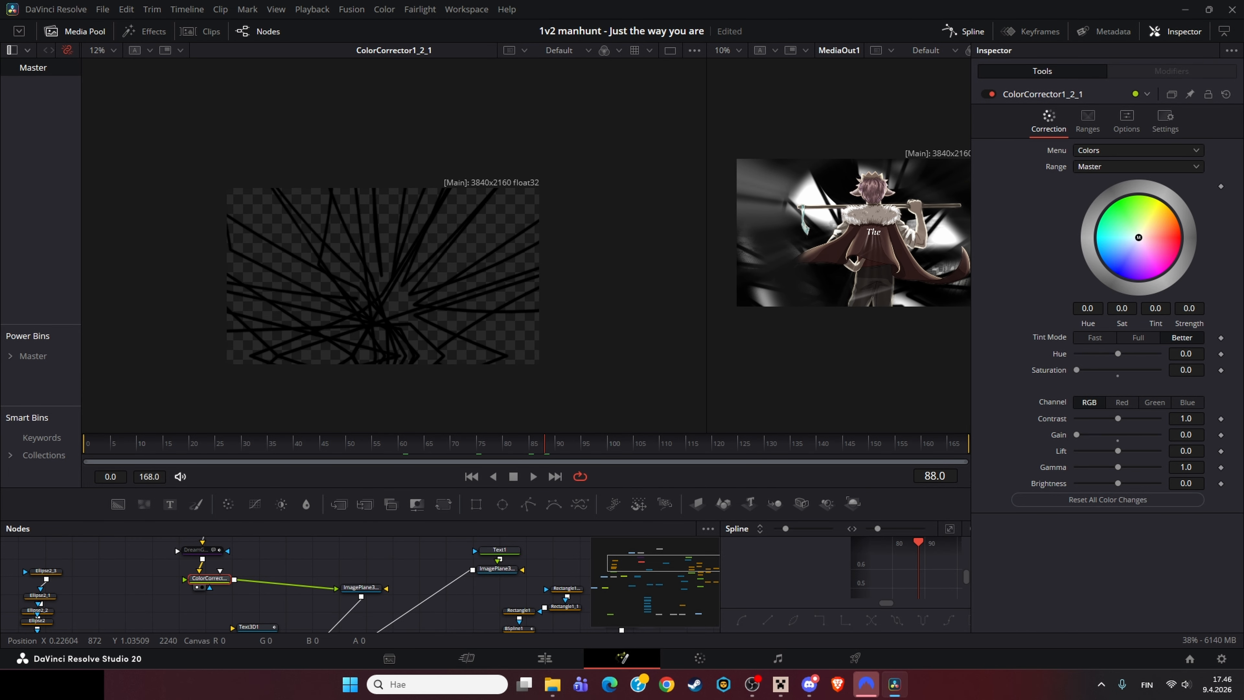
# Step: Select ImagePlane3D3 and view the Text1 "MRVO" text node in the viewer
pyautogui.moveTo(369, 577); pyautogui.dragTo(274, 578)
pyautogui.click(266, 588)
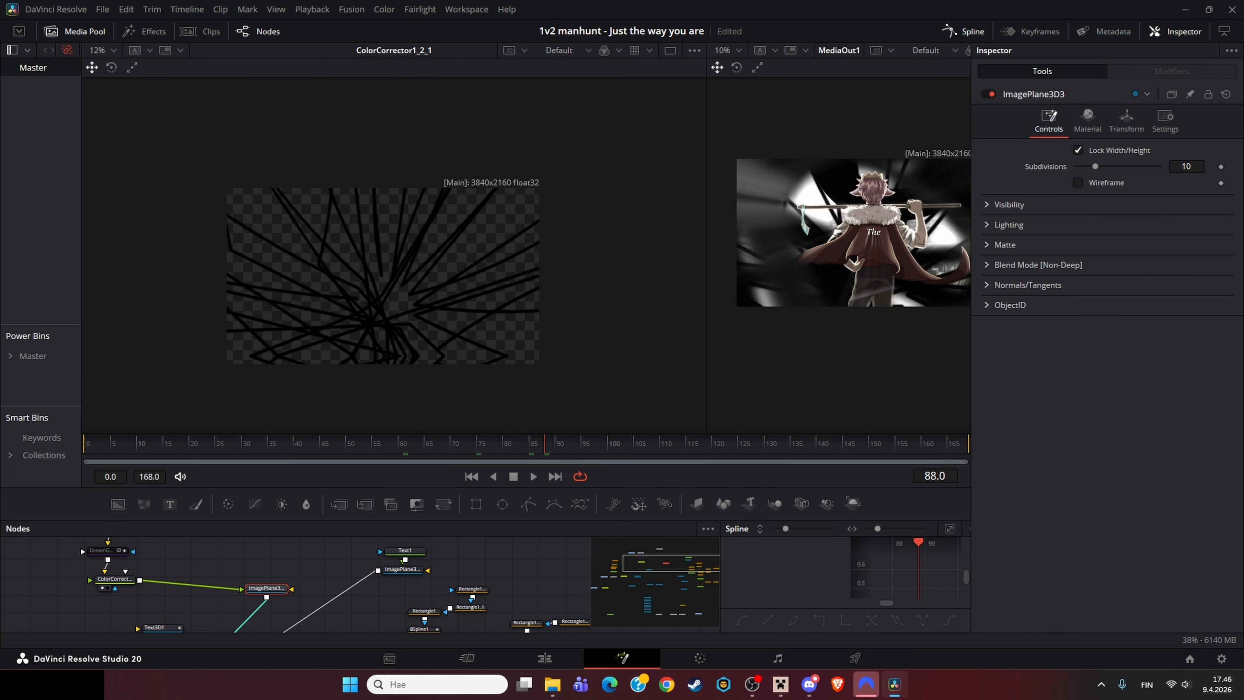
pyautogui.moveTo(313, 521); pyautogui.dragTo(313, 409)
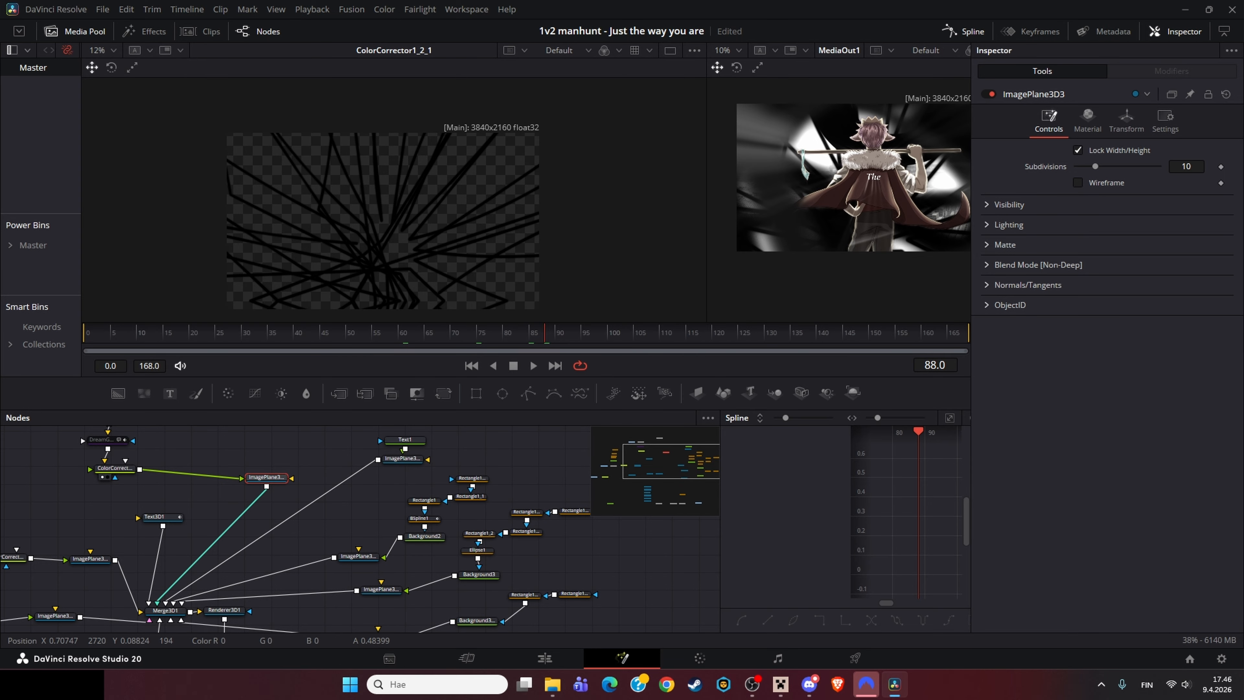
pyautogui.click(405, 452)
pyautogui.press('1')
pyautogui.click(460, 463)
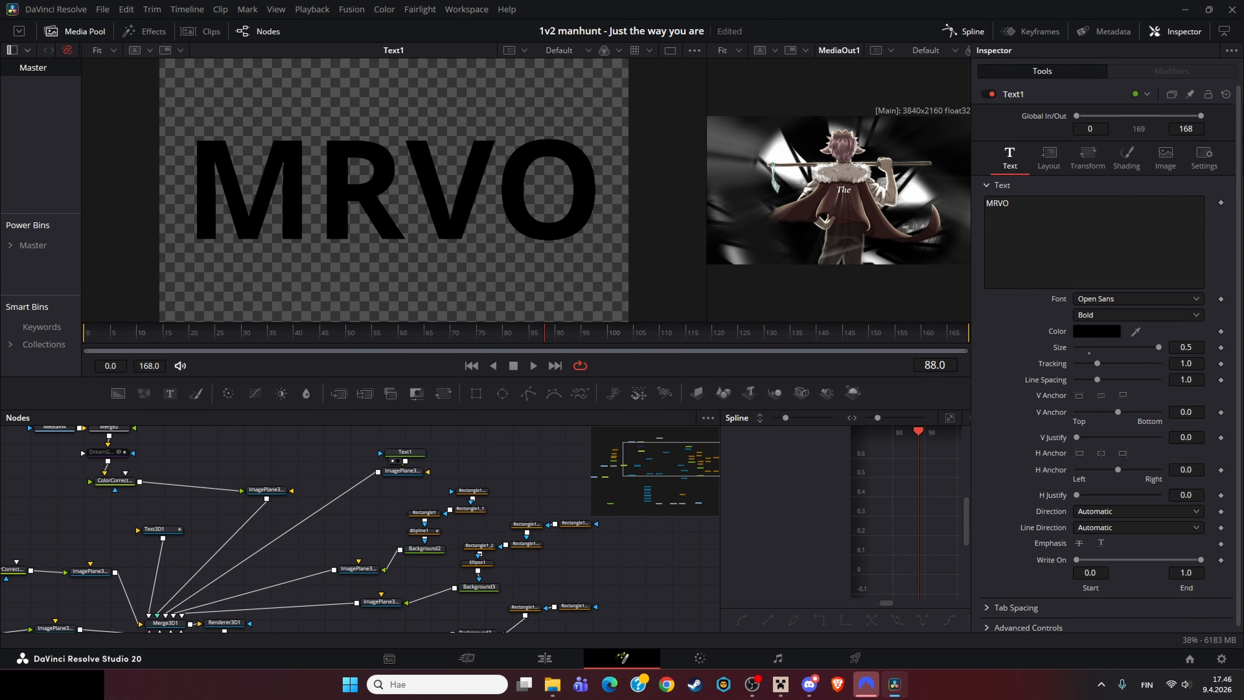
pyautogui.moveTo(363, 544); pyautogui.dragTo(444, 469)
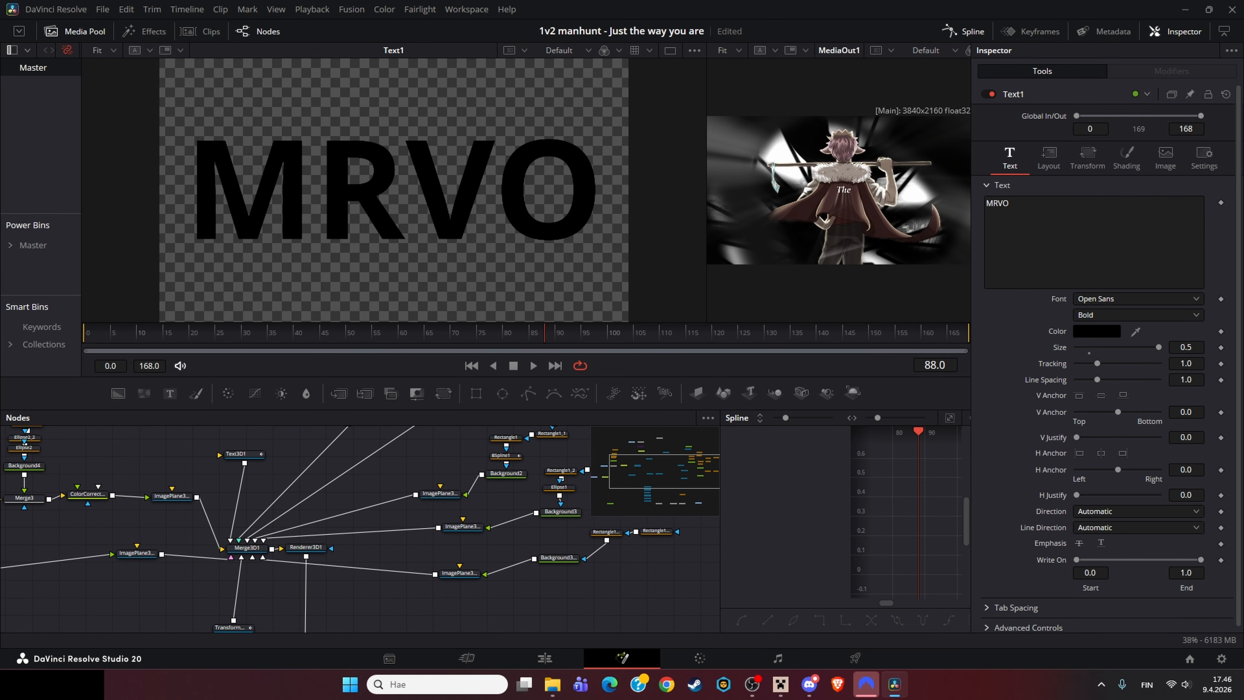
# Step: View Merge3D1 and orbit the 3D scene to examine the planes and camera
pyautogui.click(247, 548)
pyautogui.press('1')
pyautogui.moveTo(247, 548); pyautogui.dragTo(350, 522)
pyautogui.moveTo(391, 196); pyautogui.dragTo(406, 226)
pyautogui.moveTo(392, 520); pyautogui.dragTo(344, 551)
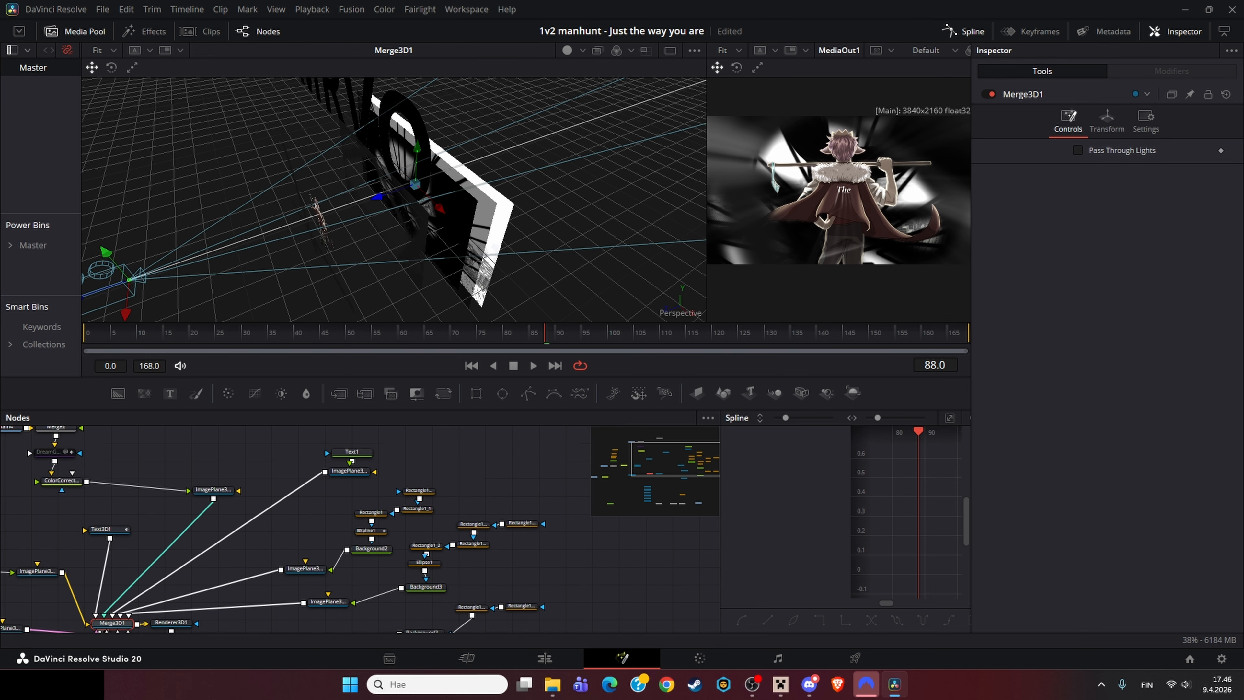
# Step: Inspect Background2, BSpline1 and the Rectangle mask nodes in the viewer
pyautogui.click(371, 548)
pyautogui.press('1')
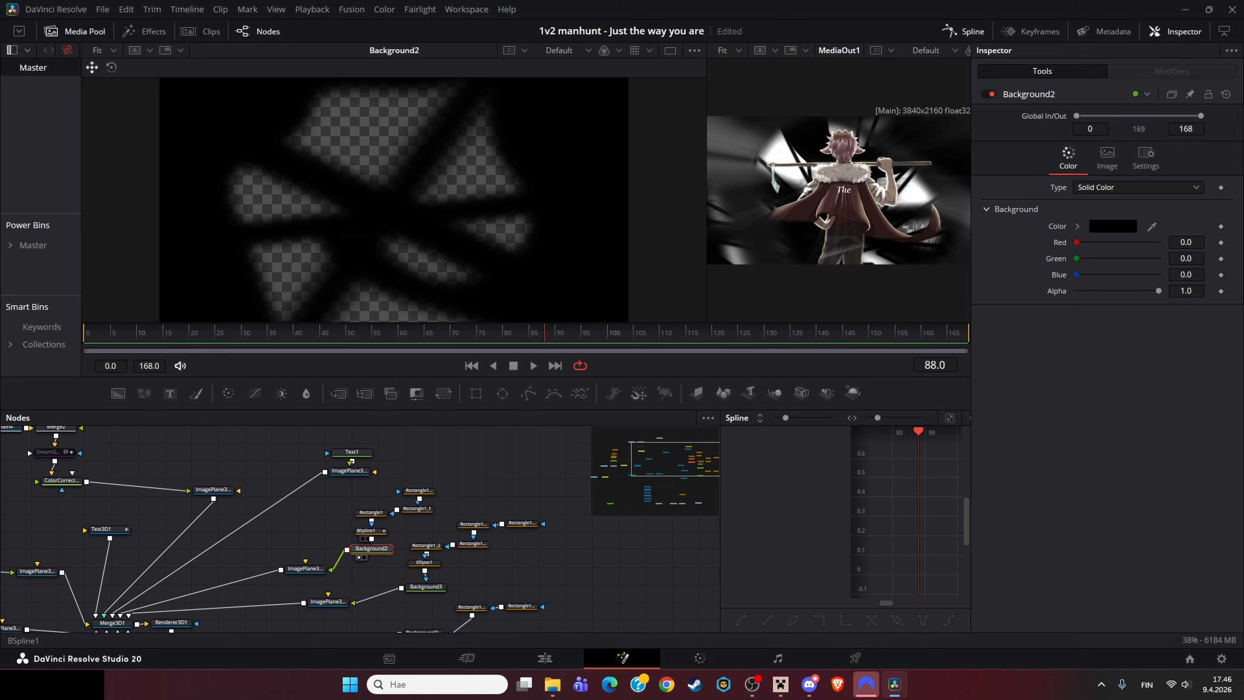
pyautogui.click(370, 530)
pyautogui.press('1')
pyautogui.click(370, 512)
pyautogui.press('1')
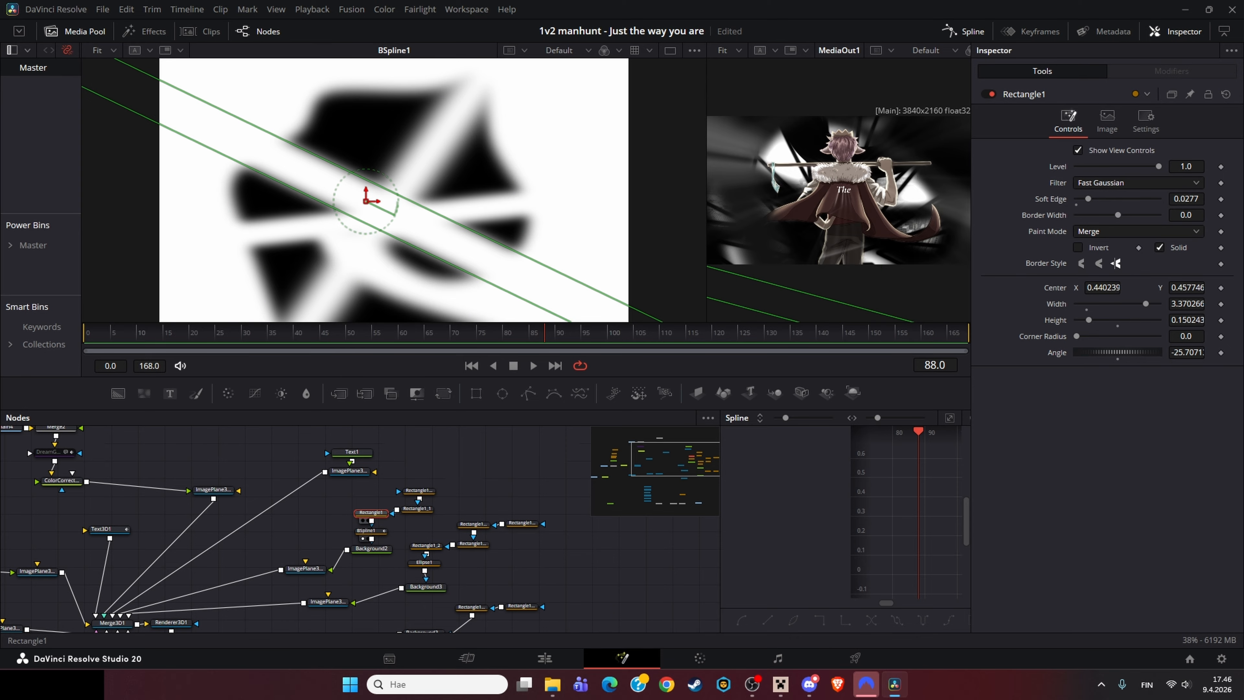
pyautogui.click(418, 490)
pyautogui.press('1')
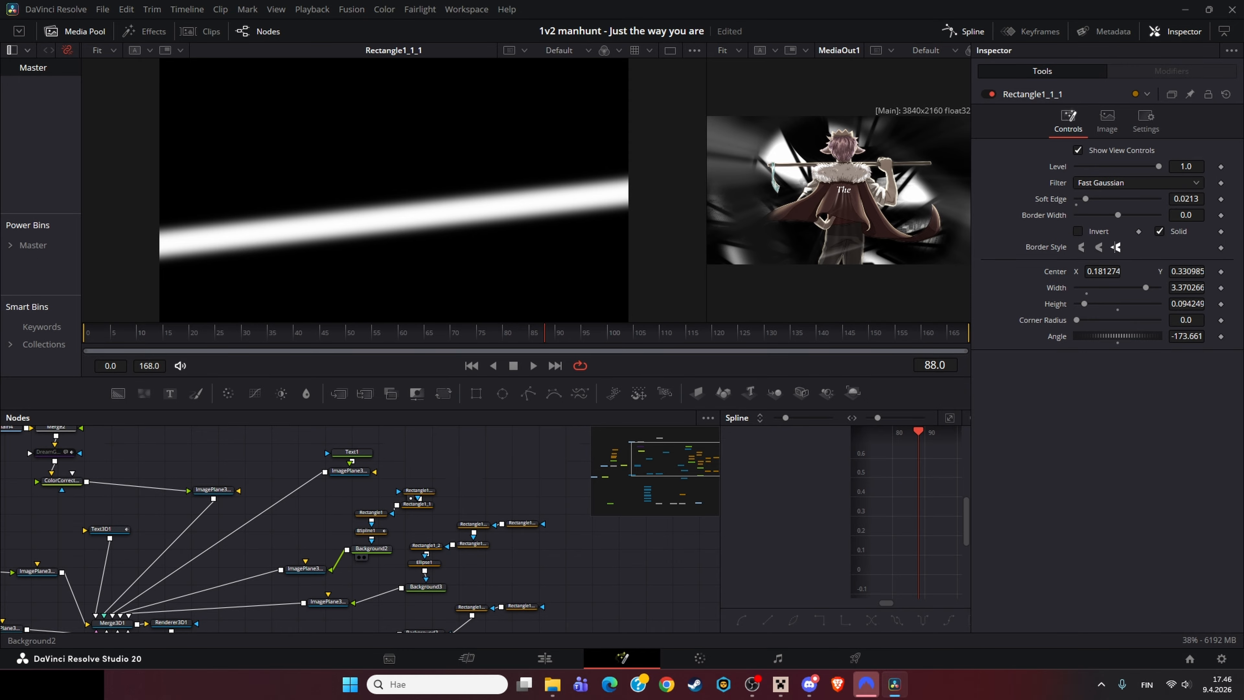
pyautogui.click(471, 543)
pyautogui.press('1')
# Step: Inspect Ellipse1, Background3 and ImagePlane3D5_1 in the viewer
pyautogui.press('1')
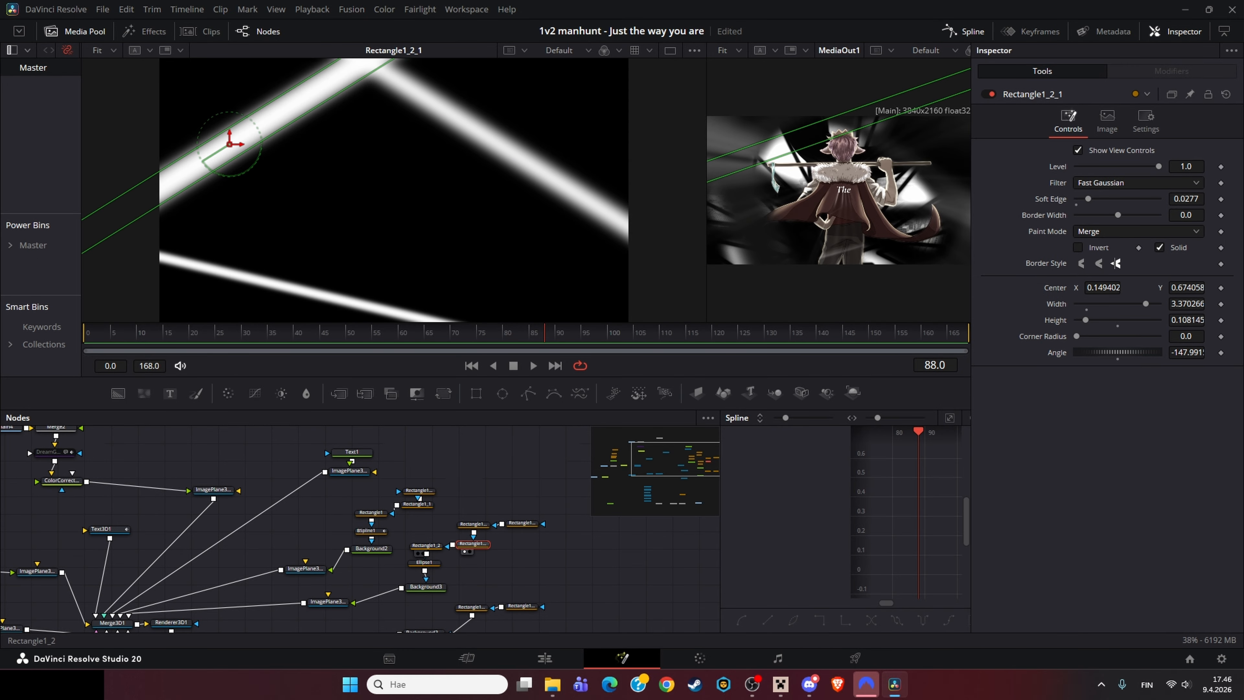
pyautogui.click(426, 545)
pyautogui.press('1')
pyautogui.click(425, 587)
pyautogui.press('1')
pyautogui.click(423, 563)
pyautogui.press('1')
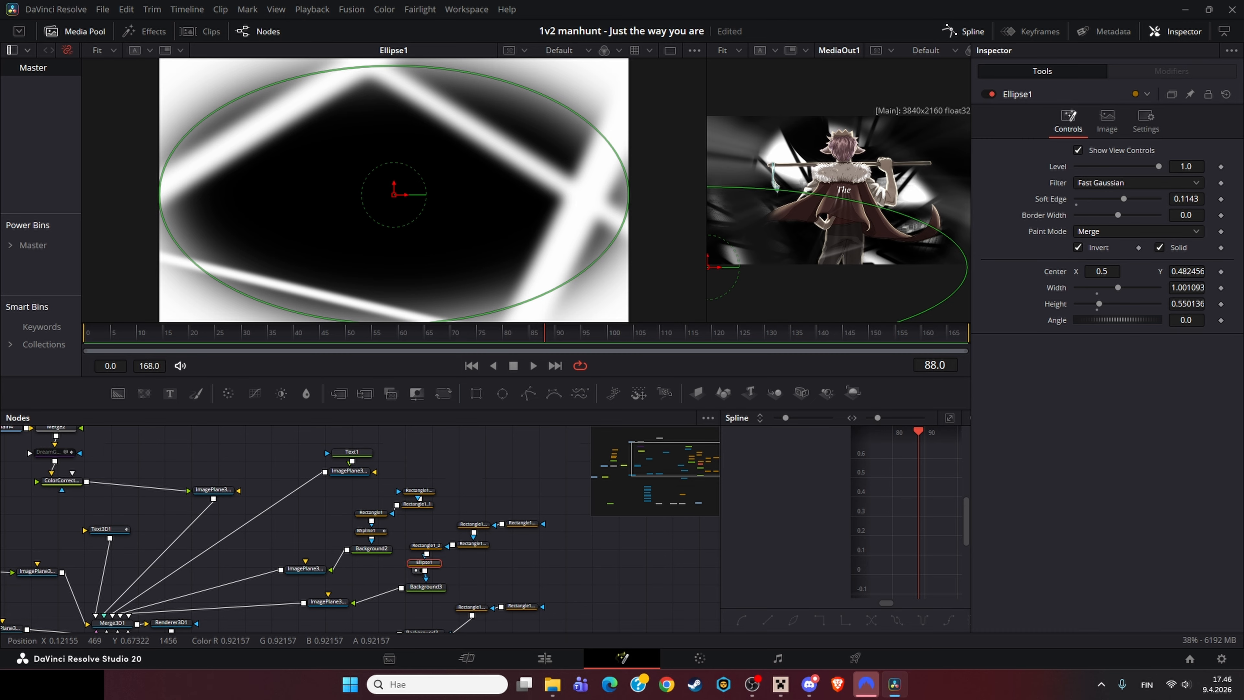
pyautogui.moveTo(421, 593); pyautogui.dragTo(490, 531)
pyautogui.click(493, 527)
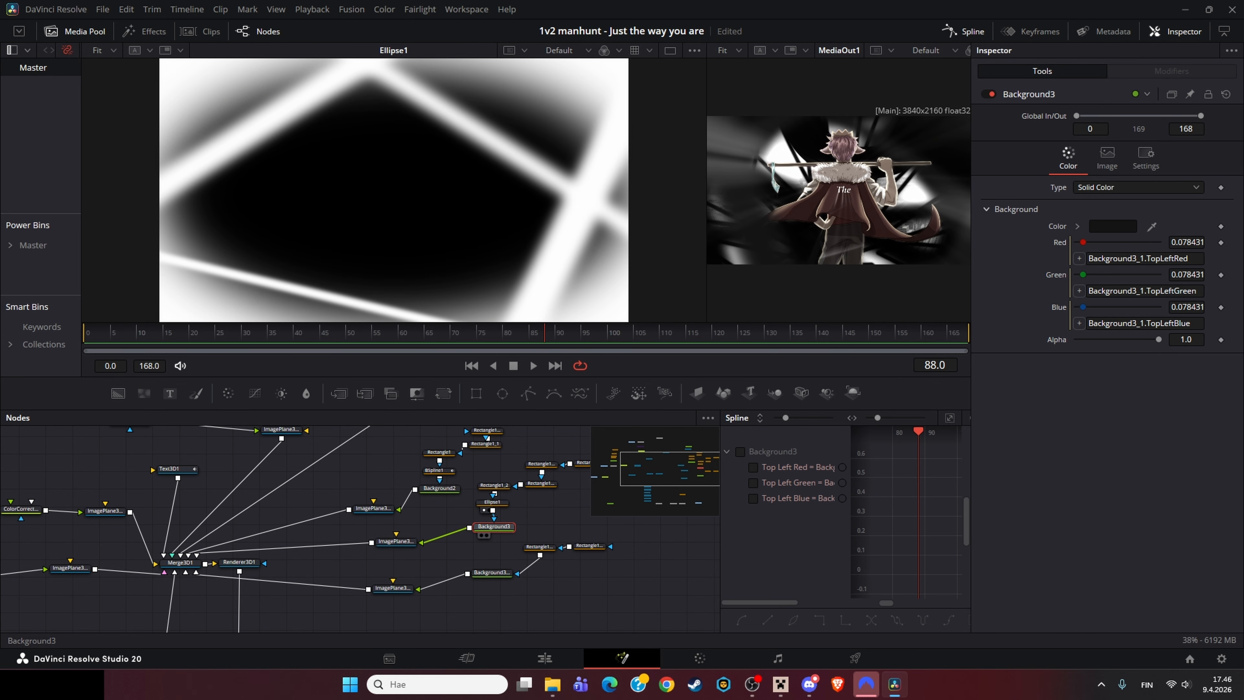
pyautogui.press('1')
pyautogui.click(396, 541)
pyautogui.press('1')
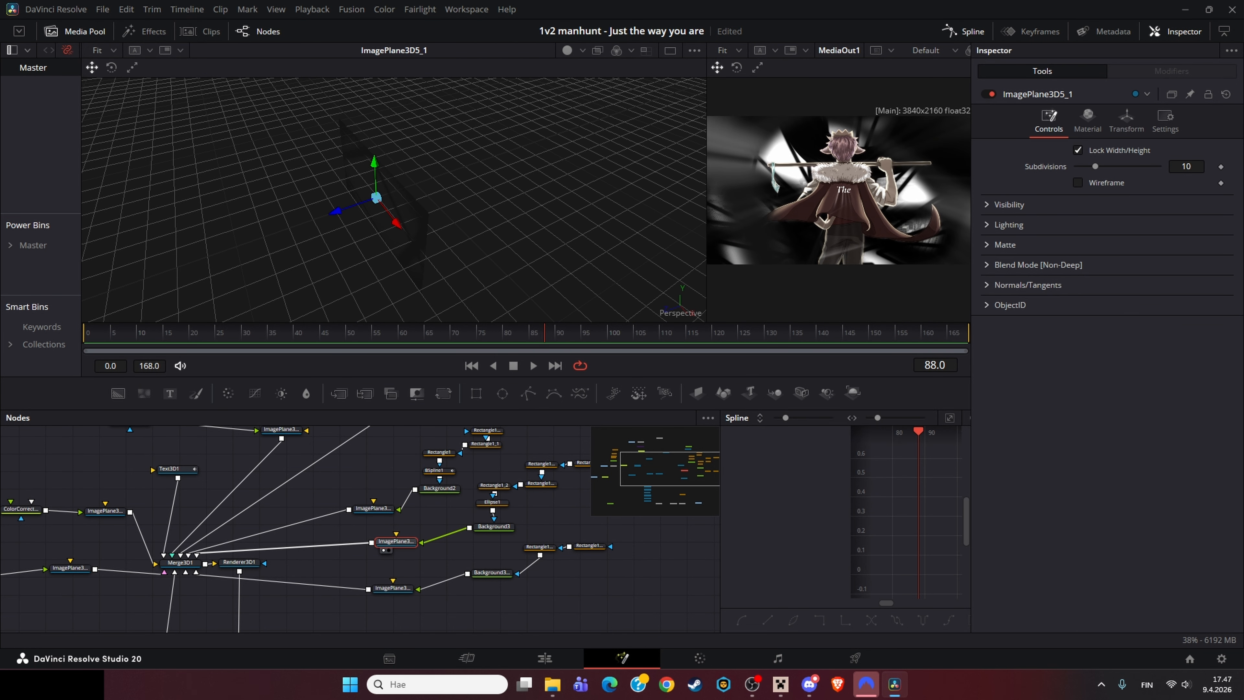
# Step: Orbit the ImagePlane3D5_1 view and view the Text1 node again
pyautogui.moveTo(391, 196); pyautogui.dragTo(352, 211)
pyautogui.moveTo(343, 489); pyautogui.dragTo(324, 553)
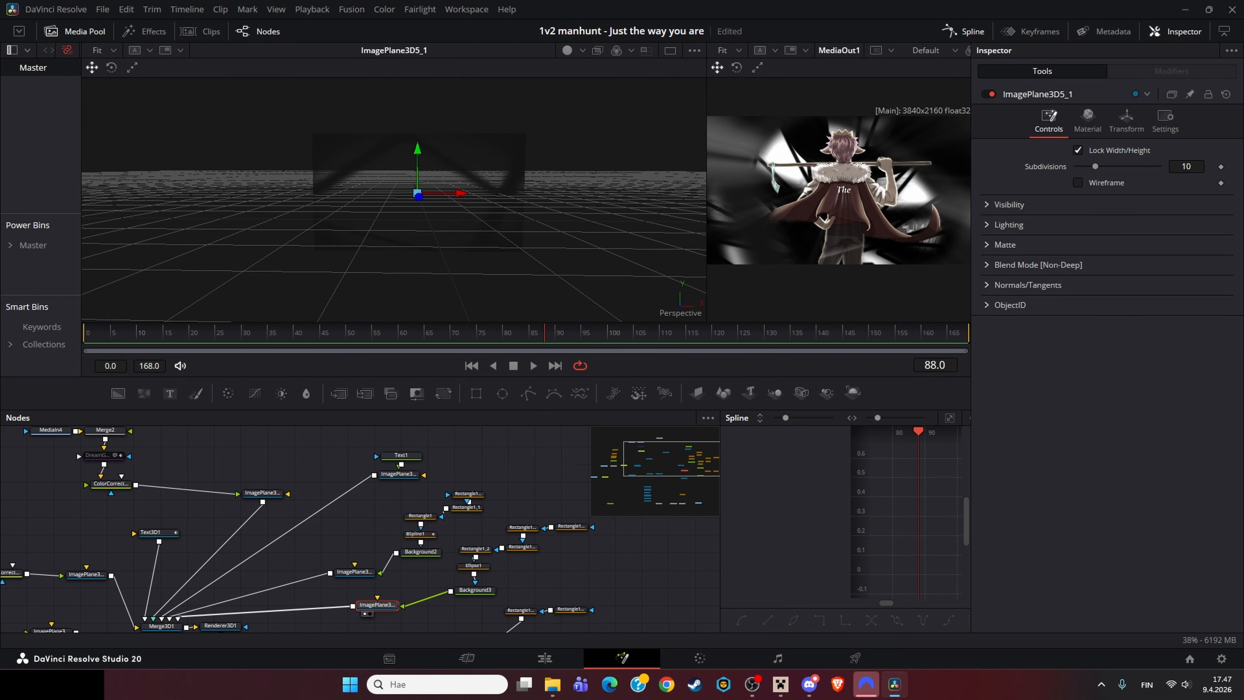
pyautogui.click(401, 455)
pyautogui.press('1')
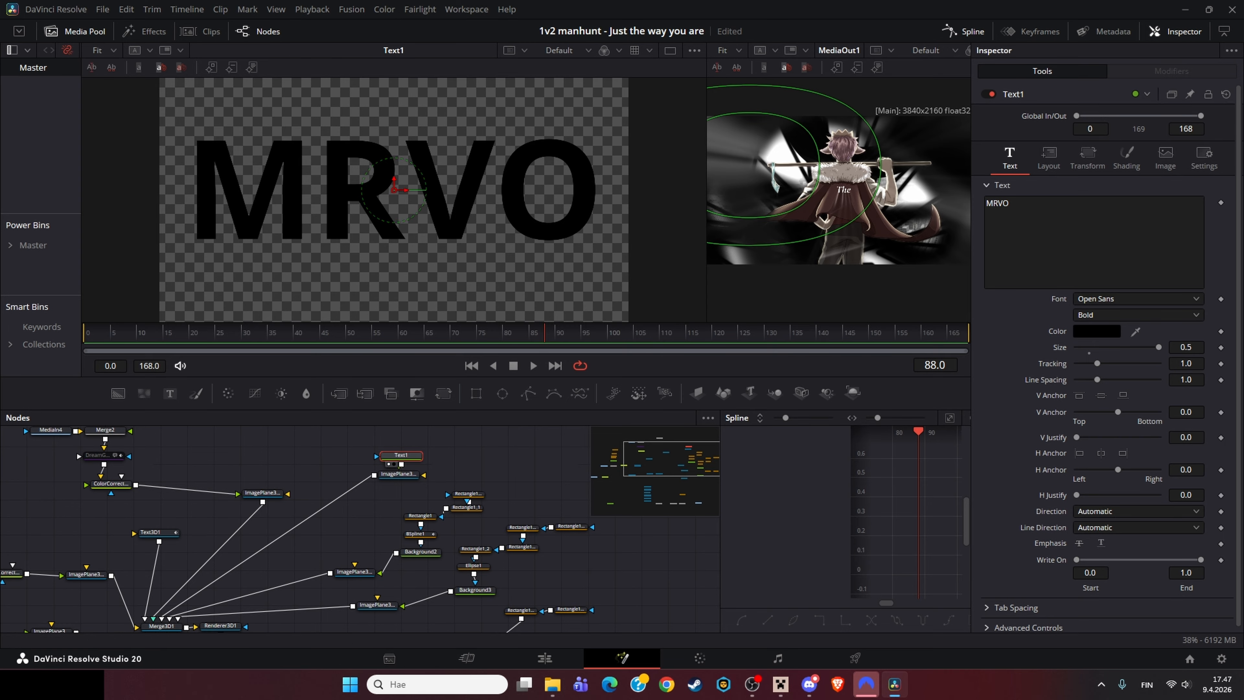
pyautogui.moveTo(343, 539); pyautogui.dragTo(295, 483)
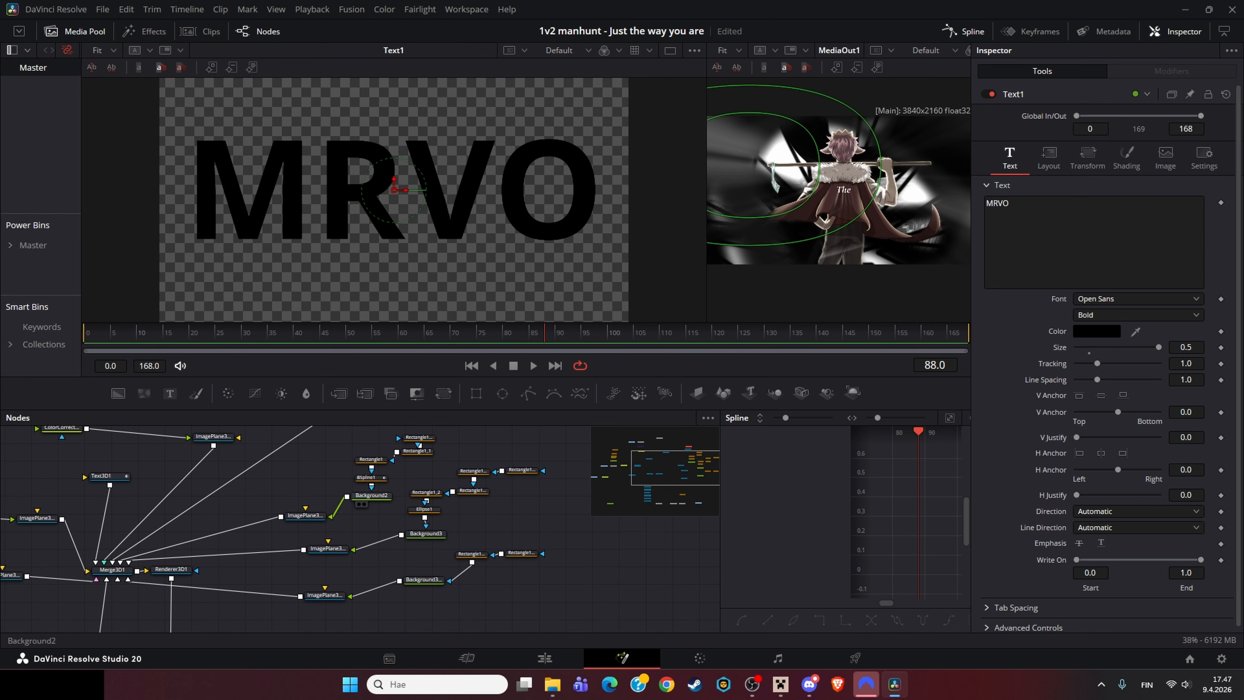
# Step: Zoom in and out on the Text1 viewer, fit both viewers to the window and widen the result viewer
pyautogui.scroll(3, 848, 150)
pyautogui.scroll(-2, 847, 150)
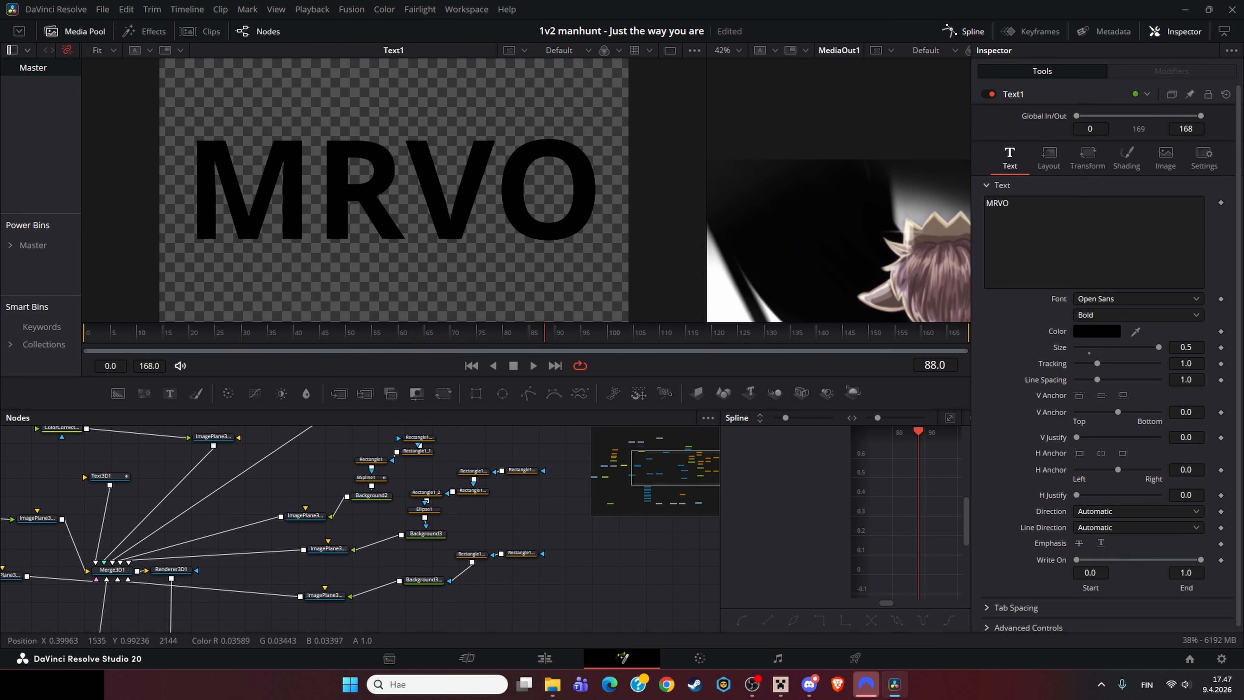
pyautogui.scroll(2, 674, 193)
pyautogui.hotkey('ctrl', 'f')
pyautogui.hotkey('ctrl', 'f')
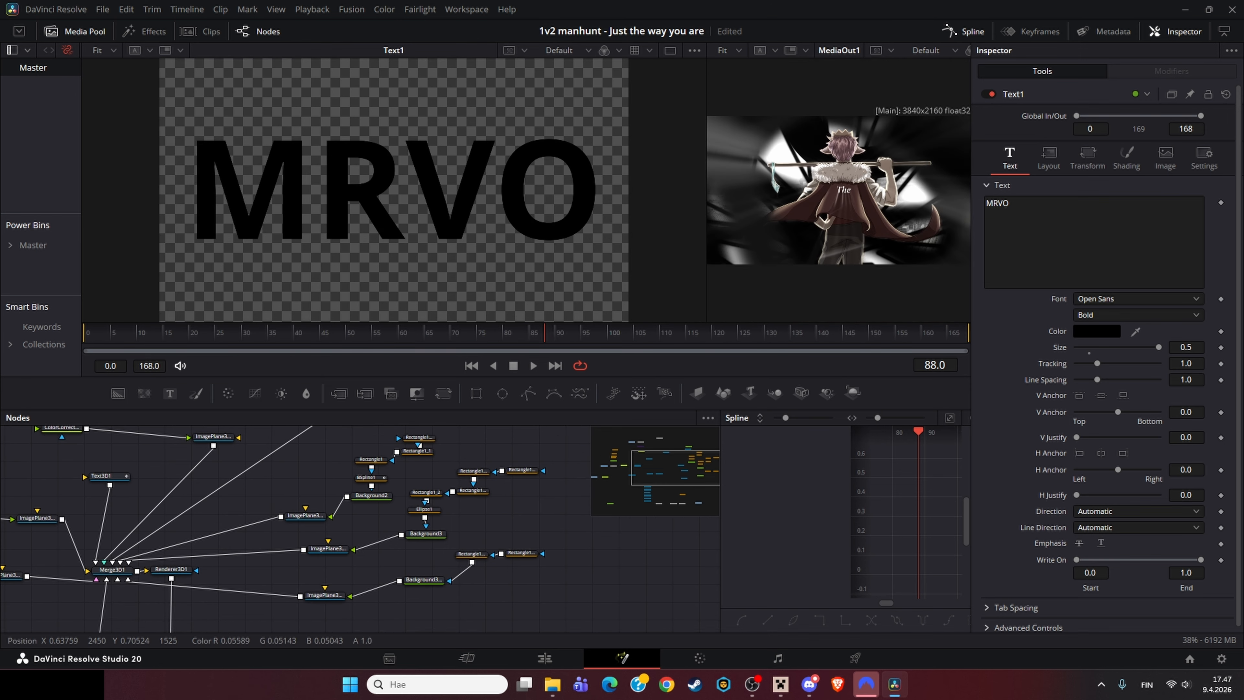
pyautogui.moveTo(706, 191); pyautogui.dragTo(624, 191)
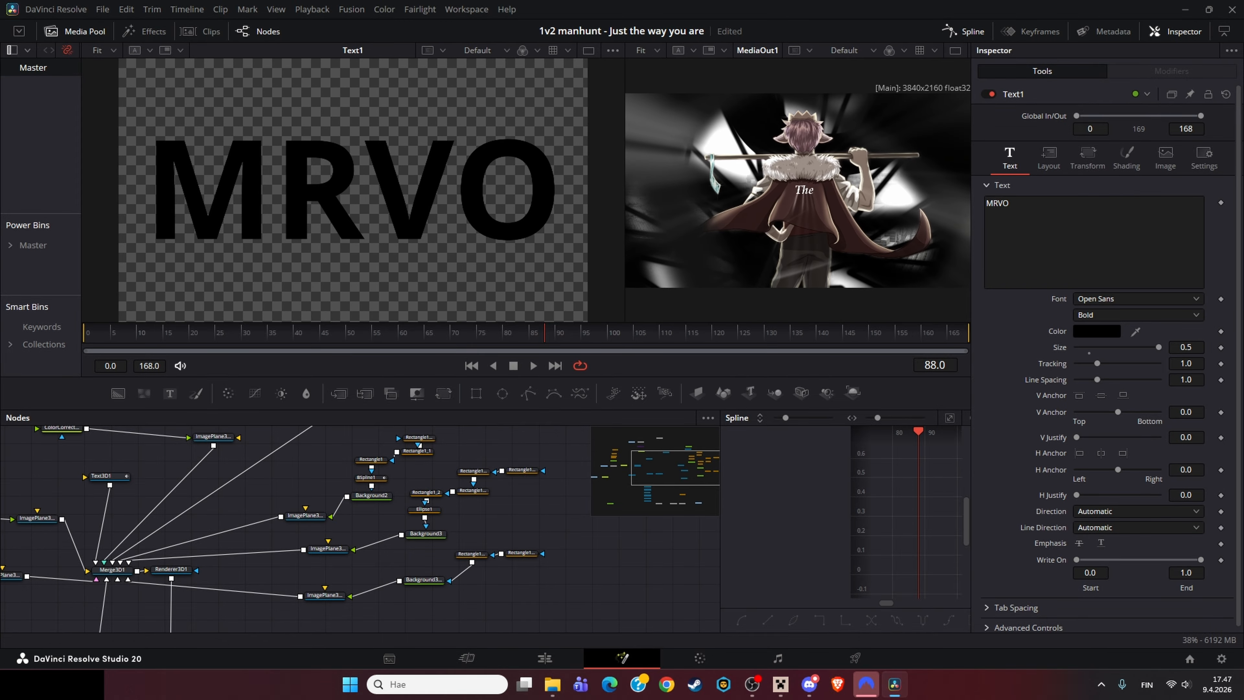
# Step: Pan the node graph and view the Rectangle1_2_2 and Background3_1 nodes in the viewer
pyautogui.moveTo(441, 519); pyautogui.dragTo(309, 498)
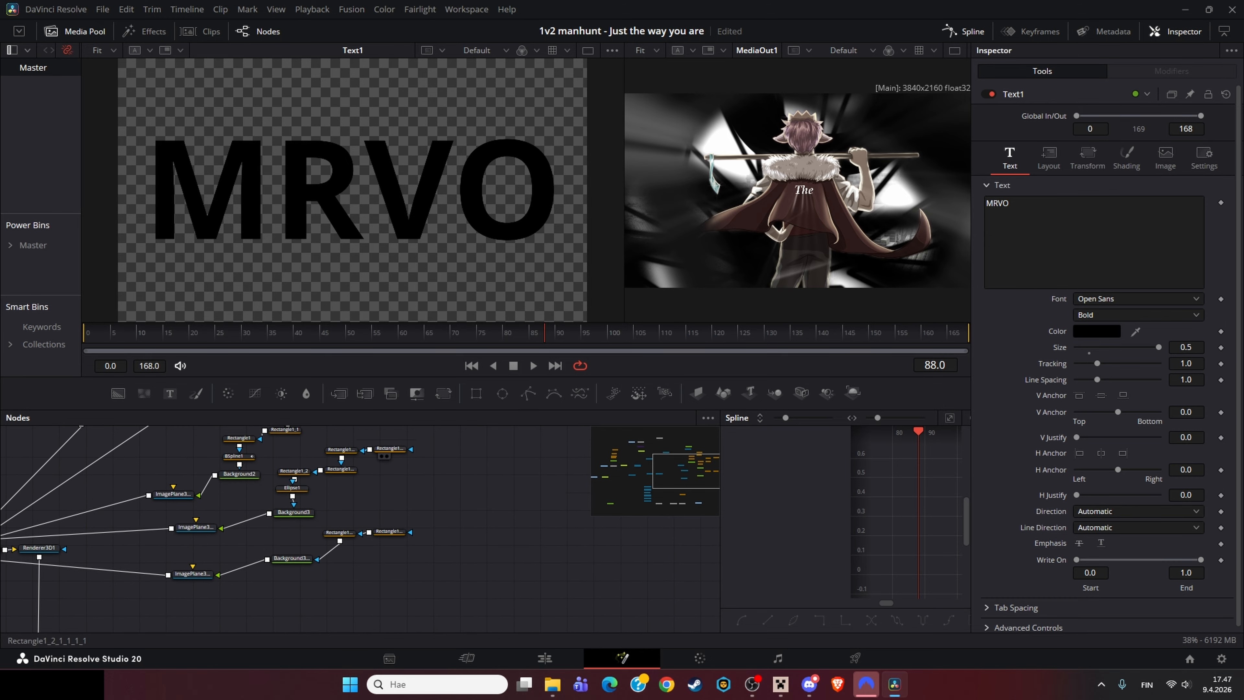
pyautogui.click(390, 532)
pyautogui.press('1')
pyautogui.click(339, 533)
pyautogui.press('1')
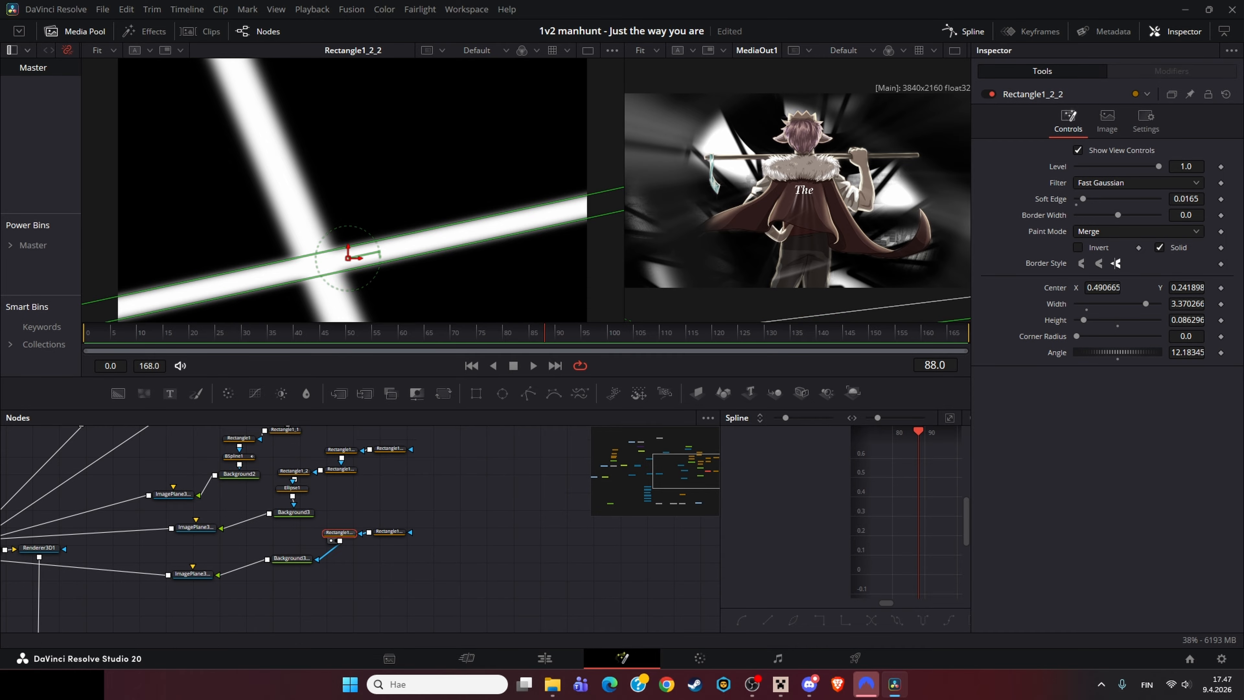
pyautogui.click(294, 559)
pyautogui.press('1')
pyautogui.moveTo(296, 560); pyautogui.dragTo(351, 557)
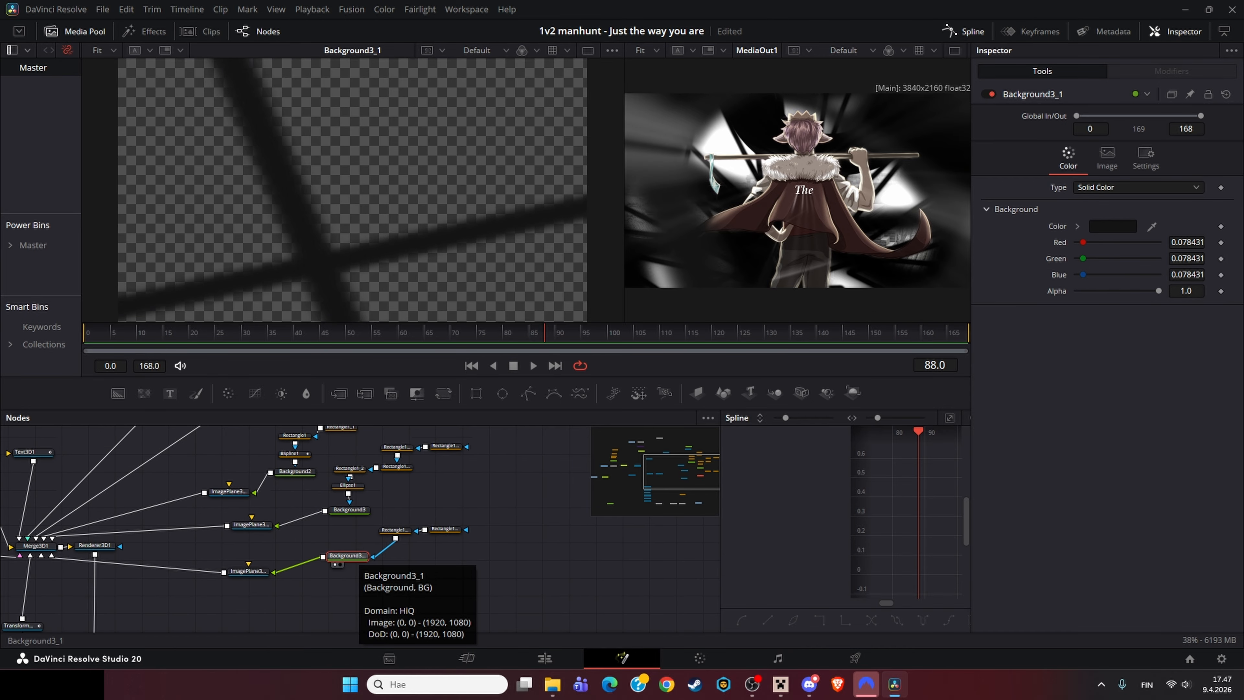
# Step: View ImagePlane3D5_1 and Merge3D1 in the viewer and orbit the 3D scene
pyautogui.click(248, 571)
pyautogui.press('1')
pyautogui.moveTo(248, 571); pyautogui.dragTo(404, 497)
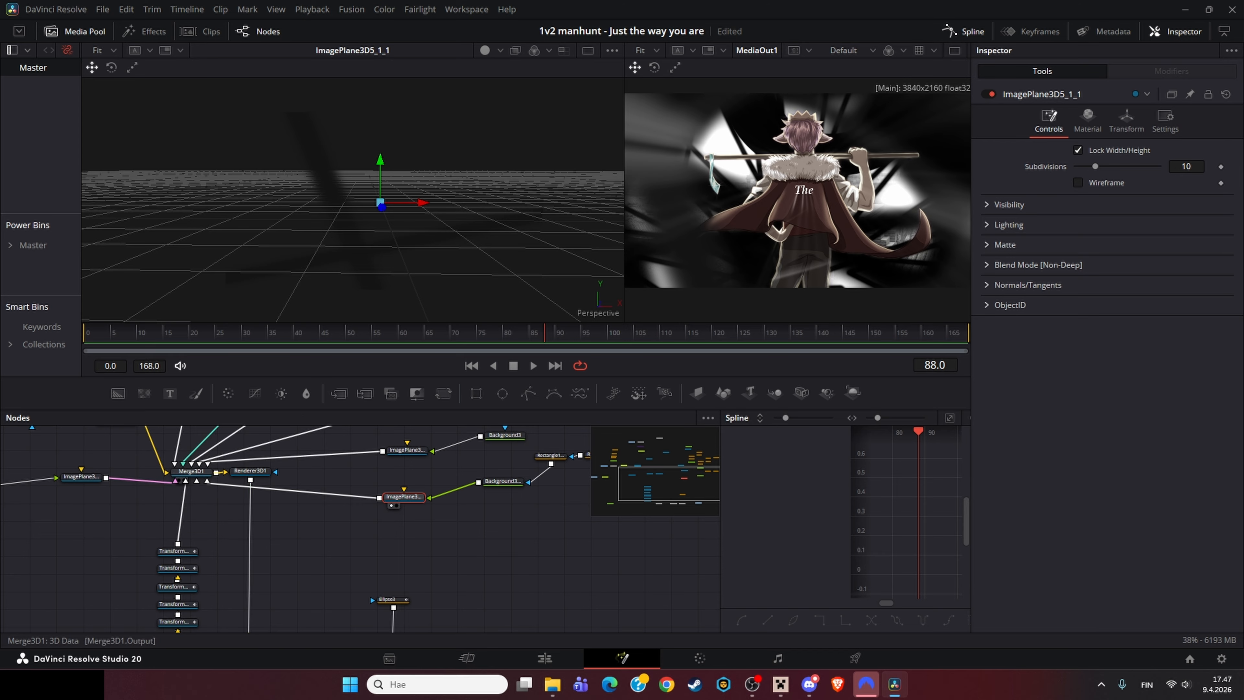
pyautogui.press('1')
pyautogui.click(191, 472)
pyautogui.press('1')
pyautogui.moveTo(421, 196); pyautogui.dragTo(397, 232)
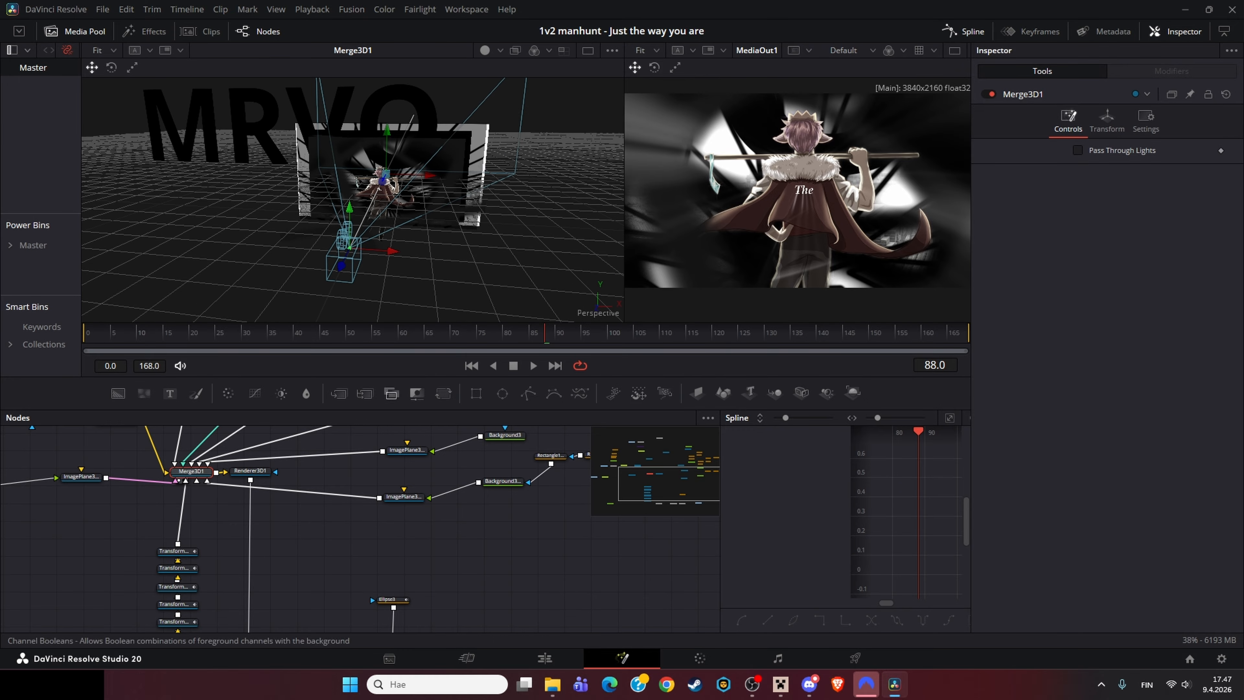
# Step: Inspect Camera3D1 and the stacked Transform3D nodes below Merge3D1 in the viewer and Inspector
pyautogui.click(343, 262)
pyautogui.moveTo(237, 610); pyautogui.dragTo(250, 570)
pyautogui.press('1')
pyautogui.click(255, 491)
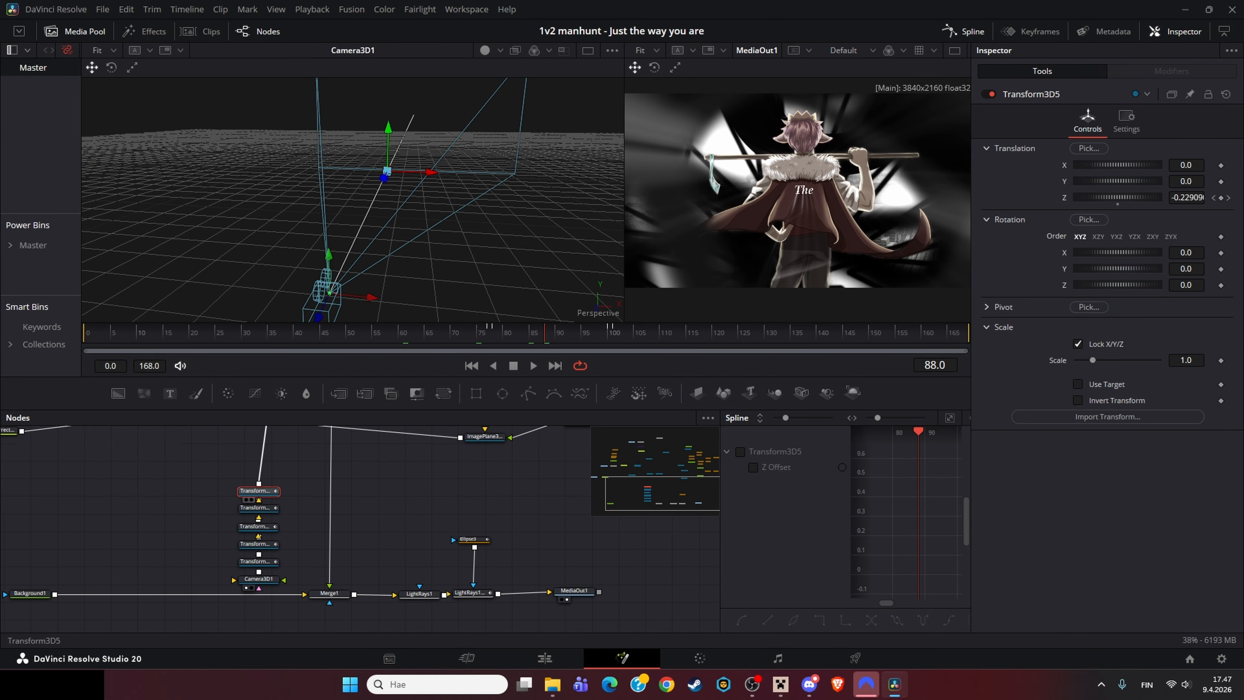
pyautogui.press('1')
pyautogui.click(294, 534)
pyautogui.click(256, 562)
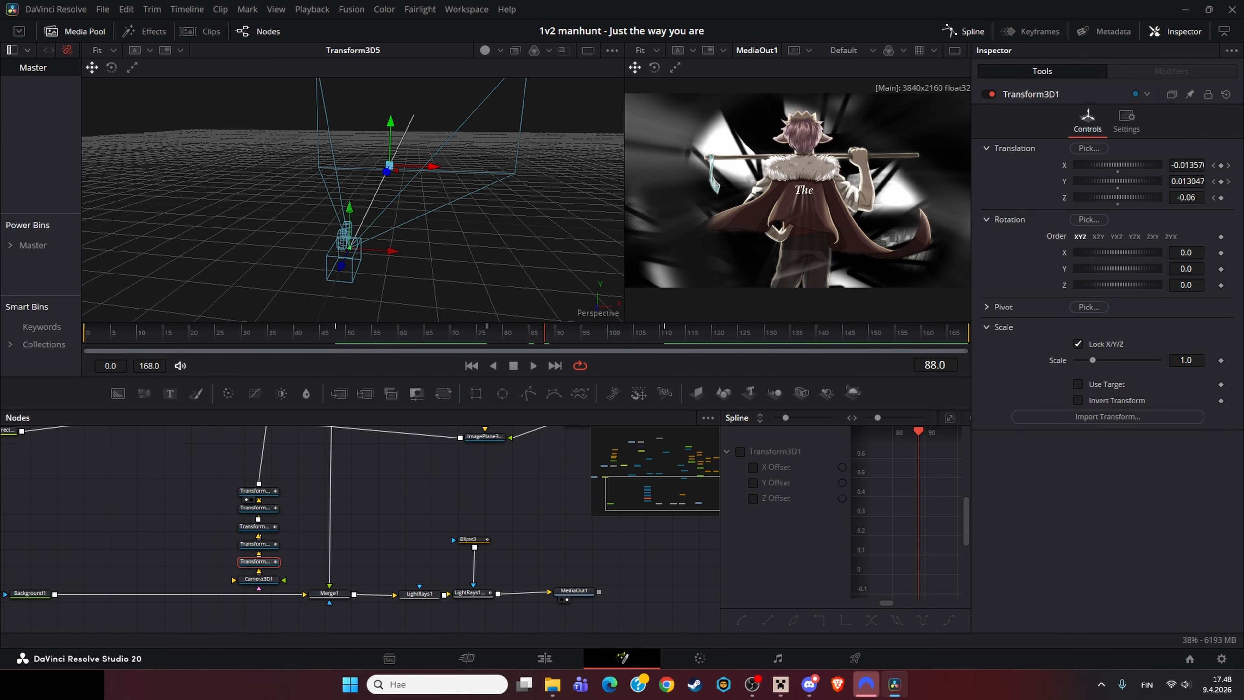
# Step: Scrub the timeline to examine the Transform3D1 and Transform3D5 animations
pyautogui.moveTo(545, 333); pyautogui.dragTo(387, 333)
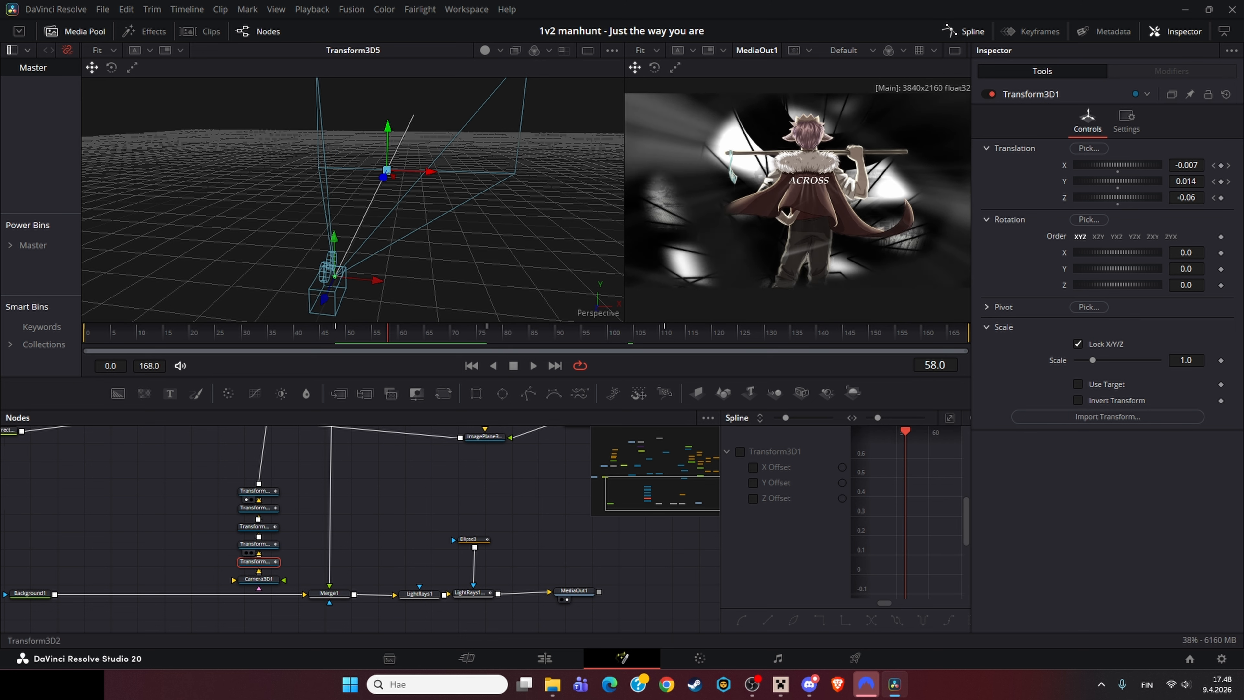
pyautogui.click(256, 544)
pyautogui.click(256, 491)
pyautogui.moveTo(472, 333); pyautogui.dragTo(492, 333)
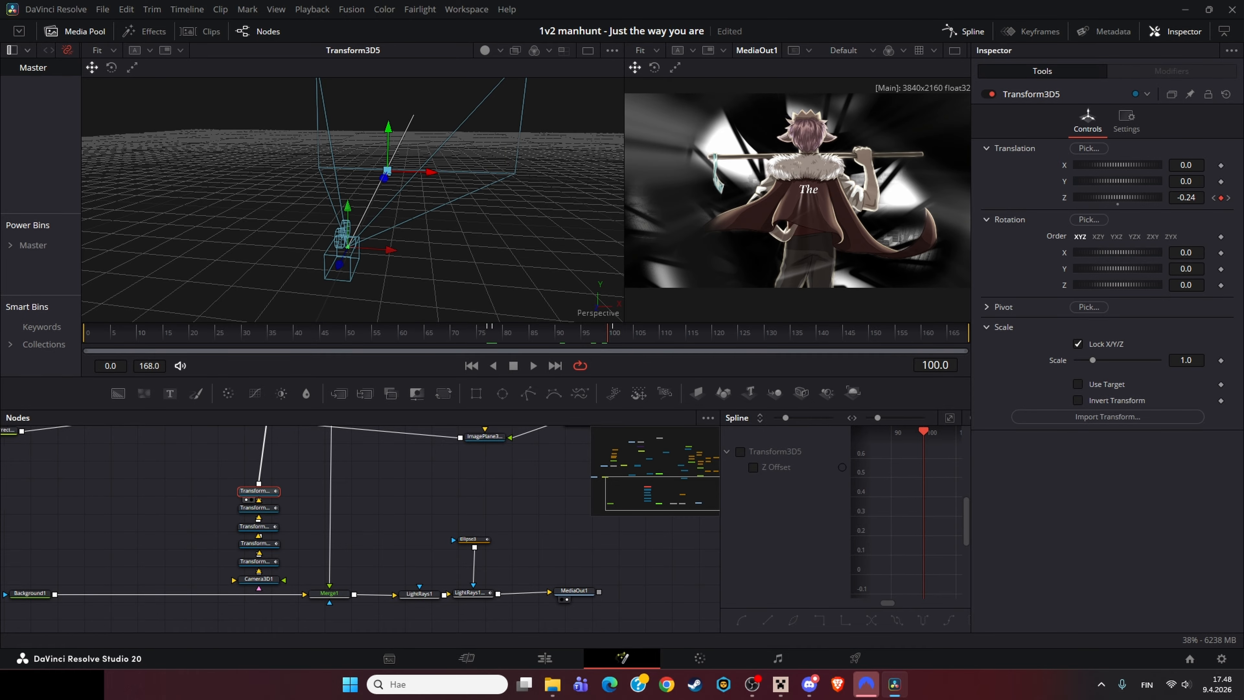
# Step: Switch to the Edit page, zoom the timeline and step frame by frame through the title section
pyautogui.click(545, 657)
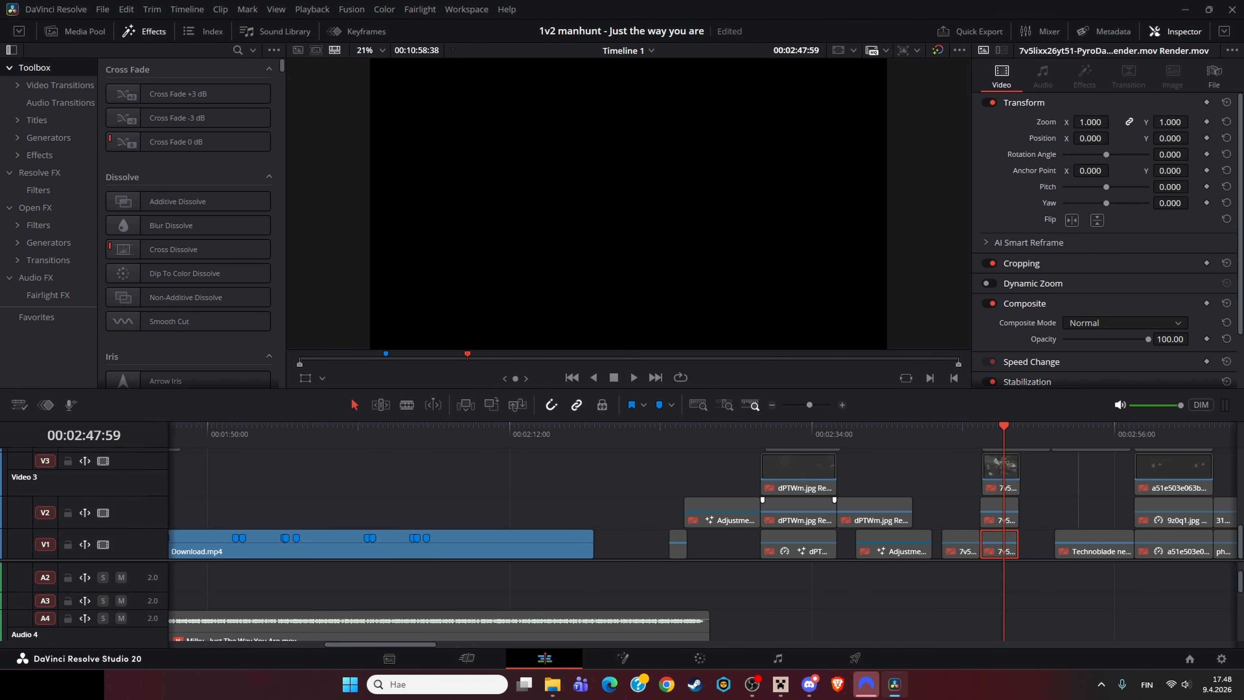
pyautogui.scroll(-6, 803, 514)
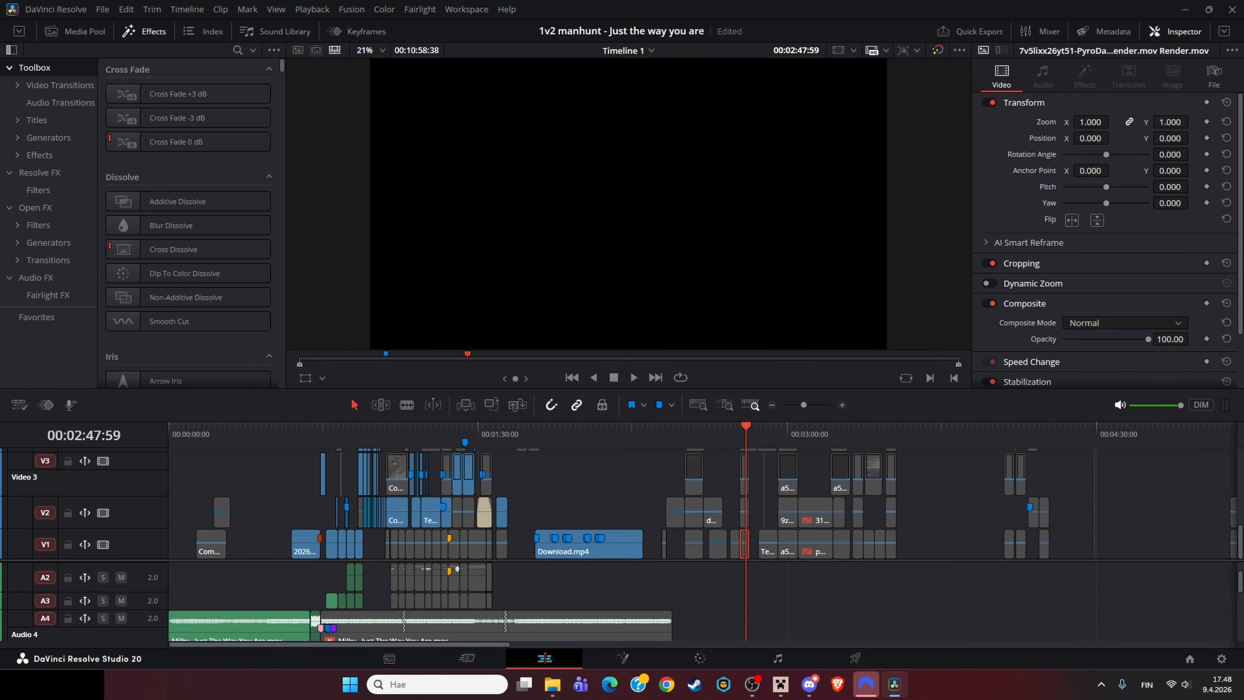
pyautogui.click(450, 433)
pyautogui.scroll(5, 451, 433)
pyautogui.click(419, 433)
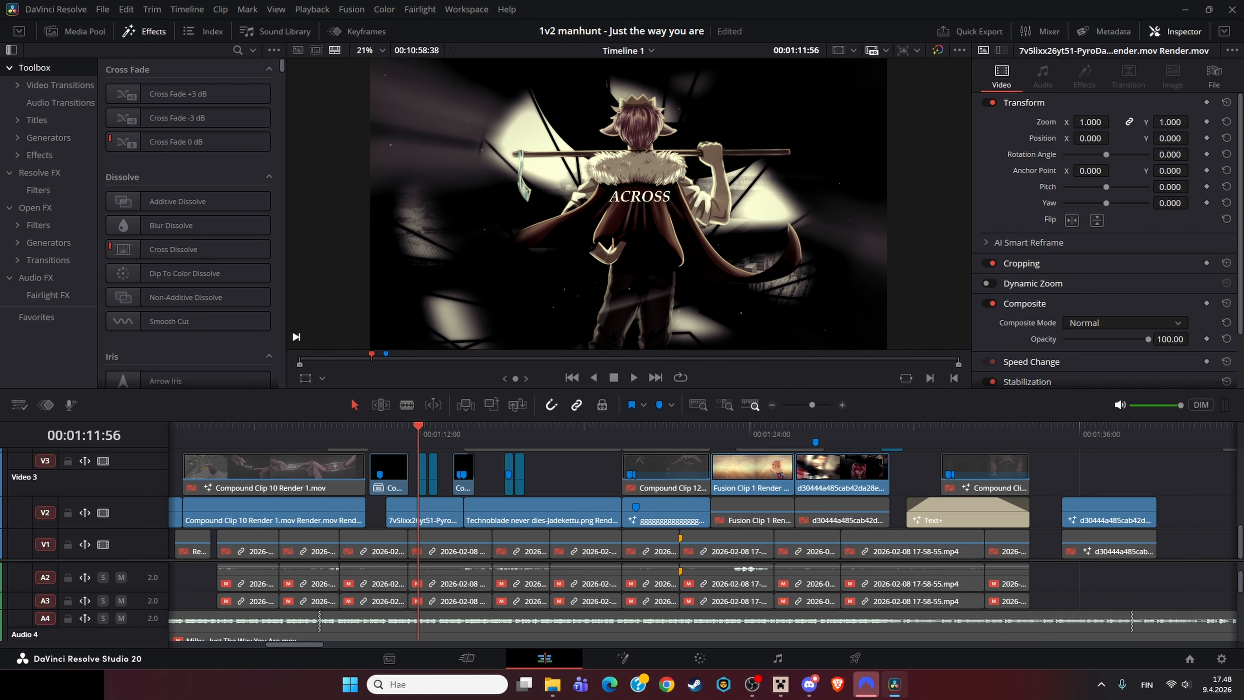
pyautogui.scroll(6, 420, 433)
pyautogui.press('Right')
pyautogui.press('Right')
pyautogui.press('Right')
pyautogui.press('Right')
pyautogui.press('Right')
pyautogui.press('Right')
pyautogui.press('Right')
pyautogui.press('Right')
pyautogui.press('Right')
pyautogui.press('Right')
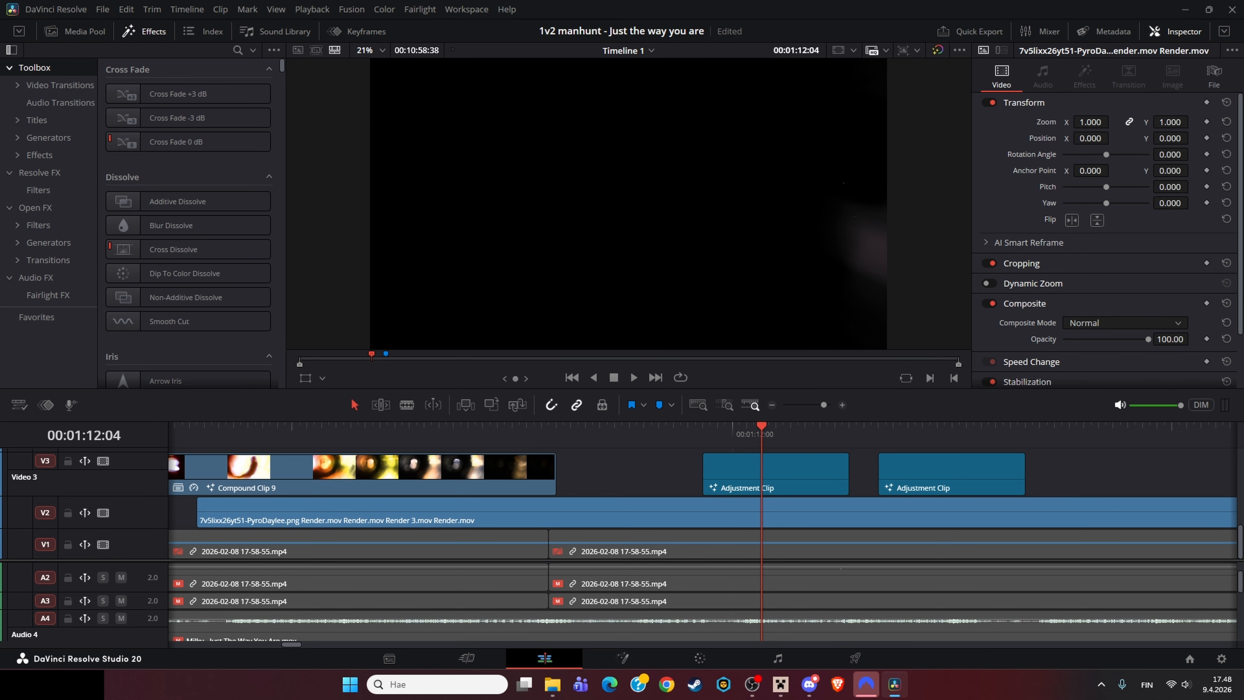
pyautogui.press('Right')
pyautogui.press('Right')
pyautogui.press('Right')
pyautogui.press('Right')
pyautogui.press('Right')
pyautogui.press('Right')
pyautogui.press('Right')
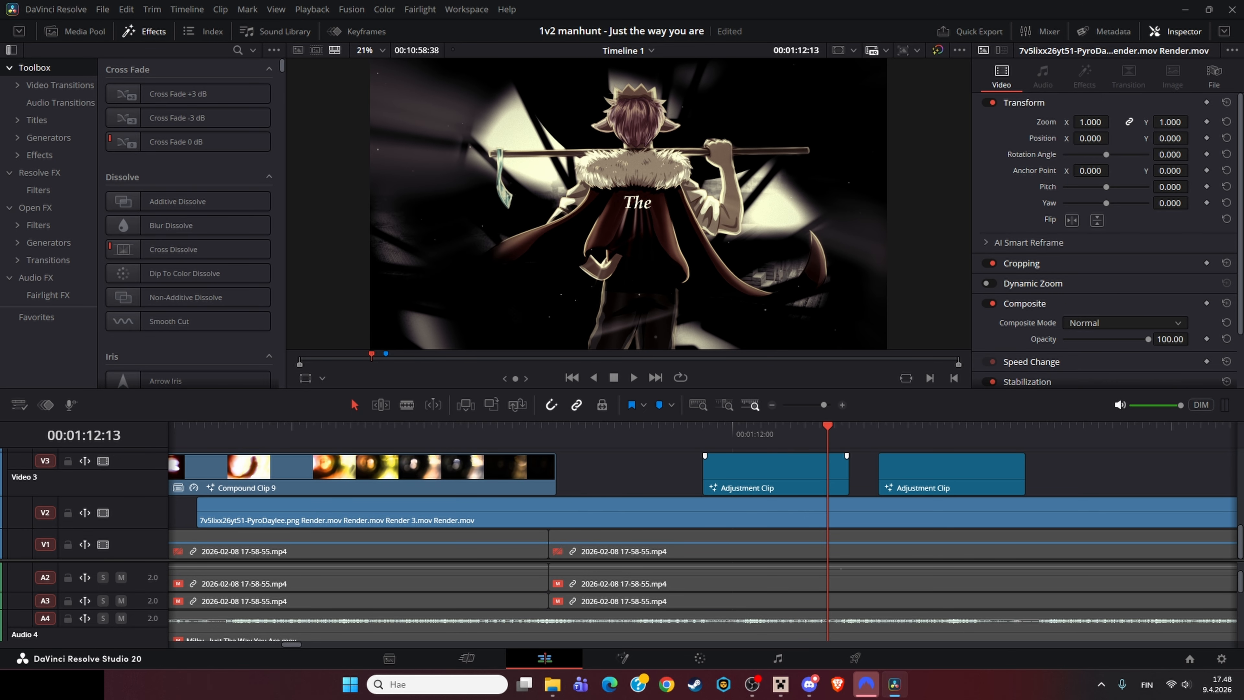
# Step: Open the adjustment clip in Fusion and view its Rectangle1, Background1 and Transform1 nodes
pyautogui.rightClick(803, 477)
pyautogui.press('Escape')
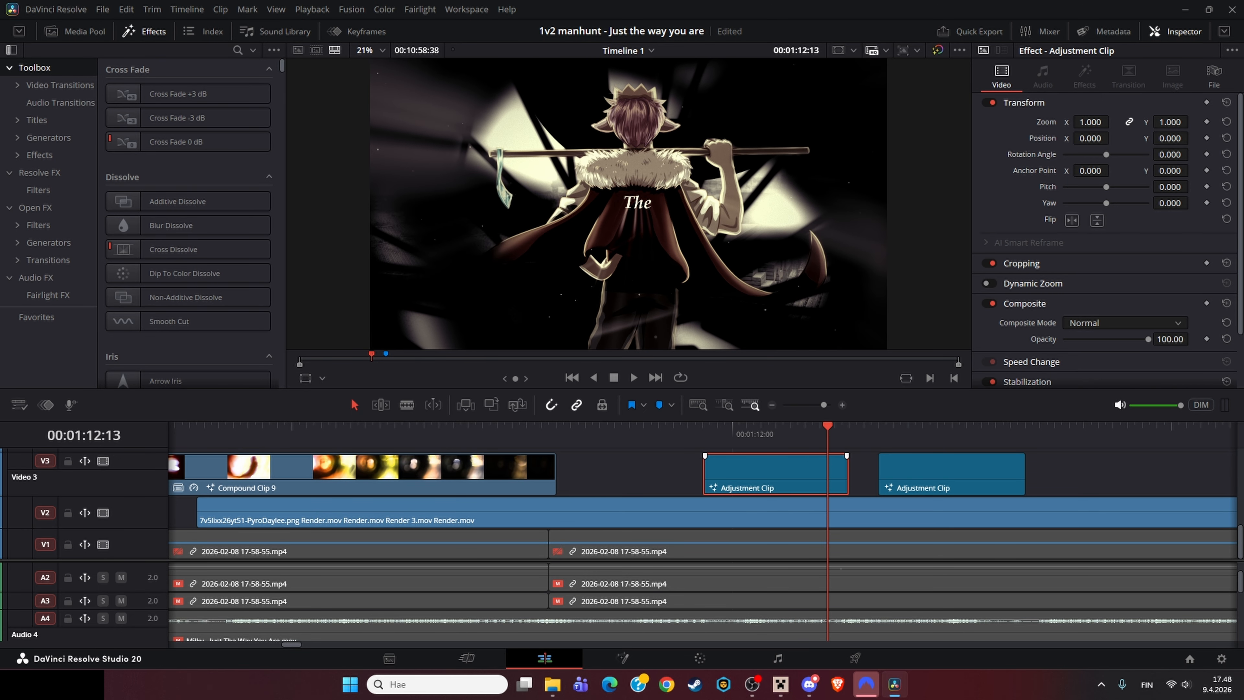
pyautogui.hotkey('shift', '5')
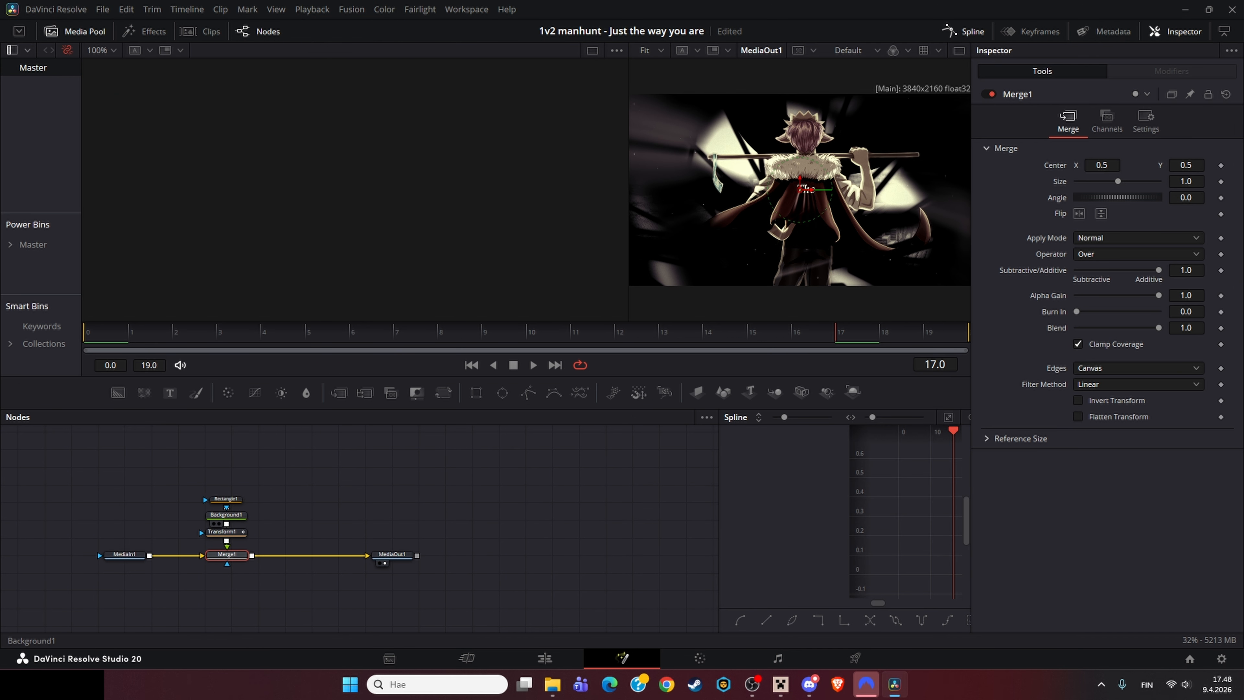
pyautogui.click(226, 499)
pyautogui.press('1')
pyautogui.click(226, 515)
pyautogui.press('1')
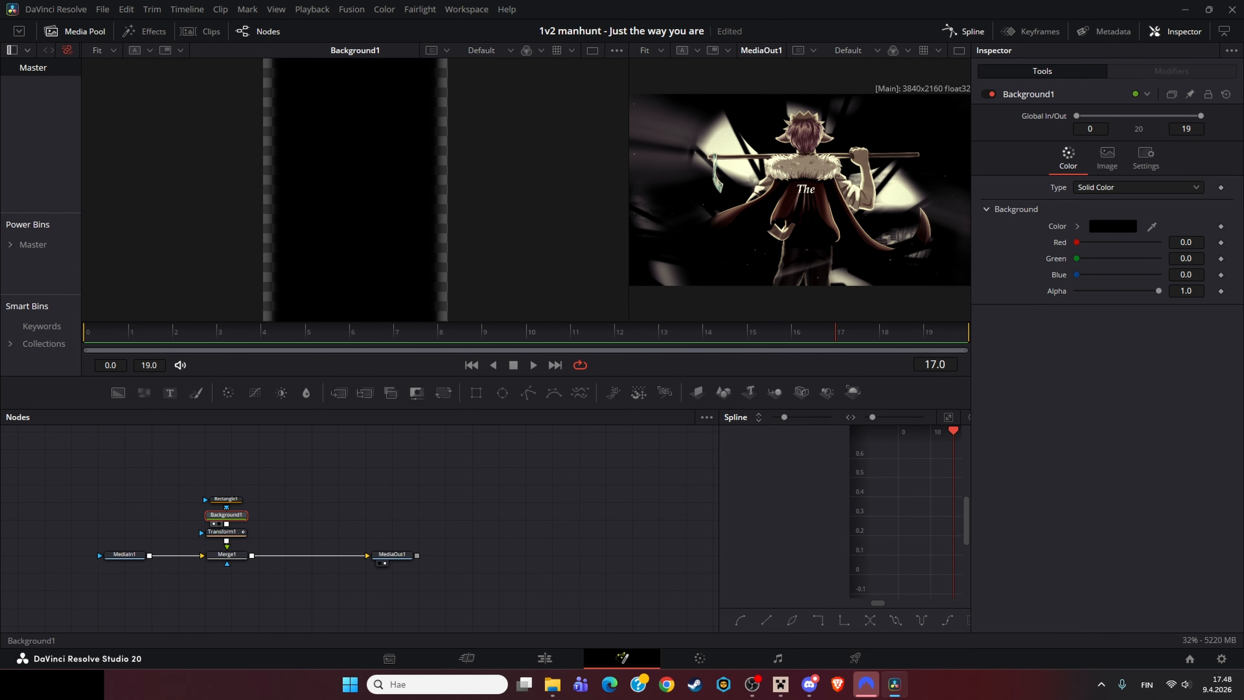
pyautogui.click(222, 532)
pyautogui.press('1')
pyautogui.click(226, 499)
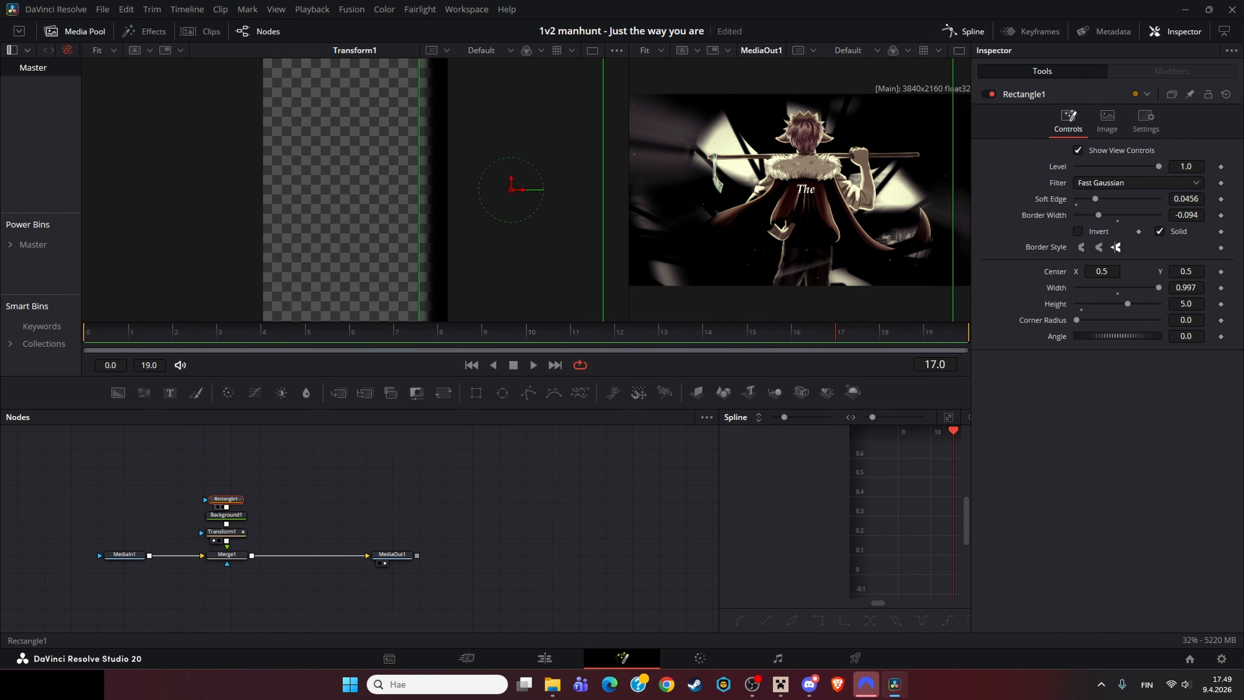
# Step: Return to the Edit page and play back the title section from an earlier point
pyautogui.click(314, 494)
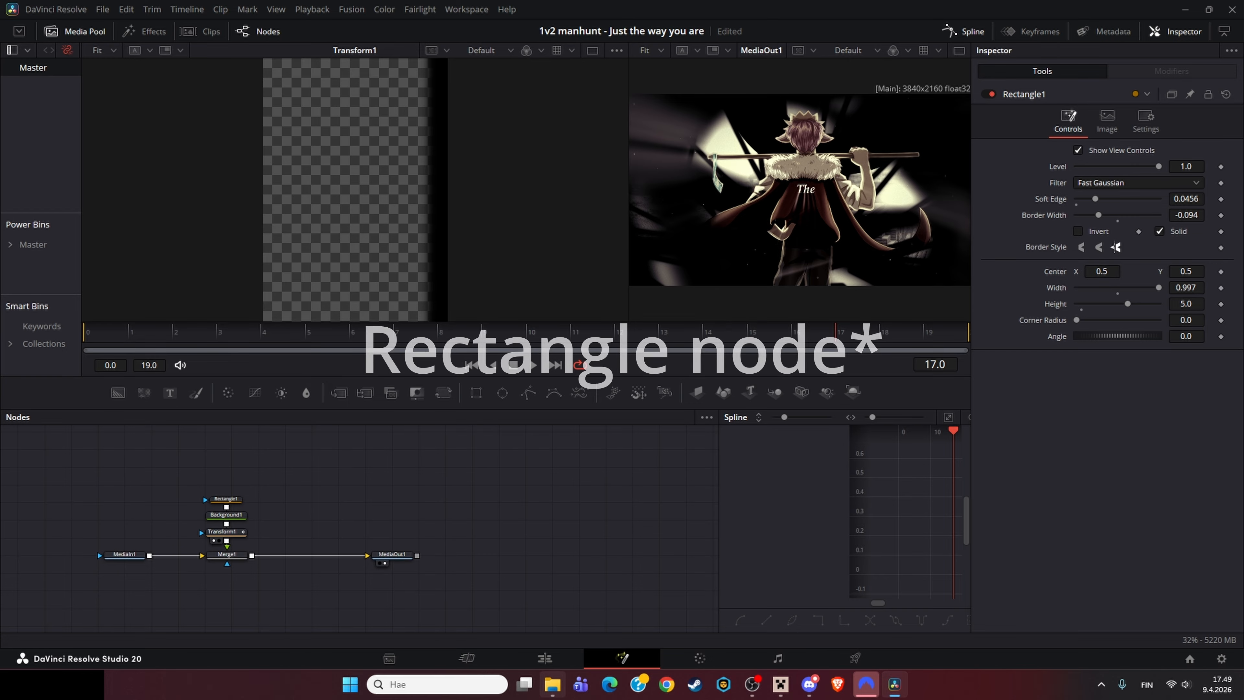
pyautogui.click(544, 658)
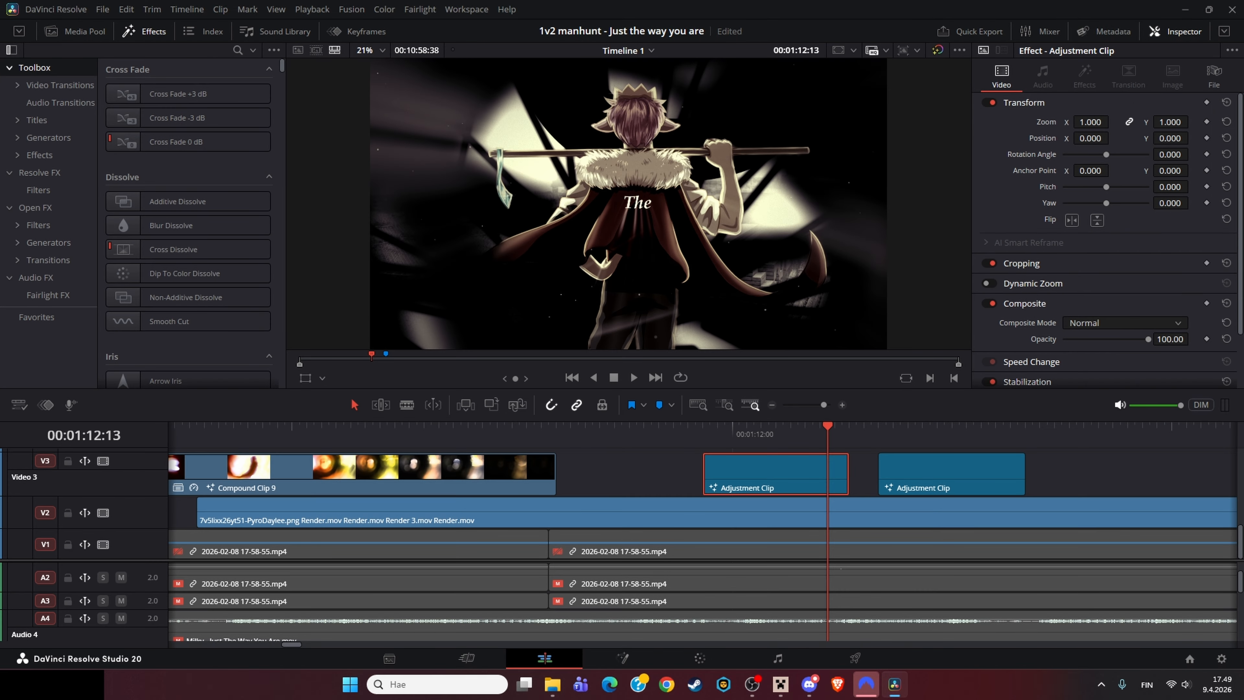
pyautogui.scroll(-5, 702, 514)
pyautogui.moveTo(703, 514); pyautogui.dragTo(863, 515)
pyautogui.click(551, 433)
pyautogui.click(208, 433)
pyautogui.press('space')
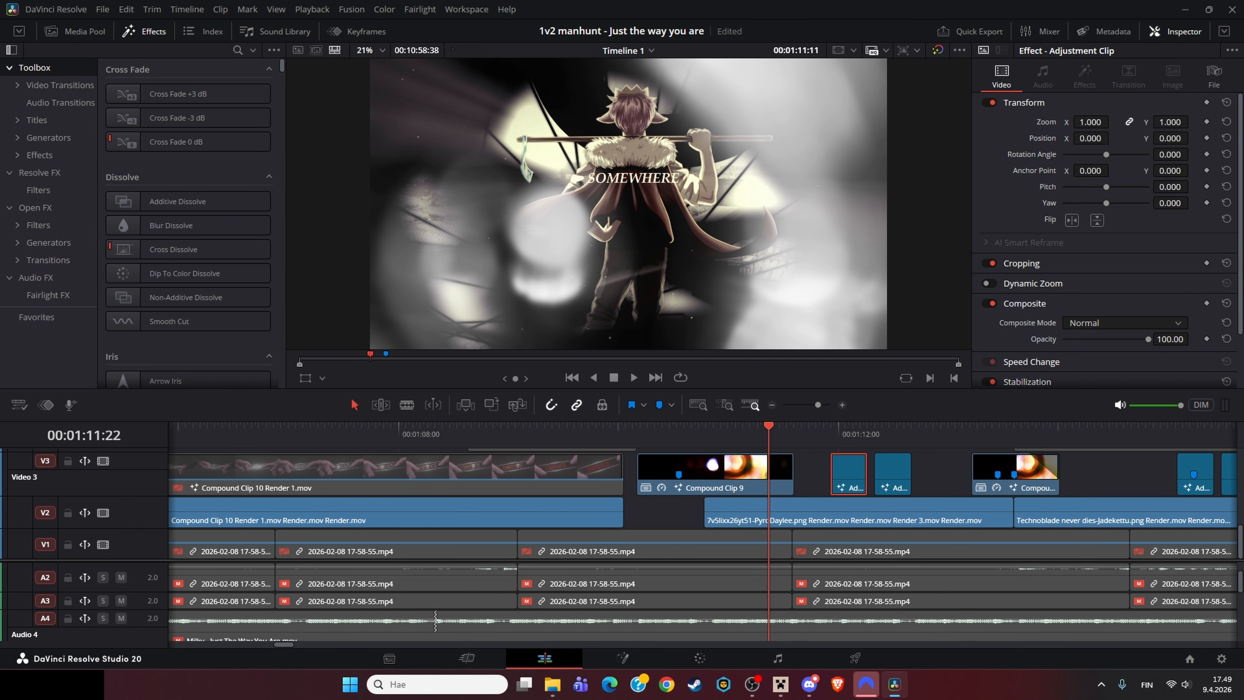
# Step: Stop playback, scroll through the timeline and move the playhead to a later title clip
pyautogui.press('space')
pyautogui.hscroll(10, 702, 536)
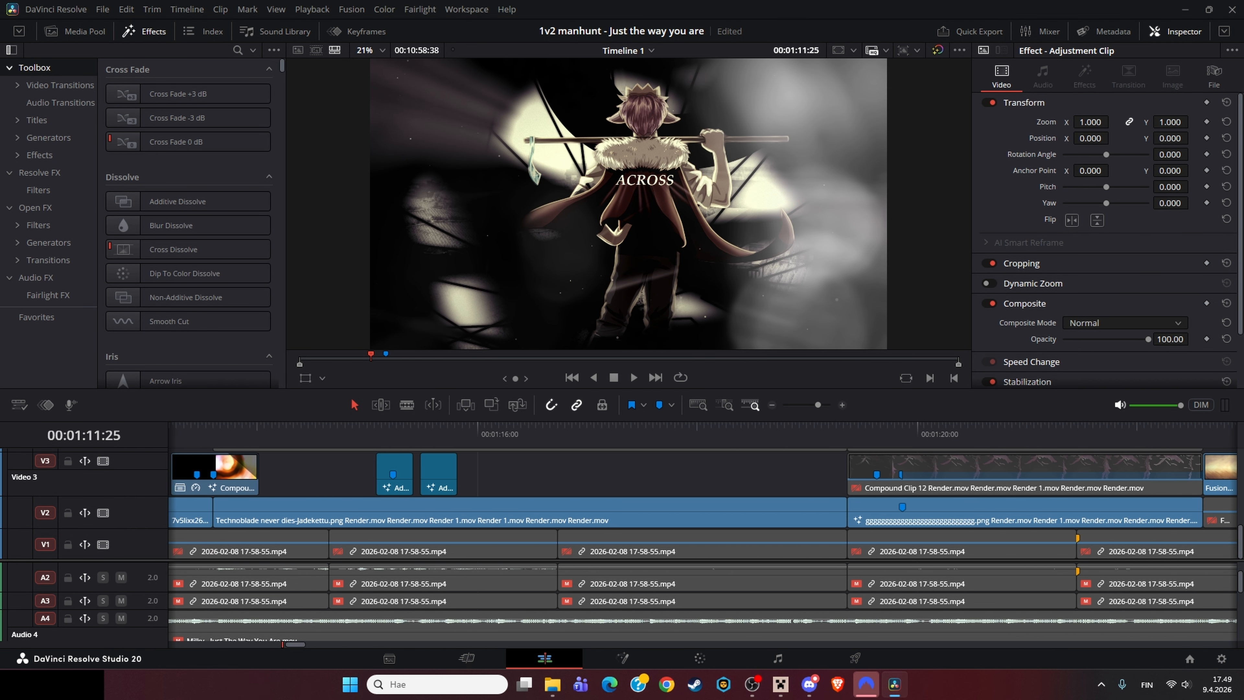
pyautogui.click(772, 405)
pyautogui.hscroll(12, 703, 537)
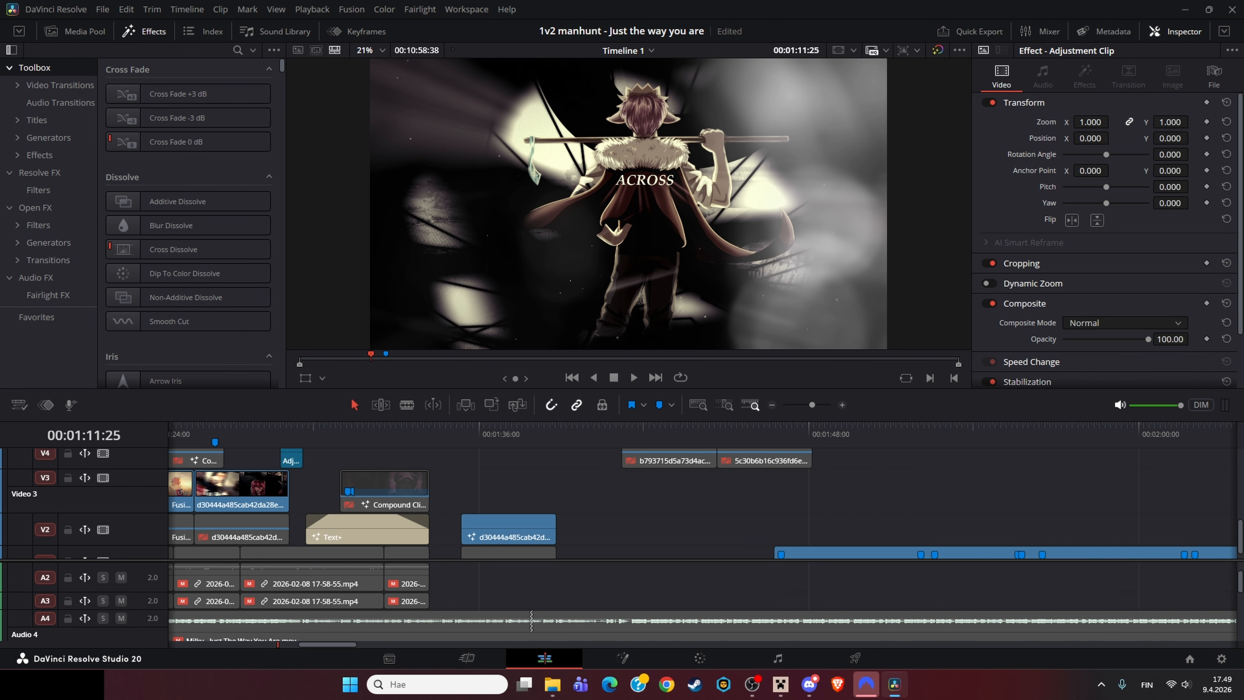
pyautogui.scroll(-8, 694, 490)
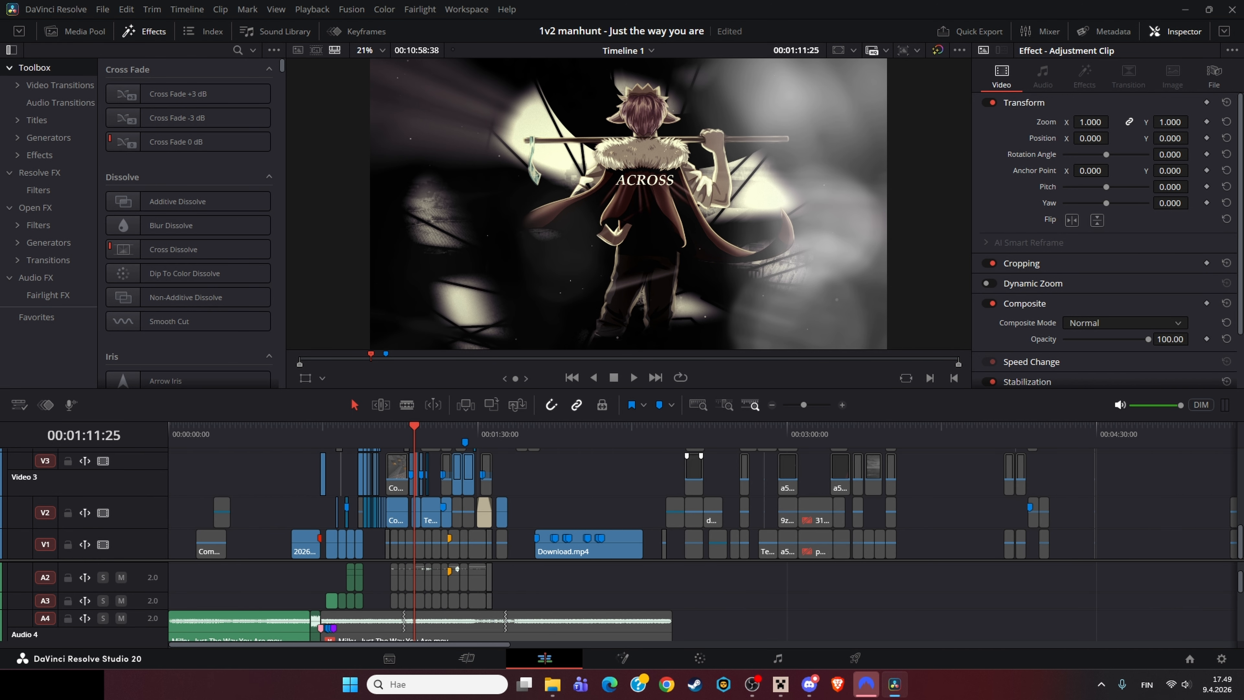
pyautogui.click(698, 456)
pyautogui.click(709, 431)
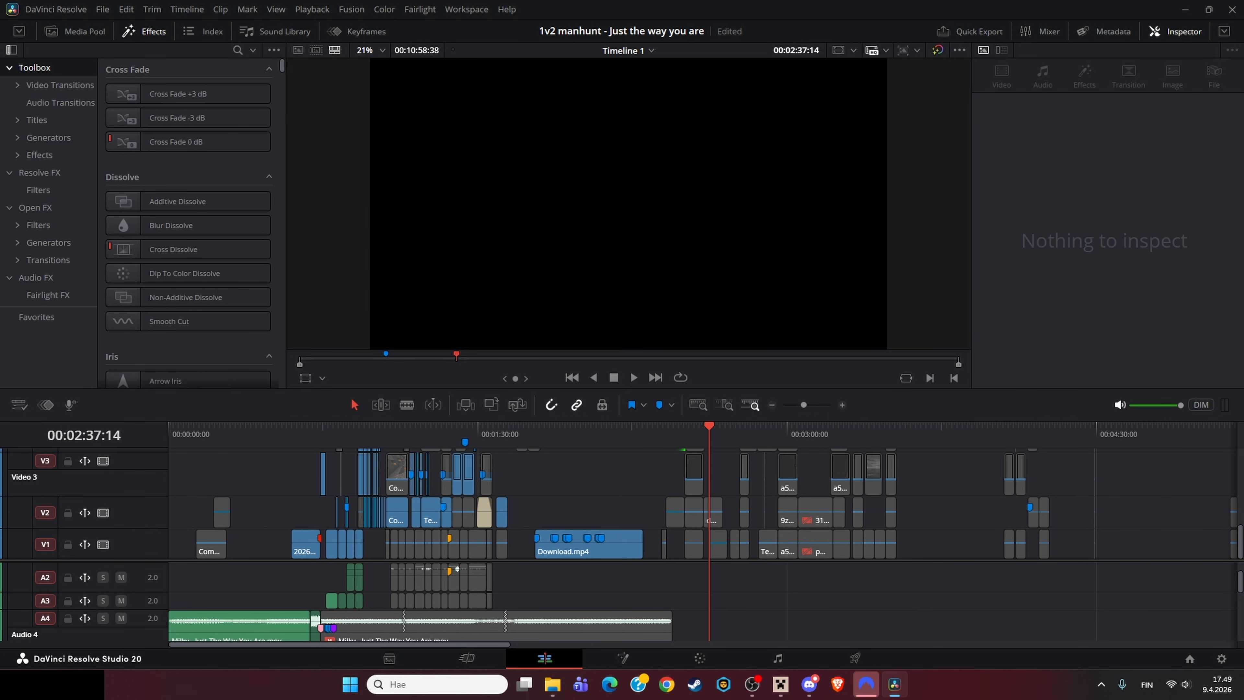
pyautogui.scroll(6, 779, 509)
pyautogui.scroll(2, 633, 512)
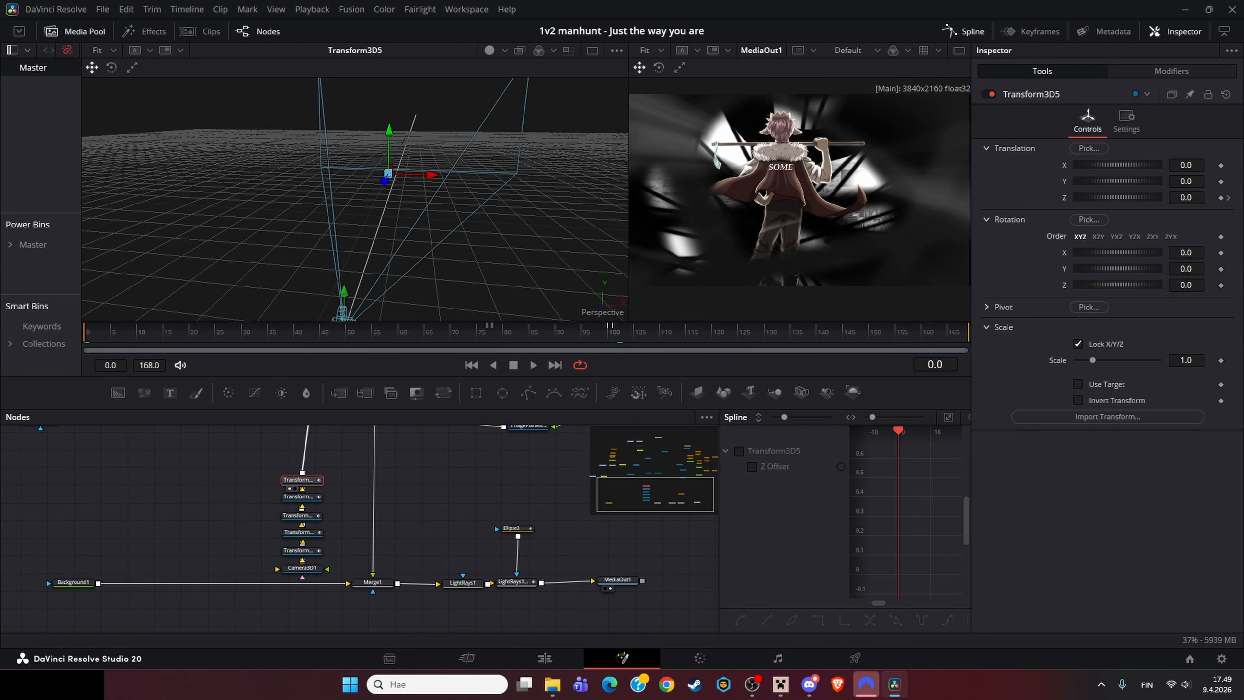
# Step: Inspect the LightRays1_1 and LightRays1 nodes, viewing each in the viewer
pyautogui.click(514, 582)
pyautogui.moveTo(527, 584); pyautogui.dragTo(516, 581)
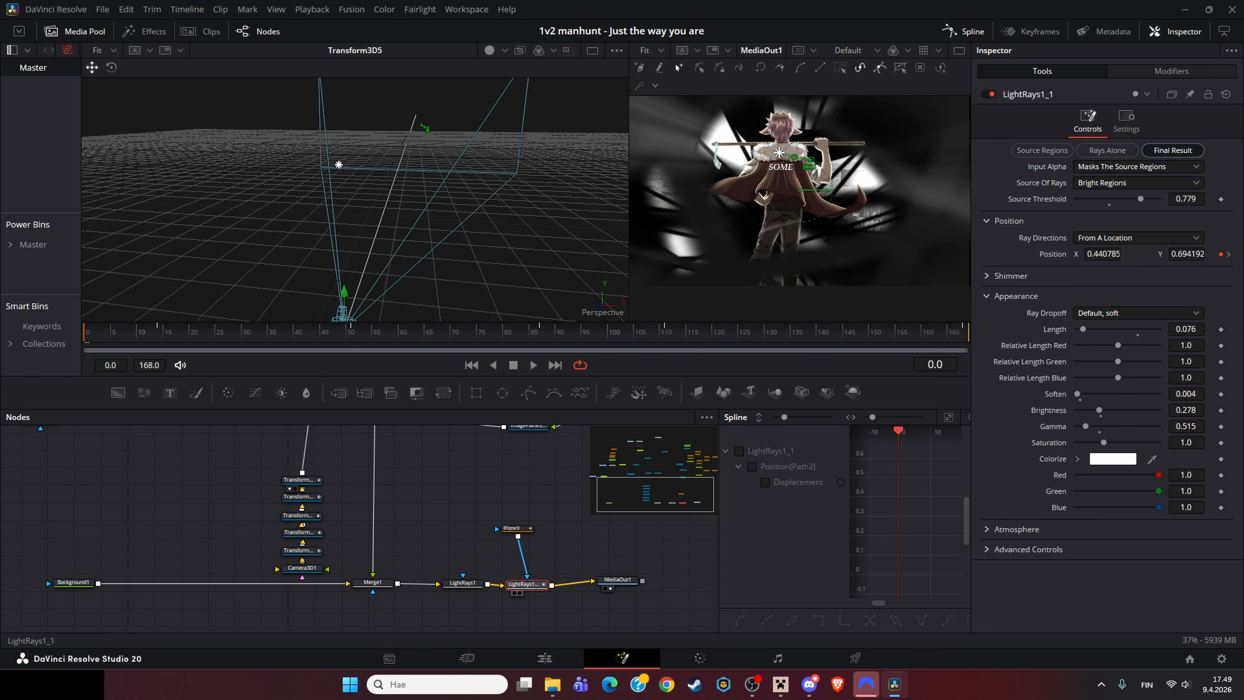
pyautogui.click(461, 572)
pyautogui.moveTo(370, 572); pyautogui.dragTo(361, 163)
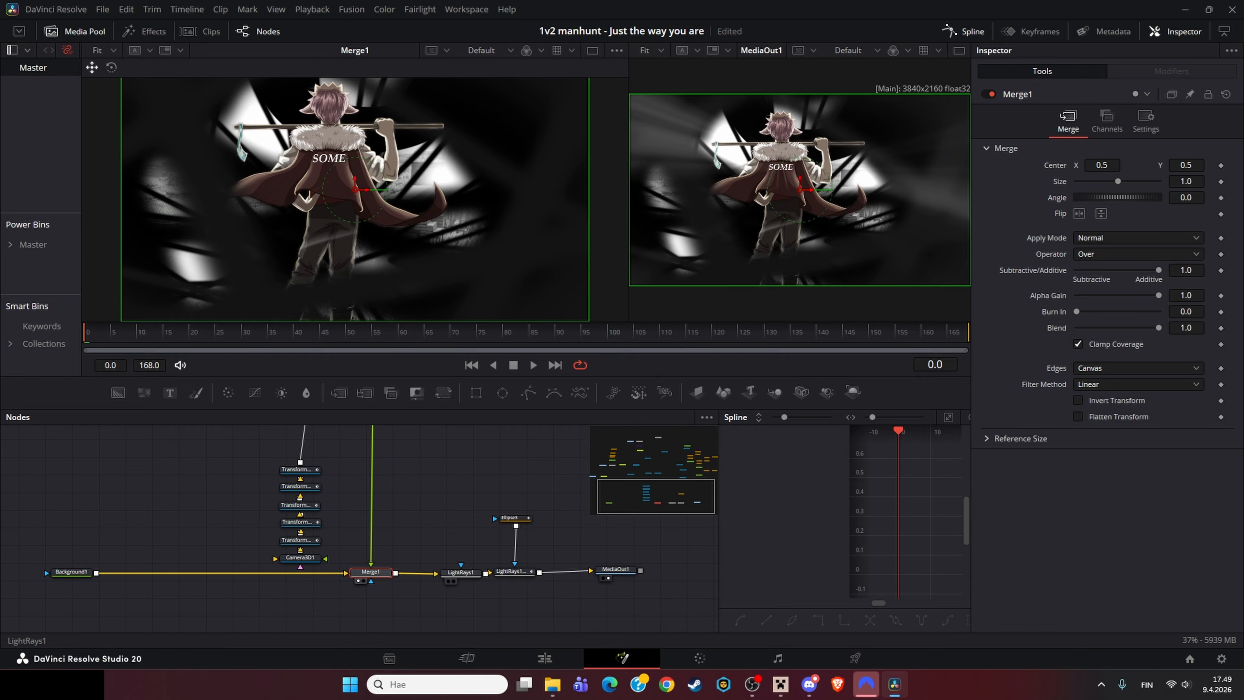
pyautogui.click(461, 572)
pyautogui.press('1')
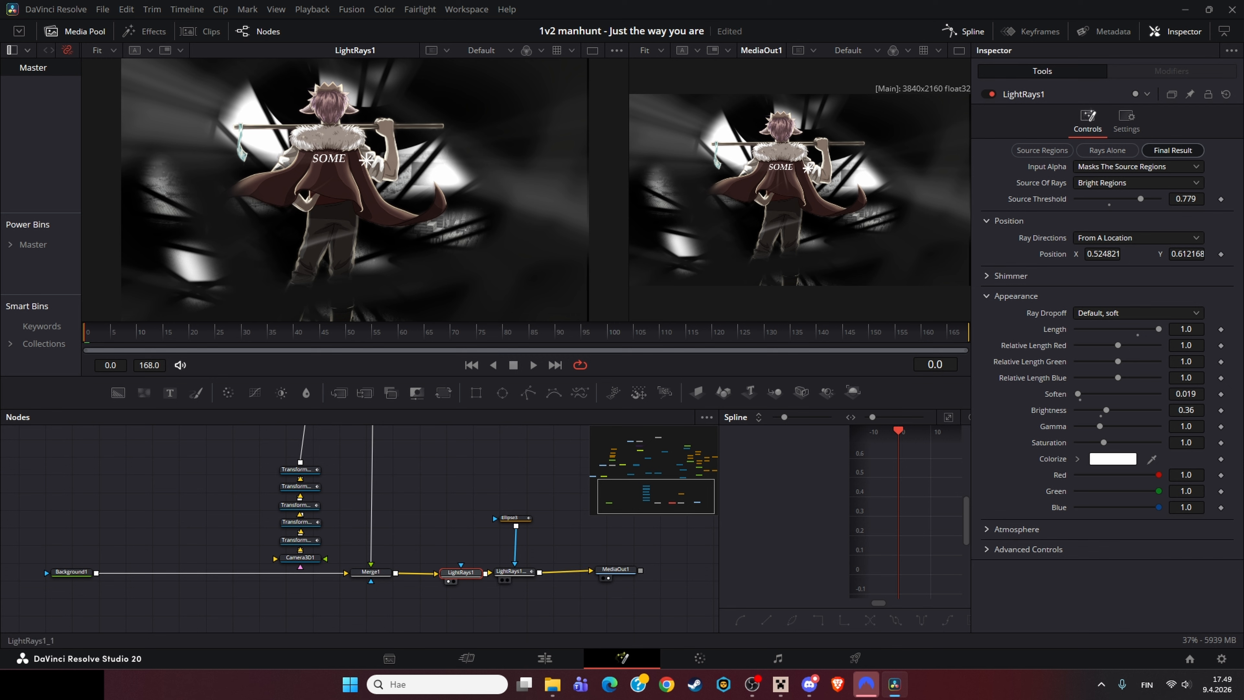
pyautogui.click(513, 571)
pyautogui.press('1')
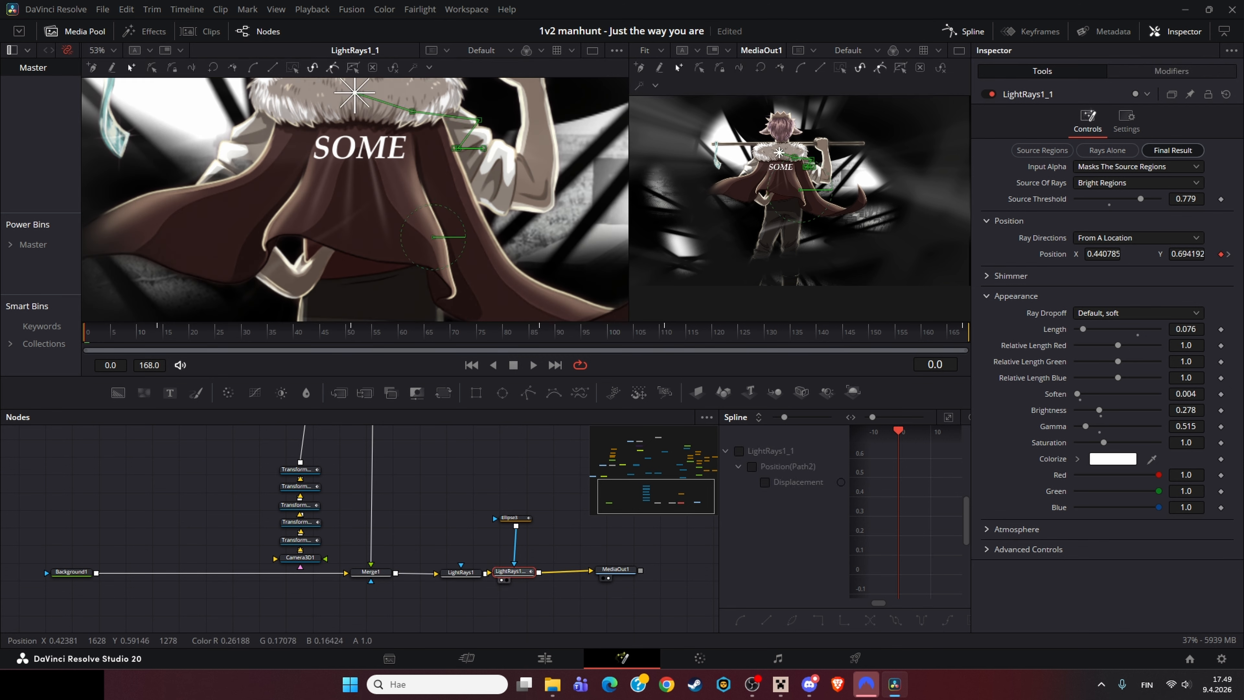
# Step: Scrub the timeline and inspect the Ellipse3 mask feeding the light rays
pyautogui.moveTo(331, 333); pyautogui.dragTo(429, 333)
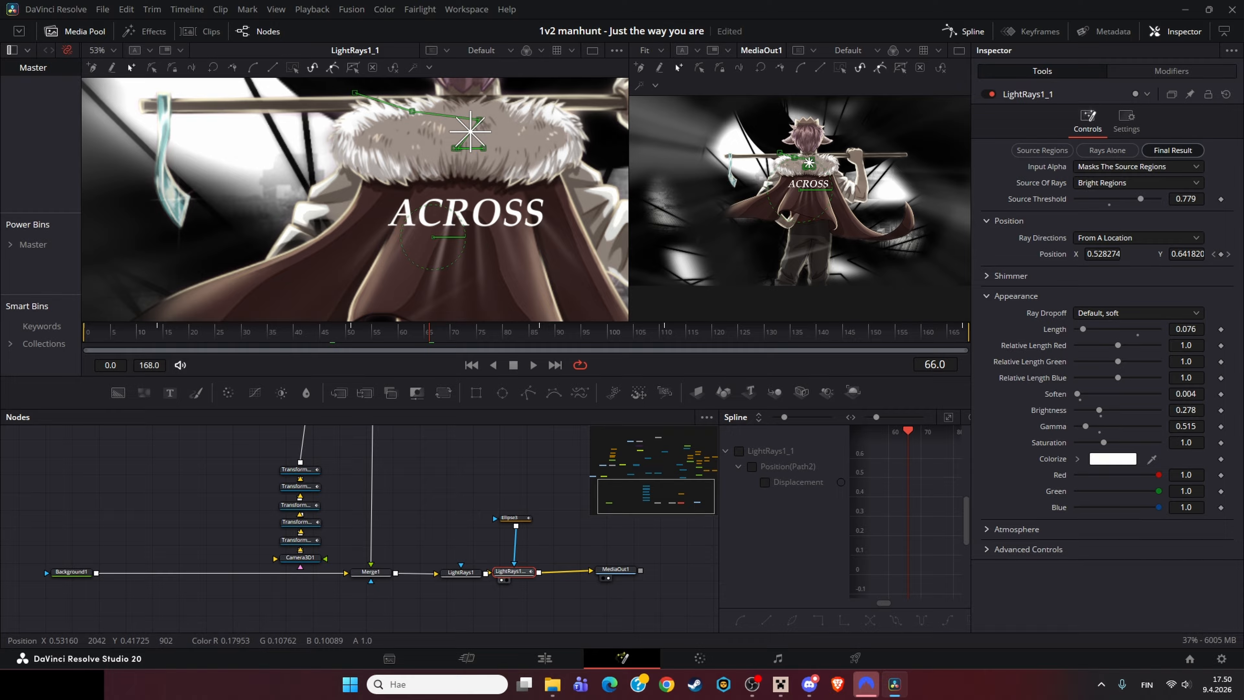
pyautogui.click(511, 518)
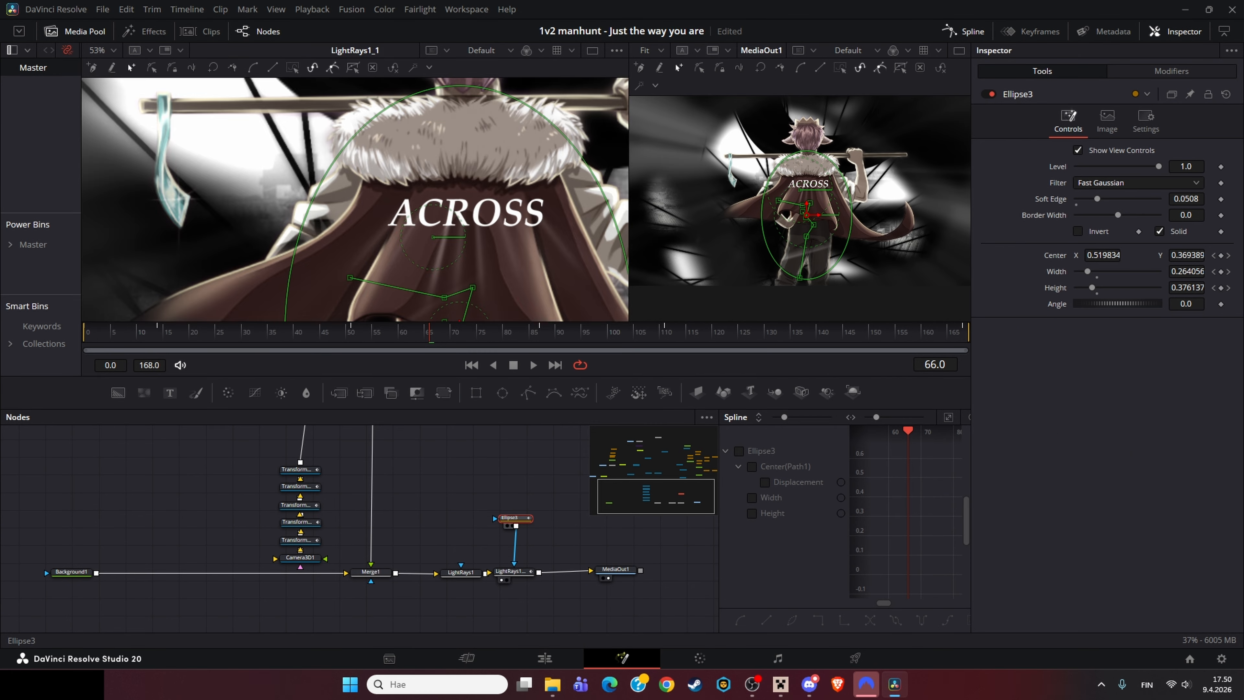
# Step: View the Ellipse3 mask and the LightRays1_1 result in the viewer and play back the composition
pyautogui.press('1')
pyautogui.scroll(-5, 466, 192)
pyautogui.moveTo(466, 192); pyautogui.dragTo(439, 162)
pyautogui.click(470, 497)
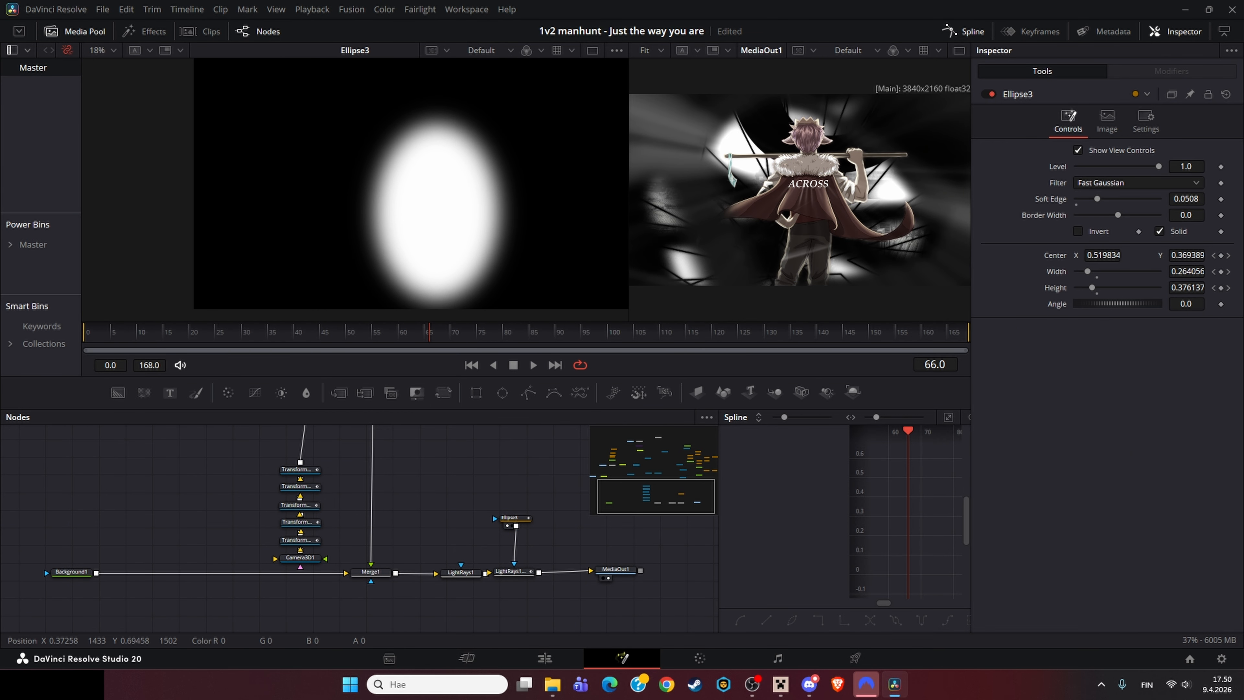
pyautogui.click(511, 572)
pyautogui.press('1')
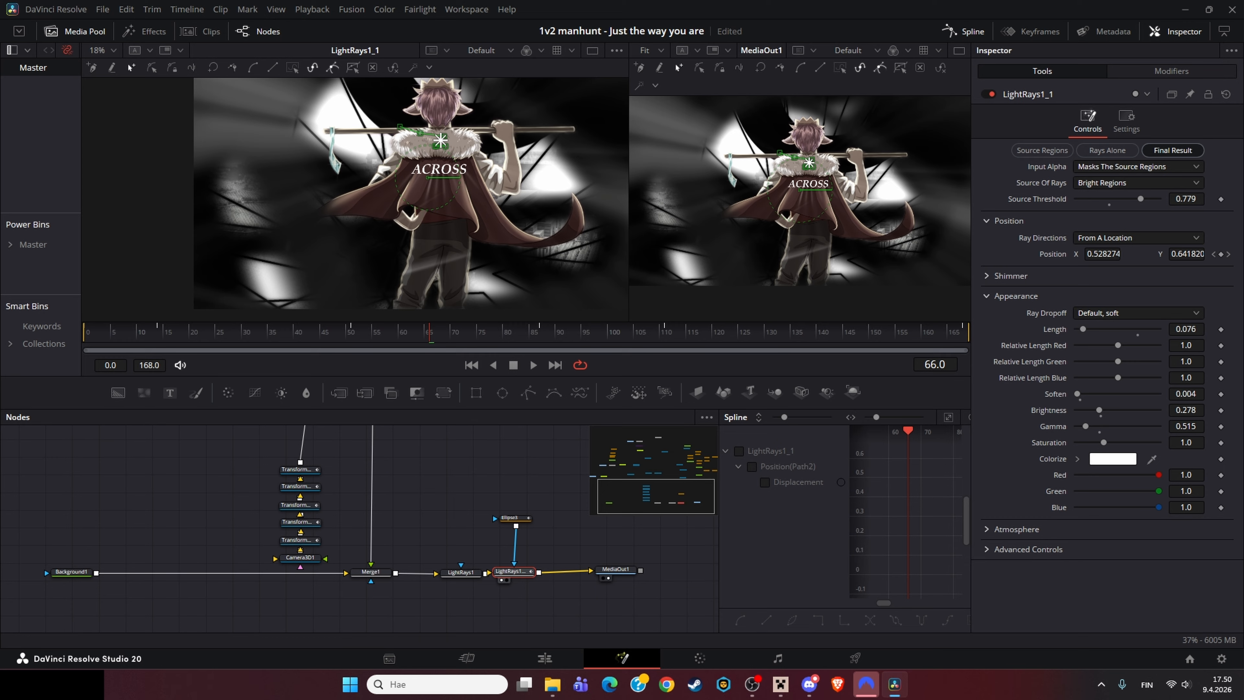
pyautogui.press('space')
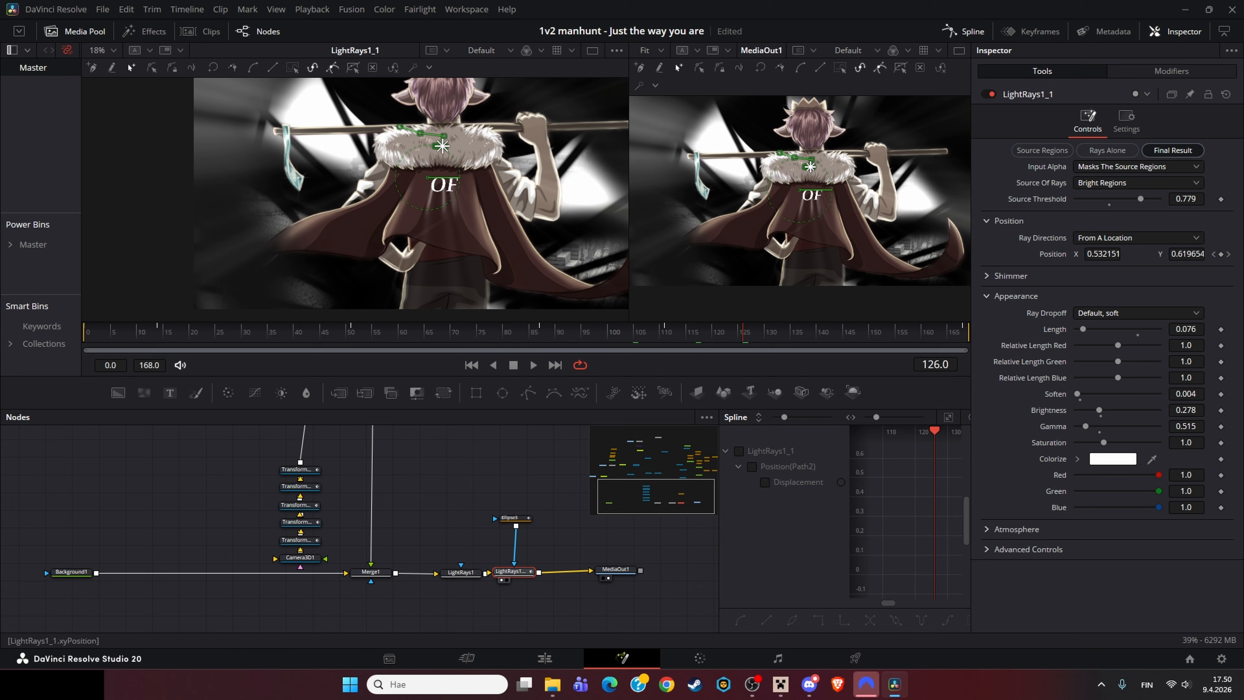
# Step: Return to the Edit page and open the next effects clip's composition on the Fusion page
pyautogui.moveTo(603, 531); pyautogui.dragTo(471, 537)
pyautogui.click(485, 575)
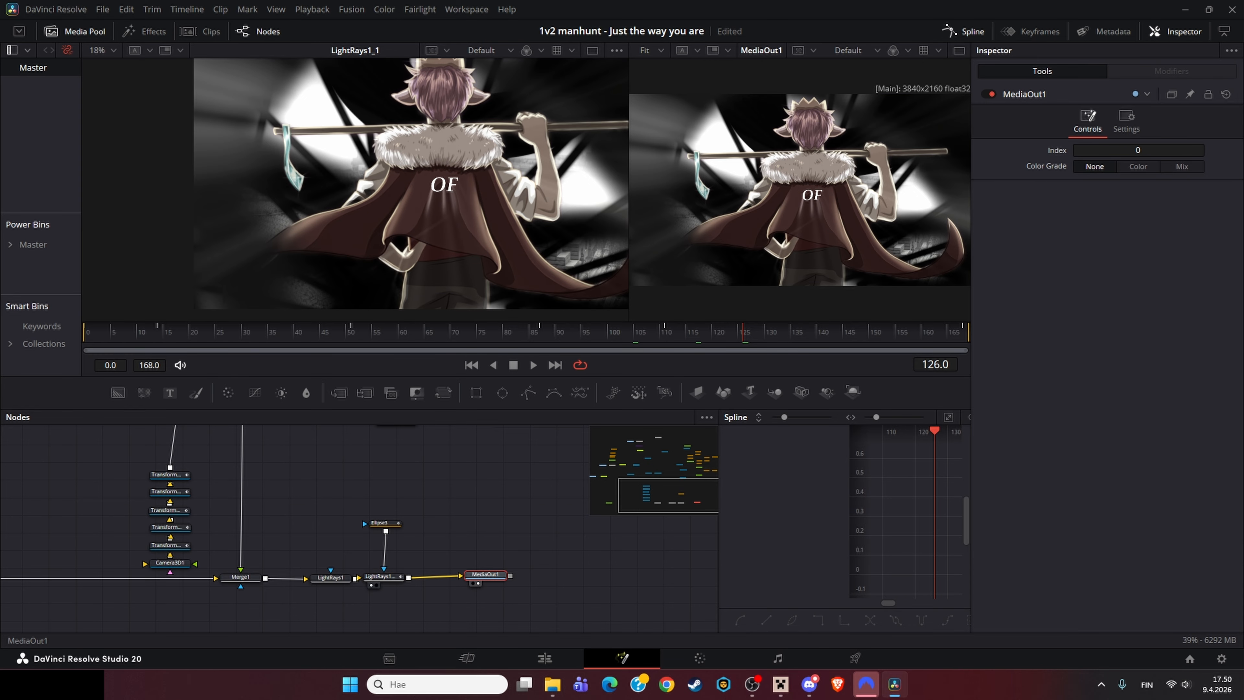
pyautogui.click(544, 658)
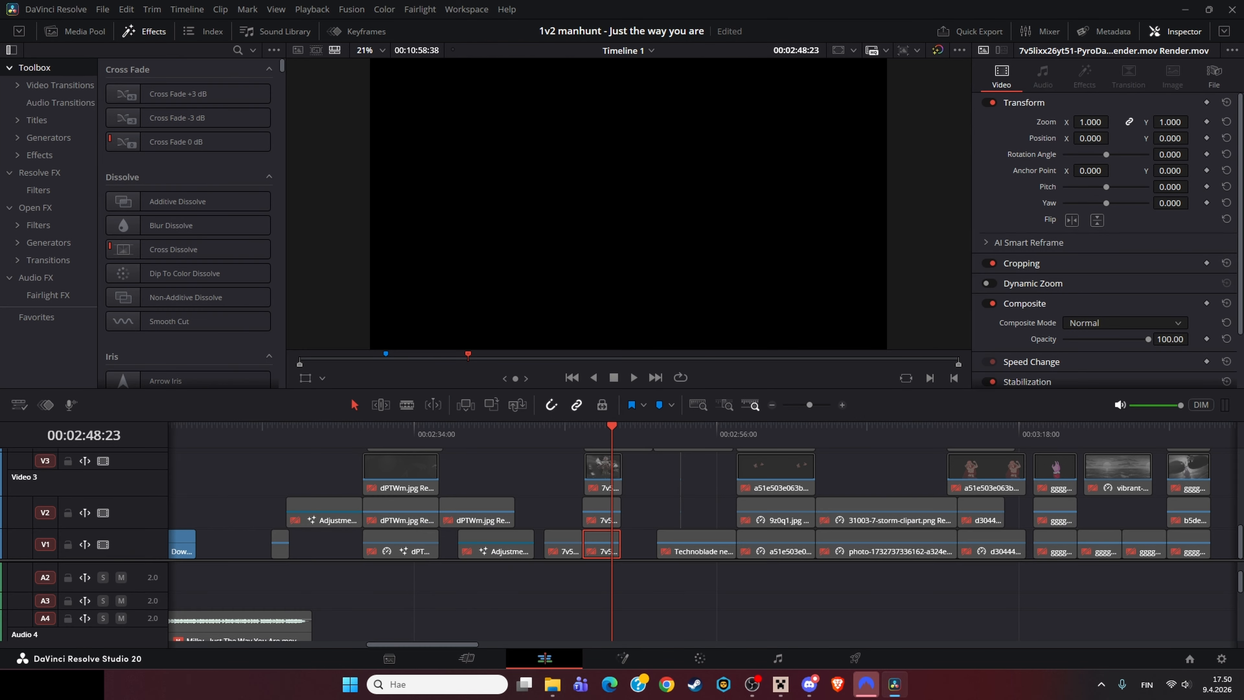
pyautogui.rightClick(588, 492)
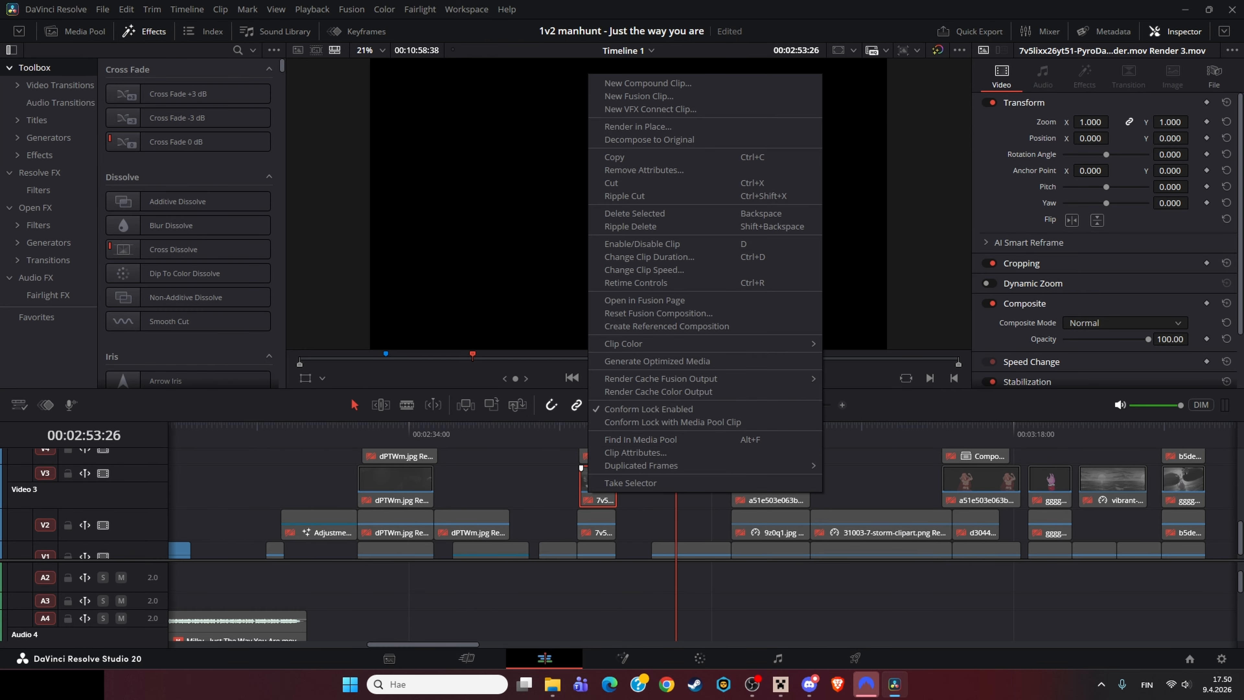
pyautogui.rightClick(598, 490)
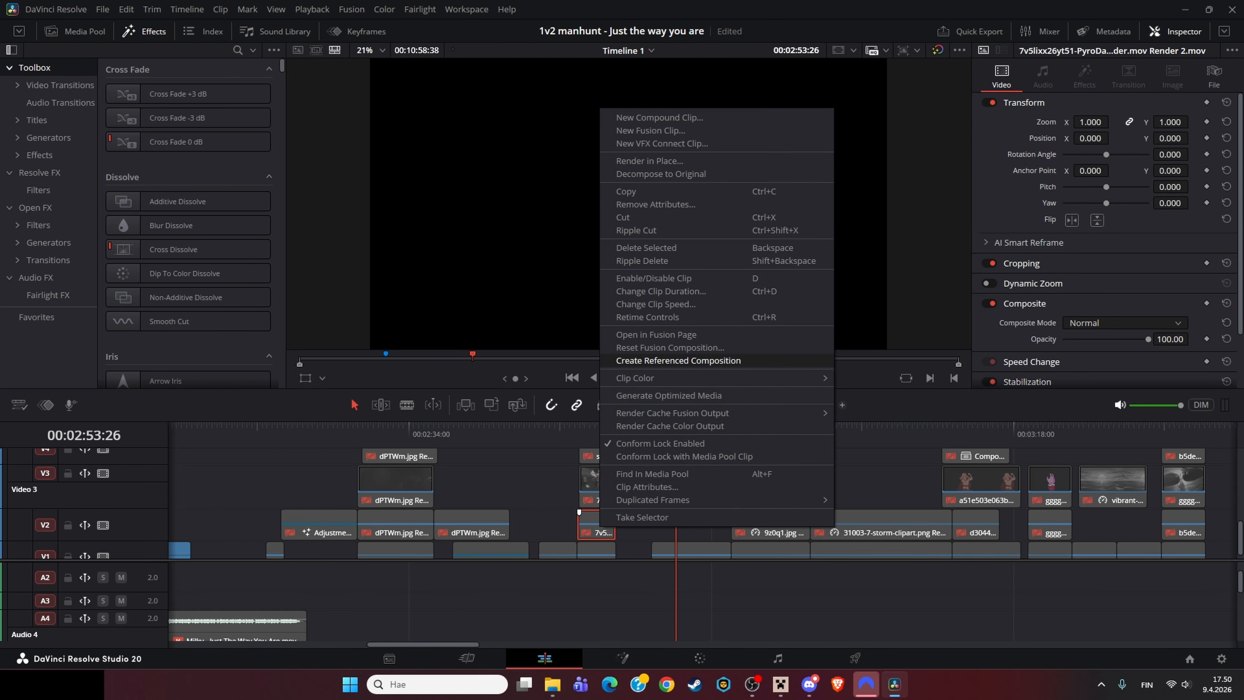
pyautogui.click(655, 292)
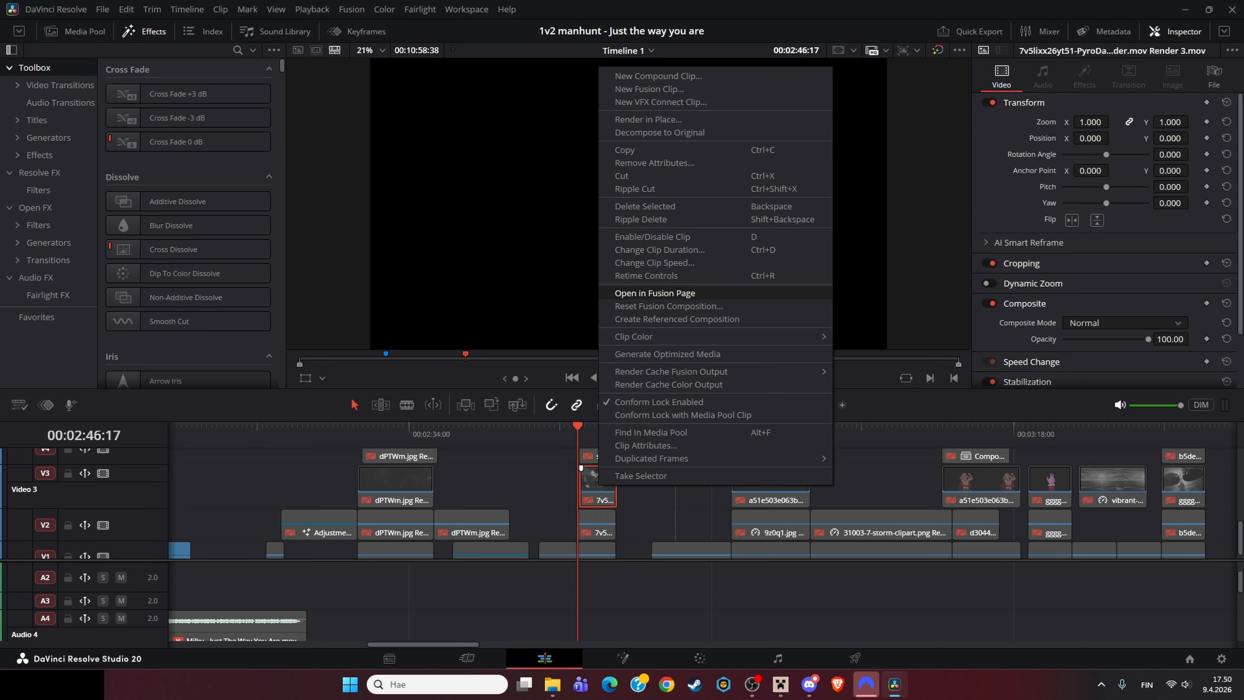
pyautogui.click(654, 292)
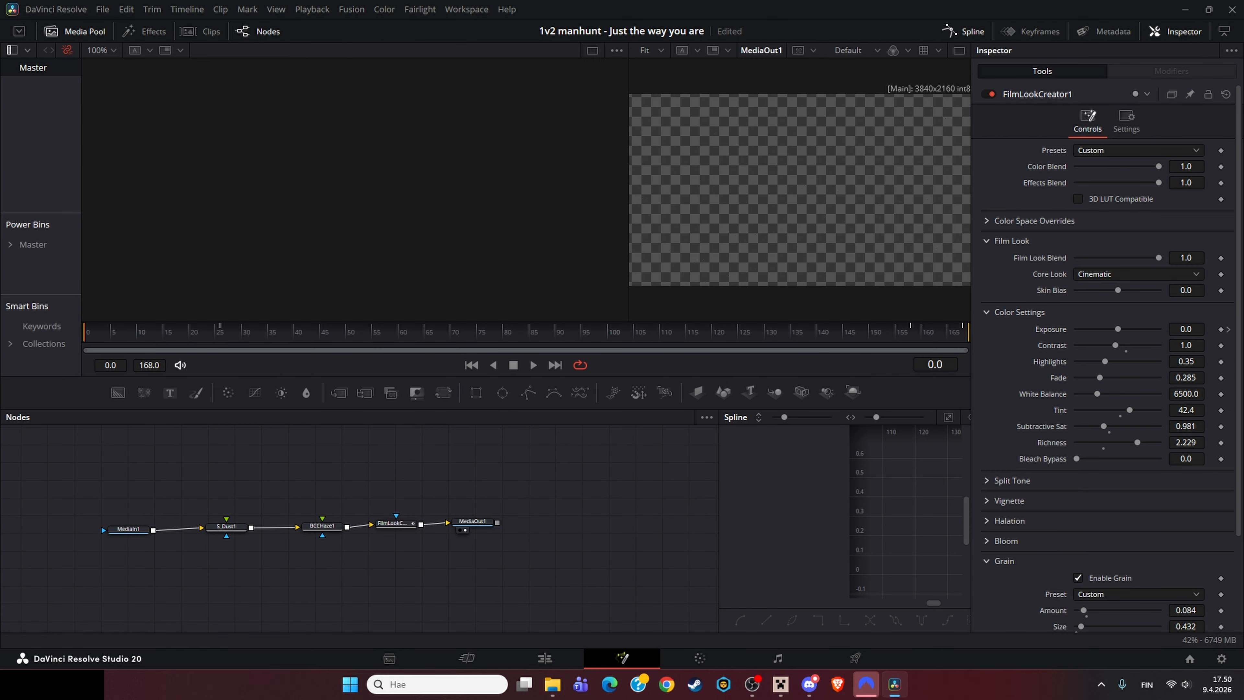
# Step: Inspect the S_Dust1, BCCHaze1 and FilmLookCreator1 effect nodes, viewing S_Dust1 in the viewer
pyautogui.click(226, 527)
pyautogui.press('1')
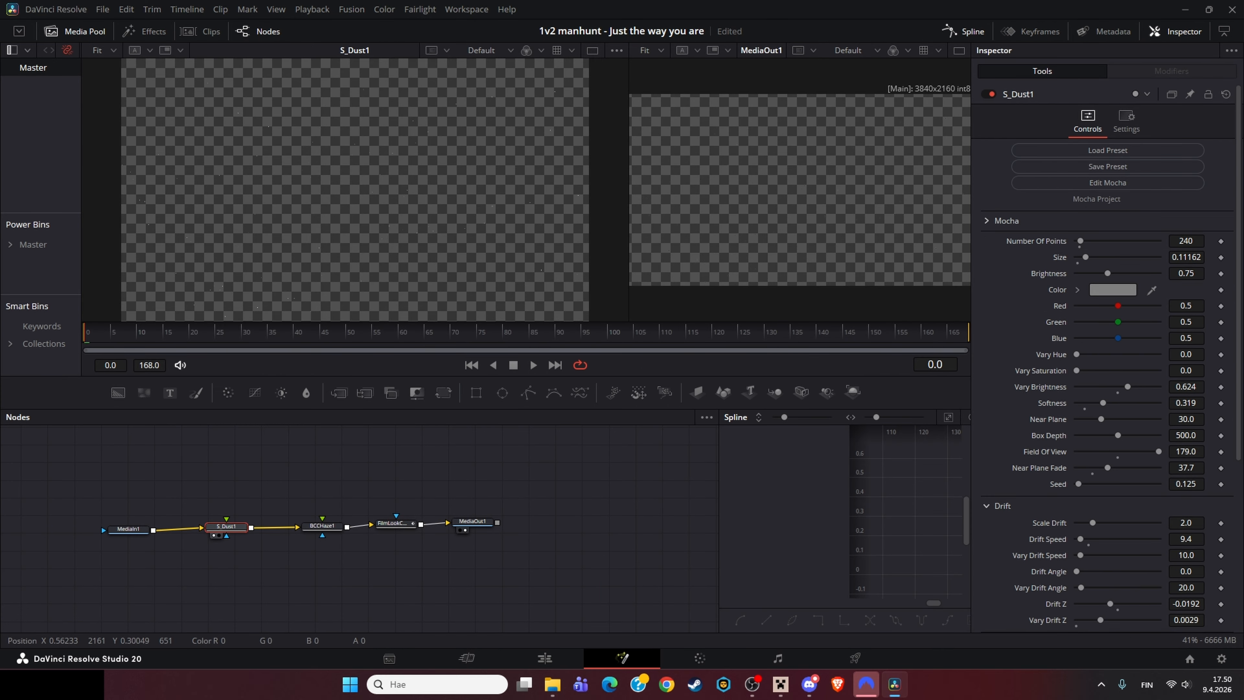
pyautogui.click(116, 537)
pyautogui.click(214, 535)
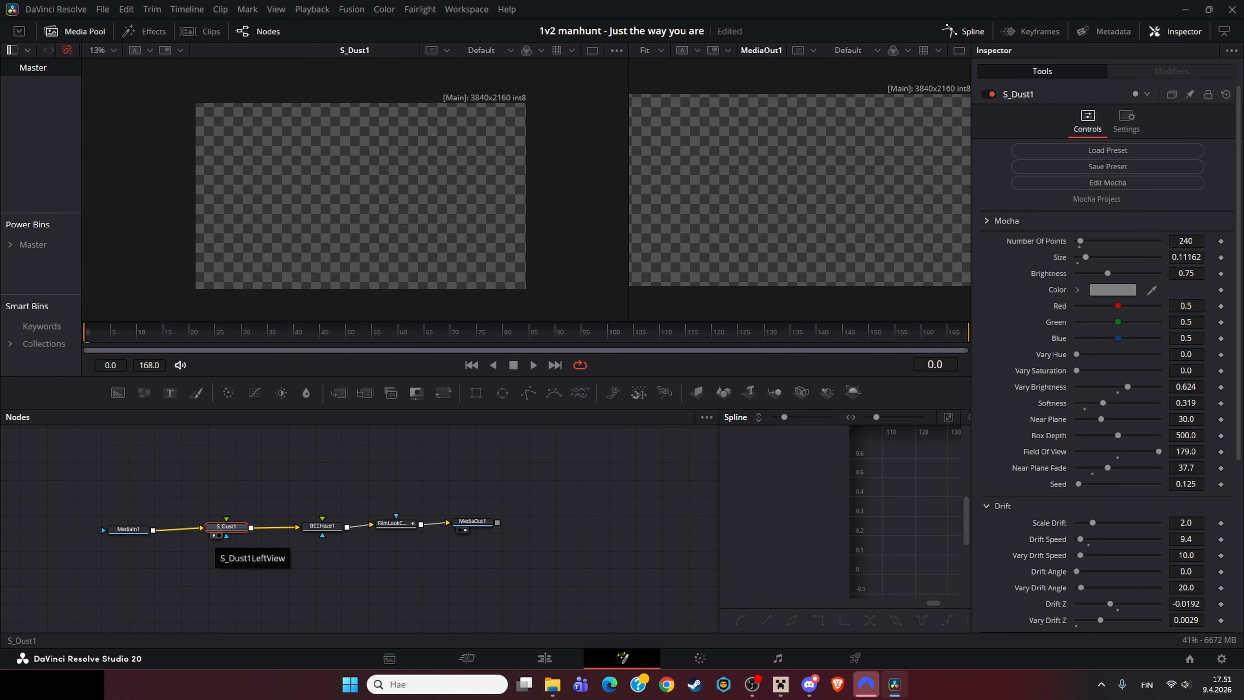
pyautogui.click(322, 527)
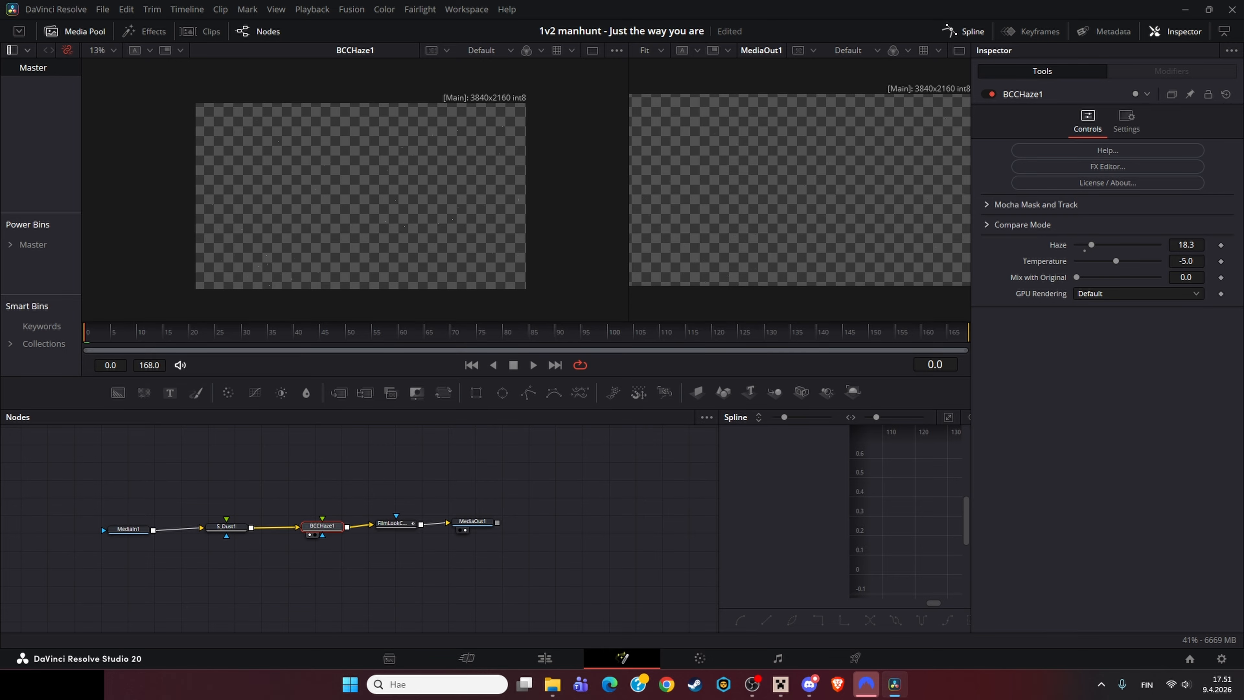
pyautogui.click(395, 524)
pyautogui.click(383, 532)
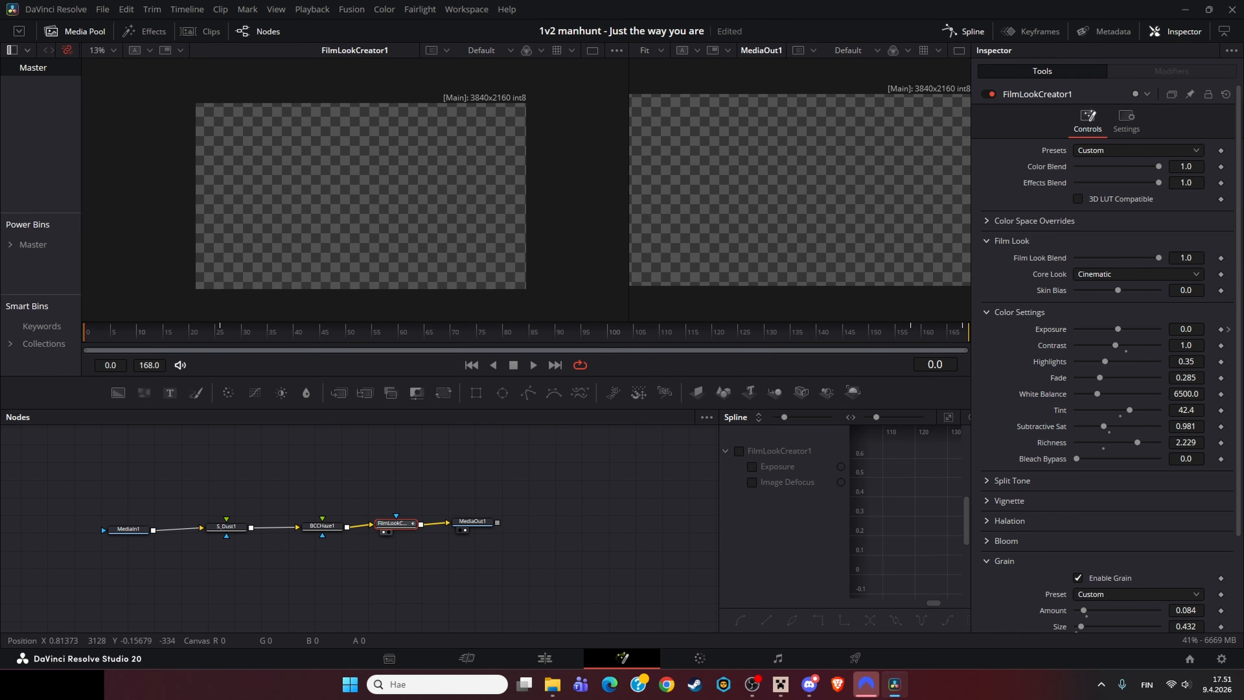
# Step: Inspect the MediaIn1, FilmLookCreator1 and MediaOut1 nodes of the effects chain
pyautogui.scroll(3, 362, 191)
pyautogui.scroll(-3, 363, 205)
pyautogui.click(128, 529)
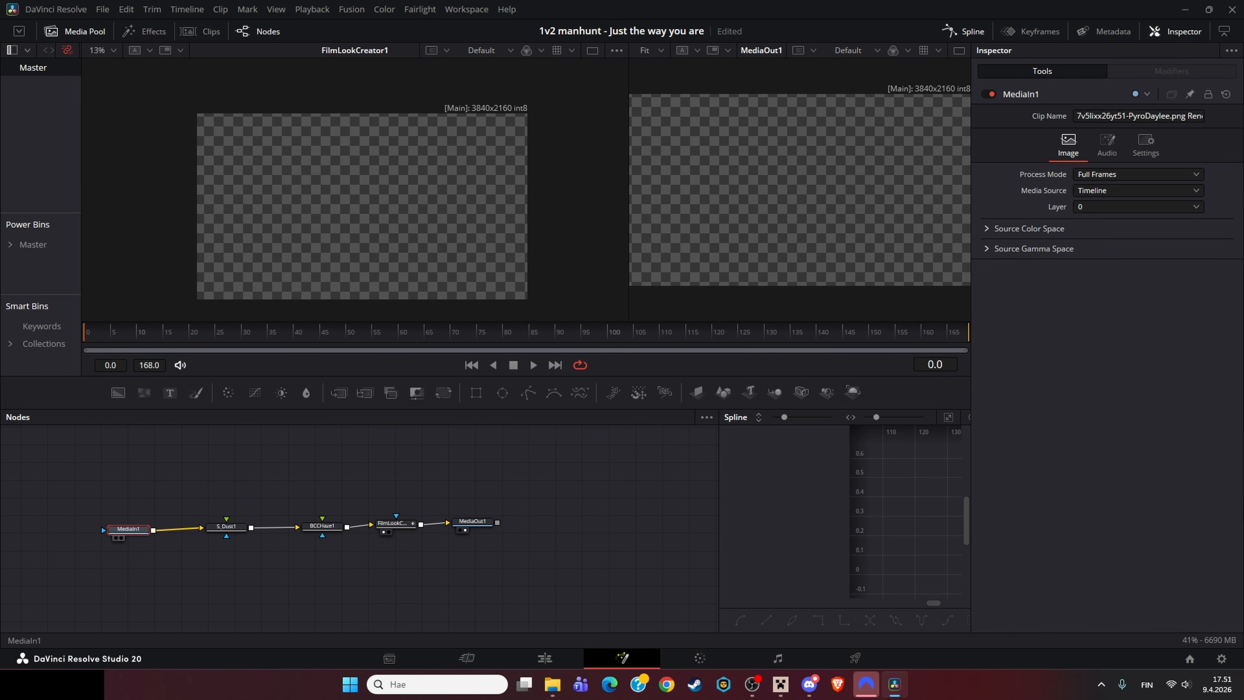
pyautogui.click(116, 538)
pyautogui.click(396, 524)
pyautogui.click(384, 532)
pyautogui.click(472, 521)
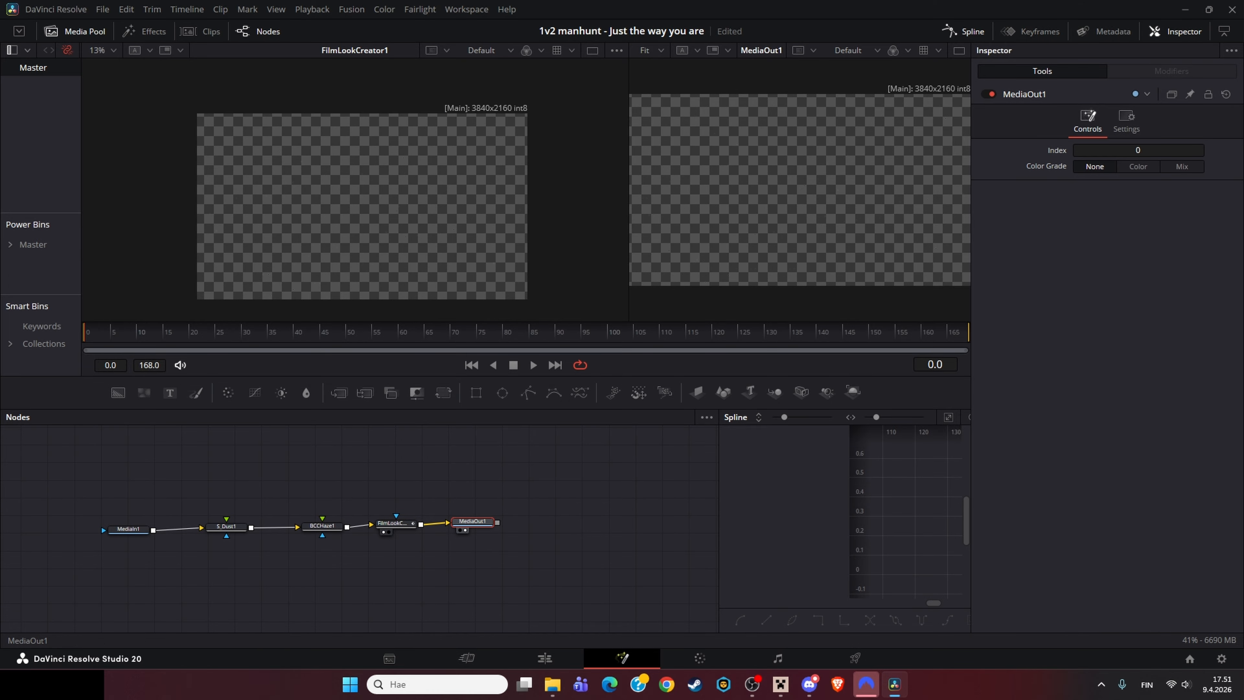
# Step: Return to the Edit page, move the playhead to a later title clip and open it on the Fusion page
pyautogui.click(544, 658)
pyautogui.rightClick(587, 491)
pyautogui.press('Escape')
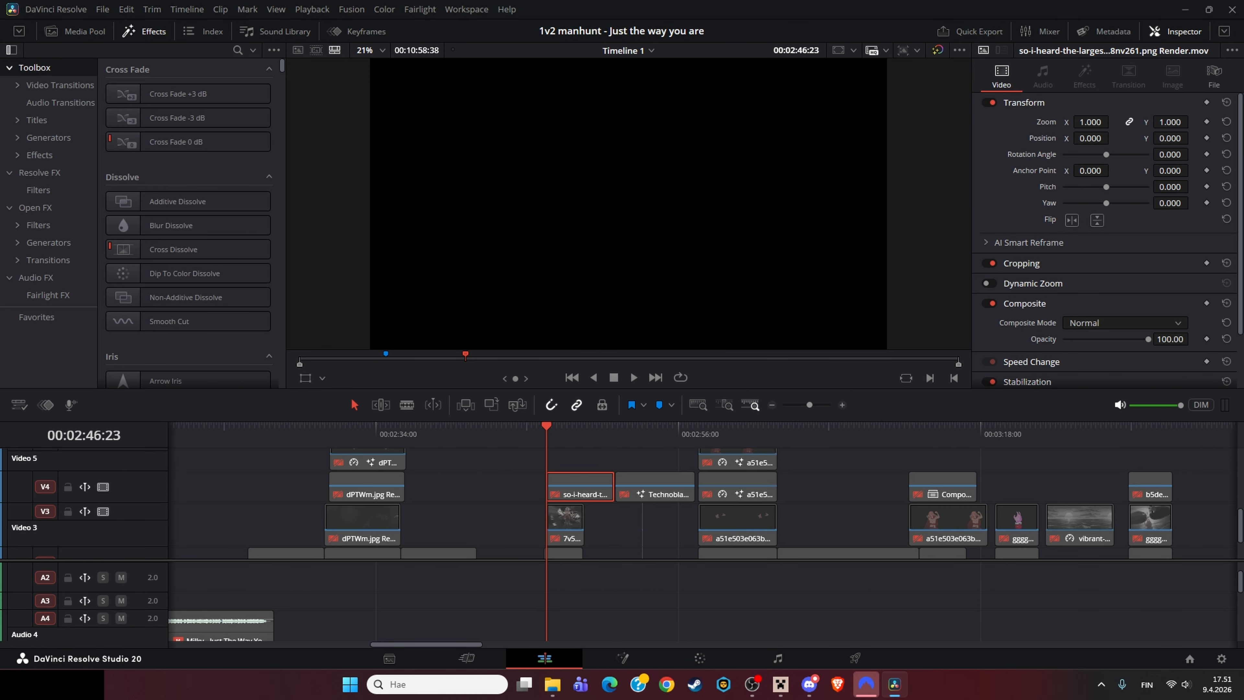
pyautogui.hscroll(3, 705, 510)
pyautogui.click(475, 427)
pyautogui.scroll(-1, 608, 509)
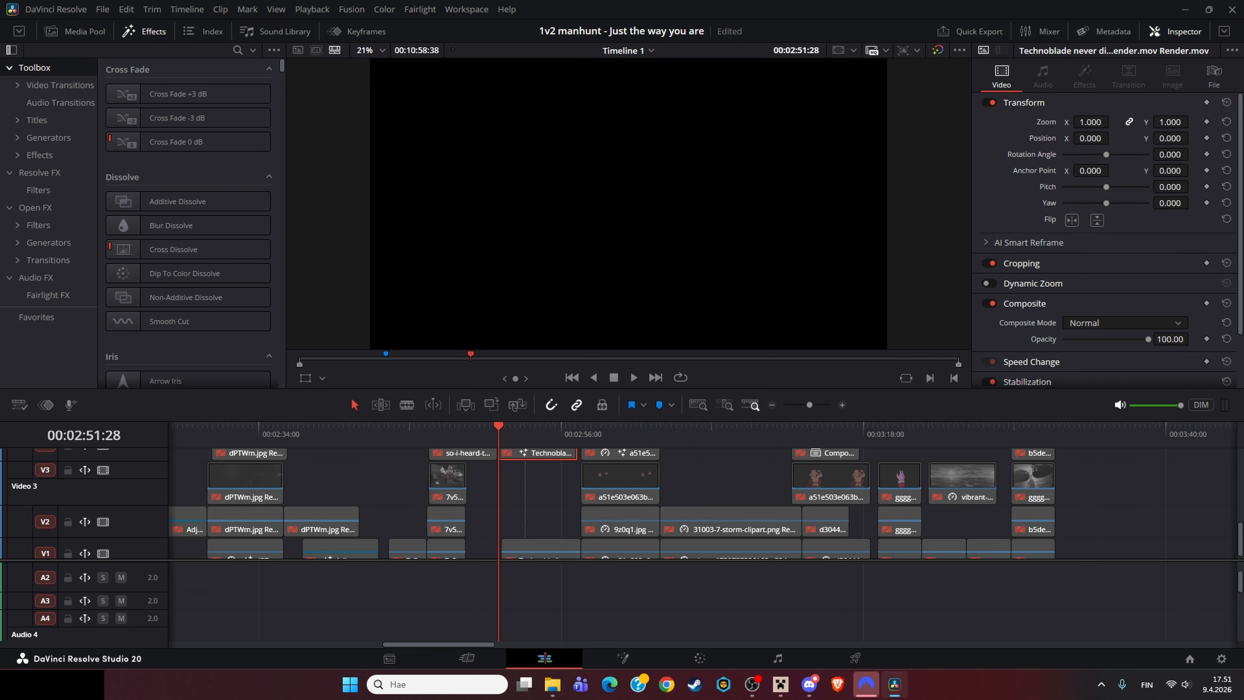
pyautogui.hscroll(-3, 607, 510)
pyautogui.scroll(-1, 607, 509)
pyautogui.scroll(-3, 607, 510)
pyautogui.moveTo(481, 428); pyautogui.dragTo(433, 429)
pyautogui.click(622, 658)
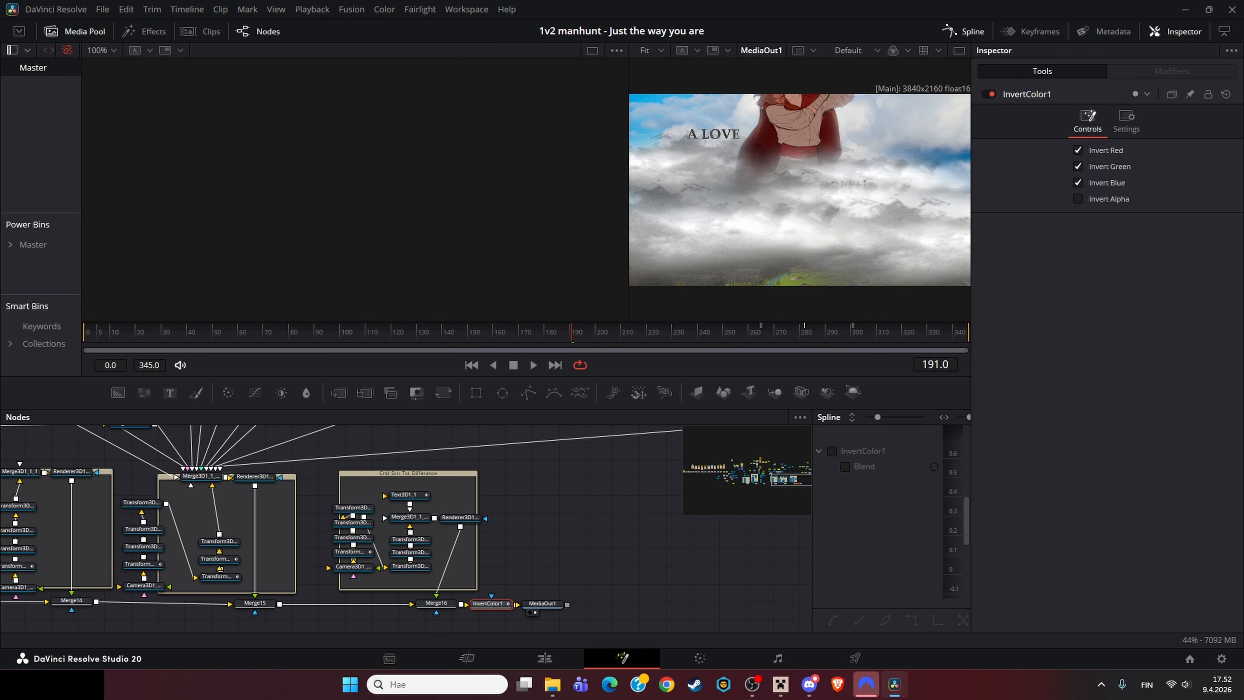
# Step: Inspect the InvertColor1 node and view the Shatter media node in the viewer
pyautogui.click(590, 571)
pyautogui.scroll(-6, 590, 571)
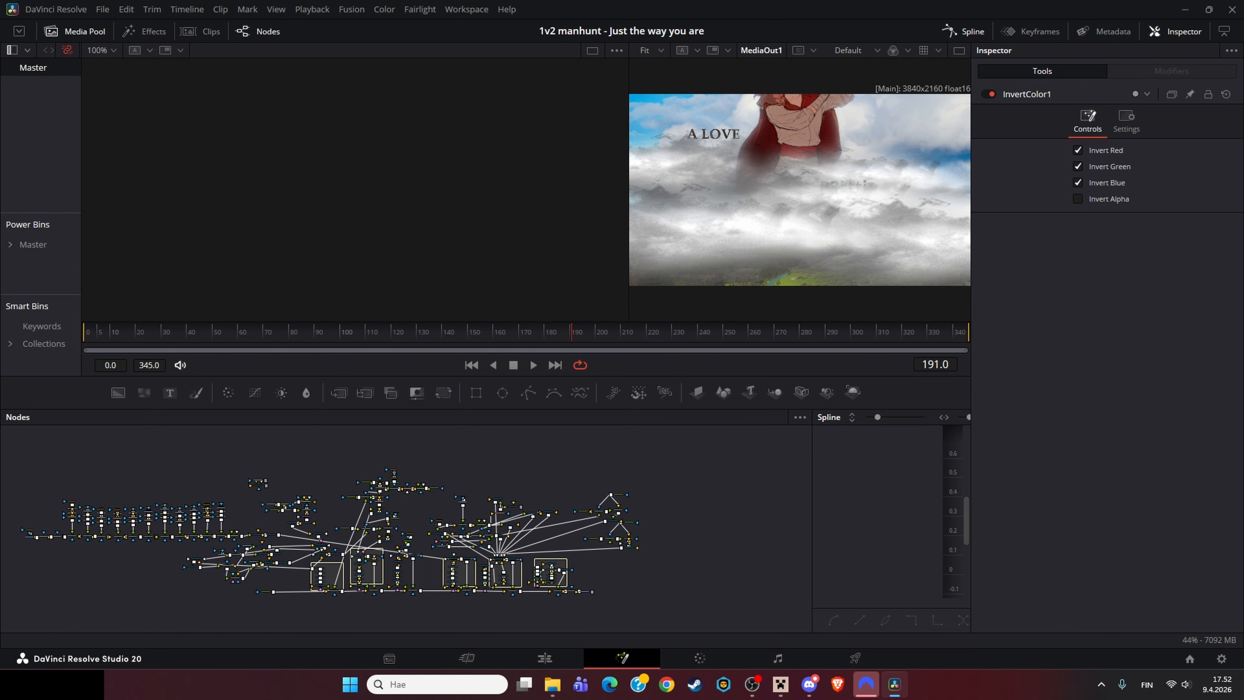
pyautogui.scroll(6, 531, 558)
pyautogui.moveTo(531, 558); pyautogui.dragTo(605, 562)
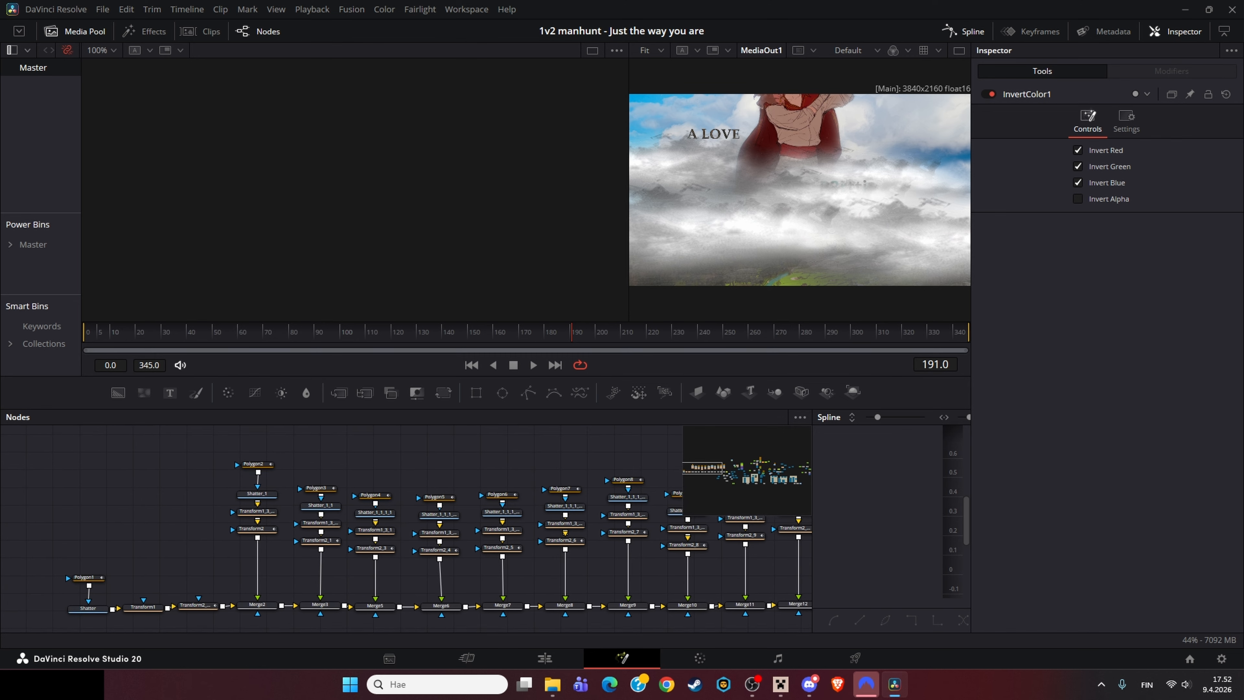
pyautogui.press('Home')
pyautogui.click(89, 609)
pyautogui.press('1')
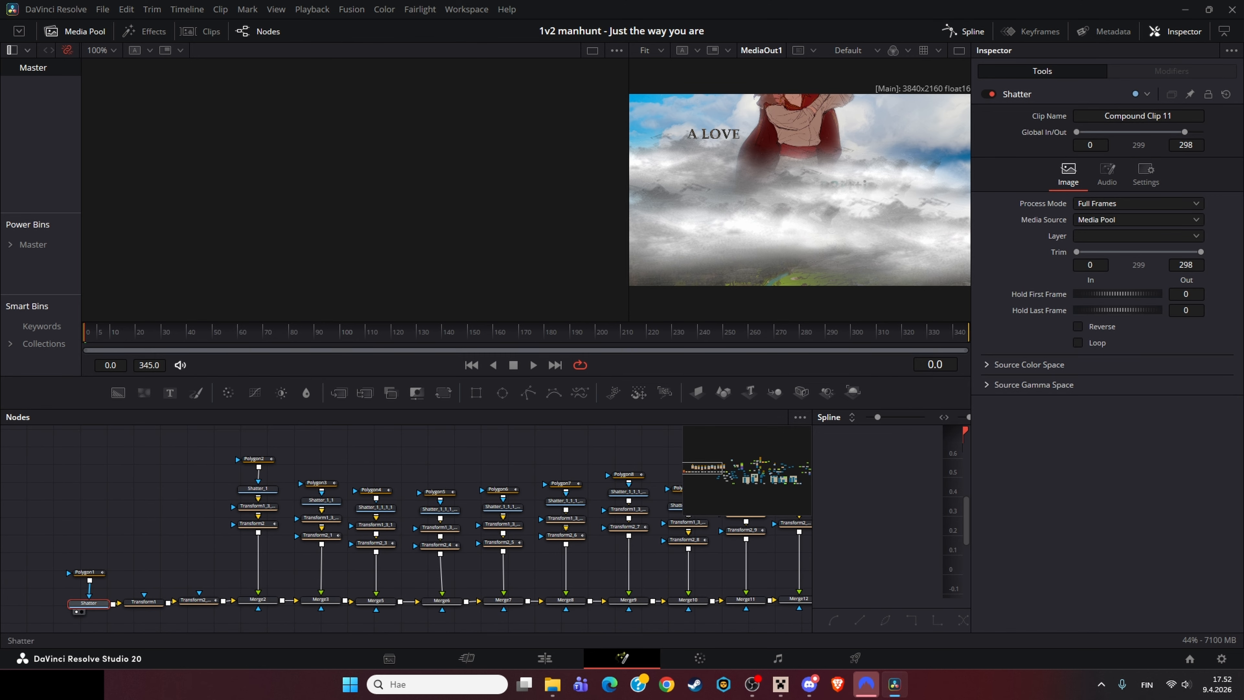
pyautogui.scroll(-4, 485, 217)
pyautogui.scroll(3, 436, 222)
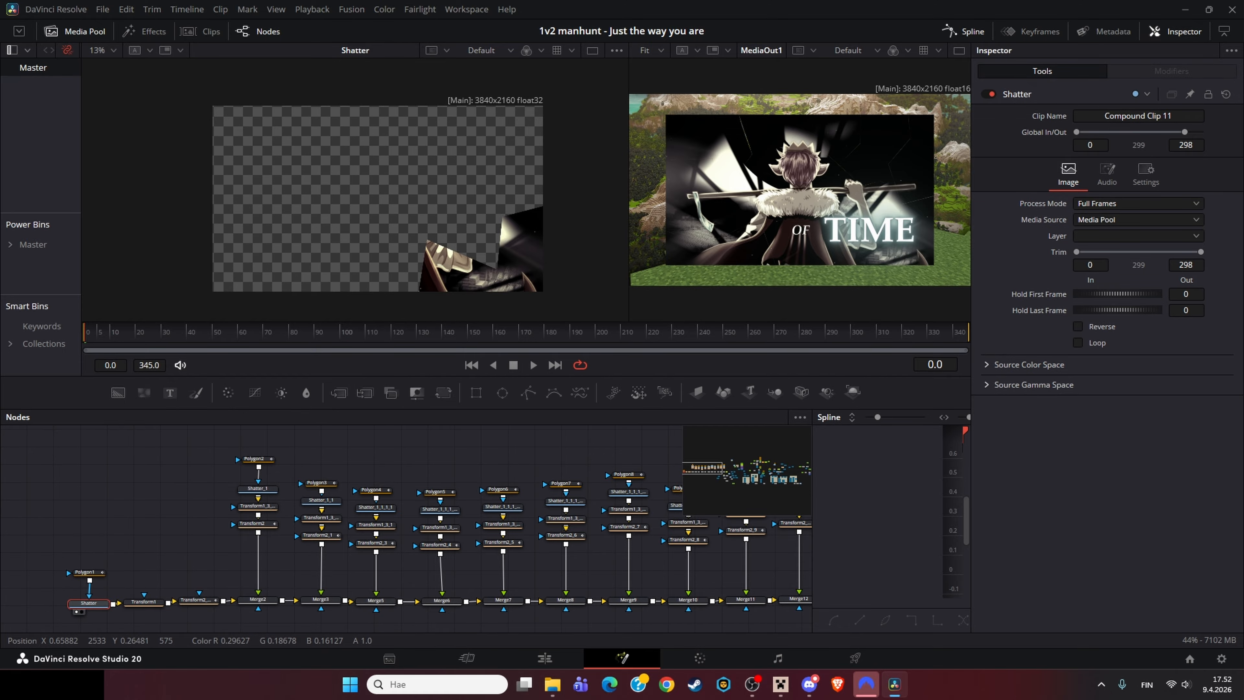
# Step: View the Polygon1 mask, Transform1 and Transform2_12 nodes in the viewer
pyautogui.click(88, 572)
pyautogui.press('1')
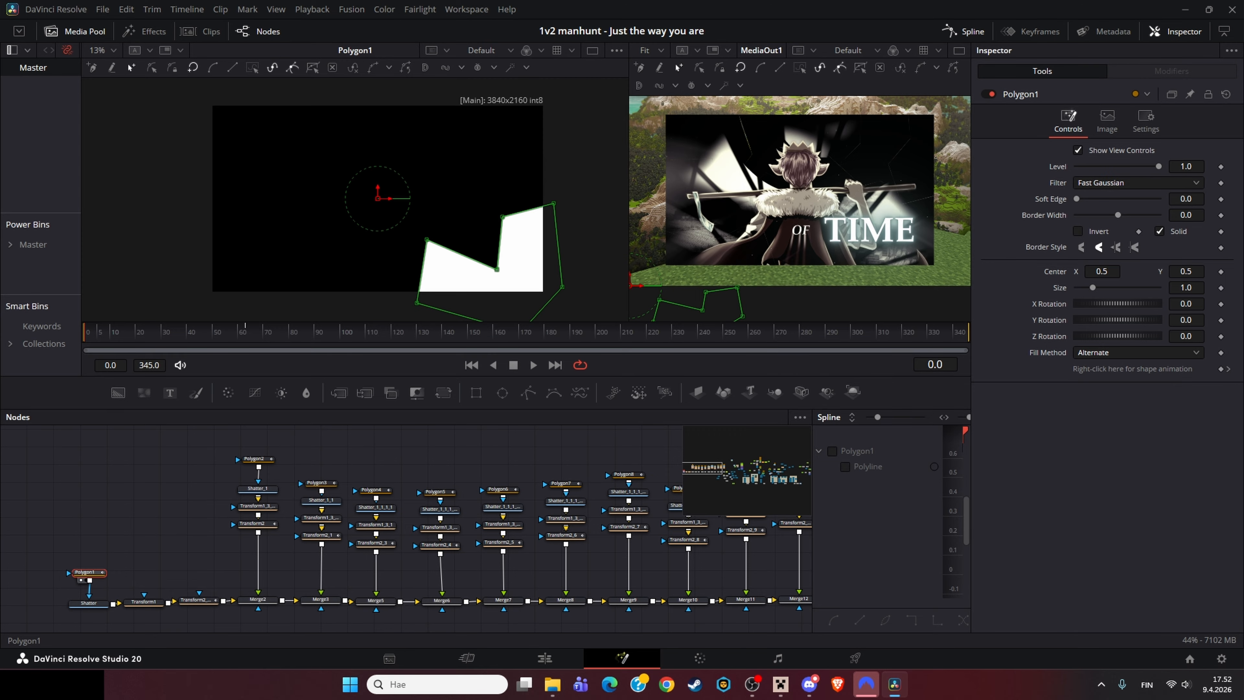
pyautogui.click(143, 601)
pyautogui.press('1')
pyautogui.click(198, 601)
pyautogui.press('1')
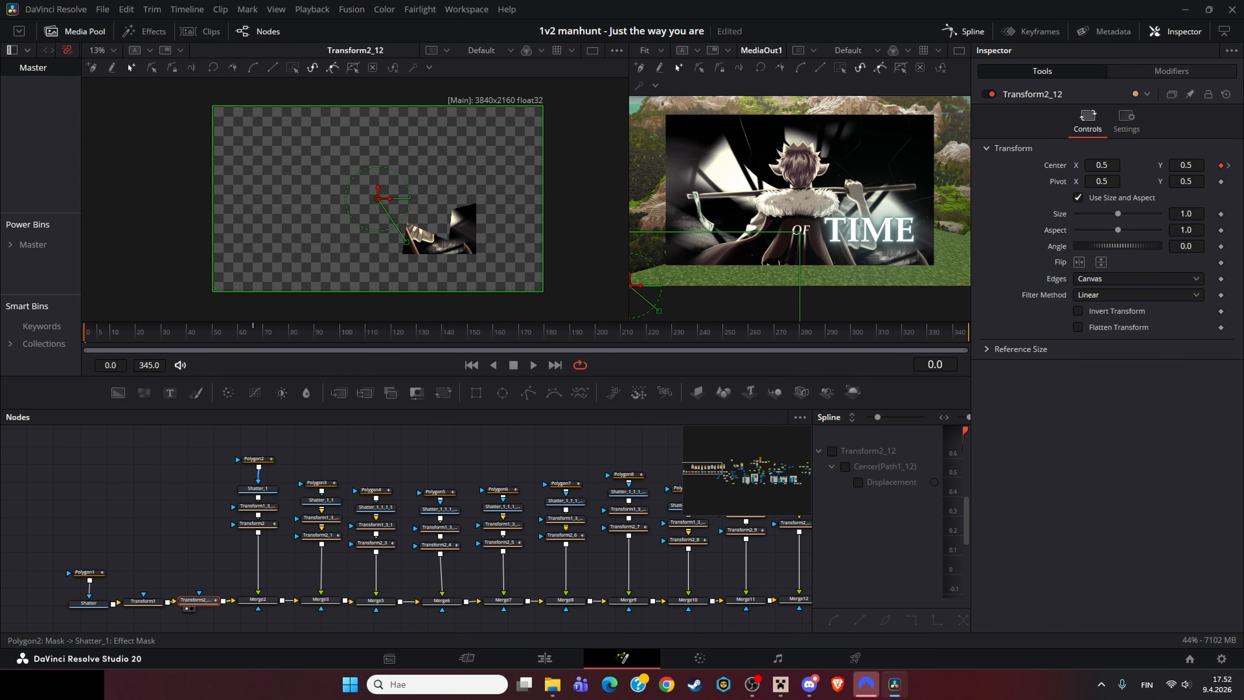
# Step: View the Polygon2 mask and inspect the Transform2, Transform1_3_1_1 and Transform1 size settings
pyautogui.click(257, 459)
pyautogui.press('1')
pyautogui.click(198, 601)
pyautogui.click(142, 601)
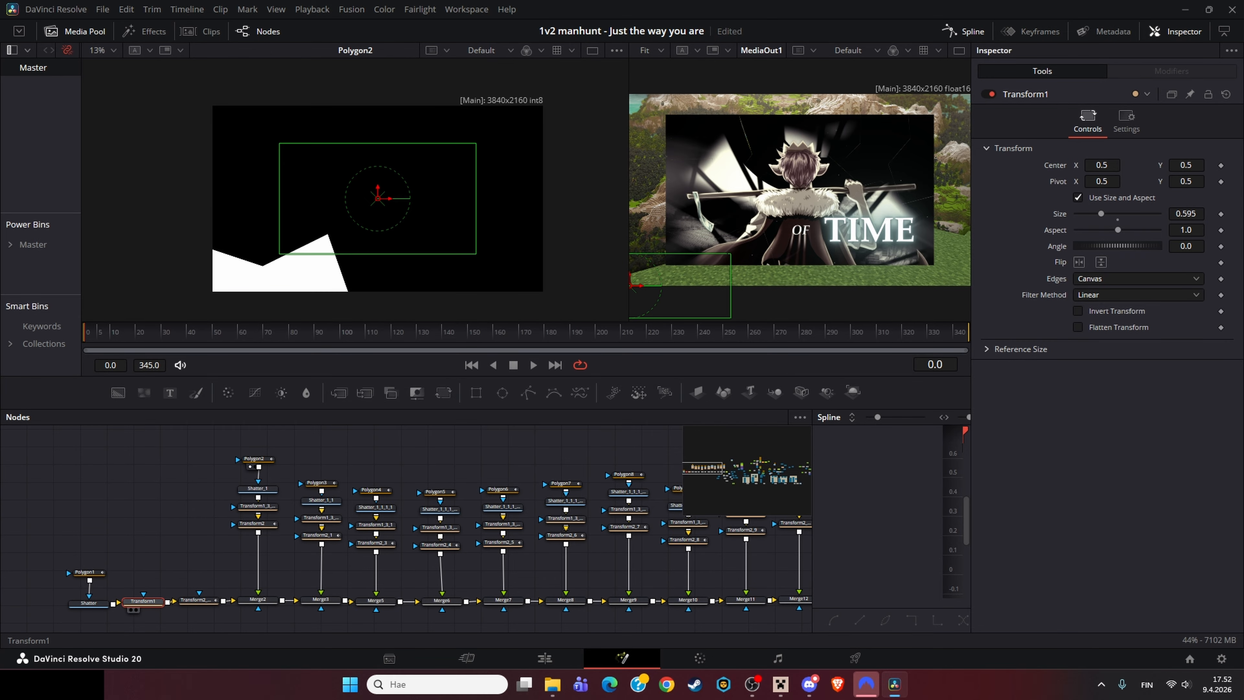
pyautogui.click(256, 523)
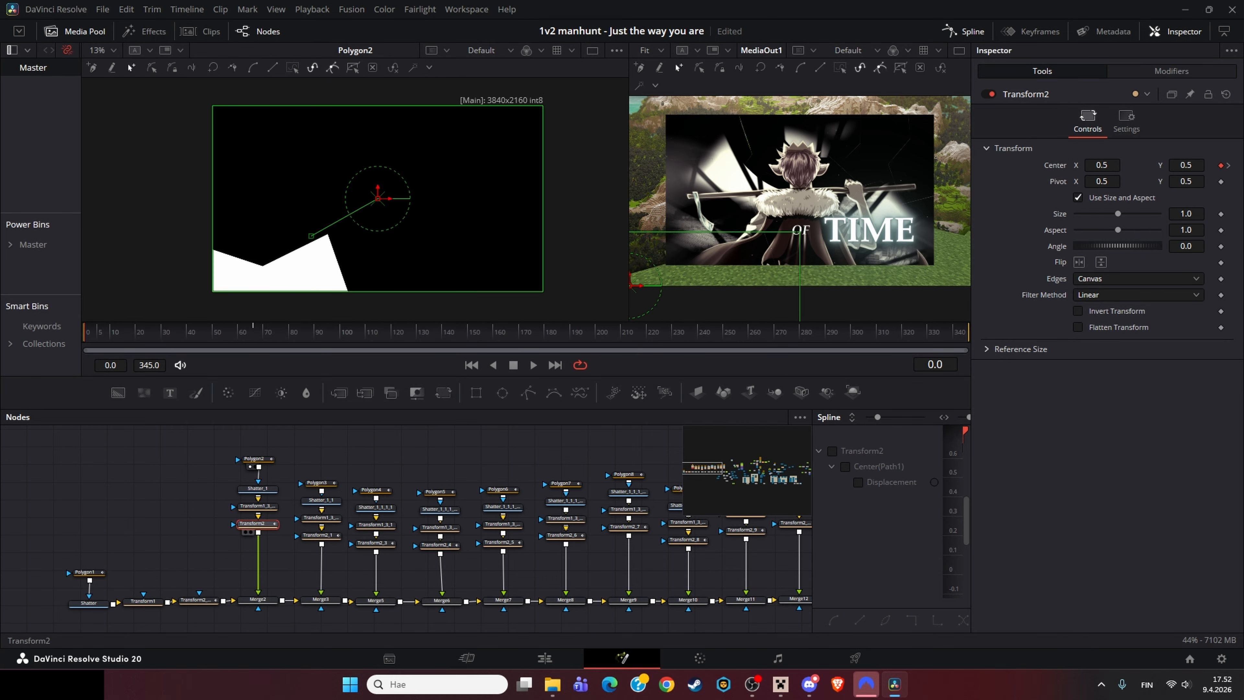
pyautogui.click(257, 506)
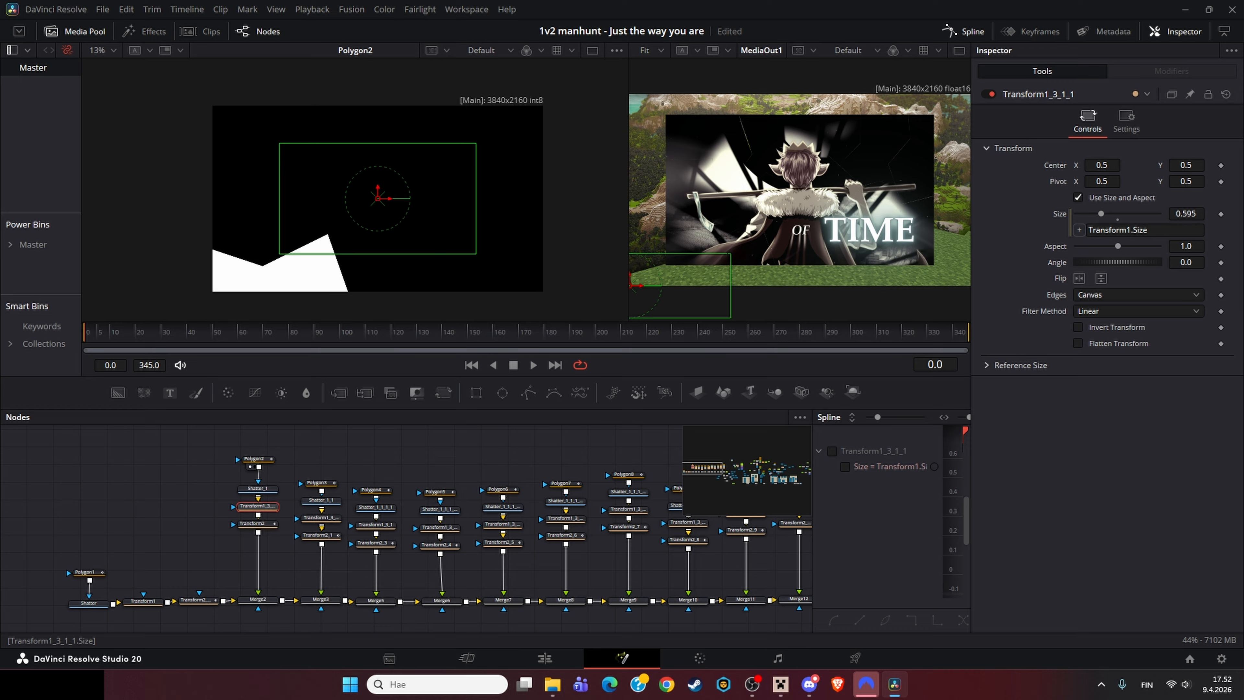
pyautogui.click(143, 601)
pyautogui.moveTo(1185, 214); pyautogui.dragTo(1103, 214)
pyautogui.click(252, 523)
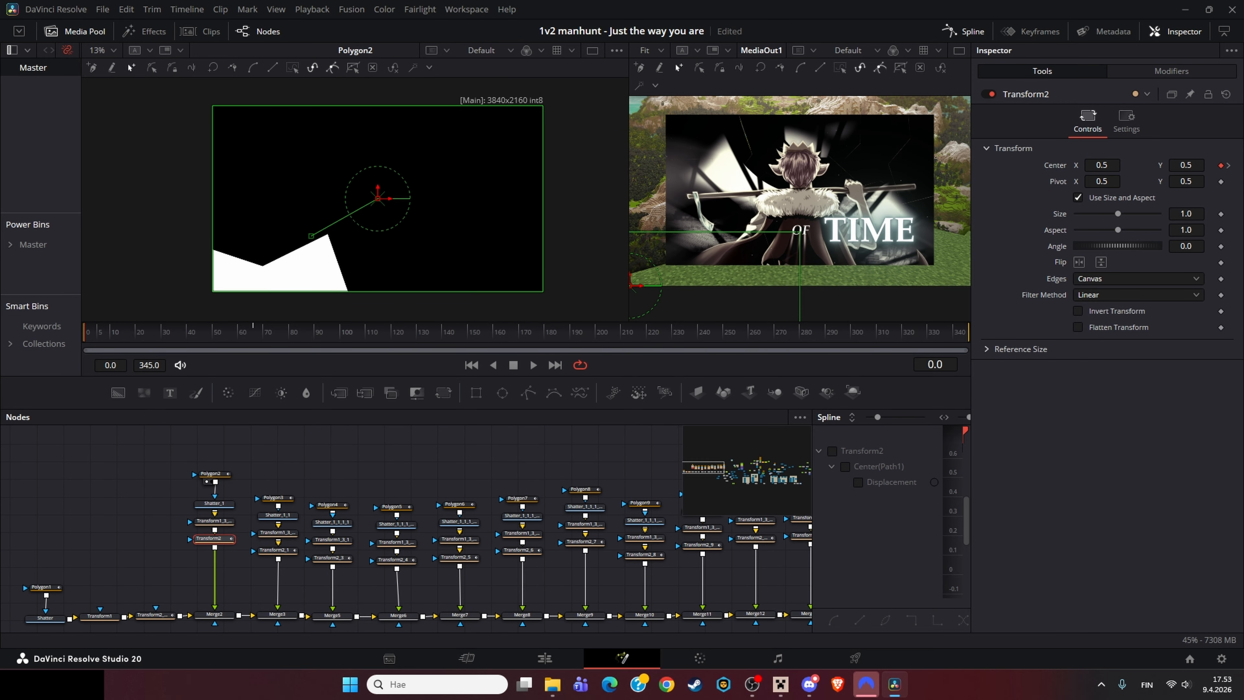
# Step: Step through the chain of Merge nodes, viewing each one in the viewer
pyautogui.click(332, 615)
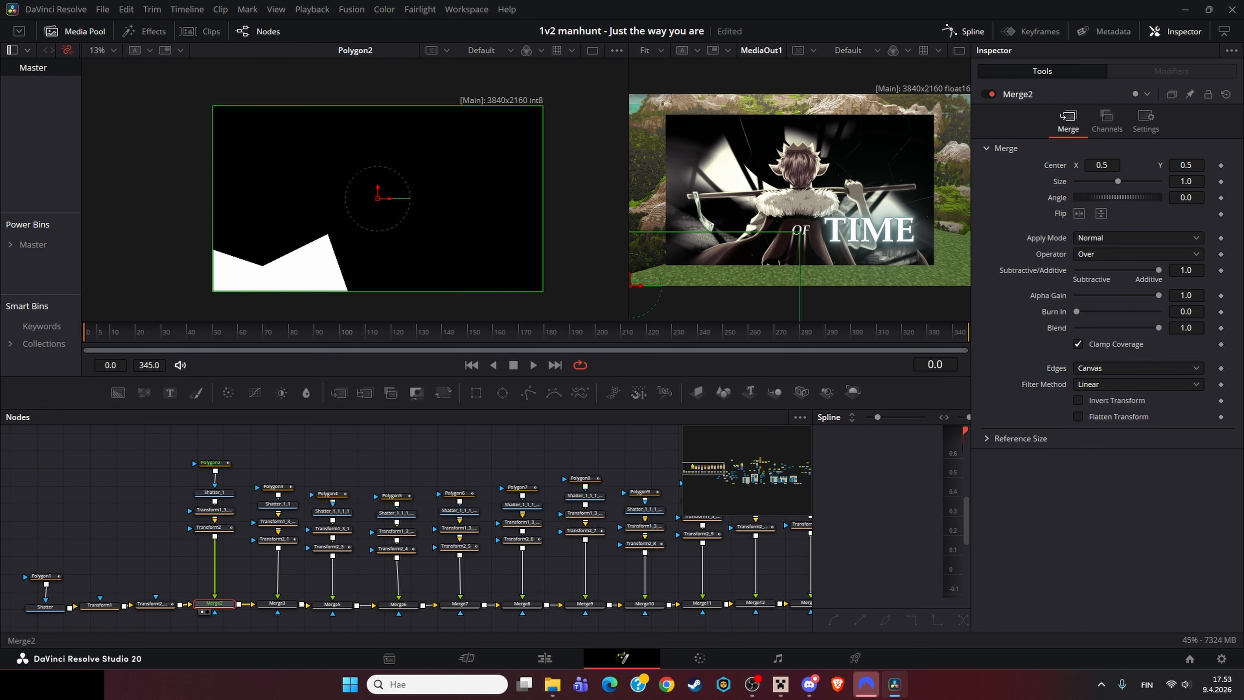
pyautogui.press('1')
pyautogui.click(398, 603)
pyautogui.press('1')
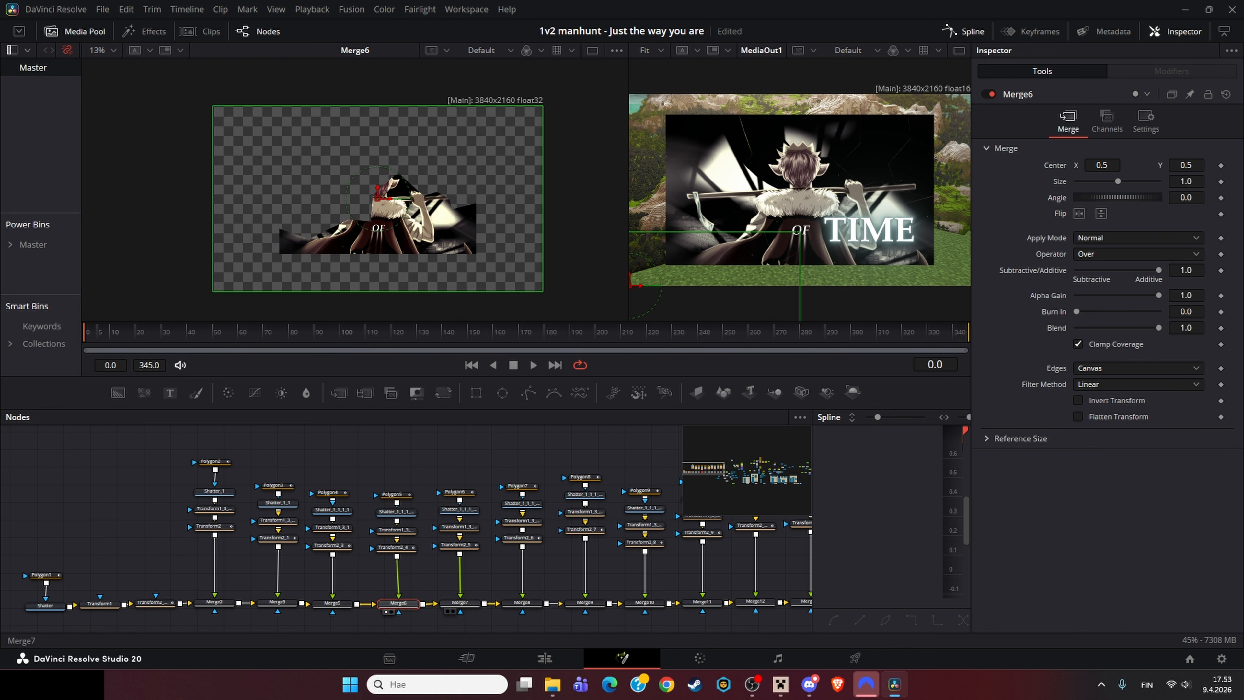
pyautogui.click(459, 602)
pyautogui.press('1')
pyautogui.click(522, 602)
pyautogui.press('1')
pyautogui.click(584, 603)
pyautogui.press('1')
pyautogui.scroll(3, 345, 205)
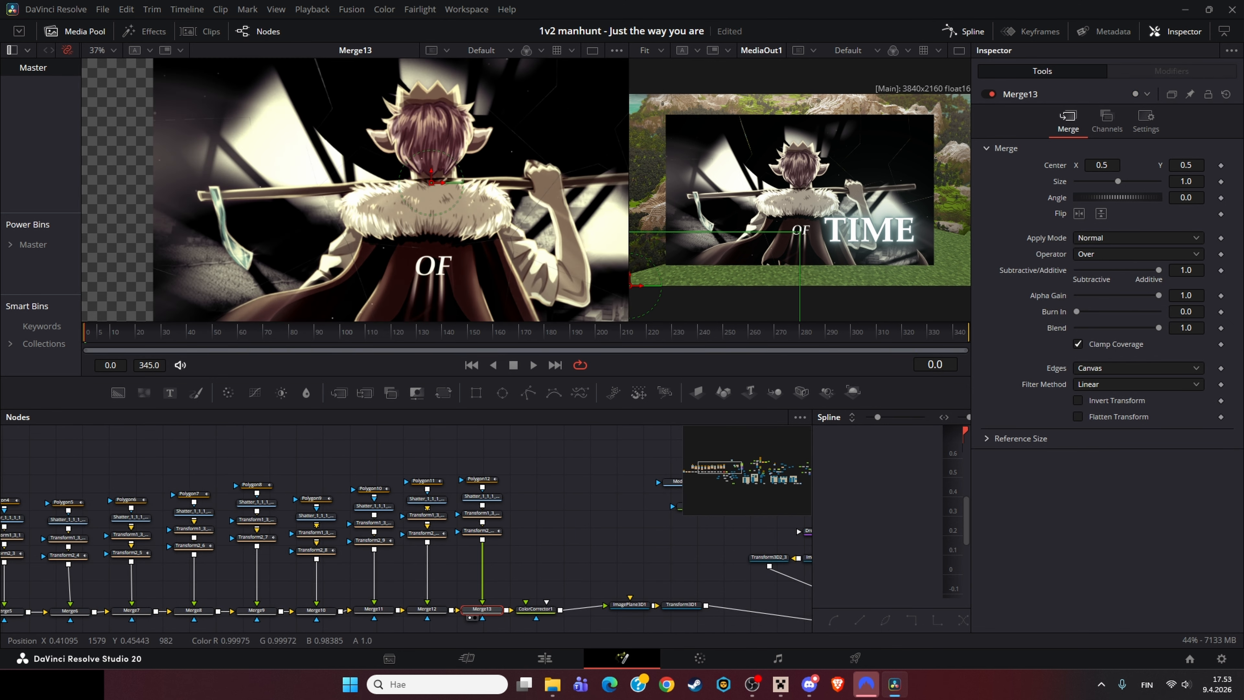
# Step: Inspect the ColorCorrector1 node's settings and view its output in the viewer
pyautogui.moveTo(513, 241); pyautogui.dragTo(360, 241)
pyautogui.scroll(-2, 360, 241)
pyautogui.moveTo(510, 554); pyautogui.dragTo(450, 533)
pyautogui.click(474, 586)
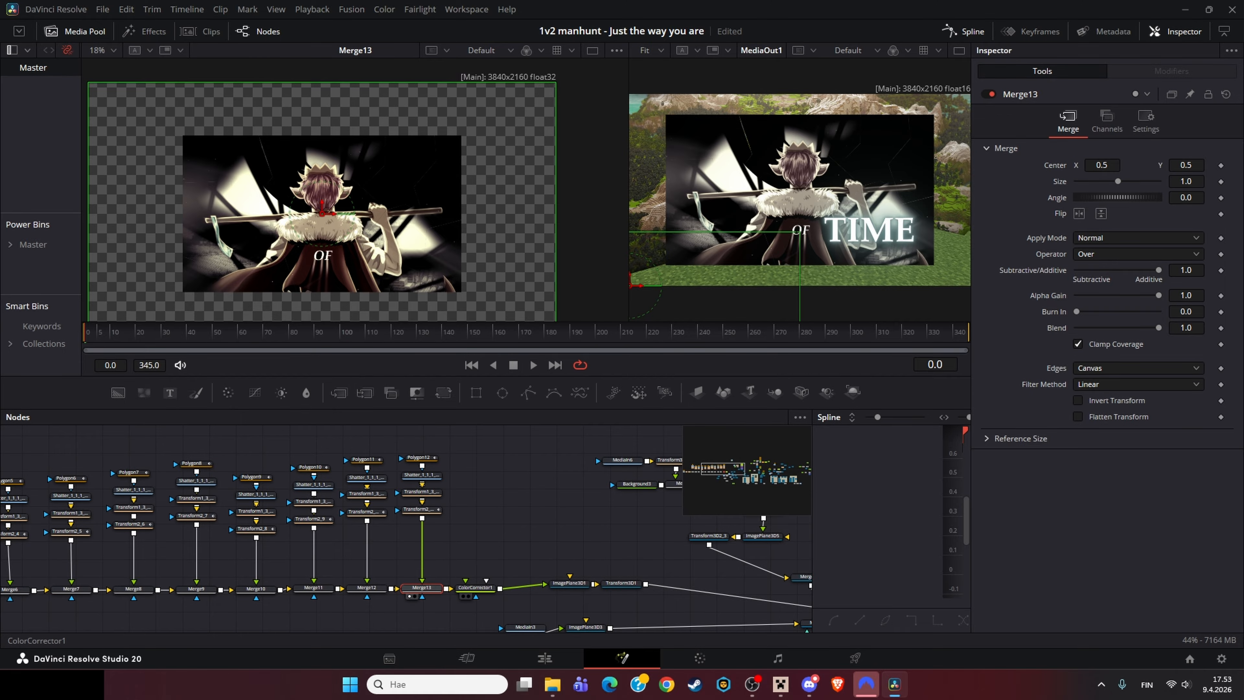
pyautogui.press('1')
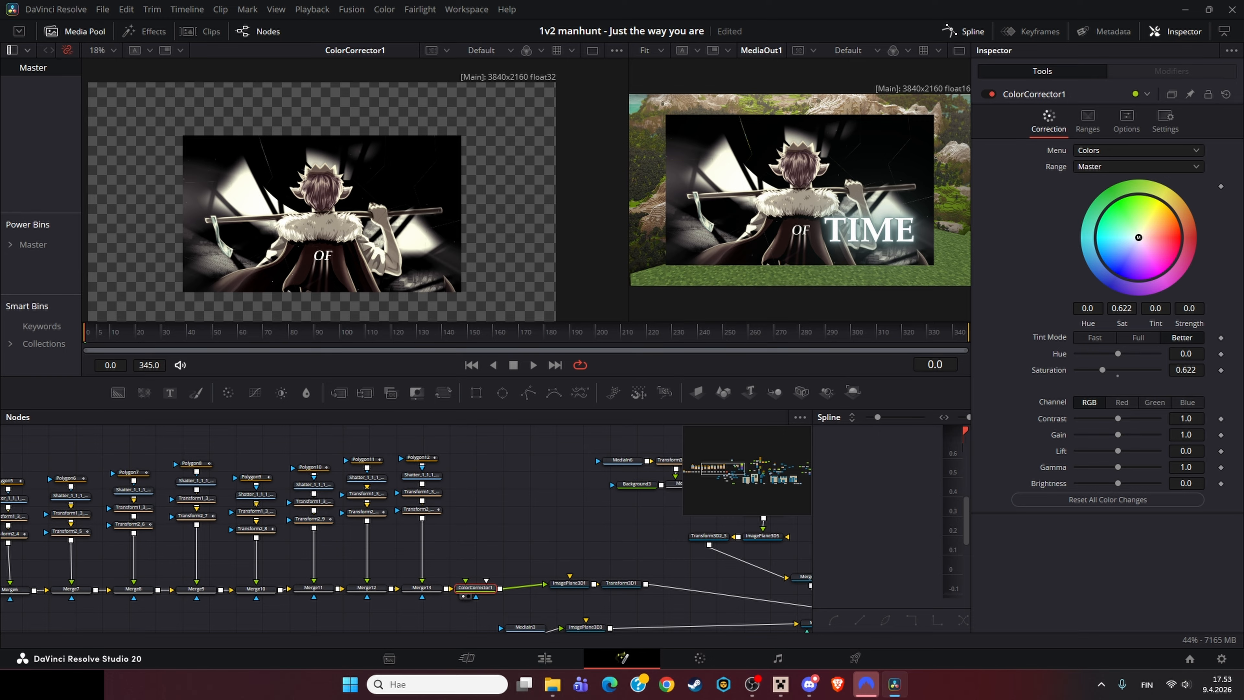
# Step: View the Transform3D1 node's 3D scene in the viewer
pyautogui.moveTo(617, 608); pyautogui.dragTo(337, 607)
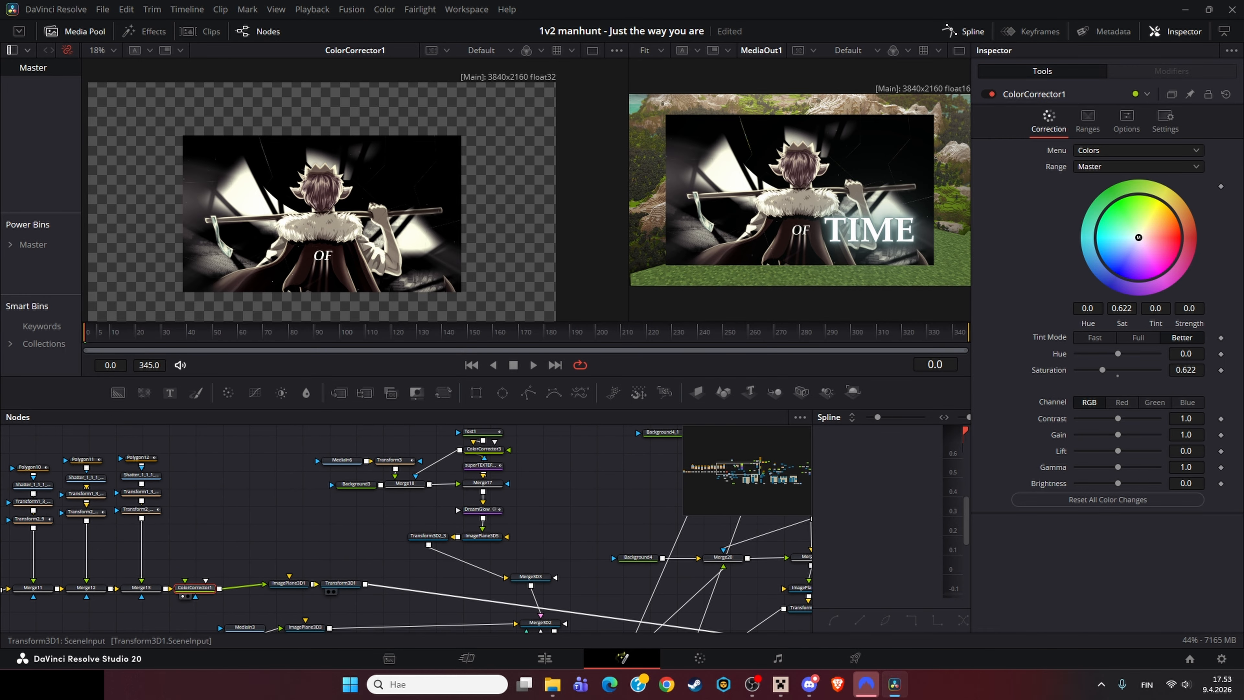
pyautogui.click(340, 583)
pyautogui.press('1')
pyautogui.moveTo(387, 235); pyautogui.dragTo(289, 166)
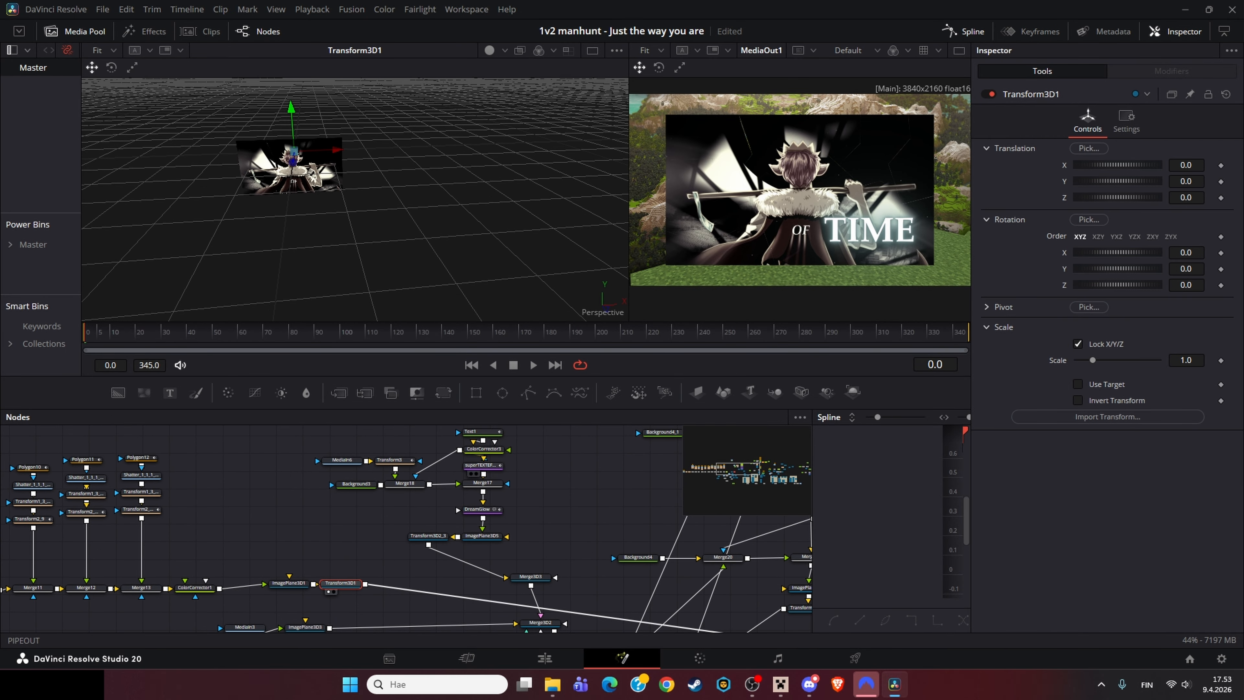
# Step: Inspect the Text1 node's text and font settings
pyautogui.moveTo(407, 539); pyautogui.dragTo(340, 588)
pyautogui.click(414, 481)
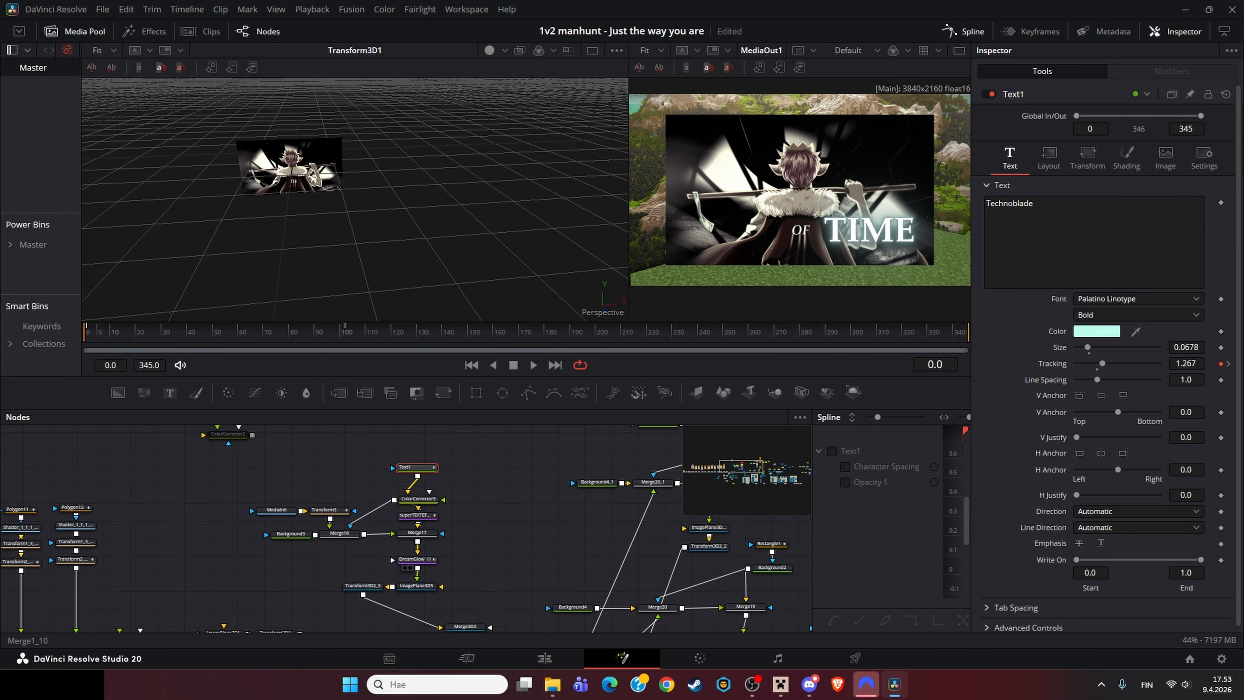
pyautogui.scroll(-5, 414, 515)
pyautogui.scroll(5, 407, 529)
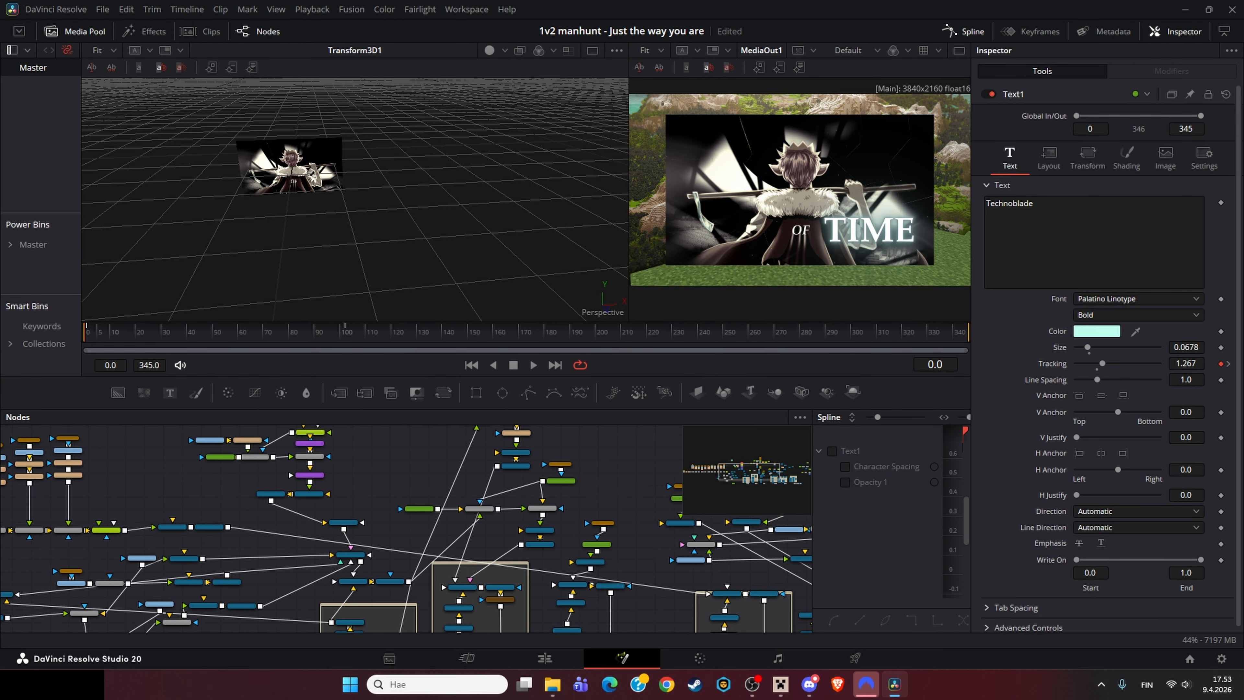
# Step: Switch to the Edit page and open the Technoblade never dies clip on track V9 in Fusion
pyautogui.scroll(-5, 406, 529)
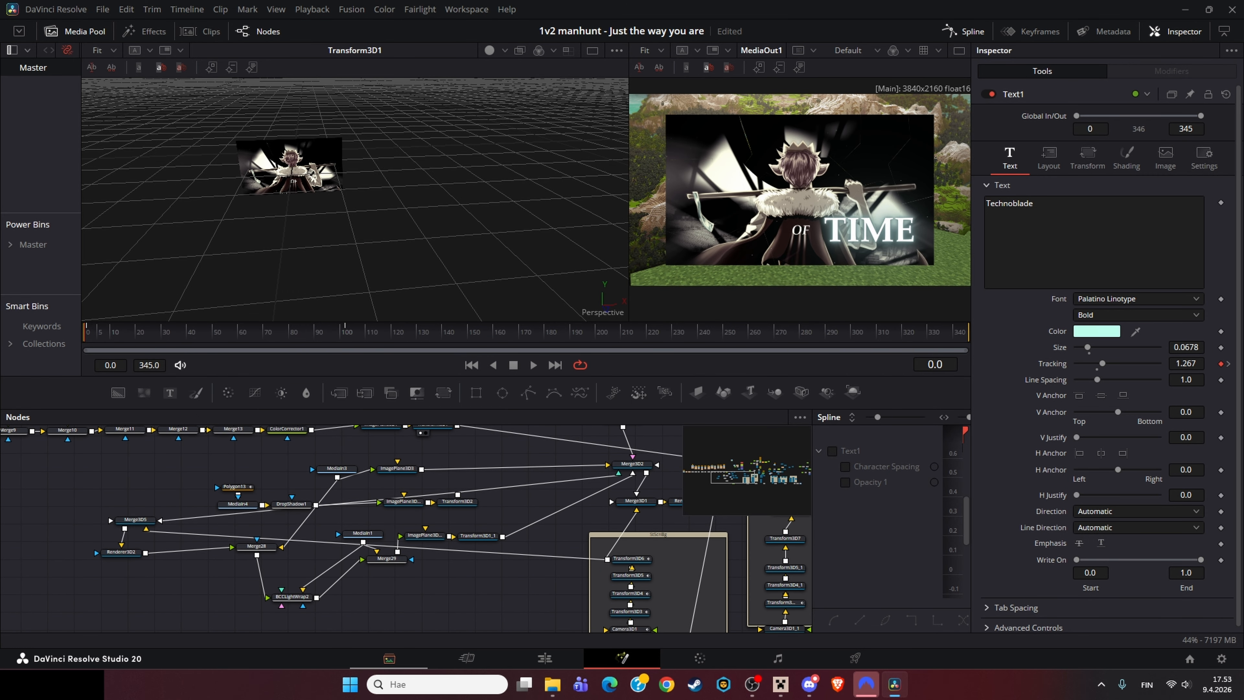
pyautogui.click(544, 657)
pyautogui.scroll(1, 524, 513)
pyautogui.moveTo(524, 531); pyautogui.dragTo(524, 507)
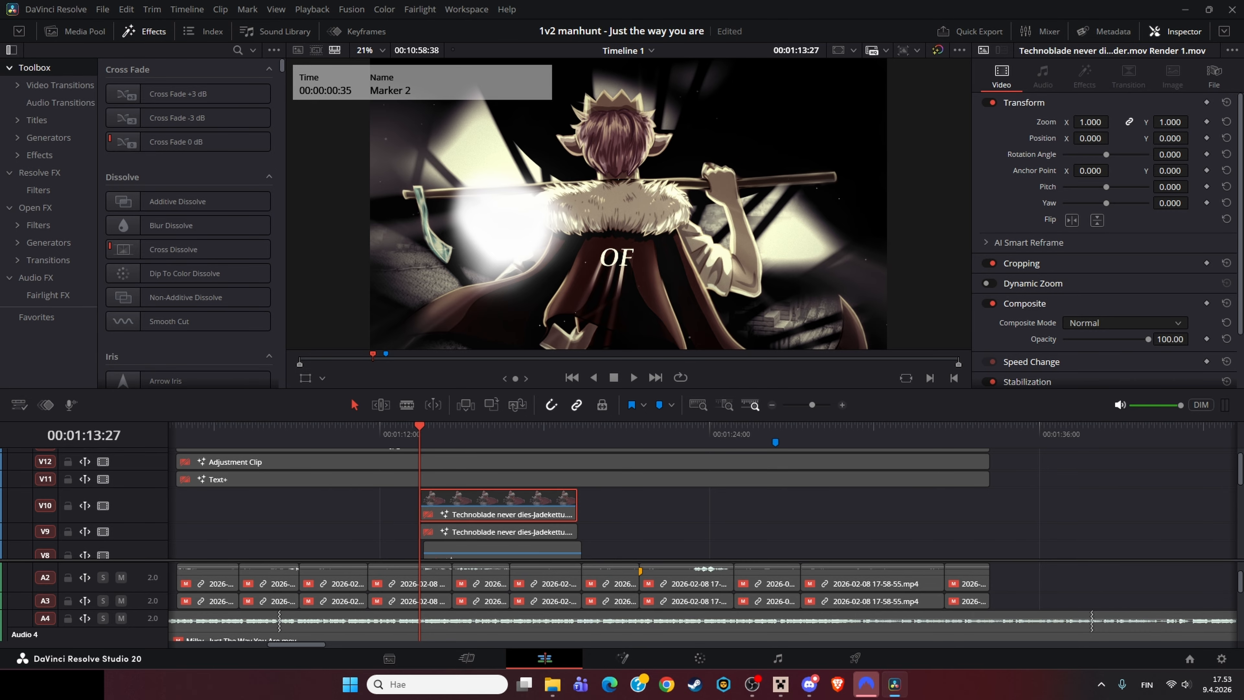
pyautogui.rightClick(524, 533)
pyautogui.click(575, 337)
# Step: Reposition the BCCLightWrap2 node beneath Merge28 and Merge29 in the node graph
pyautogui.moveTo(301, 596); pyautogui.dragTo(296, 605)
pyautogui.moveTo(296, 605); pyautogui.dragTo(267, 619)
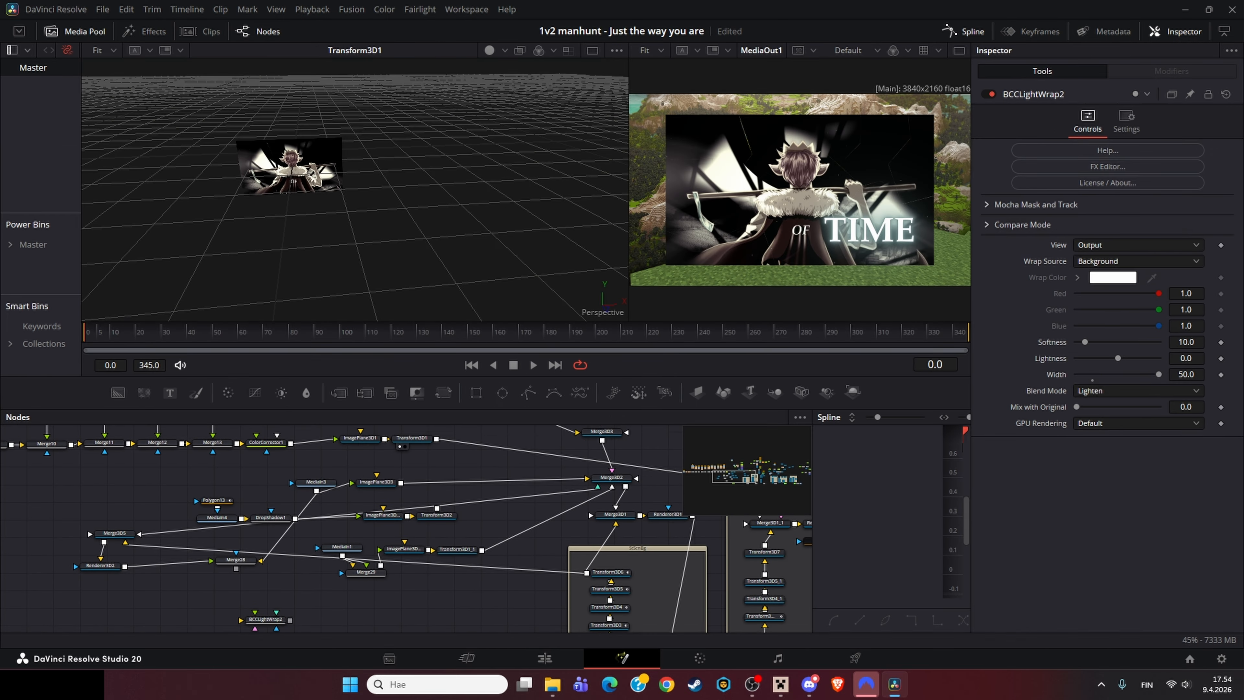
pyautogui.moveTo(406, 597); pyautogui.dragTo(311, 597)
pyautogui.moveTo(527, 525); pyautogui.dragTo(160, 624)
pyautogui.scroll(-2, 385, 541)
pyautogui.moveTo(490, 539); pyautogui.dragTo(318, 555)
pyautogui.scroll(3, 409, 620)
pyautogui.scroll(-4, 485, 491)
pyautogui.scroll(4, 452, 502)
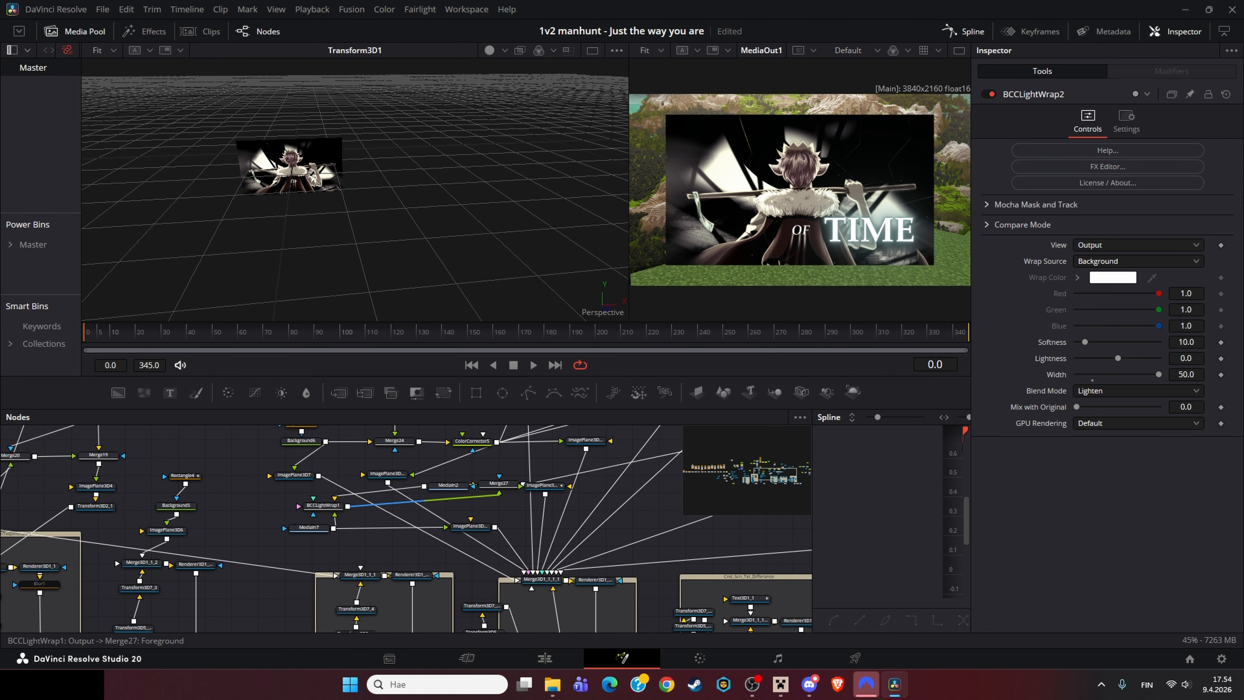
pyautogui.moveTo(161, 544); pyautogui.dragTo(741, 483)
pyautogui.moveTo(125, 565); pyautogui.dragTo(374, 576)
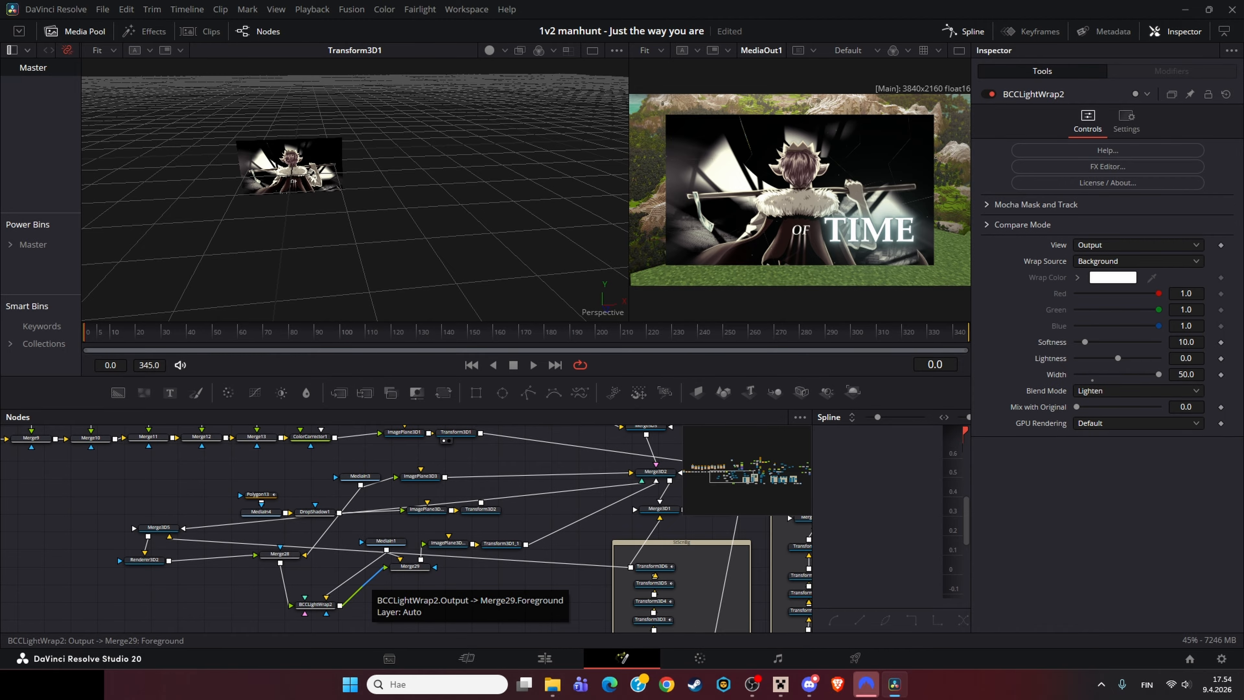
pyautogui.moveTo(367, 583); pyautogui.dragTo(408, 596)
# Step: View the MediaIn3 node and its ImagePlane3D3 in the viewer
pyautogui.click(402, 489)
pyautogui.press('1')
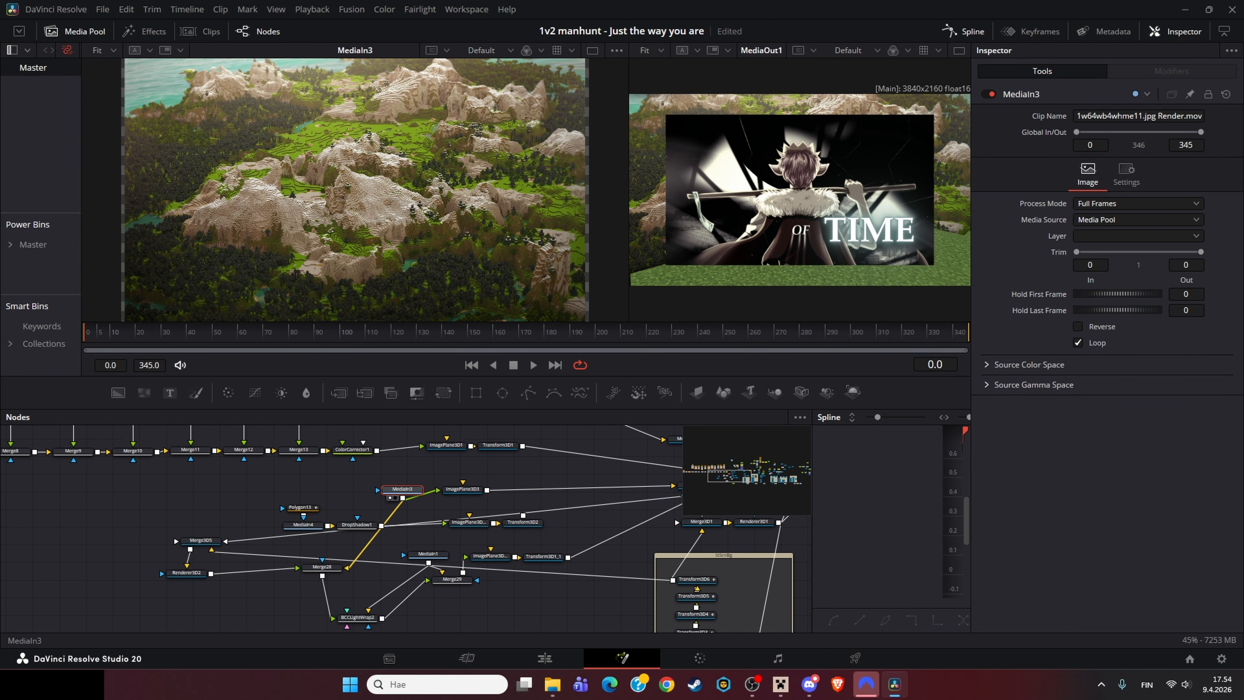
pyautogui.click(462, 489)
pyautogui.press('1')
# Step: View the Merge28 node's output in the viewer
pyautogui.moveTo(588, 510); pyautogui.dragTo(285, 524)
pyautogui.click(396, 499)
pyautogui.moveTo(391, 532); pyautogui.dragTo(626, 504)
pyautogui.click(252, 552)
pyautogui.press('1')
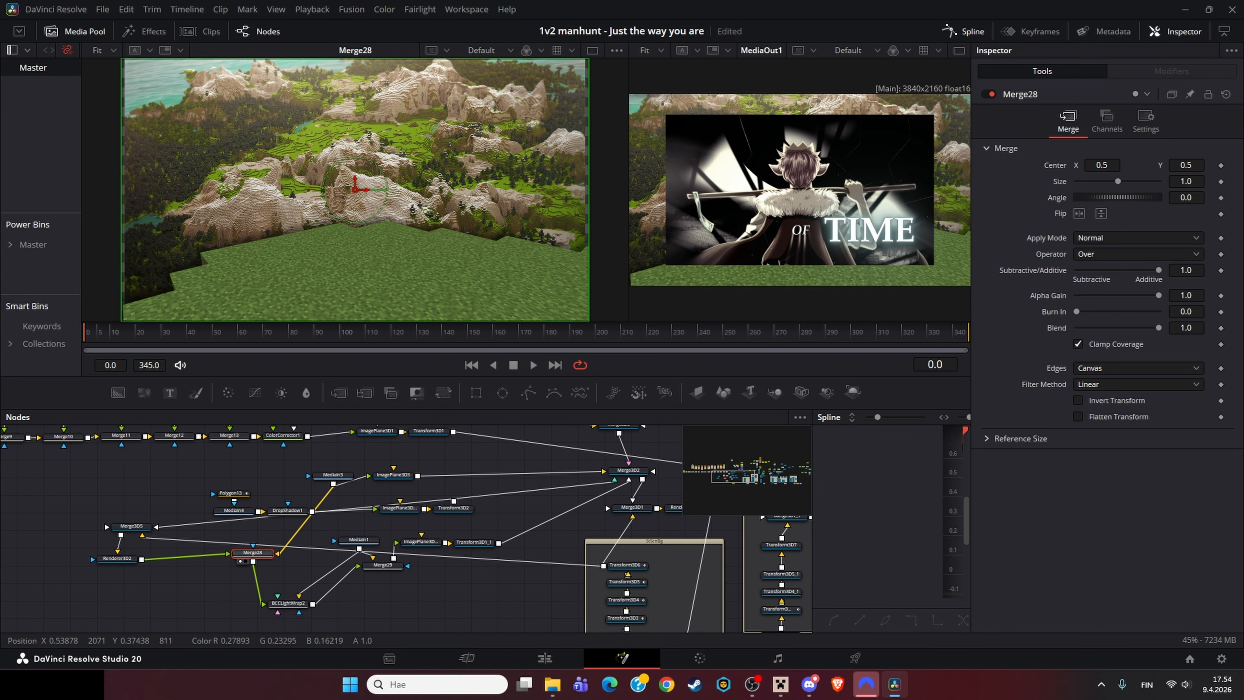
# Step: View the BCCLightWrap2 and MediaIn1 node outputs in the viewer
pyautogui.moveTo(456, 588); pyautogui.dragTo(483, 606)
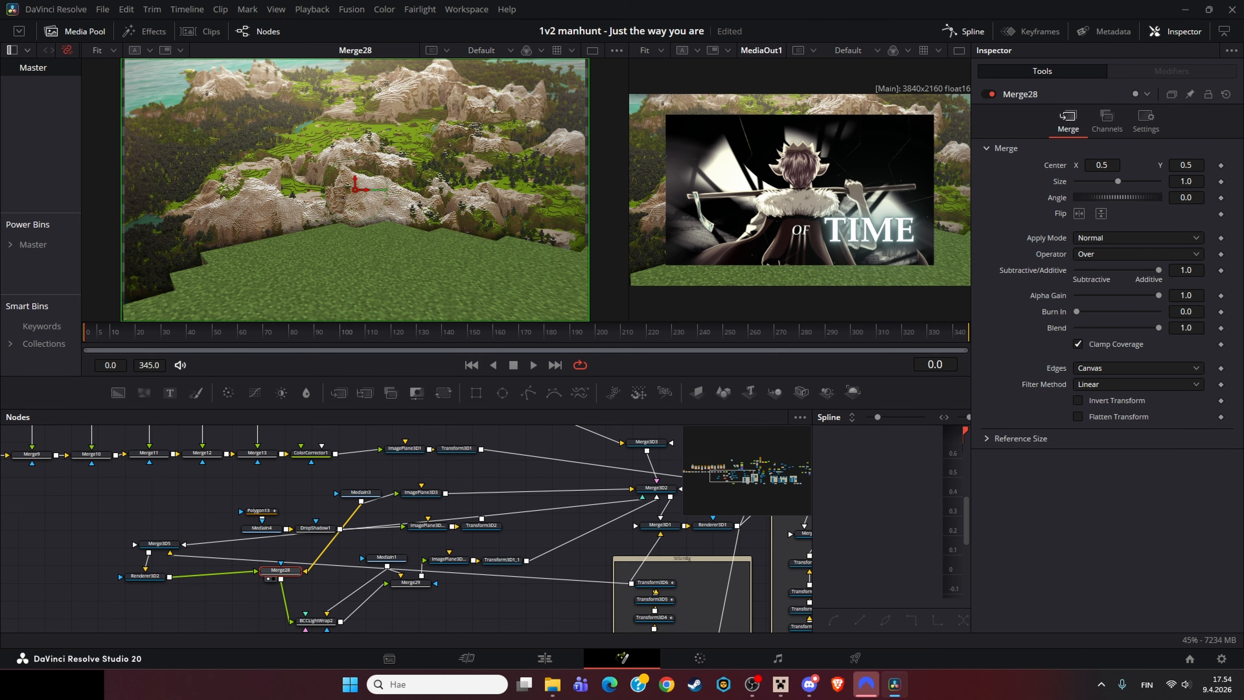
pyautogui.click(316, 620)
pyautogui.press('1')
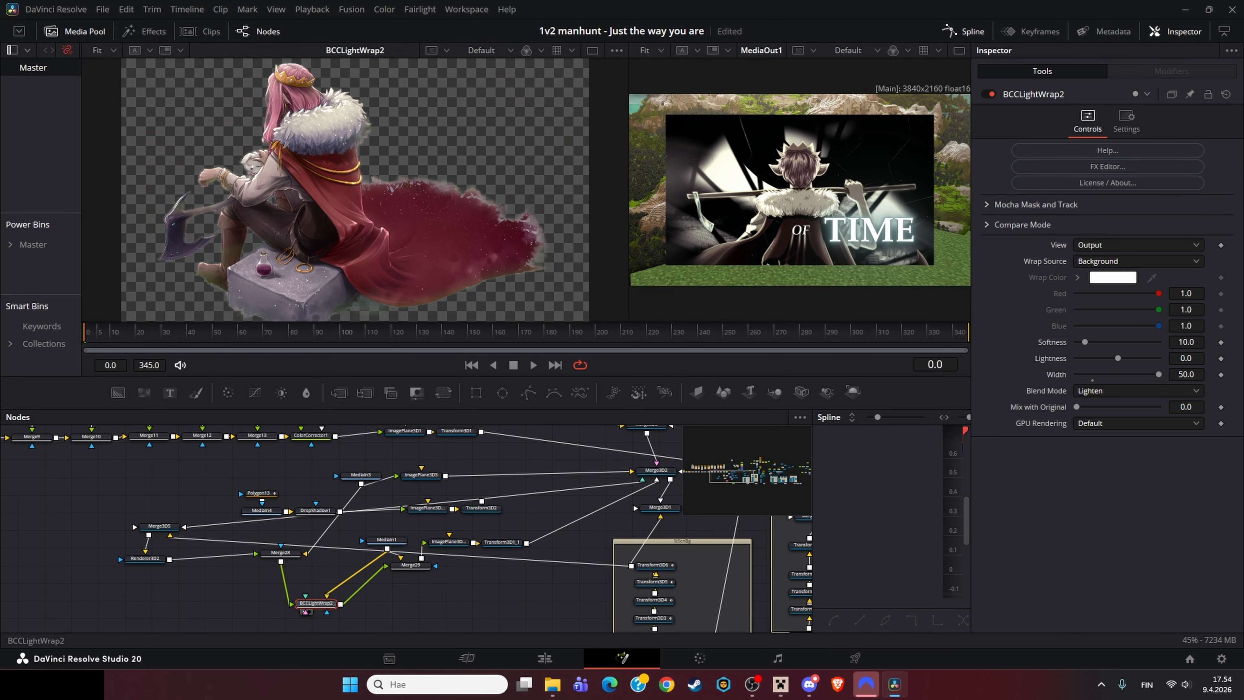
pyautogui.click(387, 539)
pyautogui.press('1')
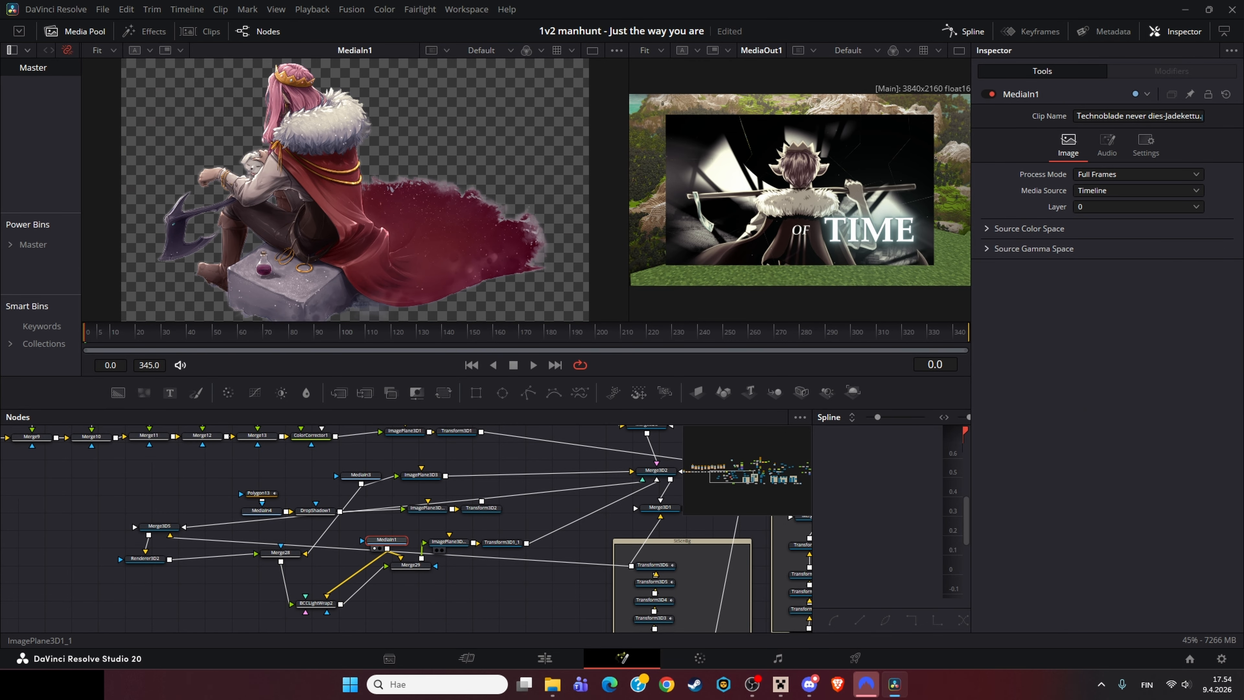
# Step: Toggle pass-through on the BCCLightWrap2 node to compare the result with and without it
pyautogui.click(398, 574)
pyautogui.click(316, 604)
pyautogui.hotkey('ctrl', 'p')
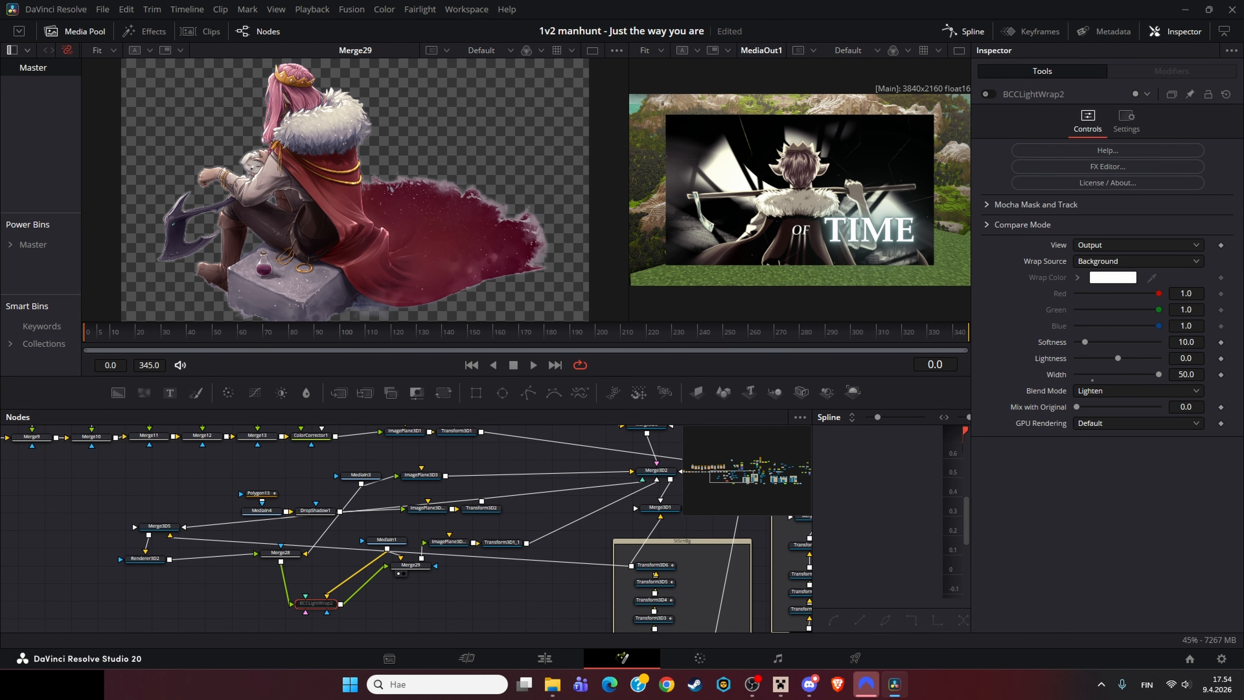
pyautogui.hotkey('ctrl', 'p')
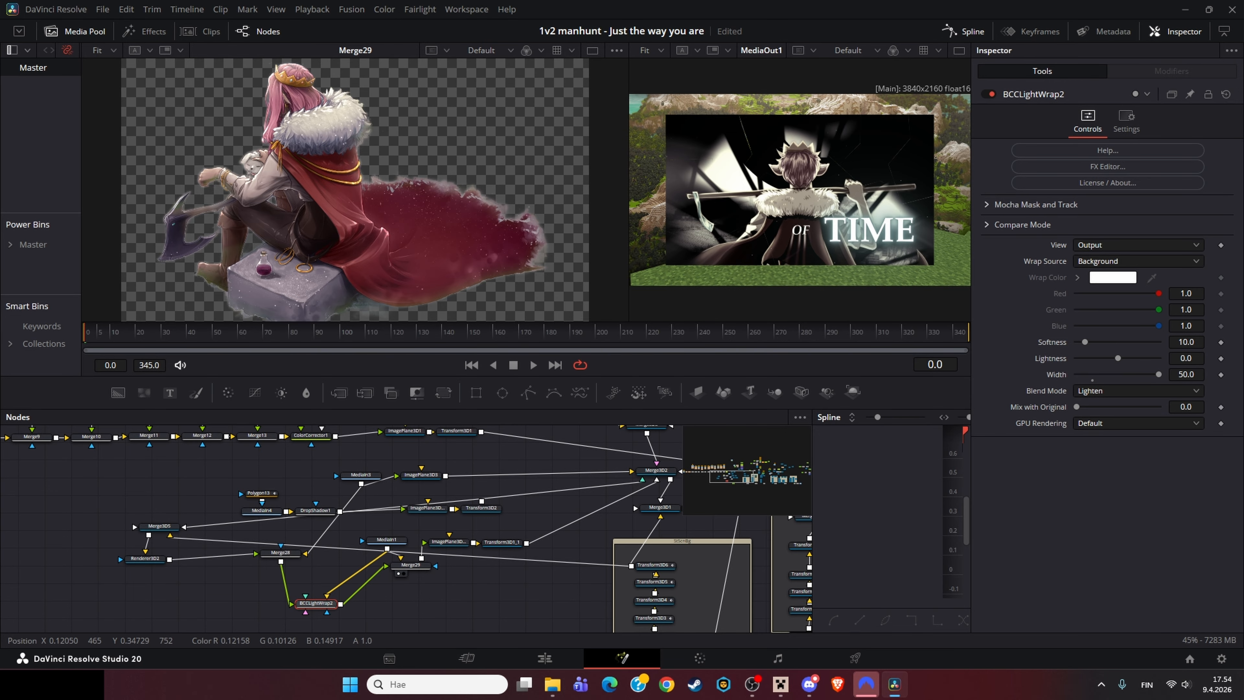
pyautogui.hotkey('ctrl', 'p')
pyautogui.moveTo(220, 583); pyautogui.dragTo(359, 551)
pyautogui.hotkey('ctrl', 'p')
# Step: View the MediaIn4 node's output in the viewer
pyautogui.click(297, 495)
pyautogui.click(486, 460)
pyautogui.press('1')
pyautogui.moveTo(498, 444); pyautogui.dragTo(442, 479)
pyautogui.click(342, 515)
pyautogui.press('1')
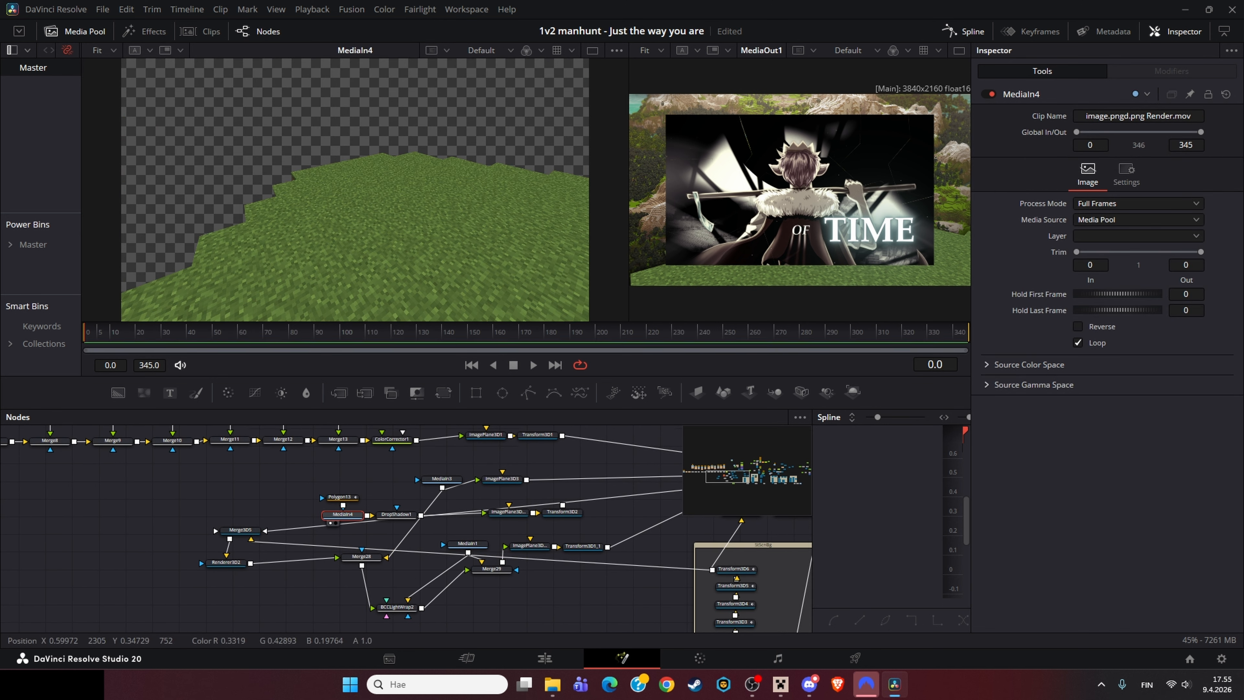
# Step: Detach and reattach the Polygon13 mask on MediaIn4 and move the Polygon13 node just above it
pyautogui.moveTo(342, 497); pyautogui.dragTo(332, 475)
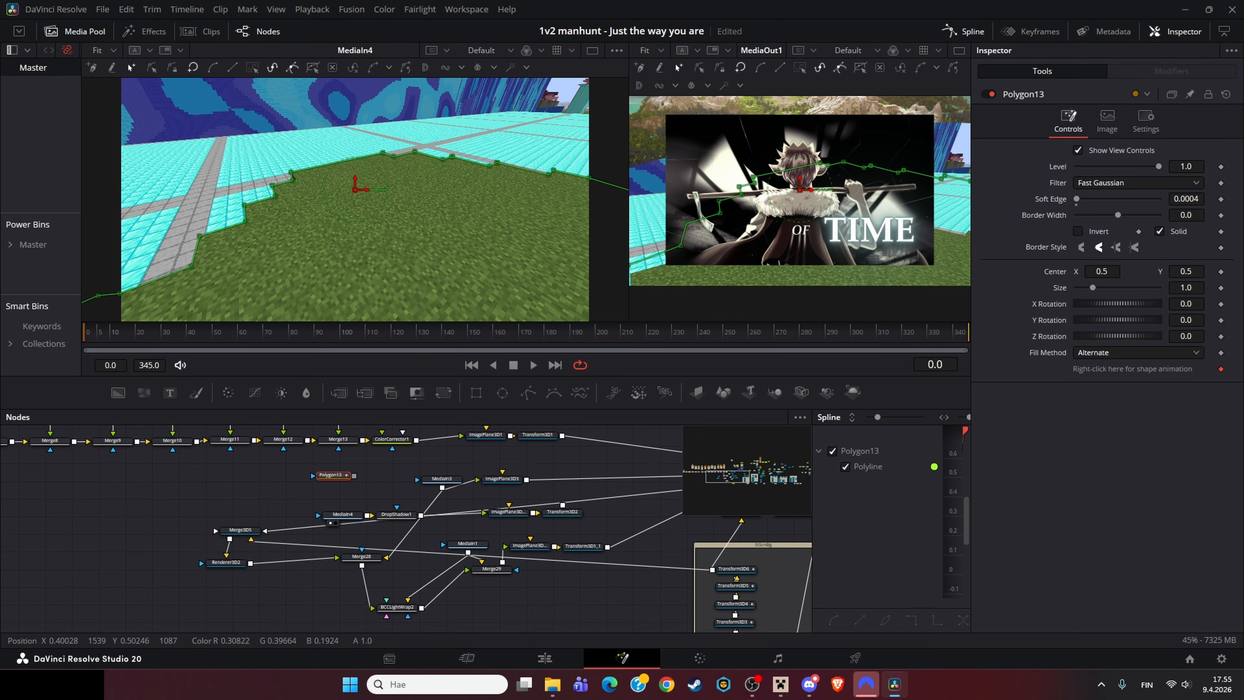
pyautogui.moveTo(354, 475); pyautogui.dragTo(343, 510)
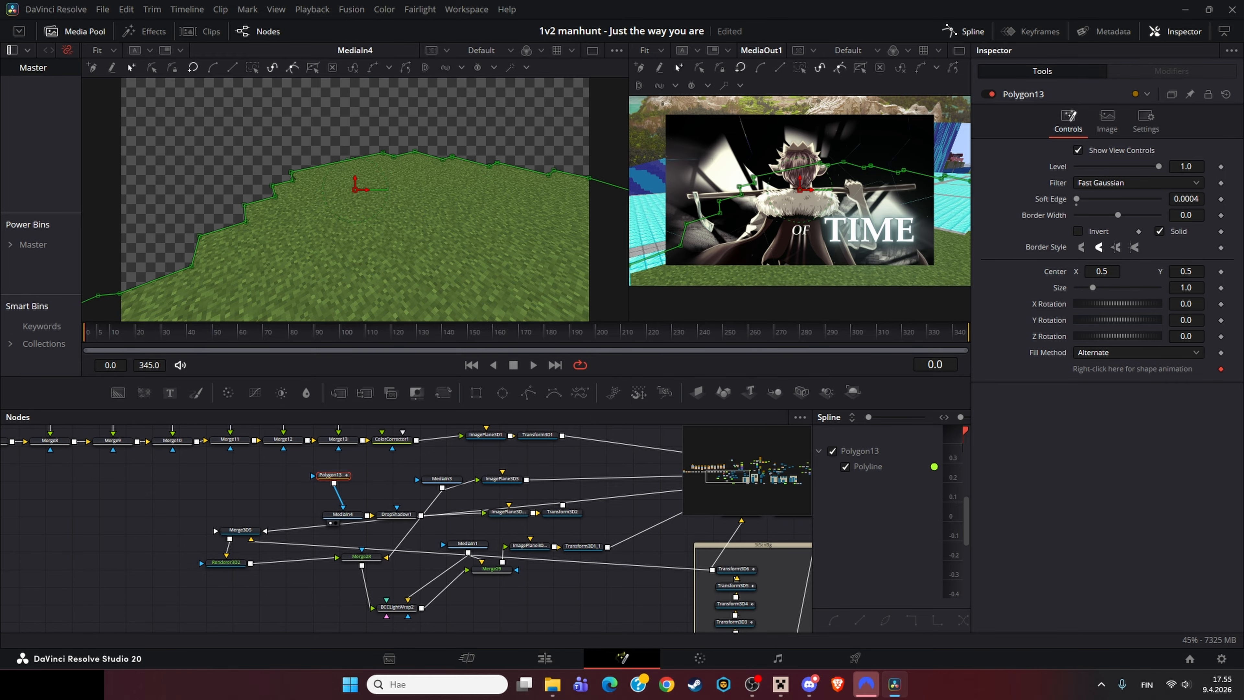
pyautogui.click(378, 490)
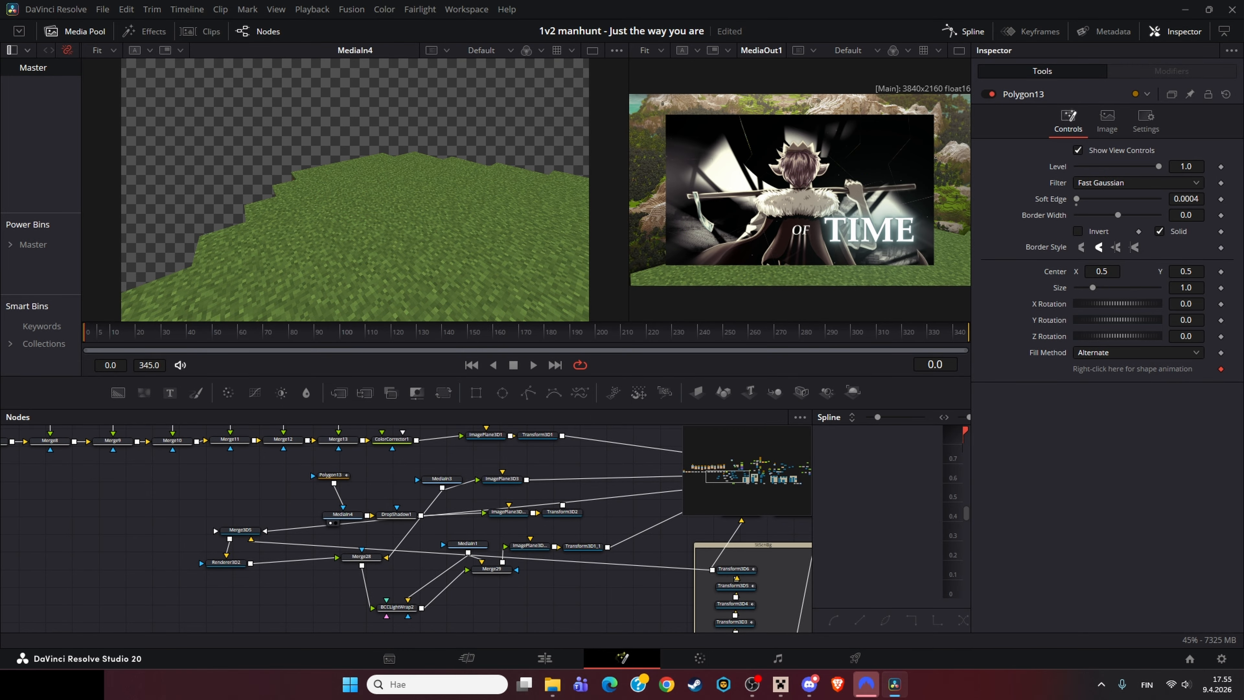
pyautogui.moveTo(331, 474); pyautogui.dragTo(341, 489)
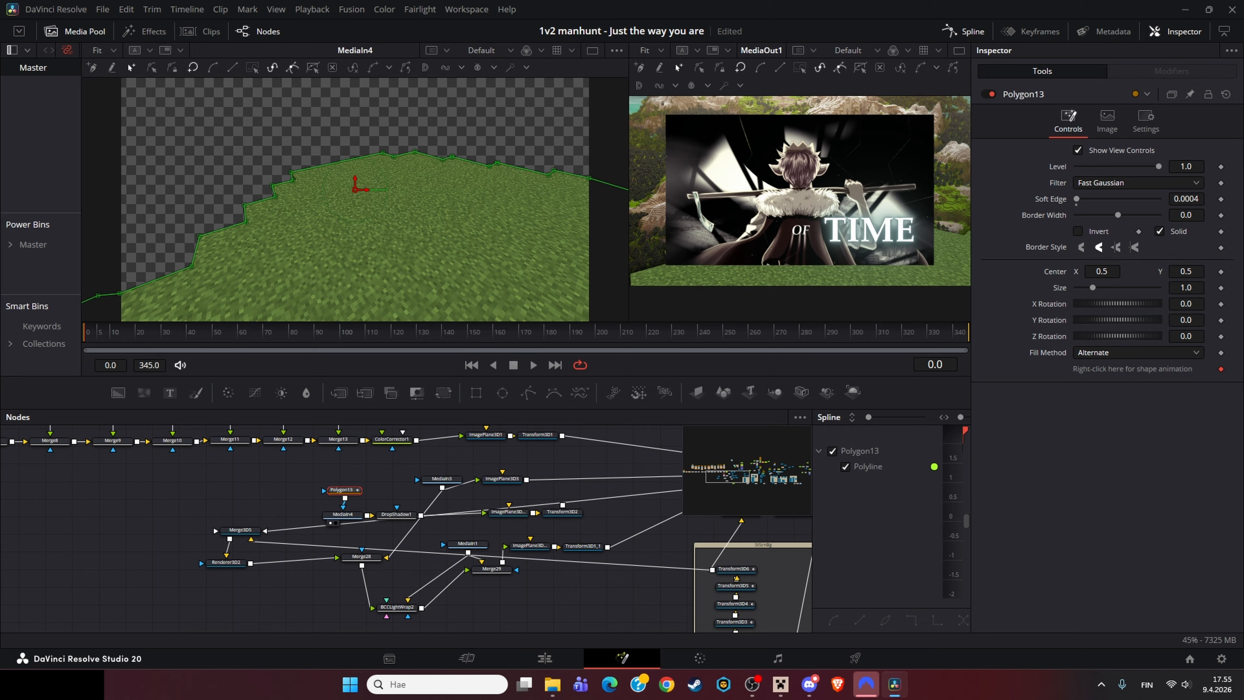
pyautogui.scroll(3, 125, 307)
pyautogui.scroll(-2, 153, 278)
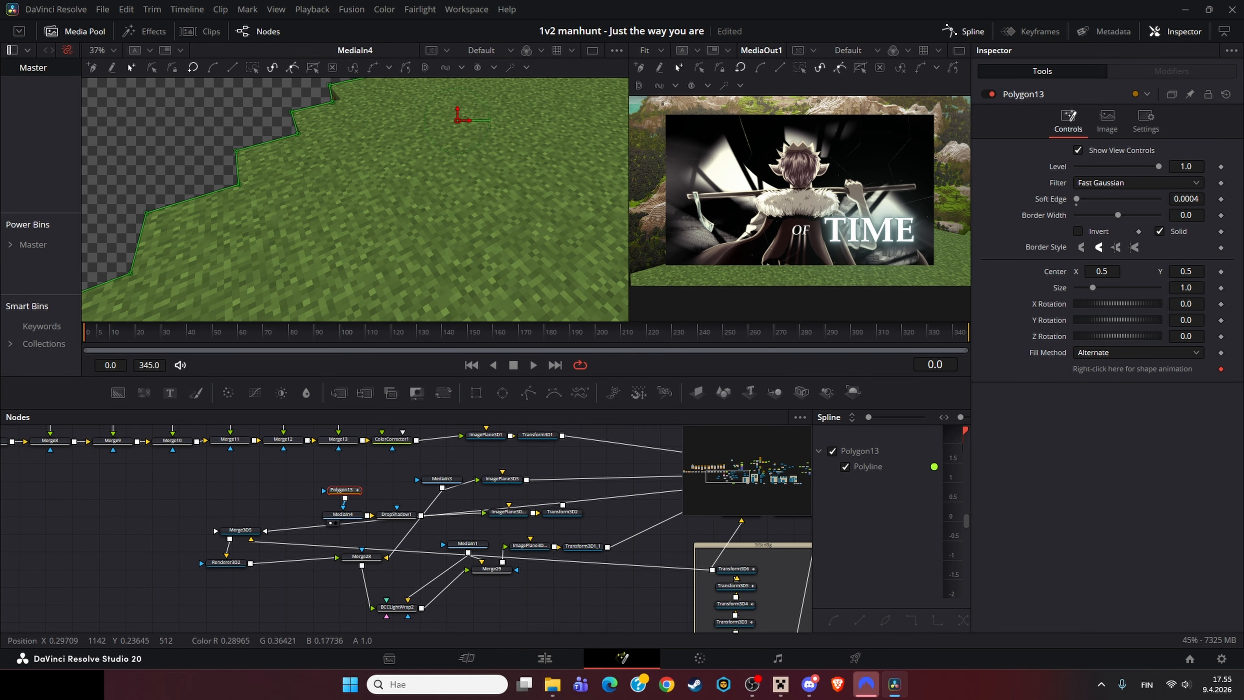
pyautogui.click(377, 483)
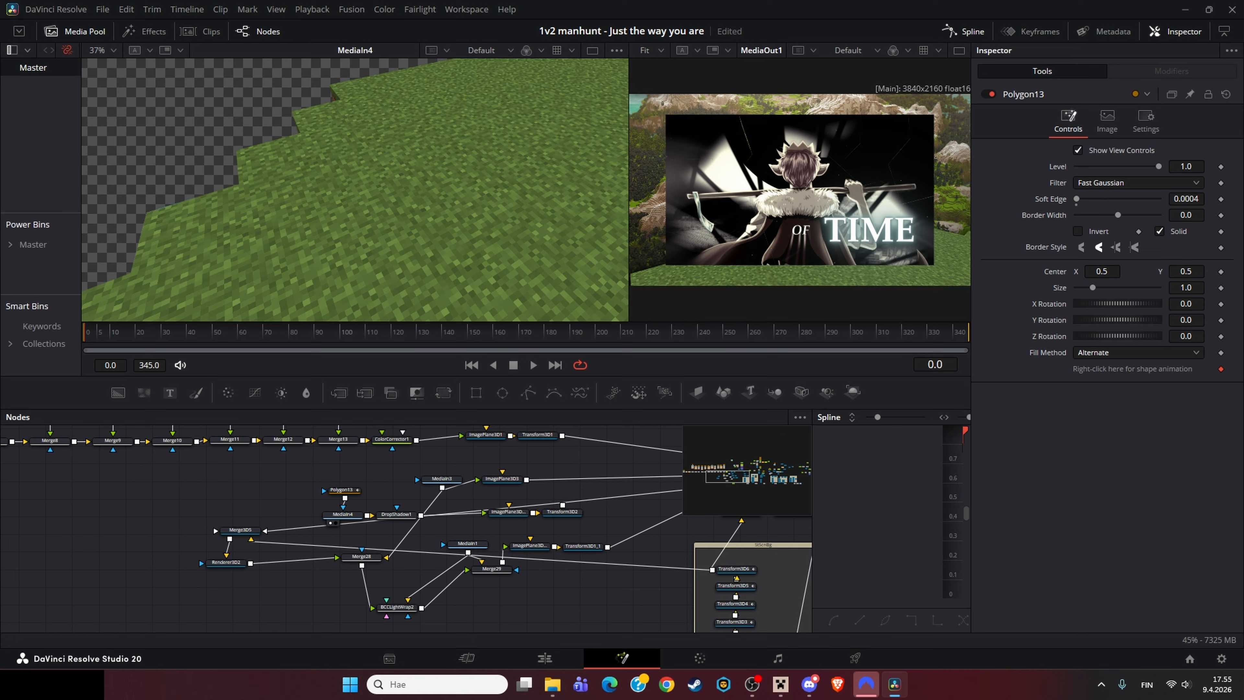
# Step: View the DropShadow1 node's output in the viewer
pyautogui.click(396, 514)
pyautogui.press('1')
pyautogui.scroll(-2, 327, 124)
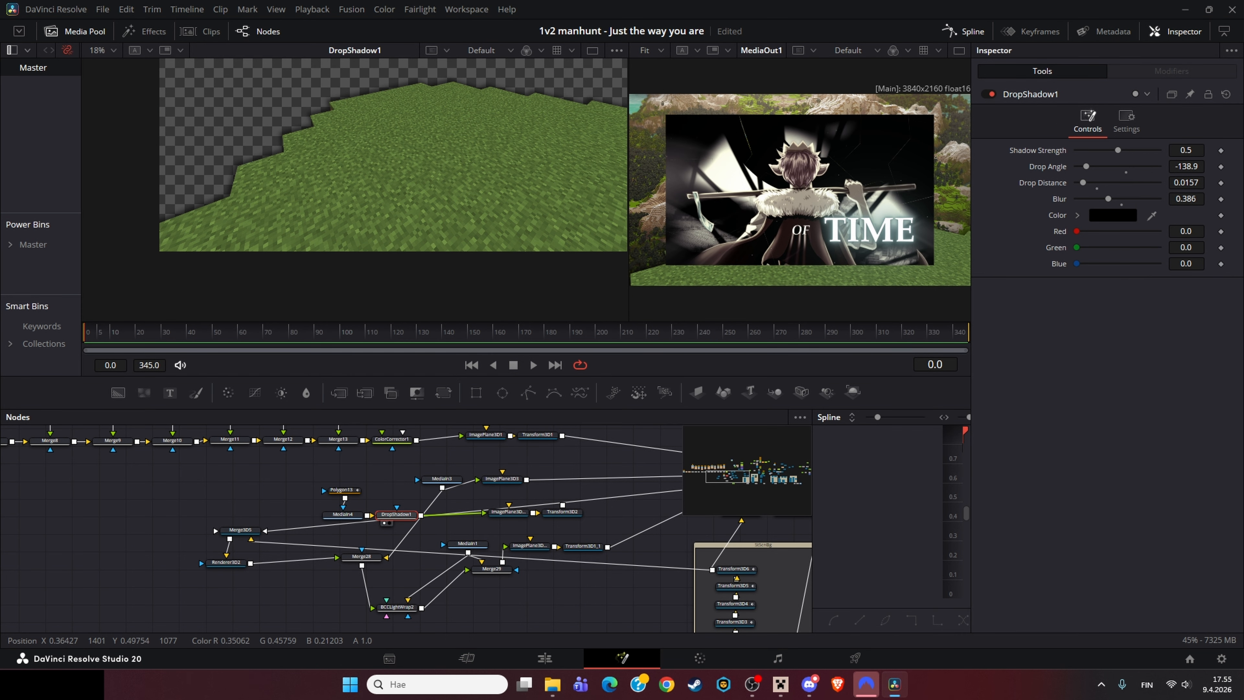
pyautogui.moveTo(364, 143); pyautogui.dragTo(345, 196)
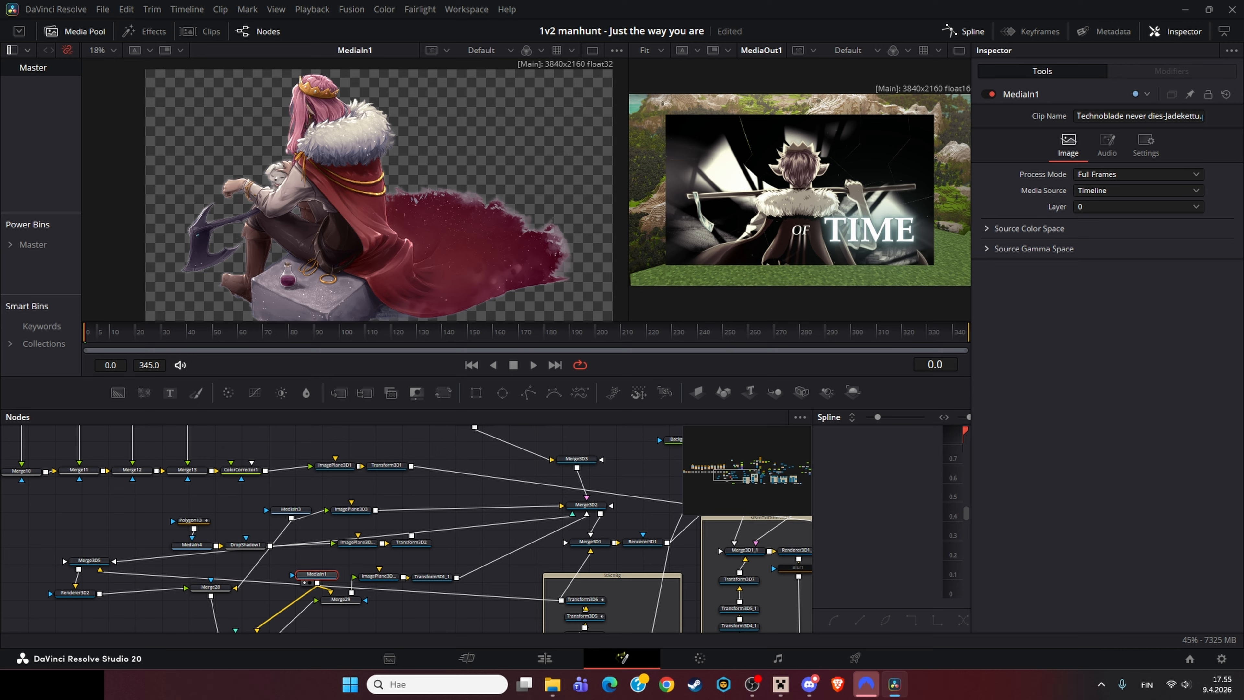
# Step: View the ImagePlane3D1_1 and Merge3D2 nodes' 3D scenes in the viewer
pyautogui.click(341, 599)
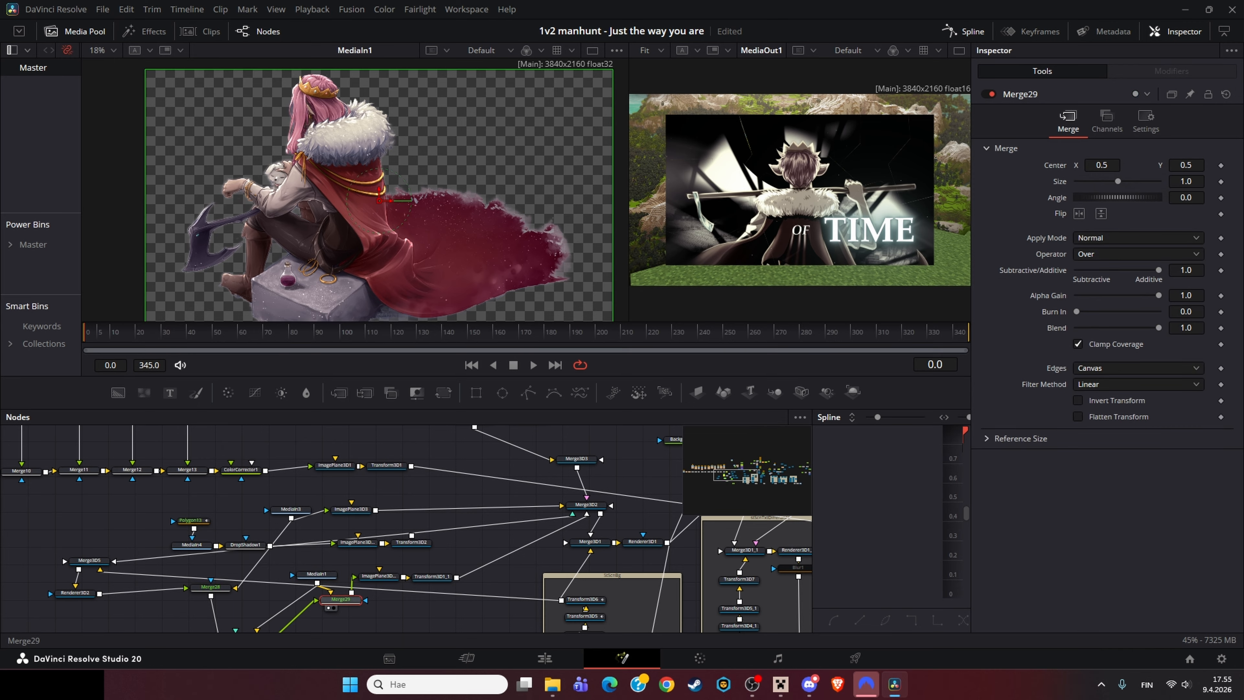
pyautogui.click(379, 576)
pyautogui.press('1')
pyautogui.moveTo(587, 504); pyautogui.dragTo(443, 475)
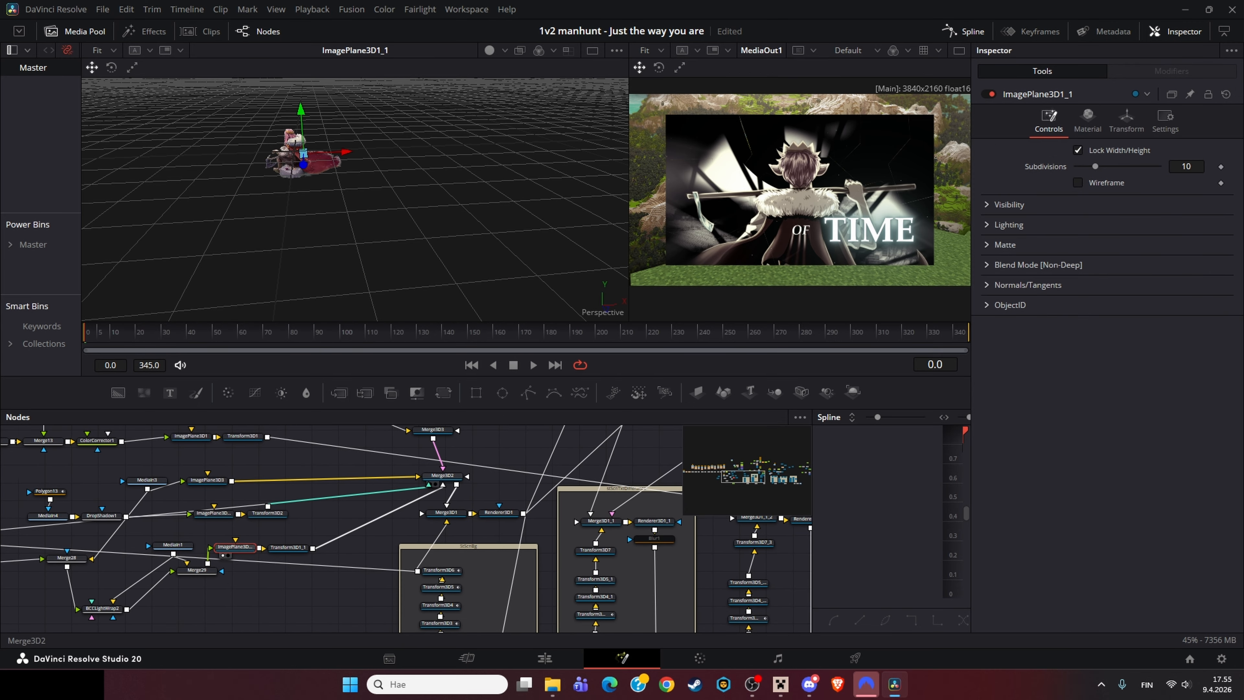
pyautogui.click(442, 476)
pyautogui.press('1')
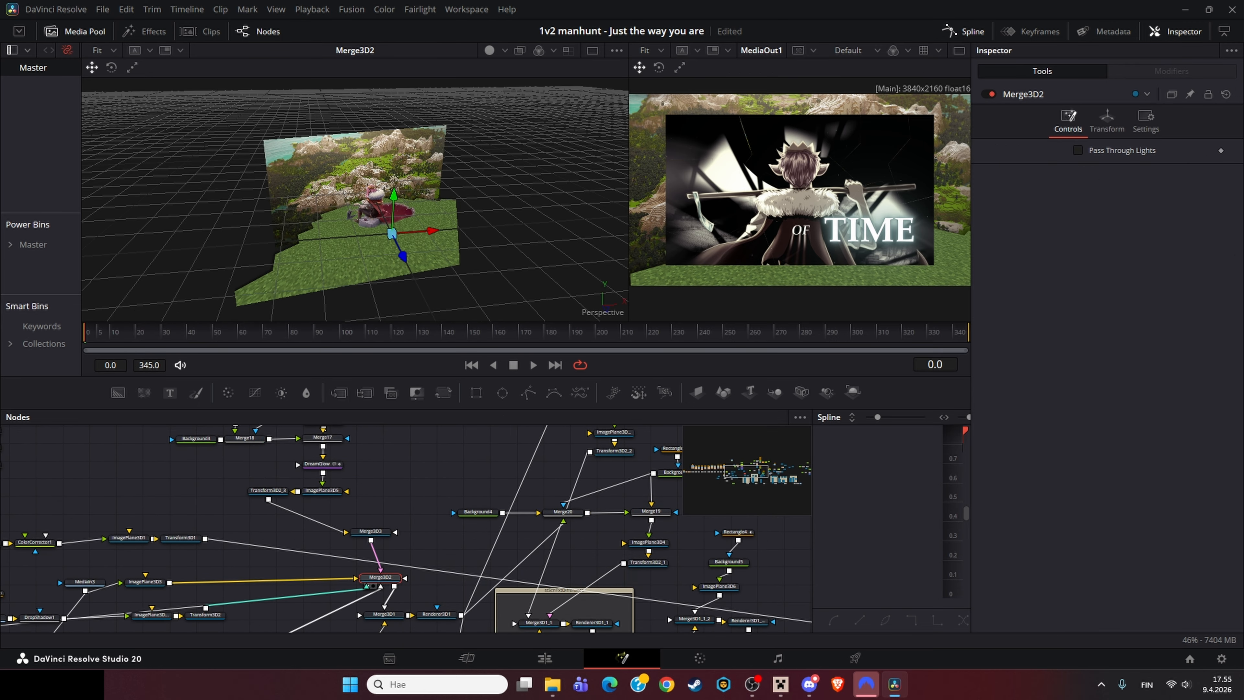
pyautogui.moveTo(387, 230); pyautogui.dragTo(416, 110)
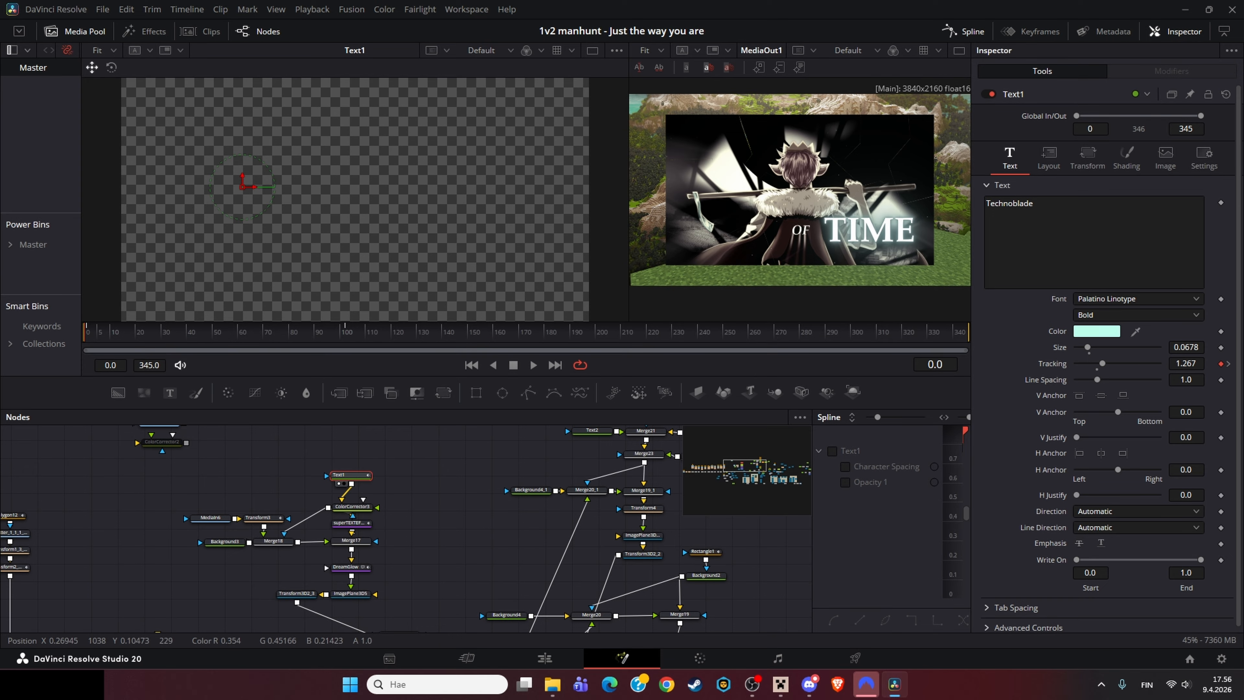
# Step: Jump to frame 78 and view the ColorCorrector3 node's output in the viewer
pyautogui.moveTo(261, 332); pyautogui.dragTo(237, 332)
pyautogui.click(352, 507)
pyautogui.press('1')
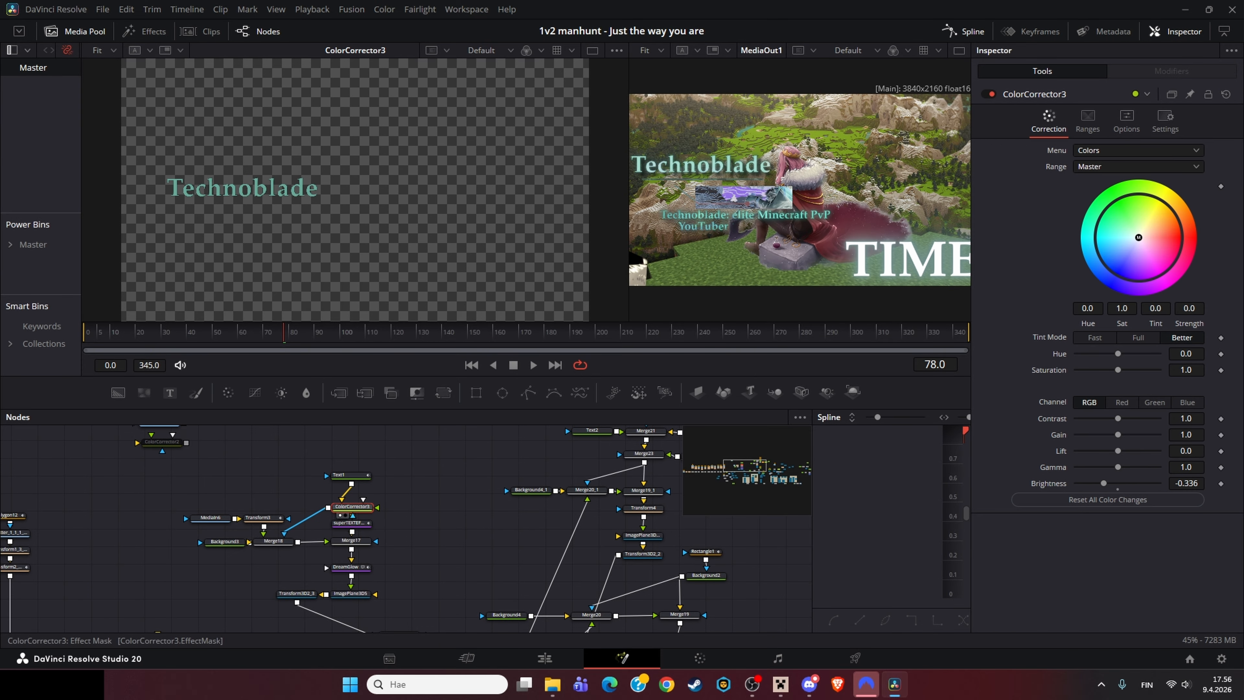
pyautogui.moveTo(352, 507)
pyautogui.mouseDown()
pyautogui.moveTo(352, 524)
pyautogui.moveTo(361, 513)
pyautogui.mouseUp()
pyautogui.moveTo(360, 513); pyautogui.dragTo(354, 503)
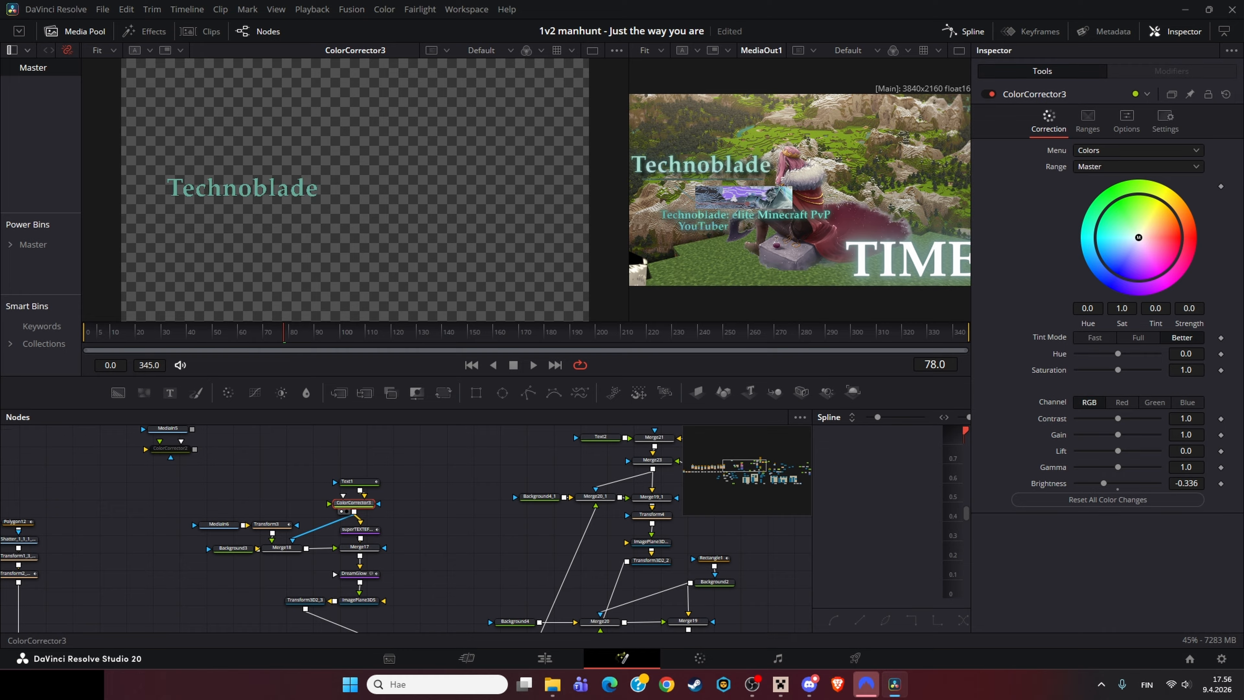
# Step: View the superTEXTEFFECT node's output in the viewer
pyautogui.moveTo(312, 181); pyautogui.dragTo(599, 160)
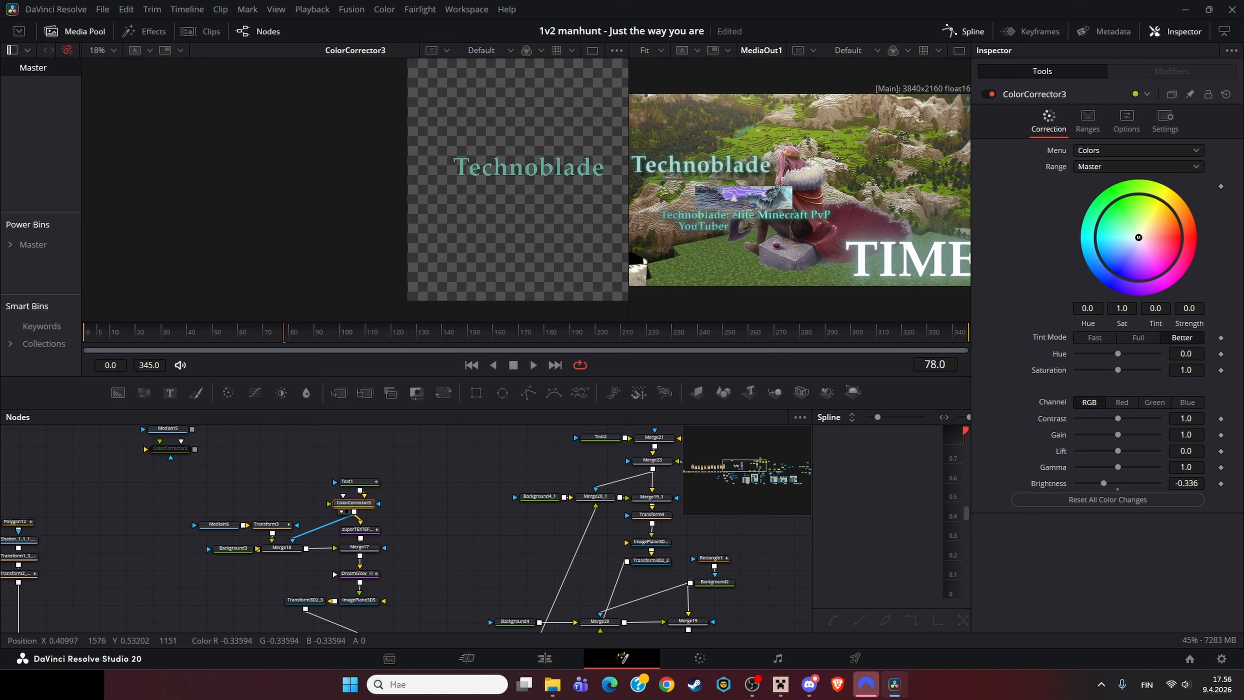
pyautogui.scroll(2, 590, 186)
pyautogui.scroll(4, 803, 181)
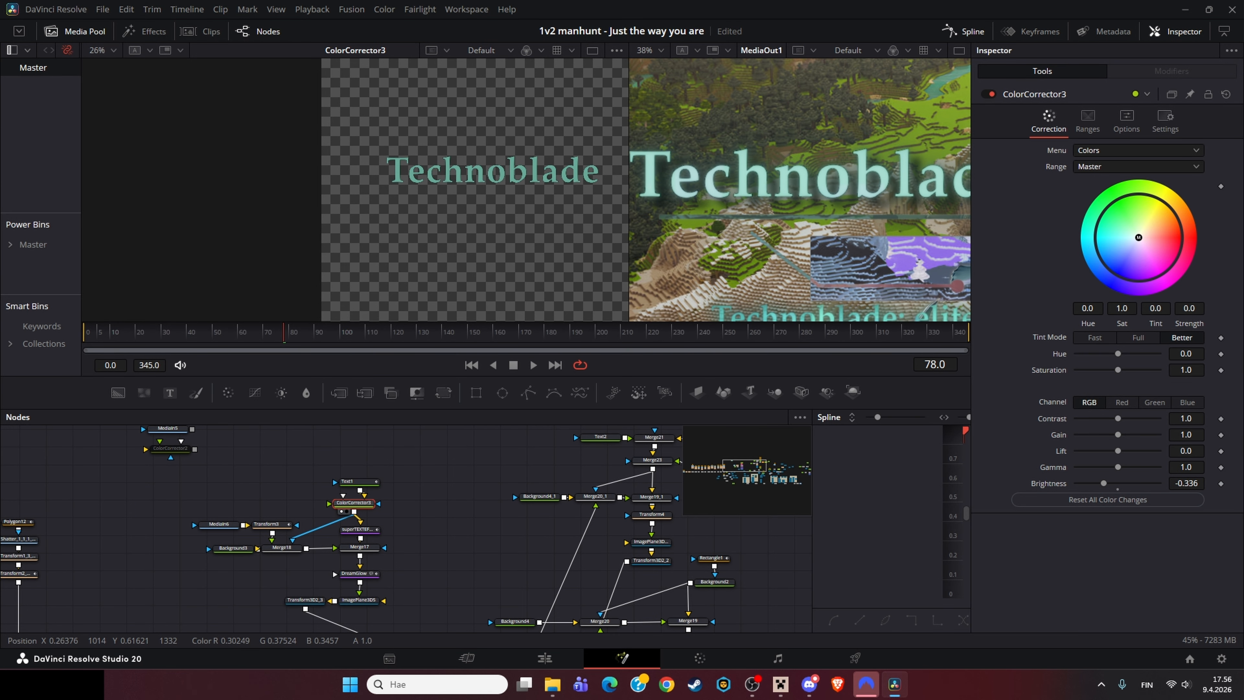
pyautogui.scroll(-4, 832, 185)
pyautogui.moveTo(833, 185); pyautogui.dragTo(836, 171)
pyautogui.click(359, 529)
pyautogui.press('1')
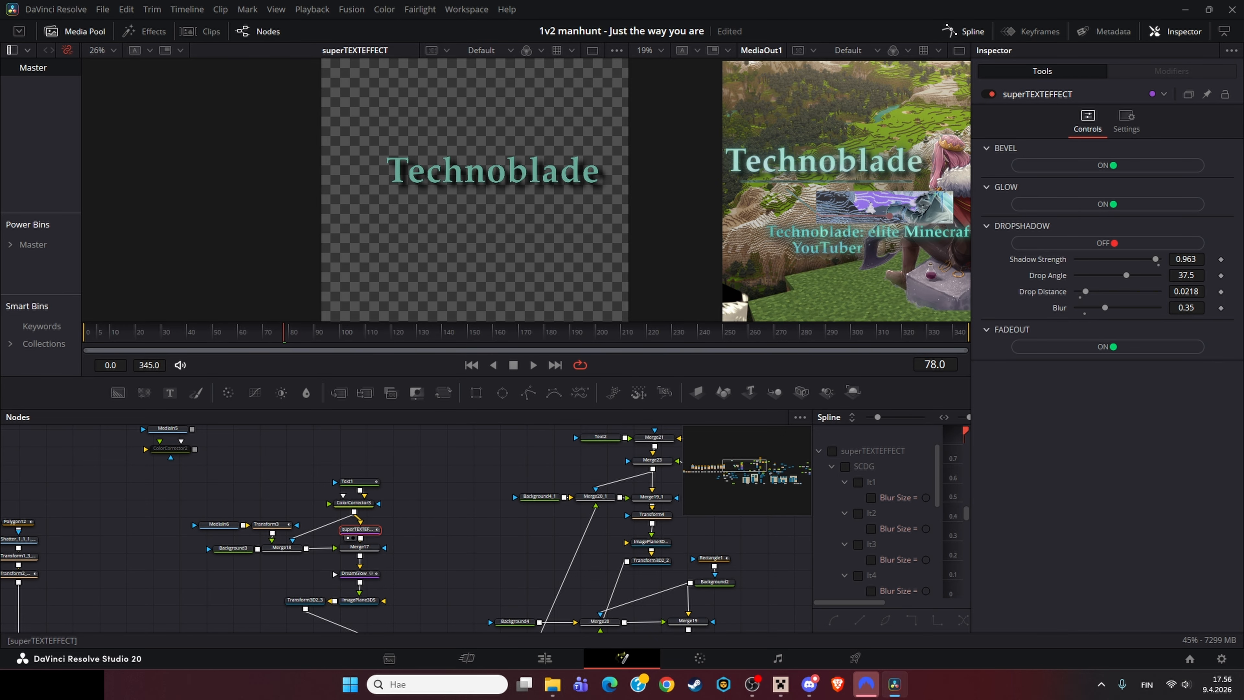
# Step: Open File Explorer and browse to the DaVinci supercut Drfx folder of effect presets
pyautogui.press('super+e')
pyautogui.click(123, 388)
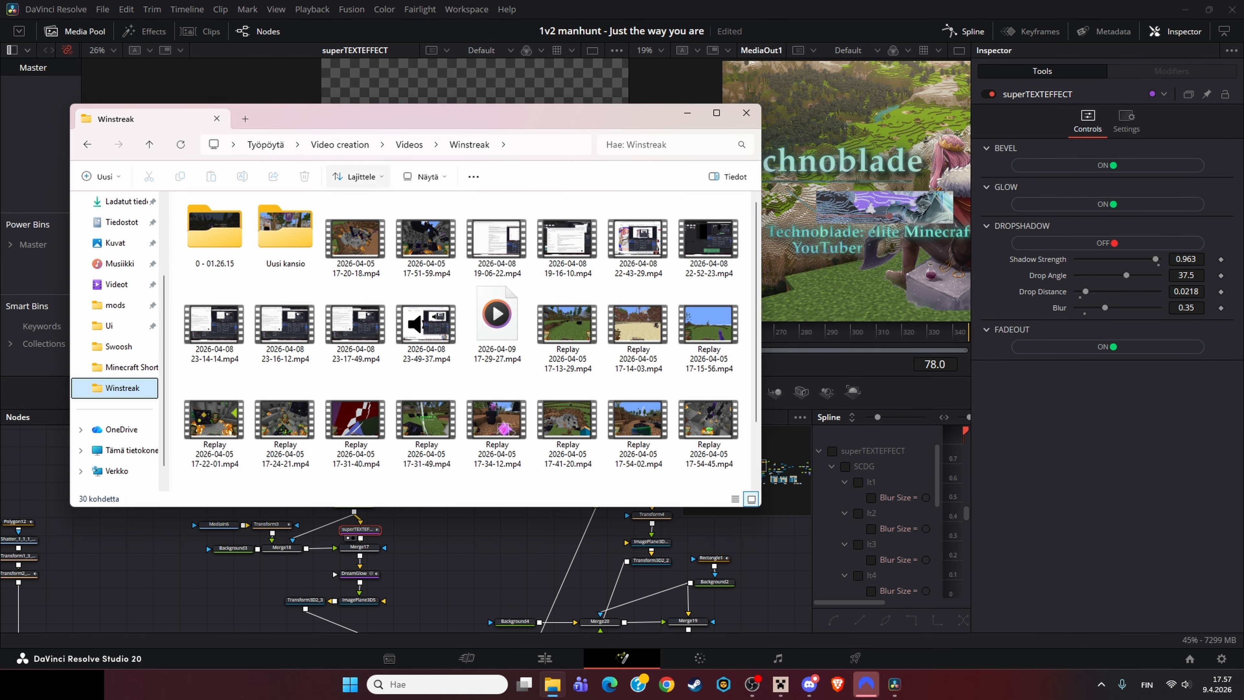
pyautogui.click(340, 145)
pyautogui.doubleClick(216, 238)
pyautogui.doubleClick(218, 255)
pyautogui.doubleClick(215, 219)
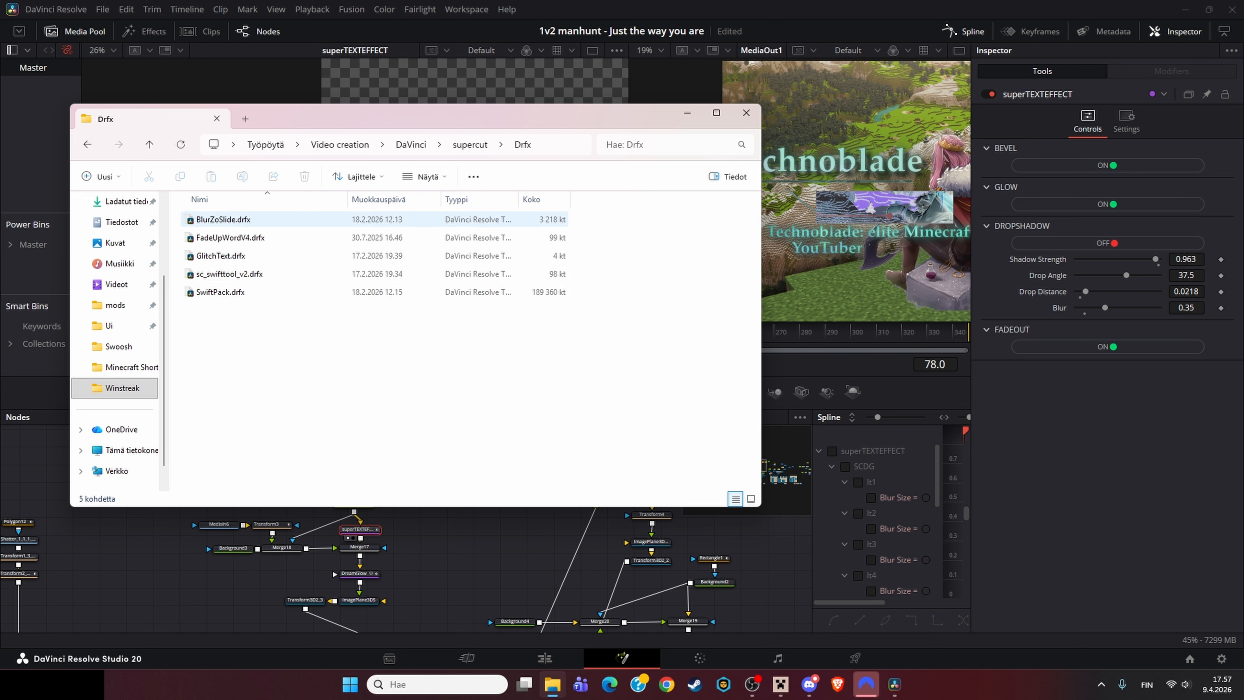
pyautogui.click(272, 526)
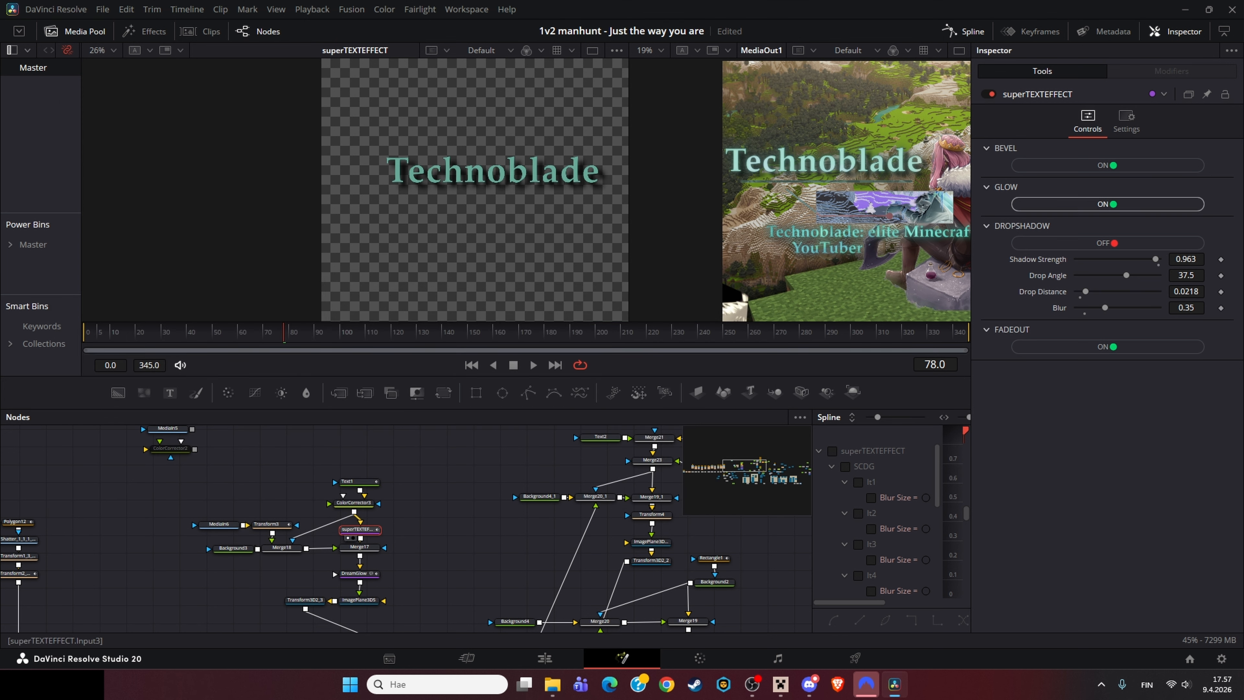
# Step: Switch off the superTEXTEFFECT glow and set the glow Quality to 1
pyautogui.click(1107, 204)
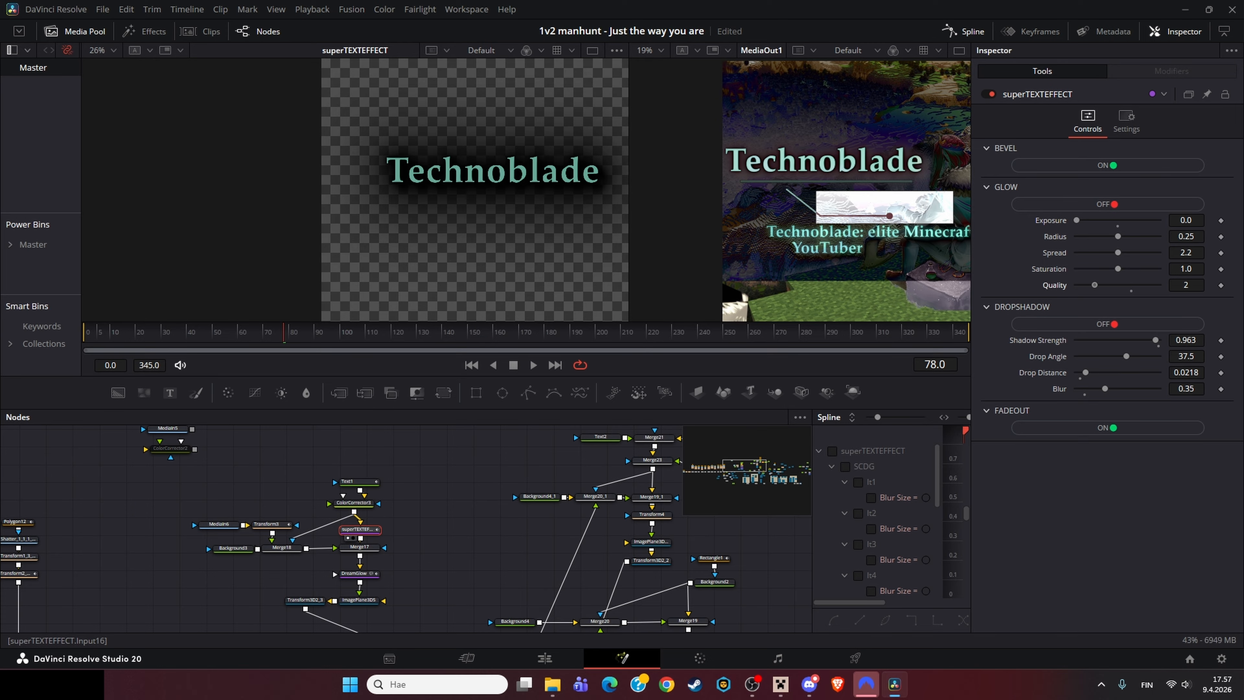
pyautogui.moveTo(1094, 285); pyautogui.dragTo(1085, 285)
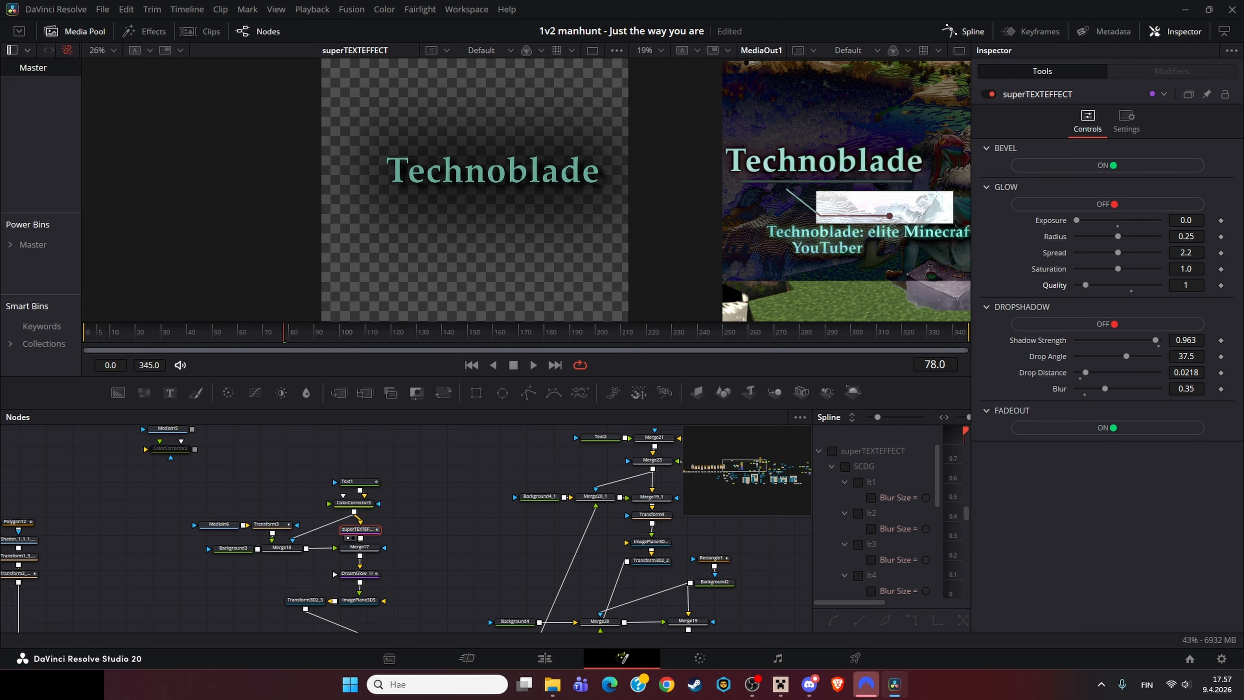
# Step: Undo the last three changes
pyautogui.hotkey('ctrl', 'z')
pyautogui.hotkey('ctrl', 'z')
pyautogui.hotkey('ctrl', 'z')
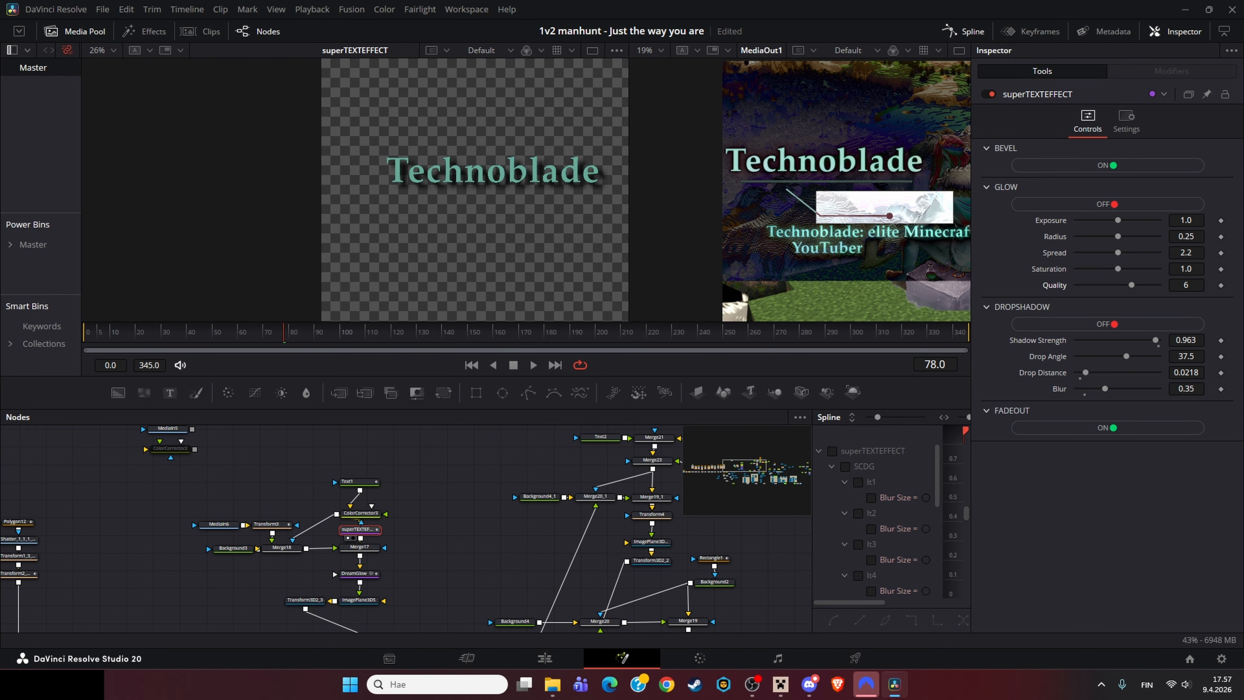
# Step: Undo two more of the superTEXTEFFECT glow changes
pyautogui.hotkey('ctrl', 'z')
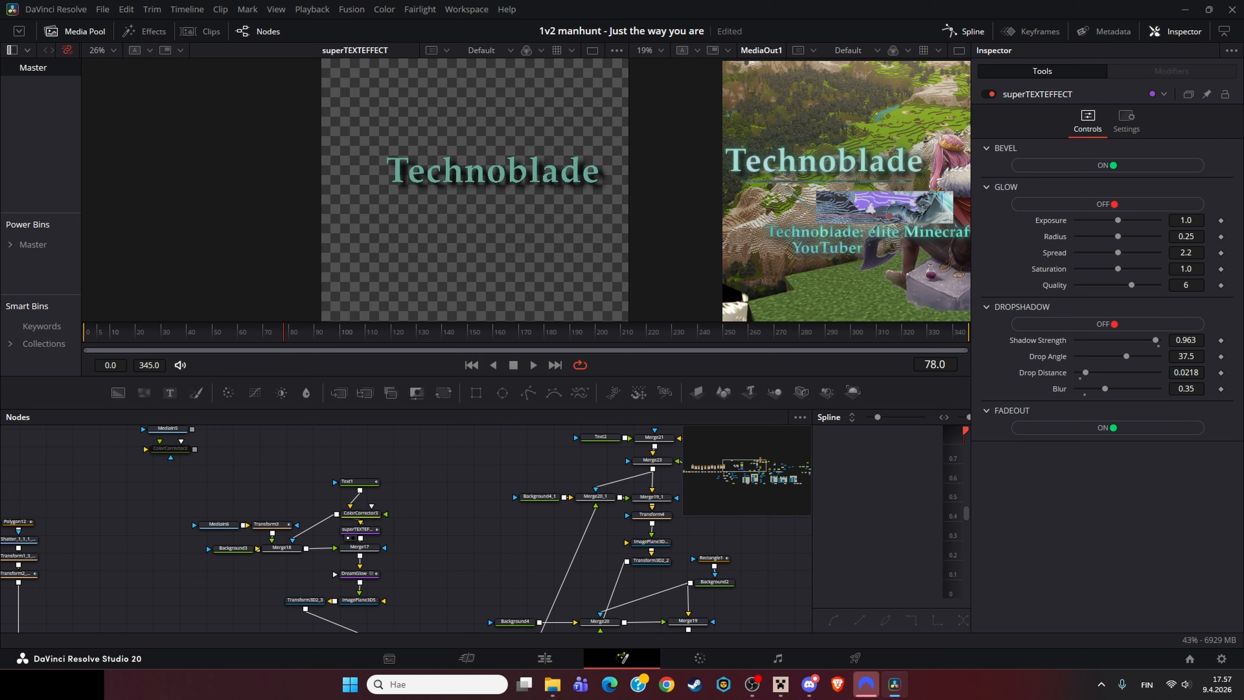
pyautogui.hotkey('ctrl', 'z')
# Step: View the MediaIn6 image in the viewer and zoom out to see its full frame
pyautogui.click(219, 524)
pyautogui.press('1')
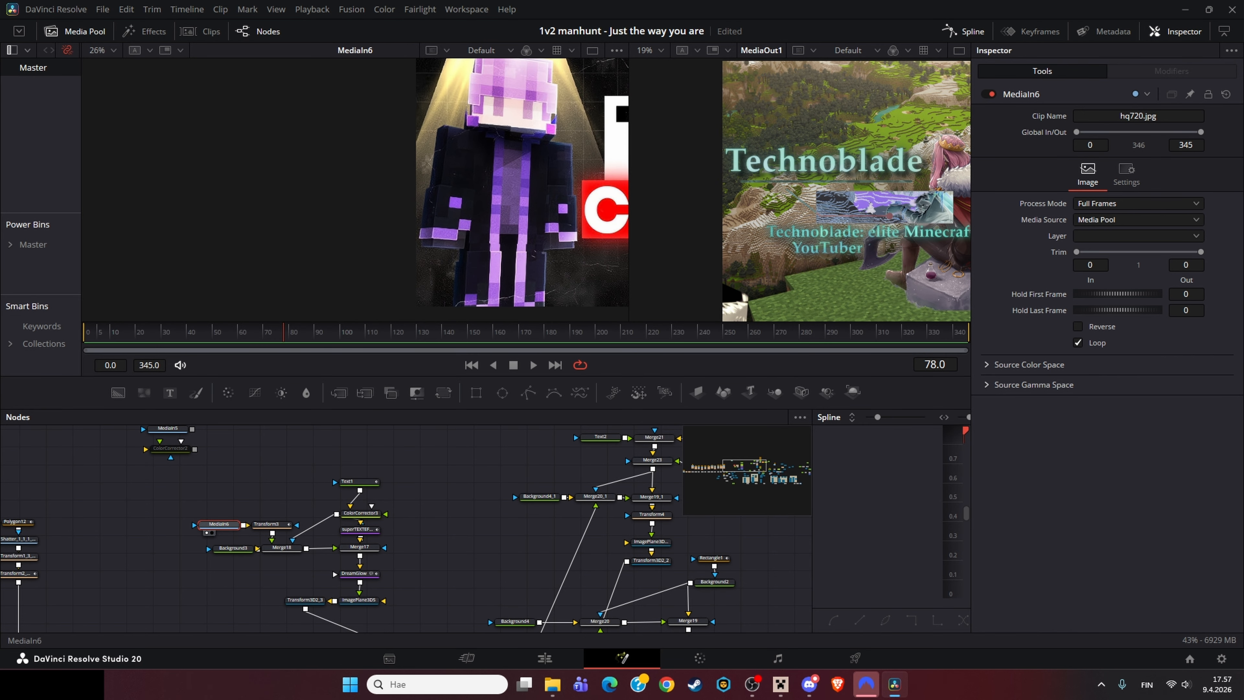
pyautogui.moveTo(562, 206); pyautogui.dragTo(446, 204)
pyautogui.scroll(-3, 550, 216)
pyautogui.moveTo(414, 157); pyautogui.dragTo(443, 151)
pyautogui.scroll(3, 444, 151)
pyautogui.scroll(-5, 444, 151)
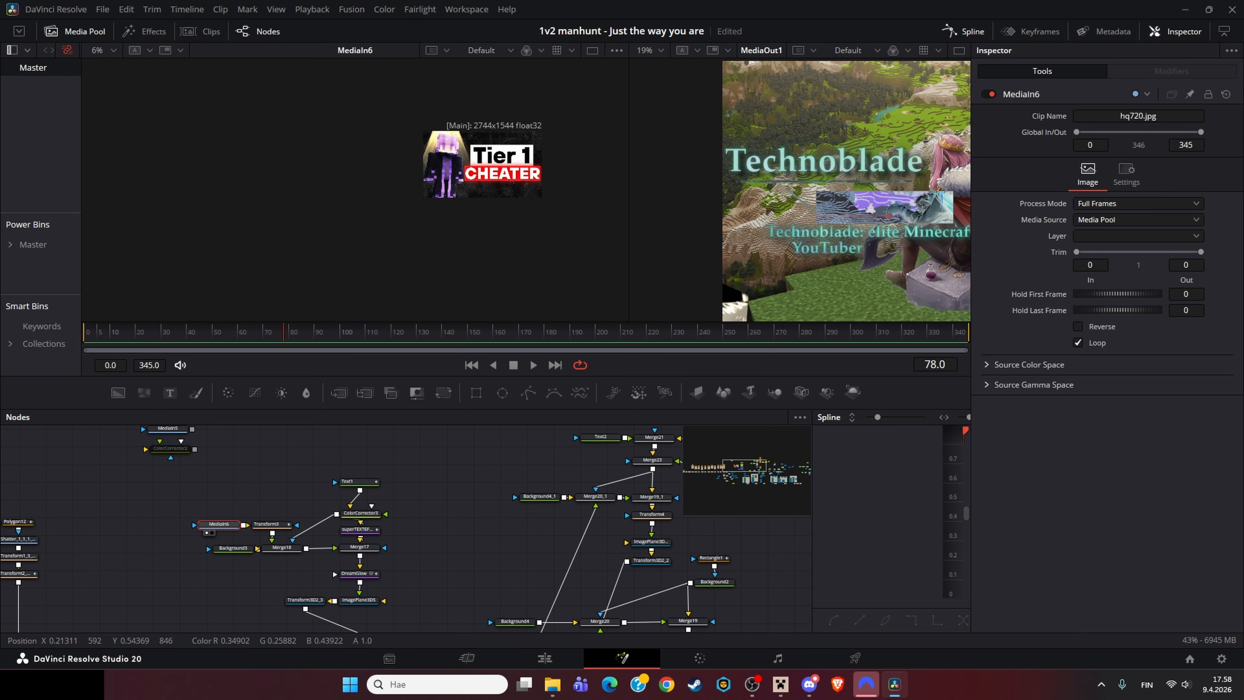
# Step: View Transform3 and try to remove the animation from its Angle, scrubbing the timeline back to frame 0
pyautogui.click(271, 524)
pyautogui.press('1')
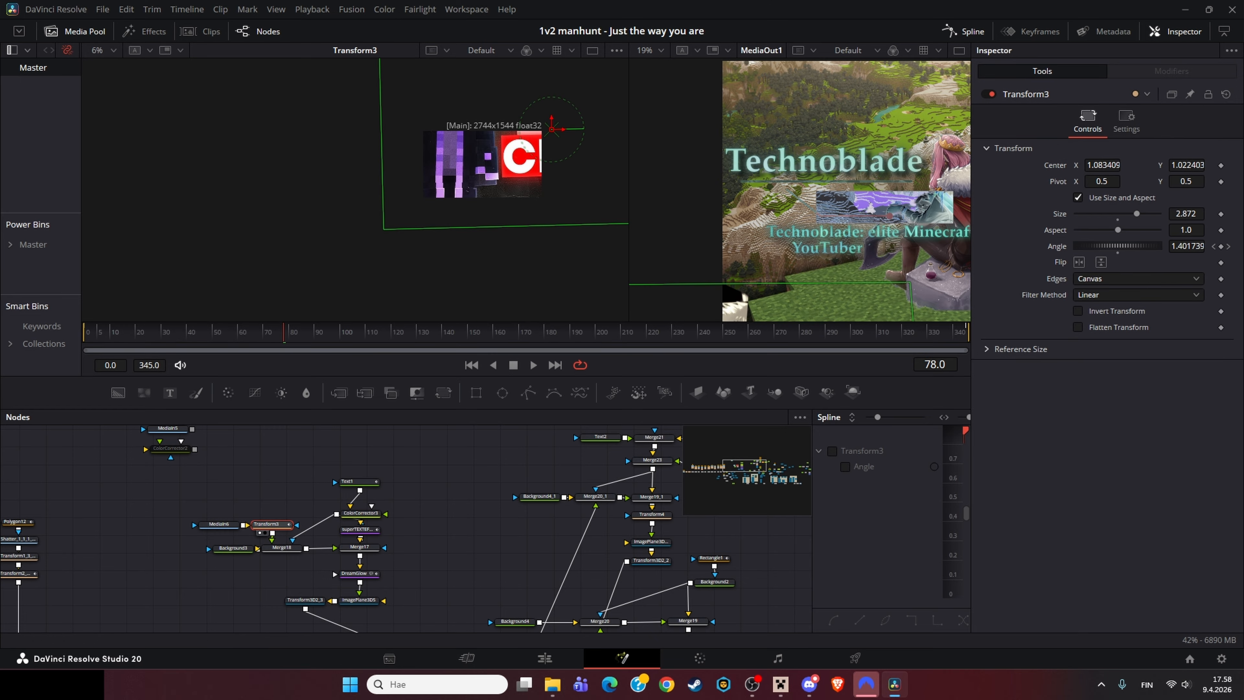
pyautogui.rightClick(1063, 245)
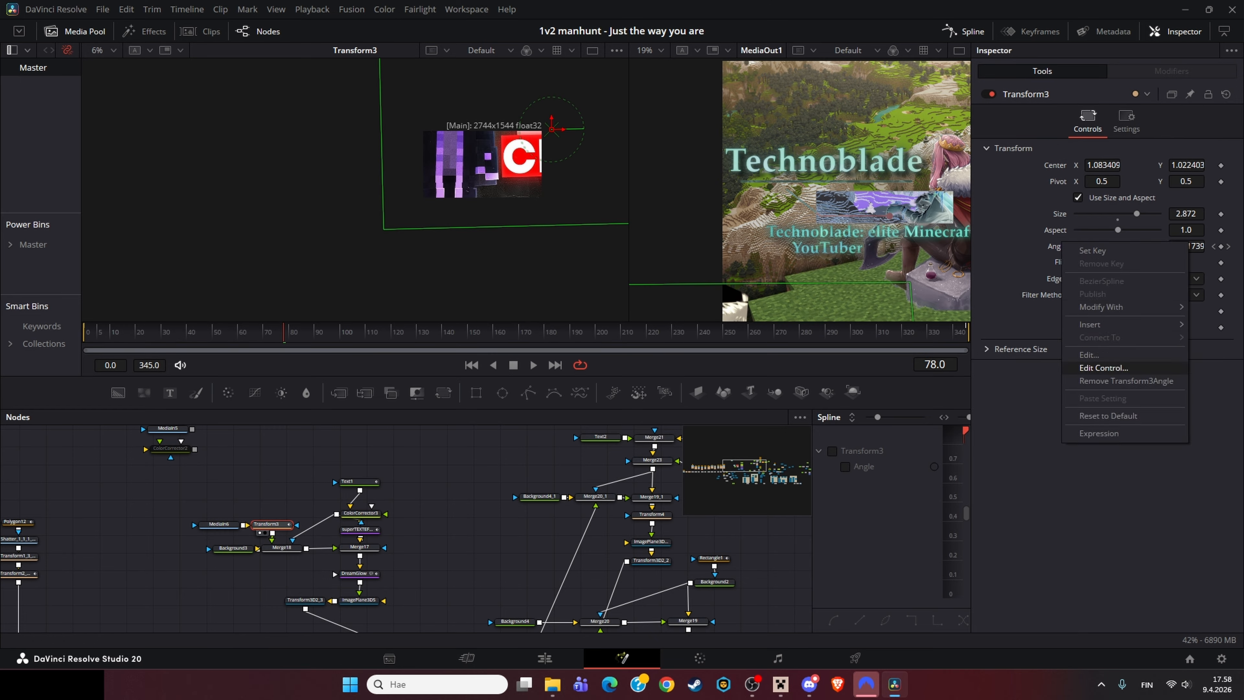
pyautogui.click(1102, 381)
pyautogui.click(253, 332)
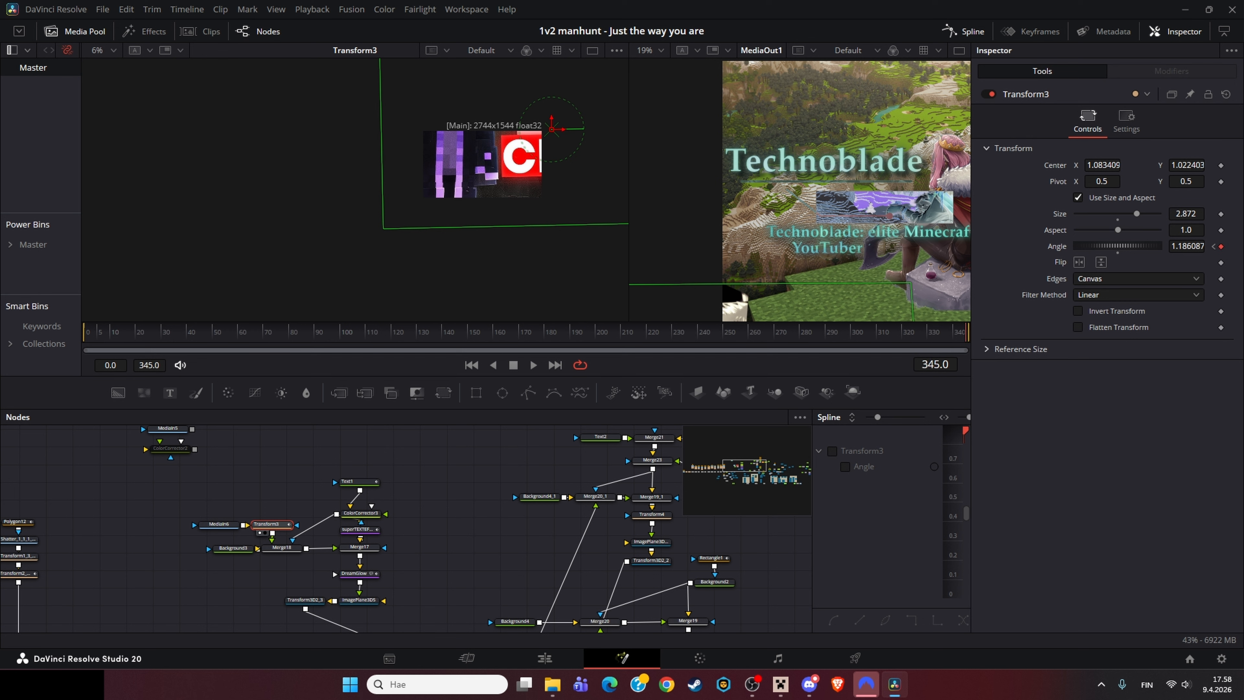
pyautogui.moveTo(966, 333); pyautogui.dragTo(85, 332)
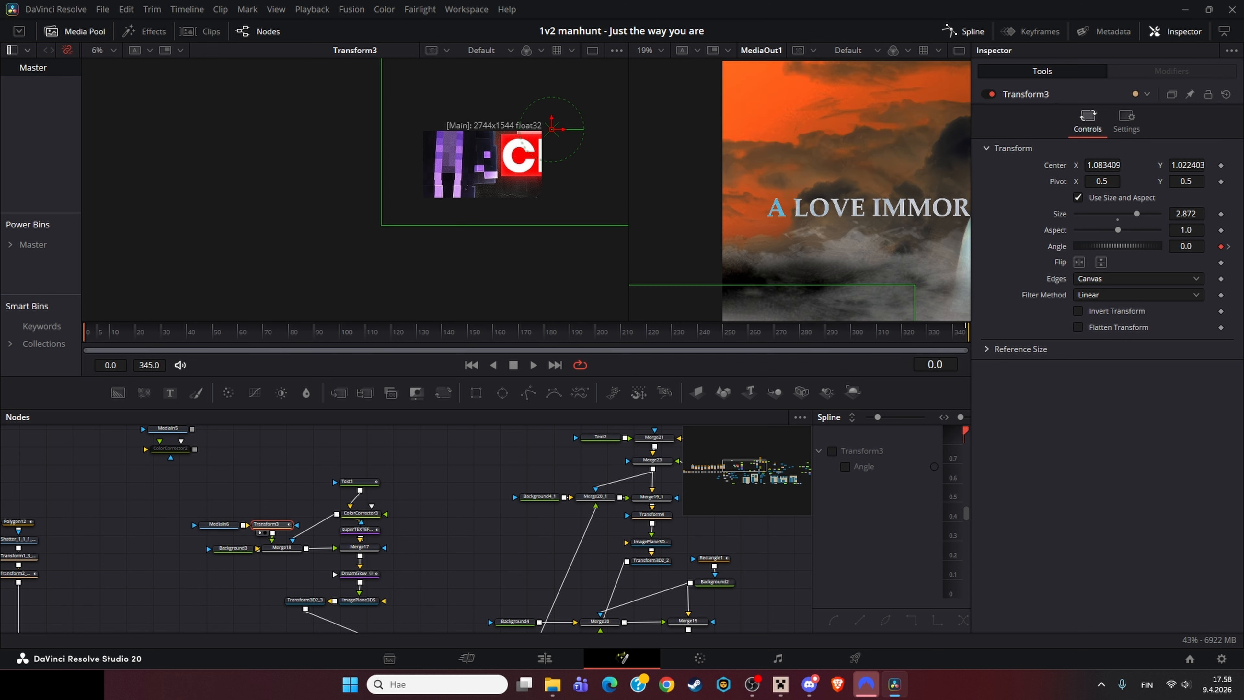
# Step: Inspect the Background3 and Merge18 nodes and their settings
pyautogui.click(234, 547)
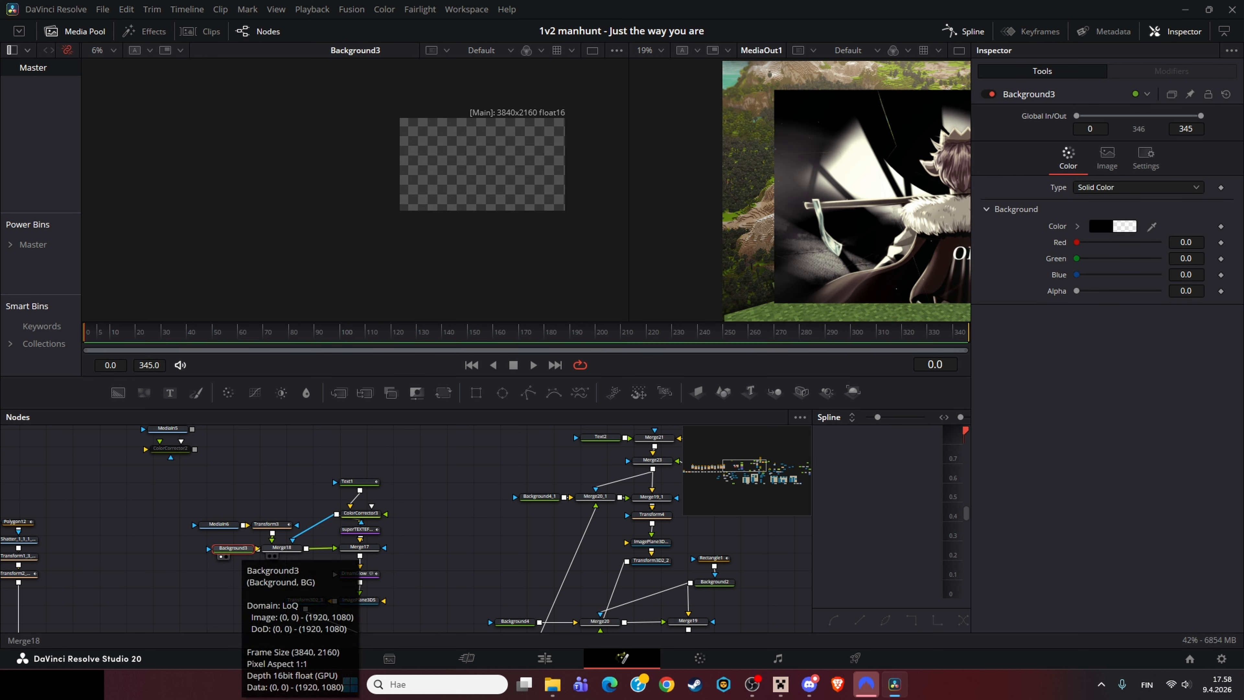
pyautogui.click(282, 548)
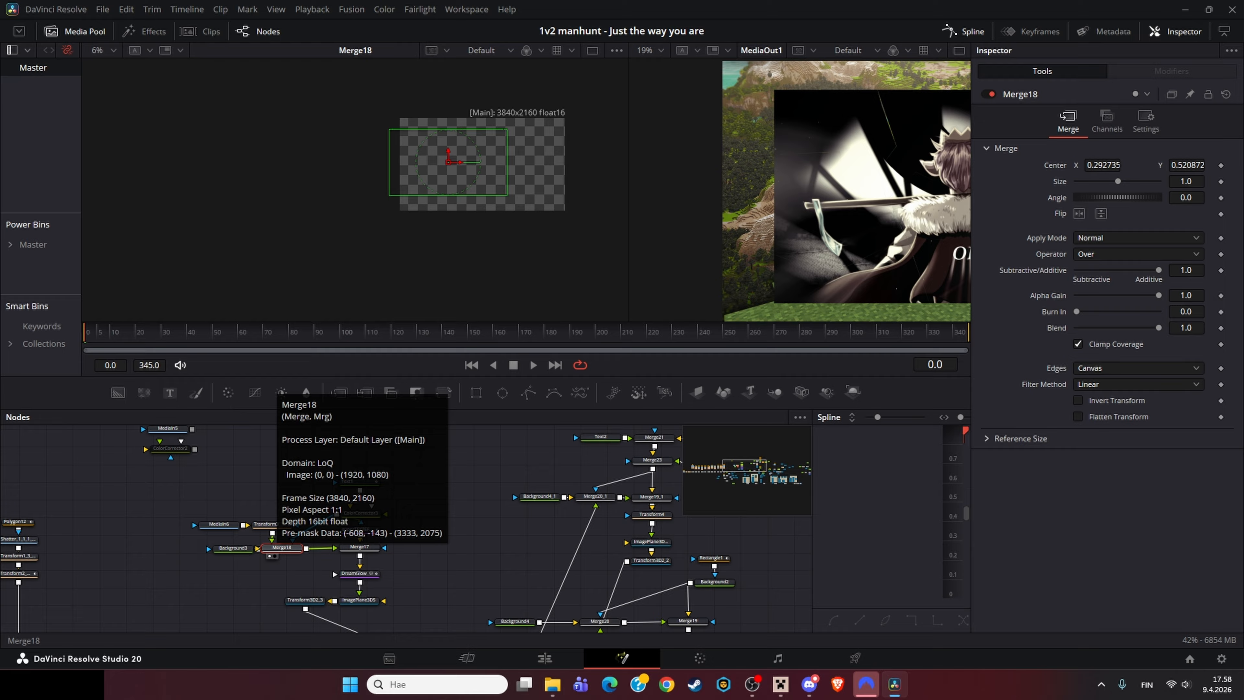
pyautogui.click(308, 530)
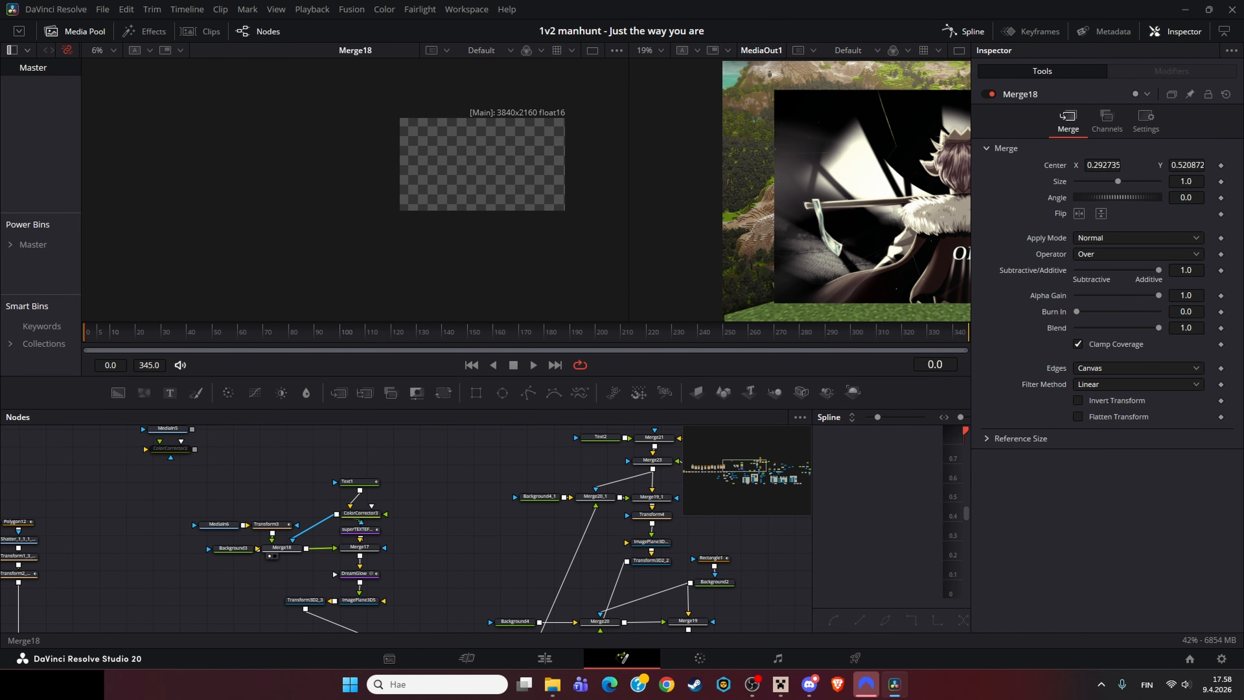
pyautogui.click(281, 548)
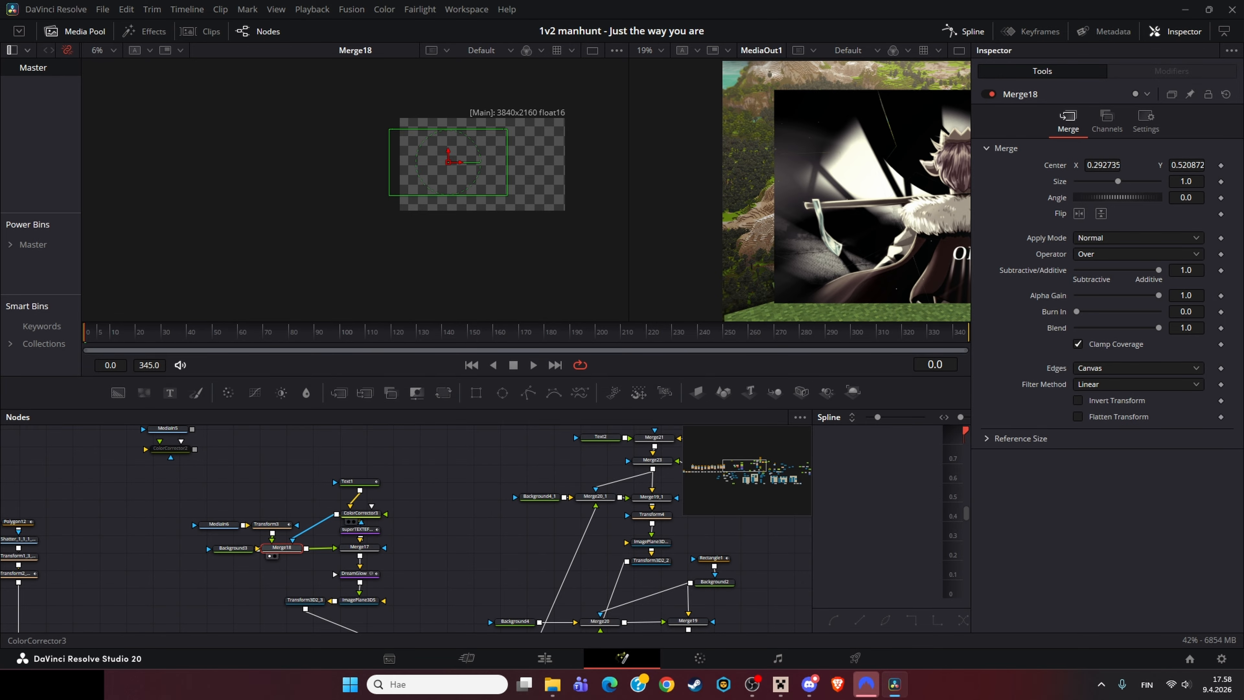
# Step: View Text1 and ColorCorrector3 in the viewer, fitting the views and scrubbing to frame 63
pyautogui.click(361, 513)
pyautogui.click(359, 482)
pyautogui.press('1')
pyautogui.click(361, 514)
pyautogui.press('1')
pyautogui.scroll(3, 488, 232)
pyautogui.moveTo(487, 245); pyautogui.dragTo(371, 382)
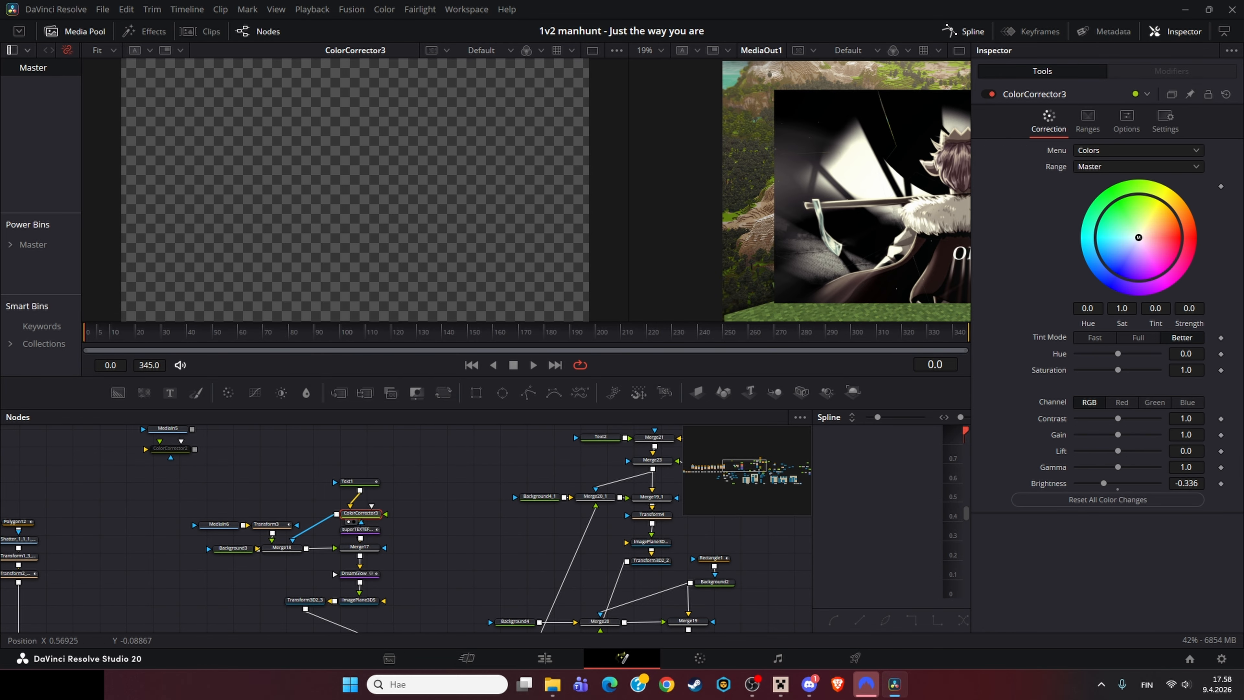
pyautogui.hotkey('ctrl', 'f')
pyautogui.moveTo(259, 332); pyautogui.dragTo(244, 332)
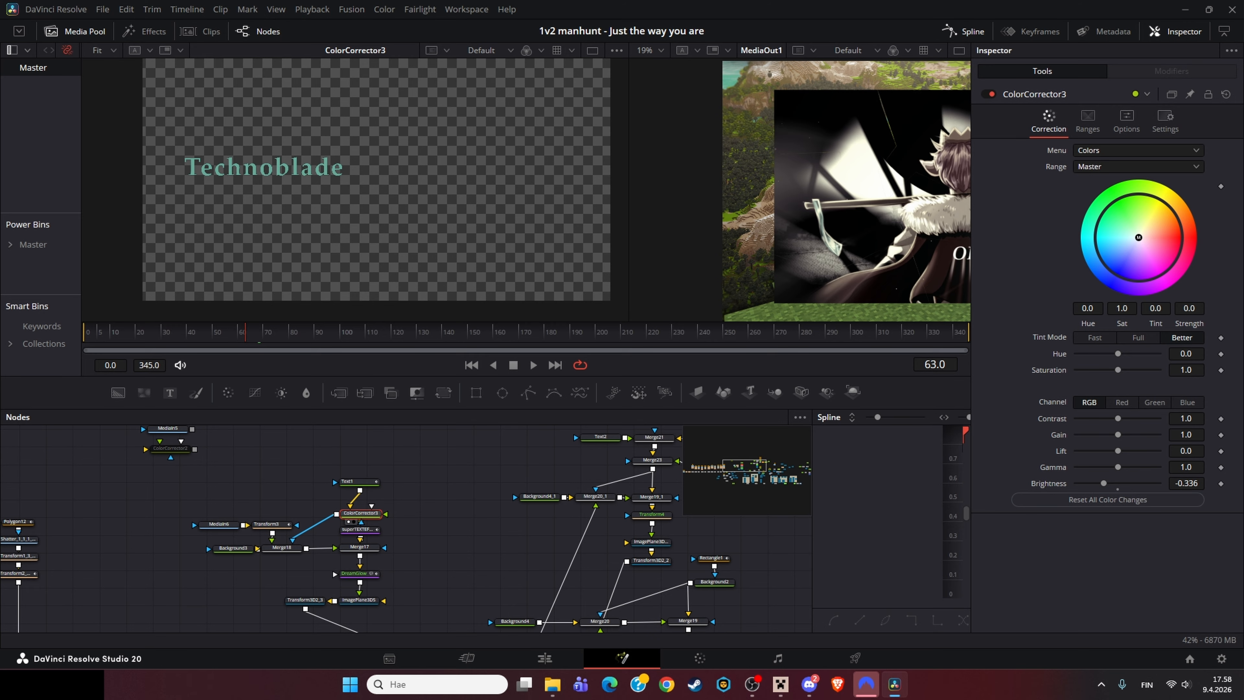
pyautogui.click(275, 473)
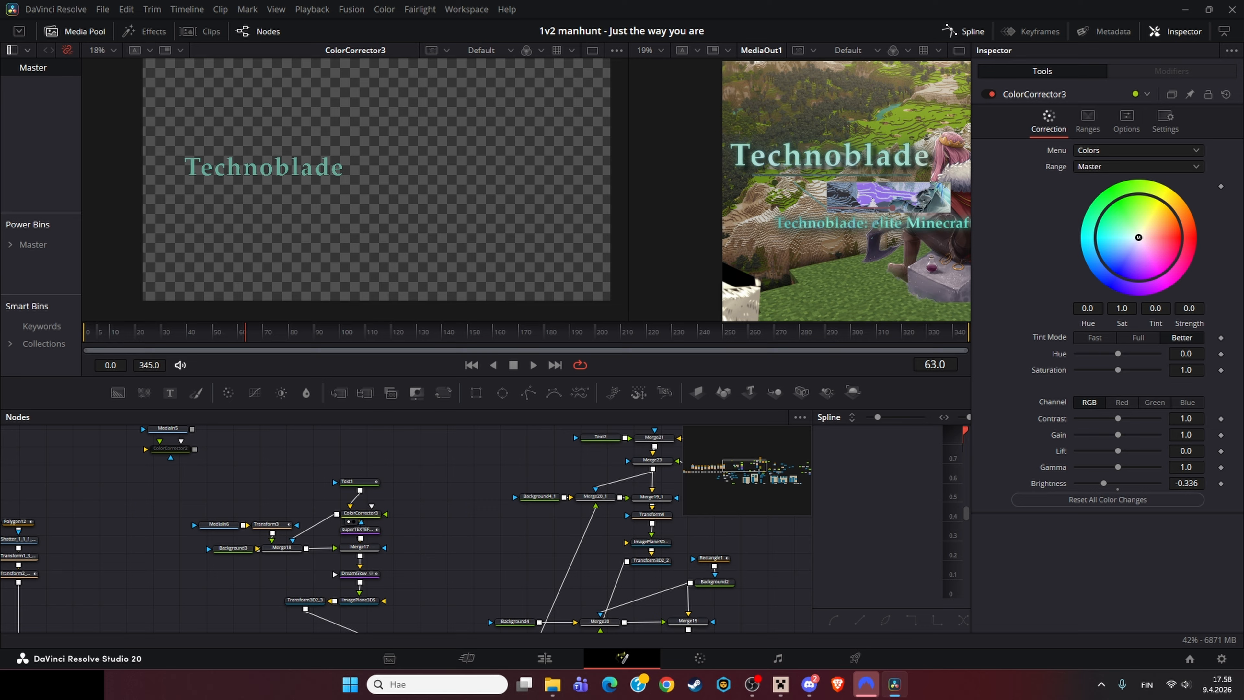
pyautogui.moveTo(275, 221); pyautogui.dragTo(398, 199)
pyautogui.click(296, 536)
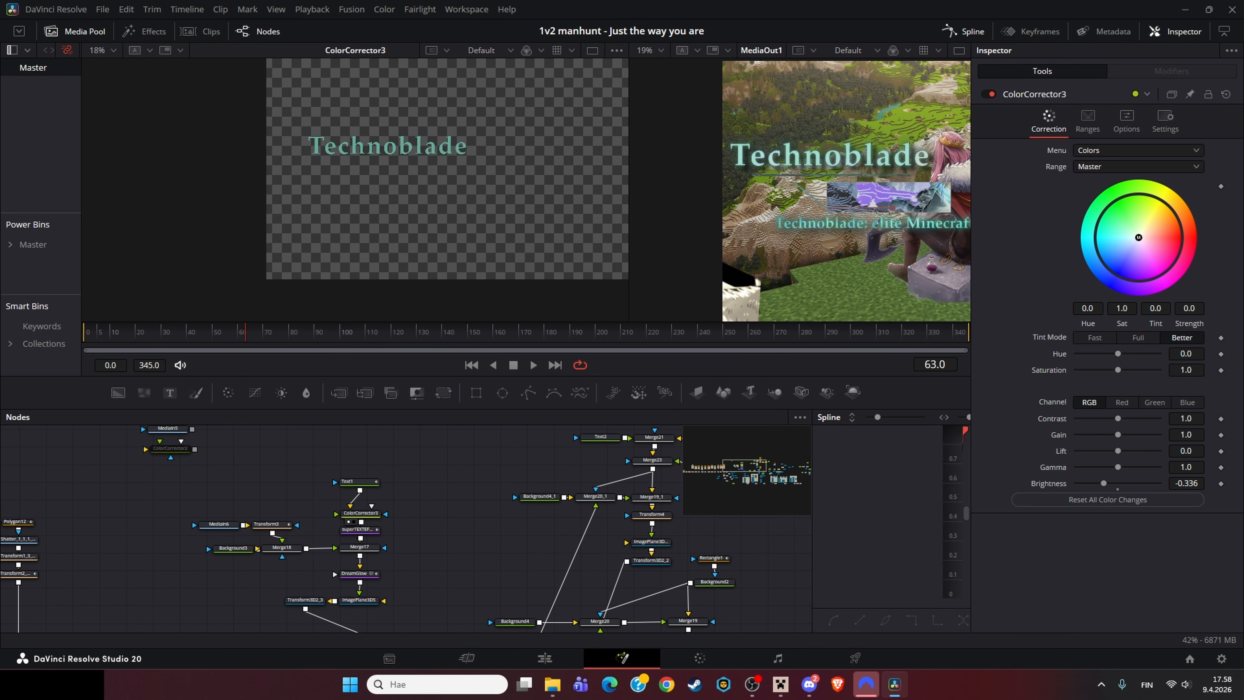
pyautogui.scroll(-3, 874, 164)
pyautogui.hotkey('ctrl', 'f')
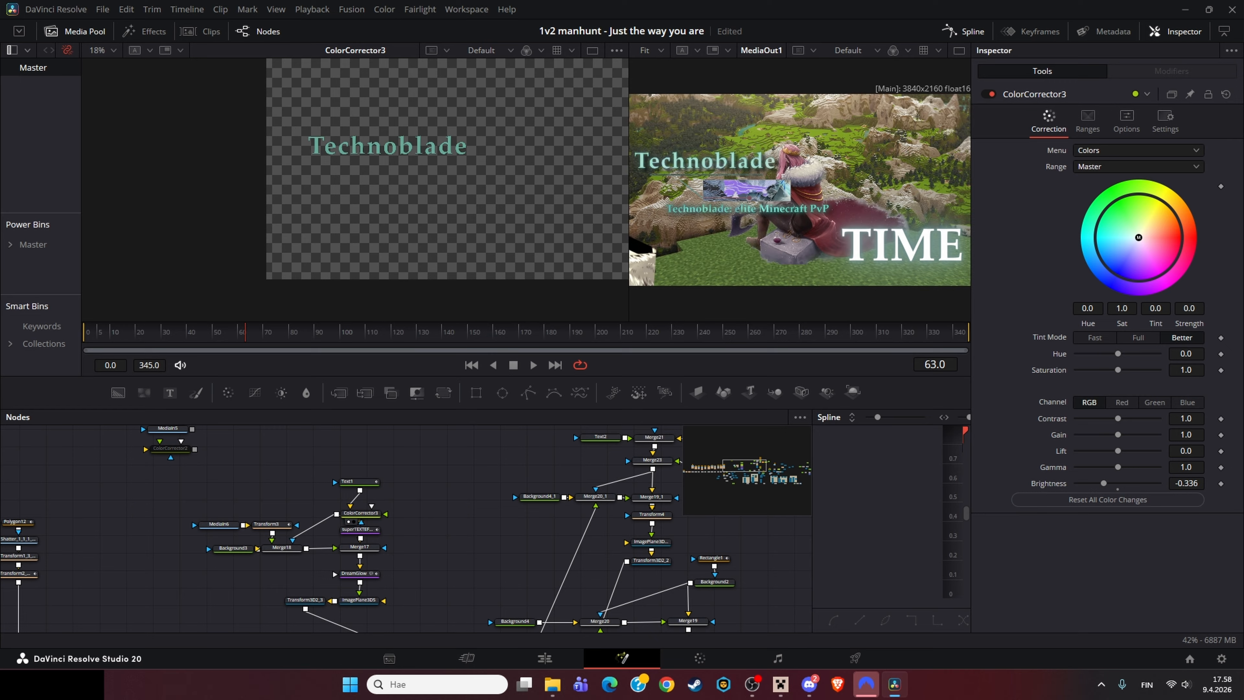
# Step: Compare the outputs of Transform3, Merge18, superTEXTEFFECT and Merge17 in the viewer
pyautogui.click(268, 523)
pyautogui.press('1')
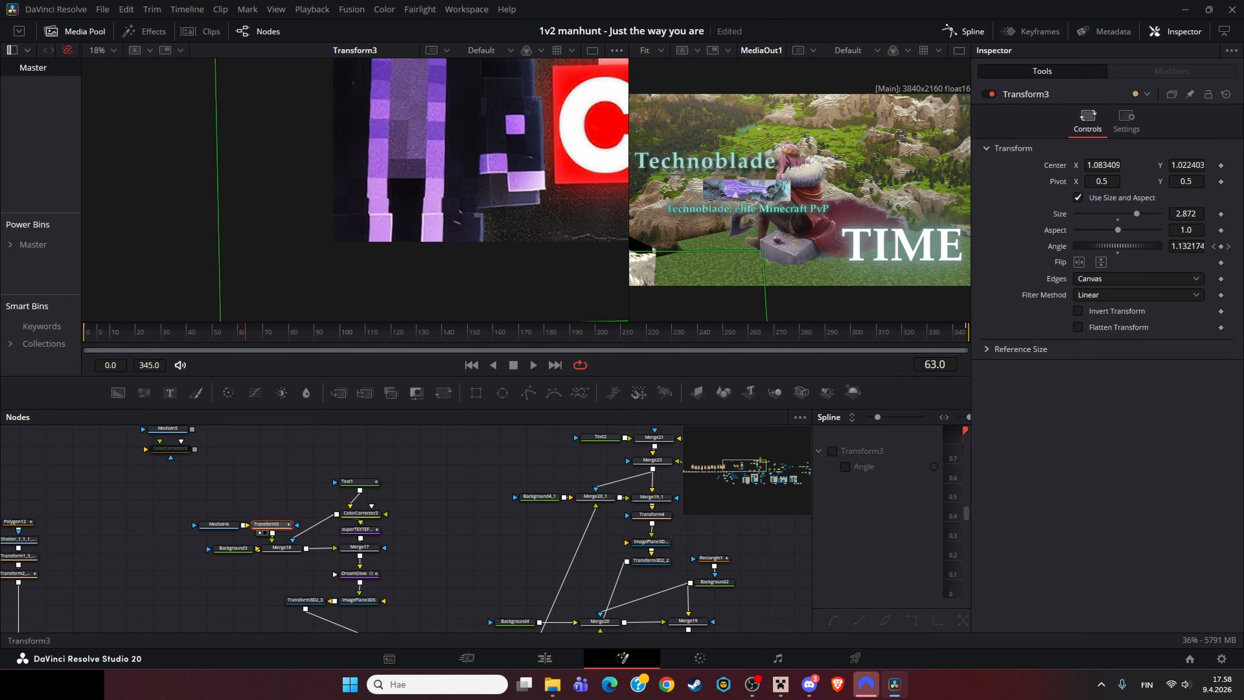
pyautogui.click(282, 548)
pyautogui.press('1')
pyautogui.click(358, 529)
pyautogui.press('1')
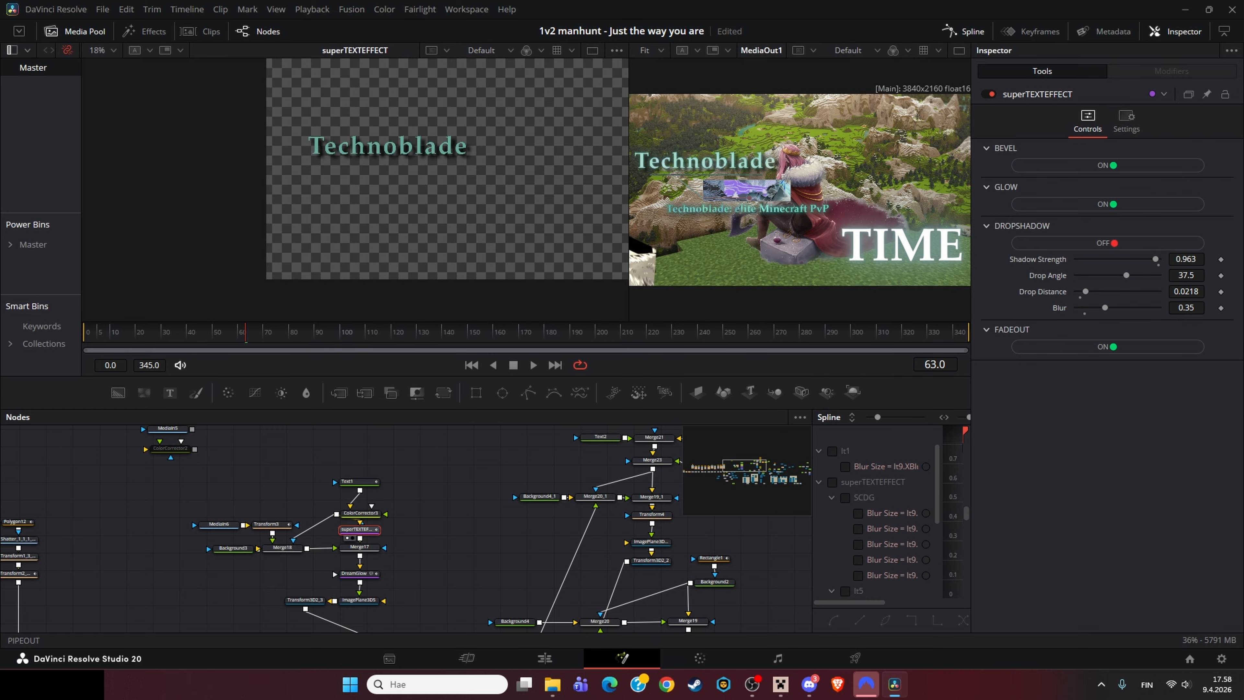
pyautogui.click(282, 548)
pyautogui.press('1')
pyautogui.scroll(3, 377, 177)
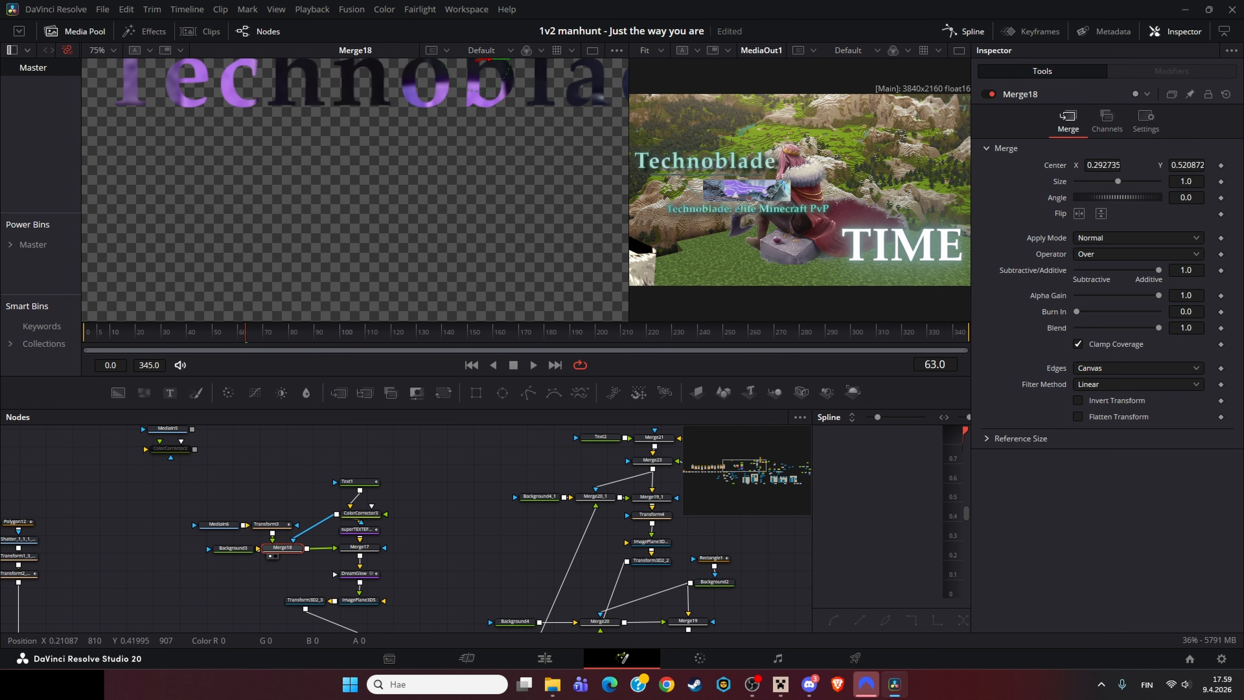
pyautogui.scroll(-1, 343, 196)
pyautogui.click(359, 530)
pyautogui.press('1')
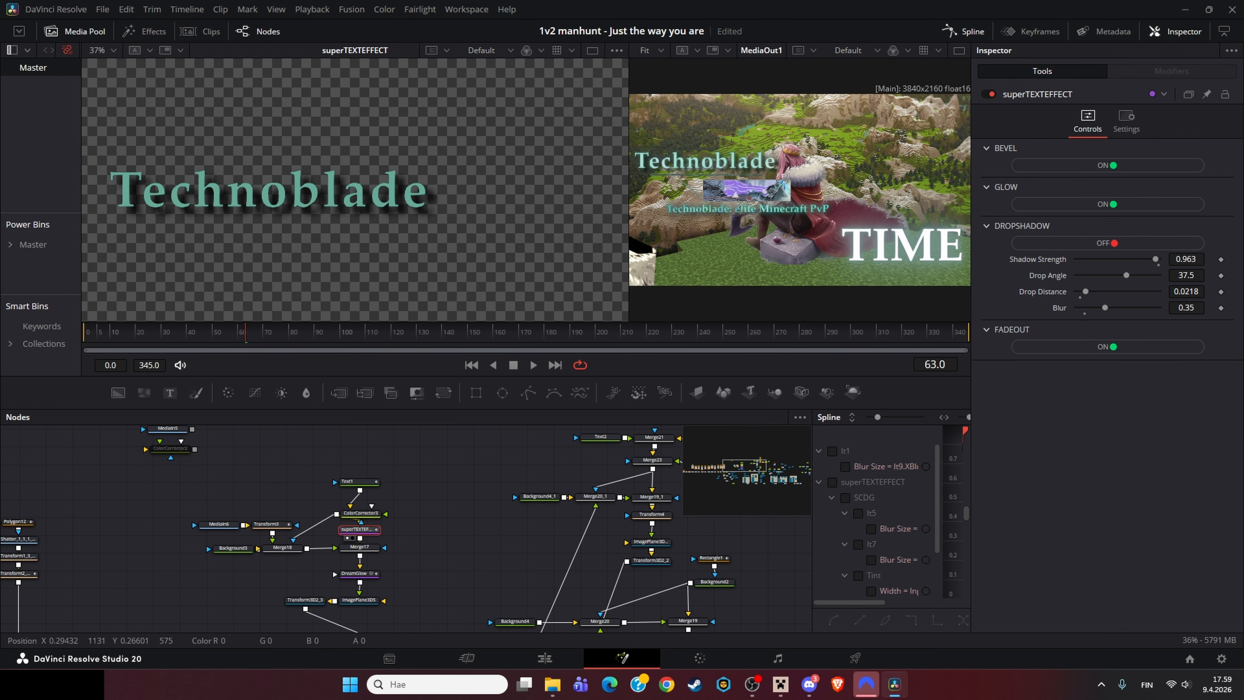
pyautogui.click(359, 547)
pyautogui.press('1')
pyautogui.click(359, 530)
pyautogui.press('1')
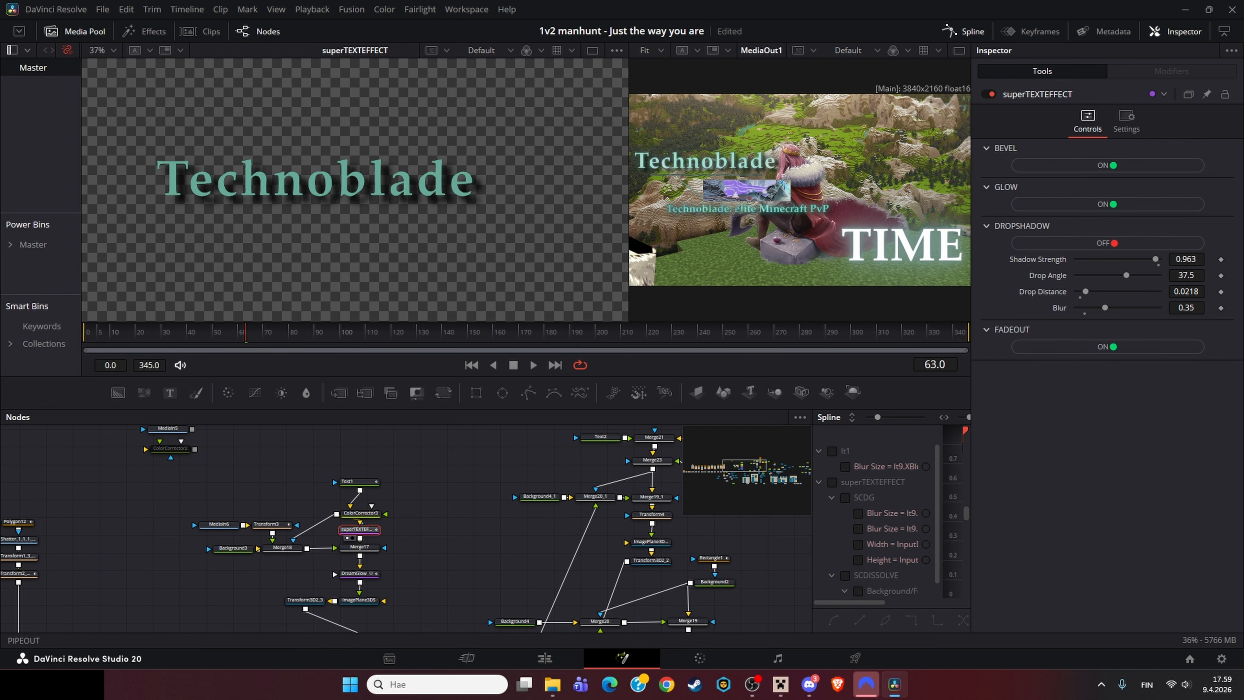
pyautogui.click(359, 547)
pyautogui.press('1')
pyautogui.click(359, 529)
pyautogui.press('1')
pyautogui.click(359, 546)
pyautogui.press('1')
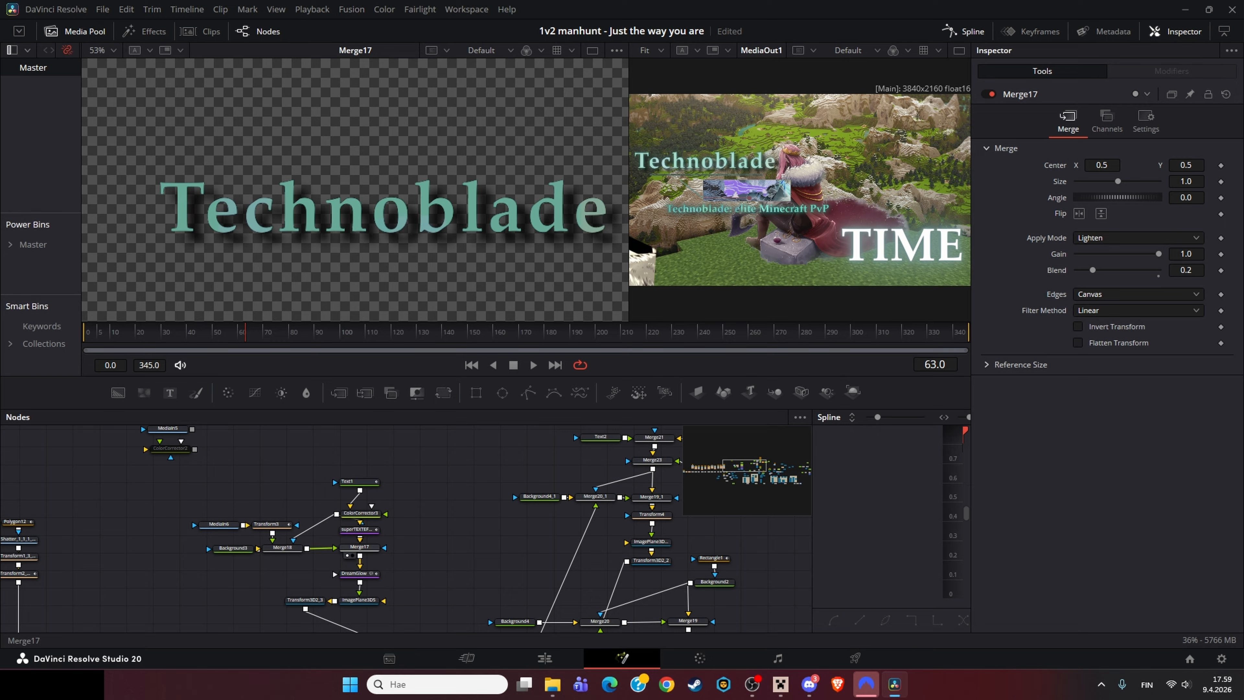
# Step: Try setting Merge17's Blend to 1.0, then undo the change
pyautogui.click(283, 547)
pyautogui.click(359, 547)
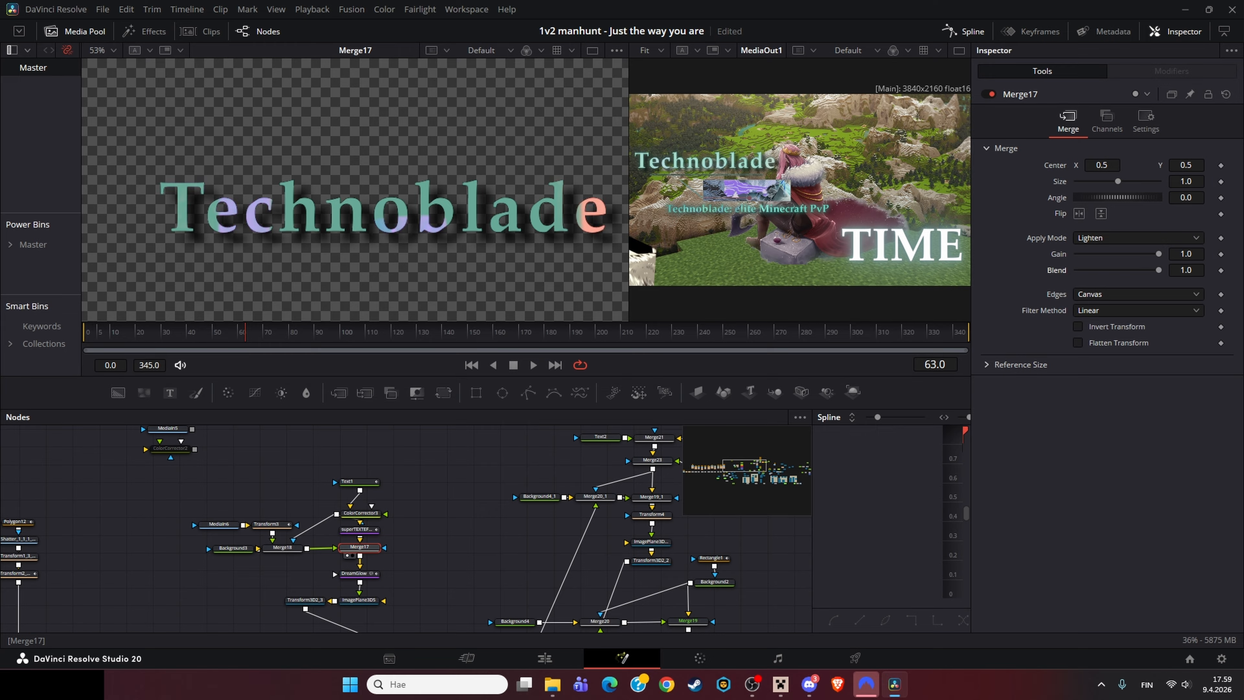
pyautogui.hotkey('ctrl', 'z')
# Step: View the DreamGlow output and toggle pass-through on Merge17 on and off
pyautogui.click(354, 573)
pyautogui.press('1')
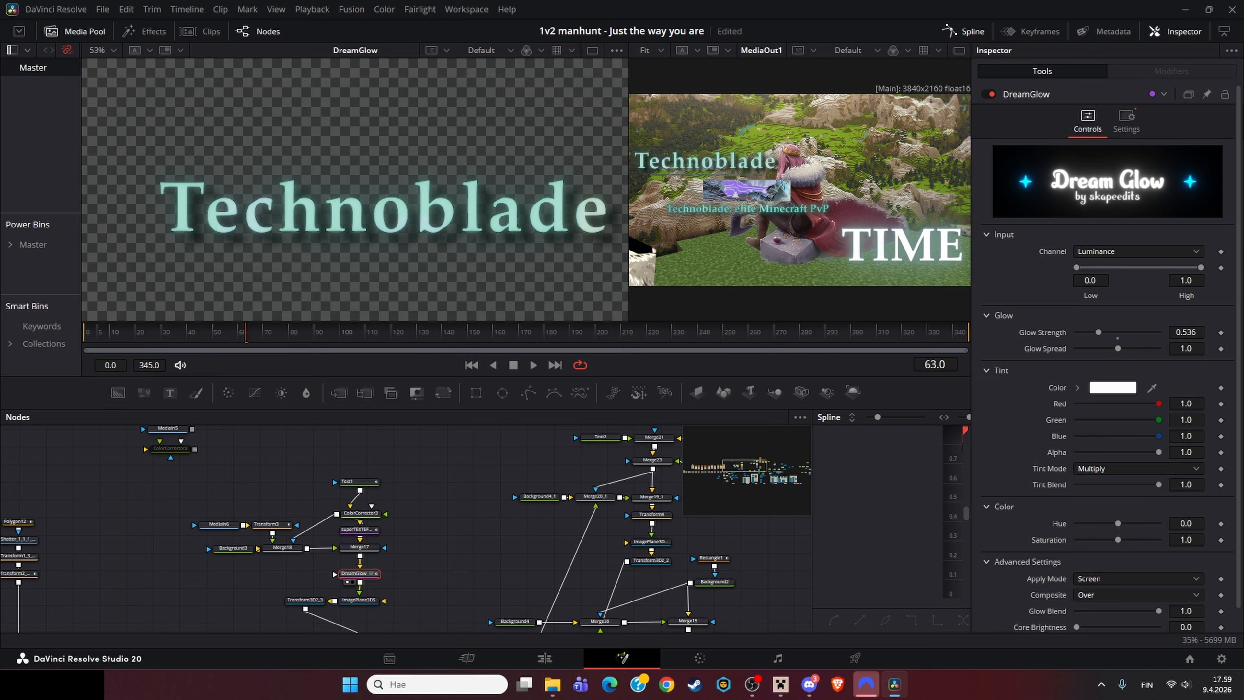
pyautogui.click(360, 546)
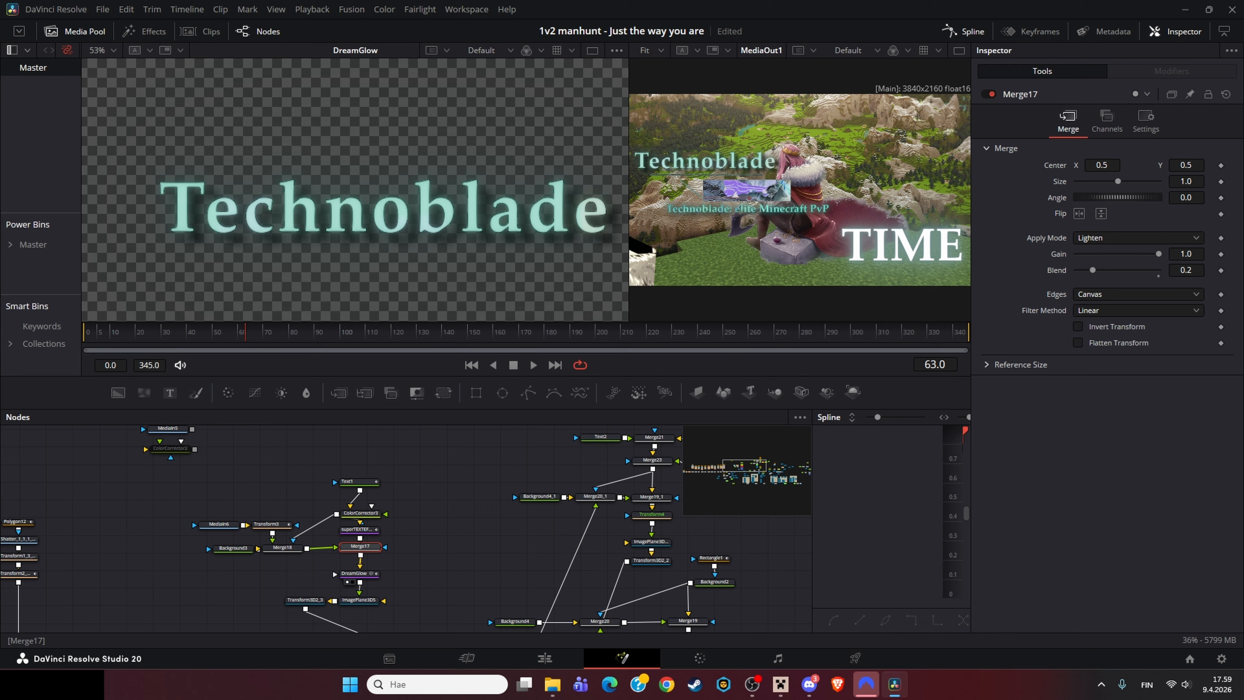
pyautogui.hotkey('ctrl', 'p')
pyautogui.hotkey('ctrl', 'p')
# Step: View ImagePlane3D5 and the downstream Merge3D node in the 3D viewer
pyautogui.moveTo(416, 563); pyautogui.dragTo(468, 512)
pyautogui.click(411, 548)
pyautogui.press('1')
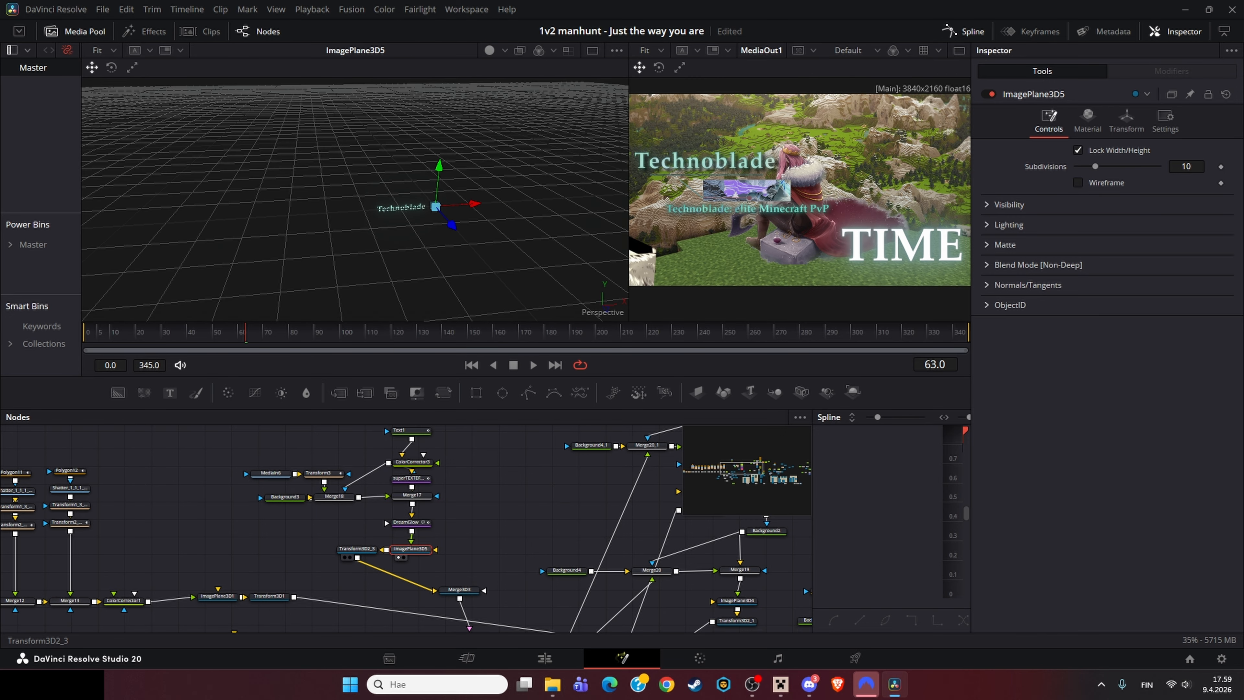
pyautogui.click(468, 631)
pyautogui.press('1')
pyautogui.moveTo(469, 629); pyautogui.dragTo(228, 436)
# Step: Inspect Camera3D1, Transform3D6 and the linked Transform3D nodes in the grouped 3D setup
pyautogui.click(220, 601)
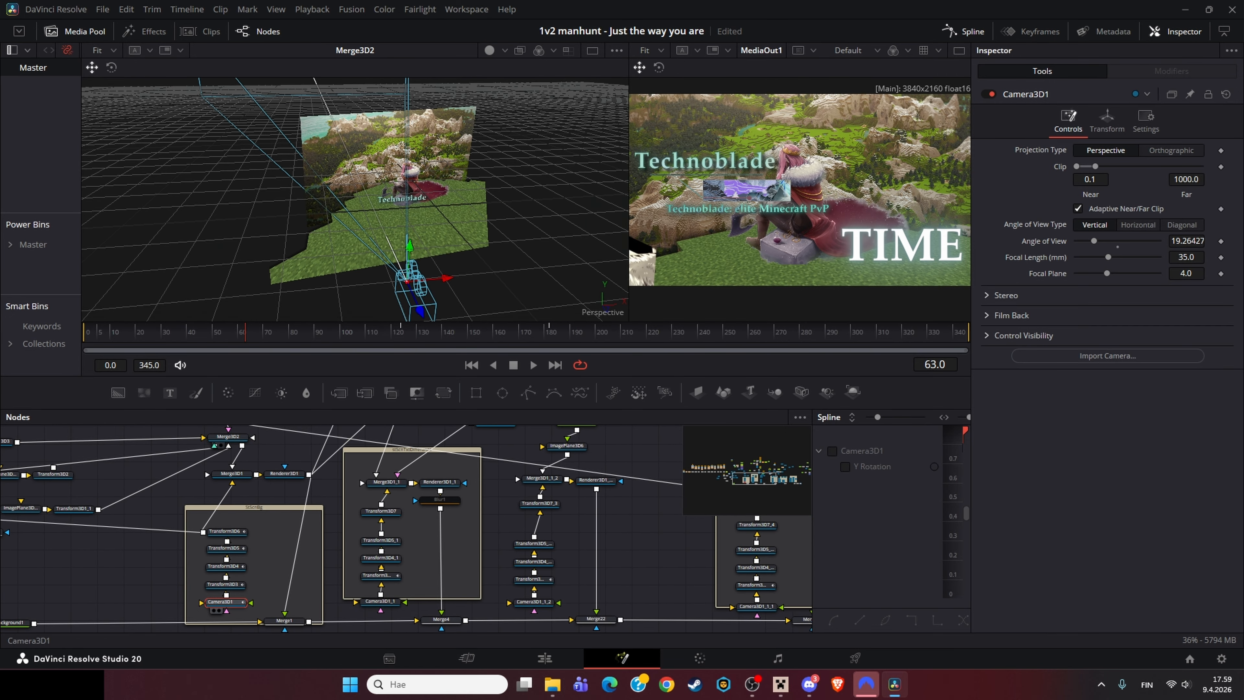
pyautogui.press('1')
pyautogui.click(224, 531)
pyautogui.press('1')
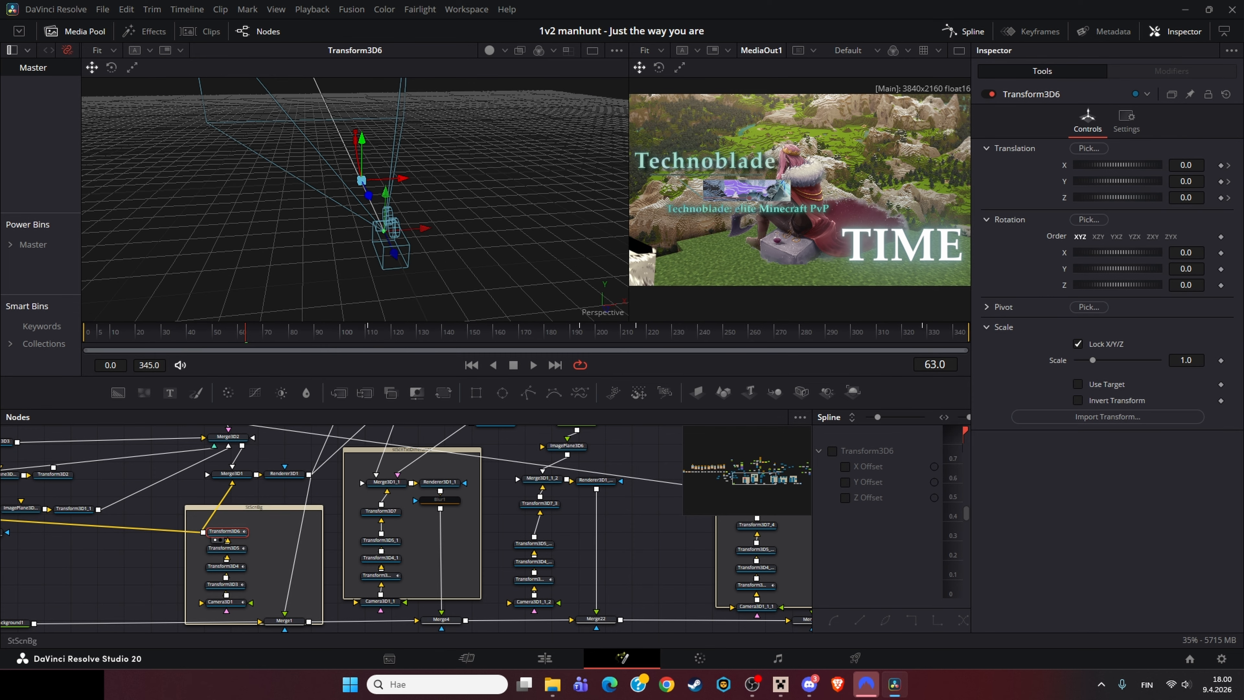
pyautogui.click(223, 584)
pyautogui.click(381, 574)
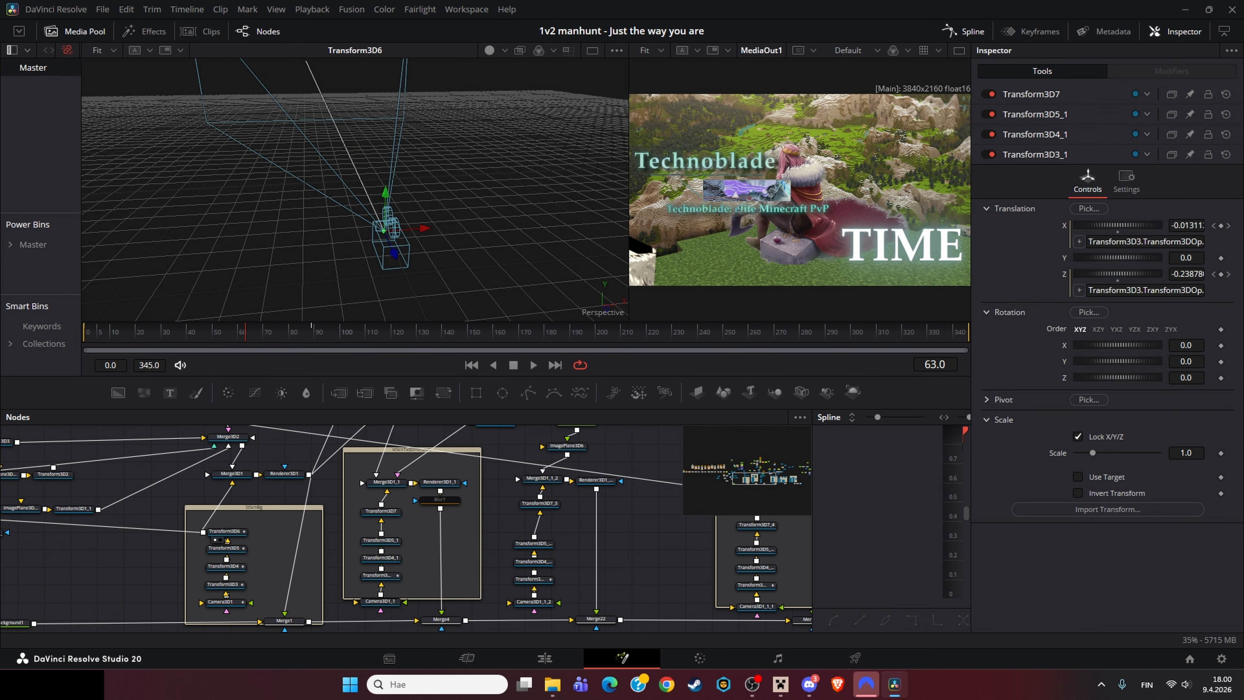
pyautogui.click(381, 539)
pyautogui.click(381, 511)
# Step: Navigate the node graph and view Merge3D1_1's 3D scene in the viewer
pyautogui.scroll(3, 406, 529)
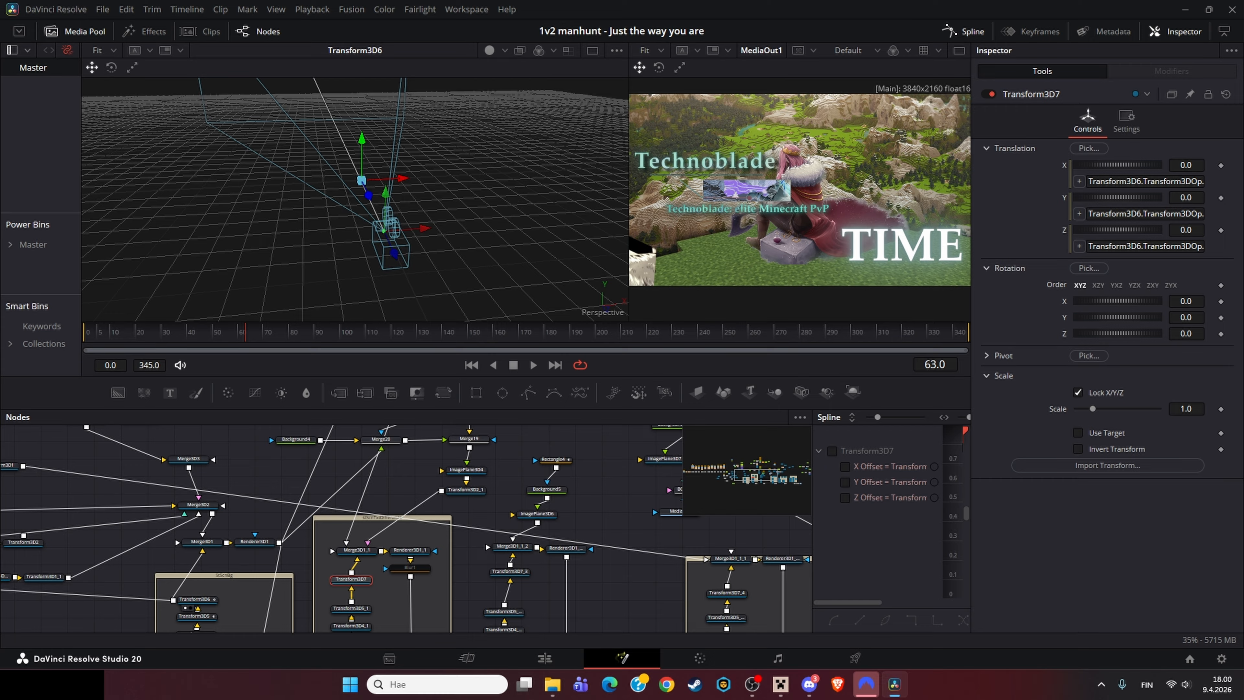
pyautogui.scroll(-3, 257, 544)
pyautogui.hscroll(-3, 257, 544)
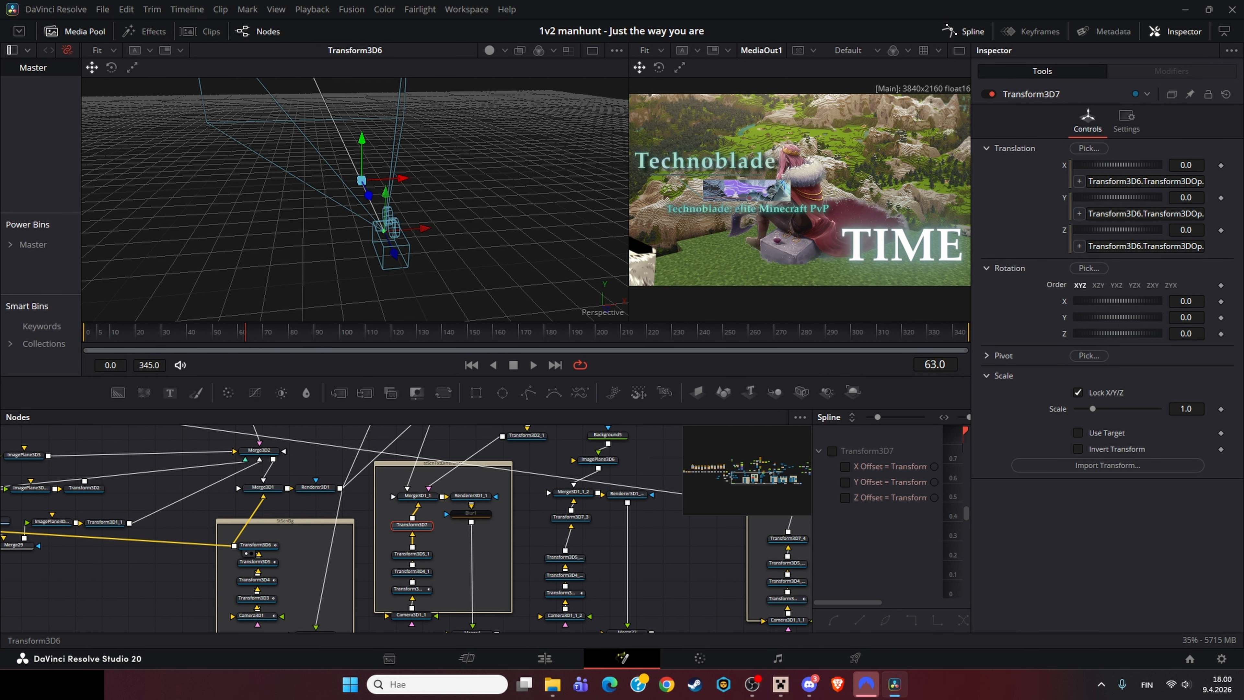
pyautogui.moveTo(234, 544); pyautogui.dragTo(319, 550)
pyautogui.click(417, 495)
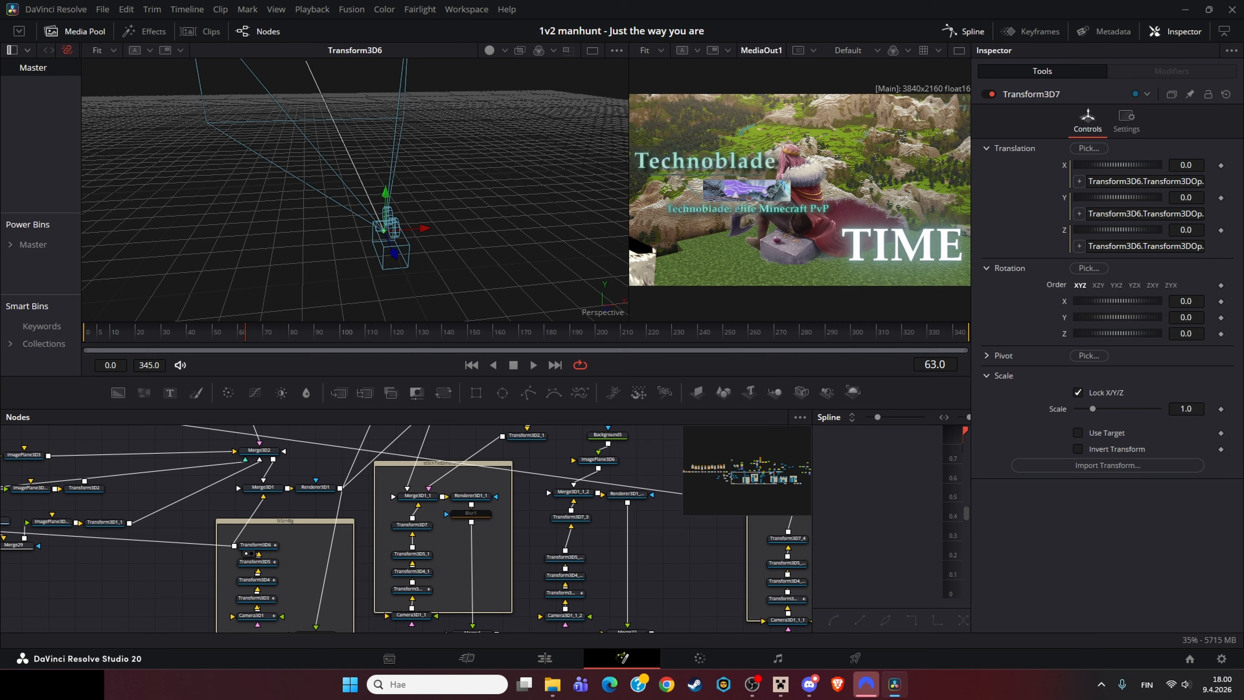
pyautogui.moveTo(418, 495); pyautogui.dragTo(389, 544)
pyautogui.press('1')
pyautogui.scroll(5, 354, 199)
pyautogui.moveTo(355, 162); pyautogui.dragTo(360, 294)
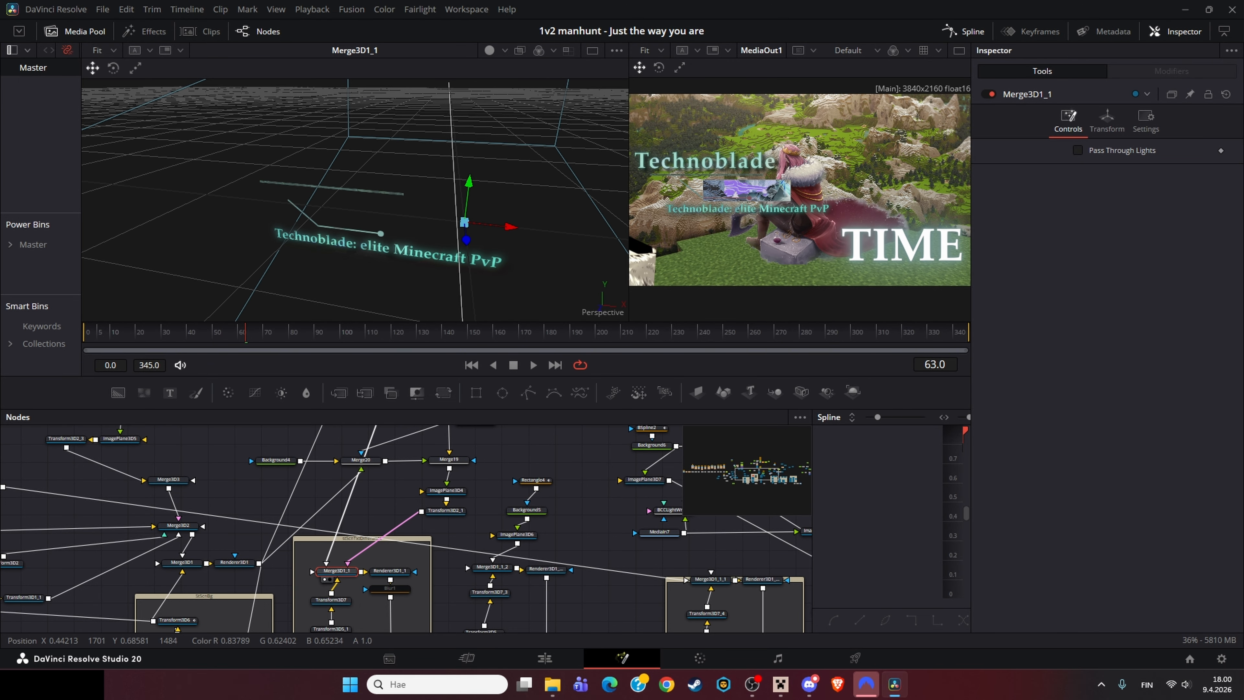
# Step: View the neighbouring merge and image plane nodes around Merge3D1_1 in the viewer
pyautogui.moveTo(391, 514); pyautogui.dragTo(475, 524)
pyautogui.moveTo(444, 471); pyautogui.dragTo(420, 527)
pyautogui.click(355, 504)
pyautogui.press('1')
pyautogui.click(443, 497)
pyautogui.press('1')
# Step: Inspect the Rectangle1 mask and Background2 nodes, zooming the node graph onto Rectangle1
pyautogui.press('1')
pyautogui.press('1')
pyautogui.click(540, 453)
pyautogui.press('1')
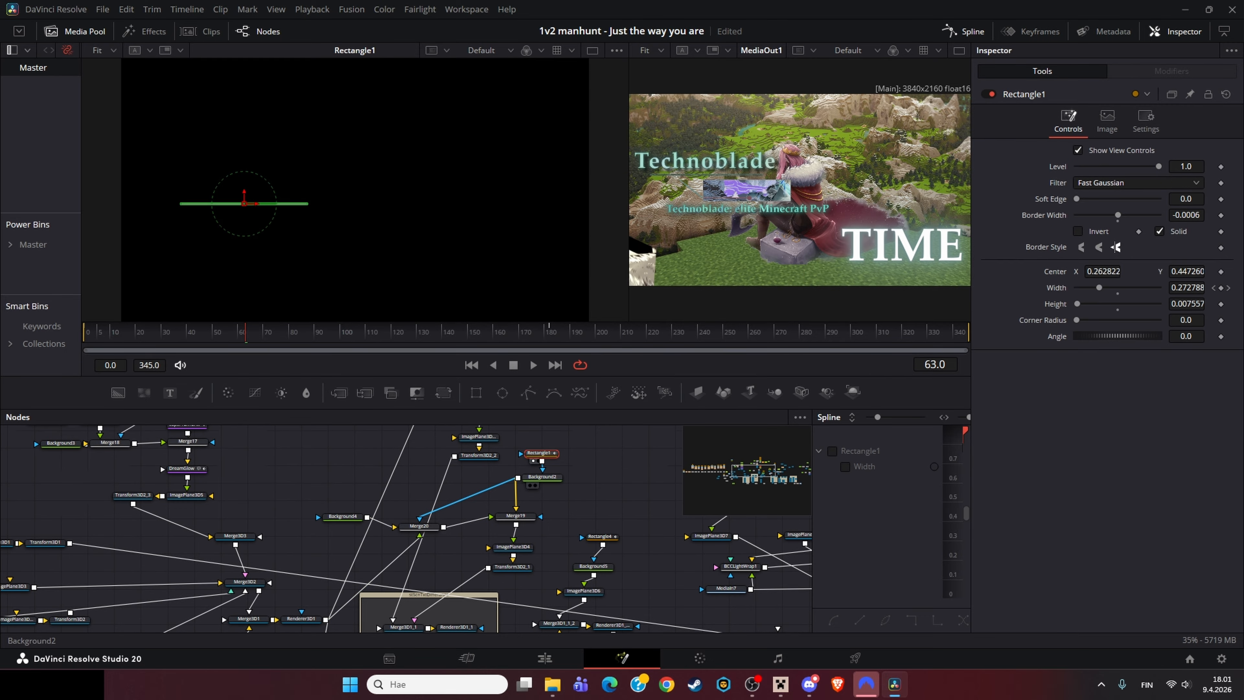
pyautogui.click(542, 477)
pyautogui.press('1')
pyautogui.scroll(5, 539, 478)
pyautogui.click(534, 450)
# Step: Inspect Background2 in the viewer and open its solid colour in the colour picker, then close it
pyautogui.press('1')
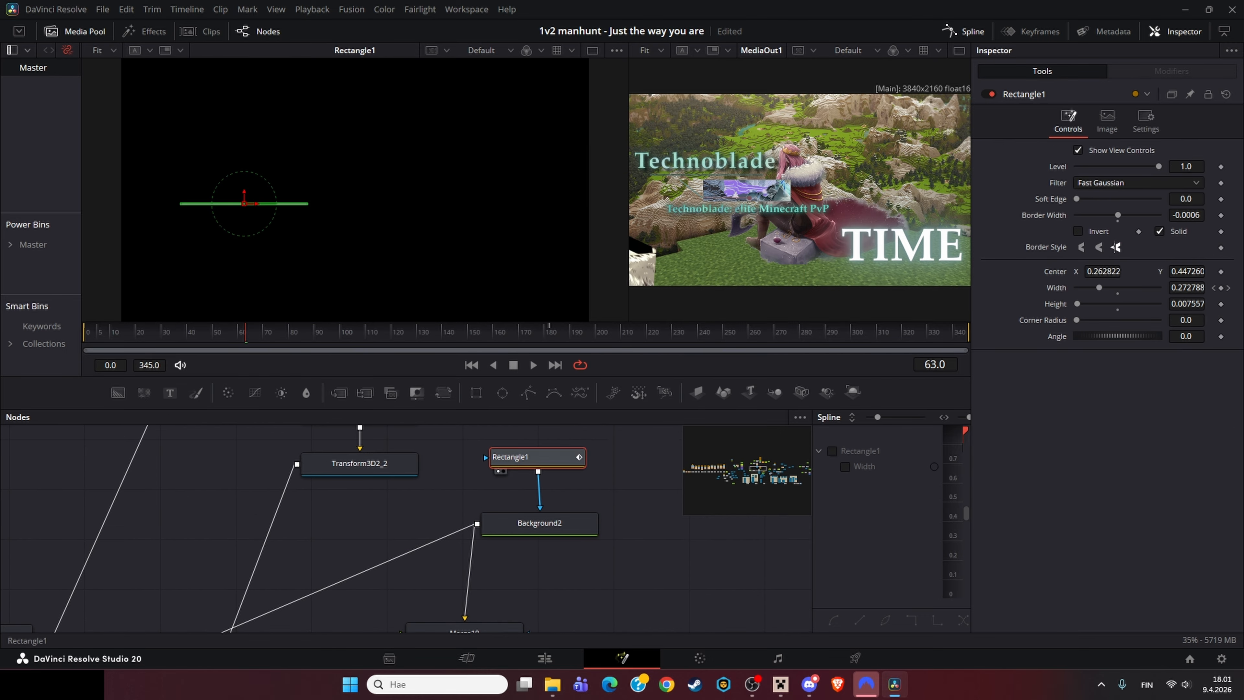
pyautogui.click(540, 520)
# Step: Navigate the node graph and view Merge20, Merge19 and Merge3D1 in the viewer
pyautogui.press('1')
pyautogui.click(1113, 226)
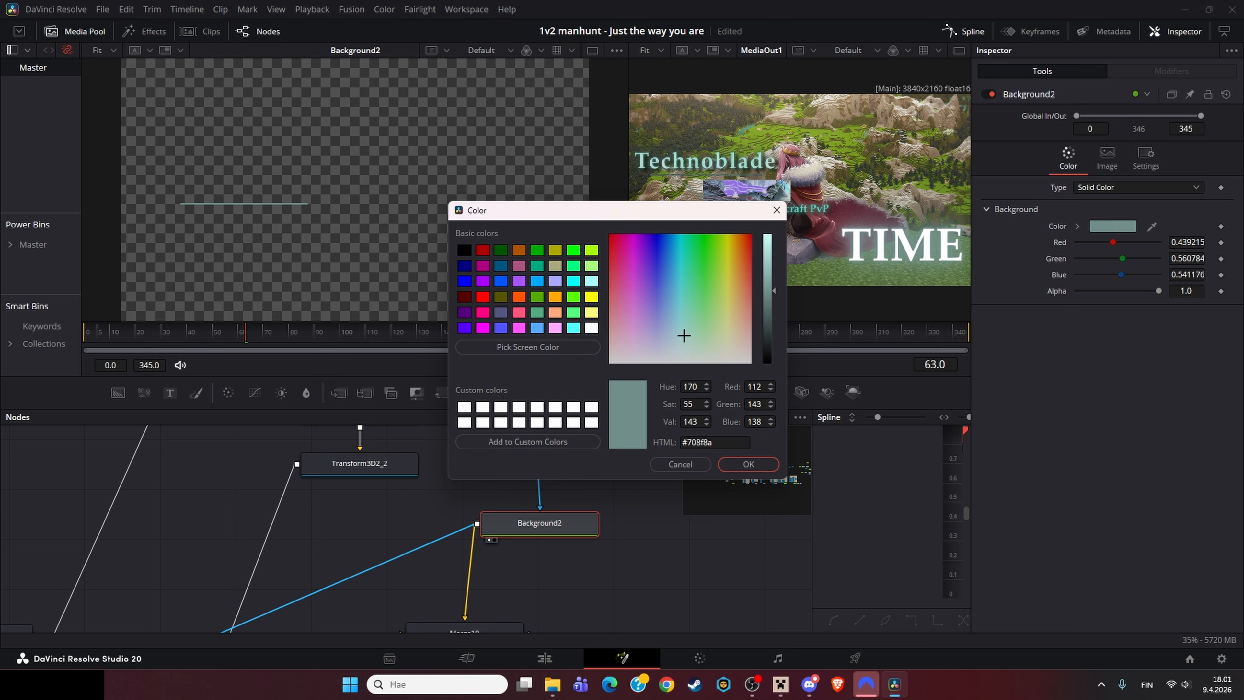
pyautogui.click(777, 210)
pyautogui.scroll(-5, 563, 483)
pyautogui.click(514, 558)
pyautogui.press('1')
pyautogui.moveTo(377, 572); pyautogui.dragTo(389, 558)
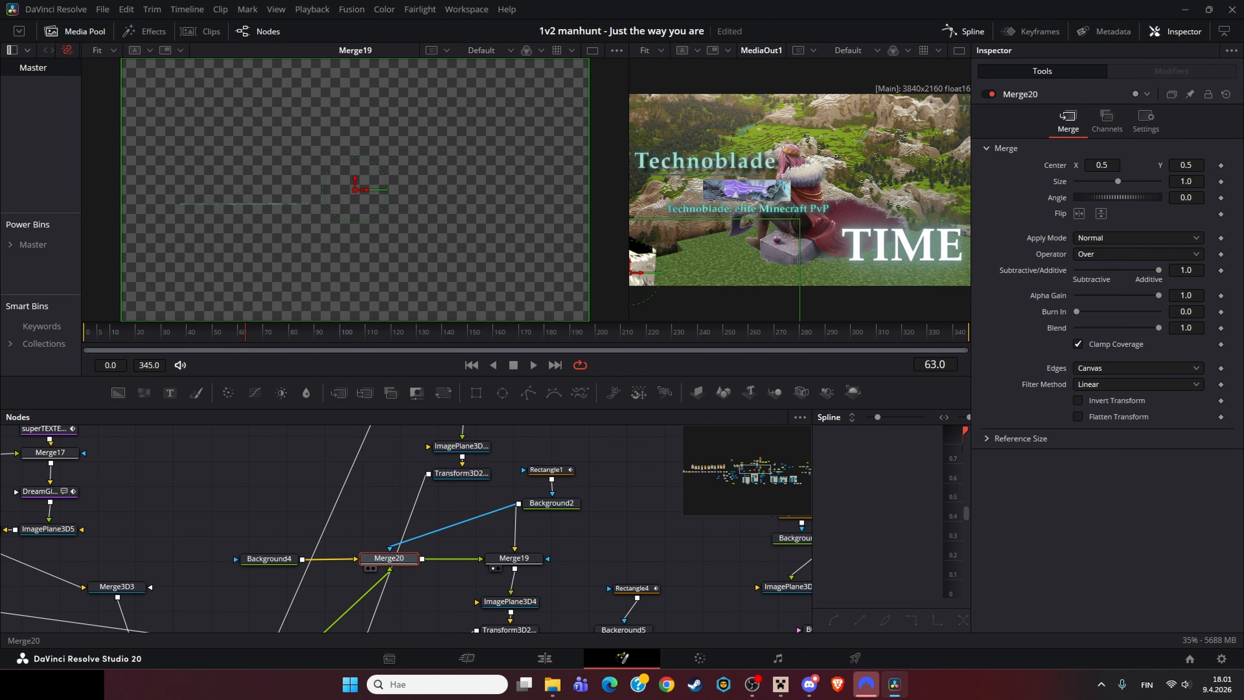
pyautogui.moveTo(235, 602); pyautogui.dragTo(430, 435)
pyautogui.click(399, 537)
pyautogui.click(331, 536)
pyautogui.press('1')
pyautogui.moveTo(331, 558); pyautogui.dragTo(267, 566)
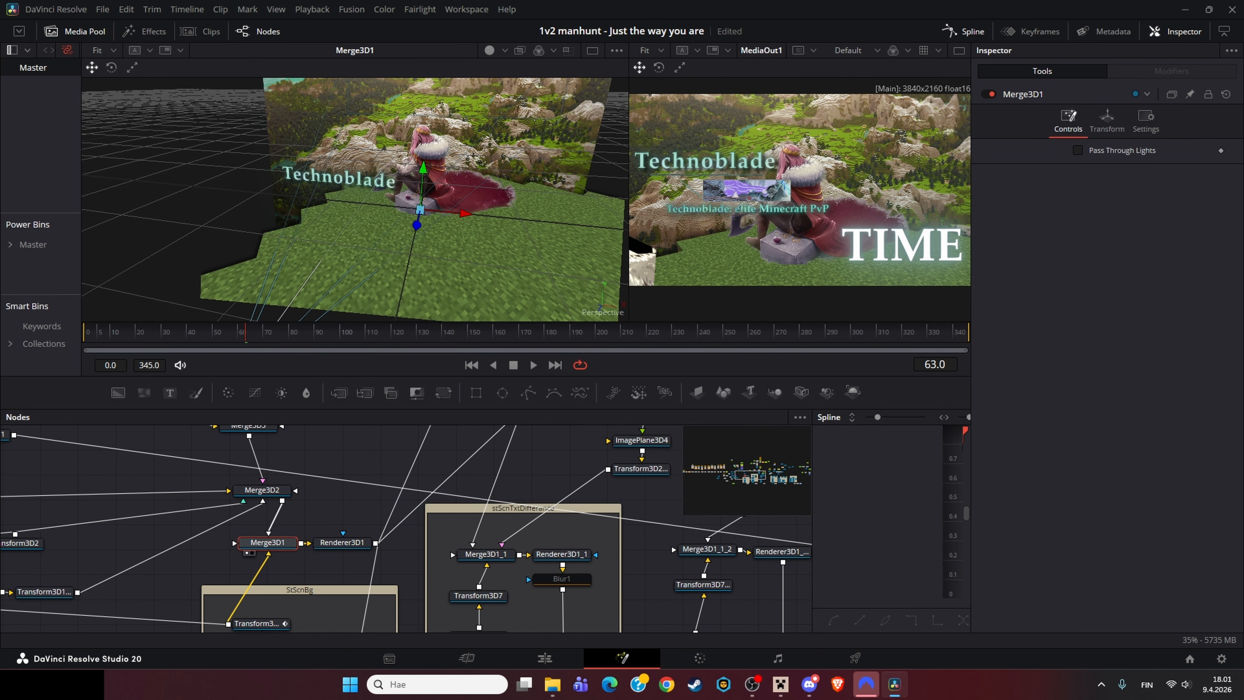
# Step: Select Renderer3D1, pan the node graph and view Merge20 in the viewer
pyautogui.click(341, 542)
pyautogui.moveTo(353, 548); pyautogui.dragTo(169, 620)
pyautogui.click(343, 468)
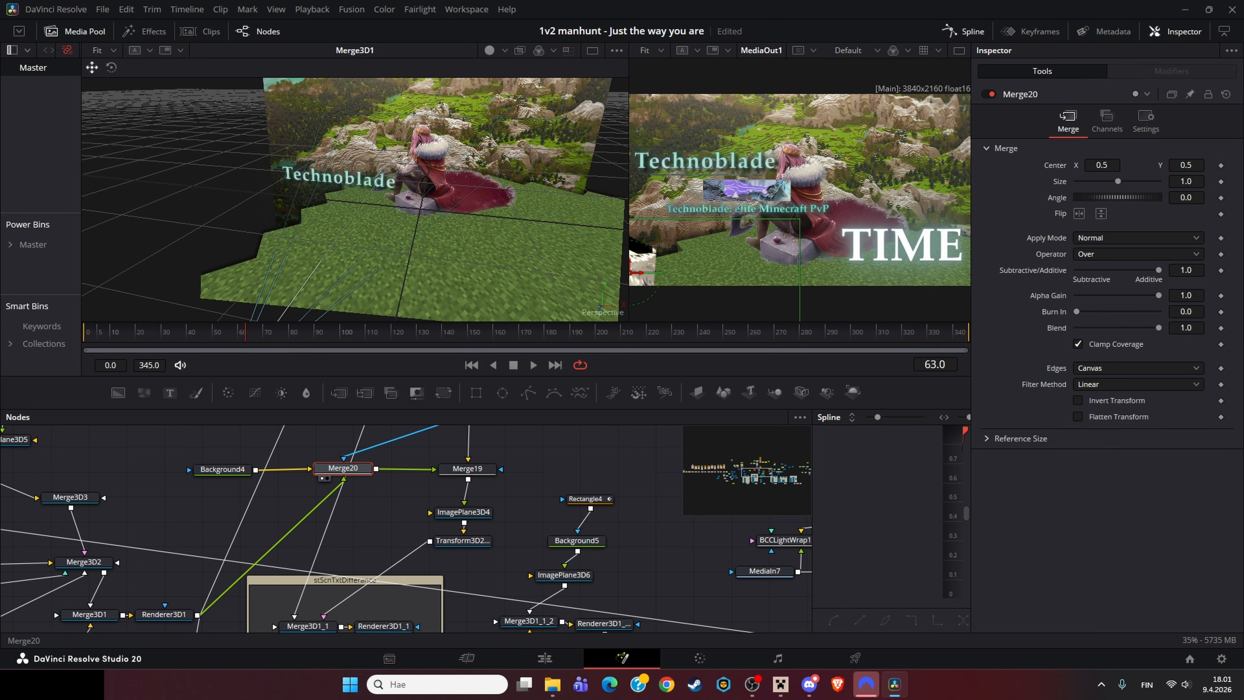
pyautogui.press('1')
pyautogui.scroll(3, 244, 178)
# Step: View Merge19 and lower its Blend to 0.449
pyautogui.click(467, 468)
pyautogui.press('1')
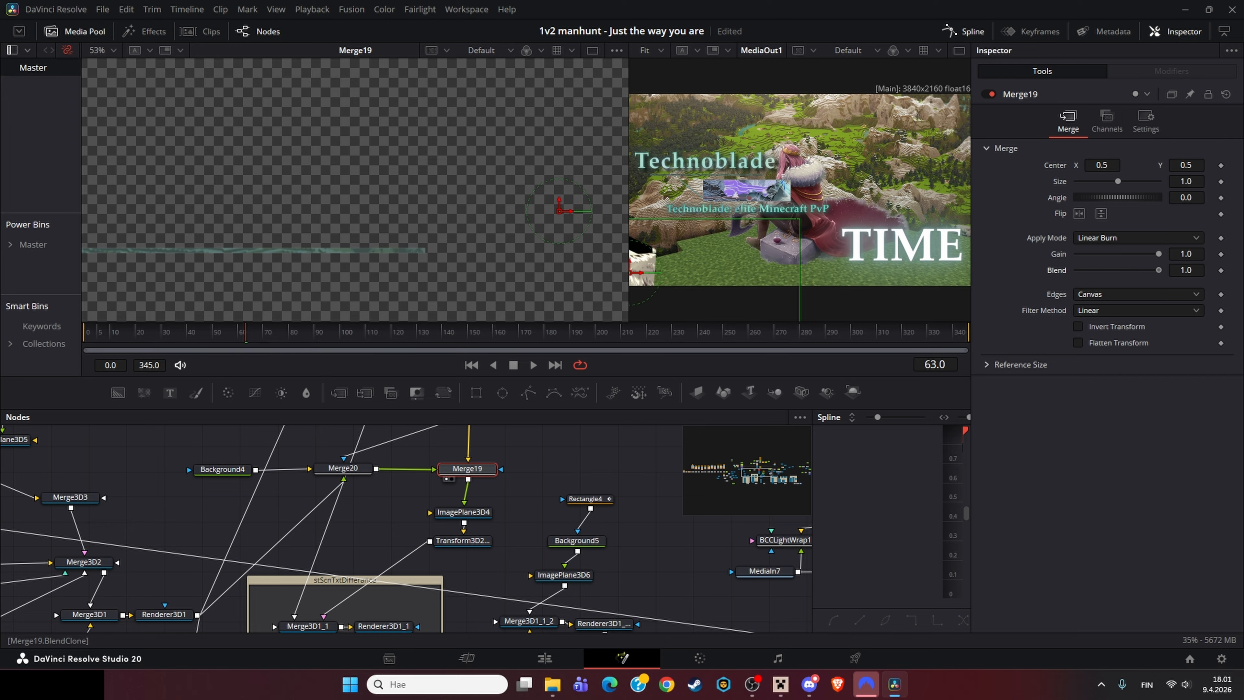
pyautogui.moveTo(1158, 270); pyautogui.dragTo(1113, 269)
pyautogui.scroll(-3, 477, 182)
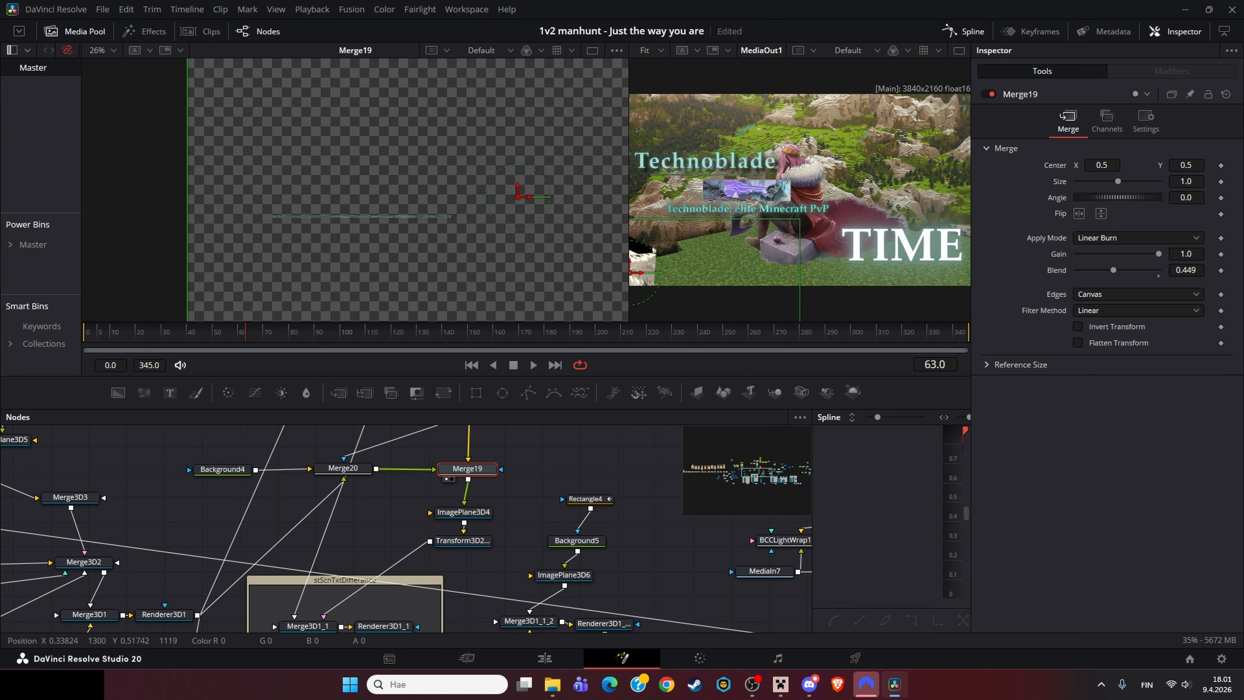
pyautogui.scroll(4, 413, 209)
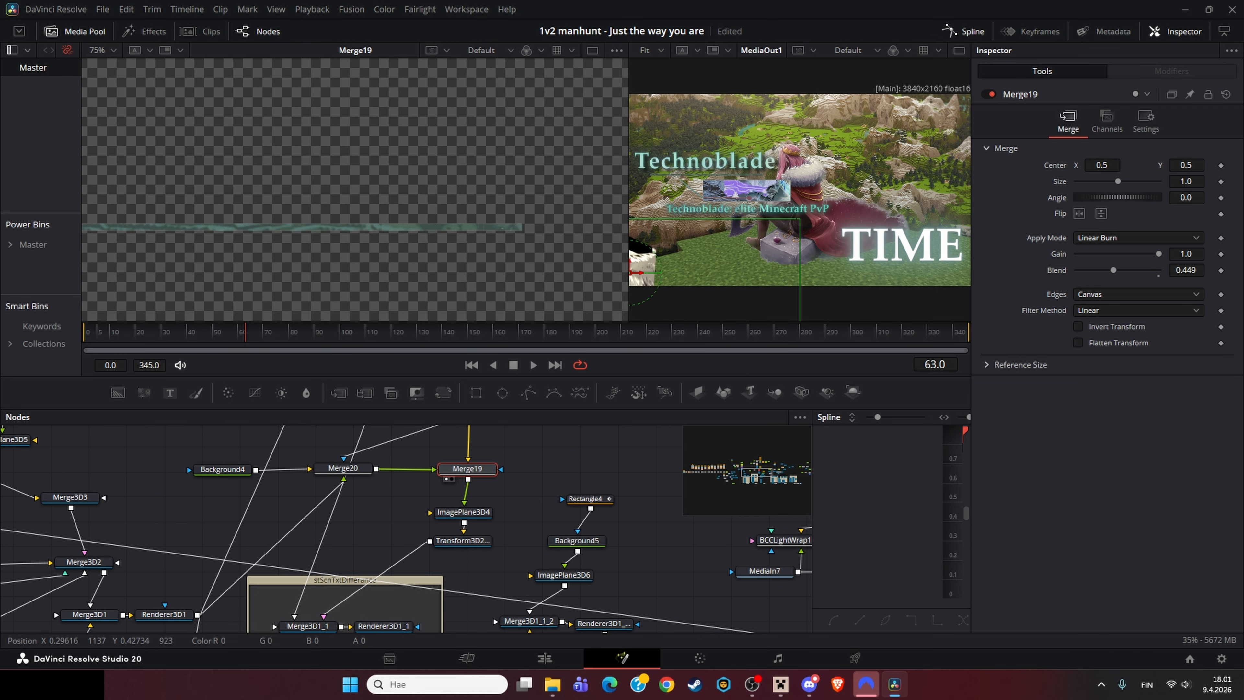
# Step: Pan the node graph and view the Merge3D1_1 text scene in the viewer
pyautogui.moveTo(391, 563); pyautogui.dragTo(377, 503)
pyautogui.moveTo(297, 566); pyautogui.dragTo(285, 575)
pyautogui.click(285, 575)
pyautogui.press('1')
pyautogui.moveTo(441, 436); pyautogui.dragTo(352, 489)
pyautogui.scroll(-2, 350, 492)
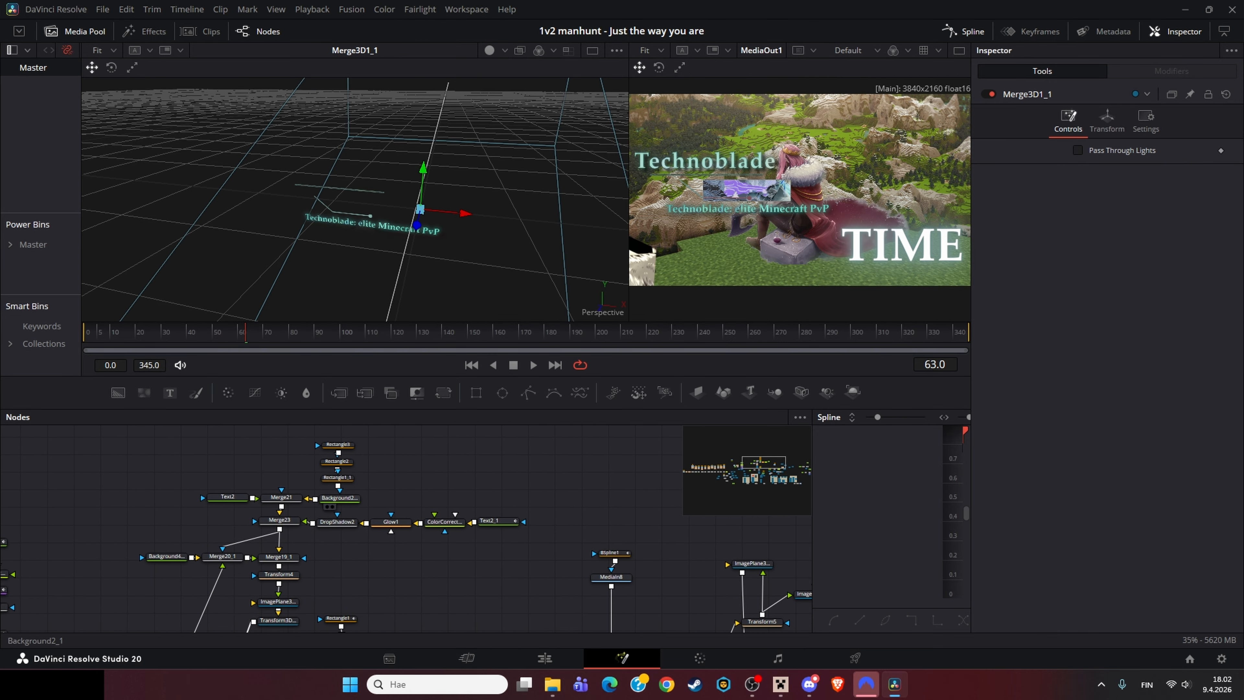
# Step: Inspect Background2_1's colour and its line shape closely in the viewer
pyautogui.click(340, 497)
pyautogui.press('1')
pyautogui.scroll(5, 288, 258)
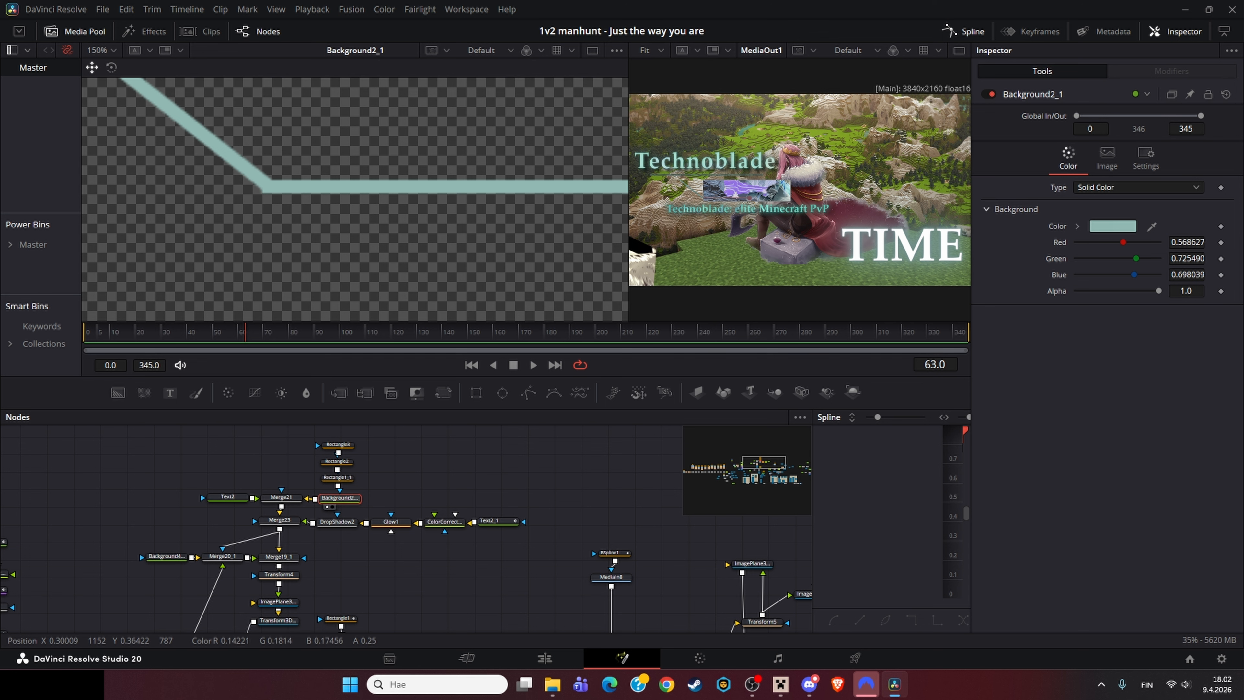
pyautogui.scroll(10, 265, 190)
pyautogui.scroll(13, 702, 199)
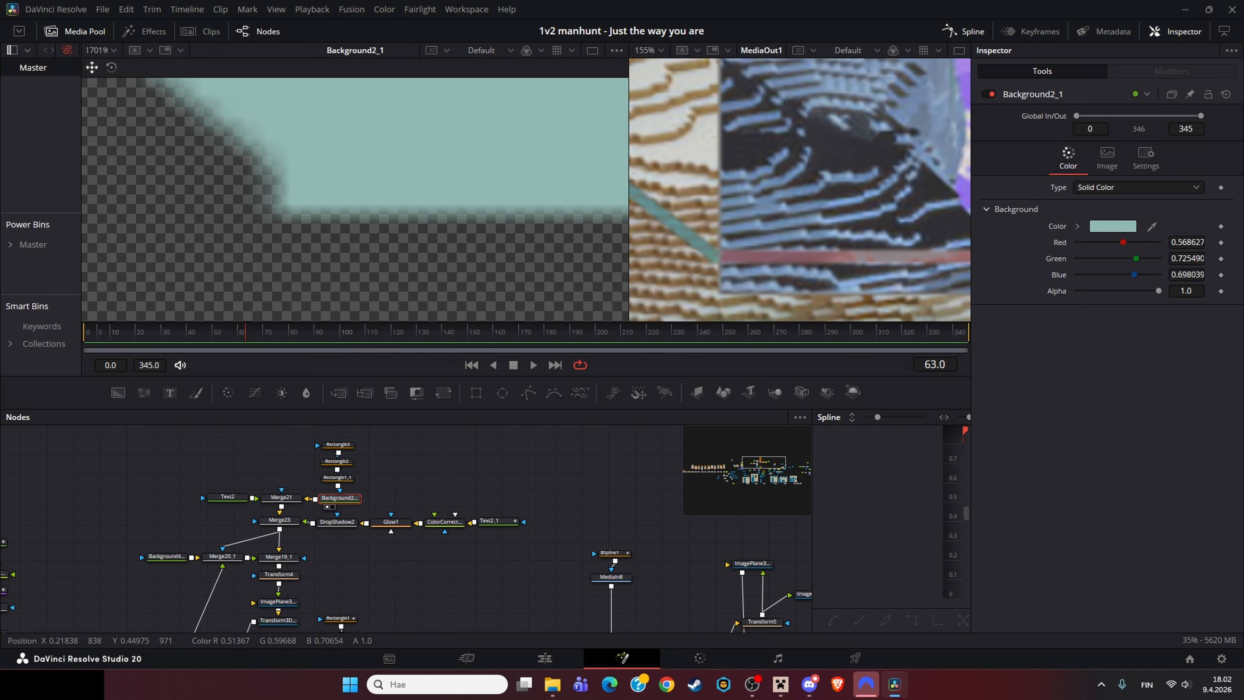
pyautogui.scroll(-13, 815, 233)
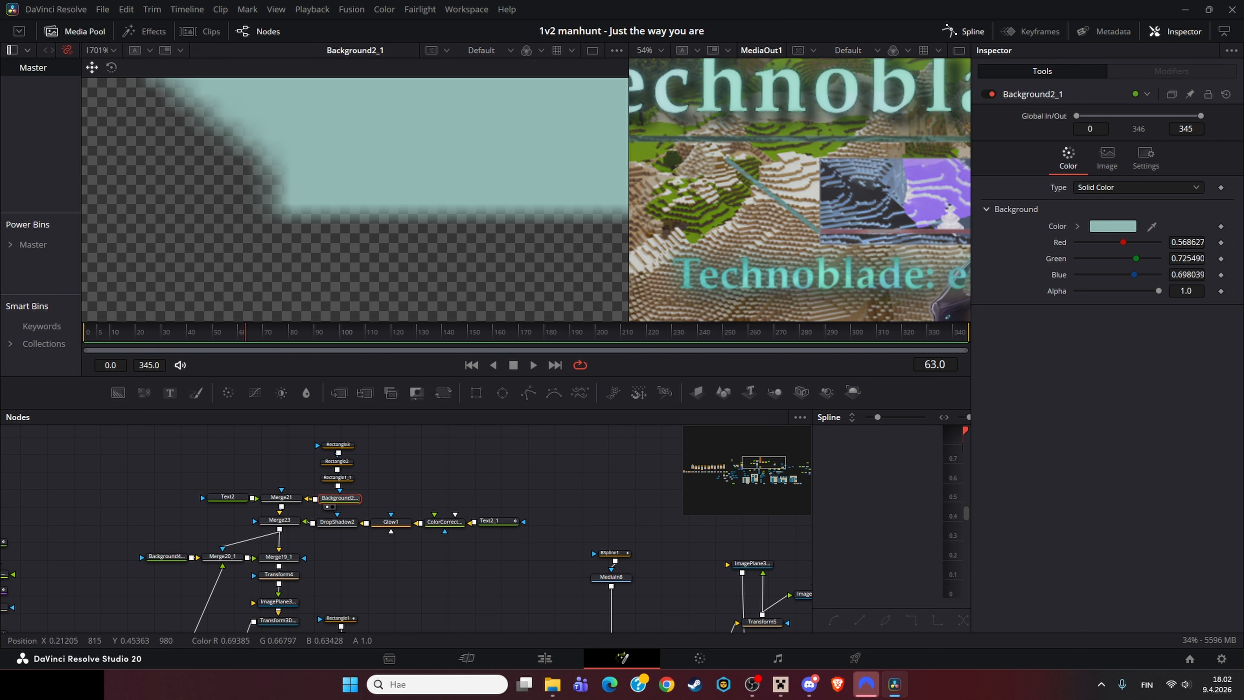
pyautogui.hotkey('ctrl', 'f')
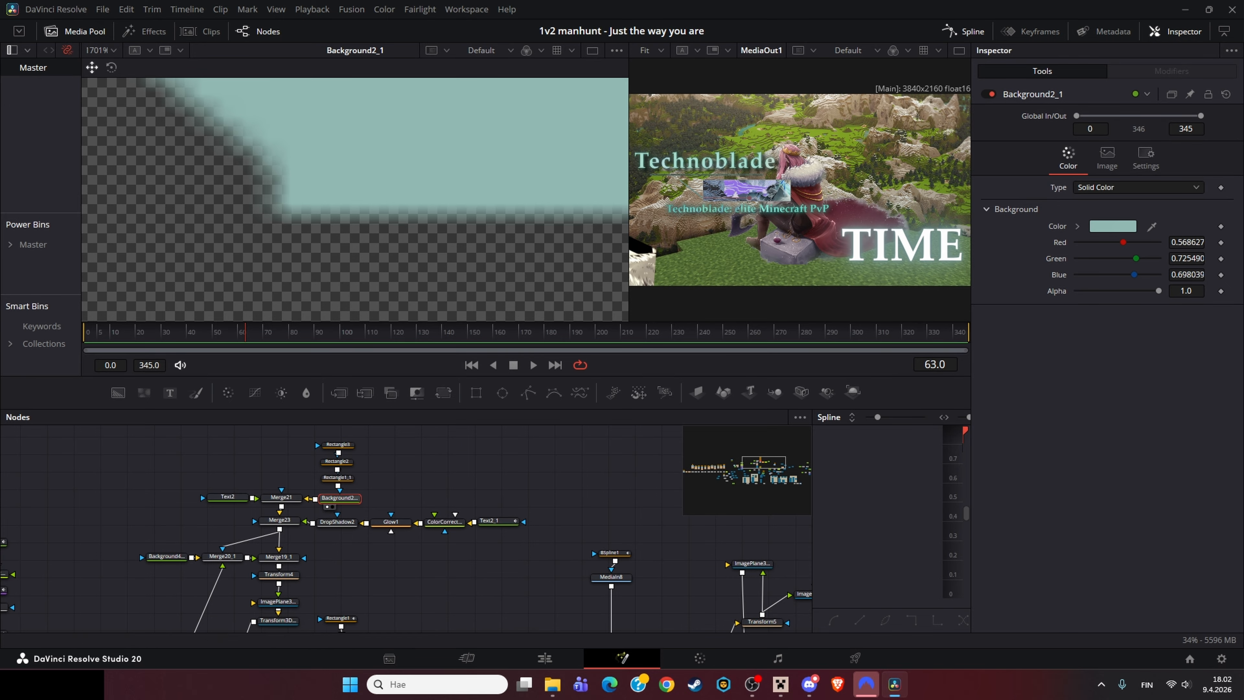
# Step: Inspect the Rectangle1_1, Rectangle2 and Rectangle3 masks above Background2_1 in the viewer
pyautogui.click(337, 477)
pyautogui.press('1')
pyautogui.scroll(-16, 344, 176)
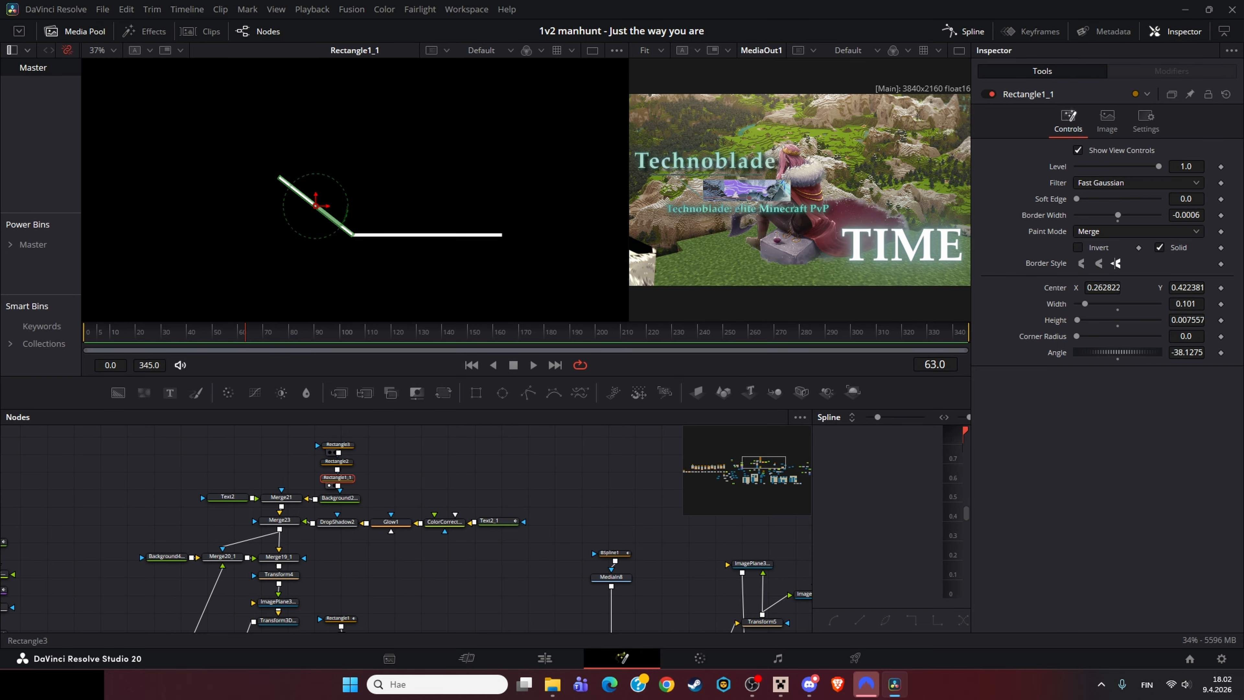
pyautogui.click(337, 444)
pyautogui.press('1')
pyautogui.scroll(-3, 303, 196)
pyautogui.click(337, 483)
pyautogui.press('1')
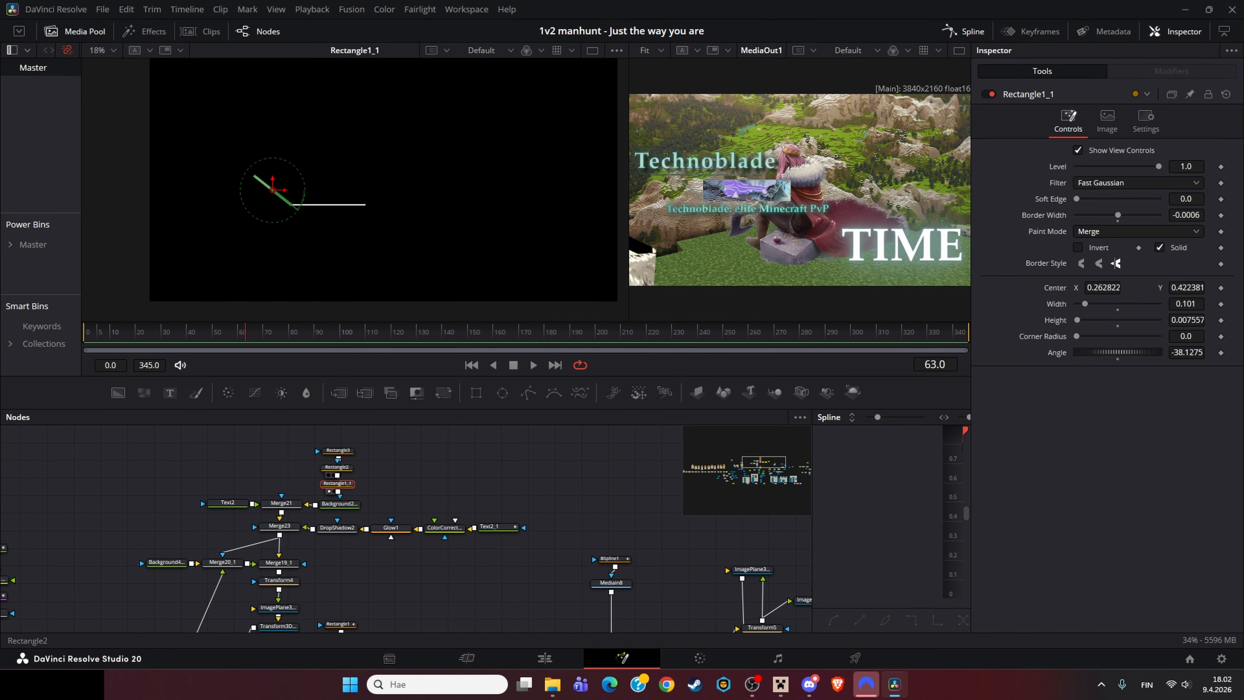
pyautogui.click(337, 468)
pyautogui.press('1')
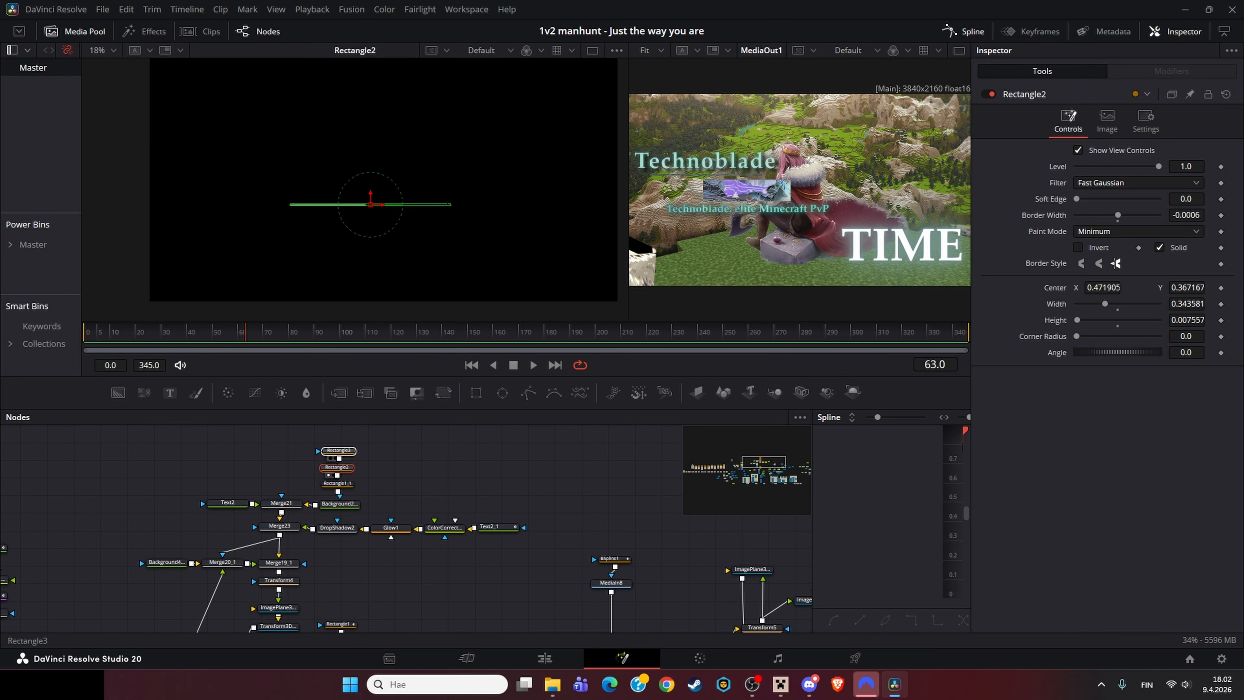
pyautogui.click(338, 450)
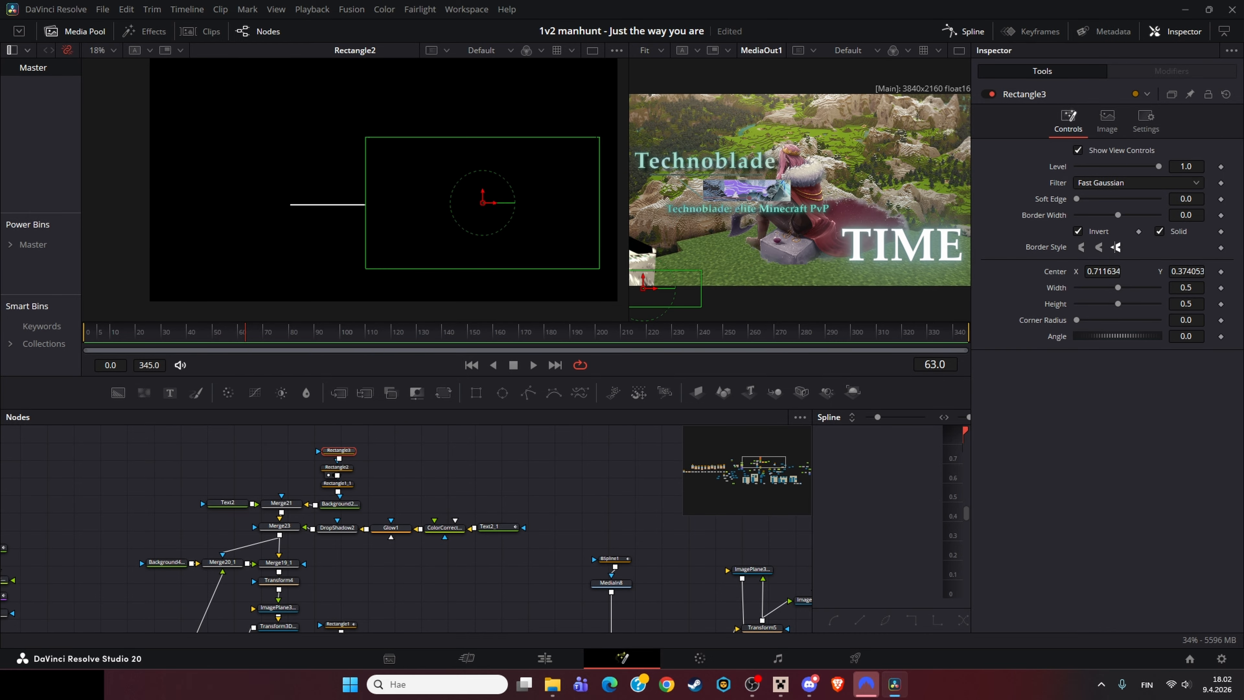
# Step: View the Text2 dot and the Merge21 line composite in the viewer
pyautogui.click(227, 502)
pyautogui.press('1')
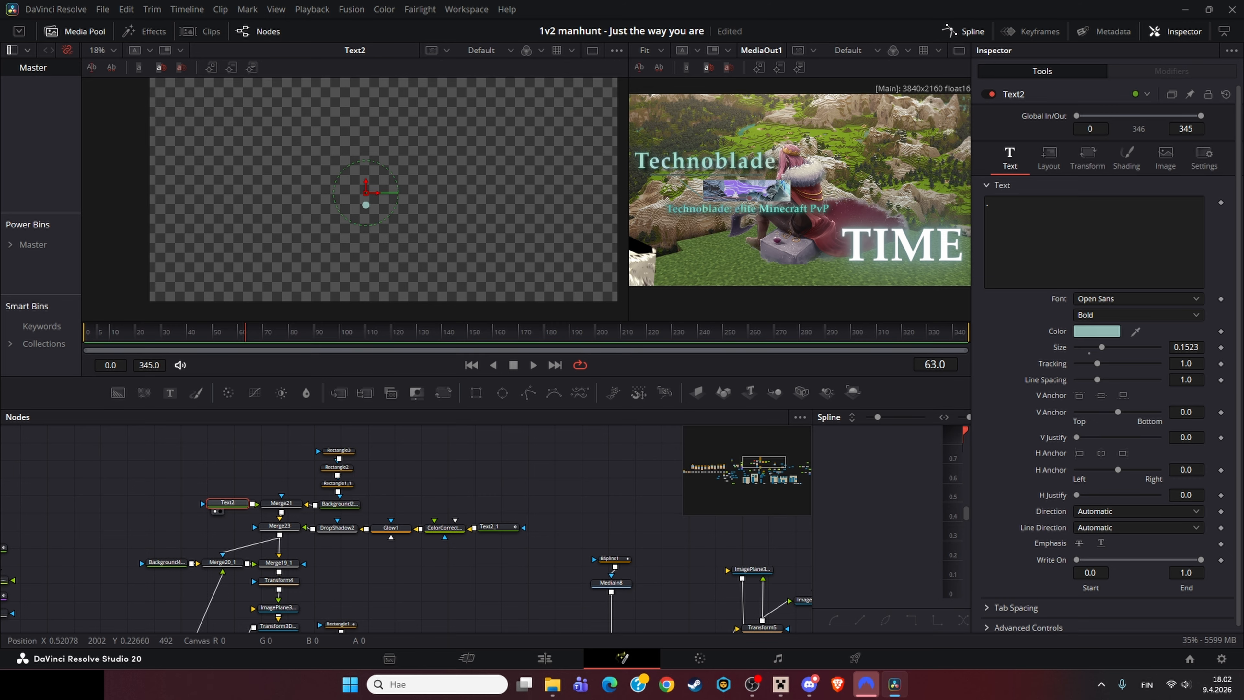
pyautogui.scroll(4, 352, 218)
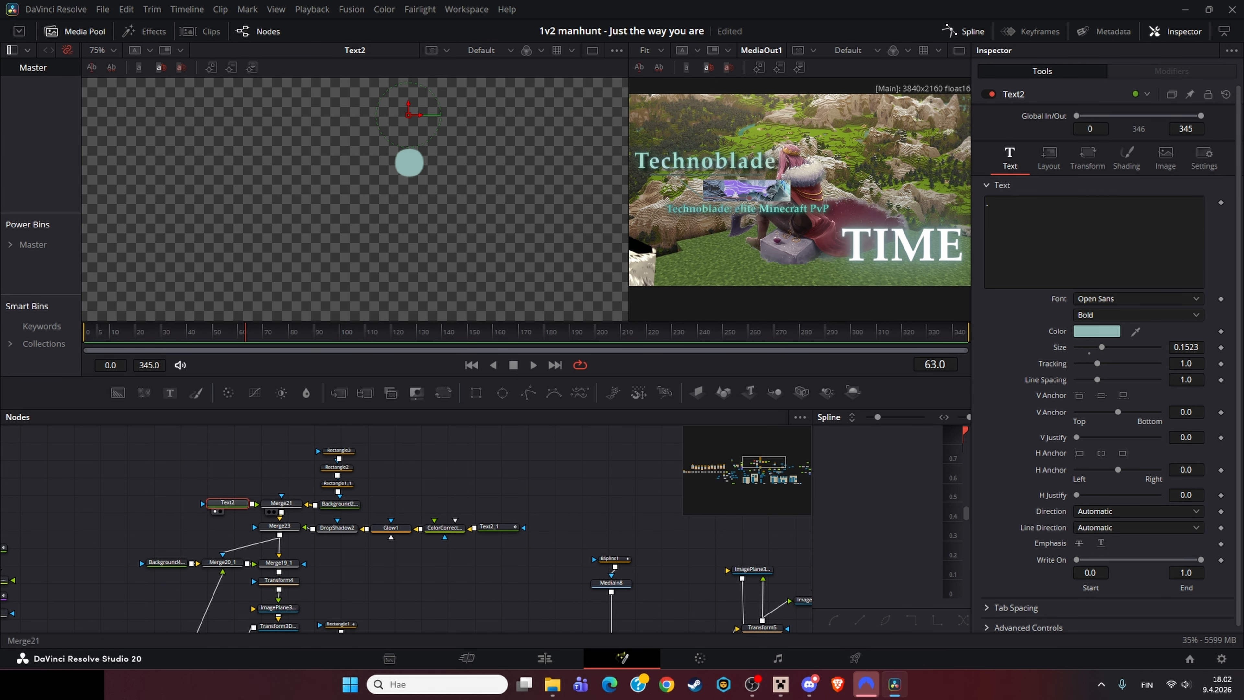
pyautogui.click(280, 503)
pyautogui.press('1')
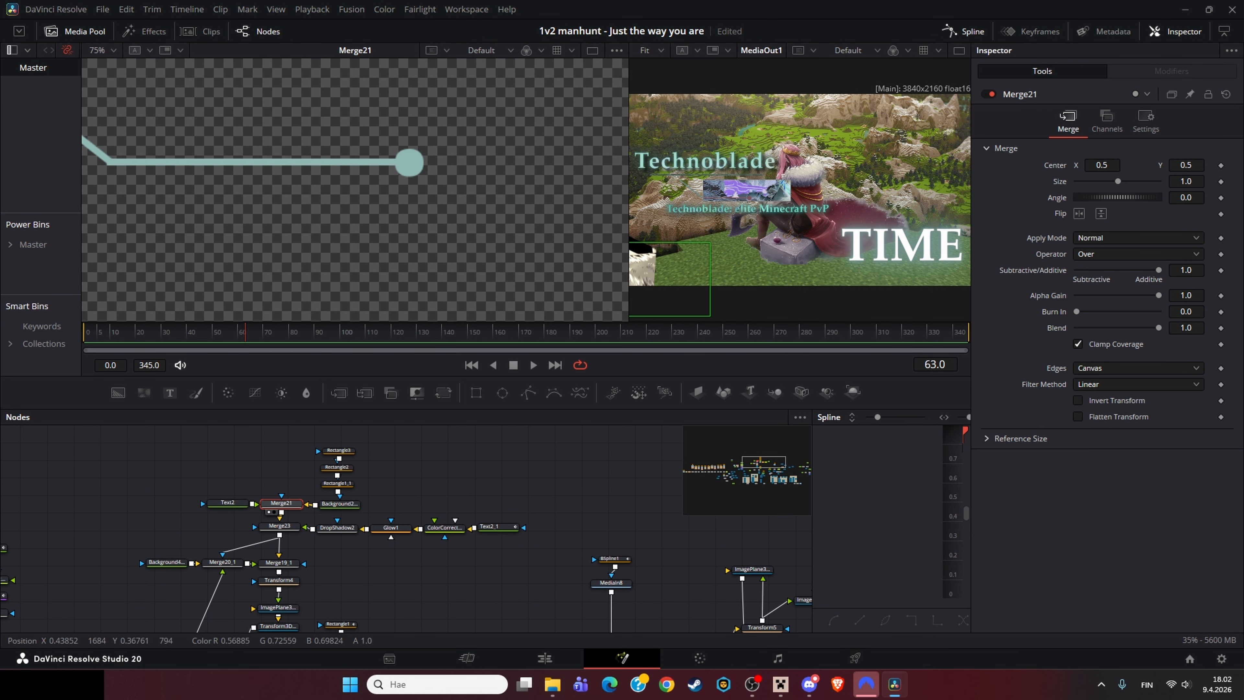
pyautogui.hotkey('ctrl', 'f')
# Step: Inspect Text2_1's text and write-on settings, scrubbing the timeline to frame 94
pyautogui.click(494, 527)
pyautogui.press('1')
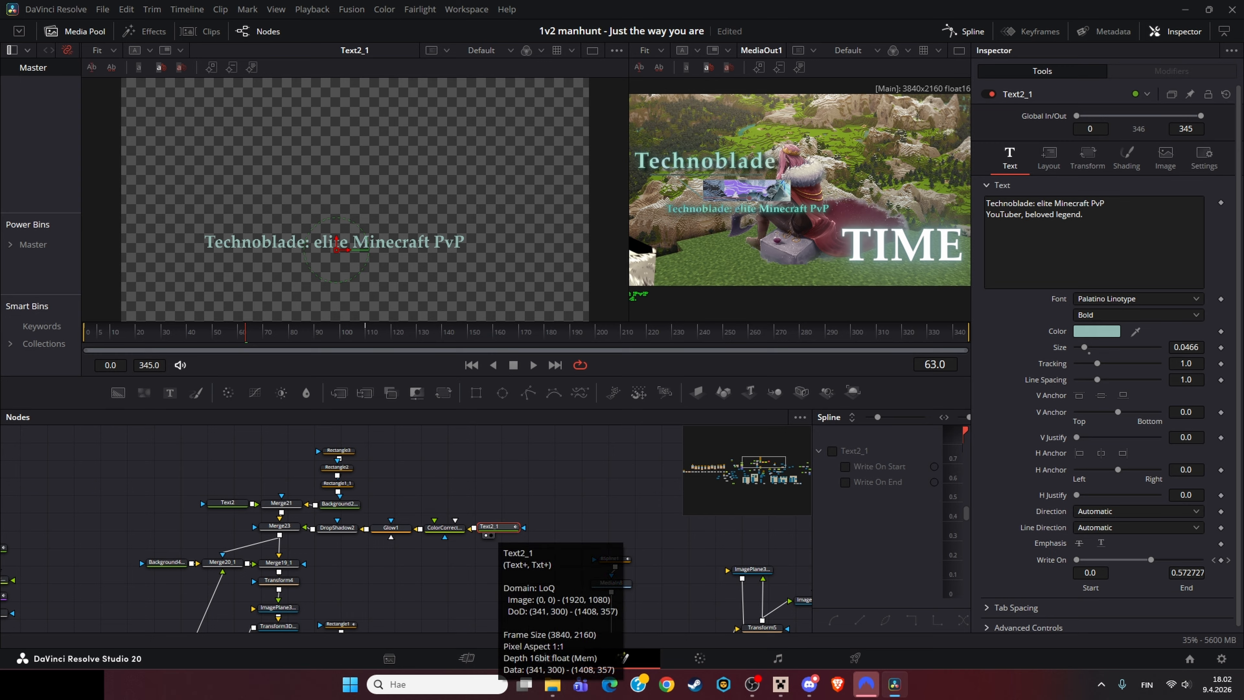
pyautogui.moveTo(1085, 215); pyautogui.dragTo(983, 197)
pyautogui.click(1088, 215)
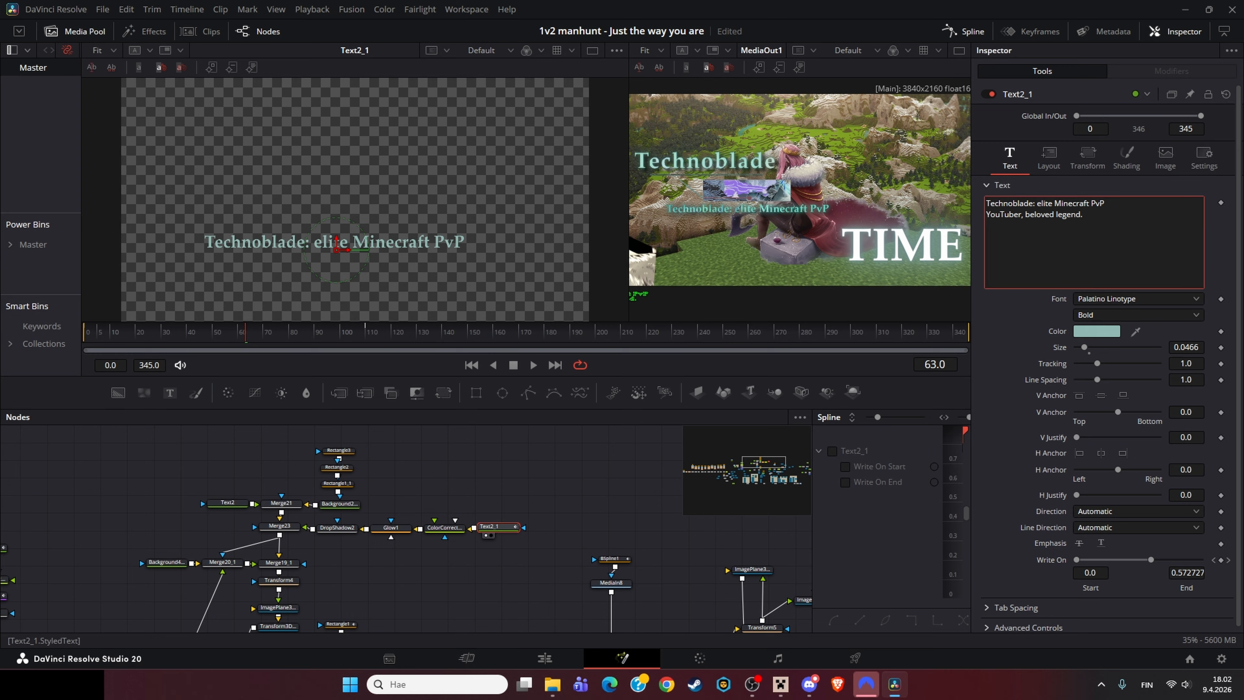
pyautogui.moveTo(245, 333); pyautogui.dragTo(148, 334)
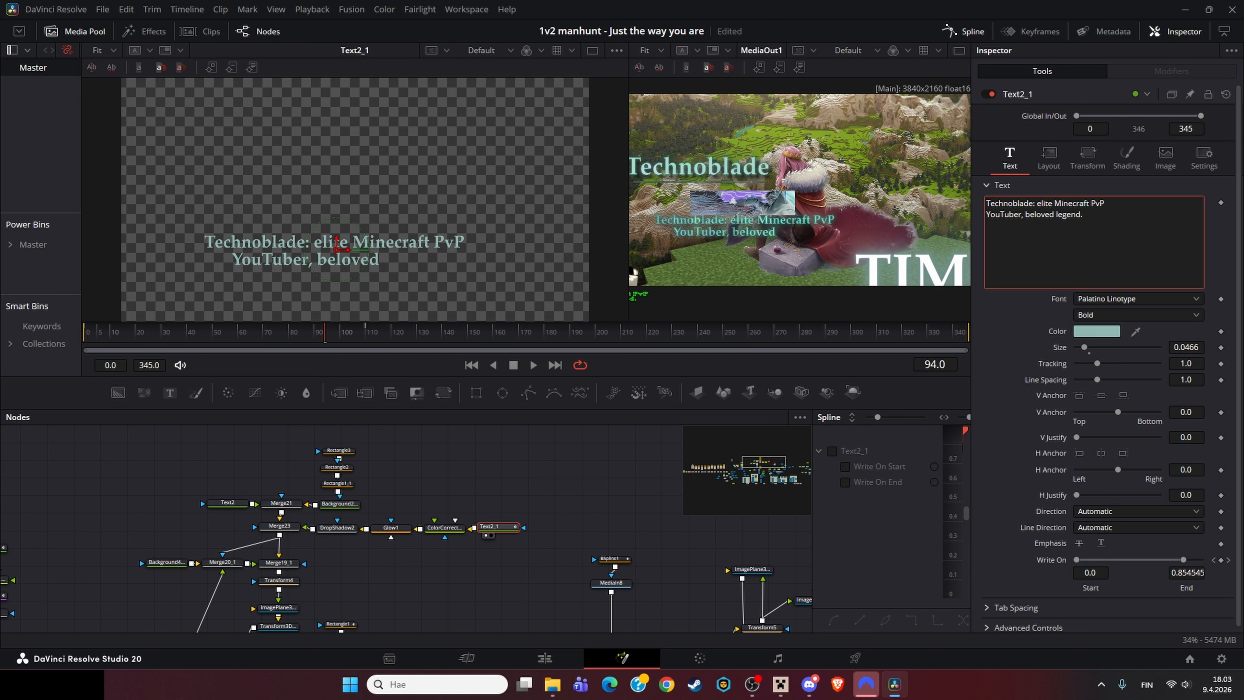
# Step: Compare ColorCorrector4, Text2_1 and Glow1 outputs in the two viewers
pyautogui.click(443, 527)
pyautogui.press('1')
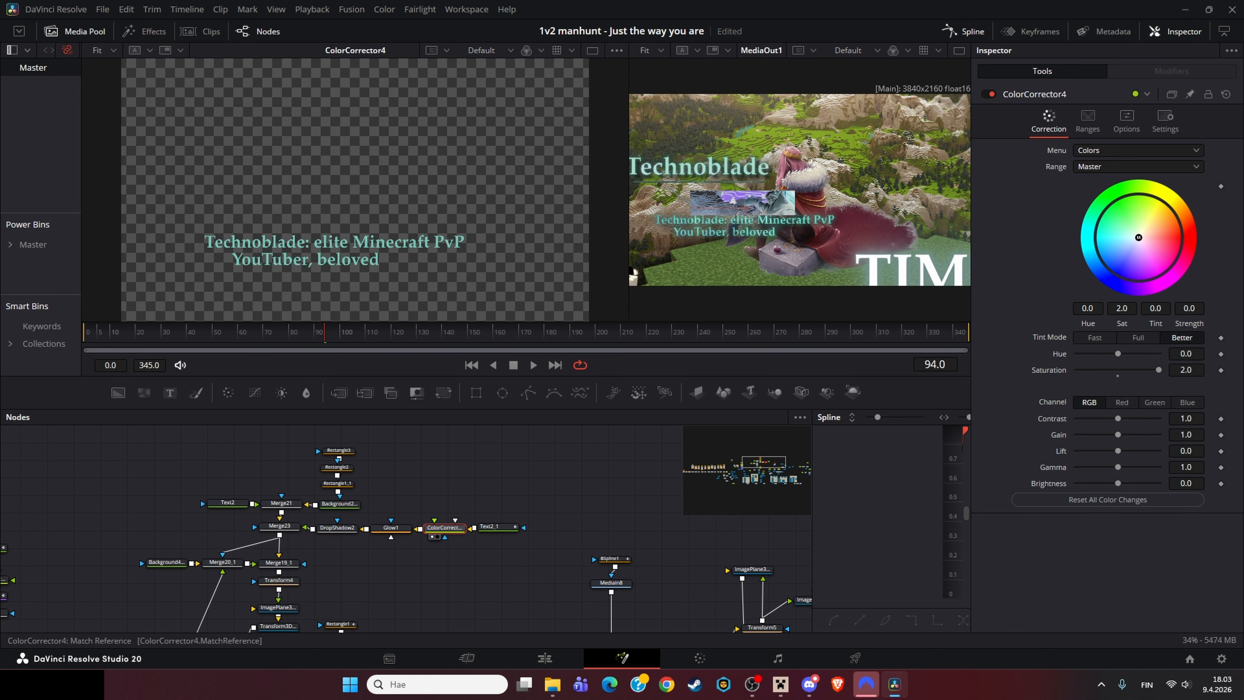
pyautogui.scroll(5, 322, 218)
pyautogui.moveTo(322, 219); pyautogui.dragTo(216, 221)
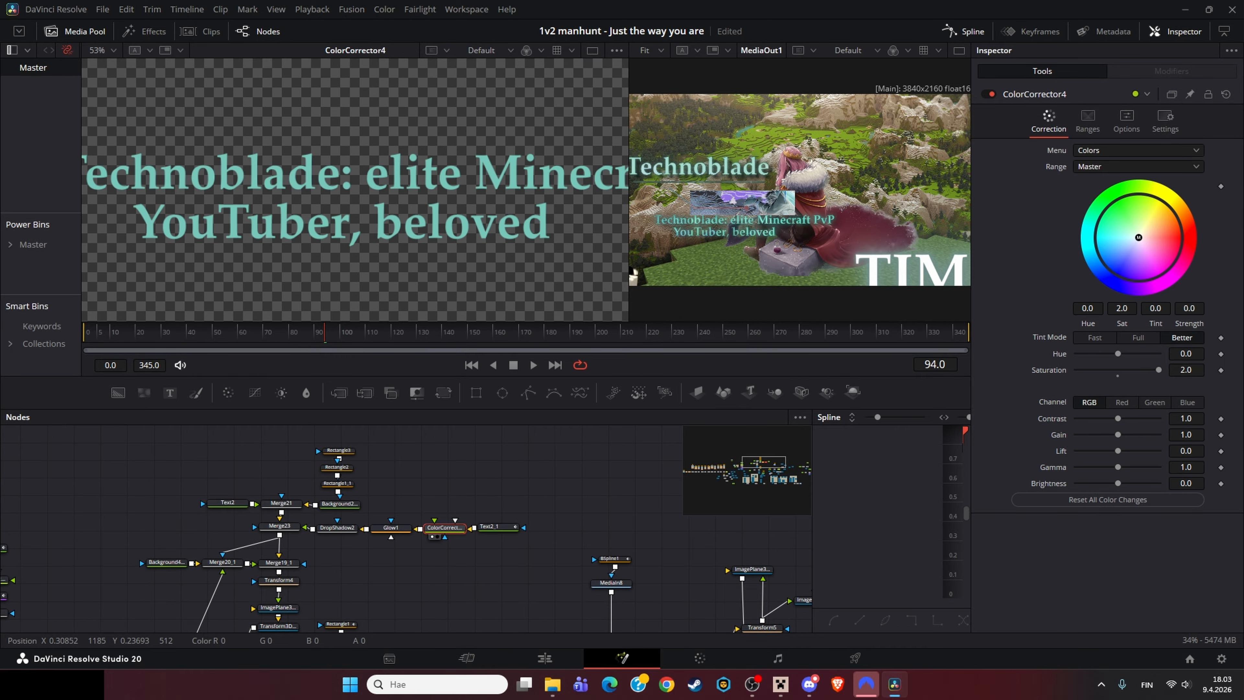
pyautogui.scroll(-5, 314, 220)
pyautogui.click(492, 526)
pyautogui.press('1')
pyautogui.click(444, 527)
pyautogui.press('1')
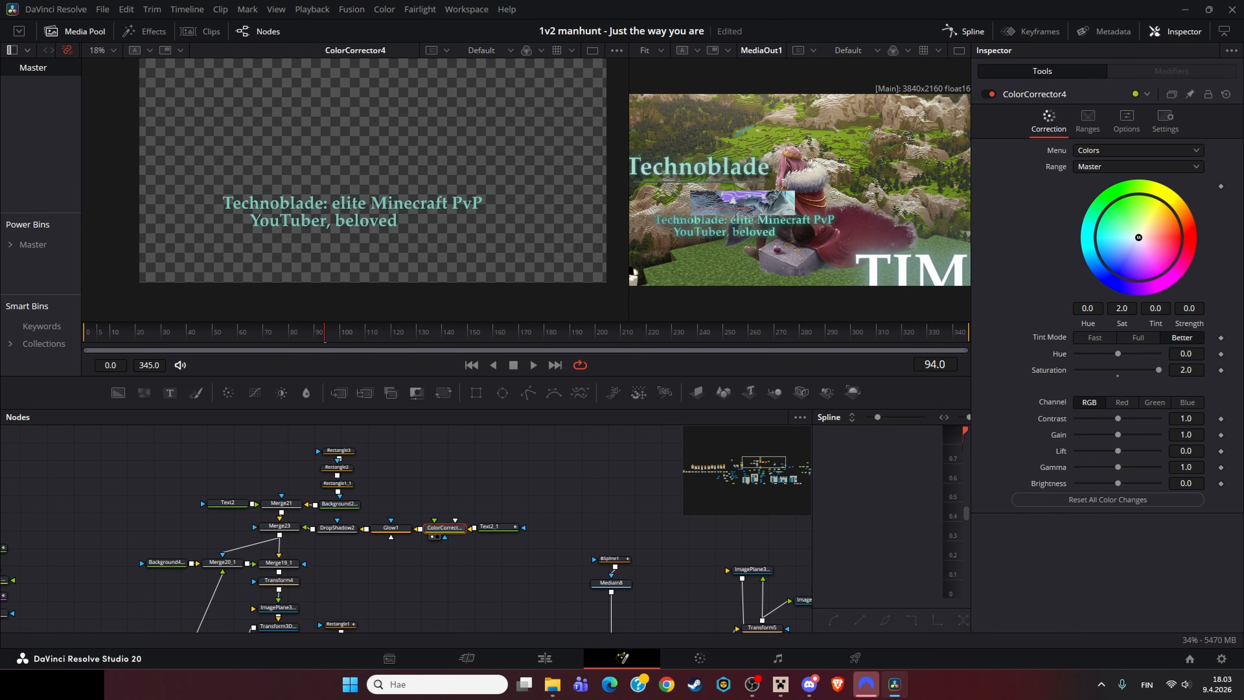
pyautogui.click(391, 528)
pyautogui.press('1')
pyautogui.press('2')
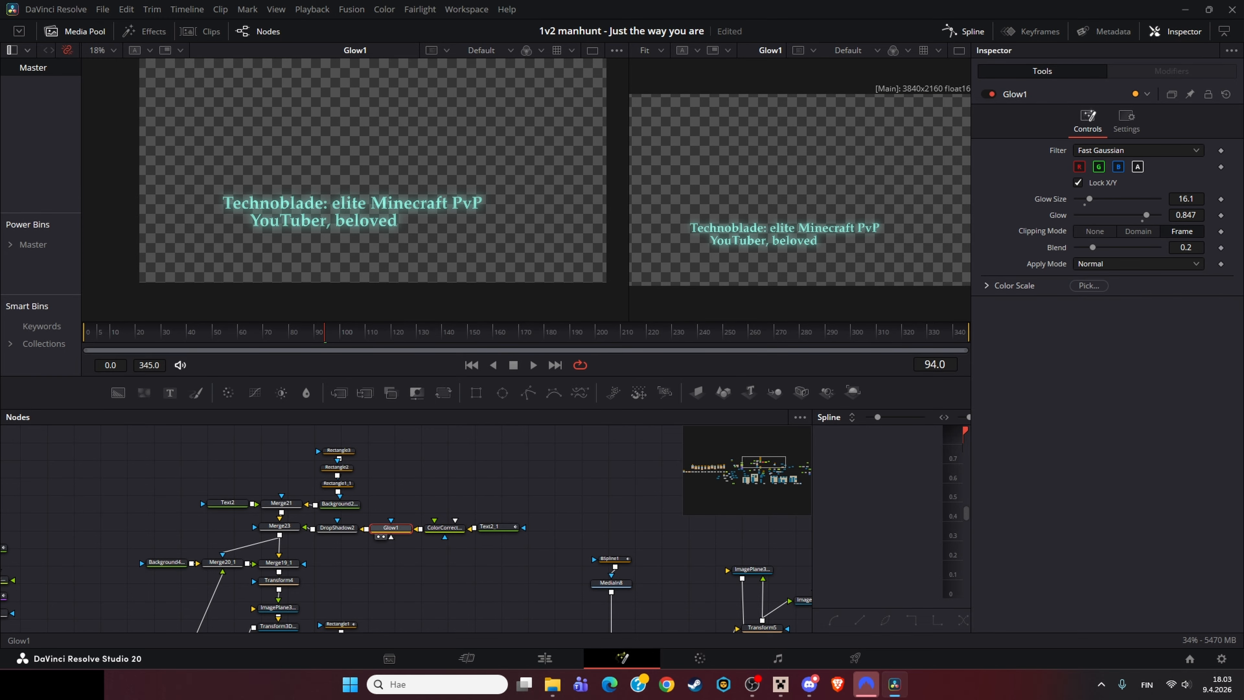
# Step: Inspect the DropShadow2 and Merge23 nodes in the text chain
pyautogui.scroll(3, 802, 221)
pyautogui.moveTo(803, 222); pyautogui.dragTo(804, 236)
pyautogui.click(337, 527)
pyautogui.press('1')
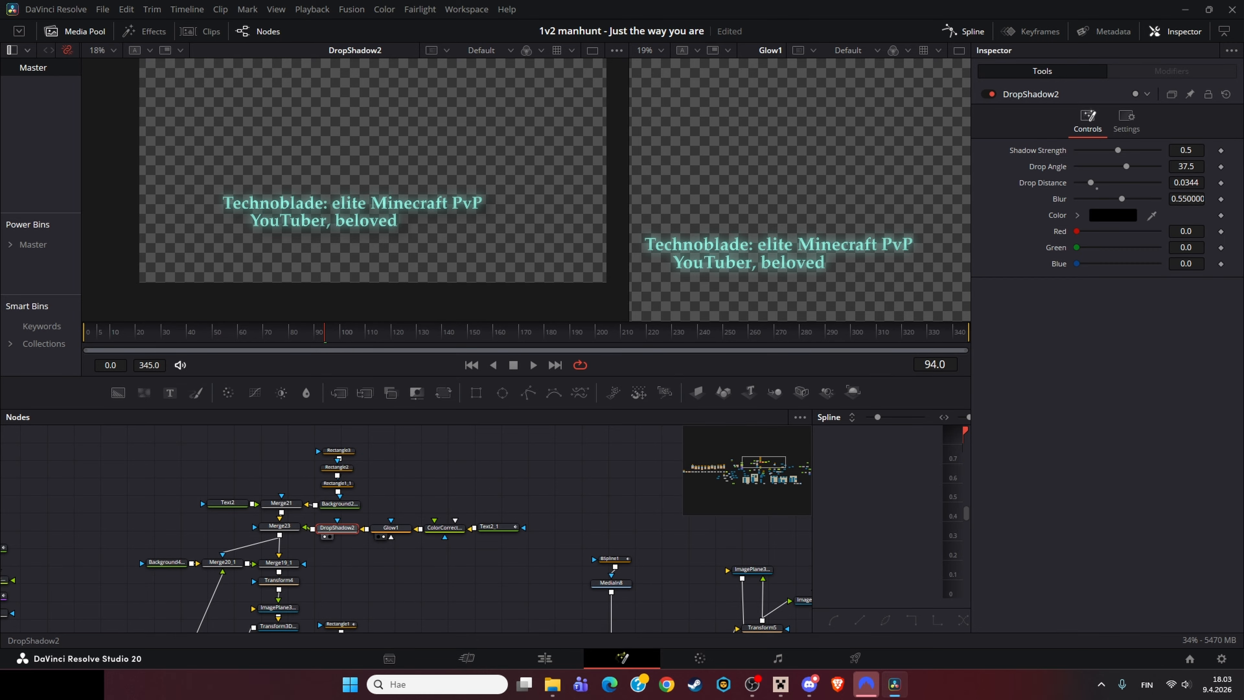
pyautogui.click(390, 527)
pyautogui.press('2')
pyautogui.click(337, 527)
pyautogui.click(279, 526)
pyautogui.press('1')
pyautogui.moveTo(298, 514); pyautogui.dragTo(372, 507)
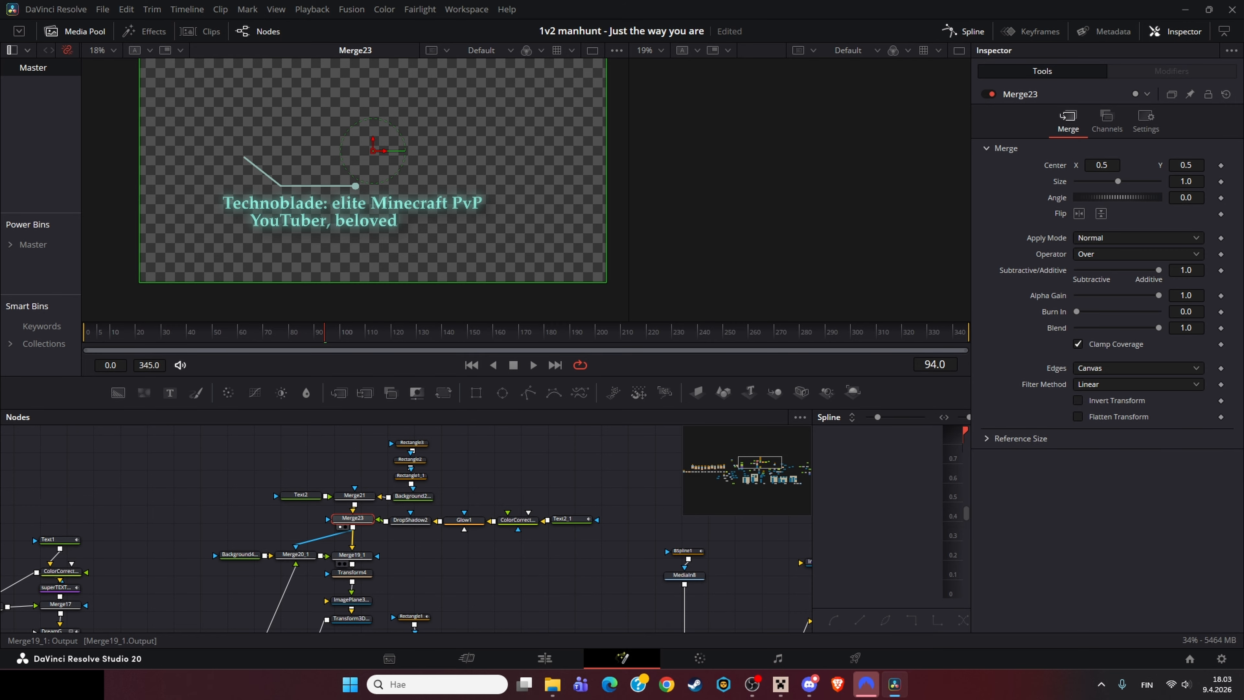
# Step: Inspect Merge19_1's Difference blend and the Merge20_1 branch, zooming the viewer on the line
pyautogui.click(352, 555)
pyautogui.press('1')
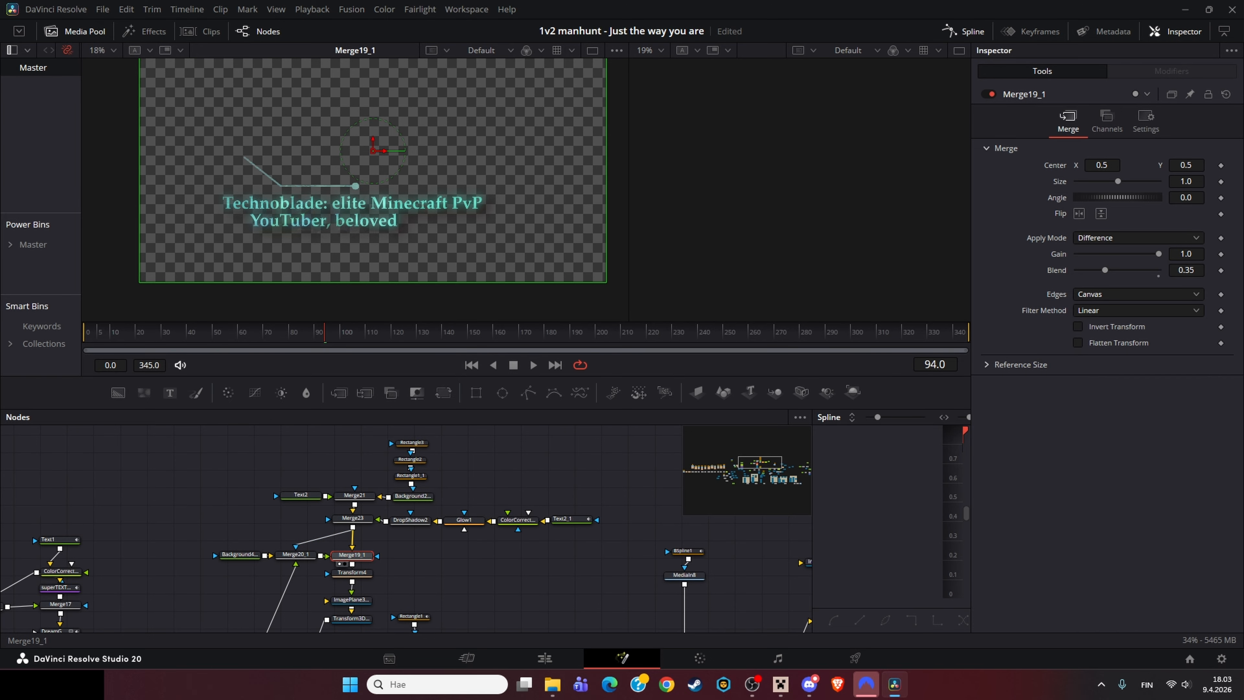
pyautogui.moveTo(274, 610); pyautogui.dragTo(317, 472)
pyautogui.moveTo(220, 629); pyautogui.dragTo(280, 524)
pyautogui.click(277, 523)
pyautogui.moveTo(314, 441); pyautogui.dragTo(256, 629)
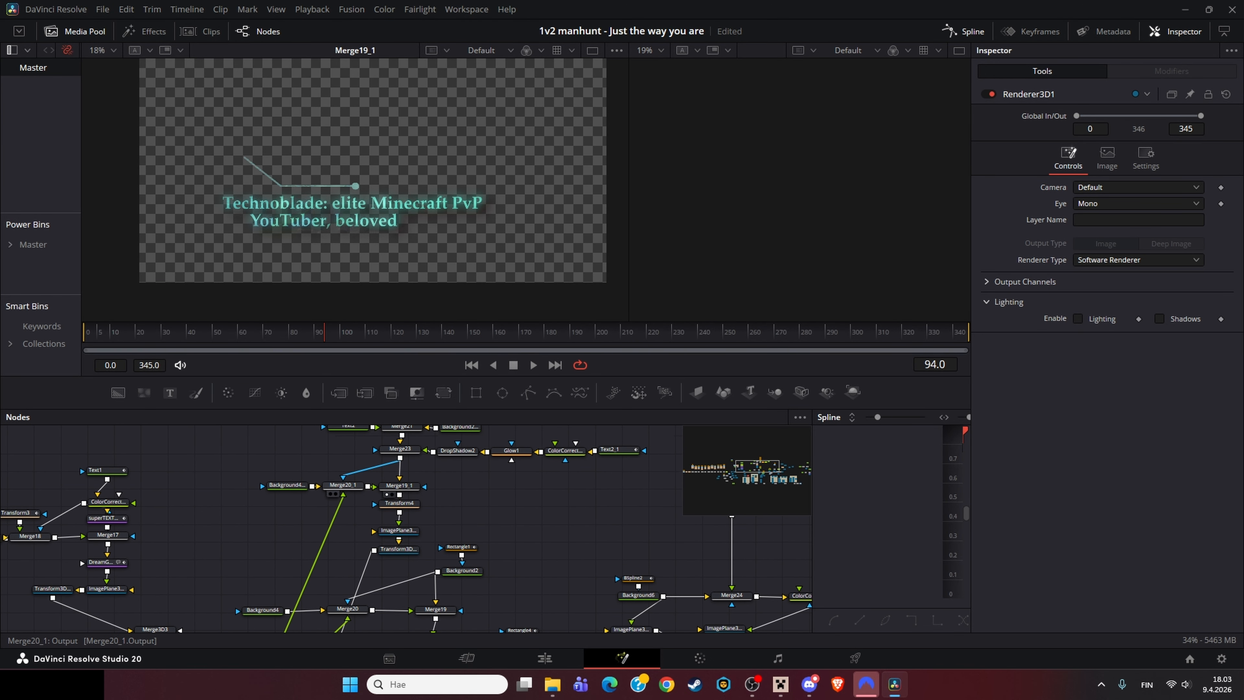
pyautogui.click(343, 484)
pyautogui.click(399, 486)
pyautogui.scroll(15, 326, 173)
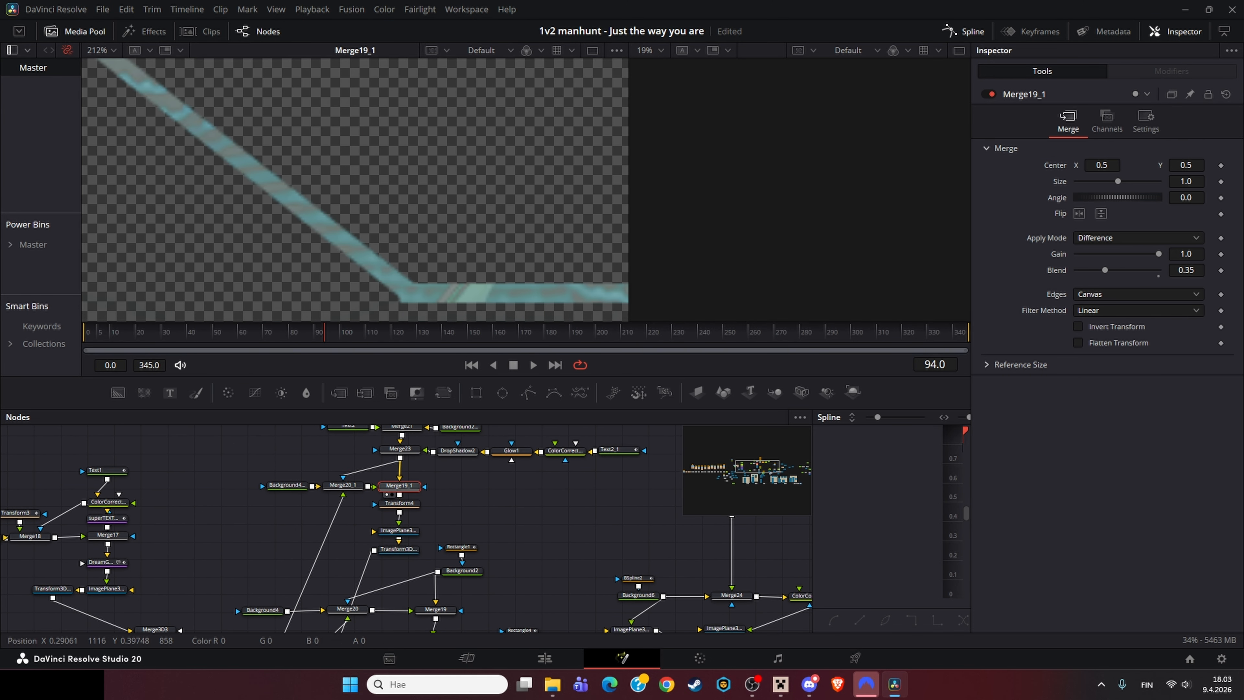
pyautogui.scroll(-10, 326, 173)
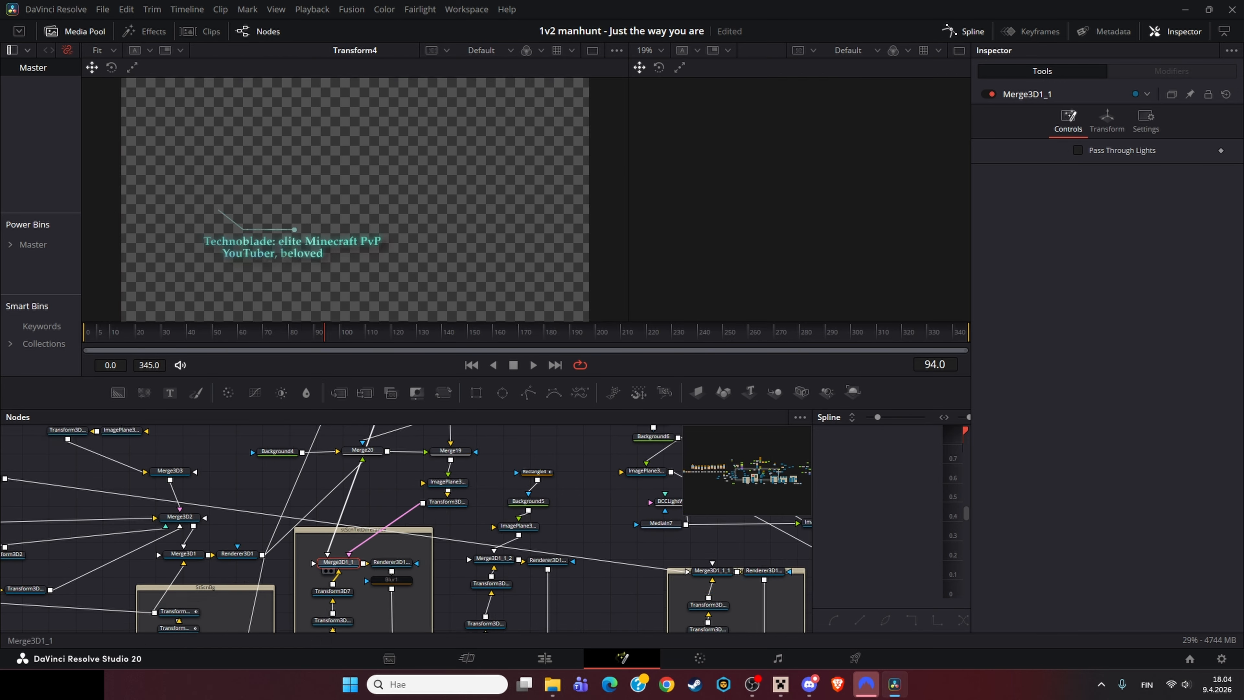
pyautogui.press('1')
# Step: View the Merge4 composite and save the project
pyautogui.moveTo(338, 562); pyautogui.dragTo(323, 506)
pyautogui.moveTo(355, 220); pyautogui.dragTo(397, 172)
pyautogui.moveTo(372, 588); pyautogui.dragTo(343, 530)
pyautogui.click(349, 587)
pyautogui.press('1')
pyautogui.hotkey('ctrl', 's')
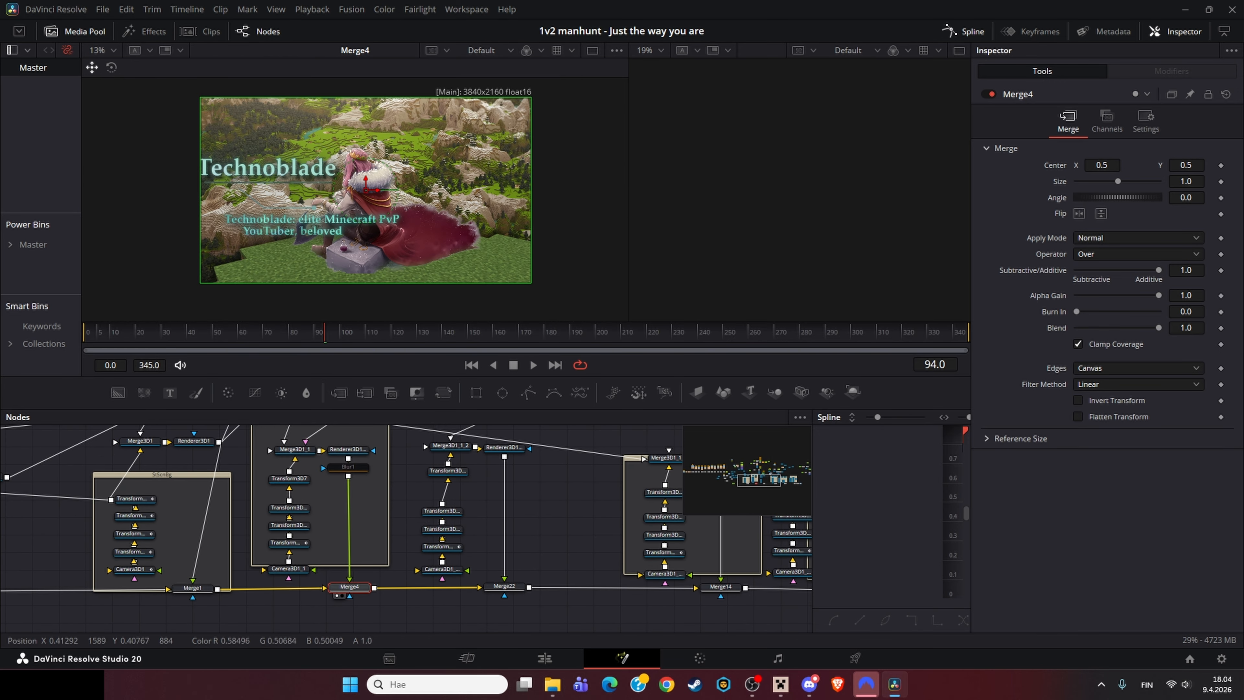
# Step: Navigate to MediaOut1 and inspect Renderer3D1_1's output in the viewer
pyautogui.moveTo(734, 587); pyautogui.dragTo(290, 545)
pyautogui.moveTo(735, 551); pyautogui.dragTo(460, 537)
pyautogui.click(472, 530)
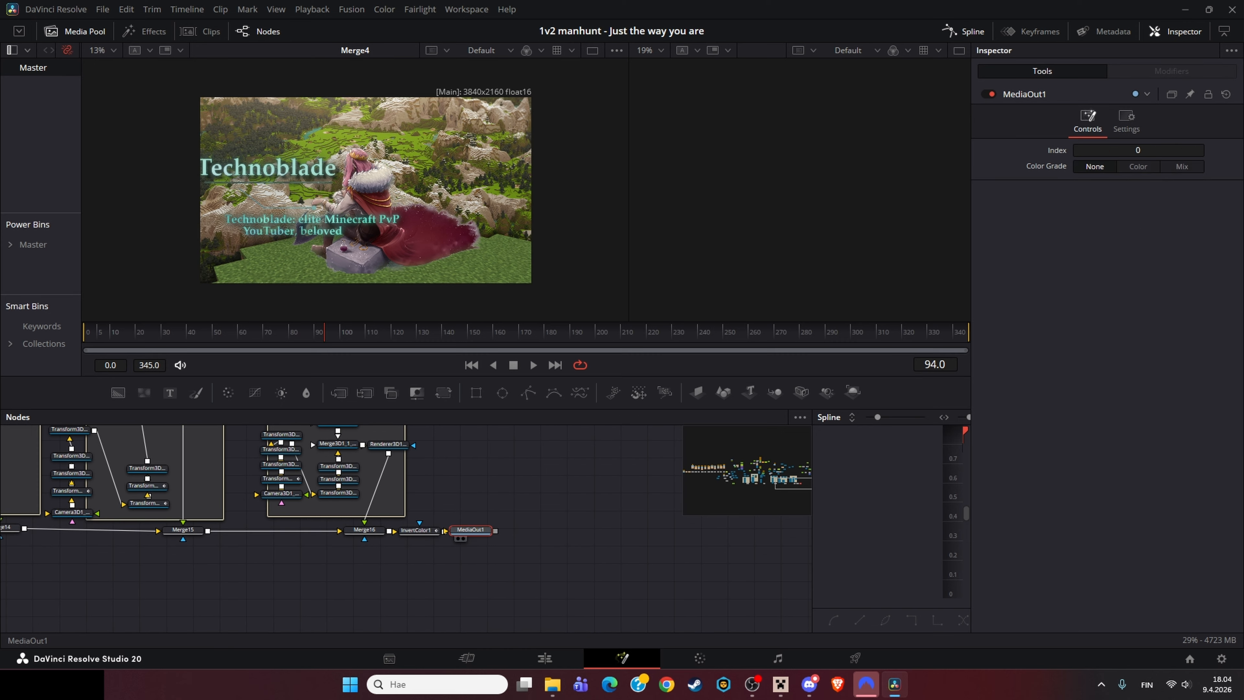
pyautogui.press('2')
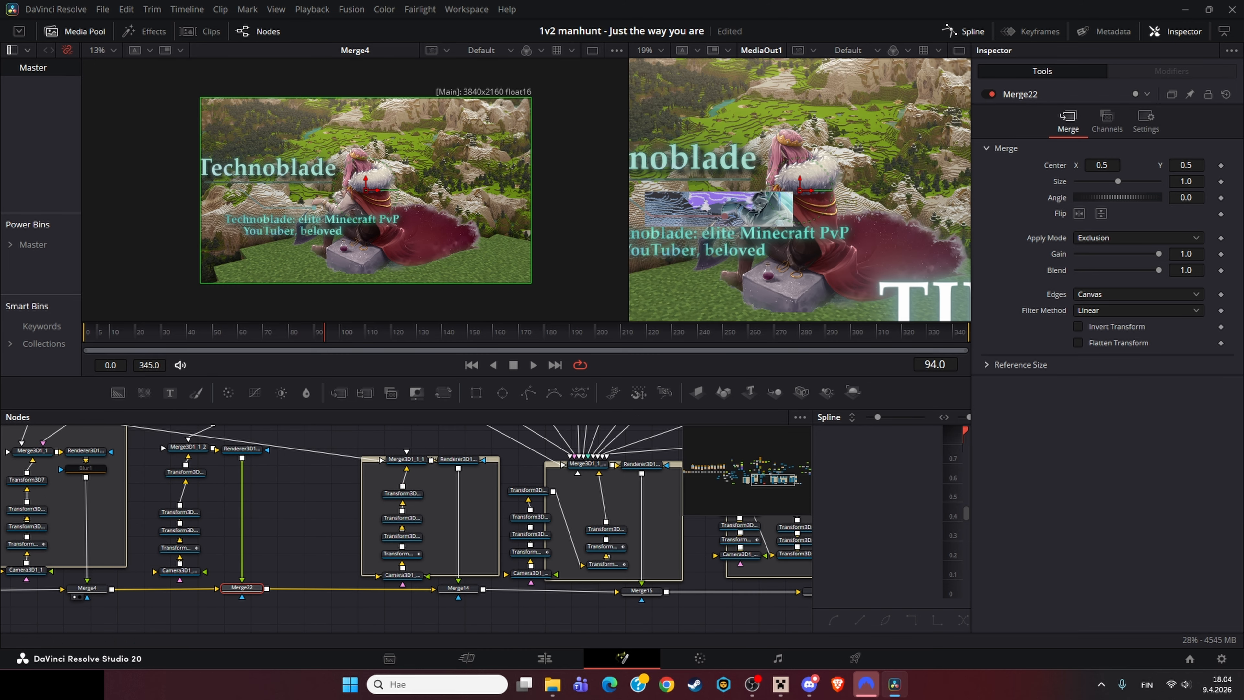
pyautogui.click(241, 449)
pyautogui.press('1')
pyautogui.moveTo(235, 499); pyautogui.dragTo(486, 514)
pyautogui.click(336, 464)
pyautogui.press('1')
pyautogui.moveTo(326, 237); pyautogui.dragTo(359, 226)
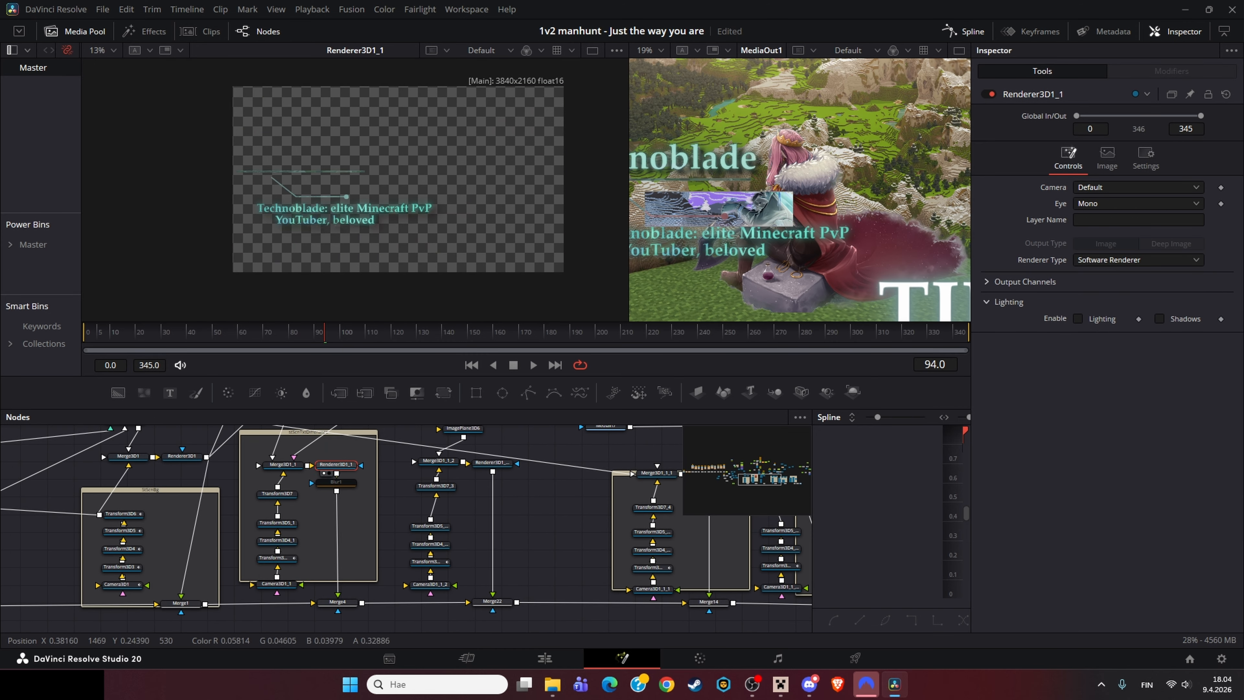
# Step: Load Merge4 and then the ImagePlane3D6 node into the viewer to inspect this branch of the composition
pyautogui.click(336, 601)
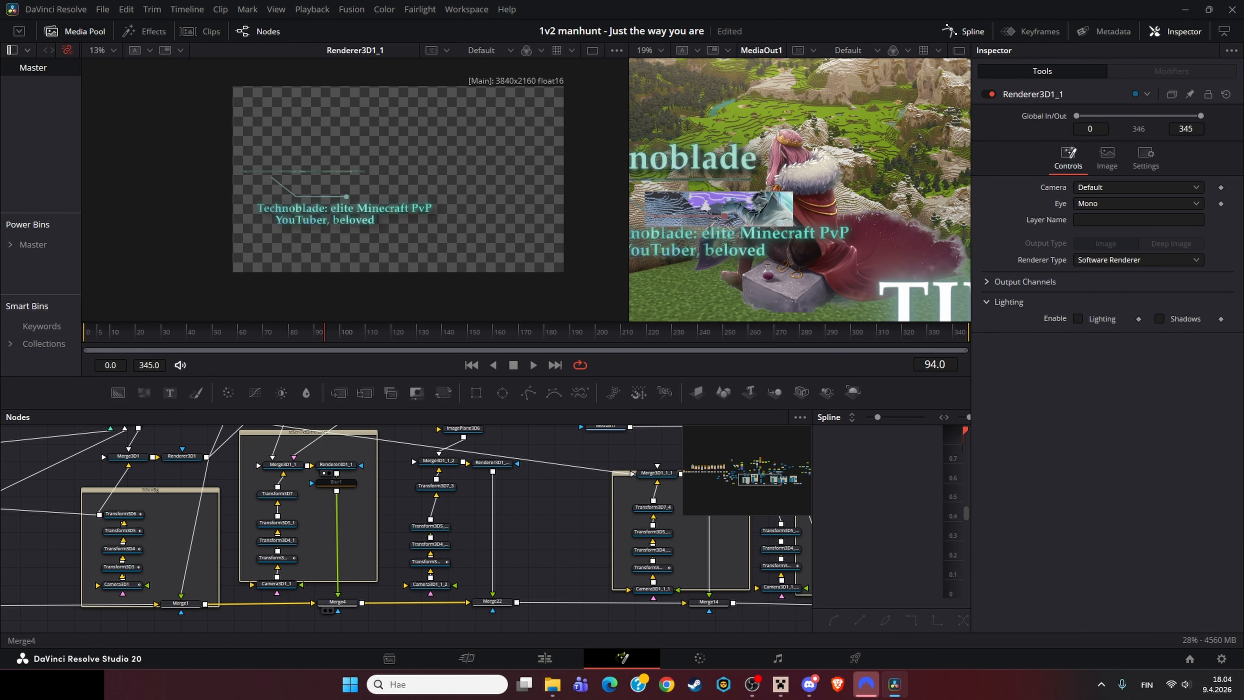
pyautogui.press('1')
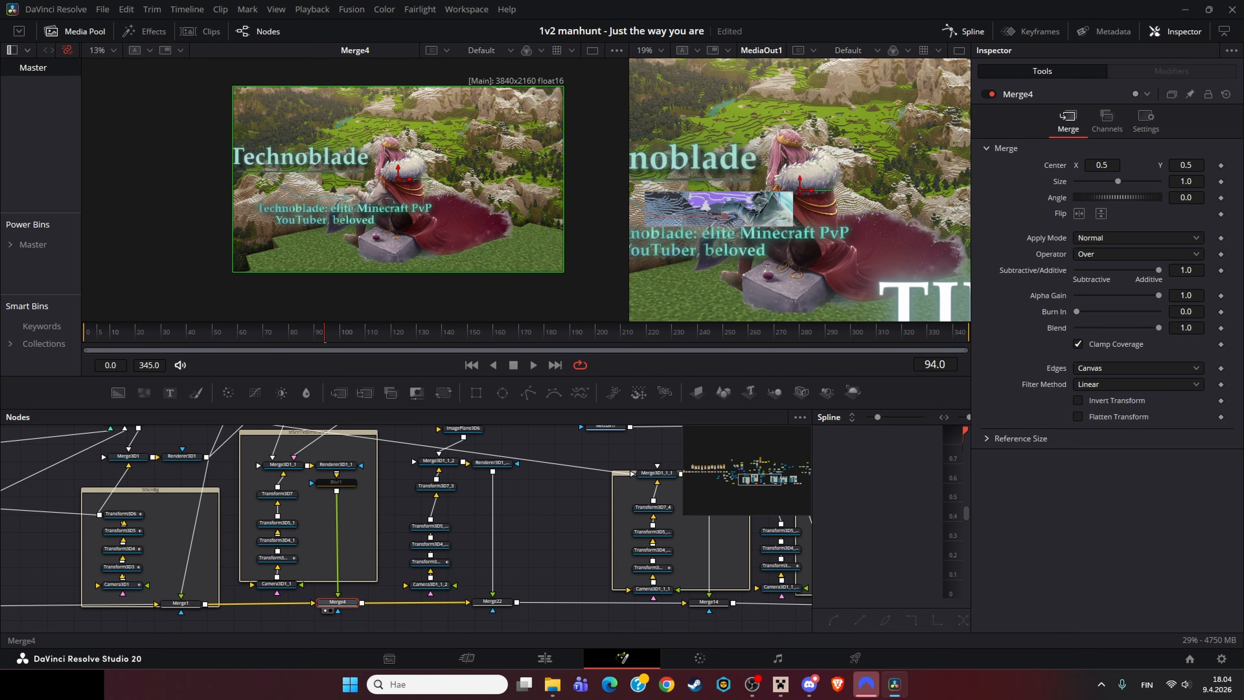
pyautogui.moveTo(406, 482); pyautogui.dragTo(355, 604)
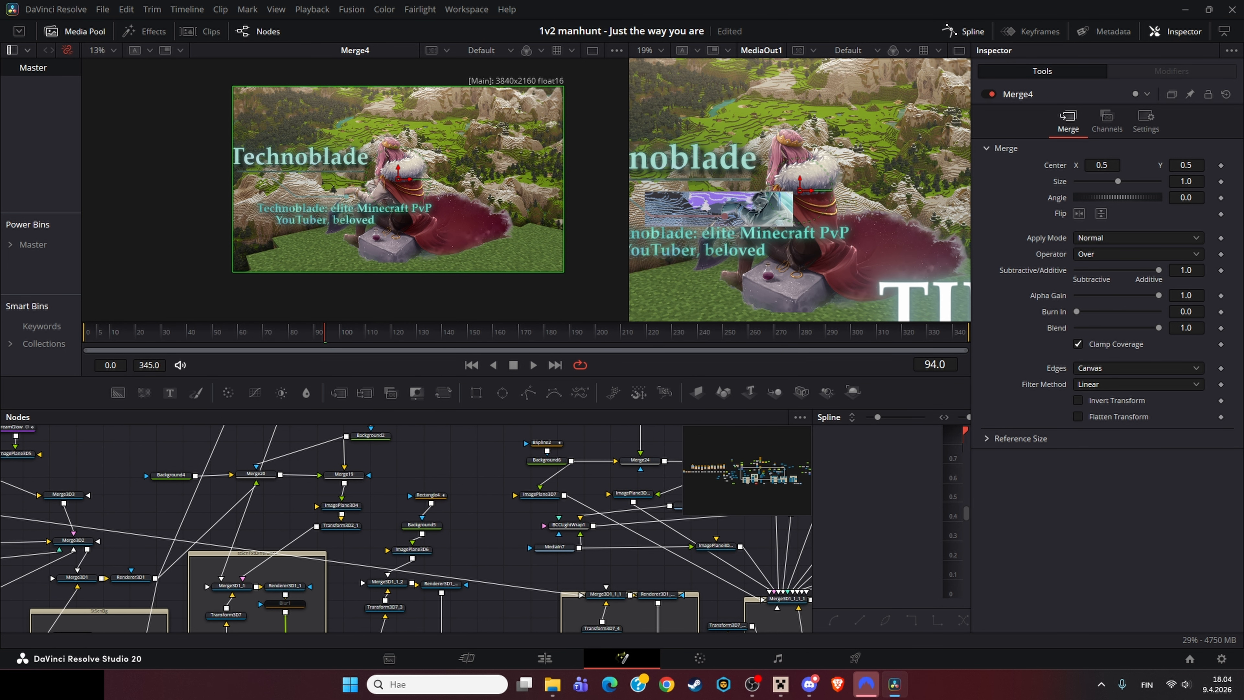
pyautogui.click(421, 525)
pyautogui.press('1')
pyautogui.click(412, 550)
pyautogui.press('1')
pyautogui.scroll(-5, 389, 539)
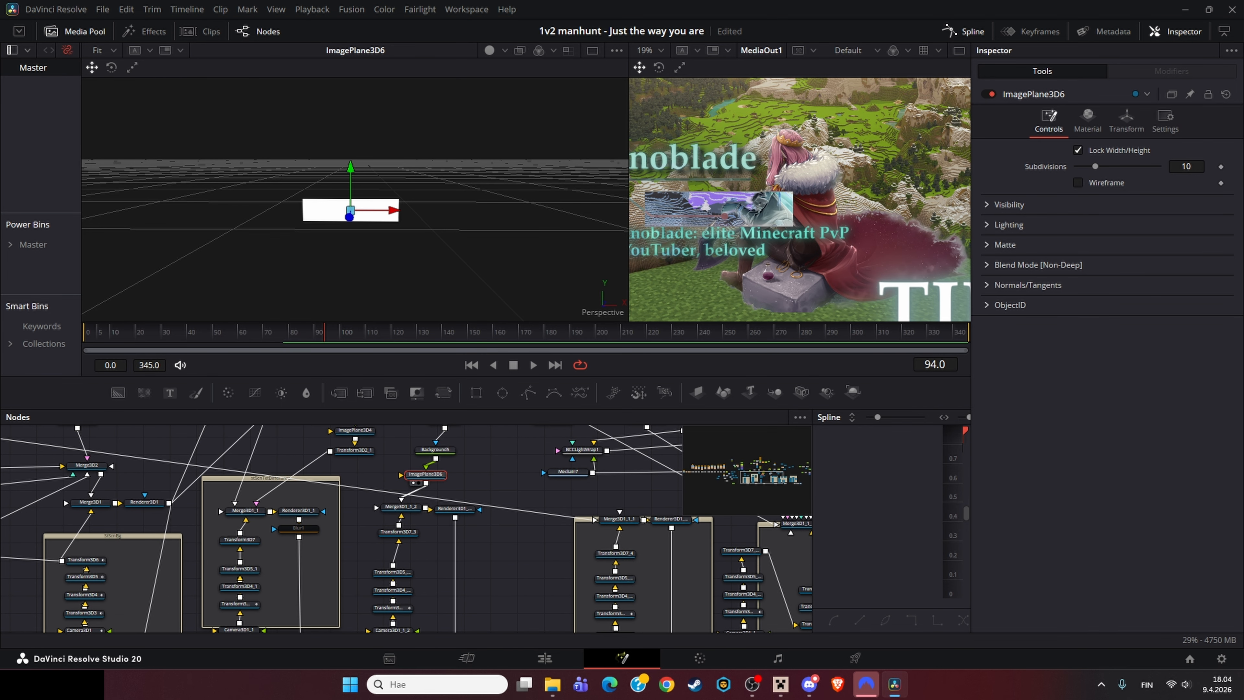
# Step: Inspect the Renderer3D1_1_2 output and the Merge22 Exclusion composite in the viewer
pyautogui.moveTo(360, 473); pyautogui.dragTo(416, 581)
pyautogui.moveTo(446, 454); pyautogui.dragTo(445, 196)
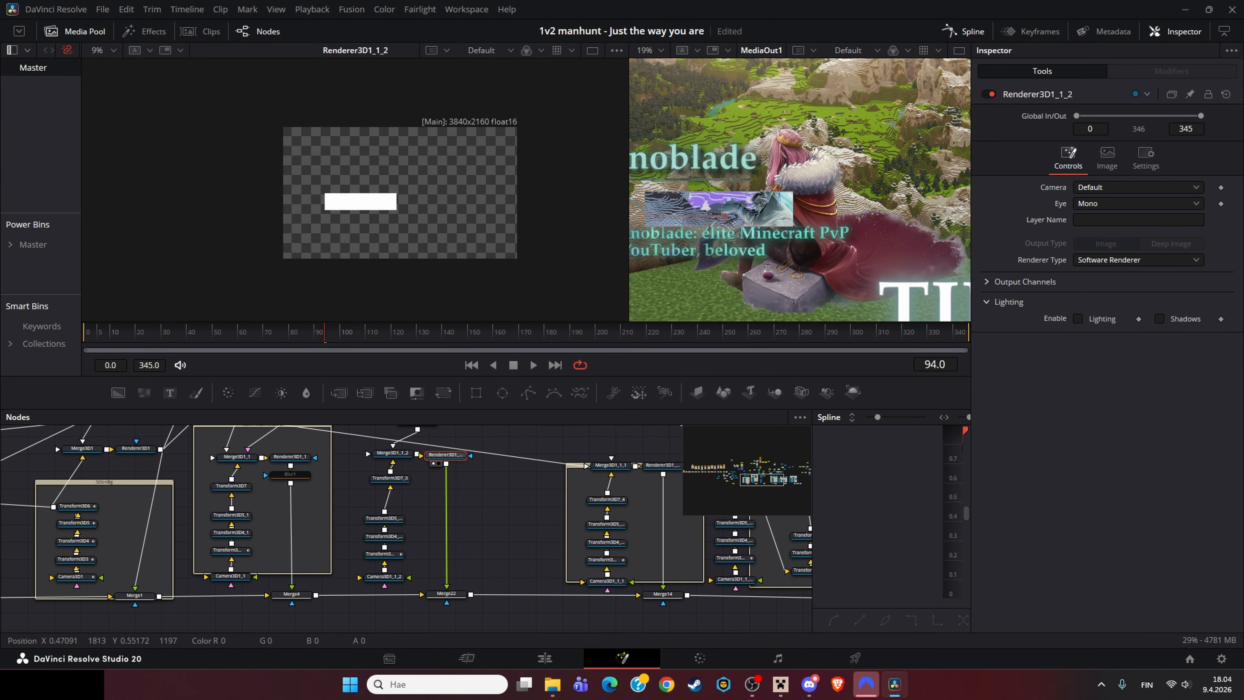
pyautogui.click(446, 593)
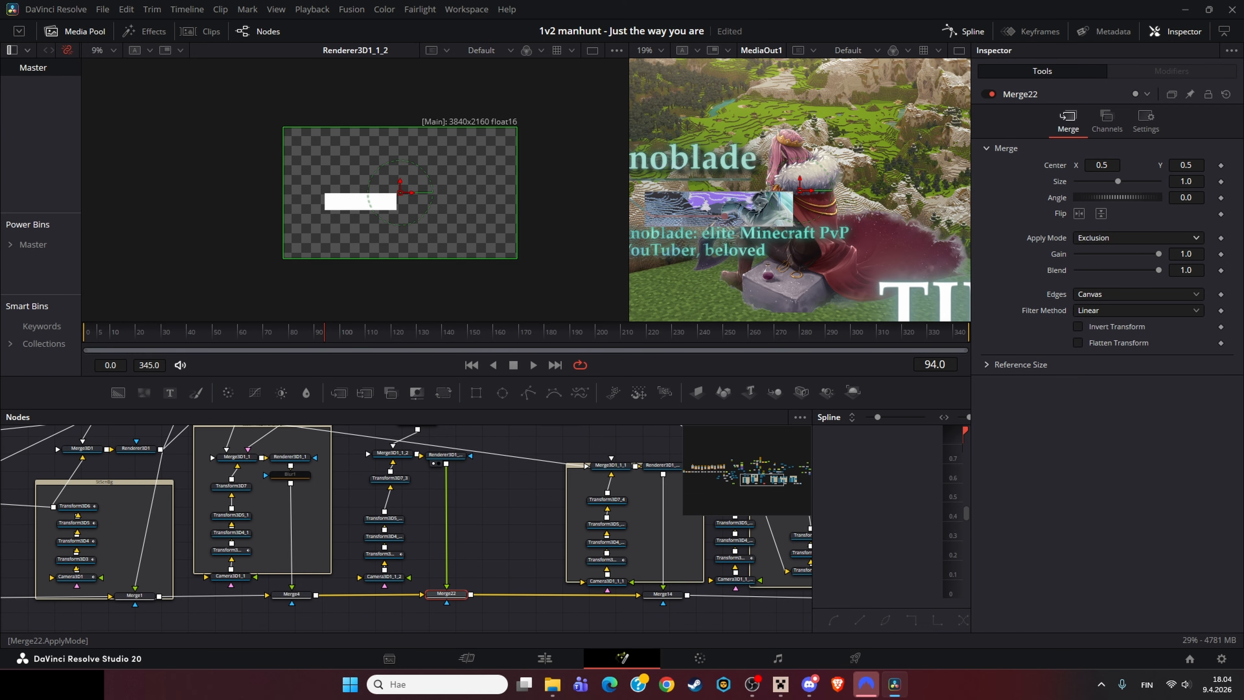
pyautogui.press('1')
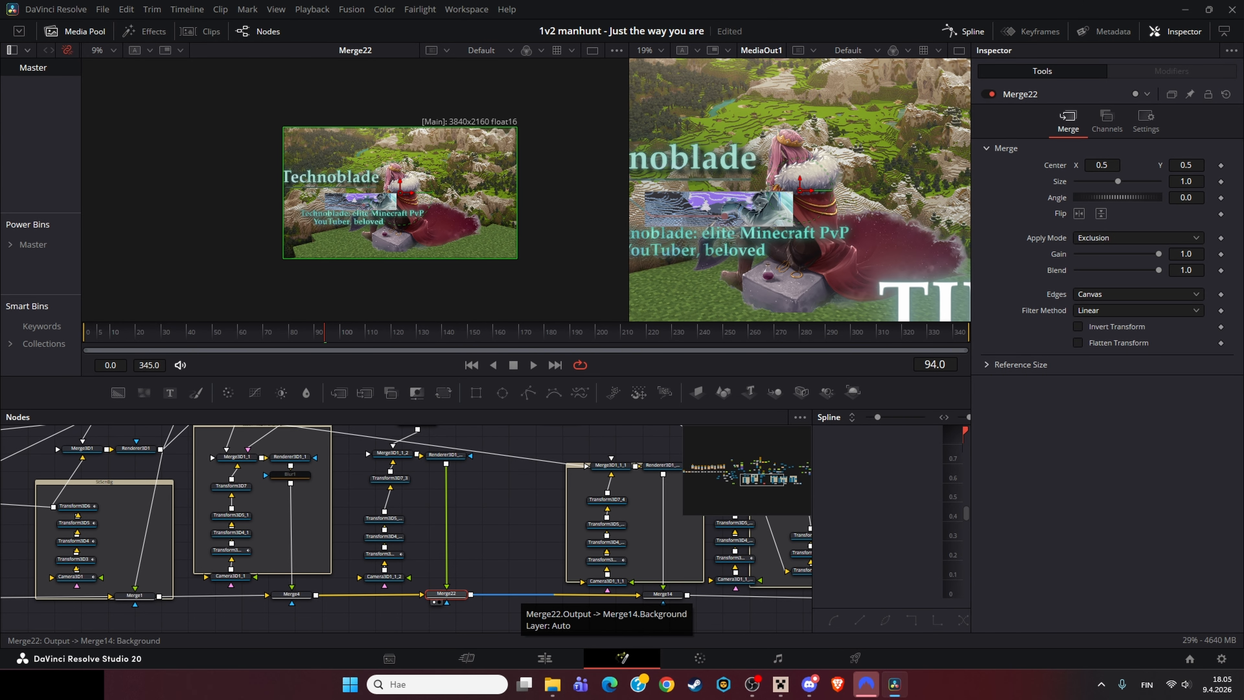
# Step: Load Merge3D1_1_1 into the viewer and browse the surrounding 3D branches of the node graph
pyautogui.click(610, 465)
pyautogui.press('1')
pyautogui.moveTo(611, 465); pyautogui.dragTo(474, 491)
pyautogui.moveTo(780, 684)
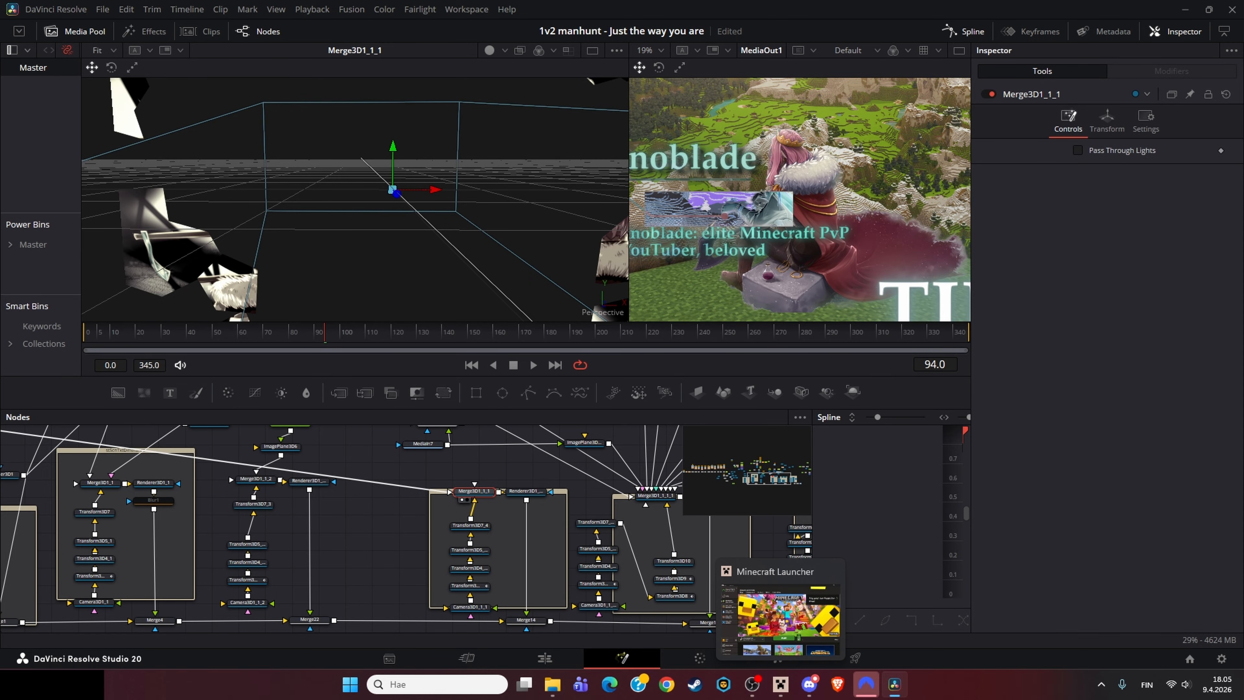
pyautogui.moveTo(372, 495); pyautogui.dragTo(656, 559)
pyautogui.scroll(-2, 656, 559)
pyautogui.scroll(2, 397, 526)
pyautogui.moveTo(745, 563); pyautogui.dragTo(149, 461)
pyautogui.scroll(-2, 355, 196)
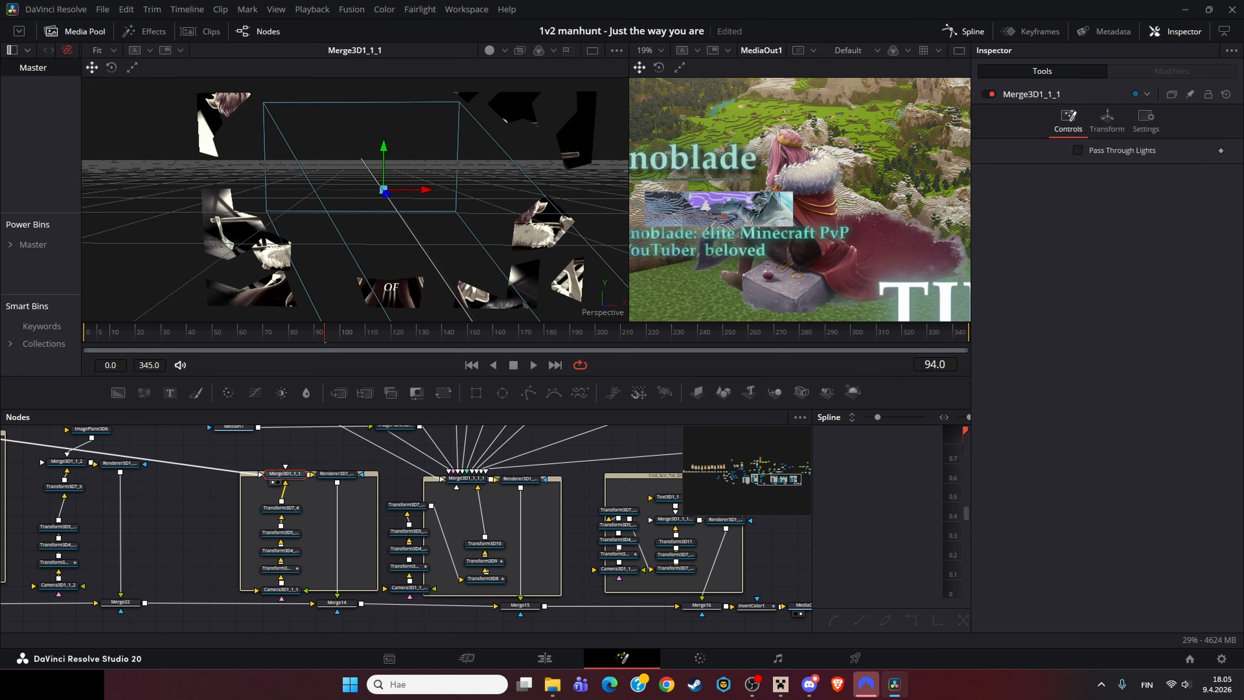
pyautogui.moveTo(286, 472); pyautogui.dragTo(313, 520)
pyautogui.moveTo(88, 517); pyautogui.dragTo(267, 545)
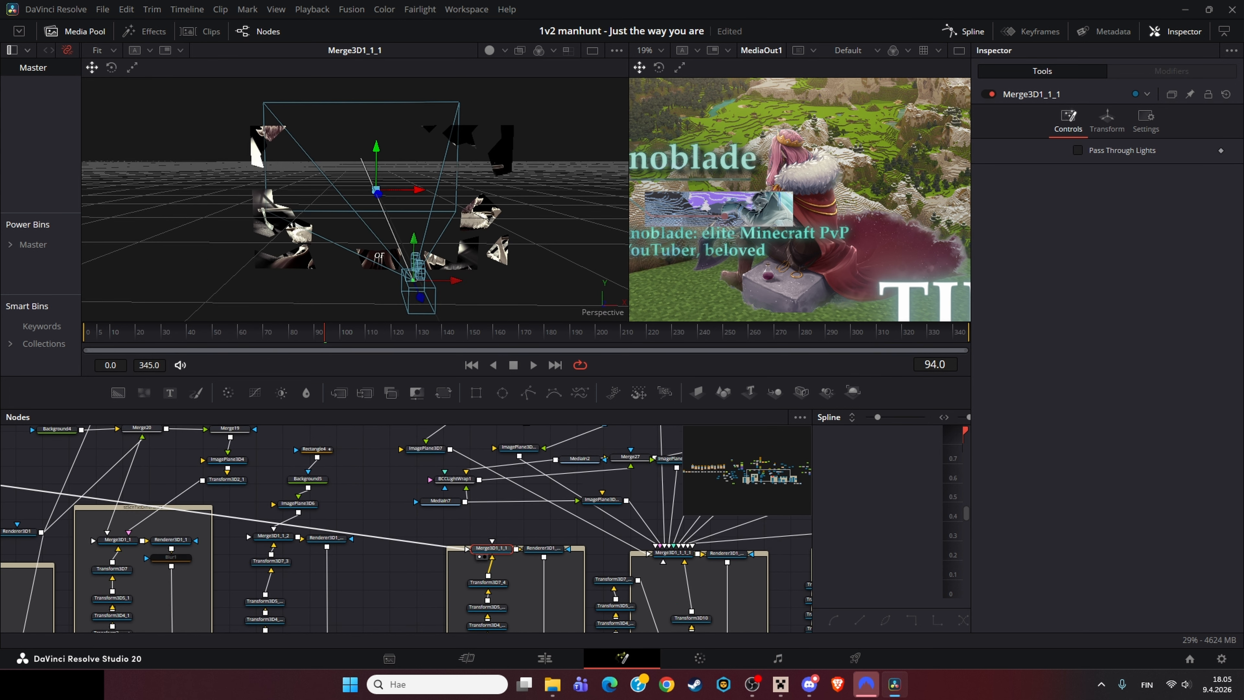
pyautogui.scroll(-5, 549, 580)
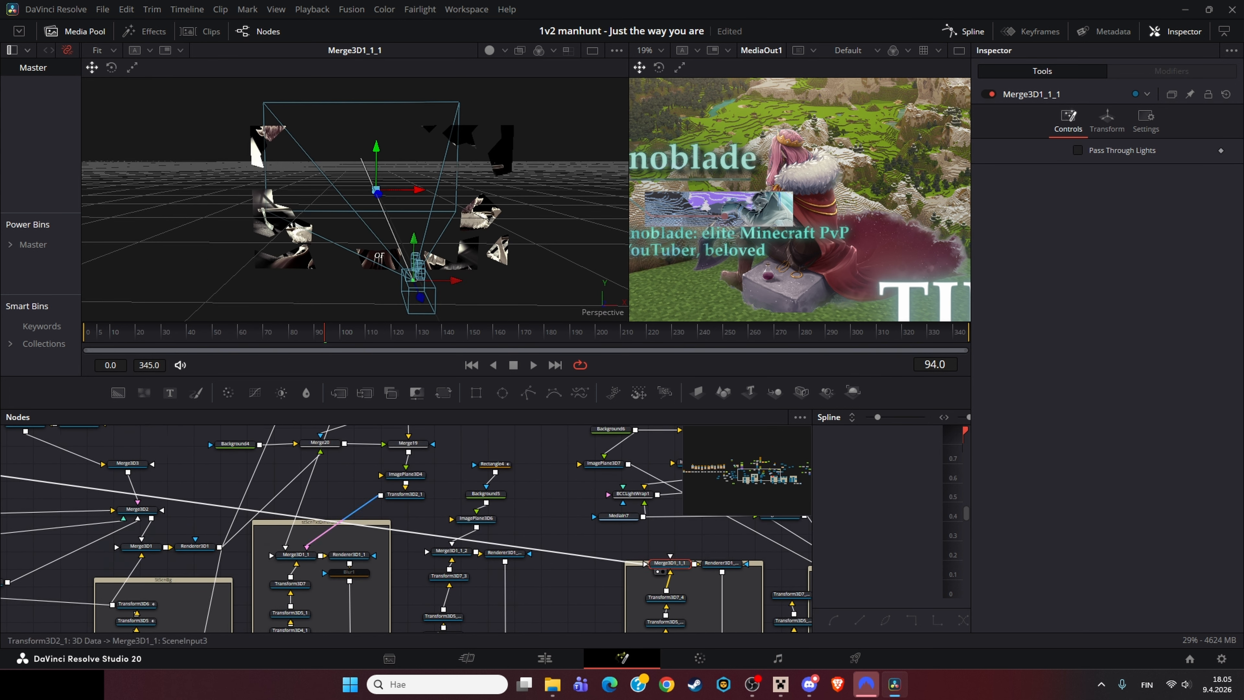
pyautogui.scroll(5, 259, 511)
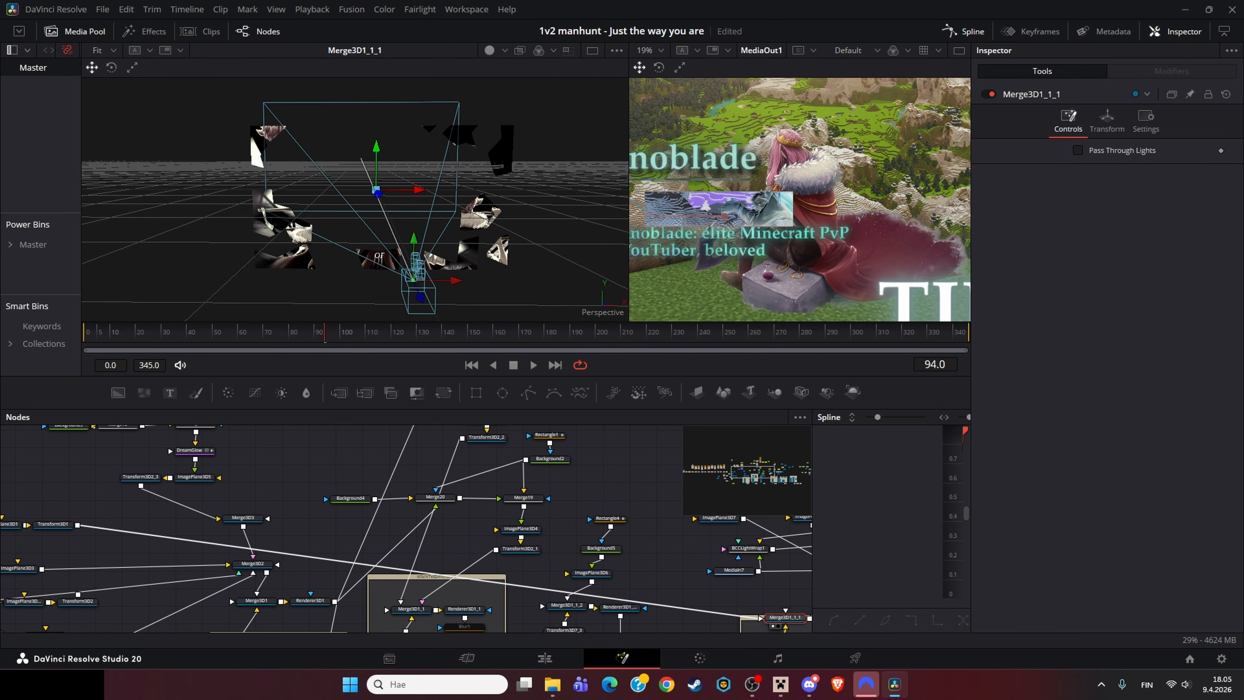
# Step: Inspect Renderer3D1_1_2 and then the Merge3D1_1_1_1 scene with the character image plane in the viewer
pyautogui.moveTo(624, 600); pyautogui.dragTo(470, 459)
pyautogui.click(465, 465)
pyautogui.press('1')
pyautogui.moveTo(538, 514); pyautogui.dragTo(341, 521)
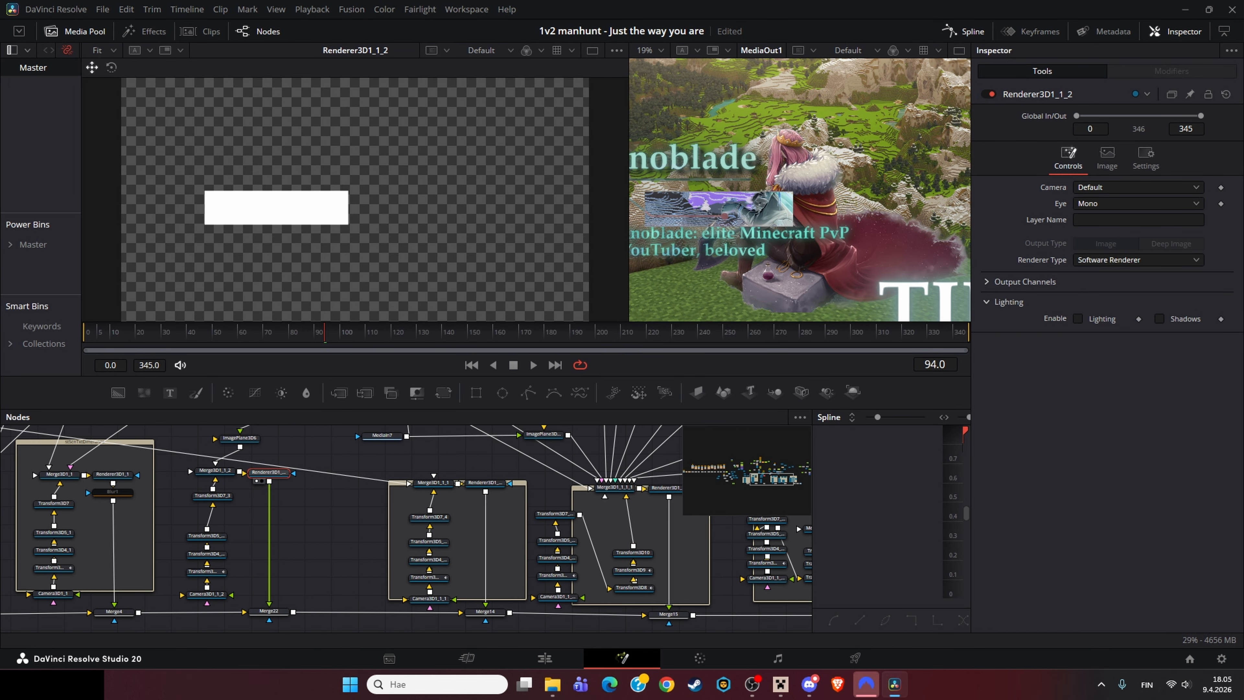
pyautogui.moveTo(485, 483); pyautogui.dragTo(410, 524)
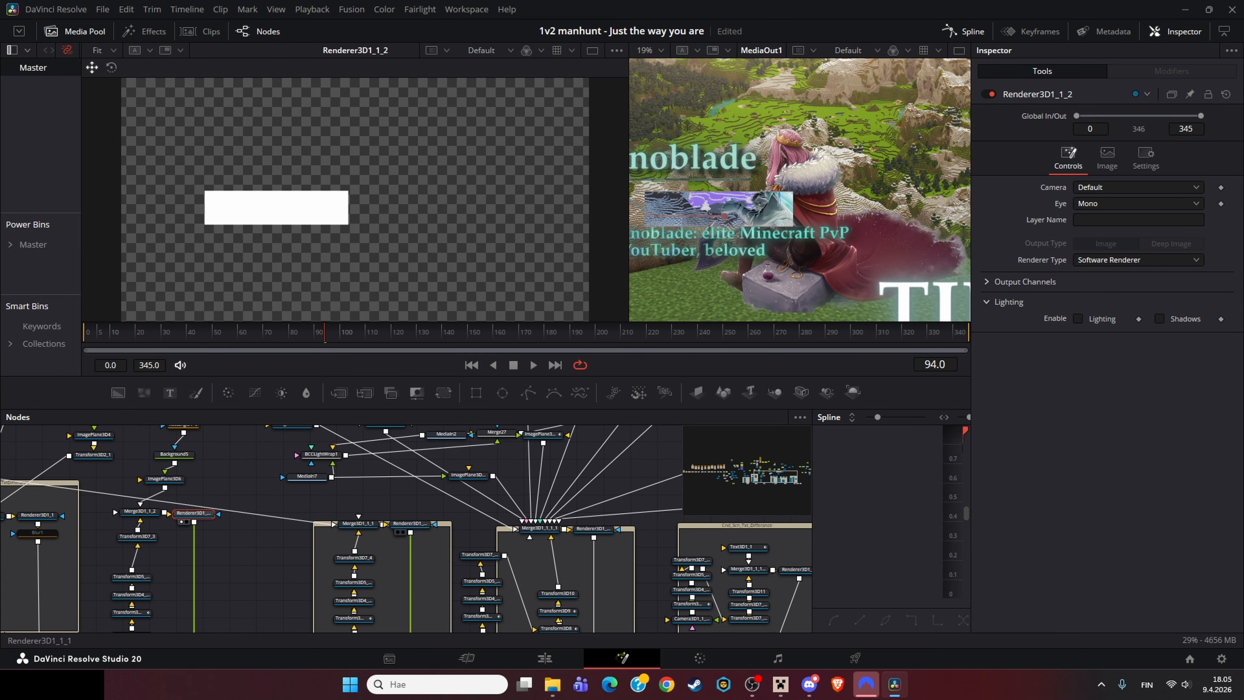
pyautogui.click(358, 524)
pyautogui.press('1')
pyautogui.moveTo(542, 529); pyautogui.dragTo(350, 475)
pyautogui.click(374, 518)
pyautogui.press('1')
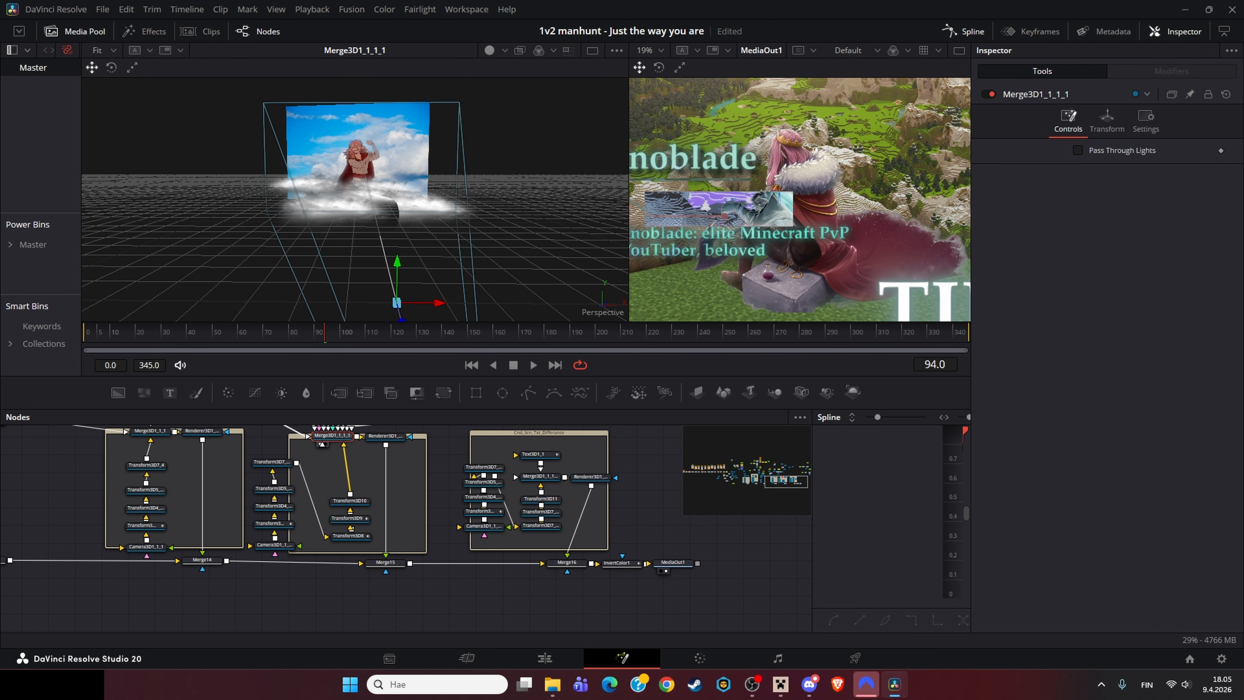
# Step: View the Transform3D10 node and then the BSpline1 mask in the viewer
pyautogui.click(350, 500)
pyautogui.press('1')
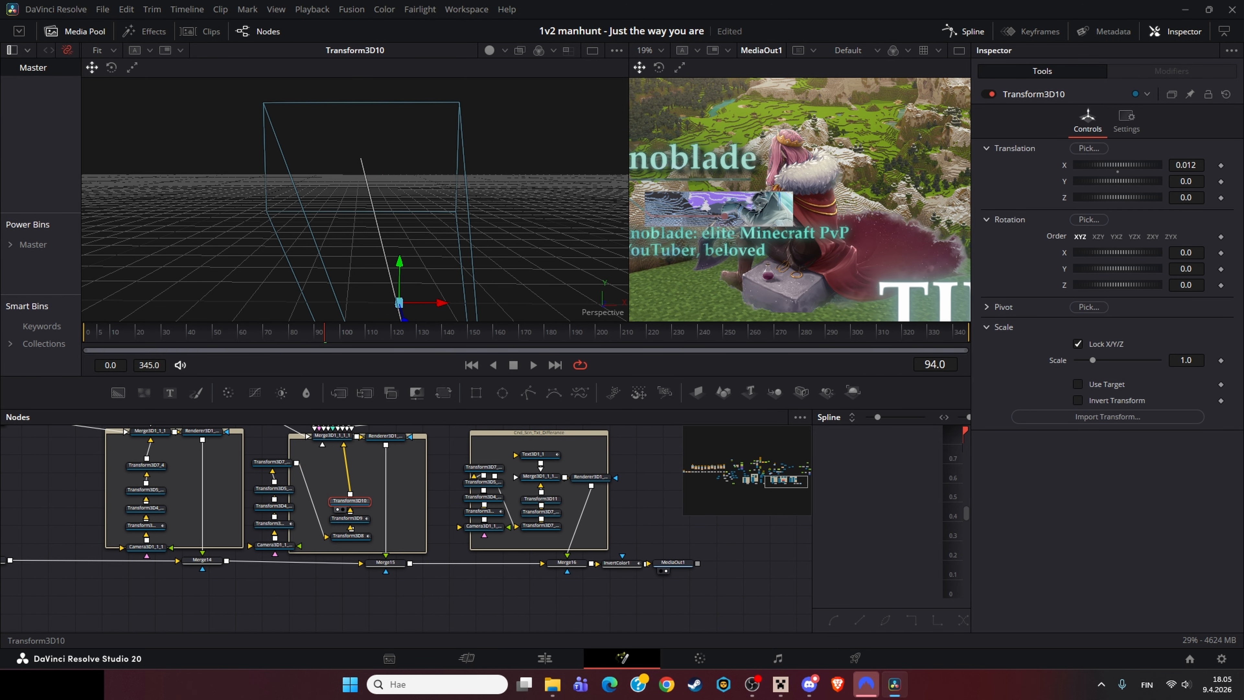
pyautogui.moveTo(362, 438); pyautogui.dragTo(216, 675)
pyautogui.click(379, 546)
pyautogui.press('1')
pyautogui.moveTo(70, 467); pyautogui.dragTo(309, 502)
pyautogui.click(307, 499)
pyautogui.press('1')
pyautogui.click(307, 475)
pyautogui.press('1')
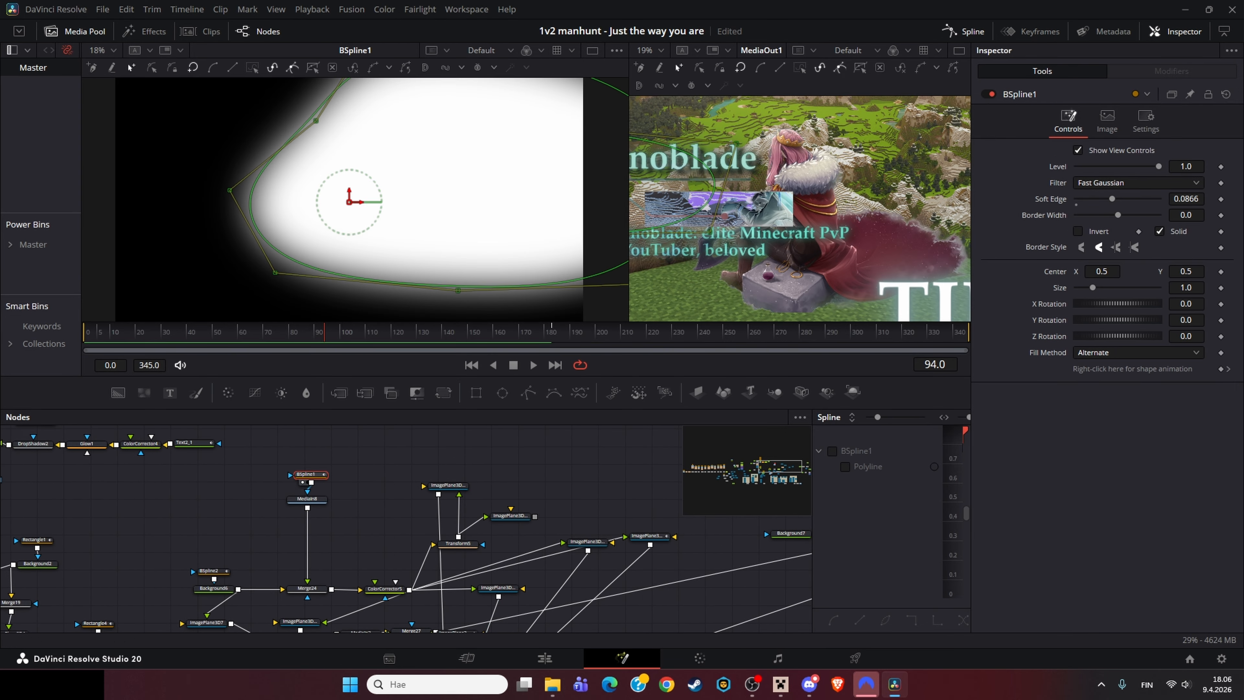
# Step: View the MediaIn8 cloud image in the viewer
pyautogui.moveTo(436, 231); pyautogui.dragTo(339, 237)
pyautogui.scroll(-1, 250, 259)
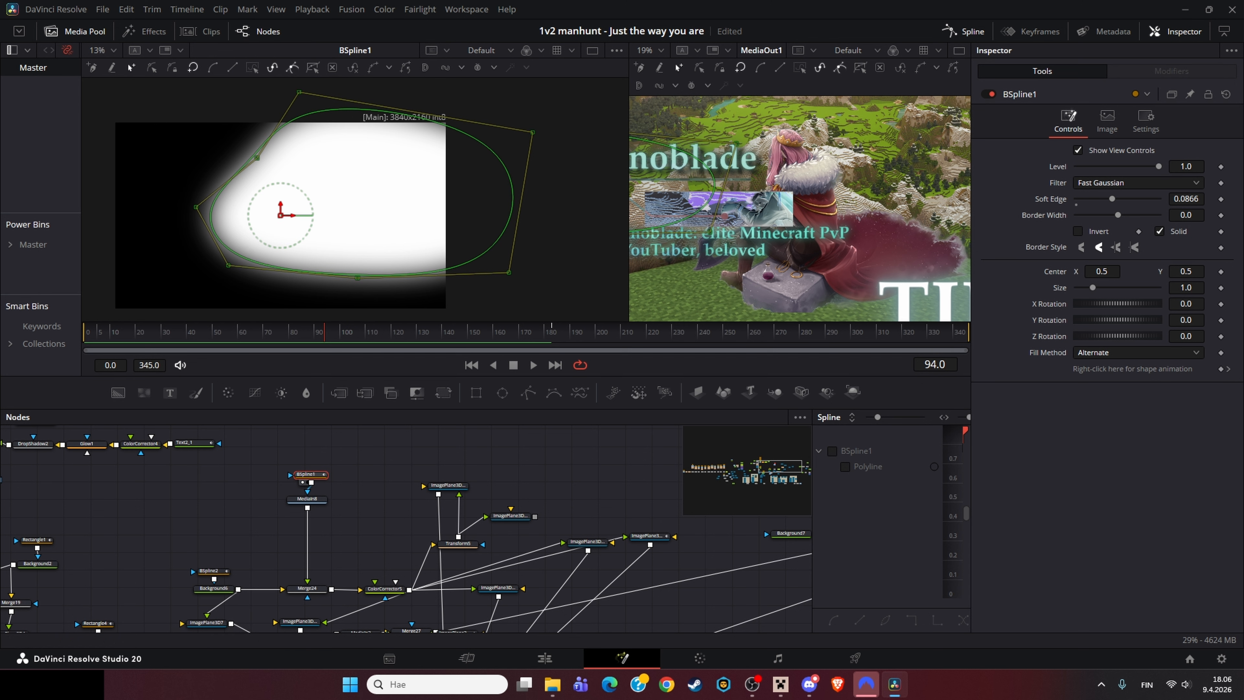
pyautogui.click(307, 499)
pyautogui.press('1')
# Step: Undo the accidental change to the BSpline1 mask node's connection to MediaIn8
pyautogui.moveTo(343, 531); pyautogui.dragTo(366, 526)
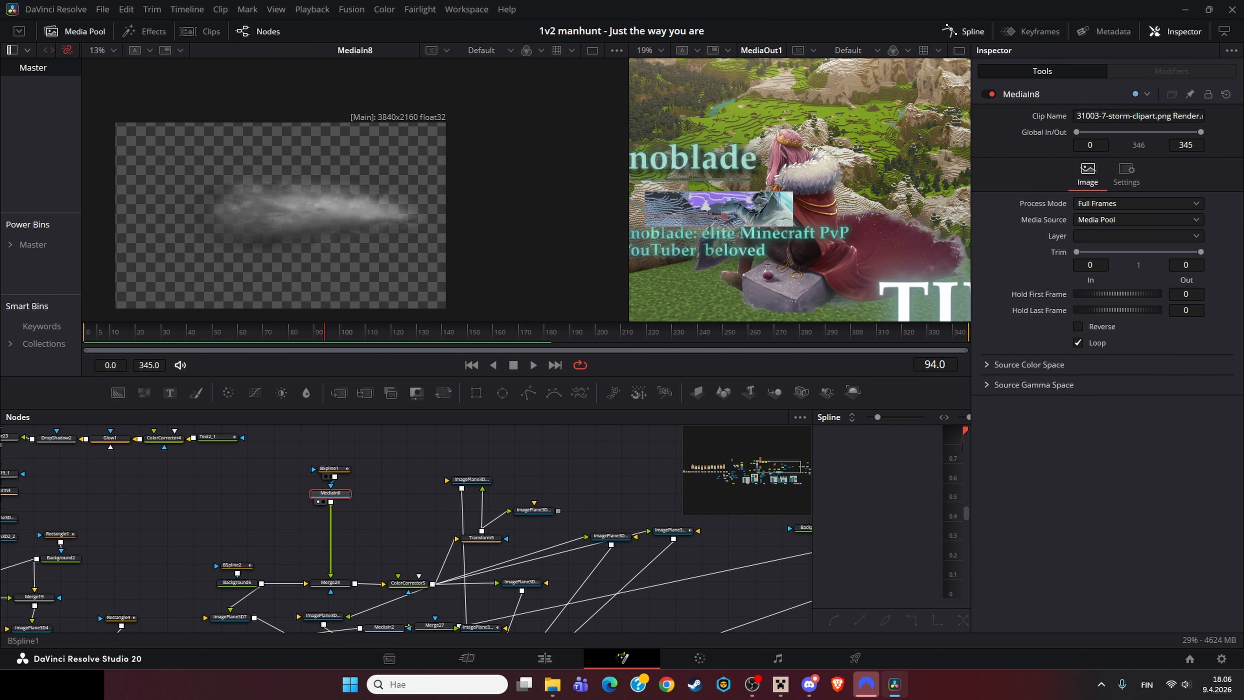
pyautogui.moveTo(329, 468); pyautogui.dragTo(331, 455)
pyautogui.click(330, 492)
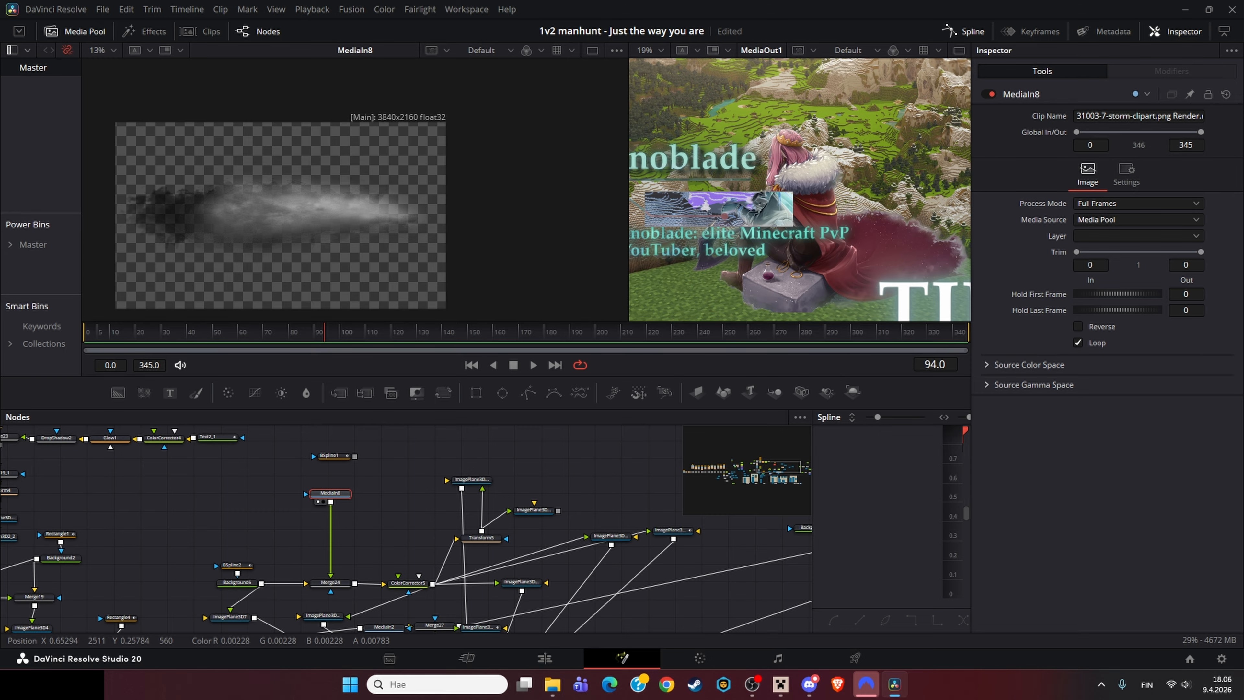
pyautogui.hotkey('ctrl', 'z')
# Step: Inspect the BSpline1 and BSpline2 mask shapes and the masked Background6 in the viewer
pyautogui.click(377, 477)
pyautogui.click(334, 456)
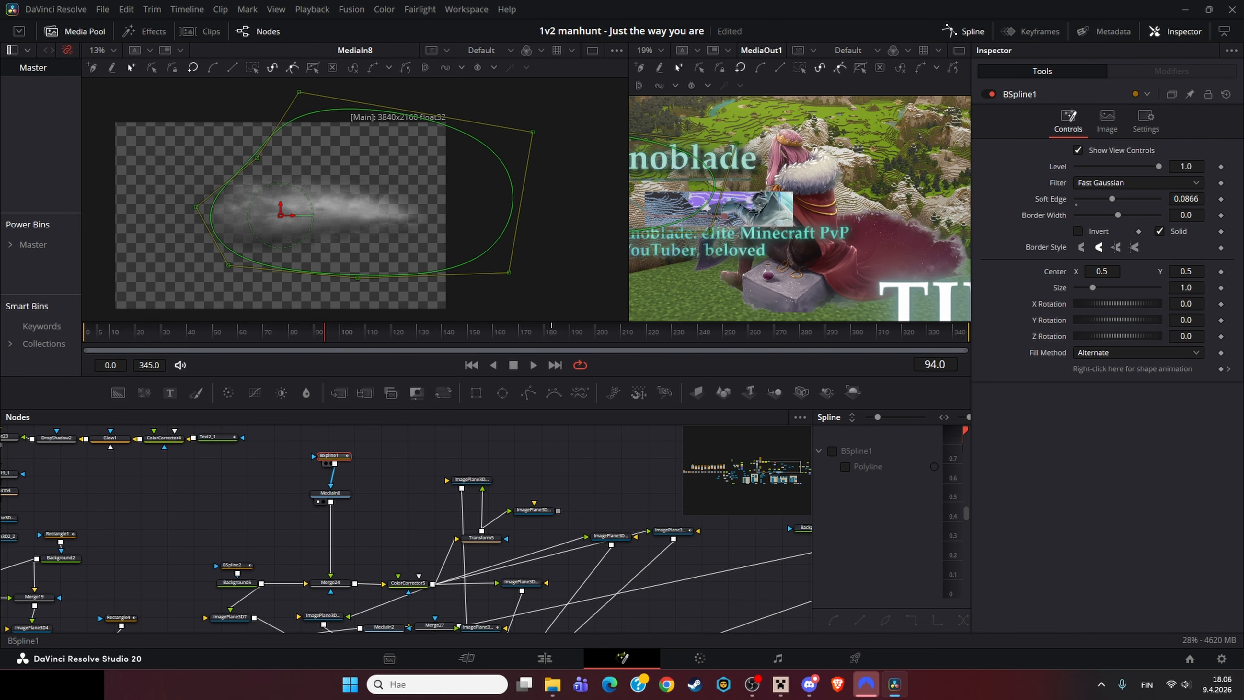
pyautogui.click(377, 473)
pyautogui.click(233, 564)
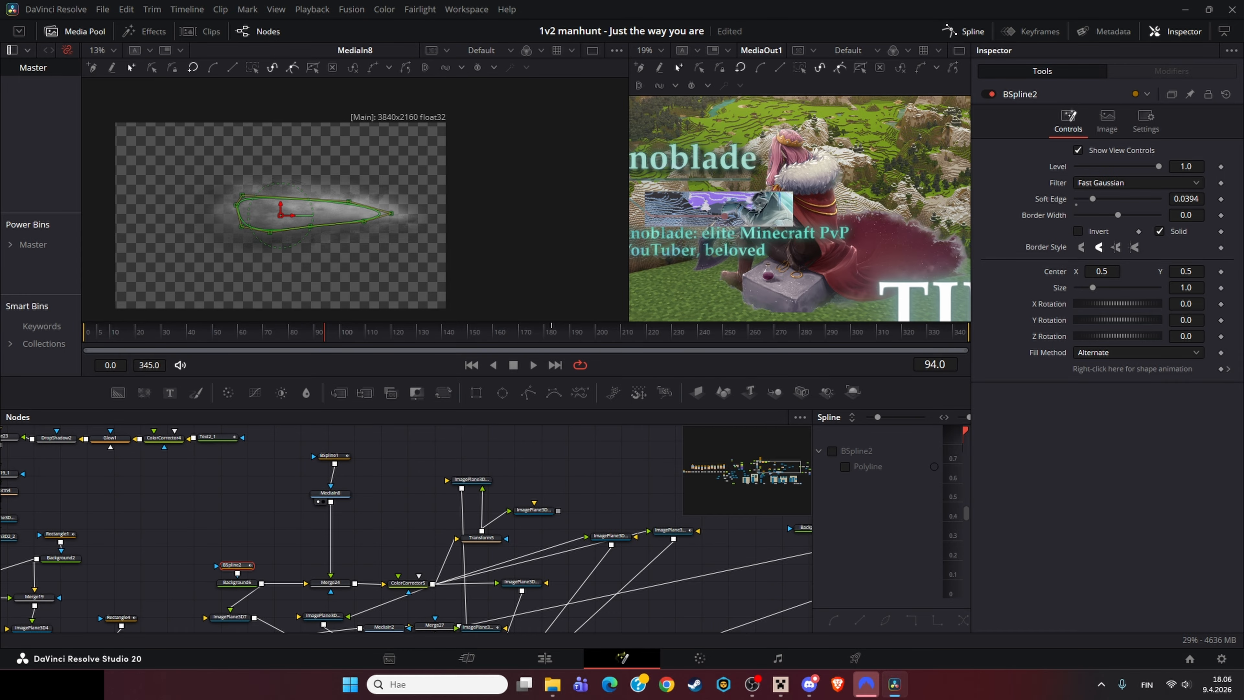
pyautogui.click(237, 581)
pyautogui.press('1')
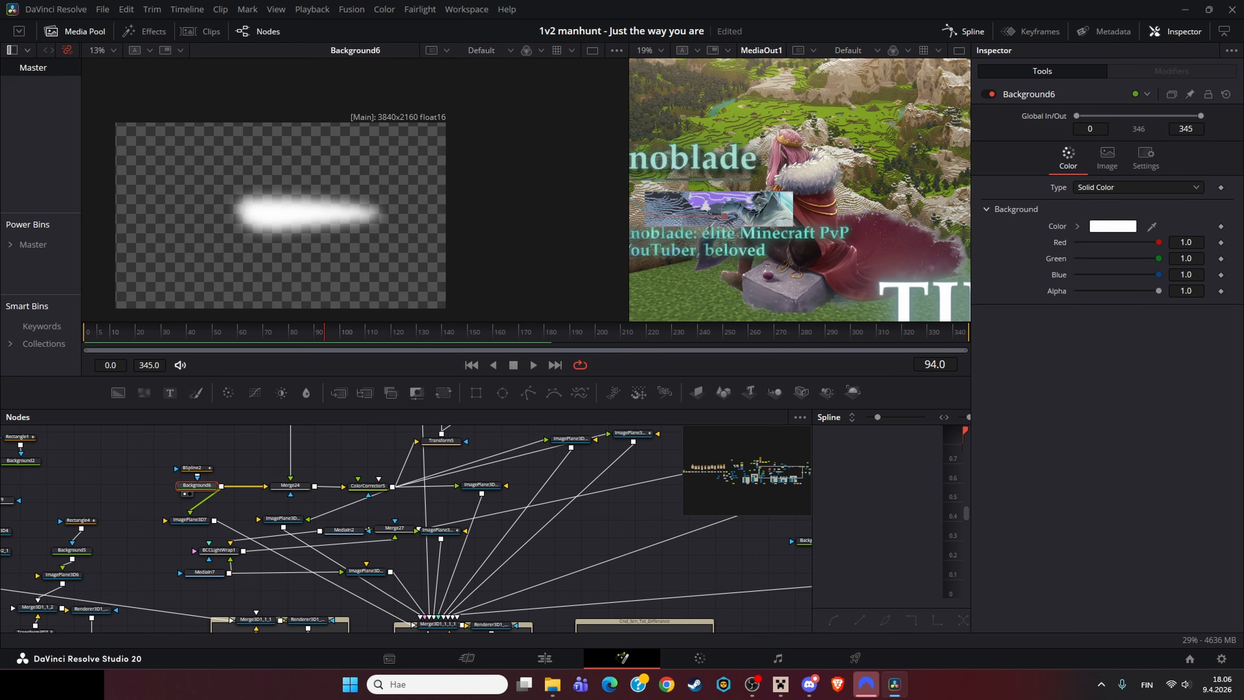
# Step: View the Merge3D1_1_1_1 3D scene, orbit it, and move the playhead to frame 240
pyautogui.click(375, 584)
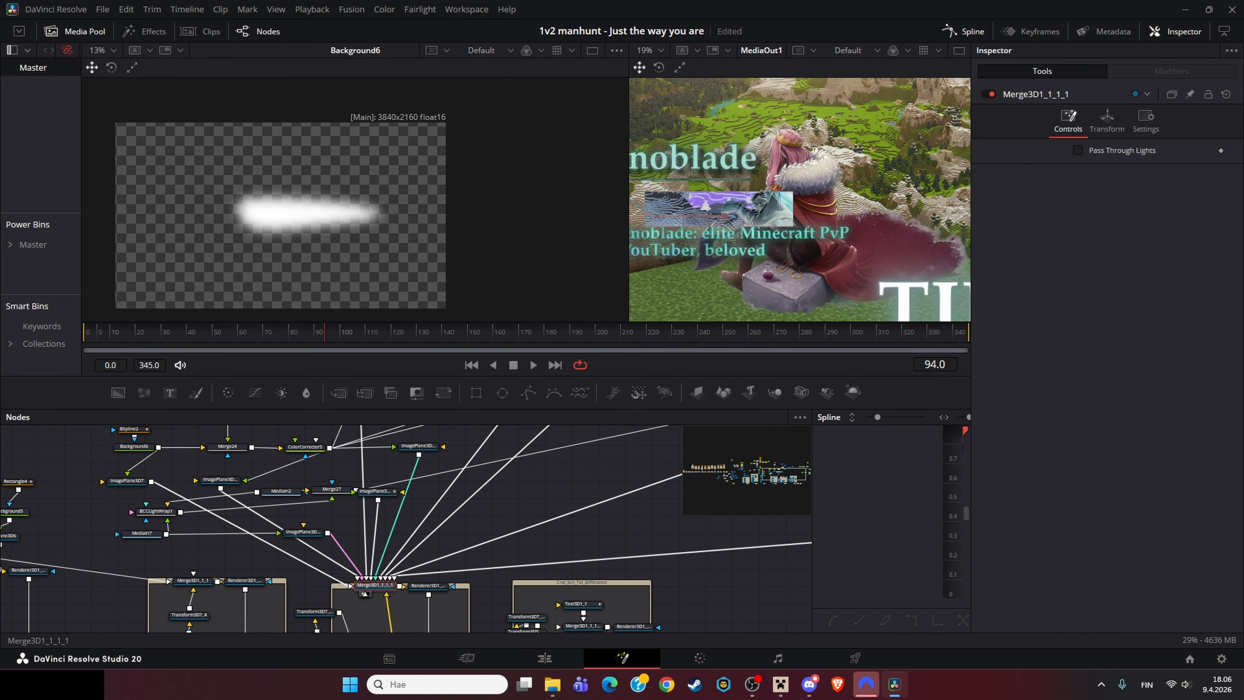
pyautogui.press('1')
pyautogui.moveTo(533, 313); pyautogui.dragTo(568, 279)
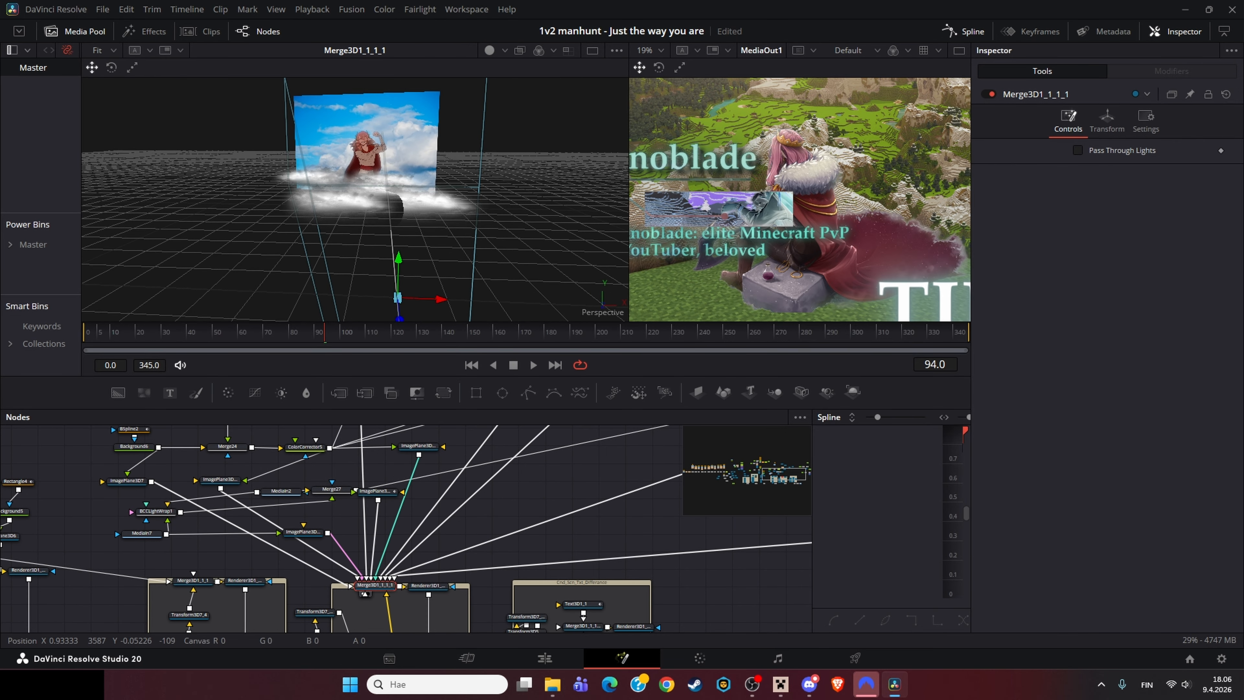
pyautogui.click(697, 333)
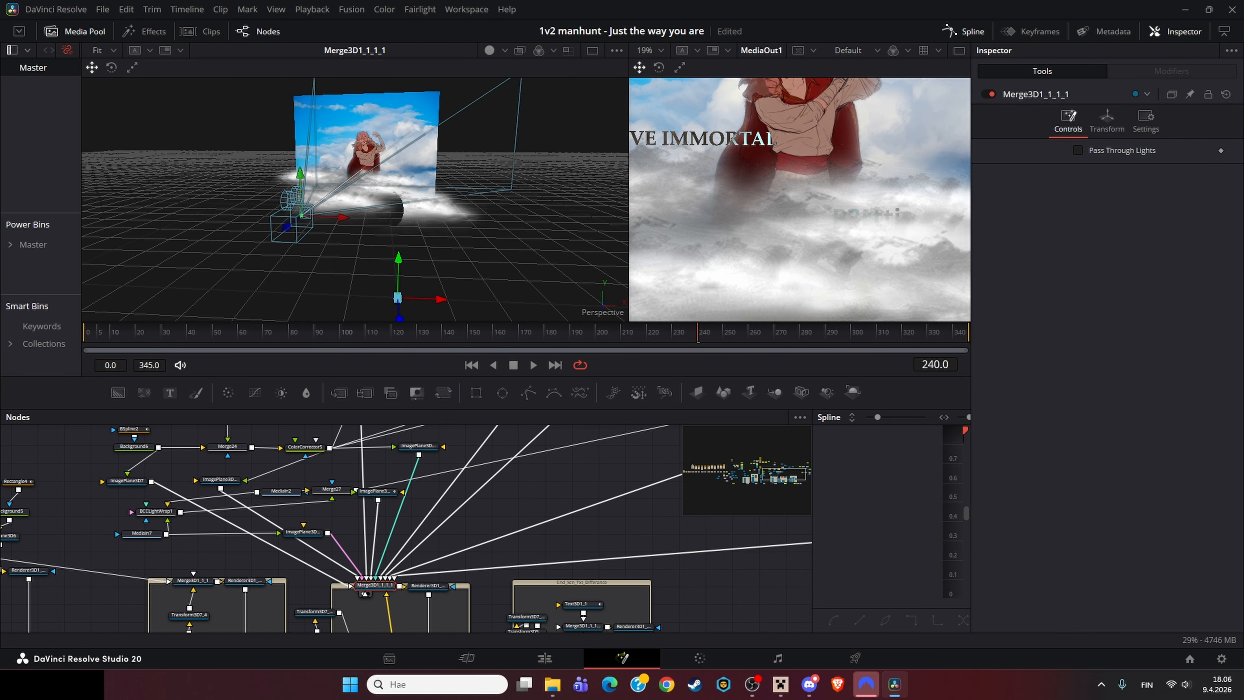
# Step: Inspect ColorCorrector5's cloud output and the ImagePlane3D2 nodes it feeds
pyautogui.moveTo(387, 539); pyautogui.dragTo(482, 478)
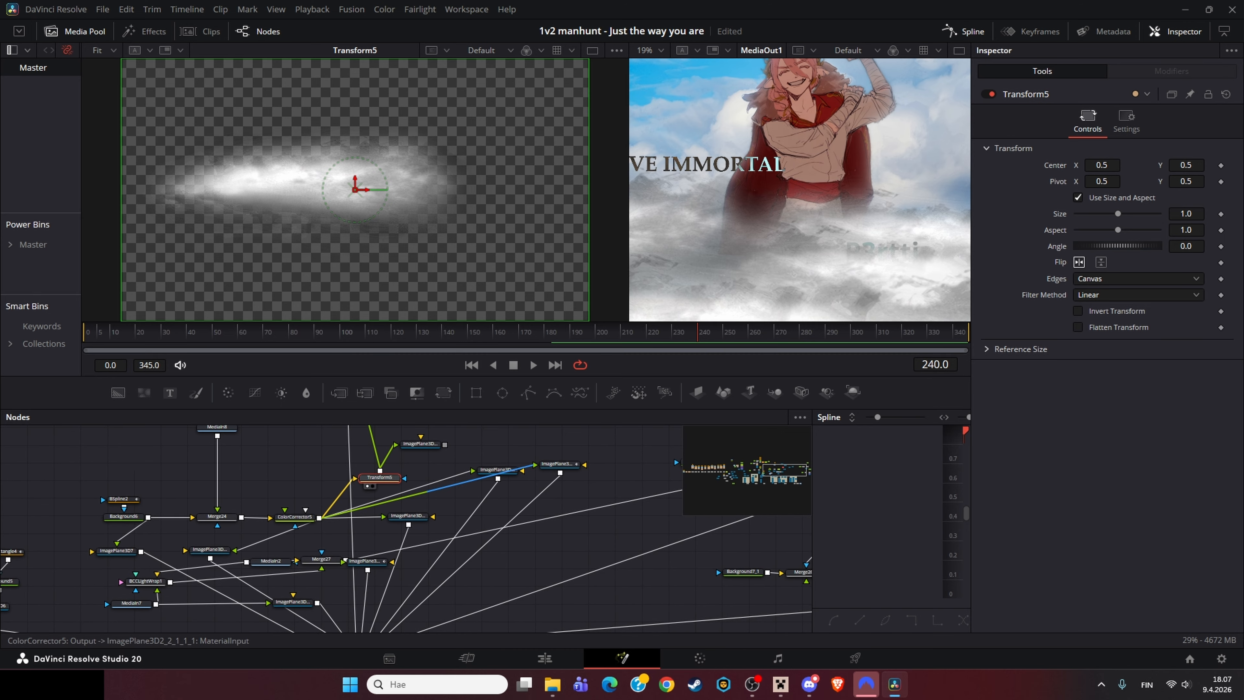
pyautogui.click(294, 517)
pyautogui.press('1')
pyautogui.click(497, 470)
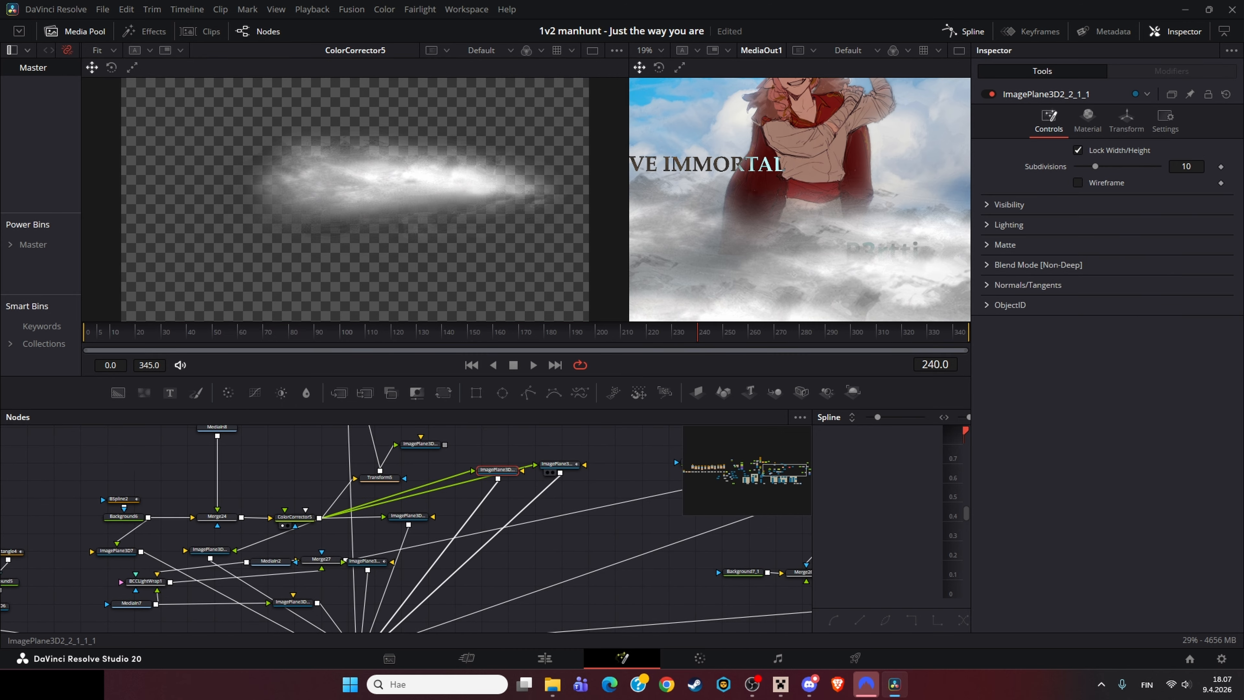
pyautogui.click(407, 516)
pyautogui.moveTo(412, 519); pyautogui.dragTo(440, 457)
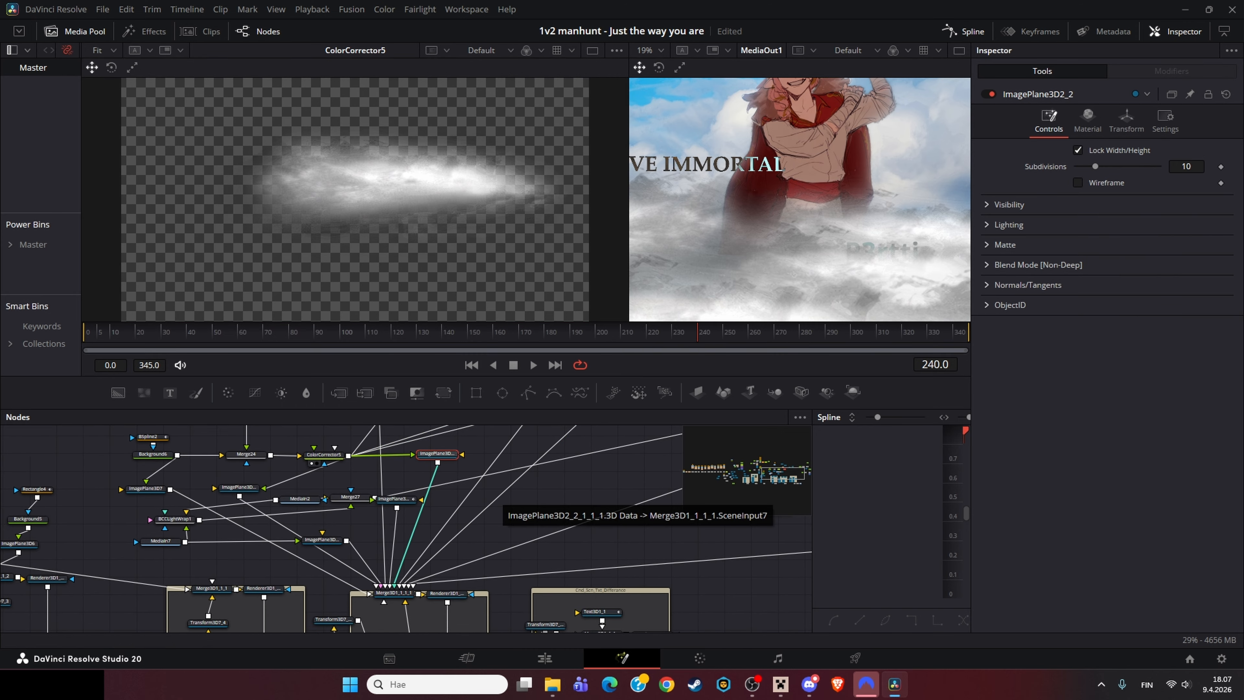
# Step: View Merge3D1_1_1_1 again, then navigate to the Text3 node and load it into the viewer
pyautogui.click(393, 592)
pyautogui.press('1')
pyautogui.moveTo(651, 470); pyautogui.dragTo(169, 627)
pyautogui.click(395, 489)
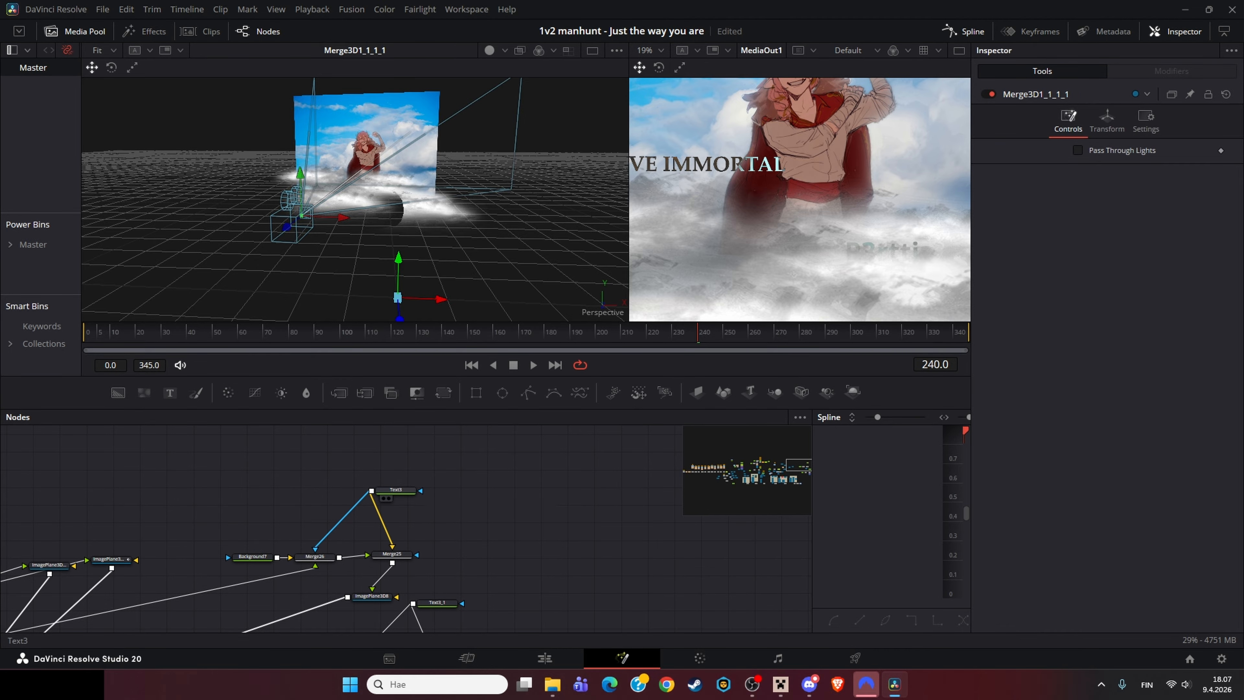
pyautogui.press('1')
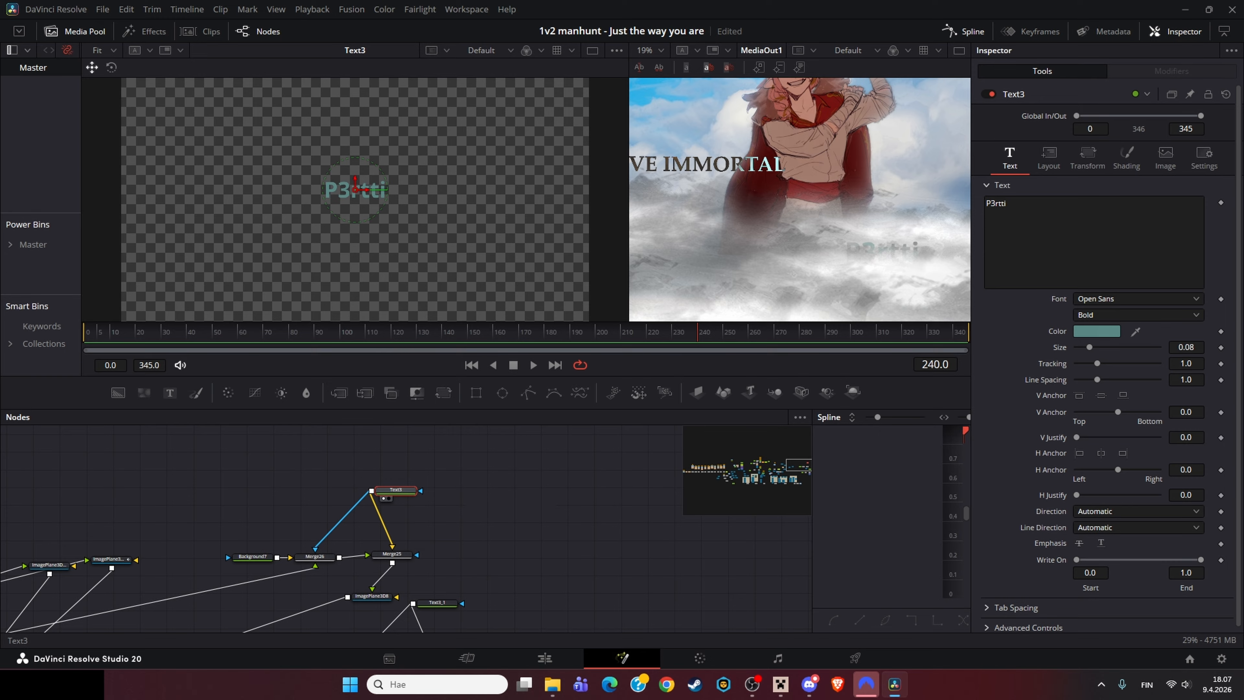
# Step: Inspect Merge25's Darker Color blend and zoom both viewers in on the P3rtti text
pyautogui.click(391, 553)
pyautogui.press('1')
pyautogui.moveTo(490, 563); pyautogui.dragTo(469, 475)
pyautogui.scroll(3, 350, 171)
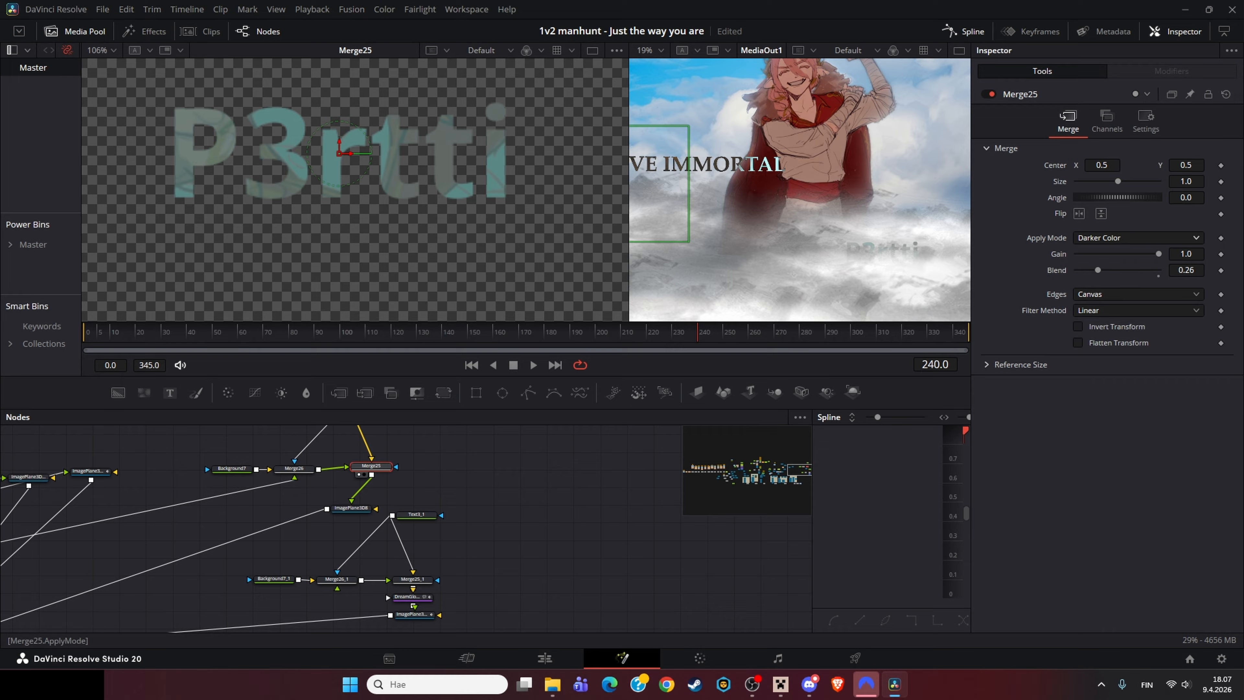
pyautogui.scroll(3, 874, 250)
pyautogui.moveTo(874, 251); pyautogui.dragTo(852, 168)
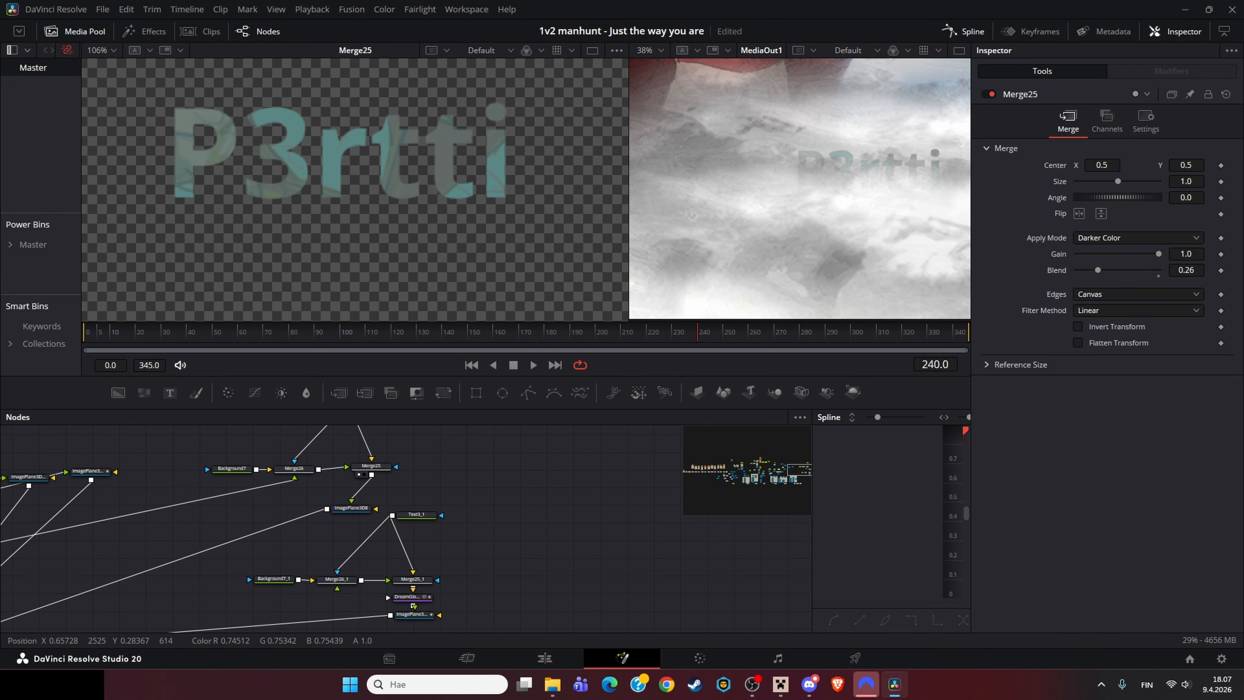
# Step: View ImagePlane3D8 and the TIME text node Text3_1, fit the output viewer, and move to frame 247
pyautogui.click(351, 509)
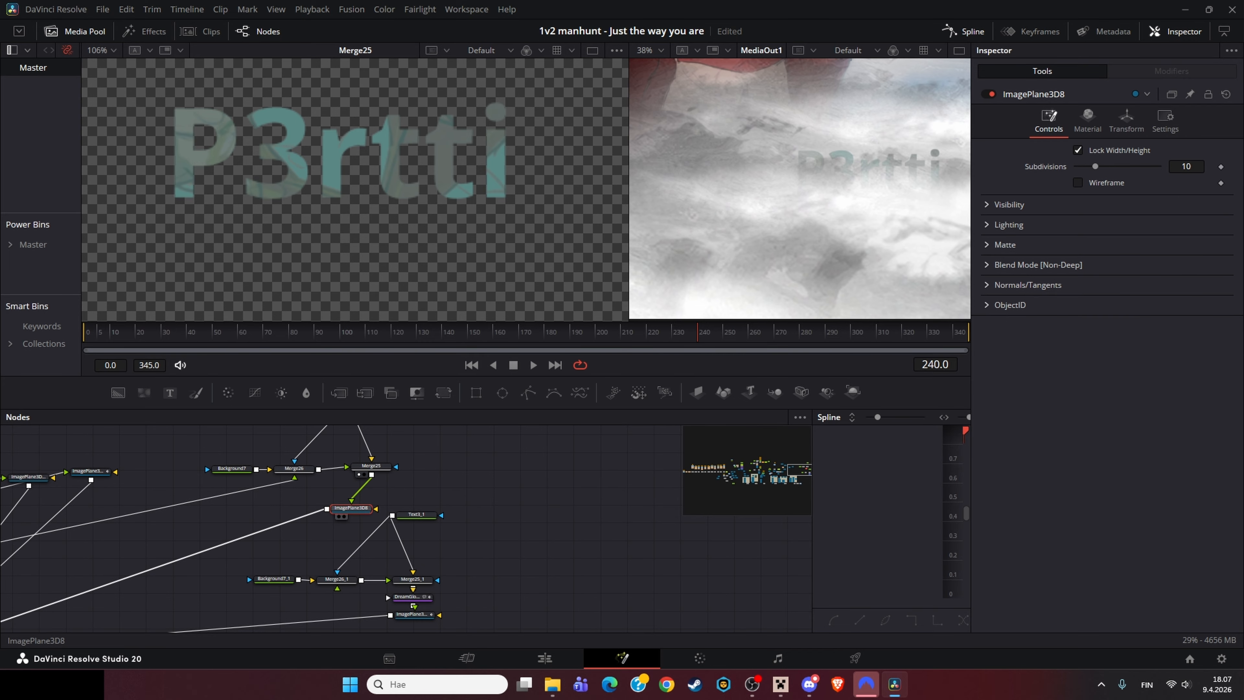
pyautogui.moveTo(324, 534); pyautogui.dragTo(243, 543)
pyautogui.press('1')
pyautogui.click(355, 500)
pyautogui.press('1')
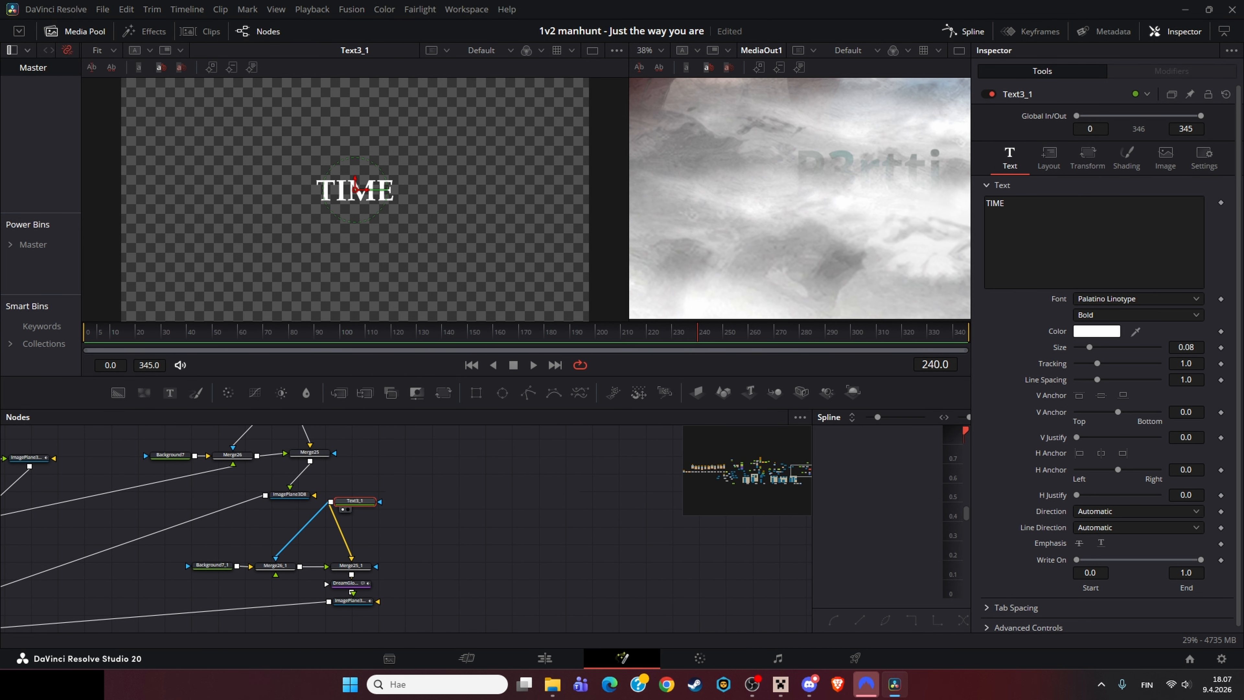
pyautogui.hotkey('ctrl', 'f')
pyautogui.click(657, 332)
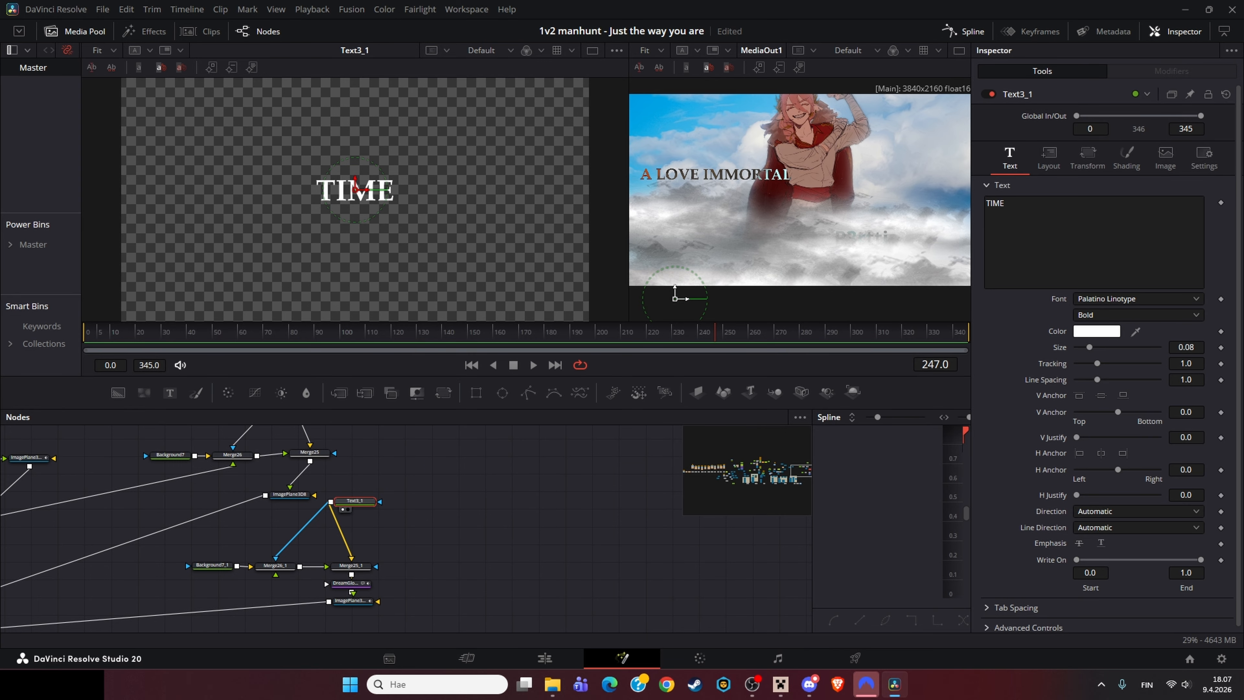
# Step: View Merge3D1_1_1_1, then load ImagePlane3D9 and inspect its transform settings at frame 81
pyautogui.click(225, 519)
pyautogui.press('1')
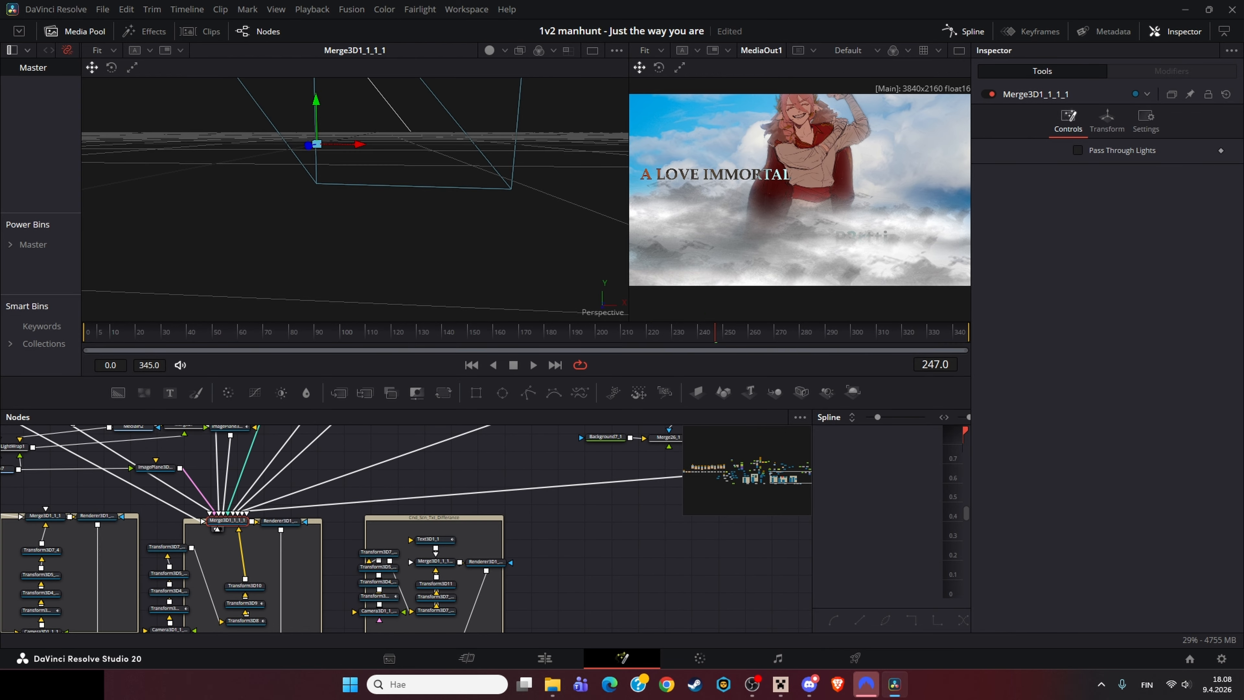
pyautogui.click(566, 513)
pyautogui.press('1')
pyautogui.click(1126, 121)
pyautogui.moveTo(326, 332); pyautogui.dragTo(290, 332)
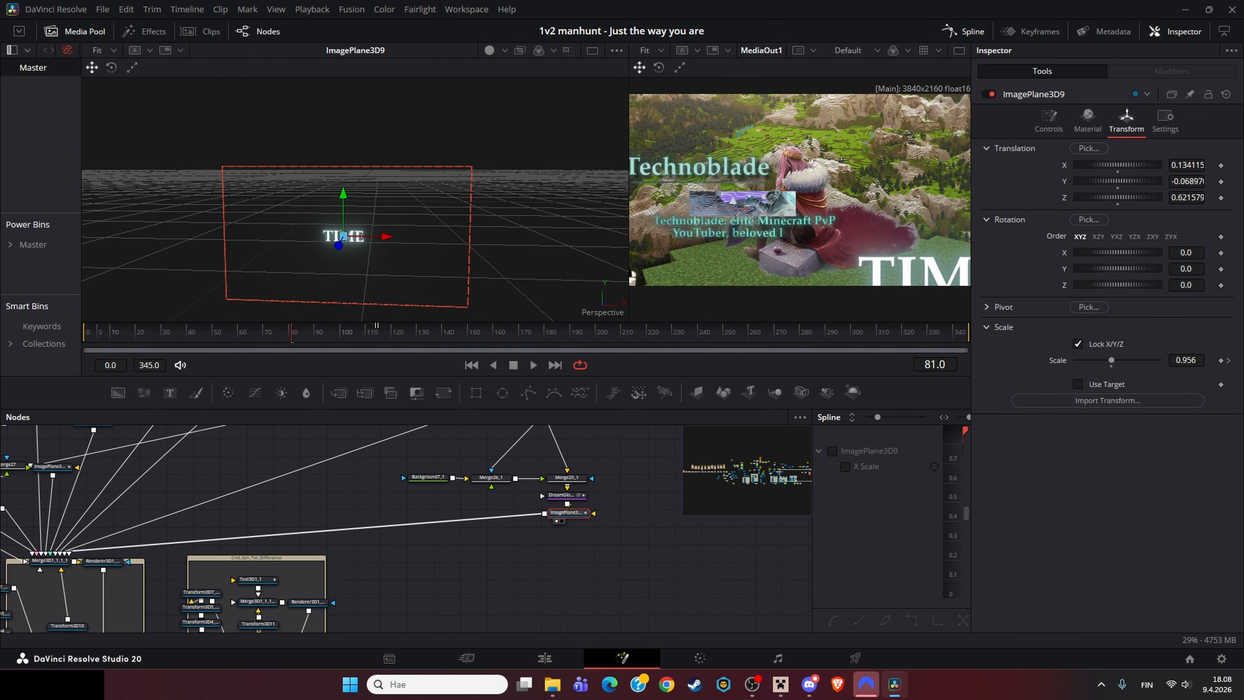
# Step: Select the grouped 3D merge and Text3D1_1, fit the viewer on its letter, and nudge the text node upward
pyautogui.moveTo(113, 527); pyautogui.dragTo(331, 502)
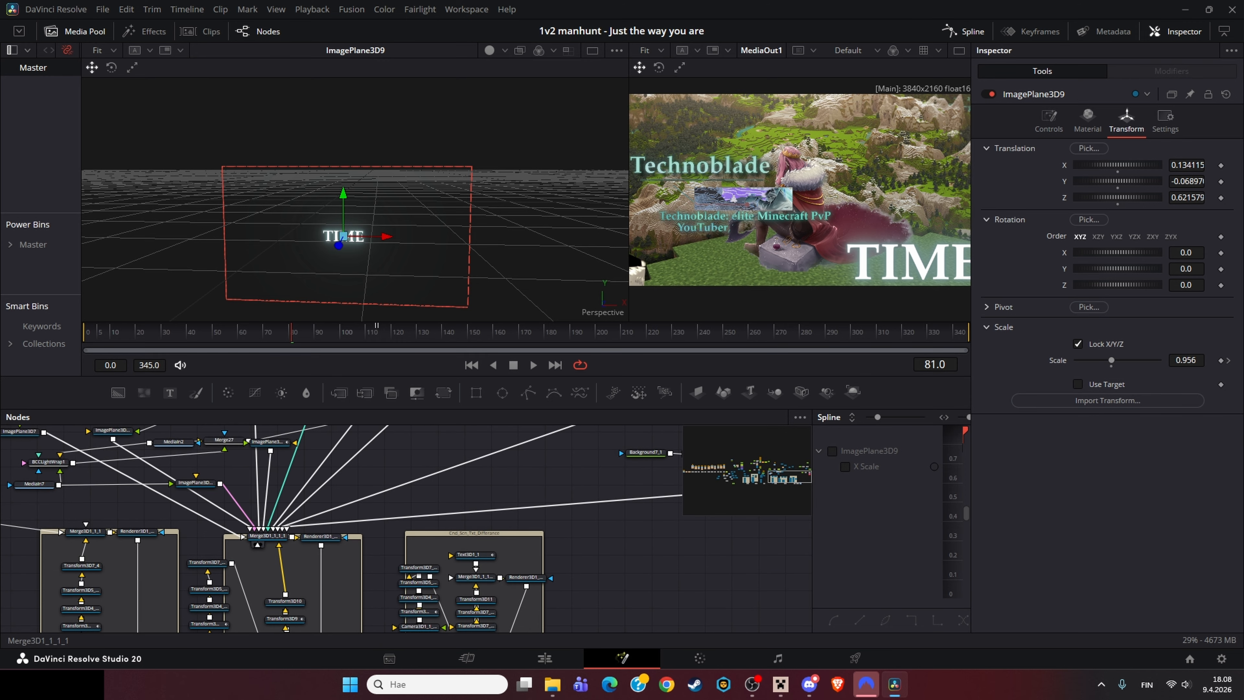
pyautogui.moveTo(474, 585); pyautogui.dragTo(373, 558)
pyautogui.click(374, 552)
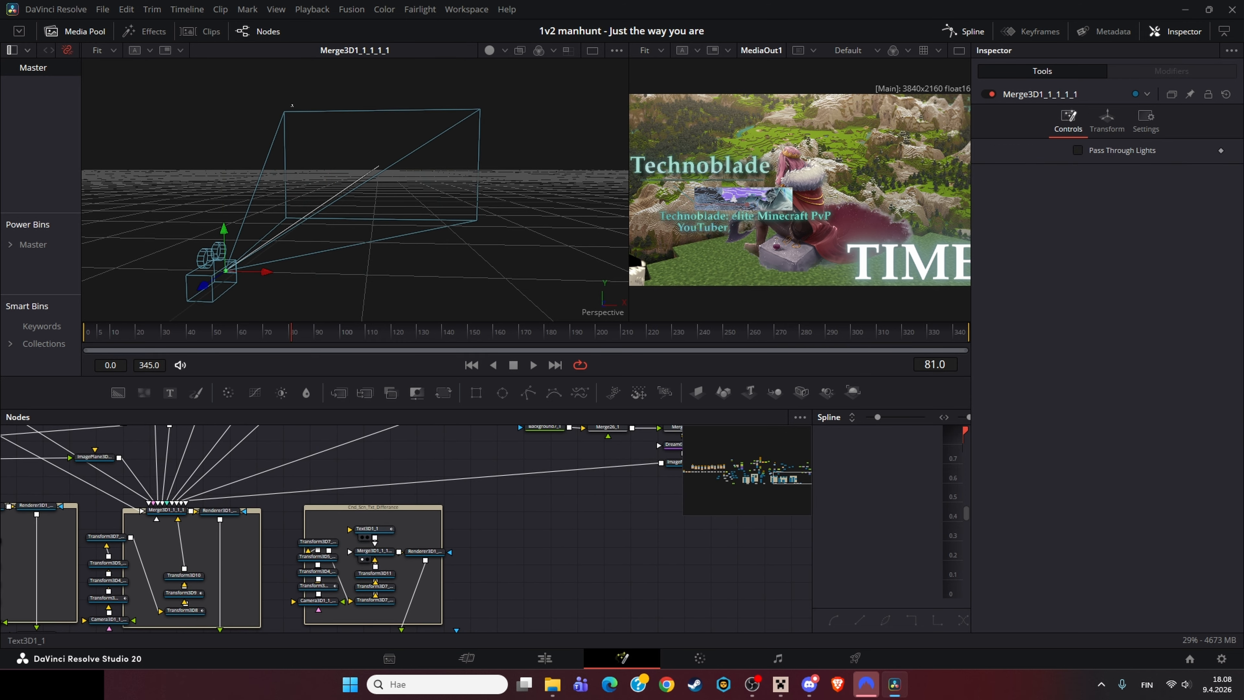
pyautogui.click(372, 529)
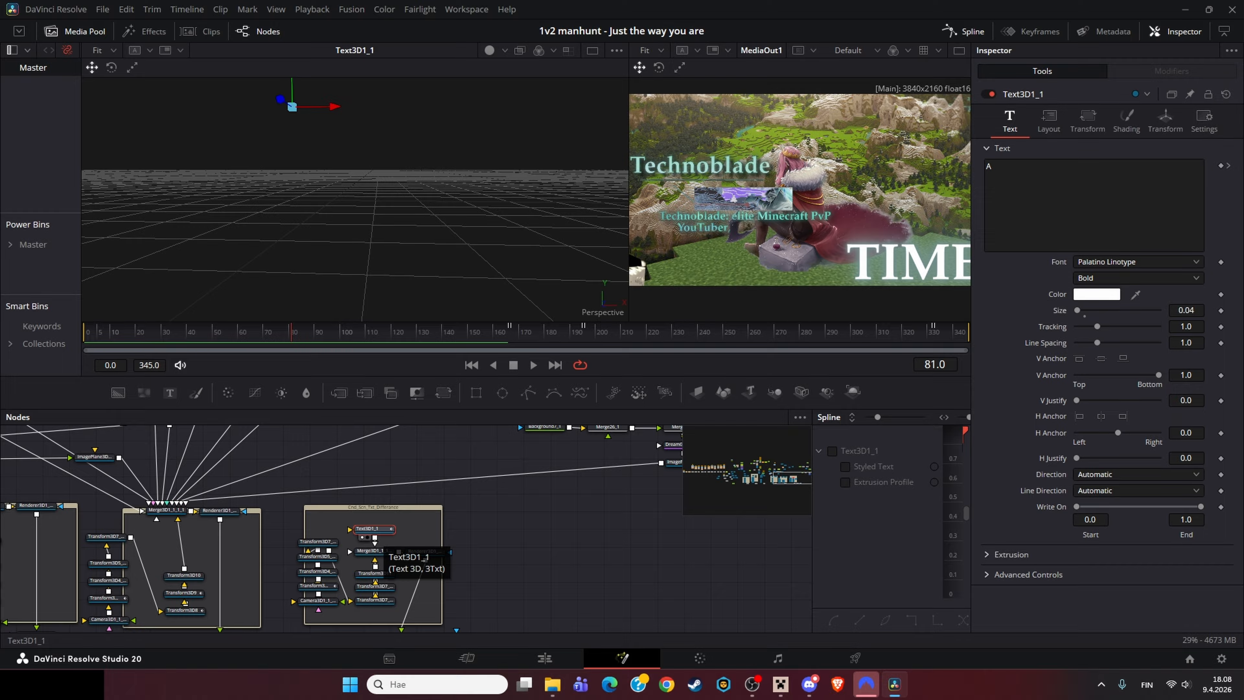
pyautogui.press('f')
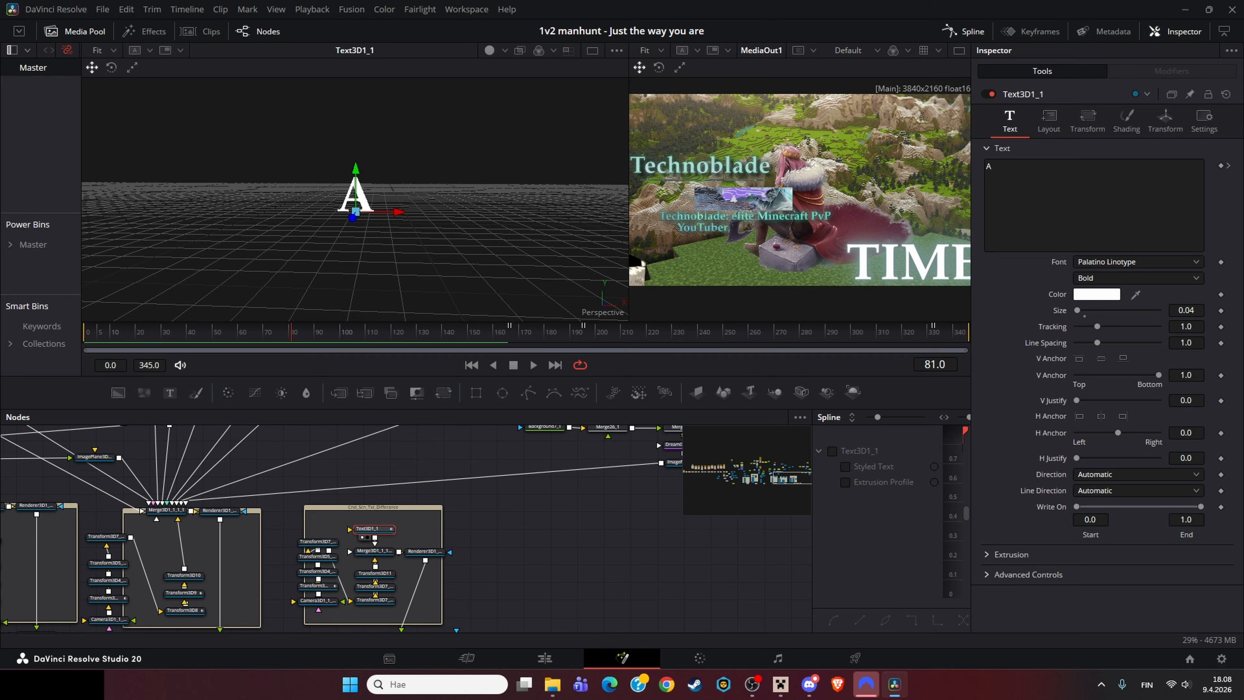
pyautogui.moveTo(372, 529); pyautogui.dragTo(377, 509)
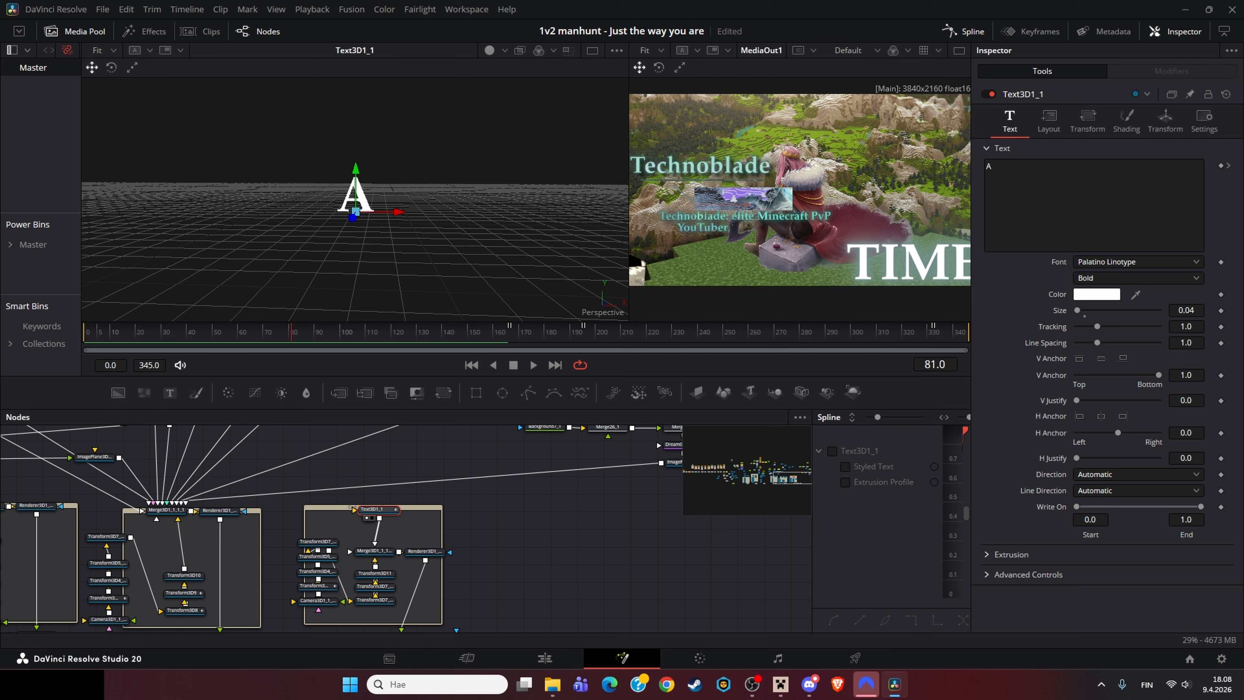
# Step: Load Renderer3D1_1_1_1_1 into the left viewer and move to frame 286
pyautogui.moveTo(509, 612); pyautogui.dragTo(311, 511)
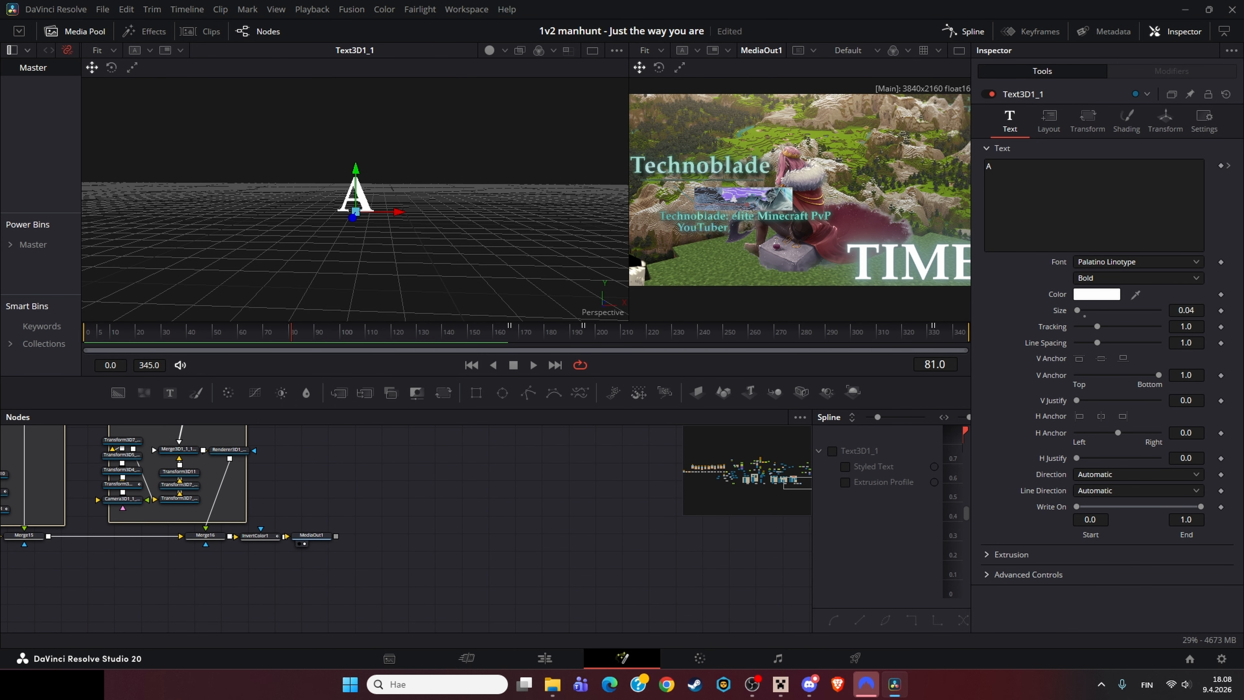
pyautogui.click(311, 535)
pyautogui.press('2')
pyautogui.press('2')
pyautogui.moveTo(227, 452); pyautogui.dragTo(408, 551)
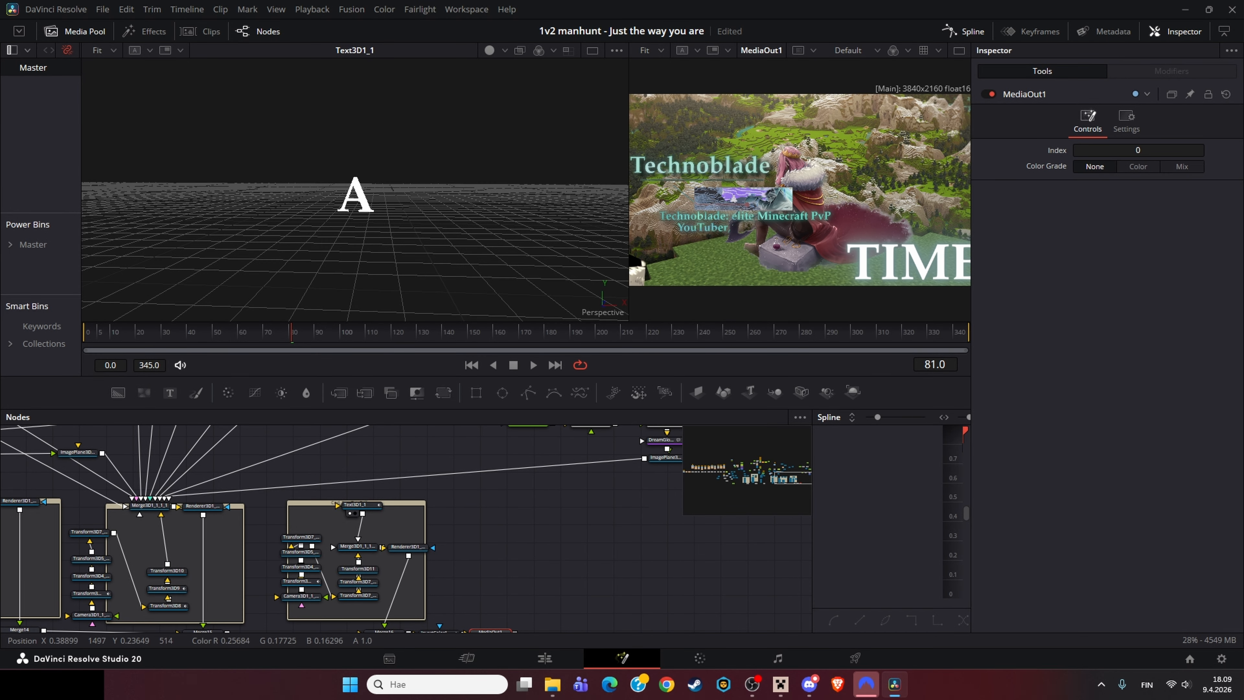
pyautogui.moveTo(387, 610); pyautogui.dragTo(371, 546)
pyautogui.click(368, 569)
pyautogui.moveTo(392, 484); pyautogui.dragTo(374, 233)
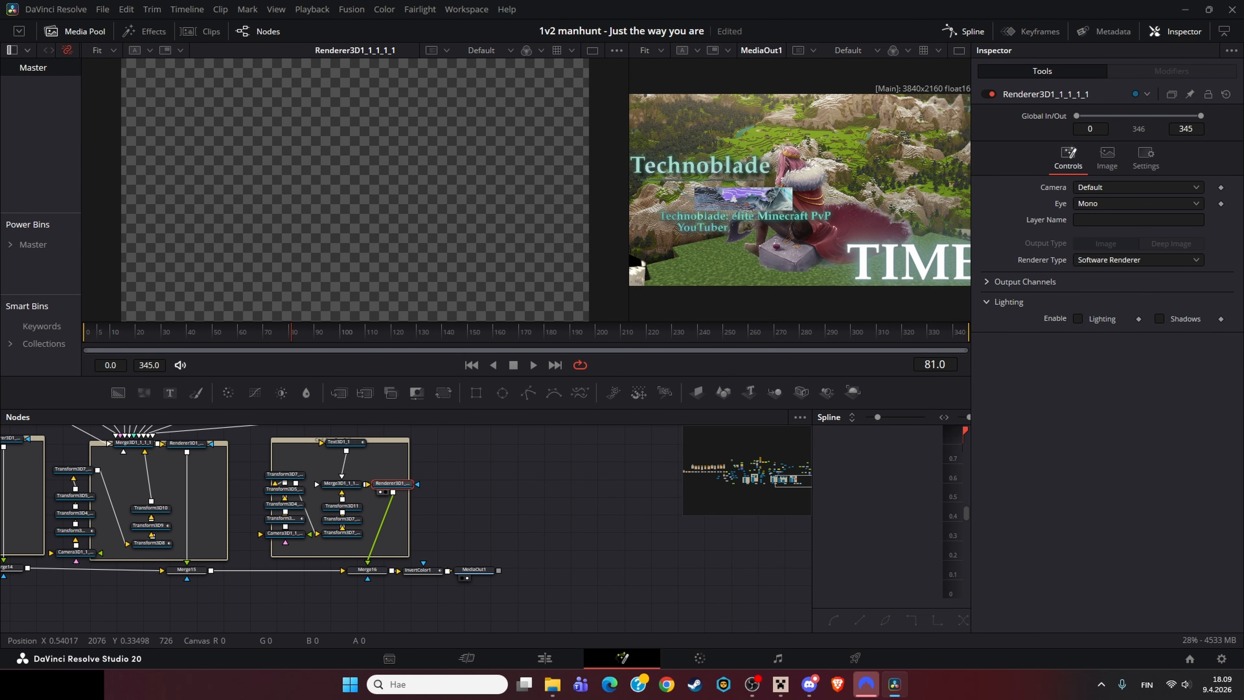
pyautogui.moveTo(729, 332); pyautogui.dragTo(814, 332)
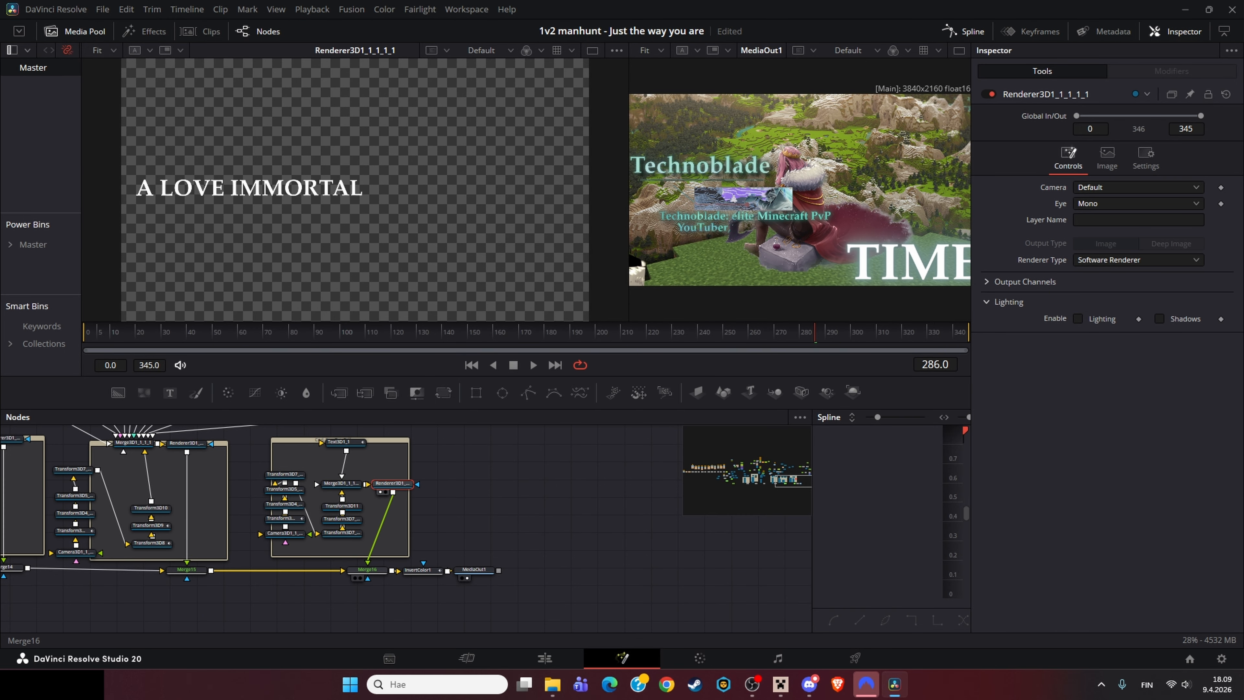
# Step: Select Merge16 at frame 274 and zoom the output viewer in on the title text
pyautogui.click(367, 570)
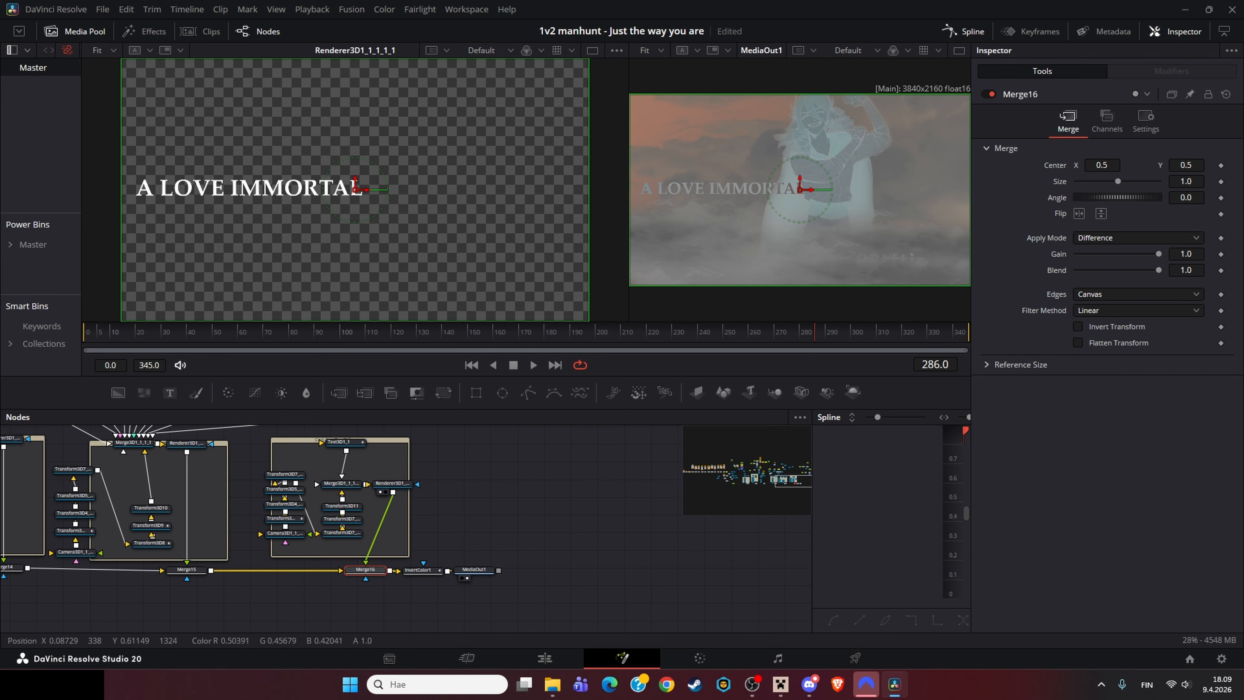
pyautogui.moveTo(844, 332); pyautogui.dragTo(783, 331)
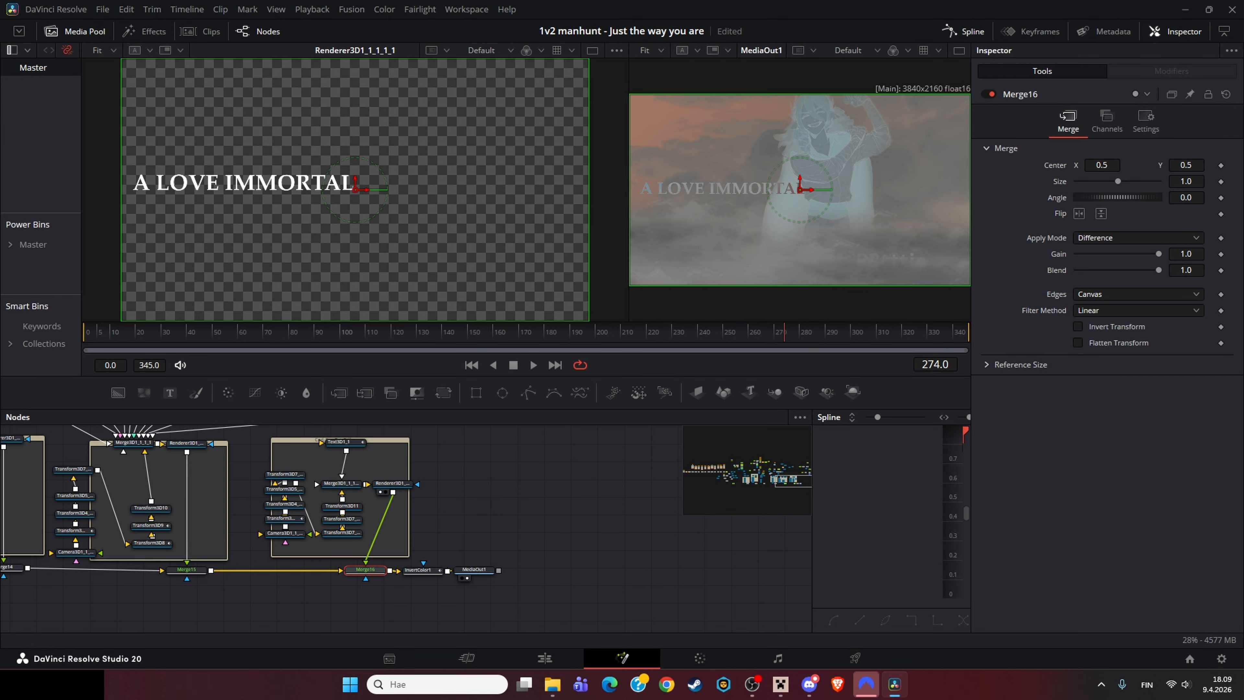
pyautogui.scroll(5, 665, 184)
pyautogui.scroll(4, 665, 184)
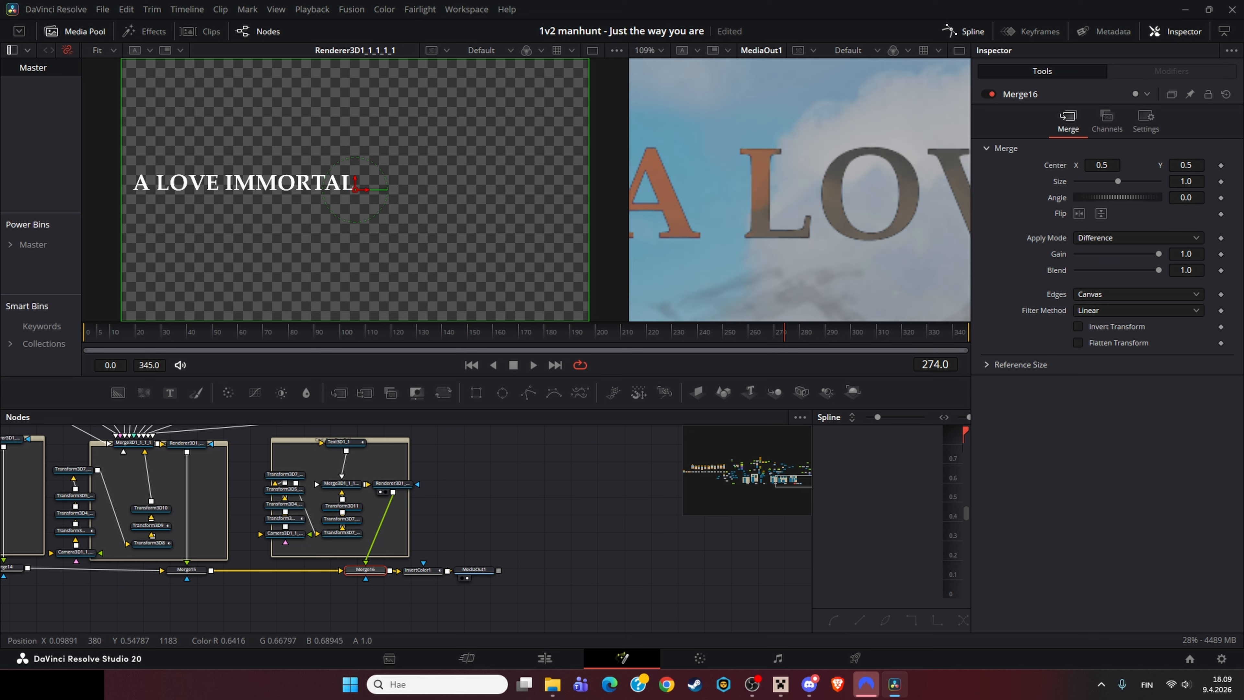
# Step: Try the Exclusion apply mode on Merge16, then undo it
pyautogui.scroll(-4, 800, 160)
pyautogui.click(1137, 238)
pyautogui.scroll(-1, 1131, 392)
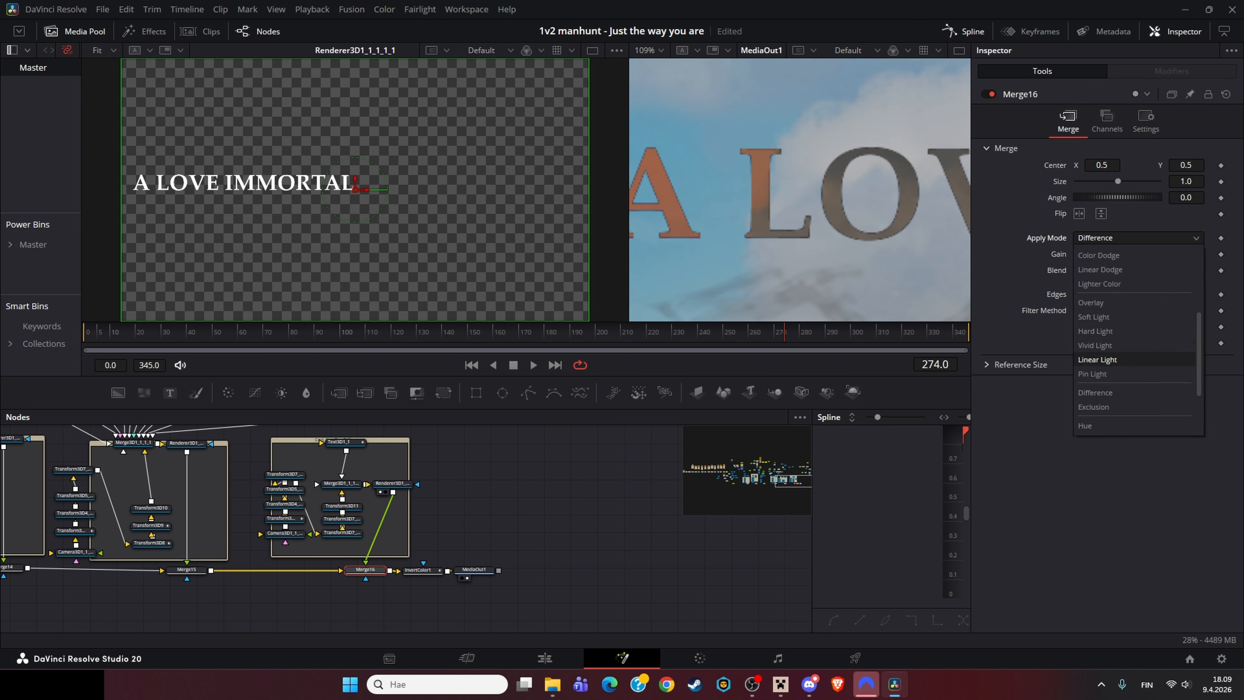
pyautogui.click(1126, 406)
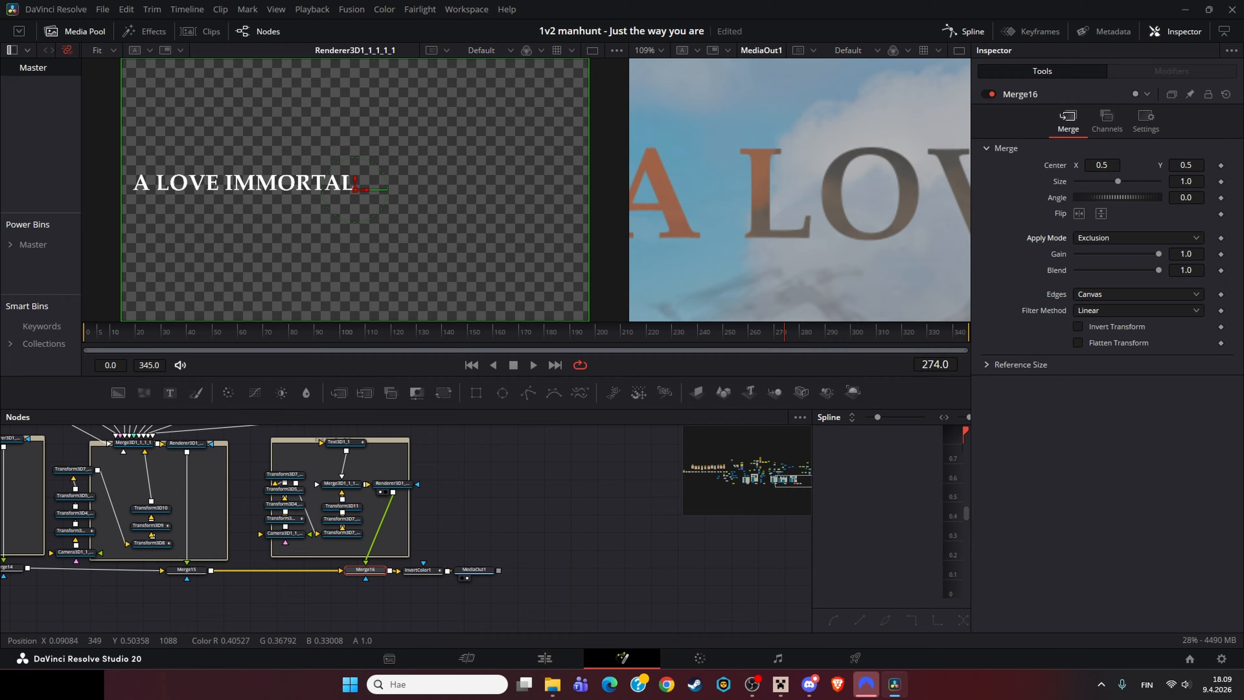
pyautogui.scroll(-2, 730, 196)
pyautogui.hotkey('ctrl', 'z')
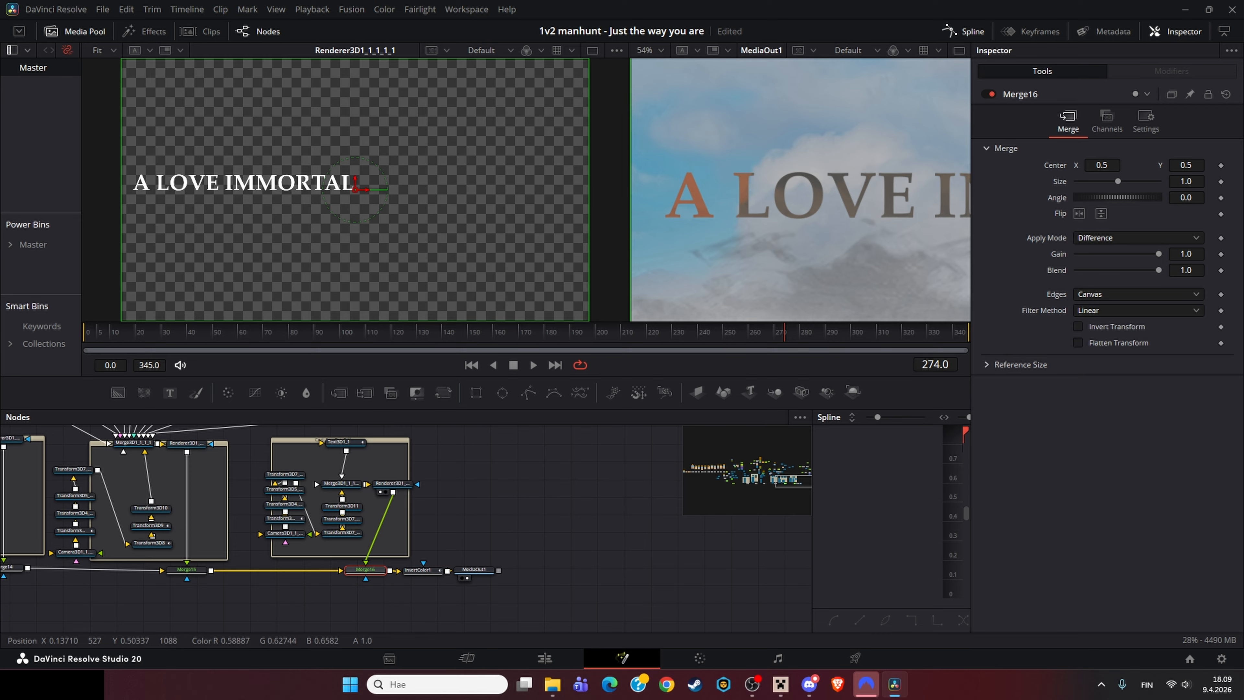
# Step: Fit the output viewer, load InvertColor1 into the left viewer and move to frame 282
pyautogui.scroll(3, 760, 226)
pyautogui.scroll(-2, 758, 198)
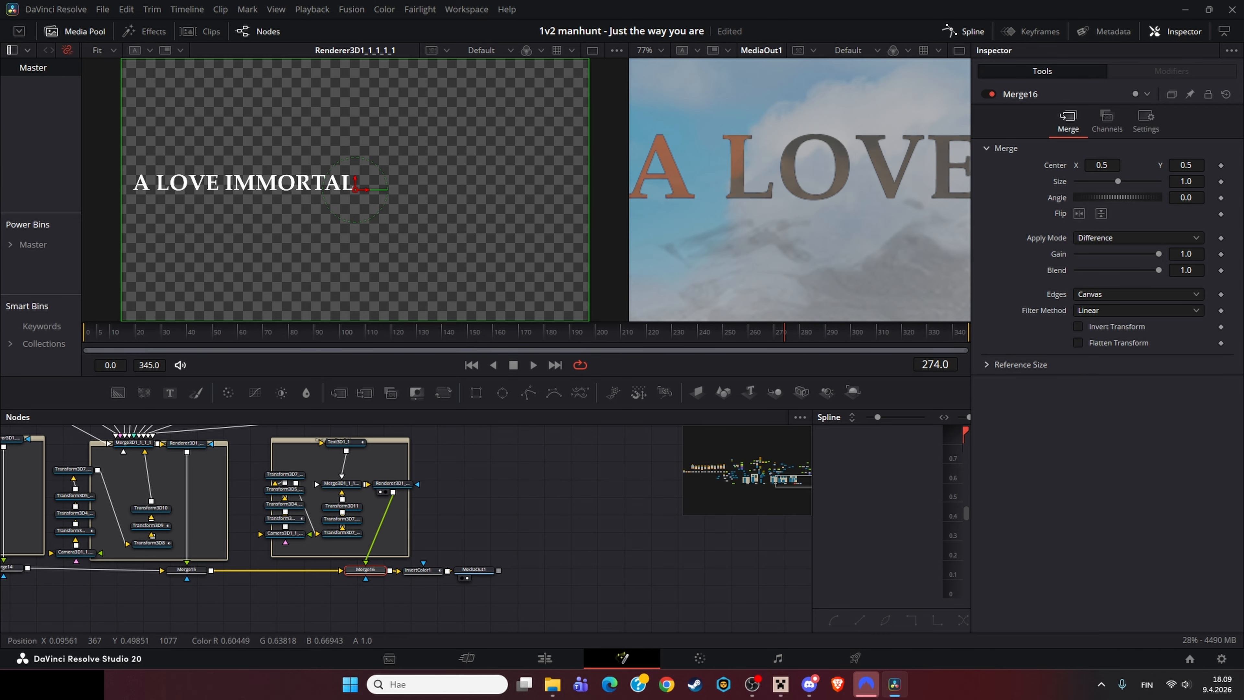
pyautogui.scroll(-2, 737, 196)
pyautogui.hotkey('ctrl', 'f')
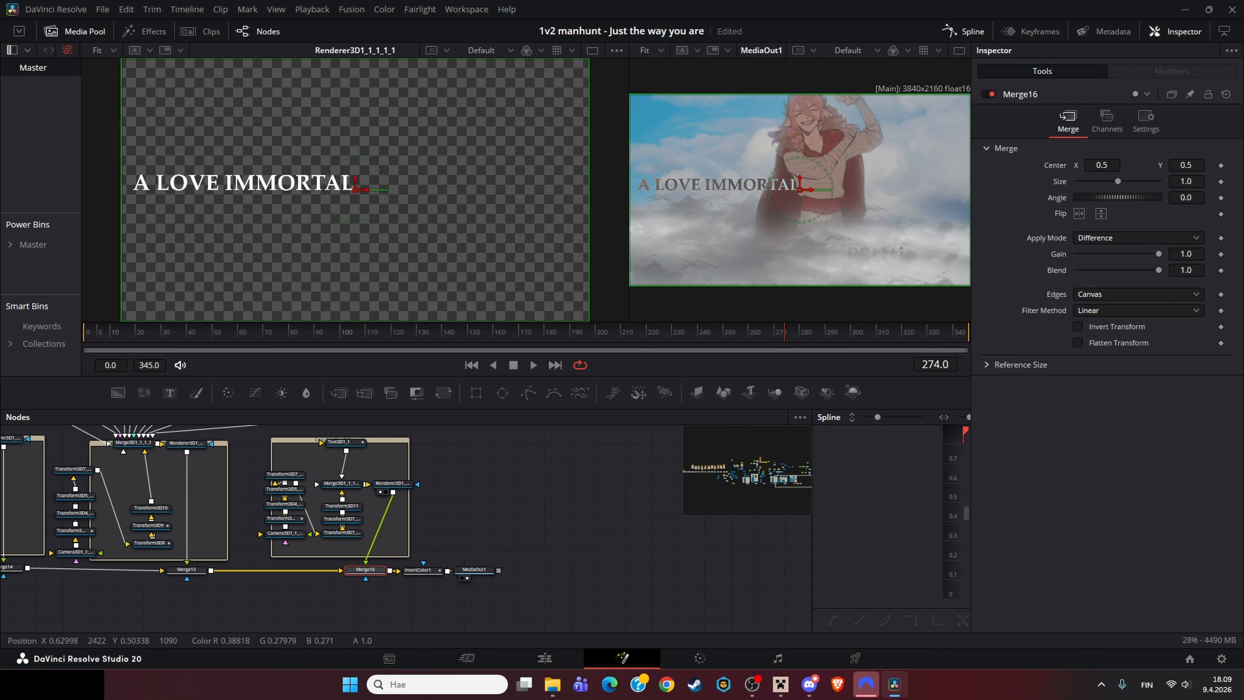
pyautogui.click(421, 570)
pyautogui.press('1')
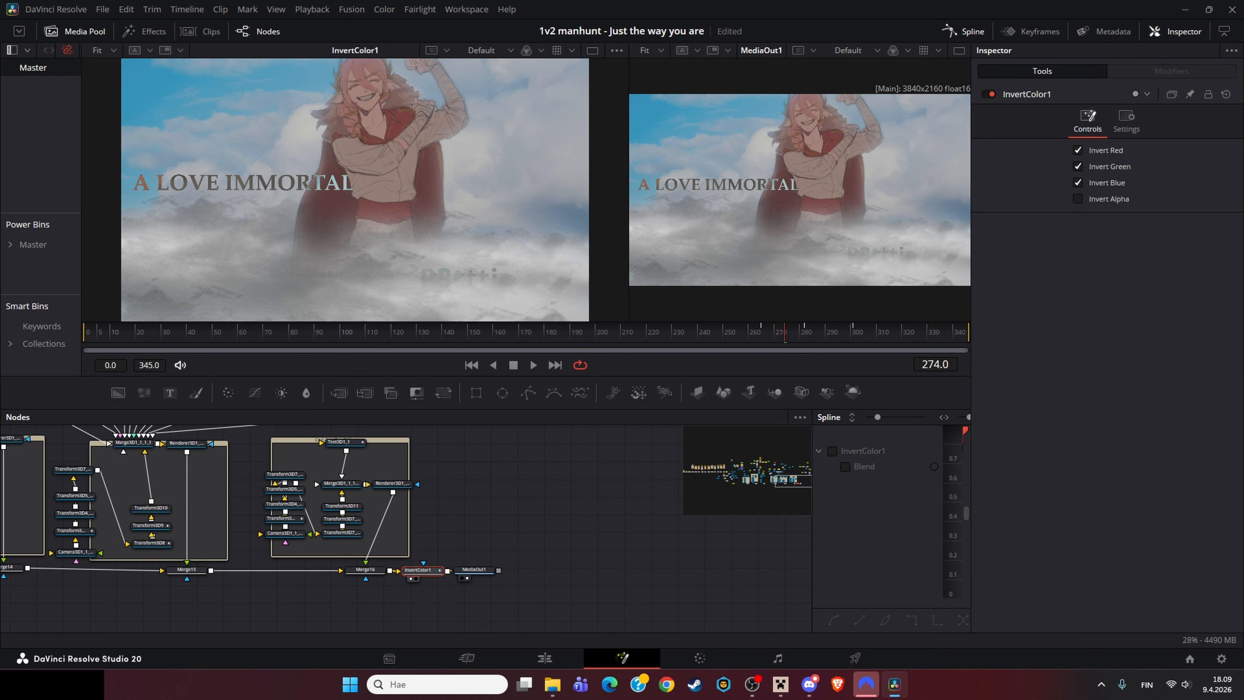
pyautogui.moveTo(751, 334); pyautogui.dragTo(807, 333)
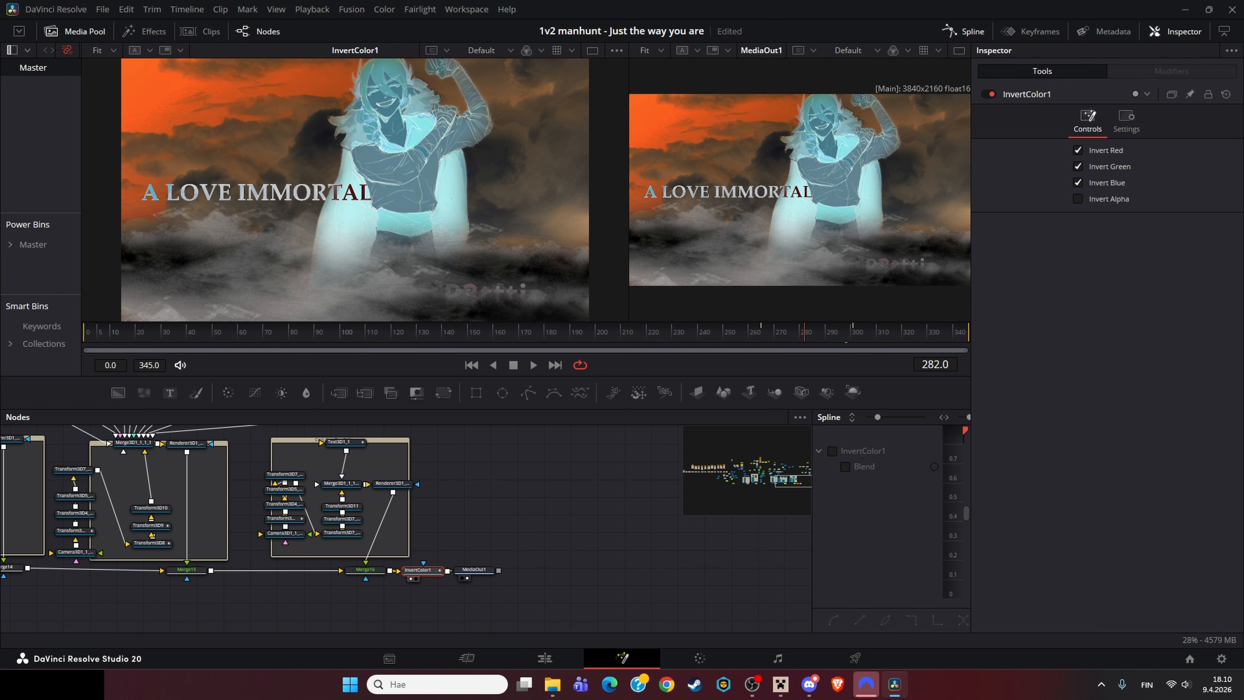
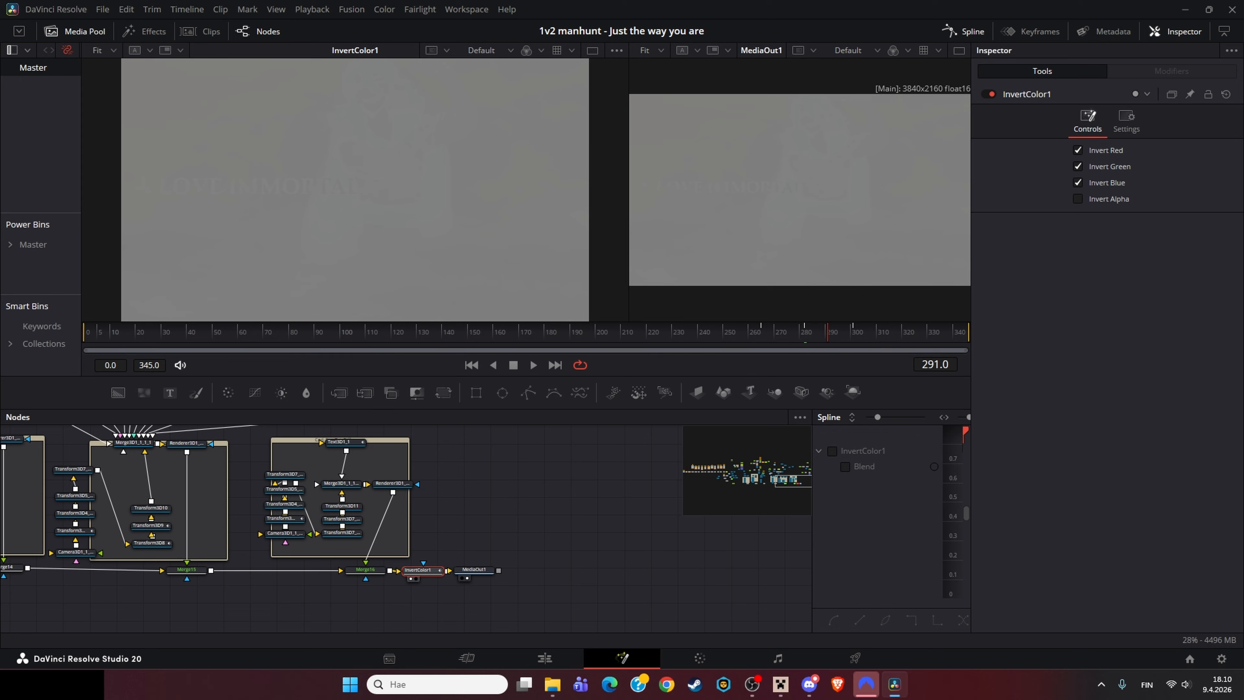
# Step: Examine InvertColor1 in the spline editor, then select MediaOut1 and load it into the left viewer
pyautogui.press('Right')
pyautogui.click(832, 451)
pyautogui.moveTo(812, 483); pyautogui.dragTo(842, 483)
pyautogui.click(911, 417)
pyautogui.click(474, 569)
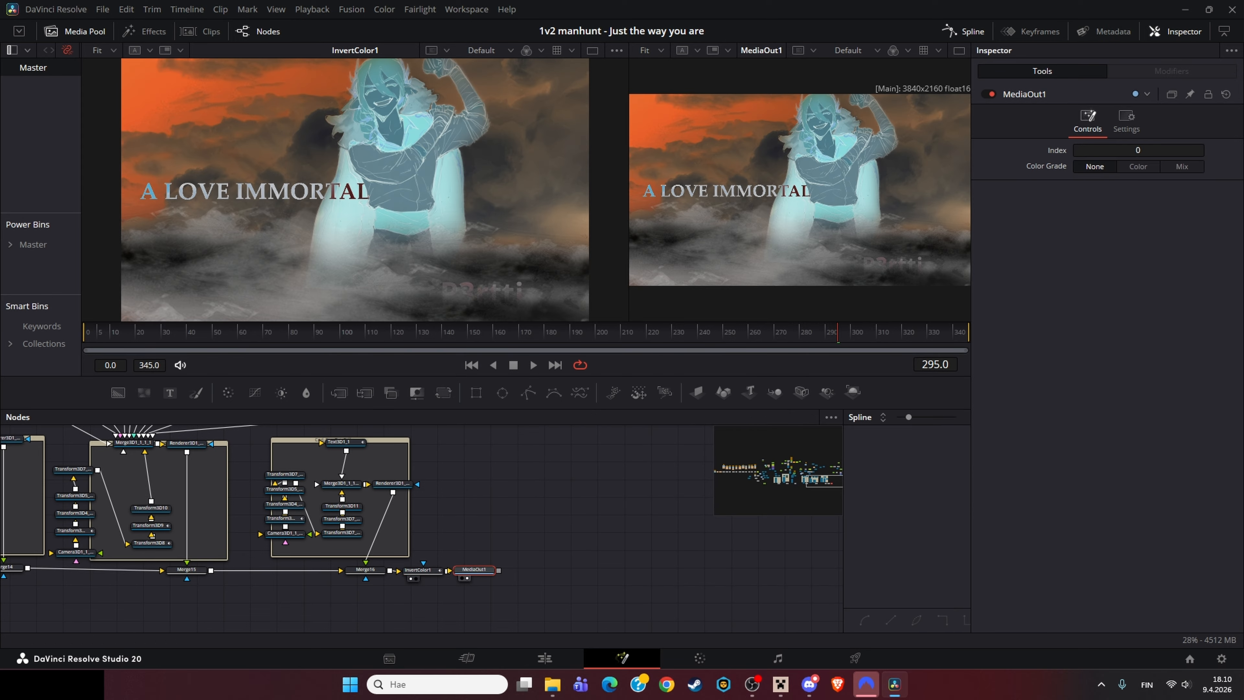
pyautogui.press('1')
pyautogui.press('1')
pyautogui.press('1')
# Step: Browse the edit timeline and open the a51e503e063b5379389e98bb550ff clip in the Fusion page
pyautogui.click(544, 658)
pyautogui.scroll(-5, 702, 505)
pyautogui.hscroll(8, 702, 505)
pyautogui.scroll(-5, 702, 505)
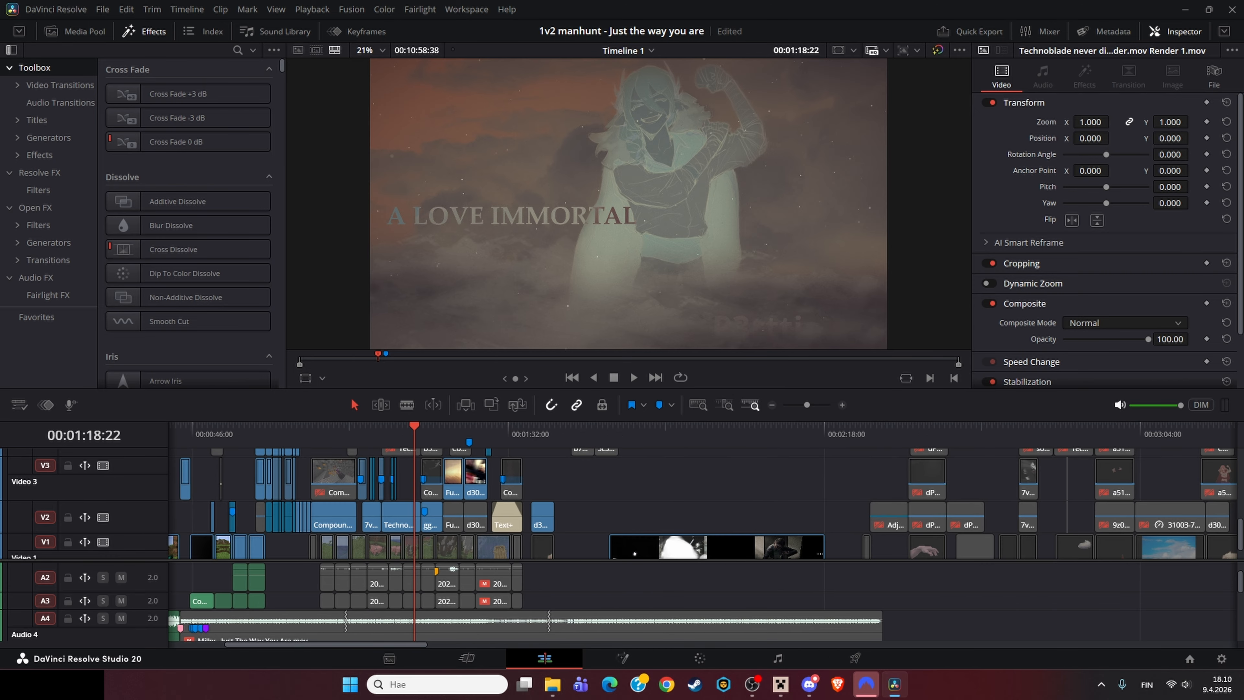
pyautogui.hscroll(6, 702, 504)
pyautogui.scroll(3, 702, 504)
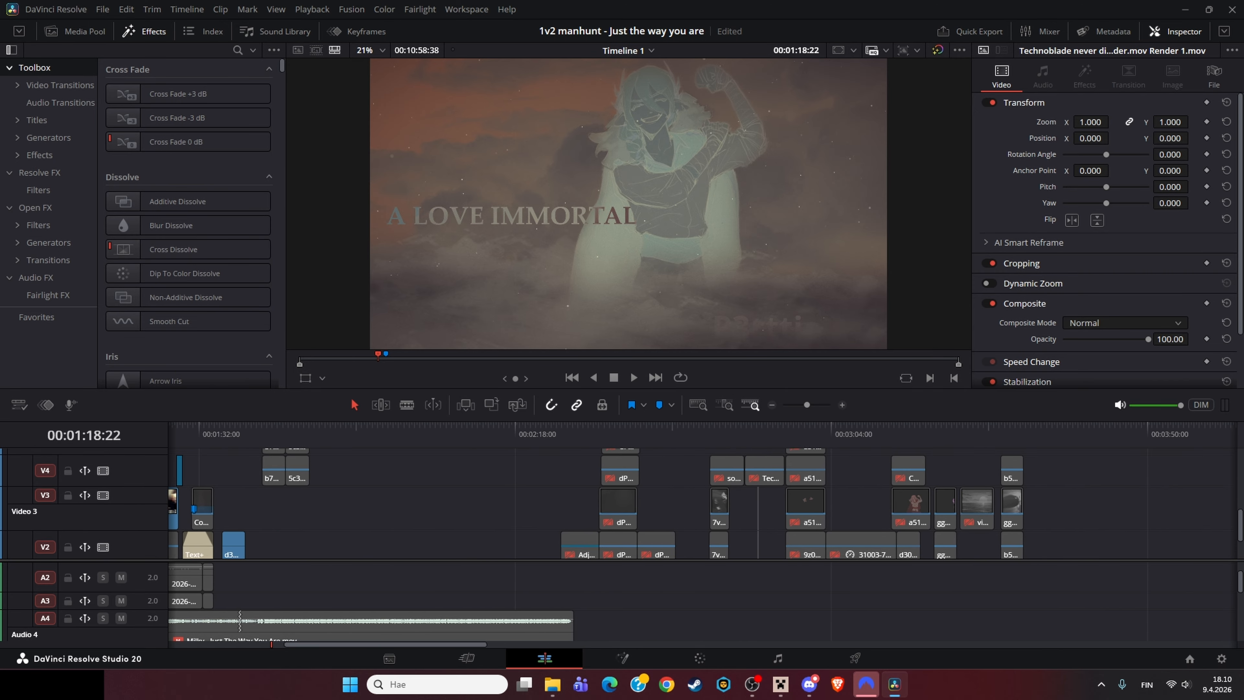
pyautogui.hscroll(2, 702, 504)
pyautogui.moveTo(688, 430); pyautogui.dragTo(700, 430)
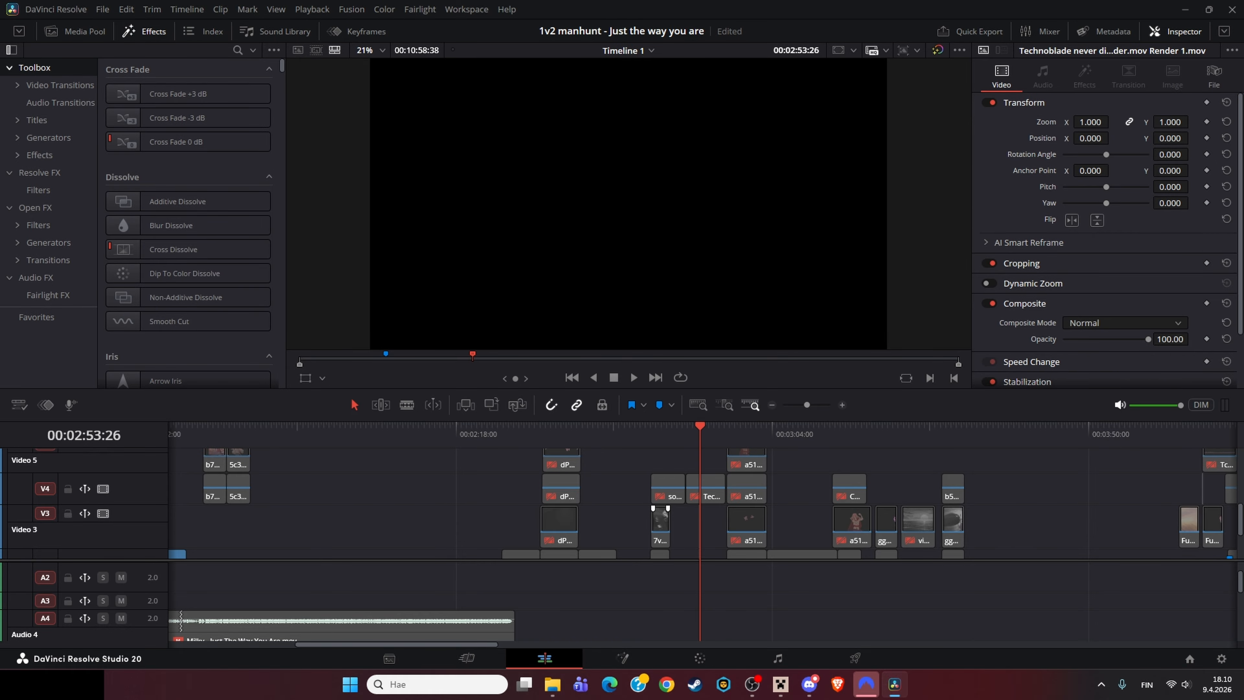
pyautogui.scroll(-3, 661, 508)
pyautogui.scroll(4, 753, 529)
pyautogui.rightClick(753, 529)
pyautogui.click(819, 336)
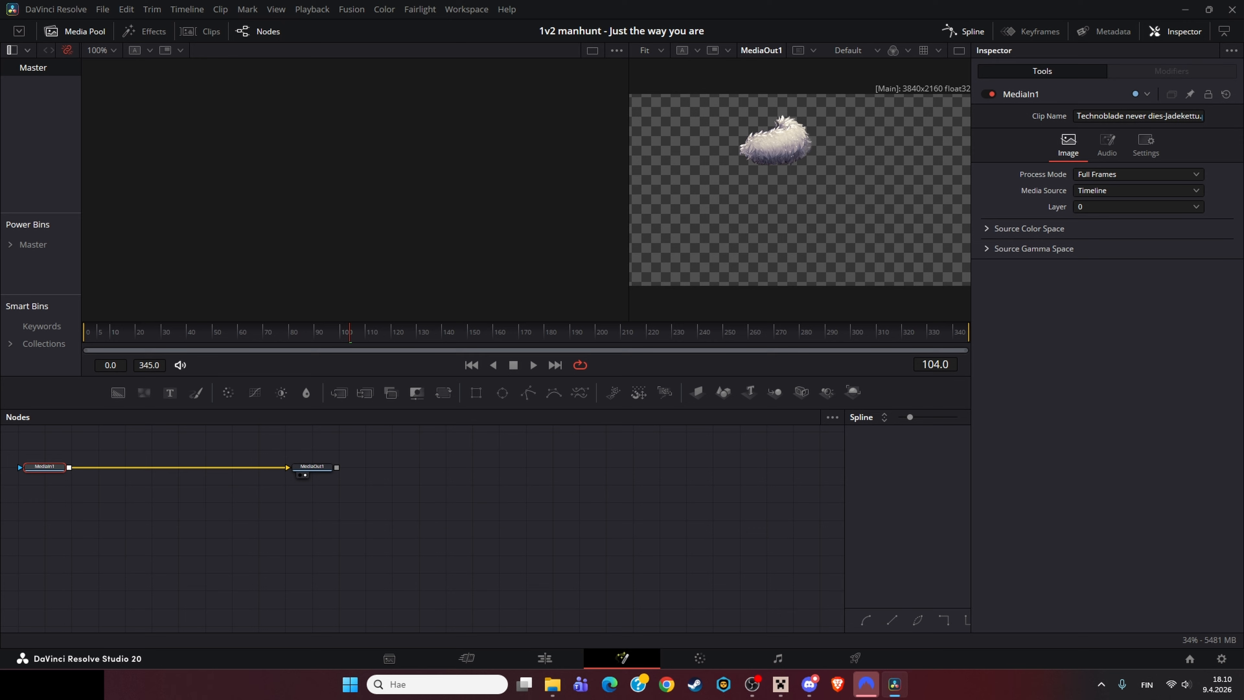
pyautogui.moveTo(349, 333); pyautogui.dragTo(633, 332)
pyautogui.click(544, 658)
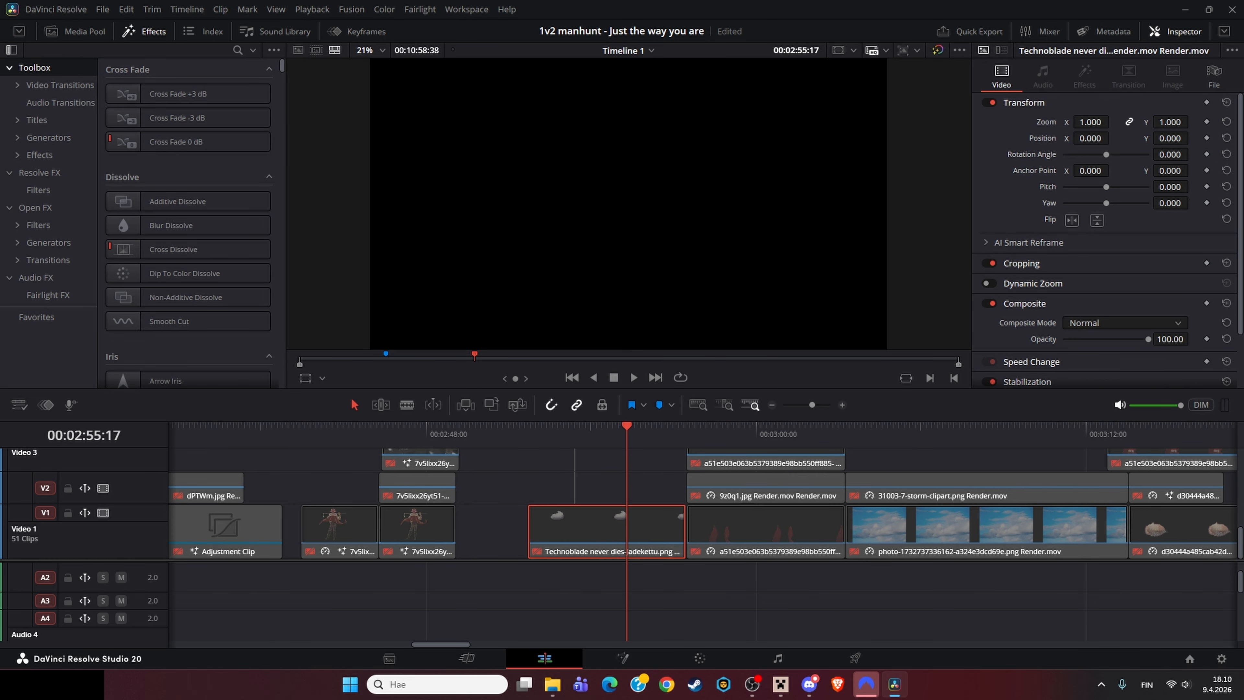
pyautogui.rightClick(731, 529)
pyautogui.click(786, 366)
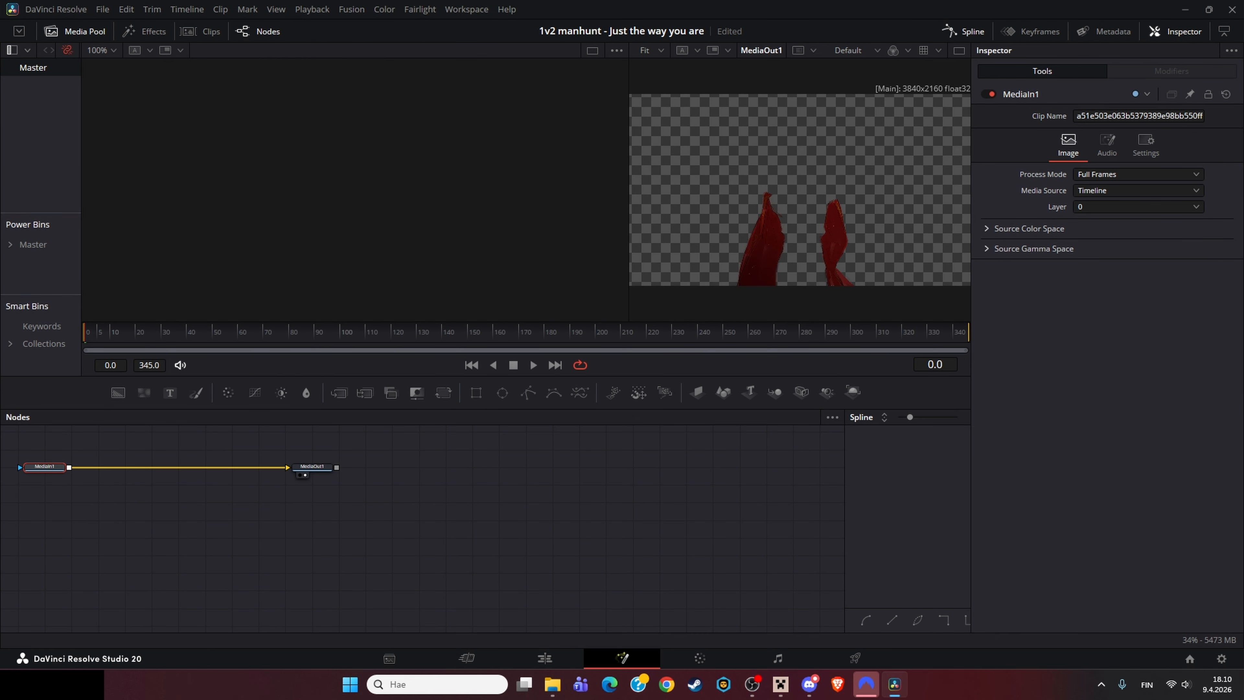
# Step: Return to the edit timeline and open the 9z0q1.jpg Render.mov clip in Fusion
pyautogui.click(544, 657)
pyautogui.rightClick(624, 513)
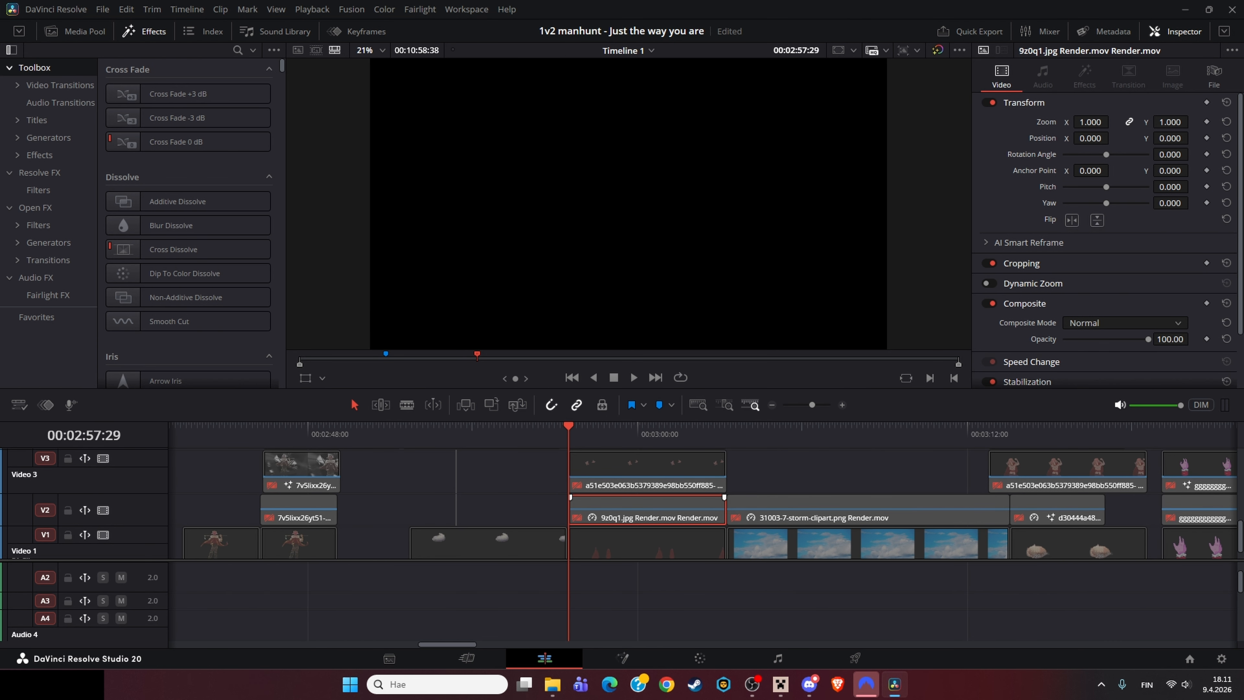
pyautogui.click(679, 353)
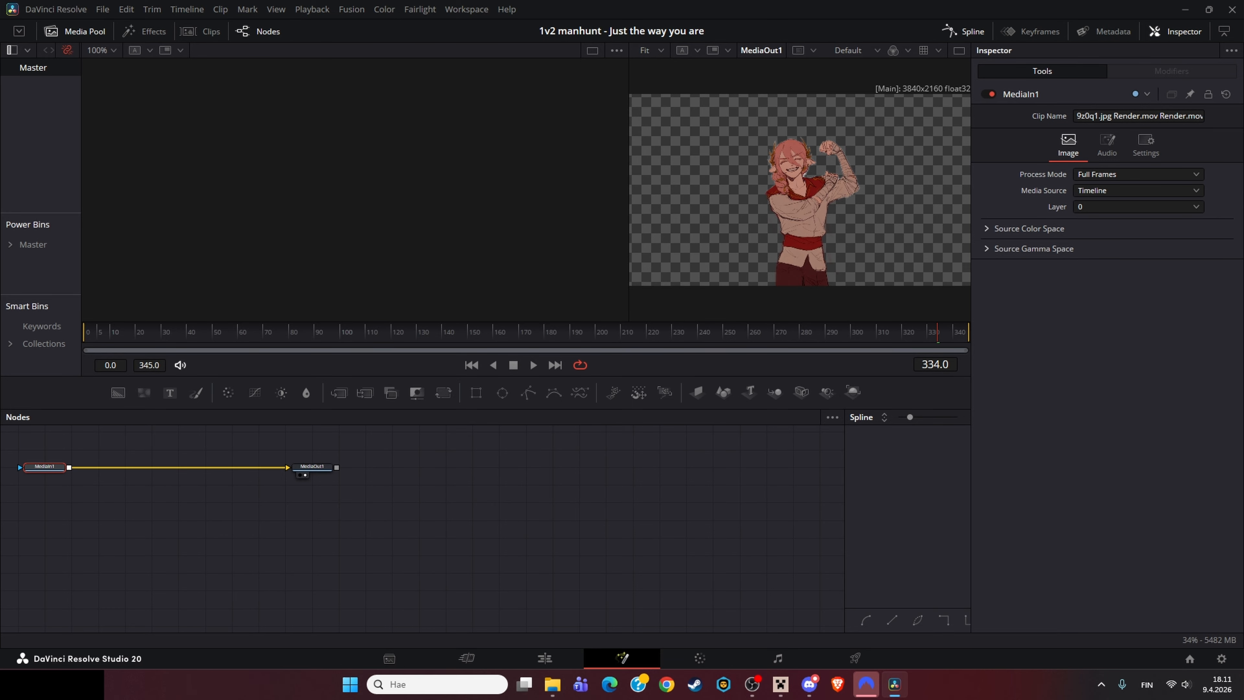
# Step: Open the 1w64wb4whme11.jpg Render.mov clip's composition in Fusion and pan across its node tree
pyautogui.click(545, 658)
pyautogui.scroll(4, 665, 509)
pyautogui.rightClick(665, 506)
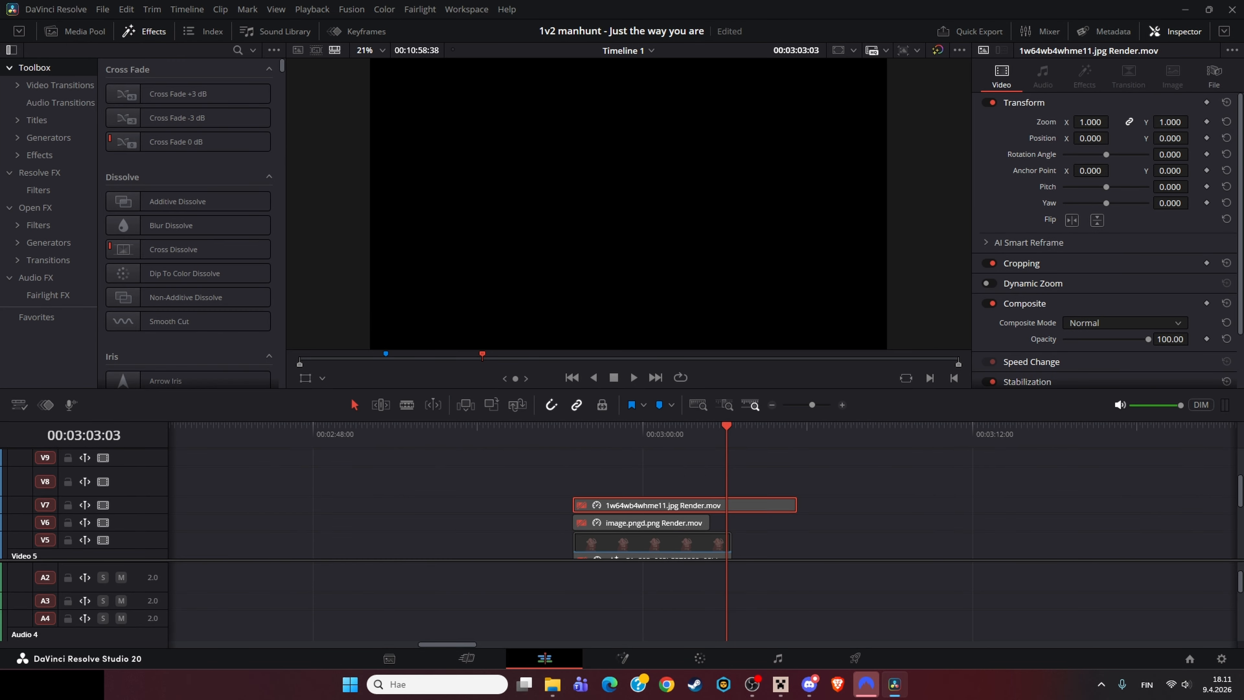
pyautogui.click(717, 345)
pyautogui.moveTo(441, 563); pyautogui.dragTo(600, 551)
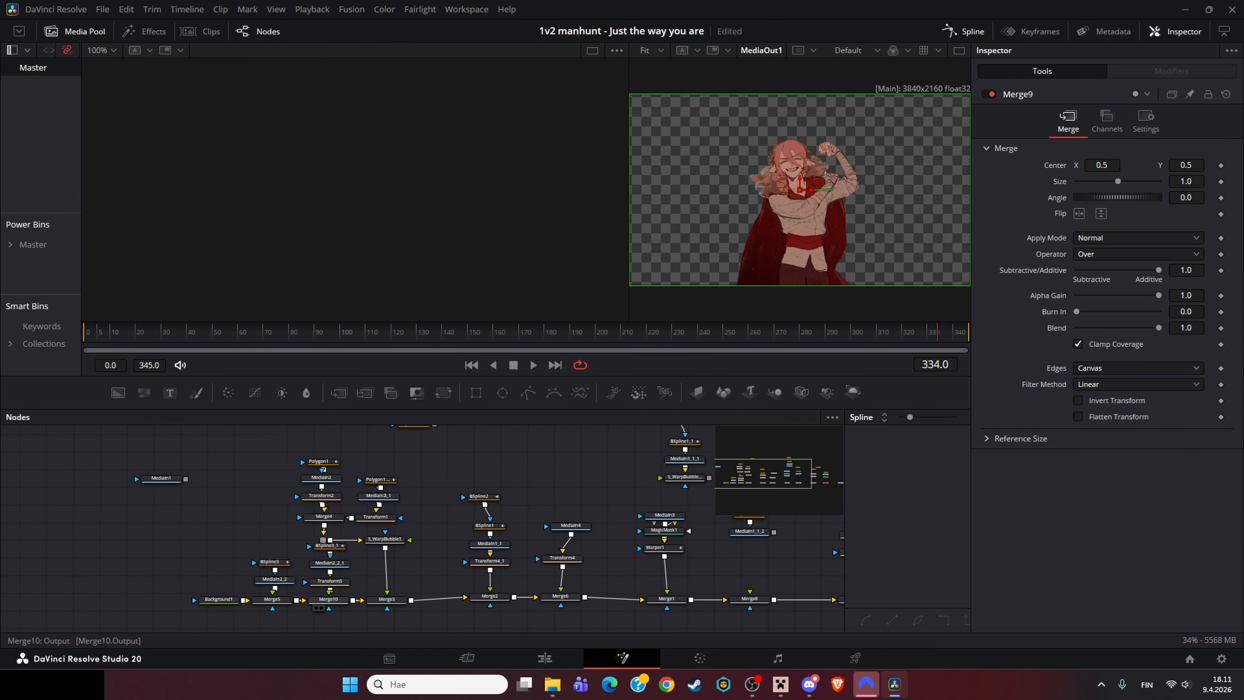
# Step: Load Background1 and then MediaIn2_2 into the left viewer and play the composition
pyautogui.click(219, 599)
pyautogui.press('1')
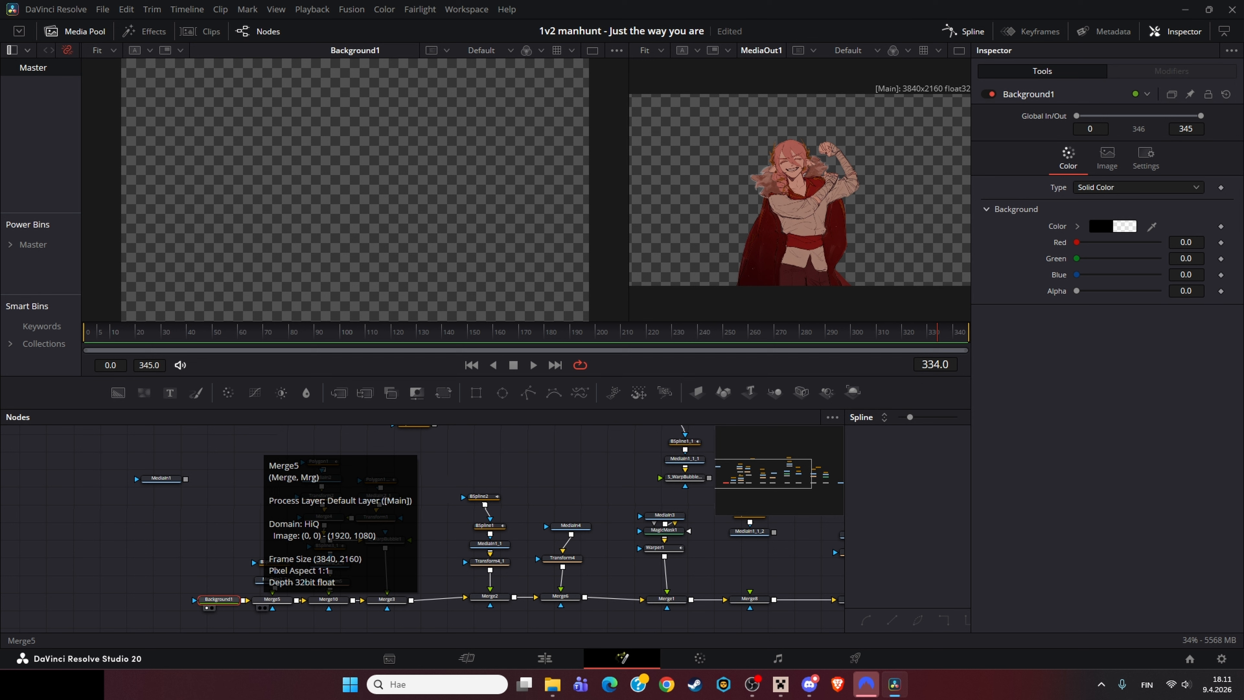
pyautogui.click(275, 579)
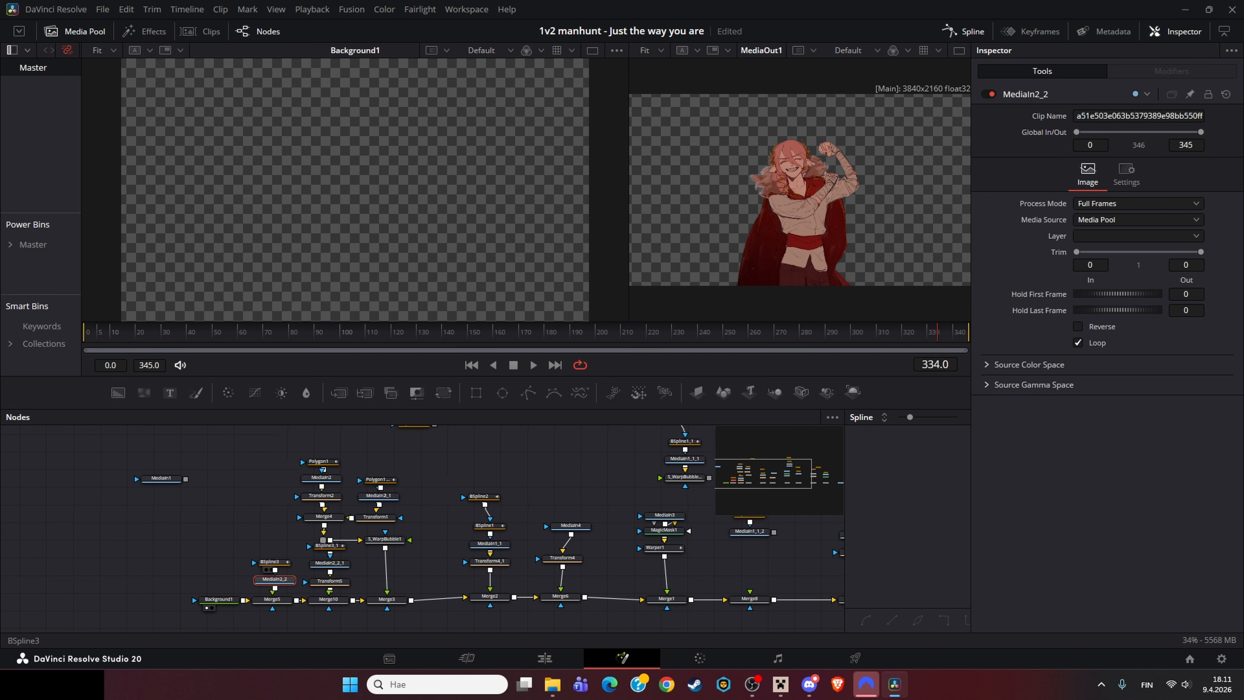
pyautogui.press('1')
pyautogui.press('space')
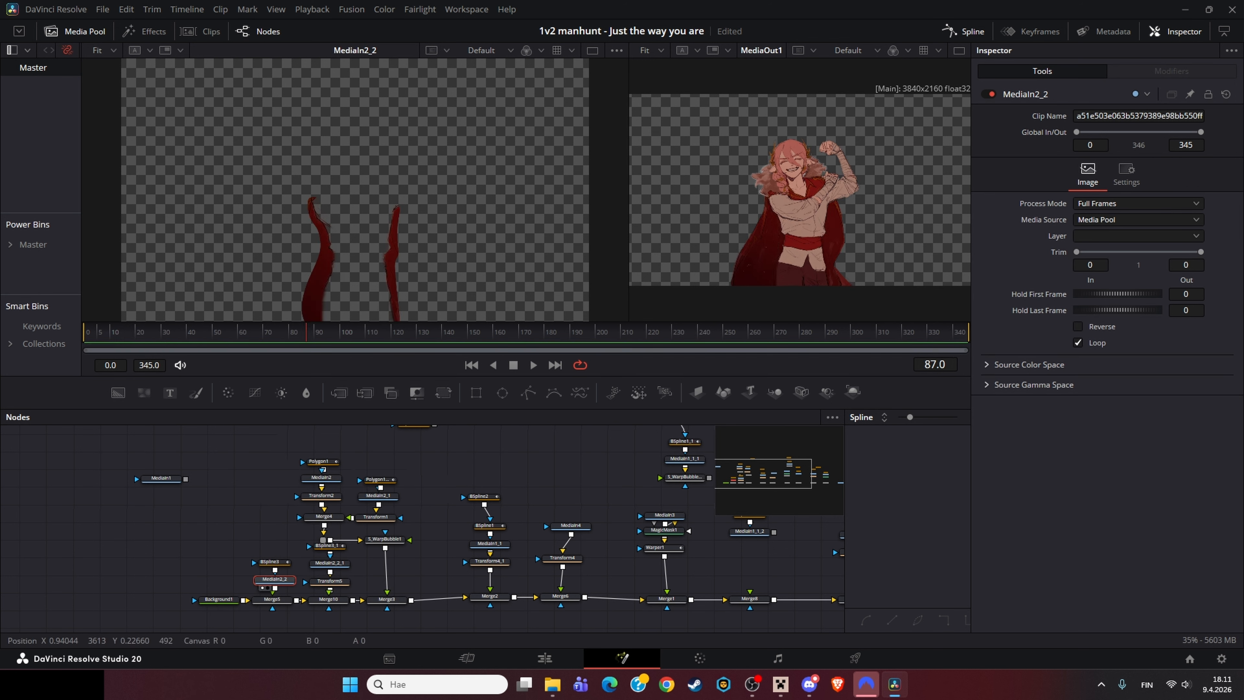
# Step: Inspect S_WarpBubble1 and its pipe router, then load Merge4 into the left viewer
pyautogui.scroll(5, 771, 268)
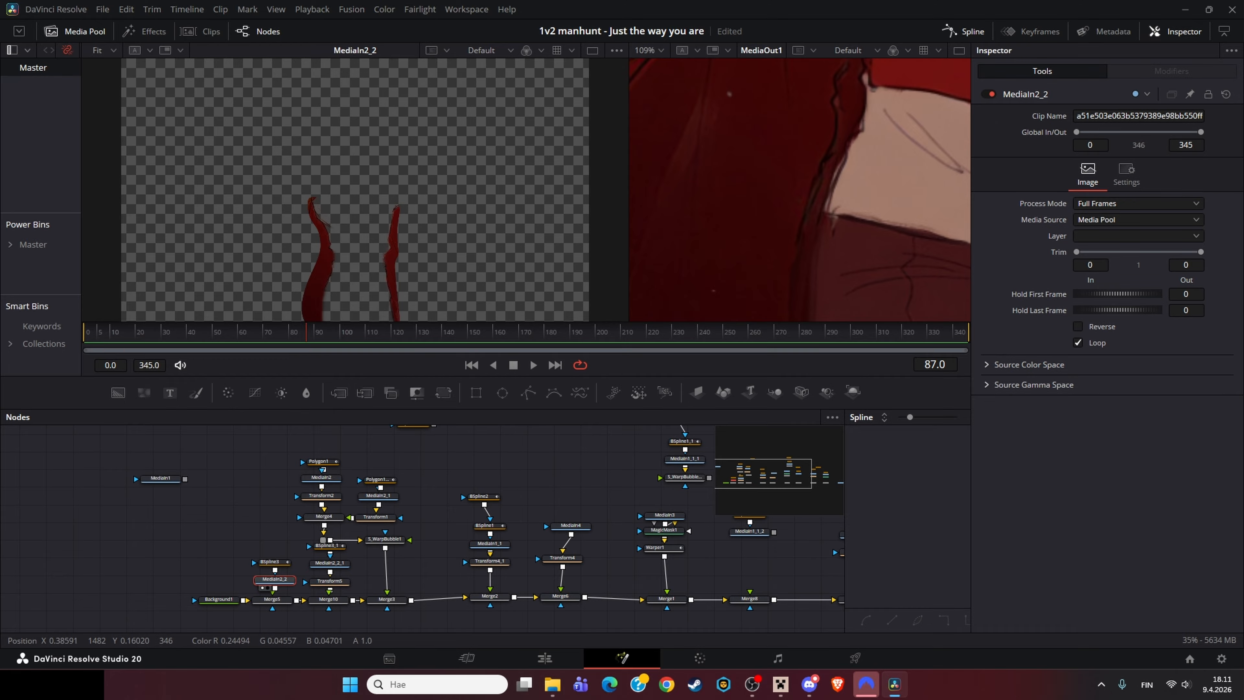
pyautogui.scroll(-5, 771, 269)
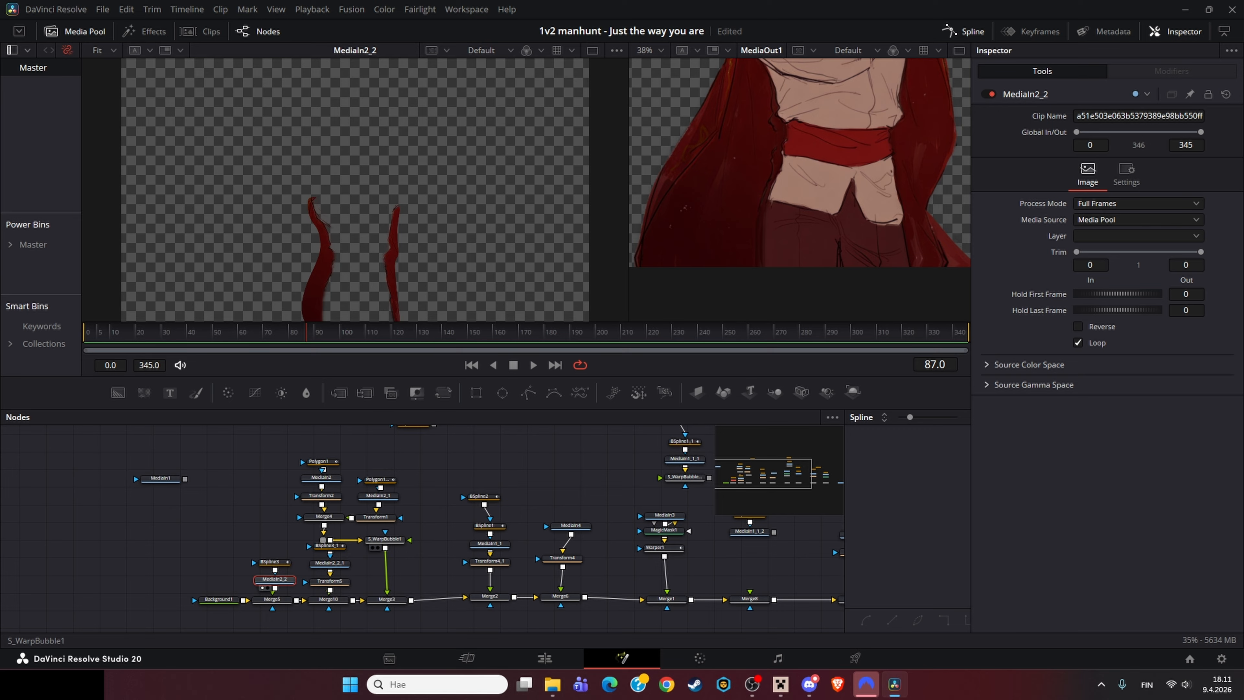
pyautogui.click(385, 538)
pyautogui.moveTo(323, 539)
pyautogui.mouseDown()
pyautogui.moveTo(342, 533)
pyautogui.moveTo(372, 551)
pyautogui.moveTo(322, 535)
pyautogui.mouseUp()
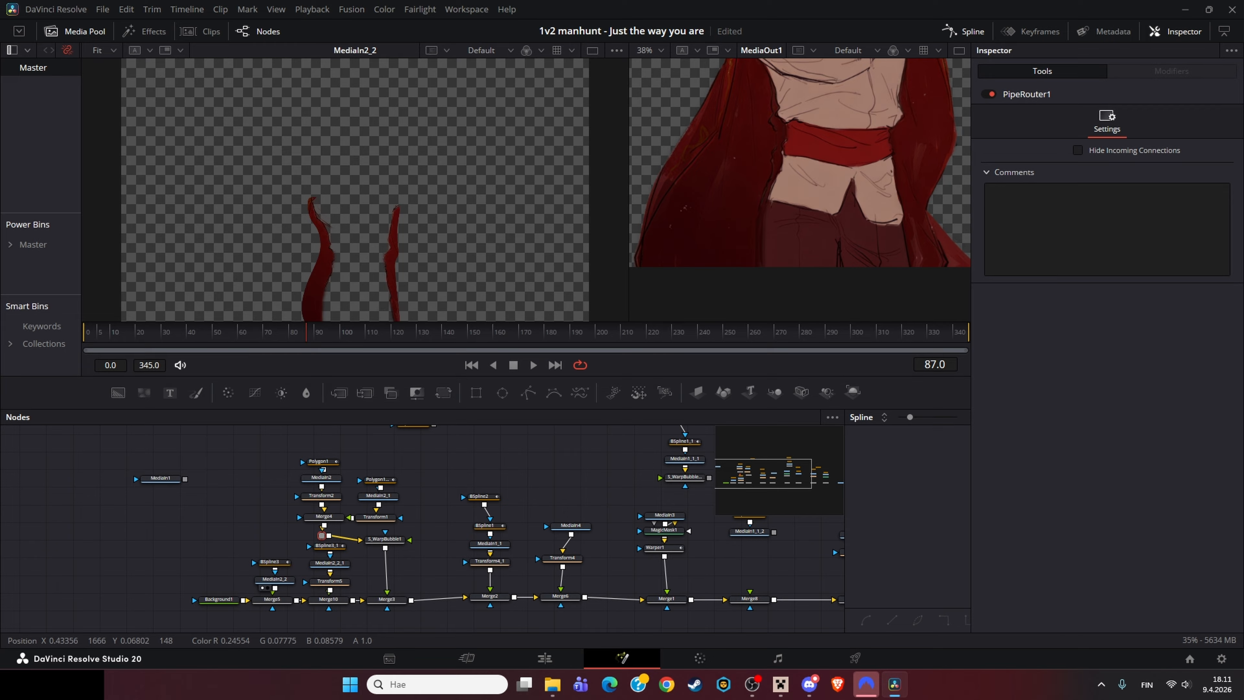
pyautogui.click(324, 516)
pyautogui.press('1')
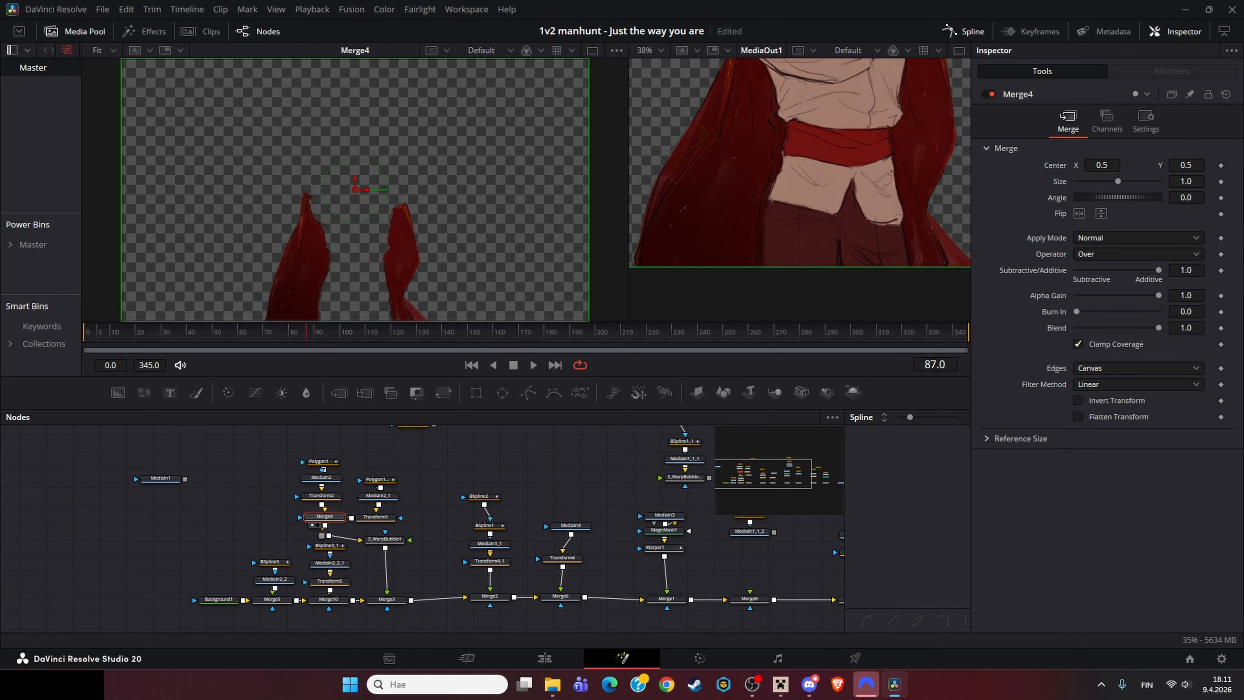
# Step: Load S_WarpBubble1 into the left viewer and move to frame 157
pyautogui.click(457, 332)
pyautogui.click(384, 539)
pyautogui.press('1')
pyautogui.moveTo(316, 332); pyautogui.dragTo(485, 332)
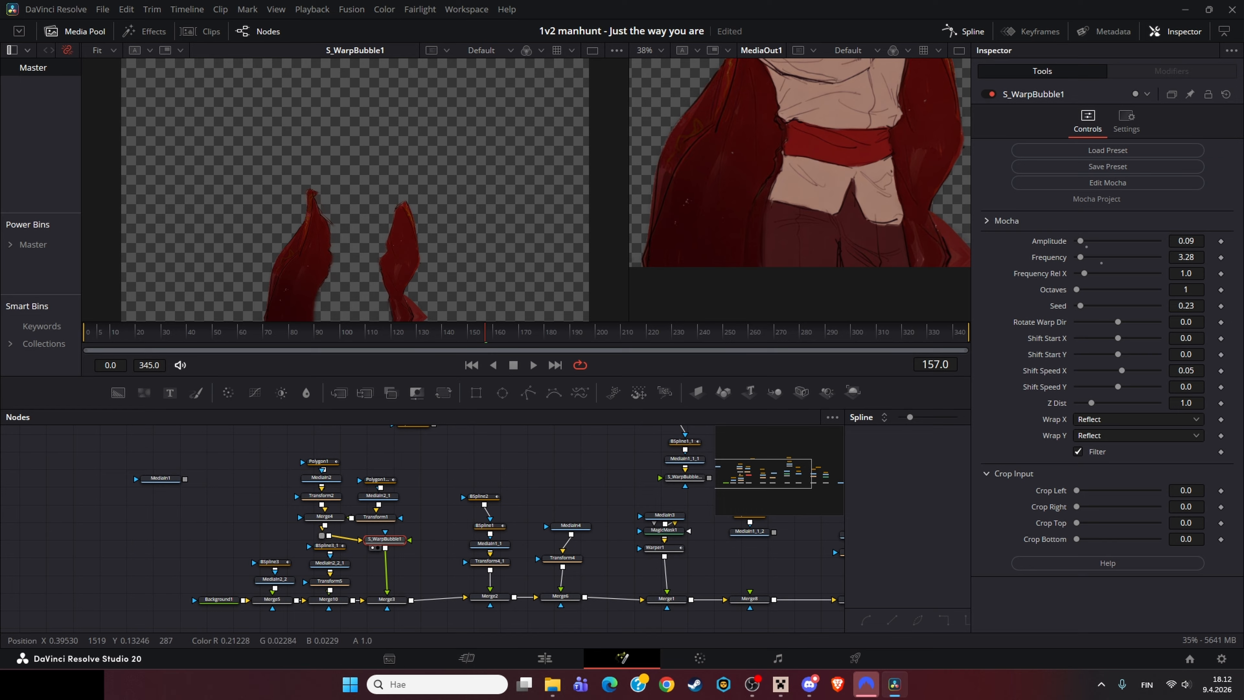
# Step: Load Merge5 and then Merge10 into the left viewer and select Transform5
pyautogui.click(271, 599)
pyautogui.press('1')
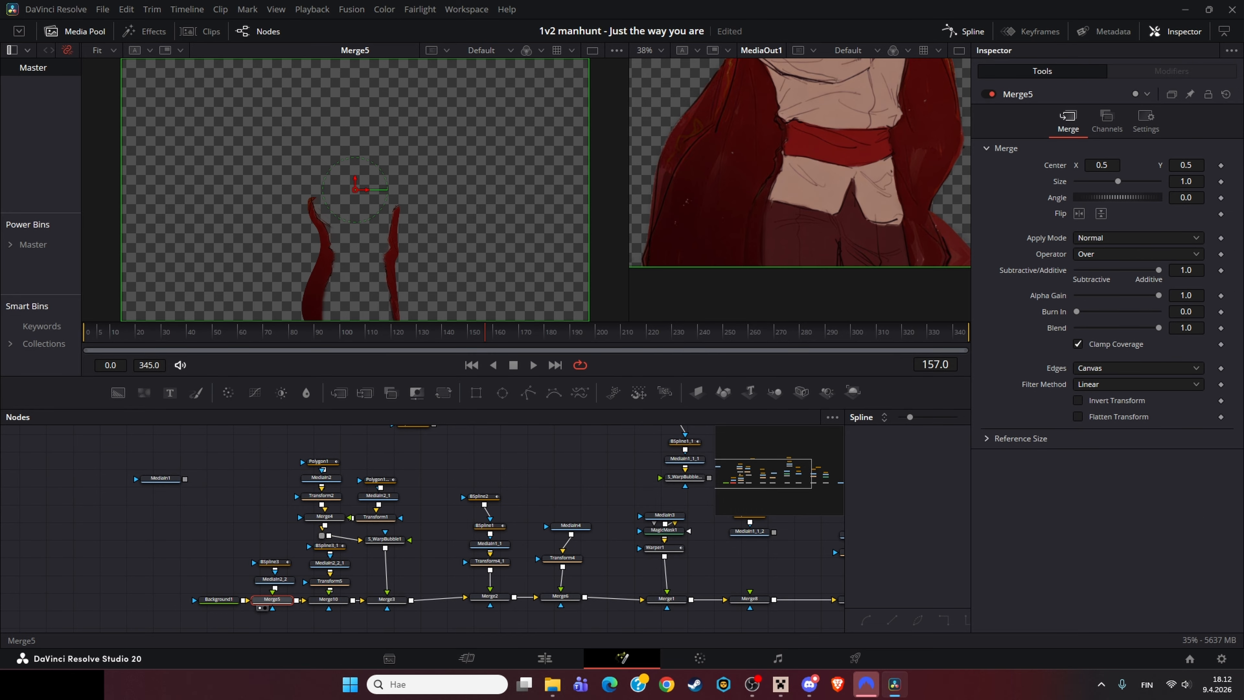
pyautogui.click(274, 580)
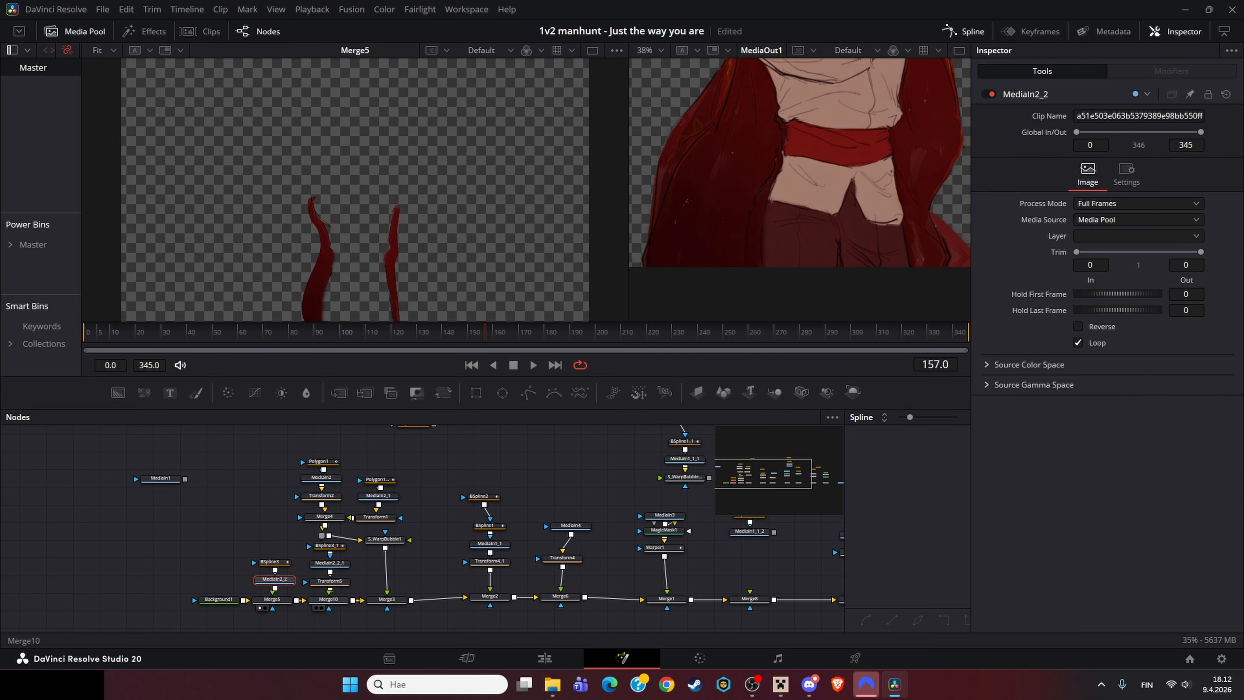
pyautogui.click(272, 600)
pyautogui.click(328, 599)
pyautogui.press('1')
pyautogui.click(330, 581)
# Step: Load Merge10 into the left viewer and examine Transform5, MediaIn2_2_1 and Merge5
pyautogui.press('1')
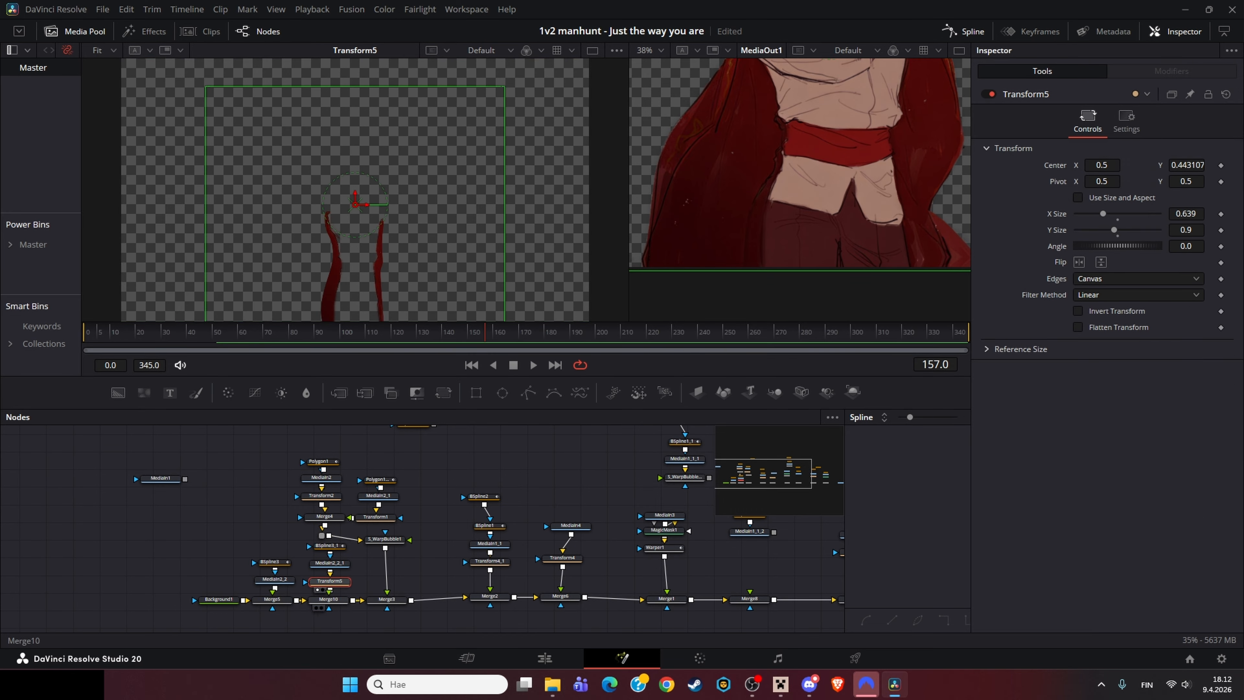
pyautogui.click(328, 599)
pyautogui.press('1')
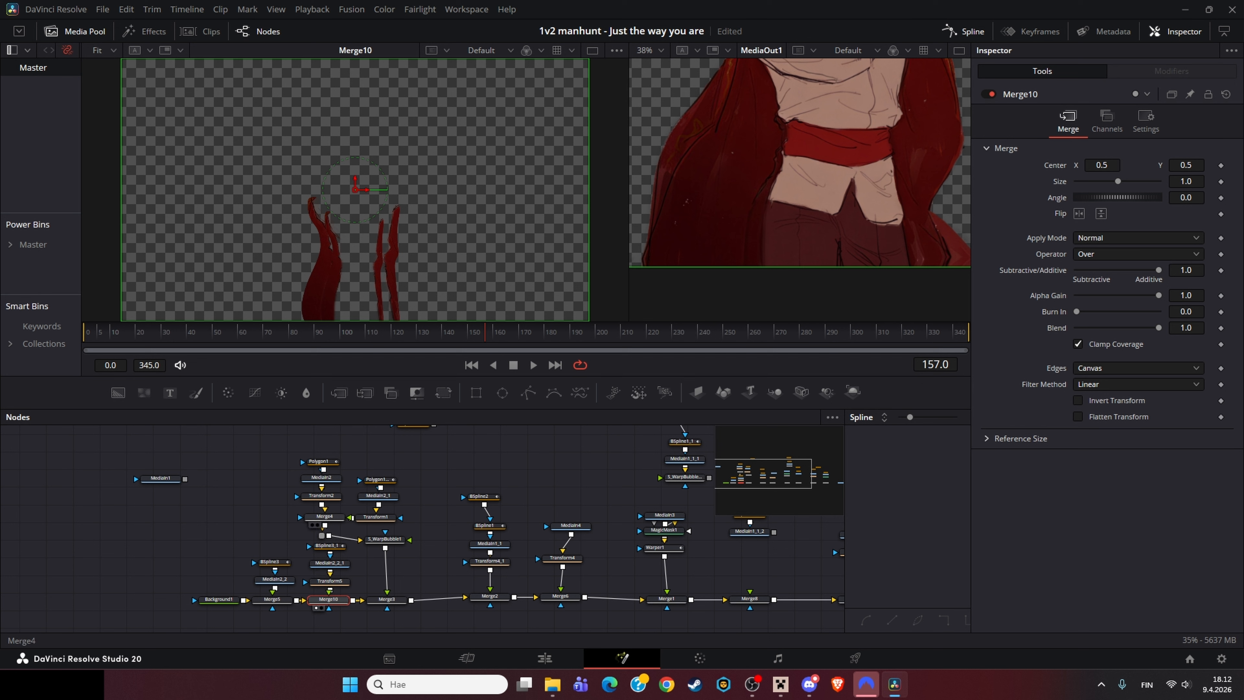
pyautogui.click(329, 581)
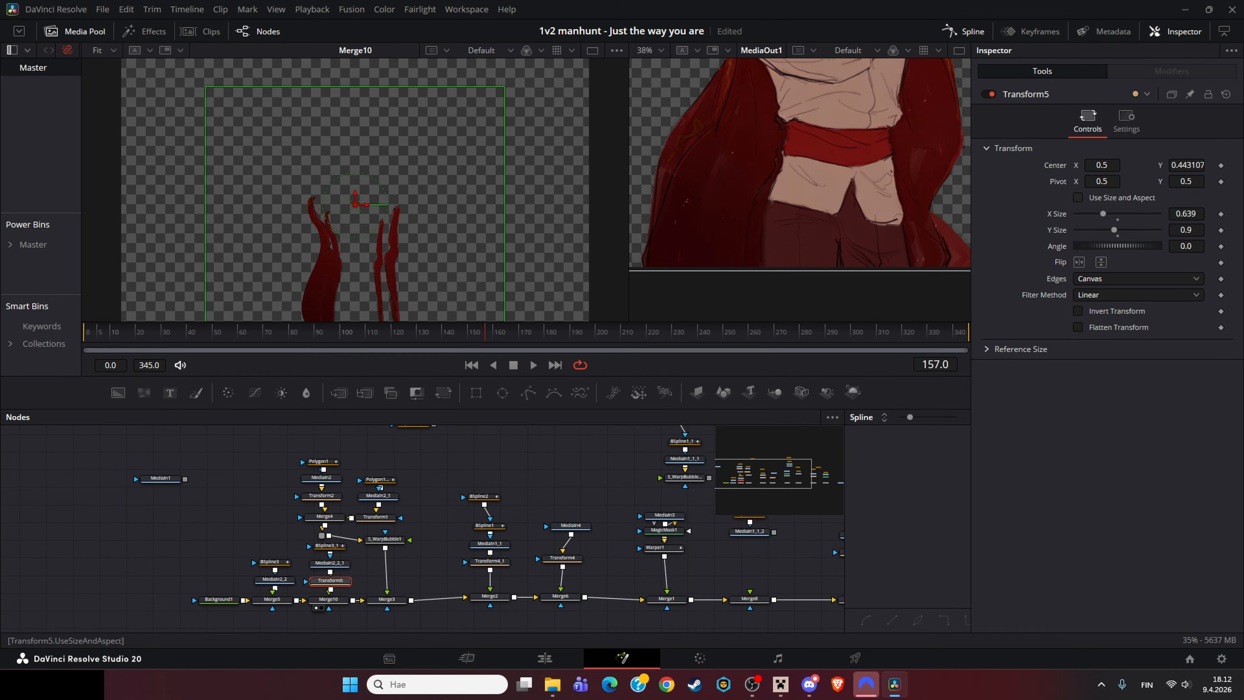
pyautogui.click(435, 548)
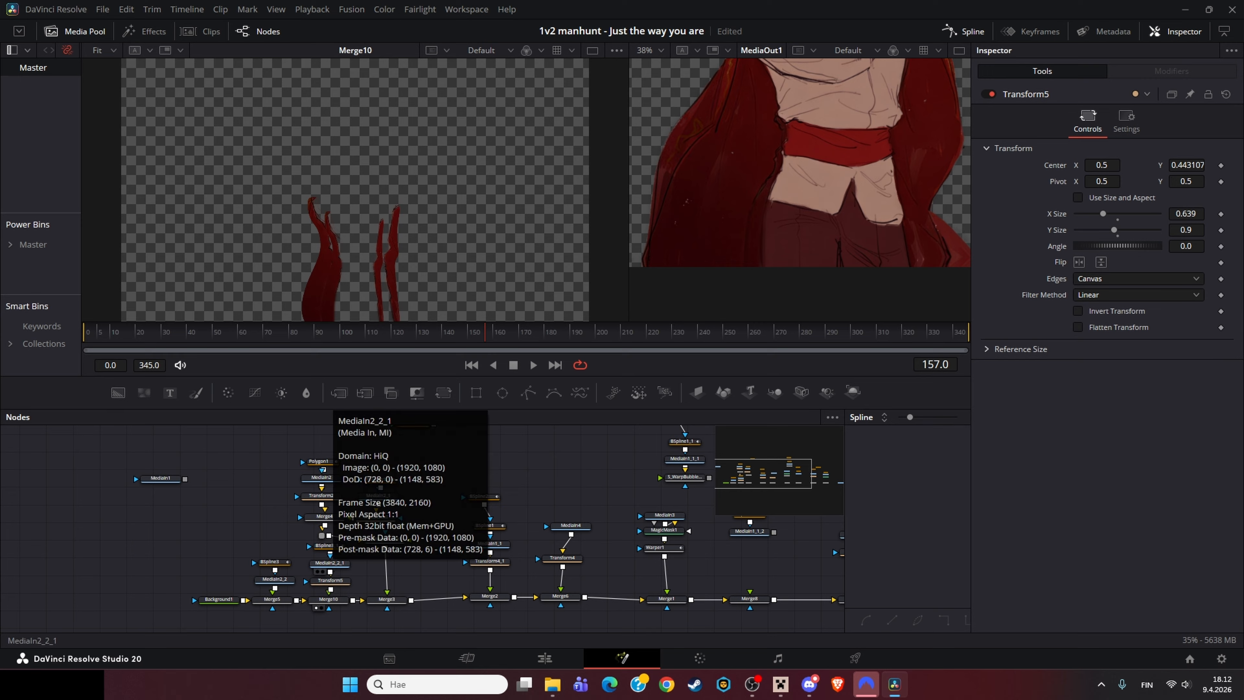
pyautogui.click(328, 598)
pyautogui.click(274, 599)
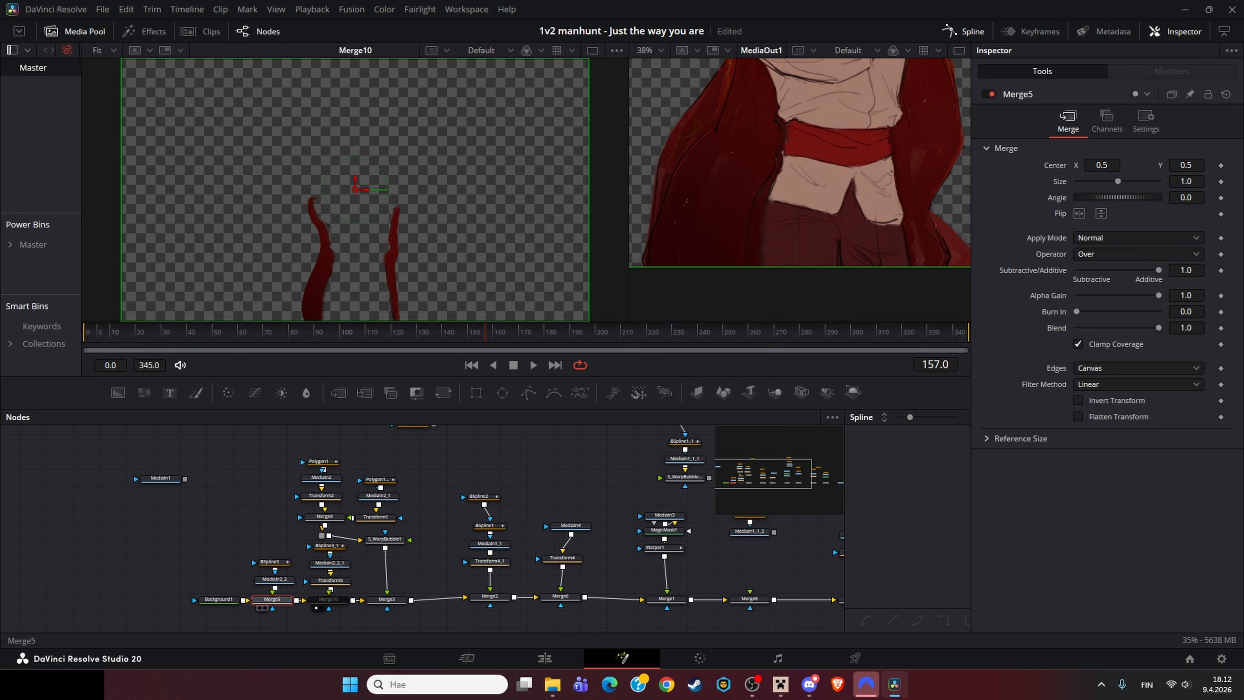
# Step: Toggle passthrough on Merge10 and Merge5 at frame 337 to compare their contribution
pyautogui.moveTo(484, 333); pyautogui.dragTo(945, 334)
pyautogui.click(328, 600)
pyautogui.hotkey('ctrl', 'p')
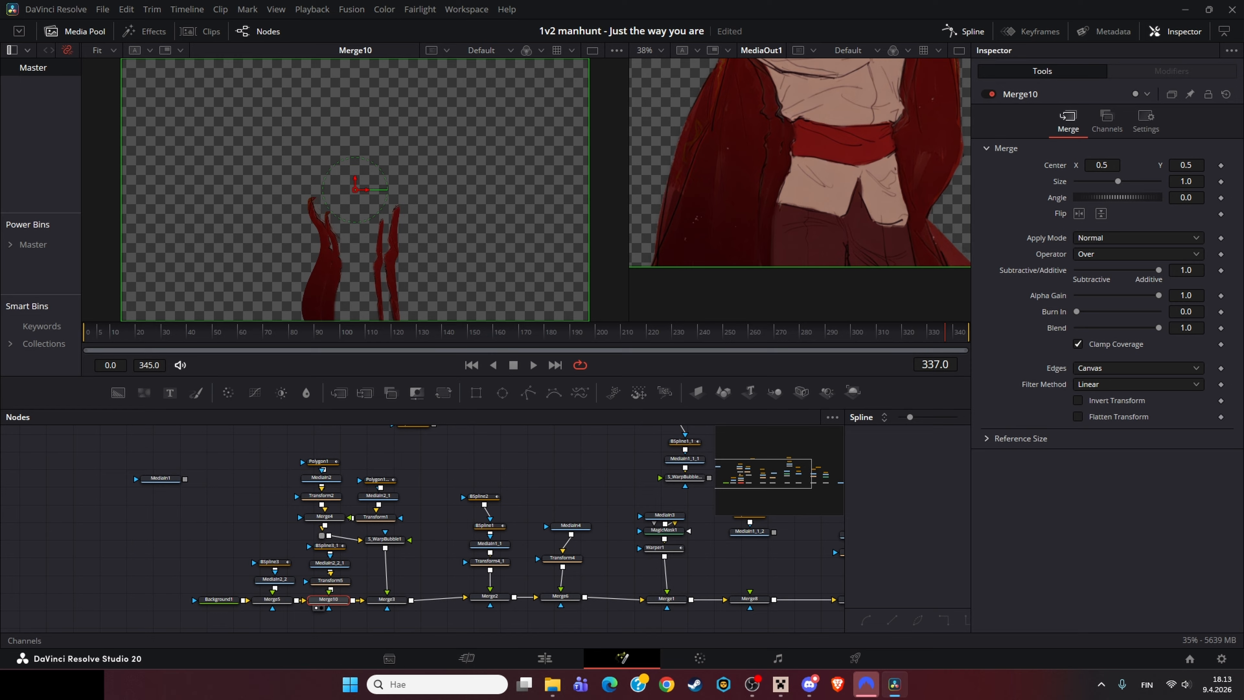
pyautogui.hotkey('ctrl', 'p')
pyautogui.click(272, 599)
pyautogui.hotkey('ctrl', 'p')
pyautogui.hotkey('ctrl', 'p')
pyautogui.hotkey('ctrl', 'p')
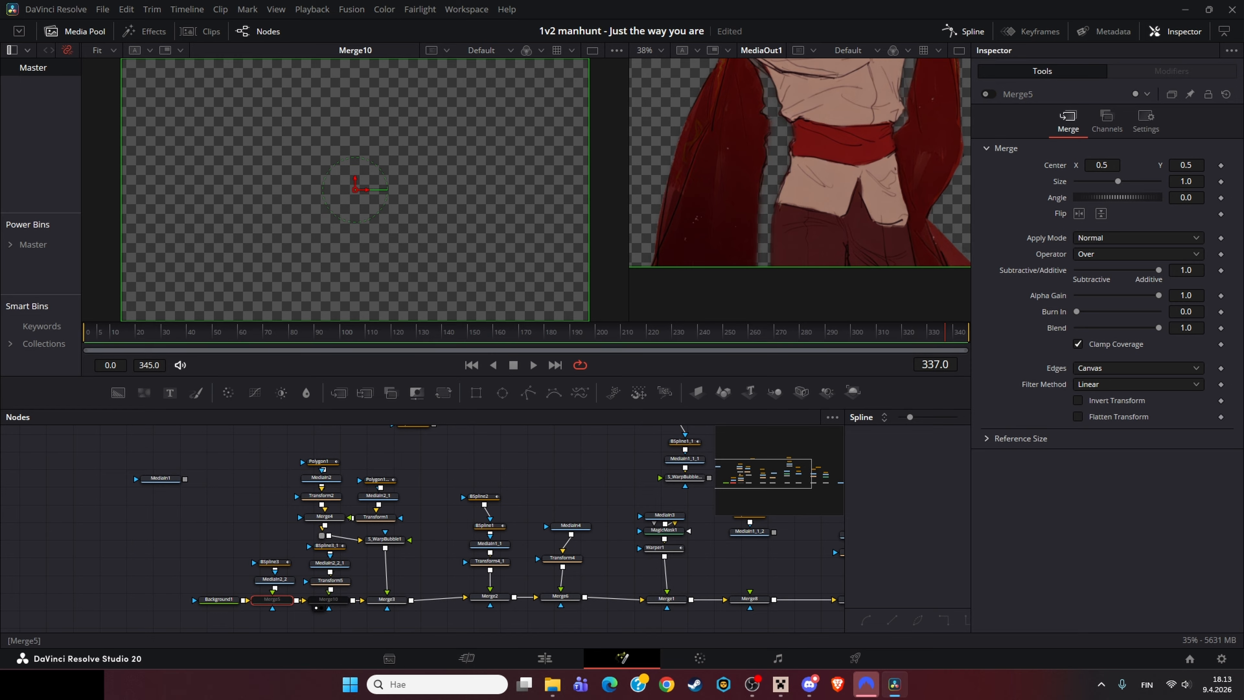
pyautogui.hotkey('ctrl', 'p')
pyautogui.click(328, 599)
pyautogui.hotkey('ctrl', 'p')
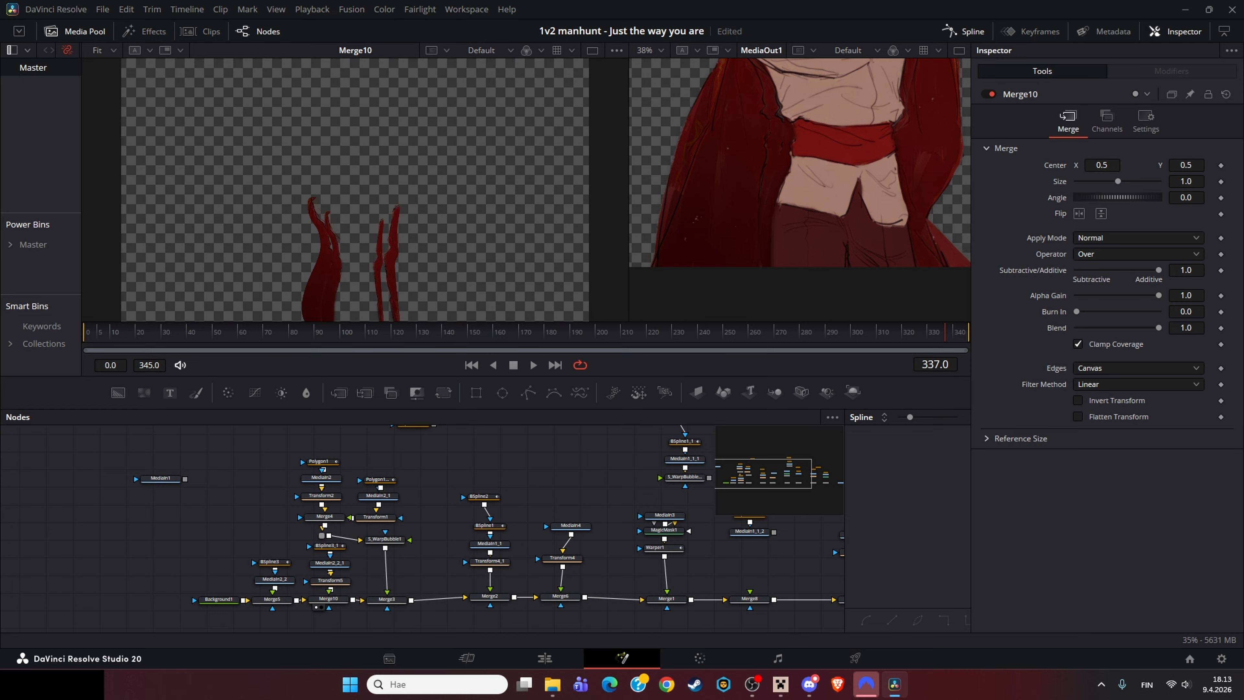
# Step: Select Merge3 at frame 130, save the project, and move to frame 176
pyautogui.click(386, 598)
pyautogui.moveTo(398, 332)
pyautogui.mouseDown()
pyautogui.moveTo(335, 332)
pyautogui.moveTo(416, 332)
pyautogui.mouseUp()
pyautogui.hotkey('ctrl', 'f')
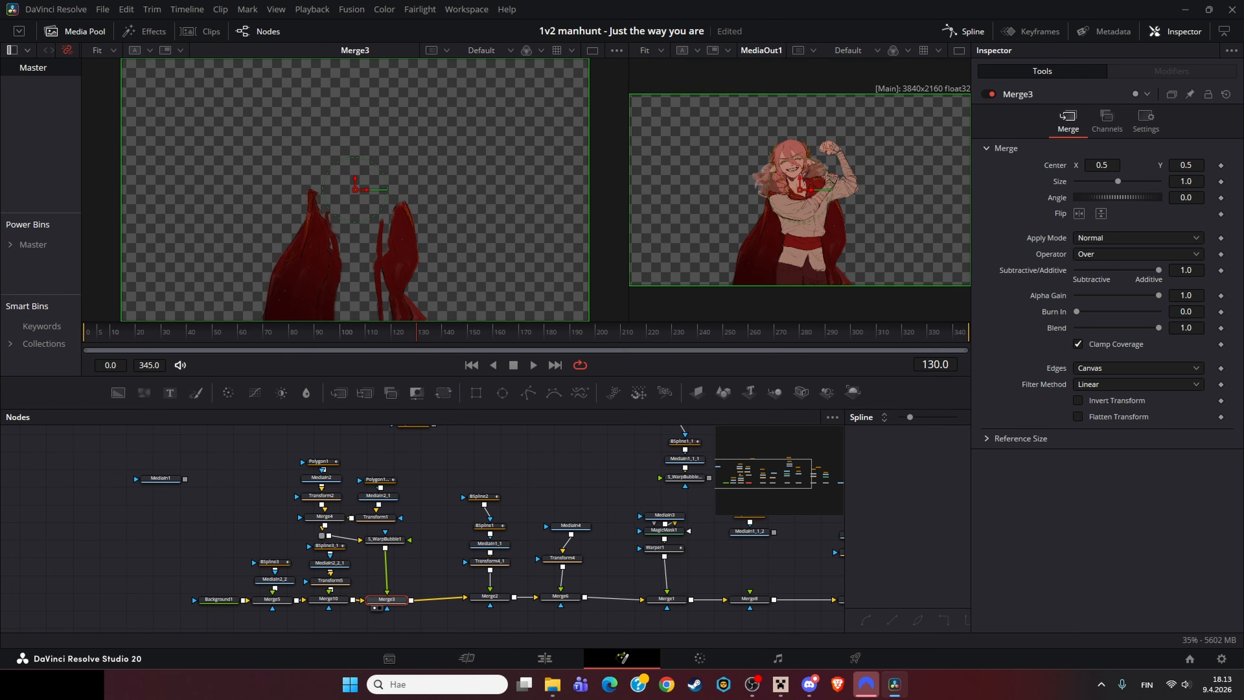
pyautogui.hotkey('ctrl', 's')
pyautogui.moveTo(377, 333); pyautogui.dragTo(534, 333)
# Step: Load Transform4_1 and then Transform4 into the left viewer, zooming in on the cloth shapes
pyautogui.click(490, 561)
pyautogui.press('1')
pyautogui.scroll(4, 343, 199)
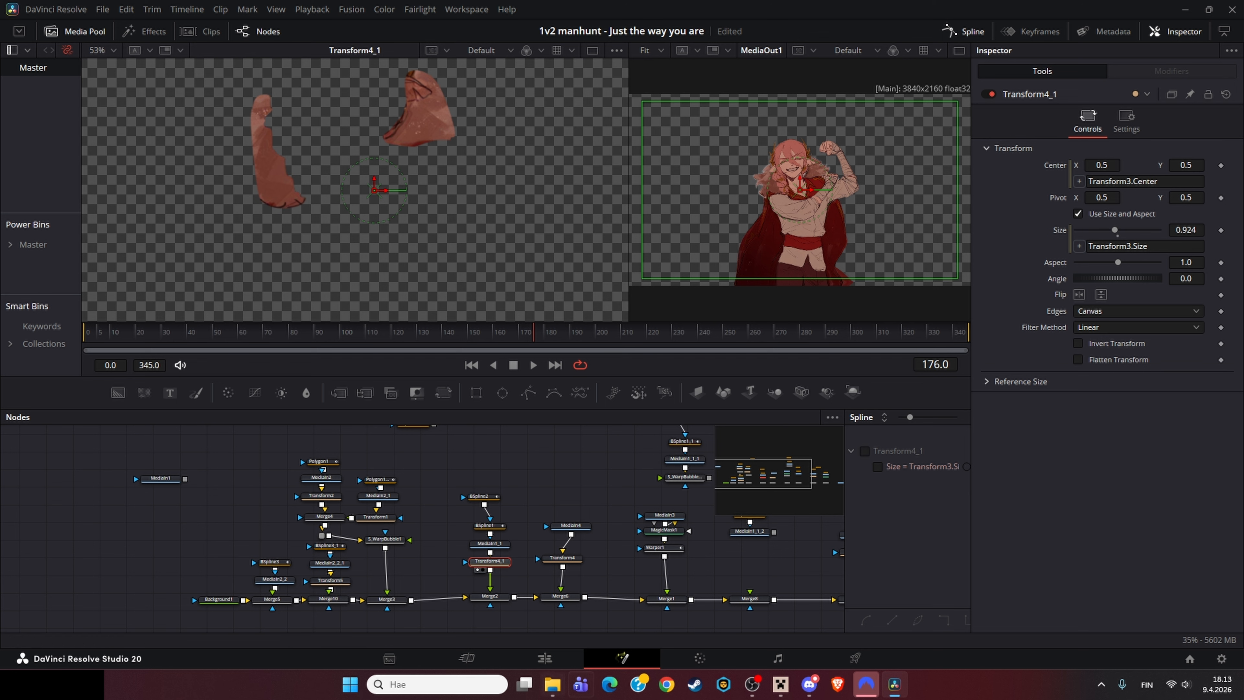
pyautogui.click(603, 568)
pyautogui.moveTo(569, 558); pyautogui.dragTo(459, 584)
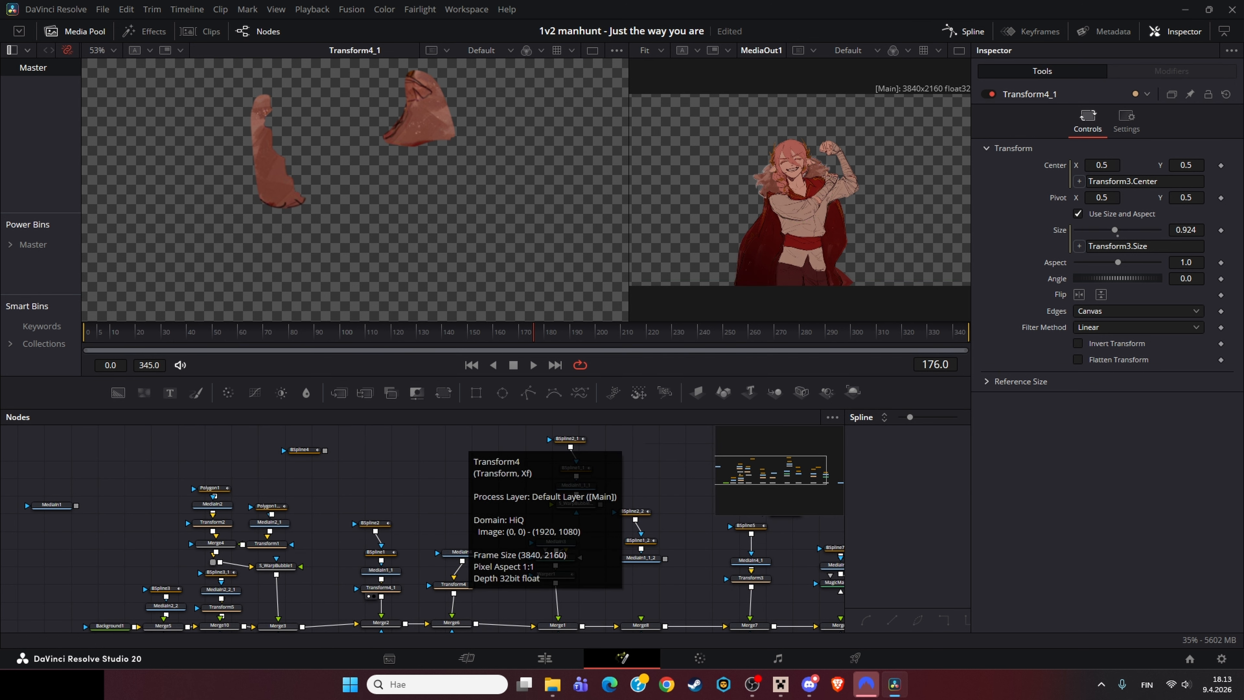
pyautogui.click(455, 585)
pyautogui.press('1')
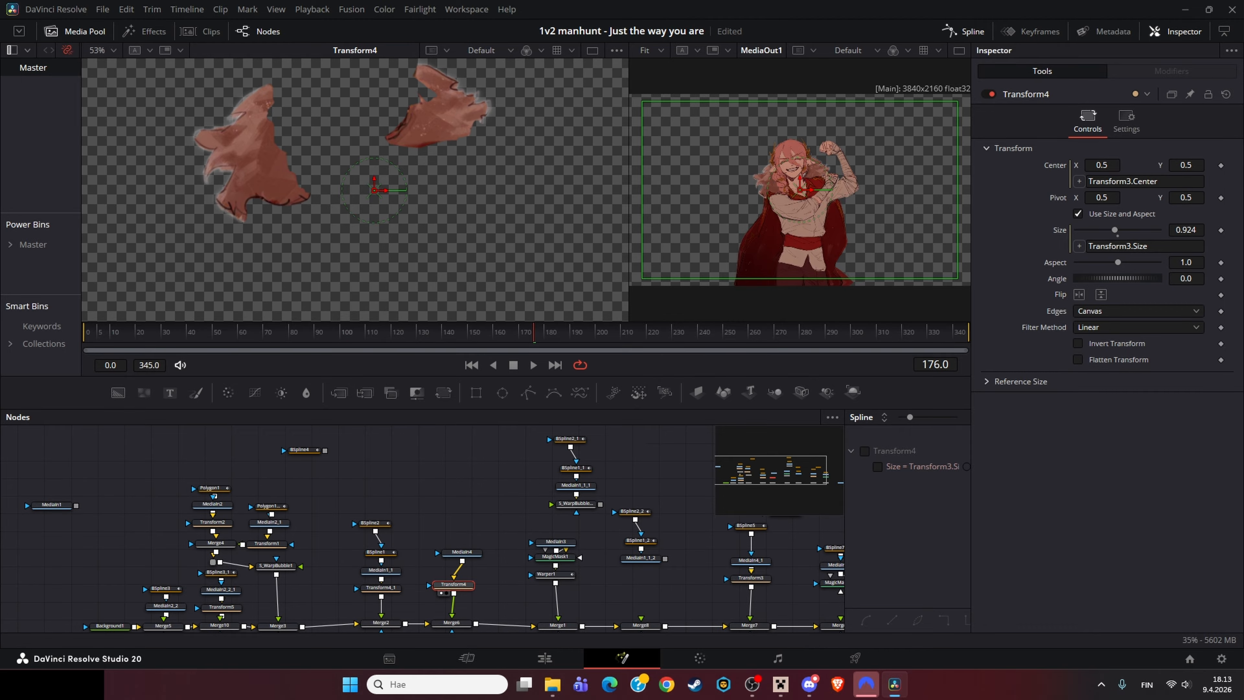
# Step: Pan the node tree and load Merge6 and then MediaIn3 into the left viewer
pyautogui.moveTo(451, 608); pyautogui.dragTo(266, 550)
pyautogui.click(266, 565)
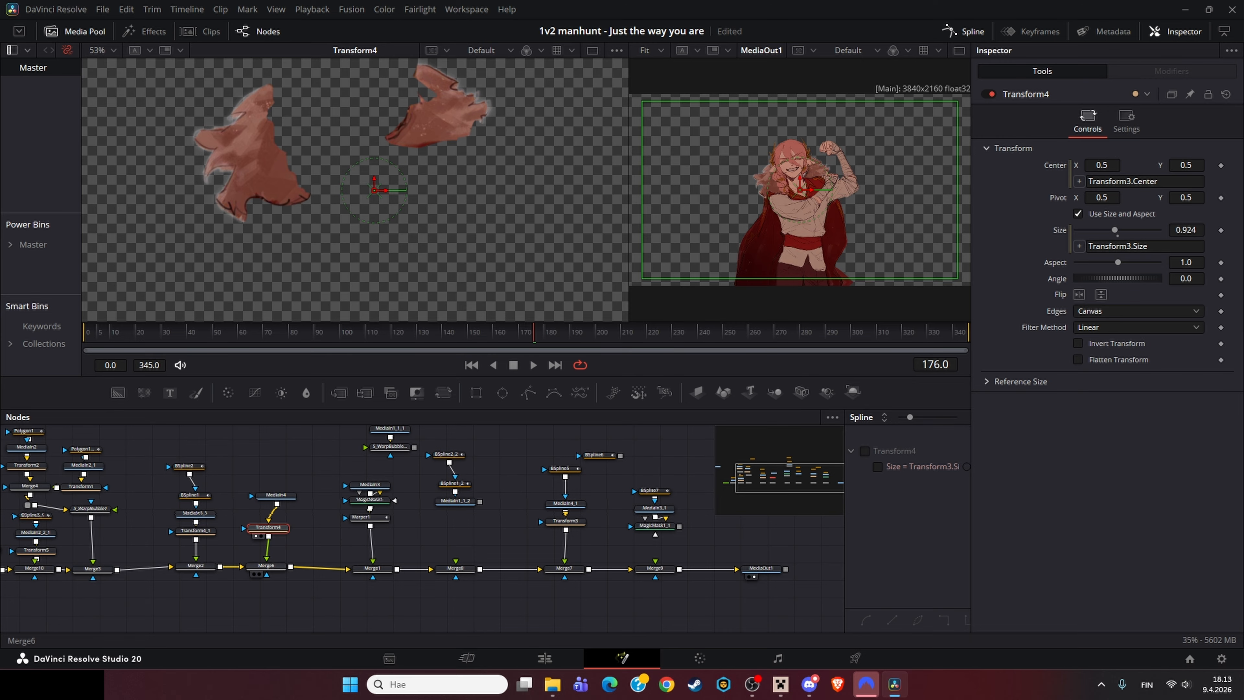
pyautogui.press('1')
pyautogui.moveTo(370, 484); pyautogui.dragTo(371, 471)
pyautogui.press('1')
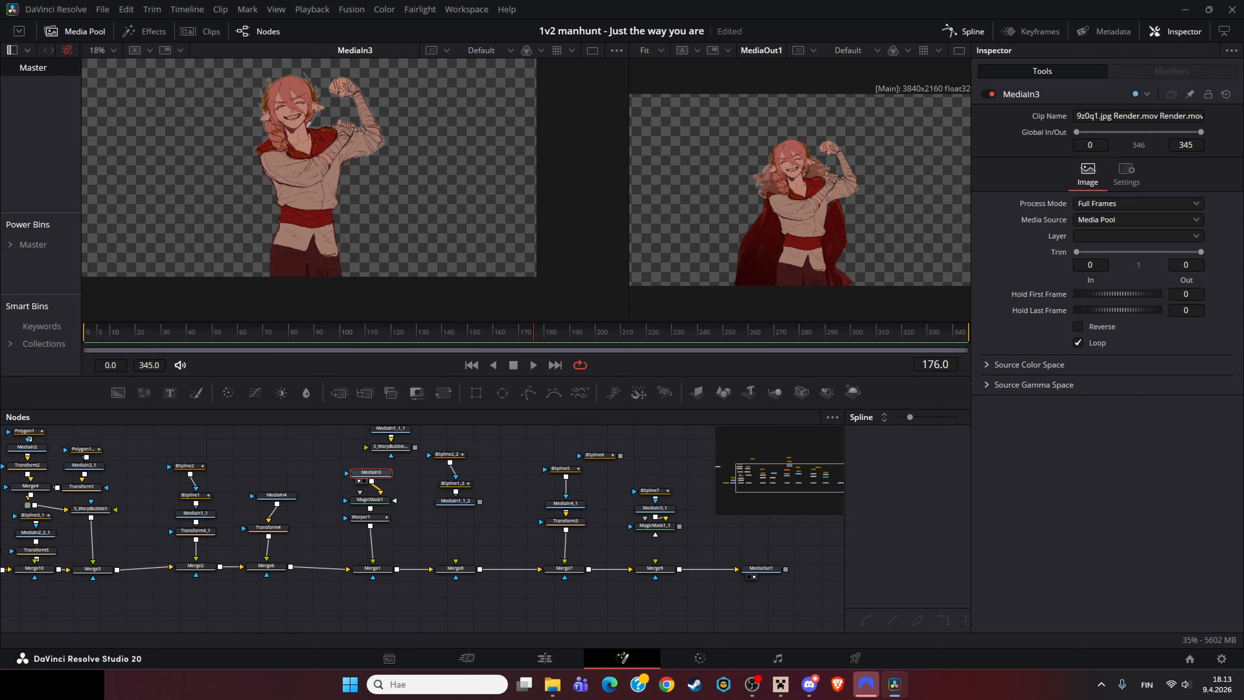
# Step: Compare MediaIn3 and MagicMask1 in the left viewer, zooming in on the character's face
pyautogui.scroll(5, 294, 97)
pyautogui.scroll(5, 789, 164)
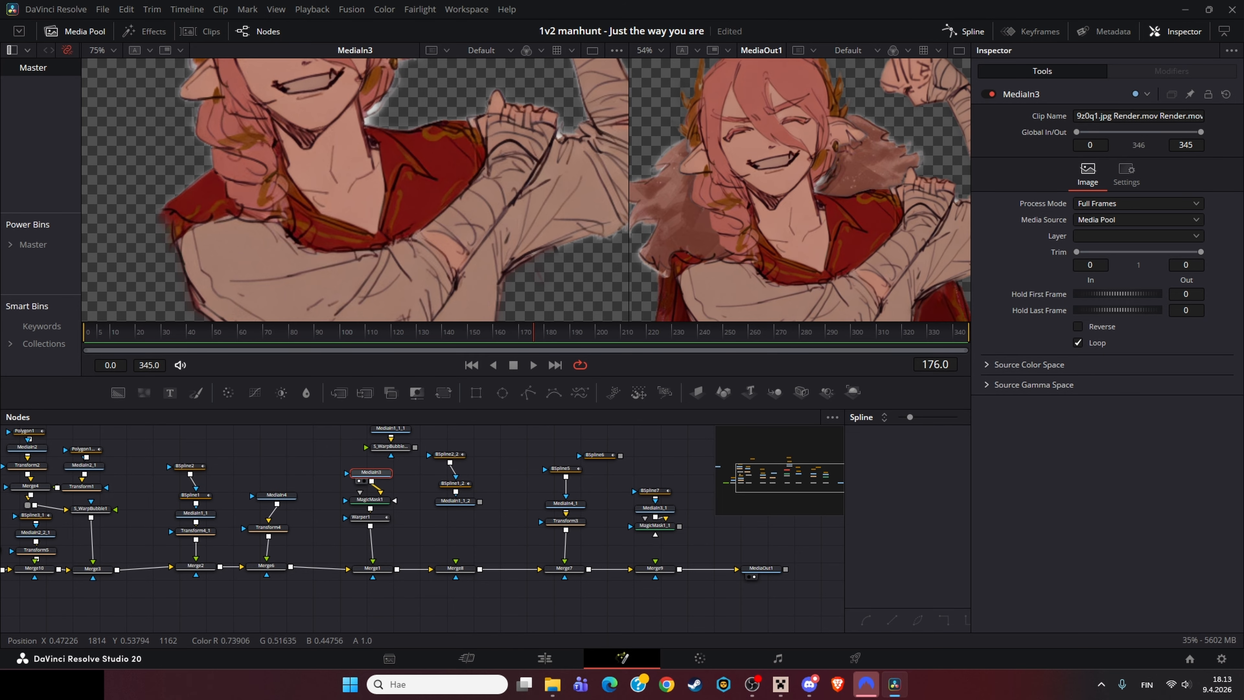
pyautogui.hotkey('ctrl', 'f')
pyautogui.click(370, 499)
pyautogui.press('1')
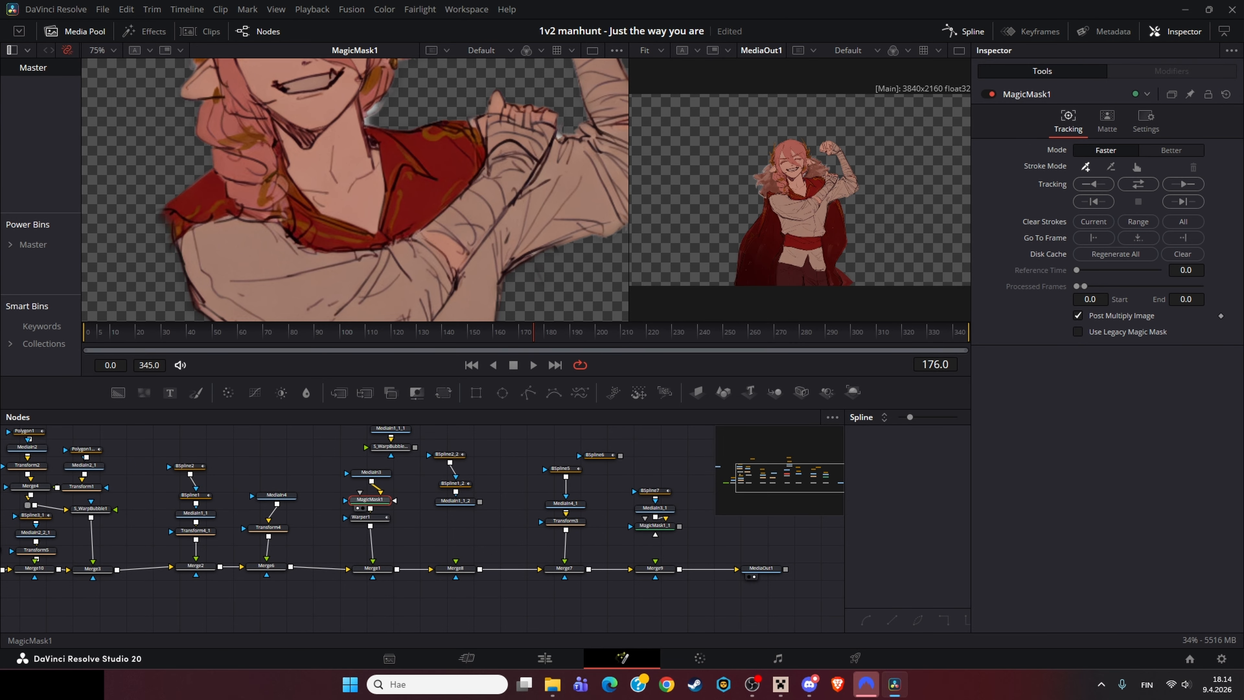
pyautogui.press('1')
pyautogui.press('1')
pyautogui.click(370, 473)
pyautogui.press('1')
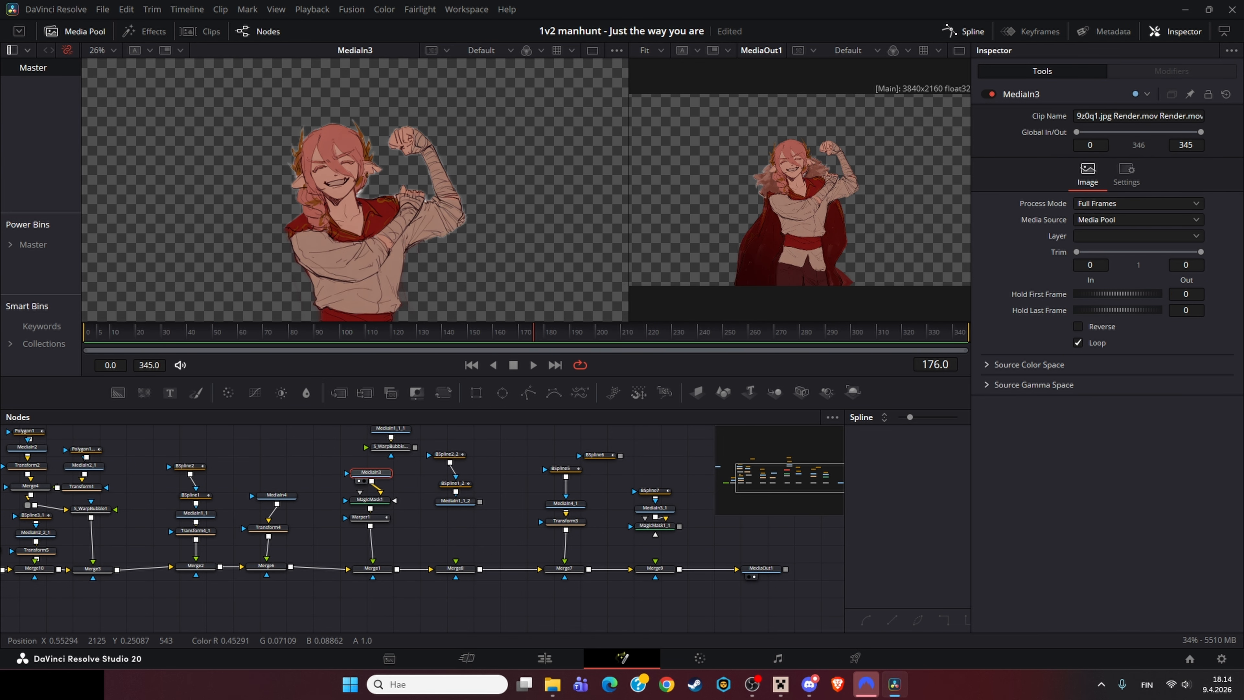
pyautogui.scroll(5, 294, 142)
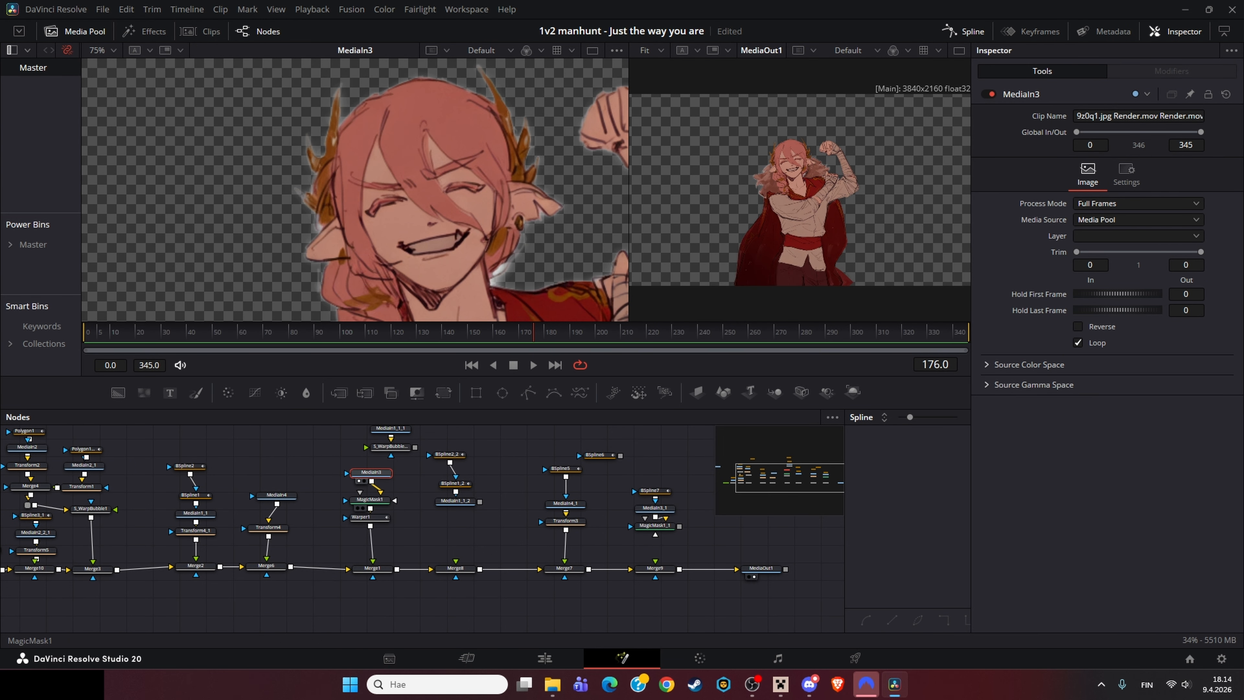
pyautogui.click(369, 499)
pyautogui.press('1')
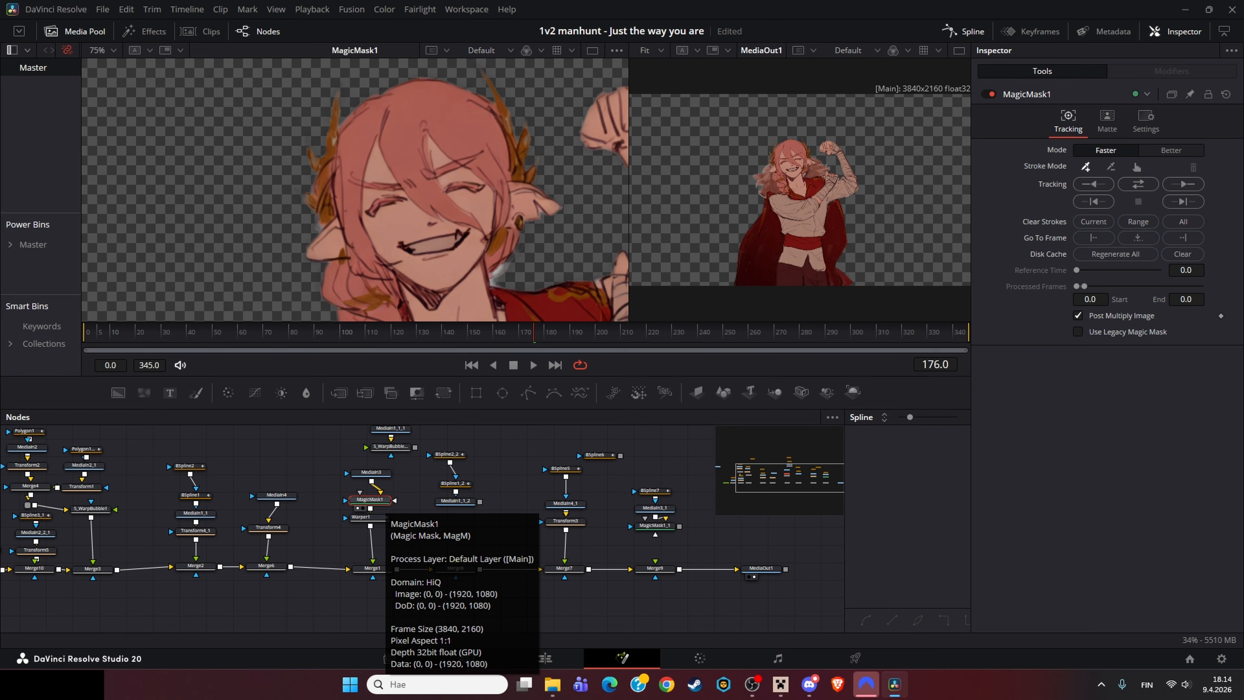
pyautogui.scroll(-4, 470, 215)
pyautogui.scroll(3, 485, 221)
pyautogui.scroll(-1, 460, 171)
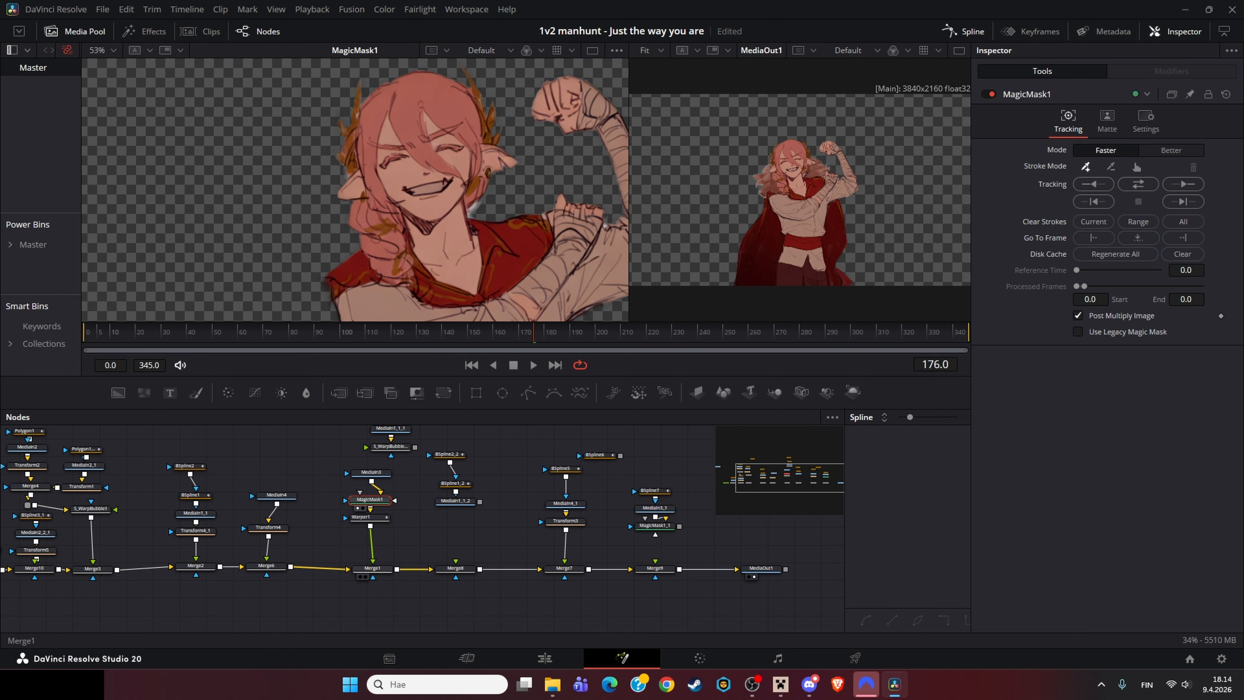
# Step: Load Warper1 into the left viewer and scrub the playhead to inspect the warp animation
pyautogui.click(370, 516)
pyautogui.press('1')
pyautogui.scroll(-6, 444, 282)
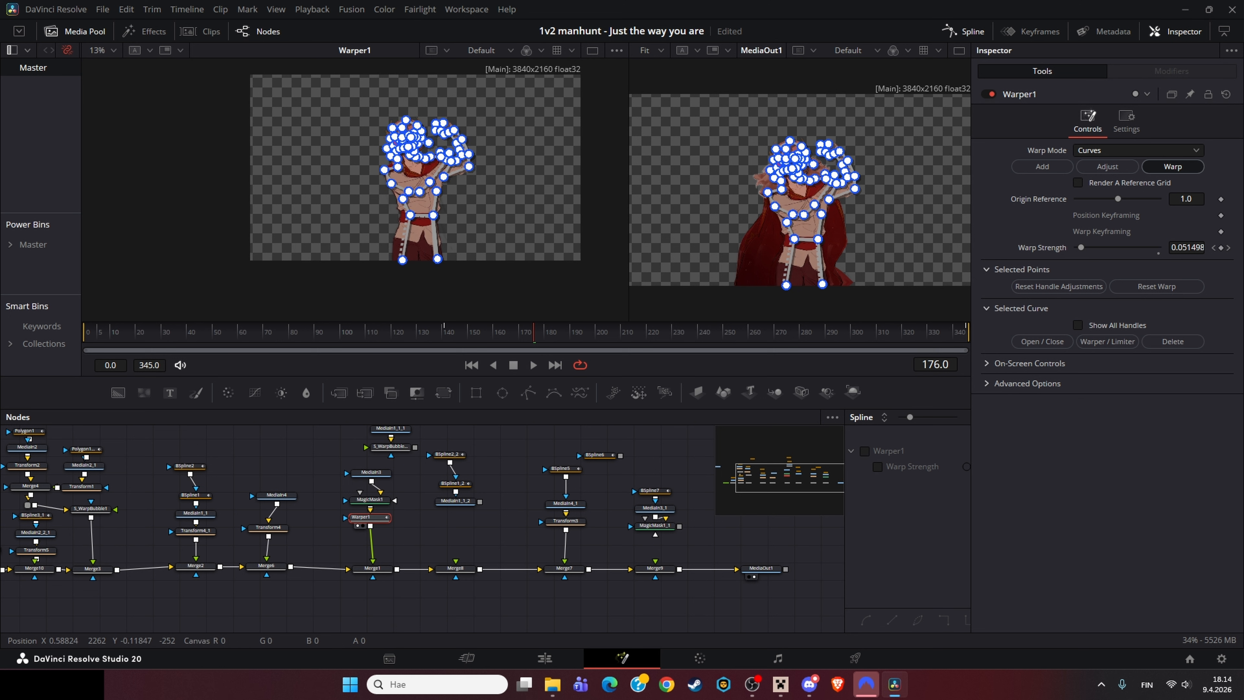
pyautogui.moveTo(480, 333); pyautogui.dragTo(440, 333)
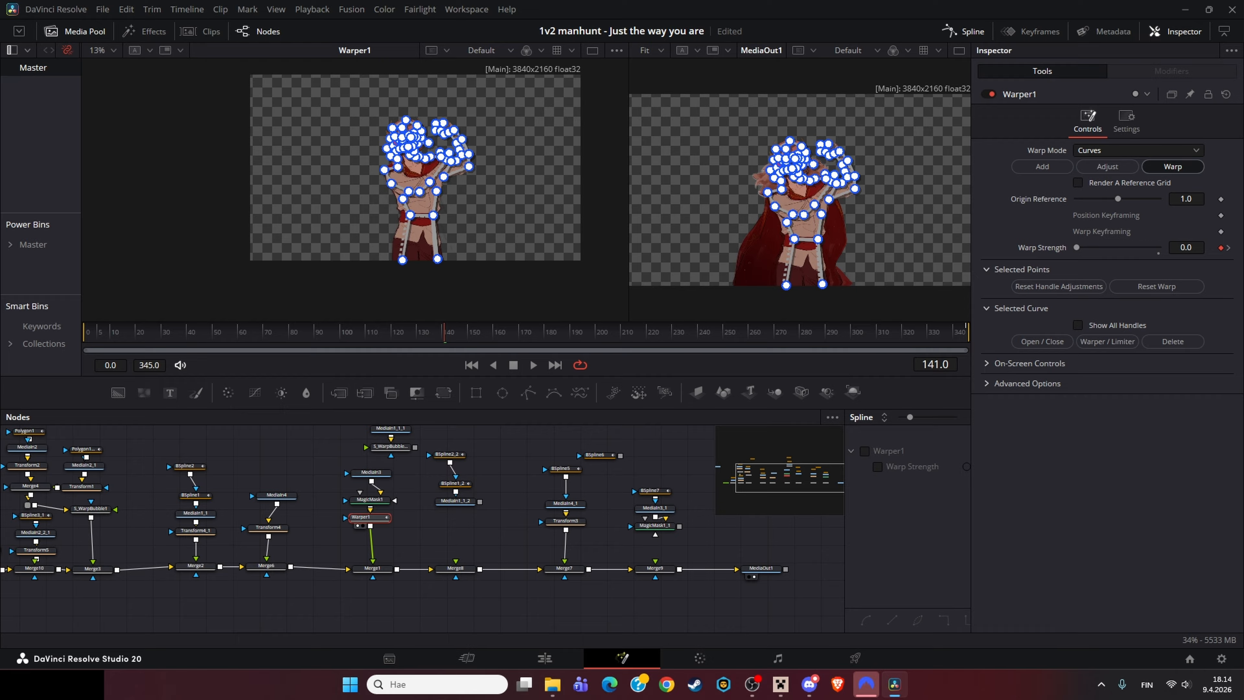
pyautogui.moveTo(445, 333); pyautogui.dragTo(568, 333)
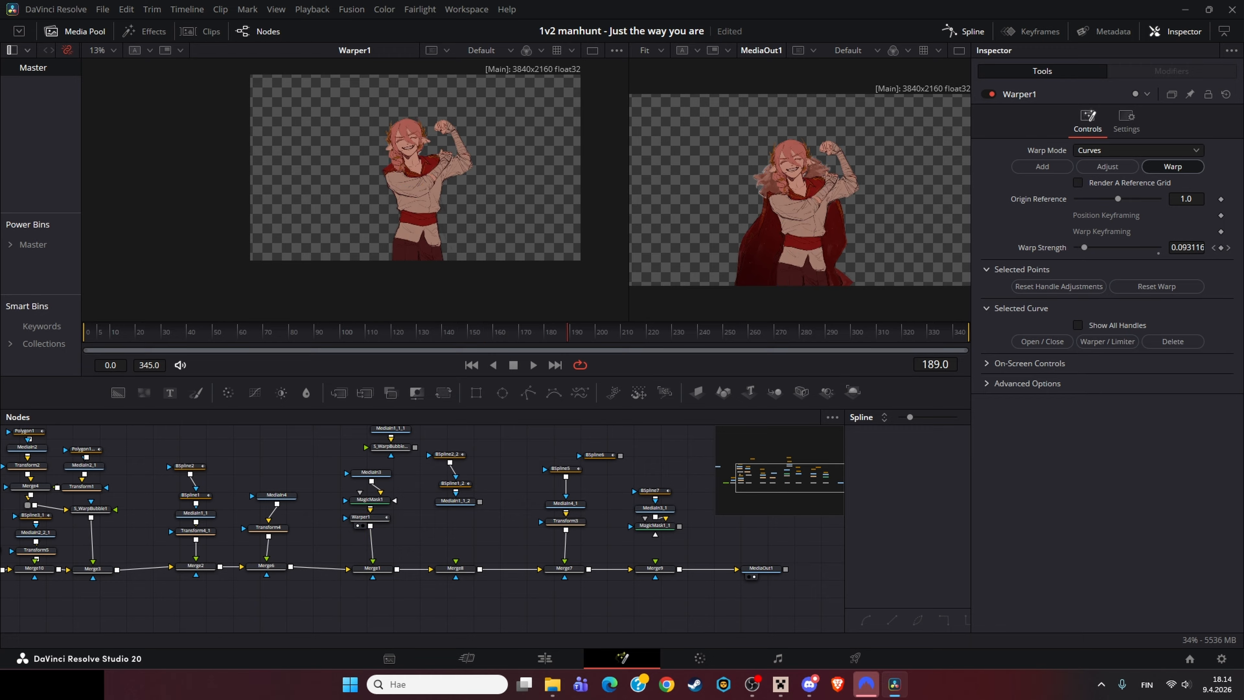
# Step: Inspect MediaIn3, Transform4 and Warper1 settings, reloading Warper1 into the left viewer and scrubbing to the last frame
pyautogui.click(371, 473)
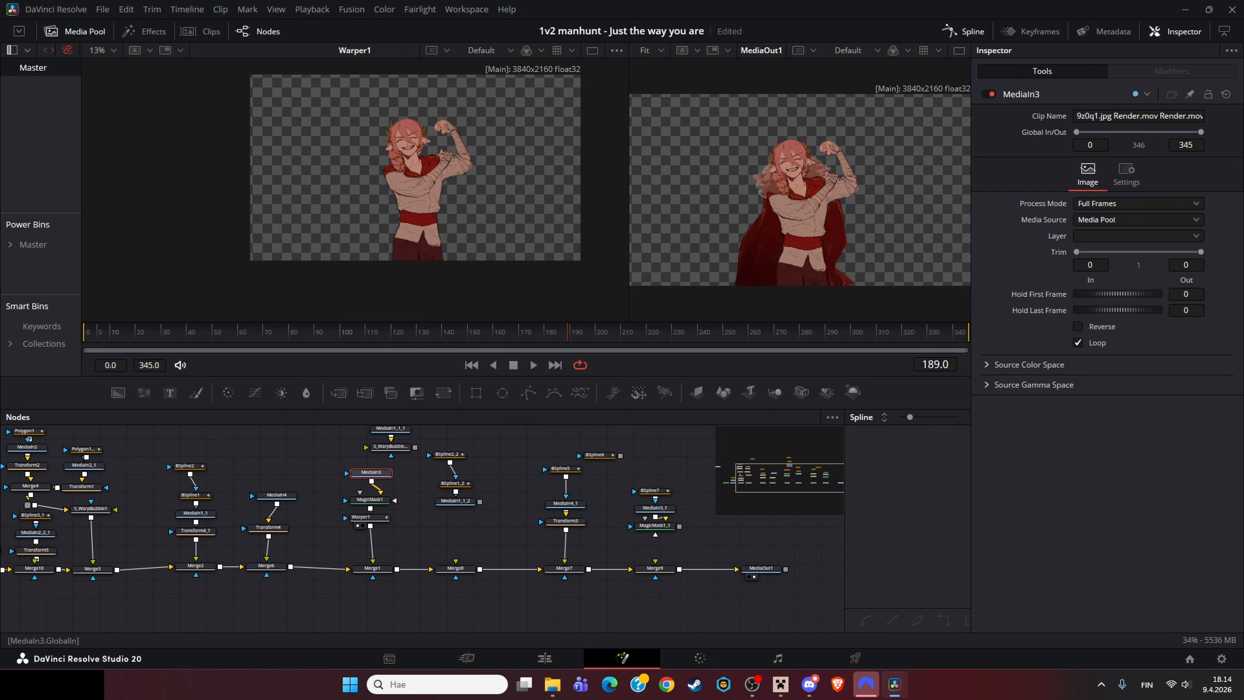
pyautogui.moveTo(1076, 132)
pyautogui.mouseDown()
pyautogui.moveTo(1151, 132)
pyautogui.moveTo(1076, 132)
pyautogui.mouseUp()
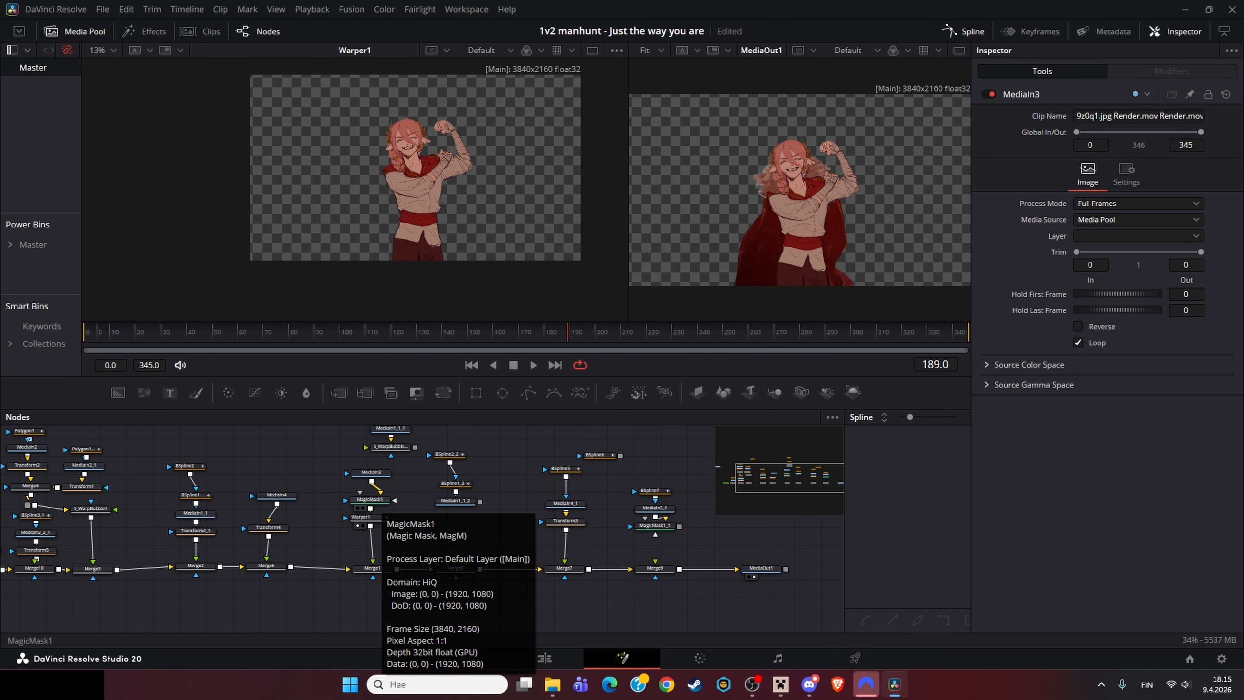
pyautogui.click(361, 517)
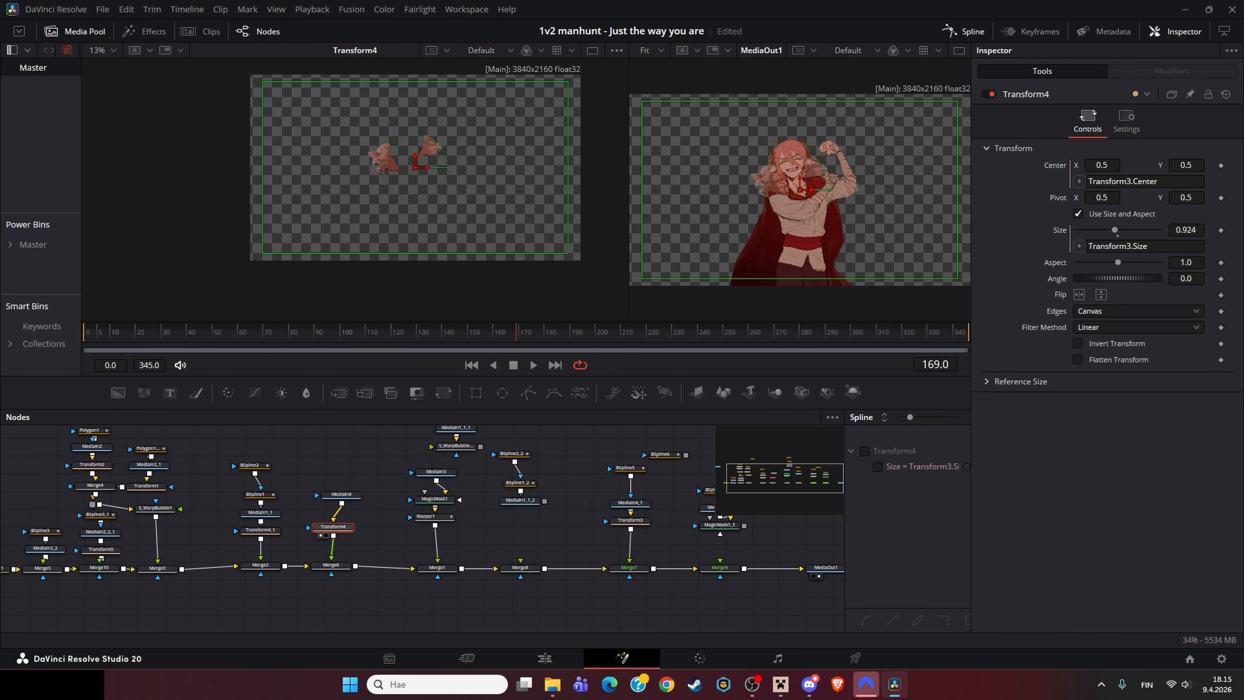
pyautogui.click(341, 494)
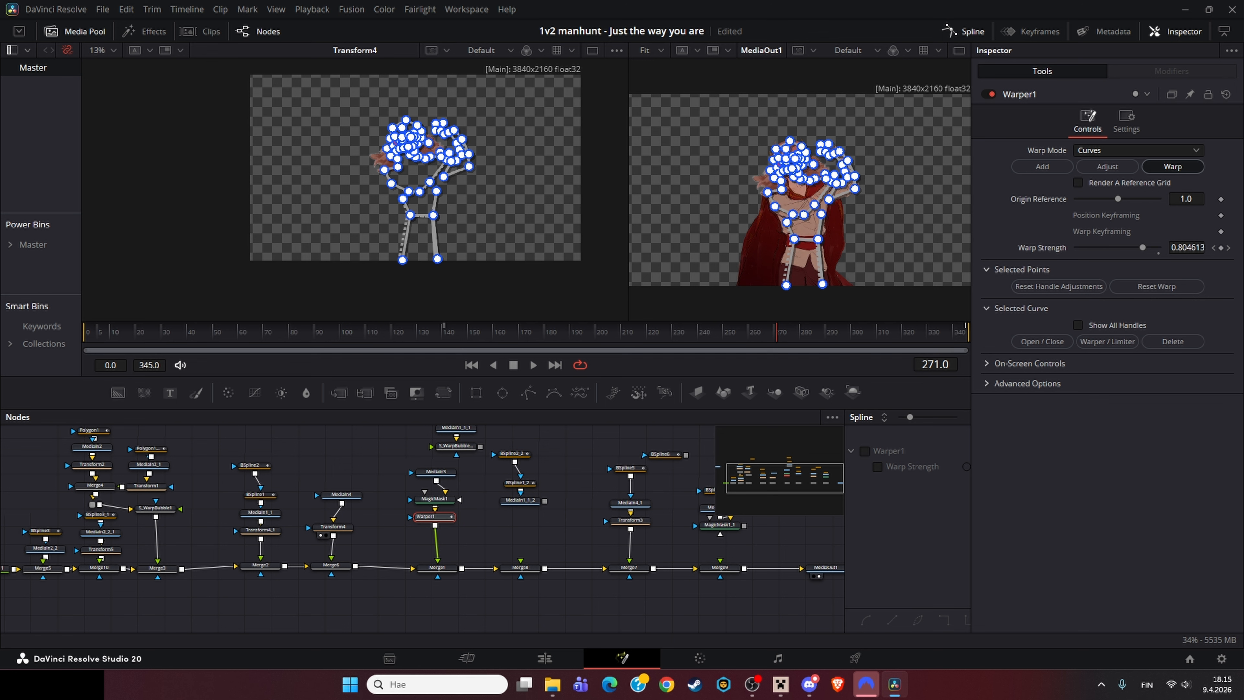
pyautogui.click(490, 531)
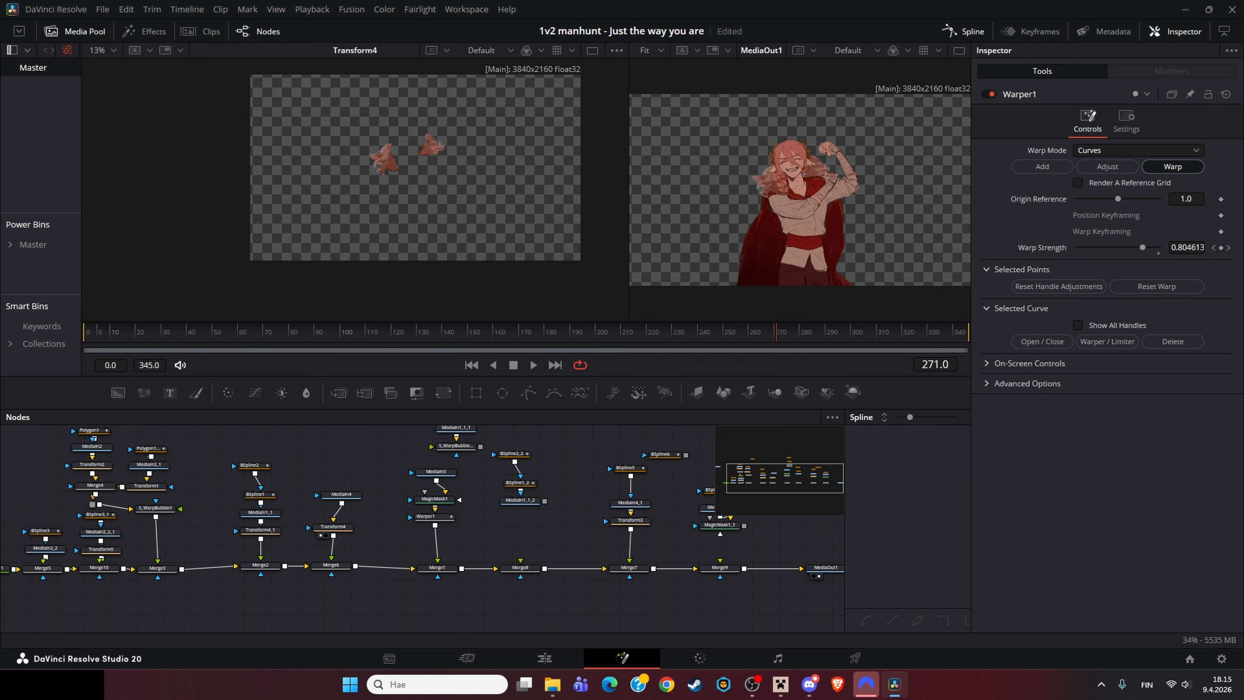
pyautogui.click(433, 516)
pyautogui.press('1')
pyautogui.moveTo(425, 332); pyautogui.dragTo(968, 332)
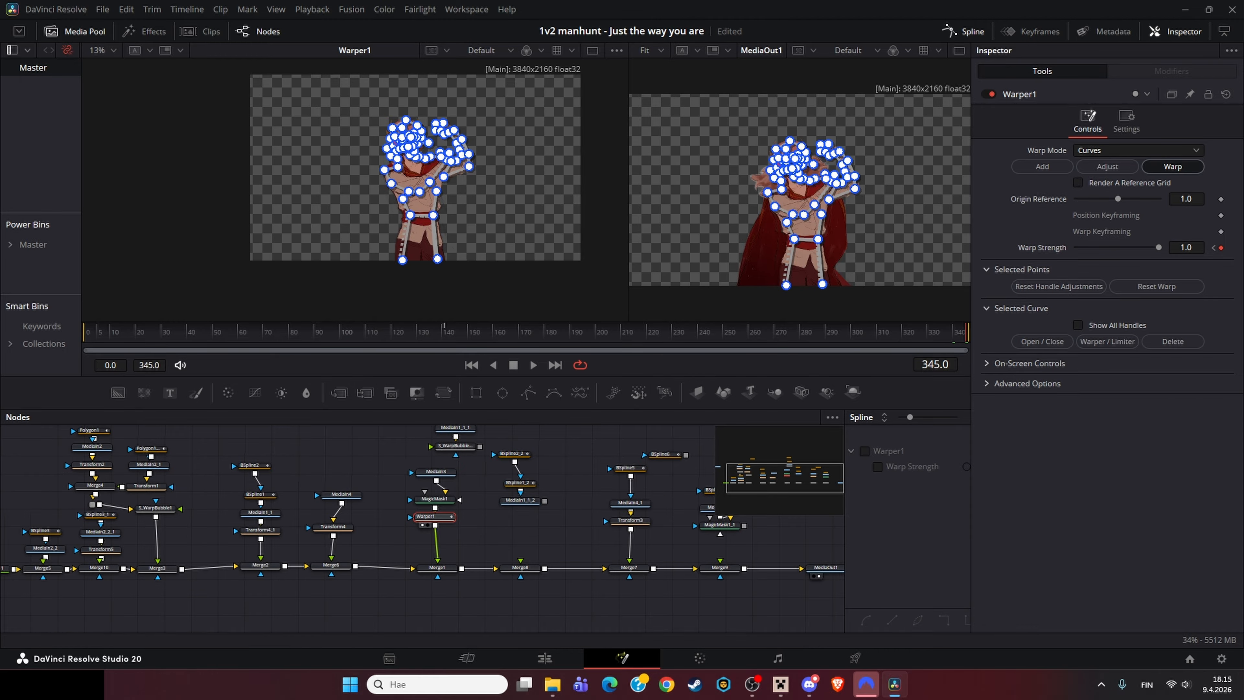
# Step: Fit the viewer, scrub to frame 310 and examine Warper1's Warp Strength curve and keyframes in the Spline editor
pyautogui.click(563, 531)
pyautogui.scroll(3, 441, 215)
pyautogui.hotkey('ctrl', 'f')
pyautogui.moveTo(497, 332); pyautogui.dragTo(876, 333)
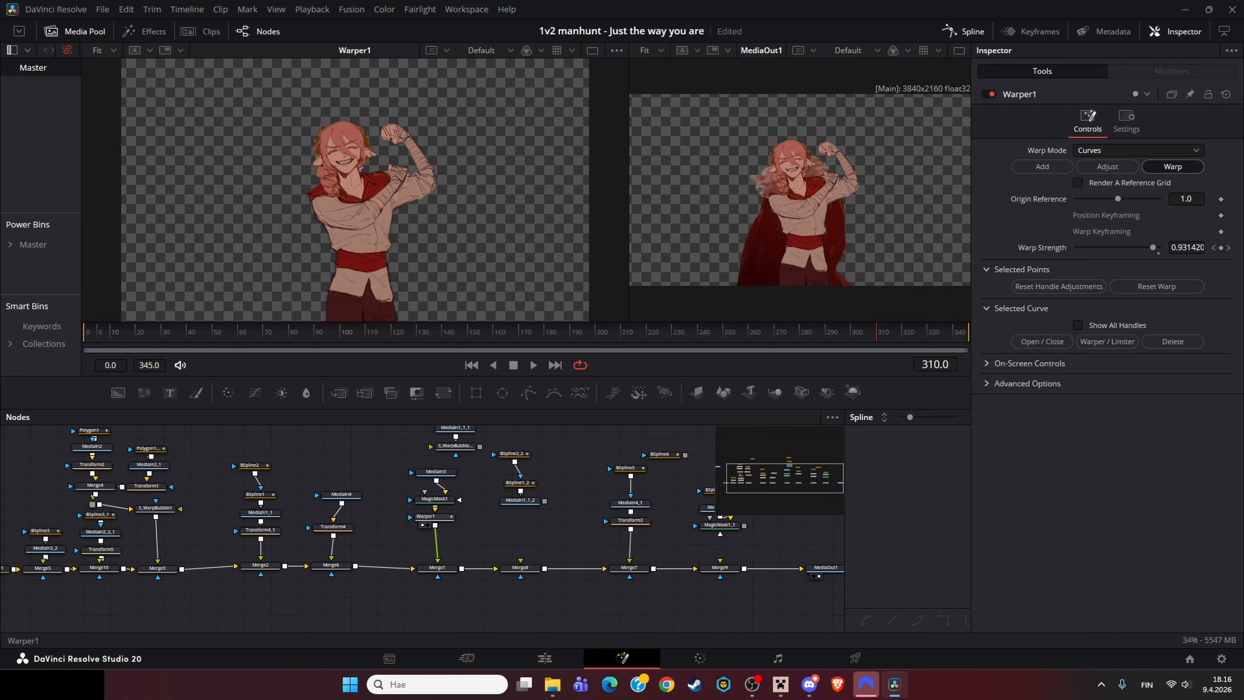
pyautogui.click(435, 515)
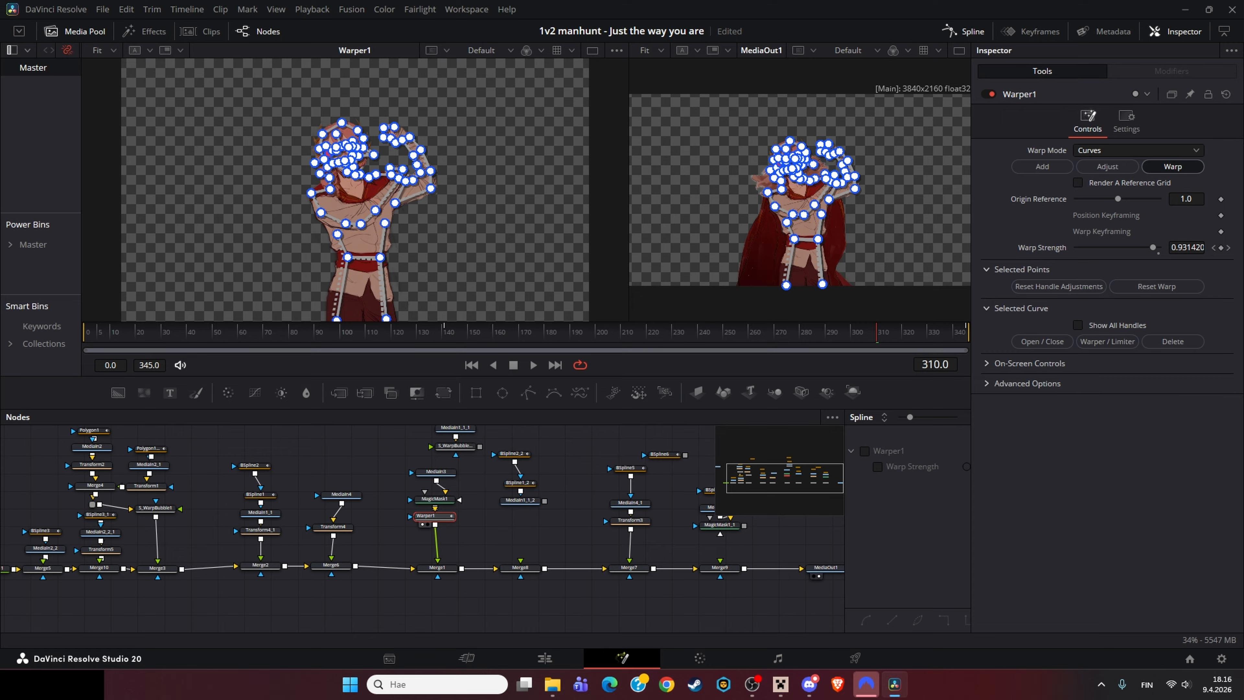
pyautogui.click(864, 451)
pyautogui.moveTo(844, 529); pyautogui.dragTo(374, 529)
pyautogui.click(910, 417)
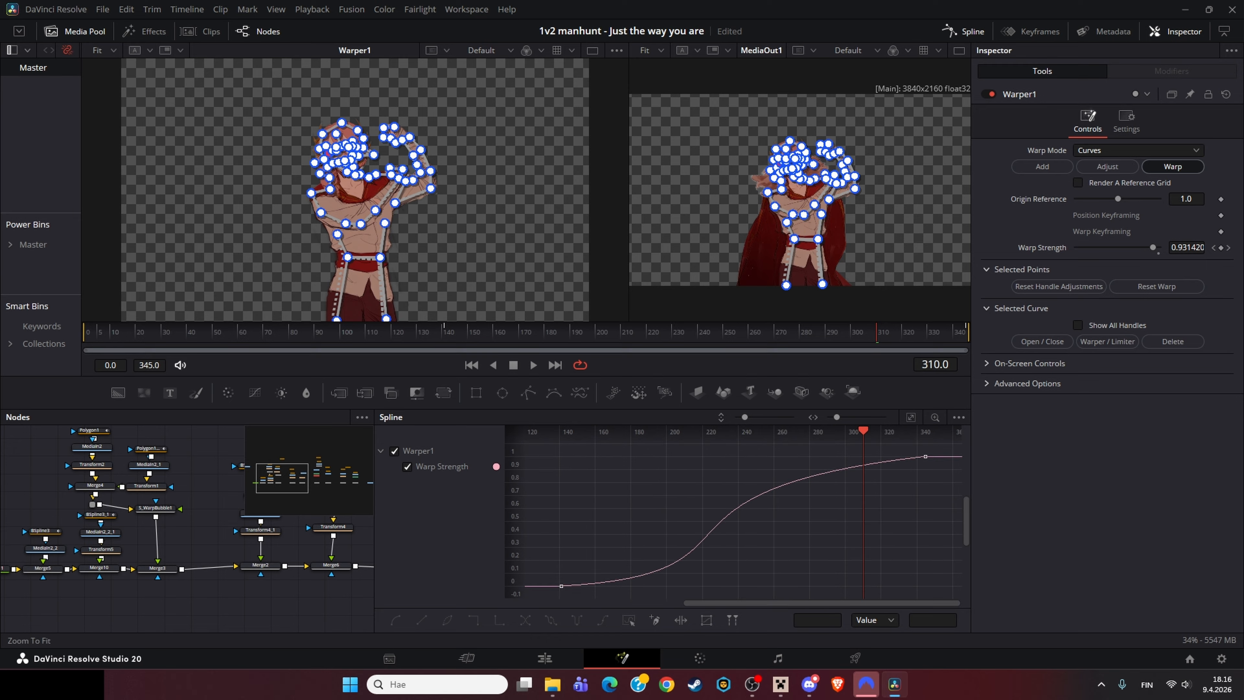
pyautogui.click(773, 488)
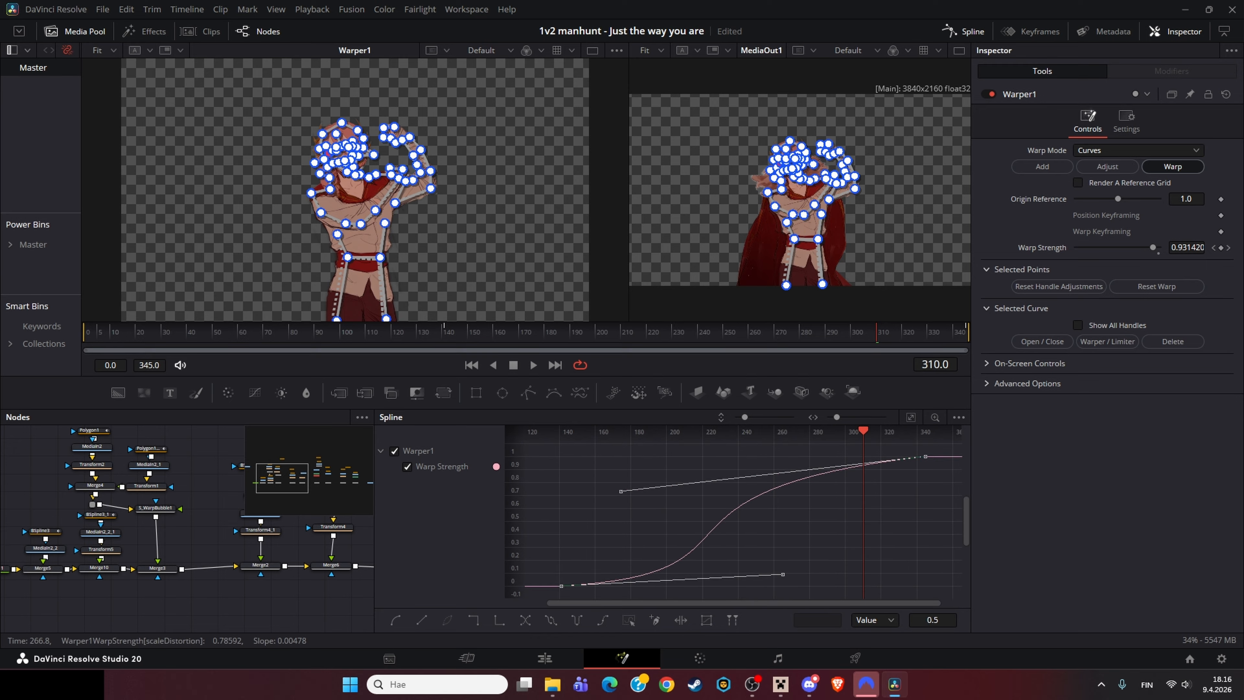
pyautogui.click(788, 519)
pyautogui.moveTo(451, 333); pyautogui.dragTo(800, 333)
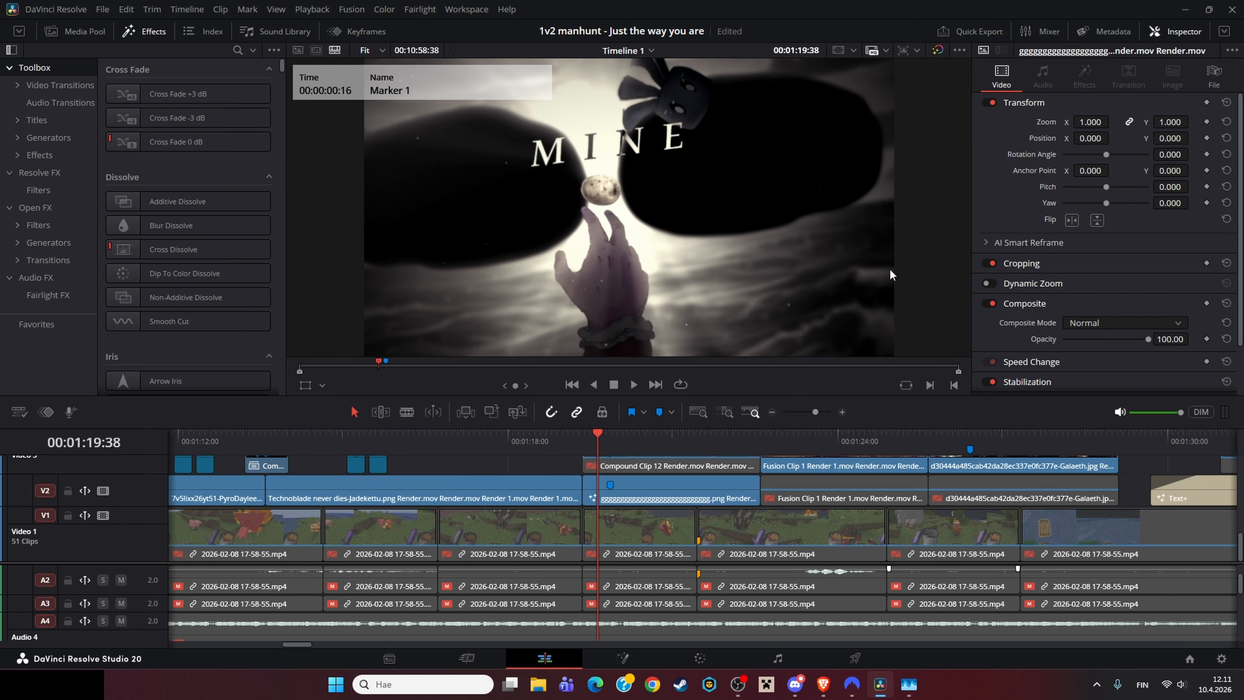
# Step: Open the small adjustment clip on Video 5 at 01:19:22 in the Fusion page
pyautogui.click(583, 443)
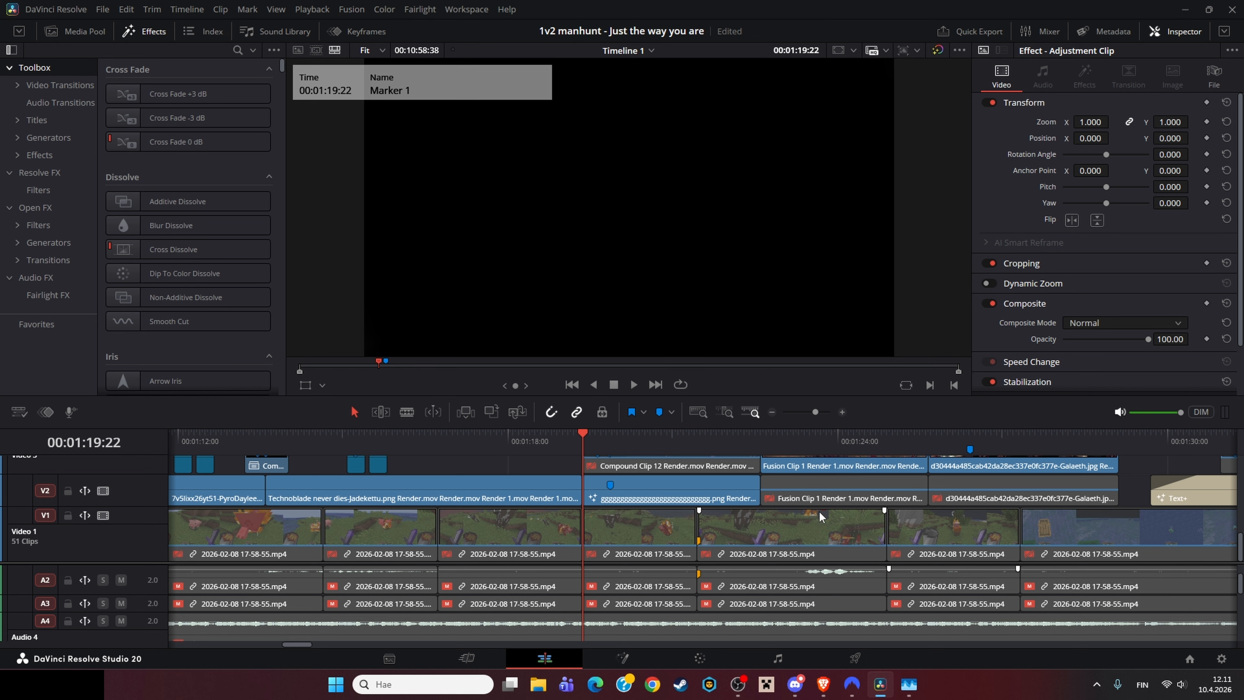
pyautogui.moveTo(828, 563); pyautogui.dragTo(827, 617)
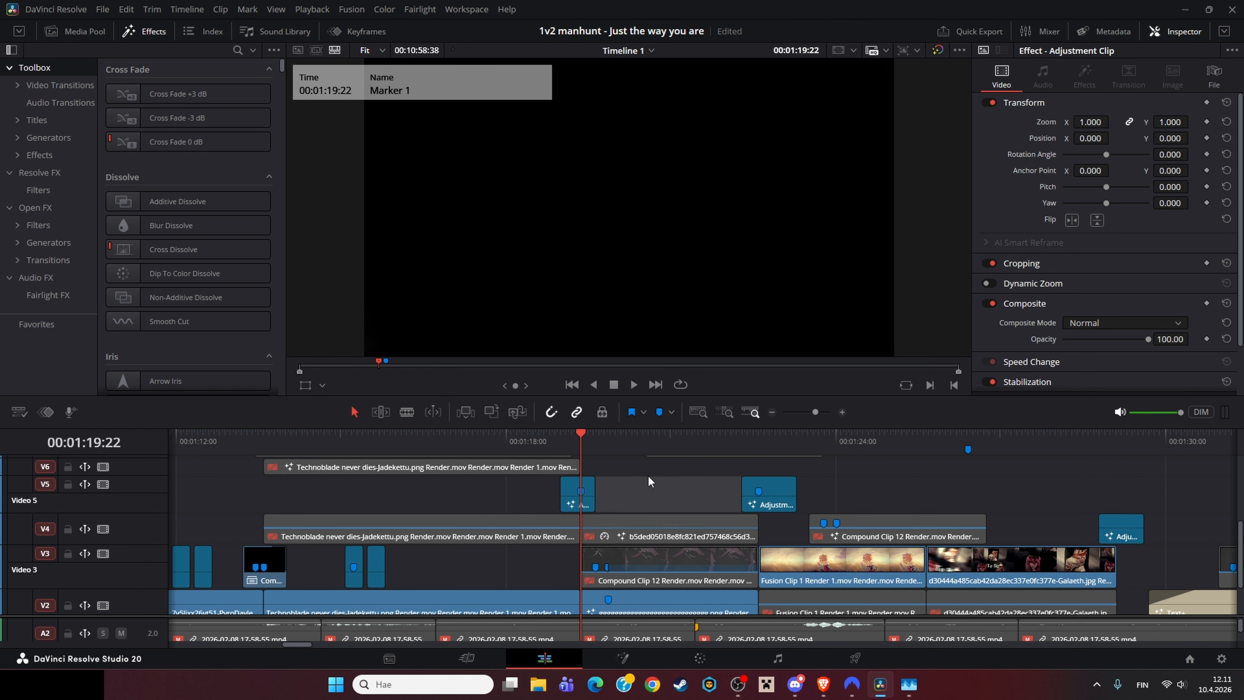
pyautogui.press('space')
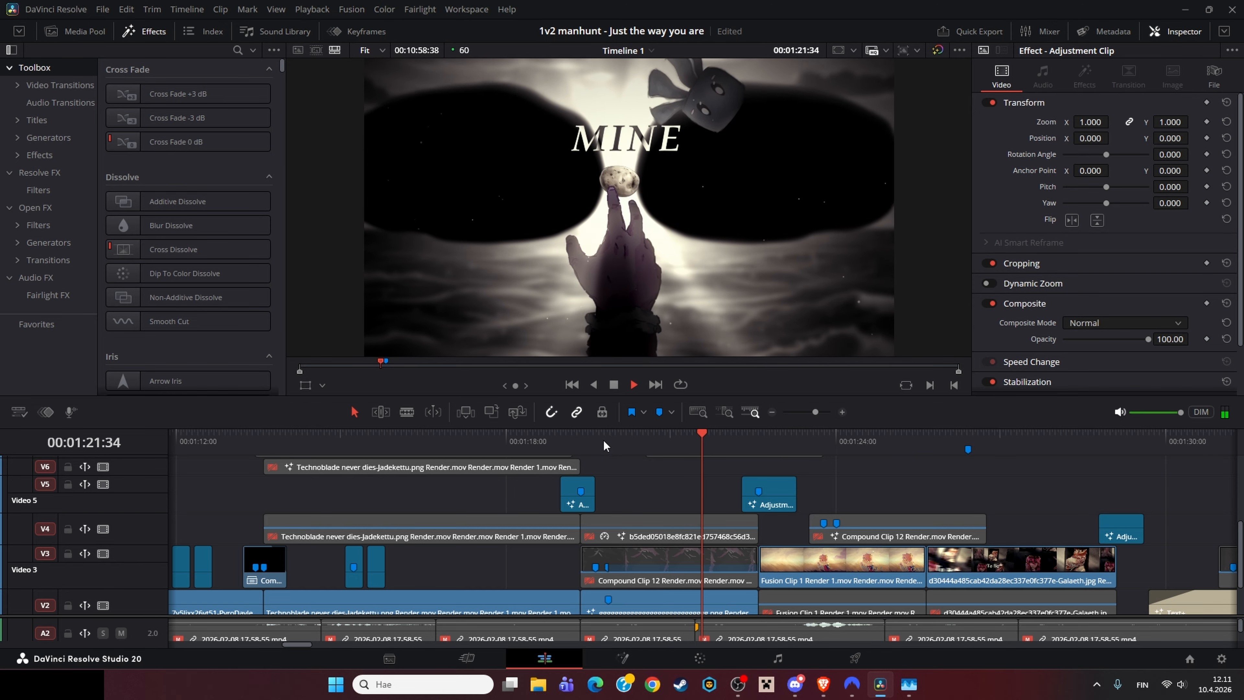
pyautogui.rightClick(584, 503)
pyautogui.click(643, 415)
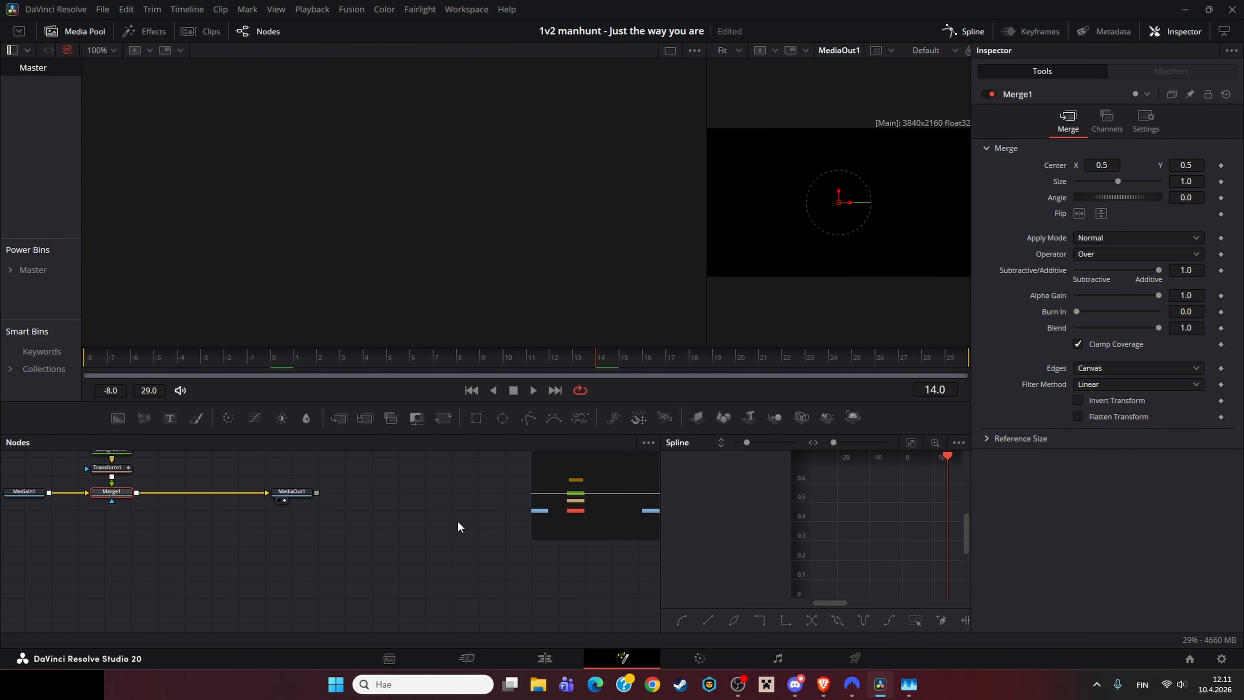
# Step: Inspect the Rectangle1, Background1 and Transform1 nodes, loading Transform1 into the left viewer
pyautogui.moveTo(455, 523); pyautogui.dragTo(434, 568)
pyautogui.moveTo(242, 530); pyautogui.dragTo(344, 558)
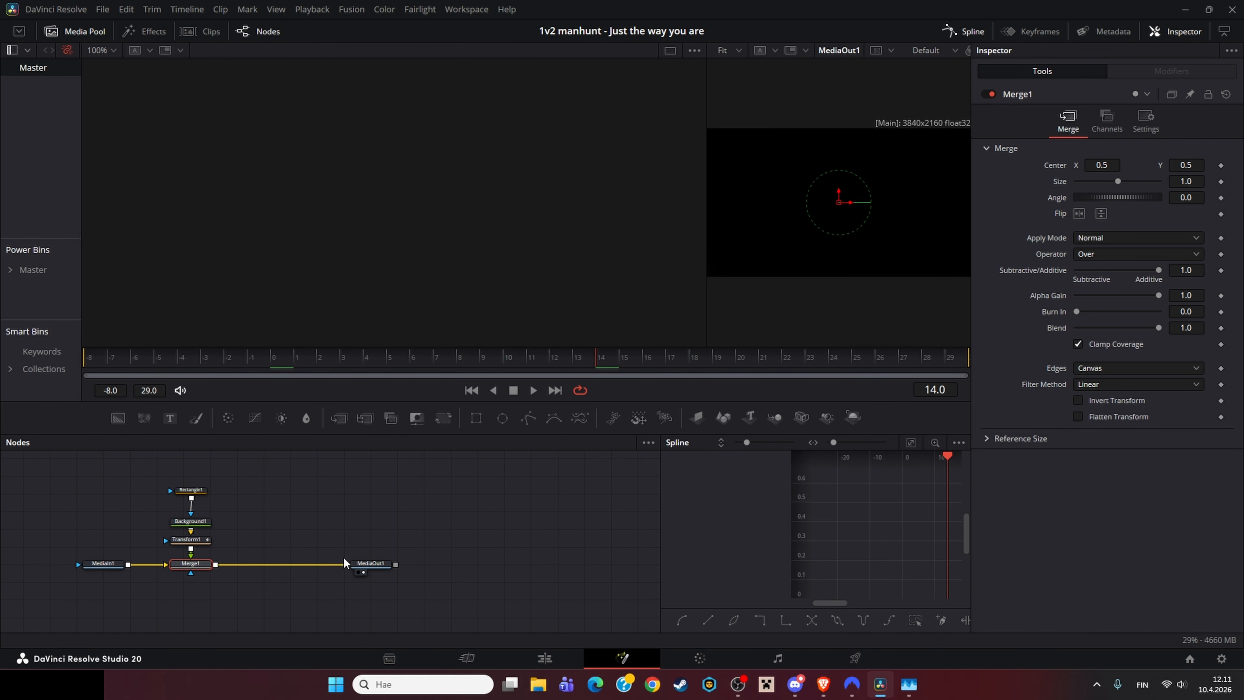
pyautogui.moveTo(264, 360); pyautogui.dragTo(180, 394)
pyautogui.click(201, 491)
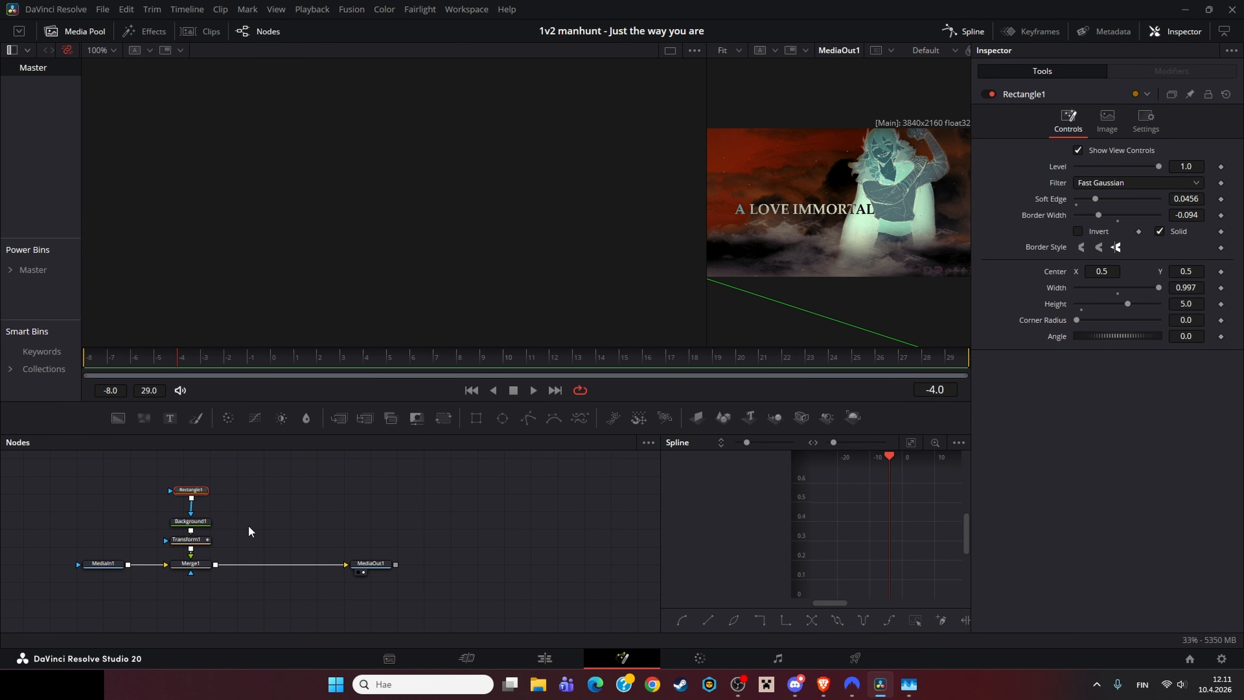
pyautogui.moveTo(706, 269); pyautogui.dragTo(444, 273)
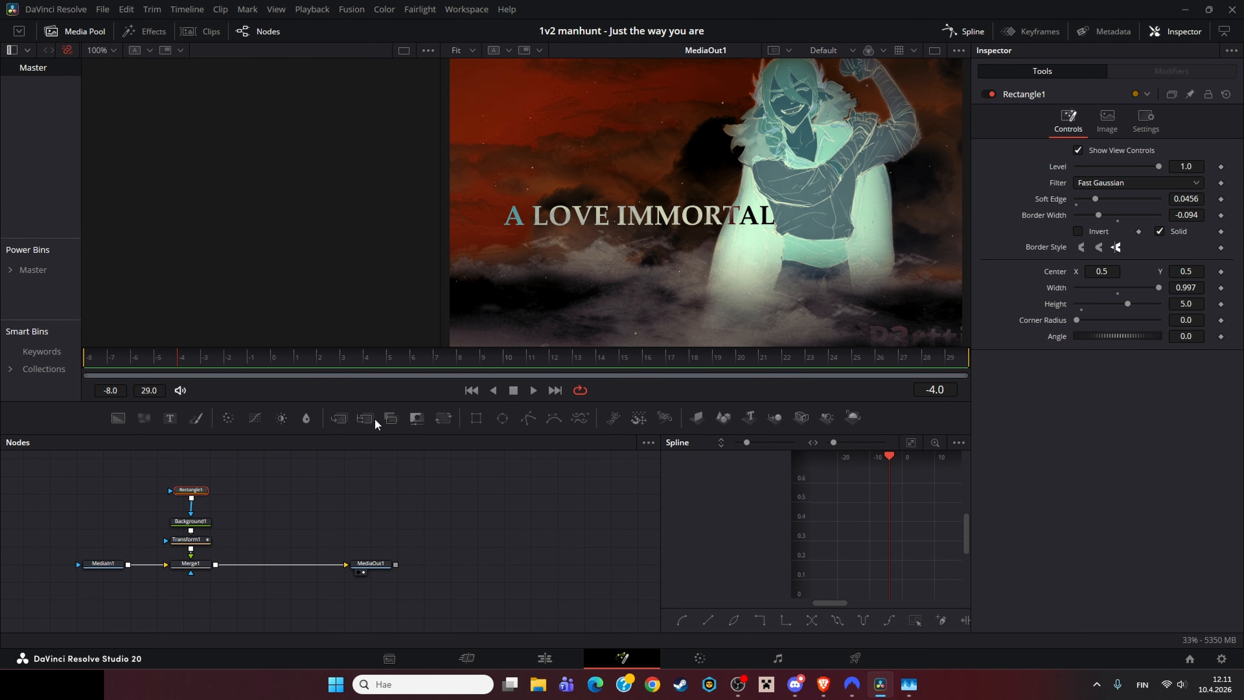
pyautogui.click(202, 541)
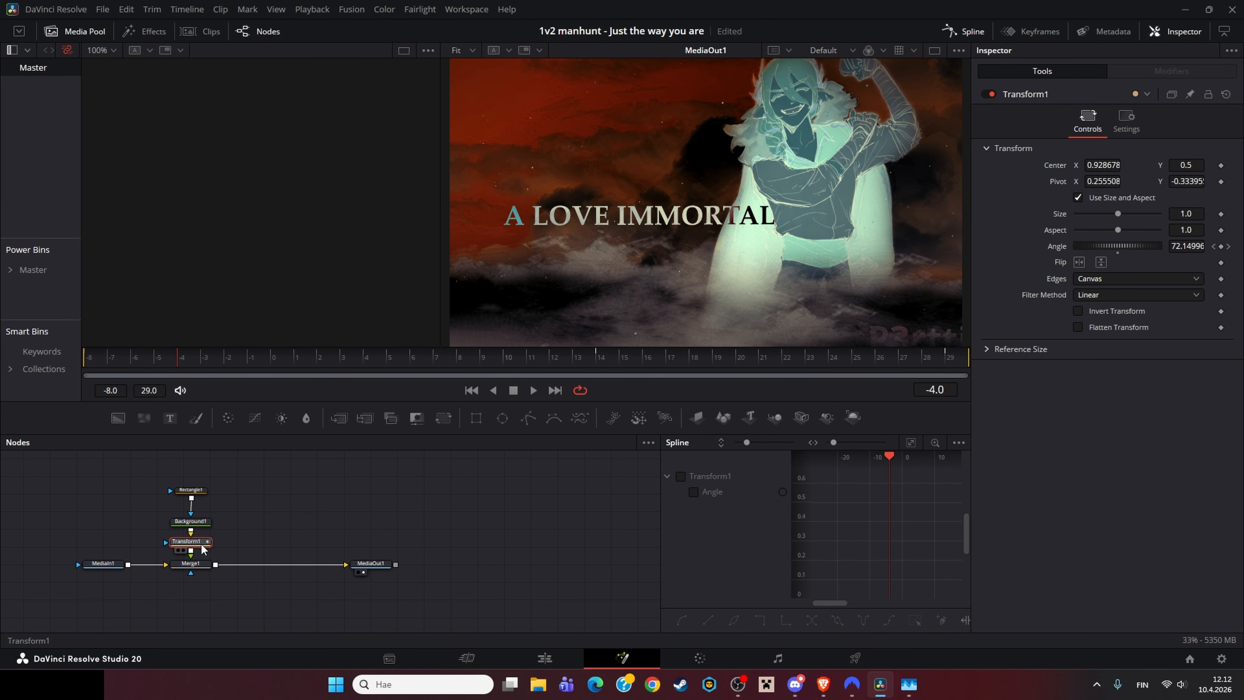
pyautogui.click(199, 491)
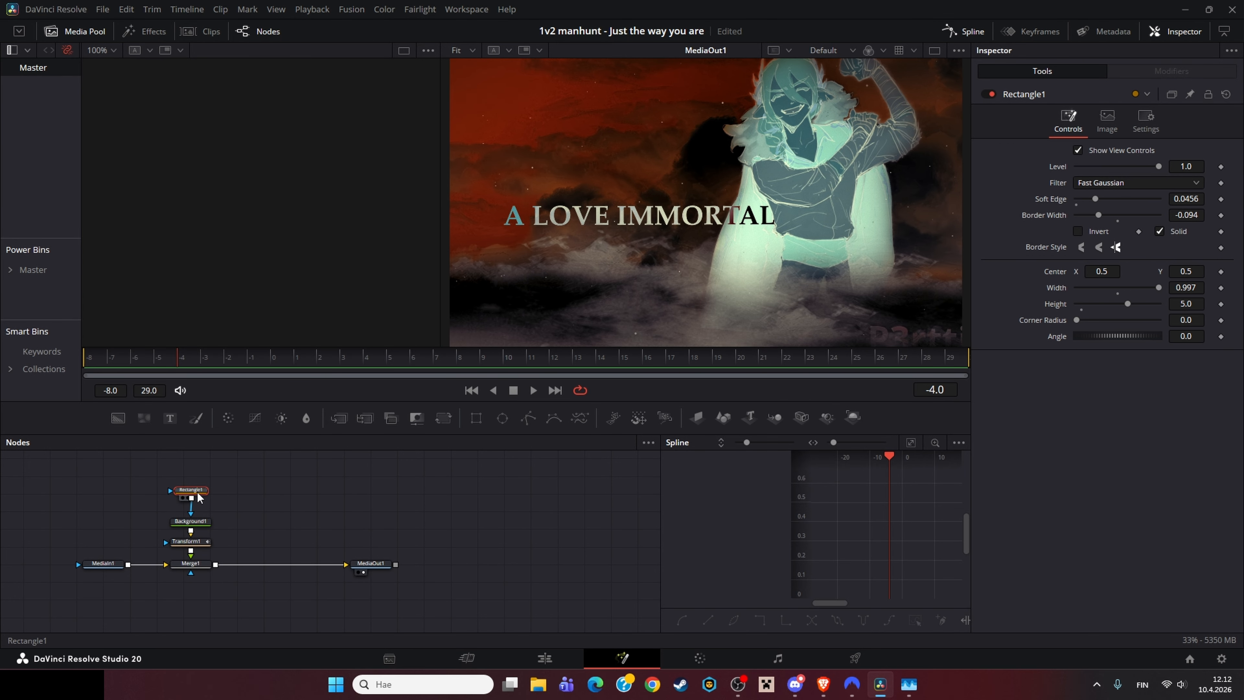
pyautogui.click(198, 522)
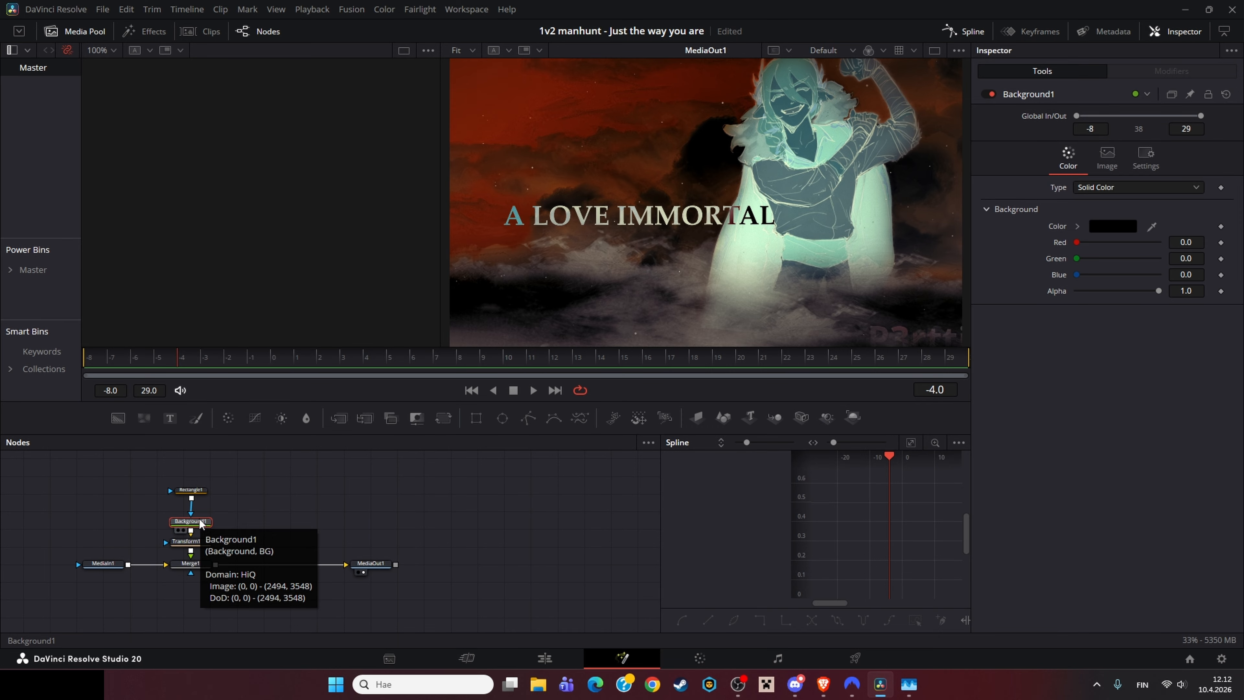
pyautogui.click(202, 542)
pyautogui.press('1')
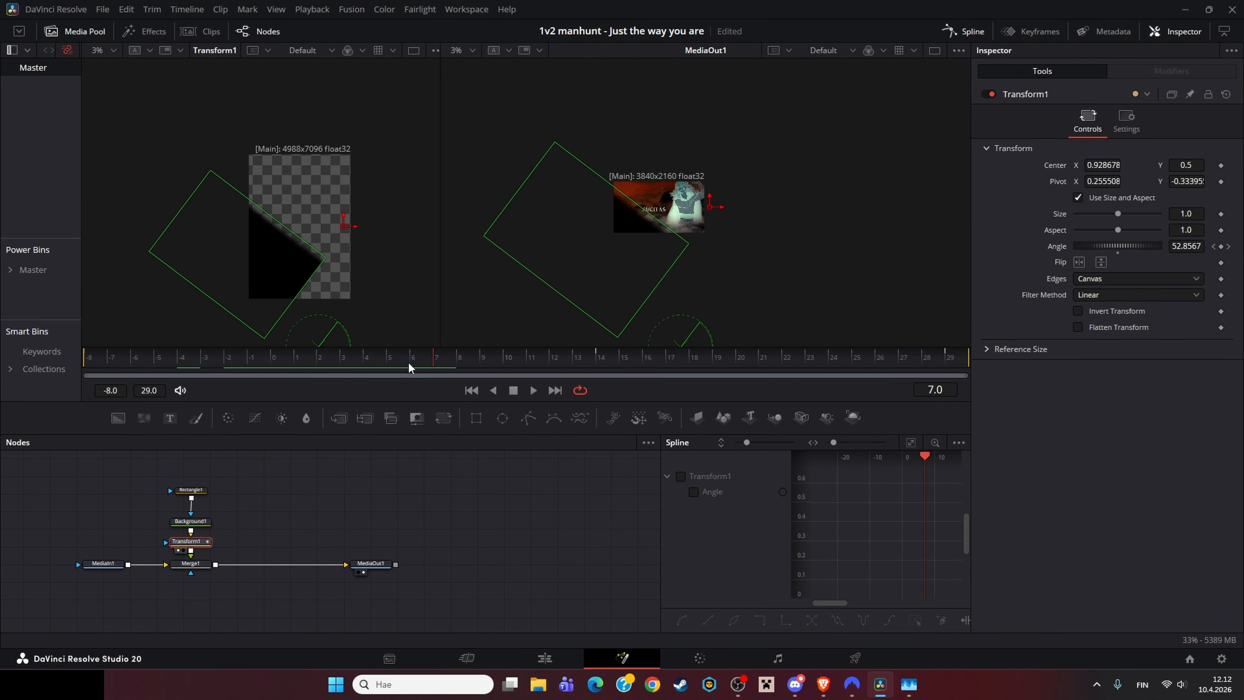
# Step: Examine the rotating rectangle matte while scrubbing and zooming out, and return to the Edit page selecting the Video 2 clip
pyautogui.moveTo(408, 362); pyautogui.dragTo(317, 357)
pyautogui.click(197, 490)
pyautogui.scroll(-5, 370, 301)
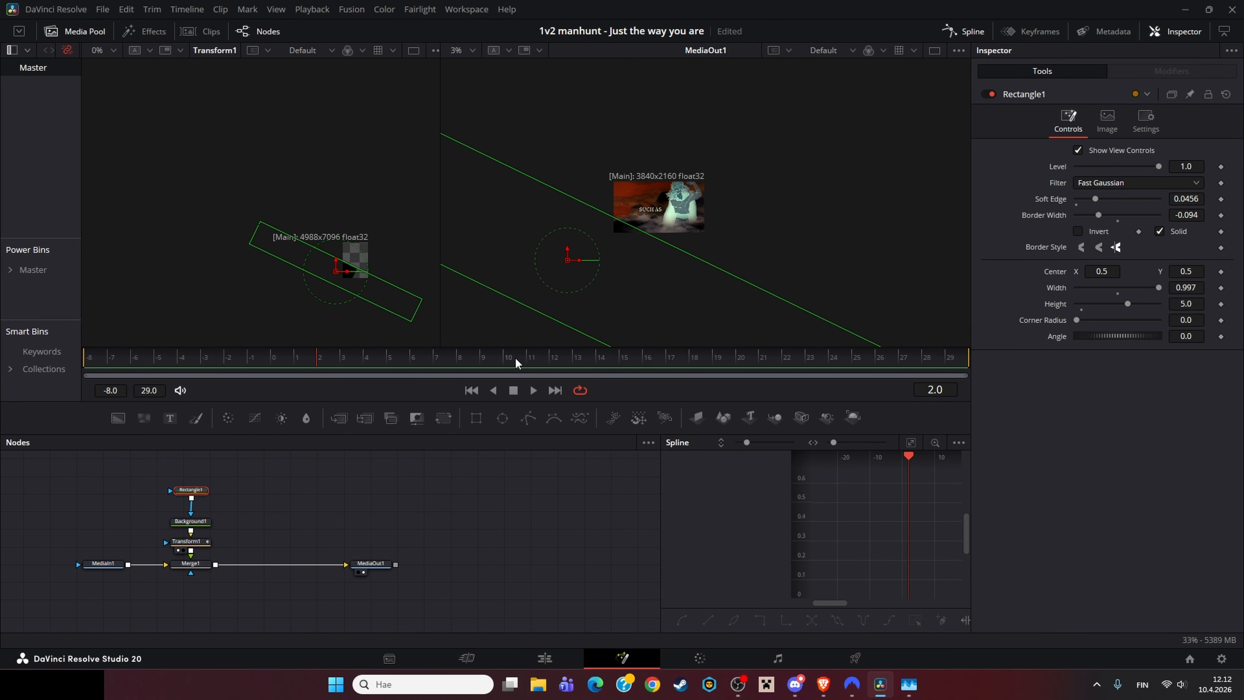
pyautogui.moveTo(353, 285); pyautogui.dragTo(261, 240)
pyautogui.scroll(-3, 659, 258)
pyautogui.moveTo(367, 258); pyautogui.dragTo(292, 250)
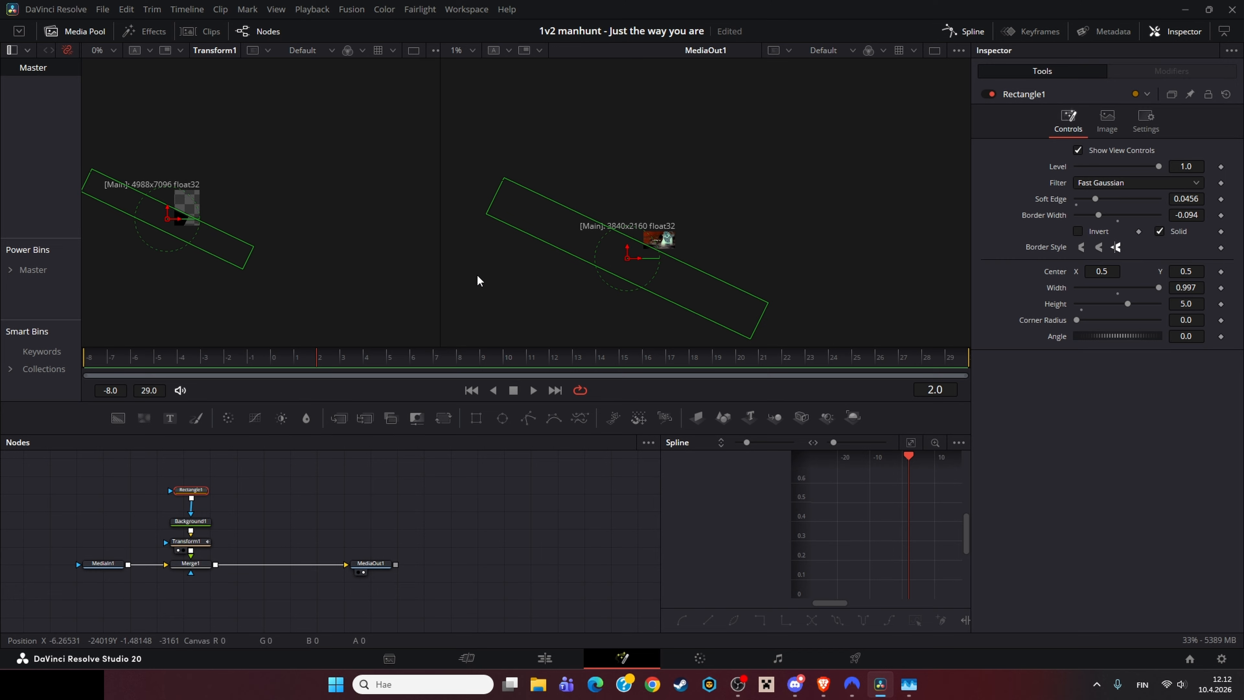
pyautogui.click(201, 521)
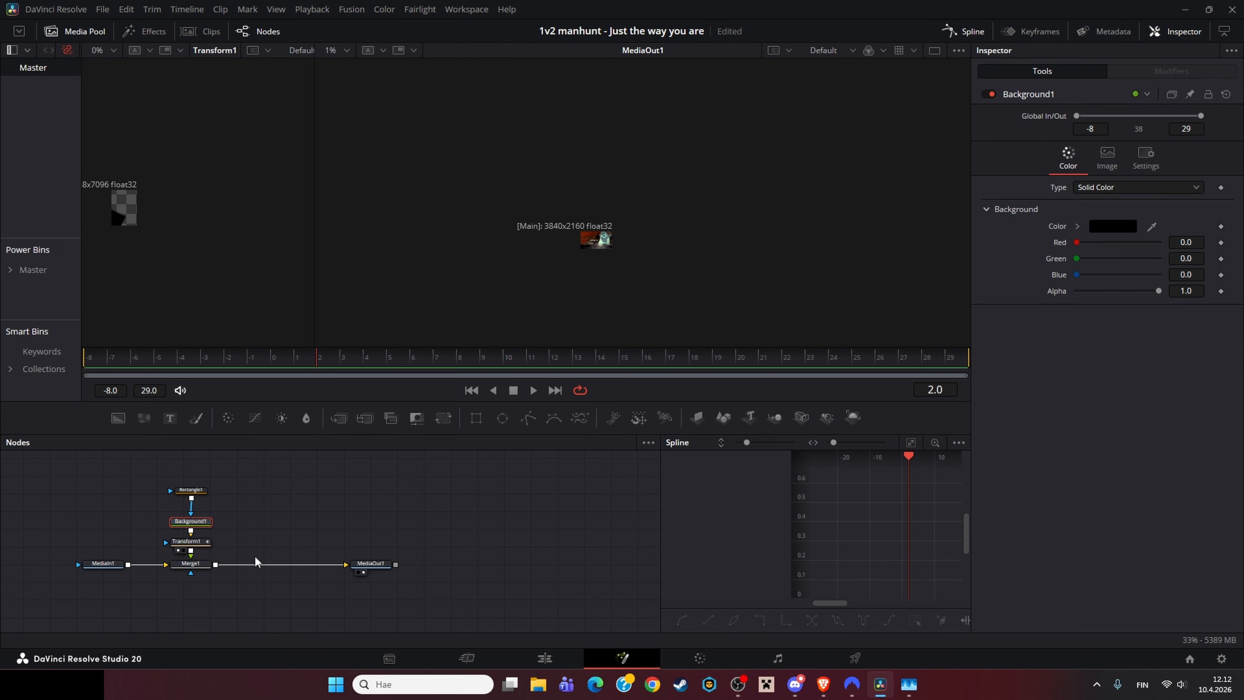
pyautogui.click(196, 543)
pyautogui.scroll(5, 555, 316)
pyautogui.scroll(-3, 614, 290)
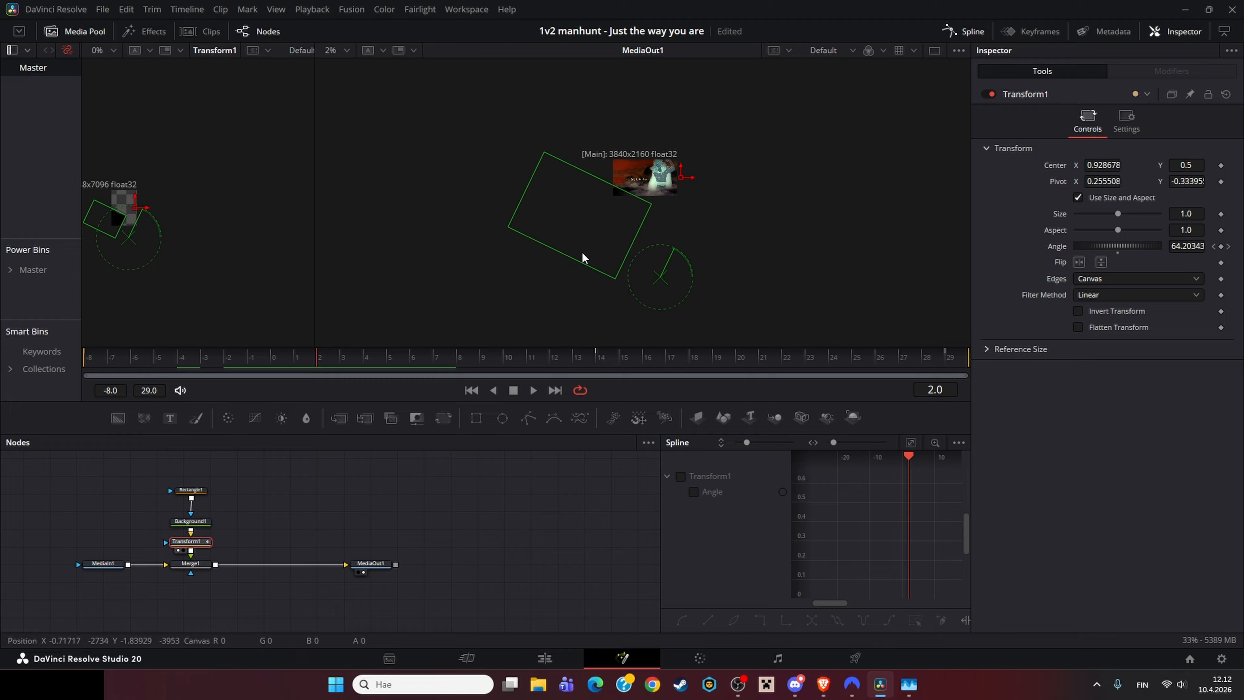
pyautogui.moveTo(460, 357); pyautogui.dragTo(724, 353)
pyautogui.hotkey('shift', '4')
pyautogui.click(667, 552)
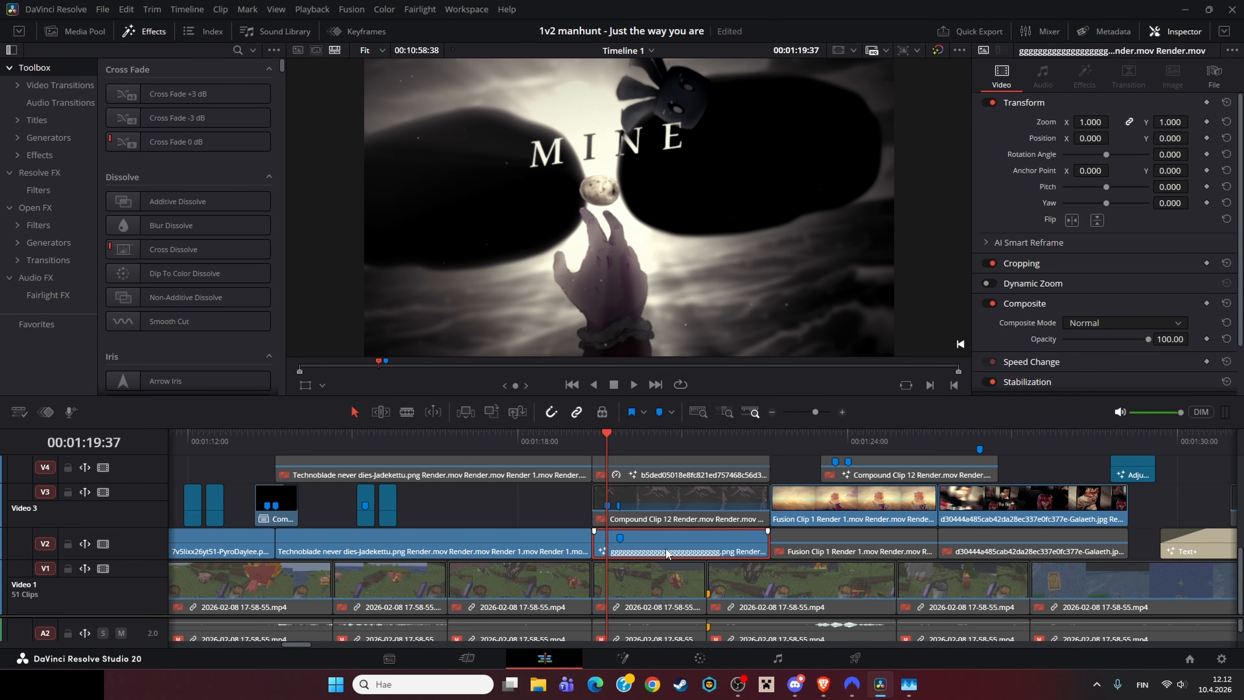
# Step: Open the b5ded05018e… render clip on Video 4 in the Fusion page
pyautogui.rightClick(667, 552)
pyautogui.click(625, 494)
pyautogui.scroll(2, 626, 494)
pyautogui.rightClick(658, 513)
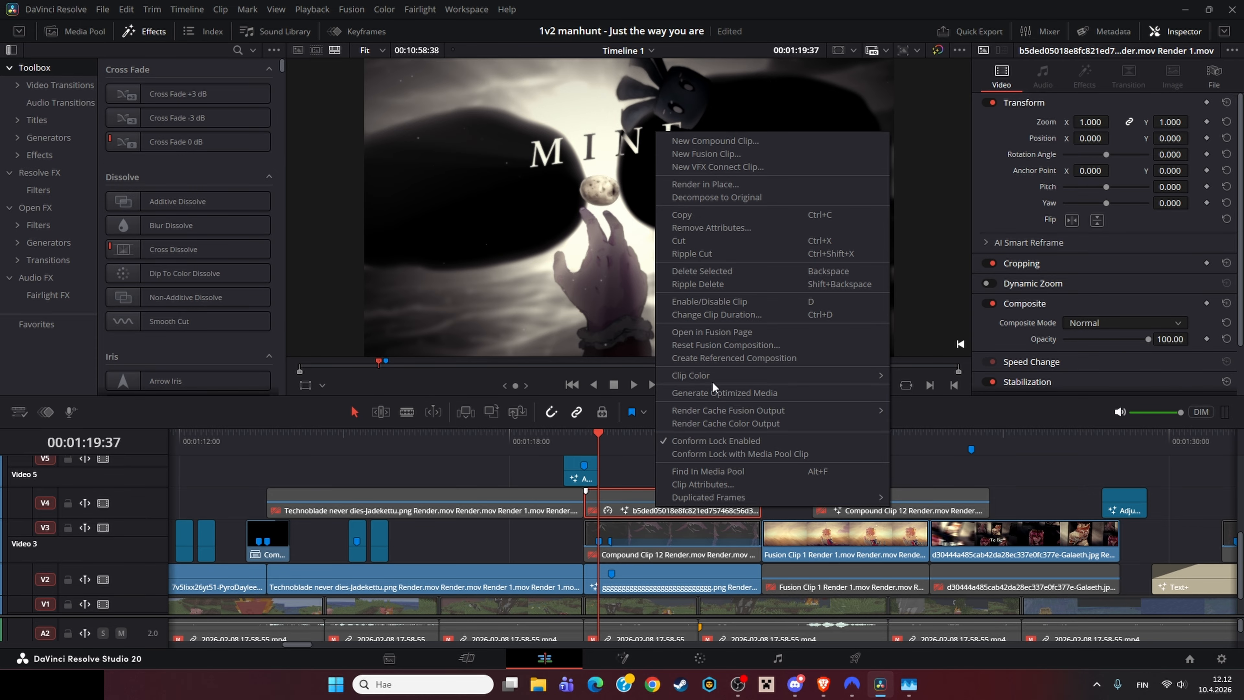
pyautogui.click(711, 332)
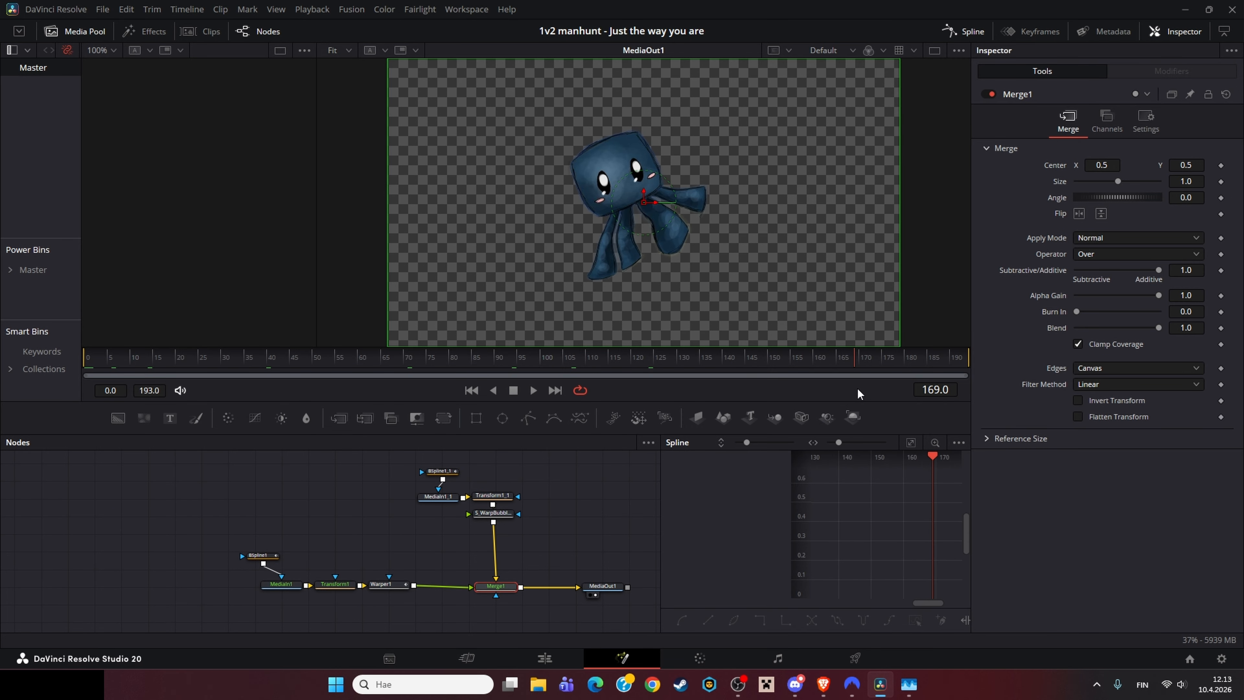
# Step: Select the S_WarpBubble1 node and load it into the left viewer
pyautogui.click(501, 512)
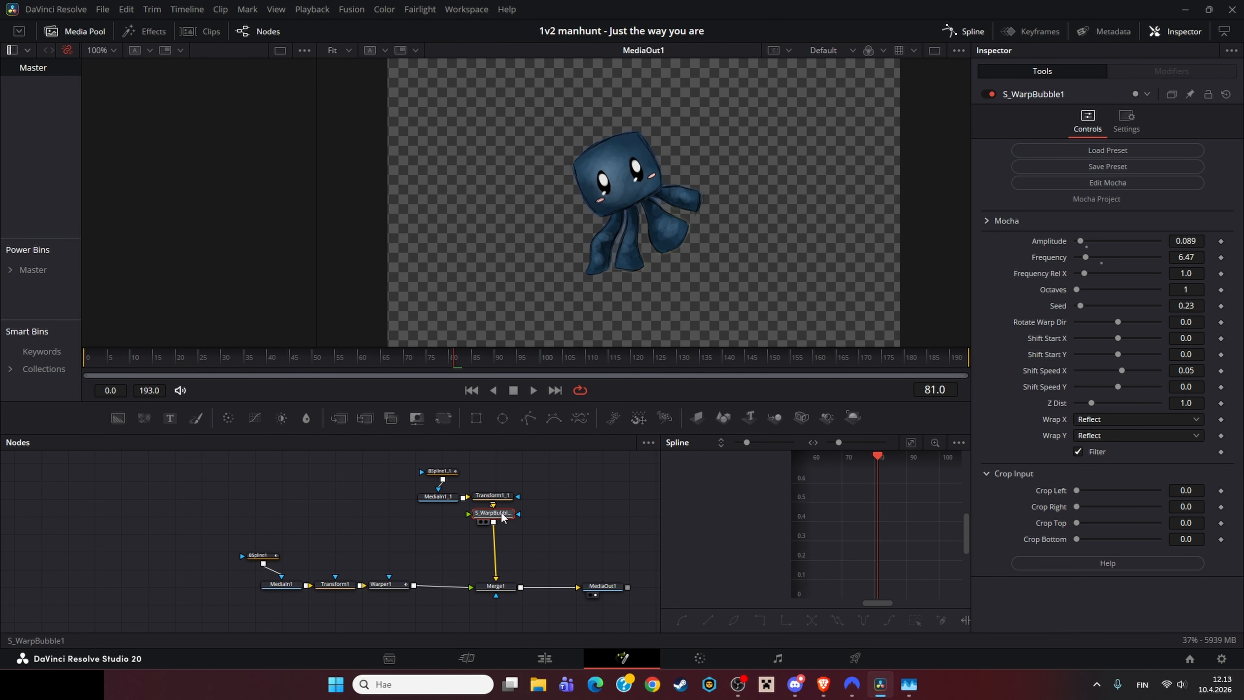
pyautogui.press('1')
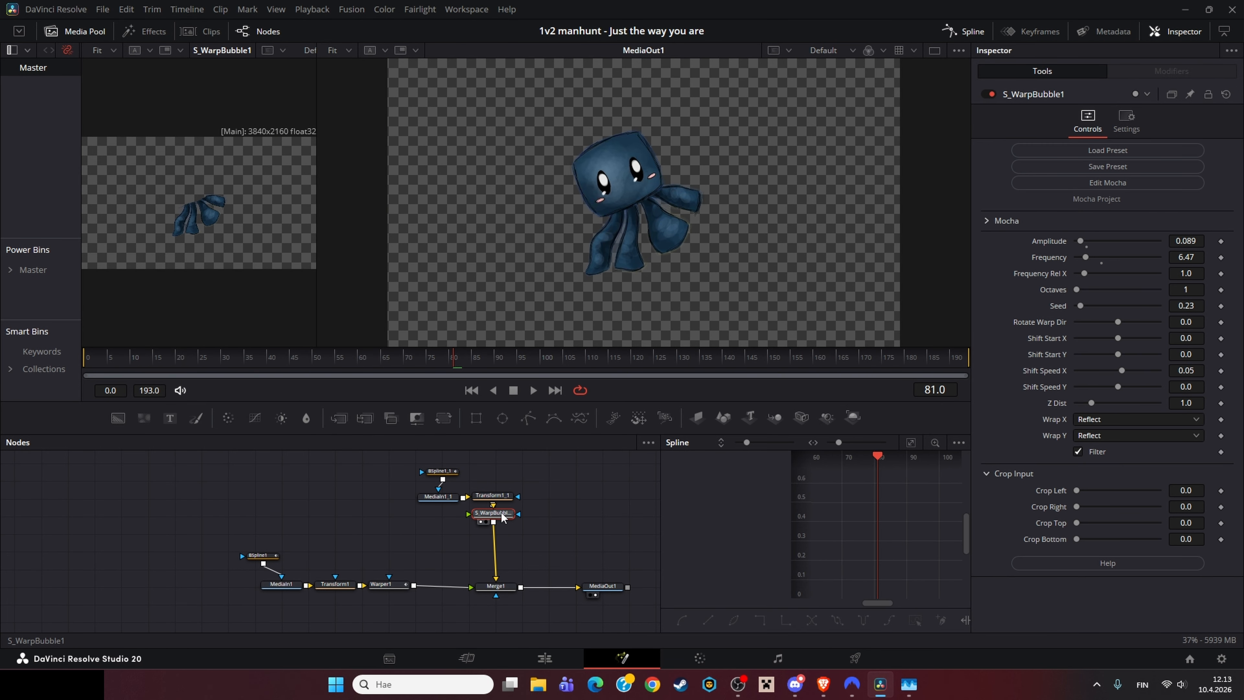
# Step: Inspect the BSpline1_1 mask shape in both viewers, then select the Transform1_1 and MediaIn1_1 nodes
pyautogui.click(439, 473)
pyautogui.scroll(5, 638, 221)
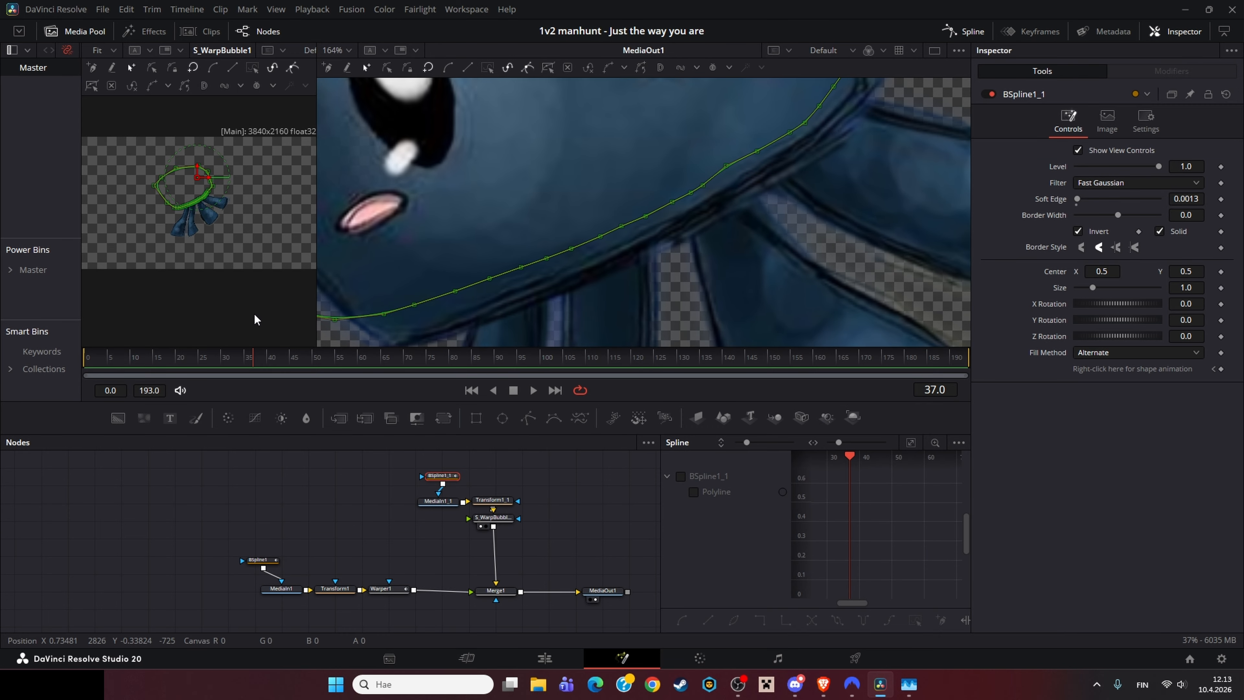
pyautogui.scroll(-5, 539, 274)
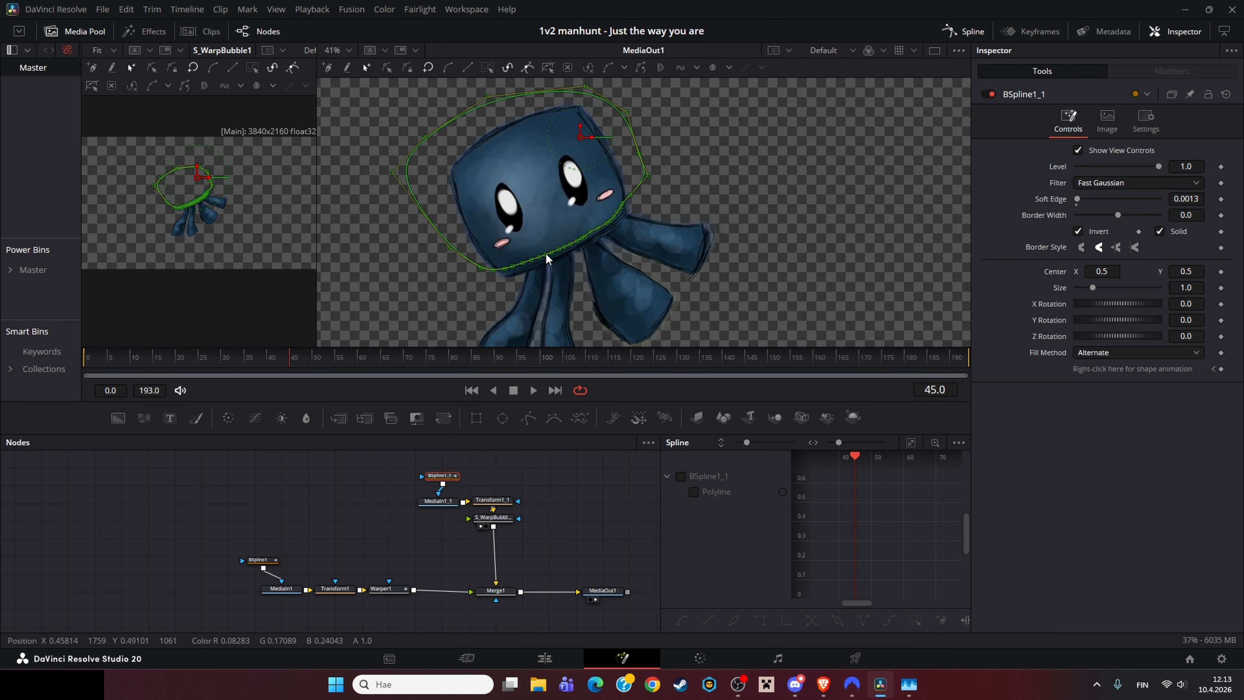
pyautogui.scroll(-2, 546, 259)
pyautogui.scroll(5, 174, 208)
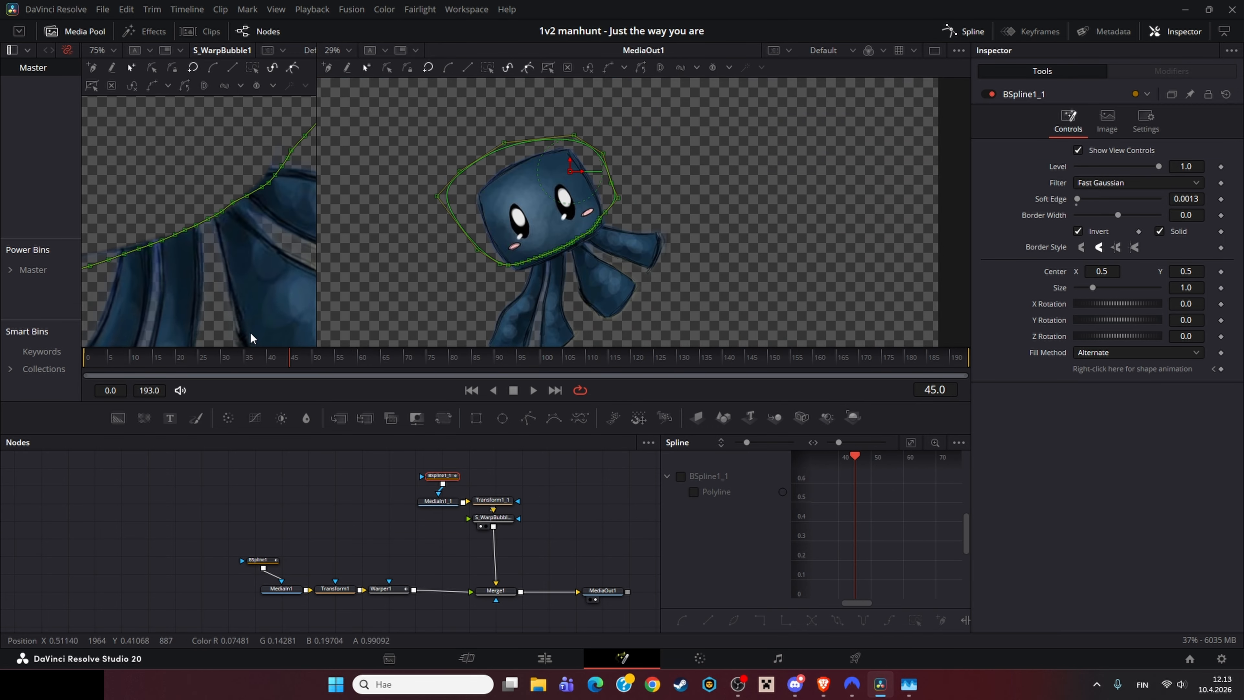
pyautogui.click(372, 507)
pyautogui.click(448, 501)
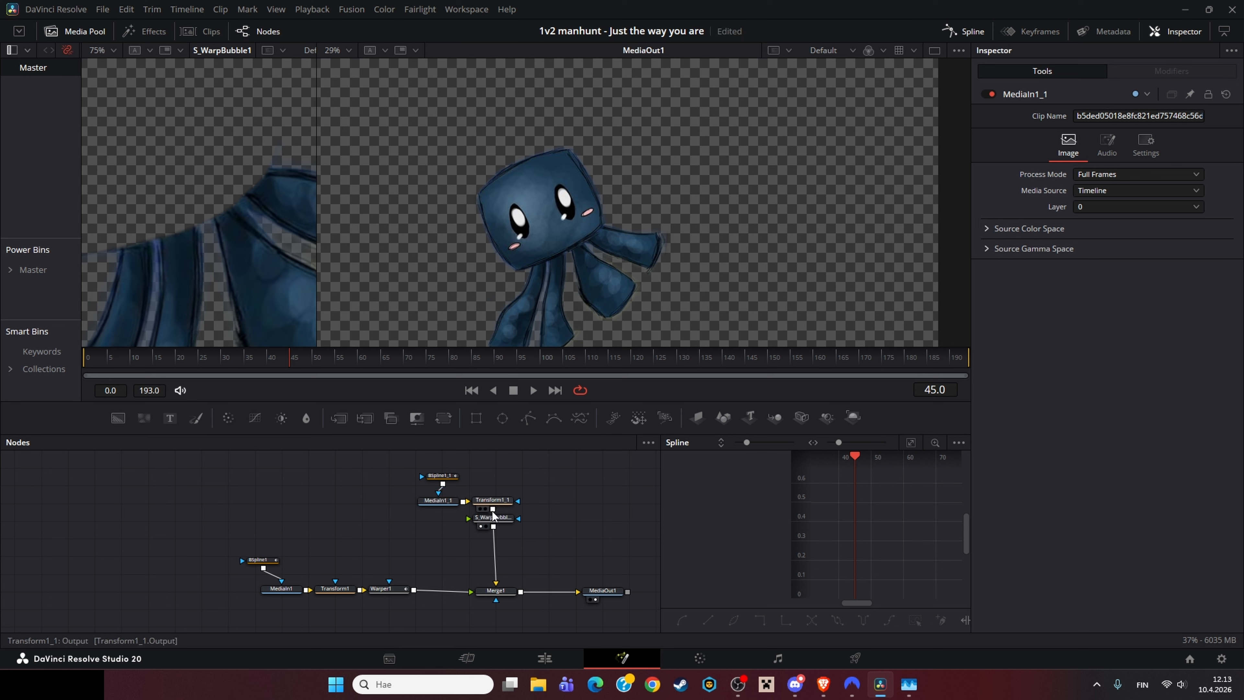
# Step: Load Warper1 into the left viewer and examine its warp curve points on the character
pyautogui.click(386, 588)
pyautogui.click(309, 478)
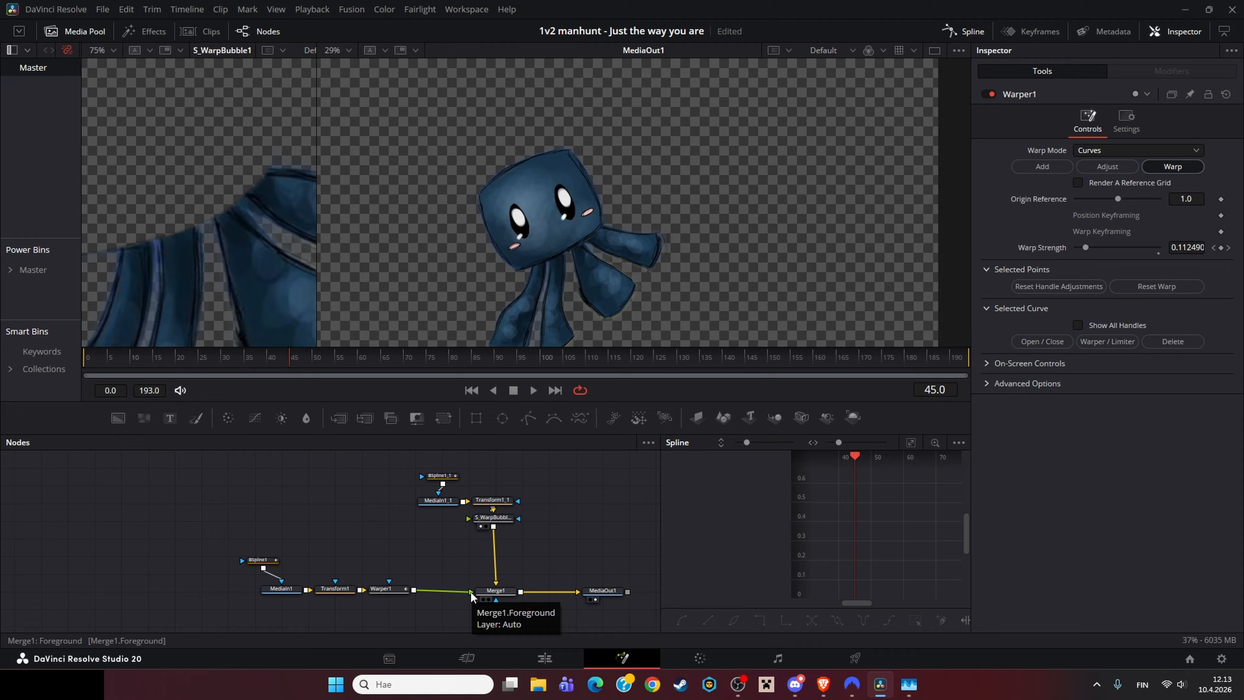
pyautogui.click(386, 589)
pyautogui.press('1')
pyautogui.moveTo(344, 534); pyautogui.dragTo(445, 552)
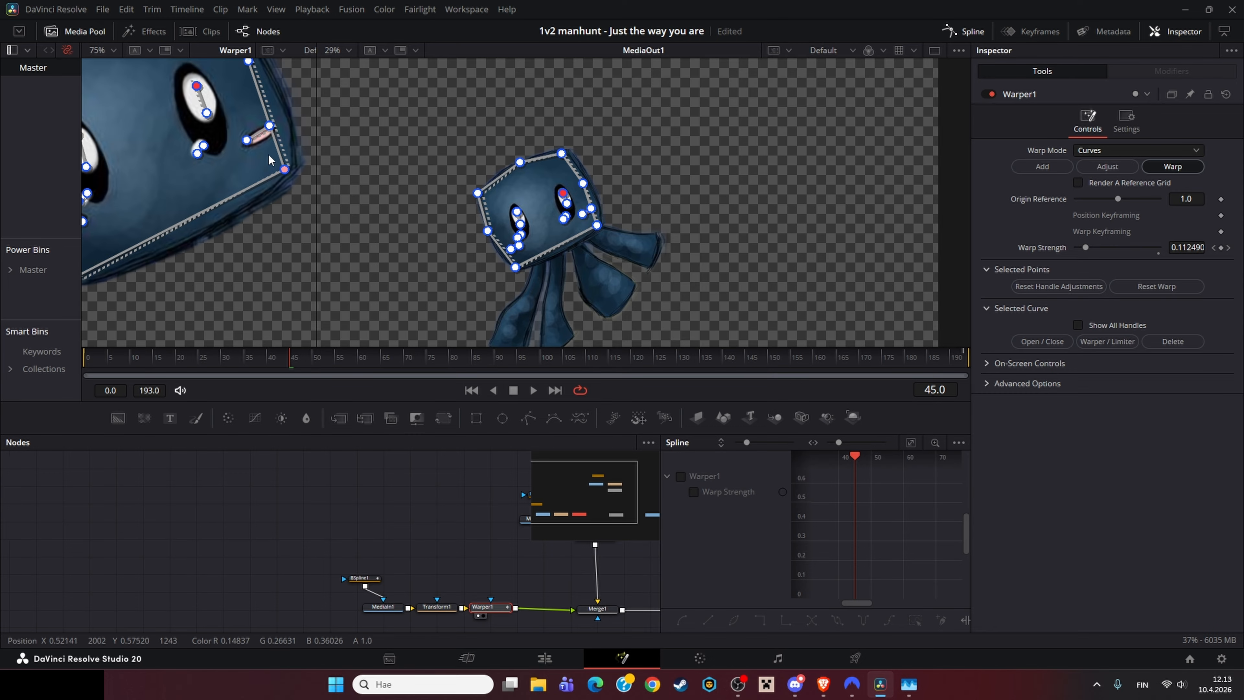
pyautogui.scroll(-3, 274, 185)
pyautogui.moveTo(280, 189); pyautogui.dragTo(107, 180)
pyautogui.scroll(3, 252, 192)
pyautogui.scroll(1, 252, 196)
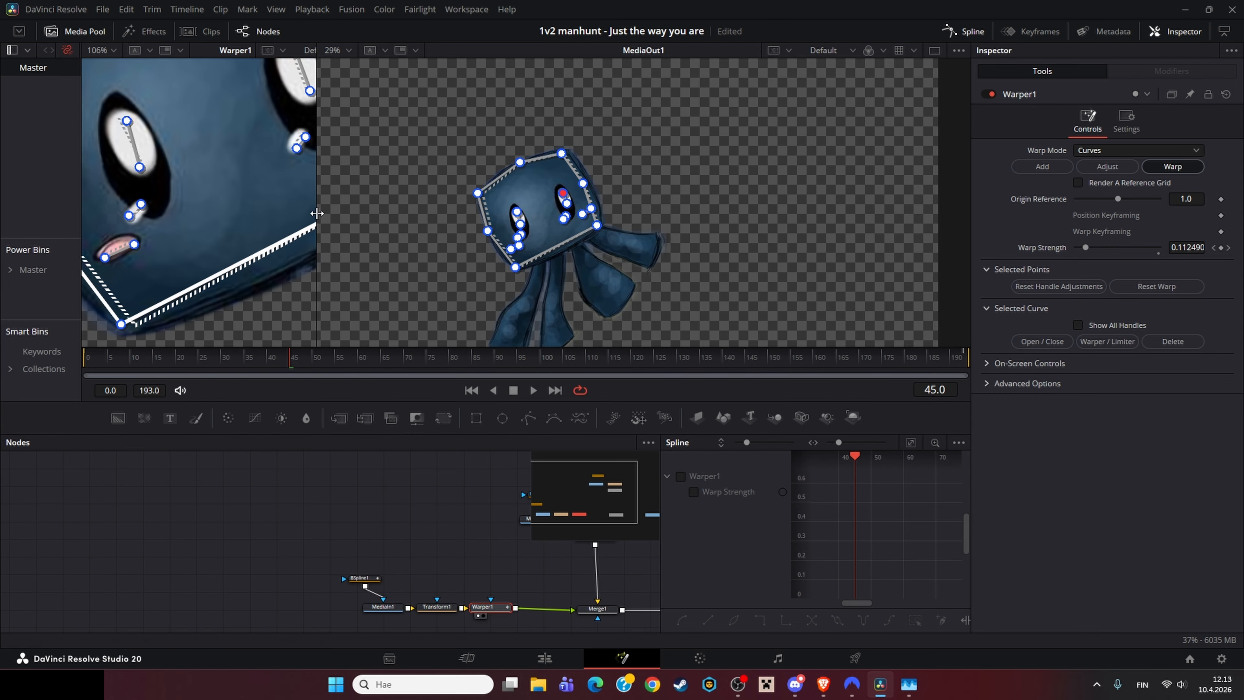
pyautogui.moveTo(317, 230); pyautogui.dragTo(336, 230)
pyautogui.moveTo(470, 235); pyautogui.dragTo(431, 162)
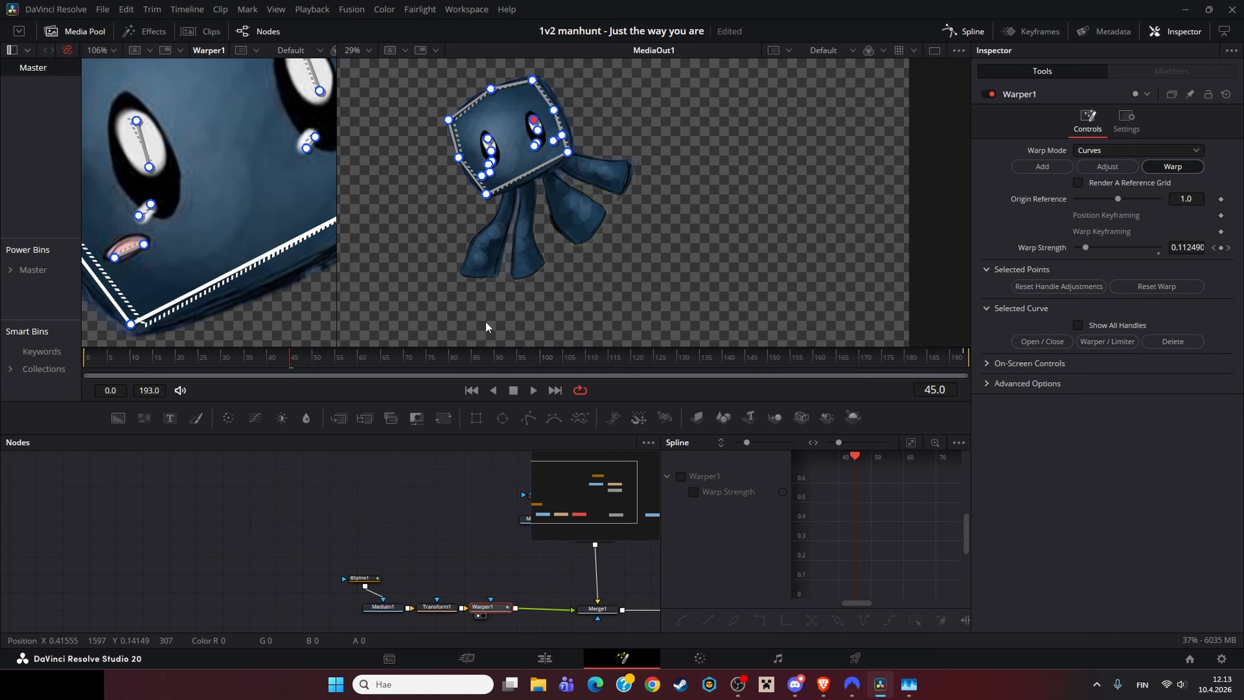
# Step: Scrub to frame 0 and show Warper1's Warp Strength curve in an enlarged Spline editor
pyautogui.moveTo(827, 456); pyautogui.dragTo(866, 456)
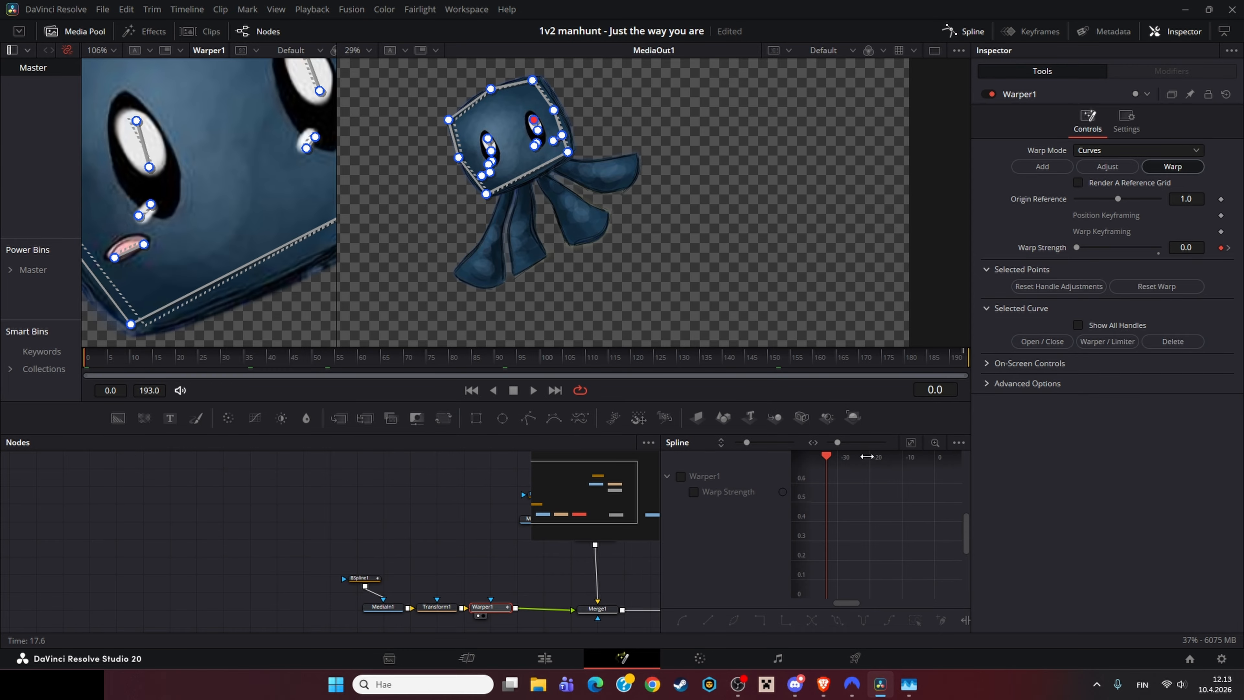
pyautogui.click(681, 475)
pyautogui.click(911, 442)
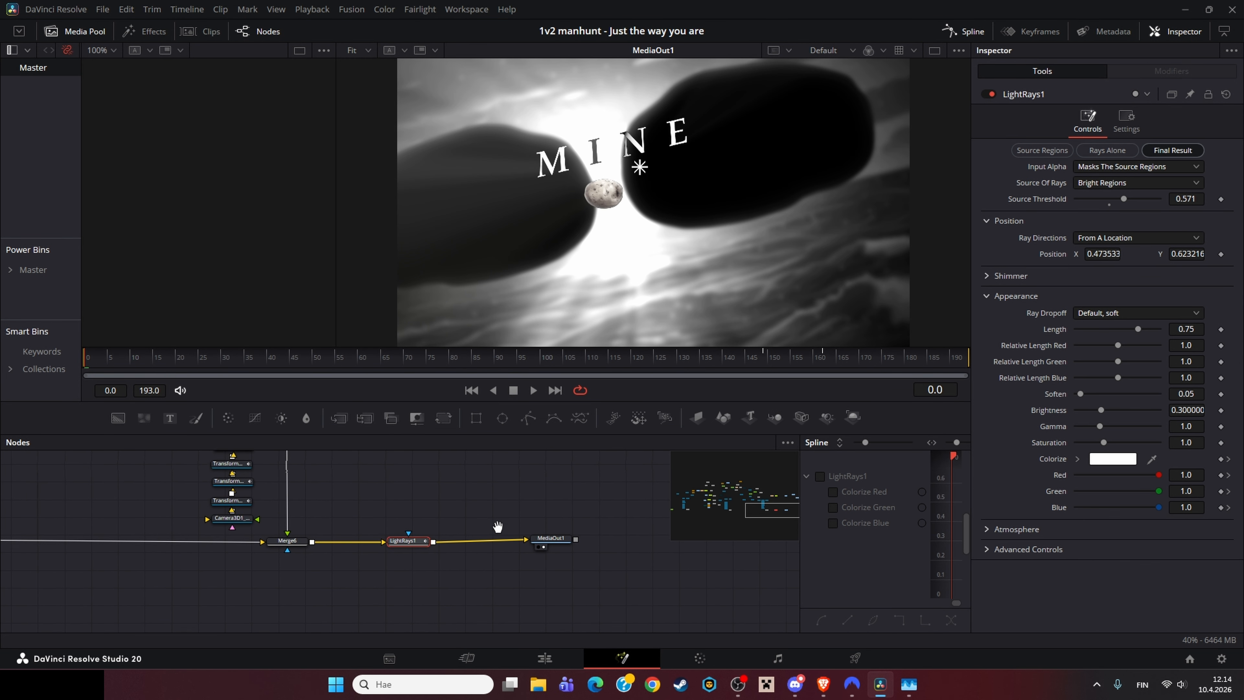
# Step: Zoom and pan the Warp Strength curve in the Spline editor
pyautogui.scroll(-4, 497, 527)
pyautogui.moveTo(497, 527); pyautogui.dragTo(587, 538)
pyautogui.scroll(-2, 672, 547)
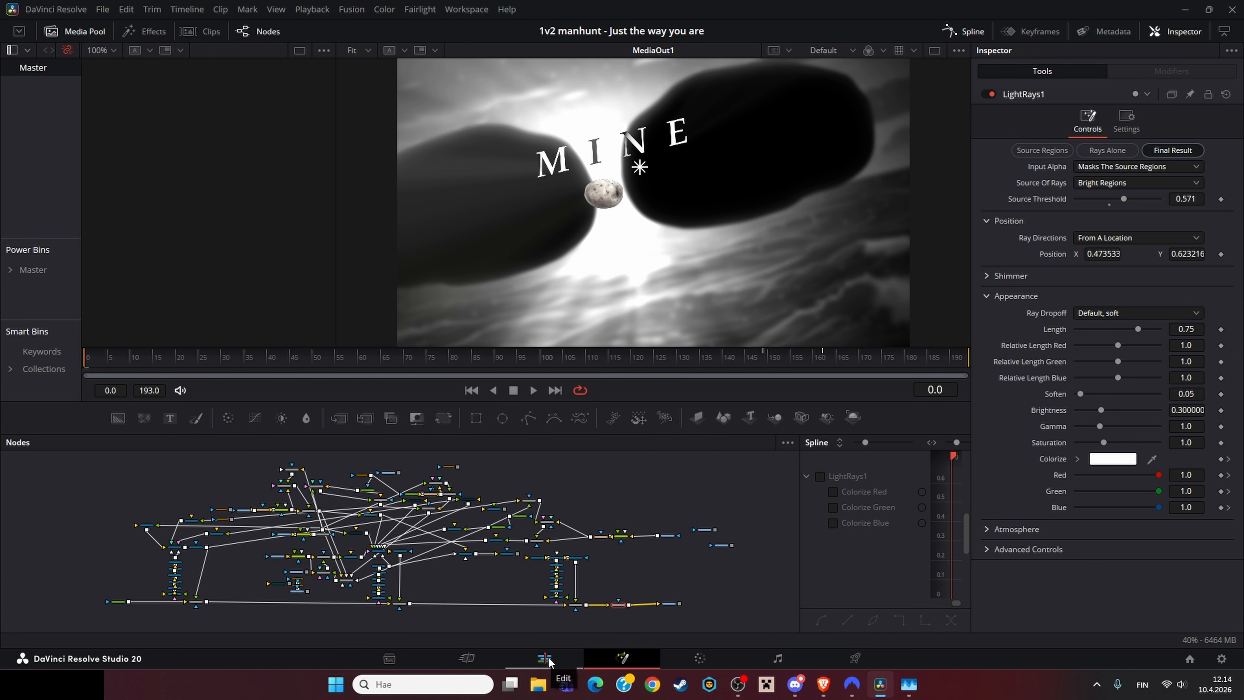
# Step: Pan and zoom through the MINE title composition's node tree, inspecting the BCCLightWrap and Merge2 nodes
pyautogui.scroll(4, 531, 521)
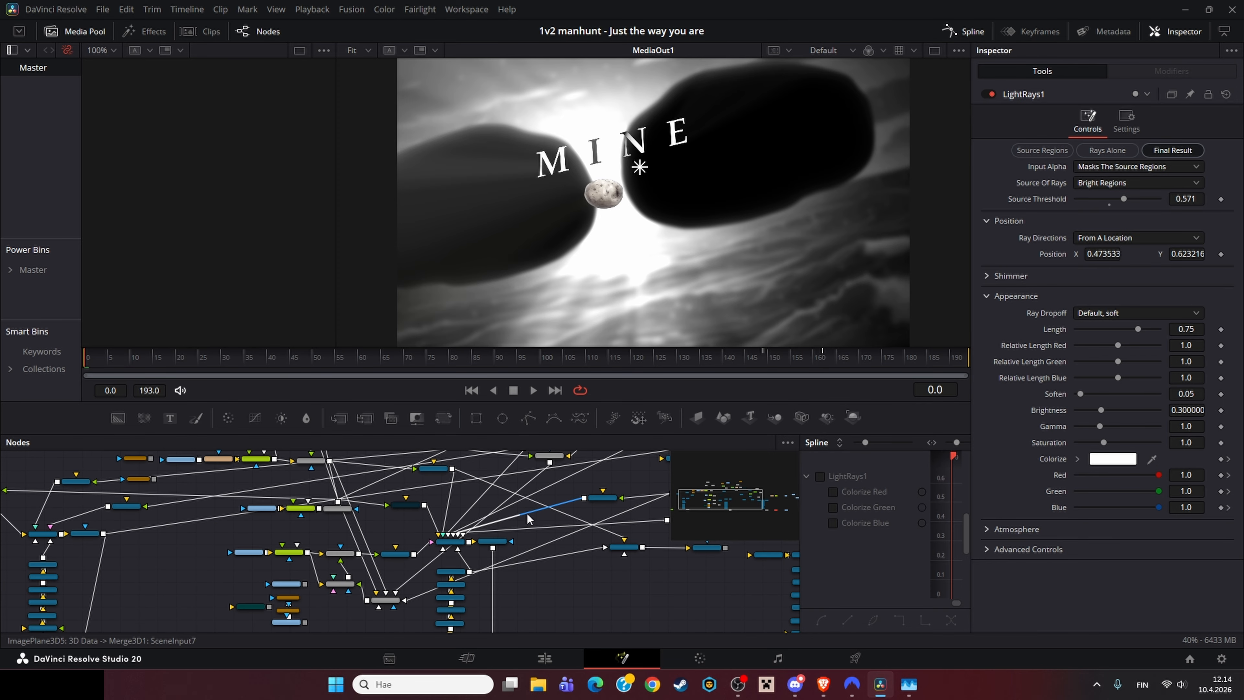
pyautogui.moveTo(550, 543); pyautogui.dragTo(477, 597)
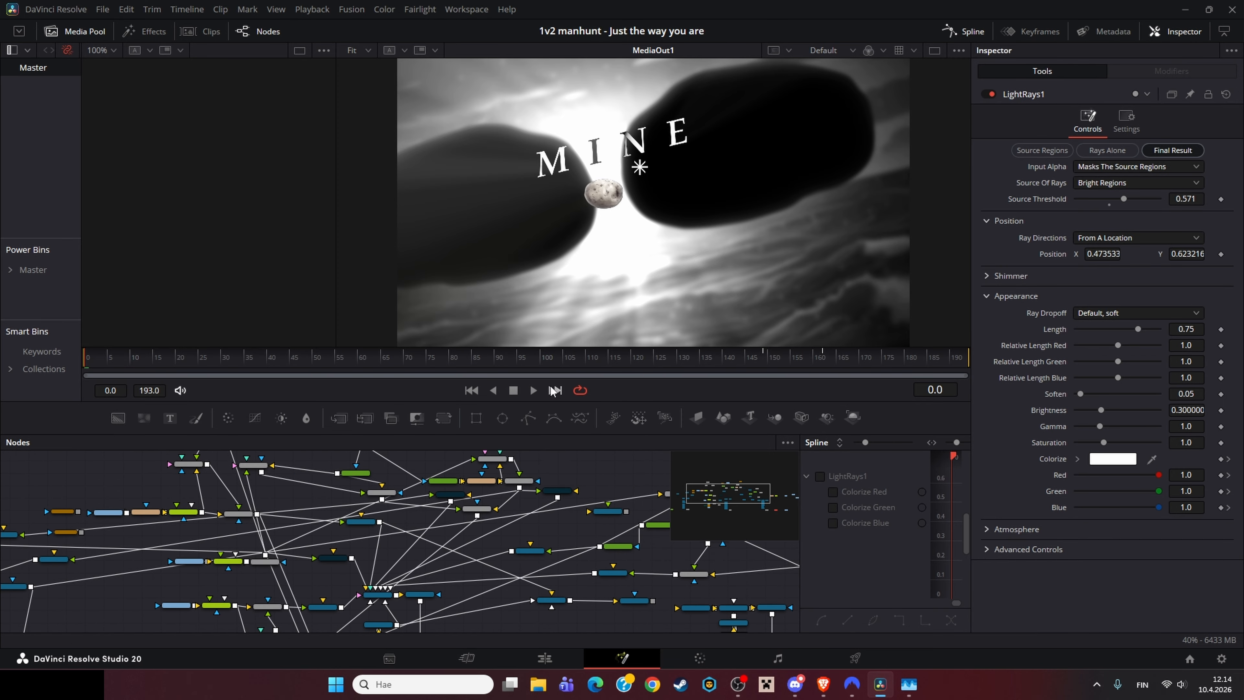
pyautogui.moveTo(583, 436); pyautogui.dragTo(416, 480)
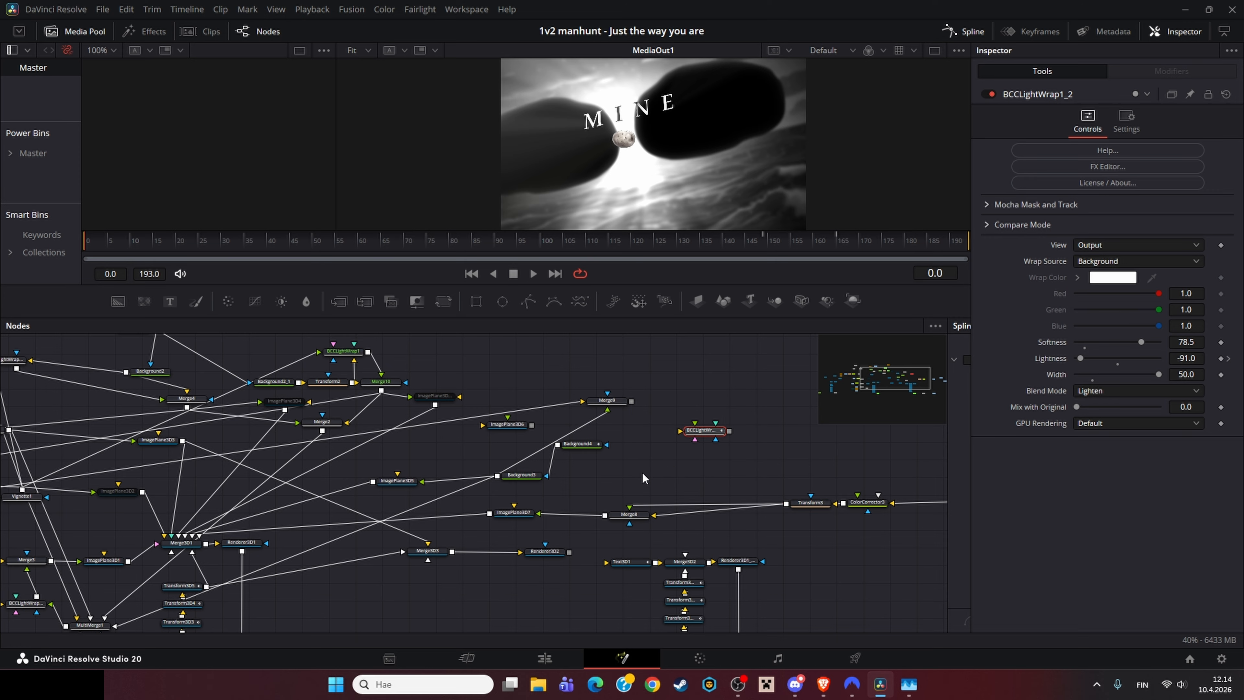
pyautogui.moveTo(644, 475); pyautogui.dragTo(618, 466)
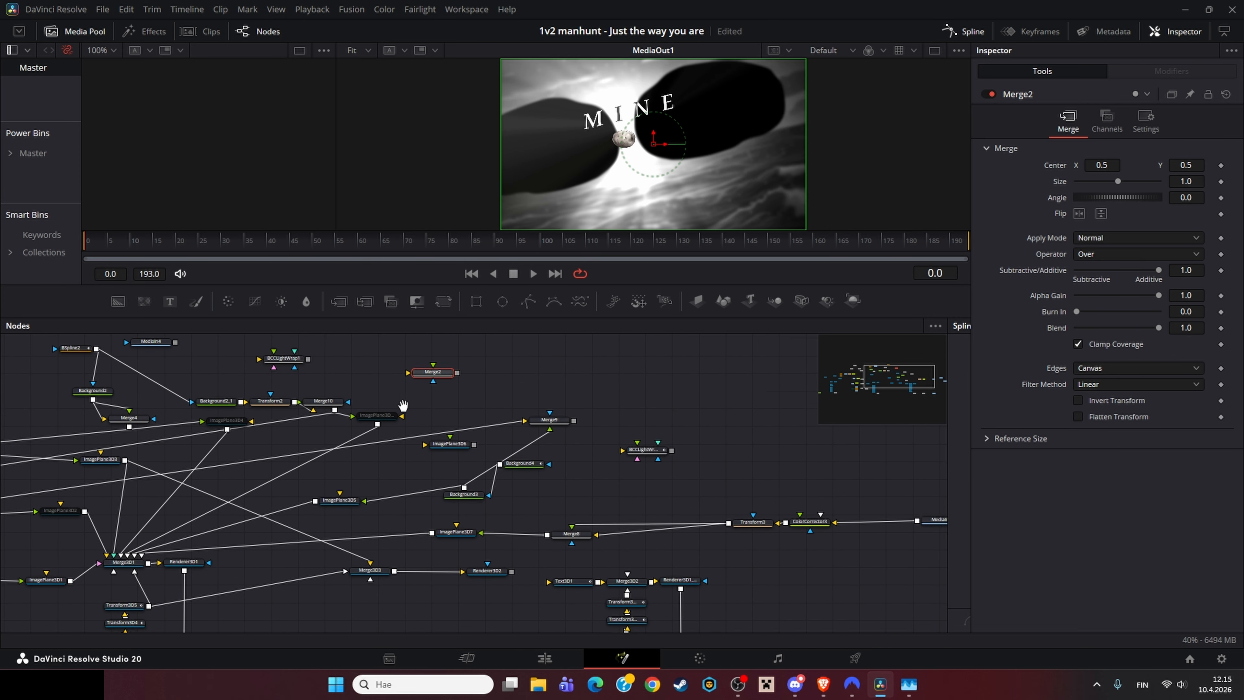
pyautogui.moveTo(403, 406); pyautogui.dragTo(203, 369)
pyautogui.moveTo(471, 484); pyautogui.dragTo(910, 493)
pyautogui.scroll(-4, 651, 464)
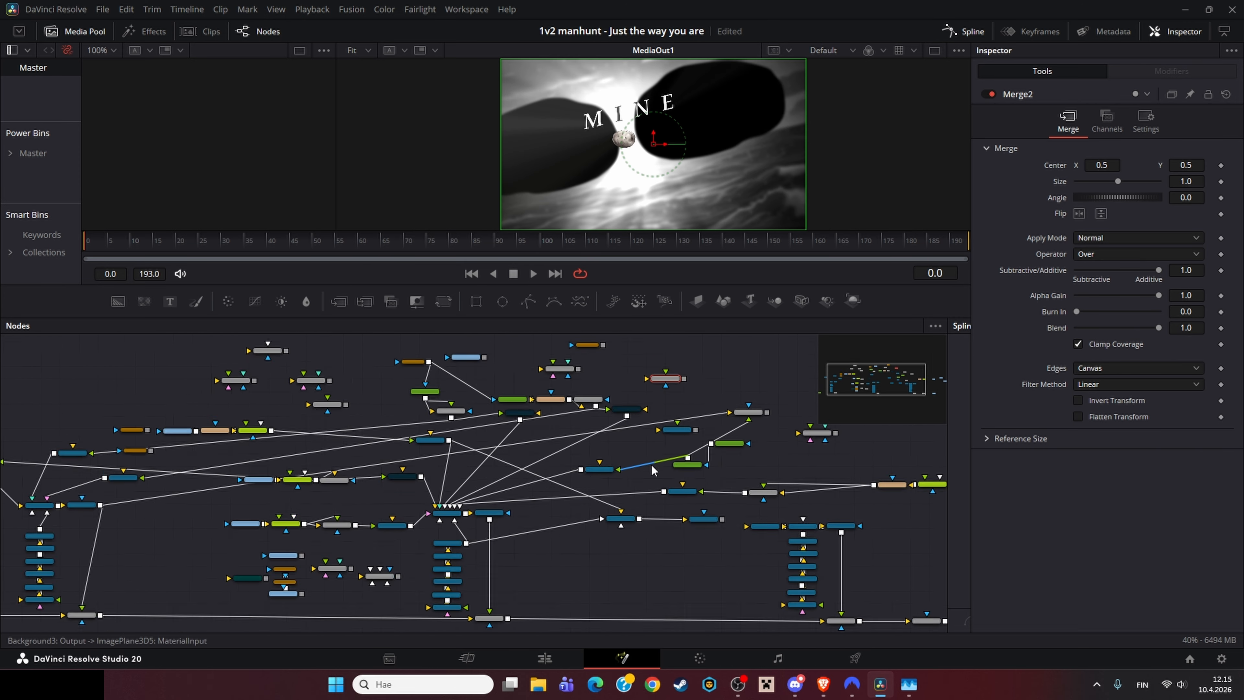
# Step: Continue panning the node tree, selecting the Rectangle1 and ImagePlane3D2_1 nodes
pyautogui.moveTo(615, 474); pyautogui.dragTo(700, 464)
pyautogui.scroll(4, 646, 470)
pyautogui.moveTo(646, 470); pyautogui.dragTo(896, 467)
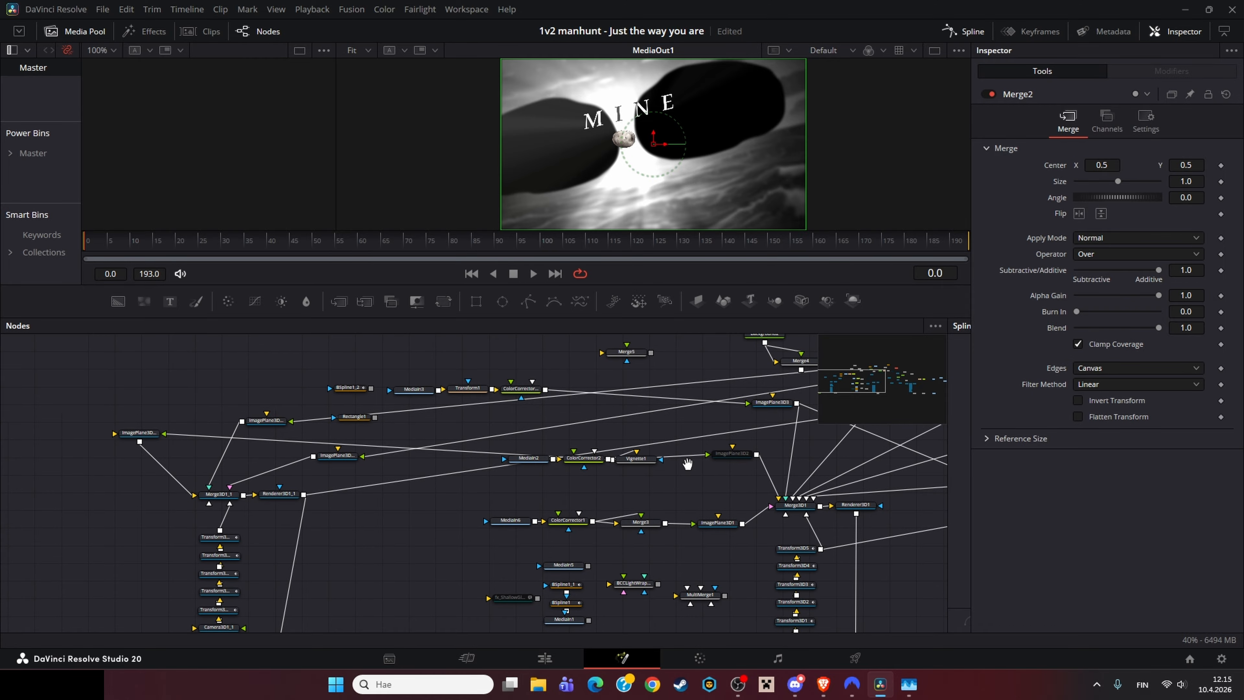
pyautogui.moveTo(686, 465); pyautogui.dragTo(708, 464)
pyautogui.click(348, 418)
pyautogui.scroll(-3, 463, 485)
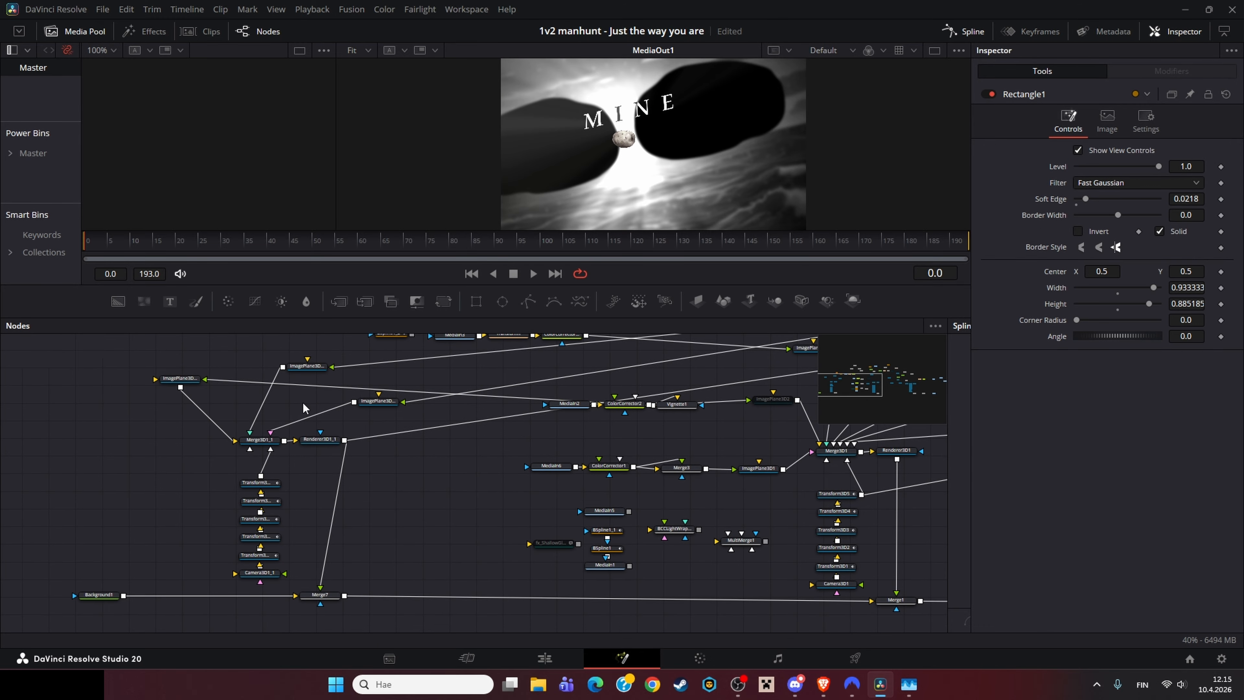
pyautogui.moveTo(189, 380); pyautogui.dragTo(166, 461)
pyautogui.moveTo(374, 486); pyautogui.dragTo(249, 502)
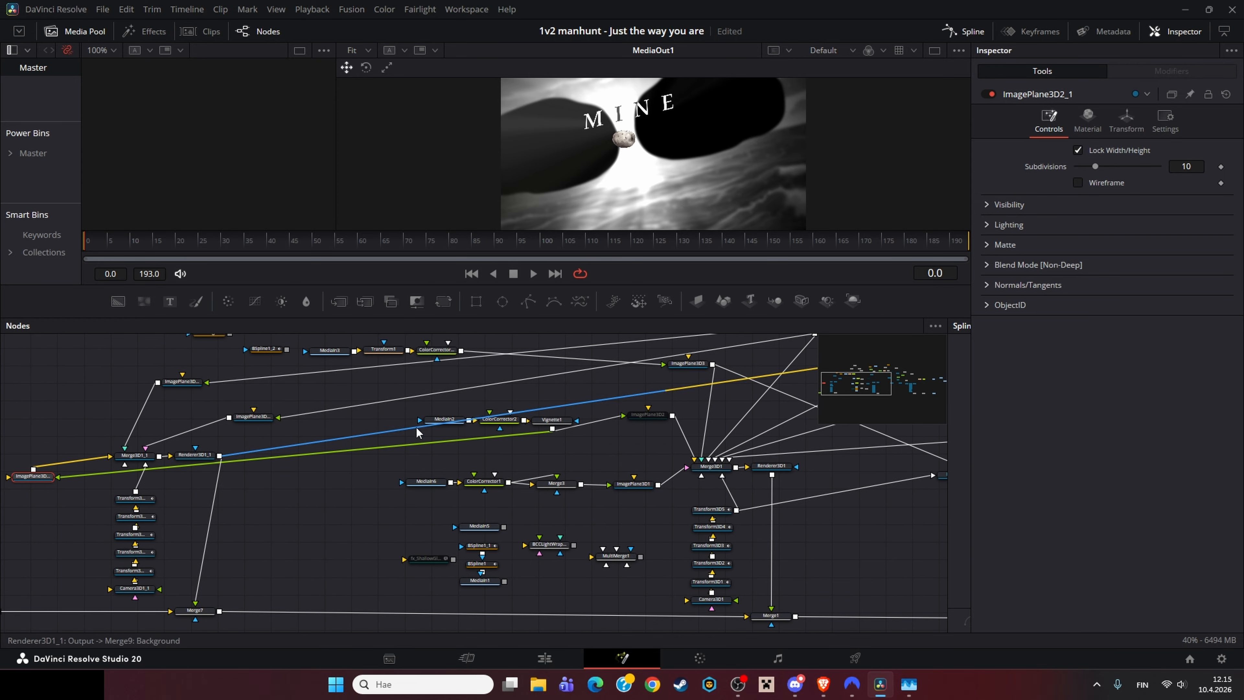
# Step: Load the MediaIn2 ocean footage into the left viewer and enlarge the viewer area
pyautogui.click(438, 420)
pyautogui.press('1')
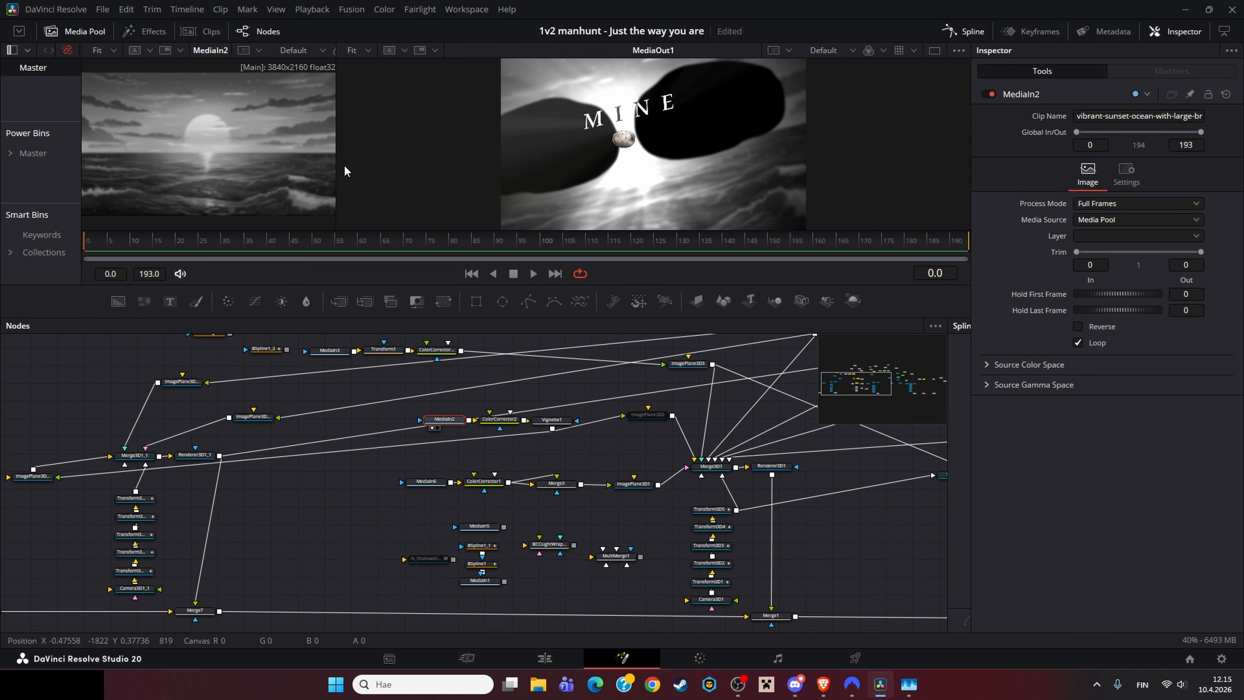
pyautogui.moveTo(458, 422); pyautogui.dragTo(266, 469)
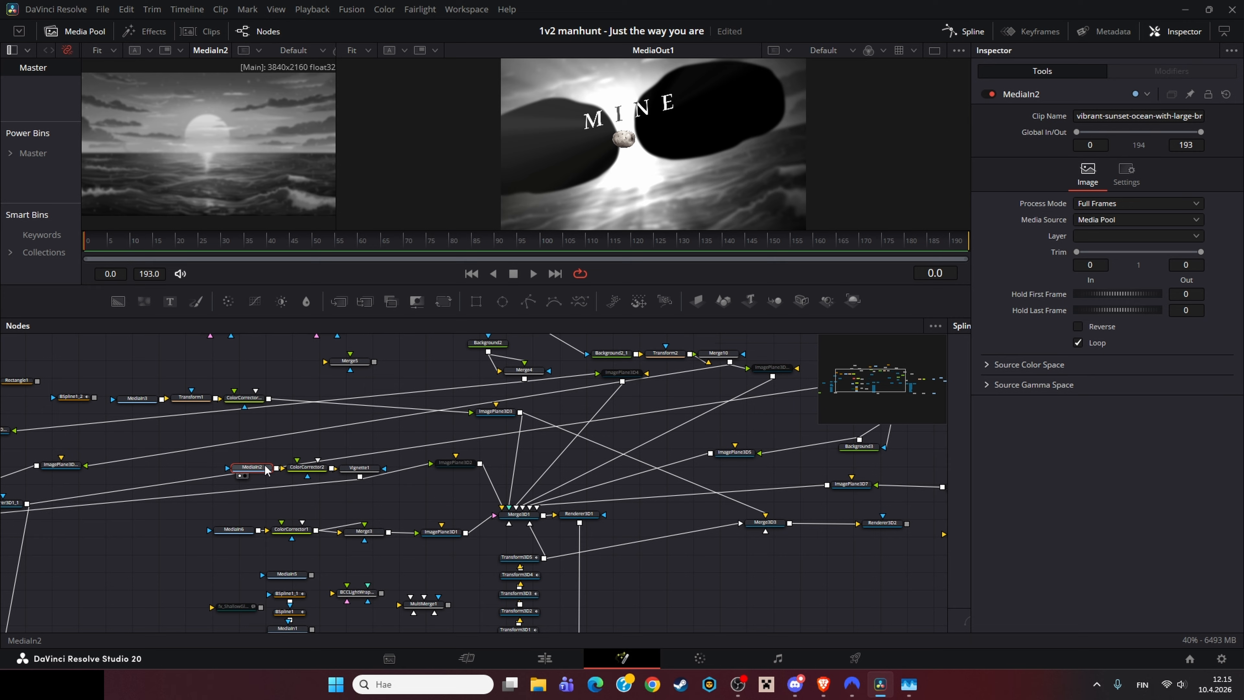
pyautogui.middleClick(187, 131)
pyautogui.moveTo(297, 288); pyautogui.dragTo(296, 445)
pyautogui.hotkey('ctrl', 'f')
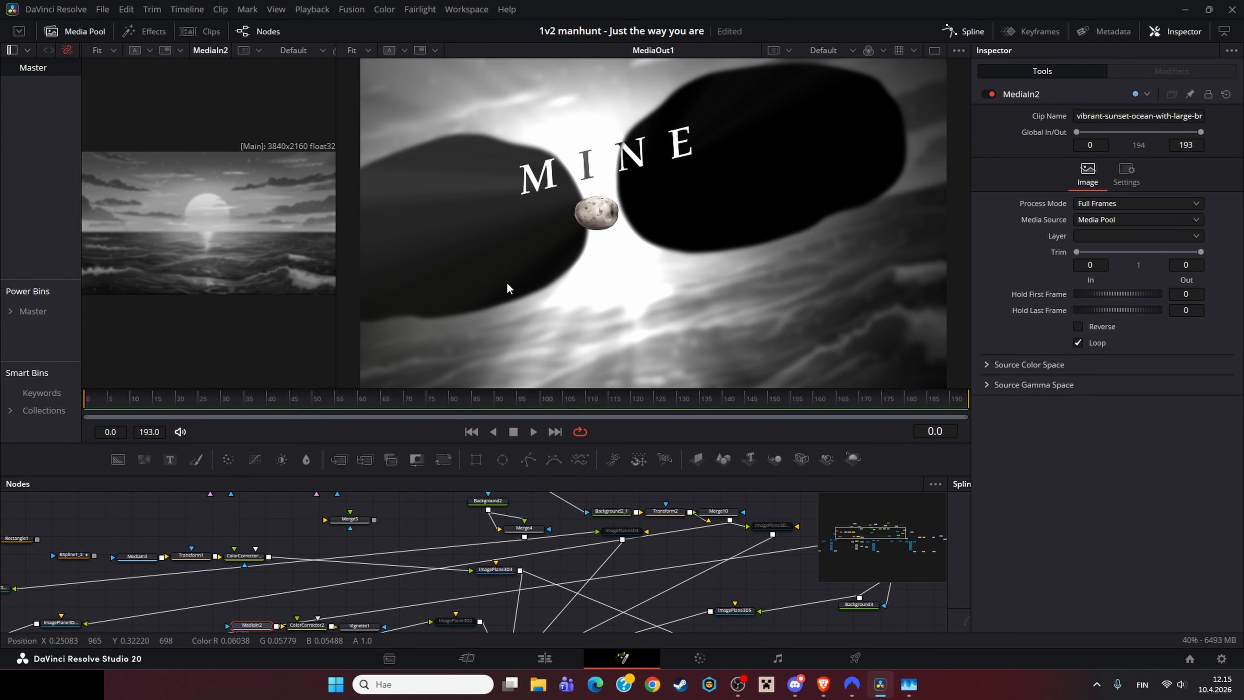
# Step: Select ColorCorrector2, then load ImagePlane3D1 into the left viewer
pyautogui.moveTo(314, 623); pyautogui.dragTo(332, 532)
pyautogui.click(330, 535)
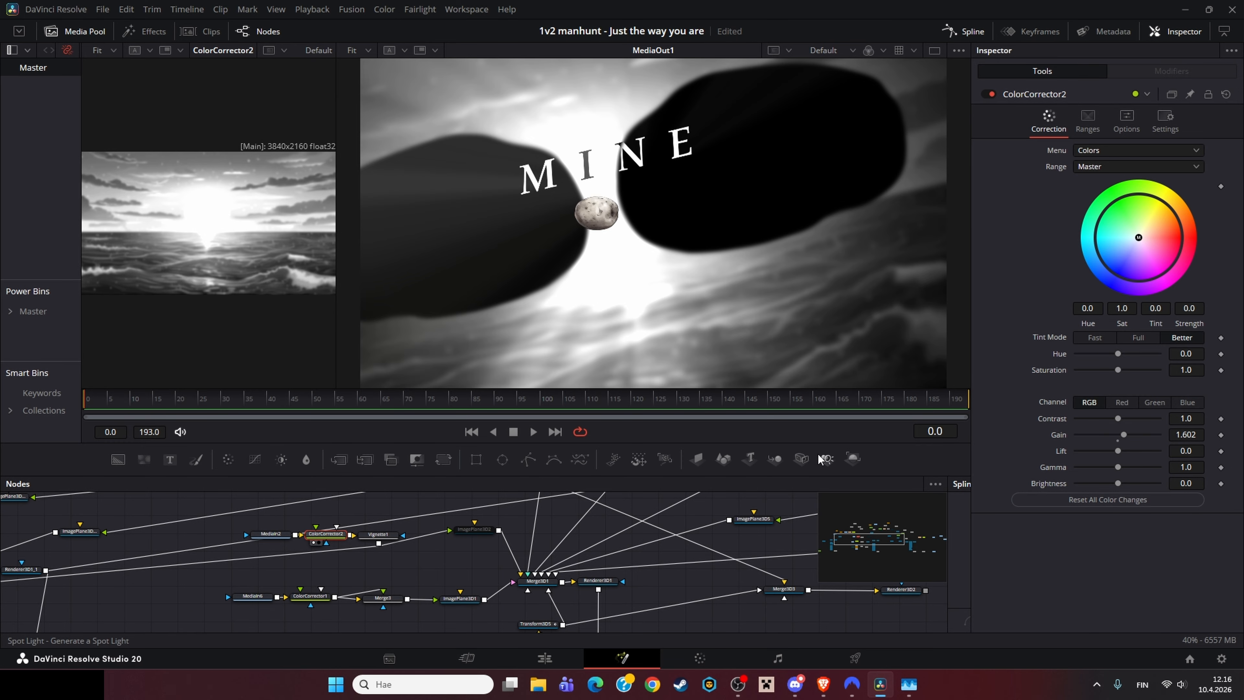
pyautogui.moveTo(376, 497); pyautogui.dragTo(299, 529)
pyautogui.click(285, 557)
pyautogui.press('1')
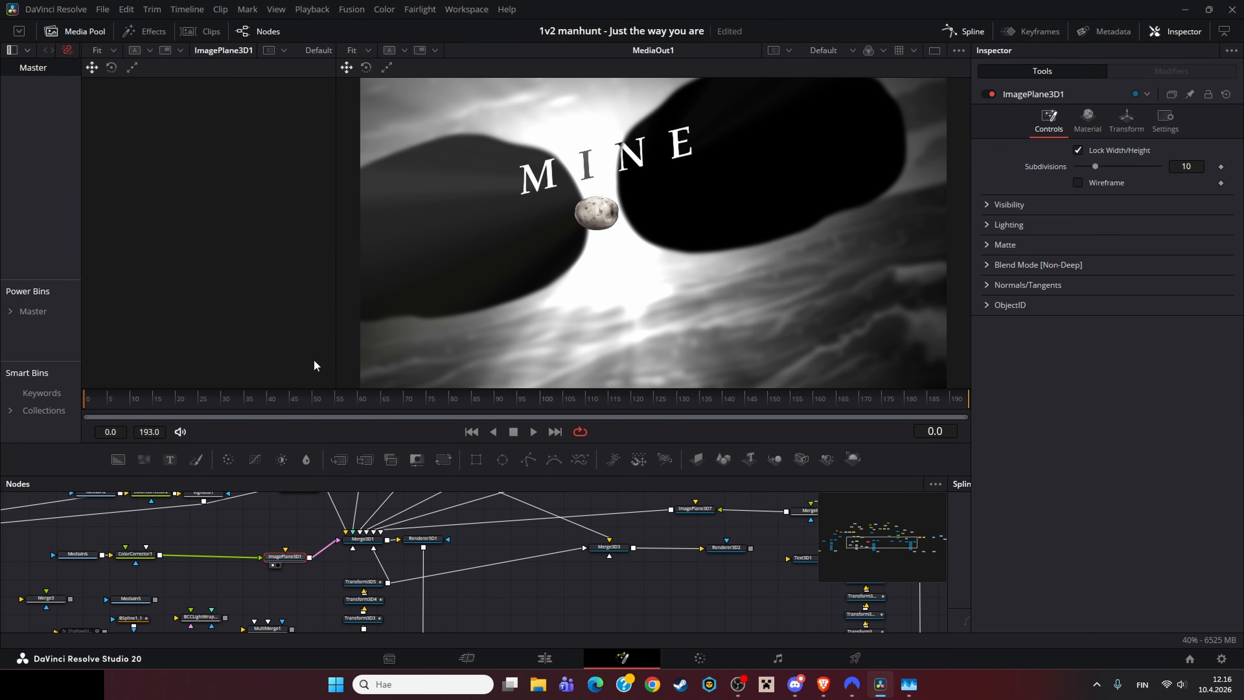
# Step: Play the composition to frame 57 and disable the ImagePlane3D2 node
pyautogui.click(353, 547)
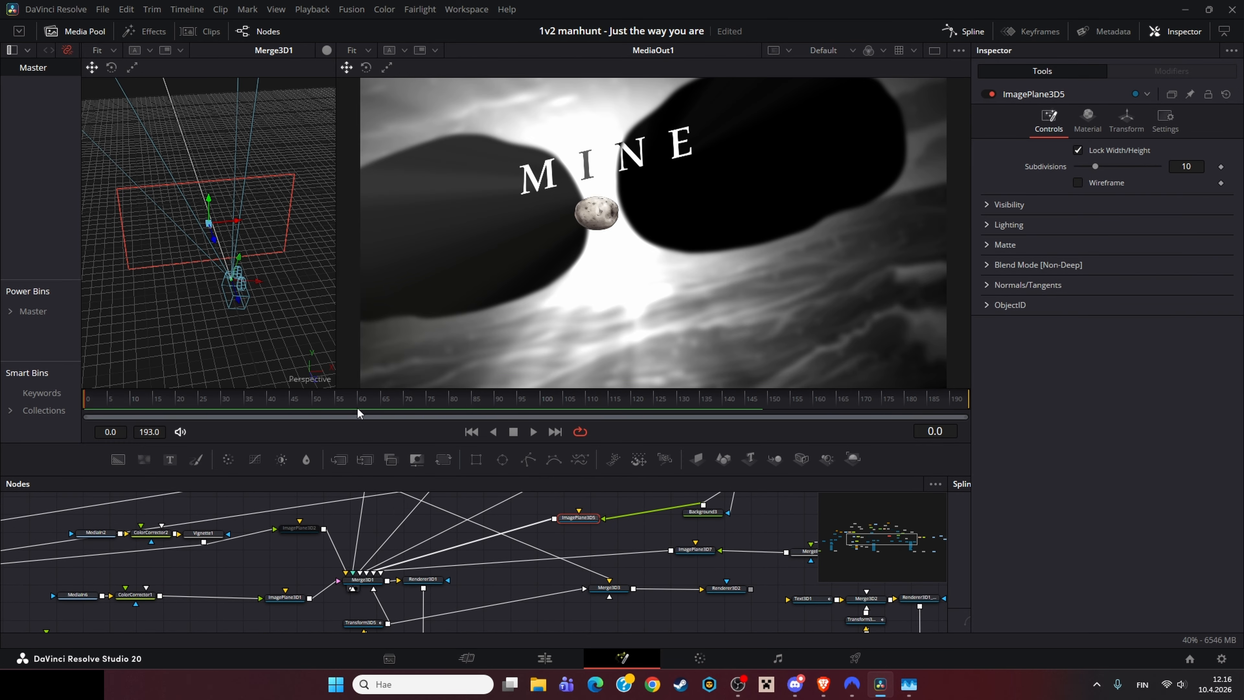
pyautogui.press('space')
pyautogui.moveTo(218, 530); pyautogui.dragTo(234, 585)
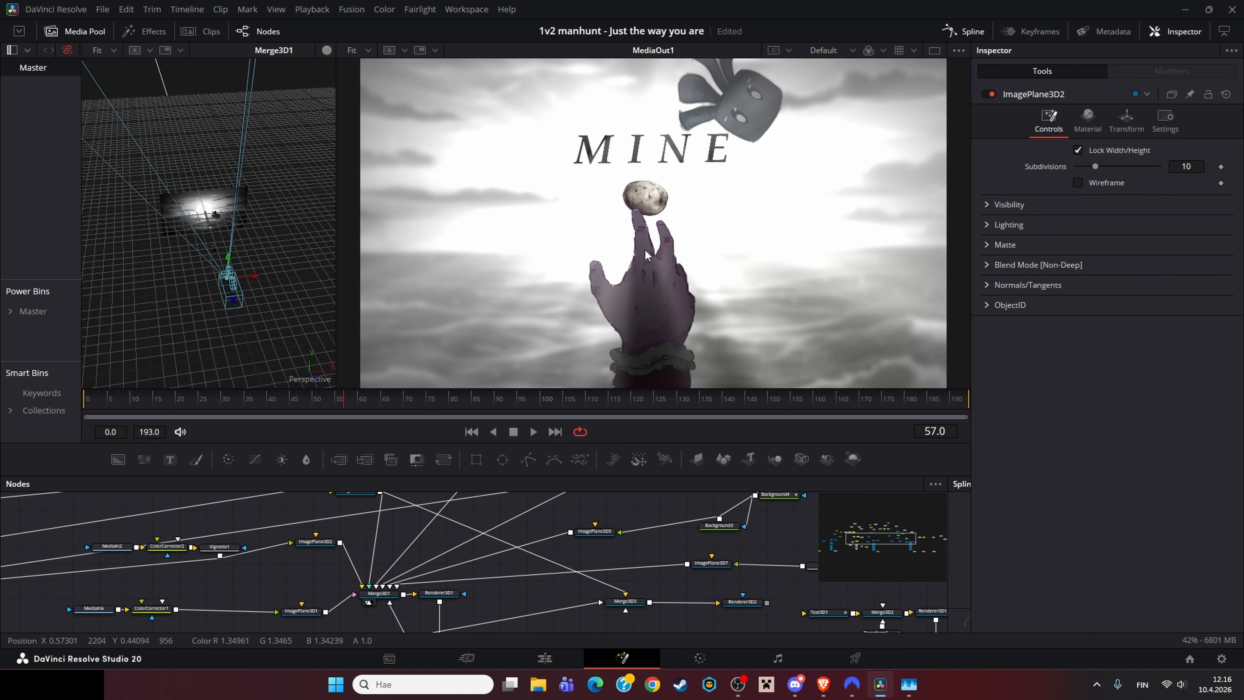
pyautogui.click(316, 542)
pyautogui.click(987, 94)
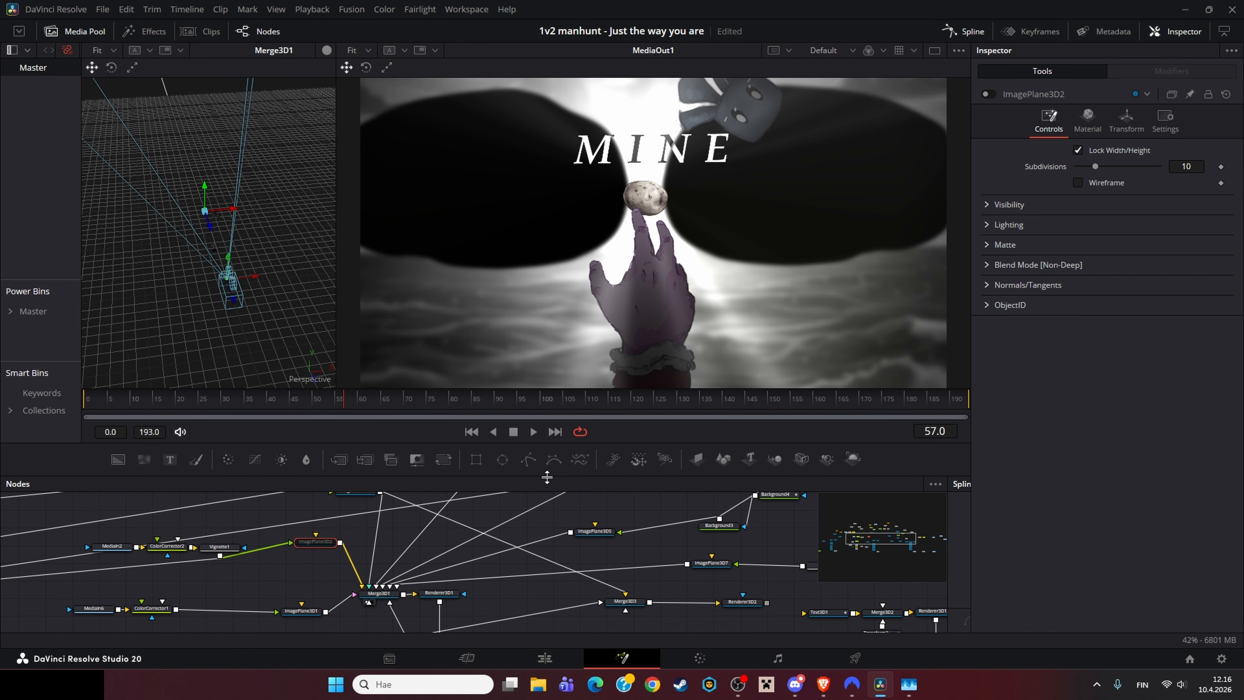
# Step: Load Merge3D1_1 into the left viewer and orbit and zoom around its 3D scene
pyautogui.hscroll(-10, 368, 537)
pyautogui.moveTo(293, 501); pyautogui.dragTo(214, 192)
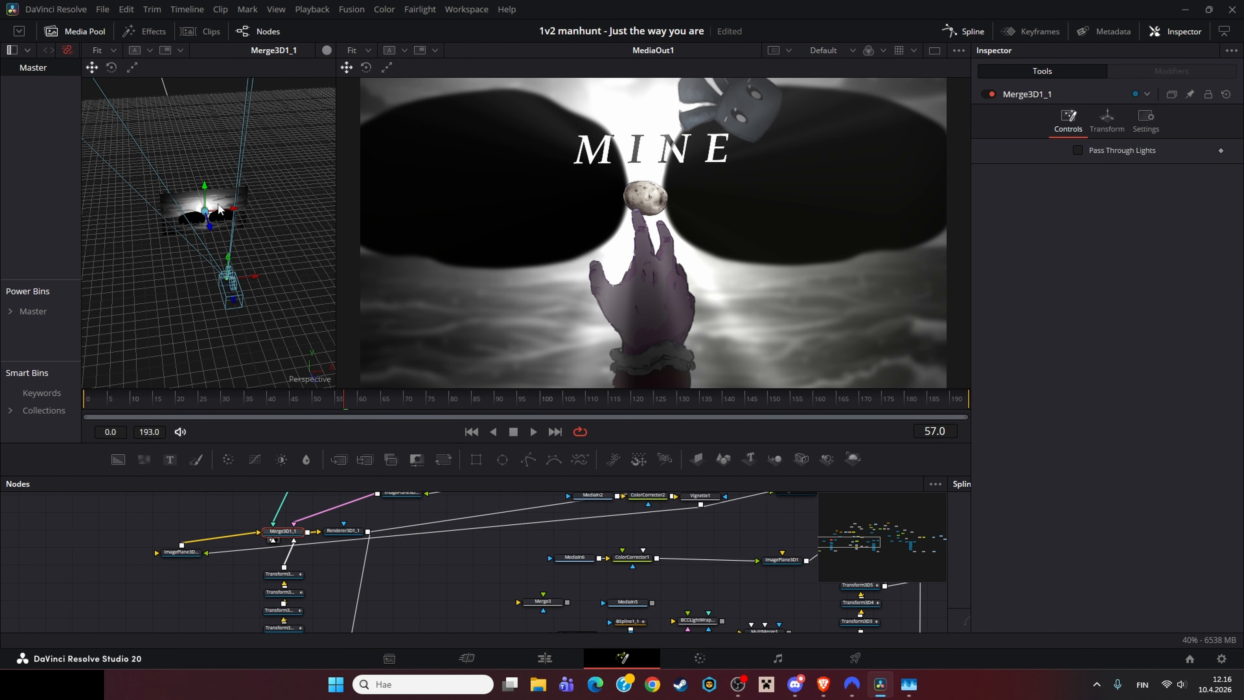
pyautogui.scroll(3, 215, 193)
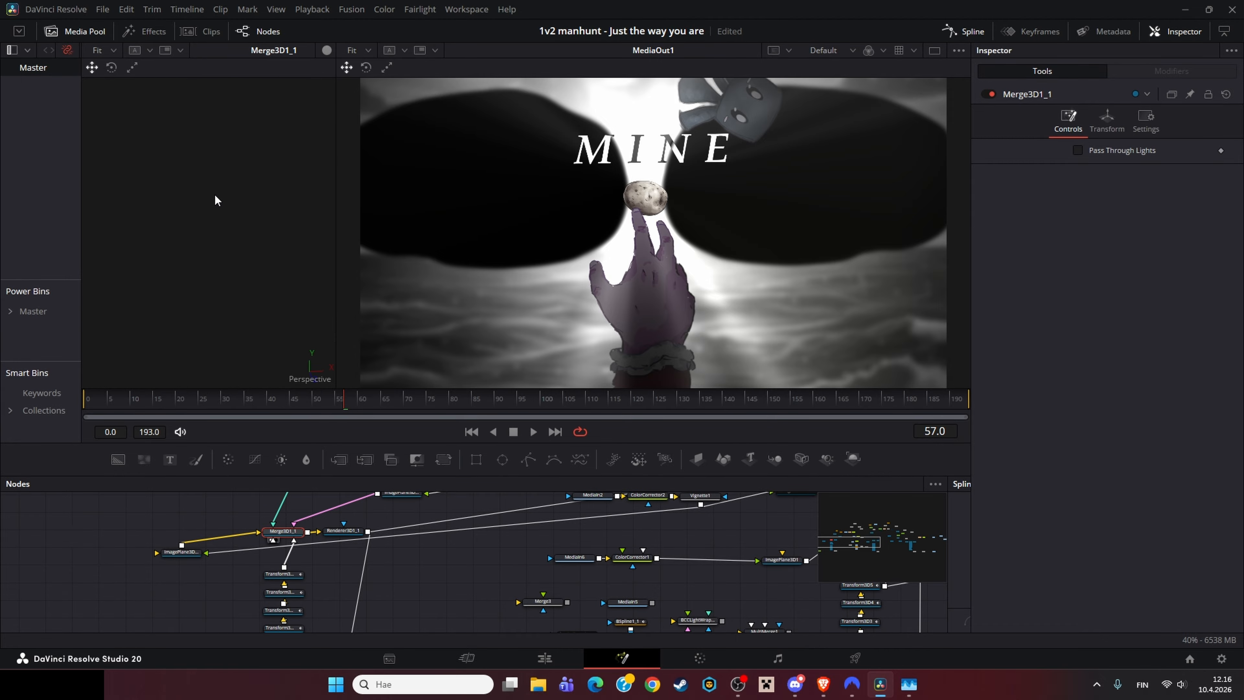
pyautogui.scroll(-3, 214, 194)
pyautogui.moveTo(227, 220); pyautogui.dragTo(345, 102)
pyautogui.scroll(3, 248, 208)
pyautogui.scroll(-3, 249, 208)
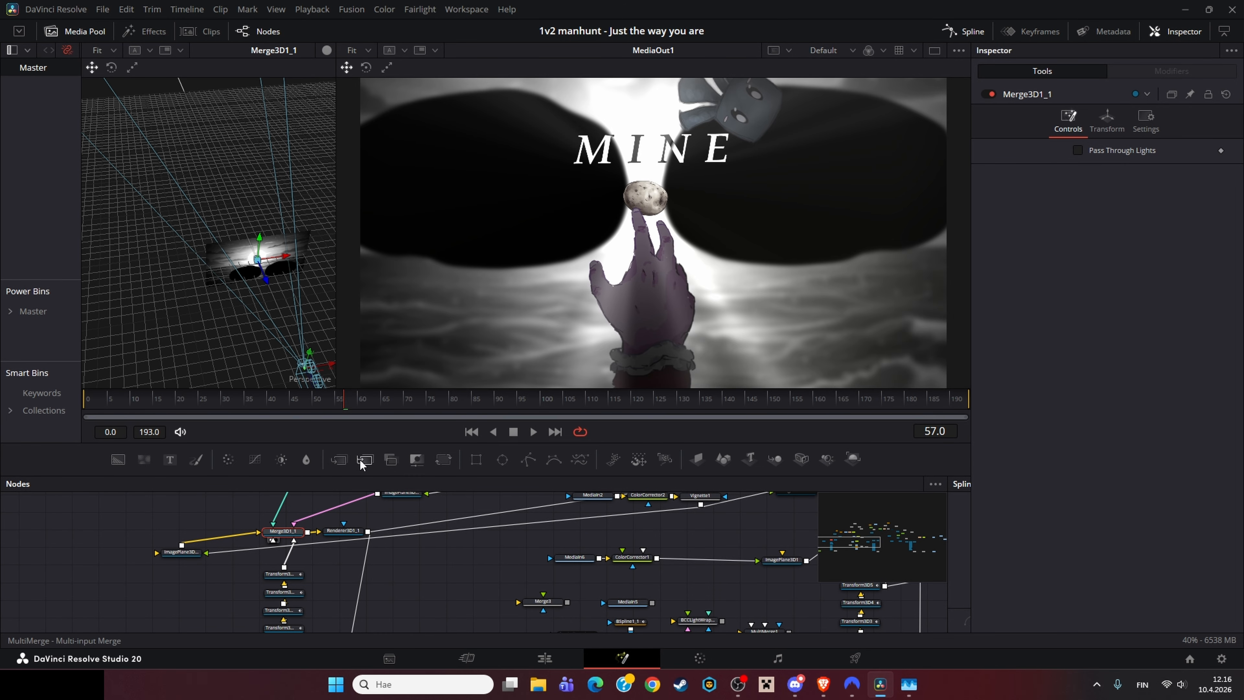
pyautogui.scroll(-3, 439, 573)
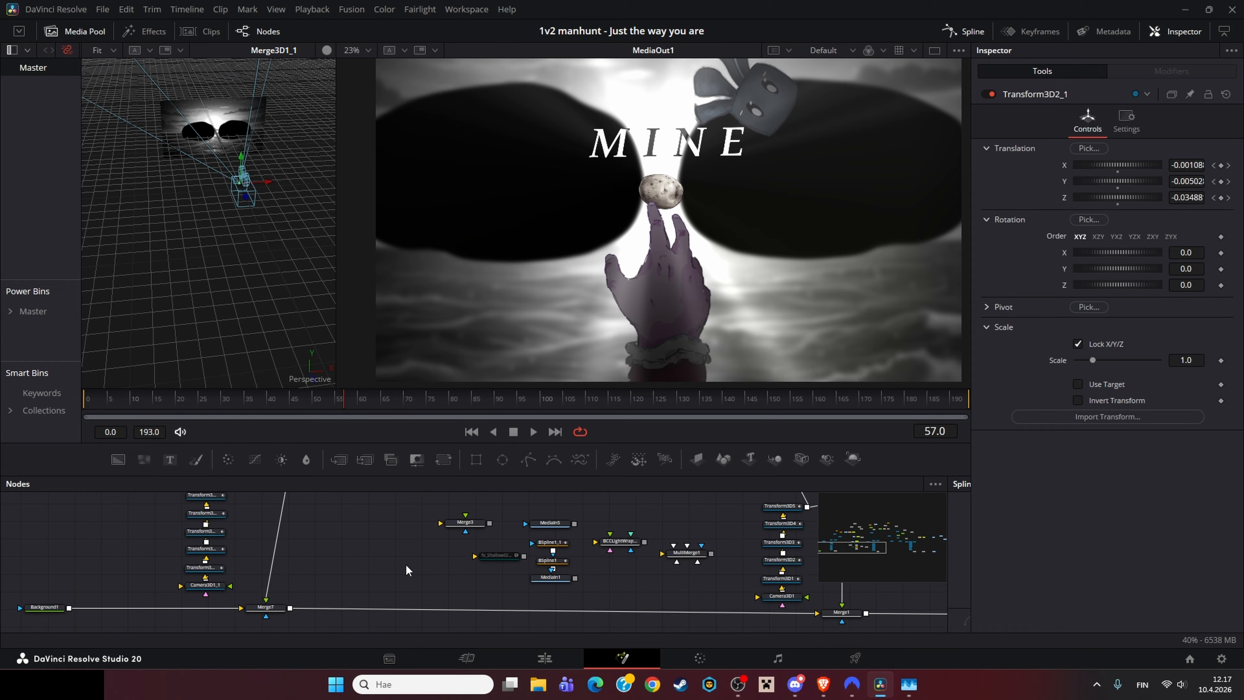
# Step: Select the stack of Transform3D nodes and pan across the node graph
pyautogui.moveTo(189, 513); pyautogui.dragTo(225, 588)
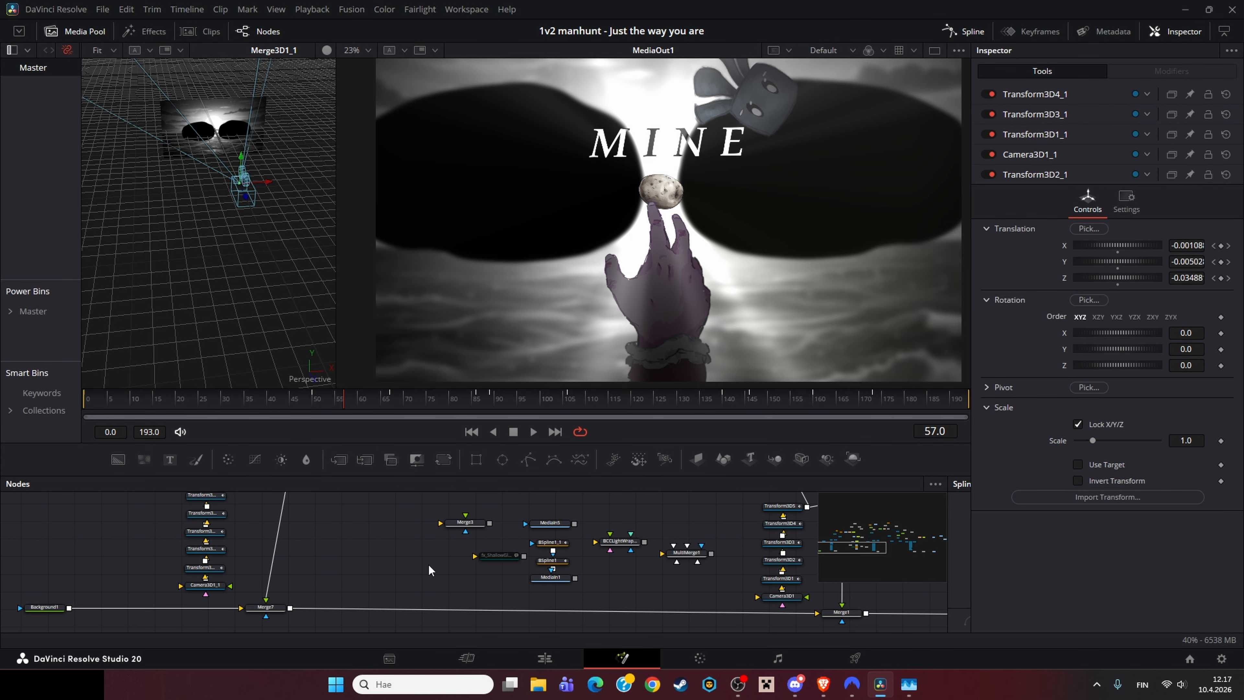
pyautogui.hscroll(5, 377, 592)
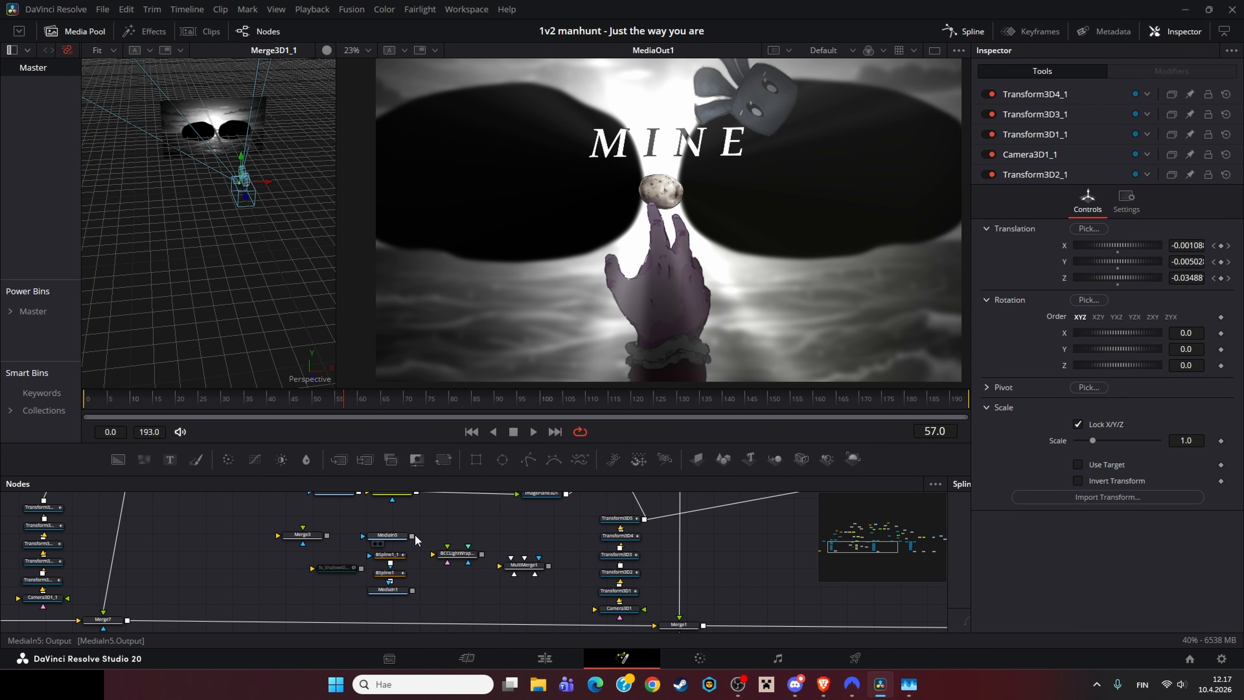
pyautogui.hscroll(15, 525, 561)
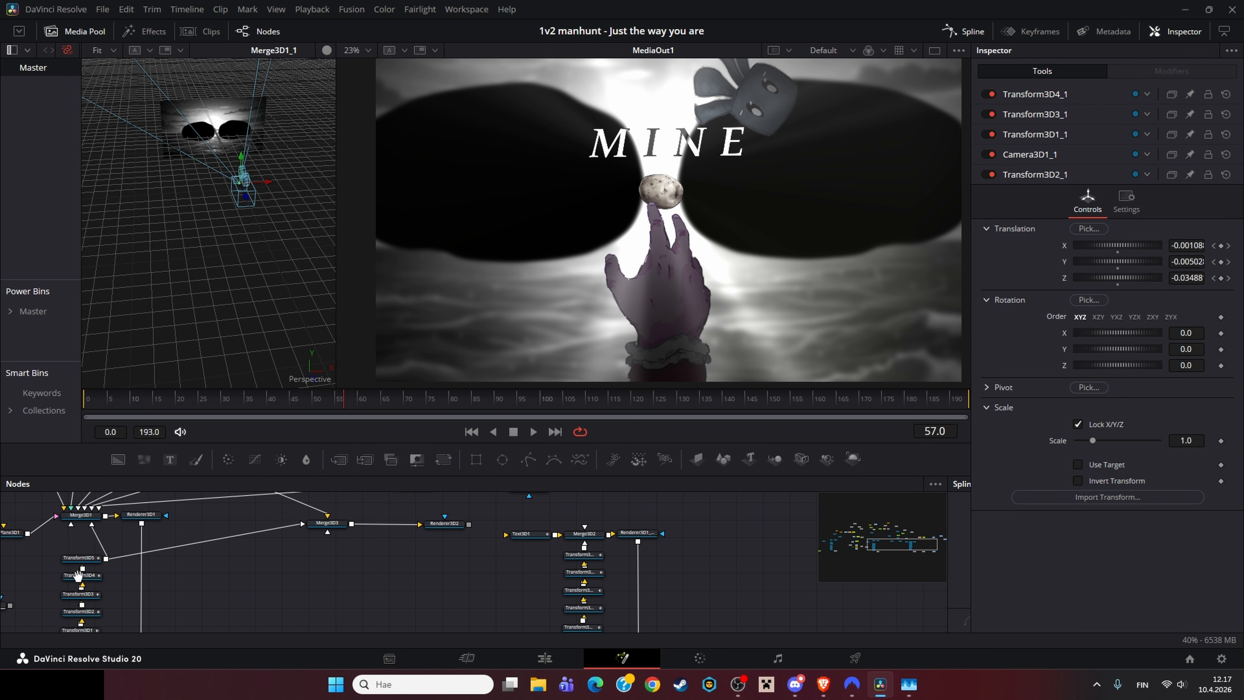
# Step: Load the MediaIn6 hand clip into the left viewer, scrub to frame 184 and zoom in to inspect it
pyautogui.click(76, 567)
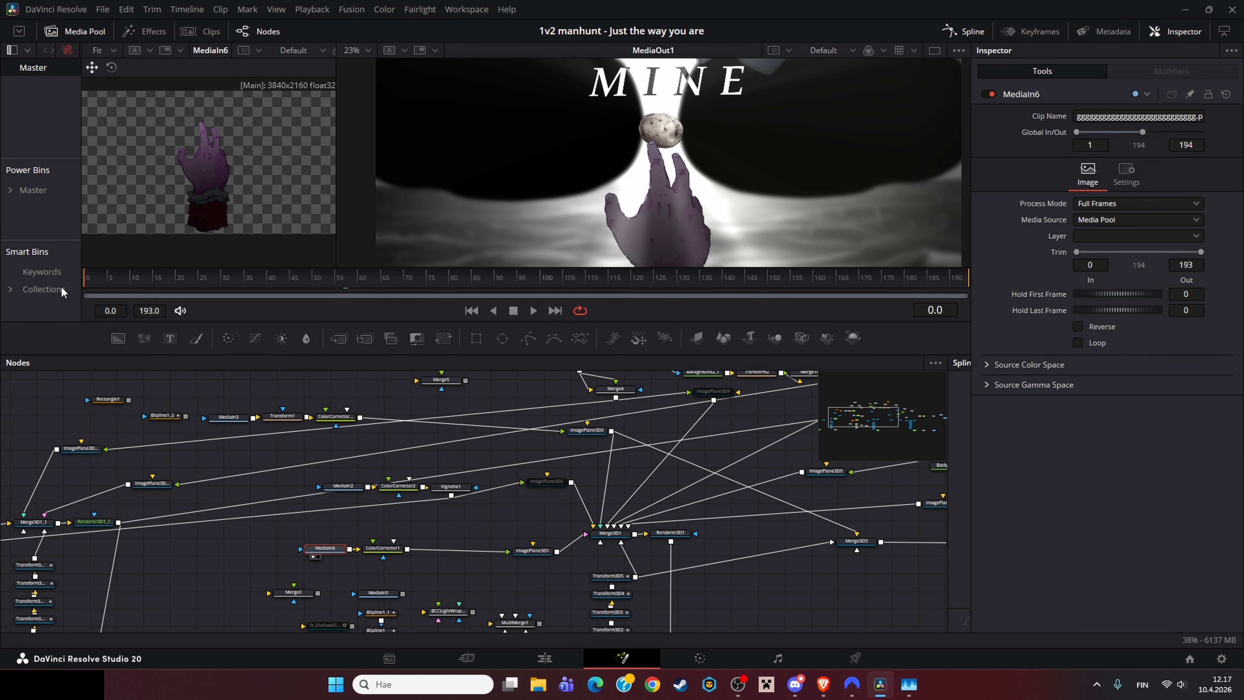
pyautogui.moveTo(89, 277); pyautogui.dragTo(923, 257)
pyautogui.scroll(2, 259, 193)
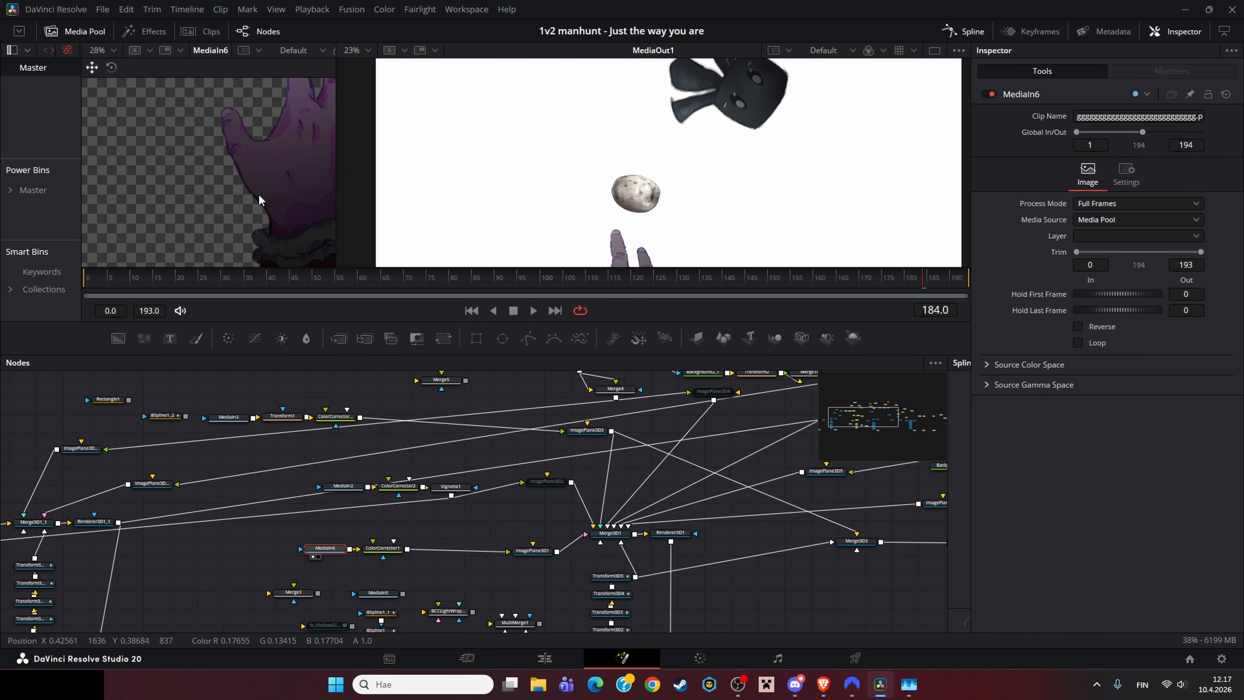
pyautogui.moveTo(258, 193); pyautogui.dragTo(221, 214)
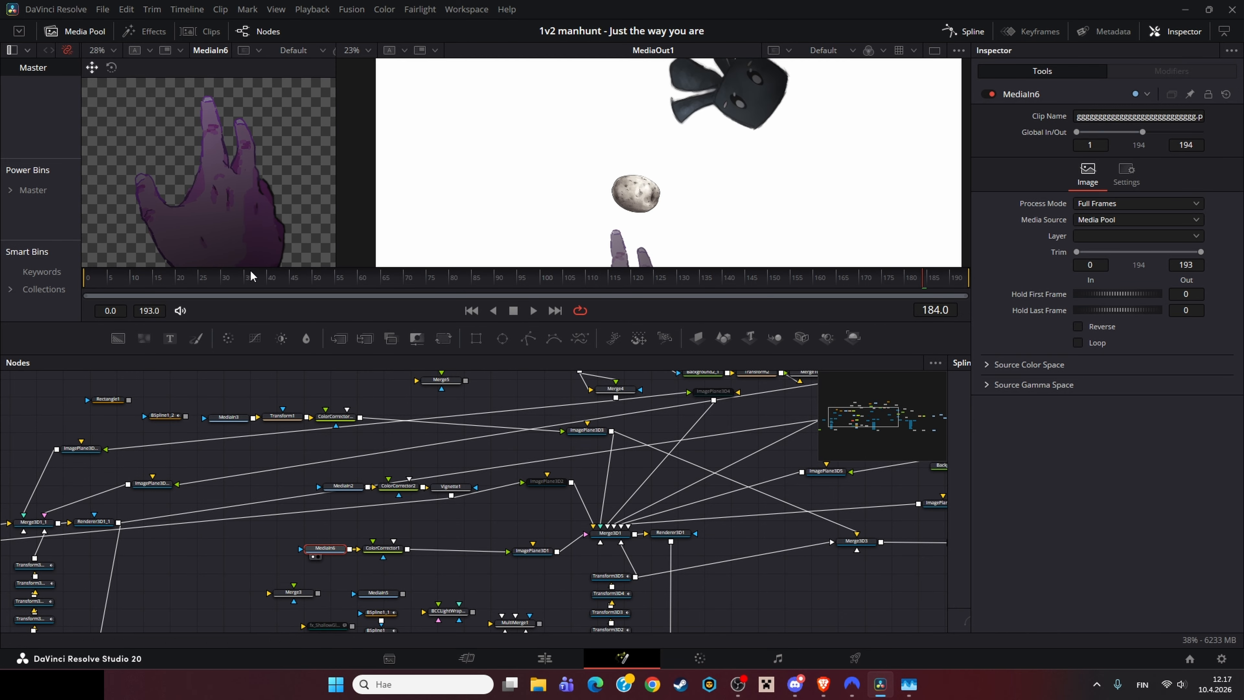
pyautogui.hotkey('ctrl', 'f')
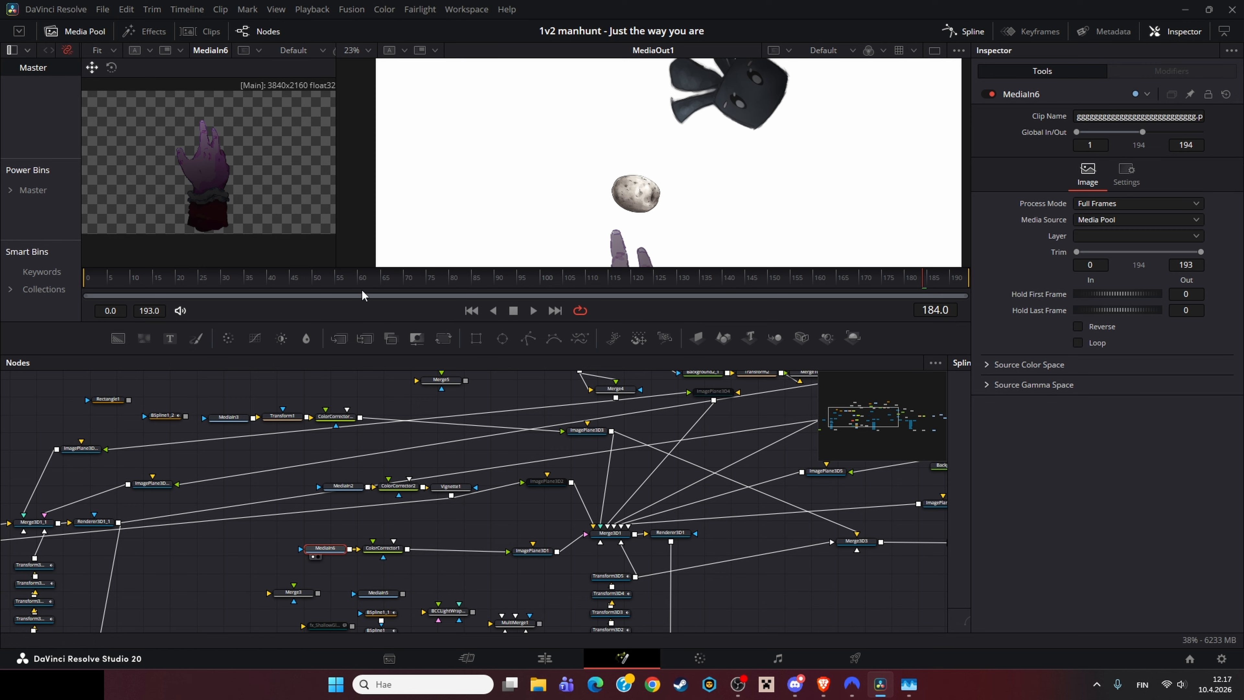
# Step: Enlarge the viewer area, load ImagePlane3D1 into the left viewer and zoom out around its 3D view
pyautogui.moveTo(360, 327); pyautogui.dragTo(358, 402)
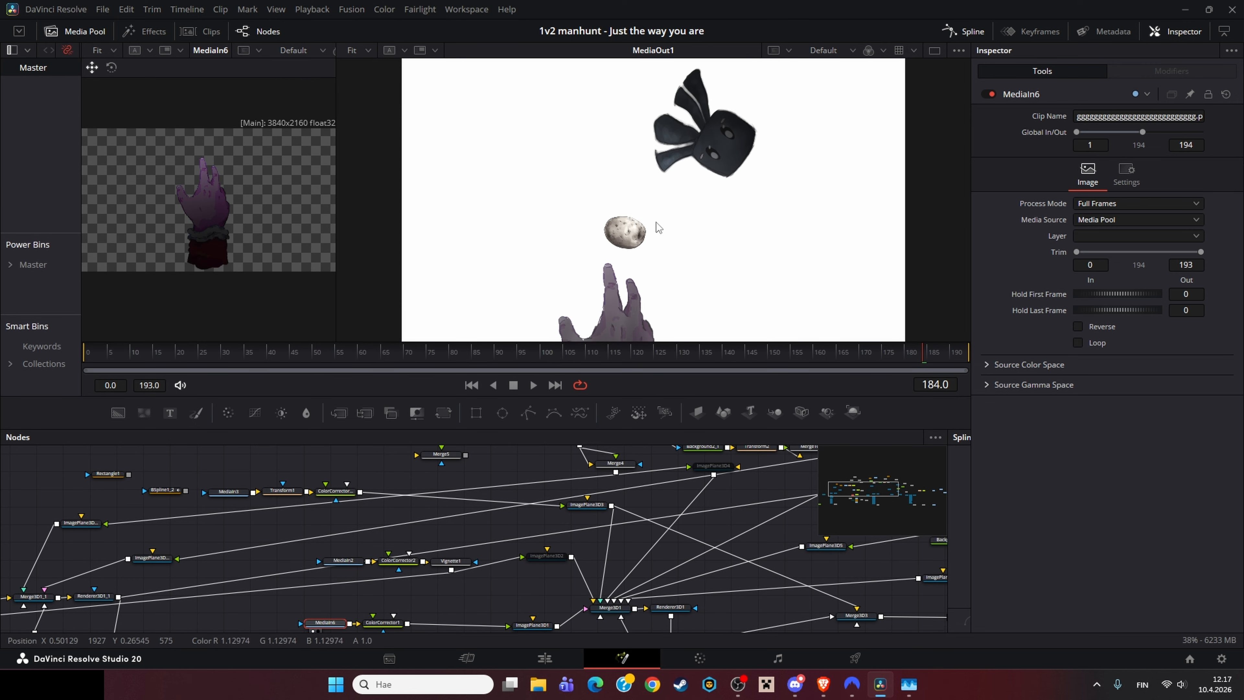
pyautogui.click(350, 525)
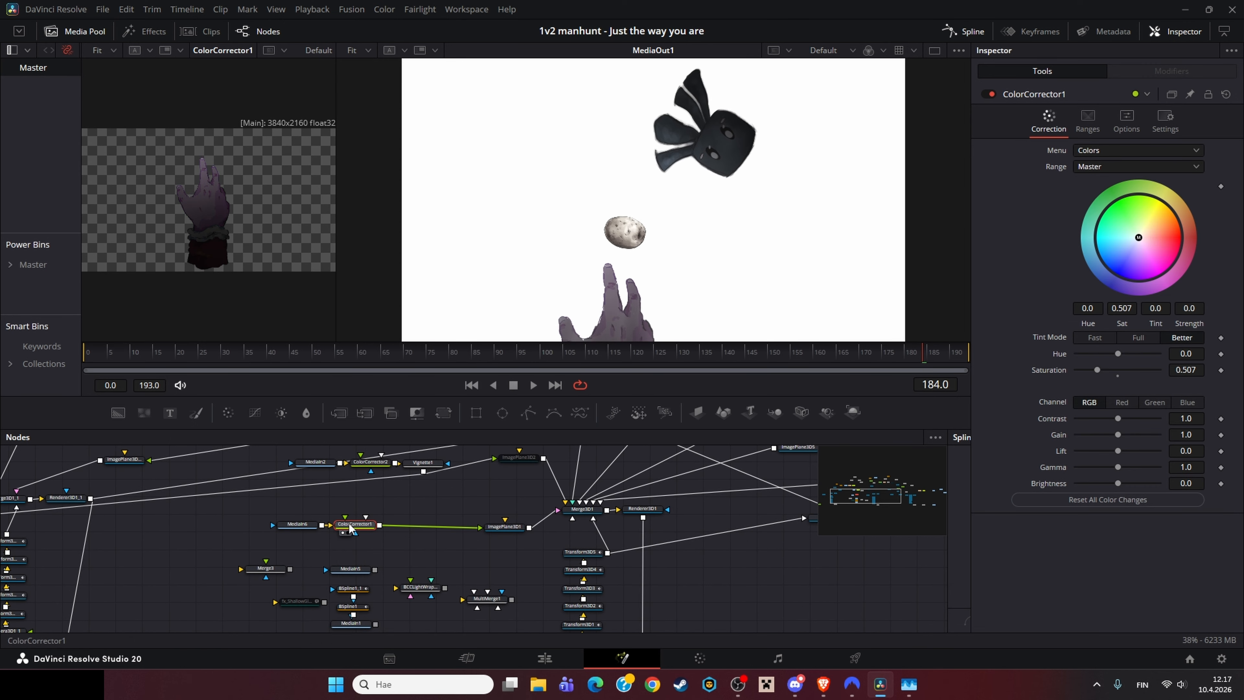
pyautogui.click(315, 528)
pyautogui.click(367, 525)
pyautogui.click(504, 526)
pyautogui.press('1')
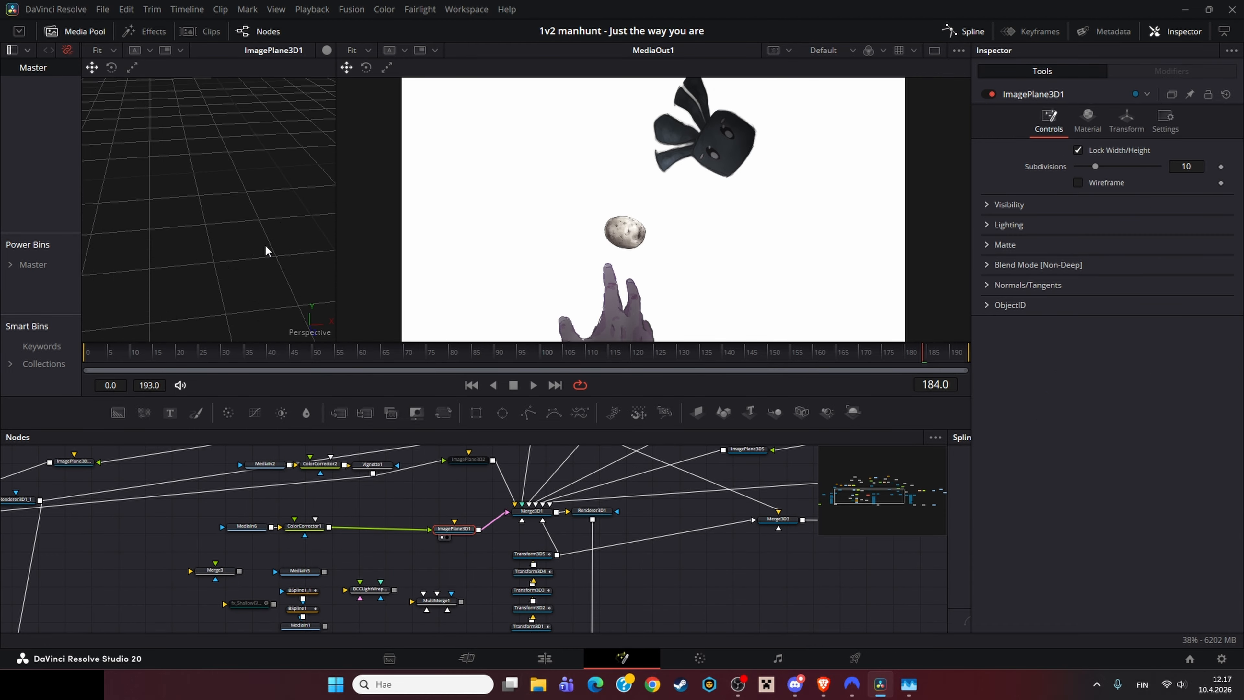
pyautogui.scroll(-5, 268, 267)
pyautogui.scroll(-3, 268, 267)
pyautogui.moveTo(268, 268); pyautogui.dragTo(236, 216)
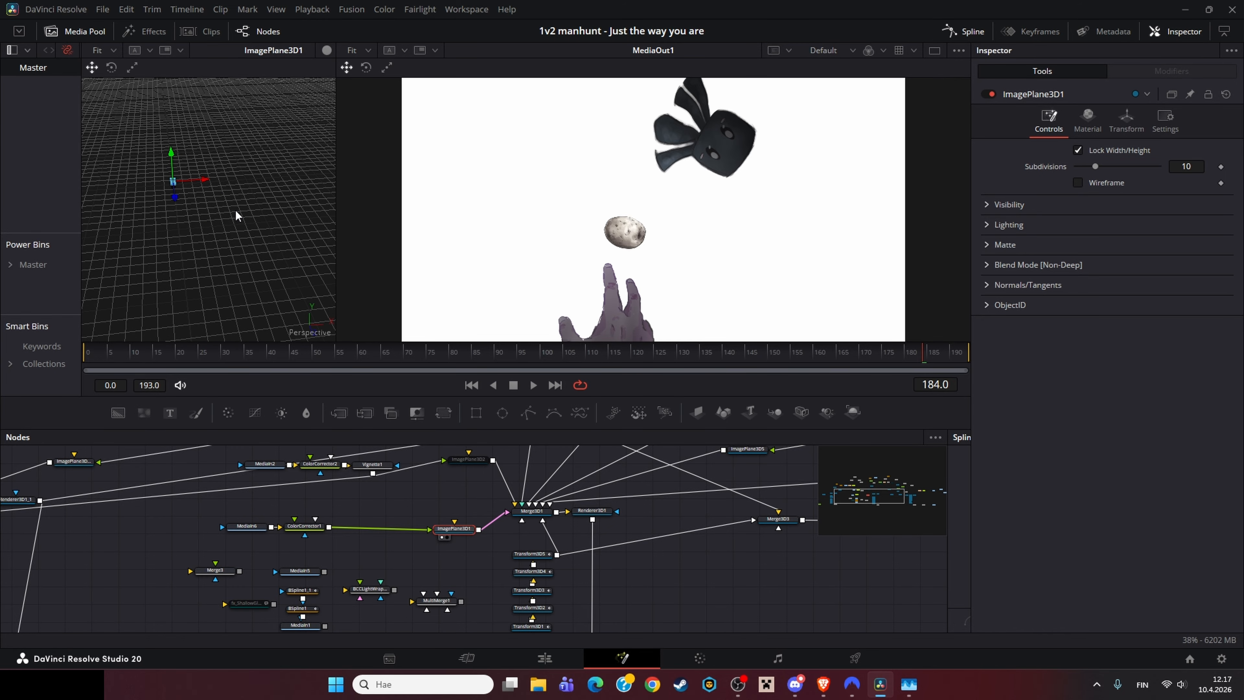
# Step: Load Transform3 into the left viewer and orbit the Merge3D1 scene in the right viewer
pyautogui.click(359, 49)
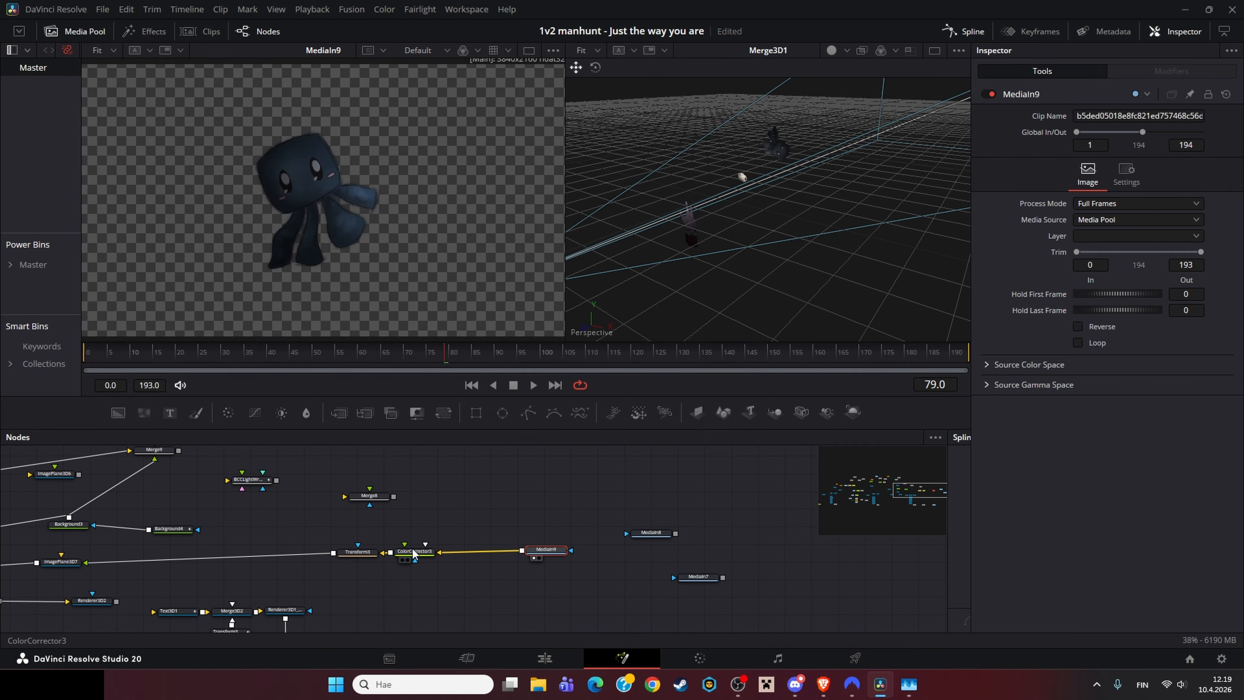
pyautogui.click(415, 550)
pyautogui.click(358, 552)
pyautogui.press('1')
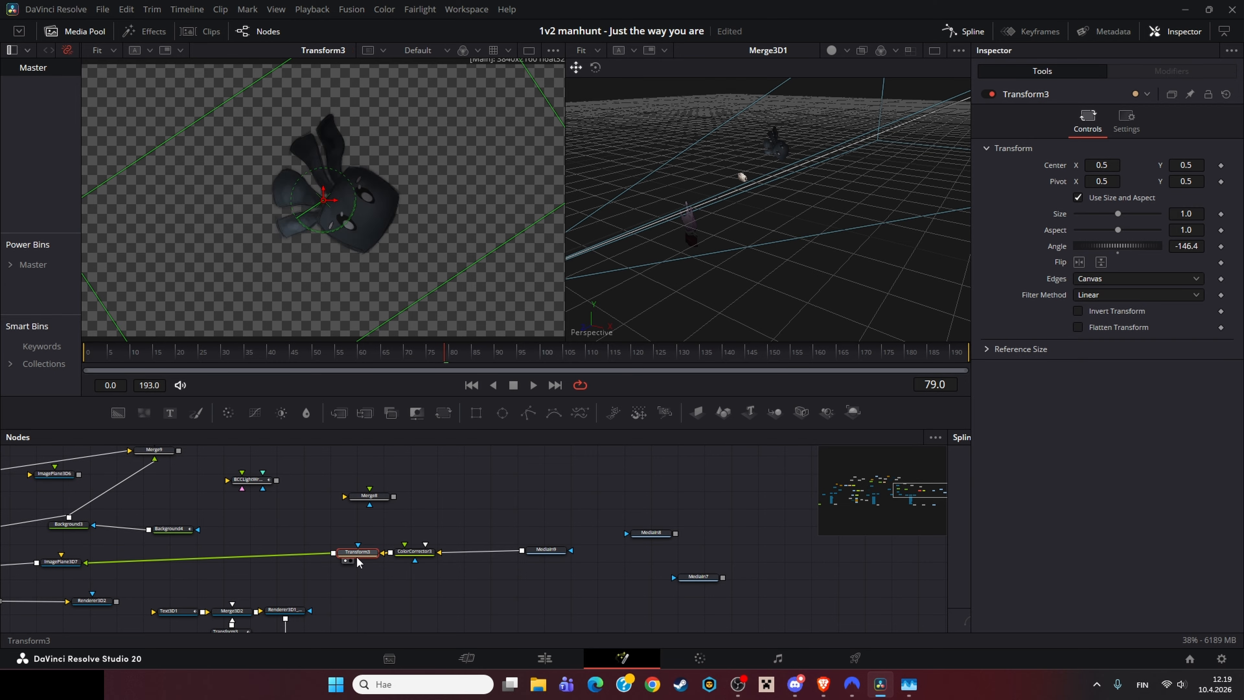
pyautogui.scroll(-4, 413, 258)
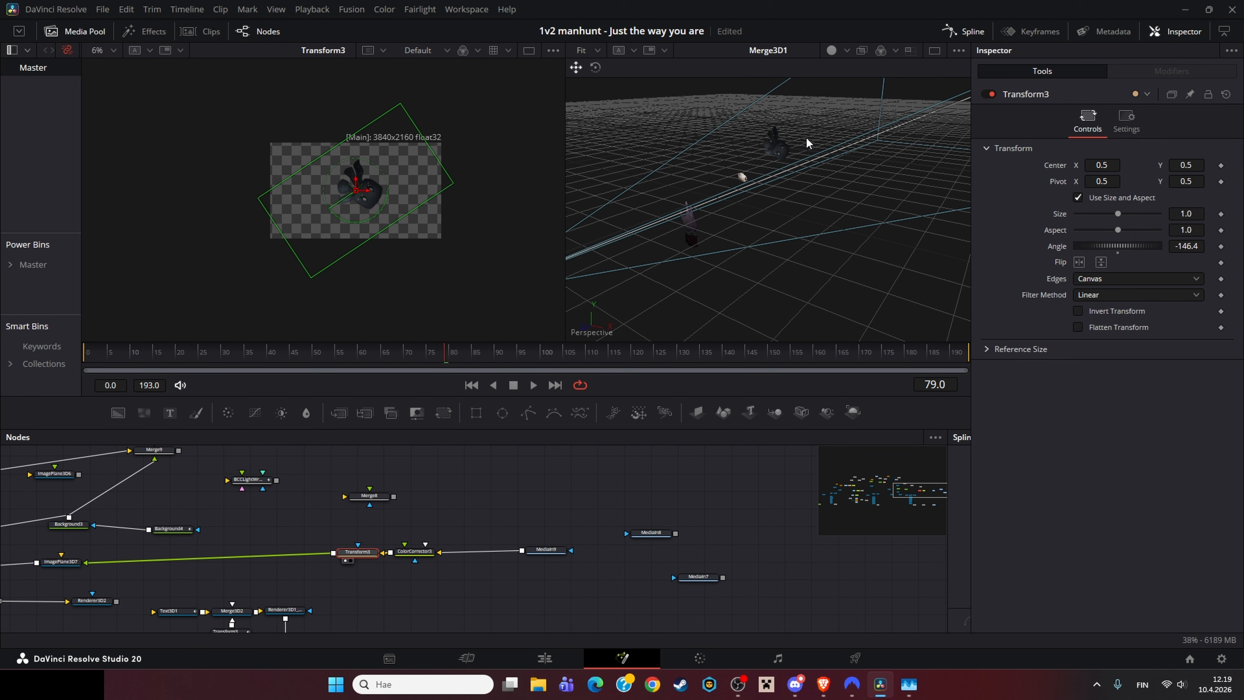
pyautogui.scroll(5, 795, 131)
pyautogui.moveTo(793, 130); pyautogui.dragTo(778, 183)
# Step: Select ImagePlane3D7 and load Merge3D1 into the left viewer
pyautogui.moveTo(546, 524); pyautogui.dragTo(695, 492)
pyautogui.moveTo(414, 542); pyautogui.dragTo(526, 518)
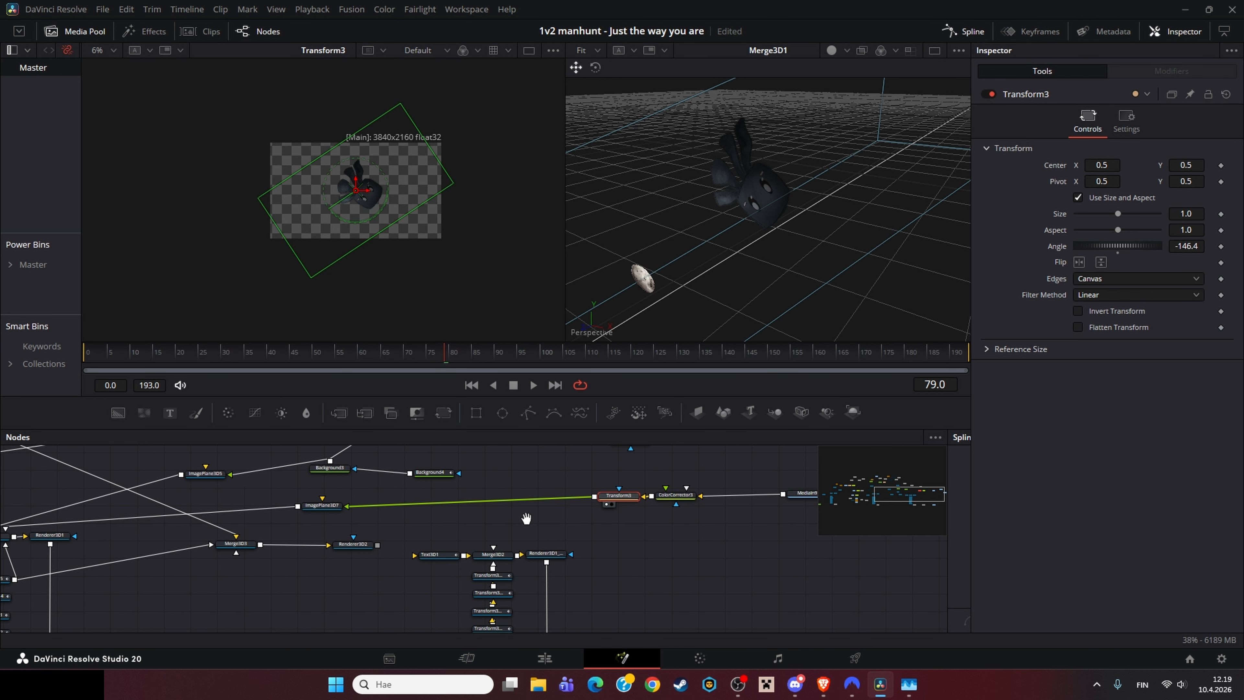
pyautogui.click(315, 507)
pyautogui.moveTo(271, 543); pyautogui.dragTo(569, 529)
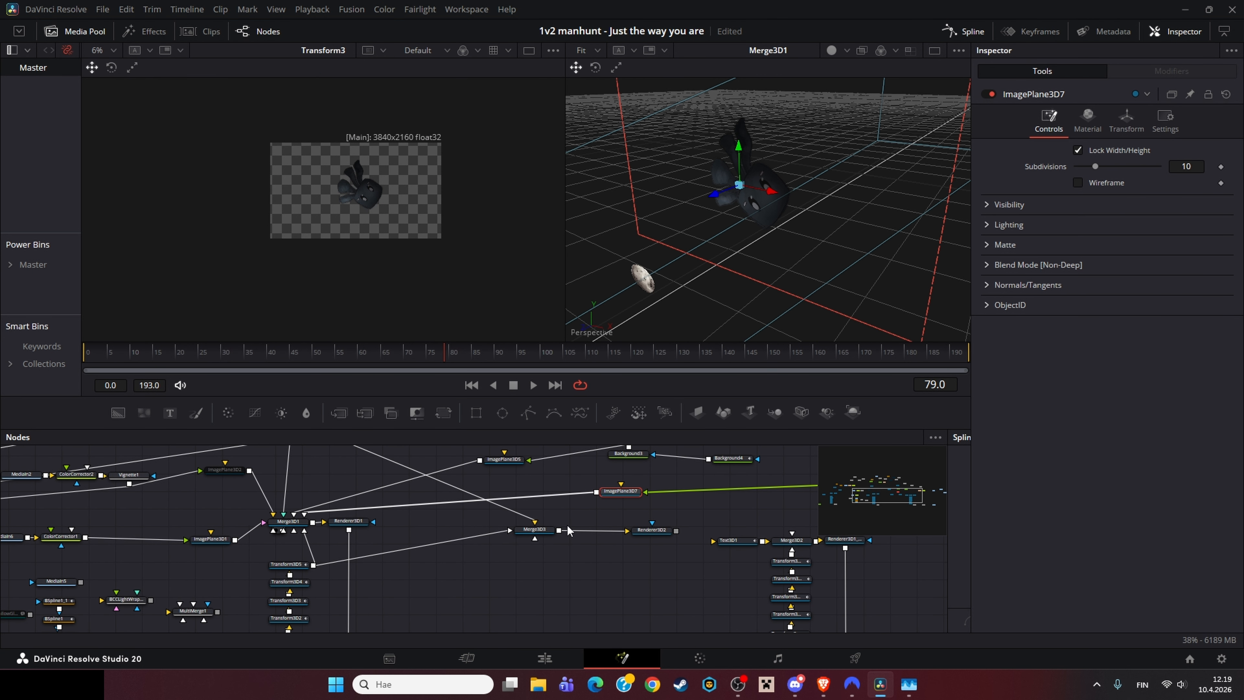
pyautogui.click(293, 529)
pyautogui.press('1')
# Step: Load MediaOut1 into the left viewer and orbit the 3D scene in the right viewer
pyautogui.moveTo(524, 563); pyautogui.dragTo(151, 404)
pyautogui.click(724, 516)
pyautogui.press('1')
pyautogui.moveTo(577, 500); pyautogui.dragTo(512, 580)
pyautogui.moveTo(724, 235); pyautogui.dragTo(785, 242)
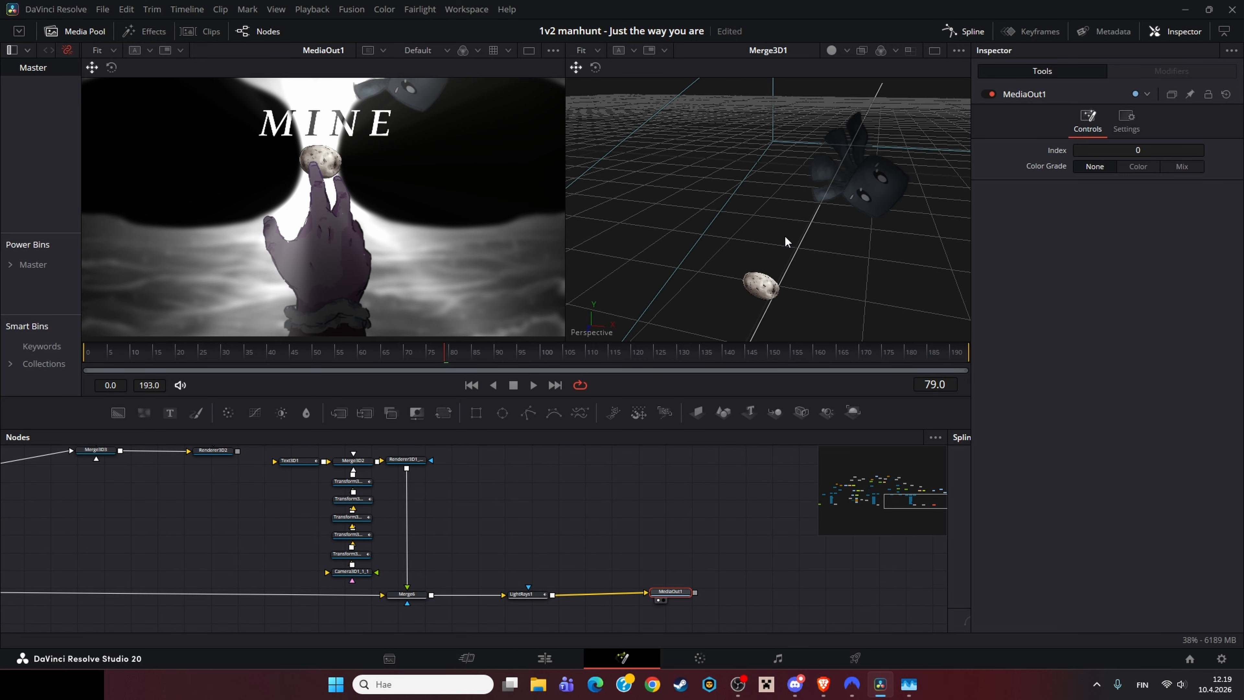
# Step: Select the Background3 node and scrub the playhead to frame 166
pyautogui.scroll(-4, 789, 235)
pyautogui.moveTo(509, 537); pyautogui.dragTo(597, 629)
pyautogui.moveTo(231, 484); pyautogui.dragTo(423, 525)
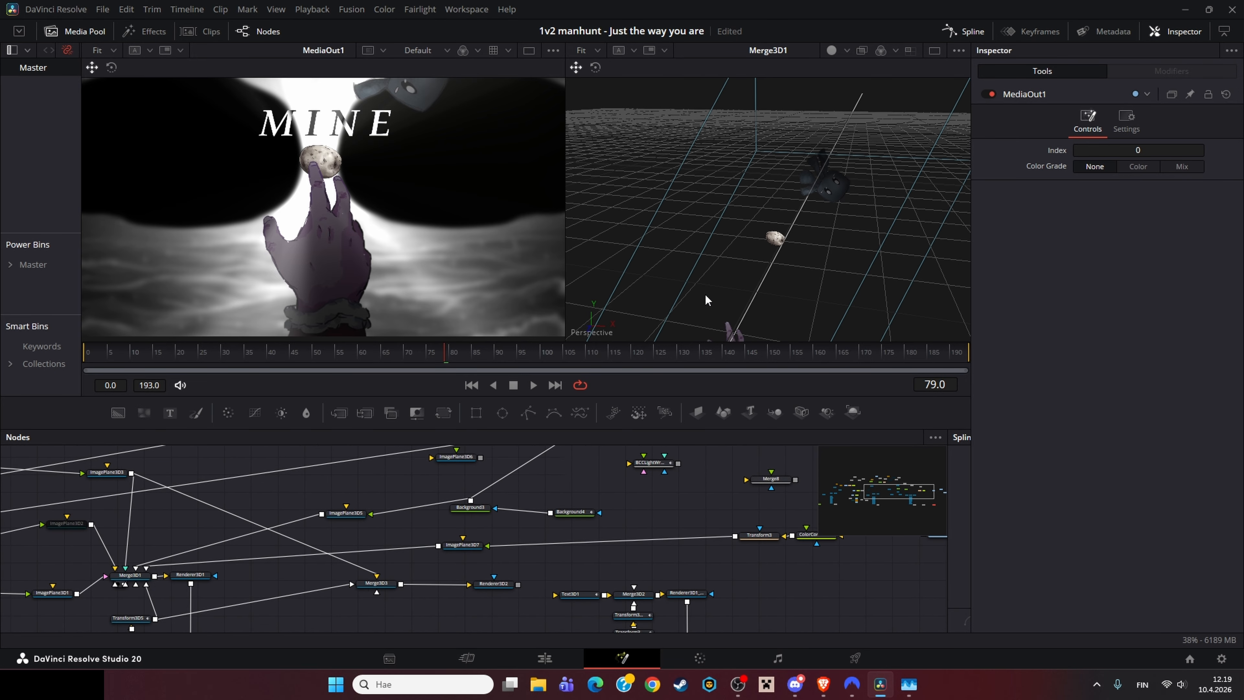
pyautogui.moveTo(501, 521); pyautogui.dragTo(453, 554)
pyautogui.click(424, 542)
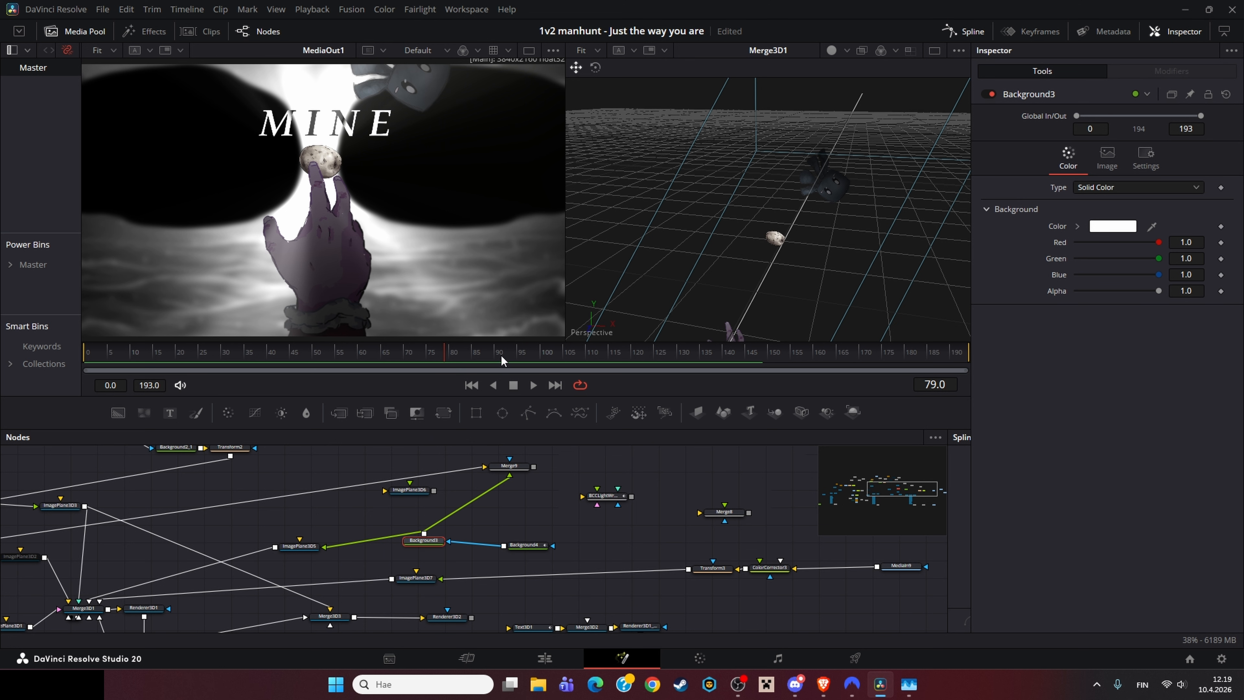
pyautogui.moveTo(502, 360); pyautogui.dragTo(841, 353)
# Step: Reposition the Background3 node next to ImagePlane3D5 in the node graph
pyautogui.moveTo(435, 542); pyautogui.dragTo(472, 524)
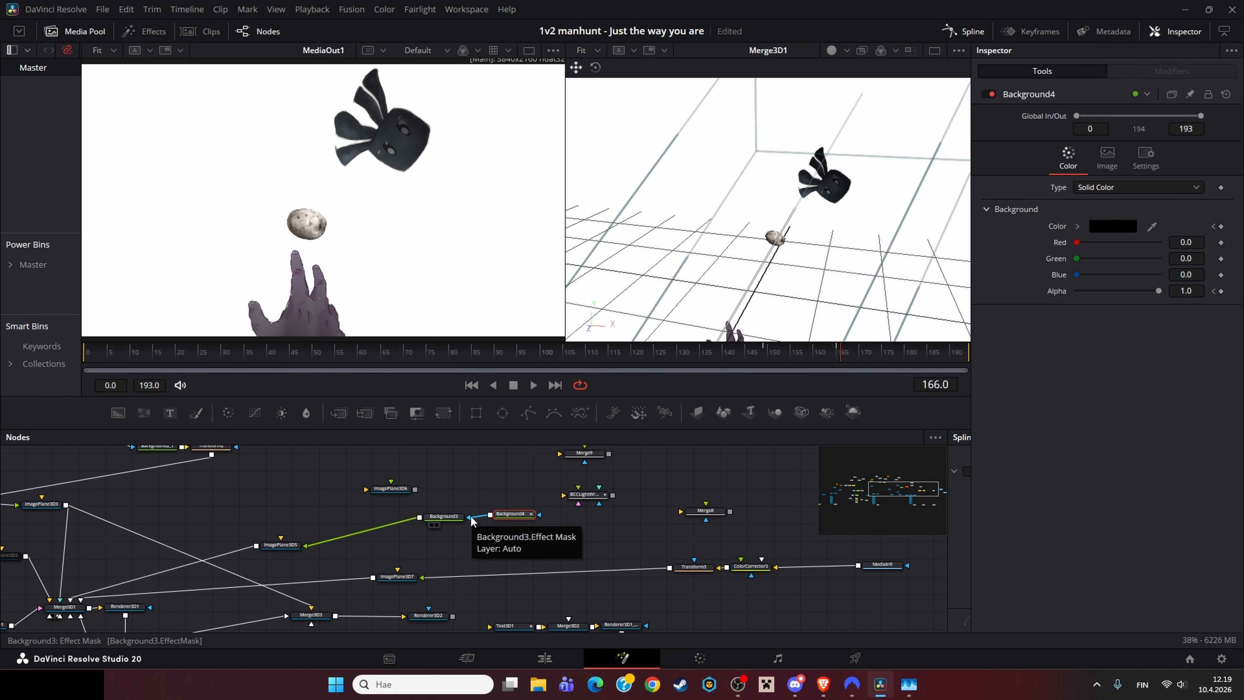
pyautogui.moveTo(797, 358); pyautogui.dragTo(841, 352)
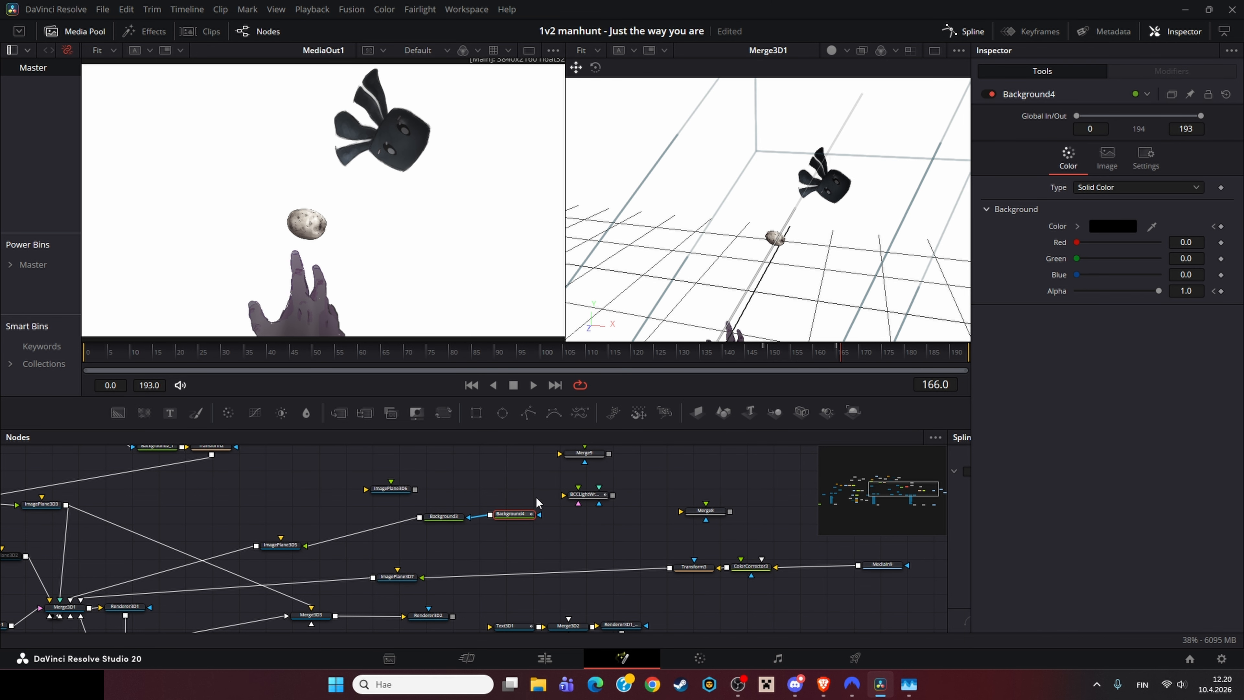
pyautogui.moveTo(432, 523); pyautogui.dragTo(346, 551)
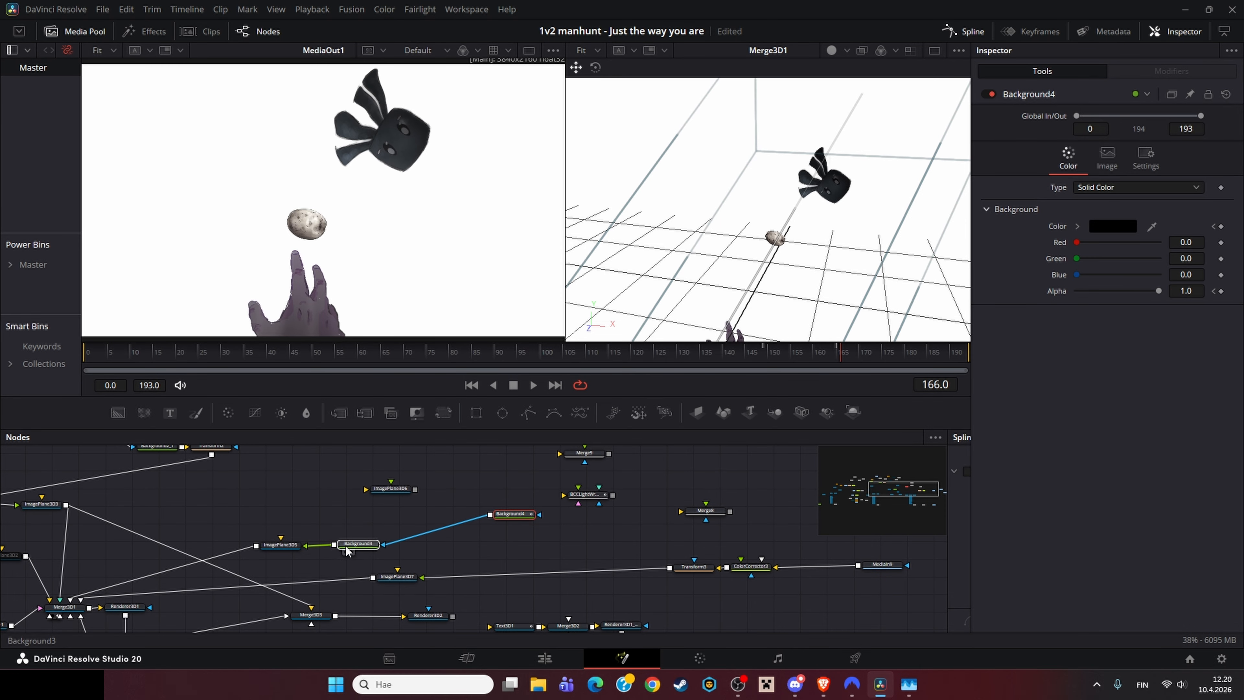
pyautogui.moveTo(583, 474); pyautogui.dragTo(604, 463)
pyautogui.moveTo(470, 523); pyautogui.dragTo(509, 531)
pyautogui.moveTo(358, 582); pyautogui.dragTo(424, 555)
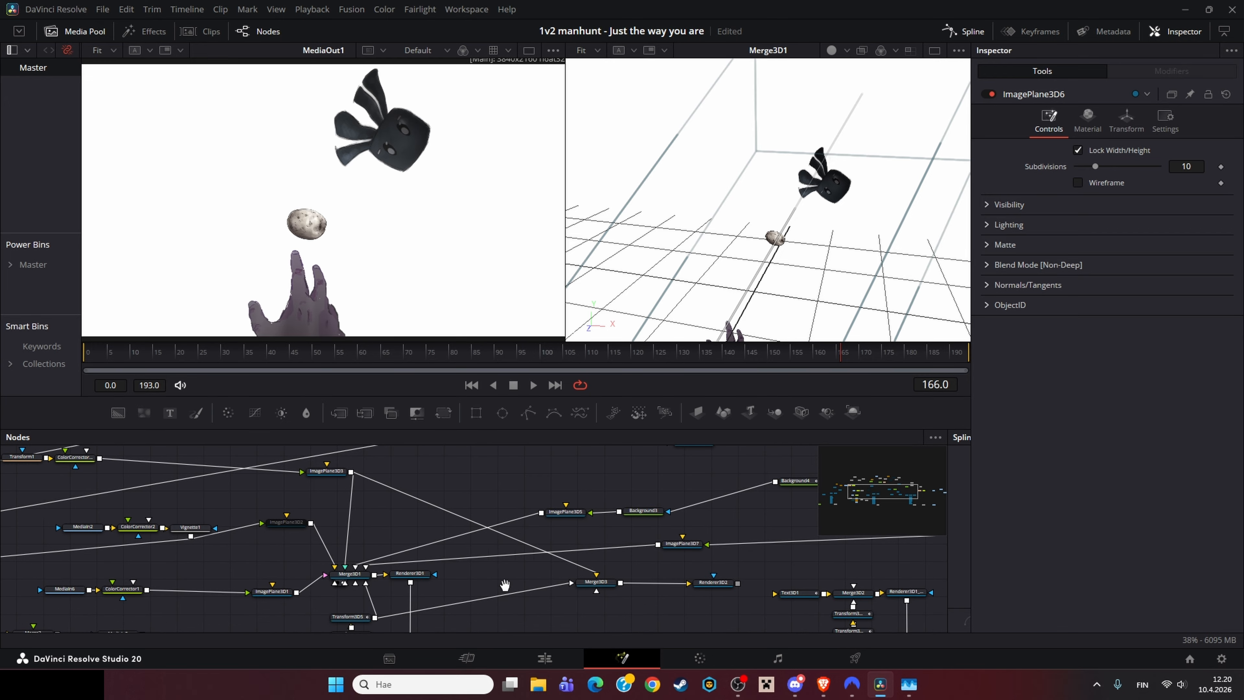
# Step: Select the Text3D1 node and load it into the left viewer
pyautogui.moveTo(503, 583); pyautogui.dragTo(463, 514)
pyautogui.moveTo(765, 524); pyautogui.dragTo(508, 524)
pyautogui.click(508, 524)
pyautogui.press('1')
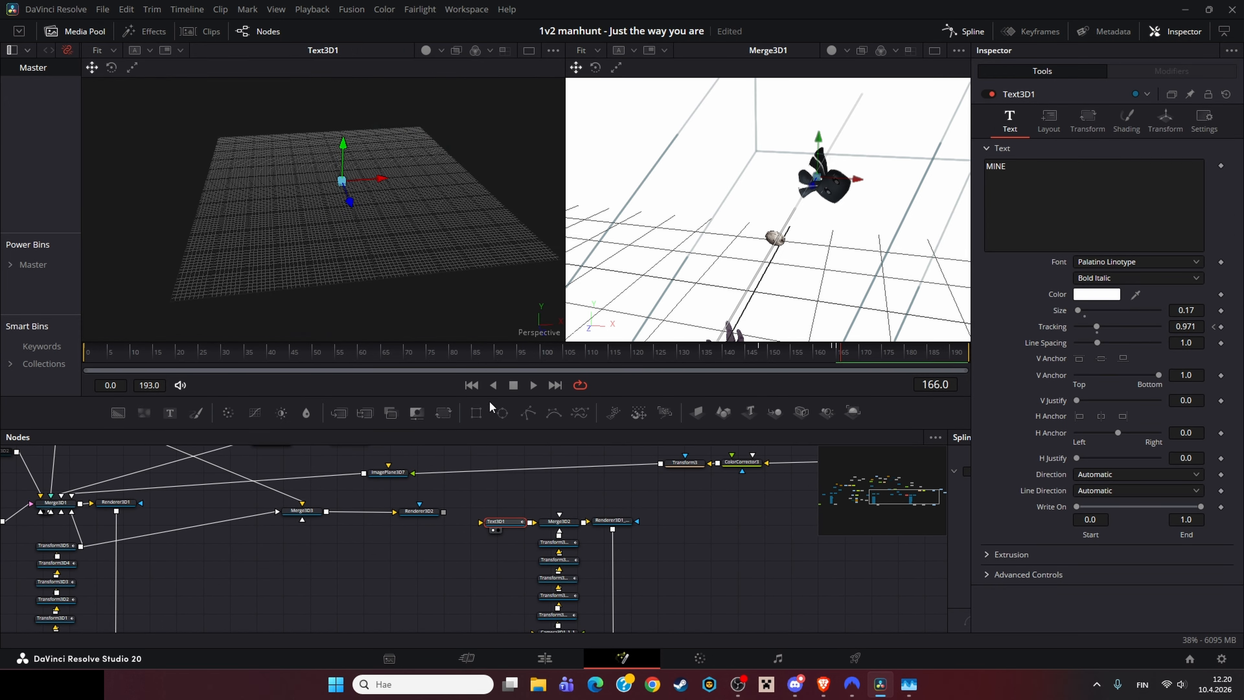
pyautogui.click(498, 530)
# Step: Jump to frame 124 and orbit the 3D view around the MINE title
pyautogui.moveTo(683, 620); pyautogui.dragTo(479, 481)
pyautogui.click(659, 522)
pyautogui.moveTo(577, 490); pyautogui.dragTo(603, 584)
pyautogui.moveTo(852, 108); pyautogui.dragTo(818, 233)
pyautogui.click(649, 351)
pyautogui.moveTo(735, 313); pyautogui.dragTo(732, 245)
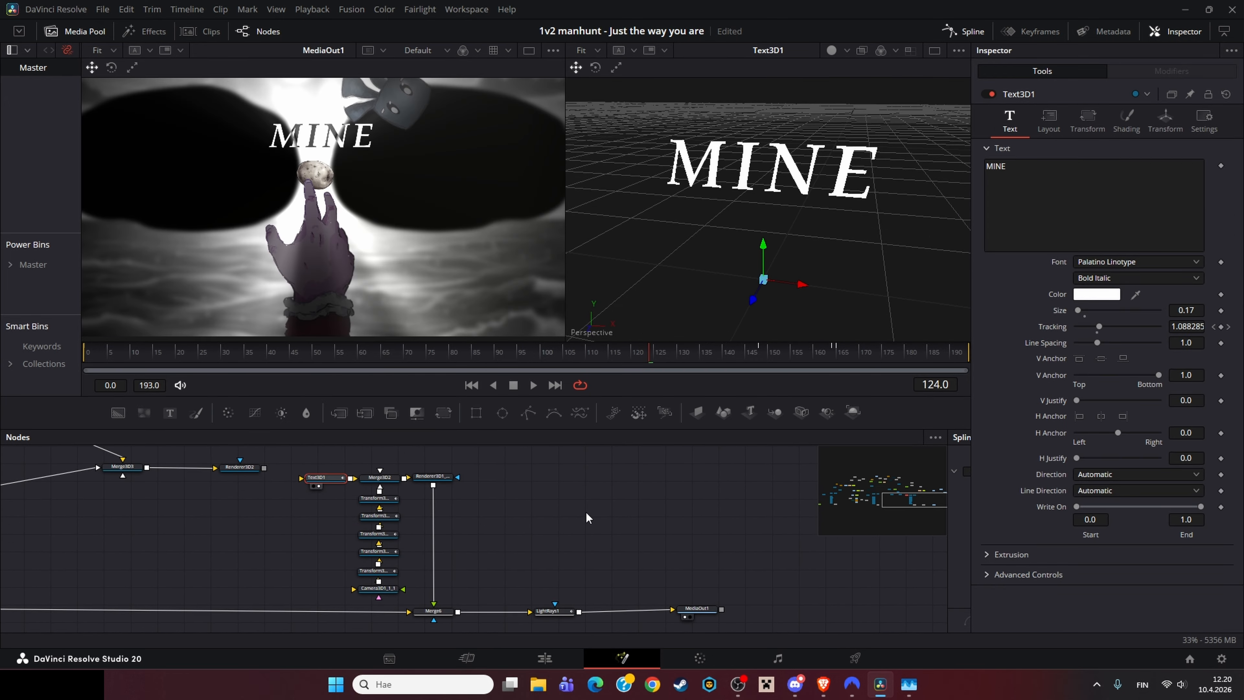
# Step: Select Merge3D2, zoom out the 3D view and load LightRays1 into the left viewer
pyautogui.click(586, 517)
pyautogui.click(389, 479)
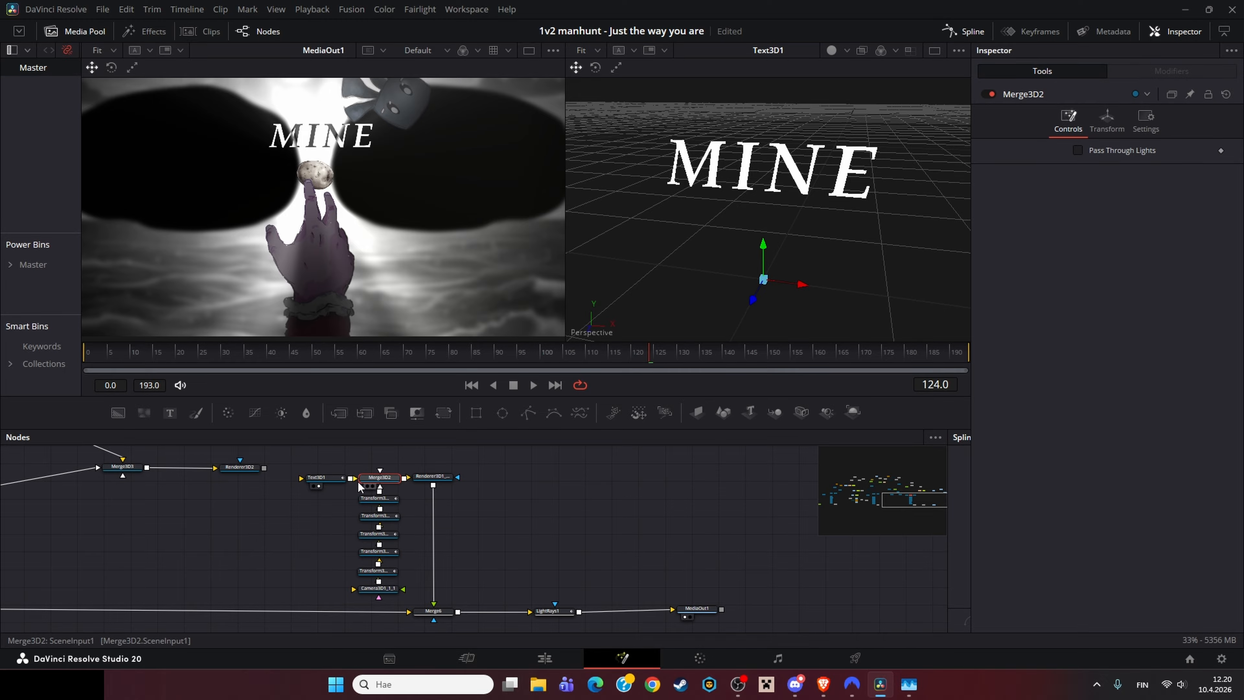
pyautogui.scroll(-3, 743, 216)
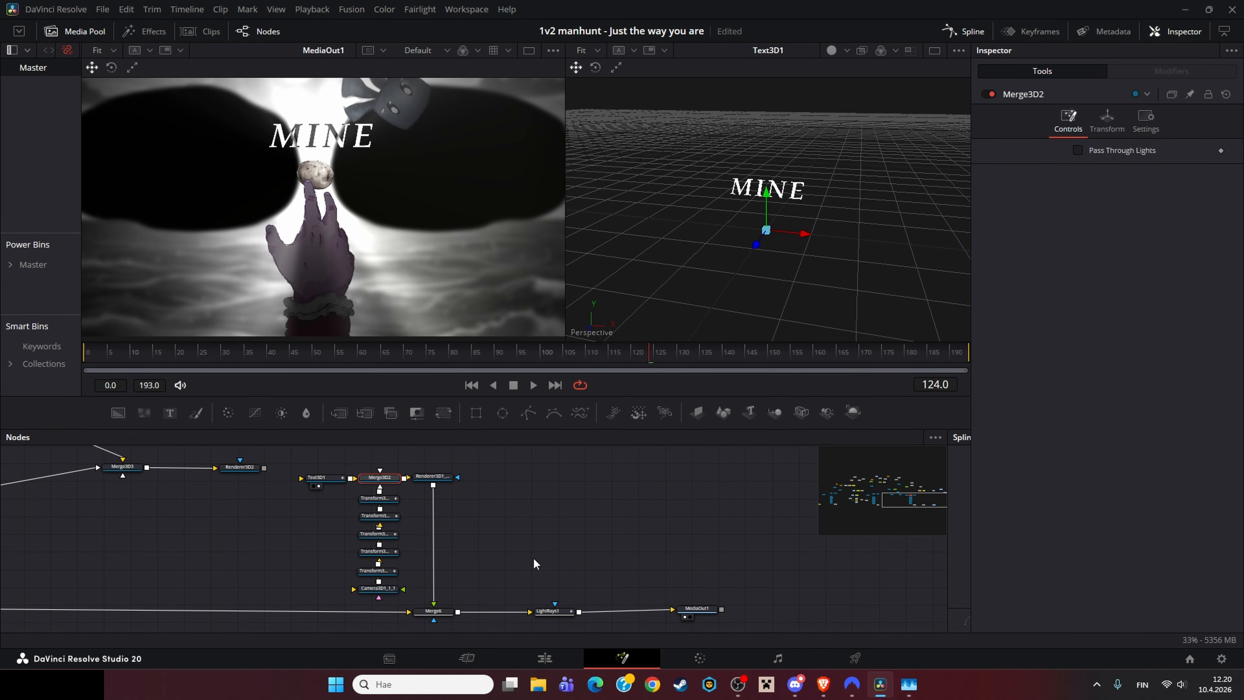
pyautogui.moveTo(534, 559); pyautogui.dragTo(529, 516)
pyautogui.click(541, 572)
pyautogui.press('1')
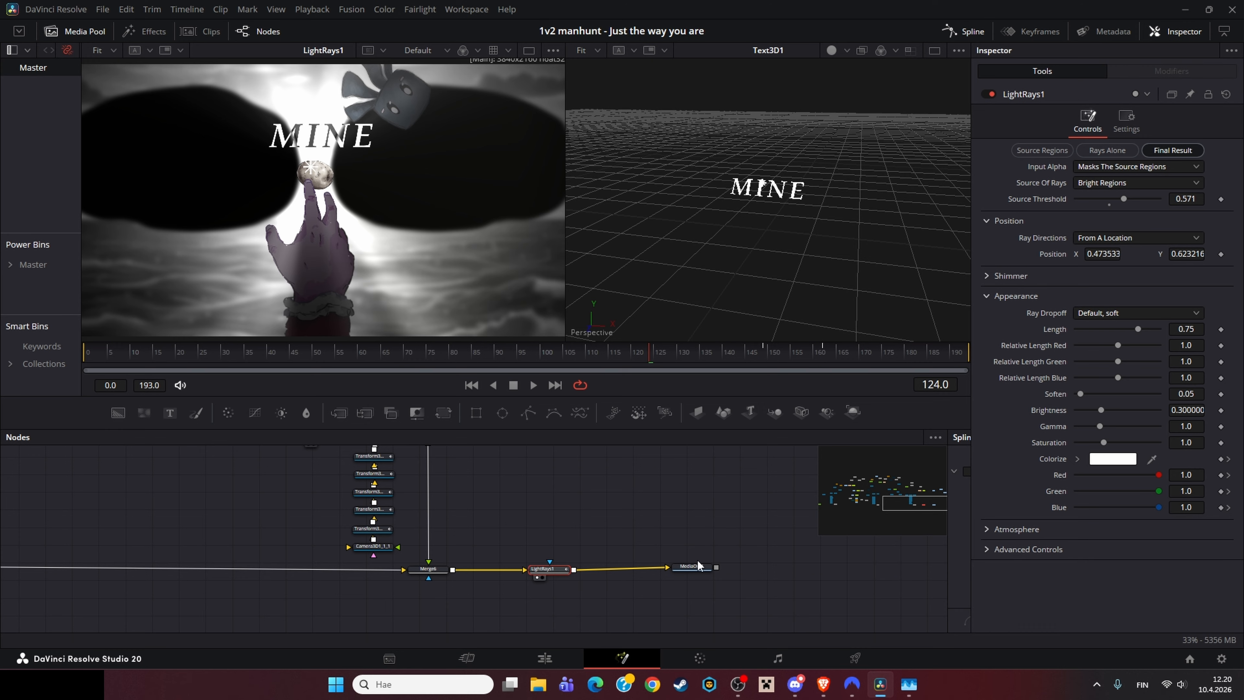
# Step: Pan and zoom across the node graph to survey the whole composition
pyautogui.scroll(-5, 618, 527)
pyautogui.moveTo(618, 527); pyautogui.dragTo(659, 493)
pyautogui.scroll(4, 579, 564)
pyautogui.scroll(2, 579, 564)
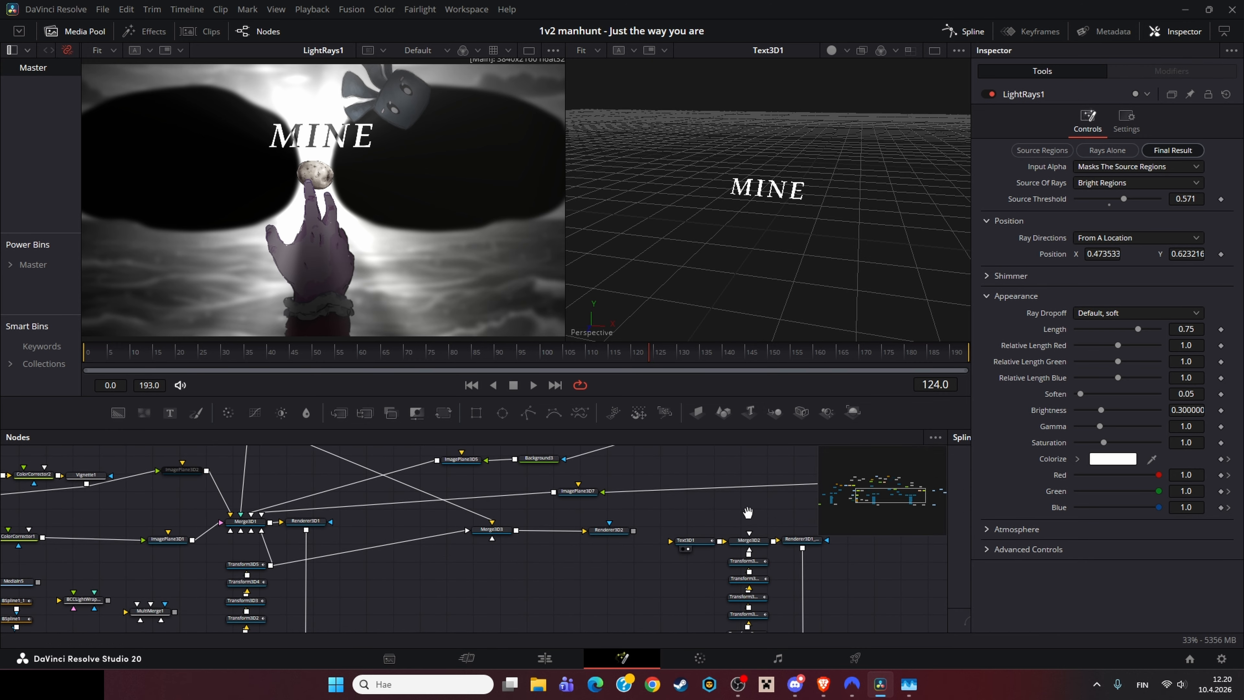
pyautogui.moveTo(747, 513); pyautogui.dragTo(476, 473)
pyautogui.moveTo(671, 502)
pyautogui.mouseDown()
pyautogui.moveTo(582, 511)
pyautogui.moveTo(830, 525)
pyautogui.mouseUp()
pyautogui.moveTo(605, 508); pyautogui.dragTo(771, 450)
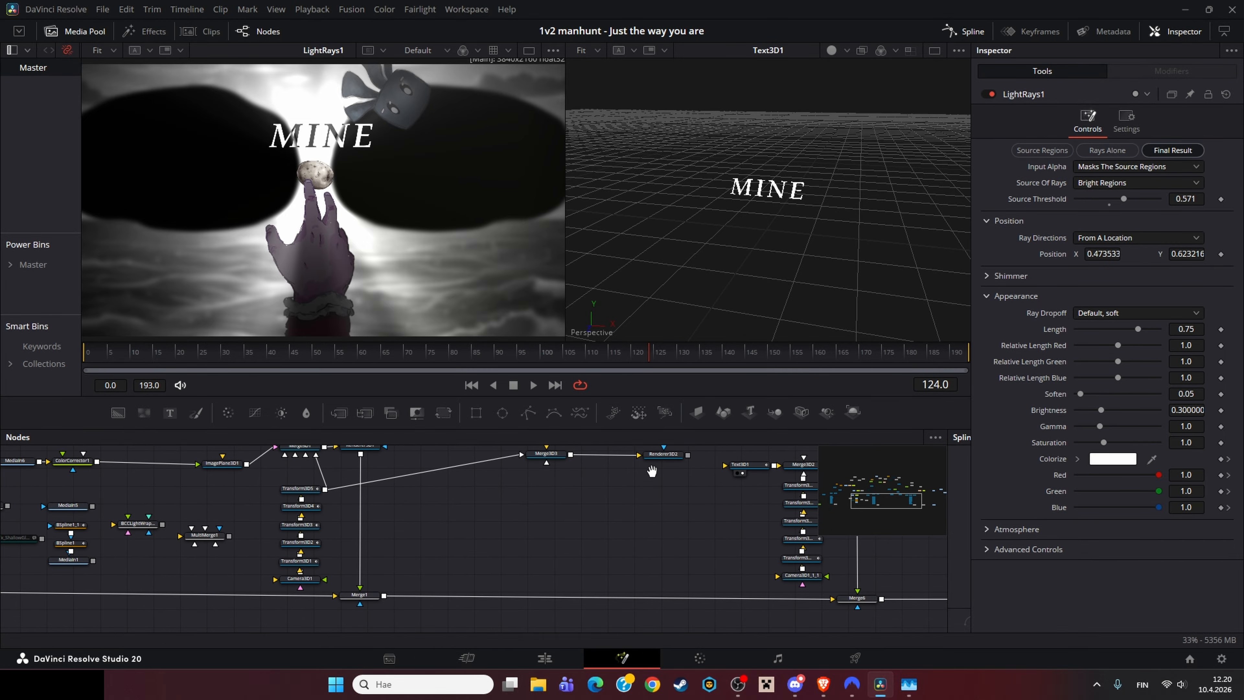
pyautogui.moveTo(651, 470); pyautogui.dragTo(698, 472)
# Step: Switch to the Edit page and open Compound Clip 12 in the Fusion page
pyautogui.click(545, 657)
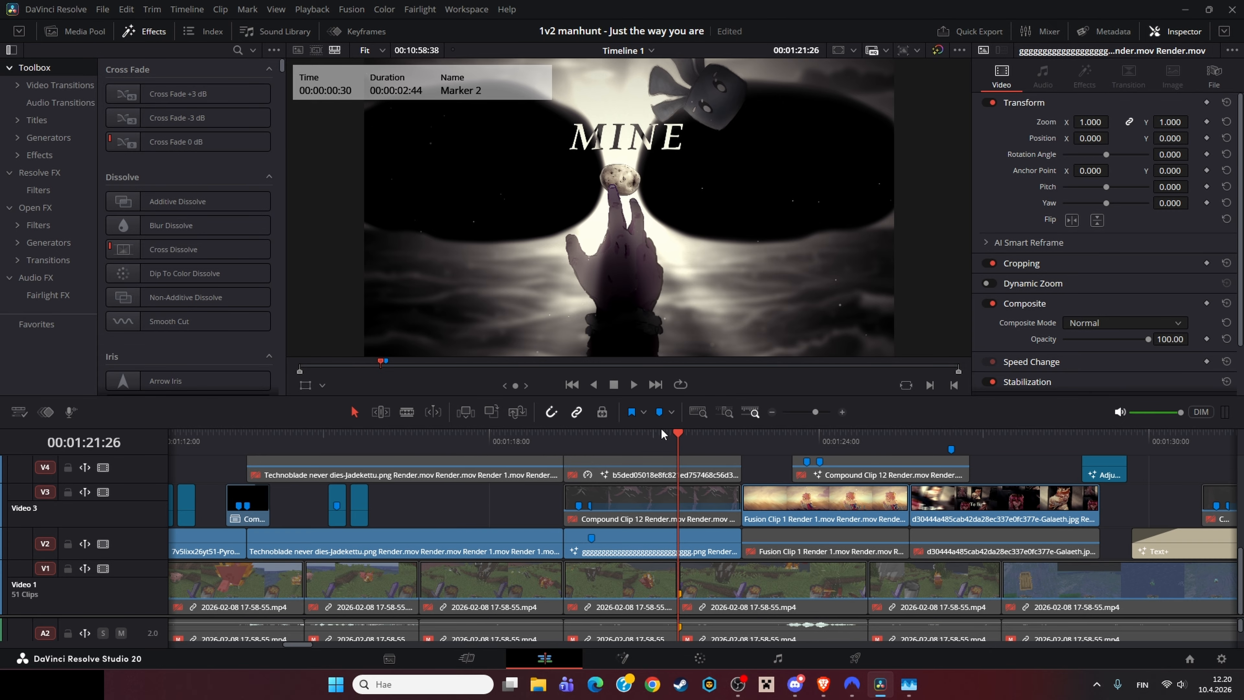
pyautogui.scroll(1, 640, 524)
pyautogui.rightClick(681, 539)
pyautogui.click(717, 508)
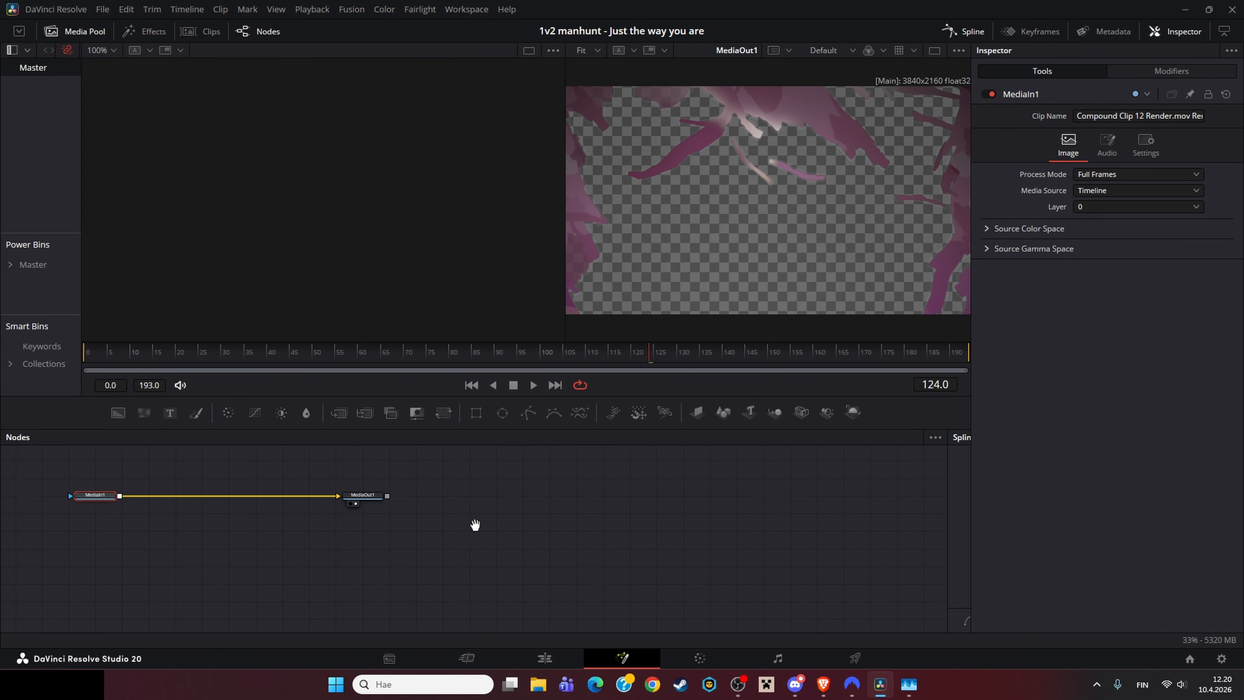
# Step: Scrub the compound clip's timeline, then return to the Edit page and play the timeline at that clip
pyautogui.moveTo(475, 525); pyautogui.dragTo(481, 526)
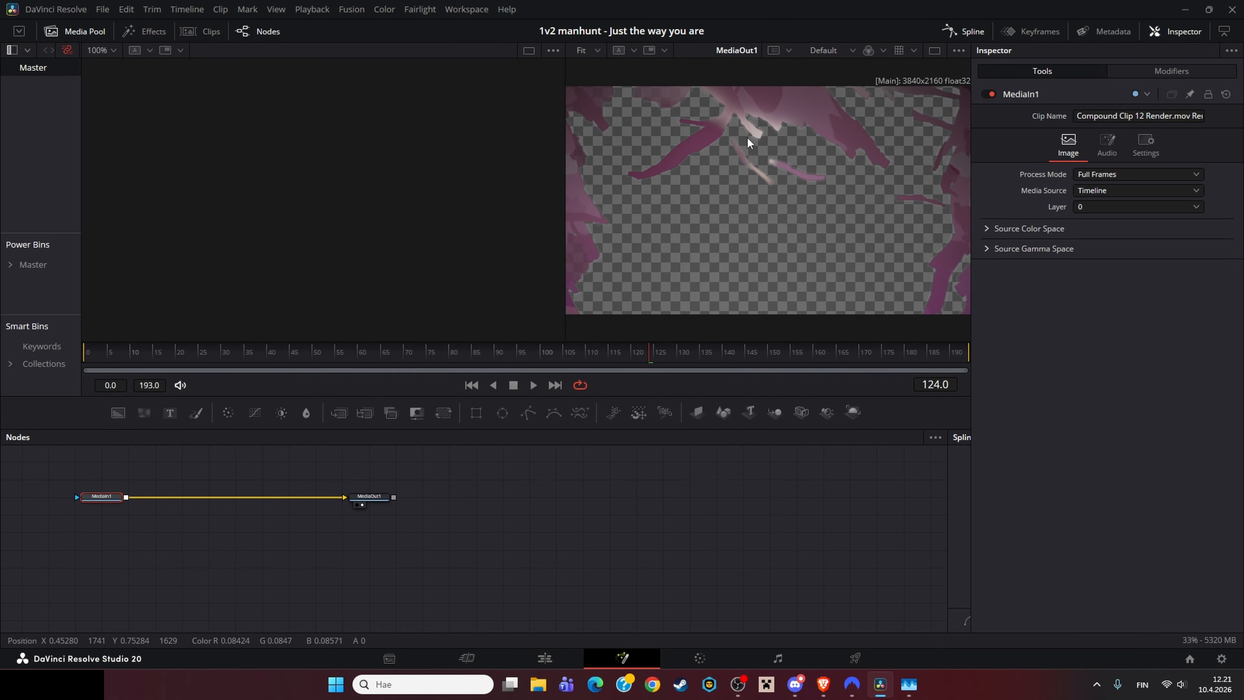
pyautogui.moveTo(534, 351); pyautogui.dragTo(708, 354)
pyautogui.click(546, 657)
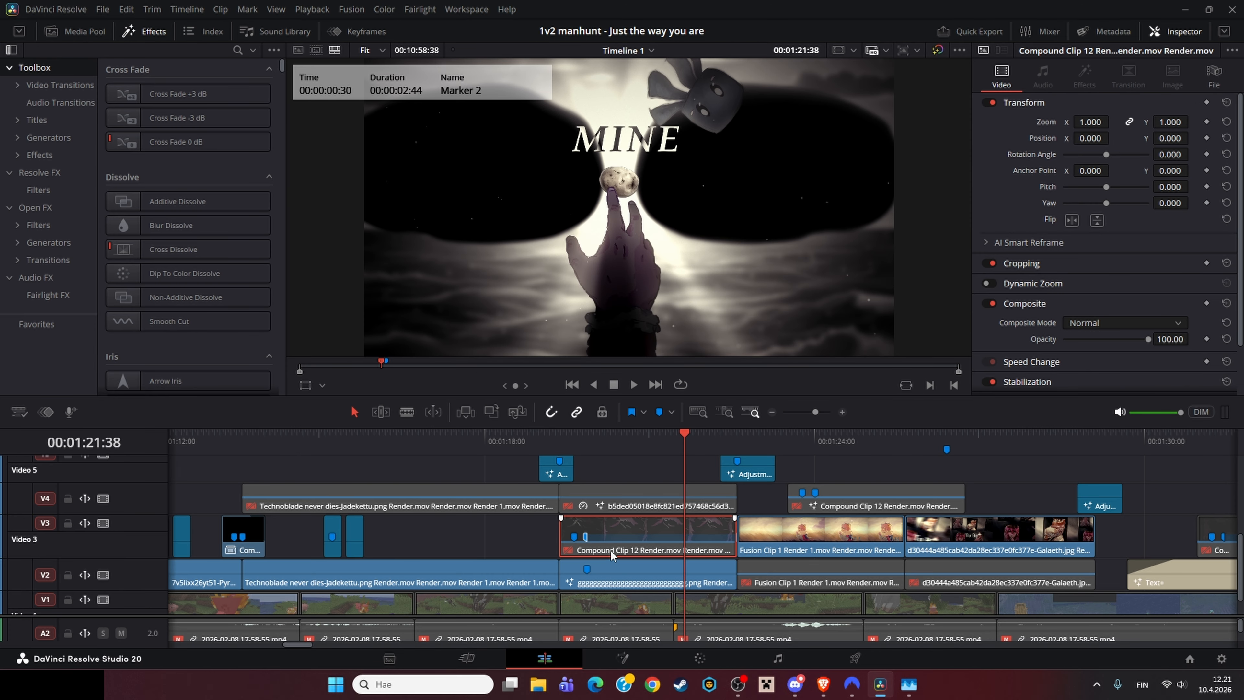
pyautogui.moveTo(630, 438); pyautogui.dragTo(555, 441)
pyautogui.press('space')
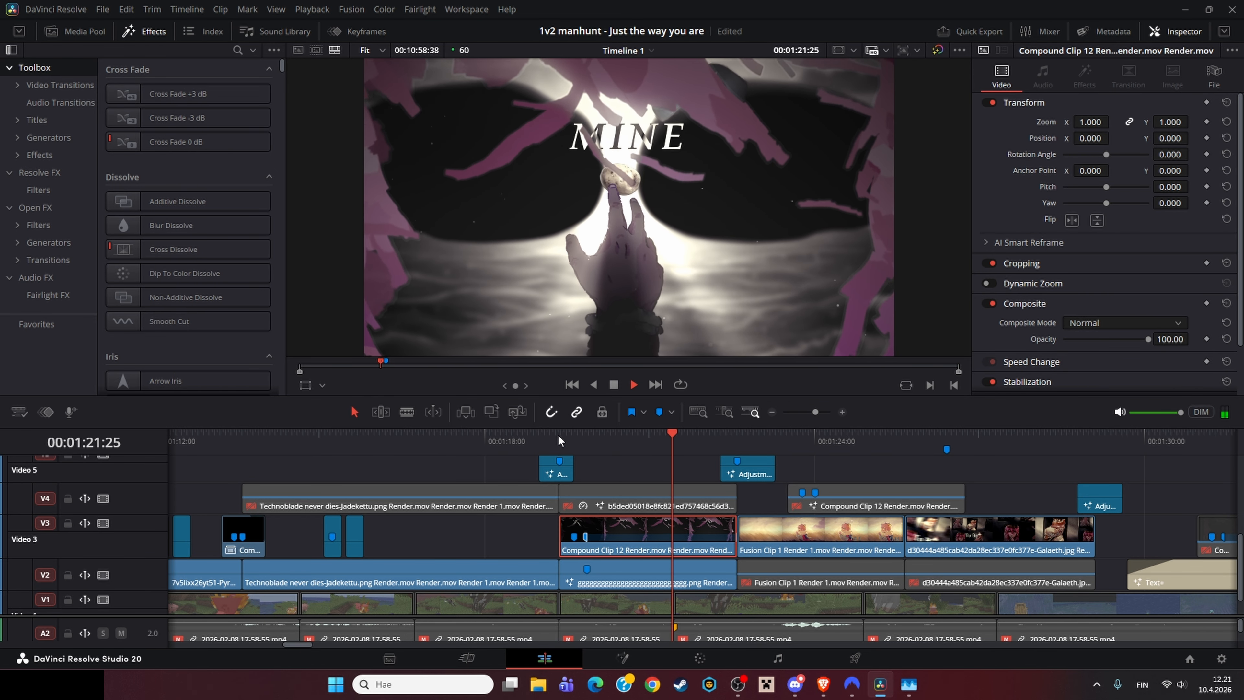
# Step: Play the timeline around Compound Clip 12, scrub back and replay it
pyautogui.press('space')
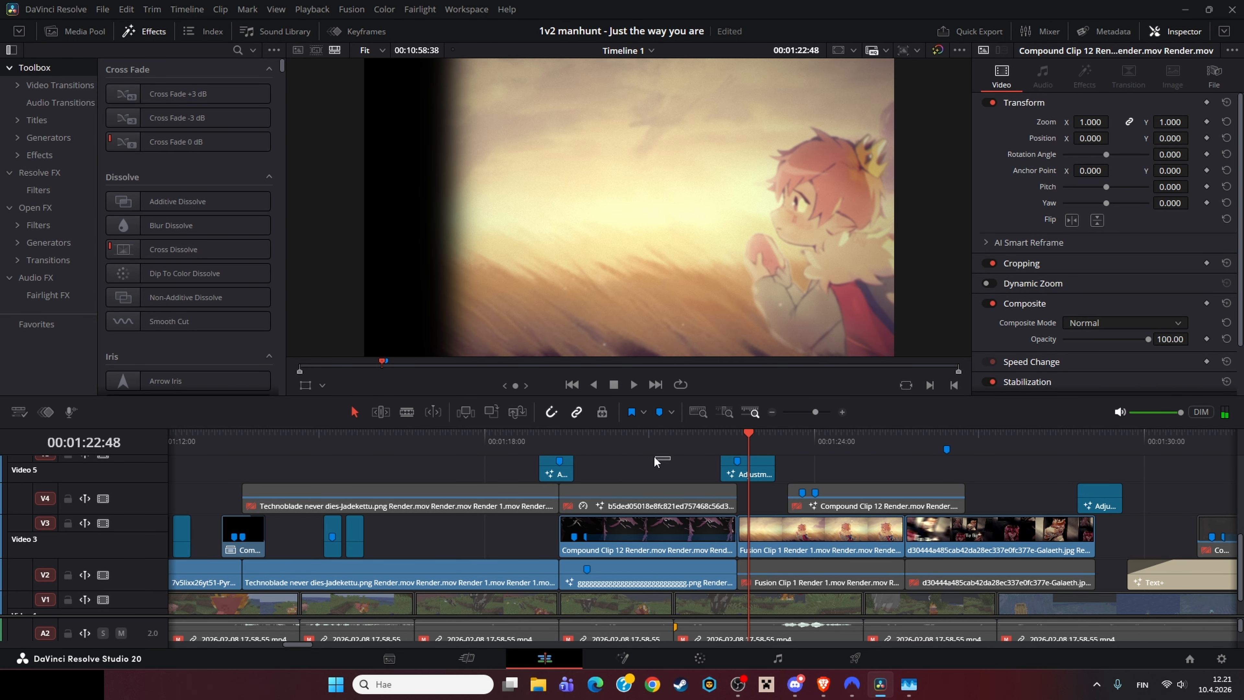
pyautogui.moveTo(636, 437); pyautogui.dragTo(571, 423)
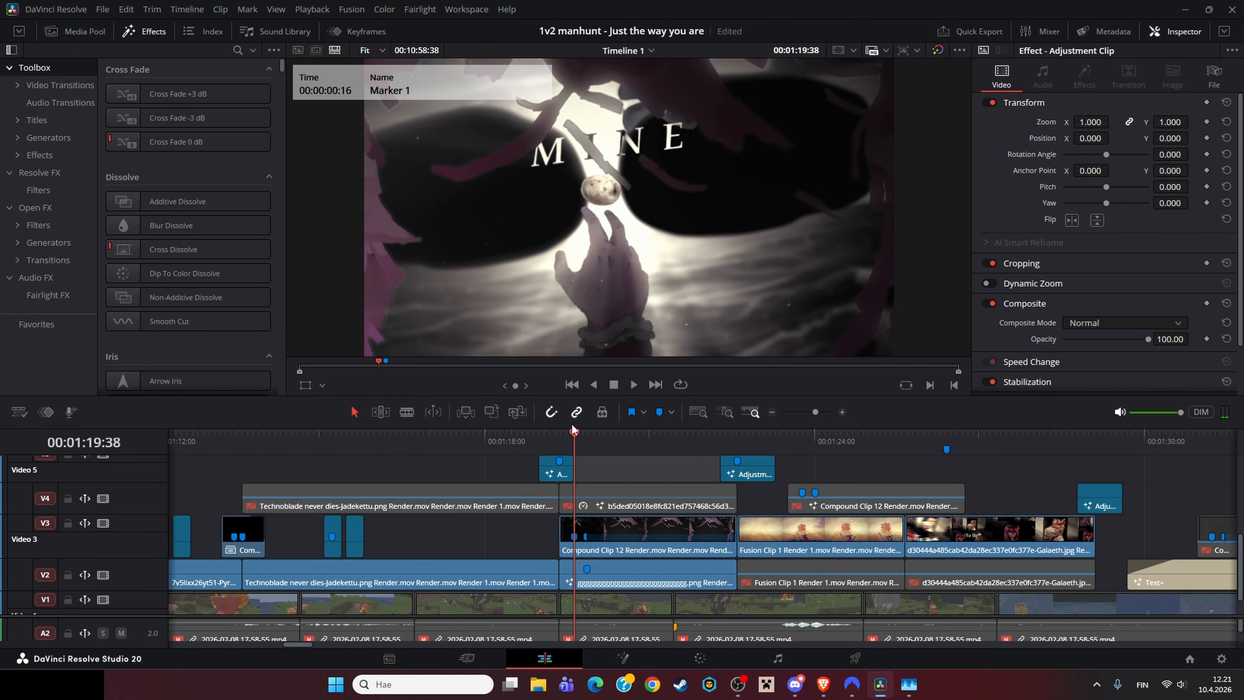
pyautogui.press('space')
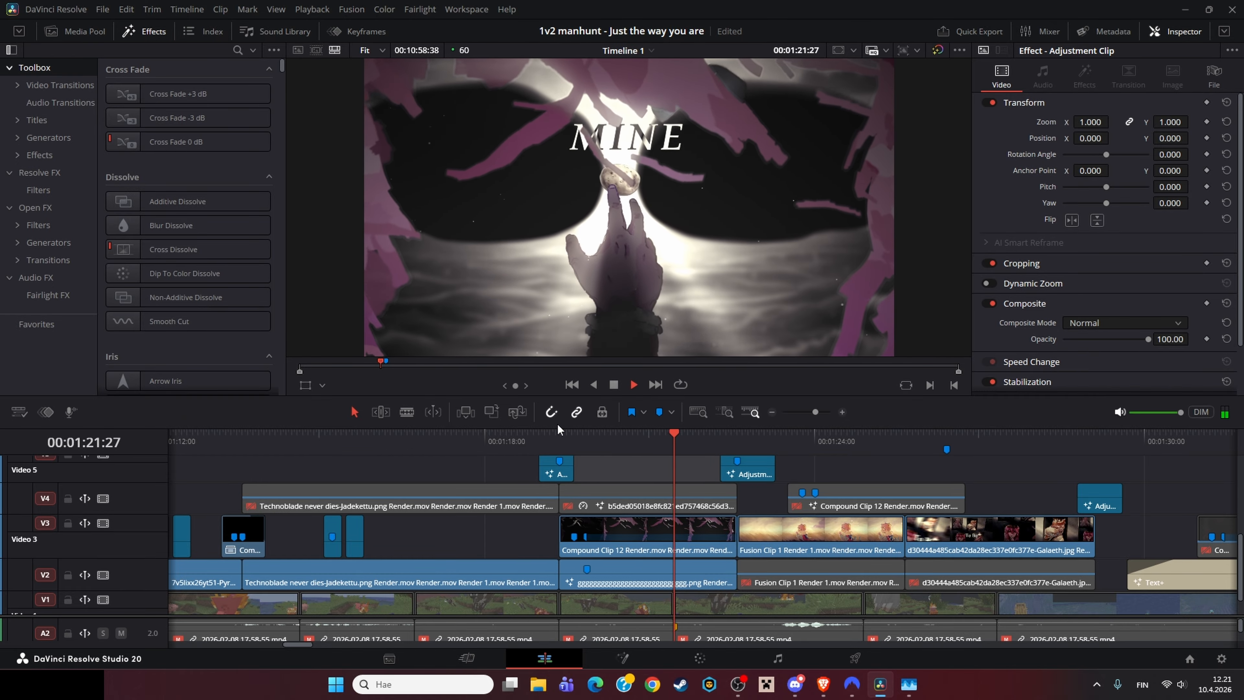
pyautogui.press('space')
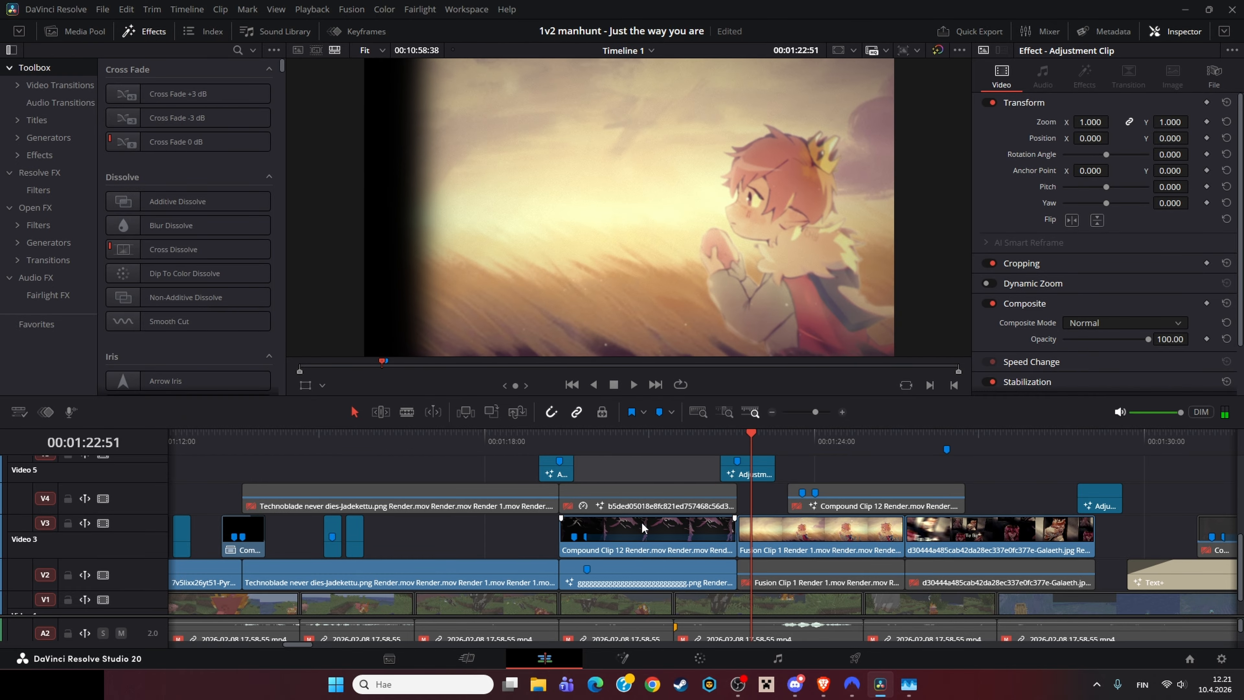
# Step: Scroll and zoom the timeline to reach the later section containing the hand clips
pyautogui.moveTo(649, 533); pyautogui.dragTo(606, 477)
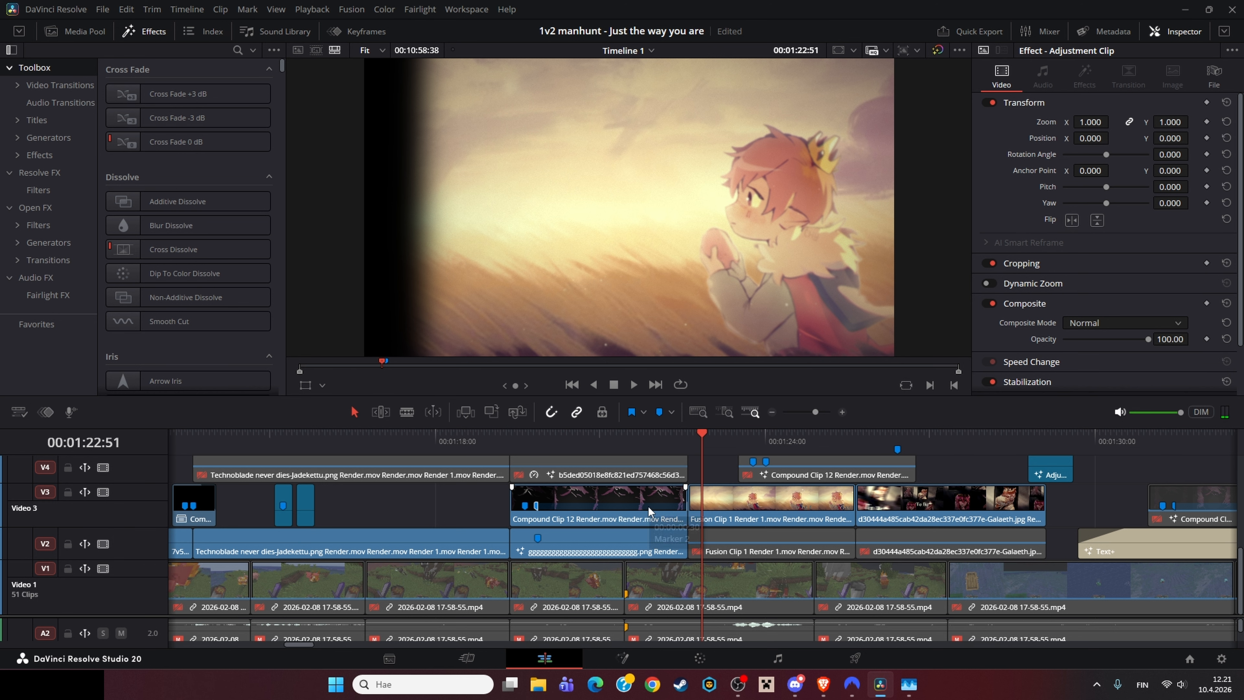
pyautogui.click(600, 490)
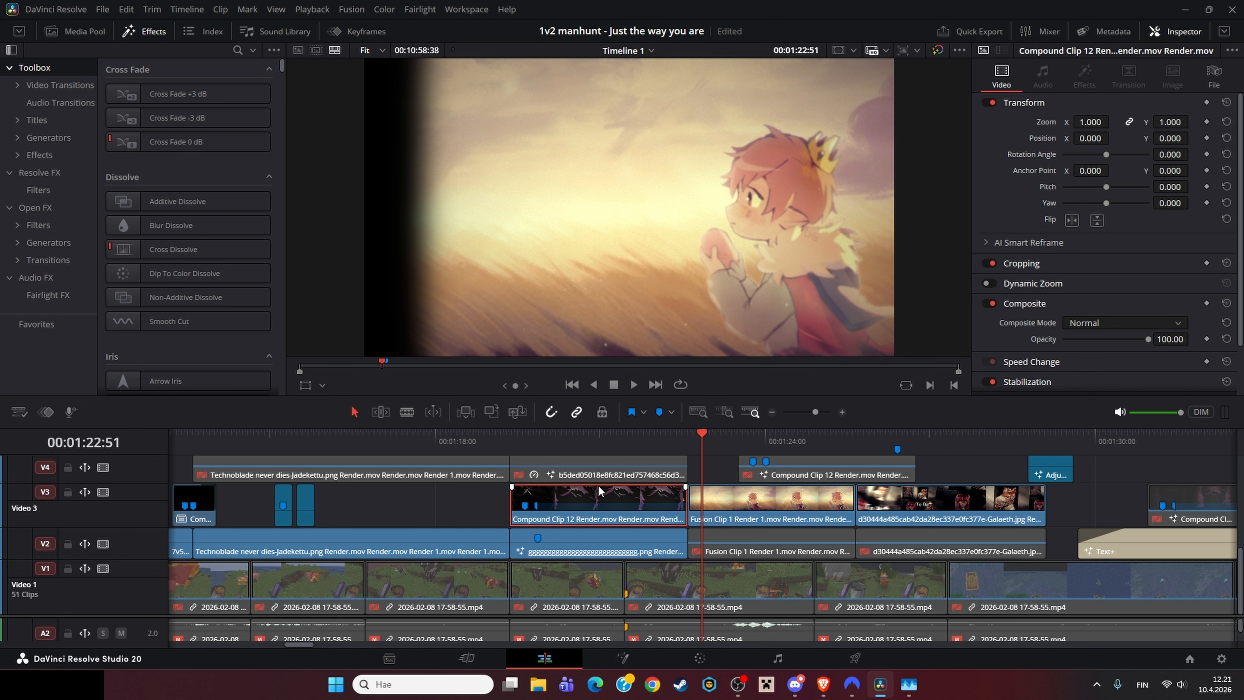
pyautogui.press('d')
pyautogui.click(456, 499)
pyautogui.click(694, 510)
pyautogui.moveTo(763, 510); pyautogui.dragTo(676, 538)
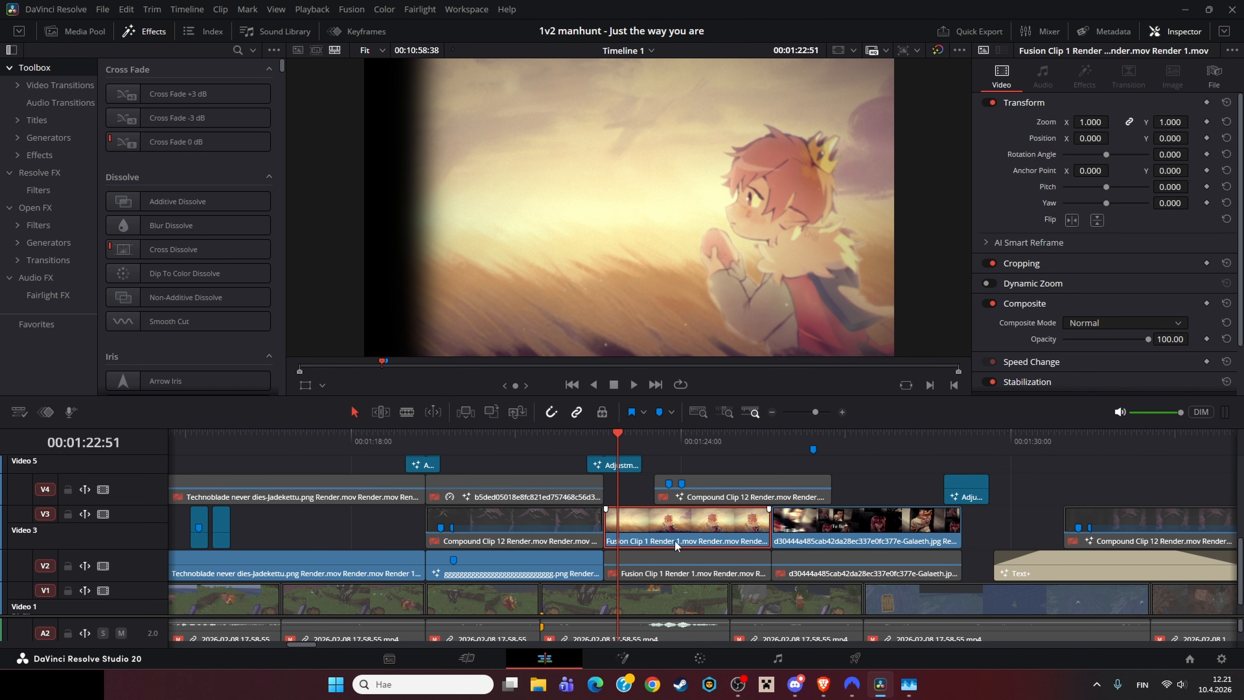
pyautogui.click(533, 516)
pyautogui.moveTo(605, 516)
pyautogui.mouseDown()
pyautogui.moveTo(585, 527)
pyautogui.moveTo(604, 515)
pyautogui.mouseUp()
pyautogui.click(773, 413)
pyautogui.click(773, 413)
pyautogui.hscroll(15, 727, 467)
pyautogui.click(635, 439)
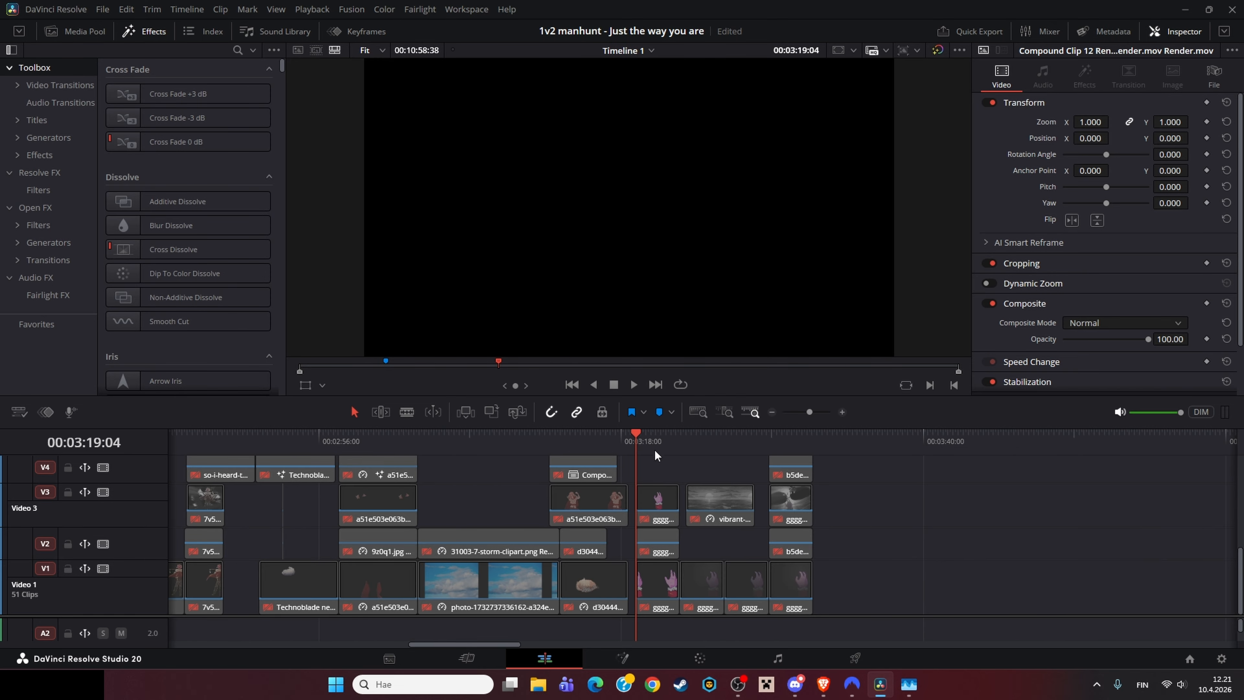
# Step: Open the hand clip on Video 1 in the Fusion page and load Blur1 into the left viewer
pyautogui.click(652, 581)
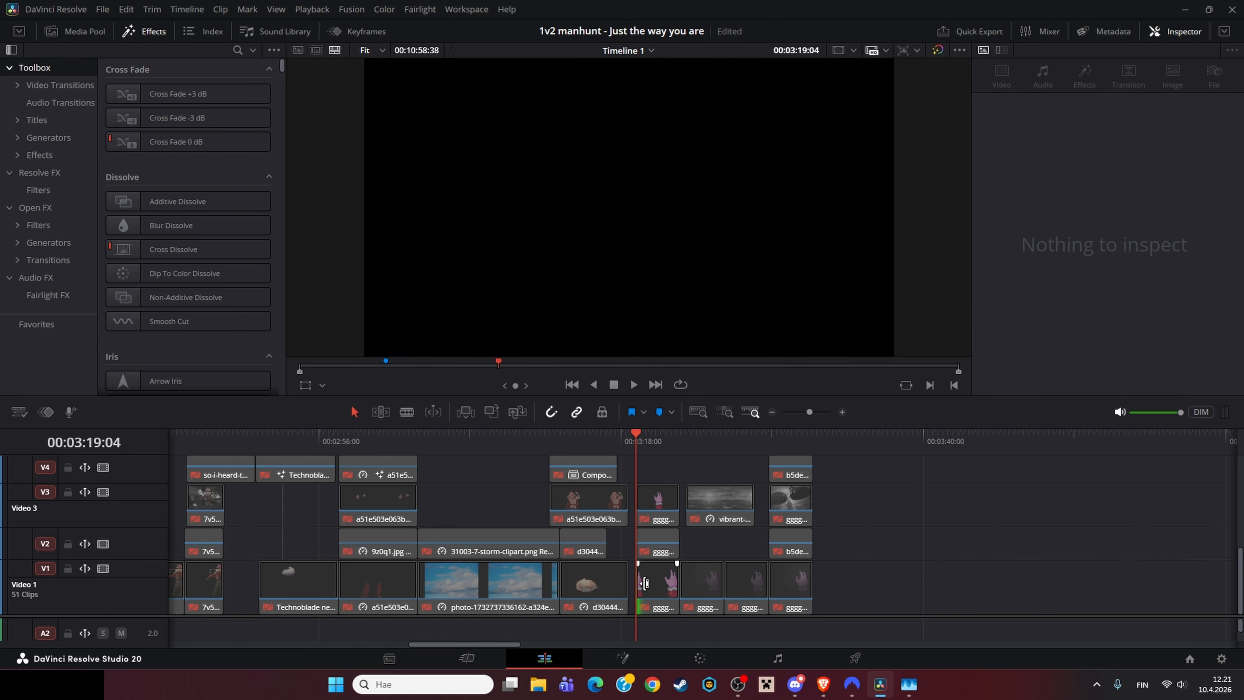
pyautogui.rightClick(662, 575)
pyautogui.click(717, 380)
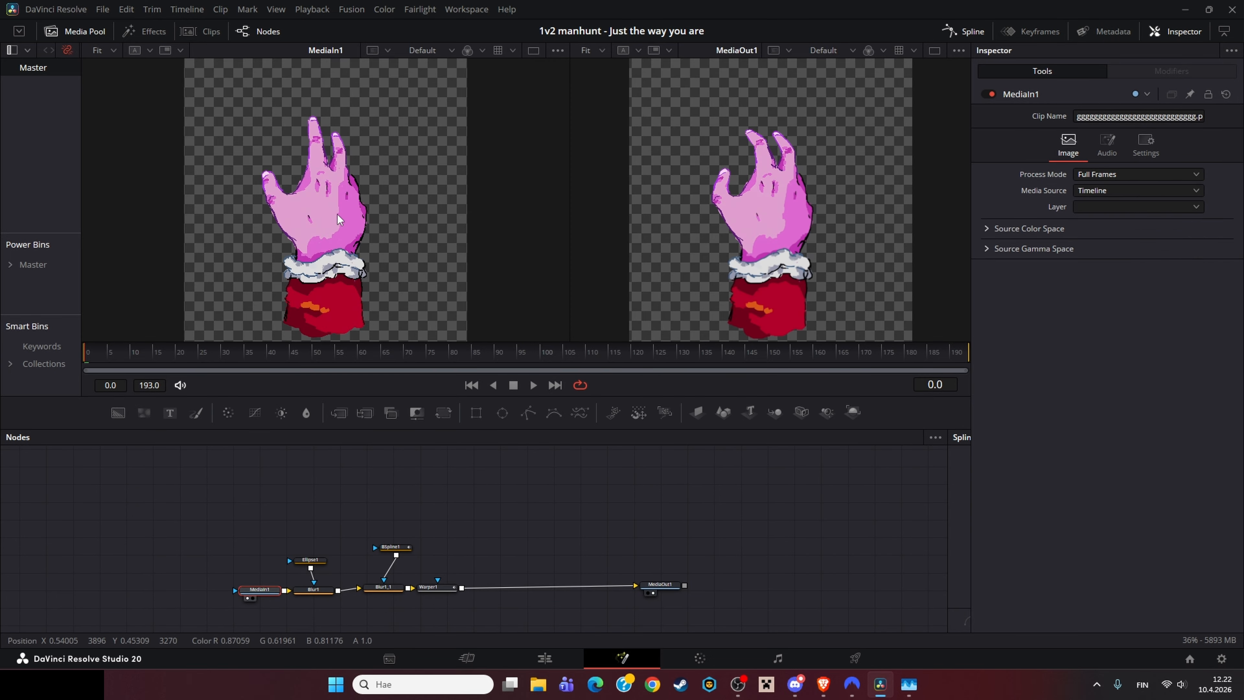
pyautogui.moveTo(337, 214); pyautogui.dragTo(343, 199)
pyautogui.click(322, 592)
pyautogui.press('1')
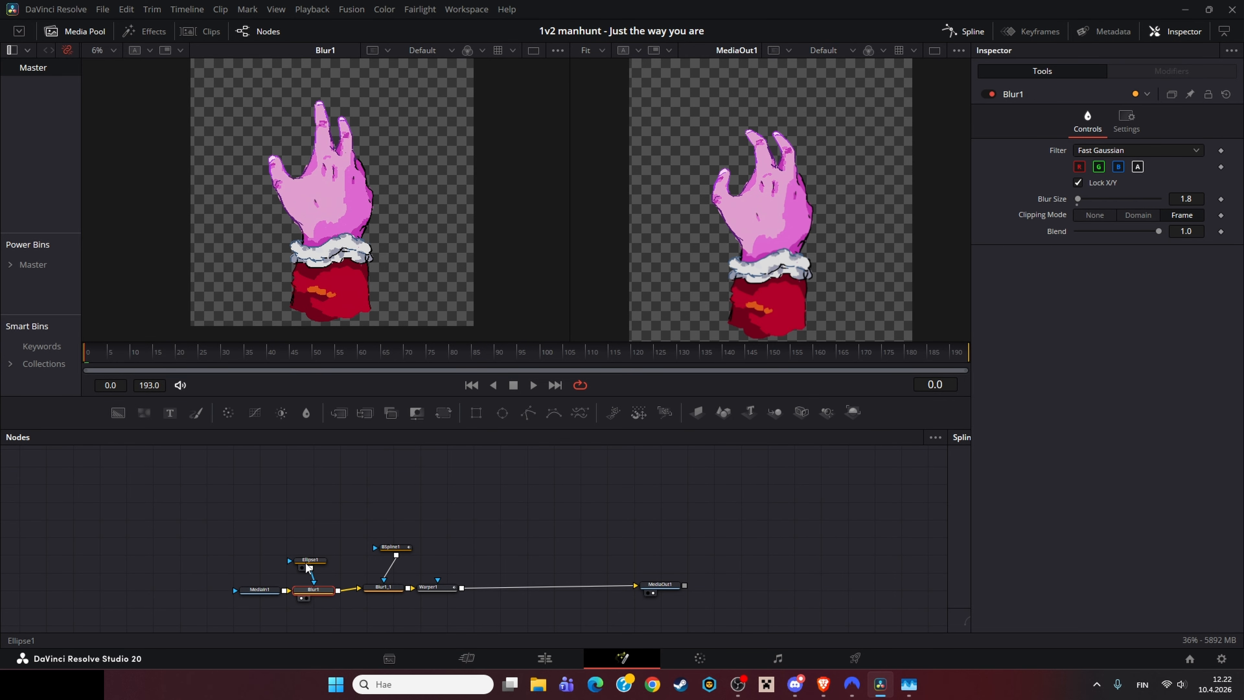
# Step: Load Ellipse1, MediaIn1, Blur1, Blur1_1, BSpline1 and Warper1 into the left viewer in turn to inspect them
pyautogui.click(306, 566)
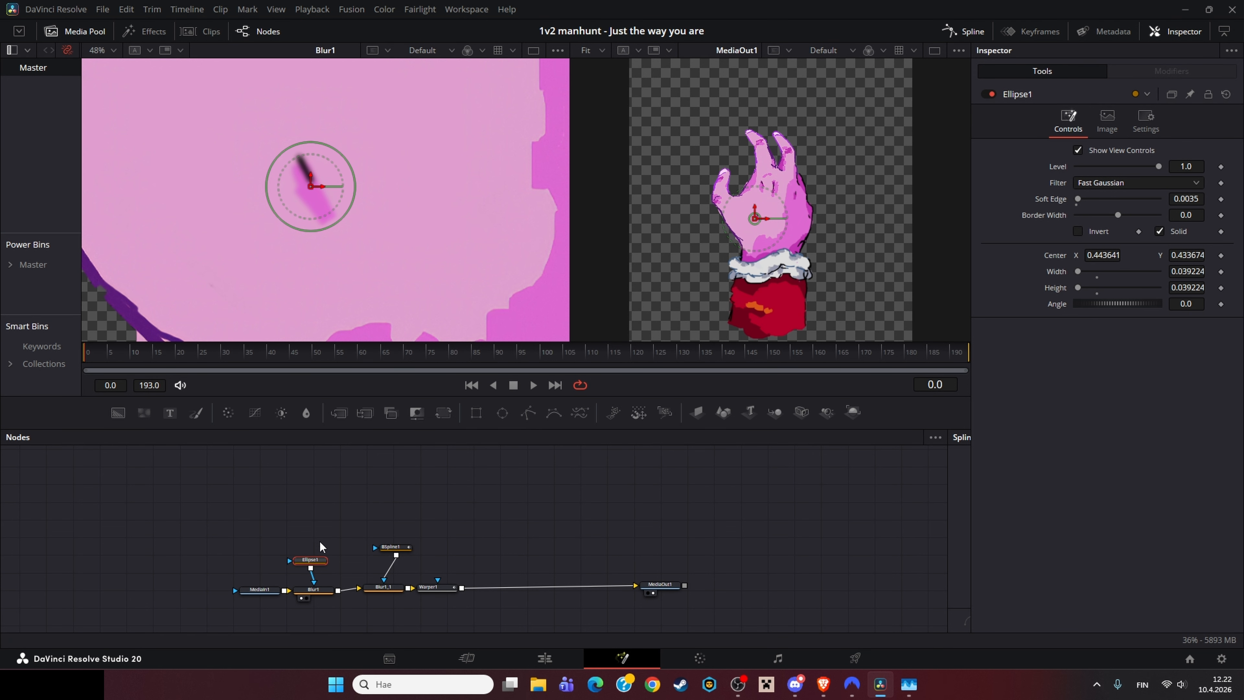
pyautogui.click(259, 589)
pyautogui.press('1')
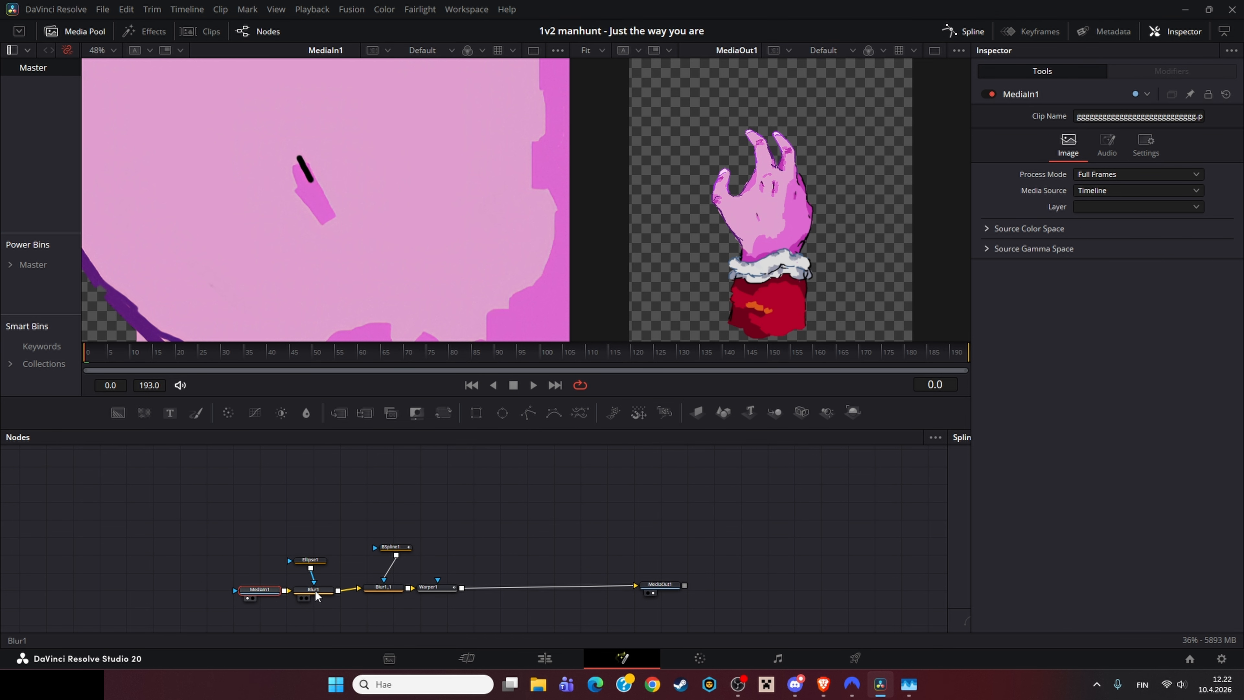
pyautogui.click(315, 591)
pyautogui.press('1')
pyautogui.click(383, 587)
pyautogui.press('1')
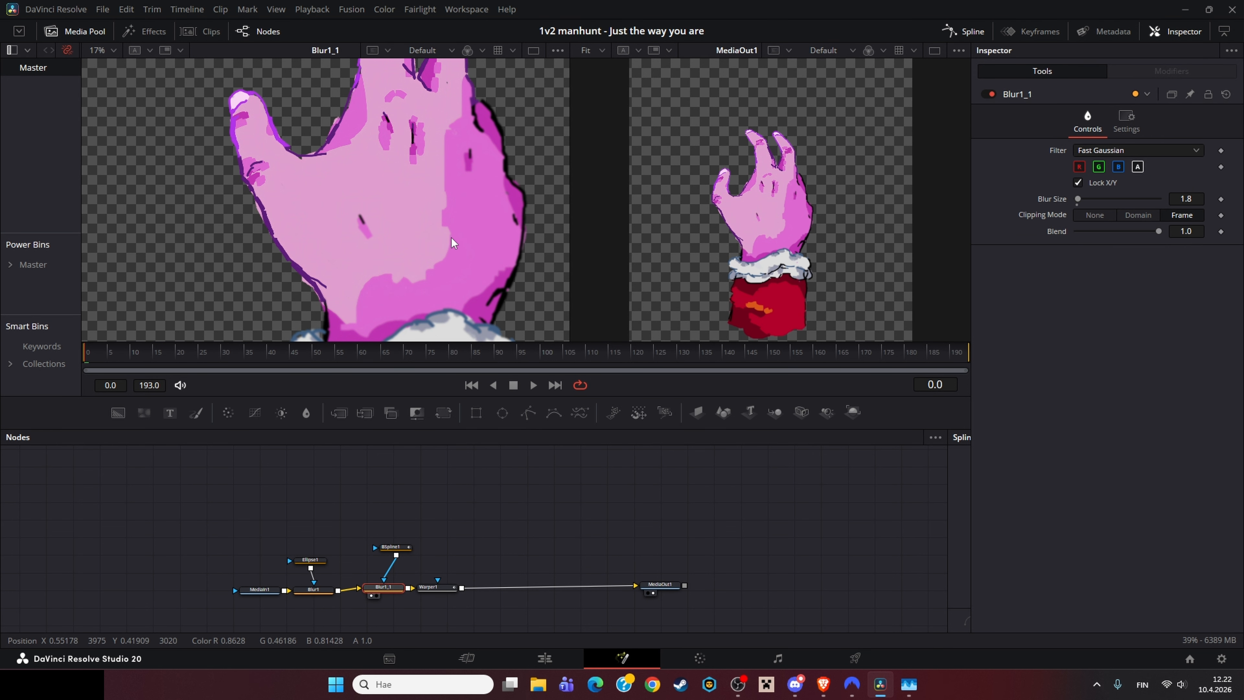
pyautogui.scroll(-5, 449, 215)
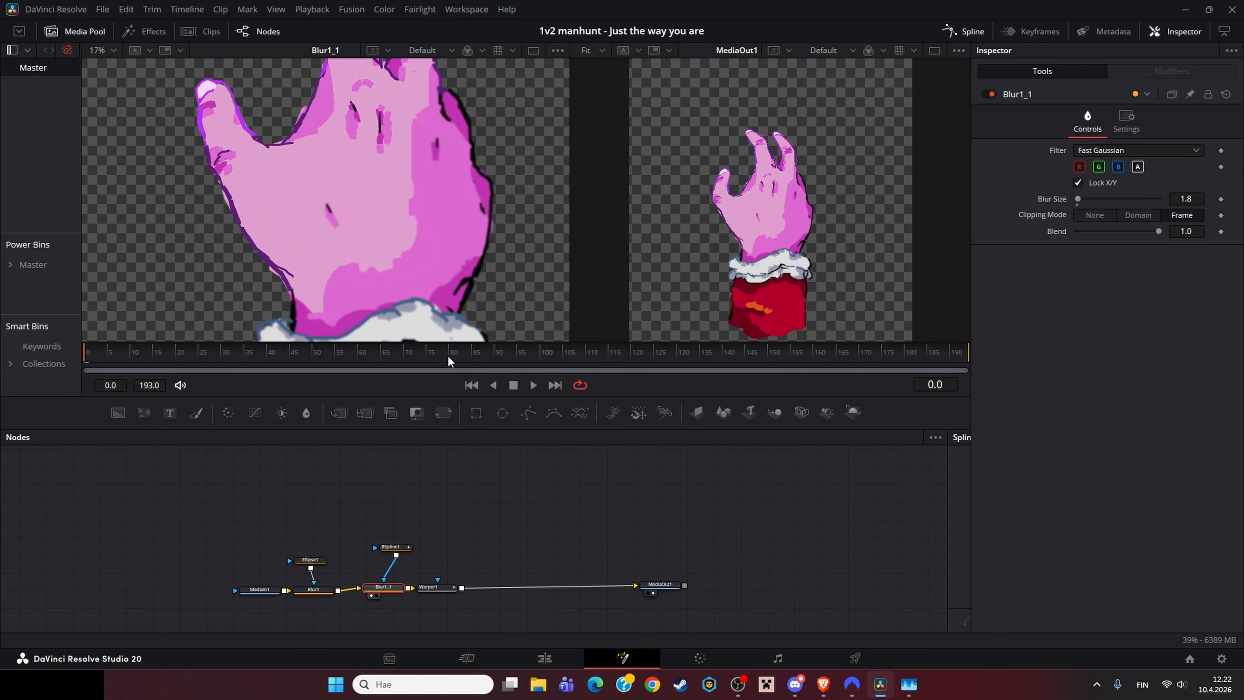
pyautogui.click(436, 589)
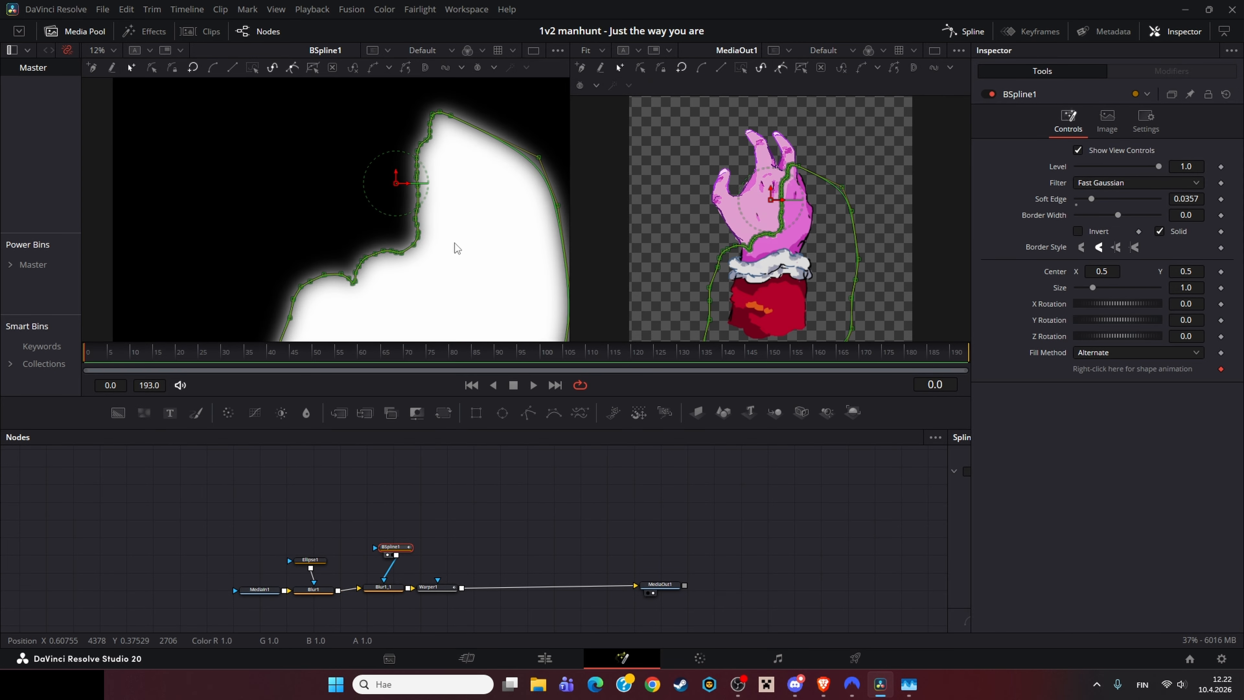
pyautogui.press('1')
pyautogui.click(435, 540)
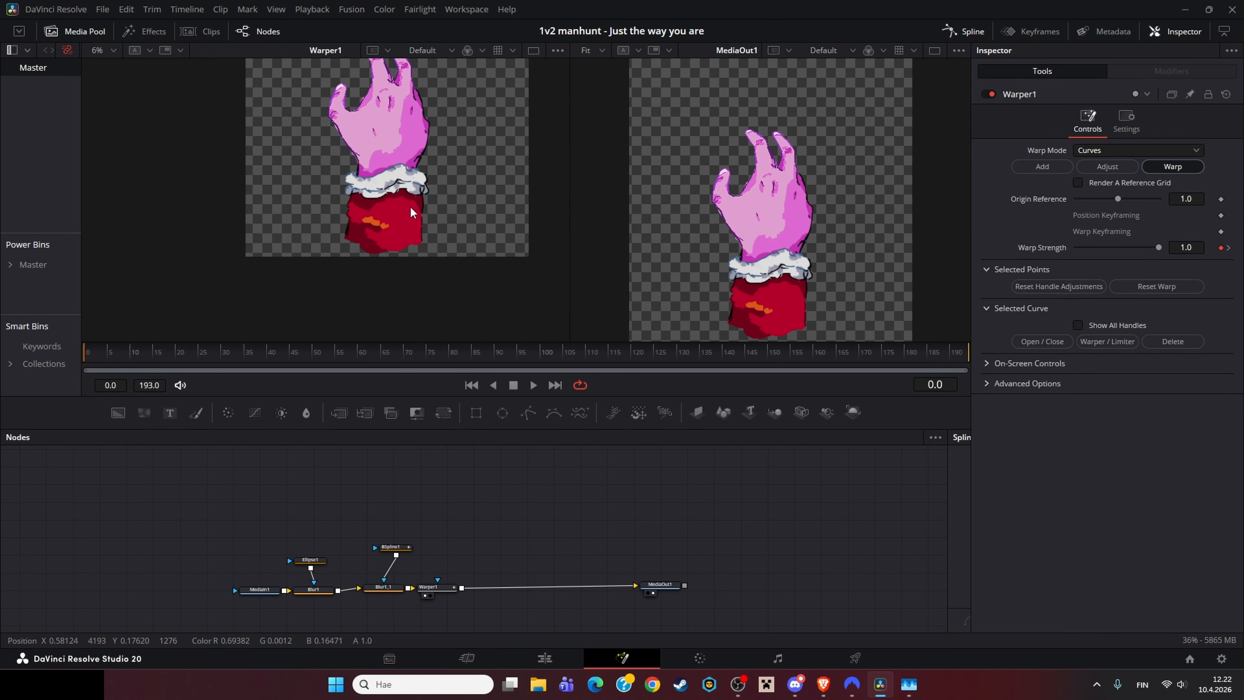
# Step: Scrub the Warper1 animation and display its Warp Strength curve in the Spline editor
pyautogui.moveTo(409, 235); pyautogui.dragTo(402, 296)
pyautogui.moveTo(95, 357); pyautogui.dragTo(514, 369)
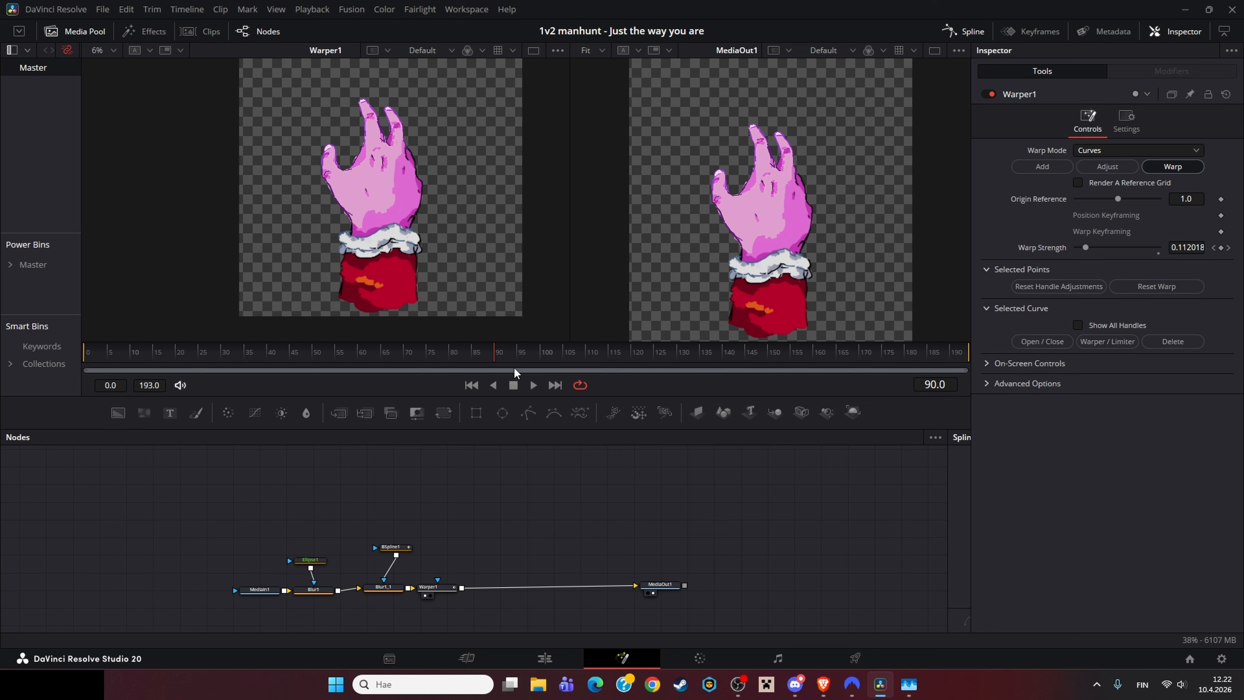
pyautogui.moveTo(642, 382); pyautogui.dragTo(717, 382)
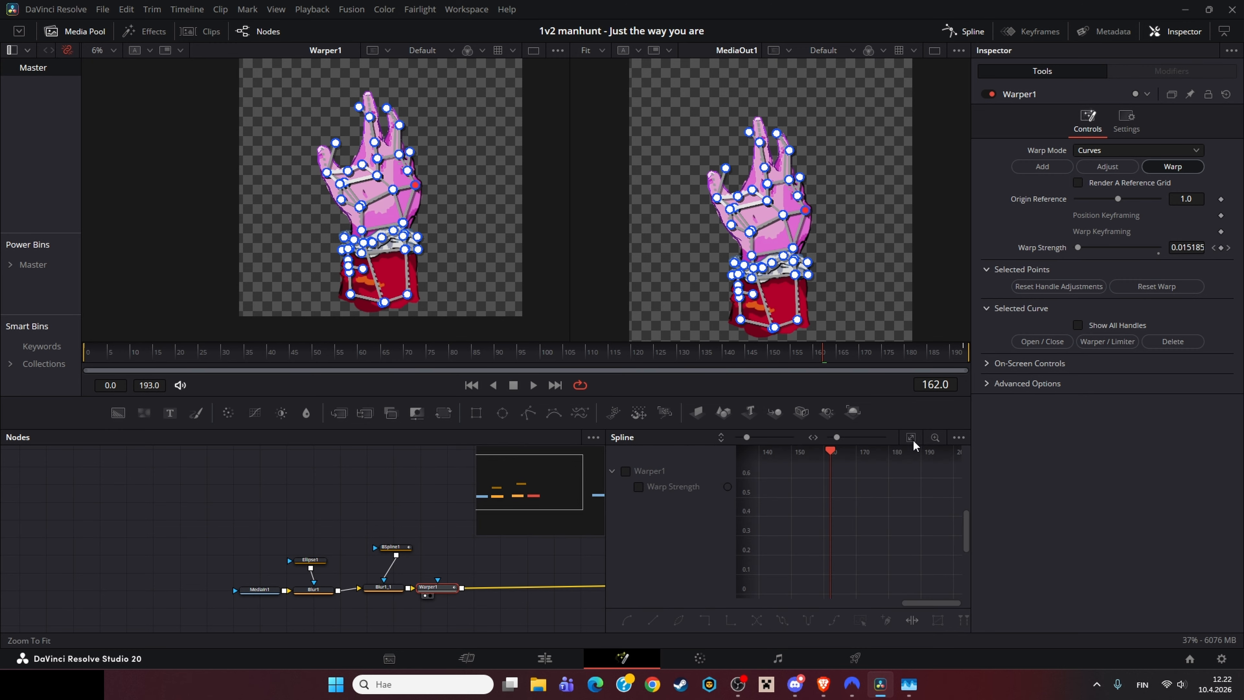
pyautogui.click(626, 471)
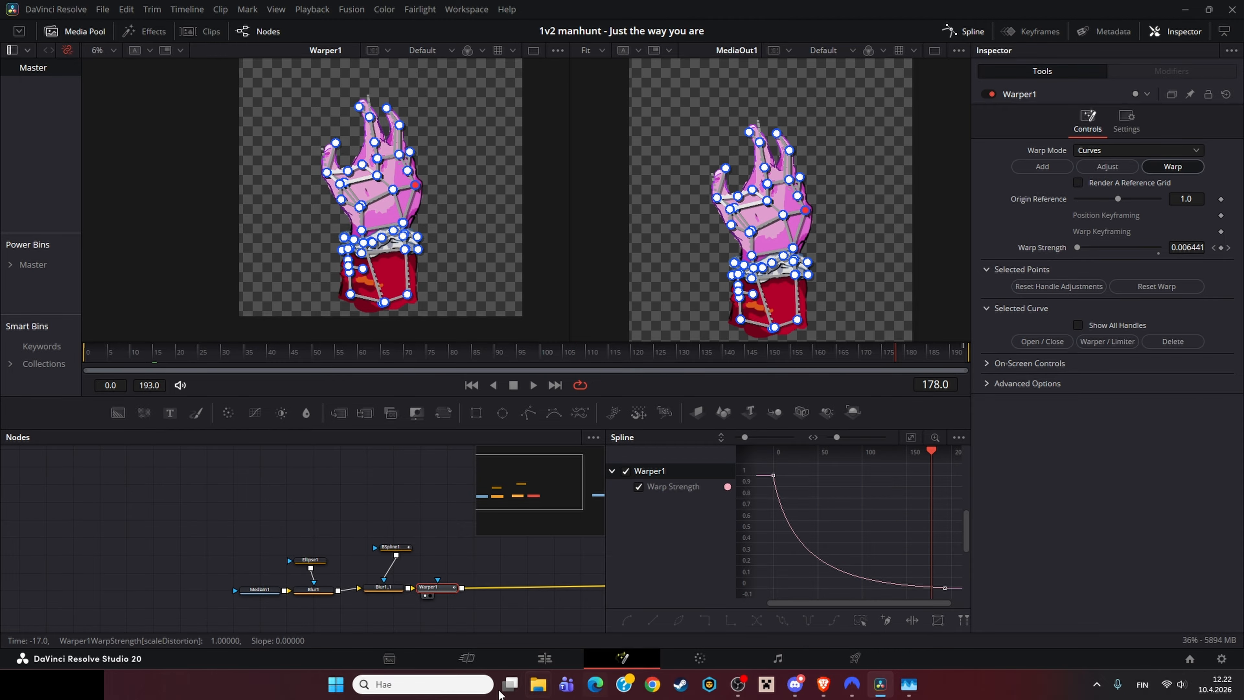
# Step: Return to the Edit page, open the neighbouring hand clip in the Fusion page and pan across its node graph
pyautogui.click(538, 661)
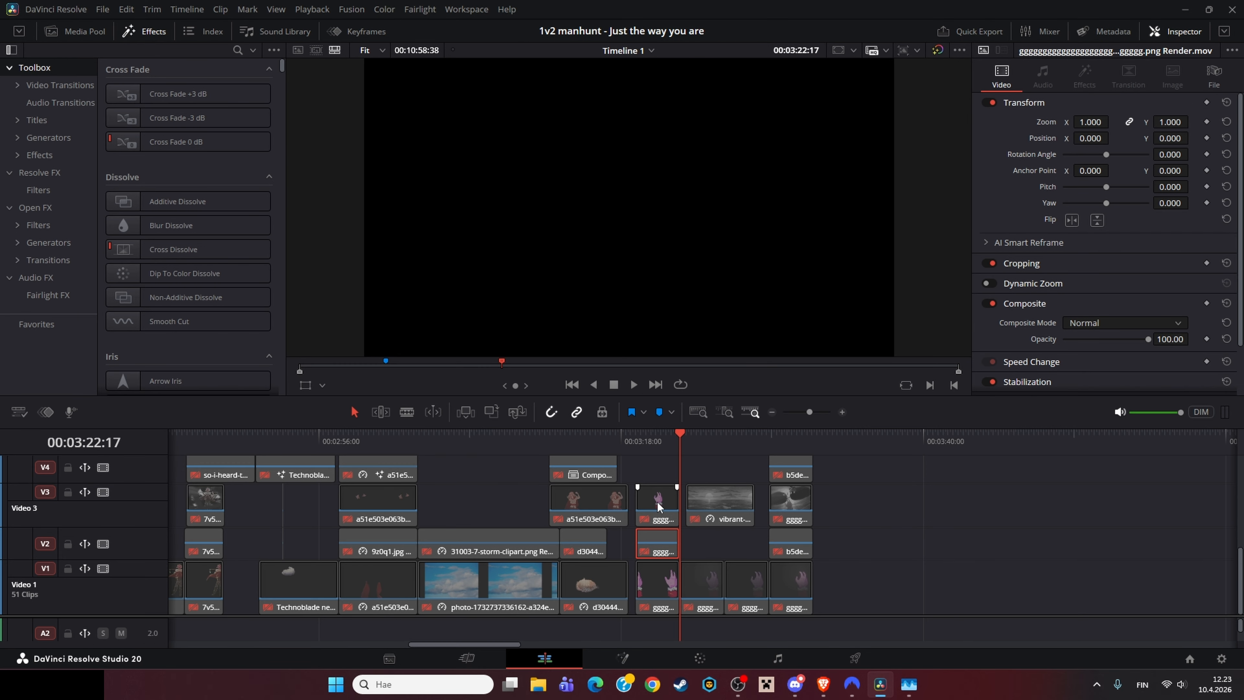
pyautogui.rightClick(657, 500)
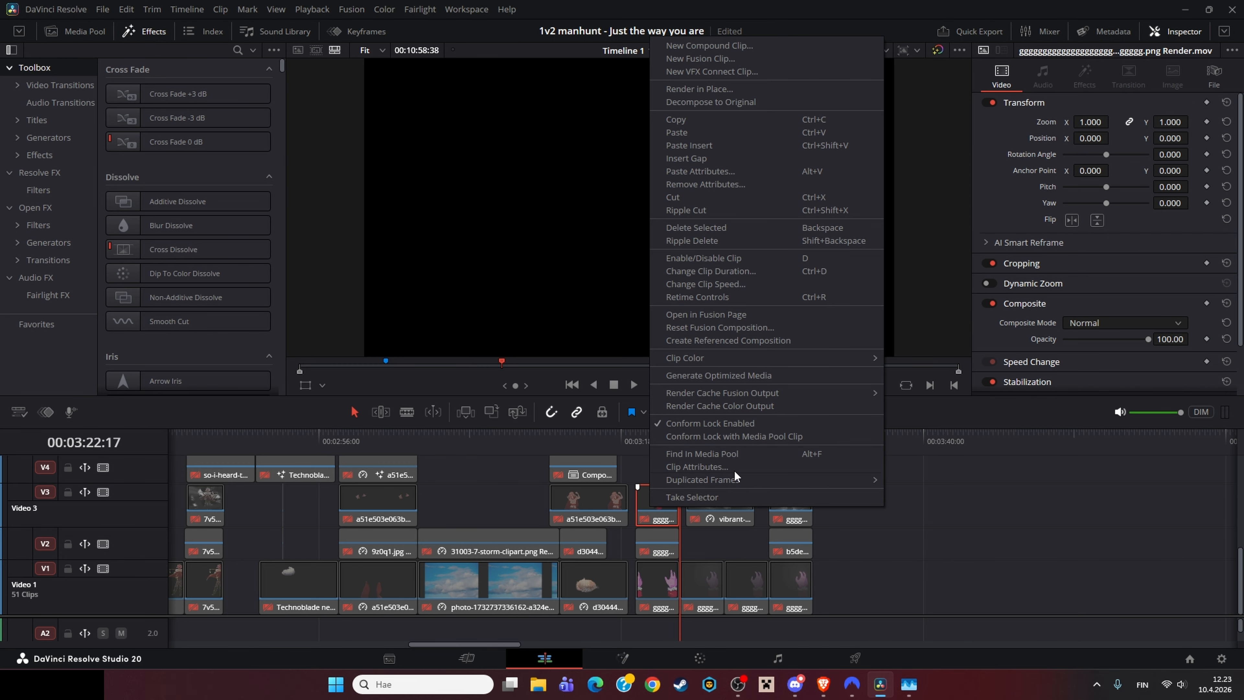
pyautogui.click(696, 316)
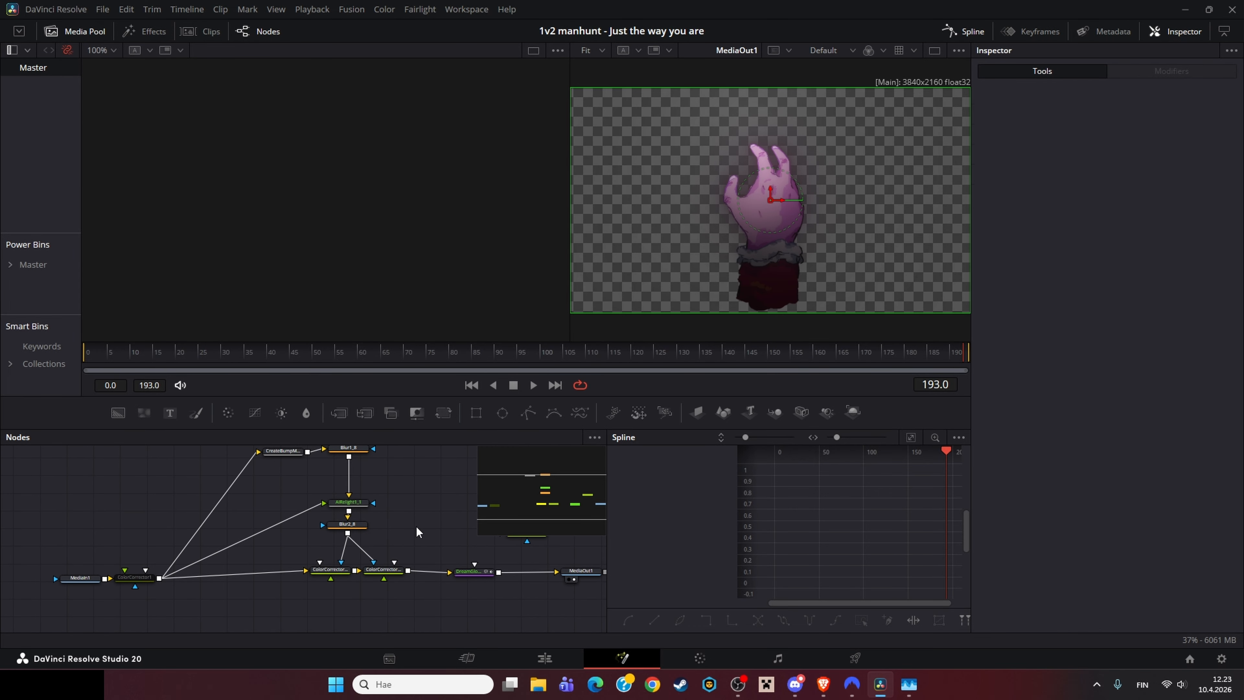
pyautogui.moveTo(414, 527); pyautogui.dragTo(394, 562)
pyautogui.moveTo(505, 576)
pyautogui.mouseDown()
pyautogui.moveTo(527, 539)
pyautogui.moveTo(496, 584)
pyautogui.mouseUp()
pyautogui.moveTo(275, 492); pyautogui.dragTo(417, 637)
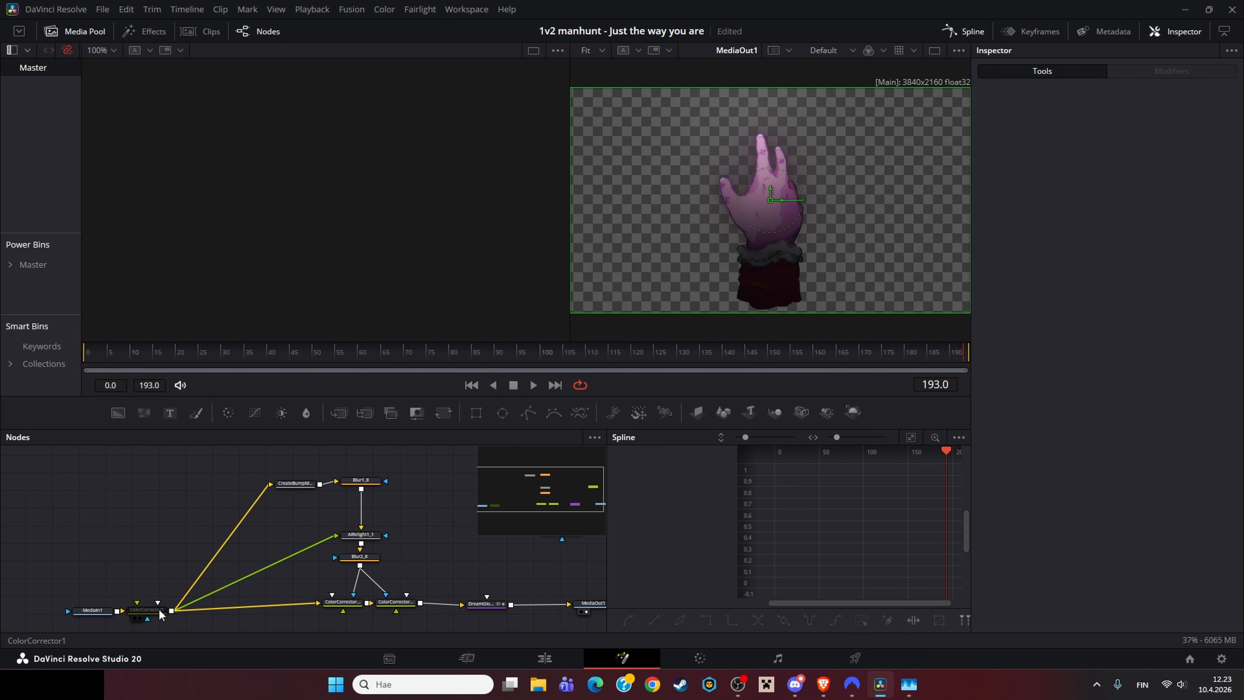
# Step: Open another hand clip from the Edit page timeline in the Fusion page
pyautogui.click(546, 658)
pyautogui.rightClick(625, 586)
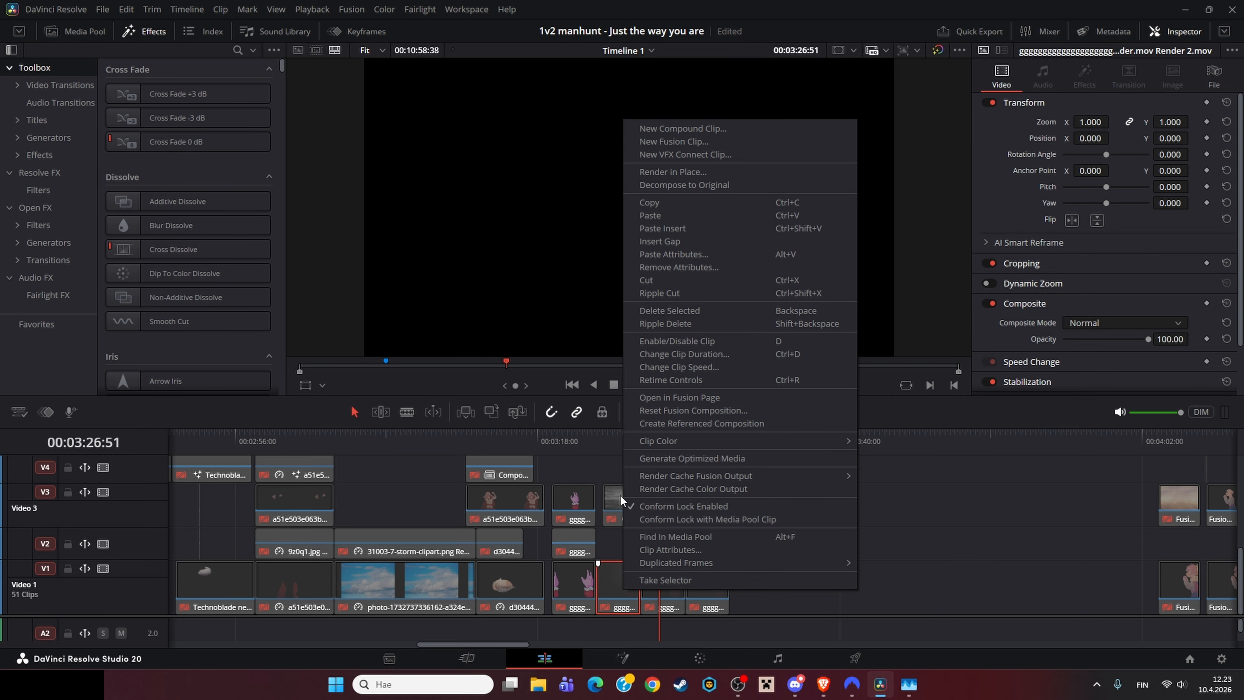
pyautogui.click(690, 424)
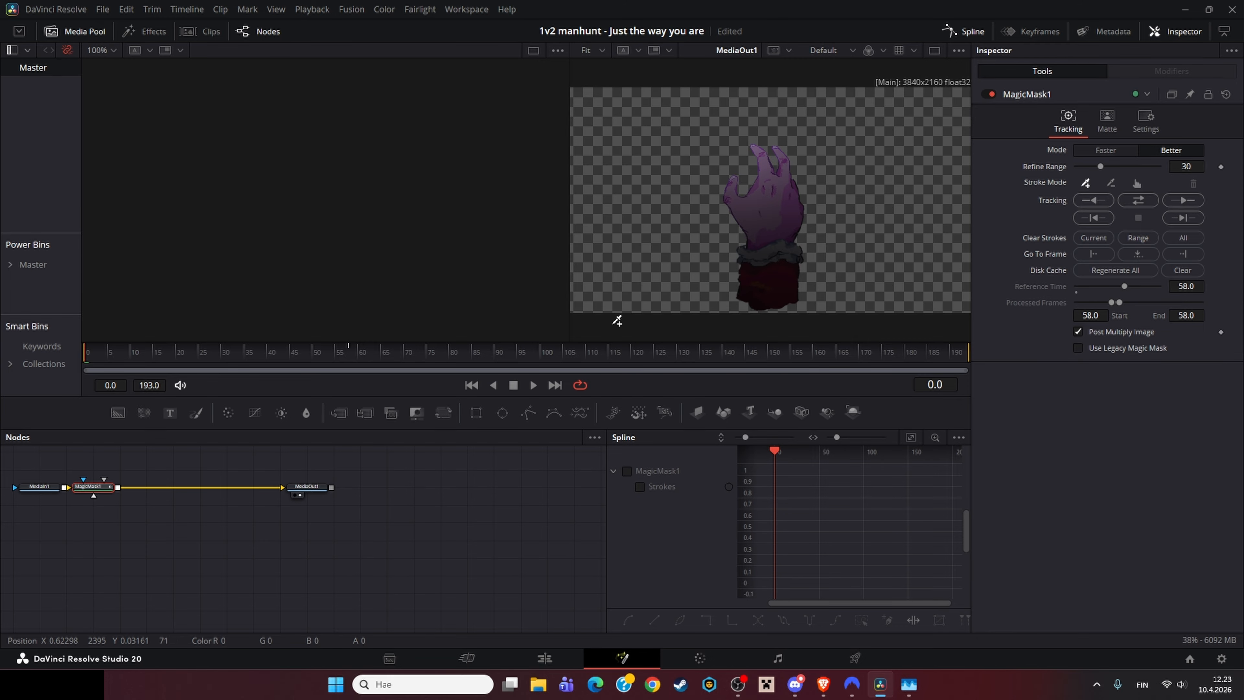
# Step: Move the MagicMask1 node, undo the change and set the playhead to frame 58
pyautogui.moveTo(47, 498)
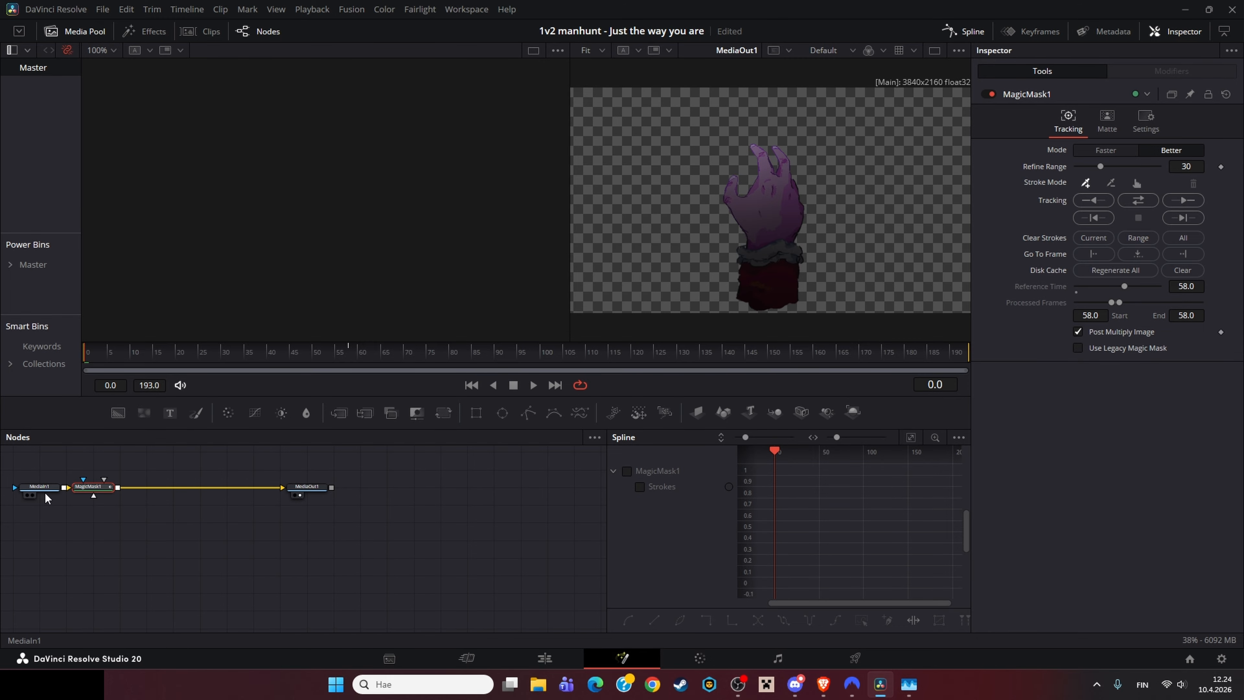
pyautogui.moveTo(91, 491); pyautogui.dragTo(110, 491)
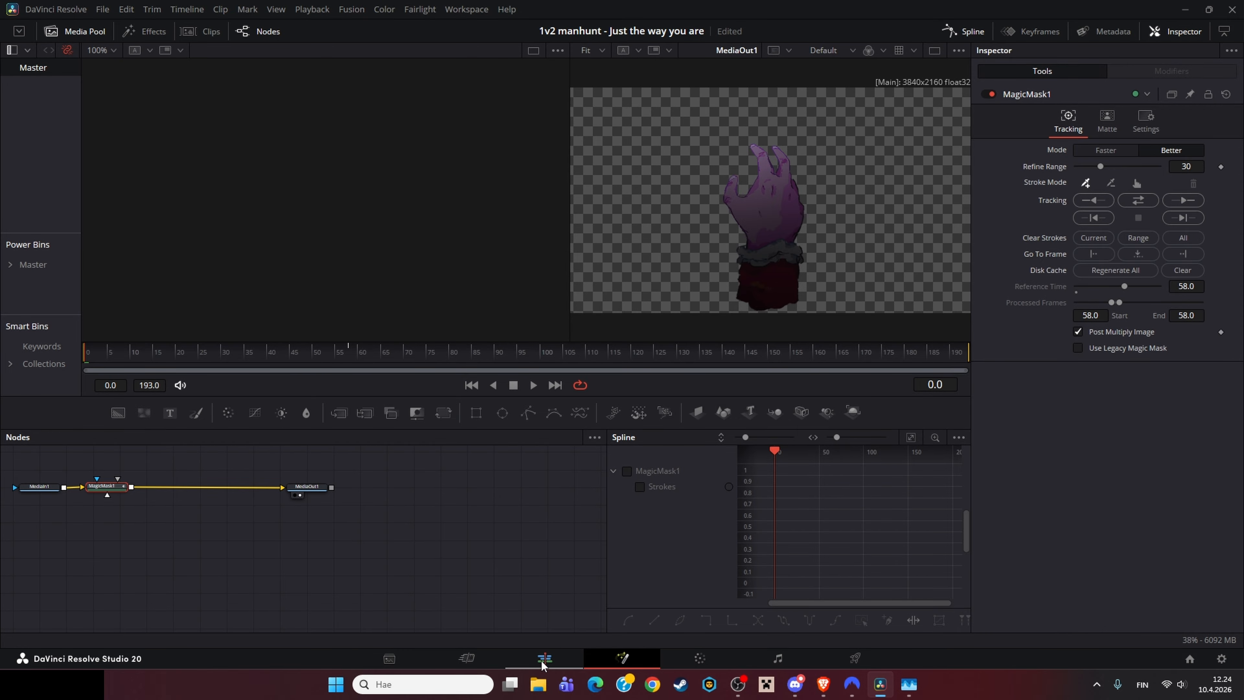
pyautogui.hotkey('ctrl', 'z')
pyautogui.moveTo(361, 345); pyautogui.dragTo(351, 347)
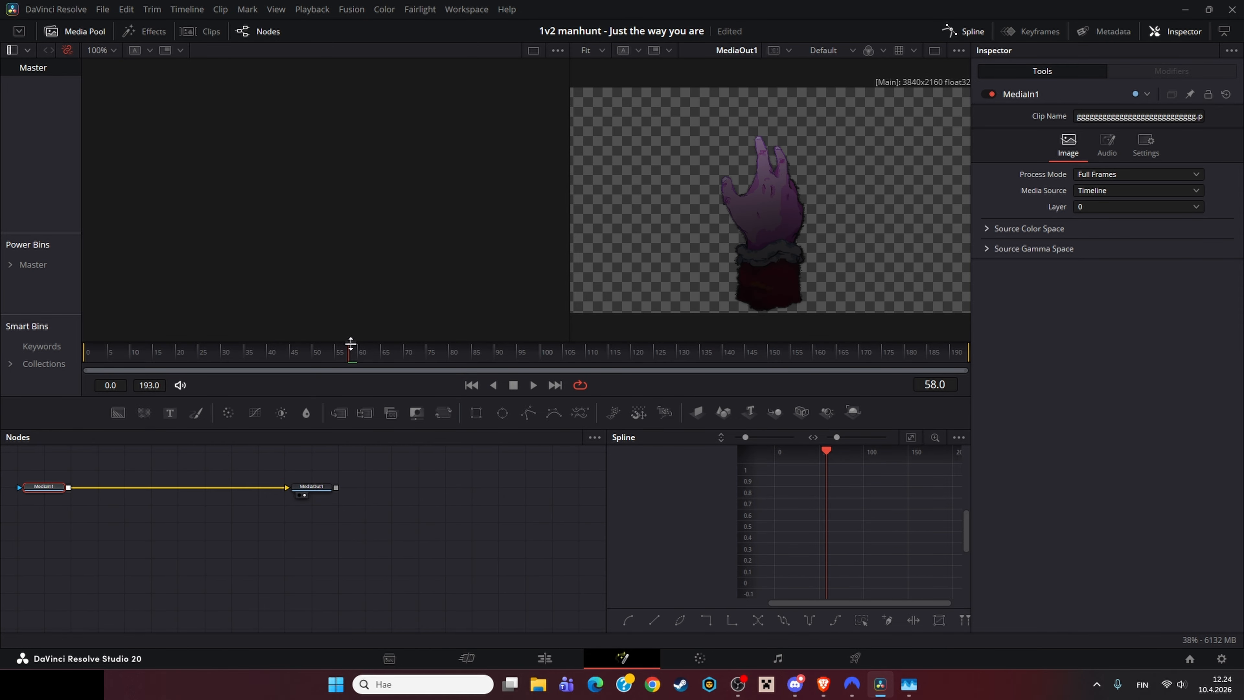
# Step: Zoom into the output viewer and back out, then step back through frames
pyautogui.scroll(2, 768, 264)
pyautogui.scroll(2, 768, 258)
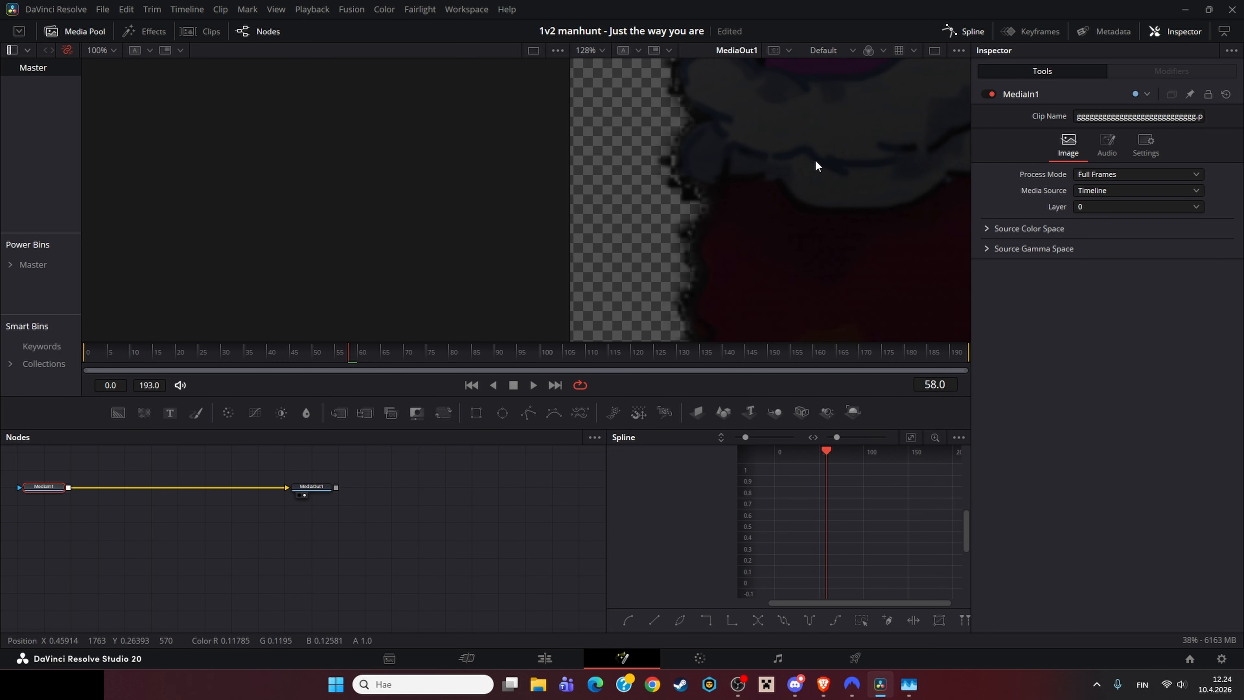
pyautogui.scroll(-4, 820, 202)
pyautogui.hotkey('ctrl', 'f')
pyautogui.press('Left')
pyautogui.press('Left')
pyautogui.press('Left')
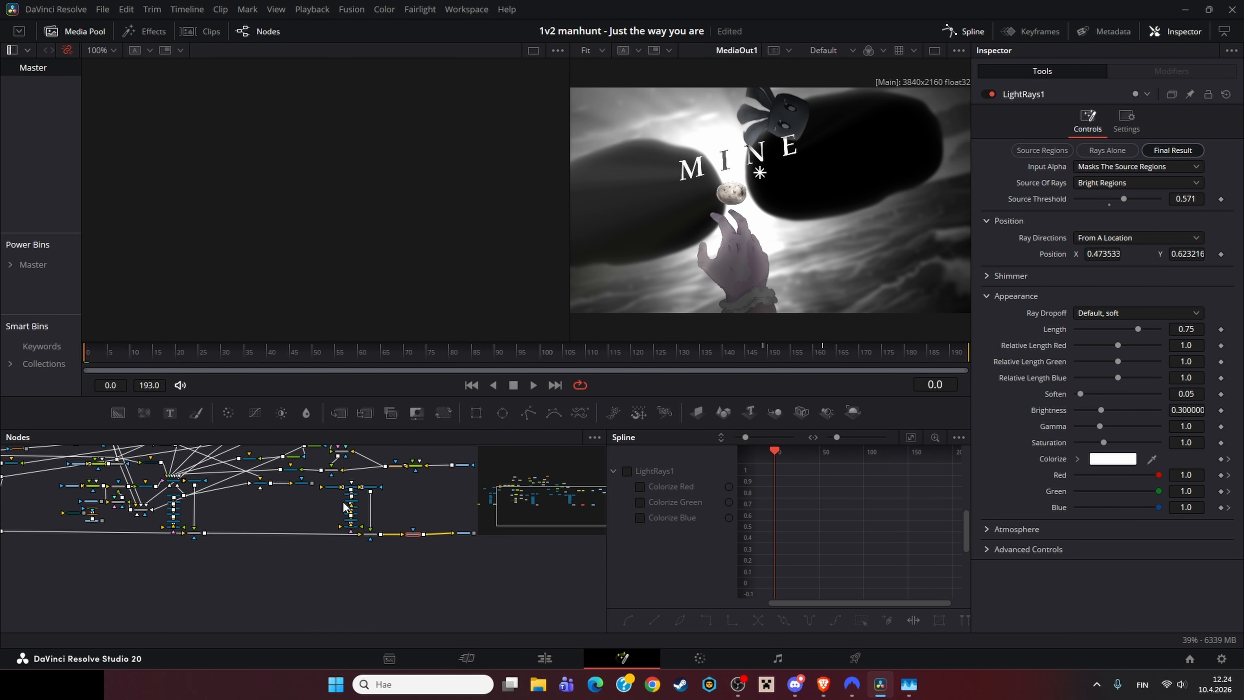
# Step: Open the next clip's composition in the Fusion page and load its MediaIn1 into the viewer
pyautogui.moveTo(351, 580); pyautogui.dragTo(395, 553)
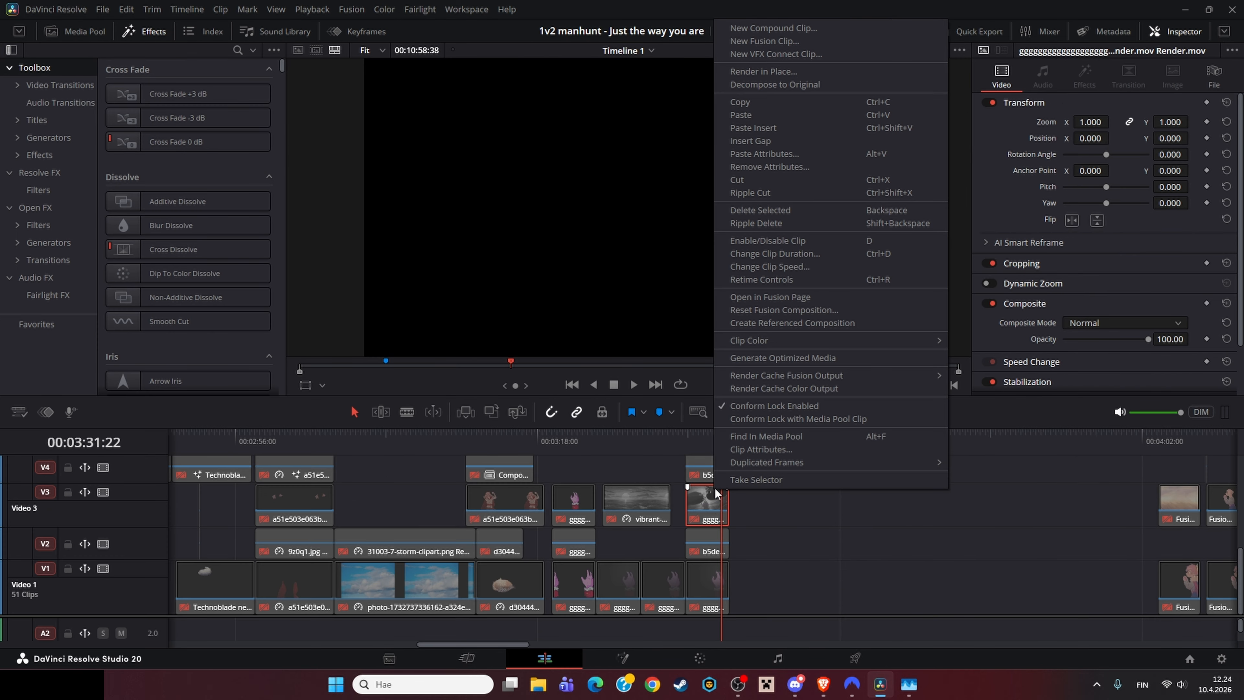
pyautogui.click(786, 327)
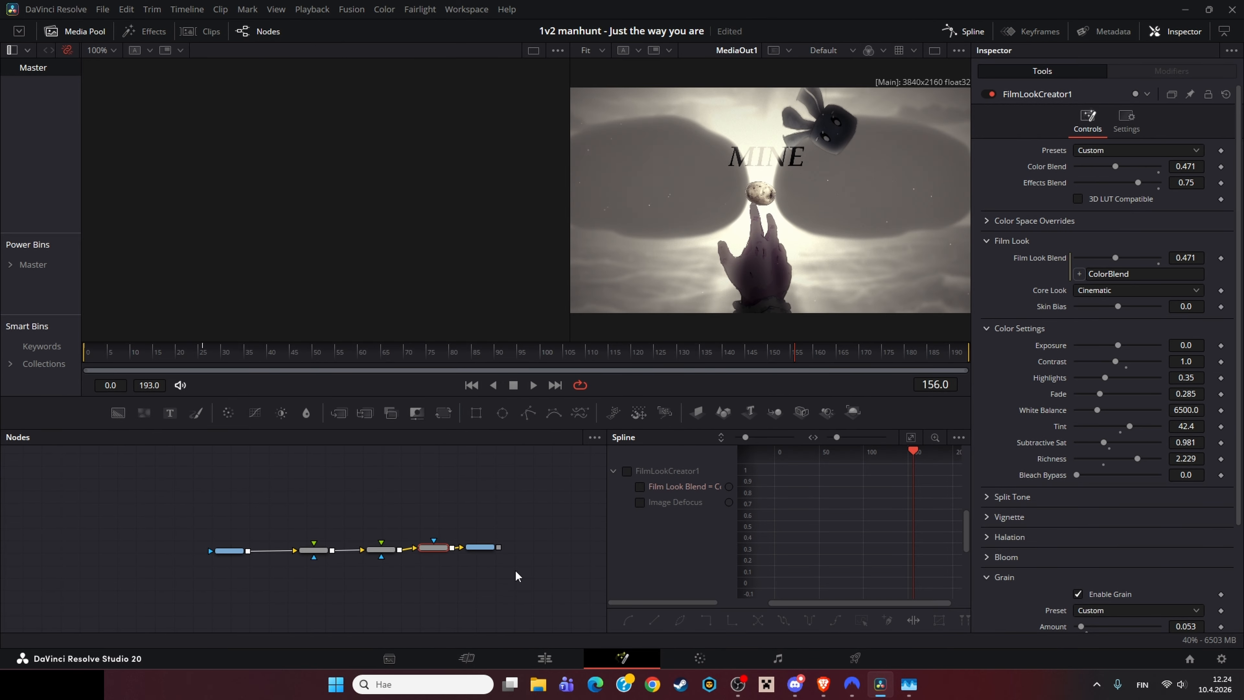
pyautogui.click(364, 510)
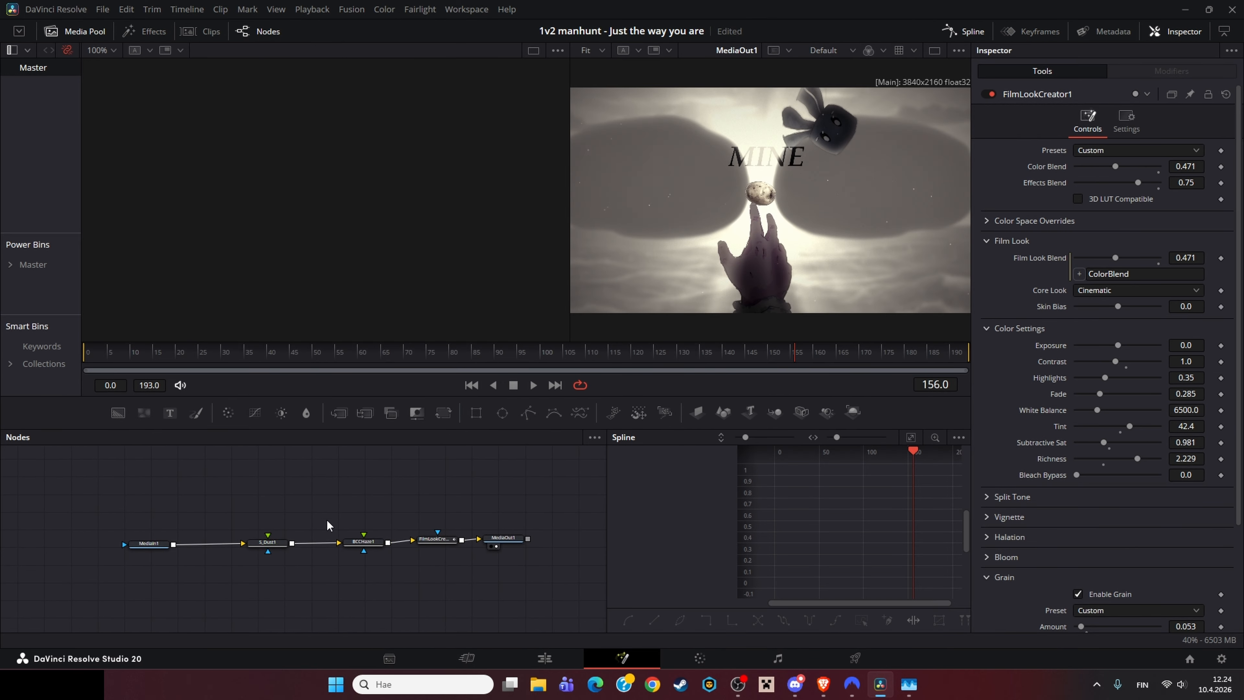
pyautogui.click(259, 543)
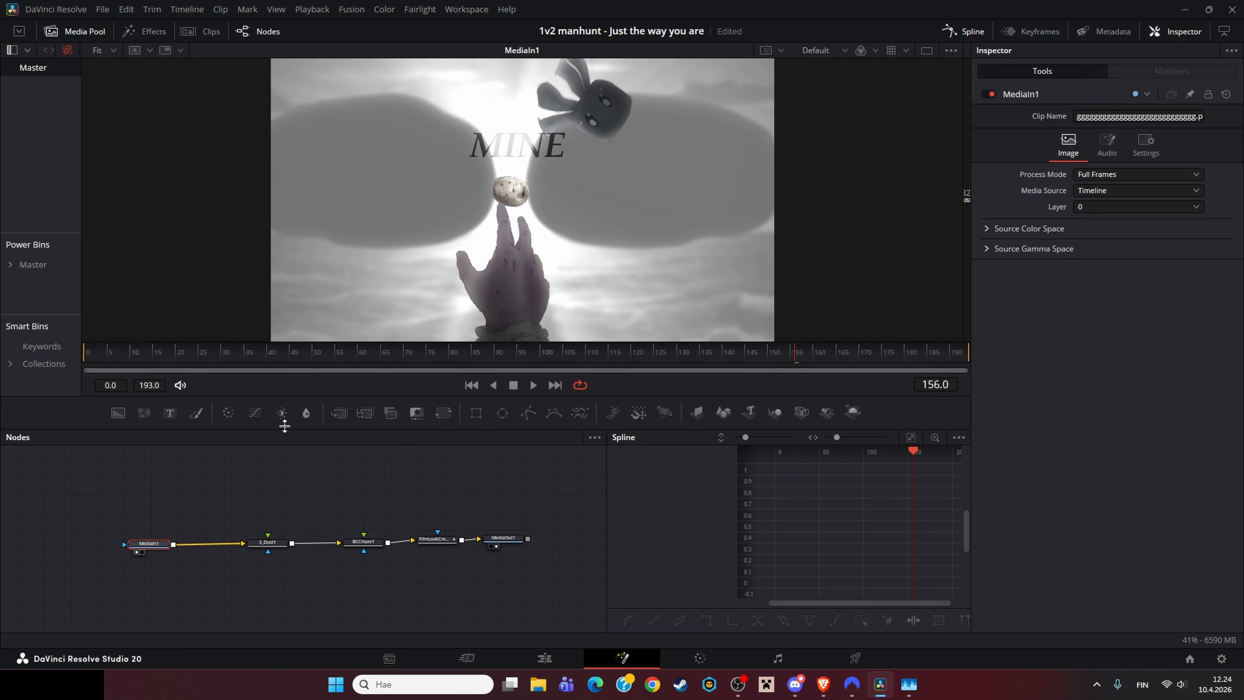
# Step: Select the S_Dust1 node and scrub through the composition to review the dust particle effect
pyautogui.click(503, 538)
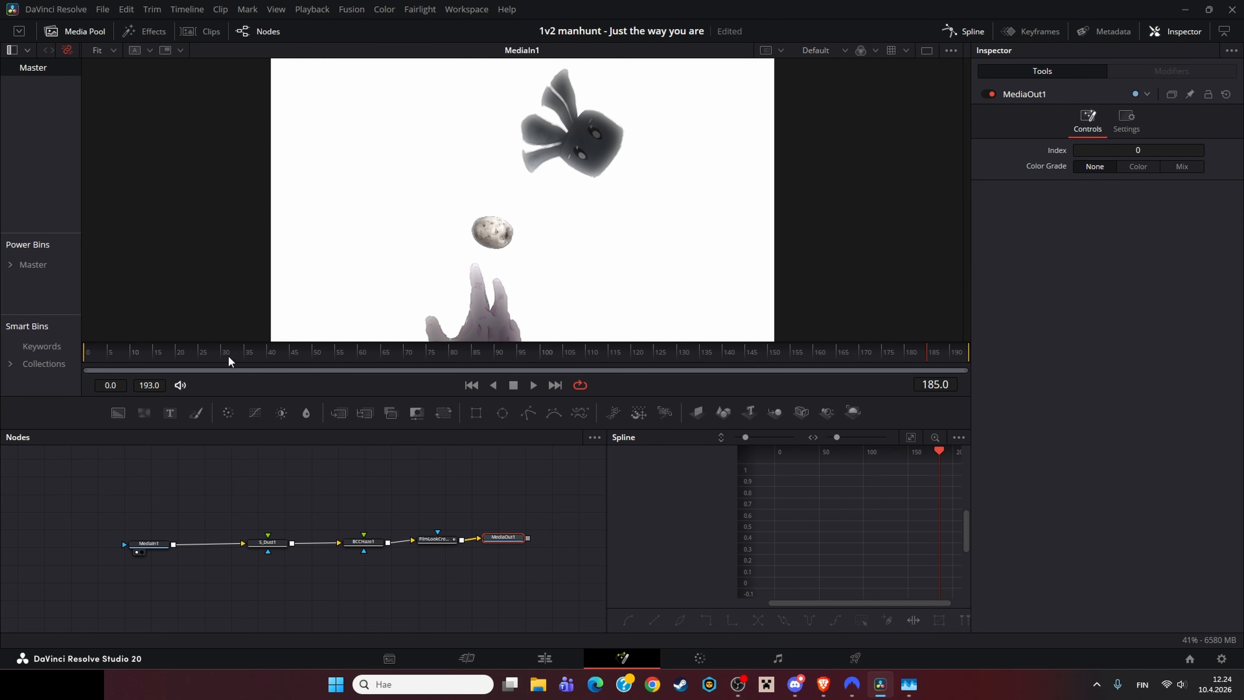
pyautogui.click(267, 542)
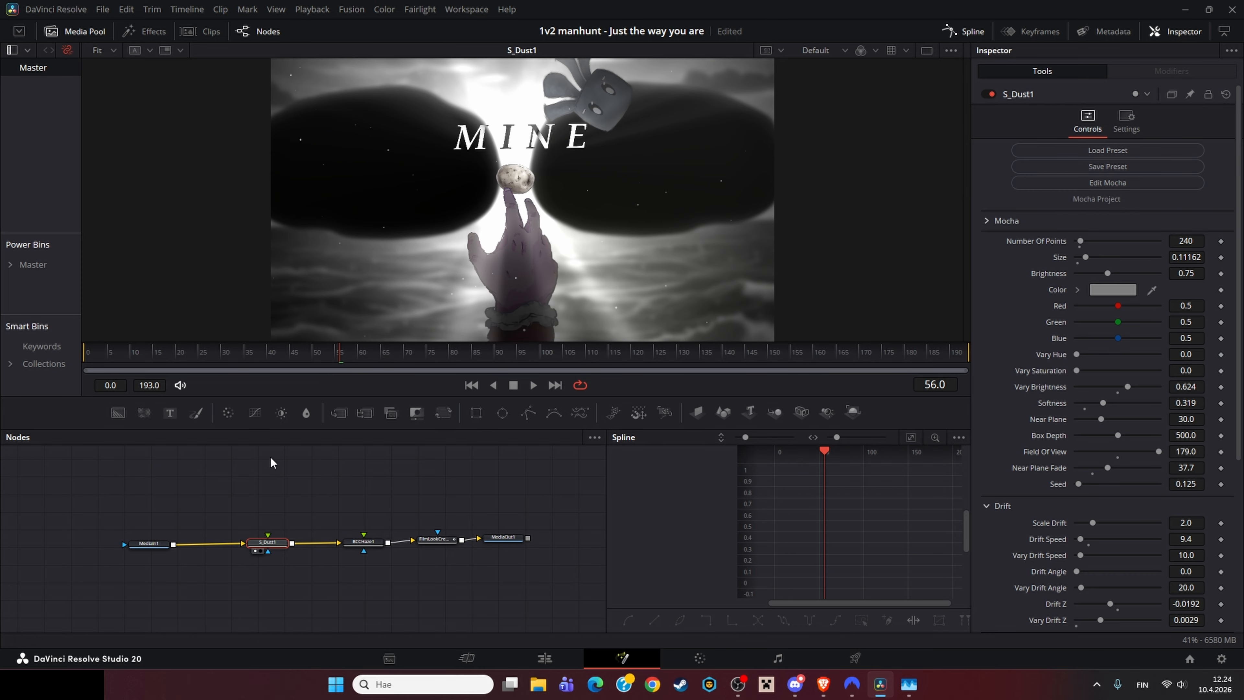
pyautogui.moveTo(109, 352); pyautogui.dragTo(582, 353)
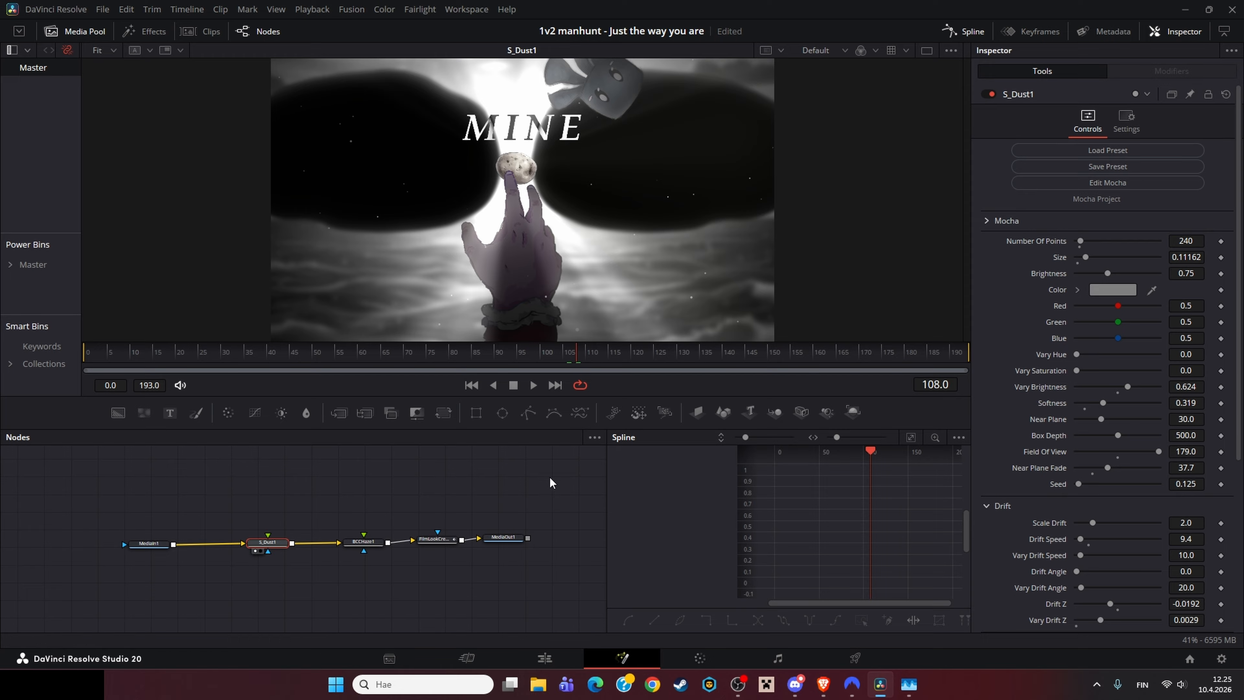
pyautogui.click(454, 500)
pyautogui.moveTo(447, 512); pyautogui.dragTo(366, 548)
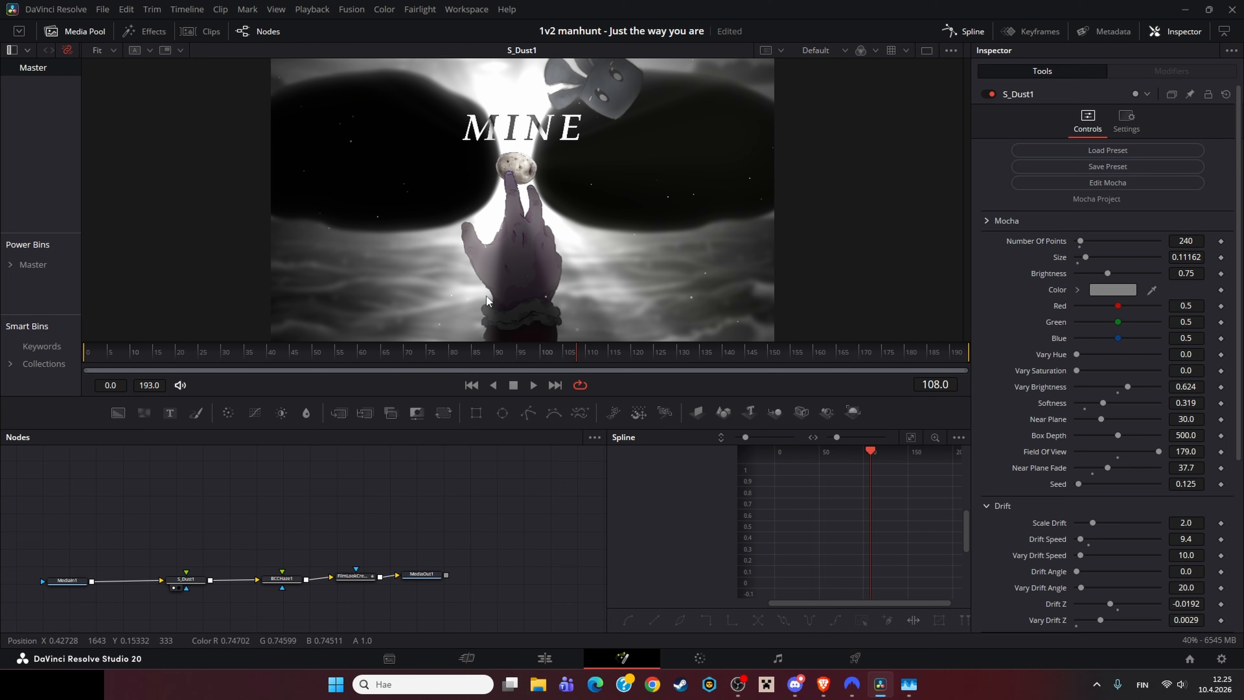
# Step: Load the BCCHaze1, S_Dust1 and FilmLookCreator1 nodes into the viewer one after another to compare each stage
pyautogui.click(293, 585)
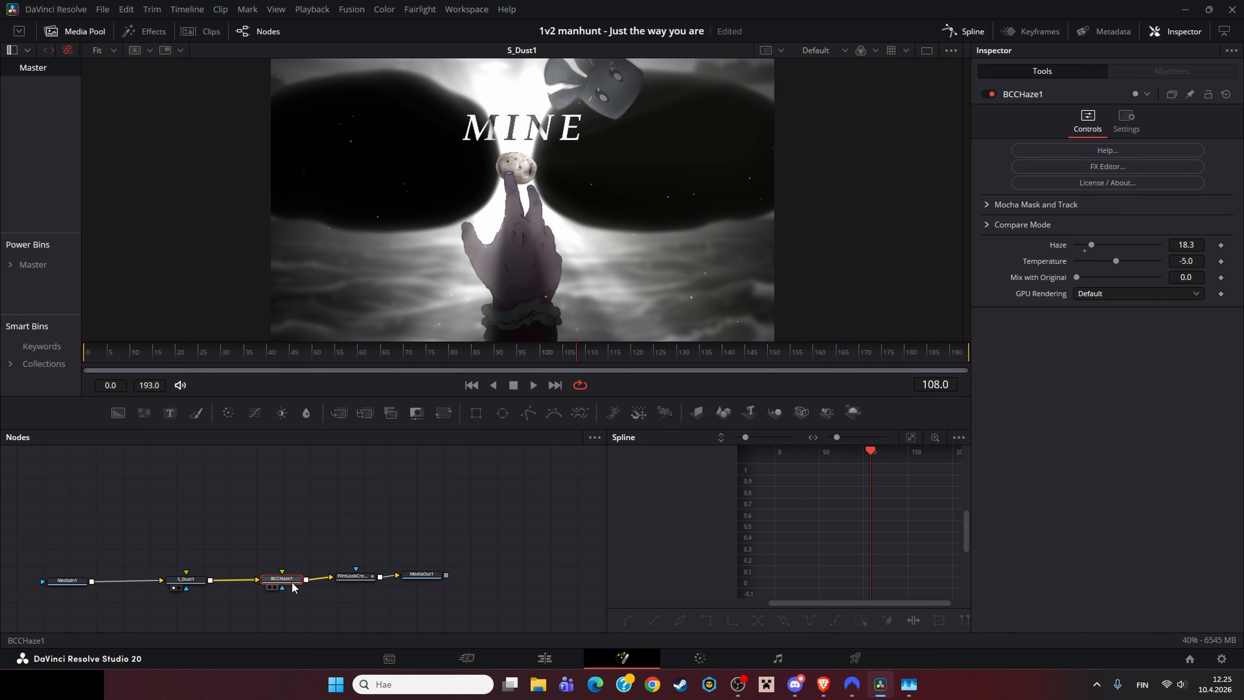
pyautogui.press('1')
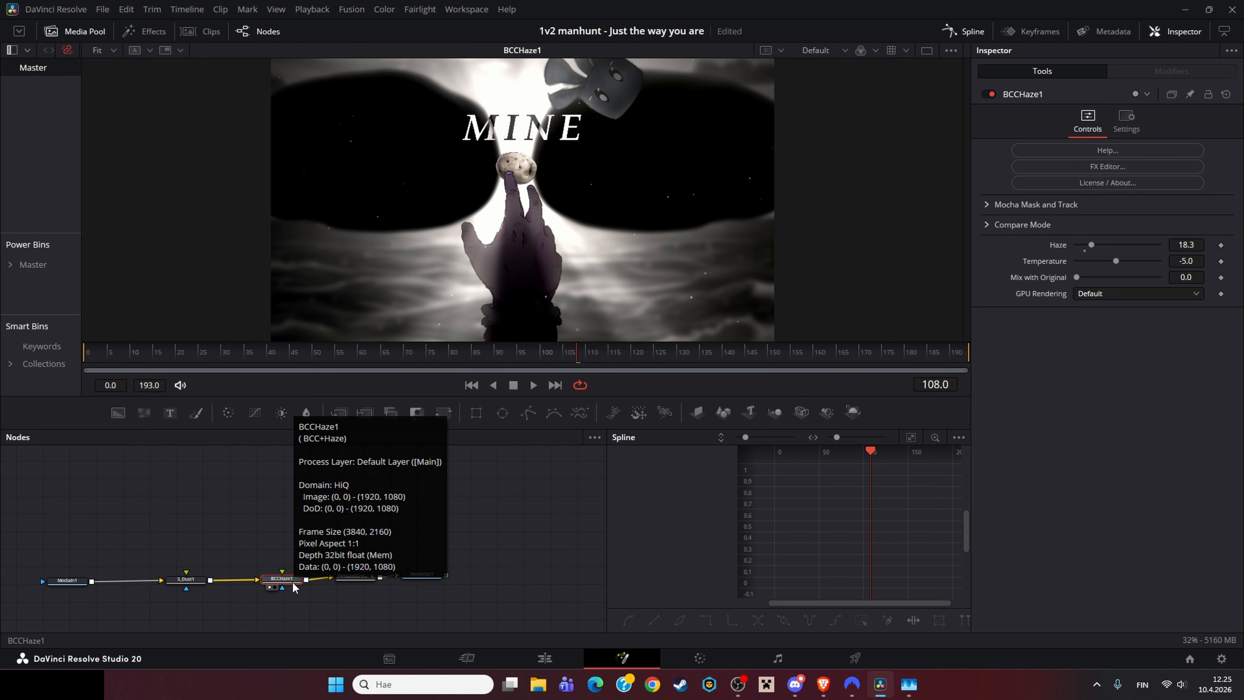
pyautogui.click(186, 579)
pyautogui.press('1')
pyautogui.click(282, 579)
pyautogui.press('1')
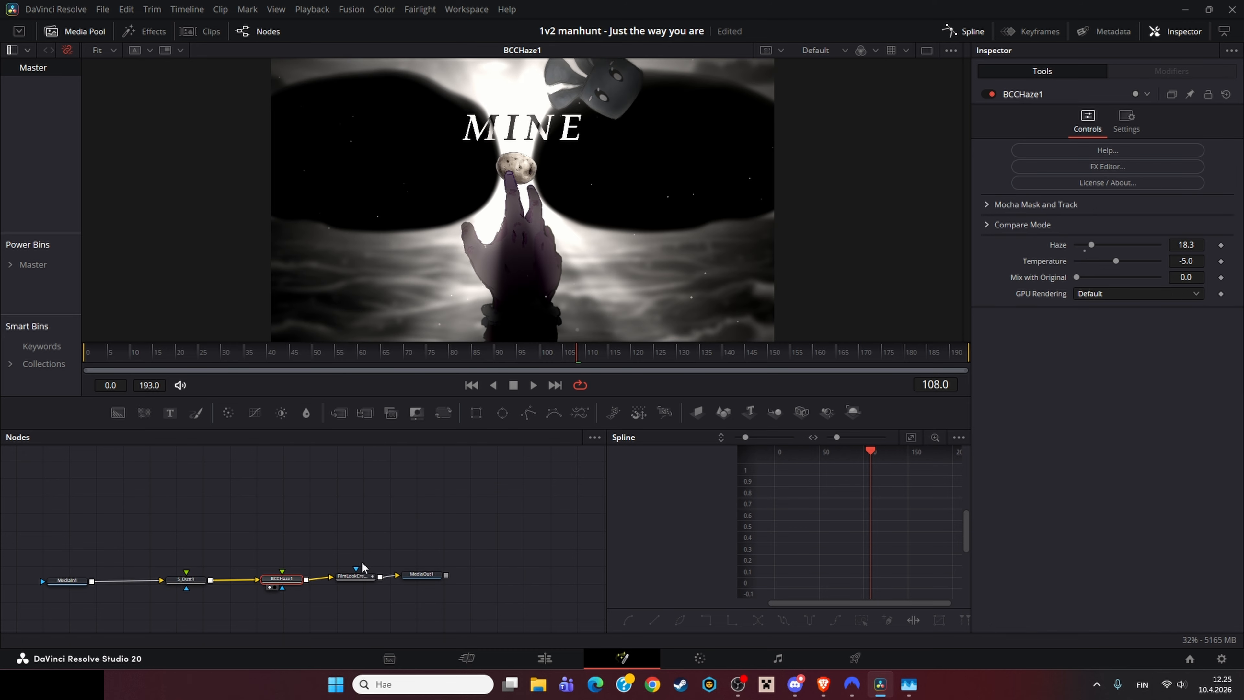
pyautogui.click(357, 576)
pyautogui.press('1')
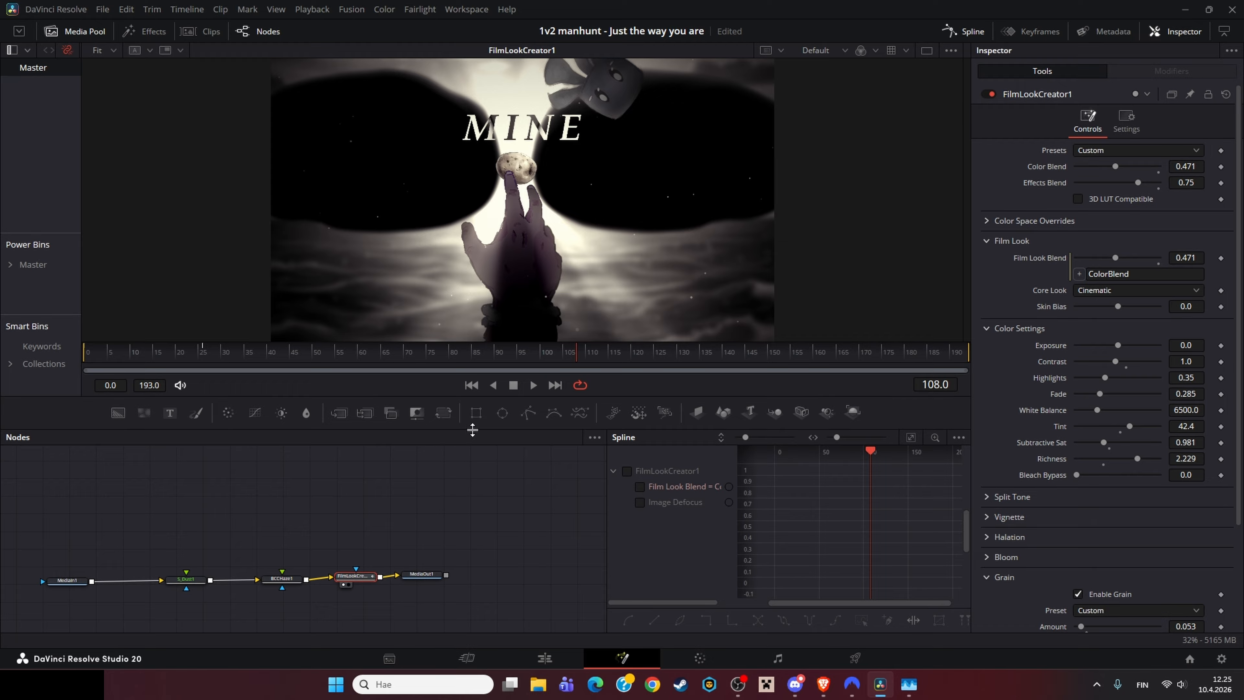
# Step: Scrub through the FilmLookCreator1 result and examine its Grain settings, including the animated Image Defocus
pyautogui.moveTo(374, 367); pyautogui.dragTo(645, 367)
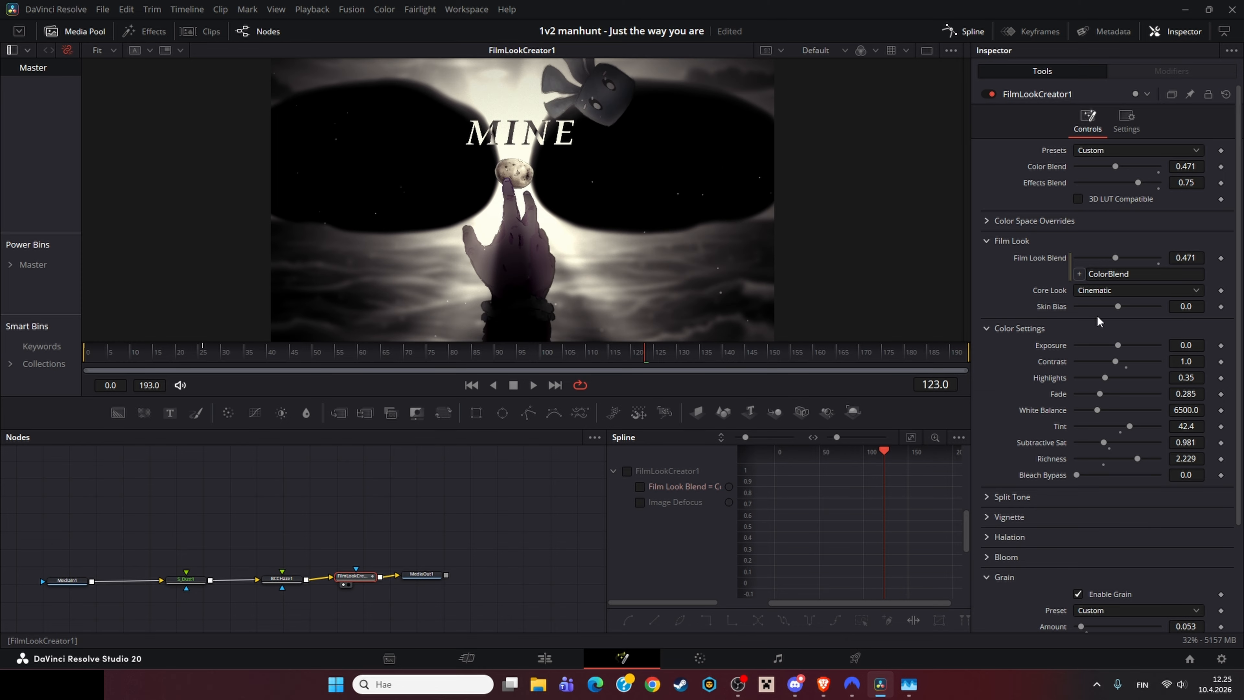
pyautogui.moveTo(400, 354); pyautogui.dragTo(1, 369)
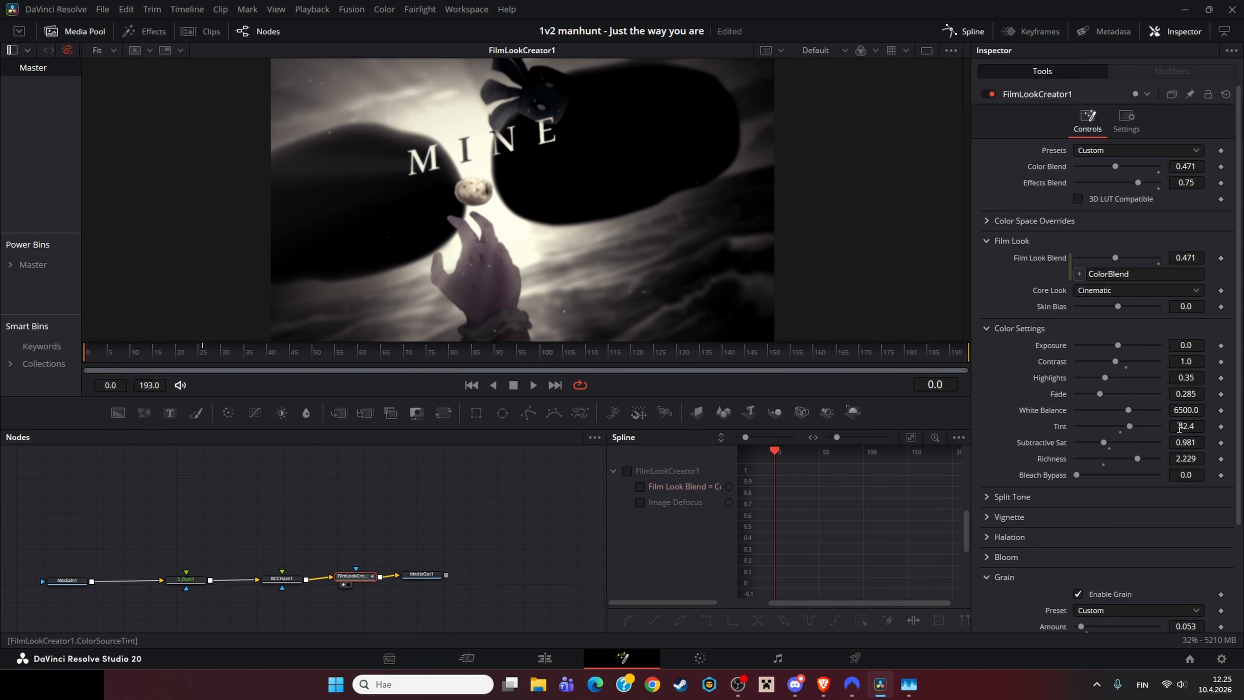
pyautogui.scroll(-3, 1070, 571)
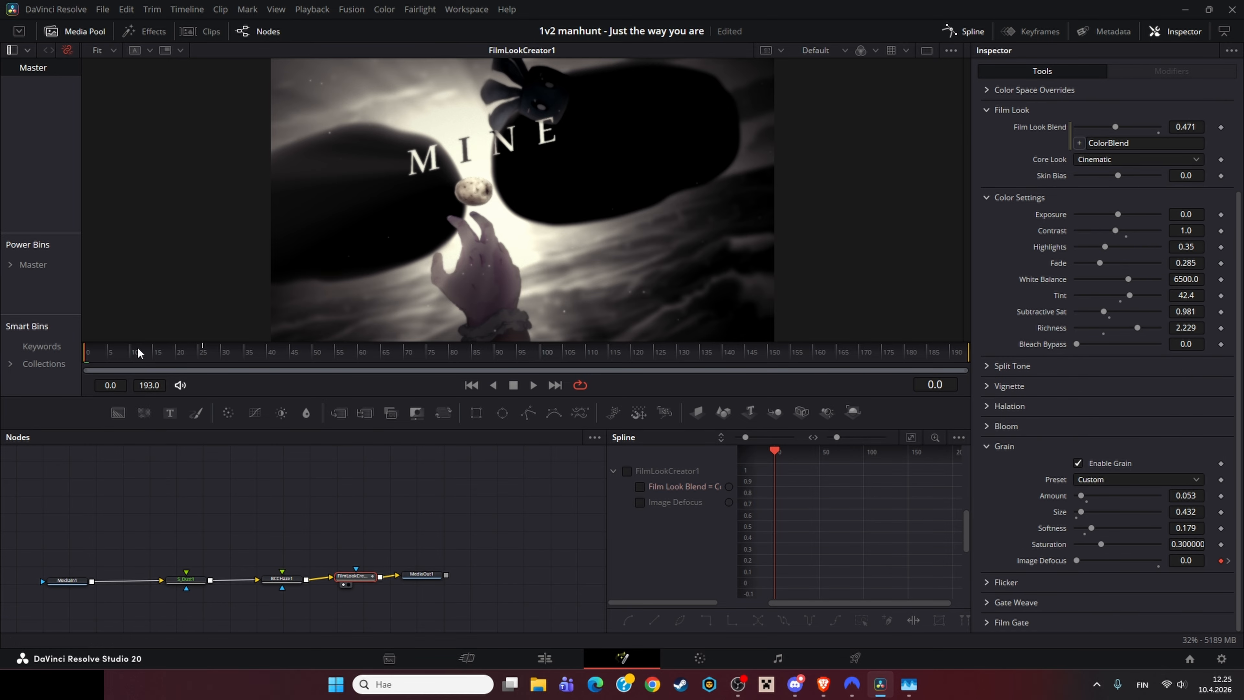
pyautogui.moveTo(138, 350); pyautogui.dragTo(236, 367)
pyautogui.click(1146, 558)
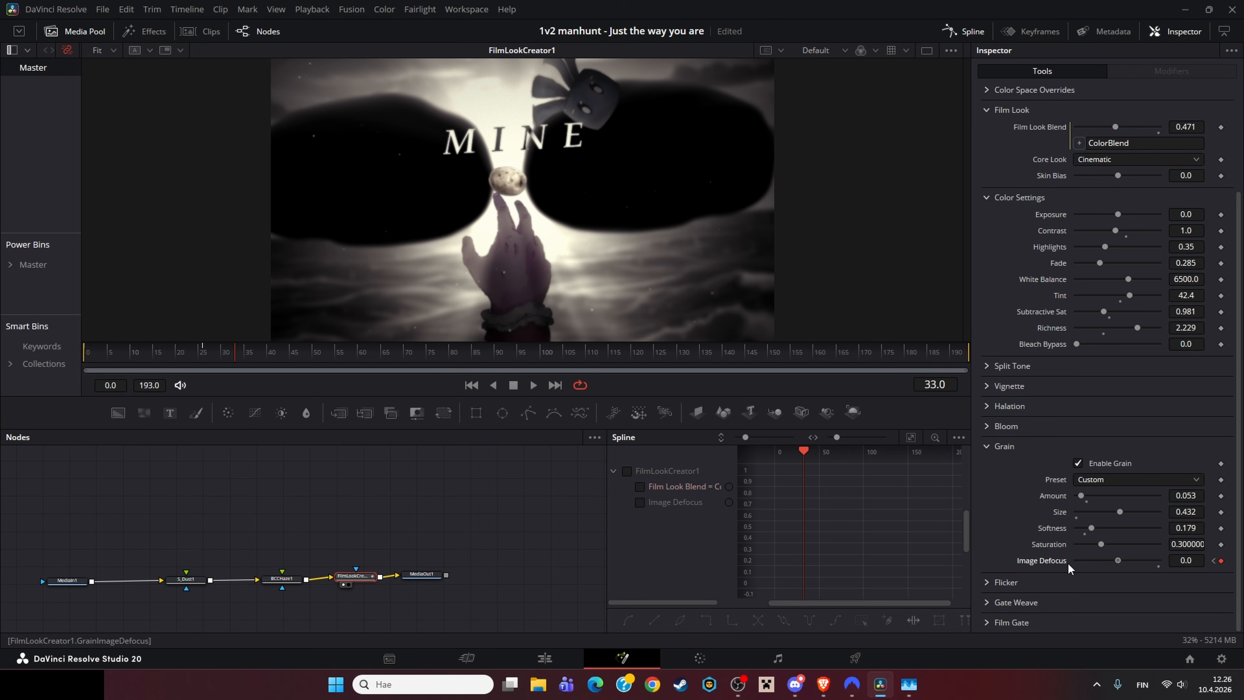
pyautogui.scroll(2, 519, 149)
pyautogui.scroll(-3, 512, 175)
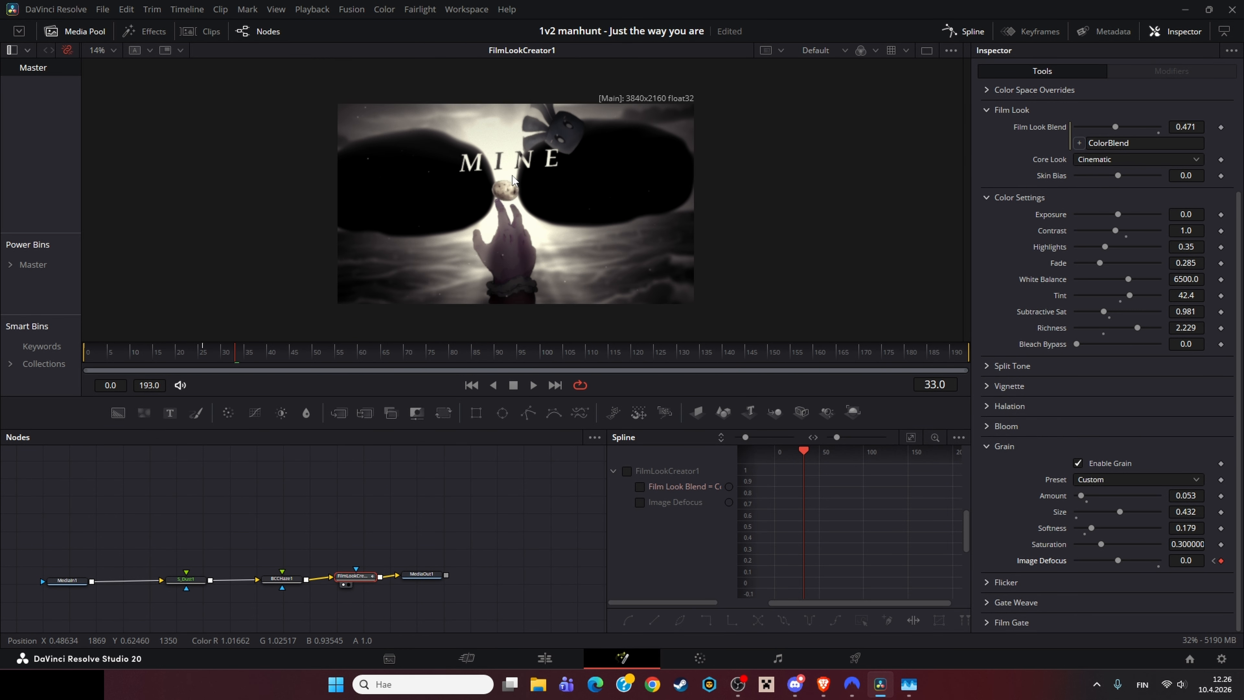
pyautogui.hotkey('ctrl', 'f')
pyautogui.click(253, 357)
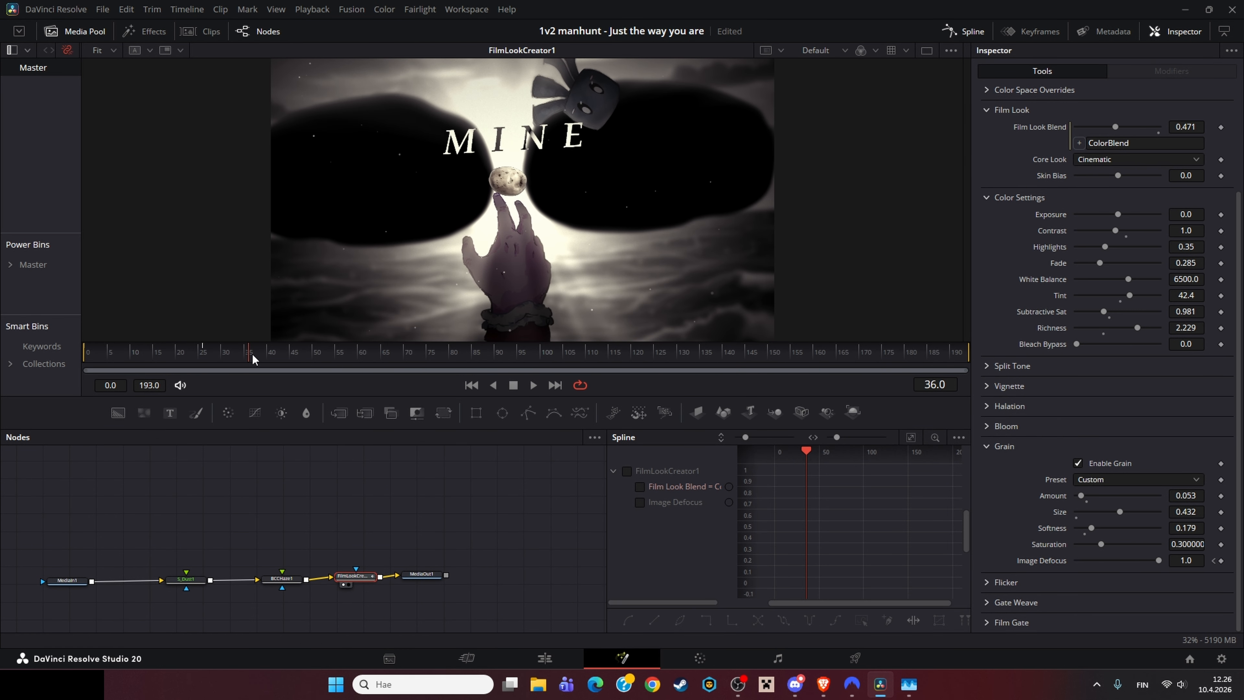
pyautogui.moveTo(437, 361); pyautogui.dragTo(891, 361)
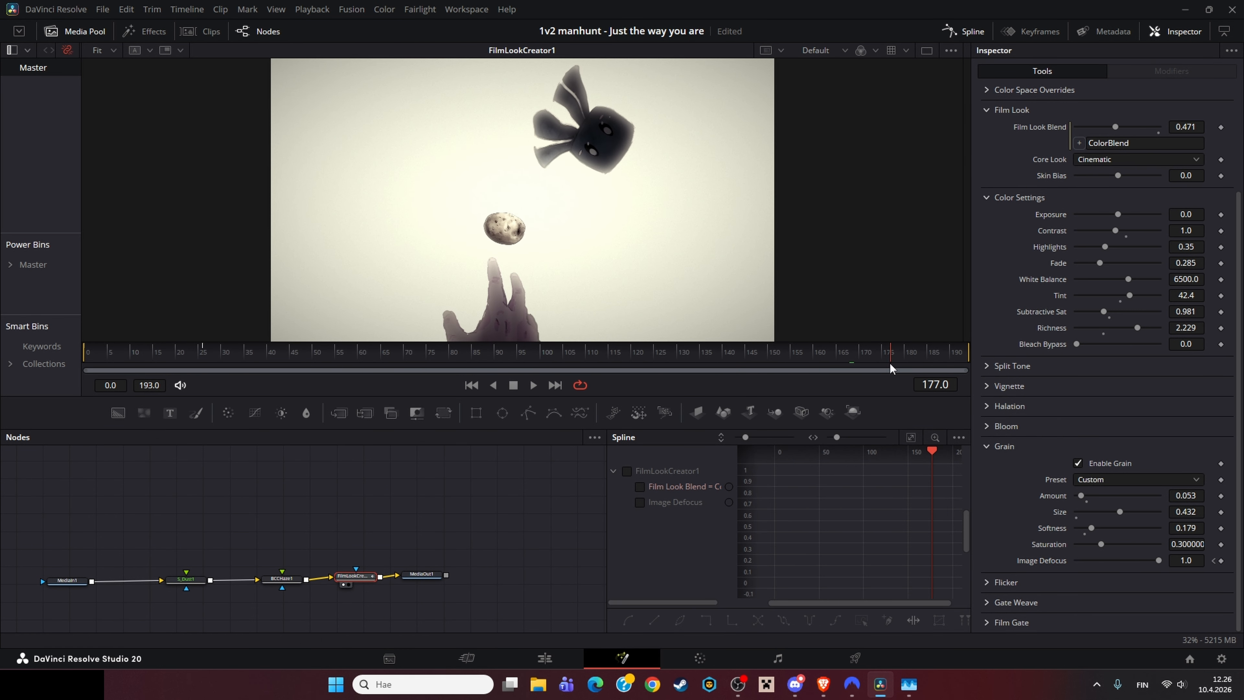
# Step: Return to the Edit page, zoom the timeline around the markers and play back the adjustment clip section
pyautogui.click(549, 658)
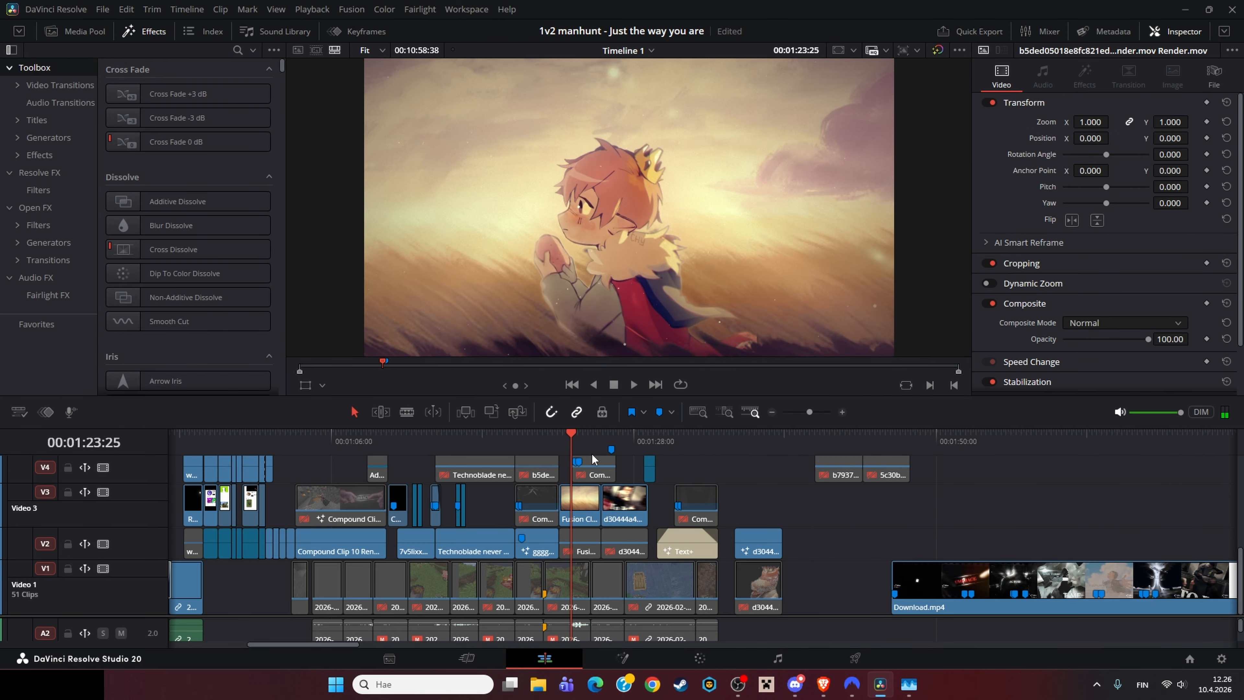
pyautogui.scroll(2, 591, 453)
pyautogui.click(577, 443)
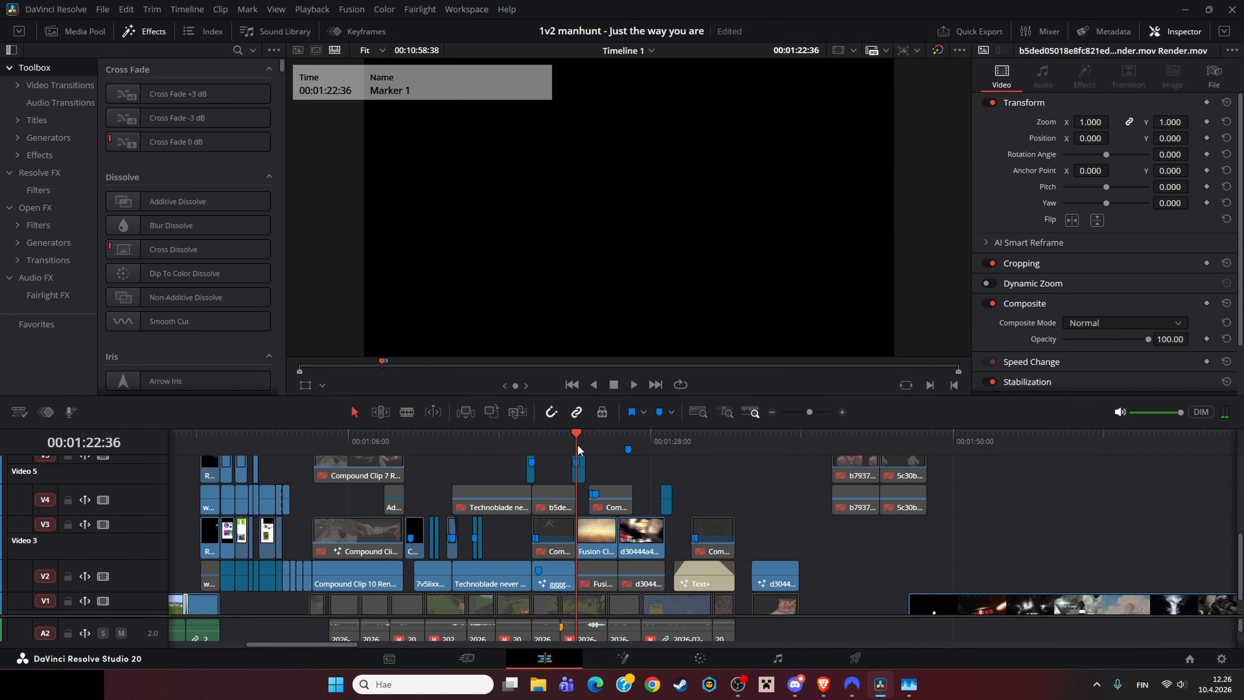
pyautogui.moveTo(577, 444); pyautogui.dragTo(571, 441)
pyautogui.press('Right')
pyautogui.press('Right')
pyautogui.press('Right')
pyautogui.press('Right')
pyautogui.press('Right')
pyautogui.press('Right')
pyautogui.press('Right')
pyautogui.press('Right')
pyautogui.click(826, 415)
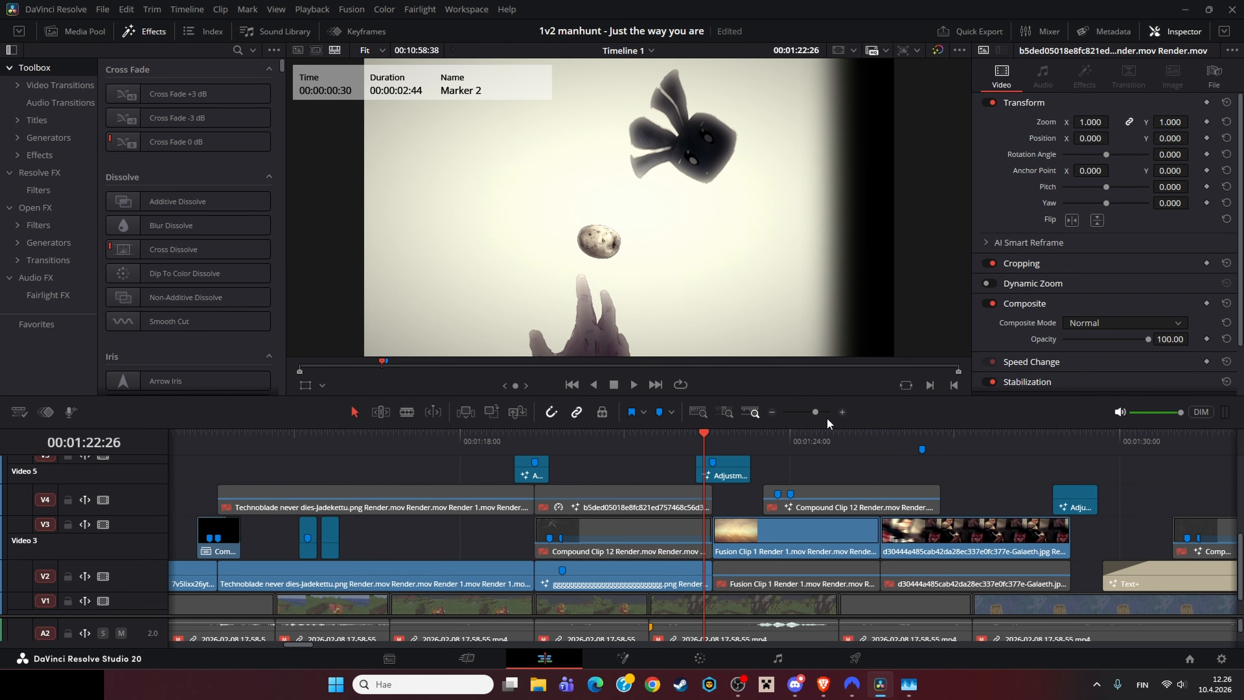
pyautogui.click(718, 463)
pyautogui.press('space')
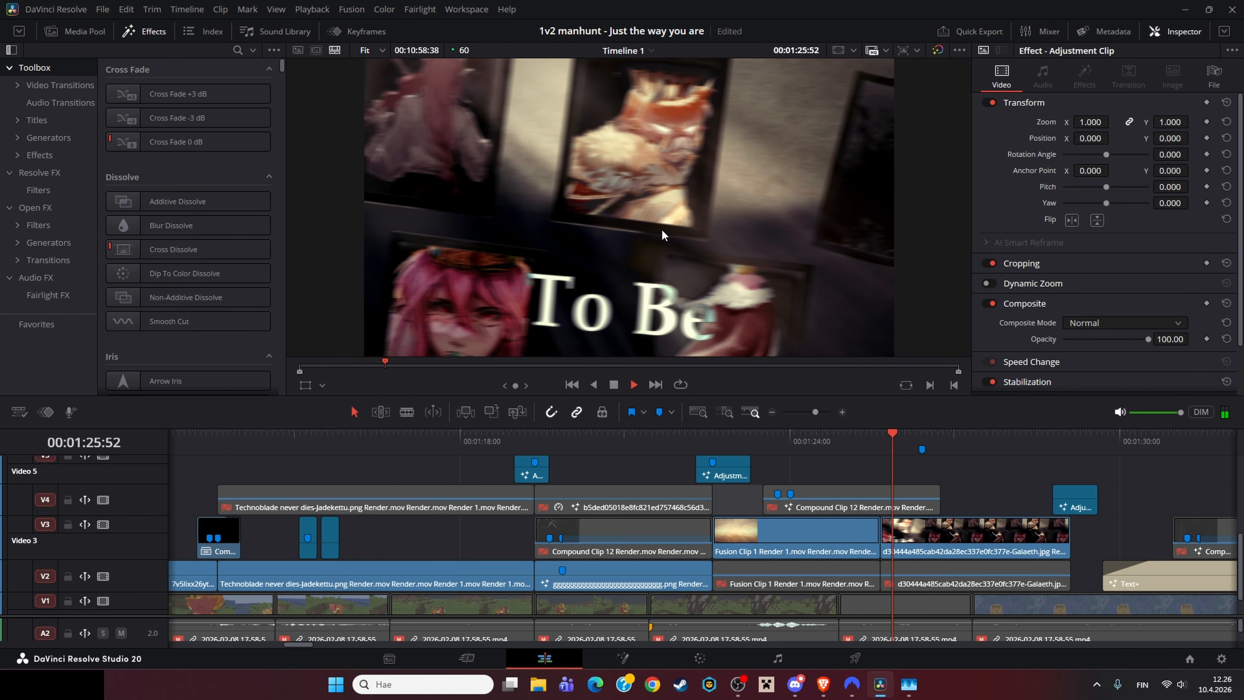
pyautogui.press('space')
# Step: Open the Compound Clip 12 clip from the Edit page timeline in the Fusion page
pyautogui.click(772, 411)
pyautogui.scroll(2, 780, 499)
pyautogui.rightClick(828, 539)
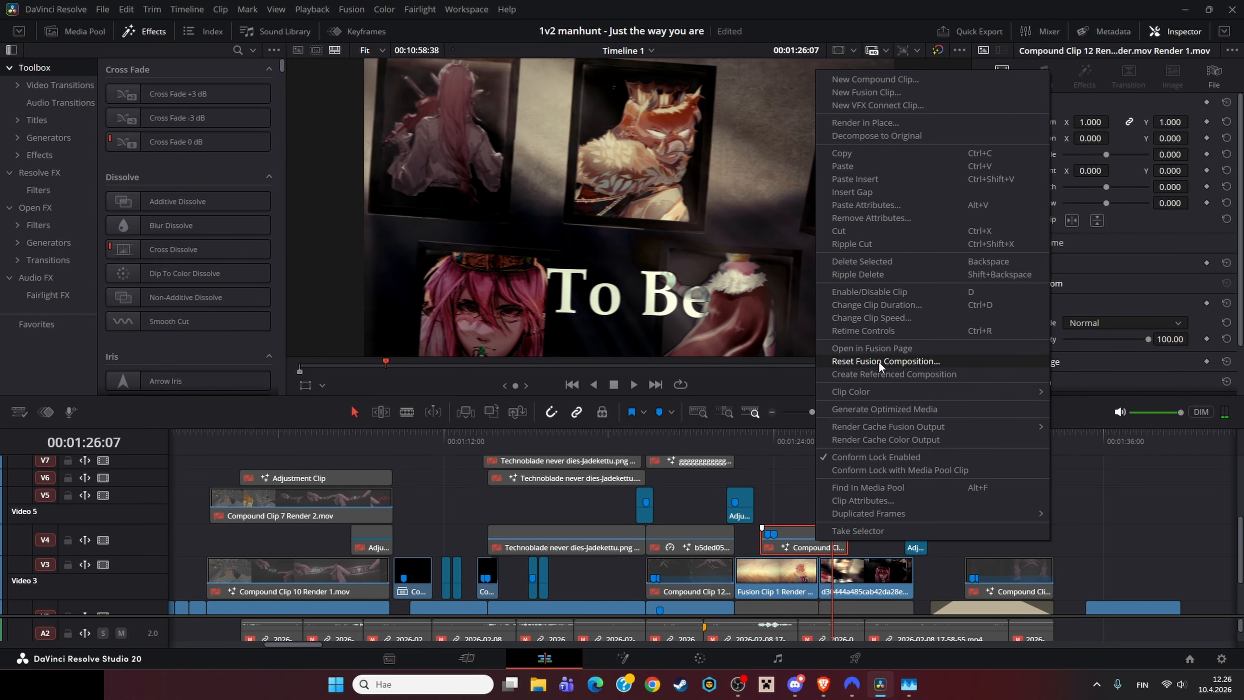
pyautogui.click(880, 349)
# Step: Move between the Edit and Fusion pages to open the compositions of clips near the end of the timeline
pyautogui.click(550, 658)
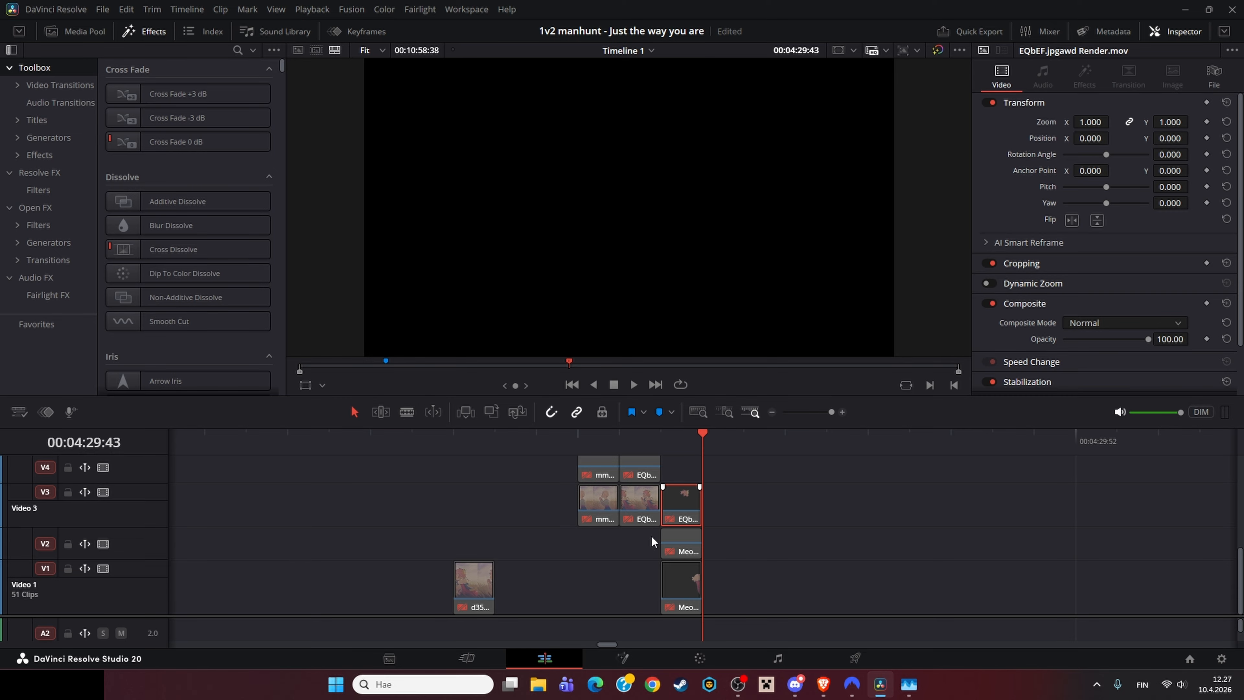
pyautogui.moveTo(279, 561); pyautogui.dragTo(408, 595)
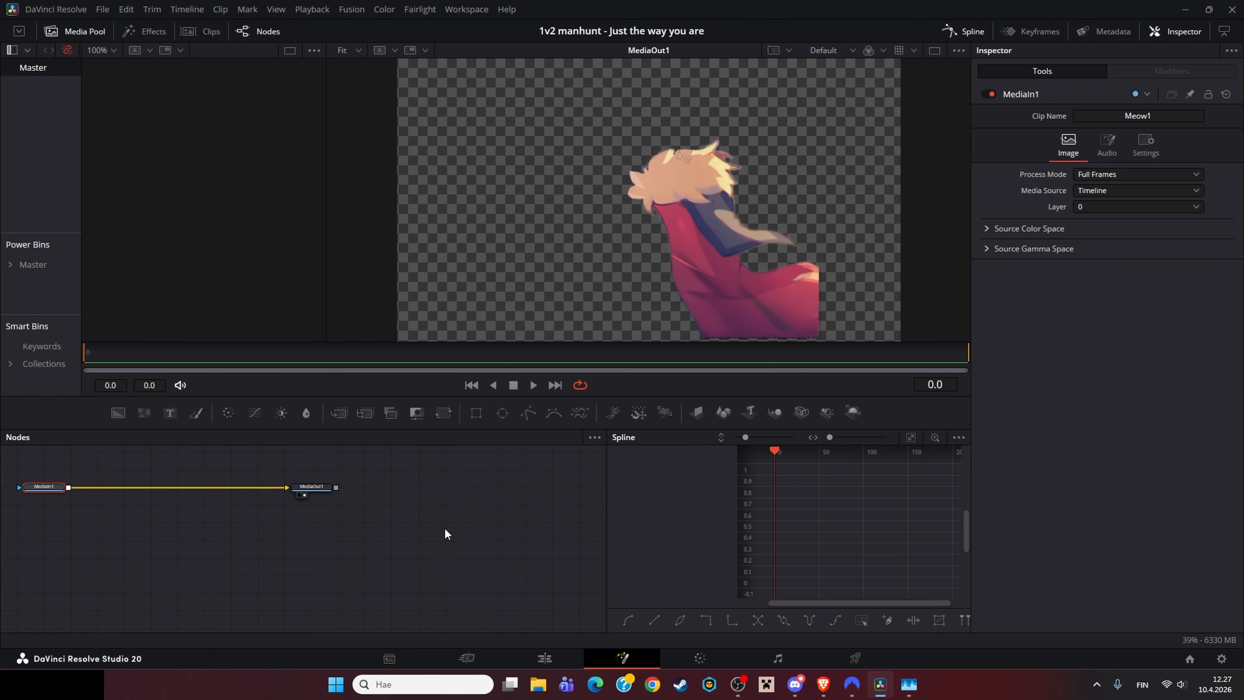
pyautogui.moveTo(444, 533); pyautogui.dragTo(555, 577)
pyautogui.click(547, 659)
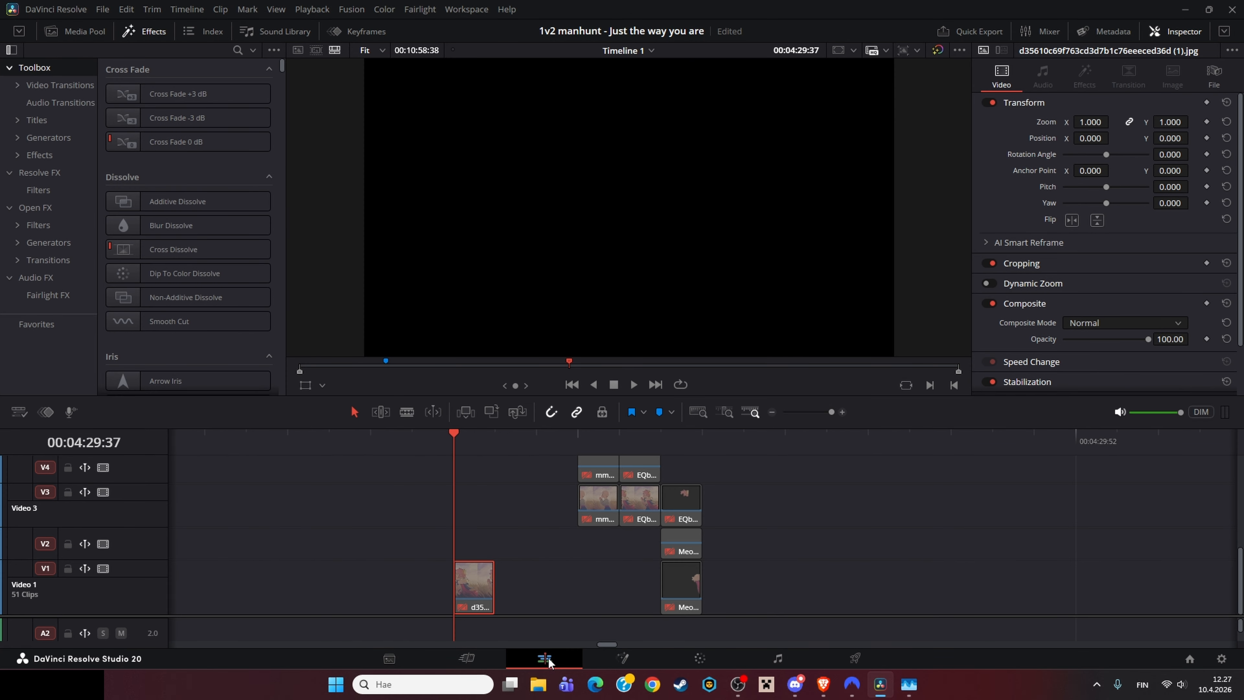
pyautogui.click(623, 657)
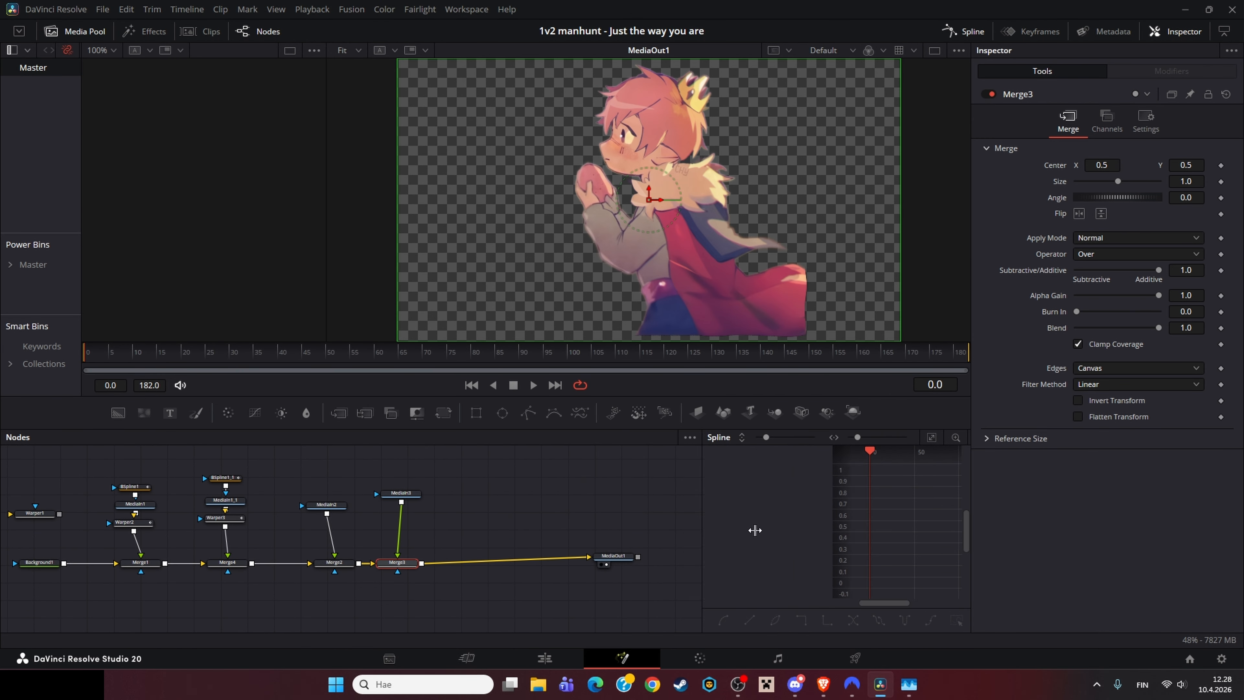
# Step: Widen the node editor and load the MediaIn nodes into the viewer to compare the character layers
pyautogui.moveTo(755, 530); pyautogui.dragTo(966, 530)
pyautogui.moveTo(394, 547); pyautogui.dragTo(537, 541)
pyautogui.click(187, 557)
pyautogui.moveTo(278, 501); pyautogui.dragTo(206, 245)
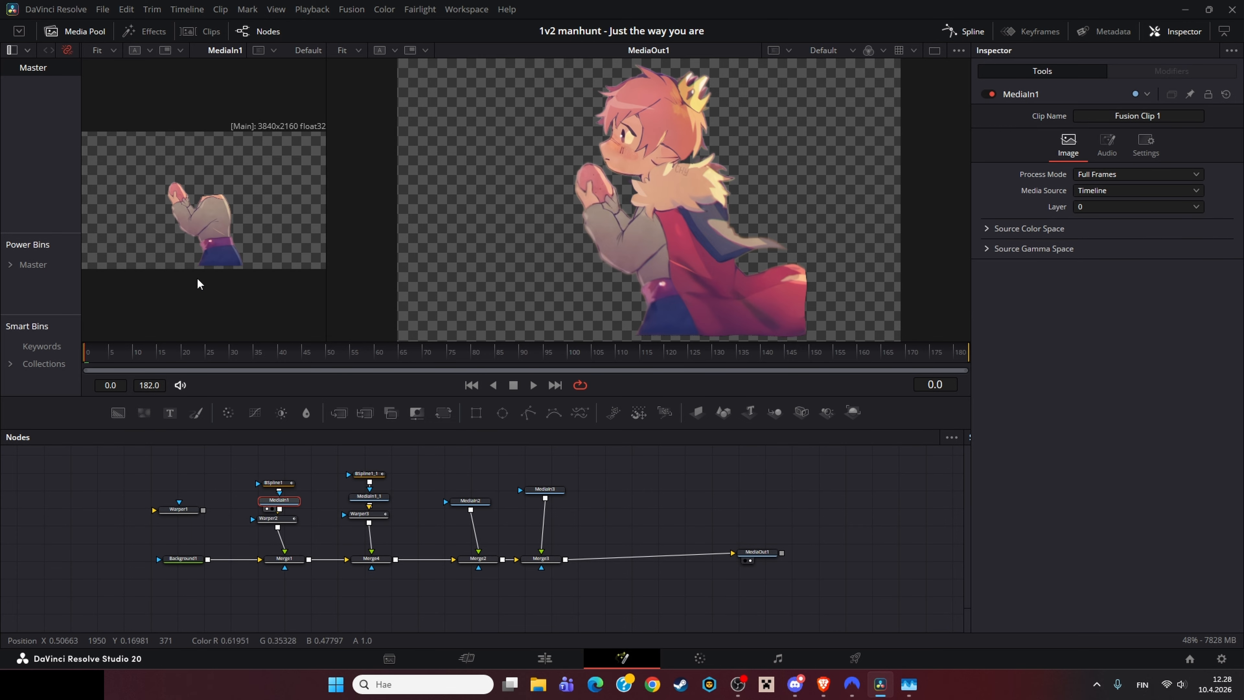
pyautogui.click(368, 496)
pyautogui.click(470, 500)
pyautogui.click(546, 490)
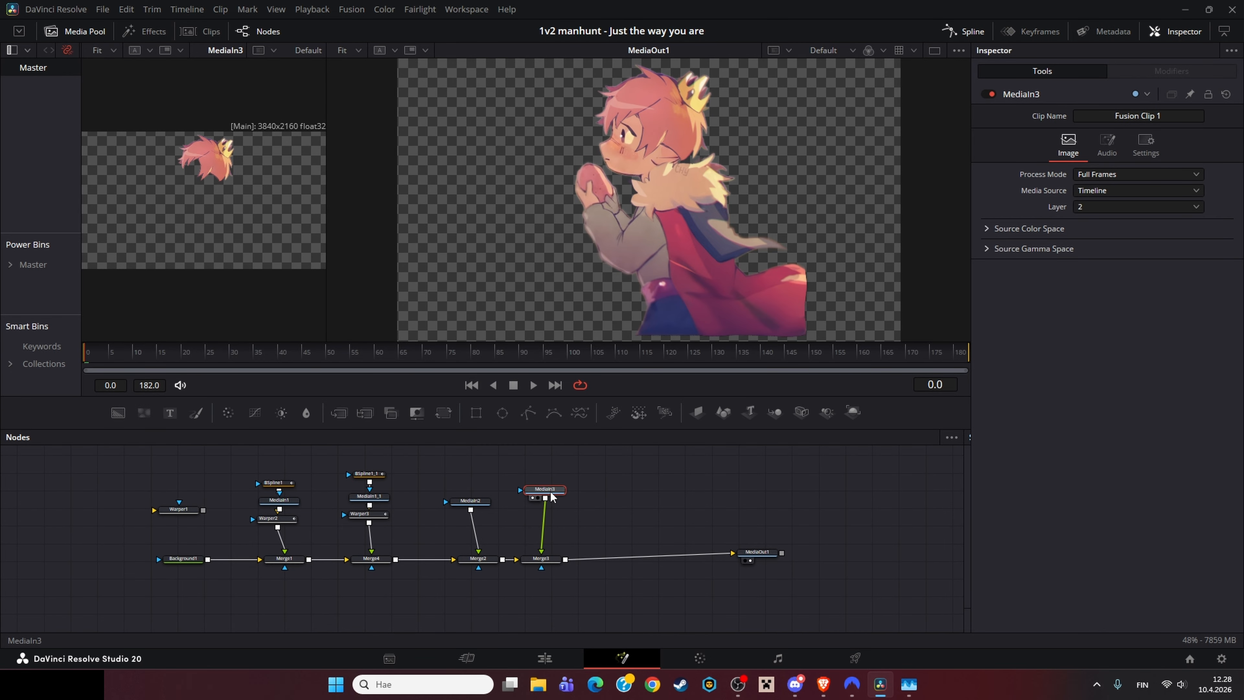
pyautogui.click(471, 505)
# Step: Open the next Fusion clip in the Fusion page and load its MediaIn1 into the viewer
pyautogui.click(544, 657)
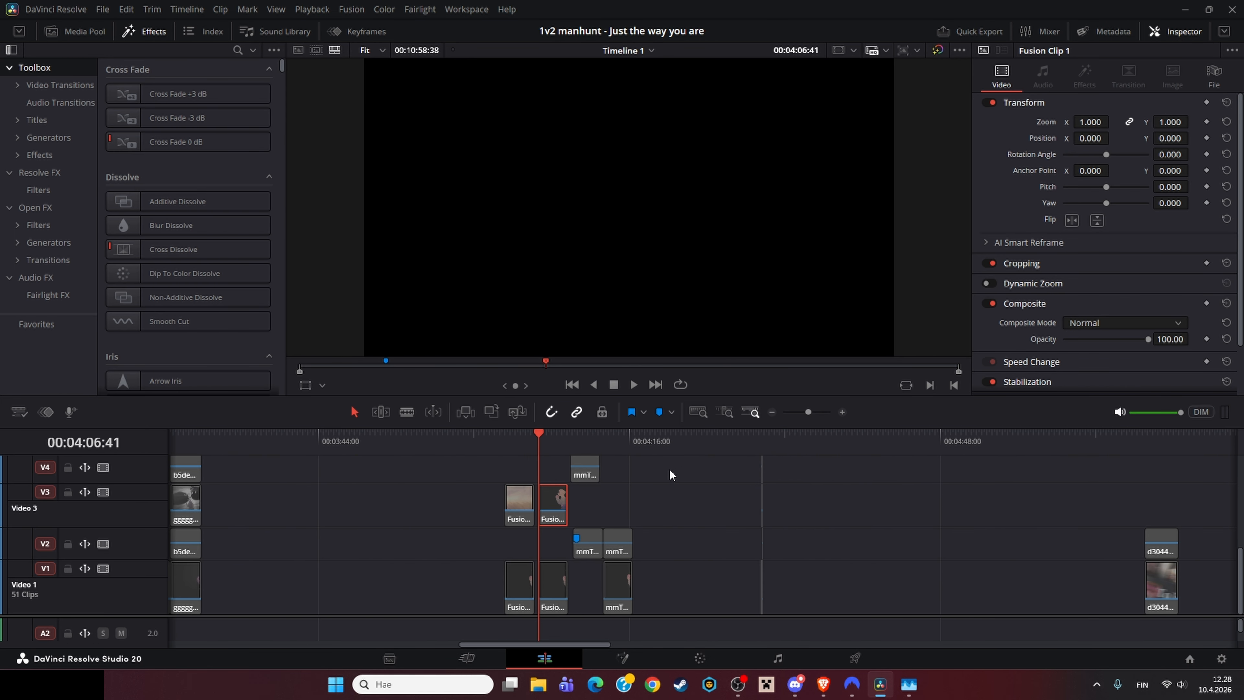
pyautogui.rightClick(552, 592)
pyautogui.click(609, 398)
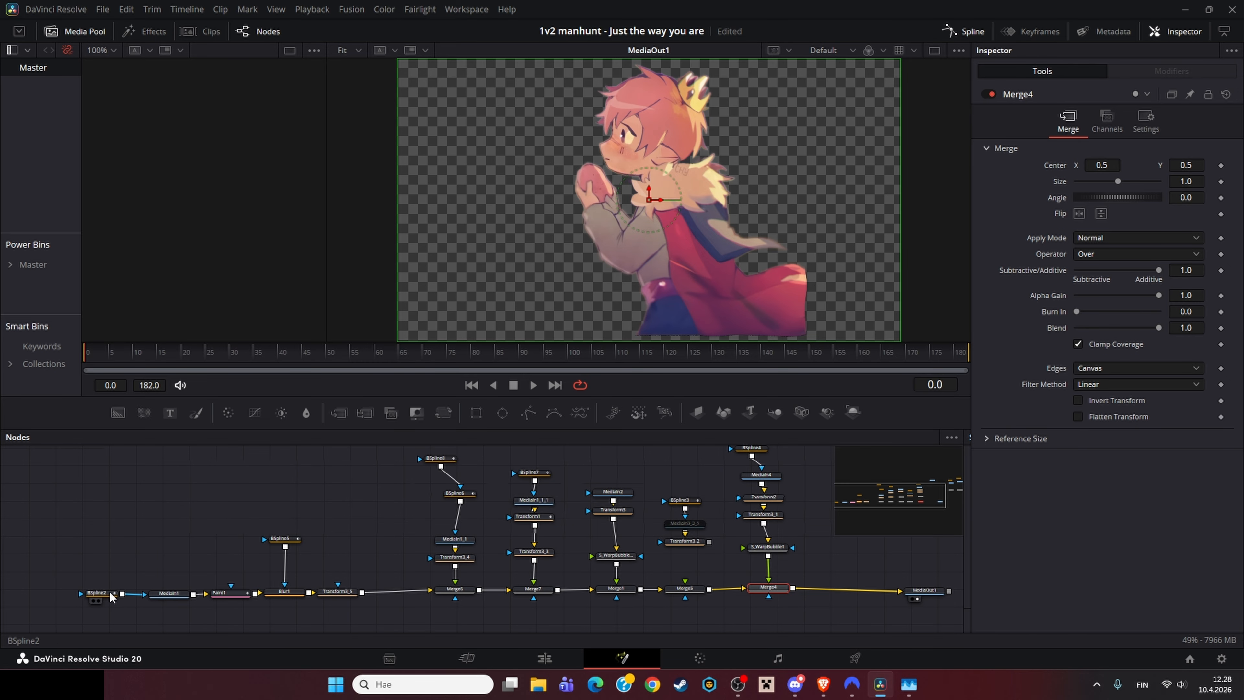
pyautogui.click(169, 593)
pyautogui.press('1')
# Step: Enlarge the viewer, load the Paint1 node and zoom into the character's face
pyautogui.moveTo(327, 256); pyautogui.dragTo(809, 248)
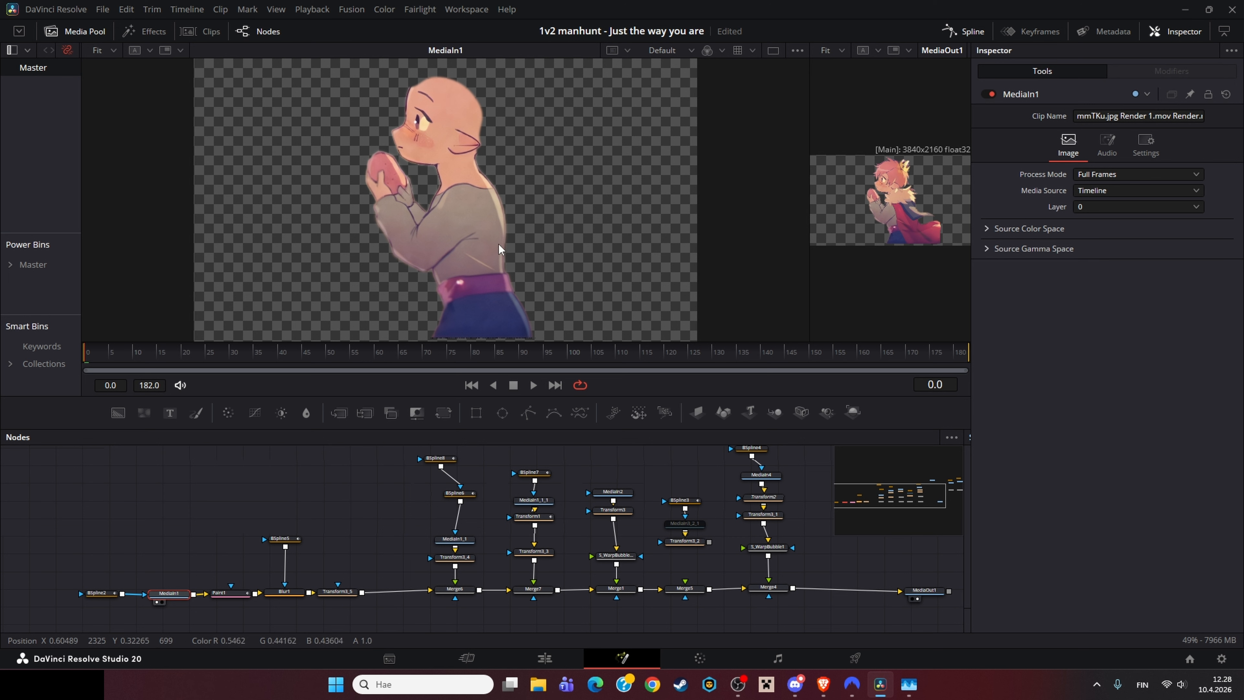
pyautogui.click(219, 593)
pyautogui.press('1')
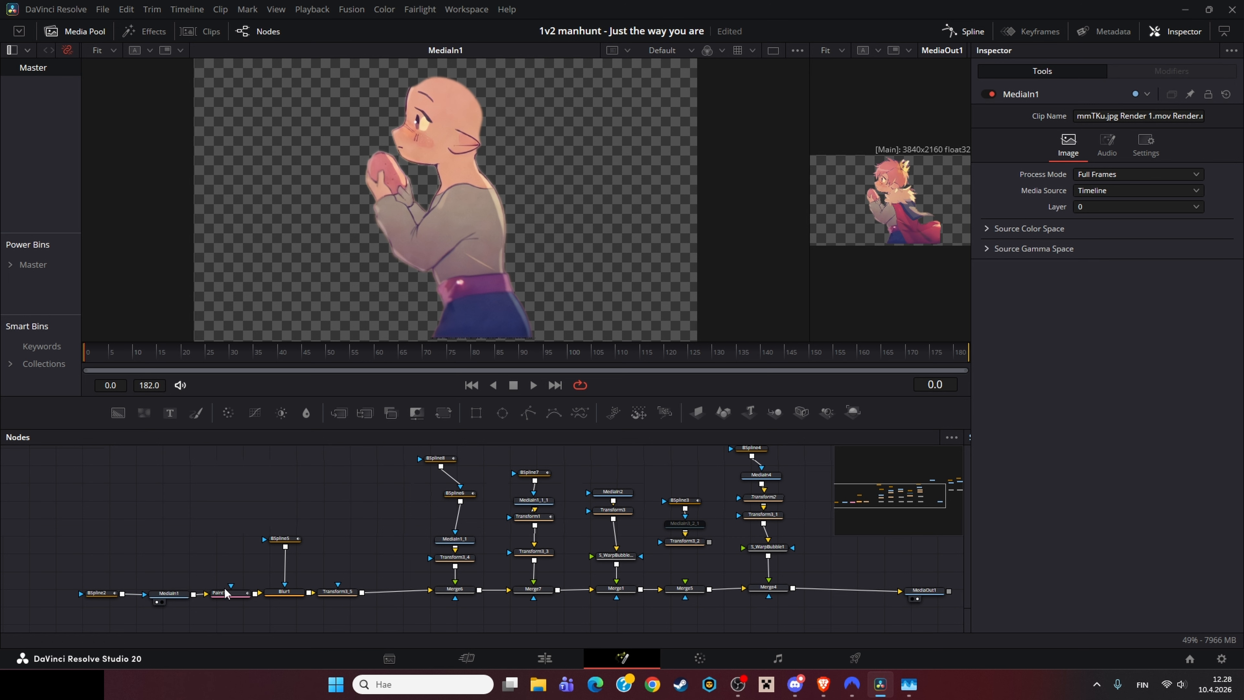
pyautogui.scroll(5, 427, 210)
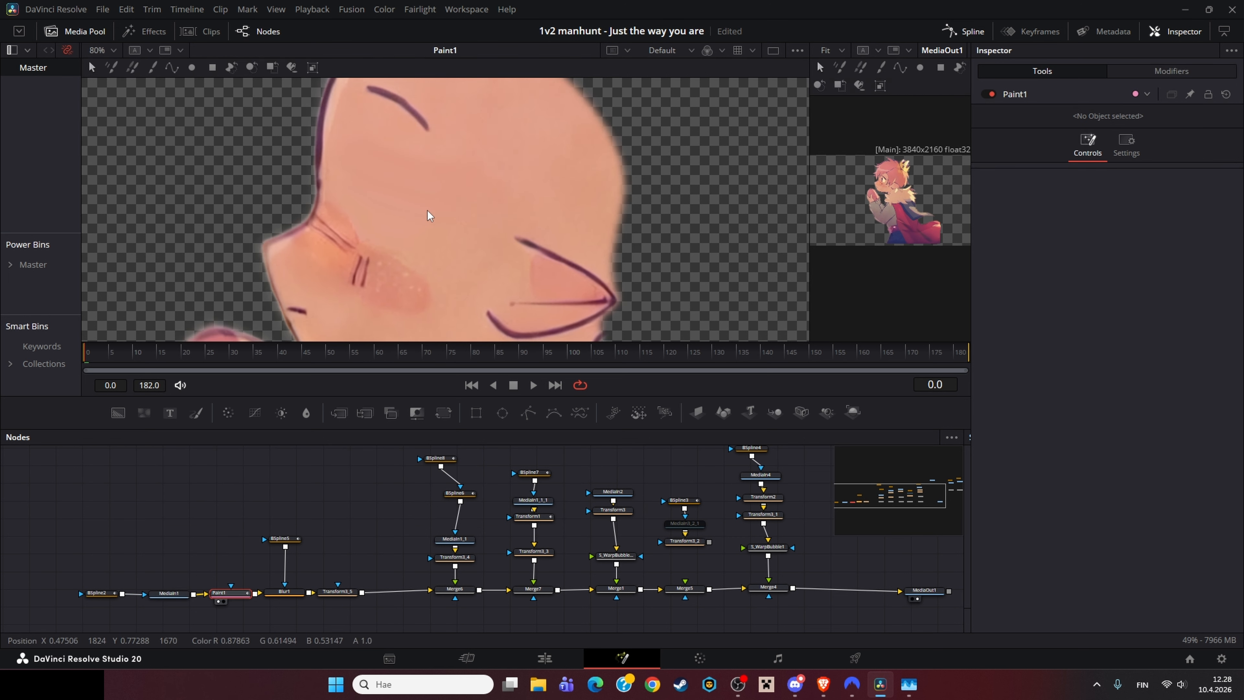
pyautogui.scroll(2, 425, 223)
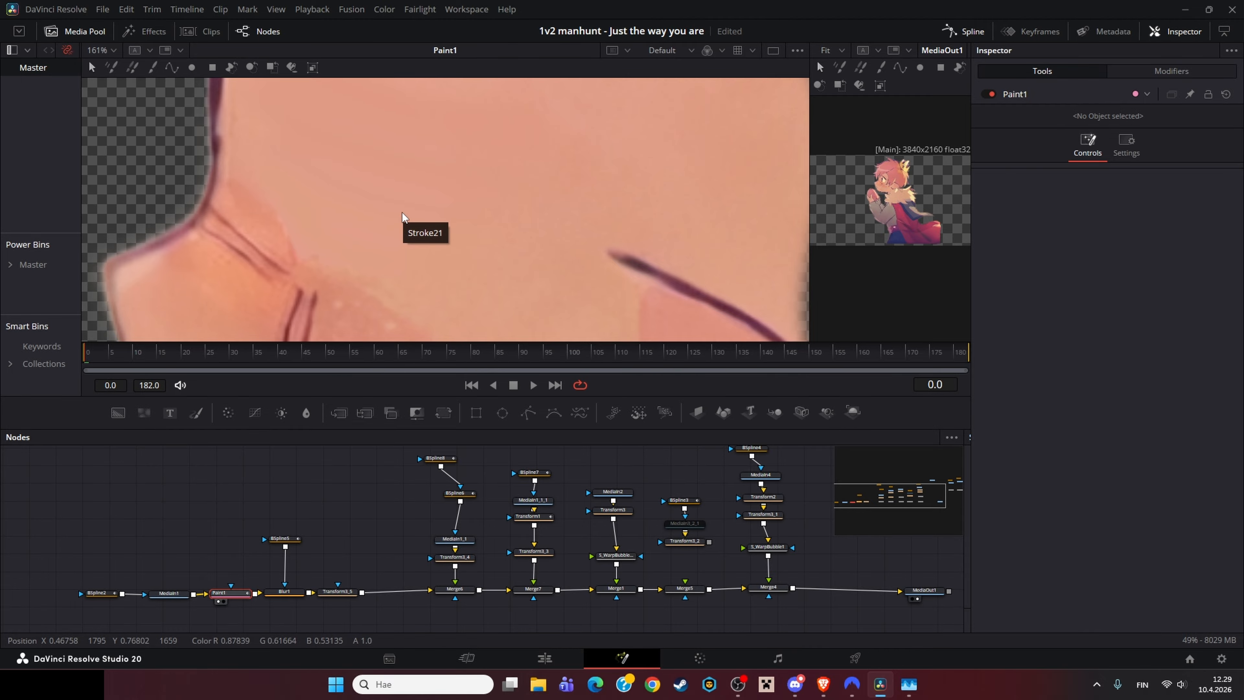
# Step: Paint a few strokes on the character's cheek with the Paint node's stroke tool
pyautogui.click(879, 68)
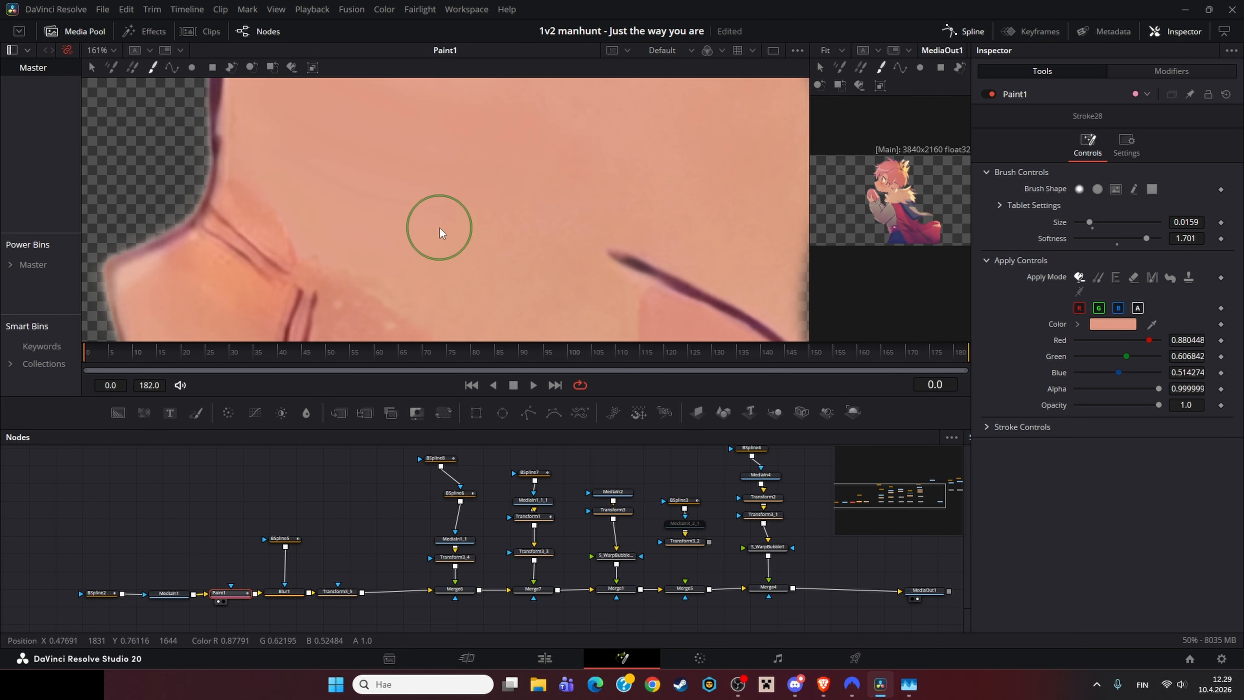
pyautogui.keyDown('alt'); pyautogui.click(442, 226); pyautogui.keyUp('alt')
pyautogui.moveTo(445, 226); pyautogui.dragTo(367, 201)
pyautogui.moveTo(295, 184); pyautogui.dragTo(221, 265)
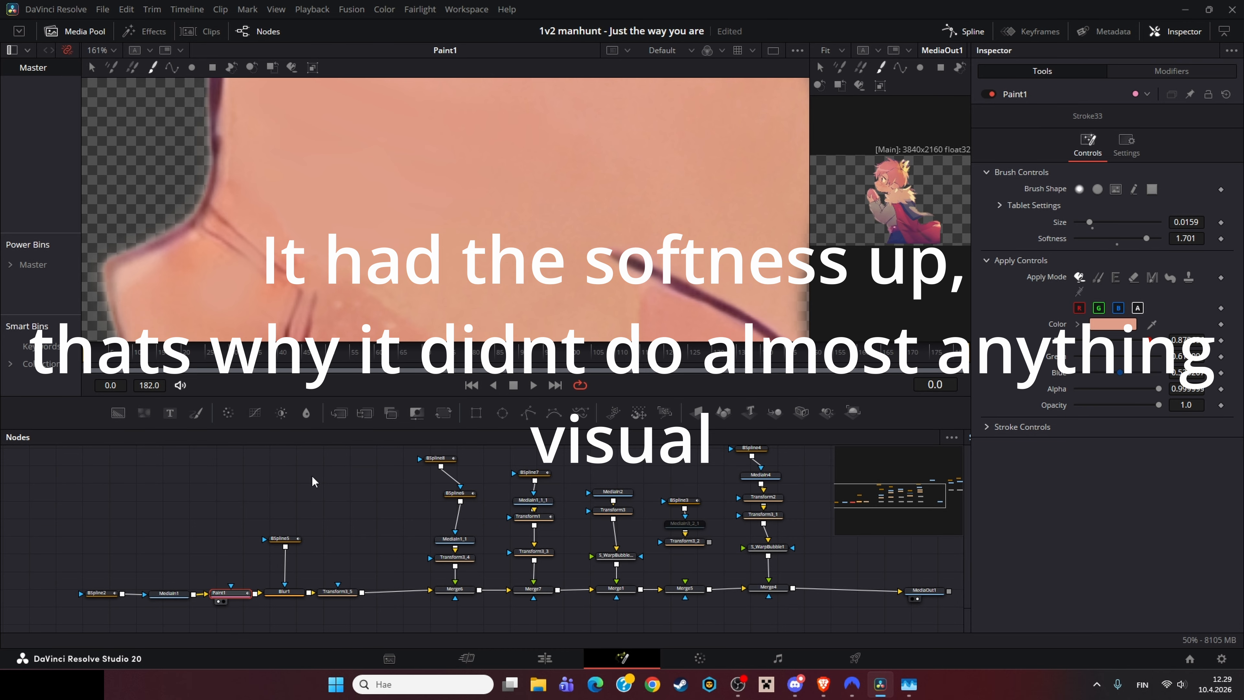
pyautogui.scroll(-3, 478, 159)
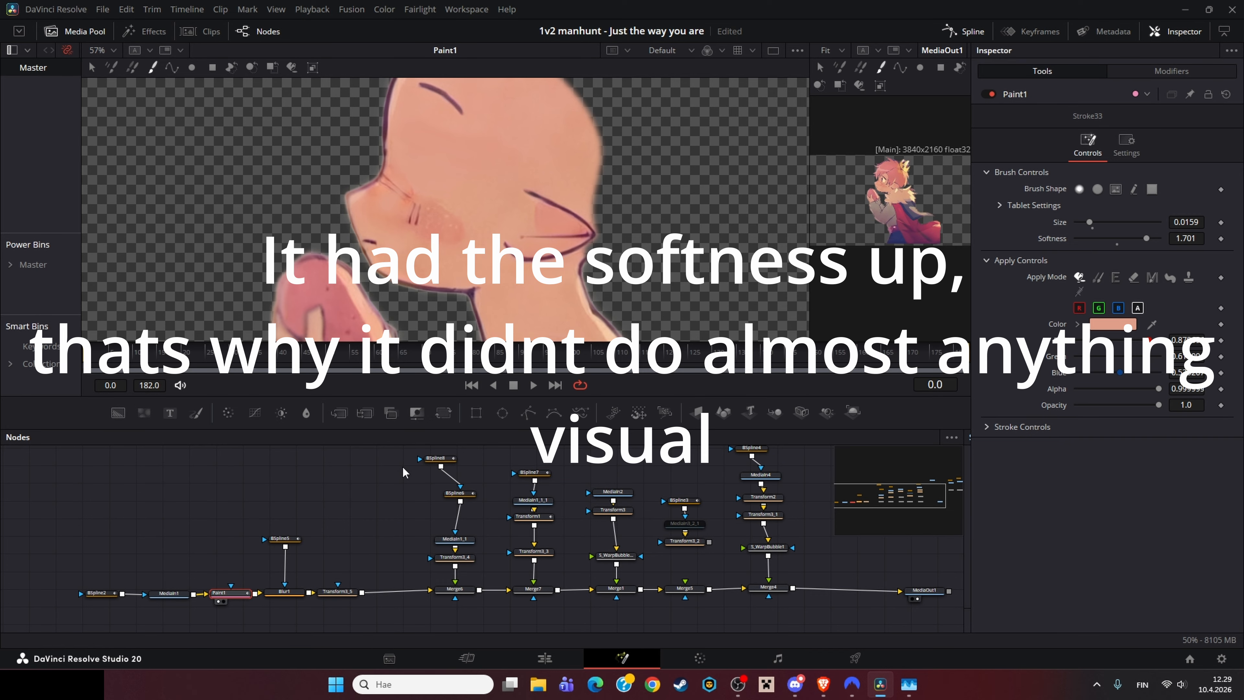
# Step: Load the Blur1 node into the viewer and zoom in to inspect the softened paint strokes on the cheek
pyautogui.click(279, 595)
pyautogui.scroll(8, 416, 189)
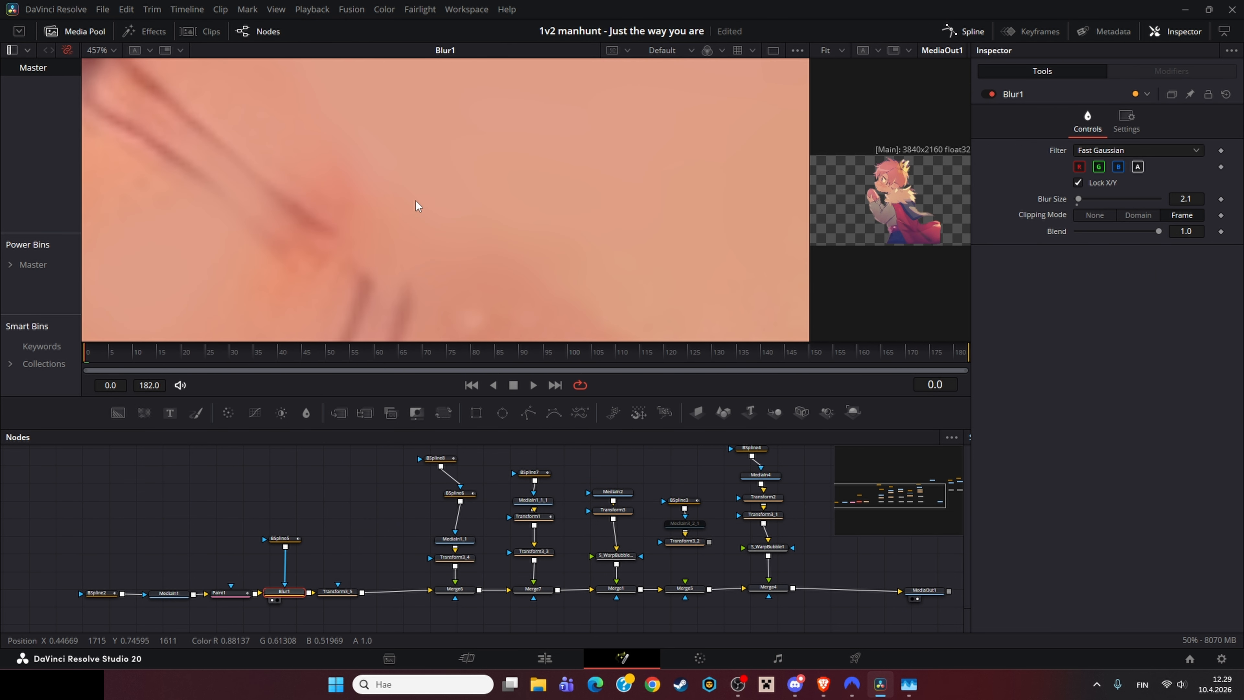
pyautogui.click(247, 594)
pyautogui.click(292, 593)
pyautogui.press('1')
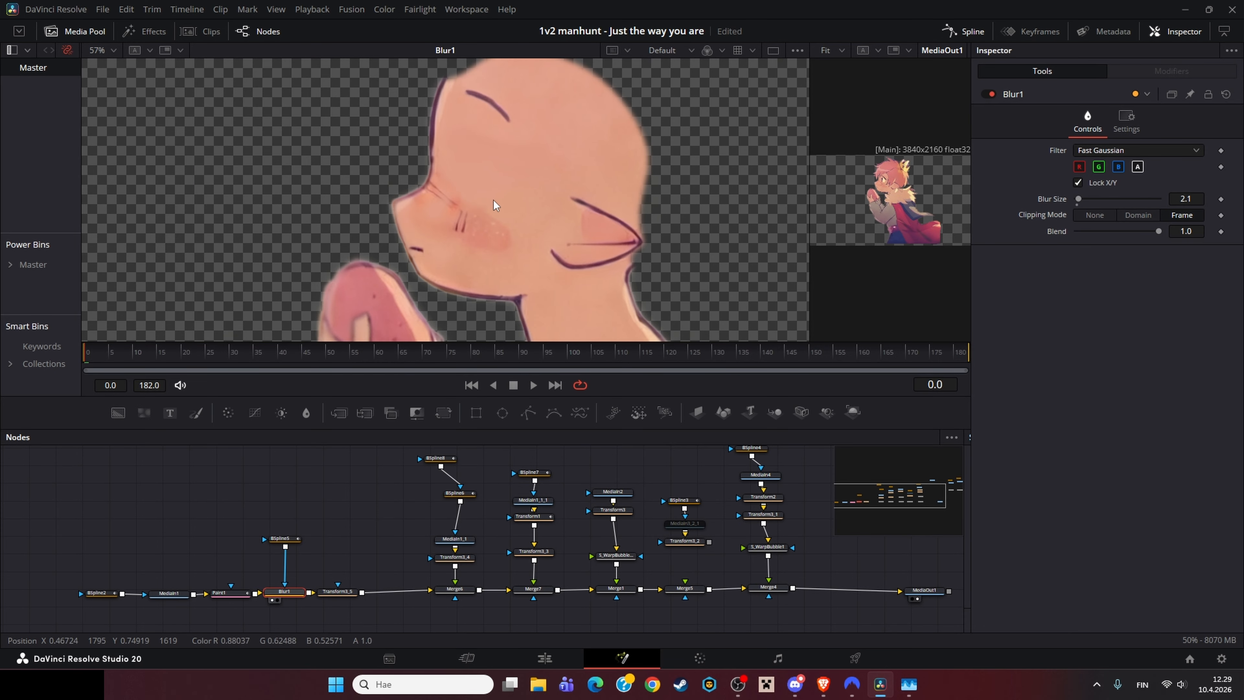
pyautogui.scroll(-8, 493, 201)
# Step: Load the Transform3_5 node into the viewer and compare it with the final output by zooming the output viewer
pyautogui.click(338, 591)
pyautogui.press('1')
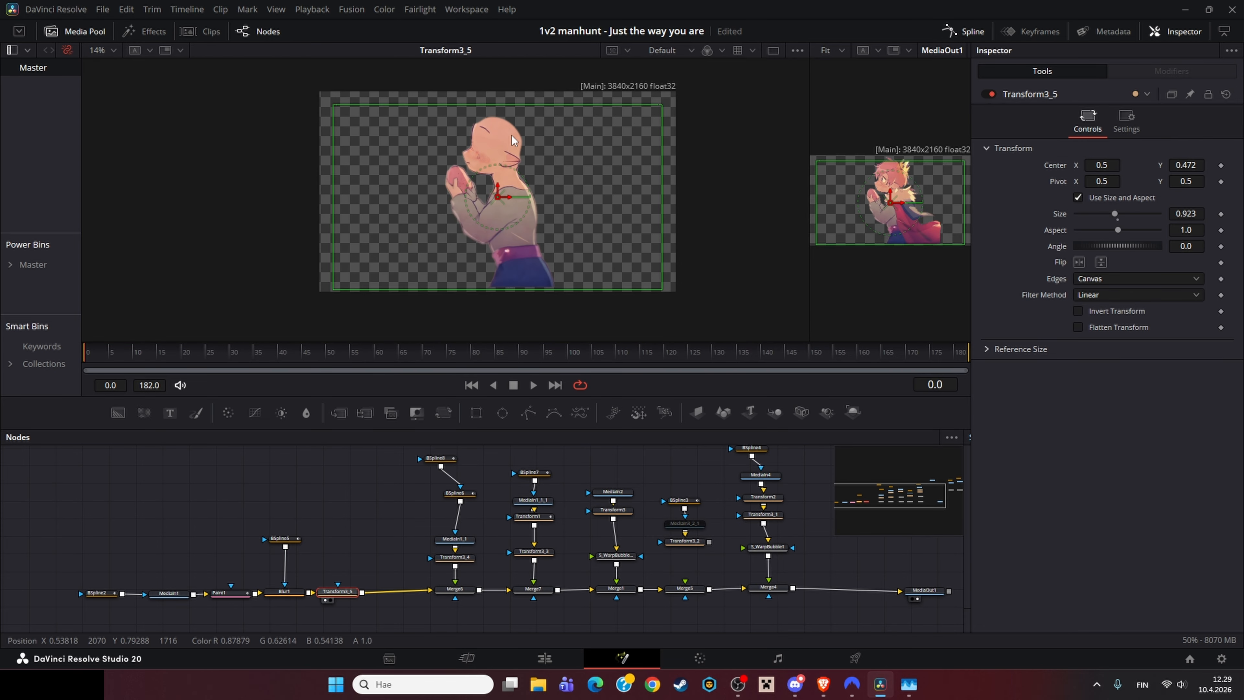
pyautogui.click(281, 591)
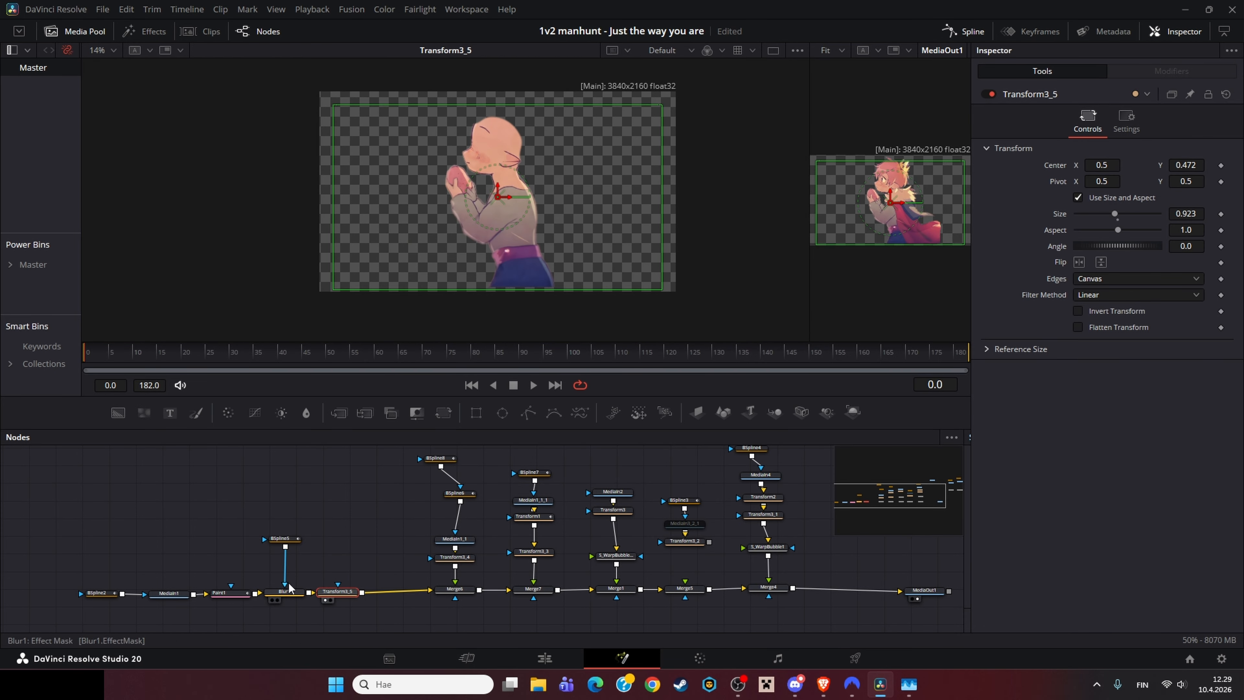
pyautogui.press('1')
pyautogui.click(338, 591)
pyautogui.press('1')
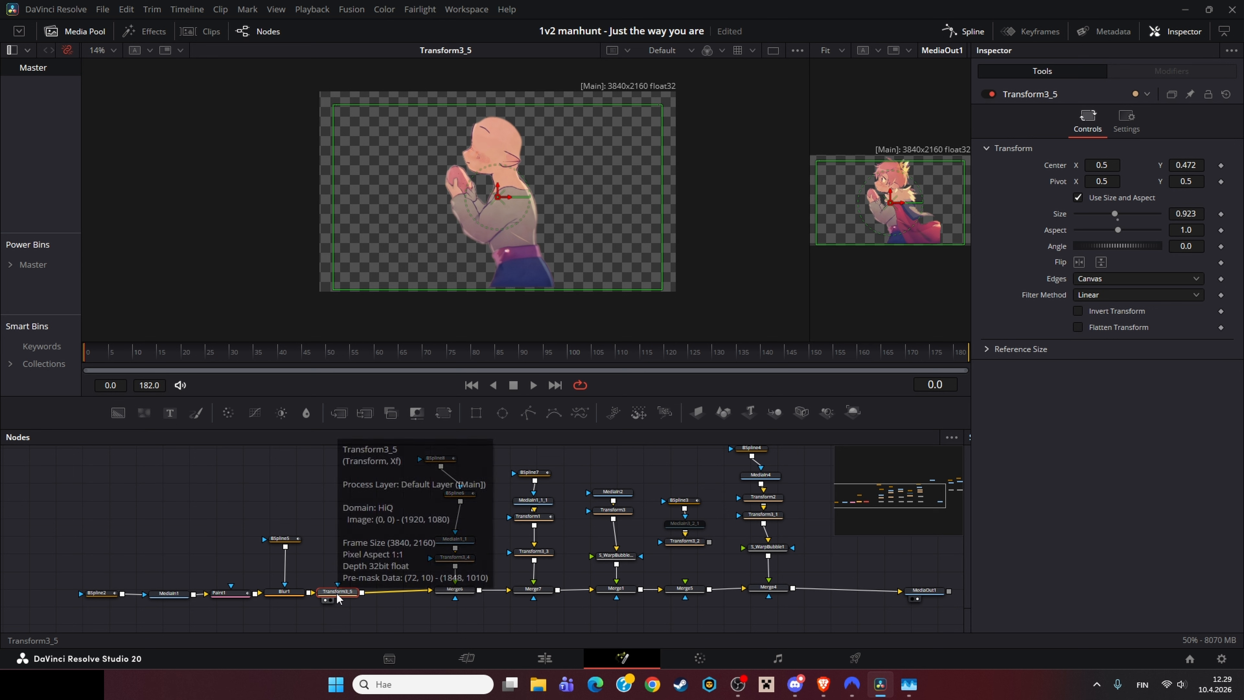
pyautogui.scroll(3, 889, 196)
pyautogui.scroll(3, 889, 197)
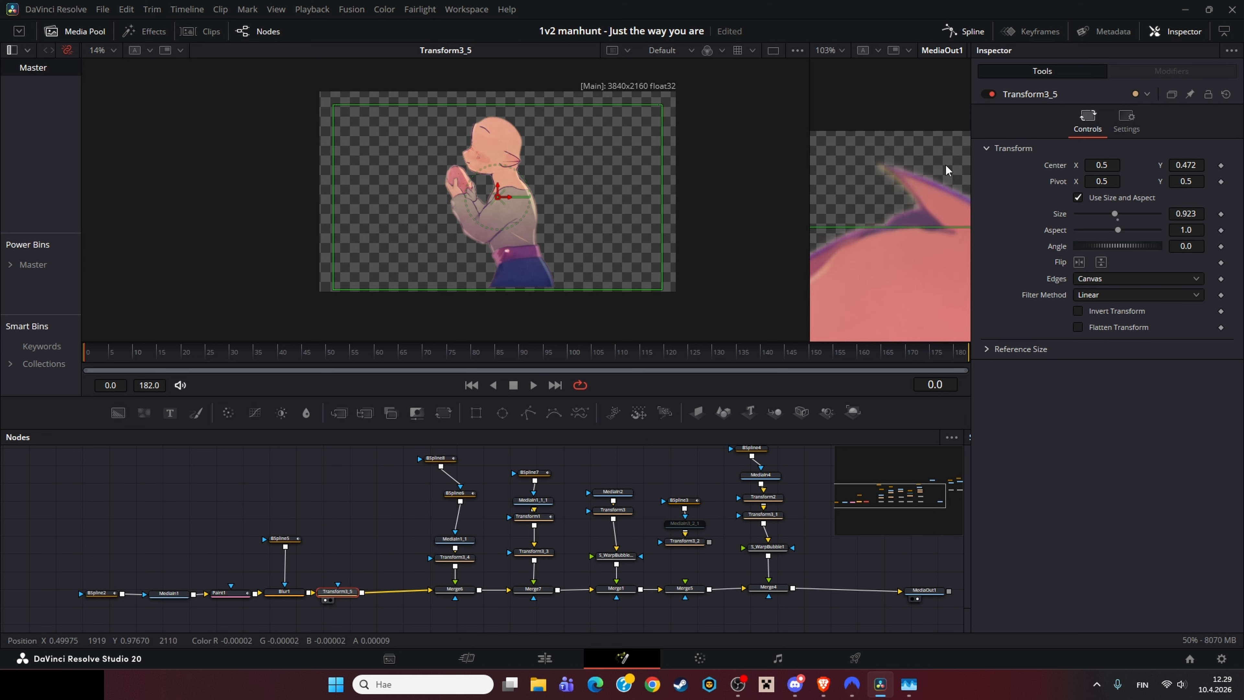
pyautogui.scroll(-6, 945, 163)
pyautogui.click(405, 507)
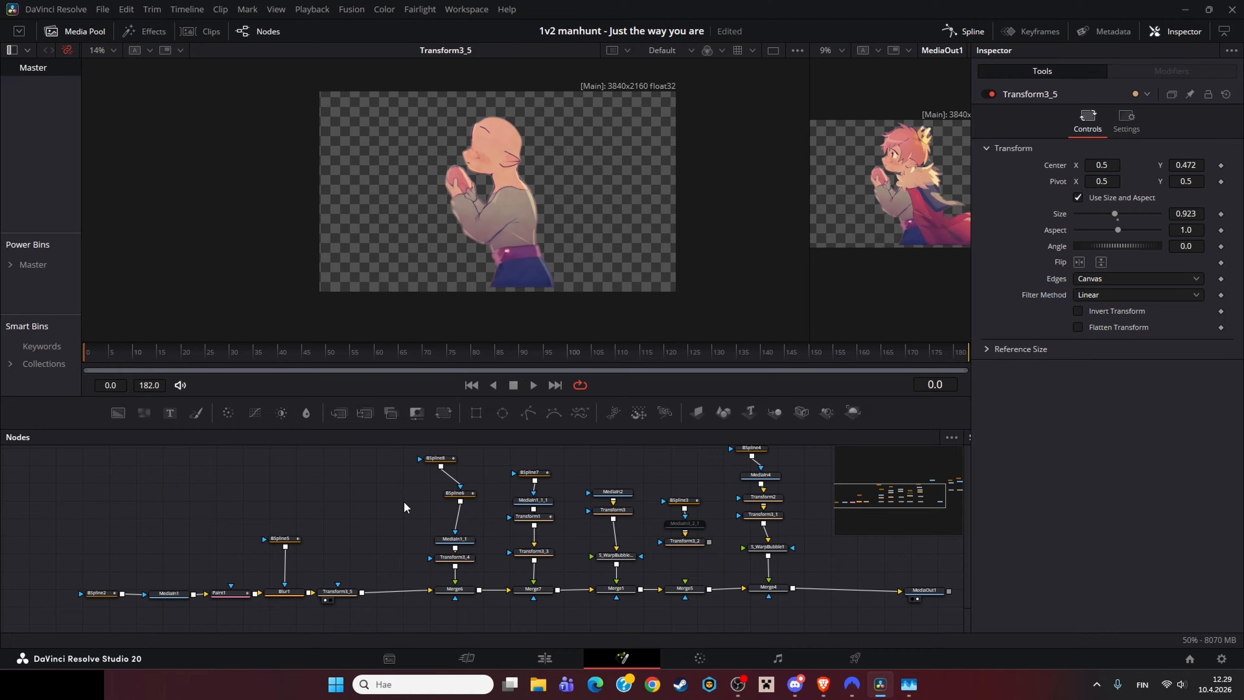
# Step: Select the Merge6 node and load Transform3_4 into the viewer to inspect the separate eye layer
pyautogui.click(468, 591)
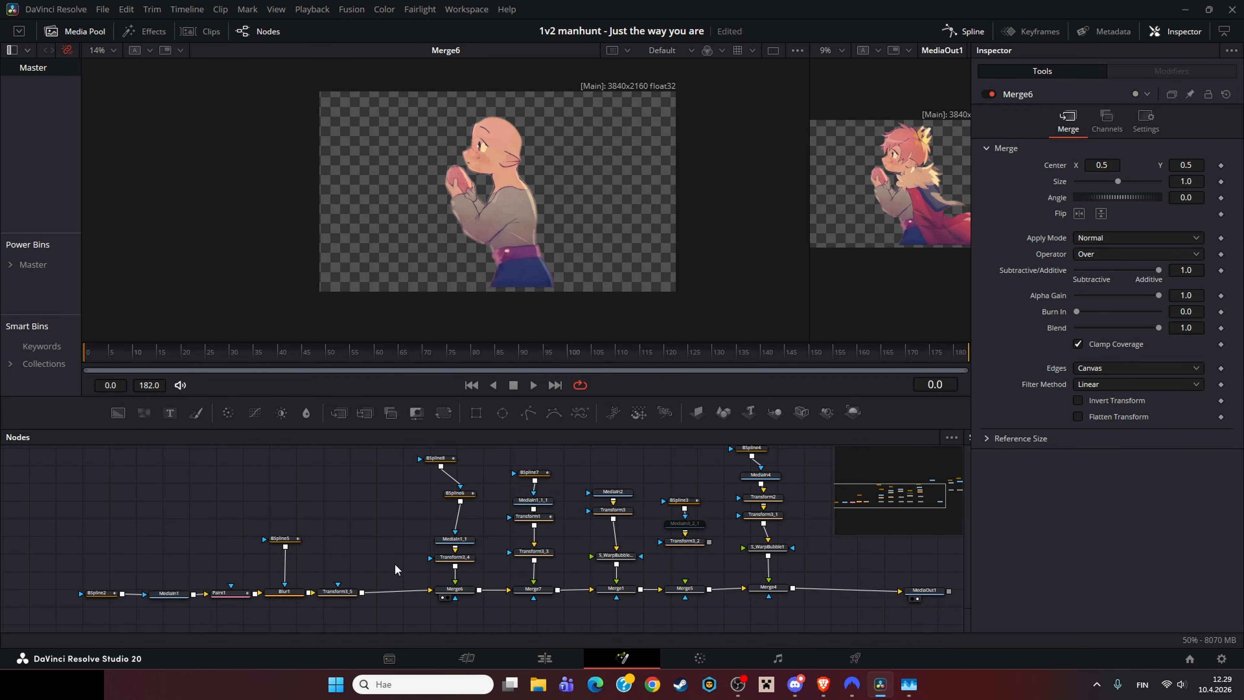
pyautogui.click(459, 559)
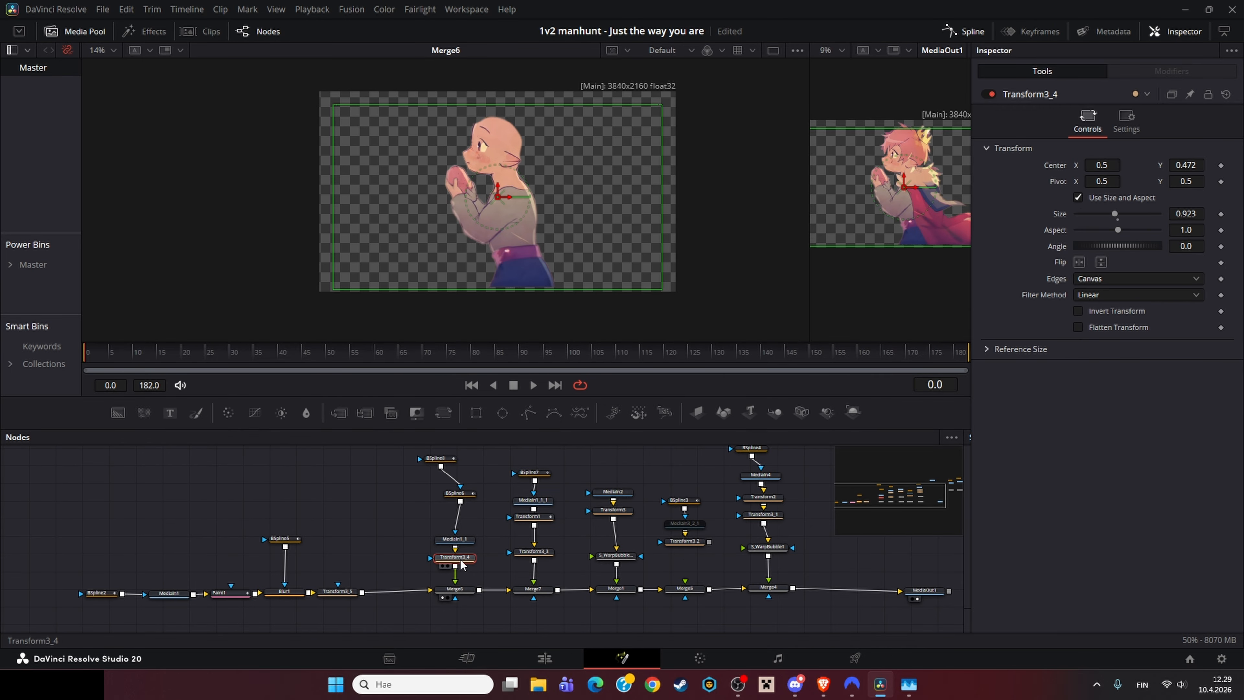
pyautogui.press('1')
pyautogui.scroll(4, 488, 146)
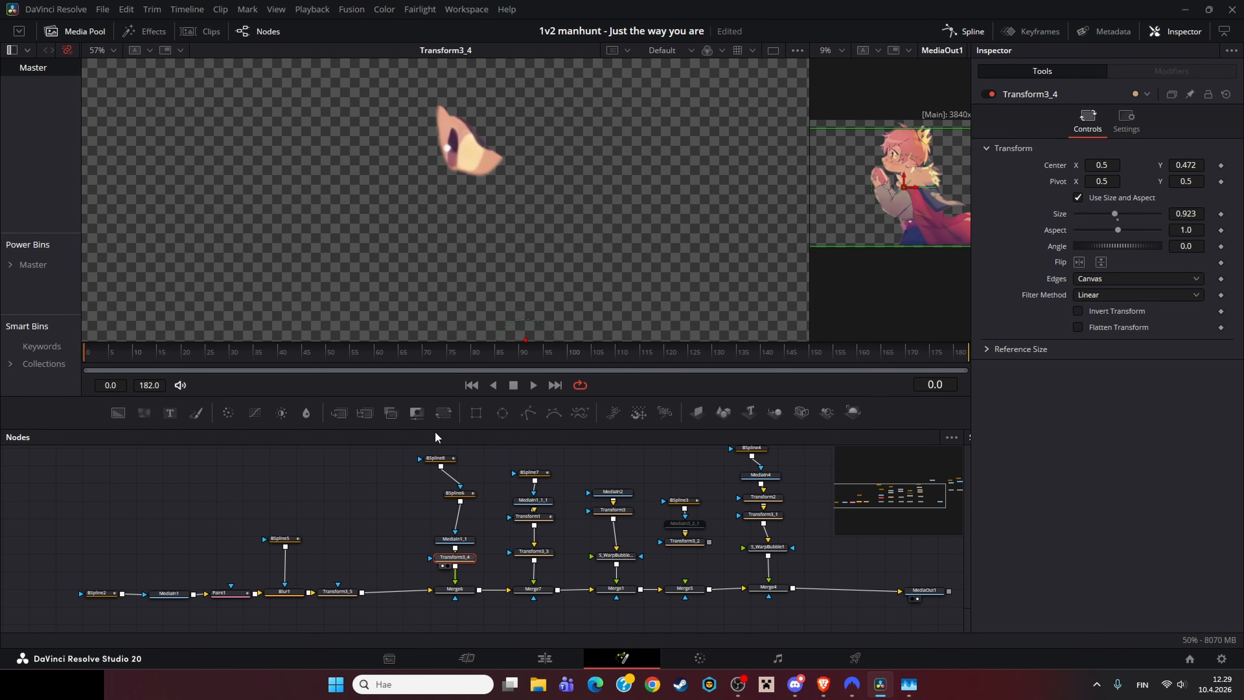
# Step: Load the BSpline8 and BSpline6 mask nodes into the viewer to examine the eye masks
pyautogui.click(435, 460)
pyautogui.press('1')
pyautogui.scroll(-2, 508, 233)
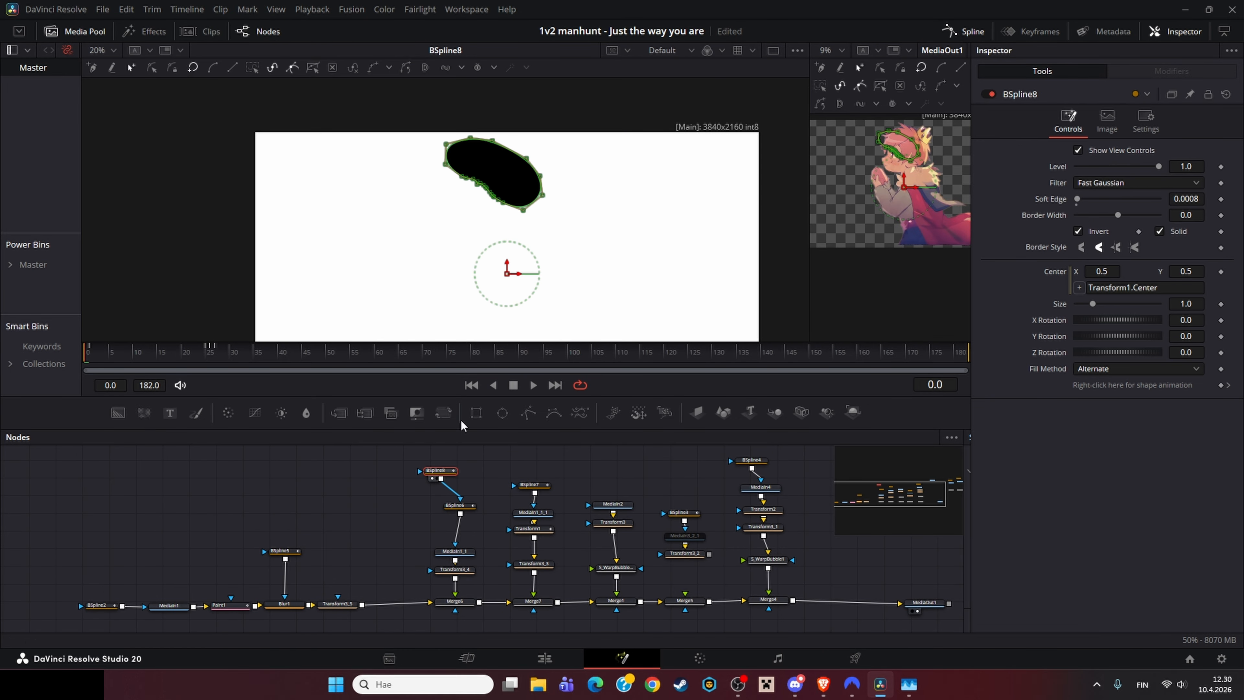
pyautogui.click(458, 505)
pyautogui.press('1')
pyautogui.scroll(2, 476, 195)
# Step: Inspect the MediaIn1_1 eye layer against the BSpline8 outline up close, then view the BSpline6 mask
pyautogui.click(459, 552)
pyautogui.press('1')
pyautogui.click(439, 471)
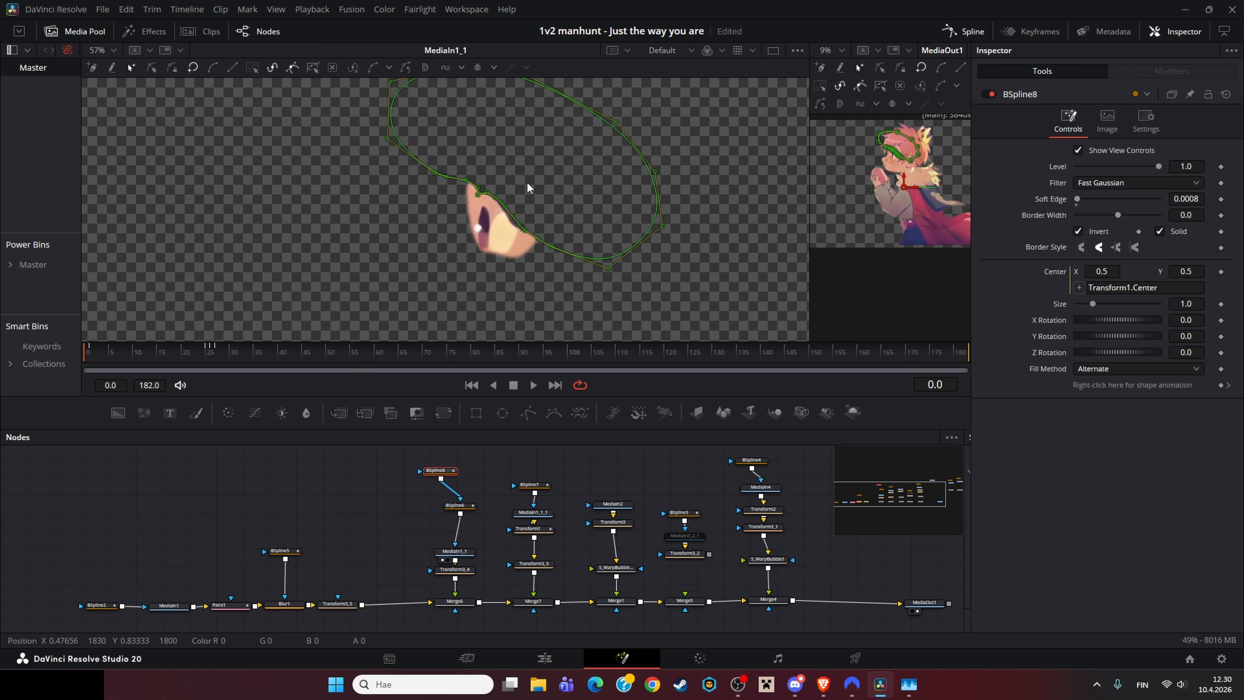
pyautogui.scroll(4, 504, 215)
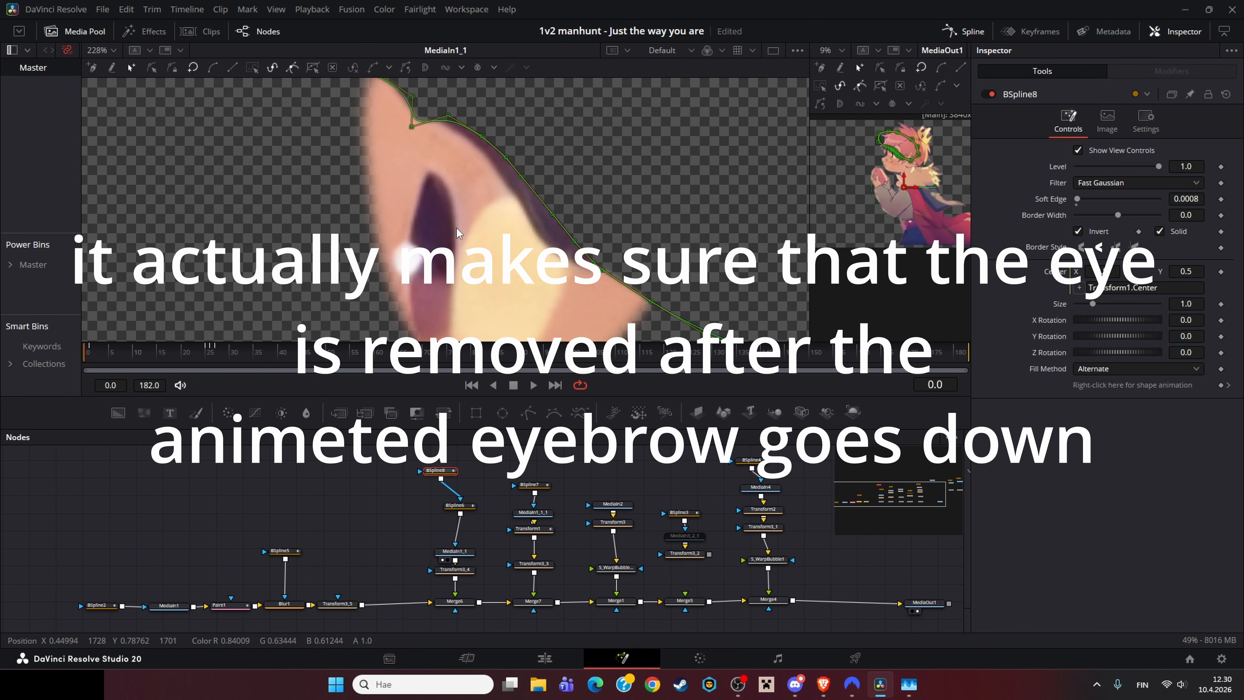
pyautogui.click(461, 505)
pyautogui.press('1')
pyautogui.scroll(-3, 545, 219)
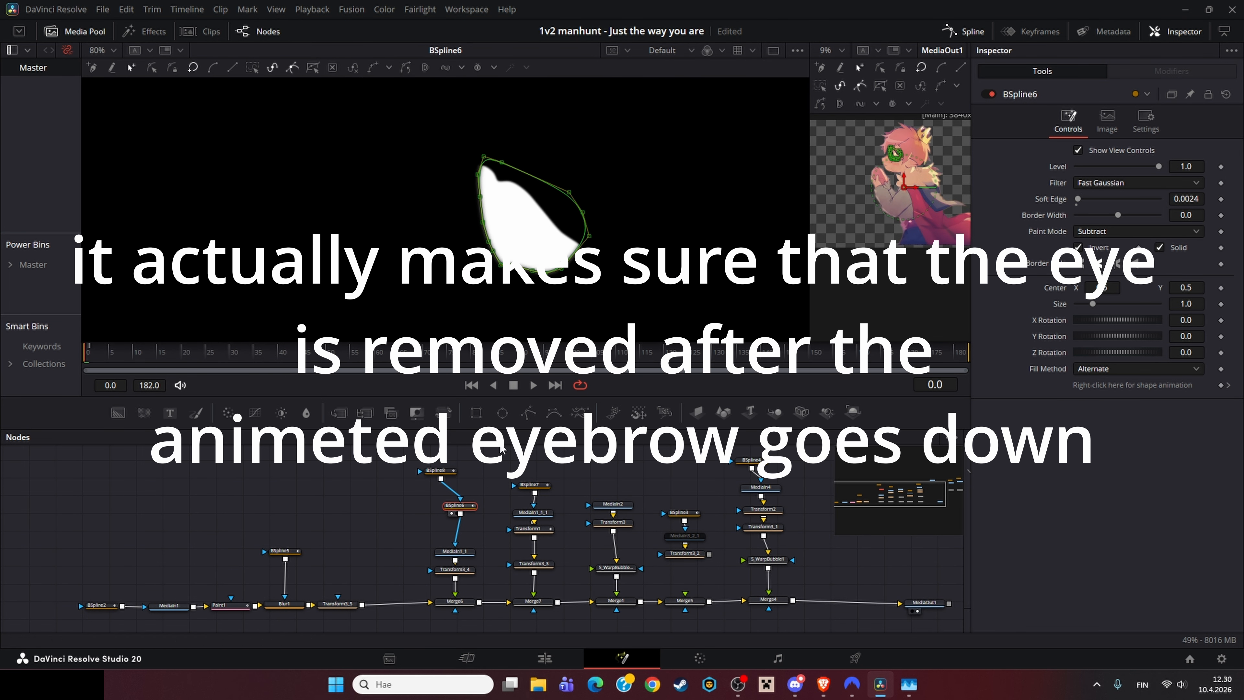
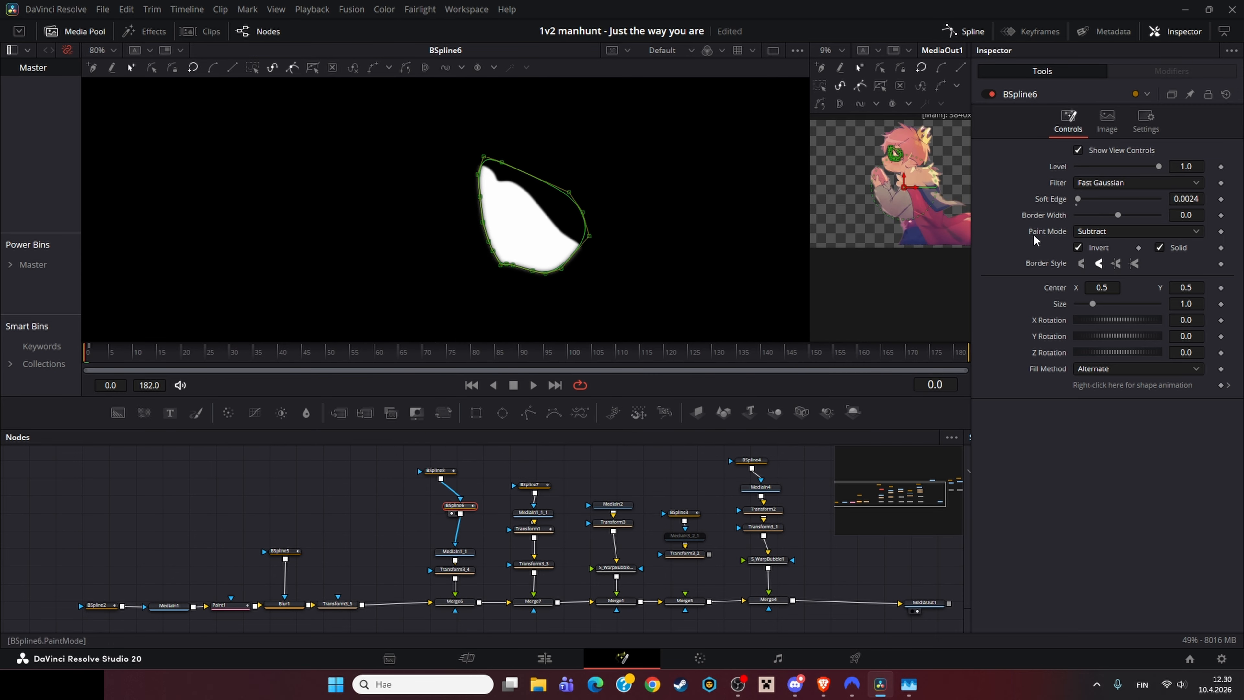
# Step: Select the BSpline8 mask, then load BSpline6 and the MediaIn1_1 eye layer into the viewer
pyautogui.click(436, 470)
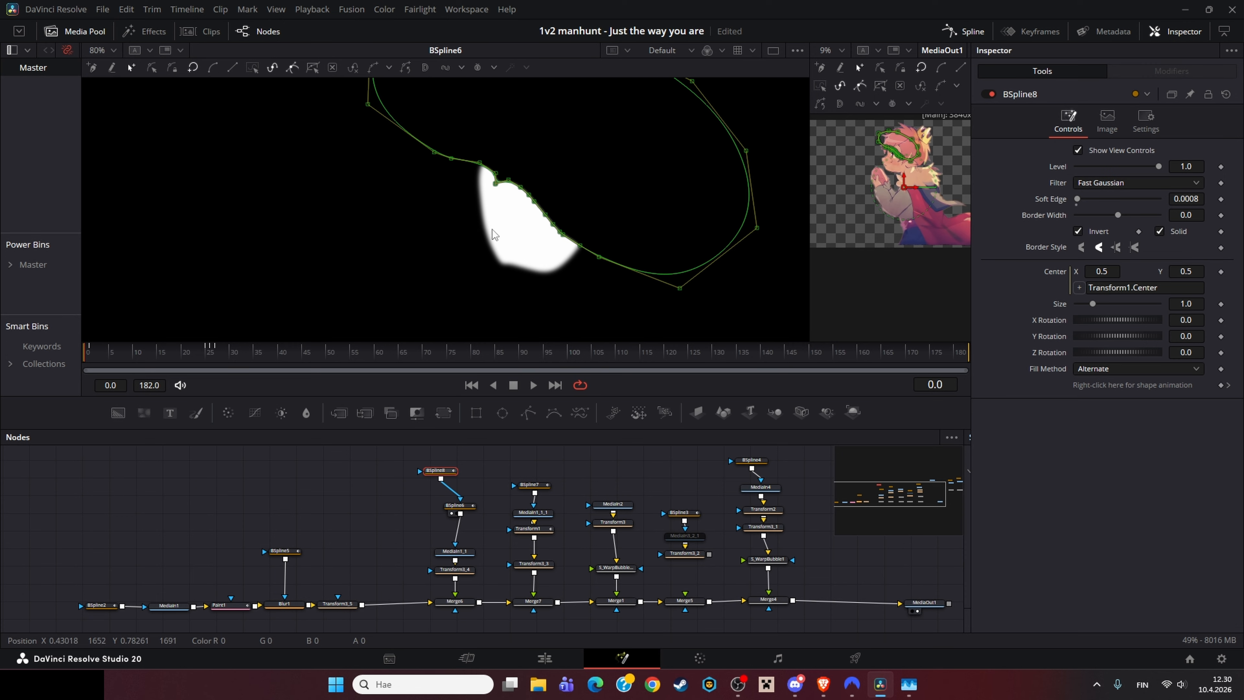
pyautogui.click(455, 505)
pyautogui.press('1')
pyautogui.click(454, 552)
pyautogui.press('1')
pyautogui.moveTo(486, 580); pyautogui.dragTo(379, 515)
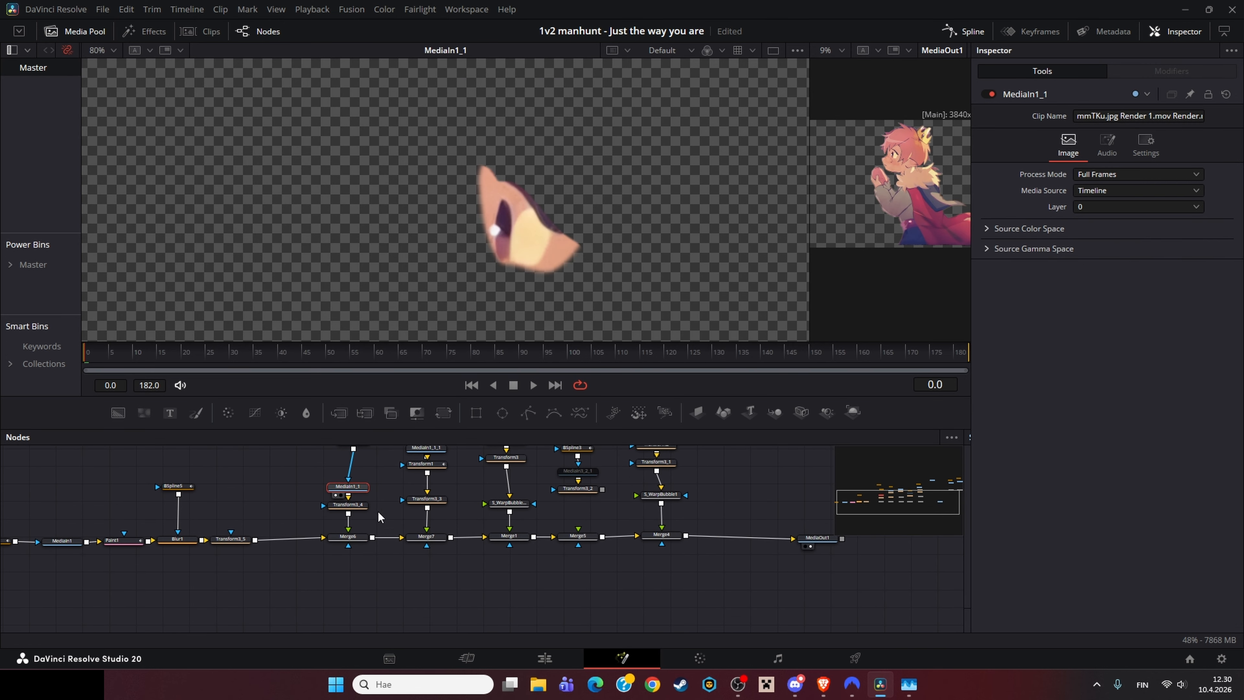
# Step: Load Merge6 into the viewer and scrub the timeline with the BSpline8 mask outline displayed over it
pyautogui.click(349, 537)
pyautogui.press('1')
pyautogui.moveTo(443, 354); pyautogui.dragTo(384, 362)
pyautogui.moveTo(358, 467); pyautogui.dragTo(350, 516)
pyautogui.click(339, 558)
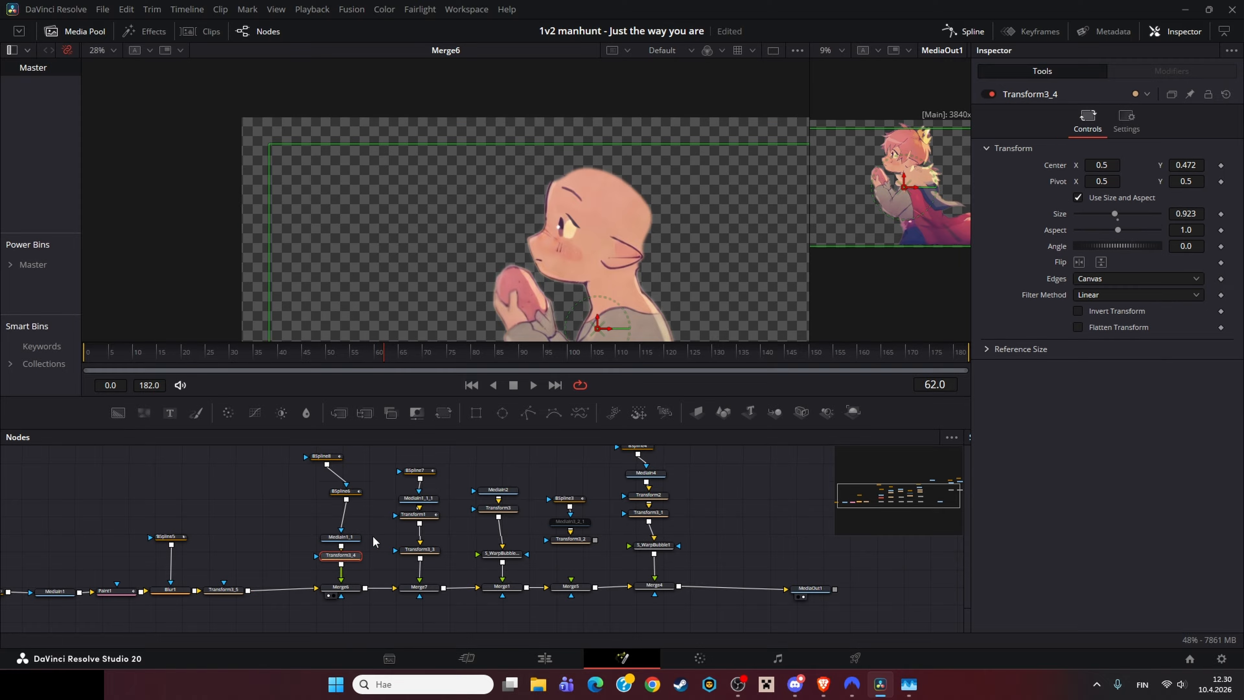
pyautogui.moveTo(612, 355); pyautogui.dragTo(589, 371)
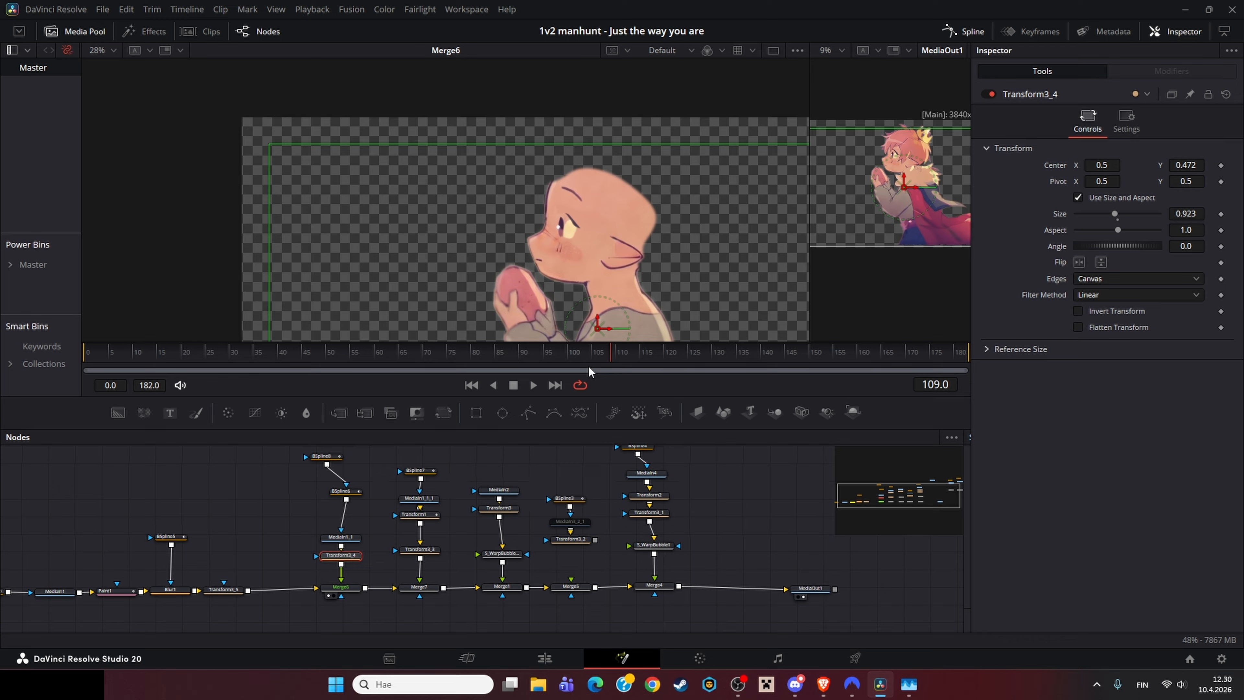
pyautogui.click(314, 458)
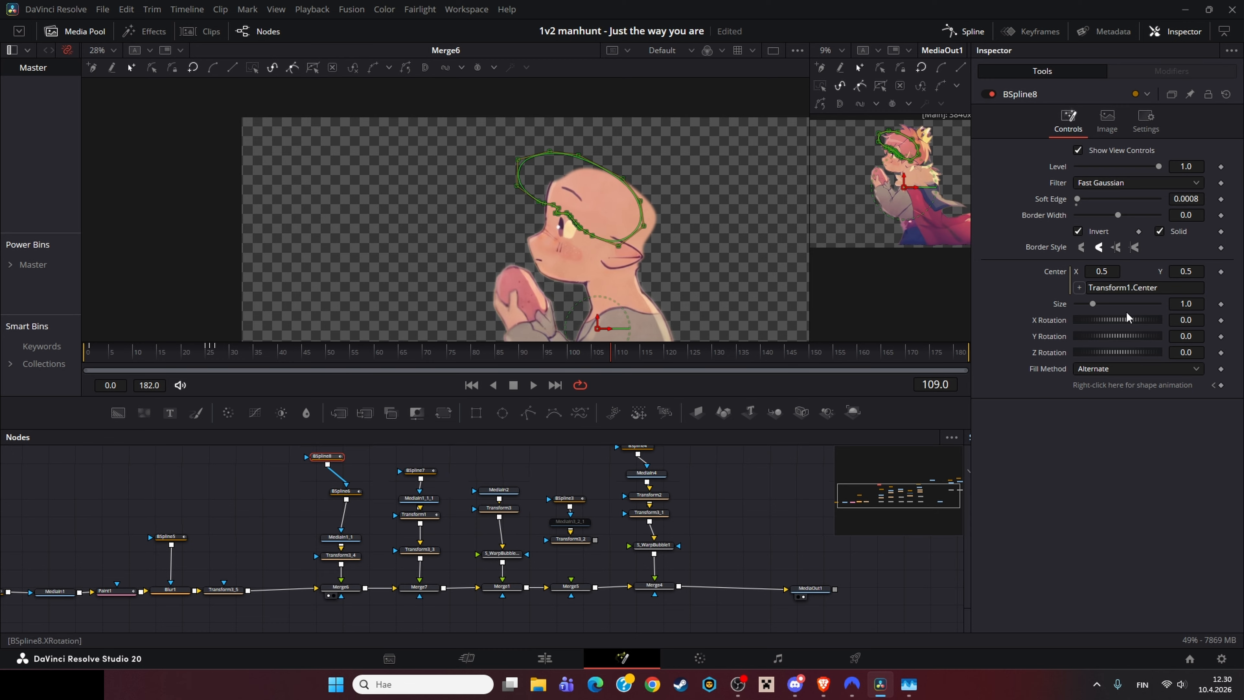
pyautogui.moveTo(617, 550); pyautogui.dragTo(600, 568)
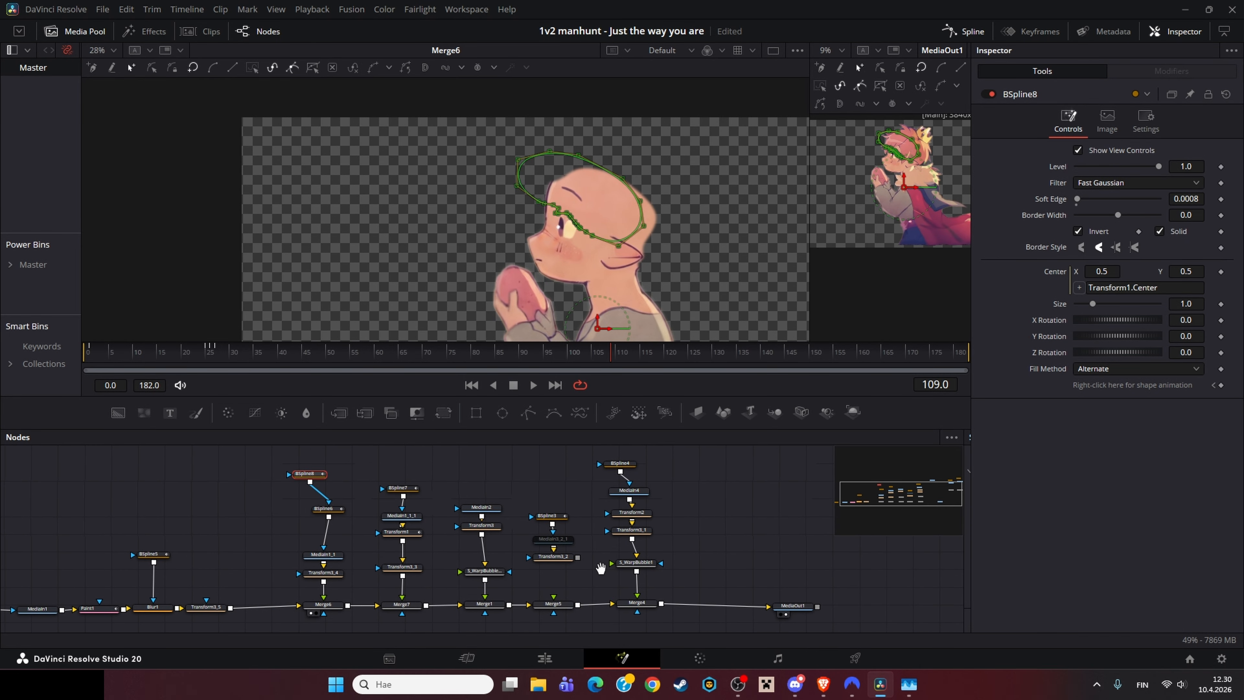
# Step: Load the MediaIn1_1_1 layer into the viewer and scrub through its Transform1 animation
pyautogui.click(401, 531)
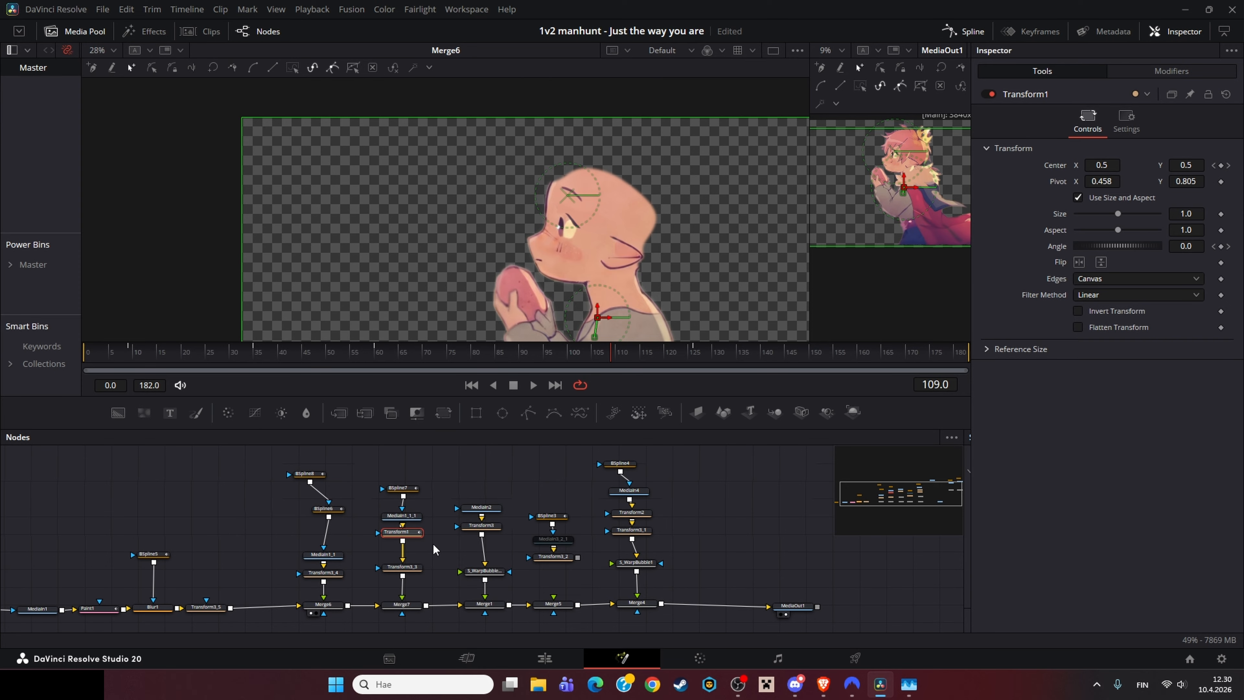
pyautogui.click(402, 605)
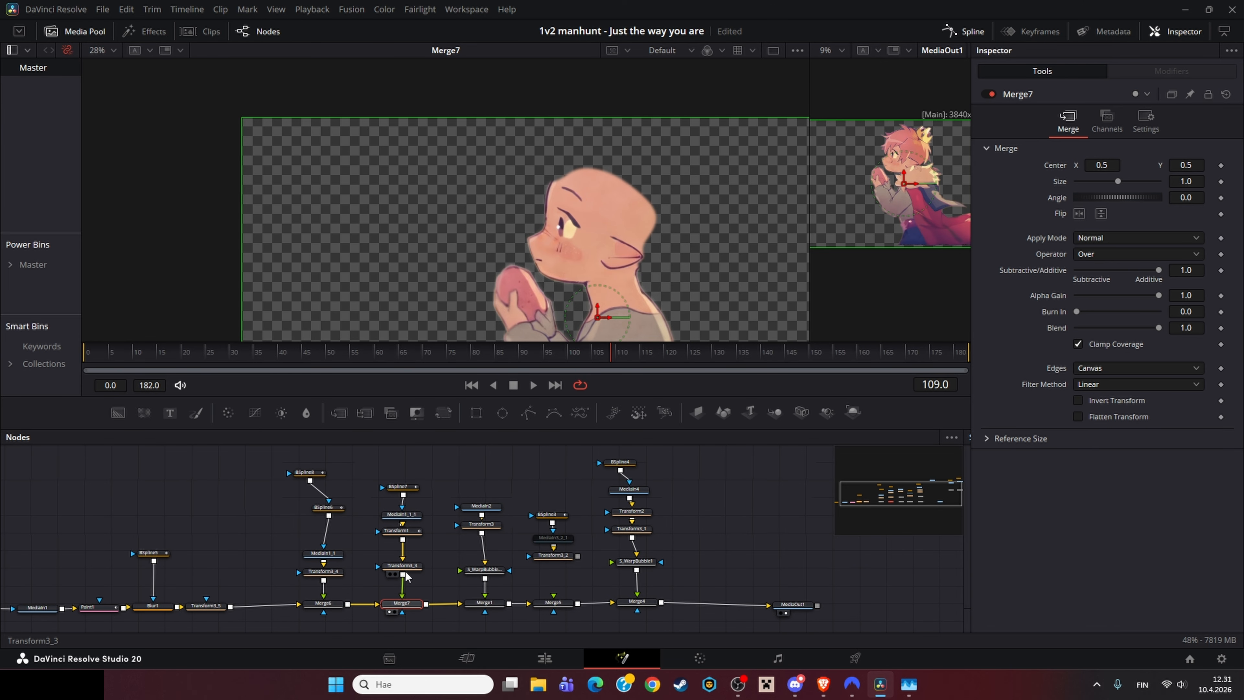
pyautogui.click(415, 517)
pyautogui.press('1')
pyautogui.scroll(5, 569, 182)
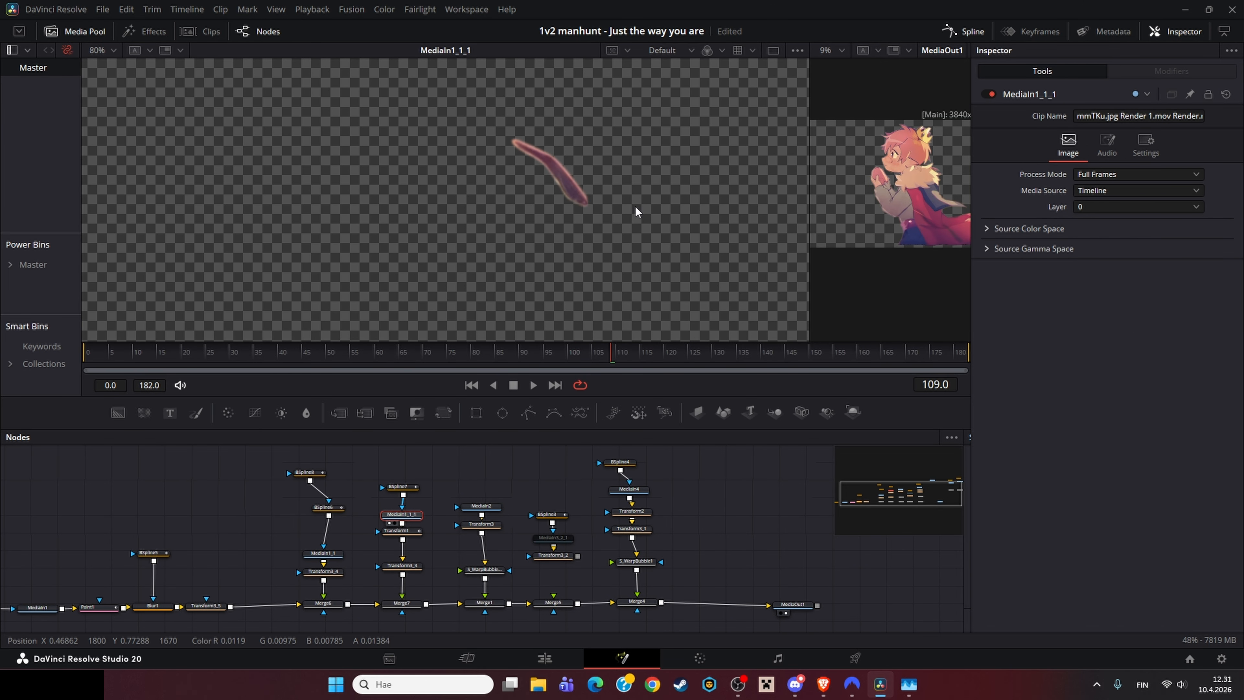
pyautogui.click(413, 491)
pyautogui.click(402, 530)
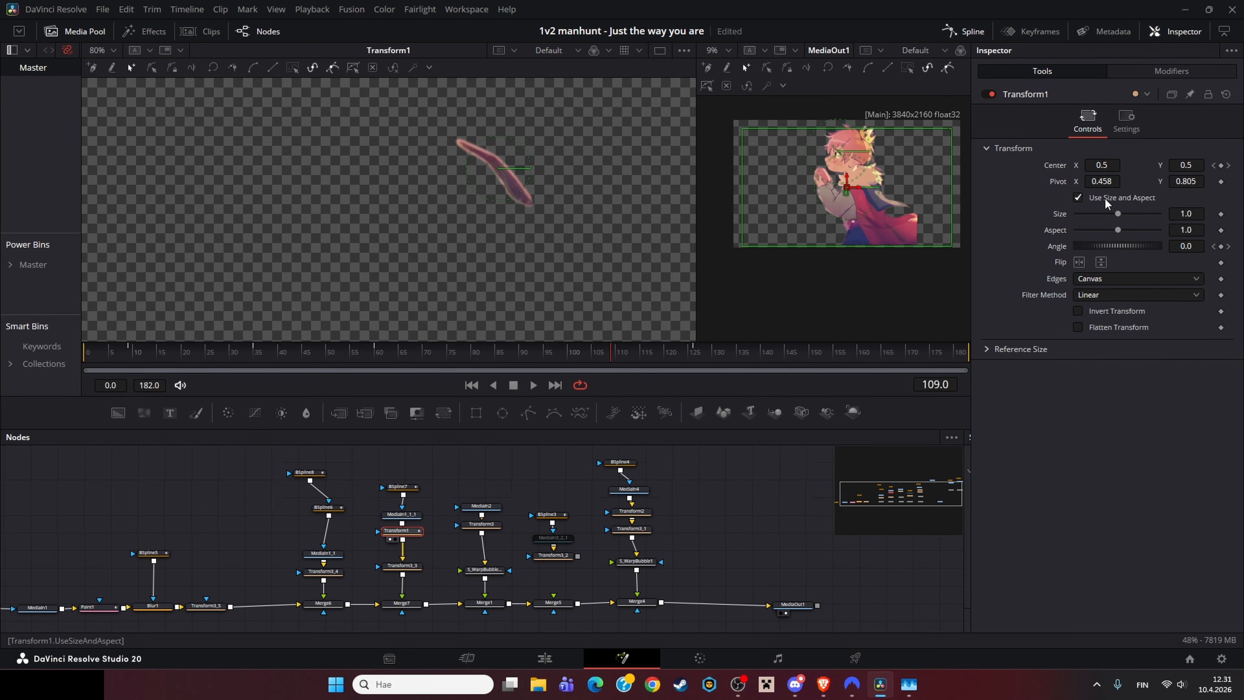
pyautogui.click(290, 351)
pyautogui.moveTo(293, 354); pyautogui.dragTo(457, 358)
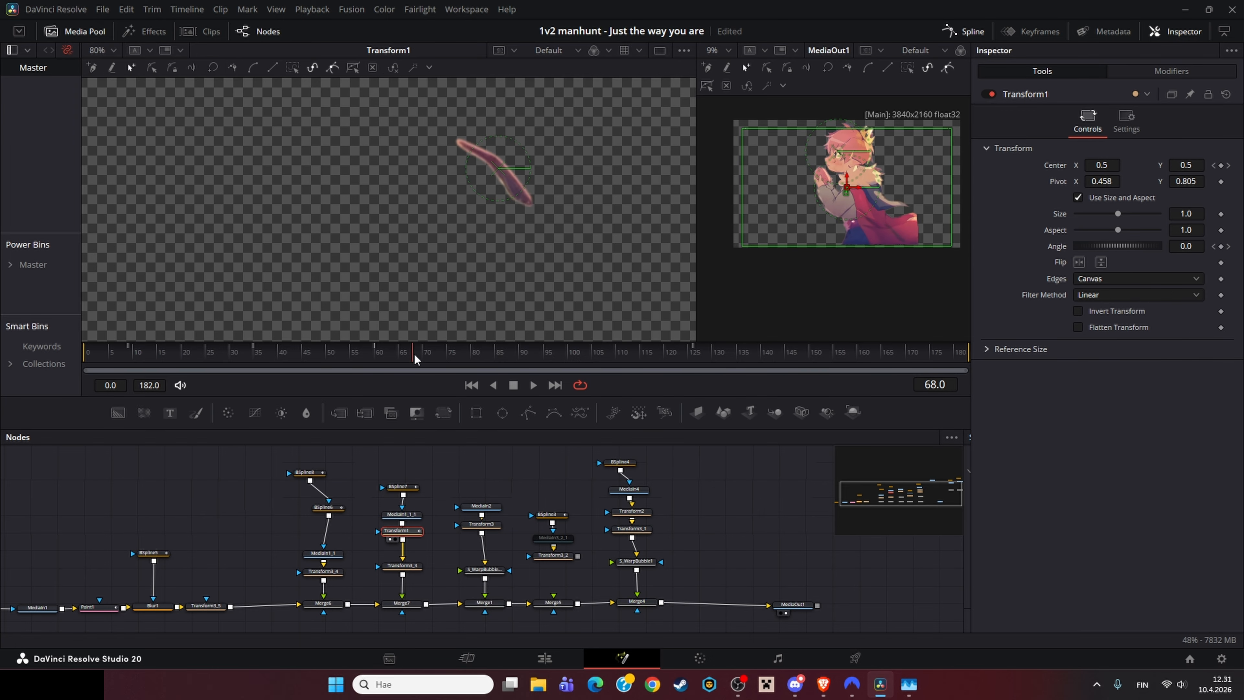
pyautogui.click(375, 353)
# Step: Open Transform1's Center displacement curve in the Spline editor and examine its keyframes
pyautogui.click(306, 472)
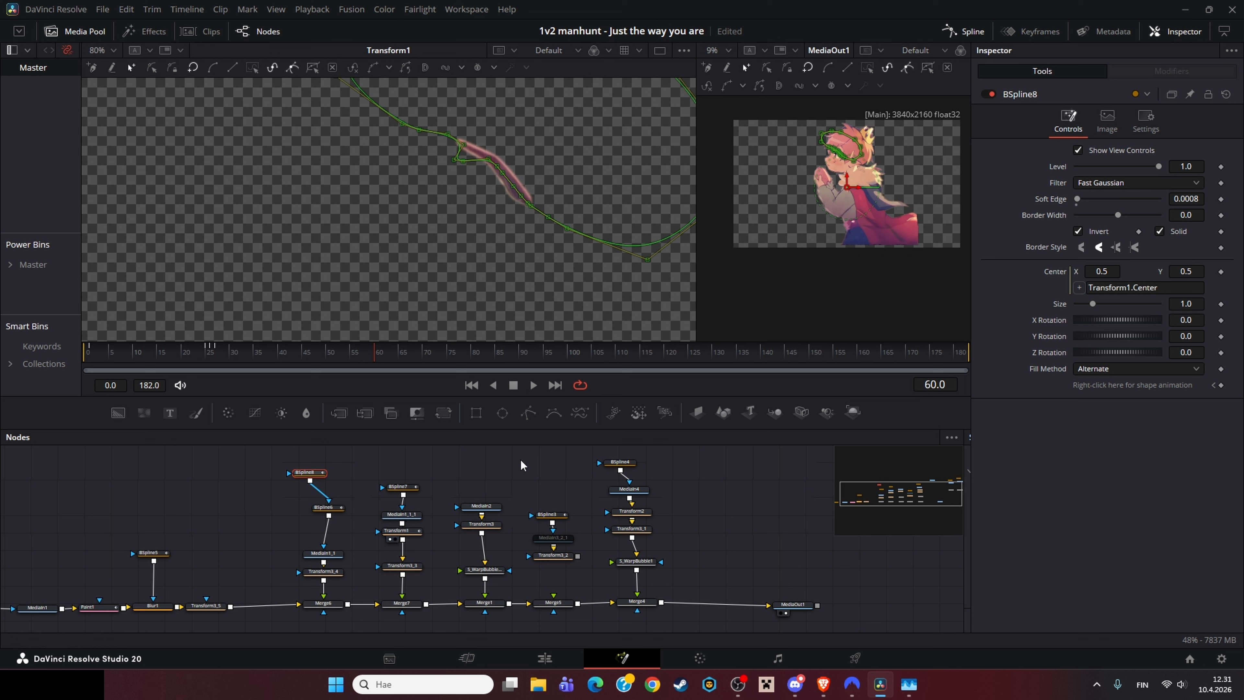
pyautogui.click(399, 531)
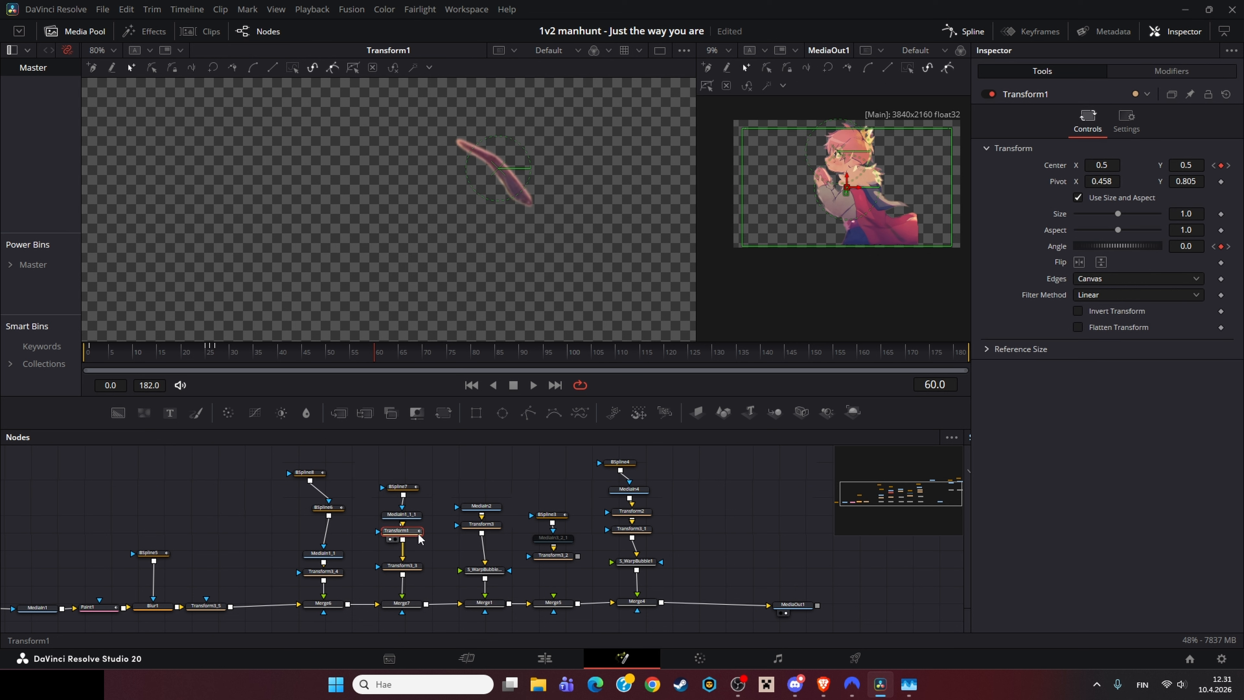
pyautogui.doubleClick(1058, 166)
pyautogui.hotkey('ctrl', 'z')
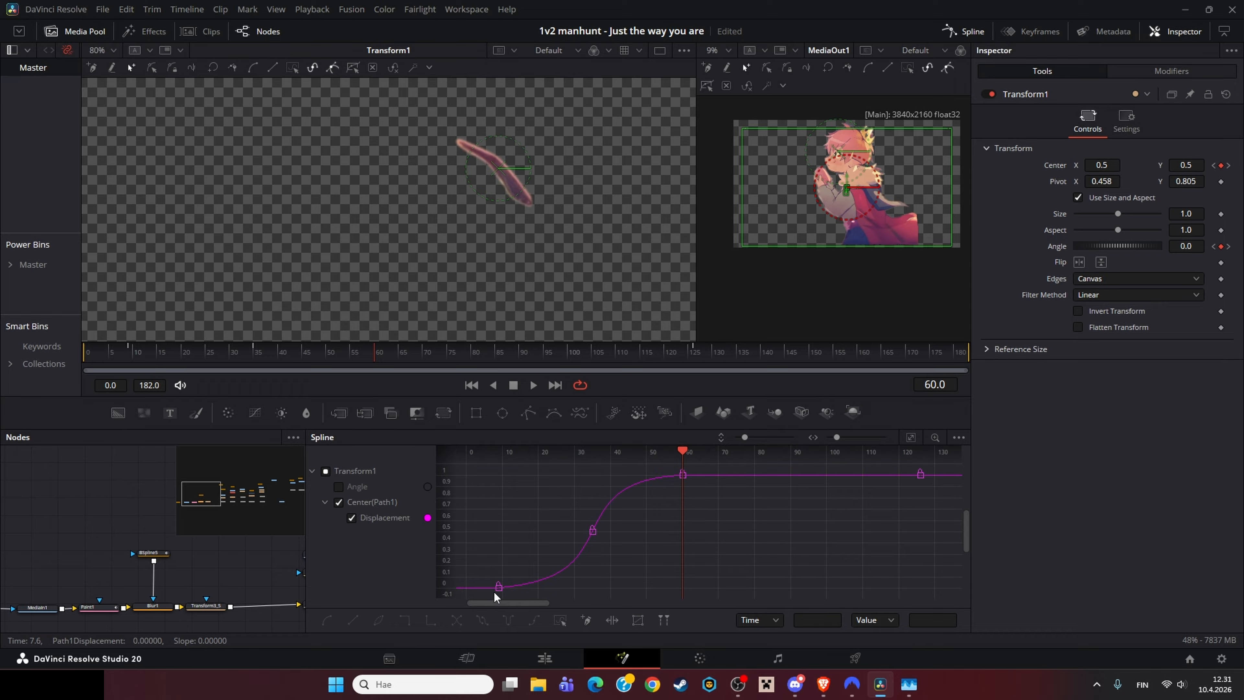
pyautogui.moveTo(493, 592); pyautogui.dragTo(722, 441)
pyautogui.click(641, 534)
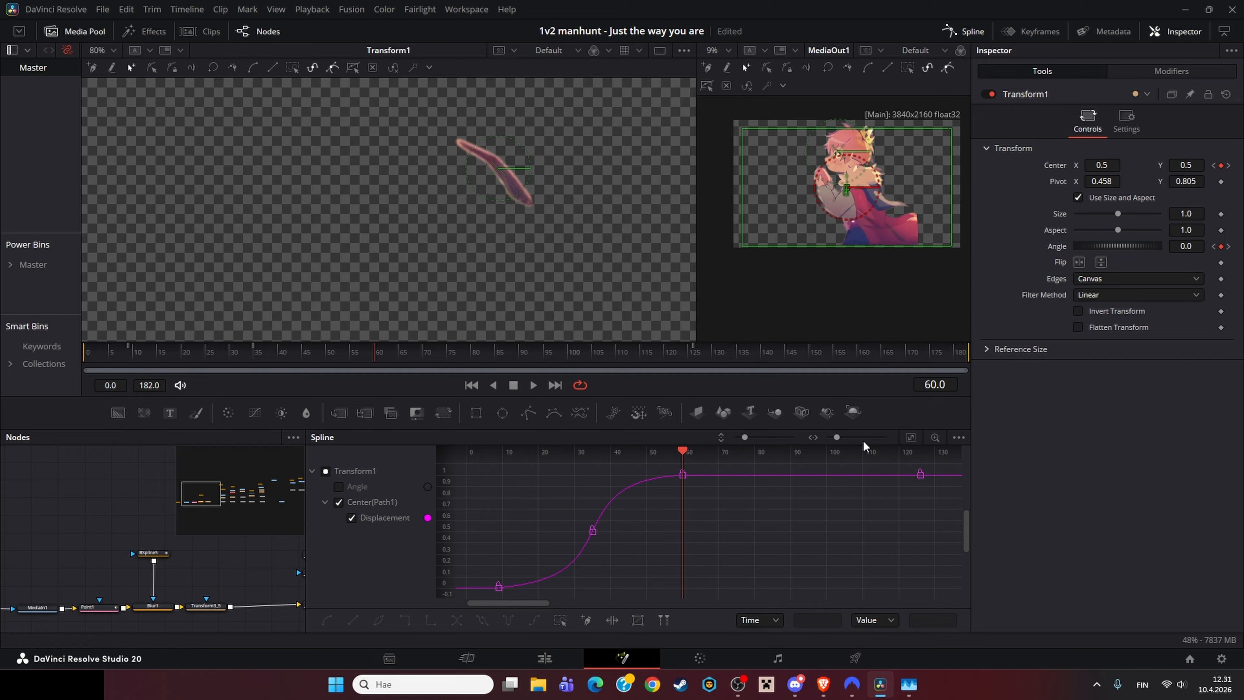
pyautogui.click(912, 438)
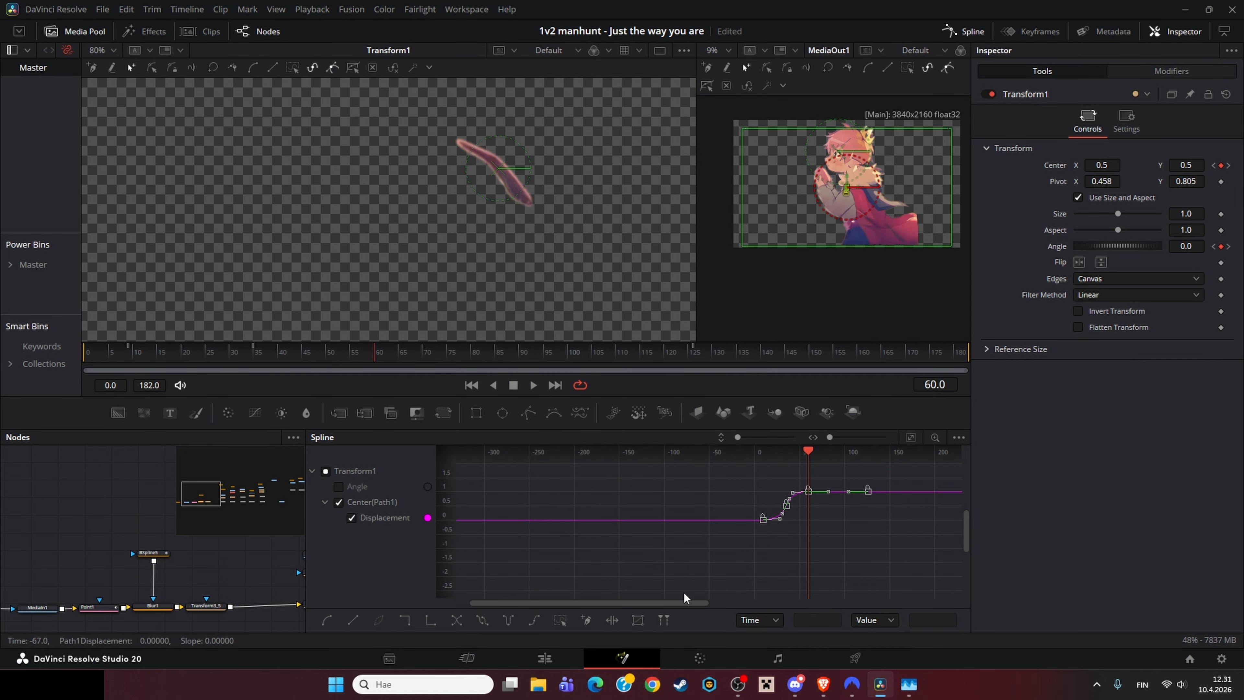
pyautogui.hotkey('ctrl', 'z')
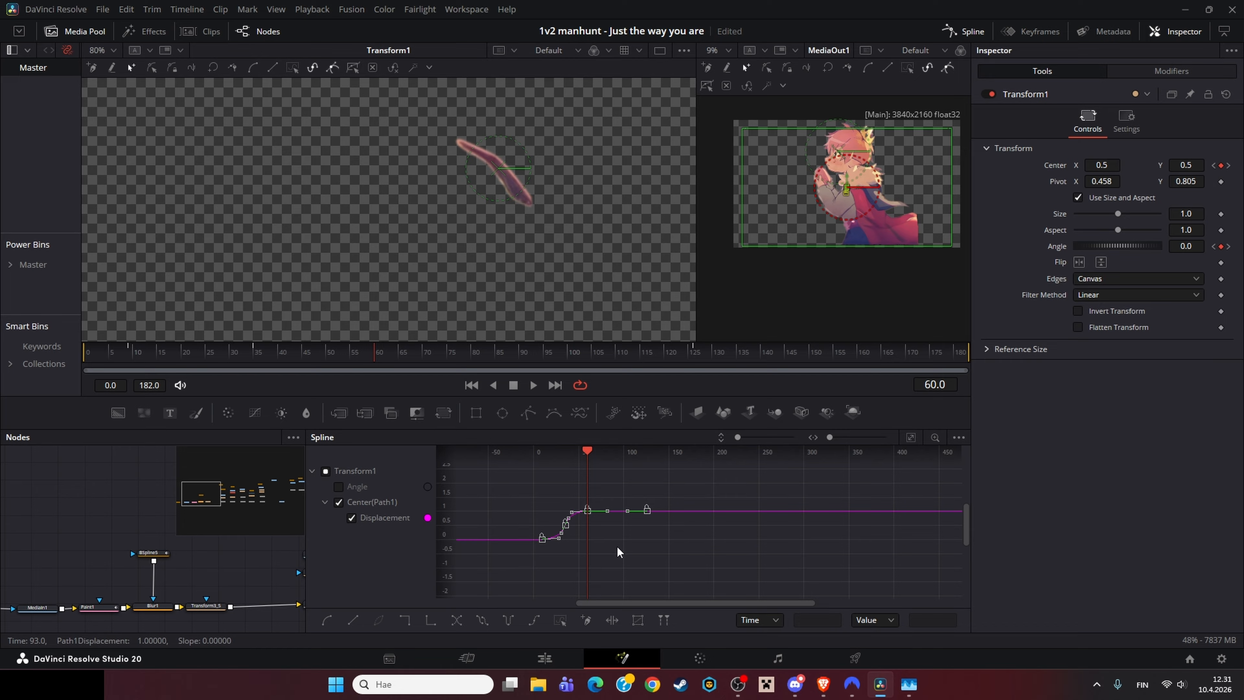
pyautogui.moveTo(305, 516); pyautogui.dragTo(921, 487)
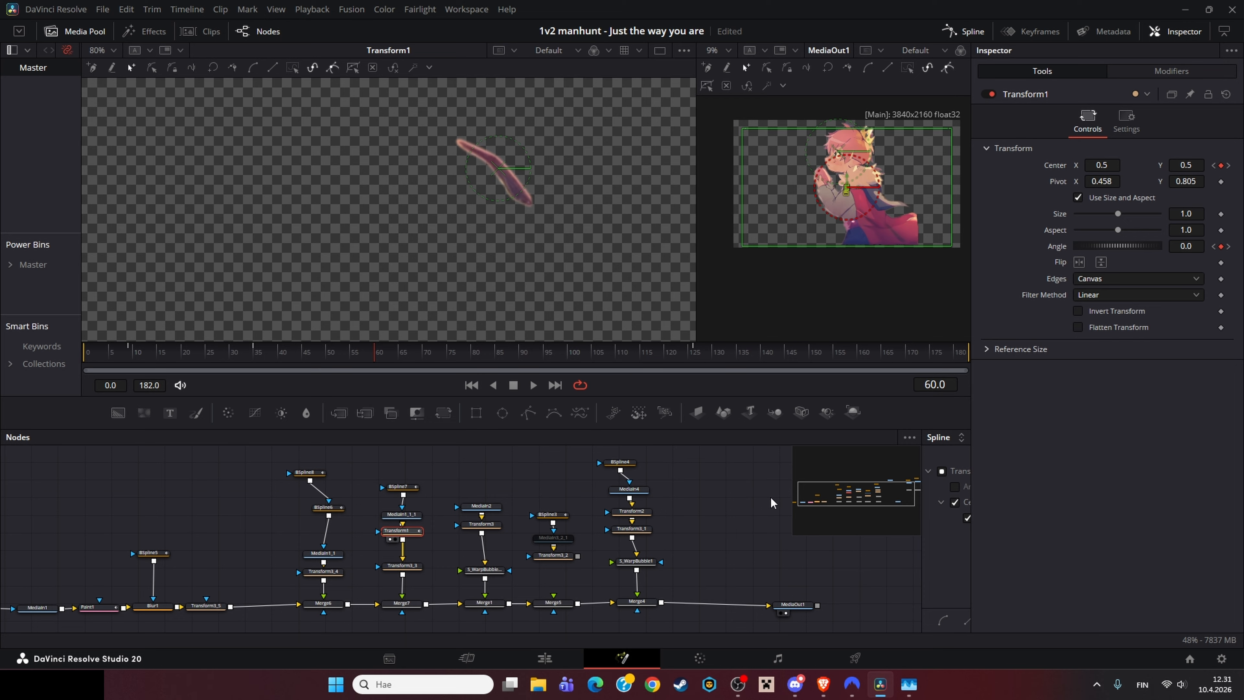
# Step: Load Transform3_3 and then Merge7 into the viewer to compare the layer before and after merging
pyautogui.click(671, 544)
pyautogui.click(414, 566)
pyautogui.press('1')
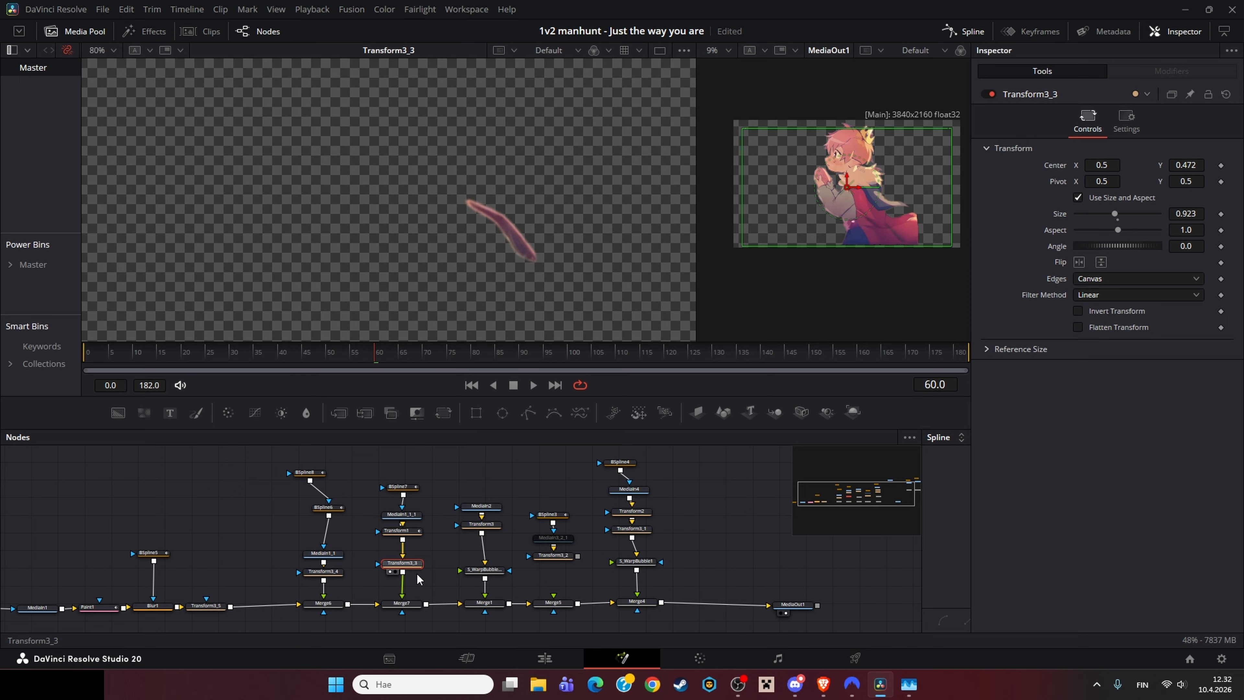
pyautogui.scroll(-2, 416, 569)
pyautogui.scroll(-1, 416, 525)
pyautogui.click(410, 541)
pyautogui.press('1')
pyautogui.scroll(-1, 369, 513)
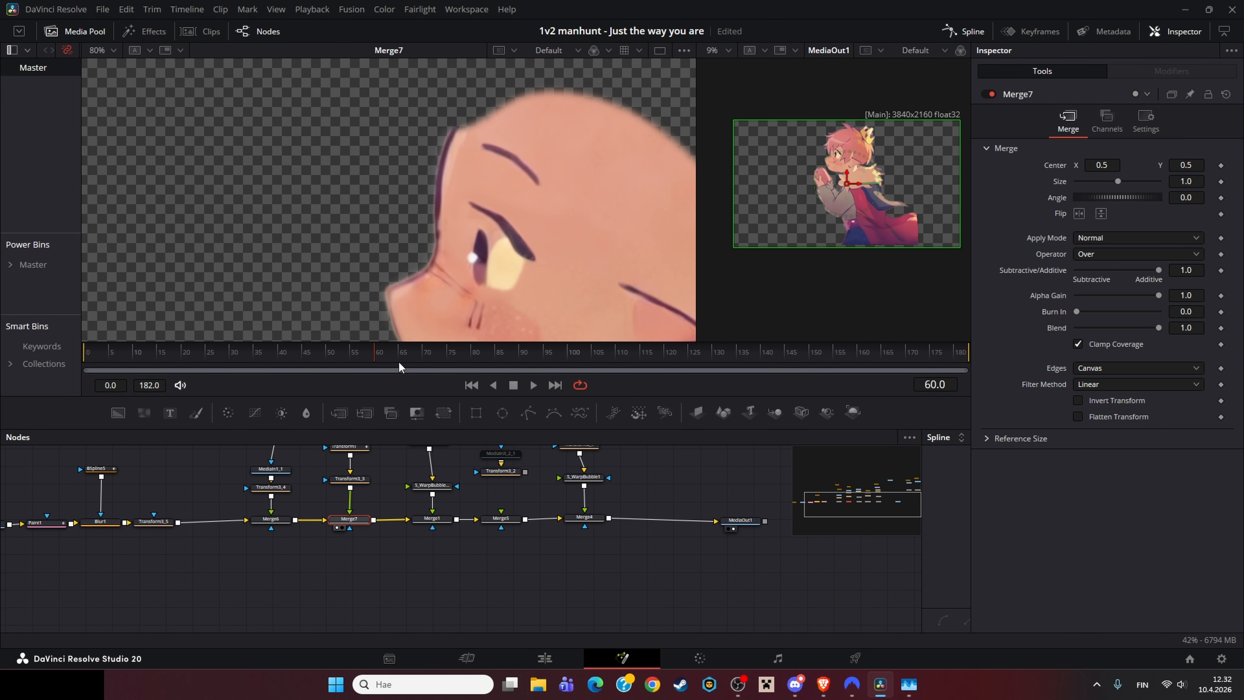
# Step: Load Merge1, Merge7 and the S_WarpBubble1_1 warp node into the viewer in turn
pyautogui.moveTo(338, 361); pyautogui.dragTo(407, 345)
pyautogui.hscroll(2, 400, 503)
pyautogui.click(372, 565)
pyautogui.press('1')
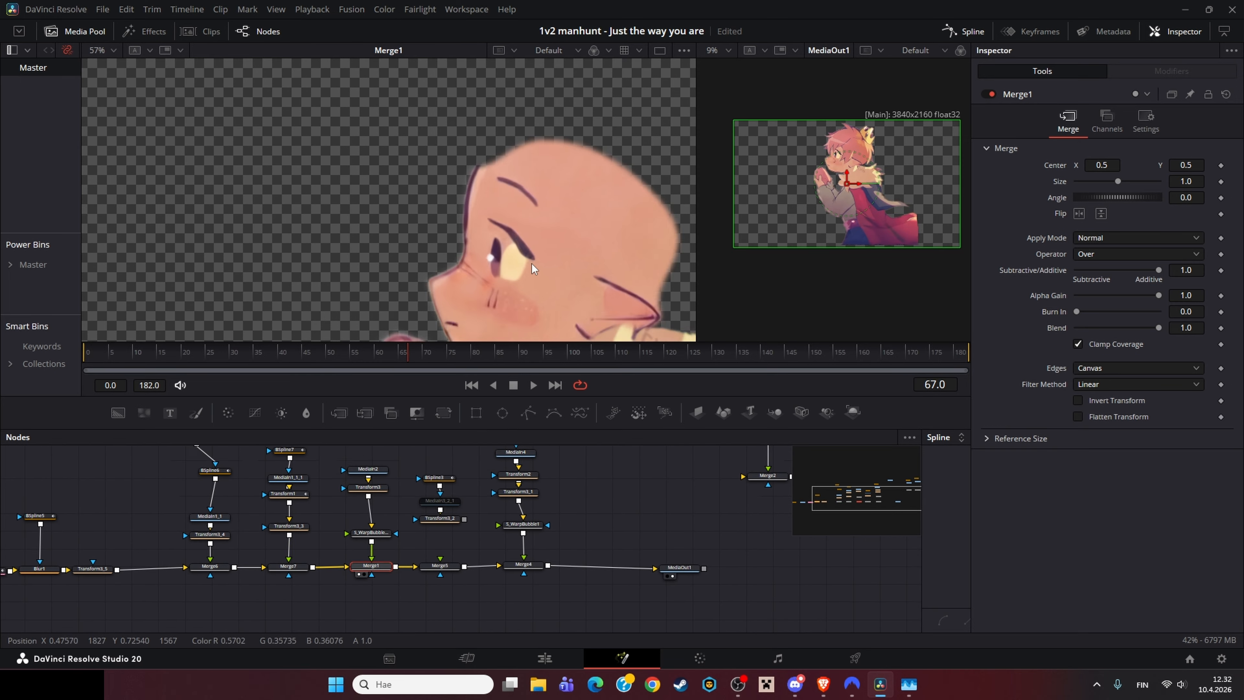
pyautogui.scroll(-3, 531, 263)
pyautogui.scroll(-2, 509, 211)
pyautogui.moveTo(288, 566); pyautogui.dragTo(511, 275)
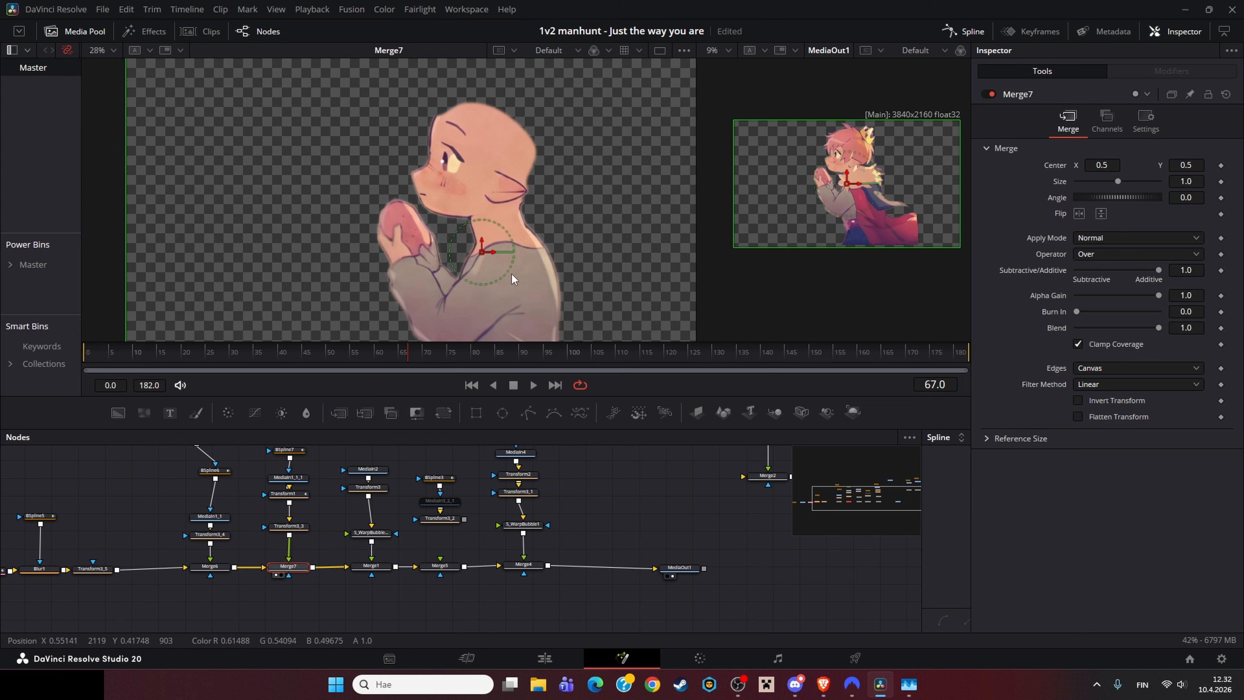
pyautogui.moveTo(371, 566); pyautogui.dragTo(585, 300)
pyautogui.click(381, 542)
pyautogui.press('1')
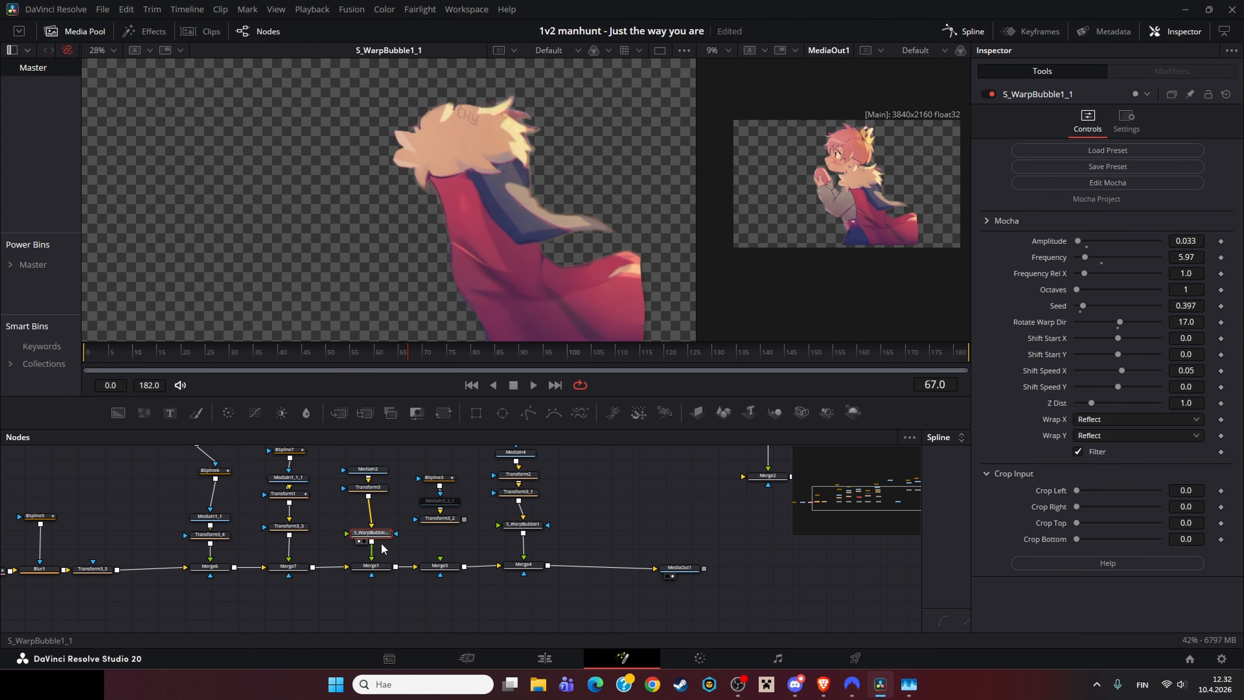
# Step: Load Merge1 and Merge4 into the viewer and scrub the timeline to view the assembled character
pyautogui.click(374, 567)
pyautogui.press('1')
pyautogui.click(669, 350)
pyautogui.moveTo(674, 339); pyautogui.dragTo(553, 357)
pyautogui.click(525, 565)
pyautogui.press('1')
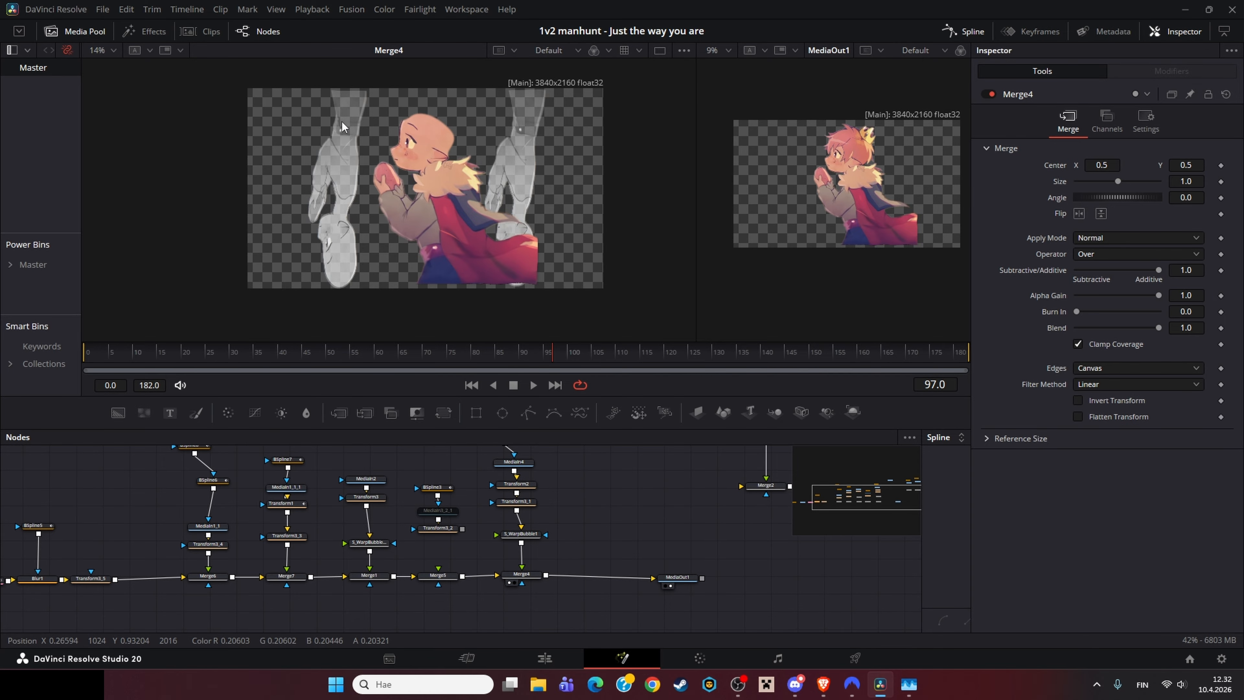
pyautogui.moveTo(552, 367)
pyautogui.mouseDown()
pyautogui.moveTo(476, 365)
pyautogui.moveTo(536, 368)
pyautogui.mouseUp()
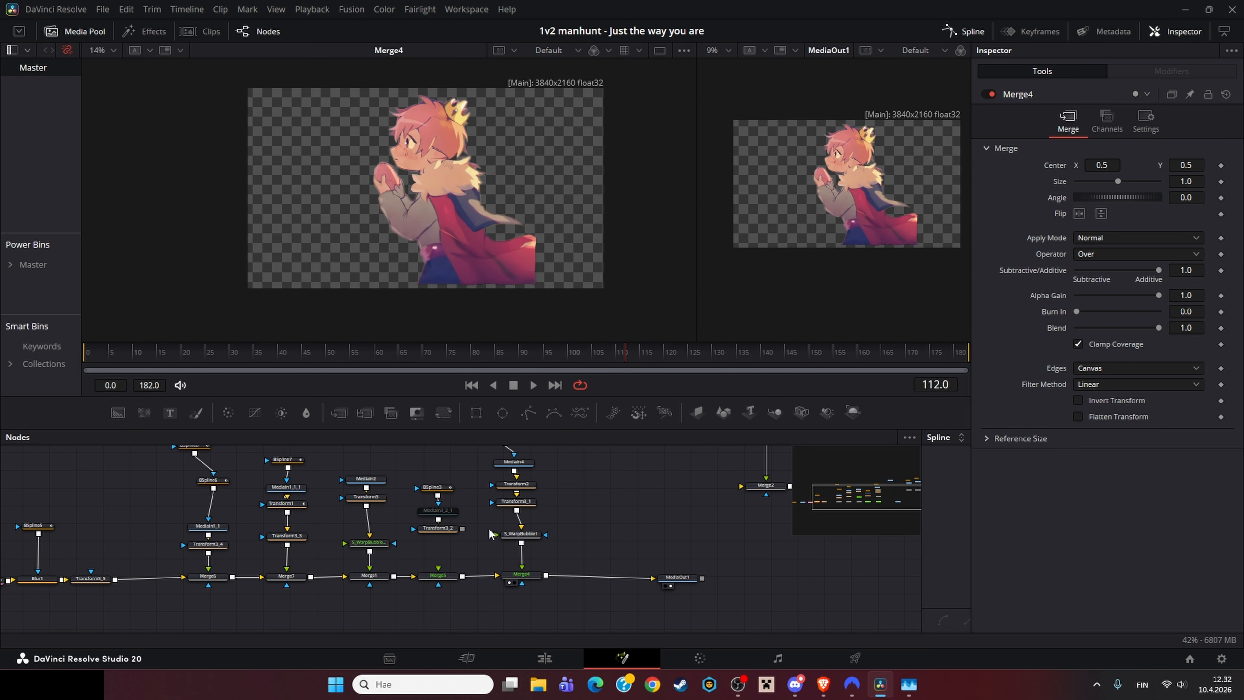
# Step: Load the S_WarpBubble1 node and the MediaIn4 layer into the viewer
pyautogui.moveTo(618, 622); pyautogui.dragTo(548, 659)
pyautogui.moveTo(586, 554)
pyautogui.mouseDown()
pyautogui.moveTo(550, 594)
pyautogui.moveTo(537, 550)
pyautogui.moveTo(517, 537)
pyautogui.mouseUp()
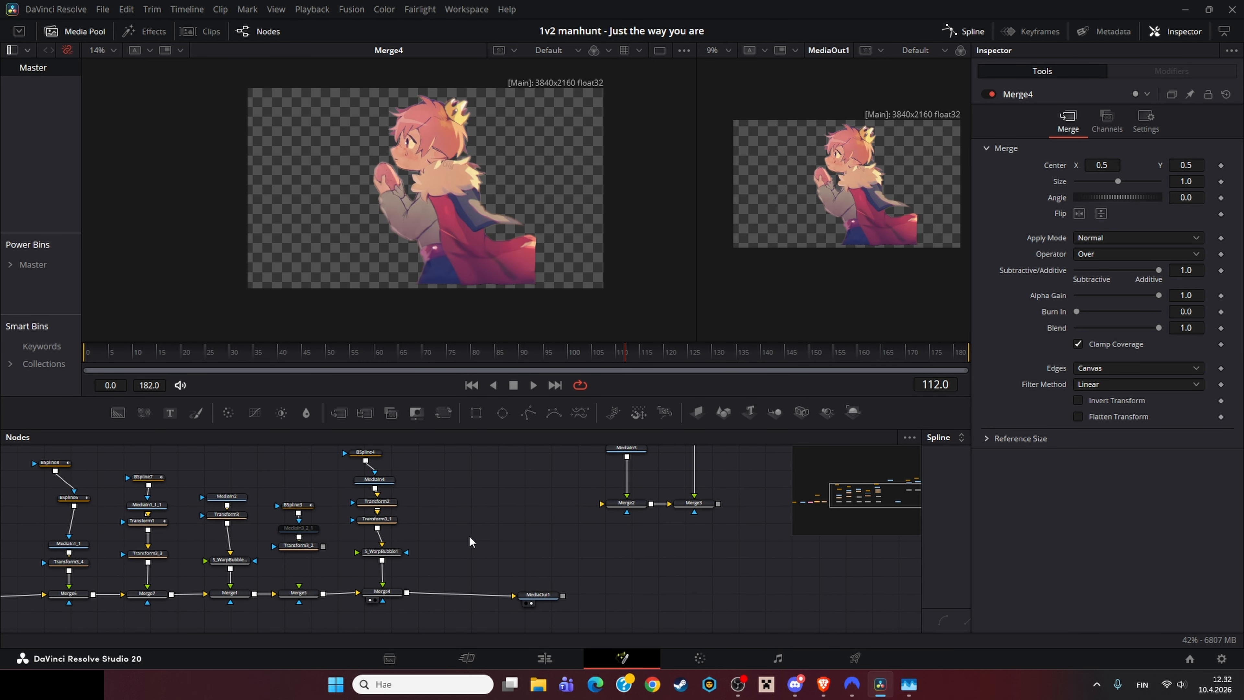
pyautogui.click(396, 551)
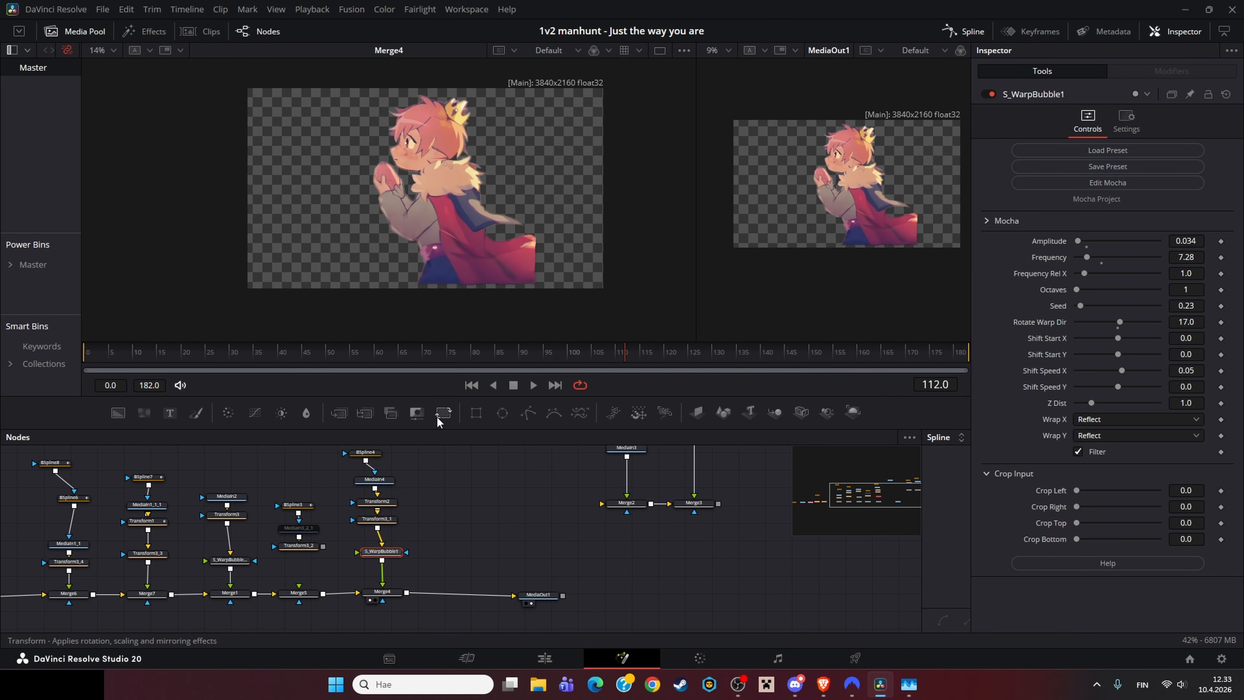
pyautogui.press('1')
pyautogui.click(374, 484)
pyautogui.press('1')
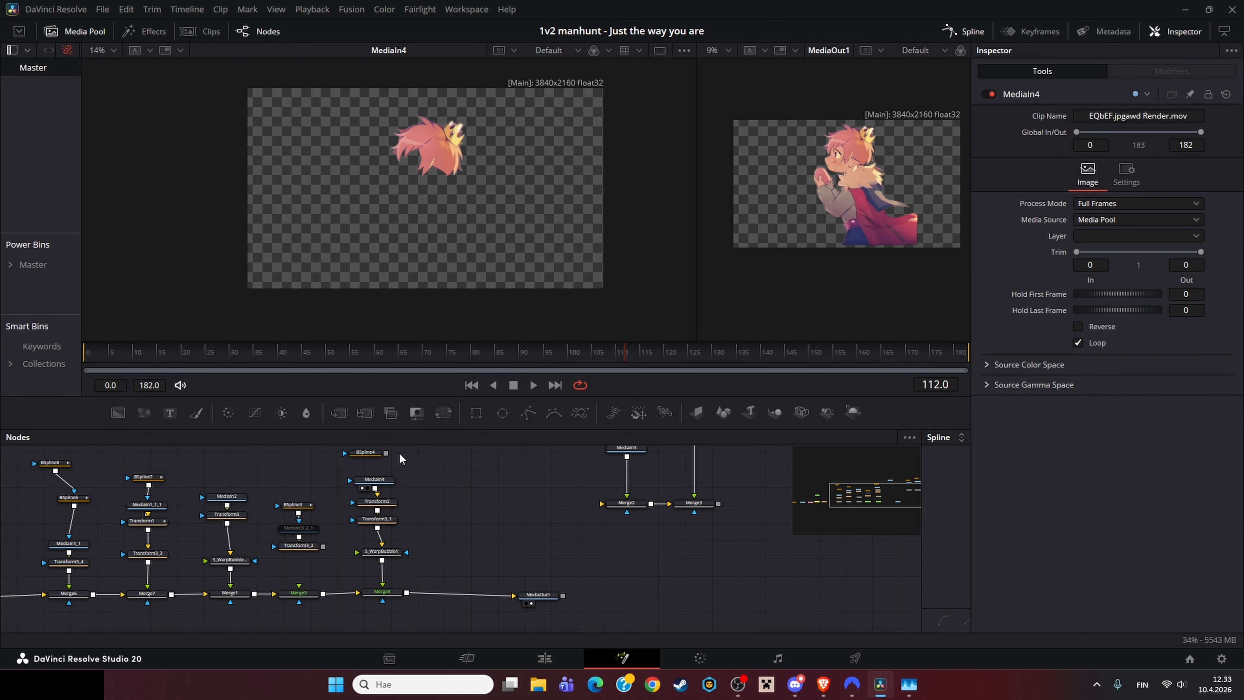
# Step: Select the BSpline4 mask and zoom into the MediaIn4 layer's edges, undoing two accidental changes
pyautogui.click(366, 451)
pyautogui.scroll(10, 412, 165)
pyautogui.scroll(4, 342, 157)
pyautogui.moveTo(343, 157); pyautogui.dragTo(583, 343)
pyautogui.moveTo(367, 470); pyautogui.dragTo(381, 461)
pyautogui.click(472, 490)
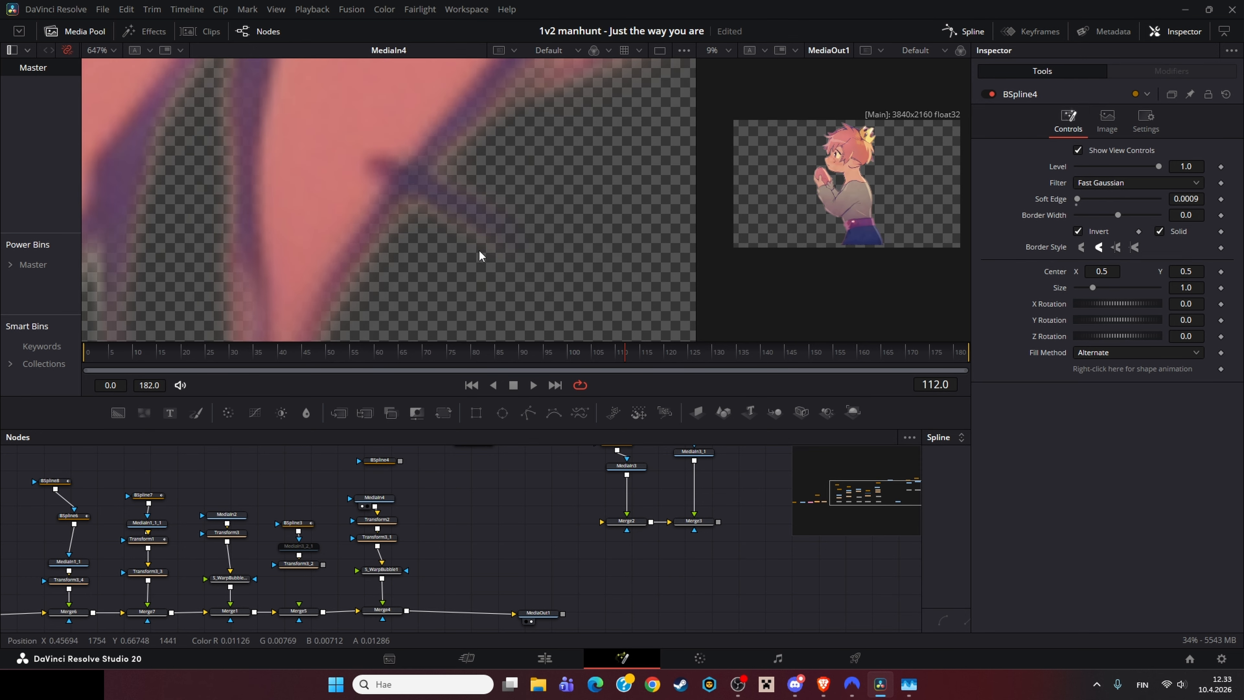
pyautogui.hotkey('ctrl', 'z')
pyautogui.hotkey('ctrl', 'z')
pyautogui.scroll(-10, 480, 218)
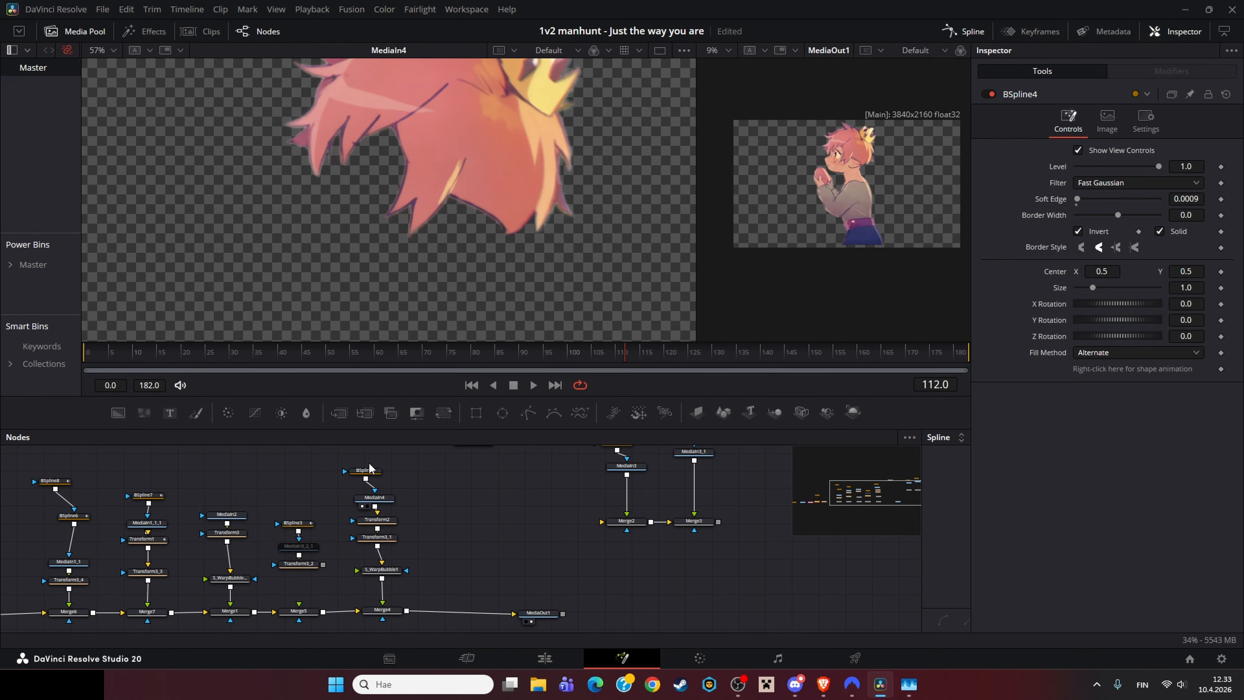
# Step: Load Transform2, Transform3_1 and S_WarpBubble1 into the viewer to follow the MediaIn4 chain
pyautogui.click(377, 519)
pyautogui.press('1')
pyautogui.click(384, 538)
pyautogui.press('1')
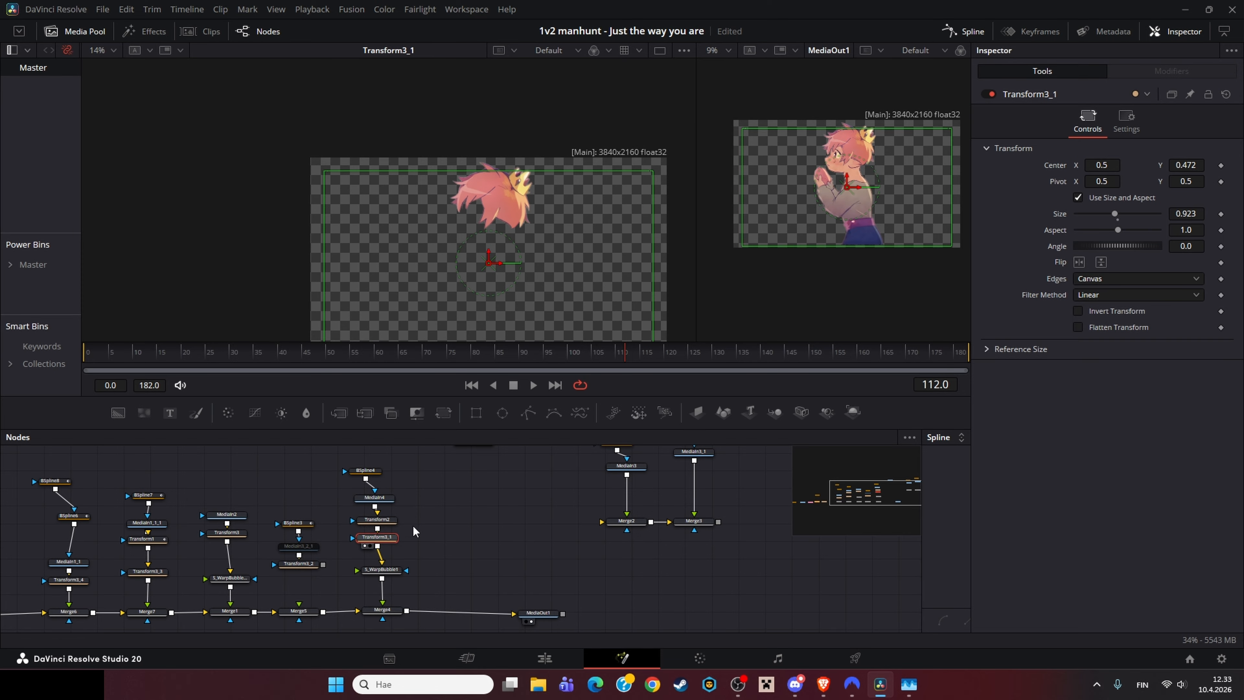
pyautogui.click(413, 525)
pyautogui.moveTo(427, 549); pyautogui.dragTo(414, 505)
pyautogui.click(372, 525)
pyautogui.press('1')
pyautogui.click(413, 521)
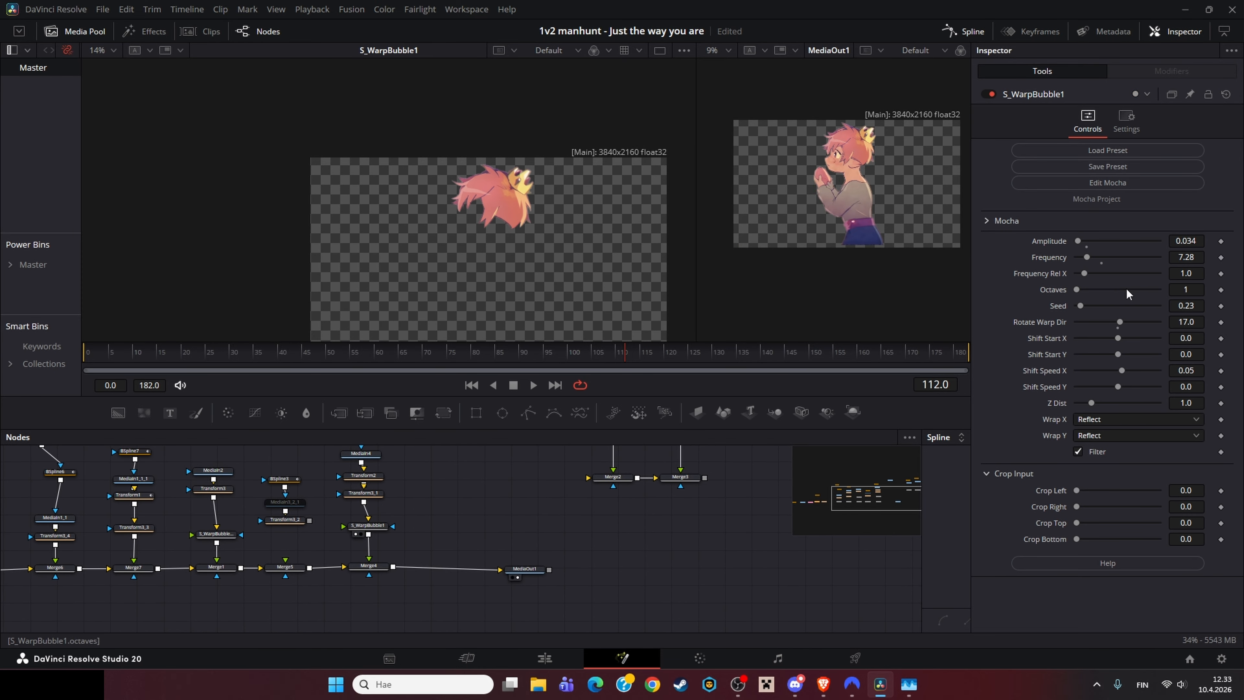
# Step: Scrub to the clip's end, then open the 3D sky composition and load Merge3D1 into the second viewer
pyautogui.moveTo(548, 354); pyautogui.dragTo(959, 343)
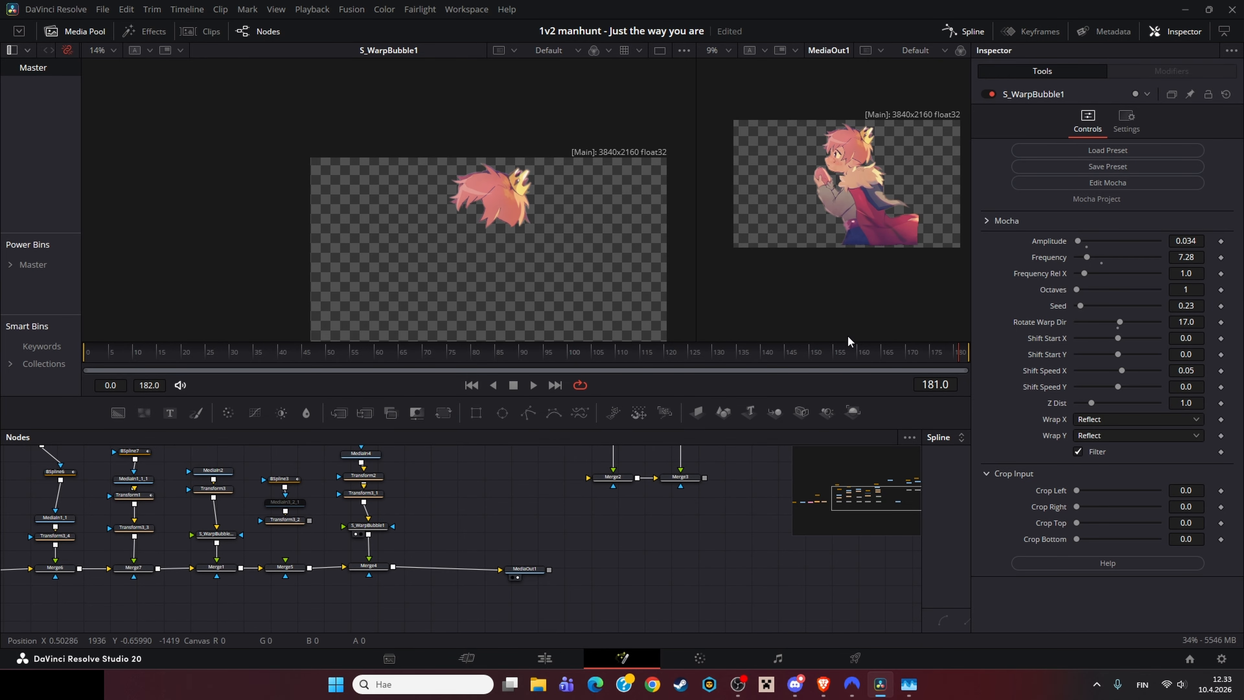
pyautogui.moveTo(843, 348); pyautogui.dragTo(462, 388)
pyautogui.moveTo(497, 549); pyautogui.dragTo(534, 524)
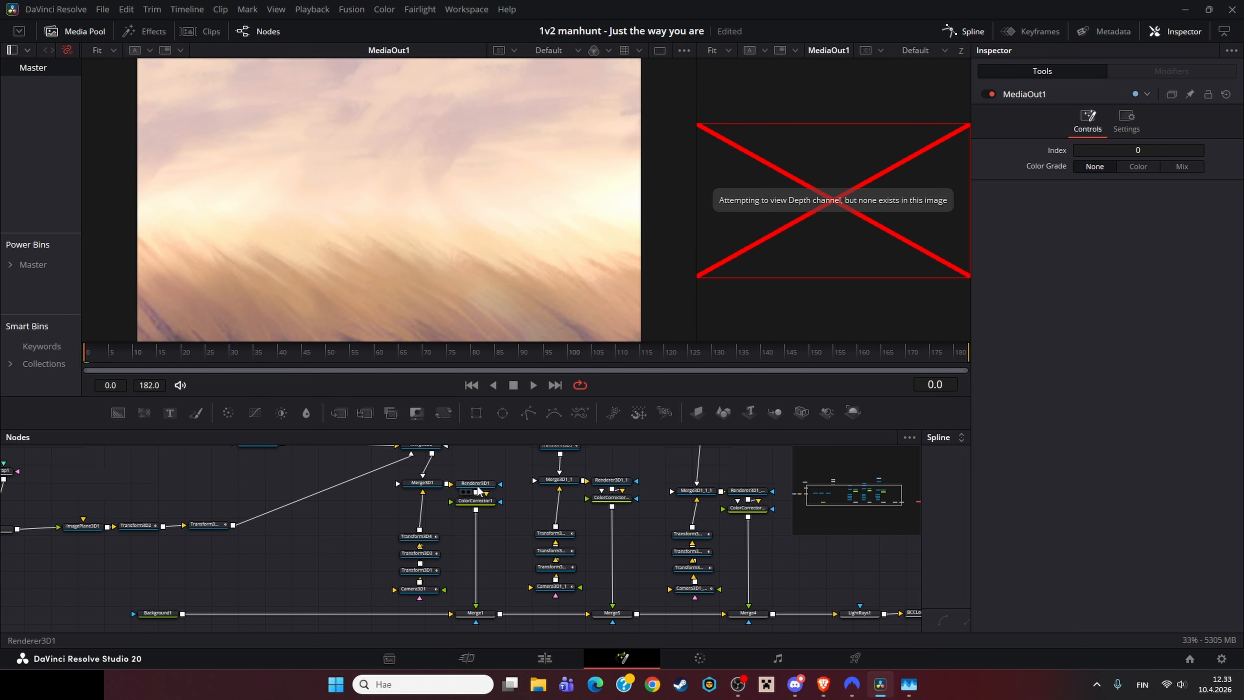
pyautogui.click(421, 482)
pyautogui.press('2')
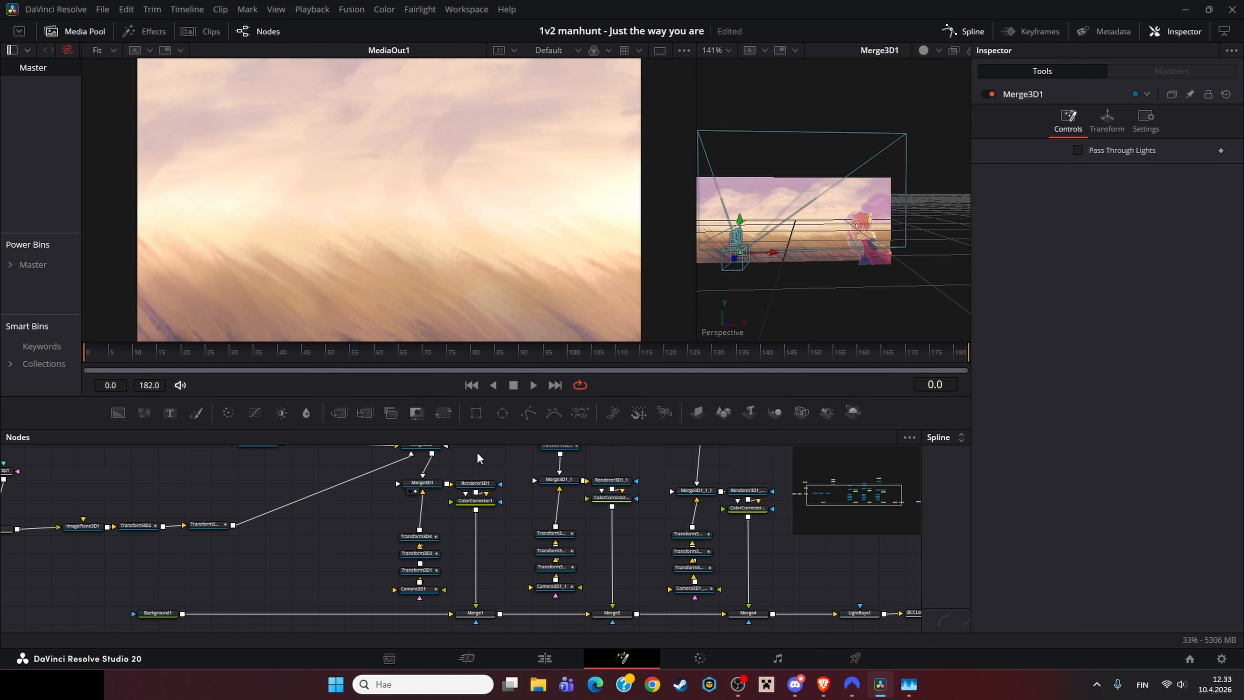
# Step: Load Merge3D2 into the second viewer and orbit its 3D view
pyautogui.scroll(-6, 477, 457)
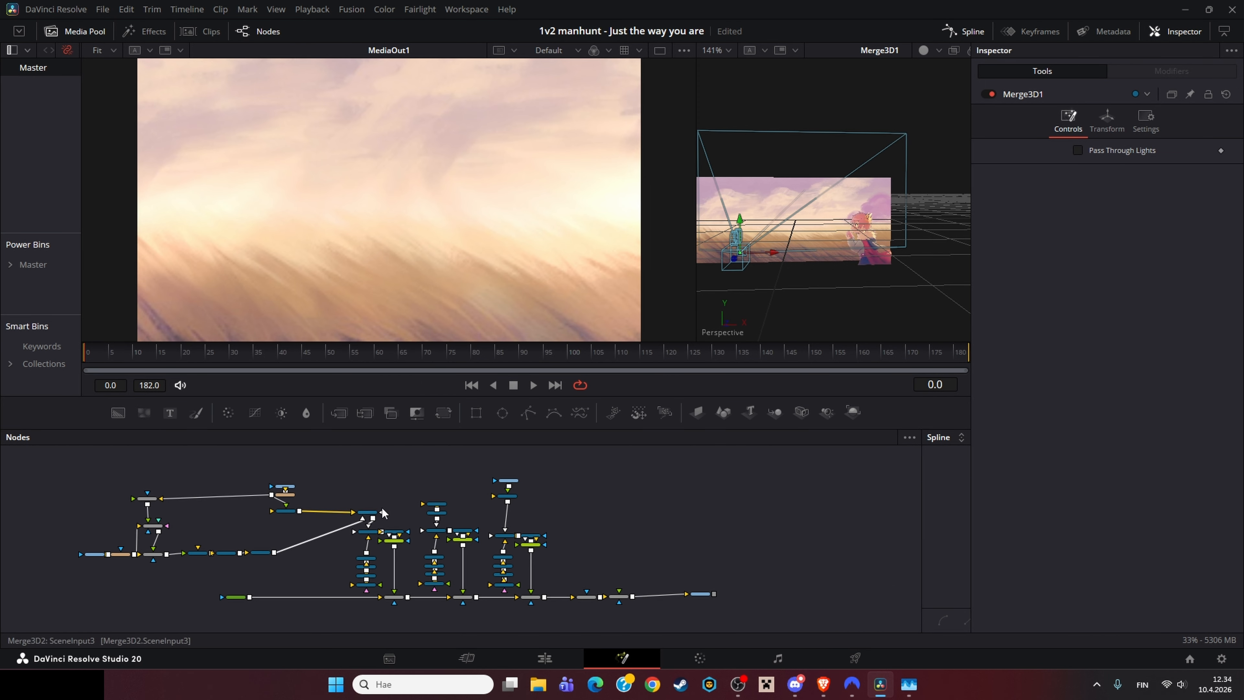
pyautogui.scroll(6, 382, 512)
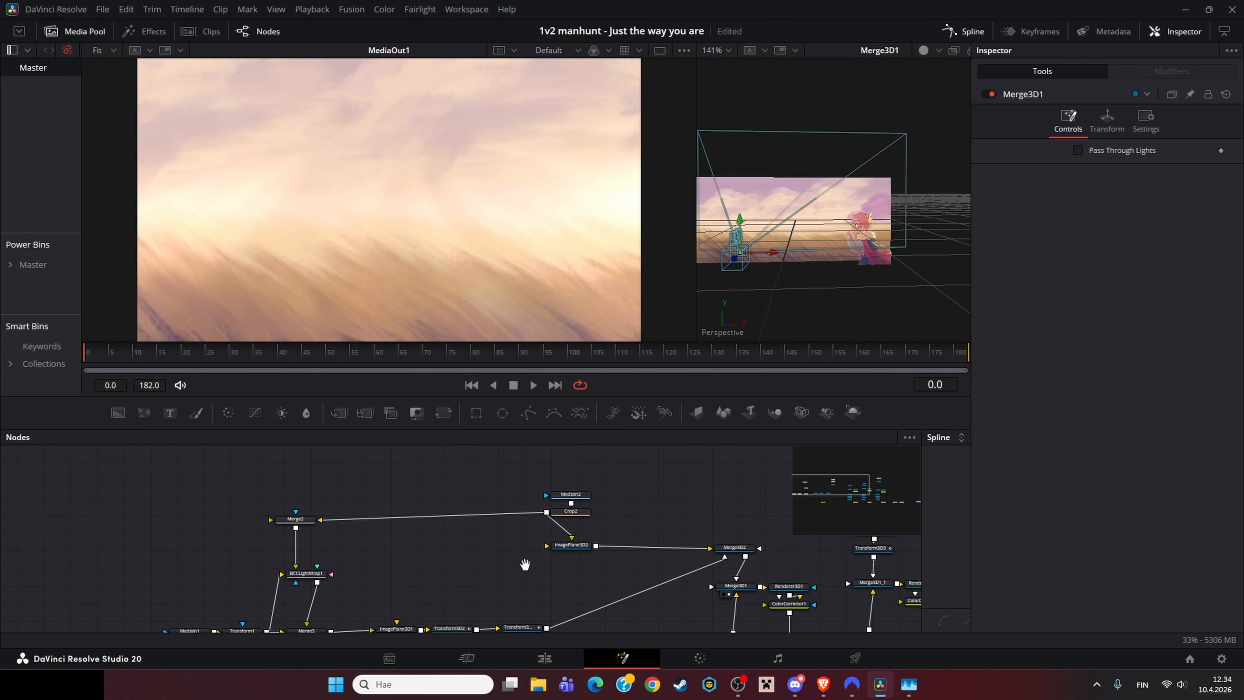
pyautogui.moveTo(525, 564); pyautogui.dragTo(537, 551)
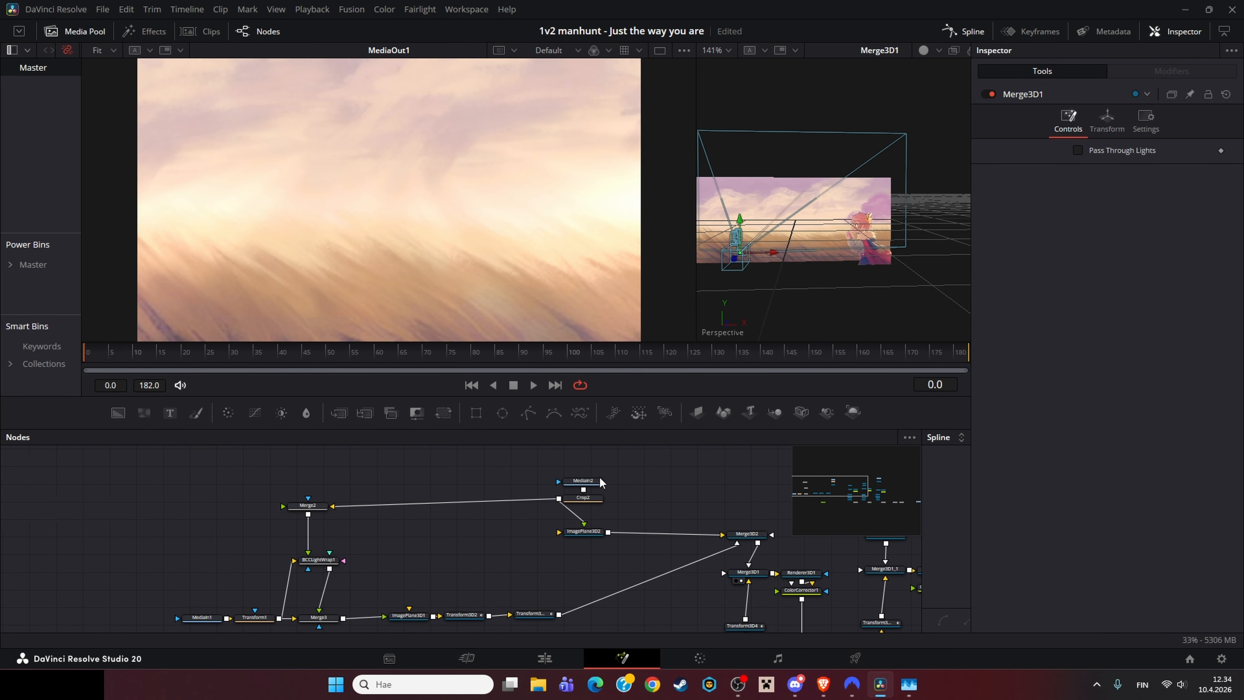
pyautogui.click(596, 480)
pyautogui.press('2')
pyautogui.moveTo(769, 516); pyautogui.dragTo(525, 485)
pyautogui.click(519, 502)
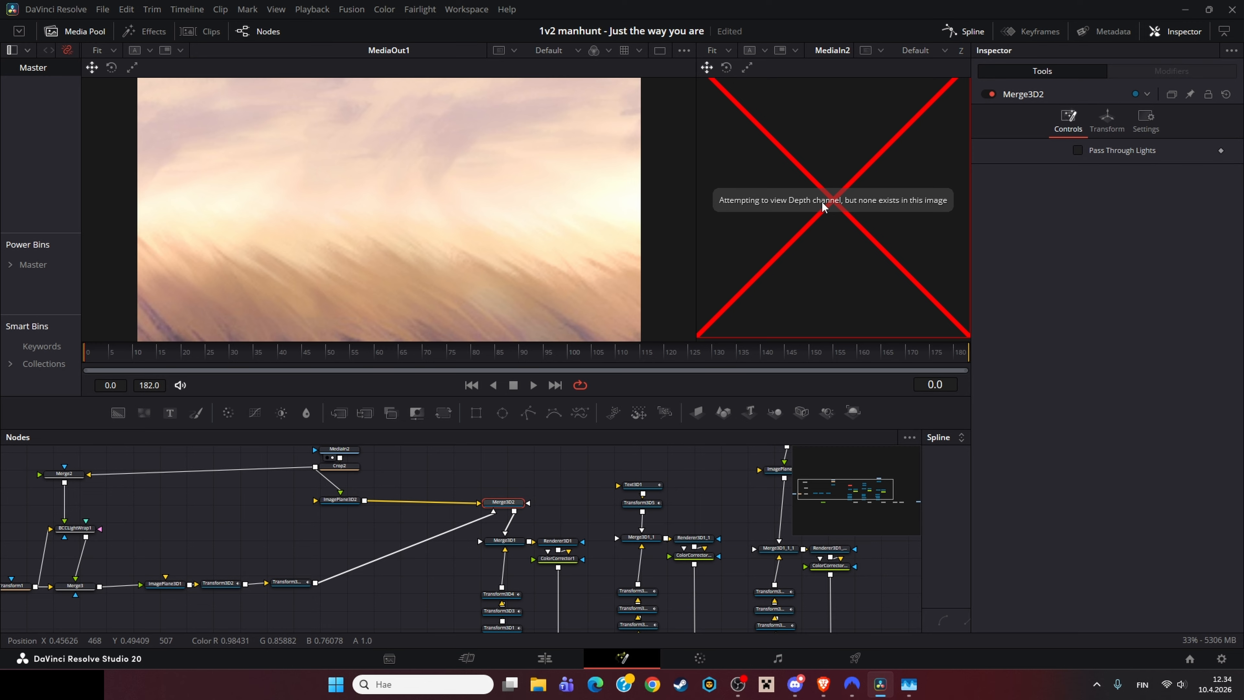
pyautogui.press('2')
pyautogui.moveTo(787, 316); pyautogui.dragTo(860, 300)
# Step: Load MediaIn2 into the first viewer and its Crop2 node into the second viewer
pyautogui.moveTo(456, 517)
pyautogui.mouseDown()
pyautogui.moveTo(513, 524)
pyautogui.moveTo(448, 534)
pyautogui.mouseUp()
pyautogui.click(403, 488)
pyautogui.press('1')
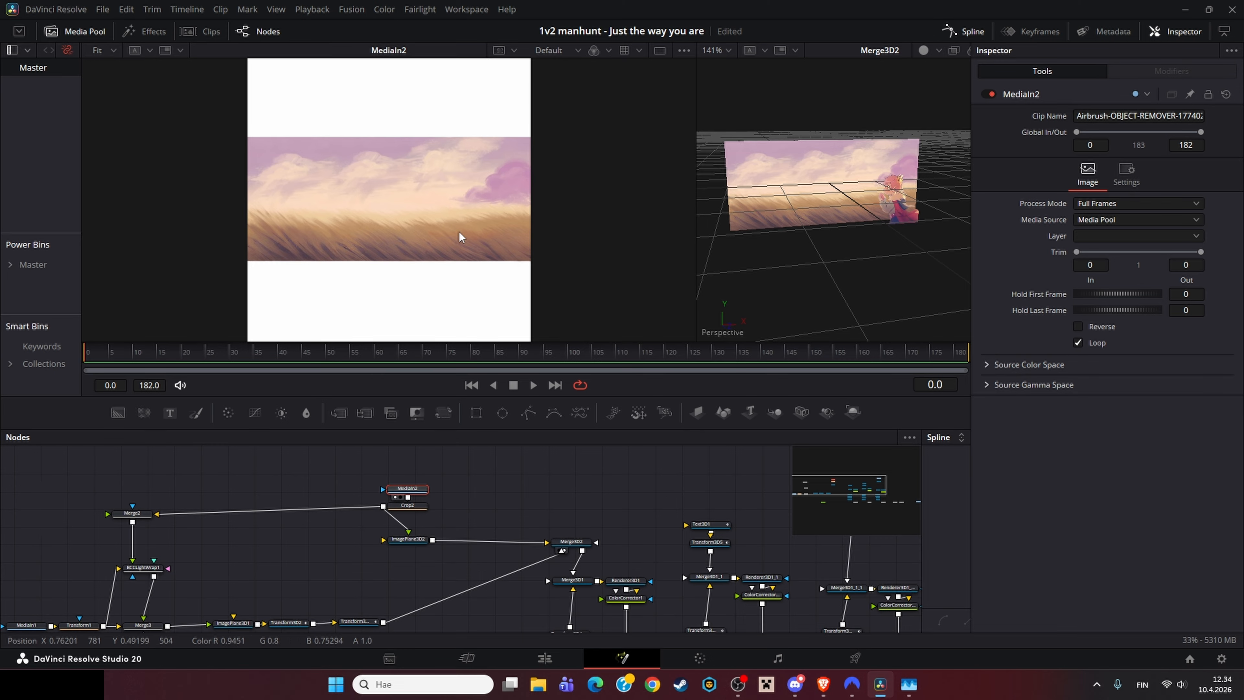
pyautogui.click(413, 508)
pyautogui.press('2')
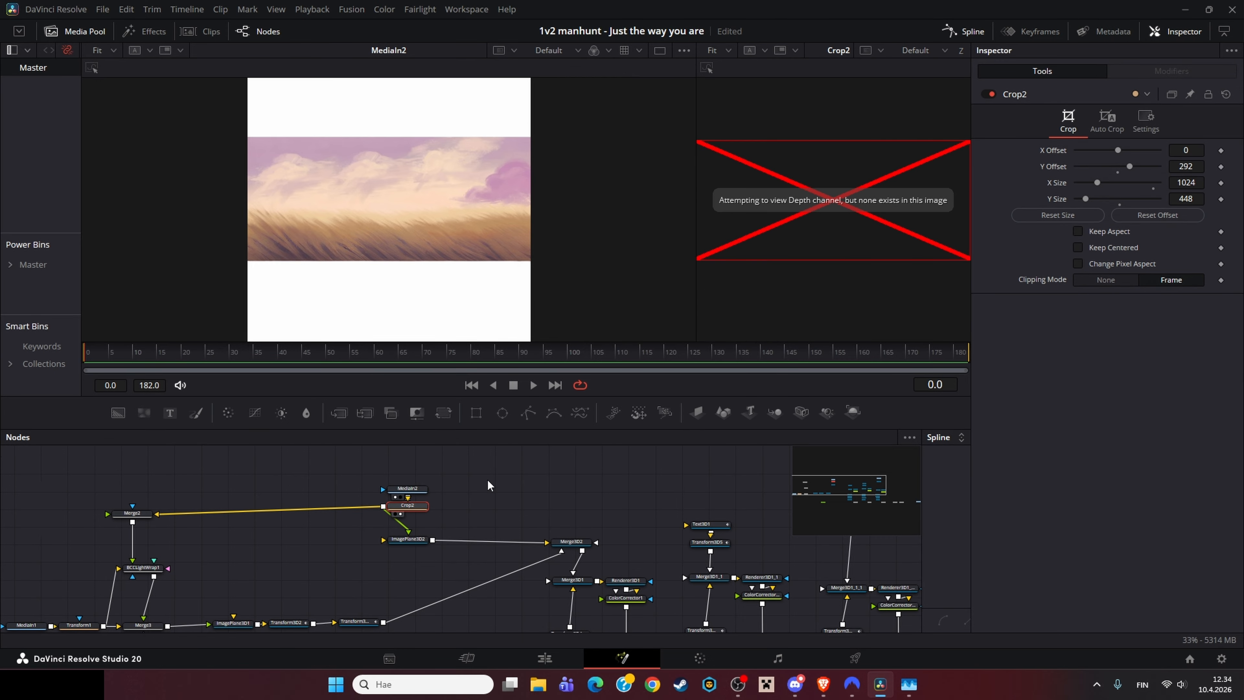
pyautogui.press('1')
# Step: Select the BCCLightWrap1 node and load it into the first viewer
pyautogui.moveTo(638, 504); pyautogui.dragTo(458, 473)
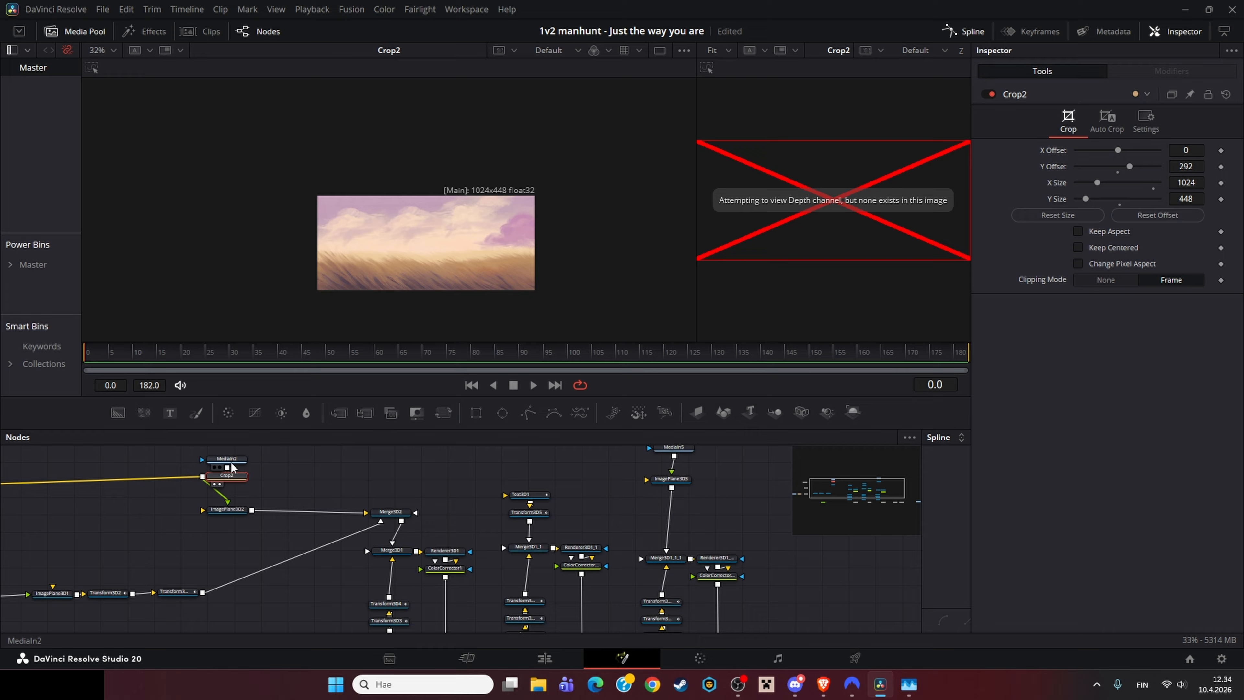
pyautogui.click(231, 463)
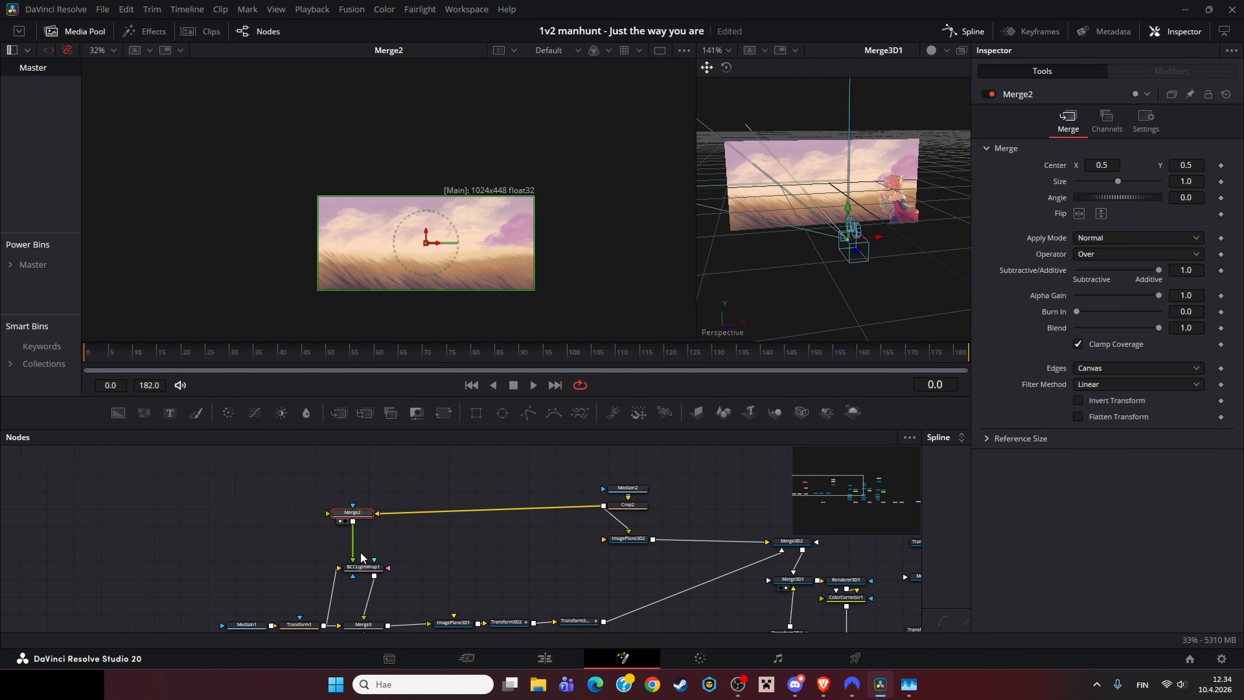
pyautogui.click(363, 566)
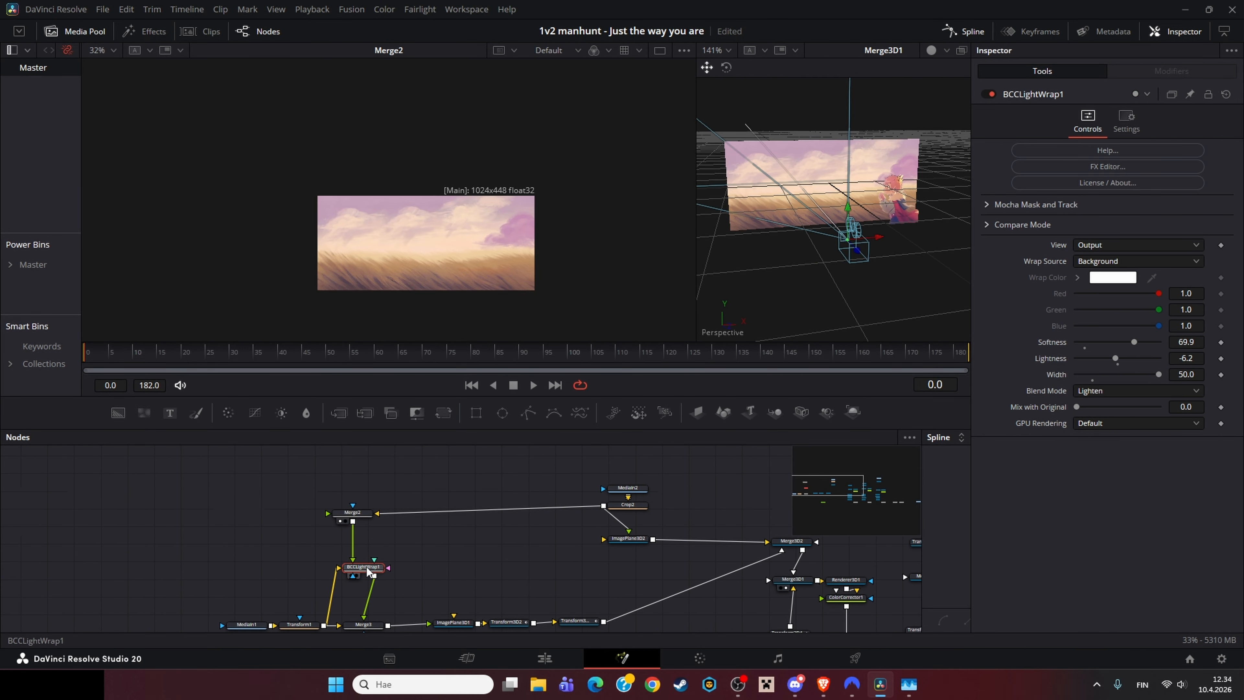
pyautogui.press('1')
# Step: Load MediaIn1 into the first viewer and scrub the timeline to the clip's end
pyautogui.scroll(-2, 436, 512)
pyautogui.moveTo(432, 306); pyautogui.dragTo(453, 246)
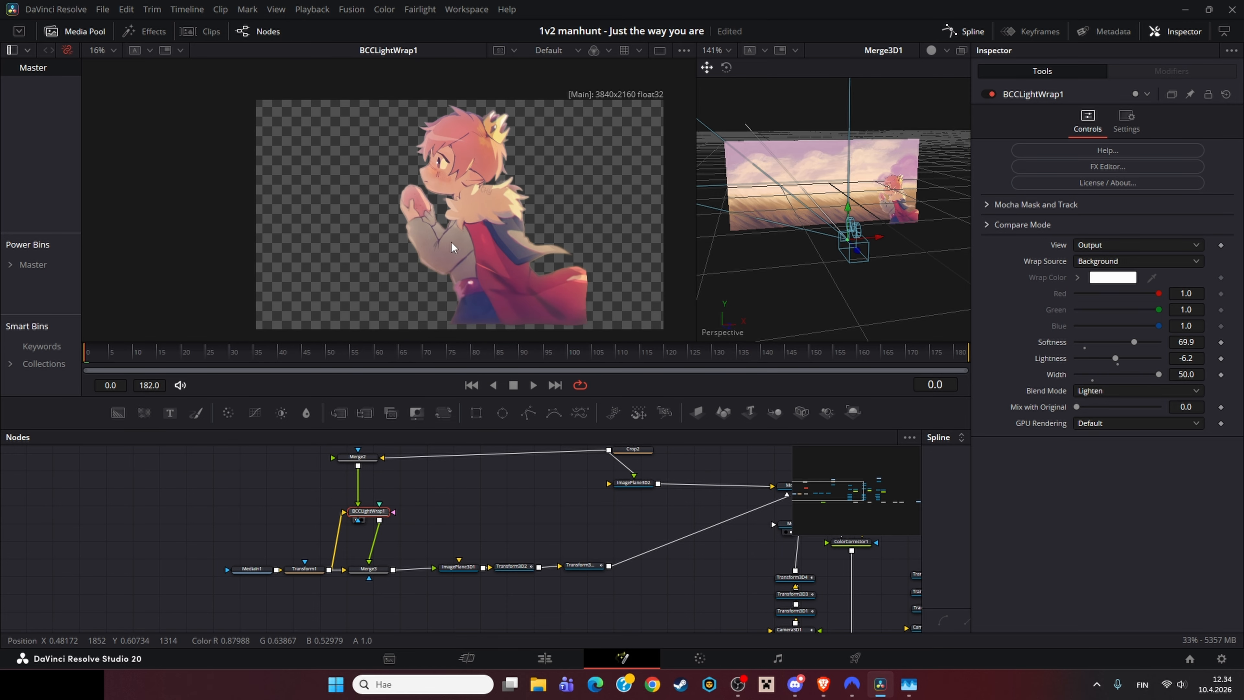
pyautogui.click(251, 570)
pyautogui.press('1')
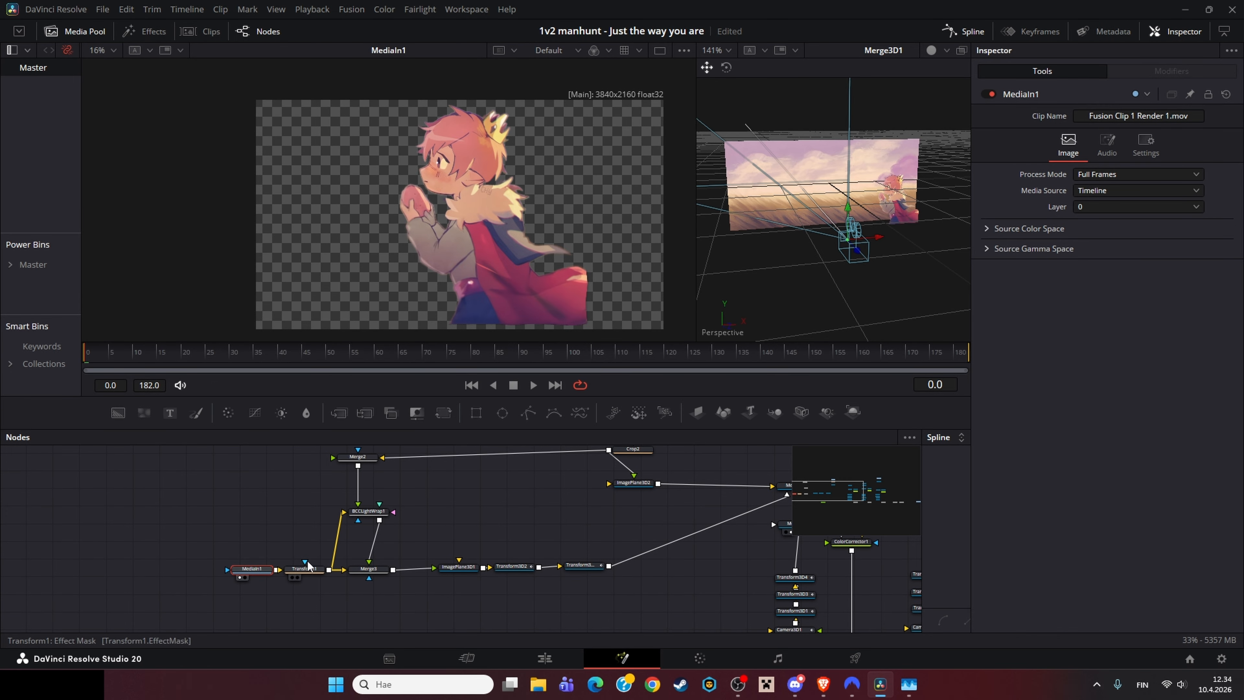
pyautogui.moveTo(186, 352); pyautogui.dragTo(975, 349)
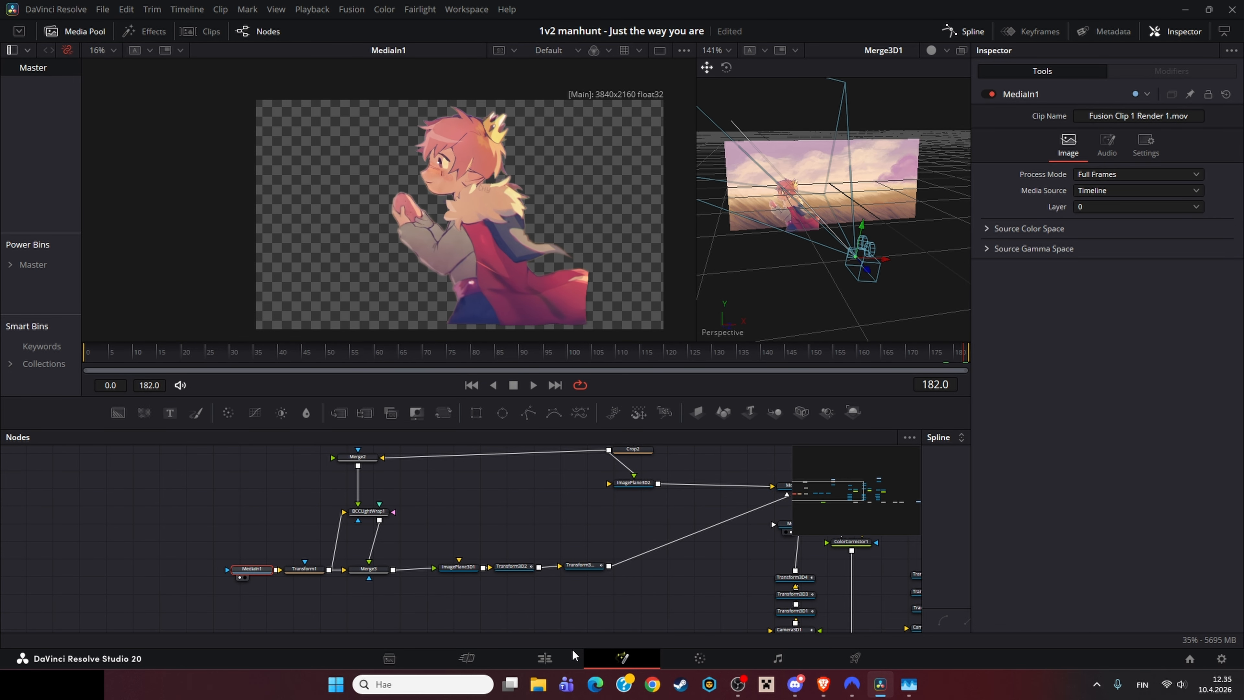
# Step: Open the next clip's warper composition, return the playhead to frame 0, and view MediaIn3
pyautogui.click(564, 658)
pyautogui.scroll(2, 701, 539)
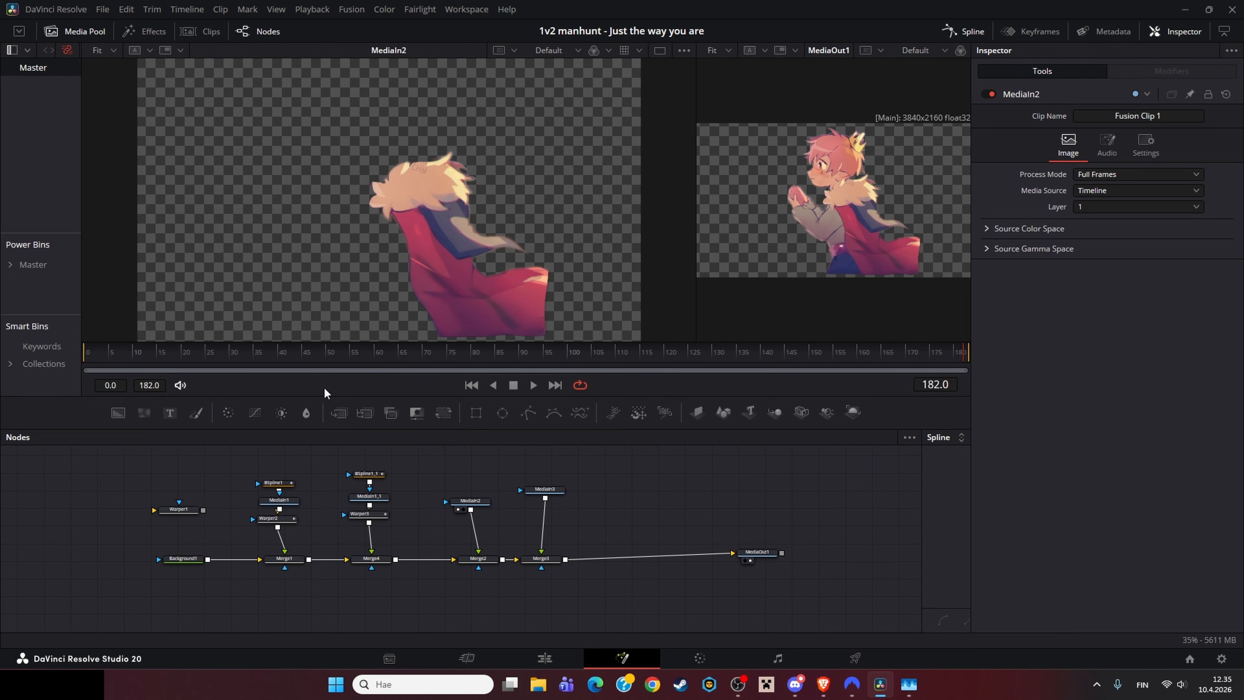
pyautogui.moveTo(189, 358); pyautogui.dragTo(42, 353)
pyautogui.click(196, 561)
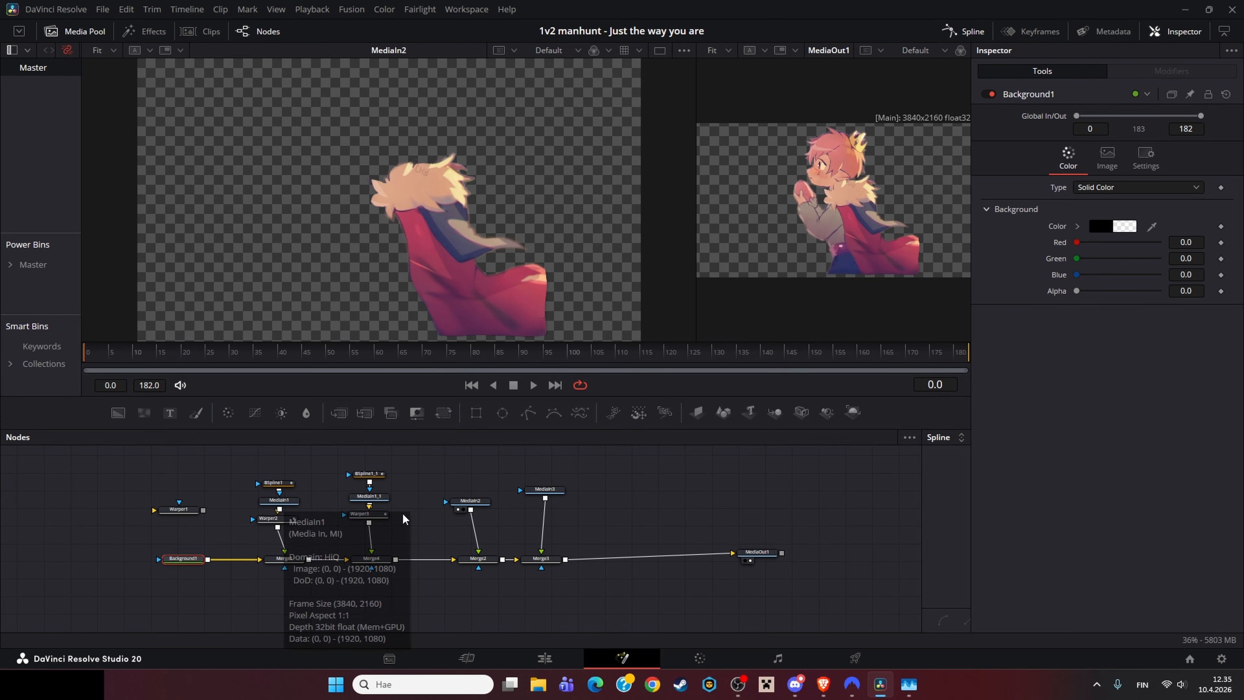
pyautogui.click(542, 489)
pyautogui.press('1')
# Step: Duplicate the MediaIn1 node and load the copy into the first viewer
pyautogui.click(272, 508)
pyautogui.hotkey('ctrl', 'c')
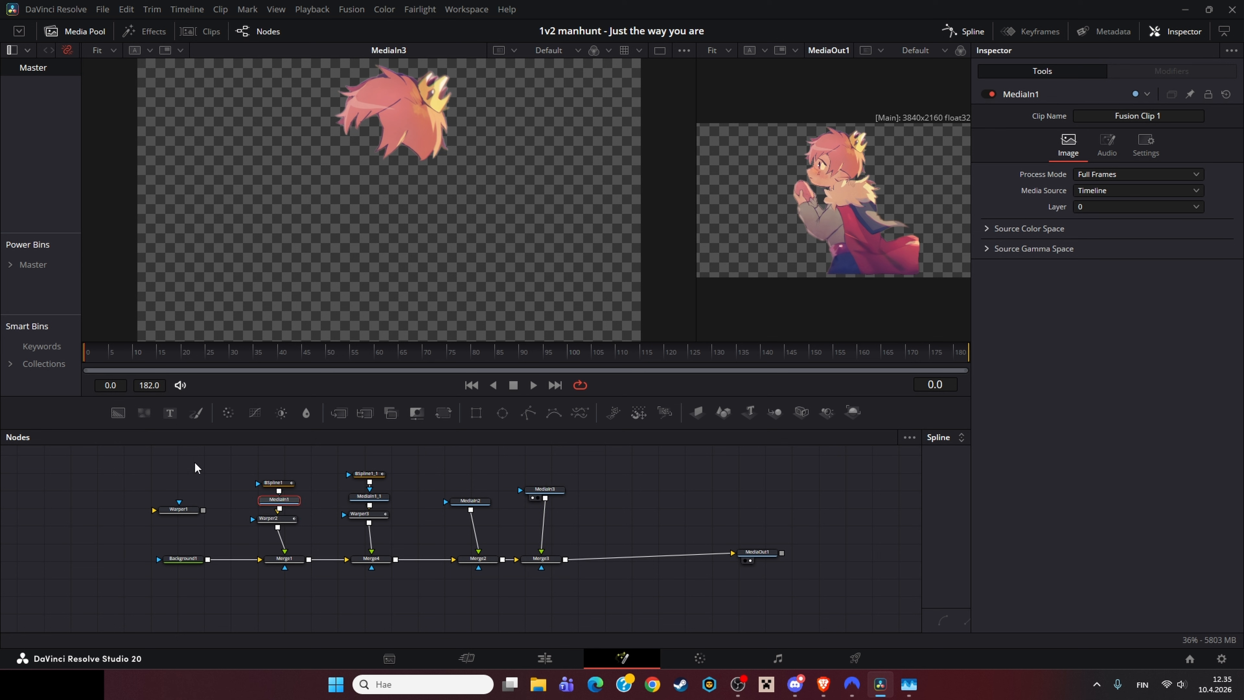
pyautogui.hotkey('ctrl', 'v')
pyautogui.press('1')
pyautogui.moveTo(291, 358); pyautogui.dragTo(165, 394)
# Step: Scrub the clip to its end and load MediaIn2 and MediaIn3 in turn into the first viewer
pyautogui.moveTo(96, 351); pyautogui.dragTo(451, 365)
pyautogui.moveTo(541, 360); pyautogui.dragTo(1131, 363)
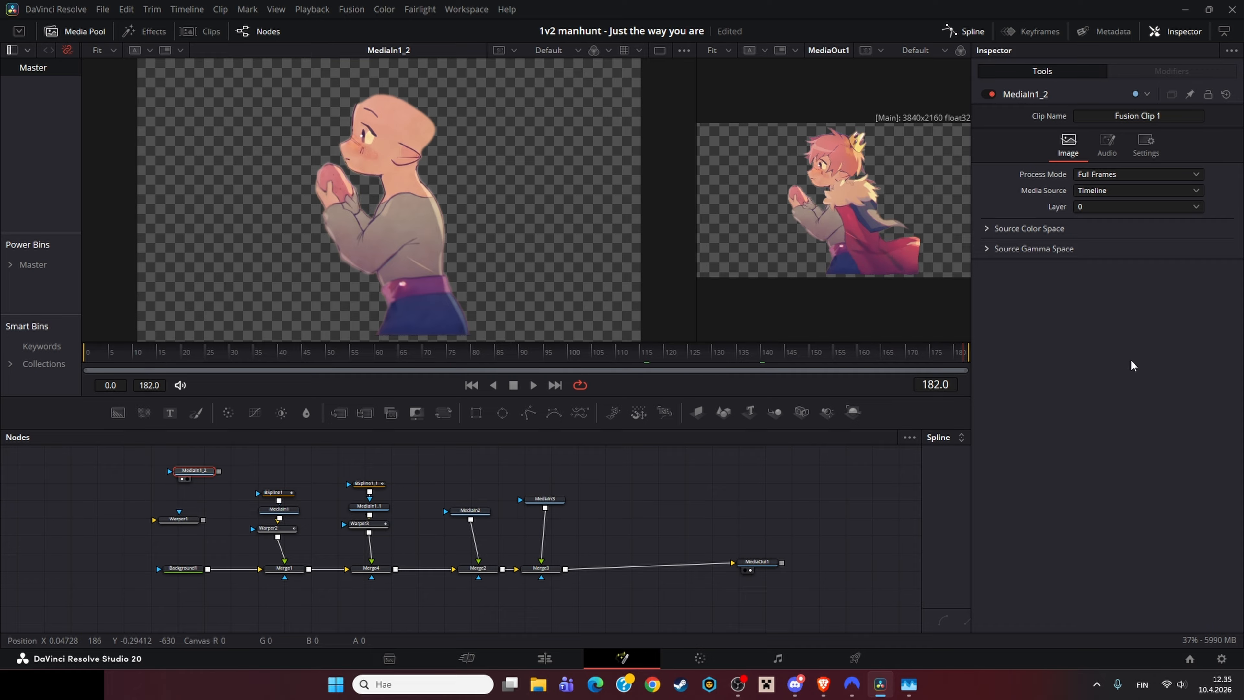
pyautogui.click(475, 512)
pyautogui.press('1')
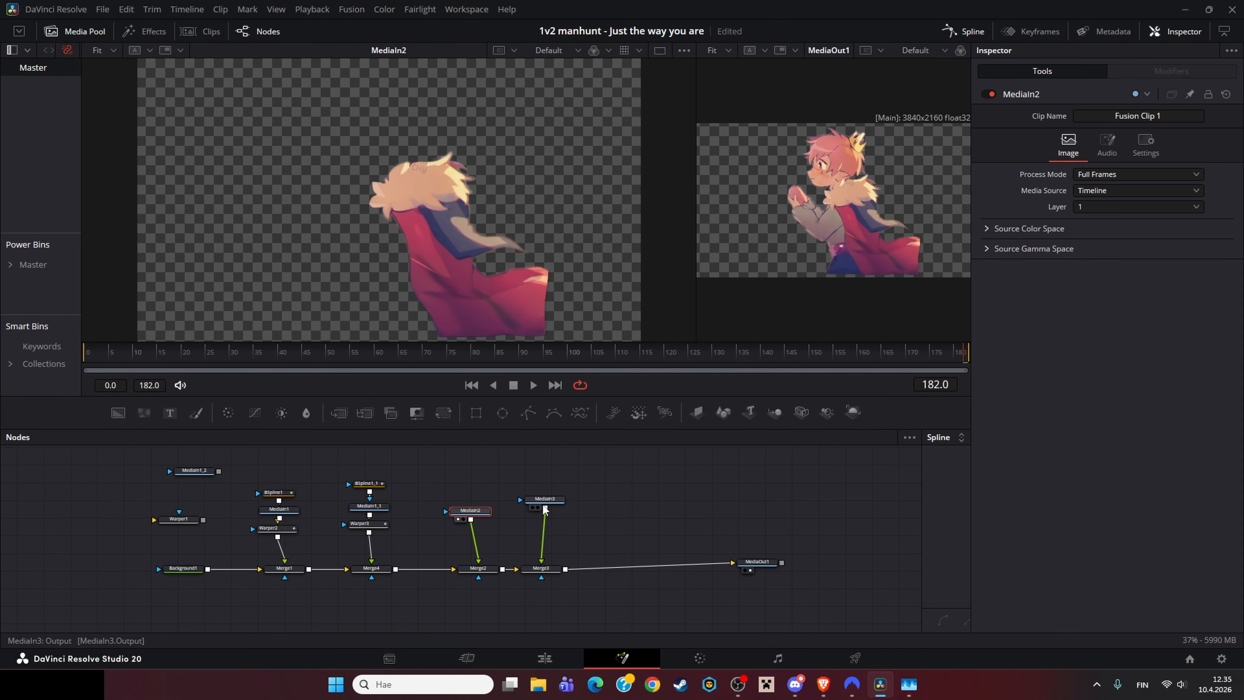
pyautogui.click(543, 501)
pyautogui.press('1')
# Step: Scrub to frame 145 and load MediaIn1 and MediaIn1_1 in turn into the first viewer
pyautogui.click(391, 351)
pyautogui.moveTo(390, 352); pyautogui.dragTo(789, 343)
pyautogui.click(385, 519)
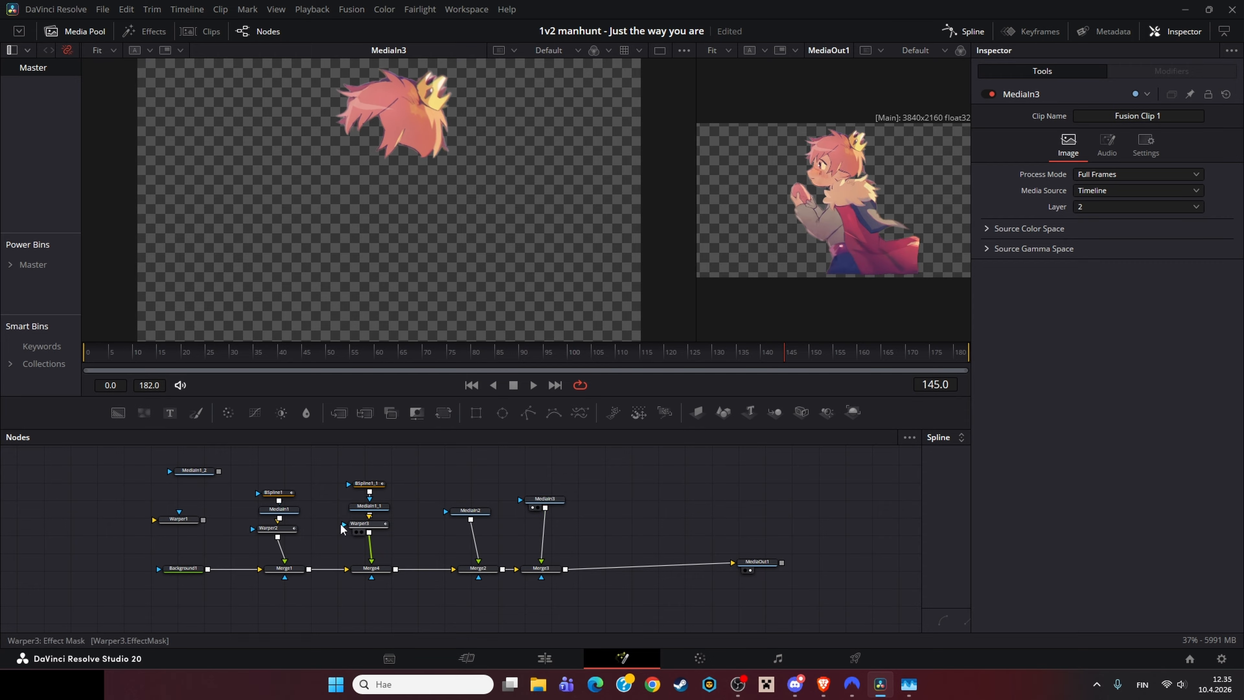
pyautogui.click(279, 509)
pyautogui.press('1')
pyautogui.click(372, 511)
pyautogui.press('1')
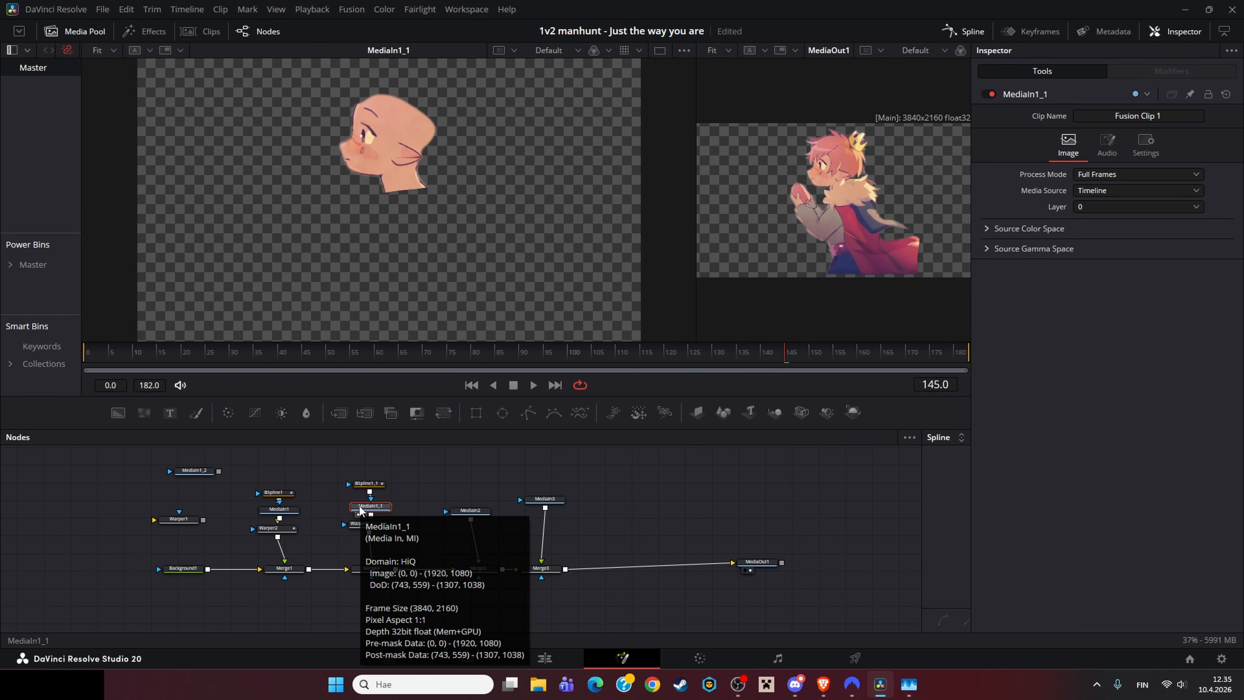
# Step: Load Warper2 into the first viewer, zoom in on its warp curves, and scrub to the clip's end
pyautogui.click(283, 530)
pyautogui.press('1')
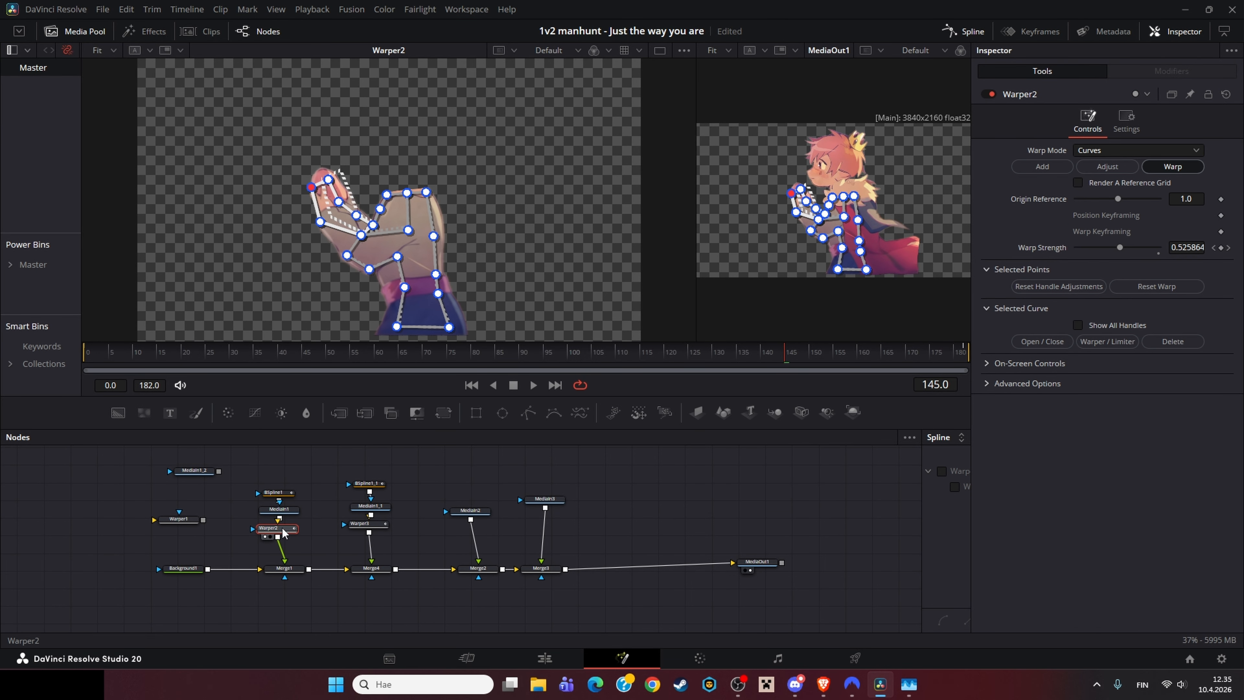
pyautogui.click(325, 481)
pyautogui.click(278, 529)
pyautogui.scroll(3, 376, 299)
pyautogui.scroll(-2, 402, 314)
pyautogui.moveTo(254, 355); pyautogui.dragTo(1168, 367)
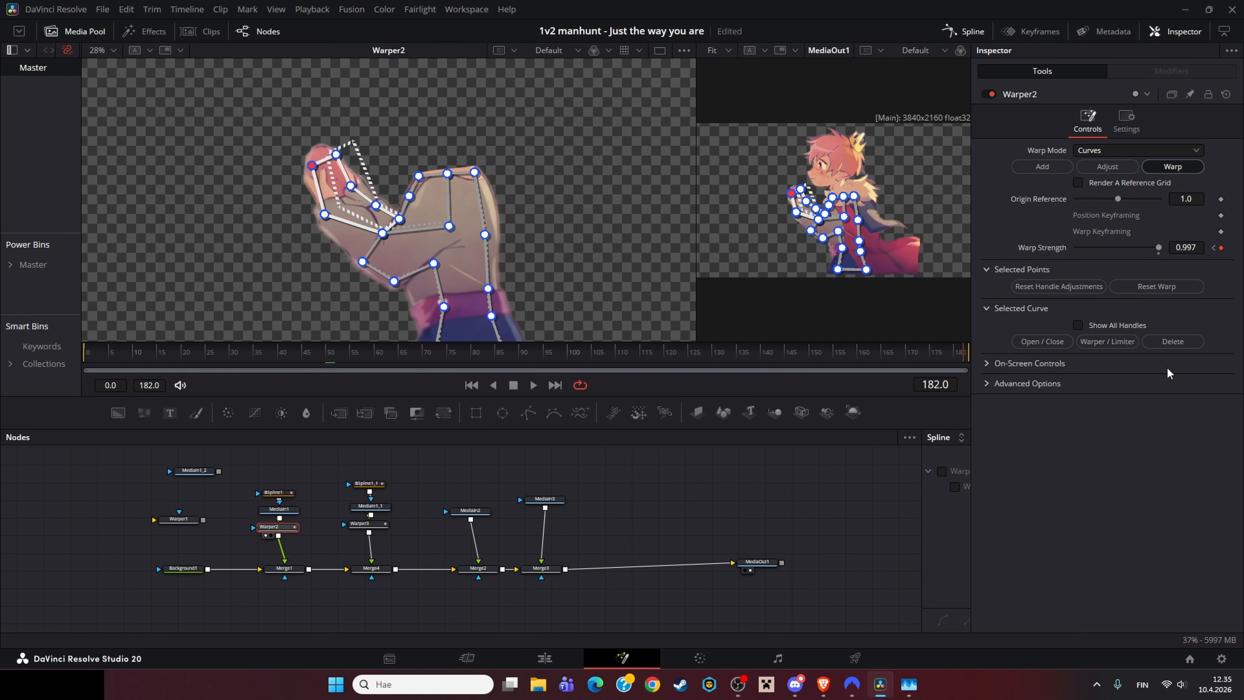
# Step: Inspect Warper3's curves at the clip's end, zooming in on the mouth area, then fit the view and widen the second viewer
pyautogui.click(365, 523)
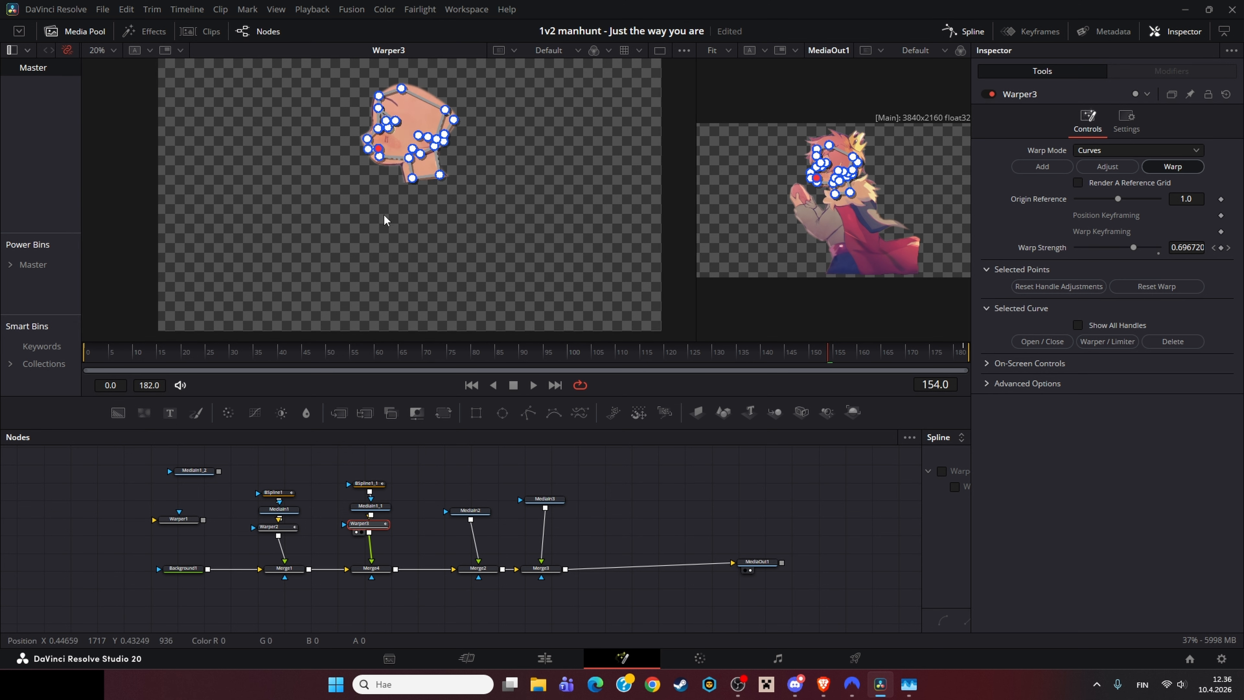
pyautogui.click(406, 473)
pyautogui.moveTo(255, 357); pyautogui.dragTo(1072, 352)
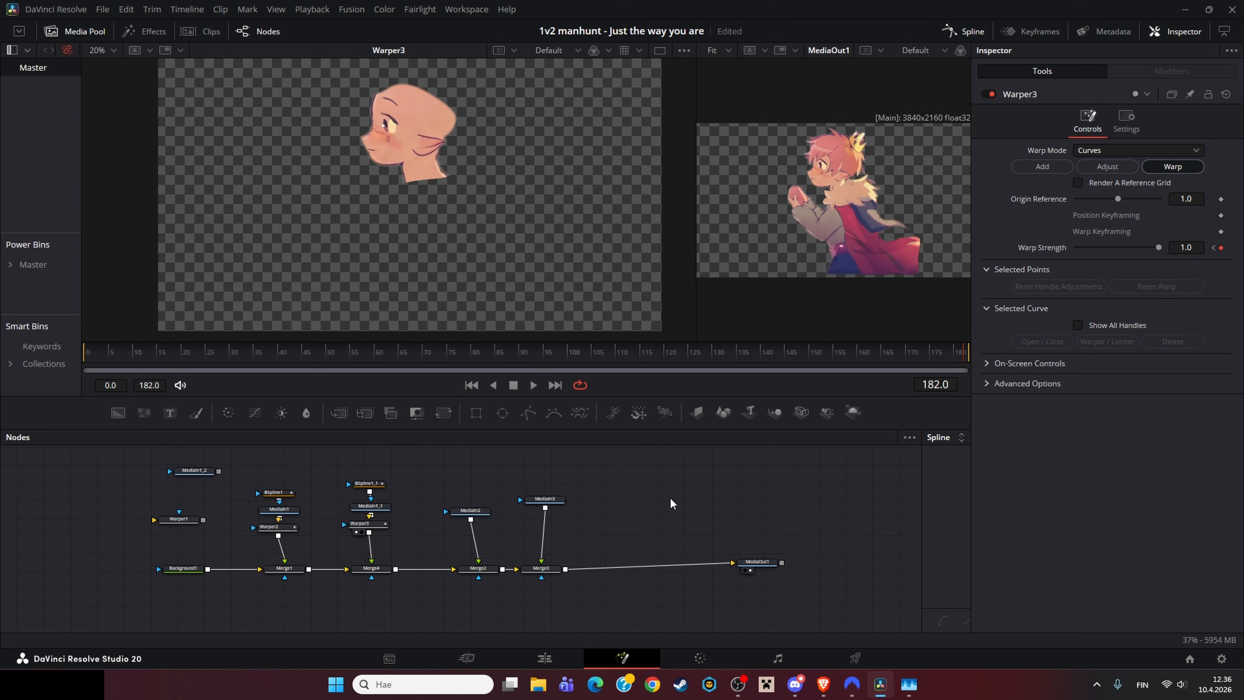
pyautogui.click(364, 523)
pyautogui.scroll(10, 396, 231)
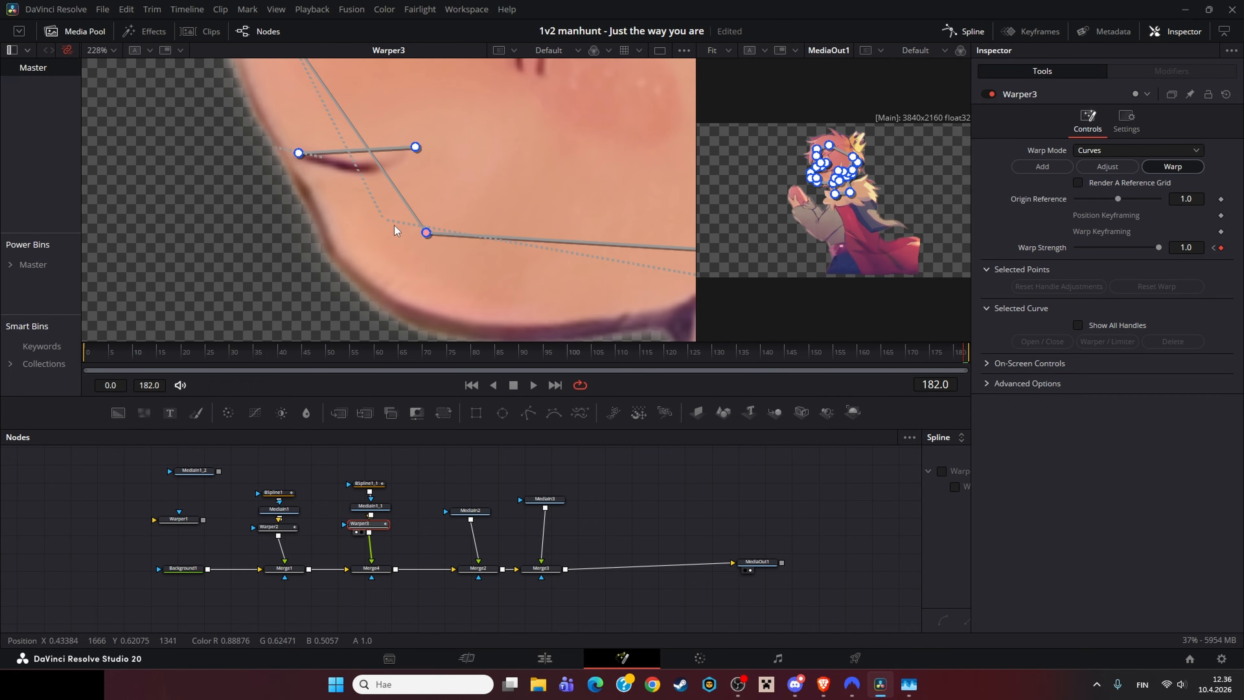
pyautogui.moveTo(396, 226); pyautogui.dragTo(406, 302)
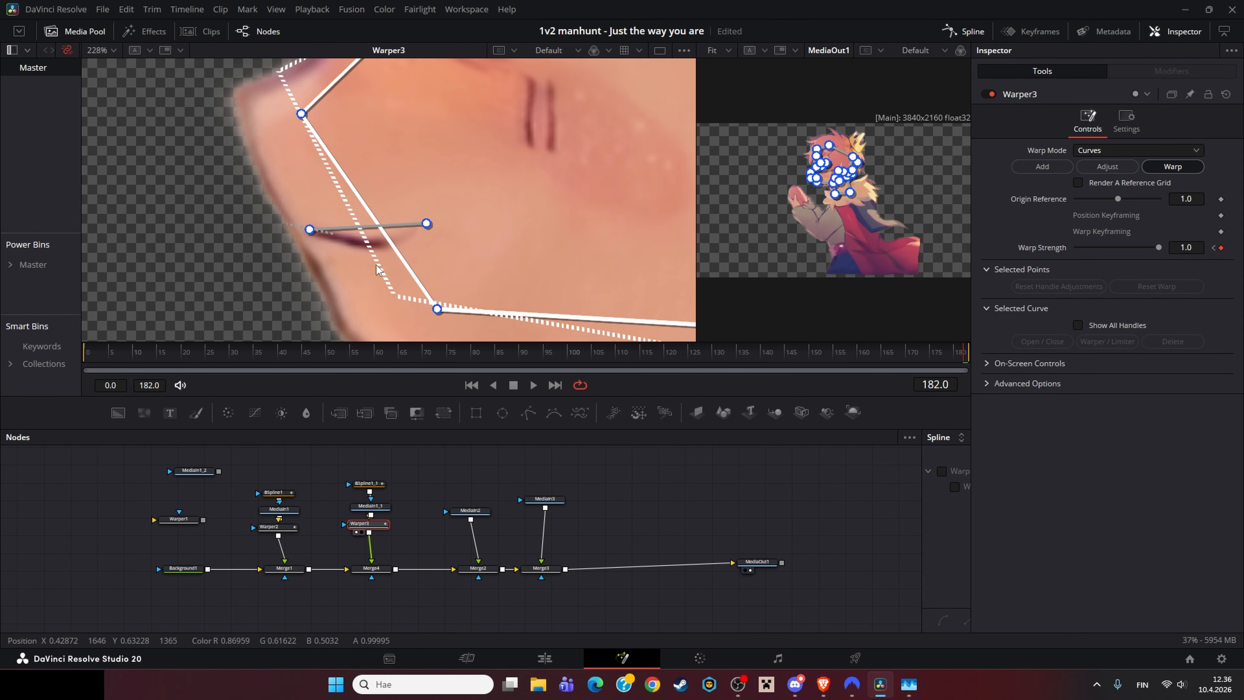
pyautogui.click(415, 479)
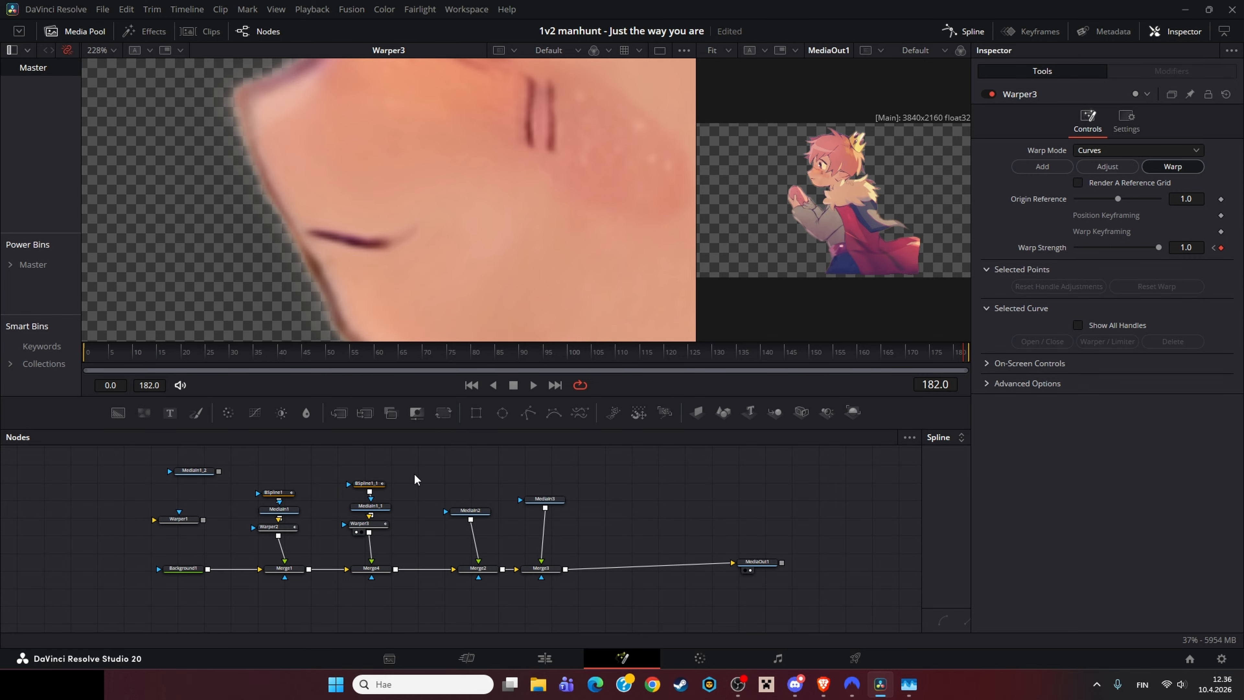
pyautogui.hotkey('ctrl', 'f')
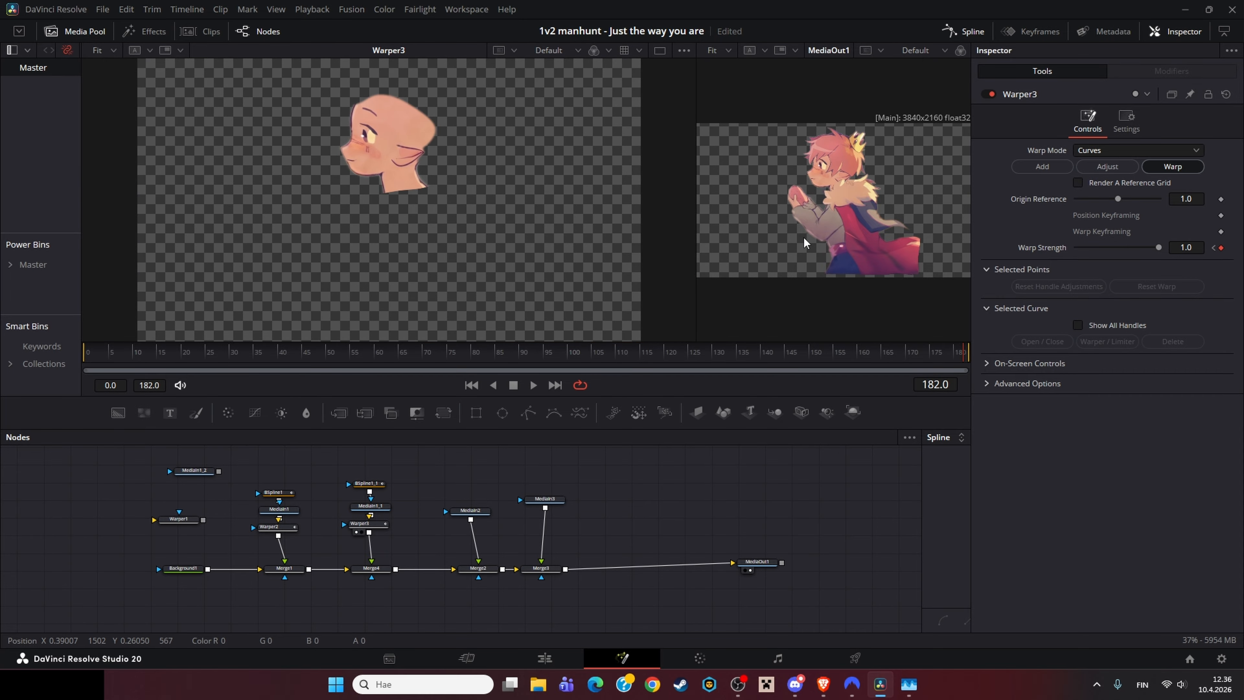
pyautogui.moveTo(695, 246); pyautogui.dragTo(570, 249)
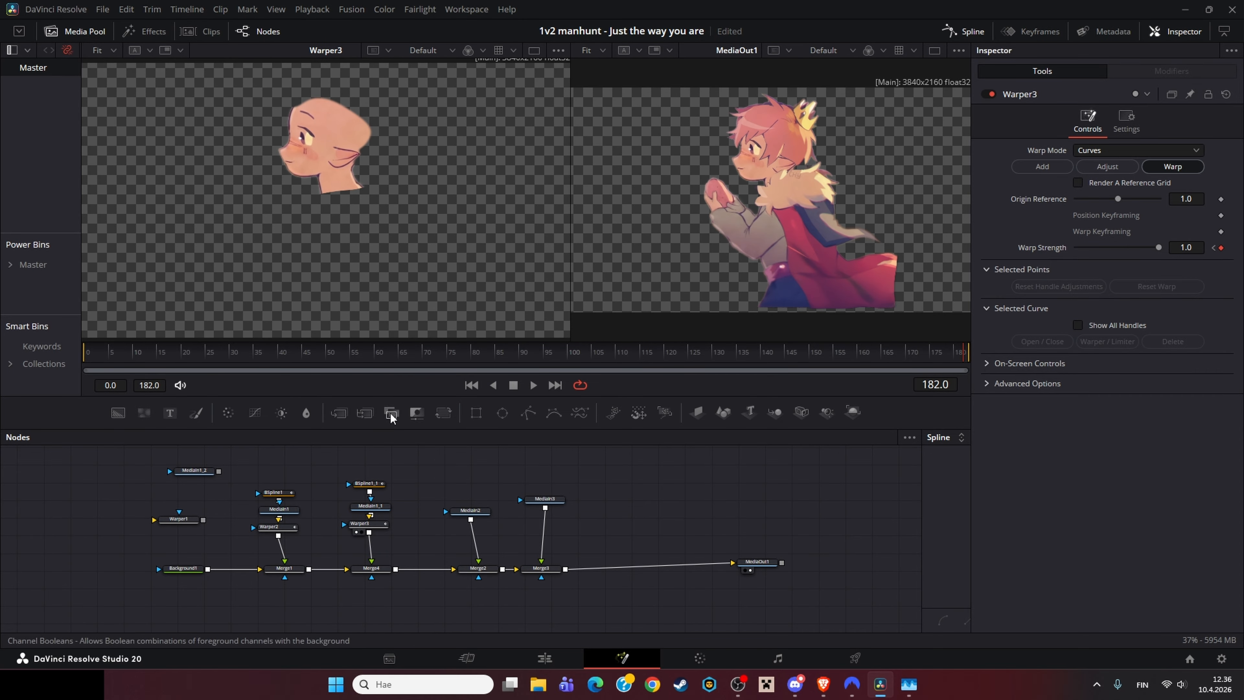
# Step: Return to the 3D sky clip's composition and scrub to frame 151
pyautogui.click(541, 664)
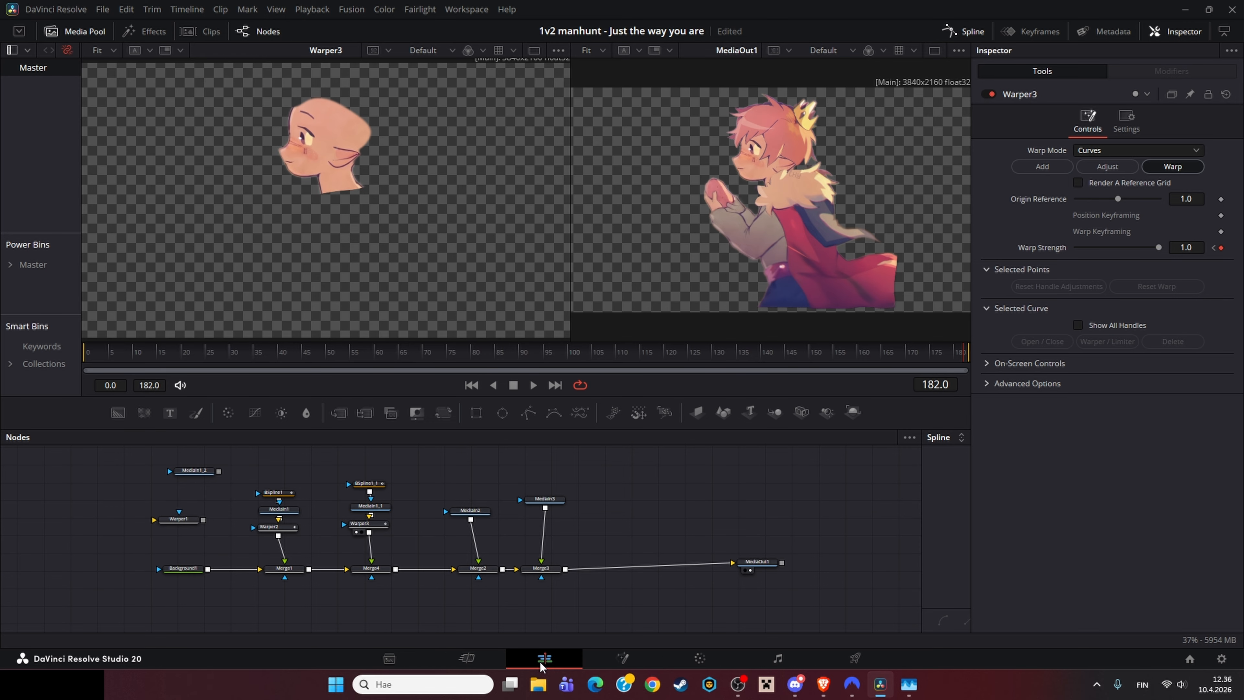
pyautogui.moveTo(466, 551); pyautogui.dragTo(510, 502)
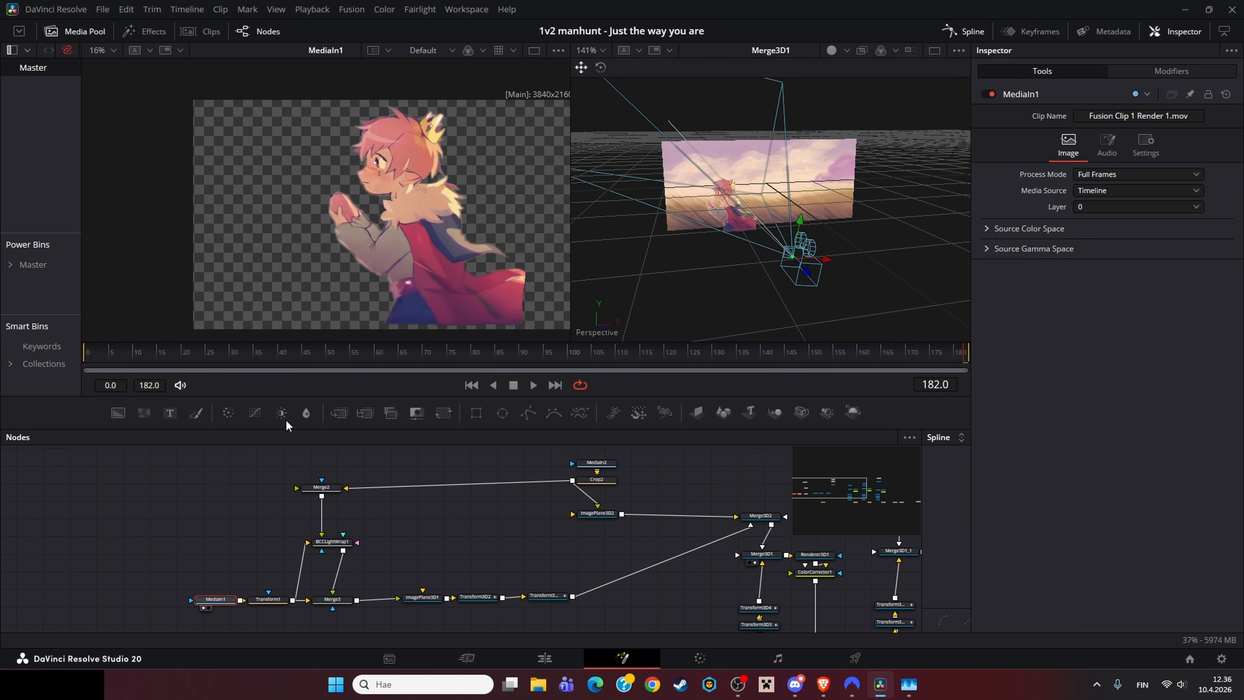
pyautogui.moveTo(337, 356); pyautogui.dragTo(814, 383)
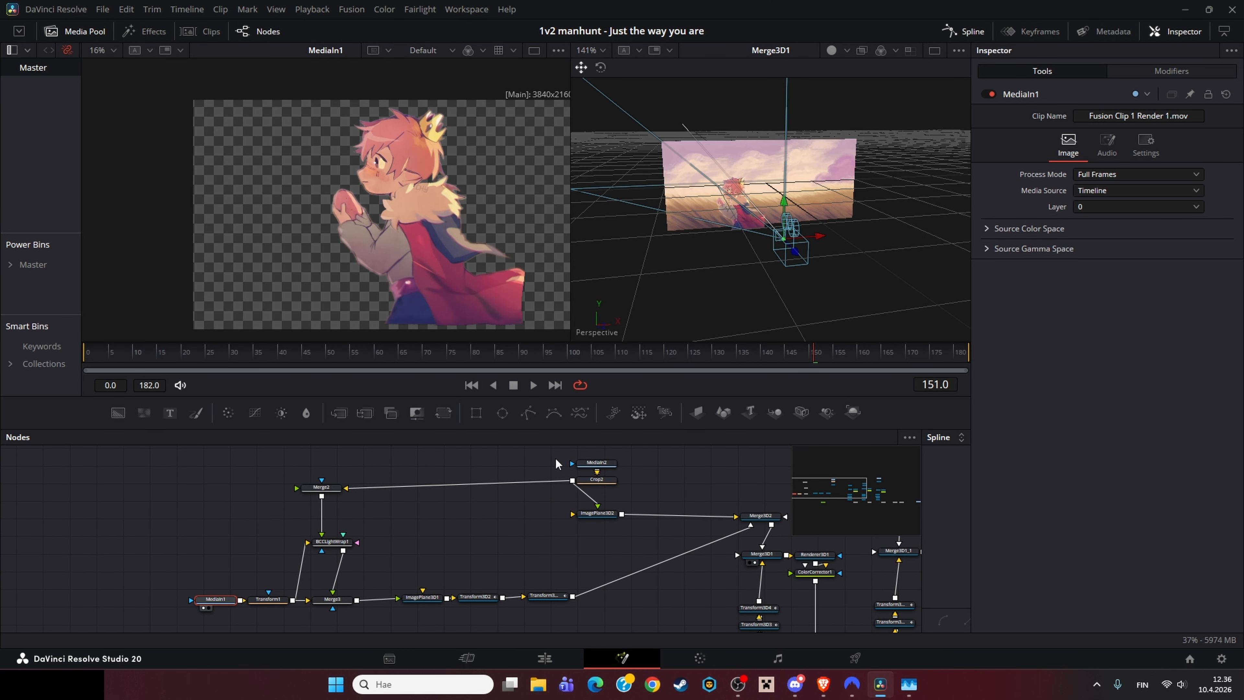
# Step: Load Transform1 and Merge3 in turn into the first viewer, fitting the view
pyautogui.click(272, 598)
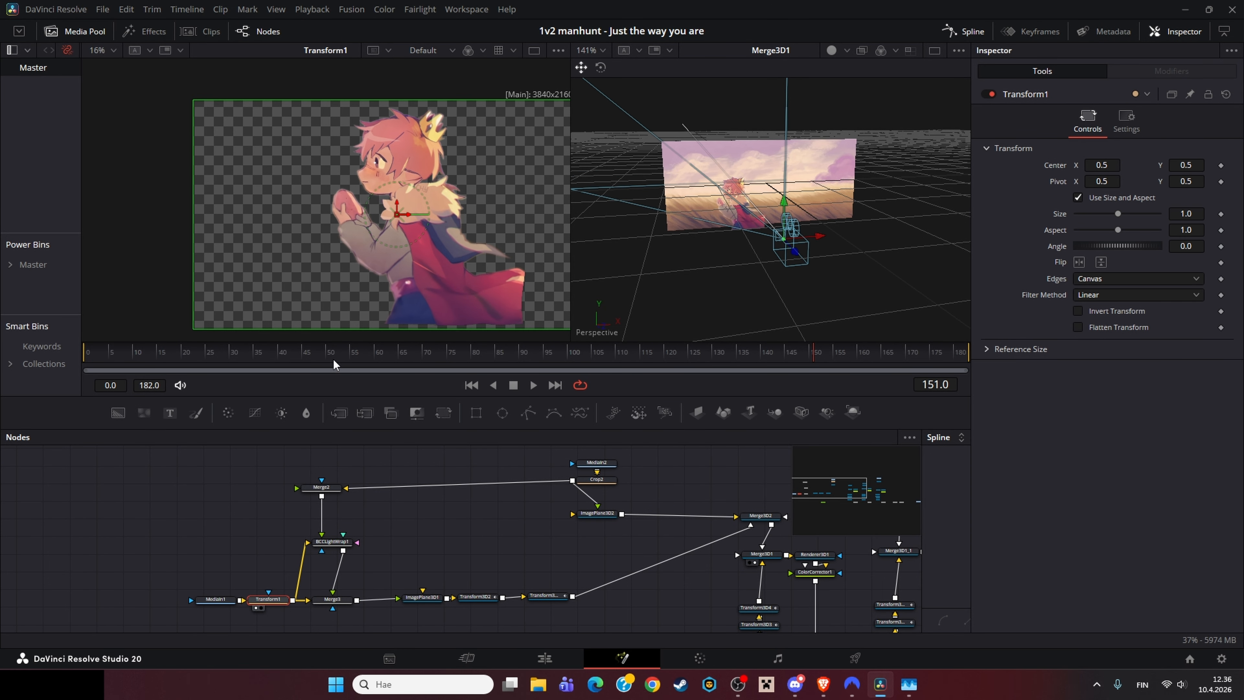
pyautogui.click(333, 602)
pyautogui.press('1')
pyautogui.click(286, 602)
pyautogui.press('1')
pyautogui.hotkey('ctrl', 'f')
pyautogui.click(333, 598)
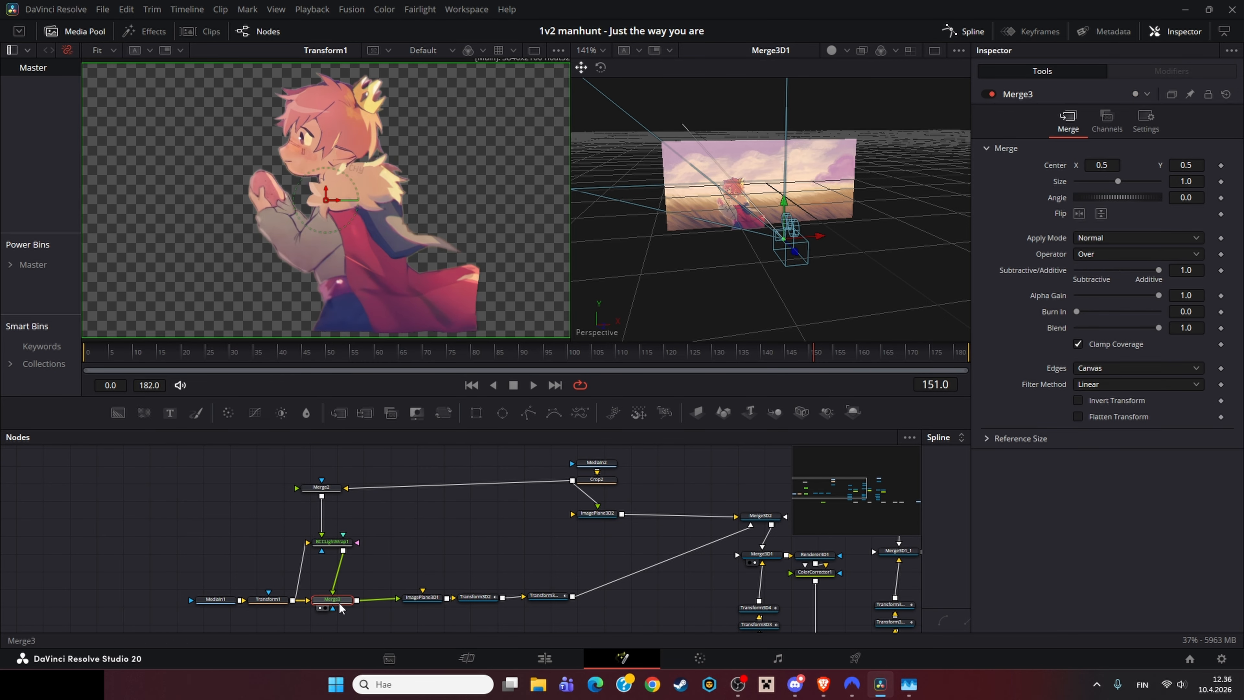
pyautogui.press('1')
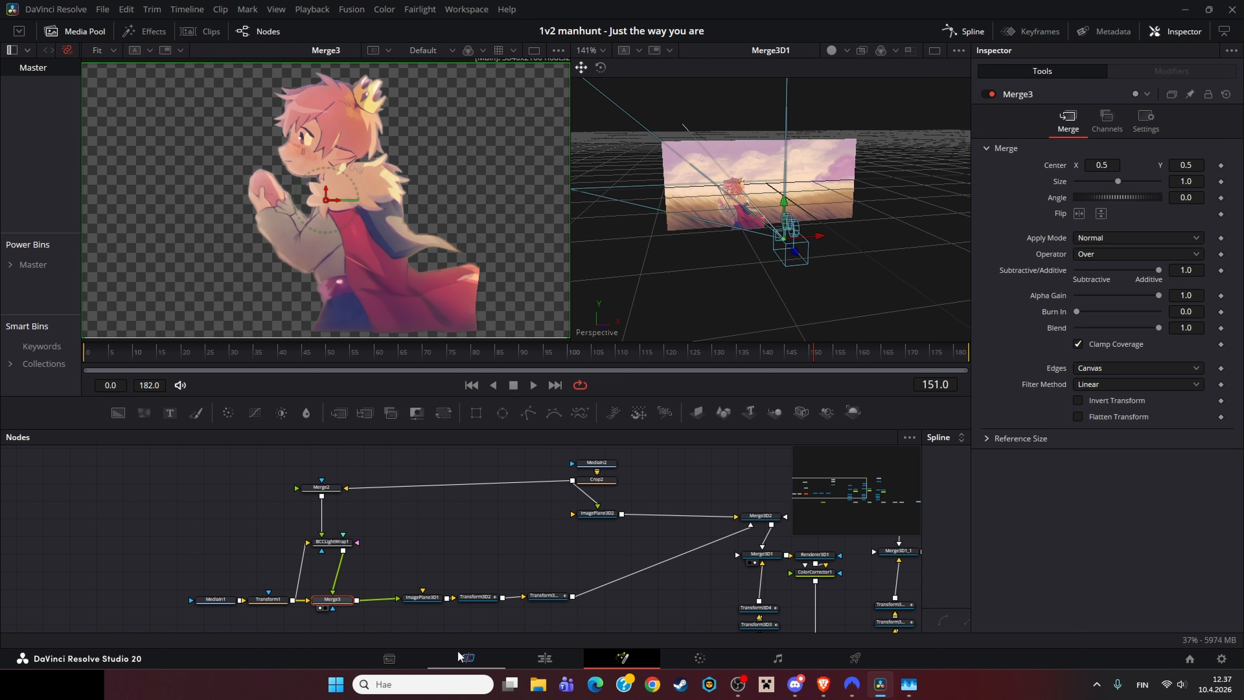
# Step: Load Transform3D2_1 into the first viewer and select the Transform3D2 node
pyautogui.click(545, 595)
pyautogui.press('1')
pyautogui.click(489, 597)
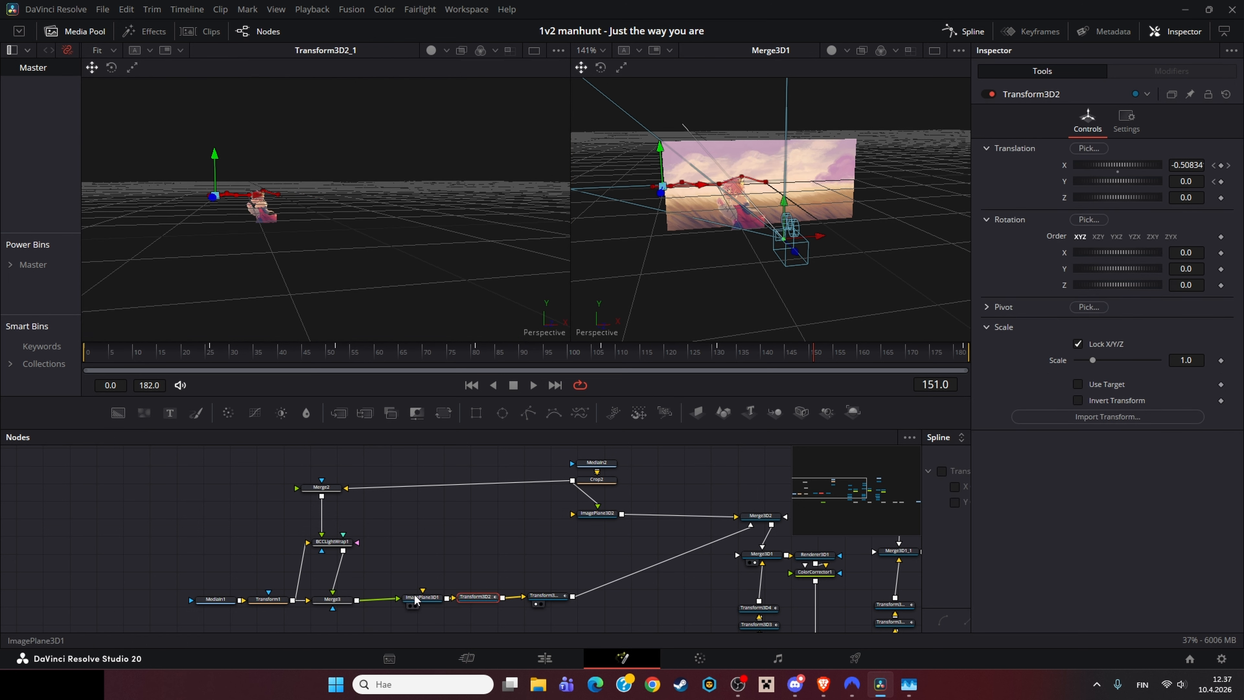
# Step: Select the Transform3D2 node and open the Spline editor to show its curves
pyautogui.click(430, 603)
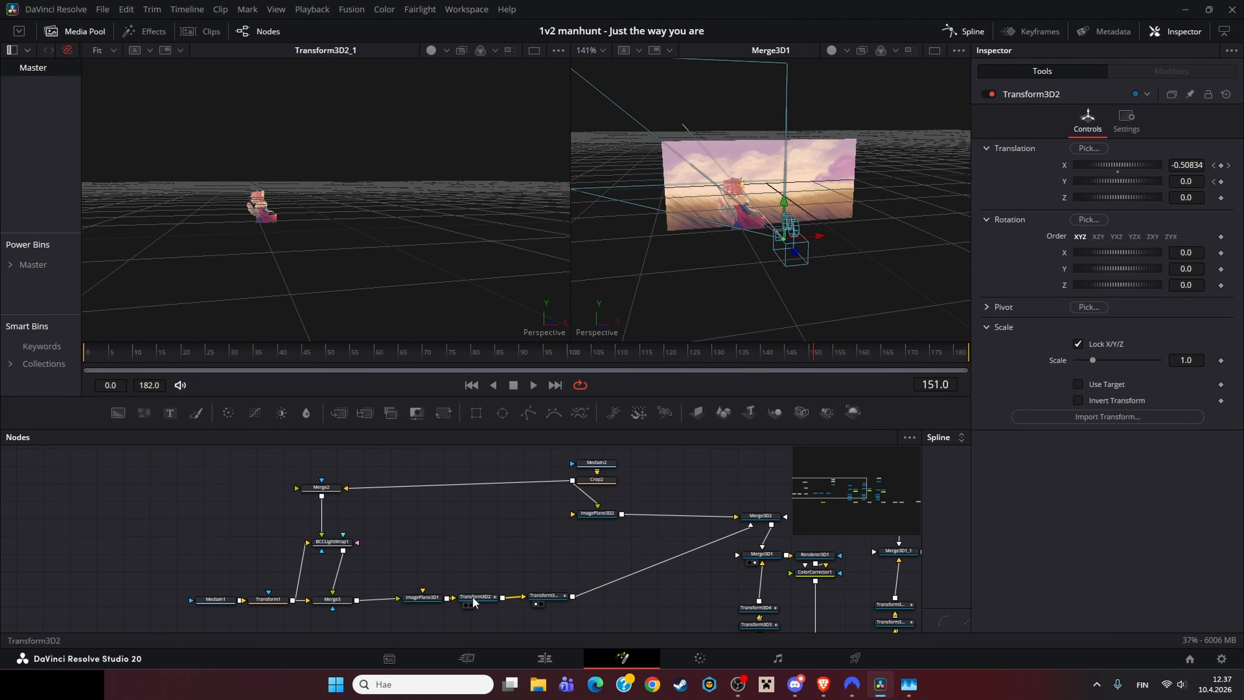
pyautogui.click(433, 607)
pyautogui.click(472, 604)
pyautogui.click(938, 436)
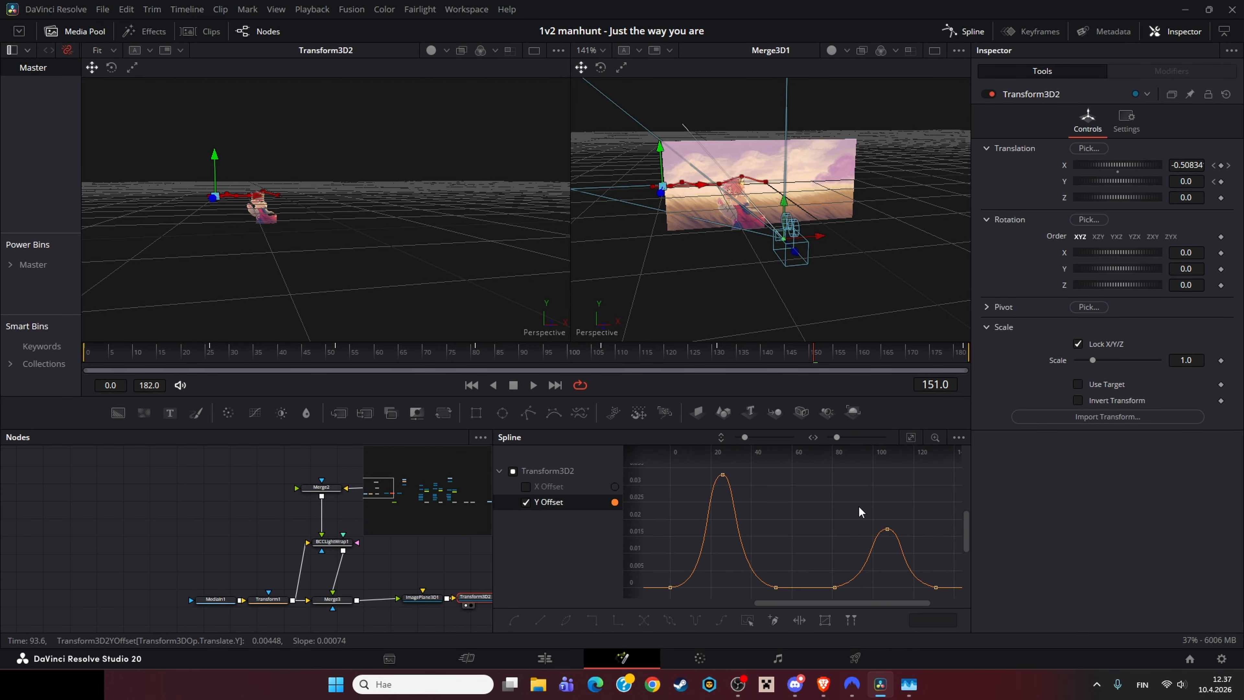
# Step: Scrub to frame 76 and compare the Y Offset curves of Transform3D2 and Transform3D2_1, fitting the spline view
pyautogui.moveTo(798, 355); pyautogui.dragTo(453, 397)
pyautogui.moveTo(414, 609); pyautogui.dragTo(171, 601)
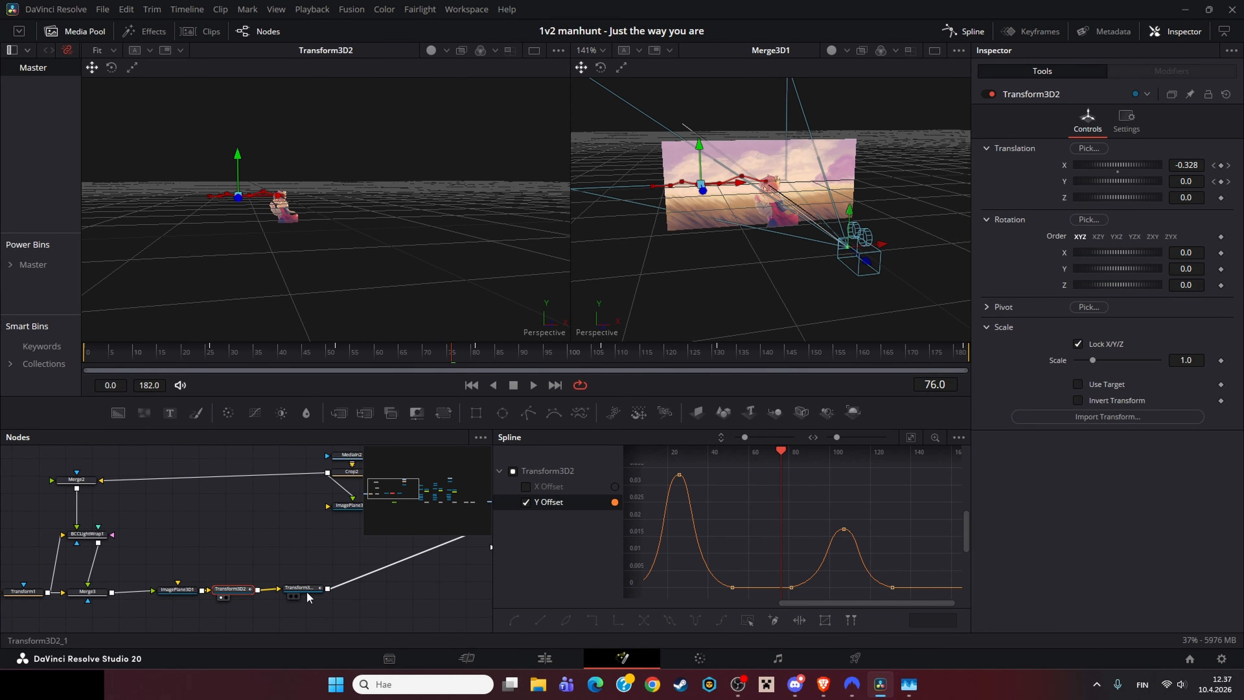
pyautogui.click(308, 593)
pyautogui.click(513, 470)
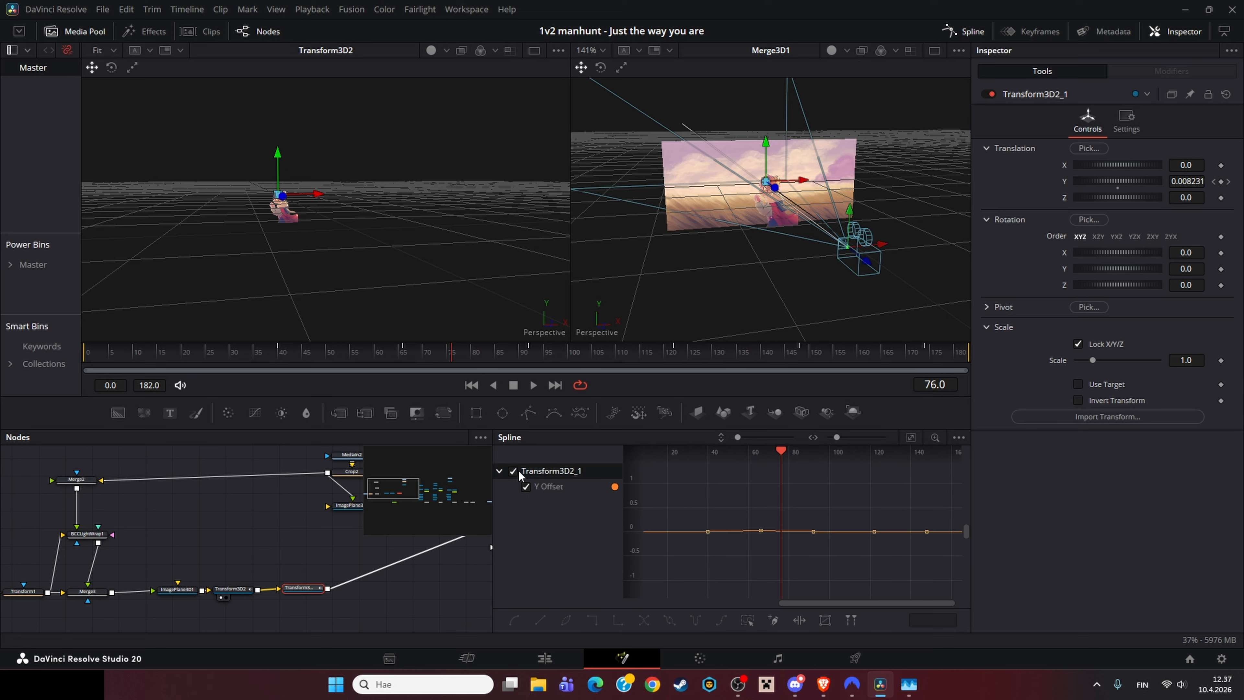
pyautogui.click(911, 436)
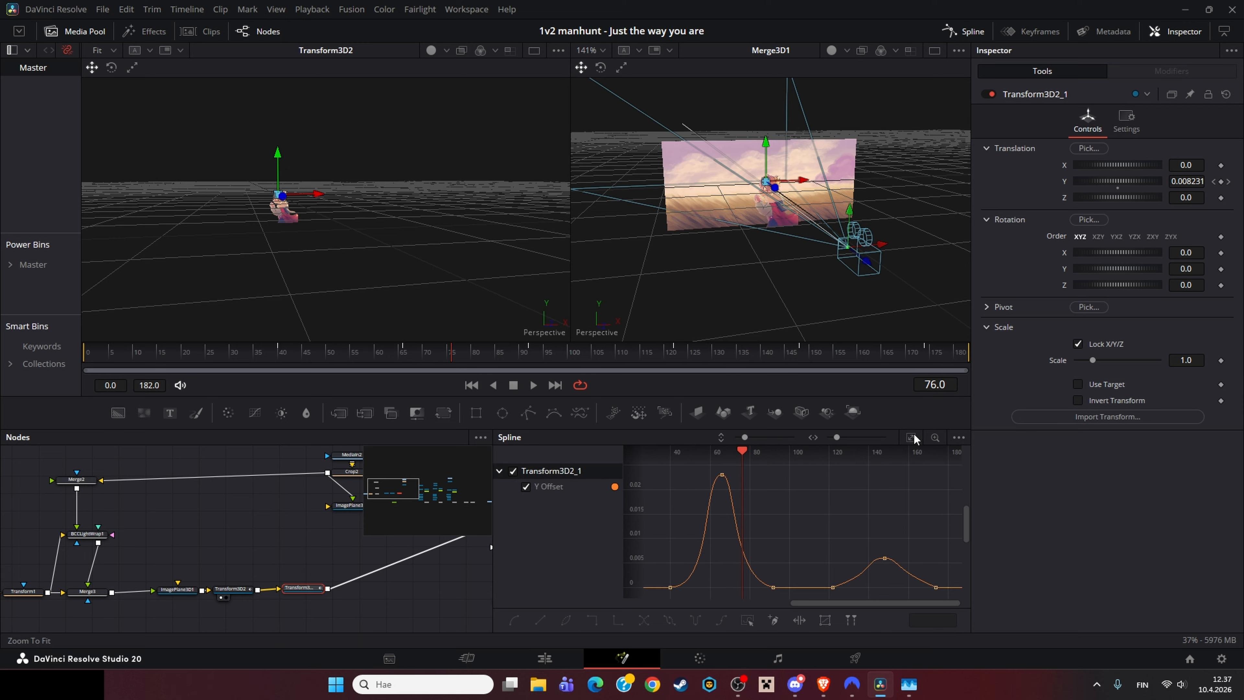
# Step: Switch between Transform3D2 and Transform3D2_1 curves again and scrub to frame 154
pyautogui.click(231, 588)
pyautogui.click(297, 592)
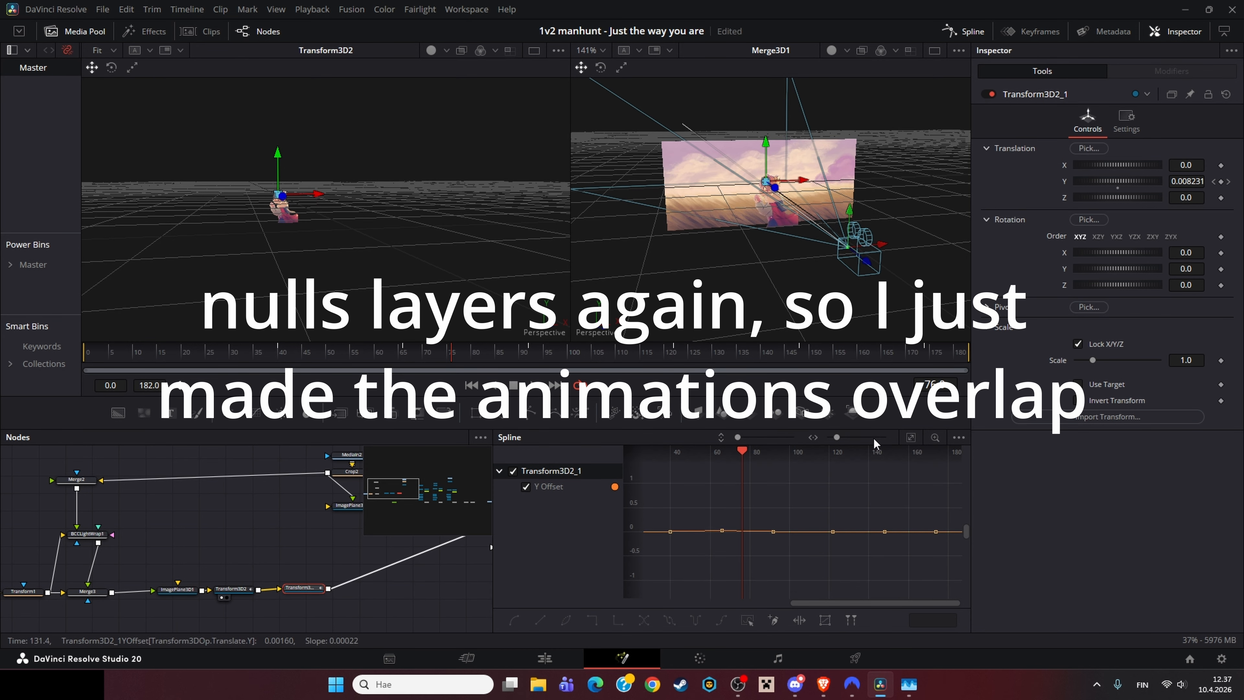
pyautogui.click(907, 437)
pyautogui.moveTo(430, 360); pyautogui.dragTo(838, 360)
pyautogui.hotkey('ctrl', 'a')
pyautogui.click(233, 589)
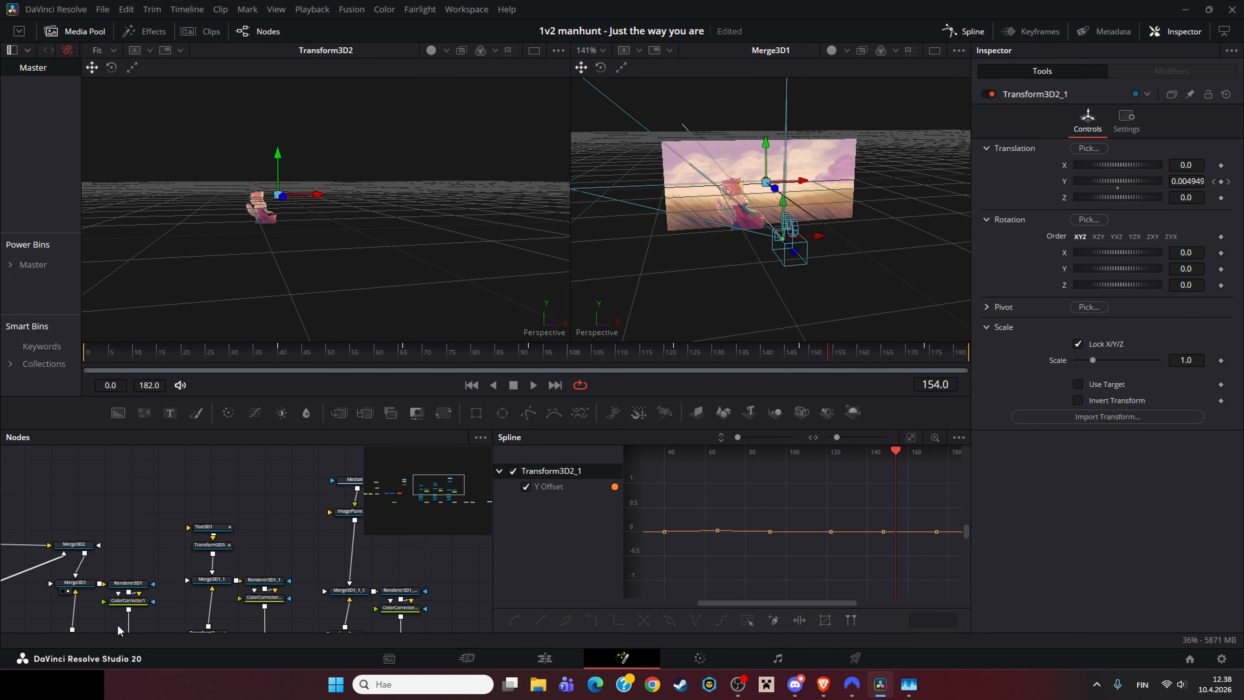
# Step: Load ImagePlane3D2 and then the Text3D1 node into the first viewer, scrubbing to frame 168
pyautogui.click(116, 558)
pyautogui.press('1')
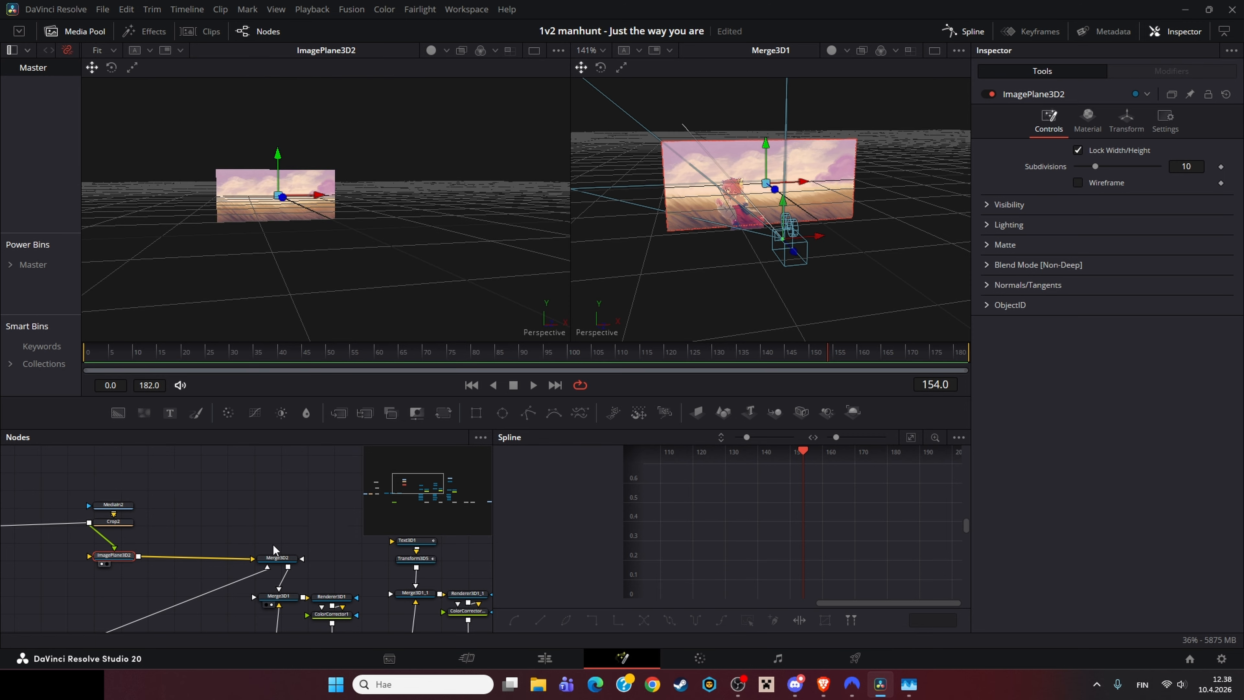
pyautogui.click(291, 563)
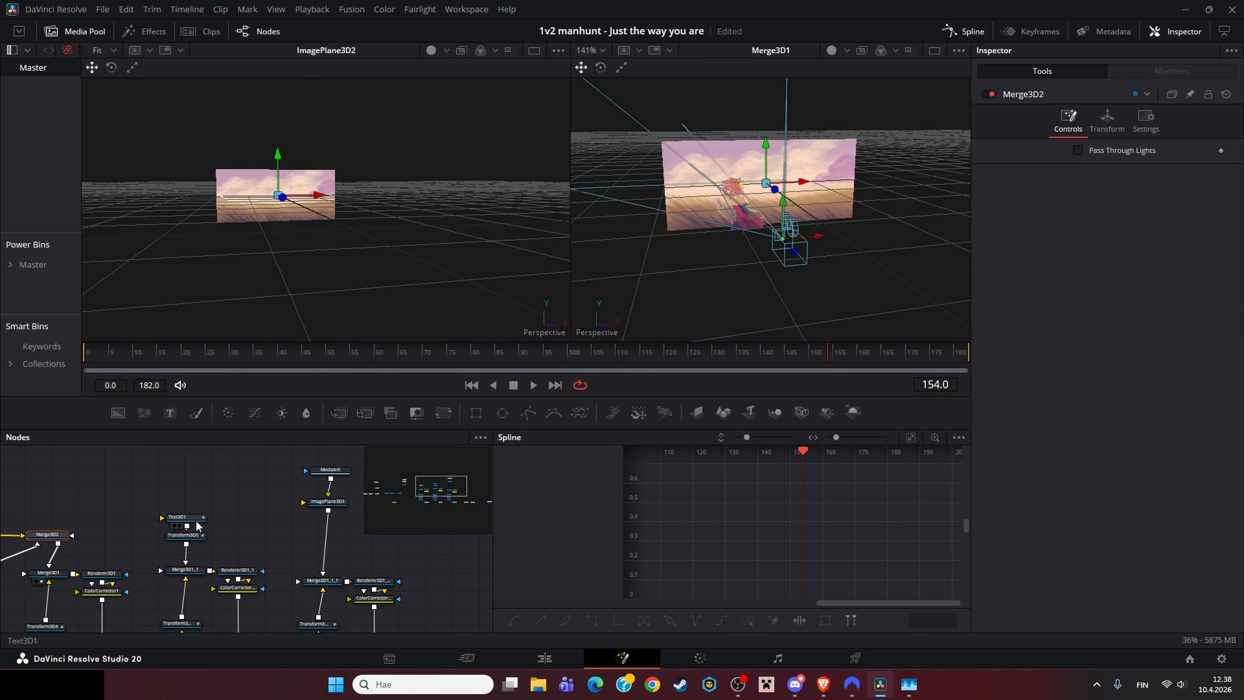
pyautogui.click(198, 524)
pyautogui.press('1')
pyautogui.moveTo(399, 351); pyautogui.dragTo(901, 350)
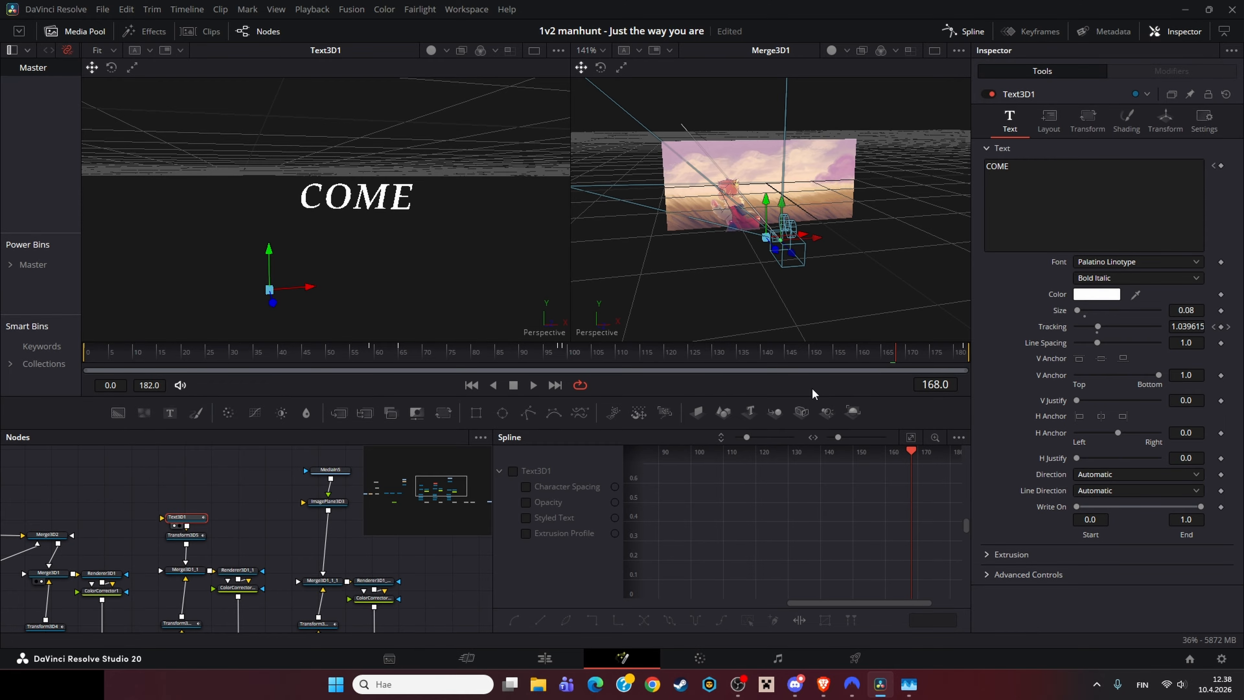
# Step: Load MediaIn5 into the first viewer and zoom and pan around the 3D scene in the second viewer
pyautogui.hscroll(3, 245, 539)
pyautogui.click(274, 471)
pyautogui.press('1')
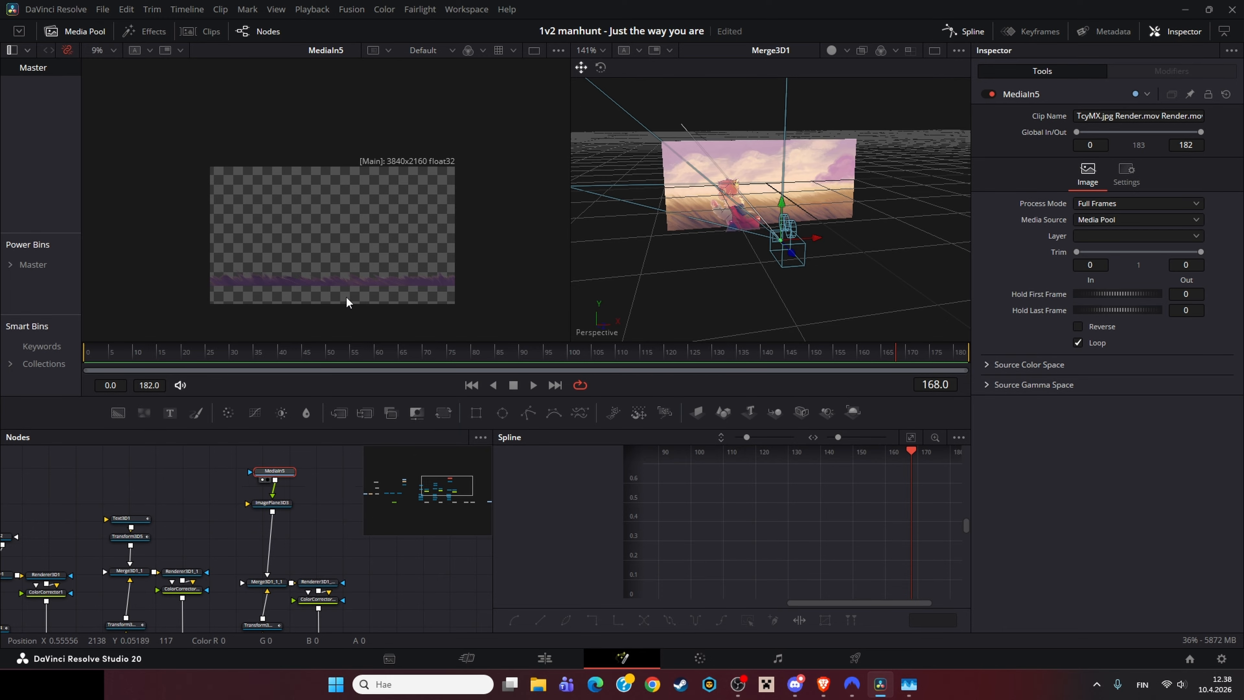
pyautogui.scroll(2, 345, 295)
pyautogui.scroll(5, 854, 213)
pyautogui.scroll(-6, 868, 262)
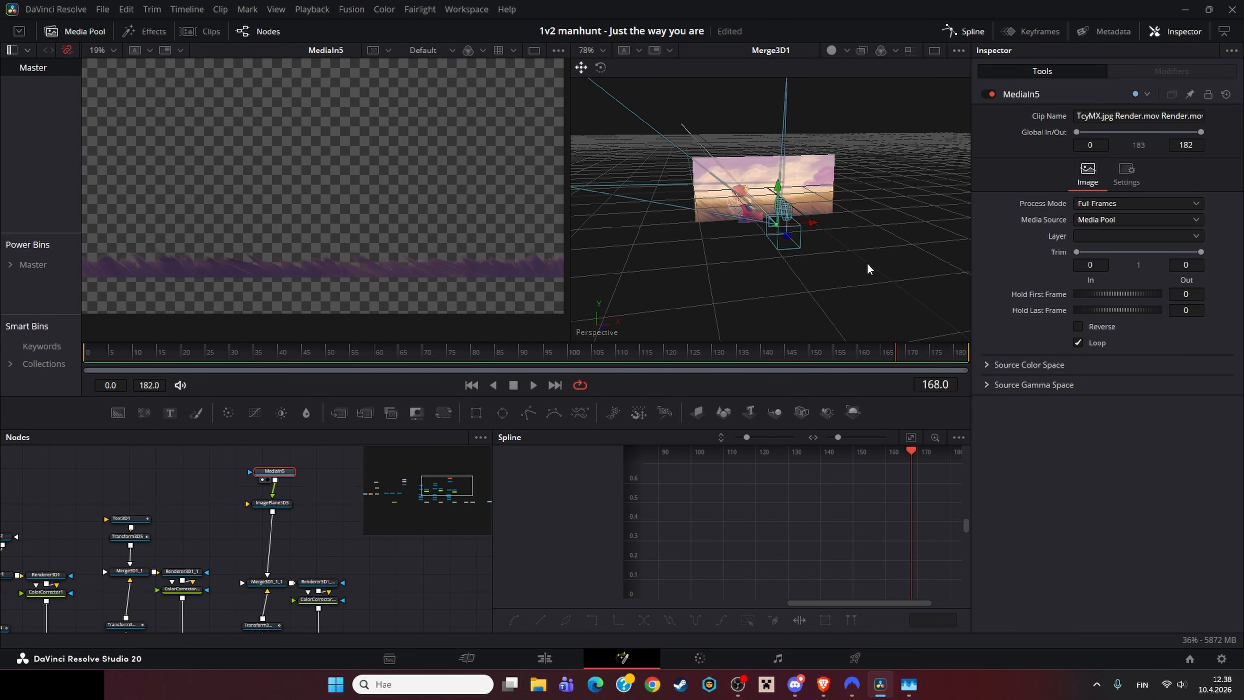
pyautogui.scroll(10, 761, 240)
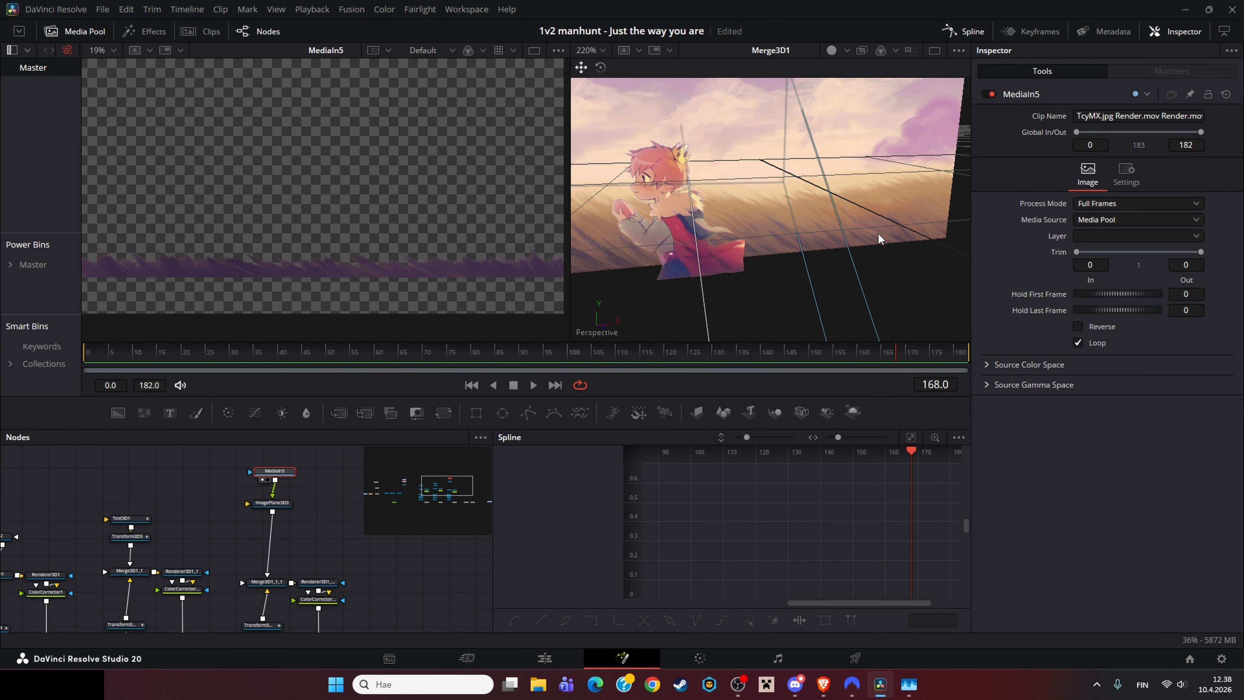
pyautogui.moveTo(584, 245); pyautogui.dragTo(785, 216)
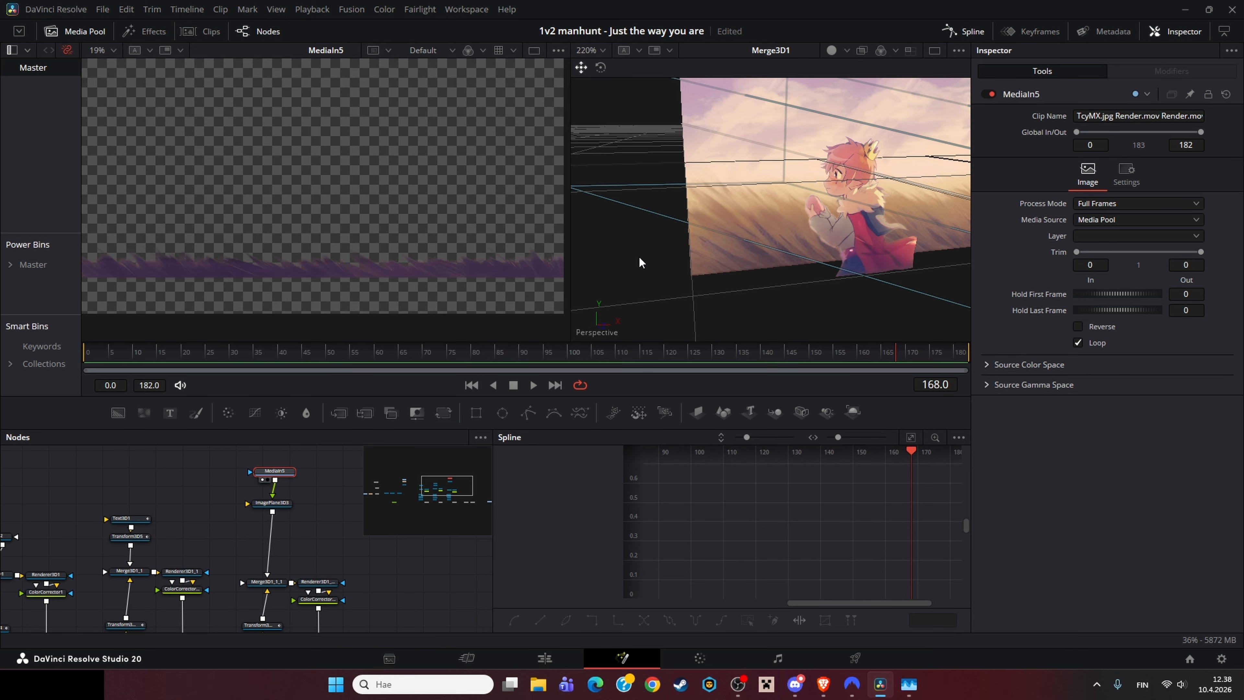
pyautogui.moveTo(708, 217); pyautogui.dragTo(637, 241)
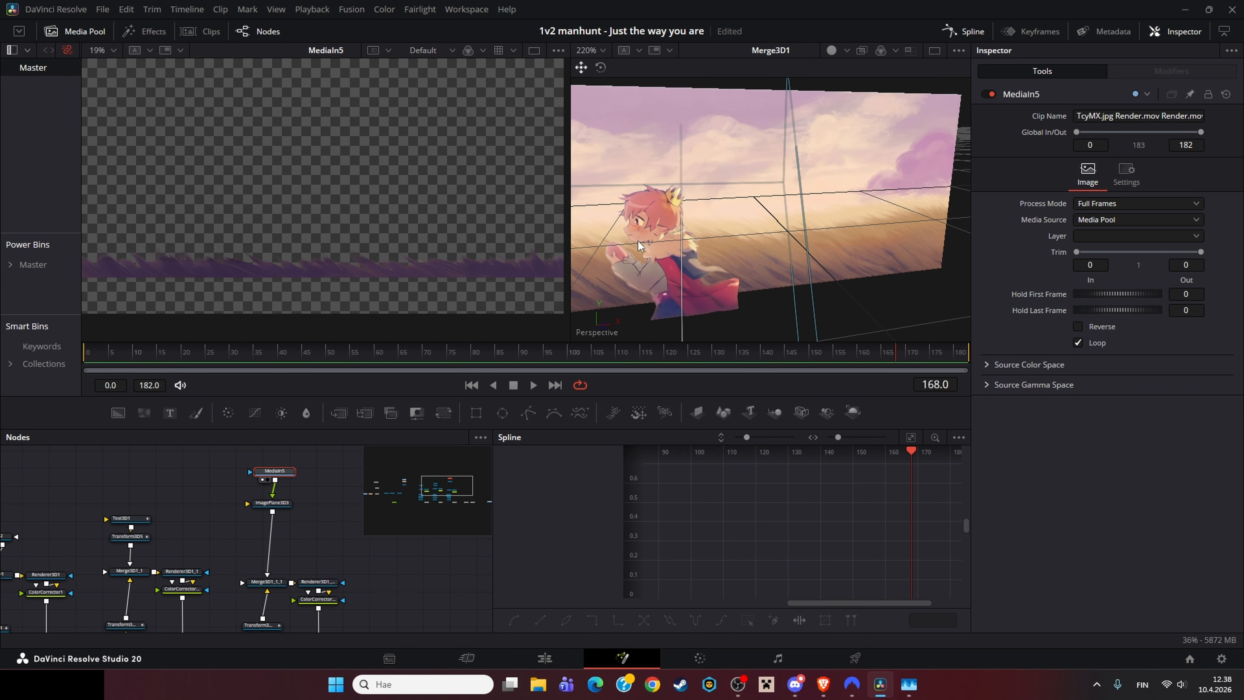
pyautogui.scroll(2, 345, 494)
# Step: Load Merge3D1_1_1 into the second viewer and inspect Transform3D4_1 at frame 86
pyautogui.click(311, 567)
pyautogui.press('2')
pyautogui.moveTo(290, 626); pyautogui.dragTo(276, 502)
pyautogui.scroll(-7, 662, 286)
pyautogui.moveTo(409, 372); pyautogui.dragTo(500, 373)
pyautogui.click(250, 547)
pyautogui.moveTo(126, 570); pyautogui.dragTo(295, 555)
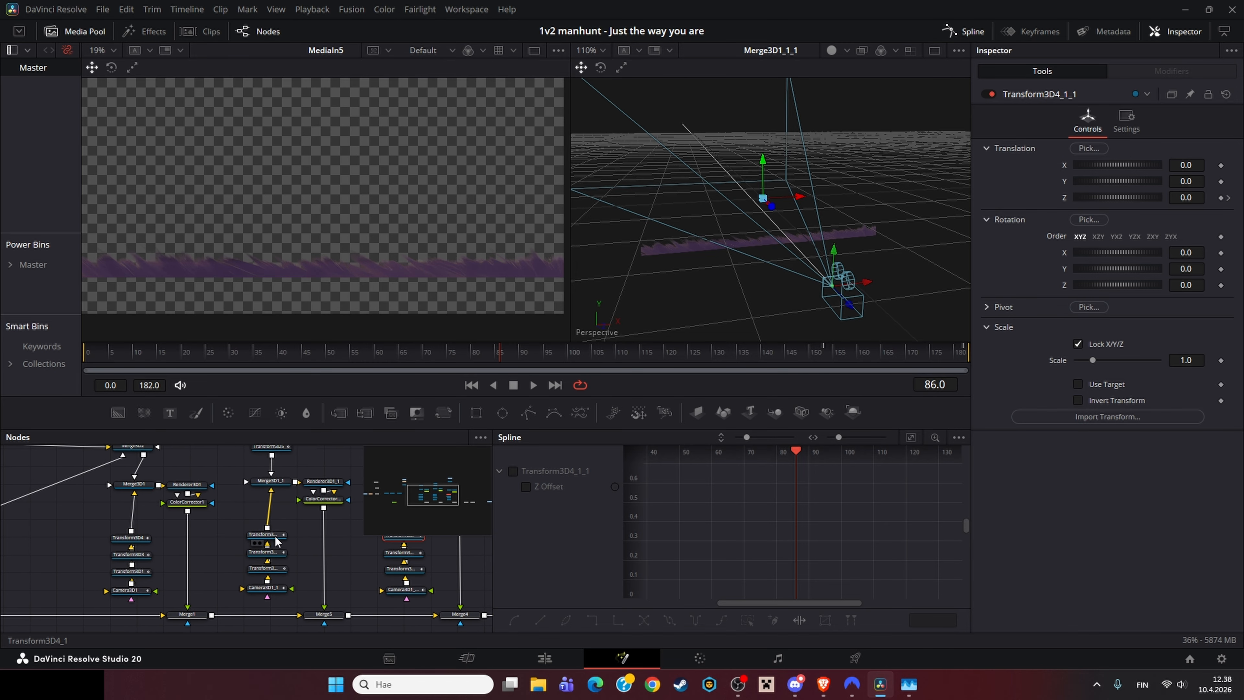
# Step: Scrub to the clip's end and load the LightRays1 node into the first viewer
pyautogui.click(123, 573)
pyautogui.moveTo(352, 526); pyautogui.dragTo(487, 572)
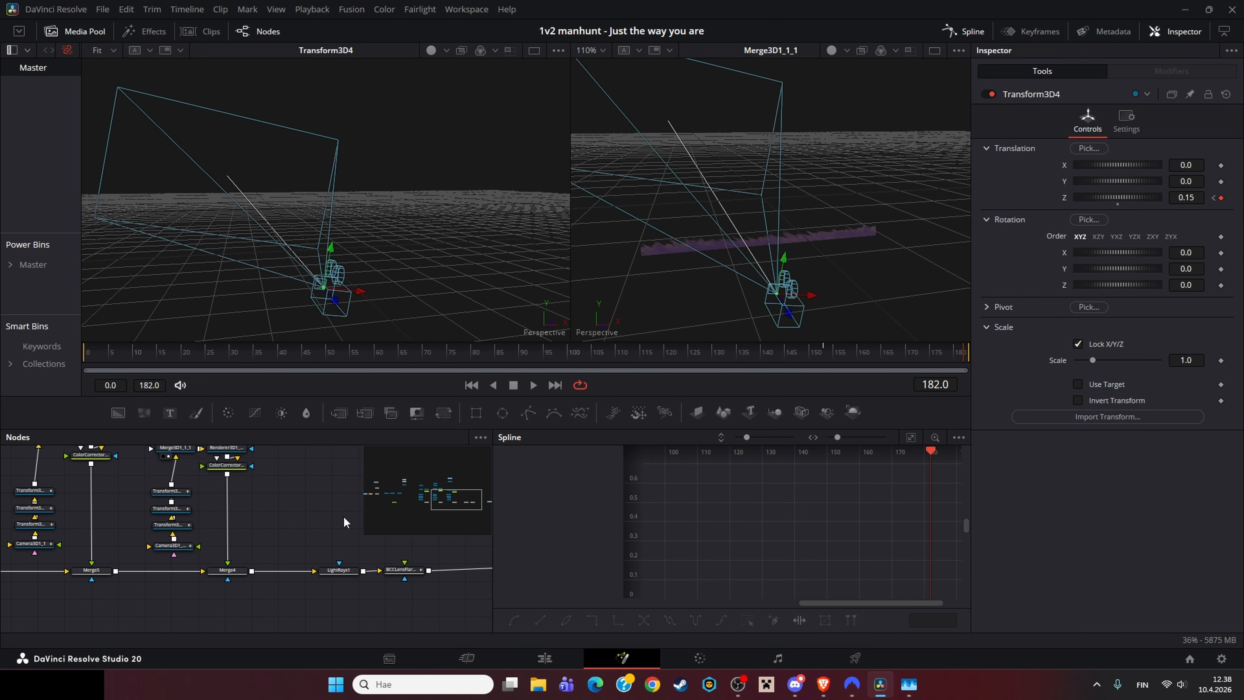
pyautogui.moveTo(398, 363); pyautogui.dragTo(936, 351)
pyautogui.moveTo(465, 598); pyautogui.dragTo(175, 497)
pyautogui.click(239, 536)
pyautogui.press('1')
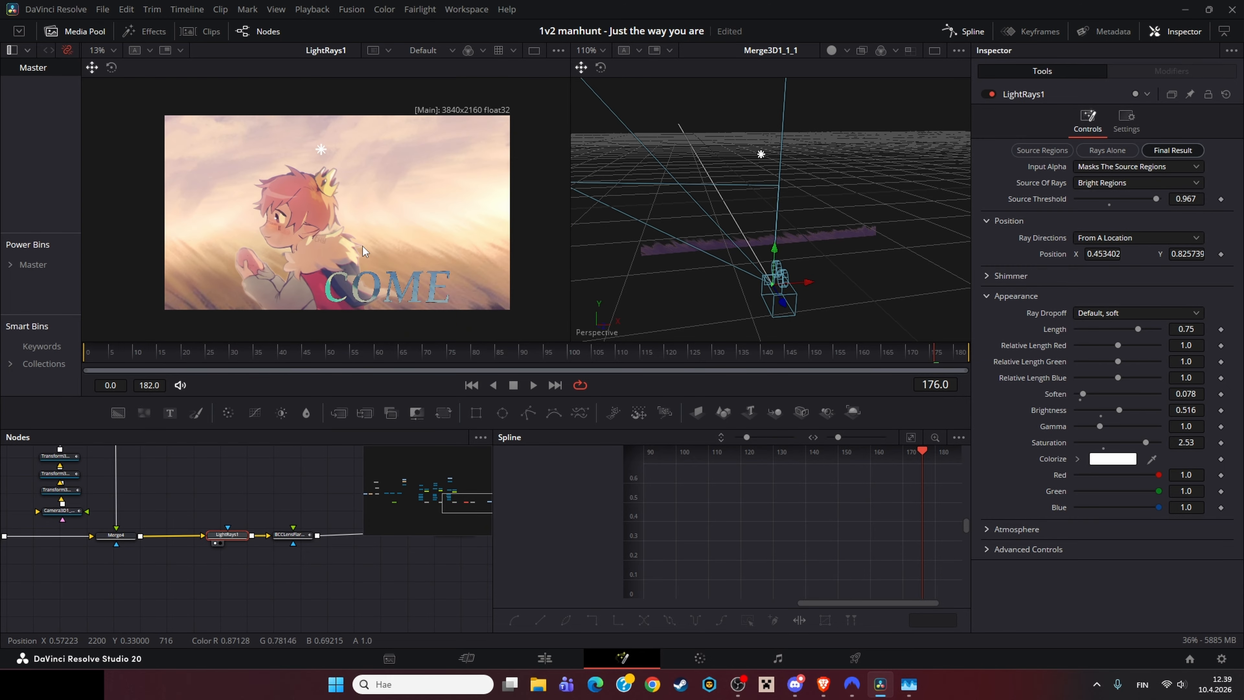
# Step: Load BCCLensFlare1 into the first viewer and inspect its flare controls
pyautogui.scroll(-1, 362, 246)
pyautogui.click(302, 536)
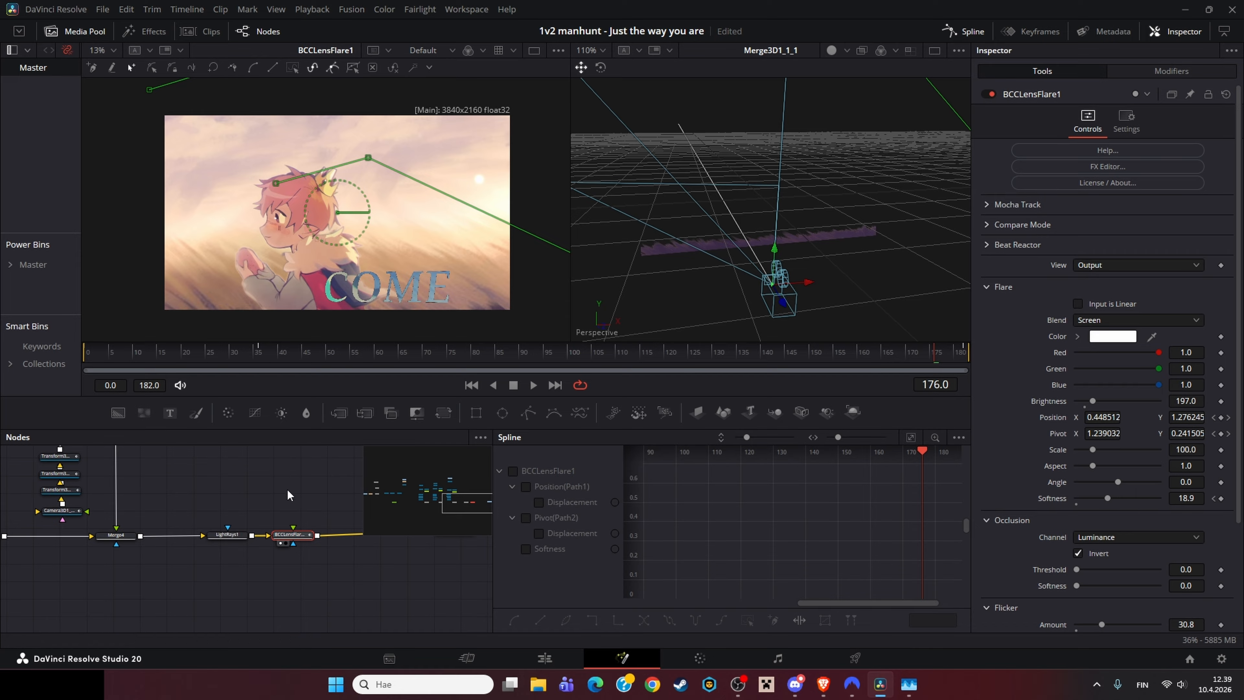
pyautogui.press('1')
pyautogui.click(302, 536)
pyautogui.click(286, 456)
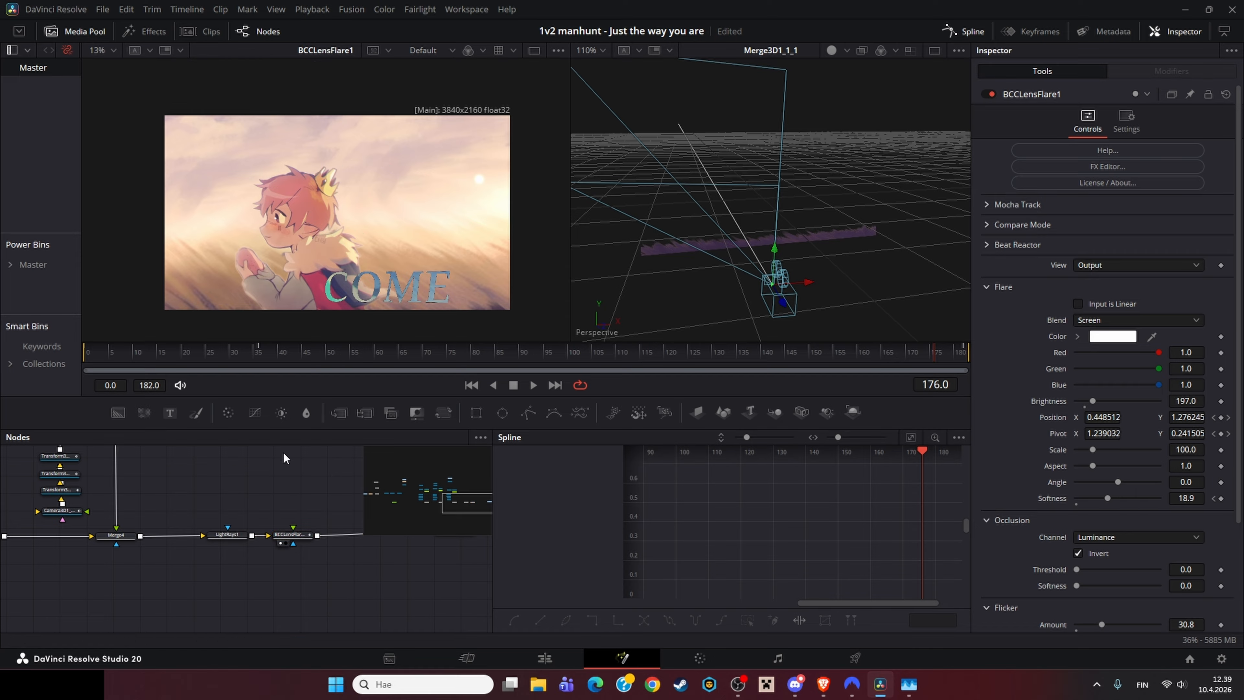
# Step: Toggle the first viewer between LightRays1 and BCCLensFlare1, zooming the view to compare them
pyautogui.click(236, 536)
pyautogui.press('1')
pyautogui.click(296, 534)
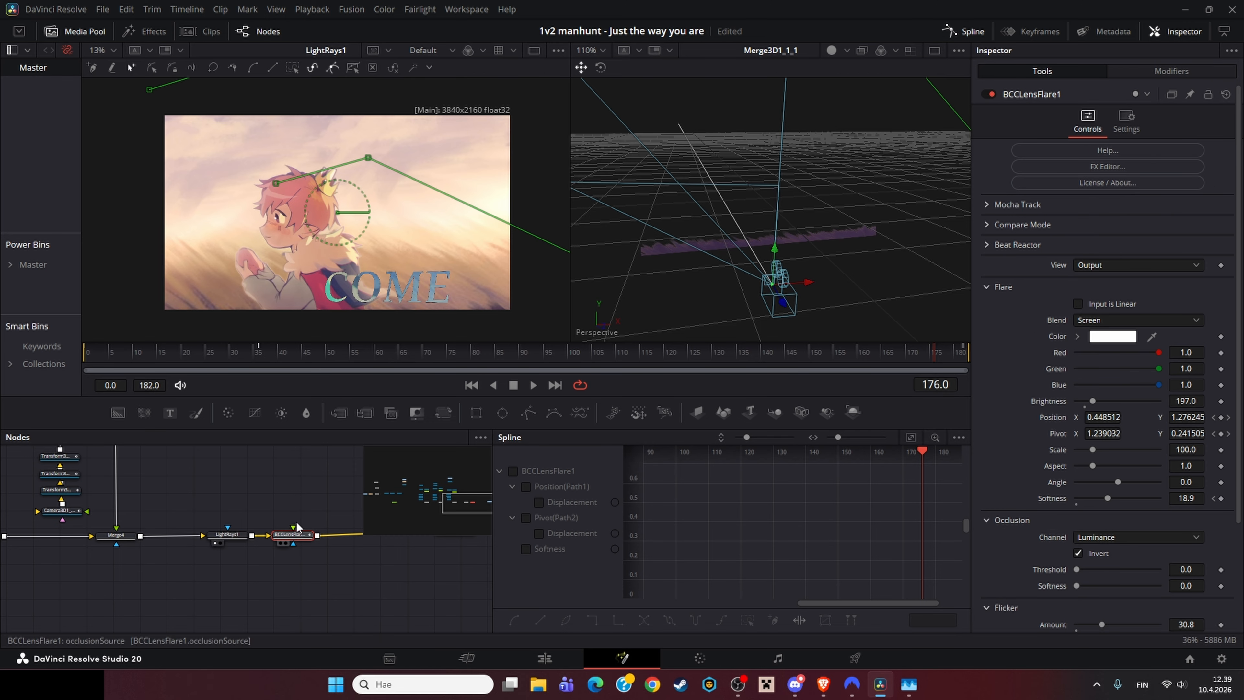
pyautogui.press('1')
pyautogui.scroll(4, 482, 191)
pyautogui.scroll(-4, 482, 182)
pyautogui.click(263, 486)
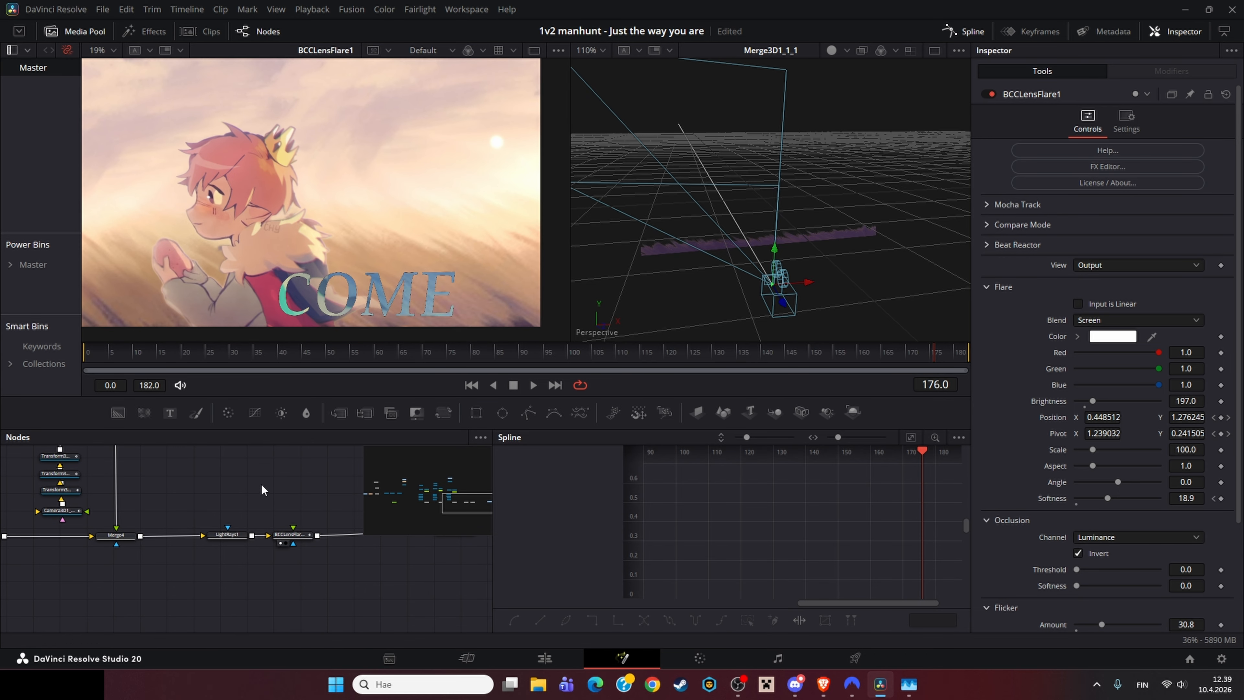
pyautogui.scroll(-3, 370, 239)
pyautogui.click(292, 534)
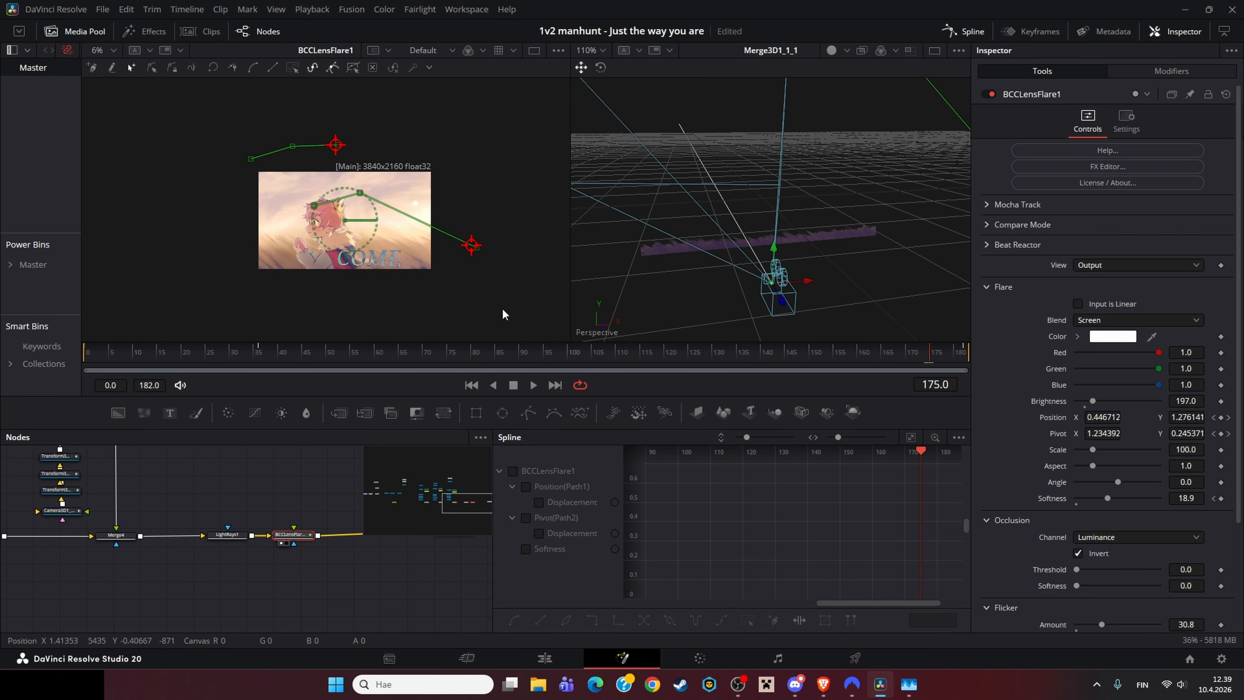
# Step: In the film-look composition, load MediaIn1 into the first viewer at frame 87
pyautogui.click(274, 495)
pyautogui.moveTo(275, 495); pyautogui.dragTo(92, 525)
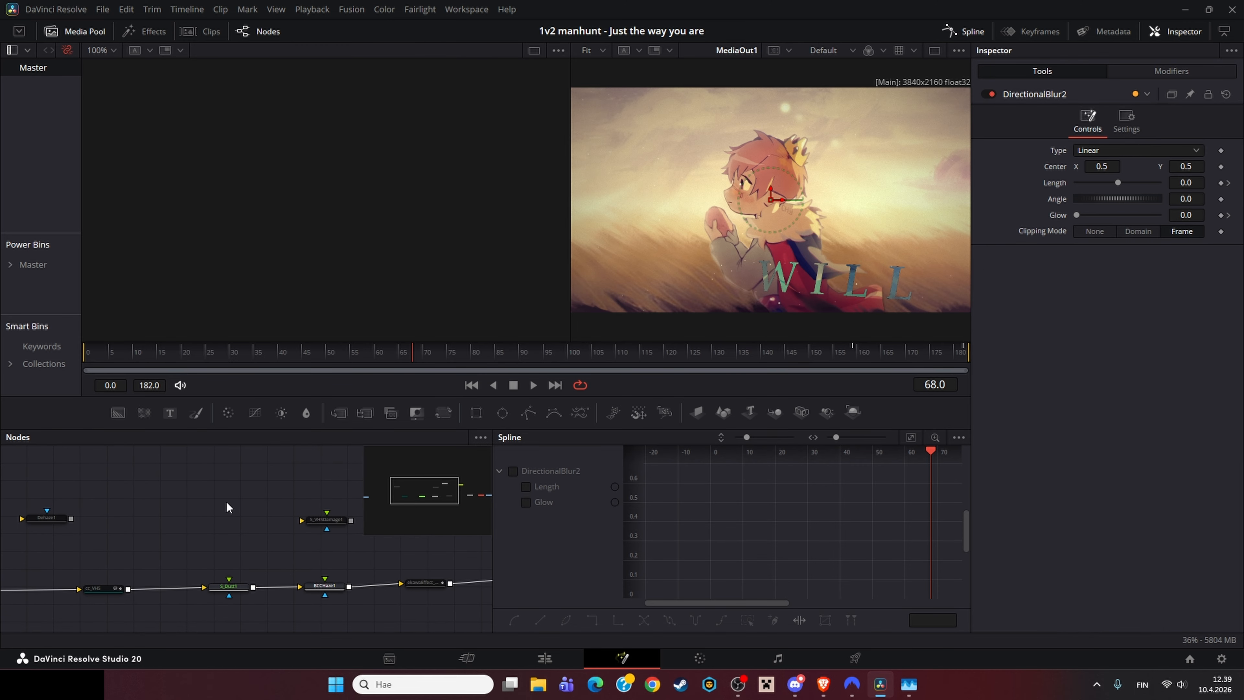
pyautogui.moveTo(225, 501); pyautogui.dragTo(489, 474)
pyautogui.moveTo(244, 548); pyautogui.dragTo(272, 548)
pyautogui.click(121, 568)
pyautogui.press('1')
pyautogui.click(505, 361)
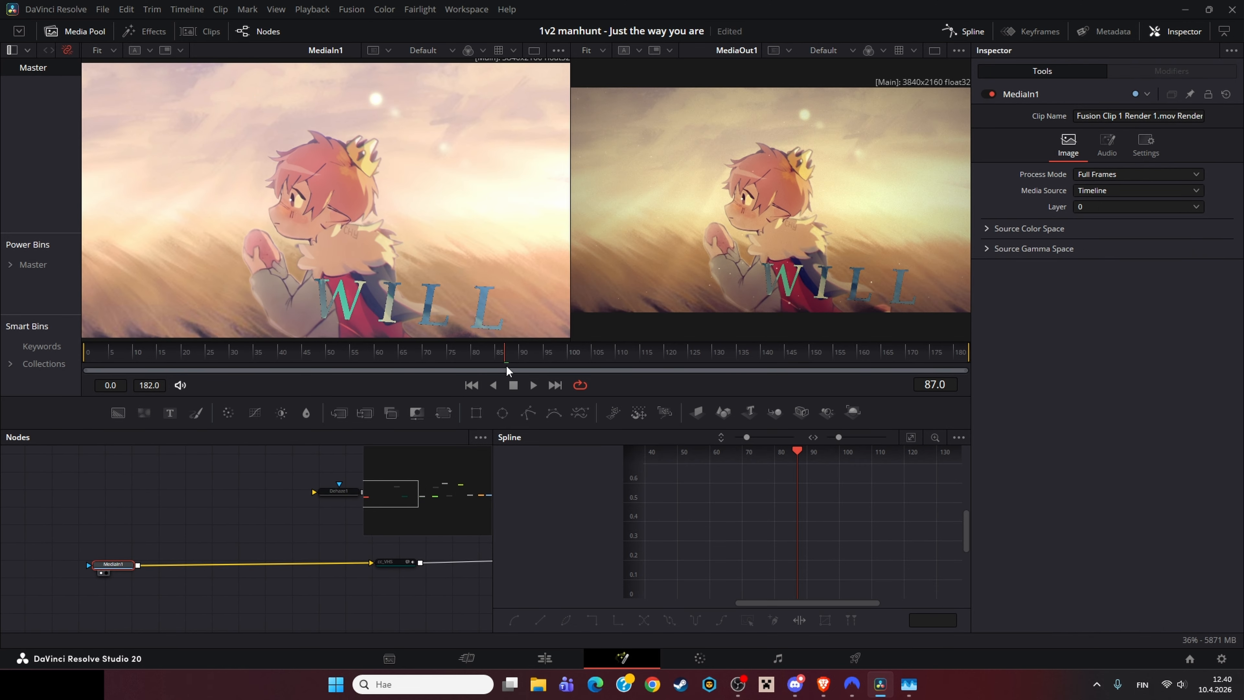
# Step: Scrub to frame 137 and load the S_Dust1 and BCCNoise1 nodes into the first viewer
pyautogui.moveTo(506, 366); pyautogui.dragTo(748, 370)
pyautogui.click(490, 558)
pyautogui.moveTo(446, 525); pyautogui.dragTo(106, 551)
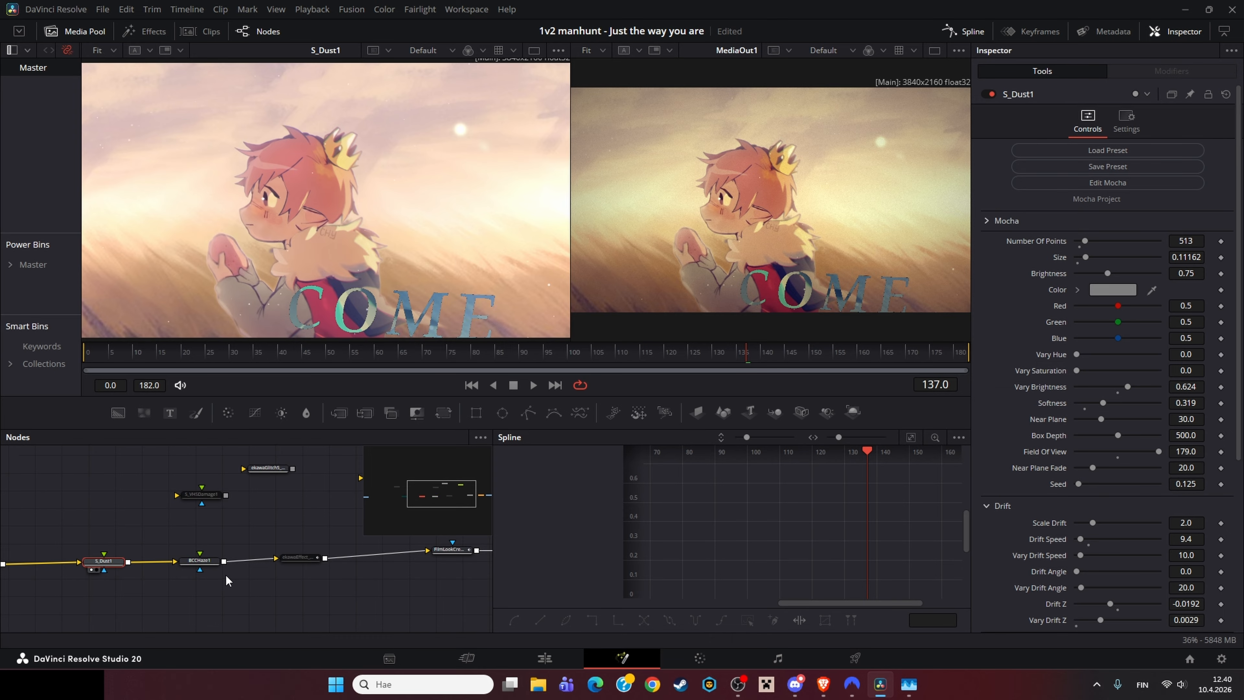
pyautogui.click(207, 562)
pyautogui.press('1')
# Step: Load FilmLookCreator1 and DirectionalBlur2 into the first viewer and scrub to frame 182
pyautogui.moveTo(337, 564); pyautogui.dragTo(161, 578)
pyautogui.click(281, 564)
pyautogui.press('1')
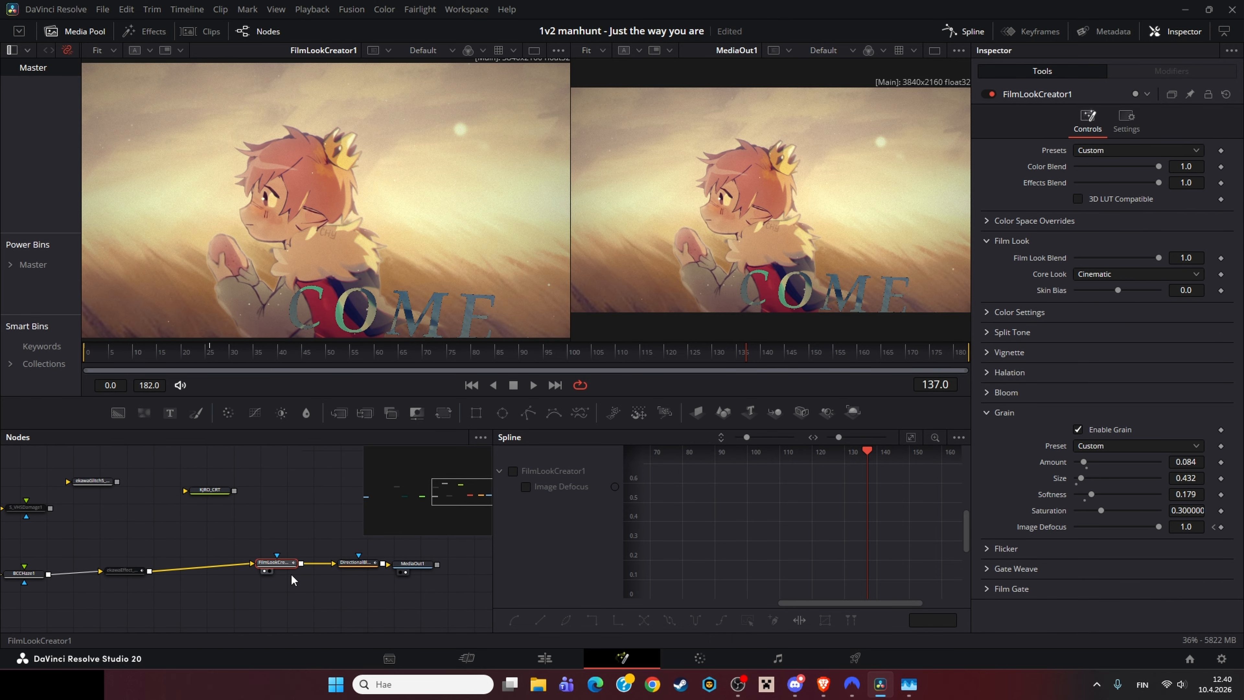
pyautogui.click(357, 572)
pyautogui.moveTo(852, 350); pyautogui.dragTo(963, 353)
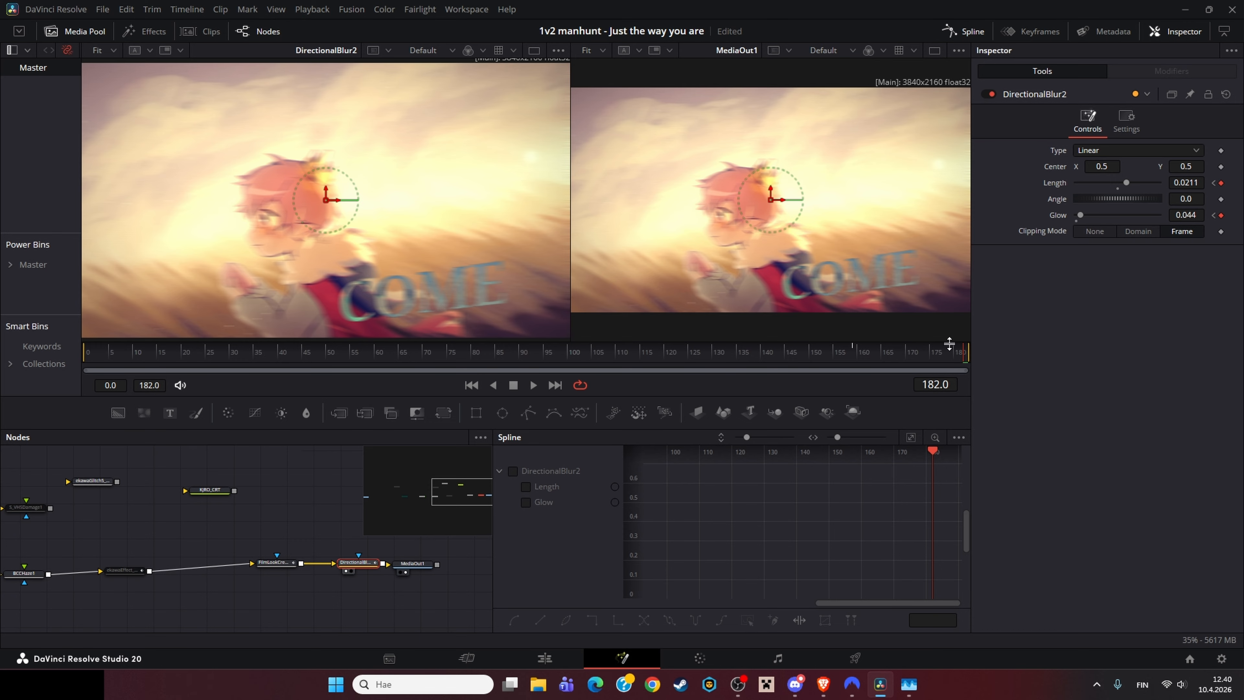
pyautogui.moveTo(950, 353); pyautogui.dragTo(980, 350)
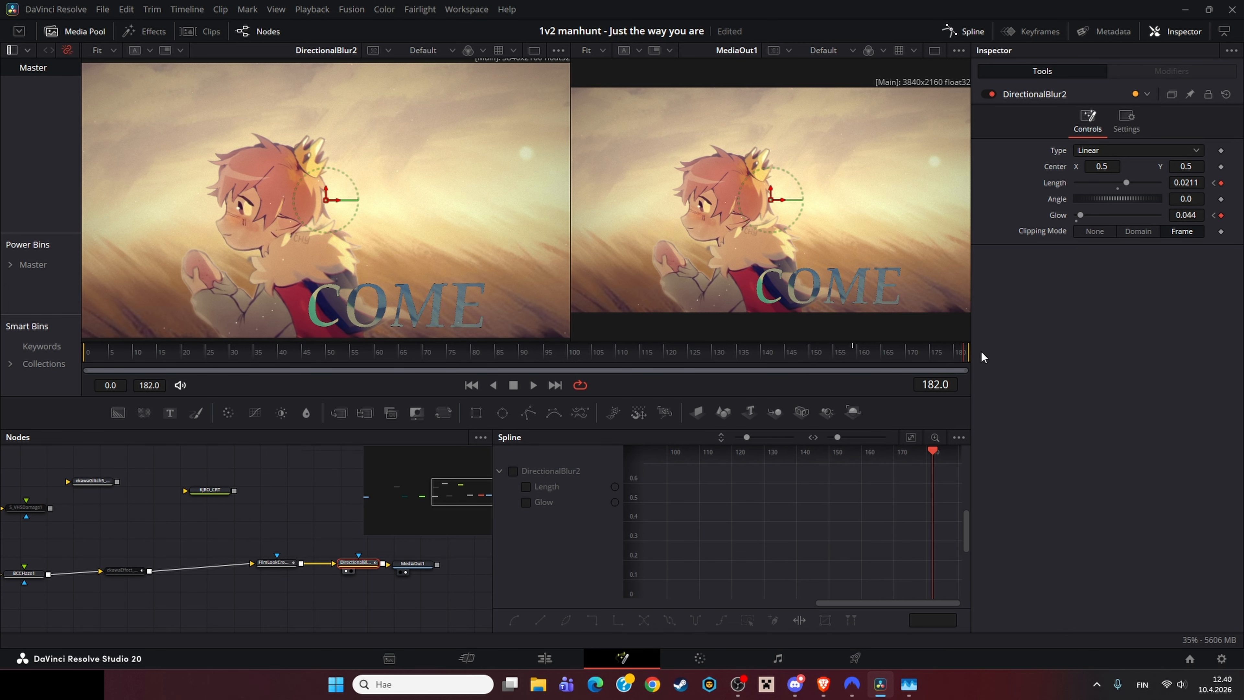
# Step: Select each effect node along the finishing chain in turn to review its settings
pyautogui.moveTo(256, 525); pyautogui.dragTo(412, 535)
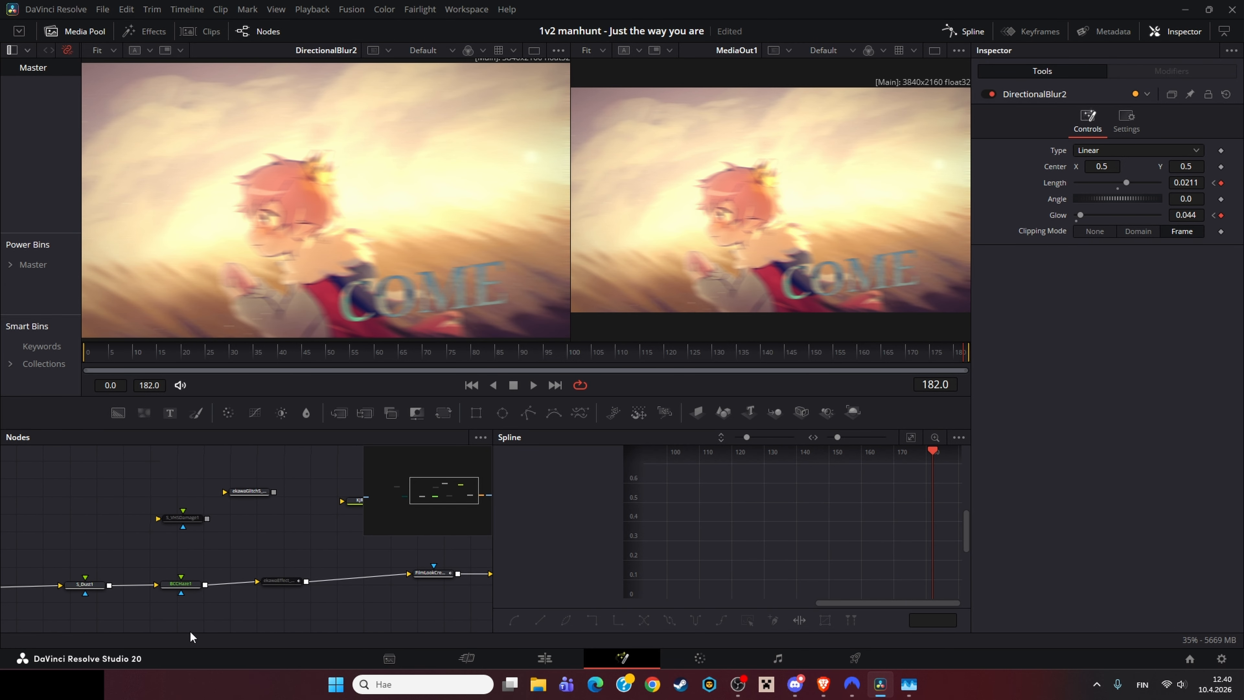
pyautogui.moveTo(190, 629); pyautogui.dragTo(73, 571)
pyautogui.moveTo(379, 539); pyautogui.dragTo(494, 592)
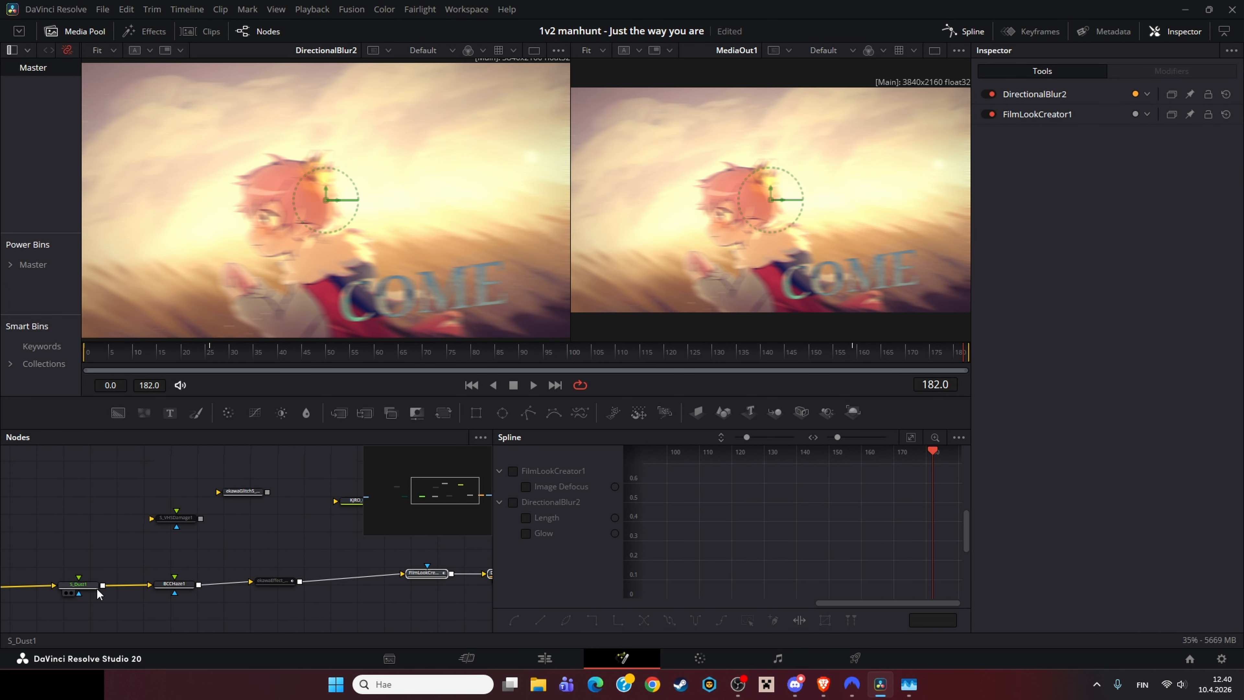
pyautogui.click(92, 586)
pyautogui.keyDown('ctrl'); pyautogui.click(172, 587); pyautogui.keyUp('ctrl')
pyautogui.keyDown('ctrl'); pyautogui.click(276, 582); pyautogui.keyUp('ctrl')
pyautogui.click(425, 573)
pyautogui.click(416, 622)
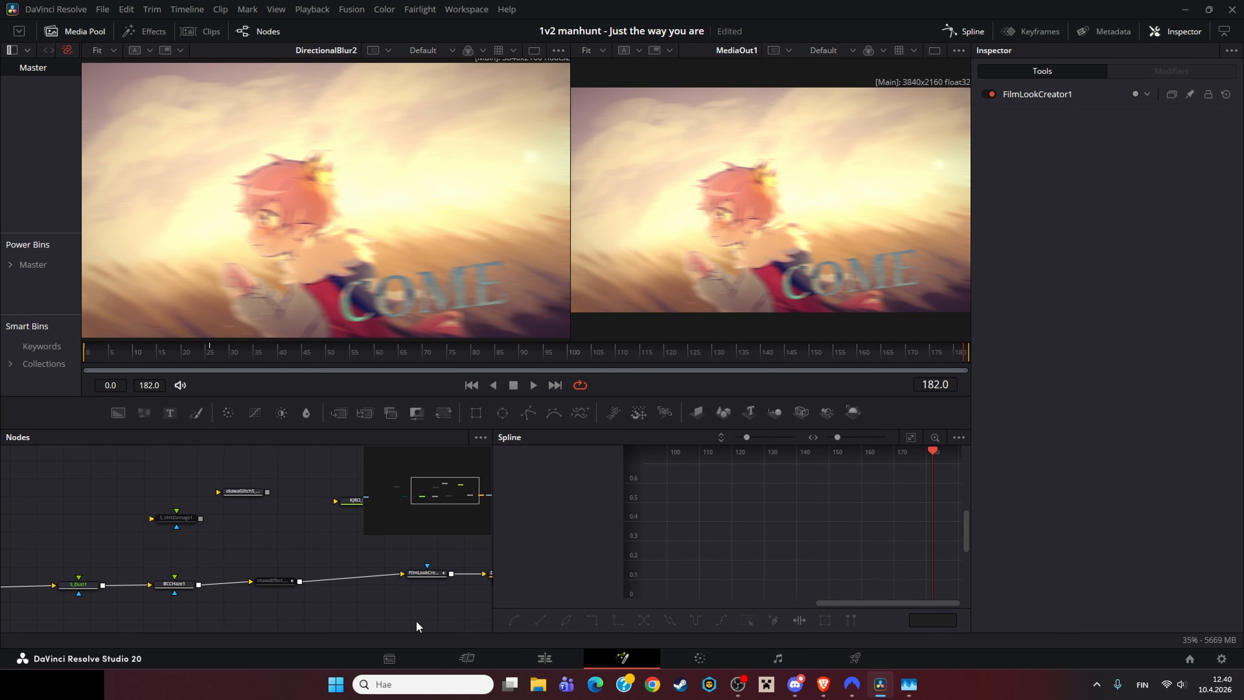
# Step: Inspect the ekawaEffect_VHS111 node's VHS settings
pyautogui.moveTo(225, 572); pyautogui.dragTo(170, 588)
pyautogui.click(219, 597)
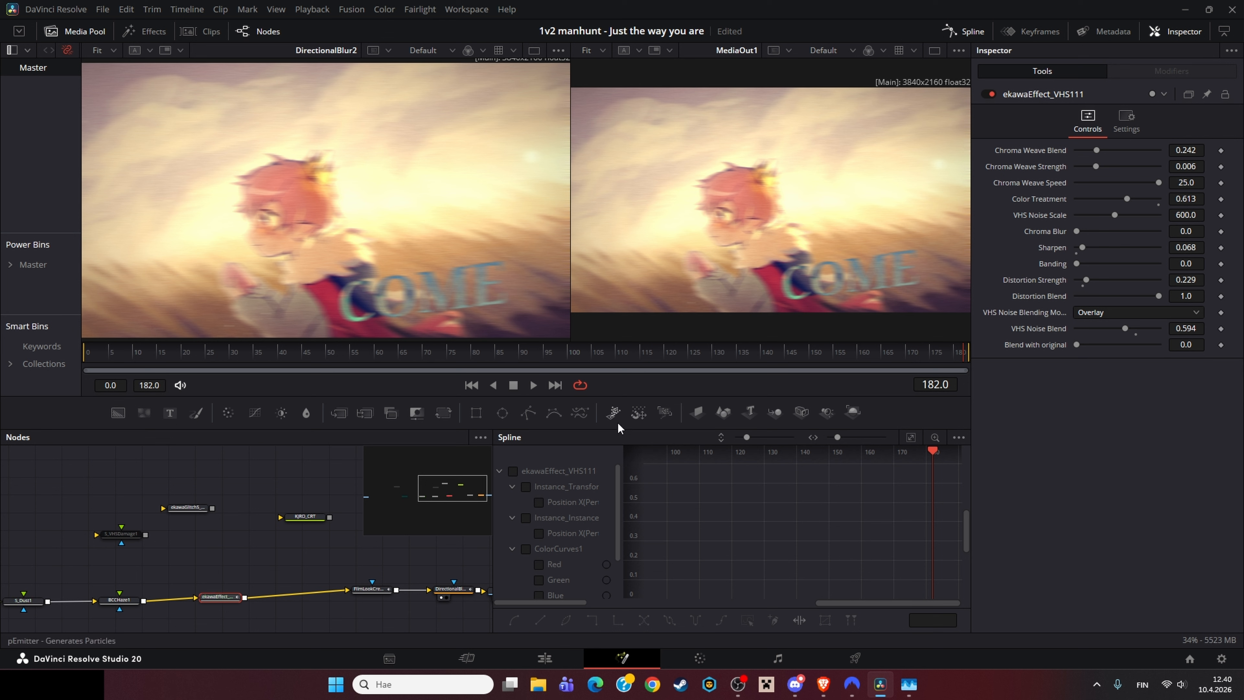
pyautogui.click(284, 565)
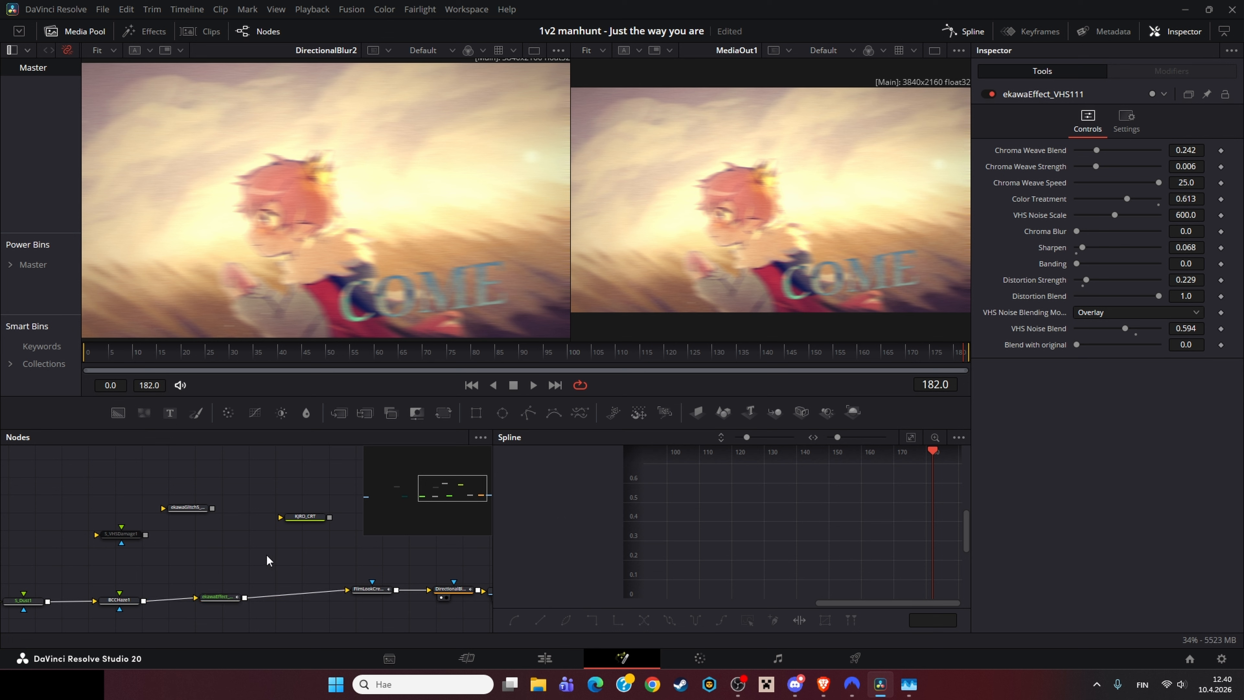
pyautogui.moveTo(245, 574); pyautogui.dragTo(555, 545)
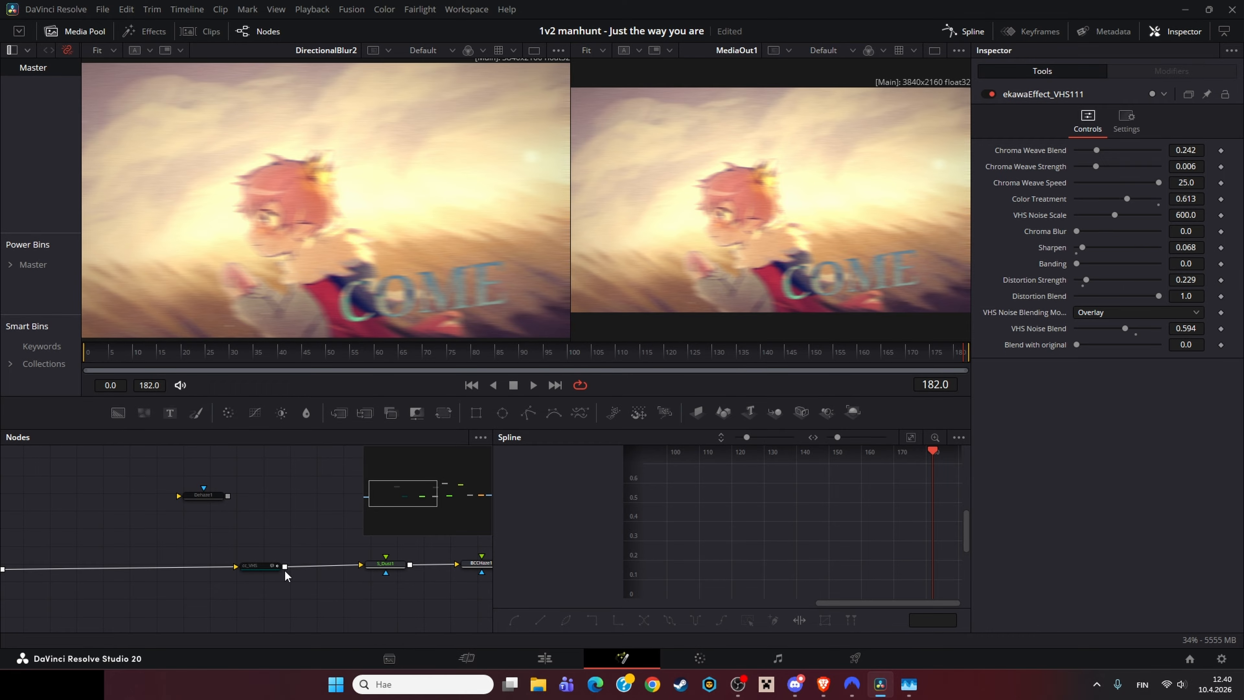
pyautogui.click(272, 567)
pyautogui.moveTo(386, 542); pyautogui.dragTo(73, 548)
pyautogui.click(280, 565)
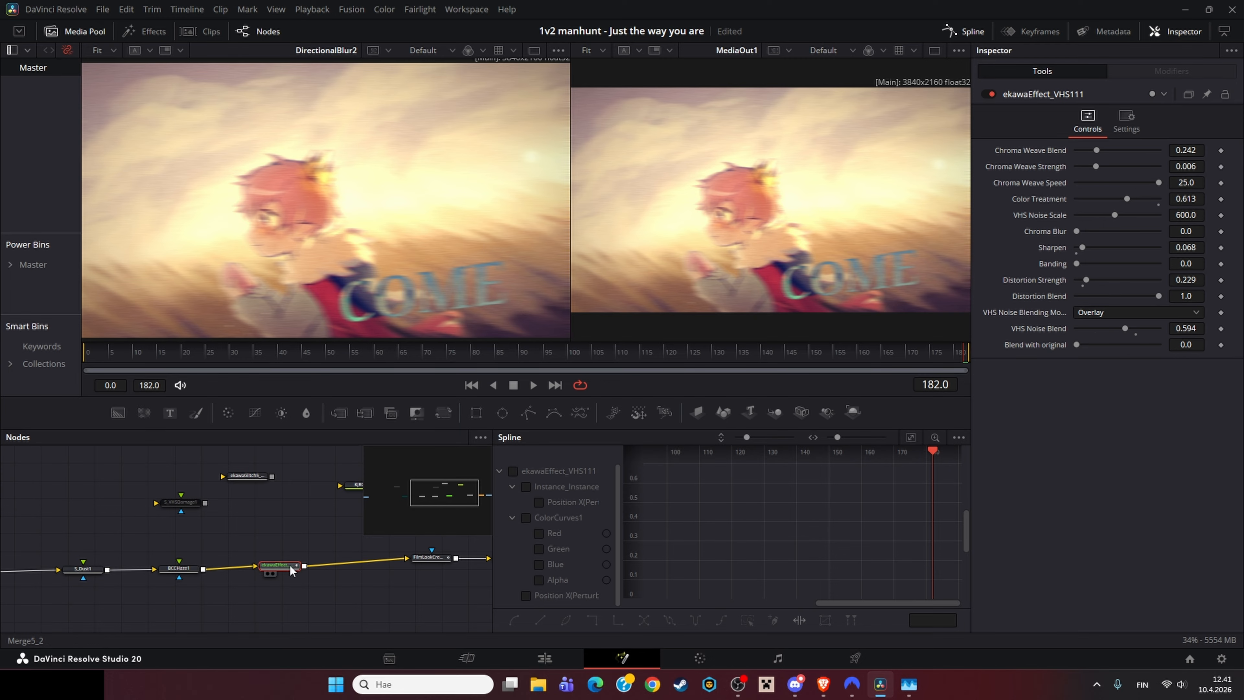
# Step: Pan around the finishing chain and inspect the cc_VHS color correction node's glitch settings
pyautogui.moveTo(276, 511); pyautogui.dragTo(600, 475)
pyautogui.moveTo(277, 542); pyautogui.dragTo(226, 571)
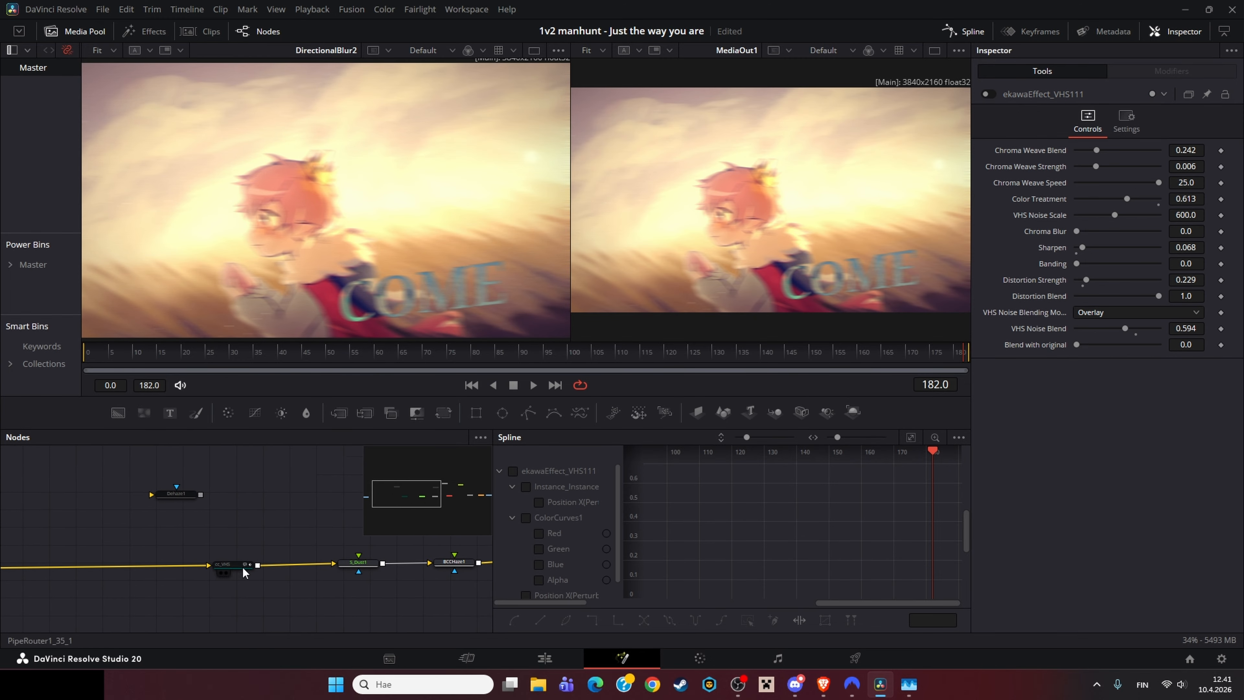
pyautogui.click(243, 567)
pyautogui.moveTo(490, 482); pyautogui.dragTo(182, 511)
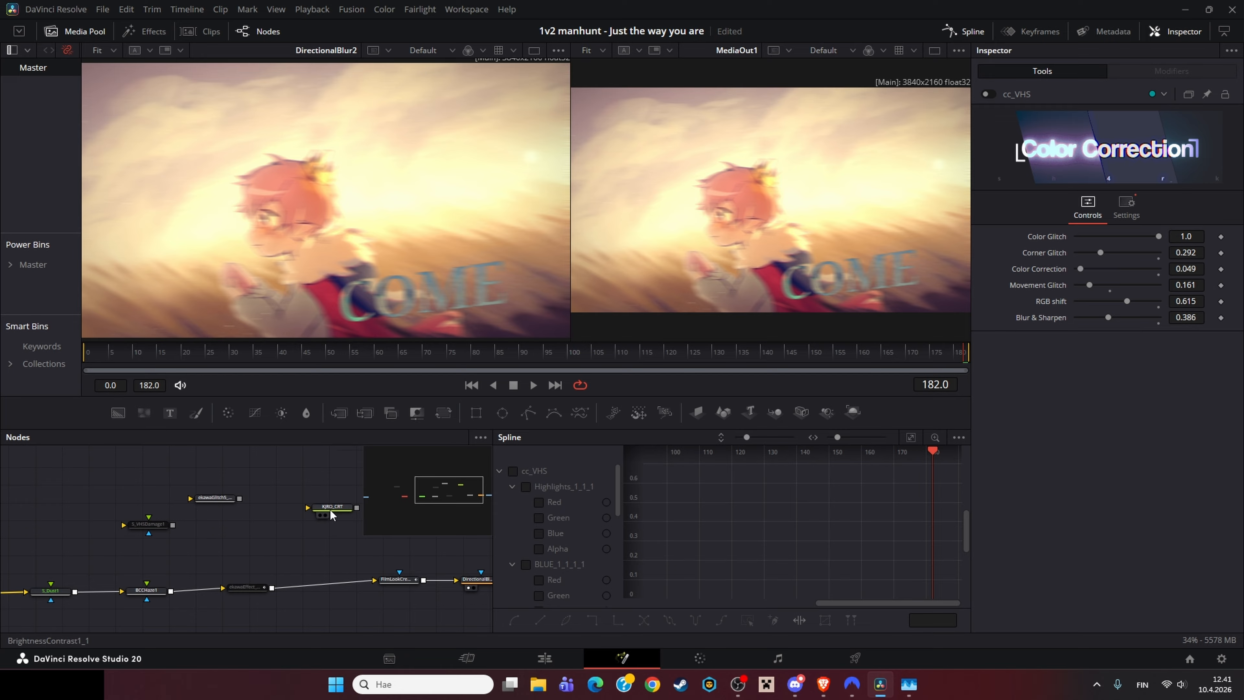
# Step: Drag the KJRO_CRT node into the finishing chain and toggle the node off
pyautogui.moveTo(330, 510); pyautogui.dragTo(294, 582)
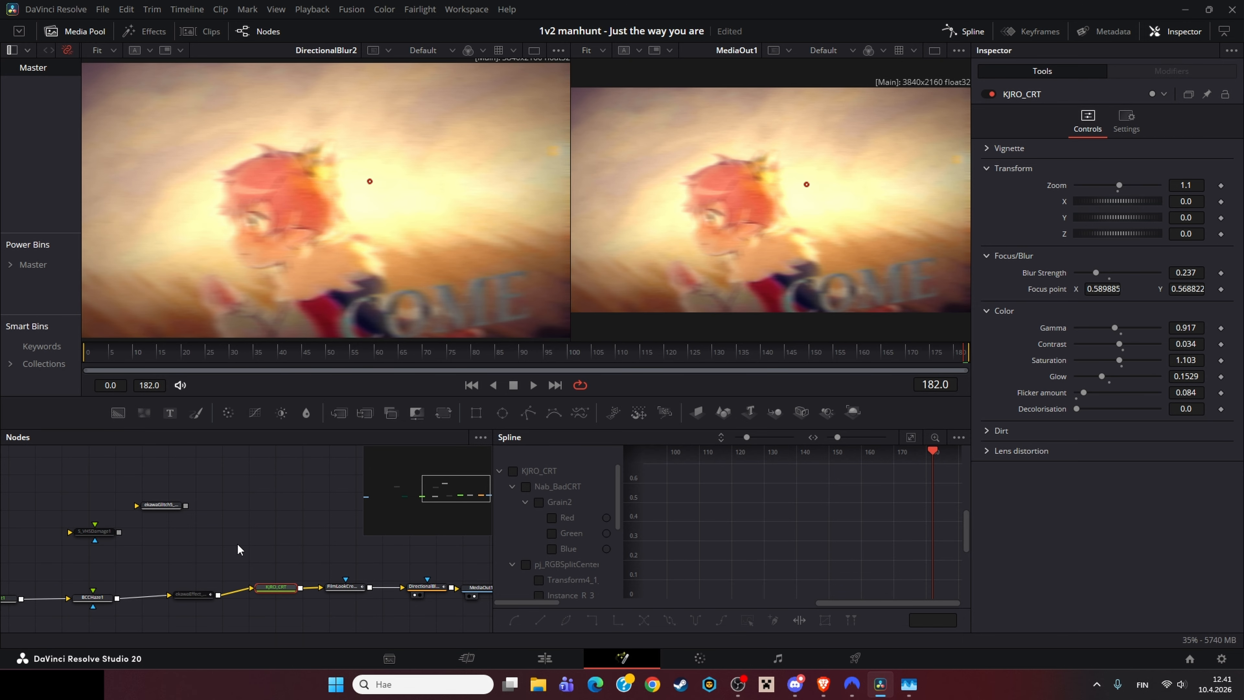
pyautogui.click(324, 601)
pyautogui.click(989, 94)
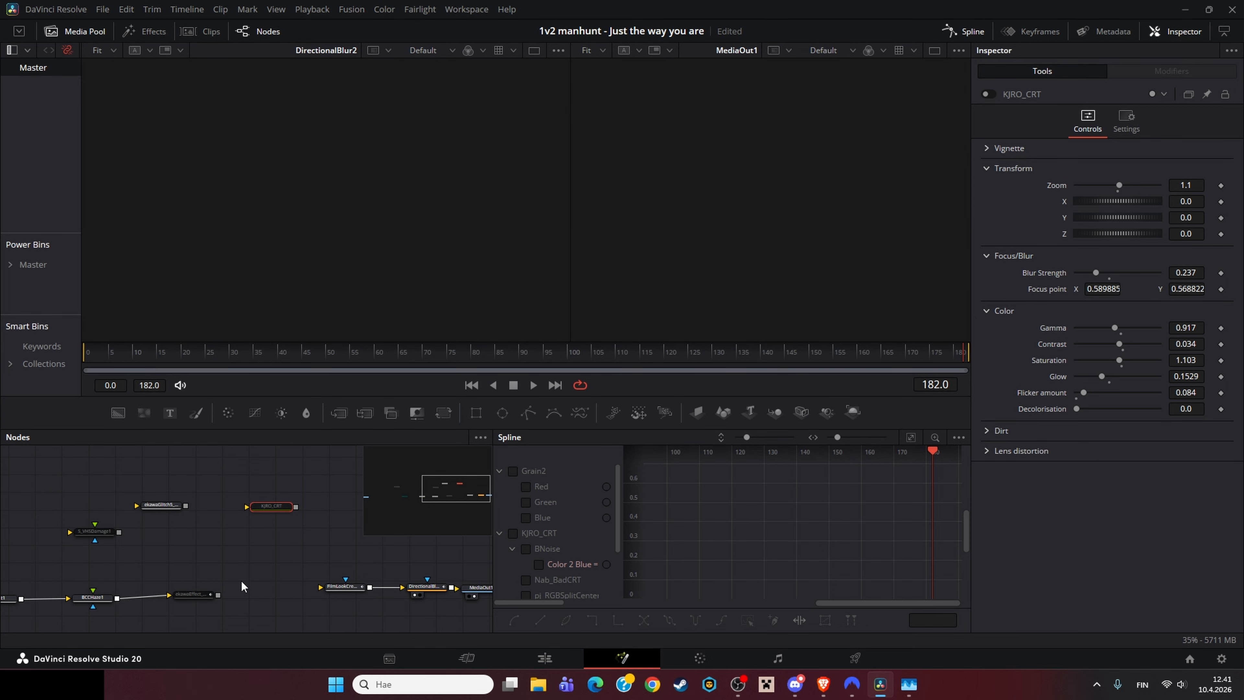
# Step: Rewire the chain, moving the ekawaGlitch5_VHS1 node out and connecting the upstream node in its place, then scrub through
pyautogui.moveTo(218, 594); pyautogui.dragTo(258, 591)
pyautogui.moveTo(383, 365); pyautogui.dragTo(318, 376)
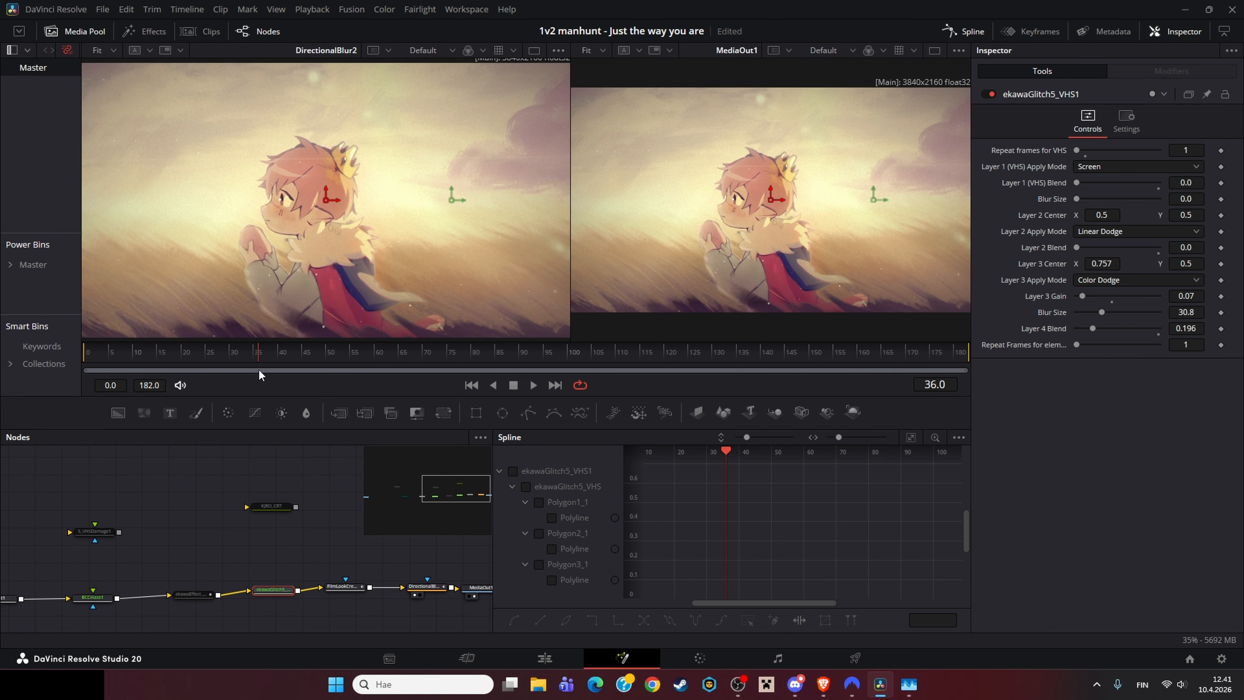
pyautogui.moveTo(273, 589); pyautogui.dragTo(162, 505)
pyautogui.moveTo(95, 530); pyautogui.dragTo(268, 591)
pyautogui.click(341, 353)
pyautogui.moveTo(342, 352); pyautogui.dragTo(710, 349)
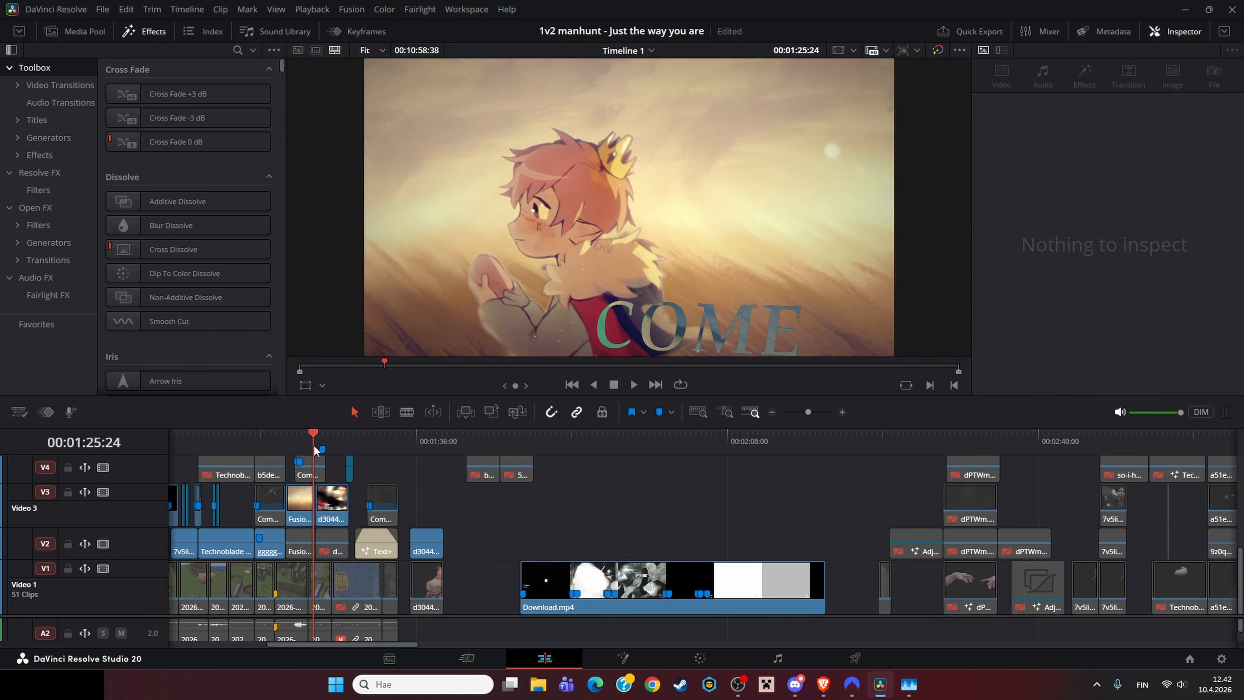
# Step: Zoom into the edit timeline, move the playhead to the title section, and play it back
pyautogui.click(842, 412)
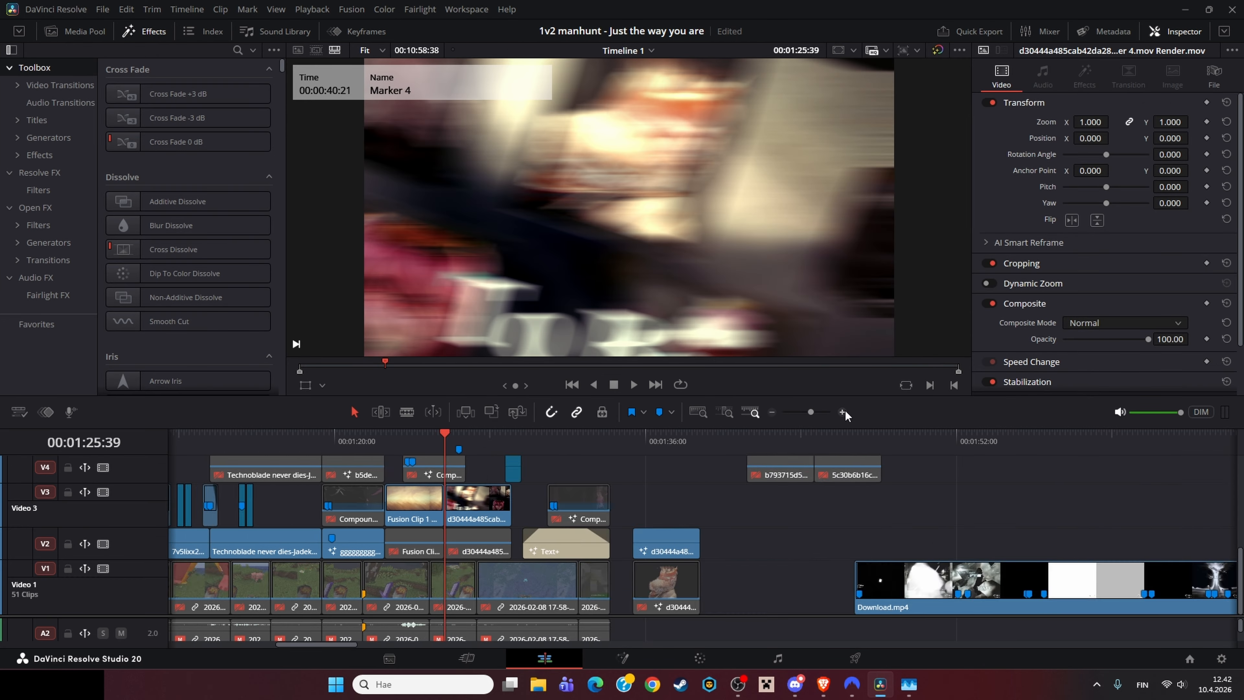
pyautogui.click(841, 412)
pyautogui.moveTo(712, 453); pyautogui.dragTo(698, 475)
pyautogui.scroll(-1, 658, 509)
pyautogui.press('space')
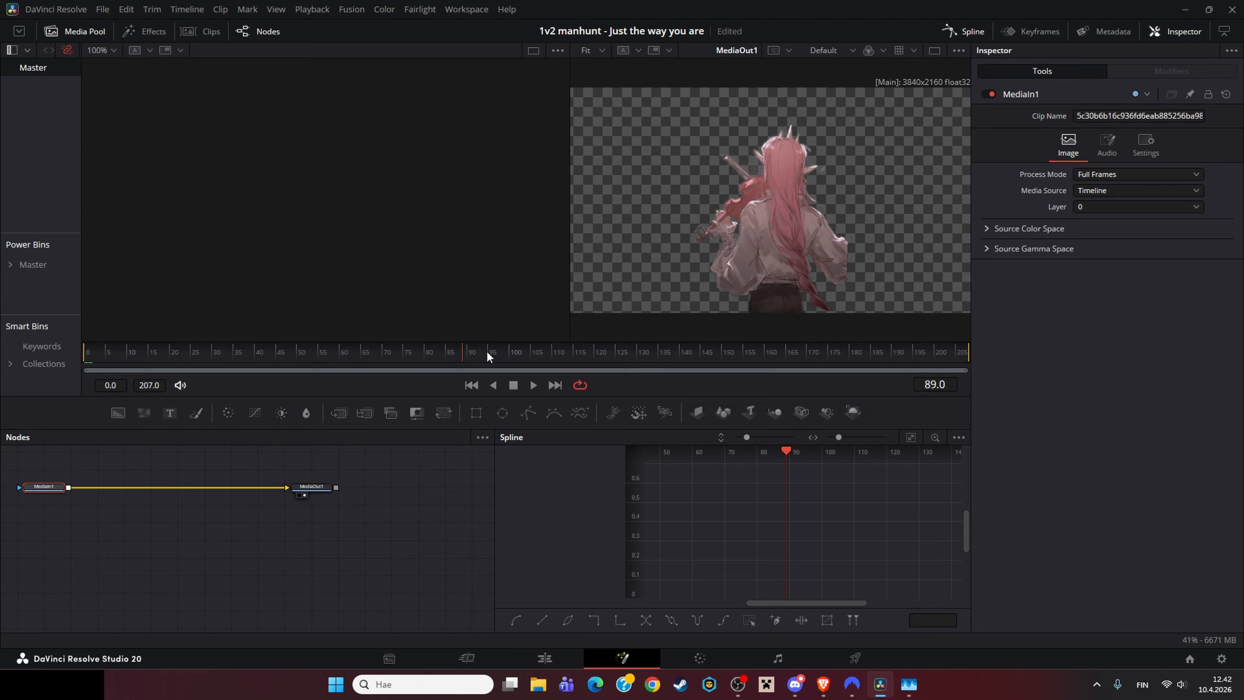
# Step: Scrub through the cut-out character clip's composition and zoom into the character in the viewer
pyautogui.moveTo(487, 356); pyautogui.dragTo(22, 343)
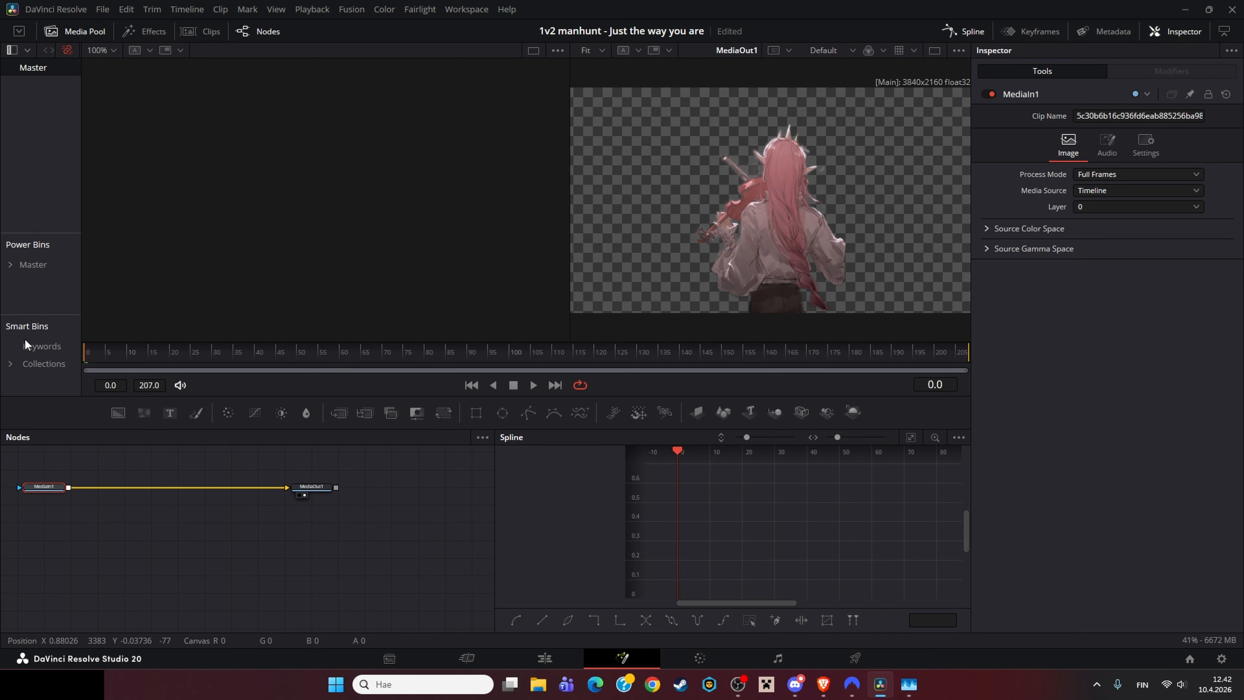
pyautogui.moveTo(26, 344); pyautogui.dragTo(977, 382)
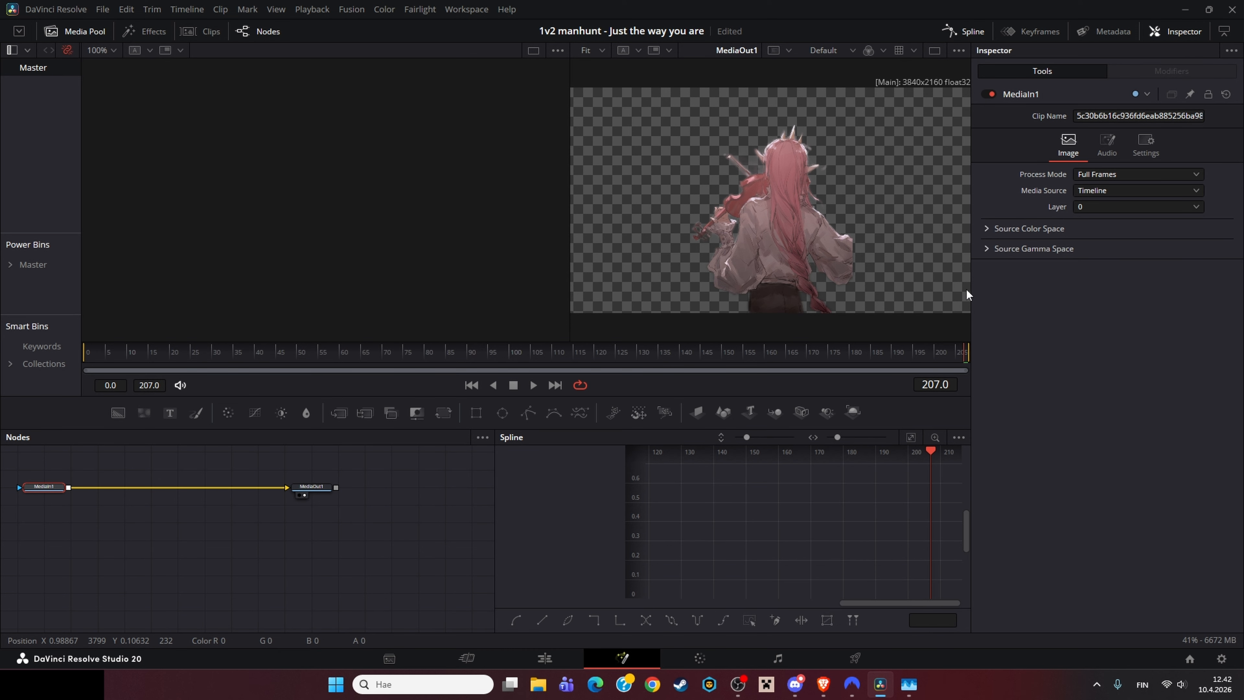
pyautogui.scroll(3, 768, 168)
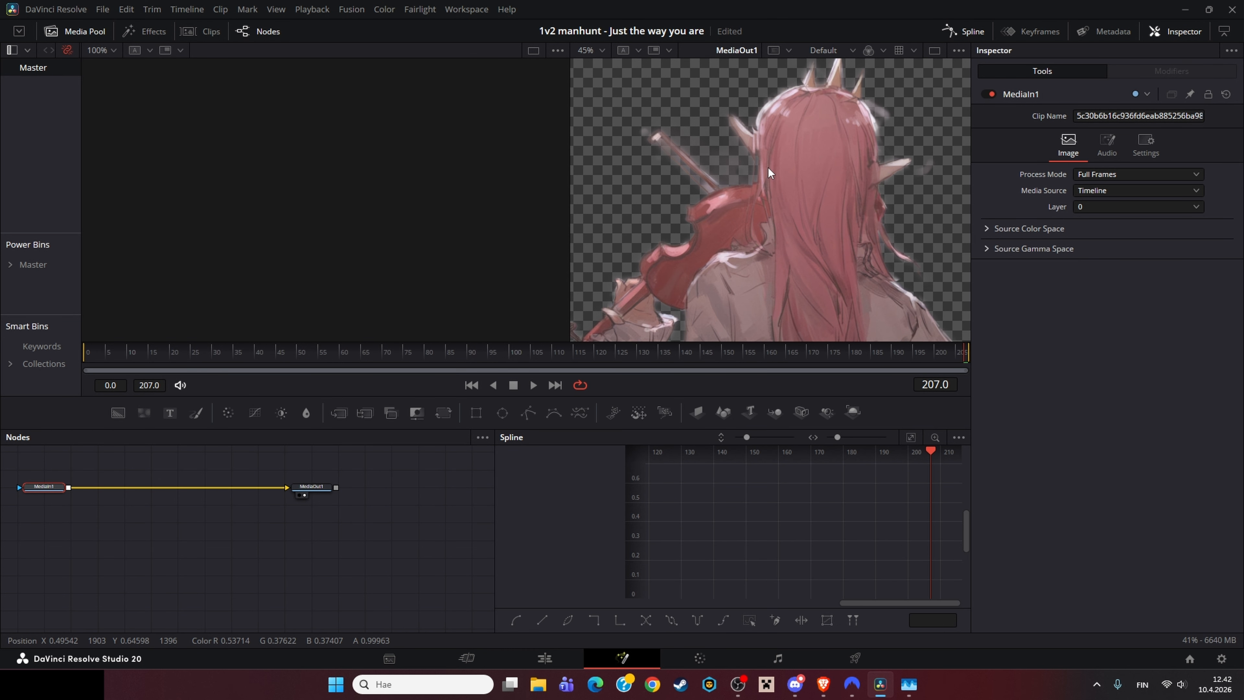
pyautogui.scroll(2, 768, 168)
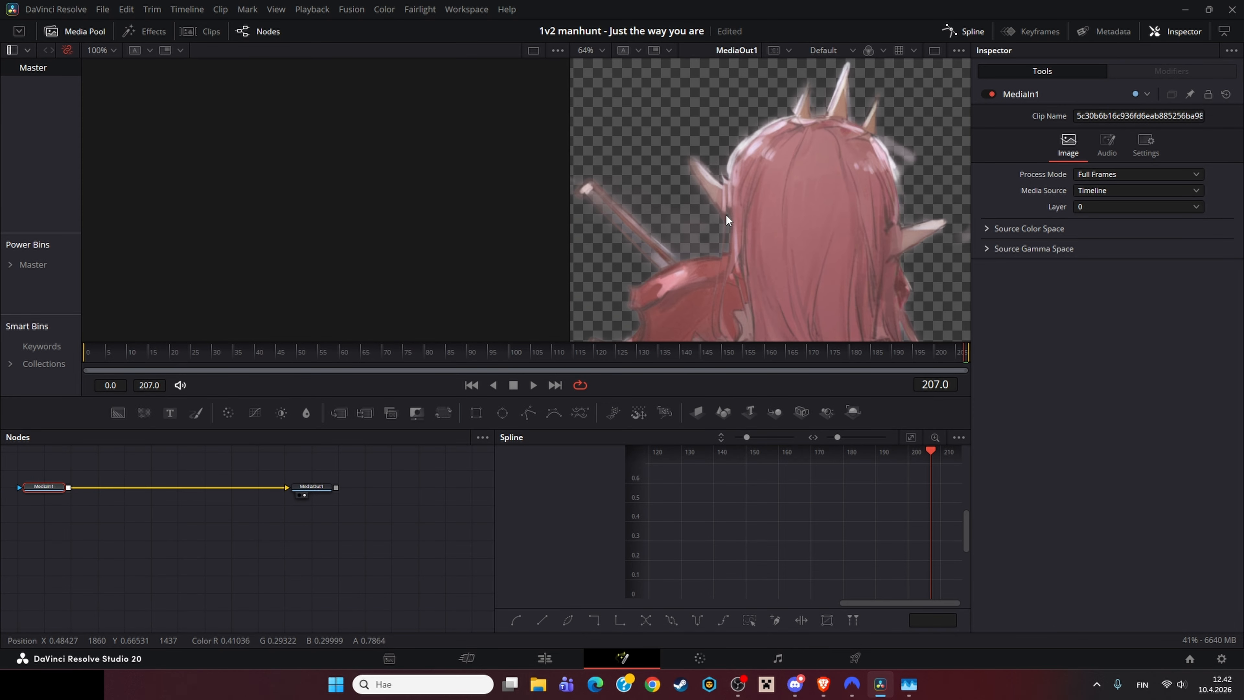
pyautogui.scroll(2, 725, 215)
pyautogui.scroll(-5, 725, 215)
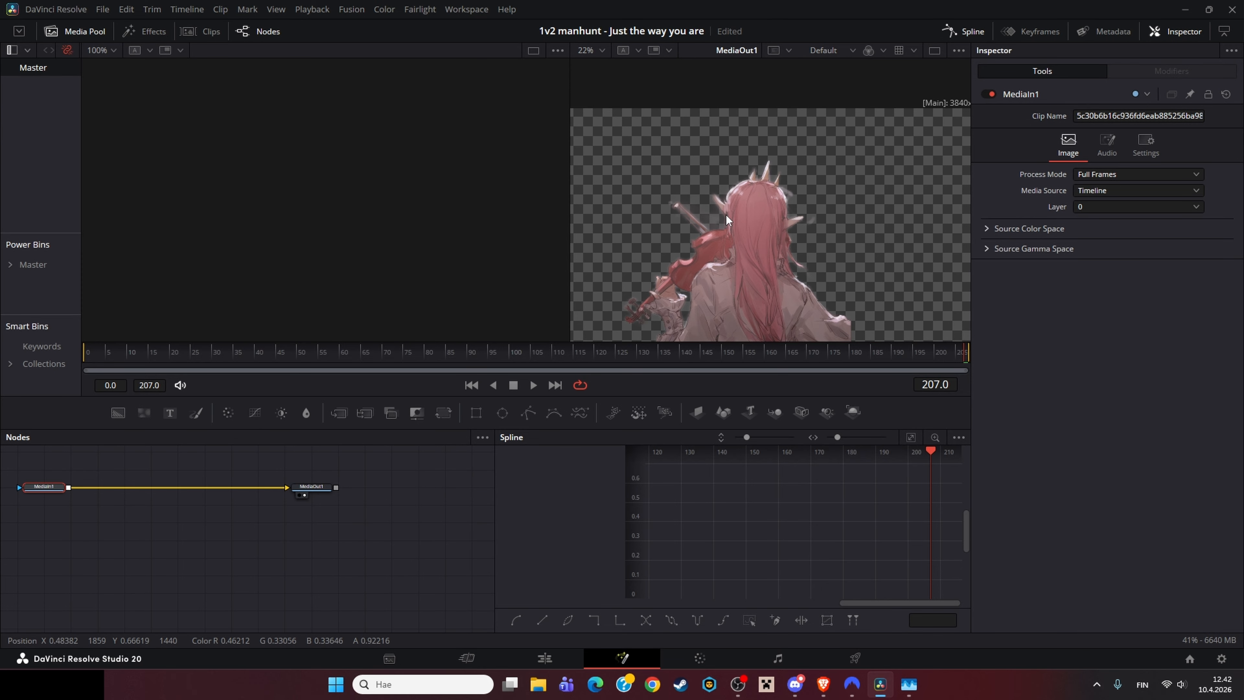
pyautogui.scroll(3, 726, 215)
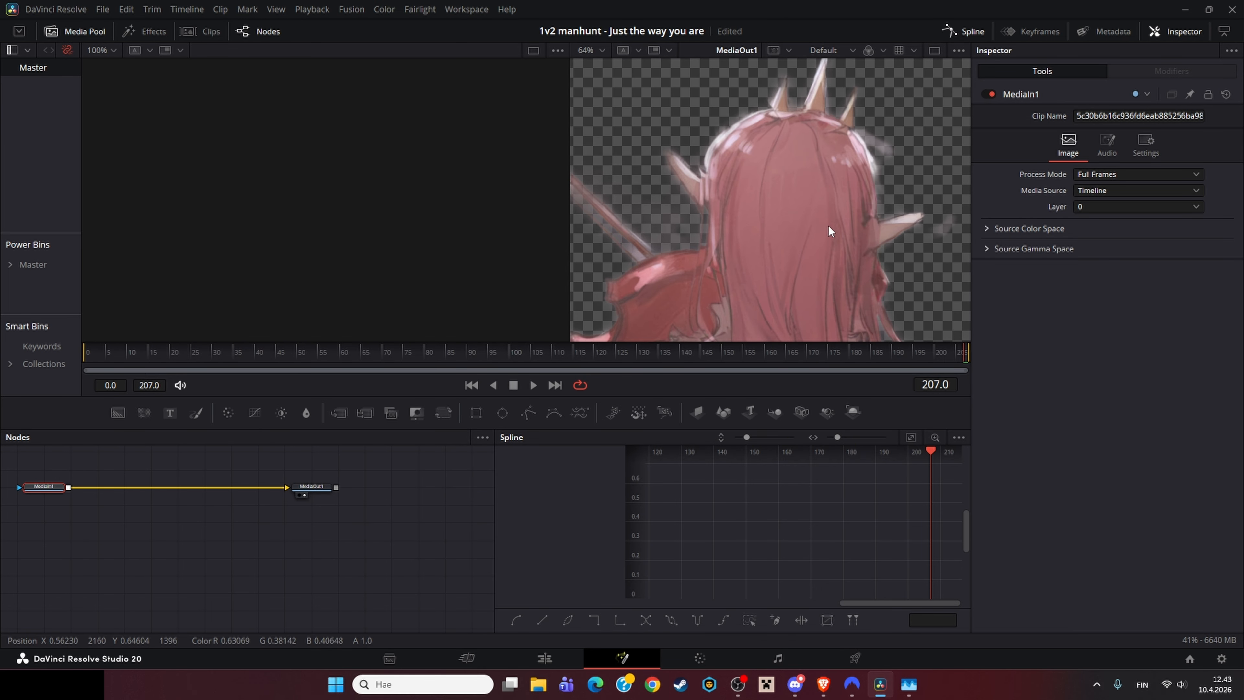
pyautogui.scroll(-3, 831, 225)
pyautogui.moveTo(820, 272); pyautogui.dragTo(779, 204)
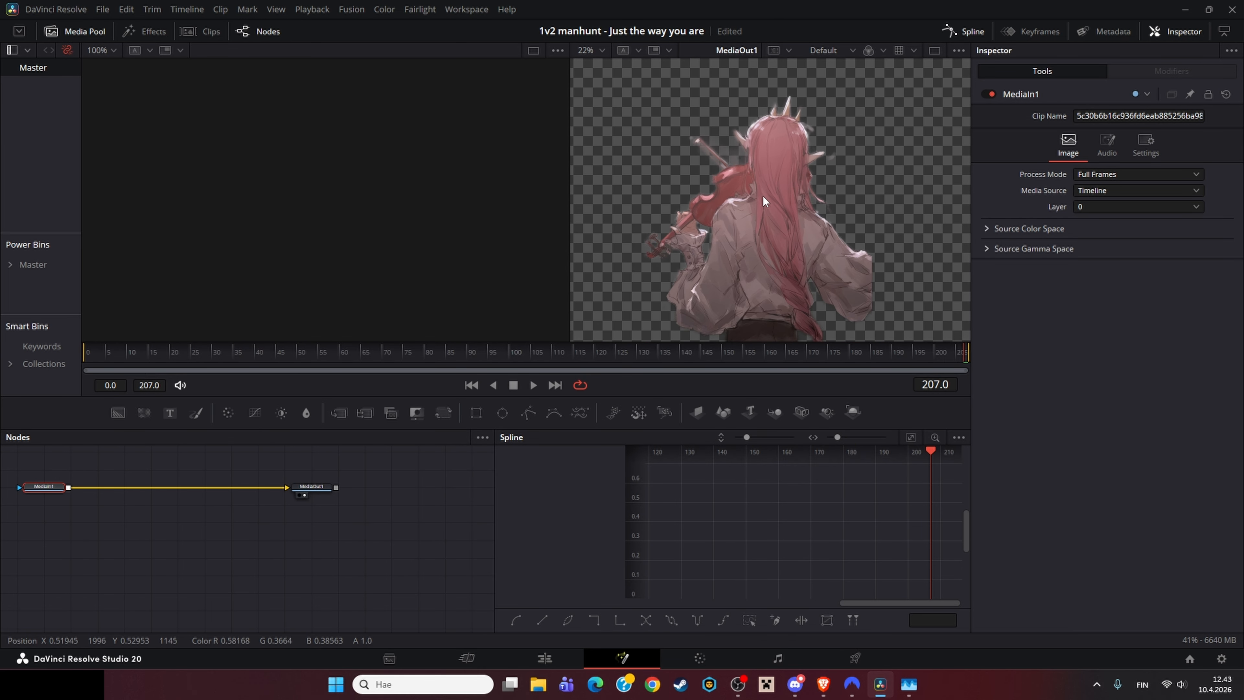
pyautogui.moveTo(771, 352); pyautogui.dragTo(1028, 343)
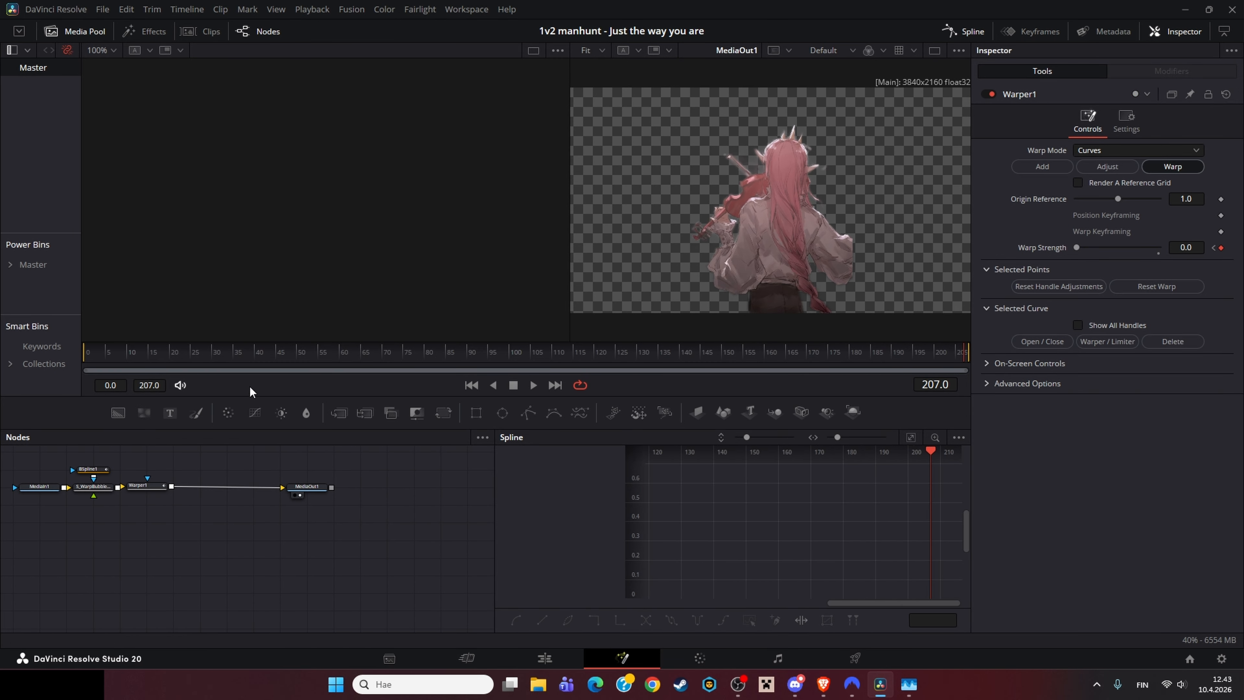
# Step: Load MediaIn1 into the first viewer, scrub to frame 53, and fit the view
pyautogui.moveTo(273, 356); pyautogui.dragTo(64, 392)
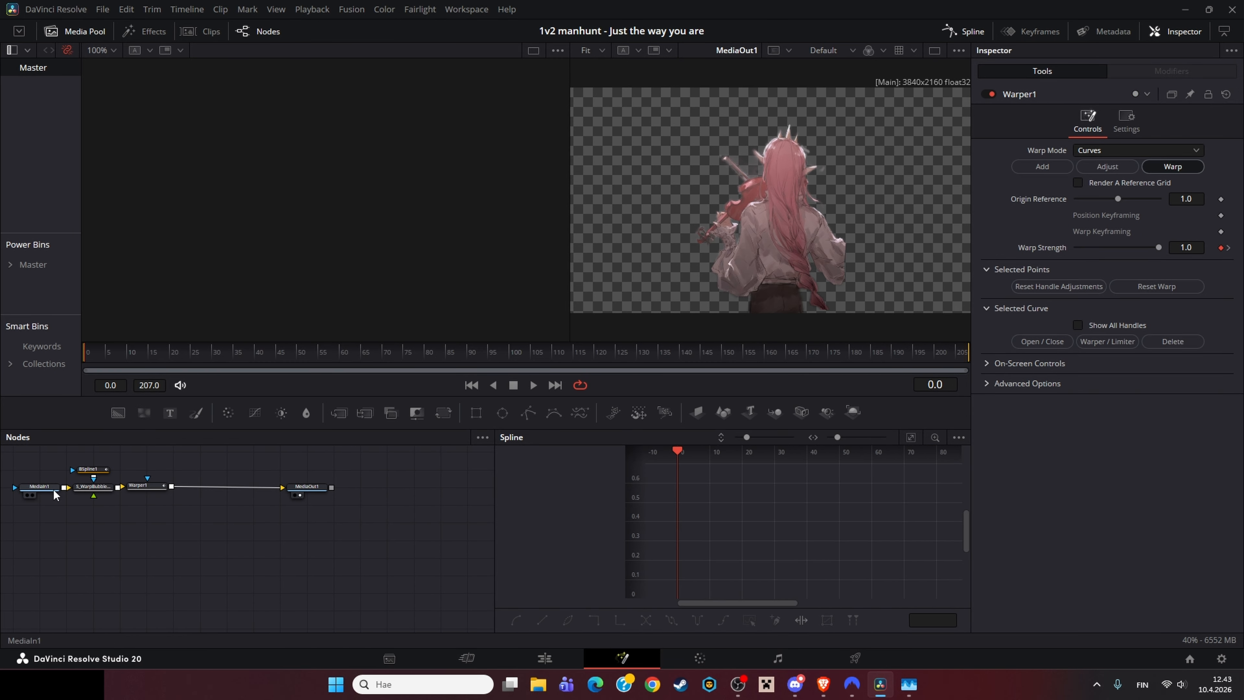
pyautogui.click(54, 490)
pyautogui.press('1')
pyautogui.moveTo(190, 358); pyautogui.dragTo(309, 357)
pyautogui.hotkey('ctrl', 'f')
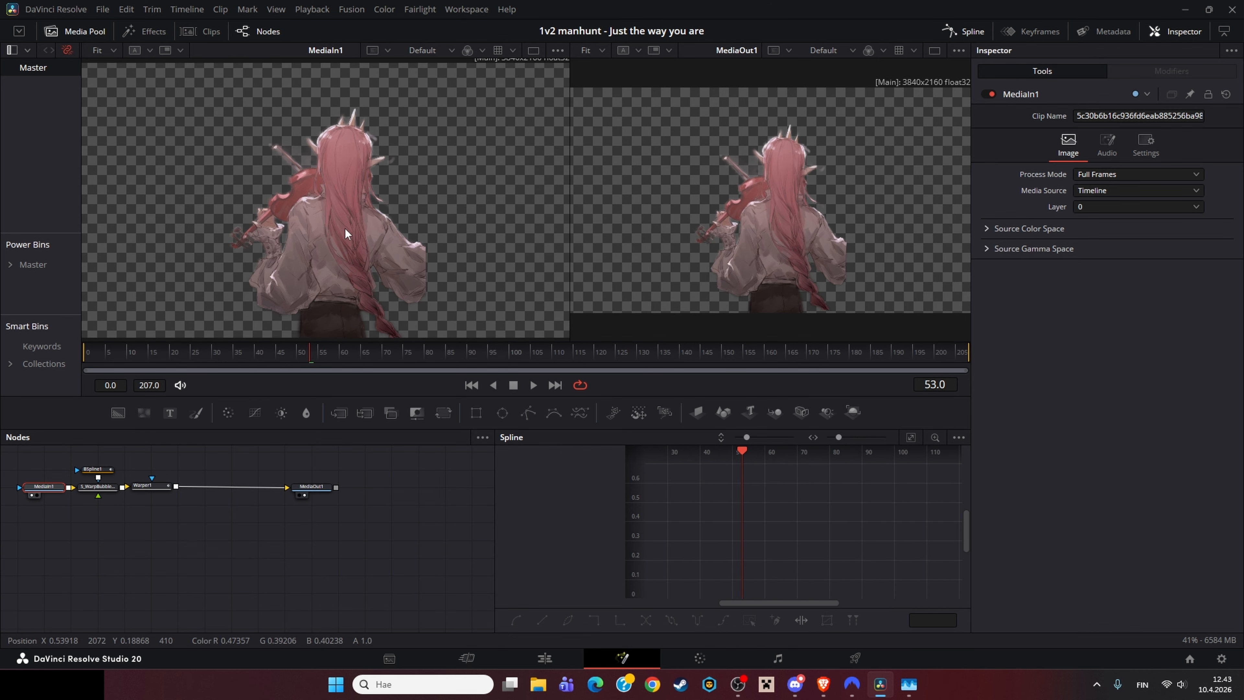
# Step: Load the S_WarpBubble1_1 node into the first viewer to review its Mocha warp settings
pyautogui.click(97, 486)
pyautogui.press('1')
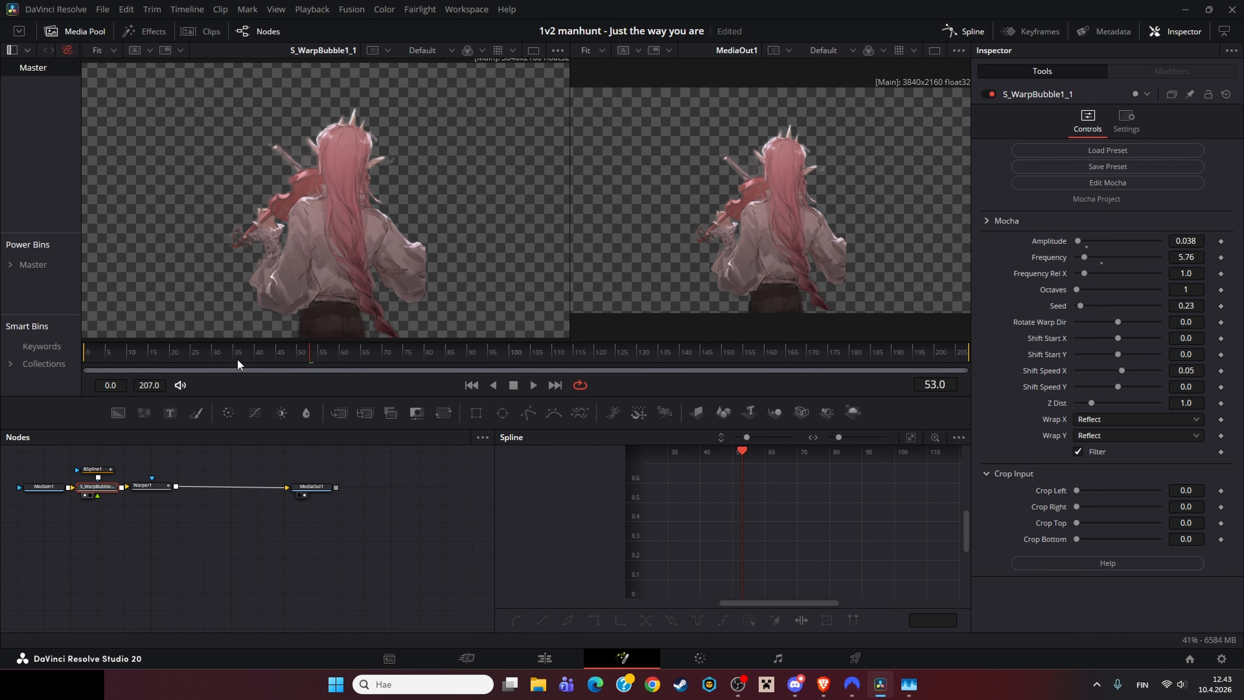
pyautogui.moveTo(128, 358); pyautogui.dragTo(118, 359)
# Step: Select the BSpline1 mask, zoom in to examine its shape around the hair, then fit the view and play
pyautogui.click(96, 469)
pyautogui.scroll(2, 370, 188)
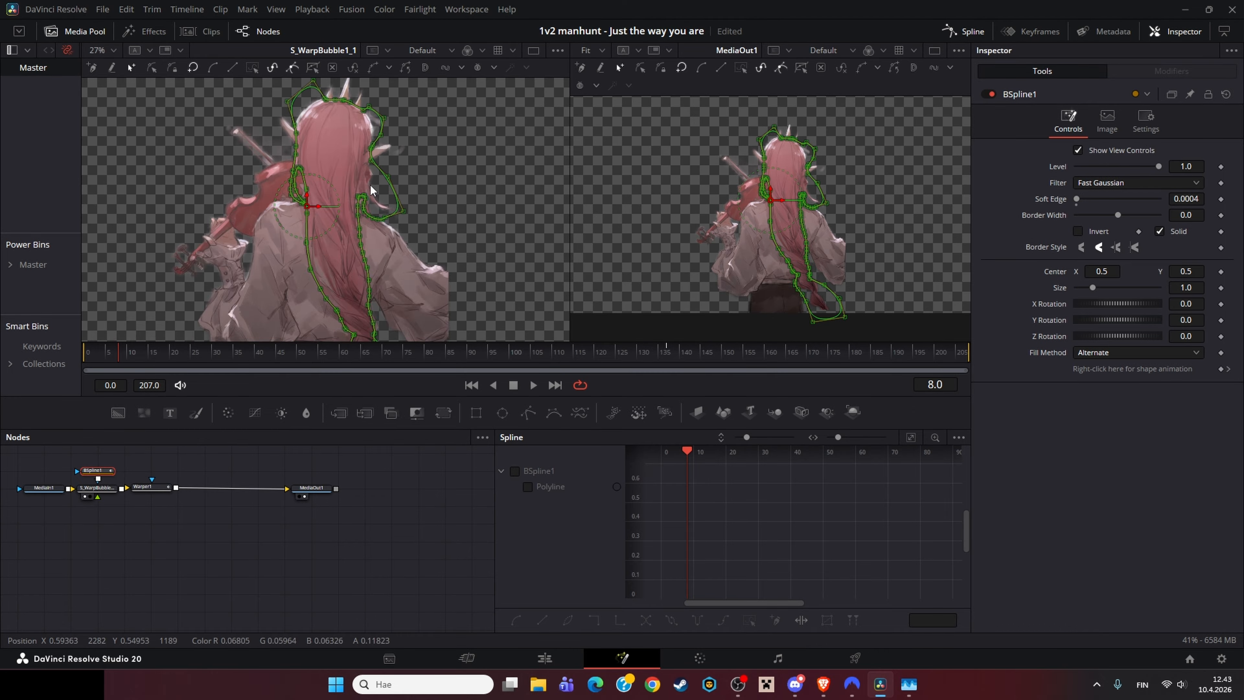
pyautogui.scroll(4, 371, 188)
pyautogui.moveTo(346, 209); pyautogui.dragTo(483, 206)
pyautogui.scroll(-2, 483, 206)
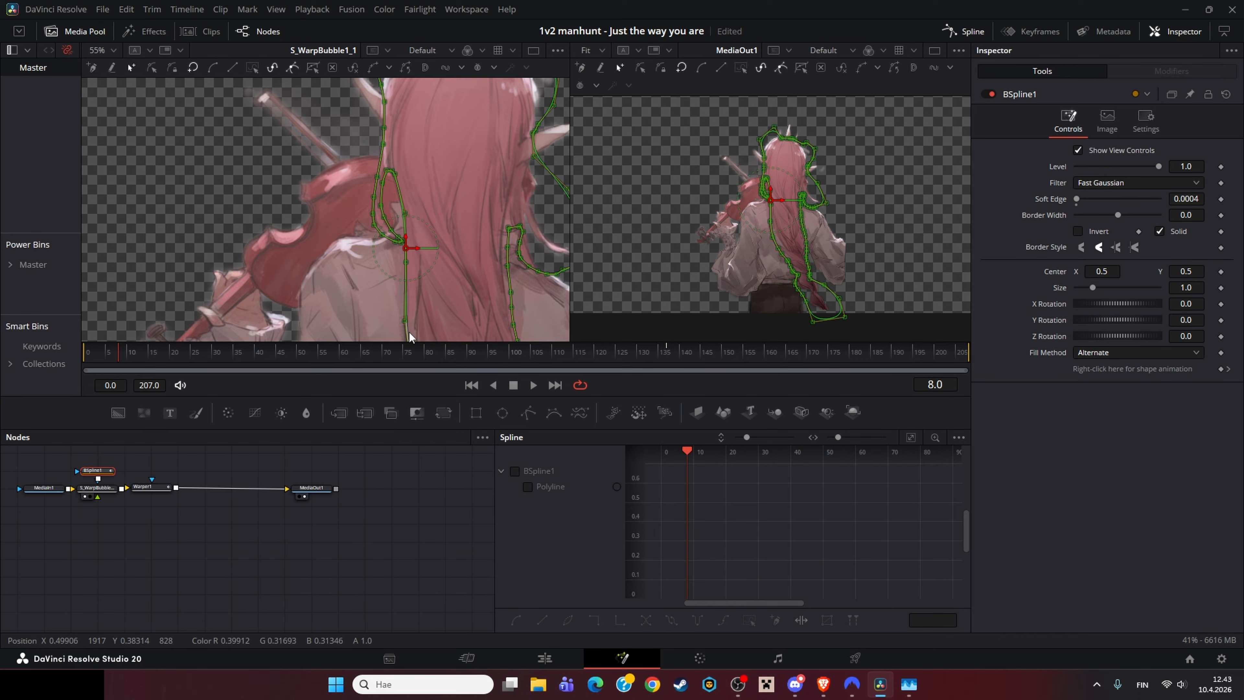
pyautogui.click(414, 228)
pyautogui.scroll(-2, 413, 227)
pyautogui.hotkey('ctrl', 'f')
pyautogui.moveTo(339, 353); pyautogui.dragTo(1, 365)
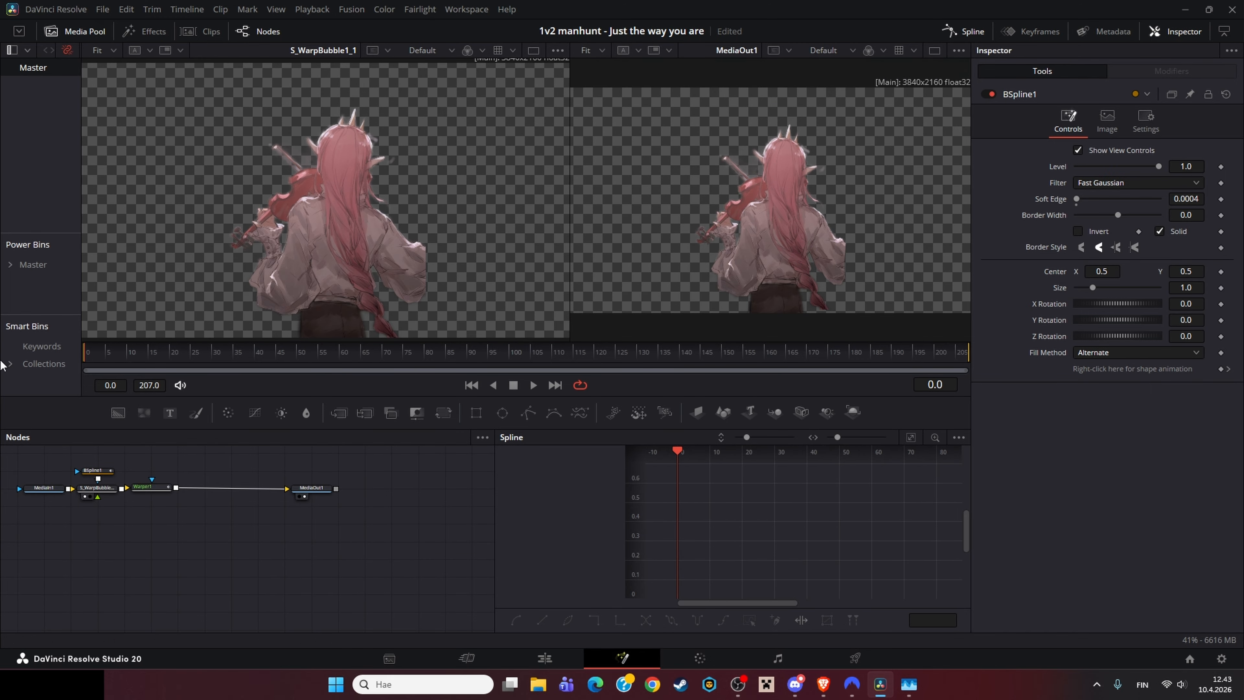
pyautogui.press('space')
# Step: Load the Warper1 node into the first viewer and scrub through its animated warp strength
pyautogui.click(152, 487)
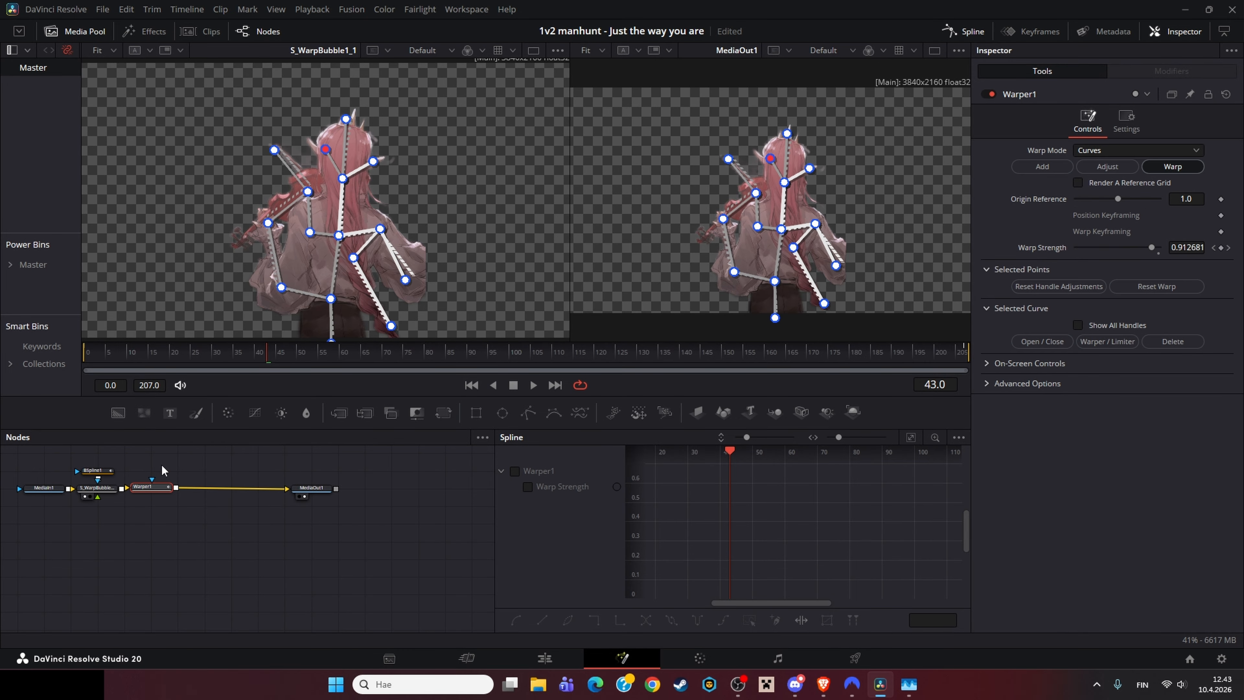
pyautogui.press('1')
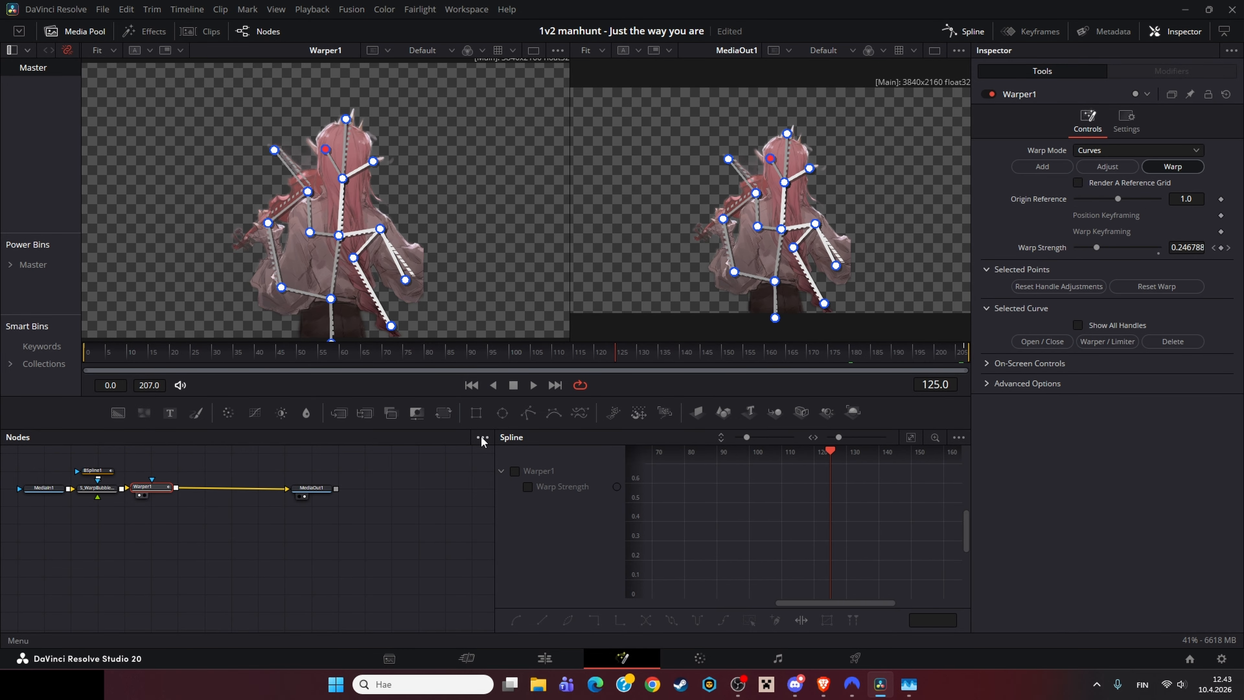
pyautogui.moveTo(180, 360); pyautogui.dragTo(1036, 315)
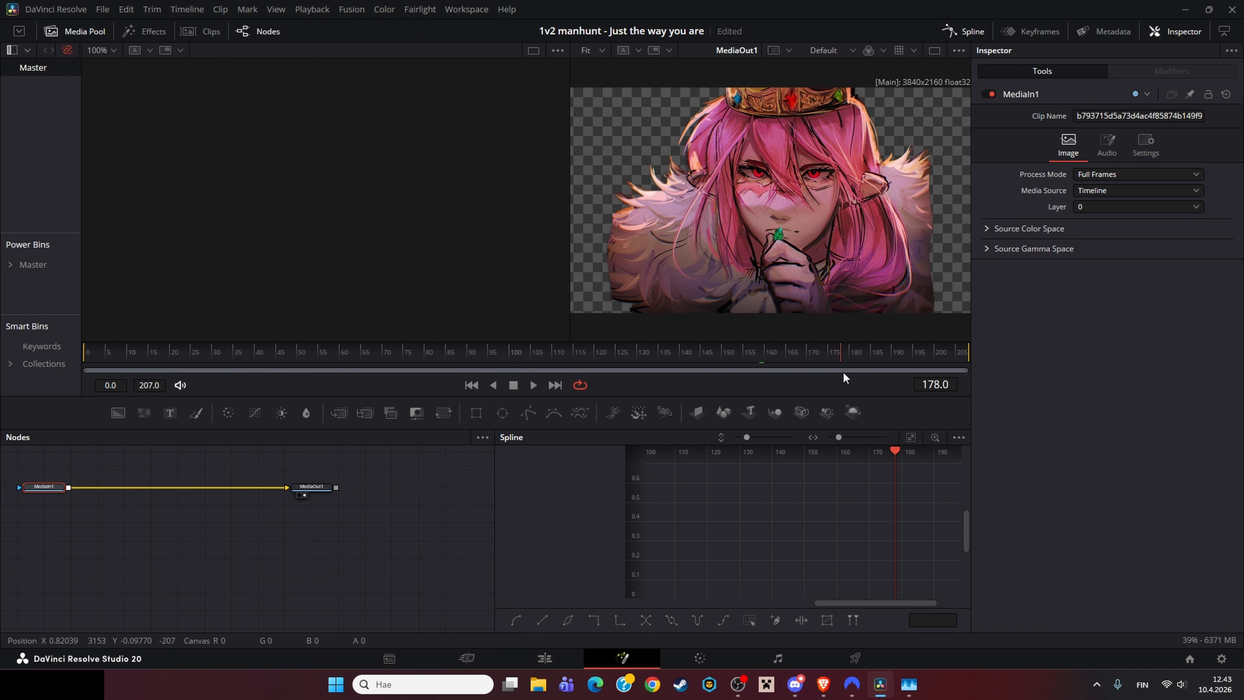
# Step: Return to the edit timeline and reopen the crowned character clip's composition in Fusion
pyautogui.click(477, 349)
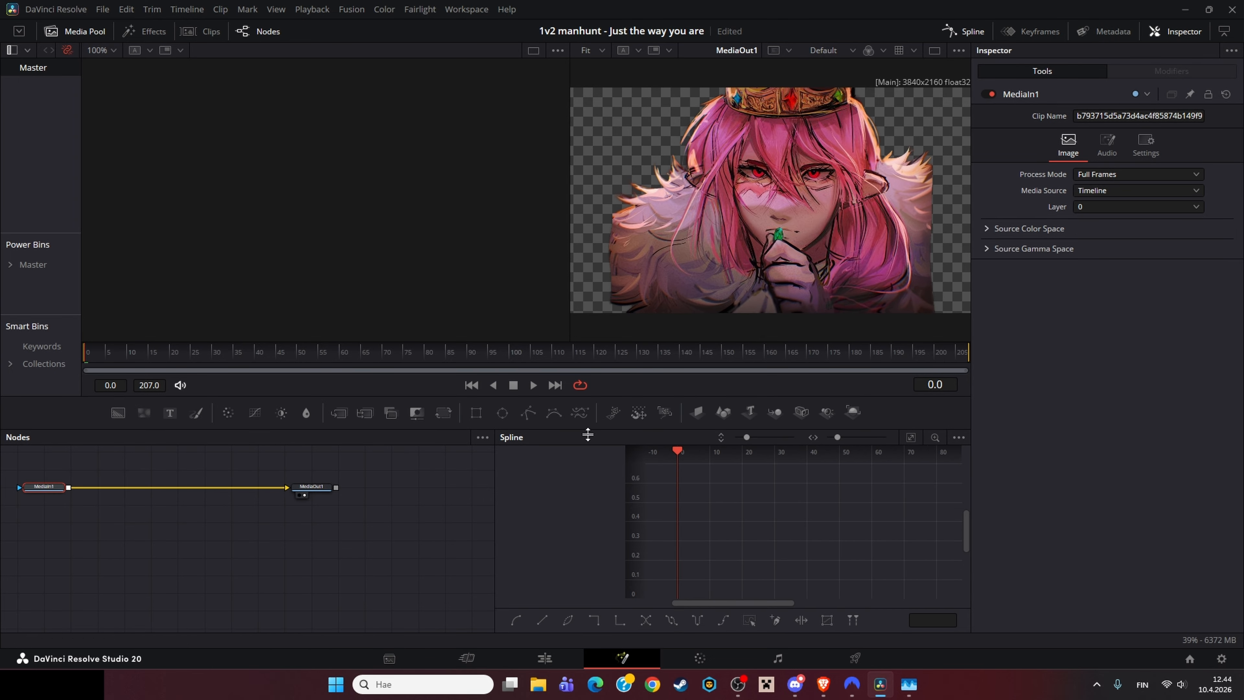
pyautogui.click(544, 658)
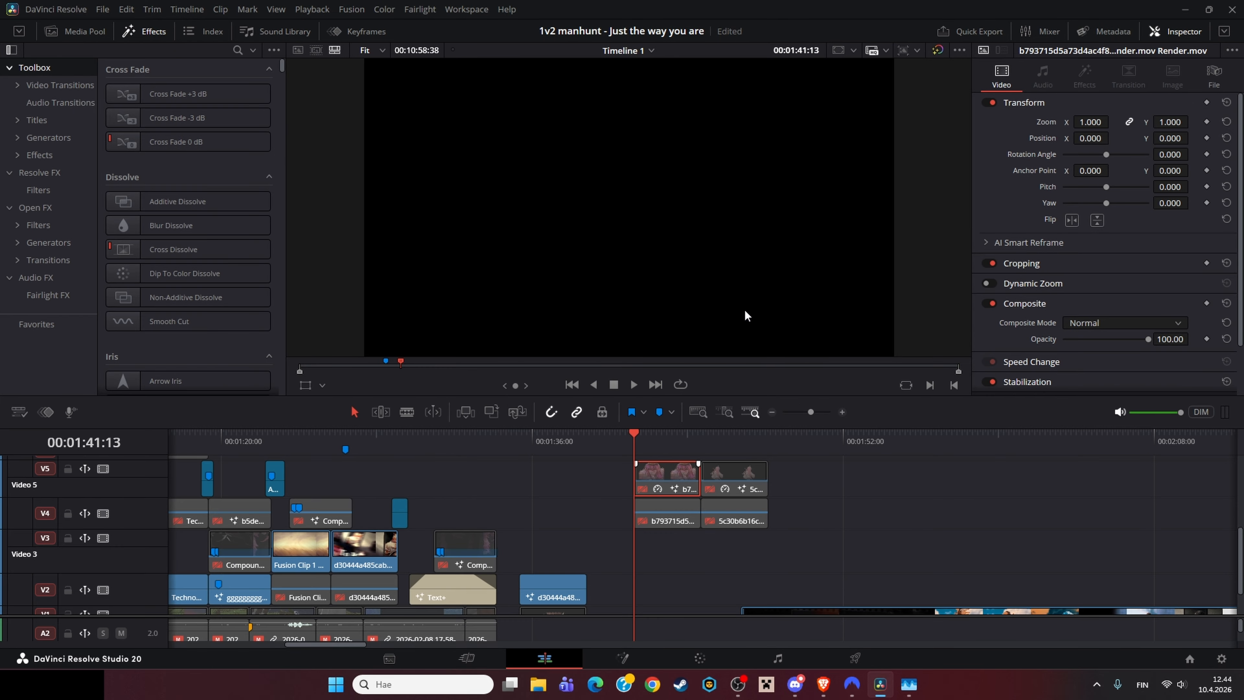
pyautogui.hotkey('shift', '5')
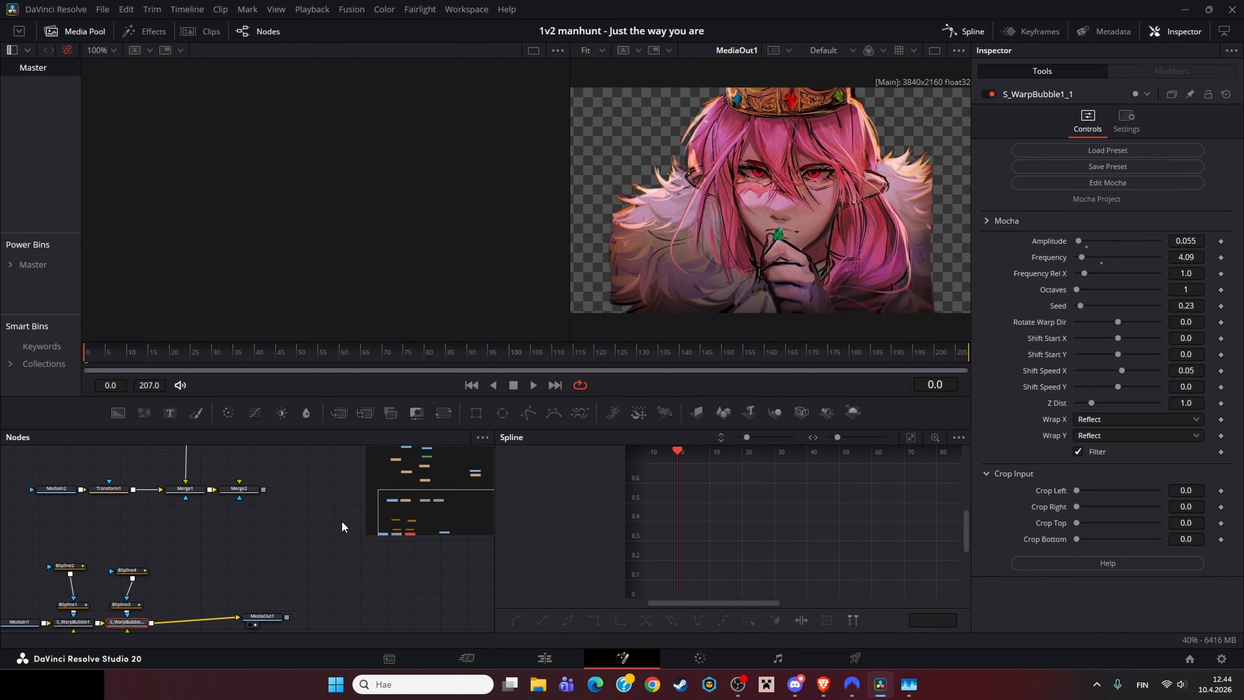
# Step: Widen the node editor and load the second warp bubble node into the first viewer, scrubbing to frame 82
pyautogui.moveTo(308, 525); pyautogui.dragTo(292, 522)
pyautogui.moveTo(494, 529); pyautogui.dragTo(810, 529)
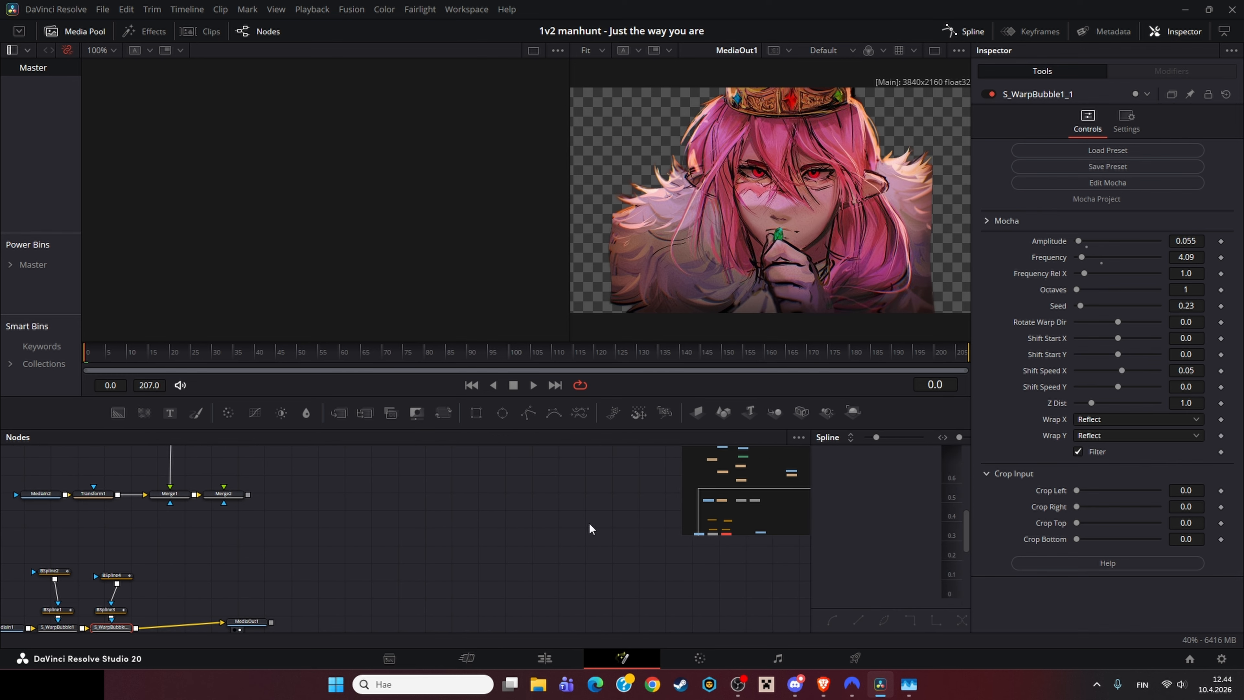
pyautogui.click(220, 586)
pyautogui.click(271, 586)
pyautogui.press('1')
pyautogui.moveTo(276, 362); pyautogui.dragTo(432, 367)
# Step: Load the BSpline2 mask and then the S_WarpBubble1_1 node into the first viewer
pyautogui.click(268, 530)
pyautogui.press('1')
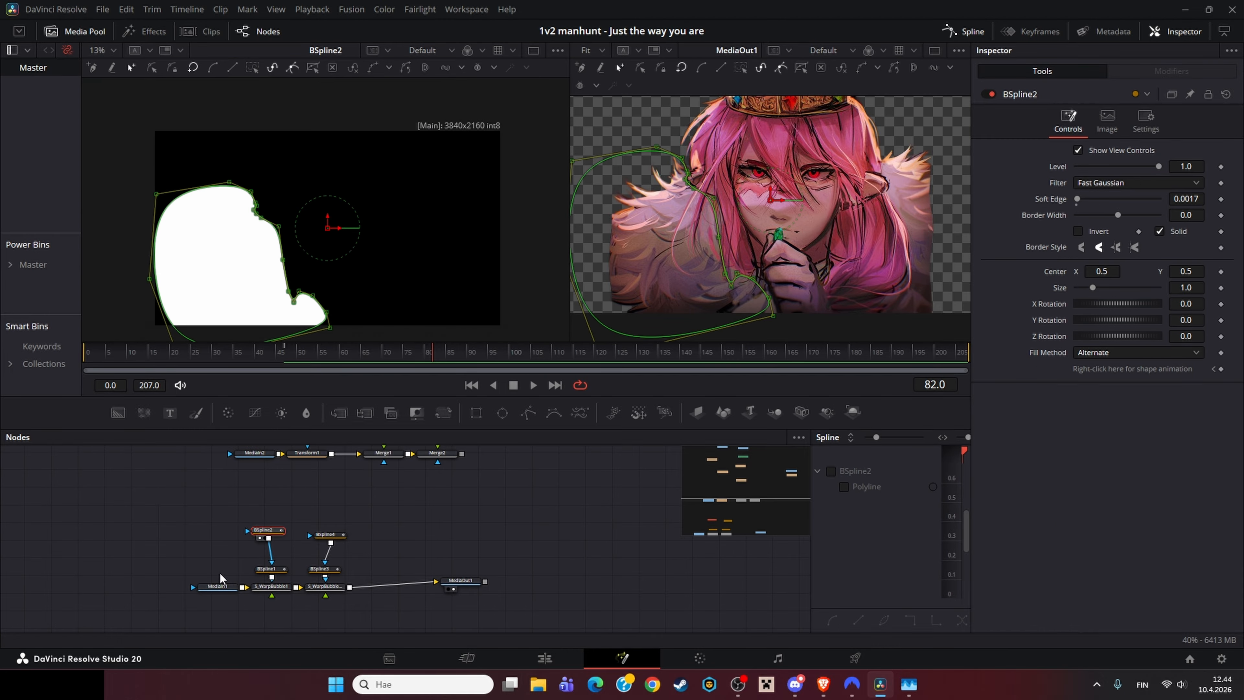
pyautogui.click(199, 571)
pyautogui.click(322, 588)
pyautogui.press('1')
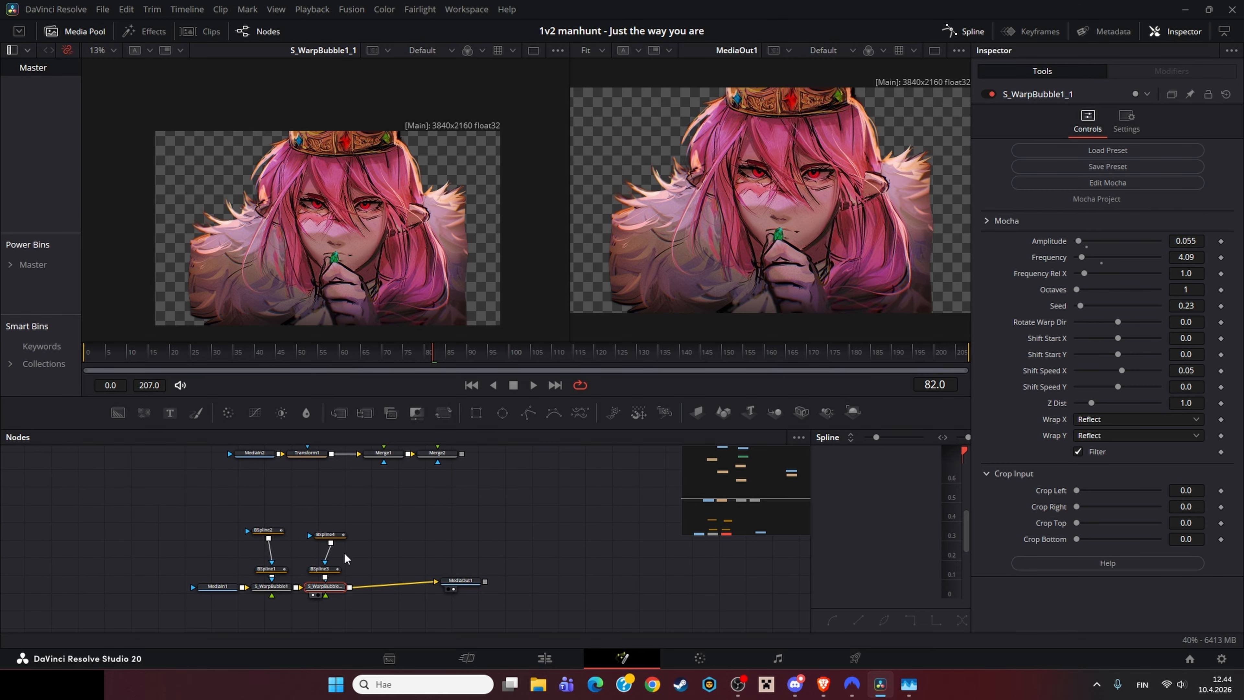
# Step: Open the composition of the clip at the start of the title section and zoom around its large node graph
pyautogui.hotkey('shift', '4')
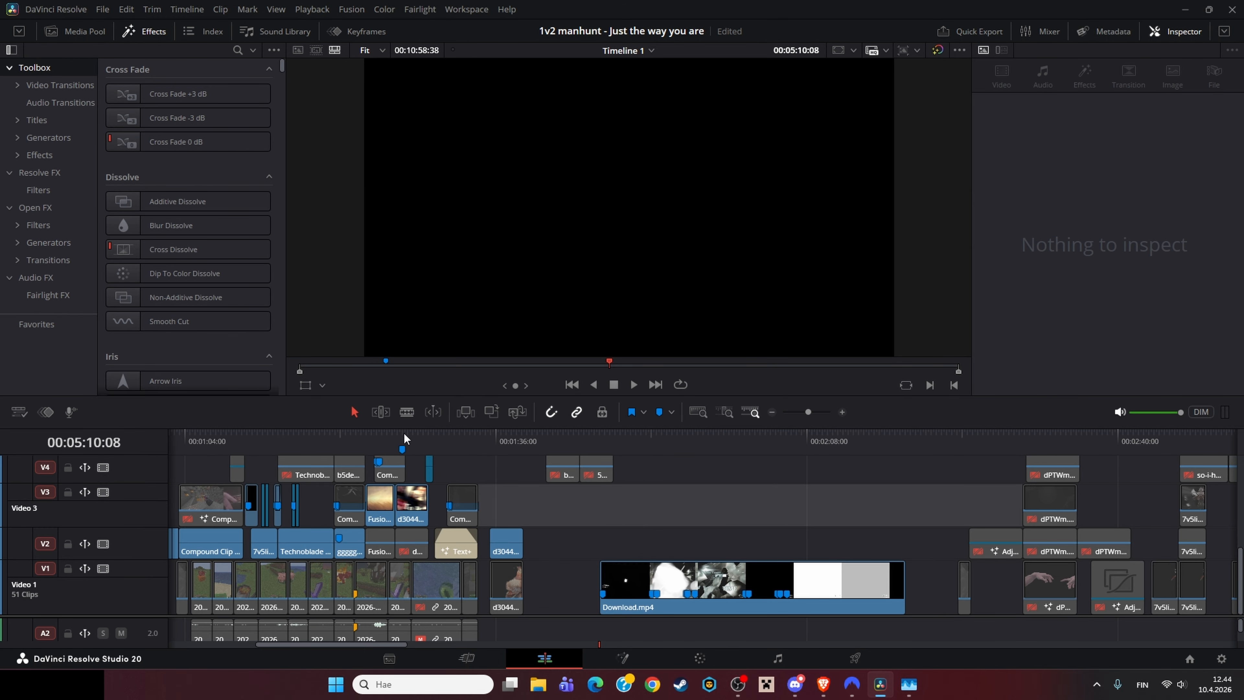
pyautogui.click(405, 437)
pyautogui.hotkey('shift', '5')
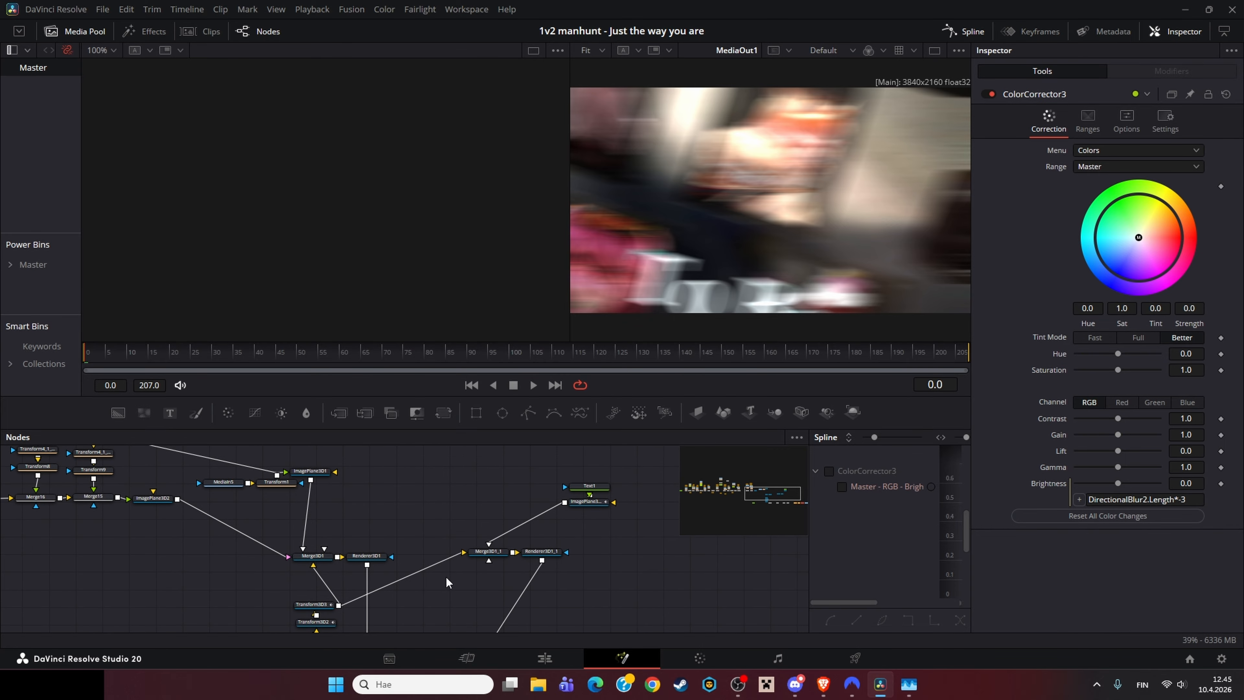
pyautogui.scroll(5, 629, 622)
pyautogui.scroll(-5, 538, 551)
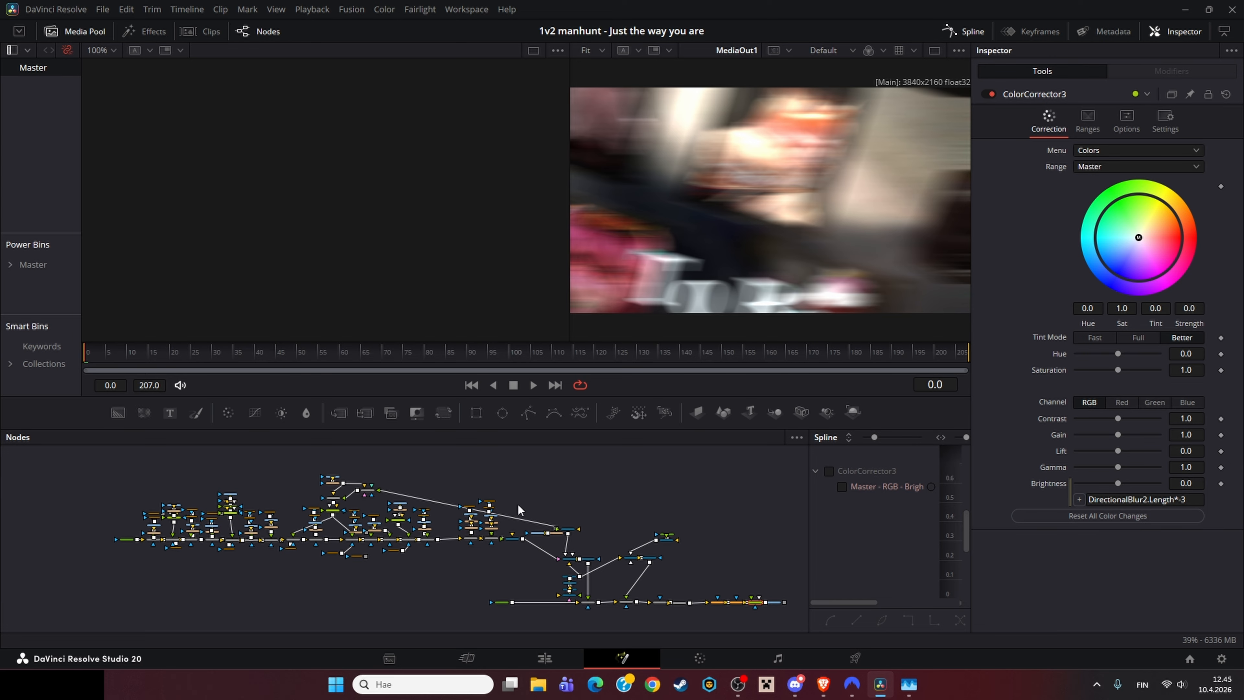
pyautogui.scroll(5, 396, 516)
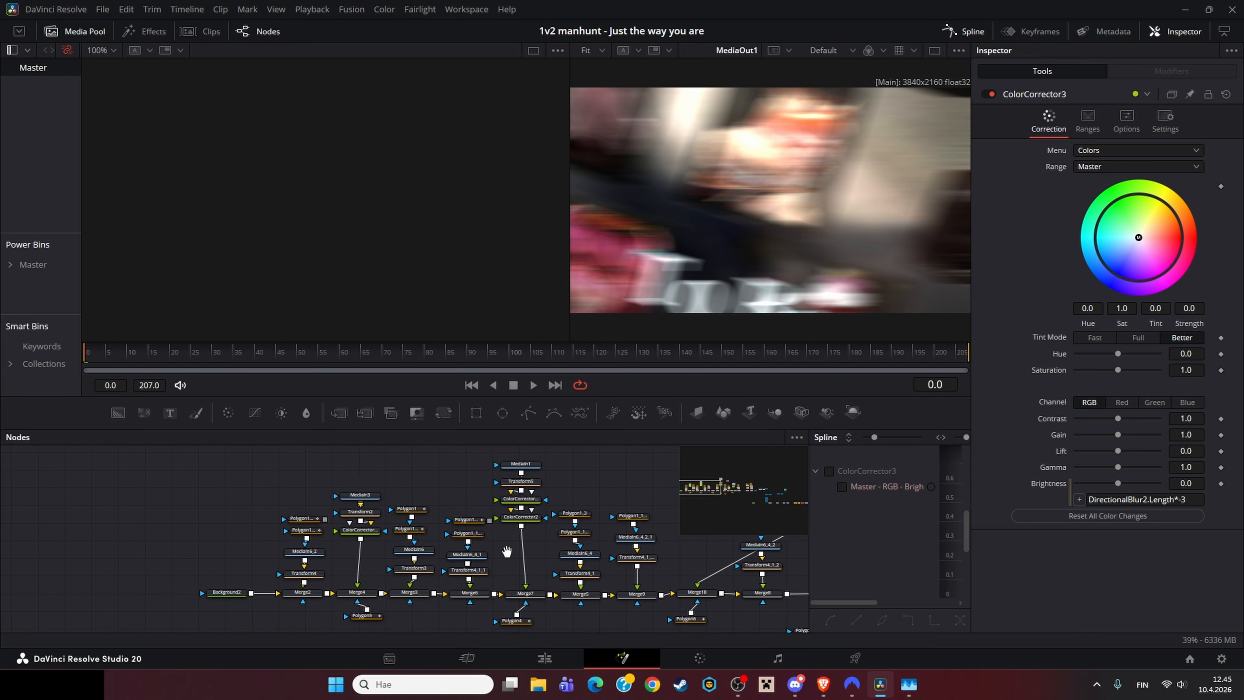
# Step: Load the Merge2, Merge4 and Merge3 nodes, then the MediaIn6_2 image, into the first viewer to inspect the frame layers
pyautogui.click(278, 606)
pyautogui.click(278, 612)
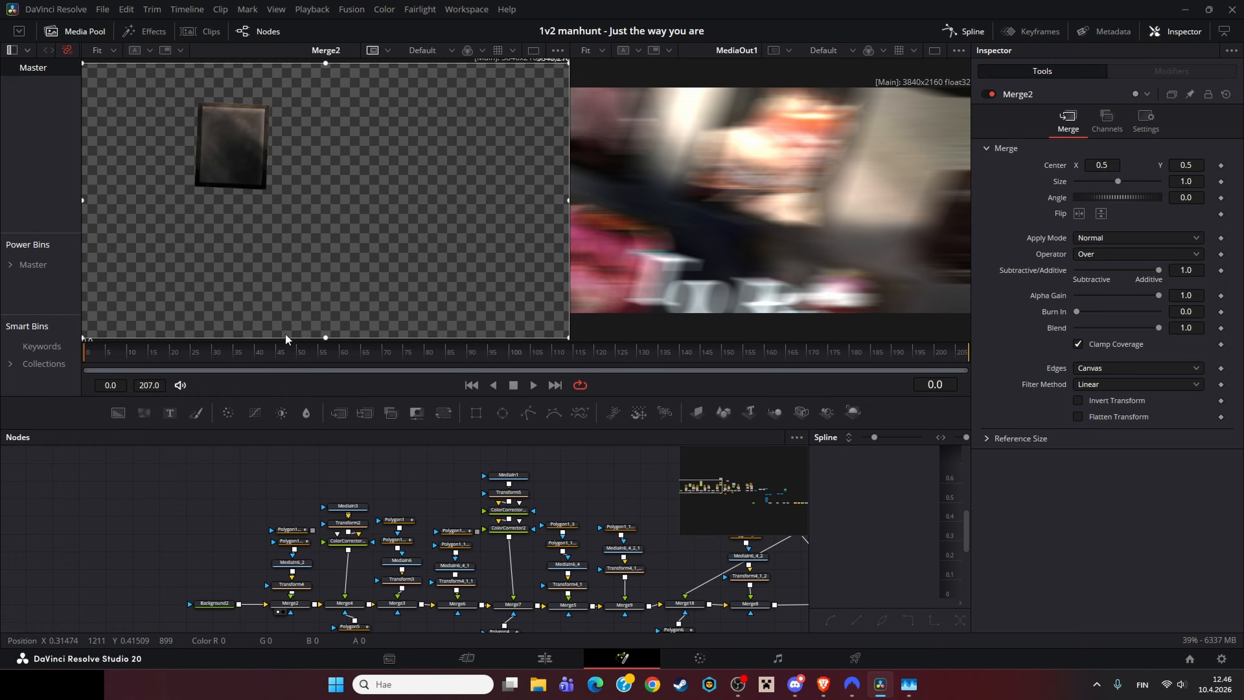
pyautogui.click(345, 603)
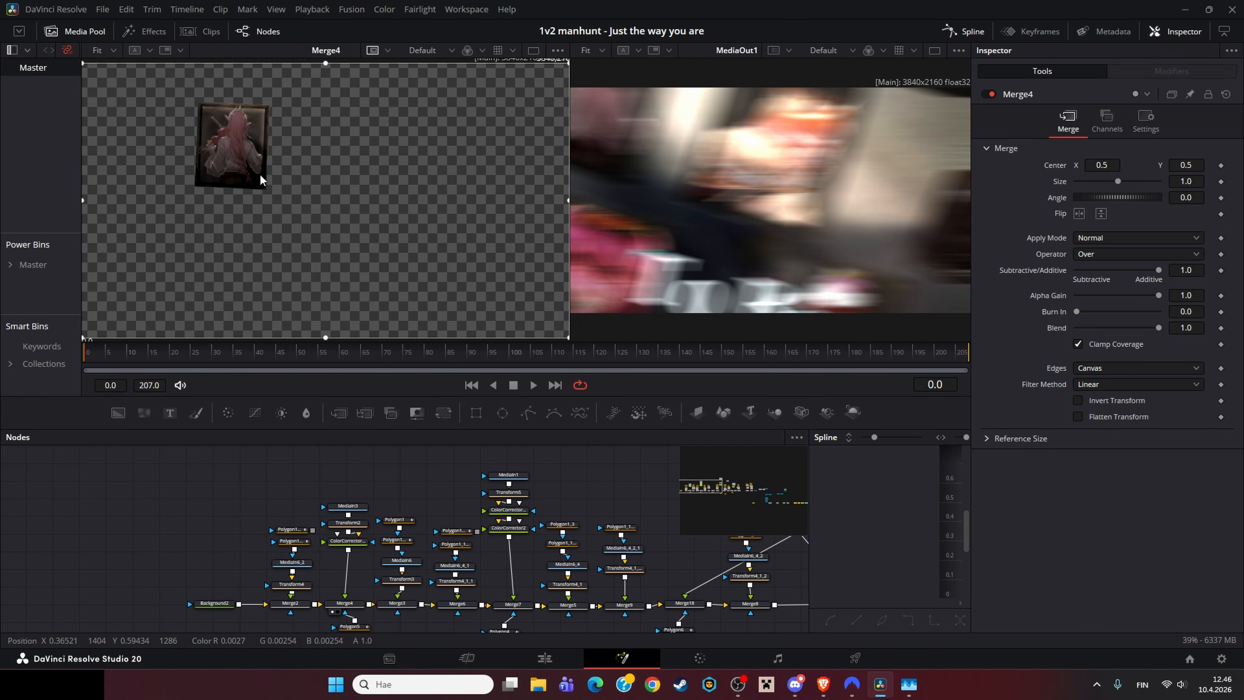
pyautogui.click(397, 603)
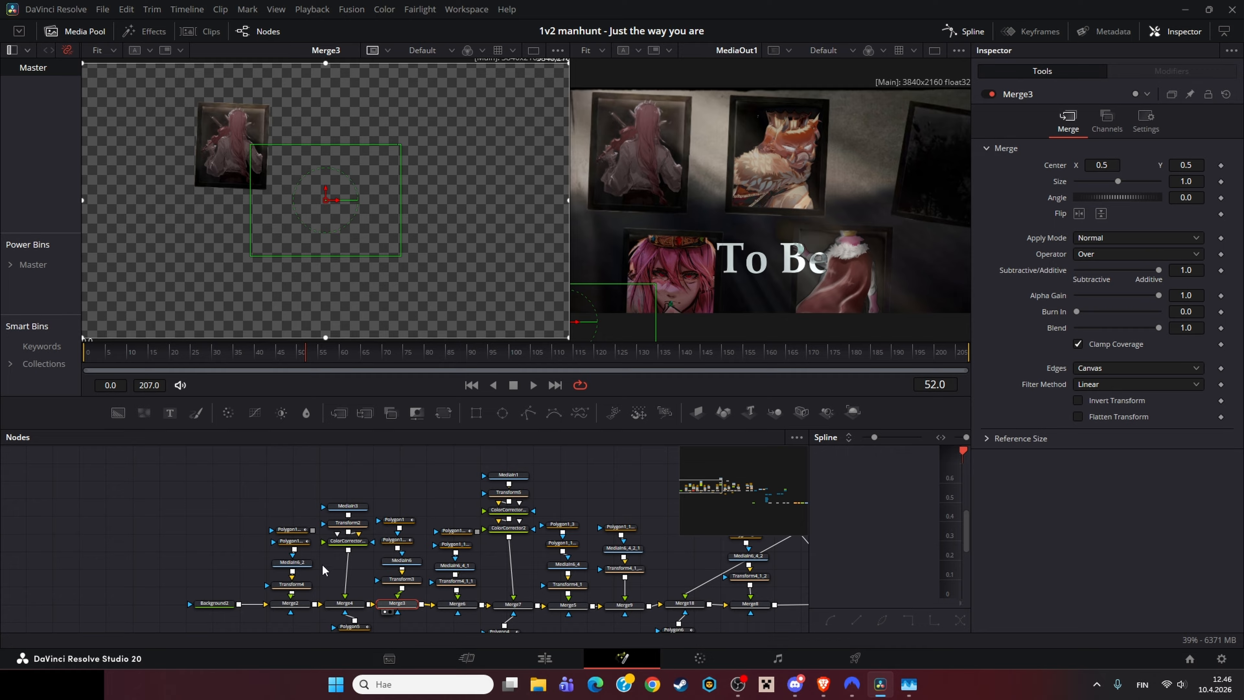
pyautogui.click(276, 512)
pyautogui.moveTo(290, 517); pyautogui.dragTo(214, 213)
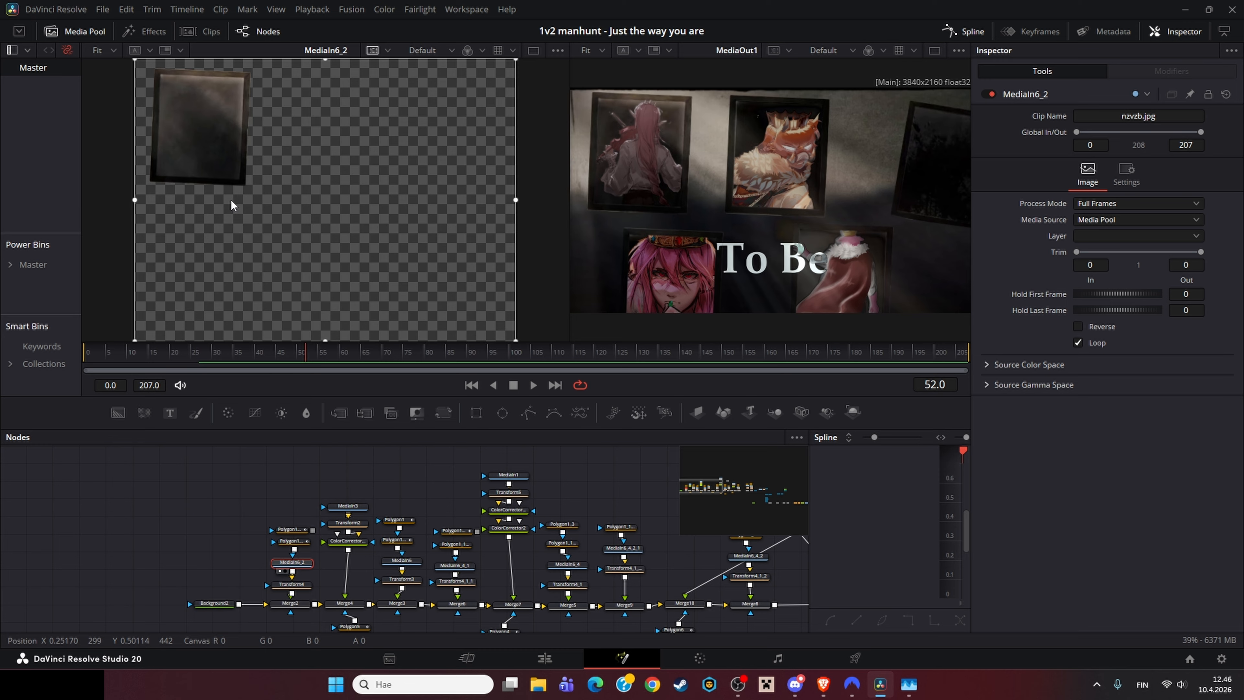
# Step: View Merge4, Merge3 and the Polygon1_1 mask one after another in the first viewer
pyautogui.click(354, 609)
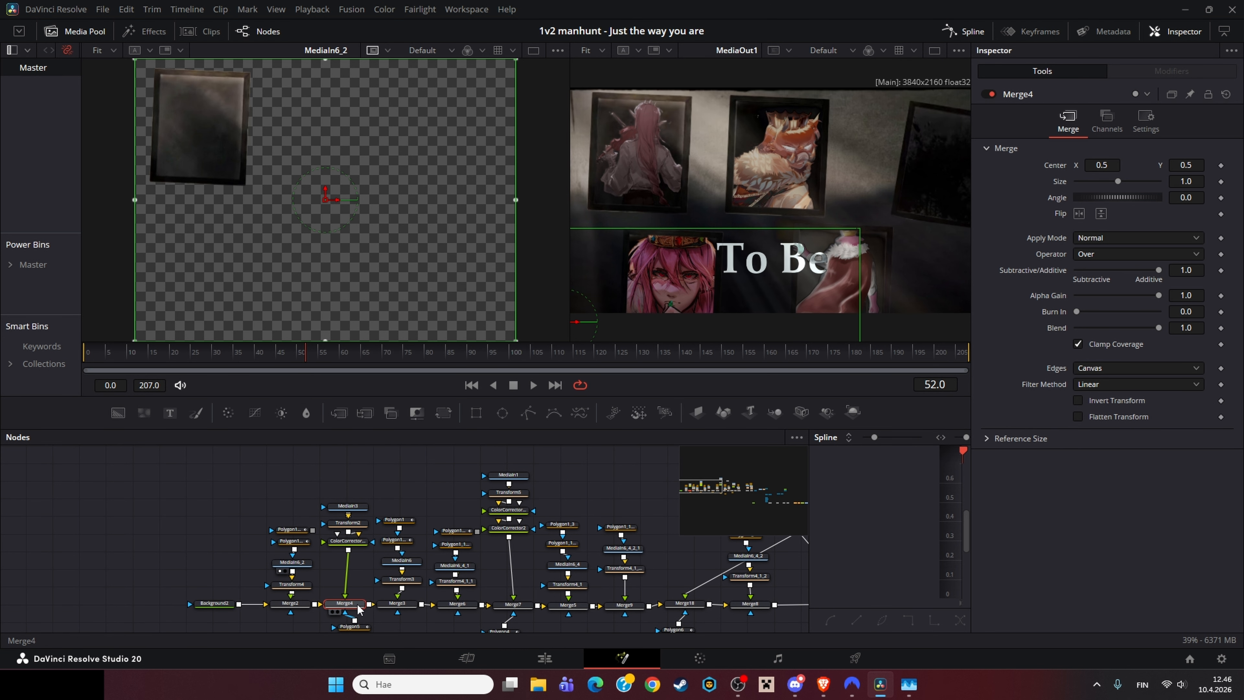
pyautogui.press('1')
pyautogui.click(398, 607)
pyautogui.press('1')
pyautogui.click(409, 522)
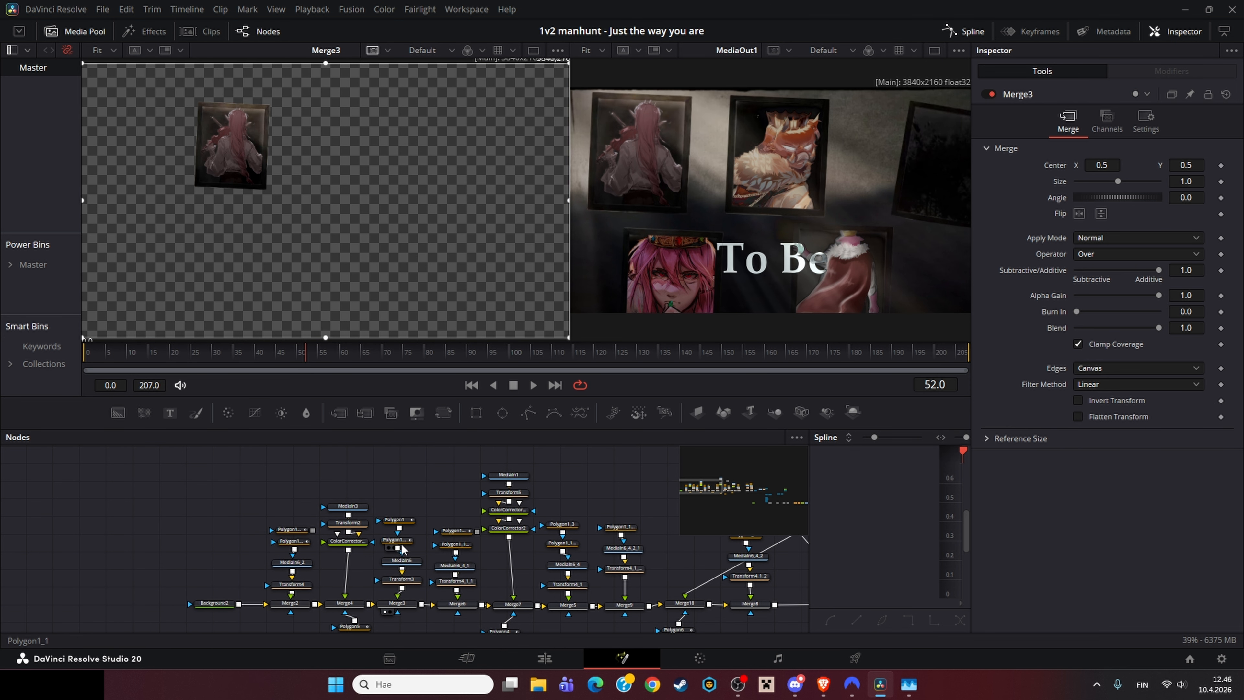
pyautogui.press('1')
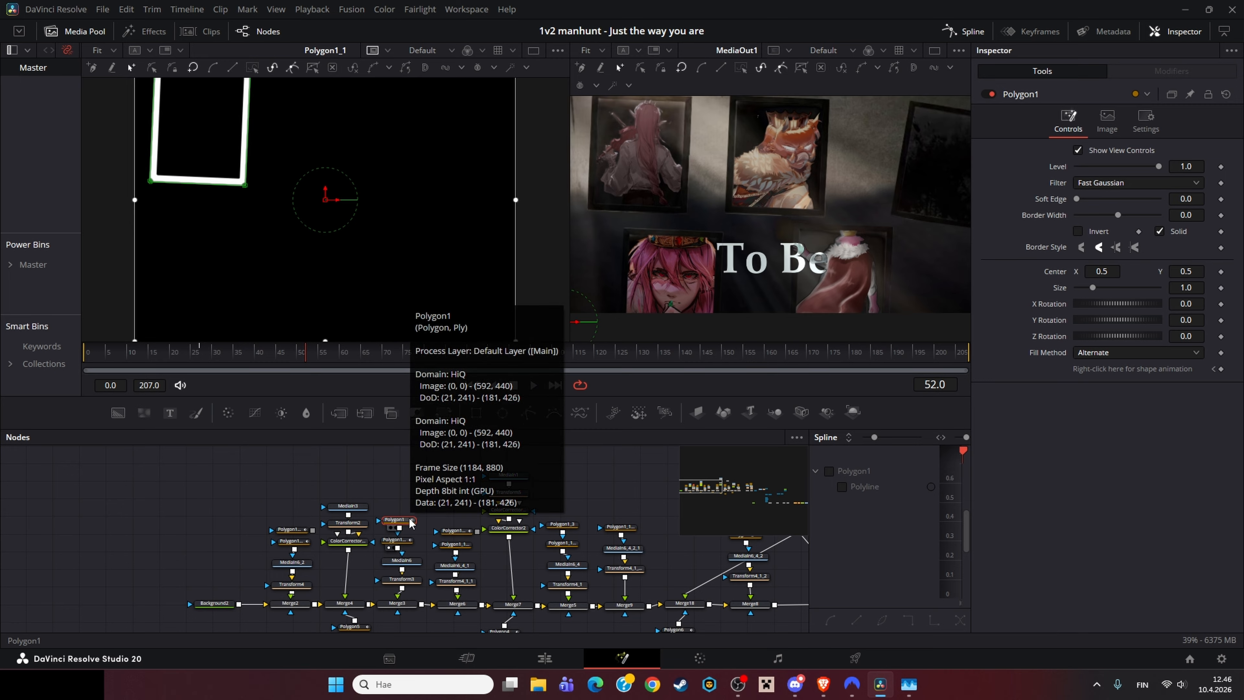
pyautogui.click(417, 605)
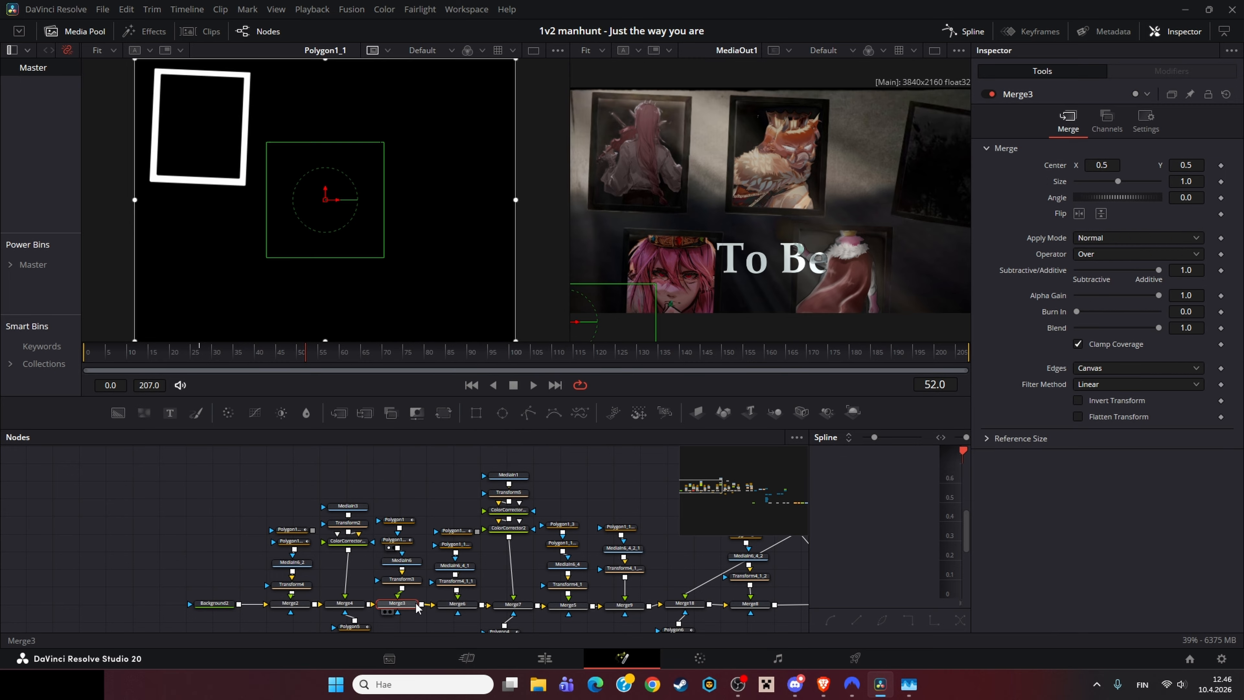
pyautogui.press('1')
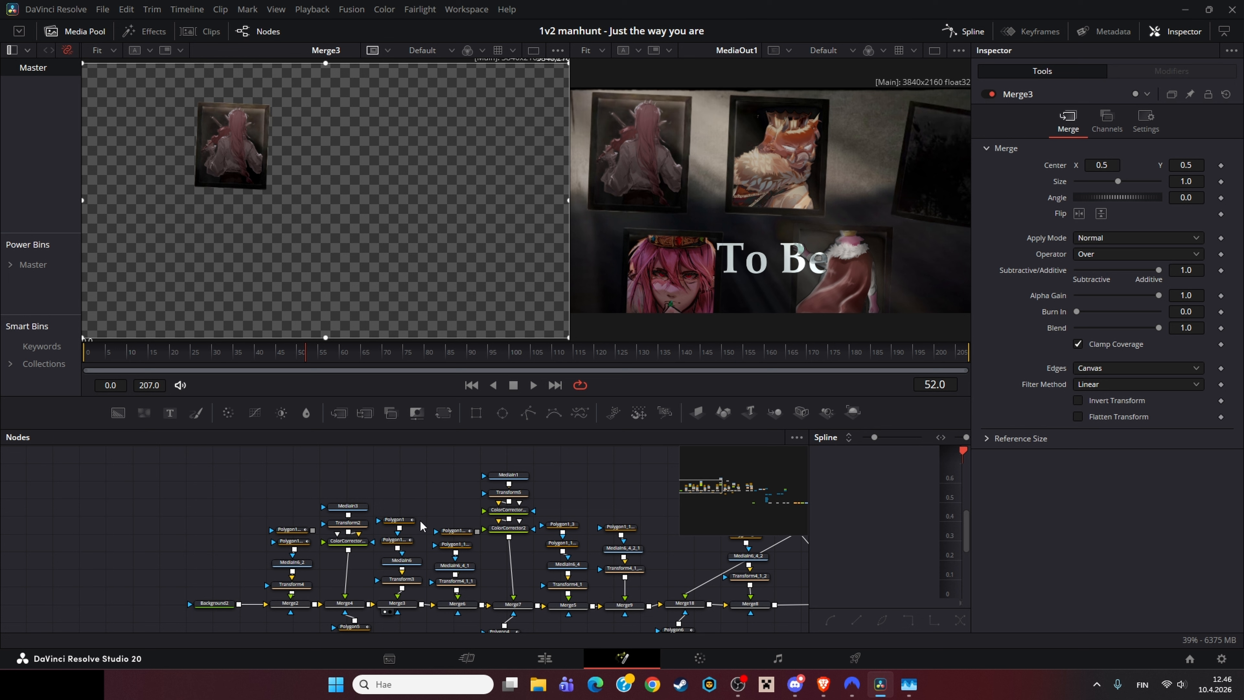
# Step: Follow the main merge chain, viewing Merge7, Merge5 and Merge18 in the first viewer
pyautogui.click(469, 606)
pyautogui.press('1')
pyautogui.moveTo(524, 615); pyautogui.dragTo(416, 612)
pyautogui.click(414, 604)
pyautogui.press('1')
pyautogui.click(462, 603)
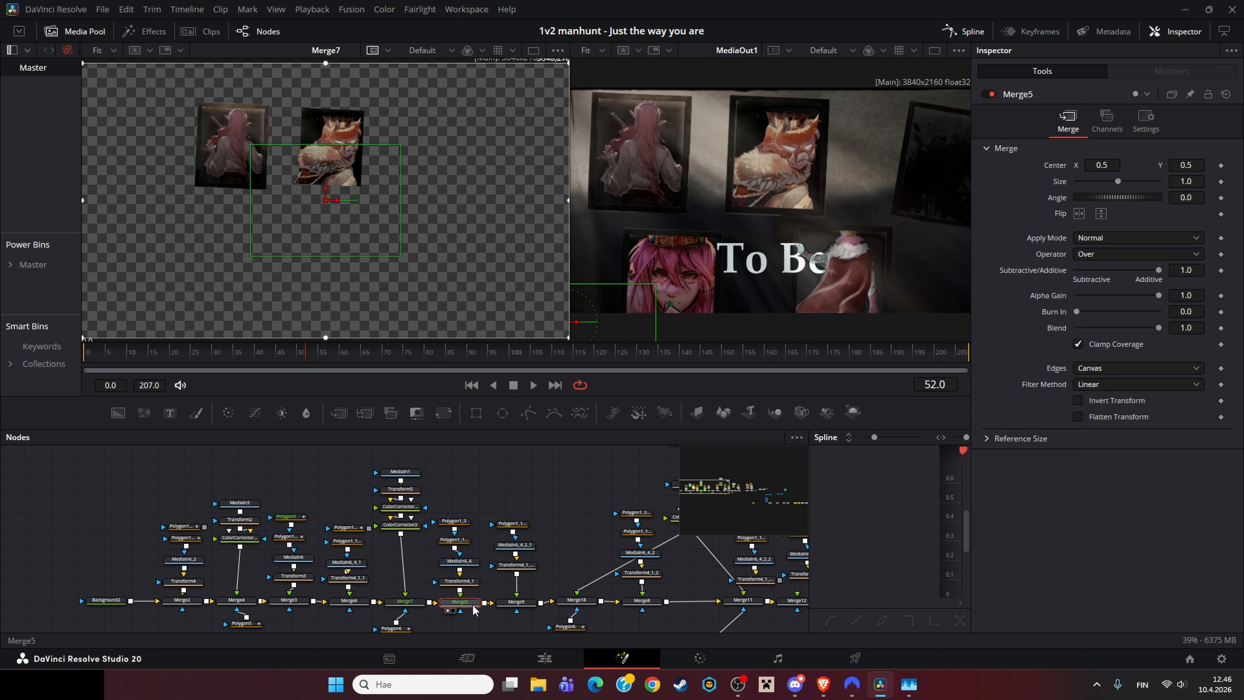
pyautogui.press('1')
pyautogui.moveTo(507, 595); pyautogui.dragTo(282, 591)
pyautogui.click(413, 599)
pyautogui.press('1')
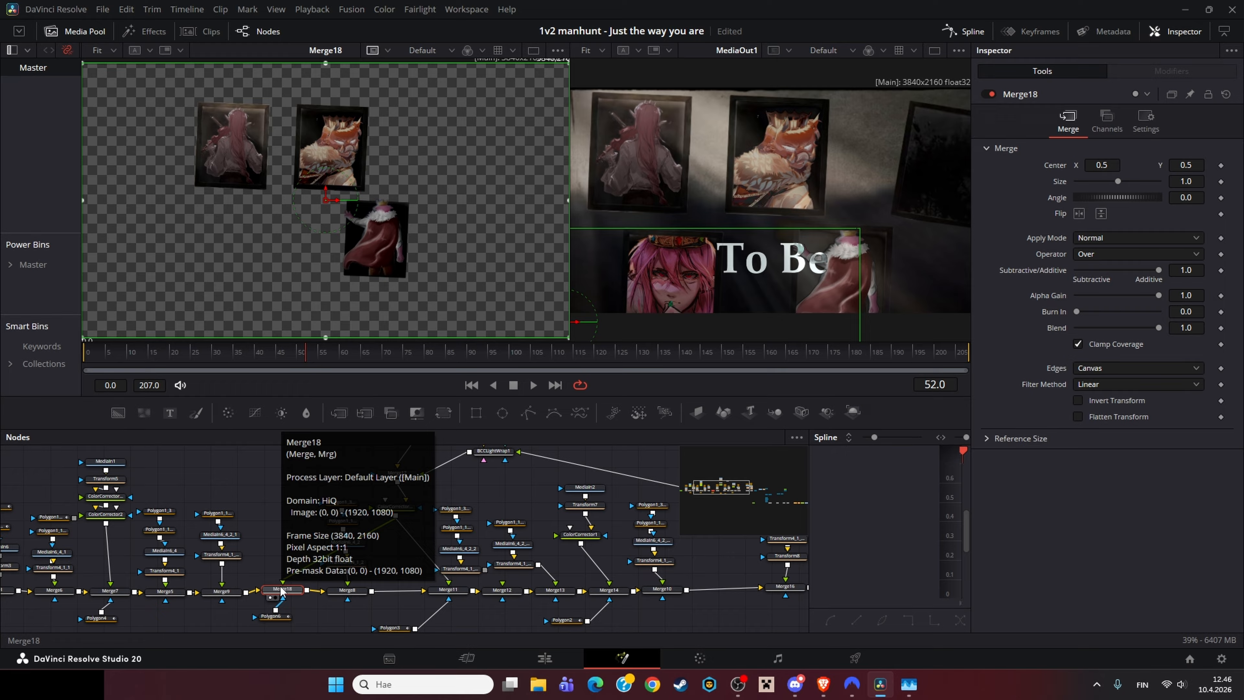
# Step: Examine the final title render up close in the second viewer, then fit it back to the window
pyautogui.scroll(5, 784, 216)
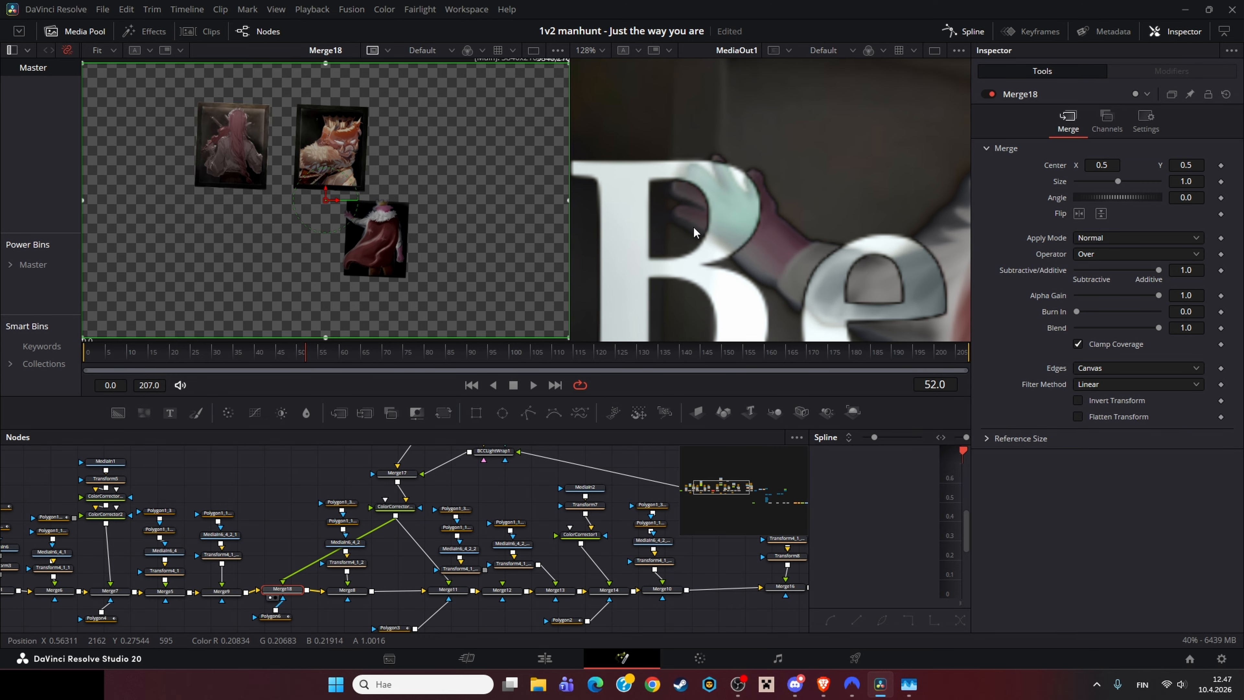
pyautogui.scroll(-2, 693, 226)
pyautogui.scroll(-6, 741, 216)
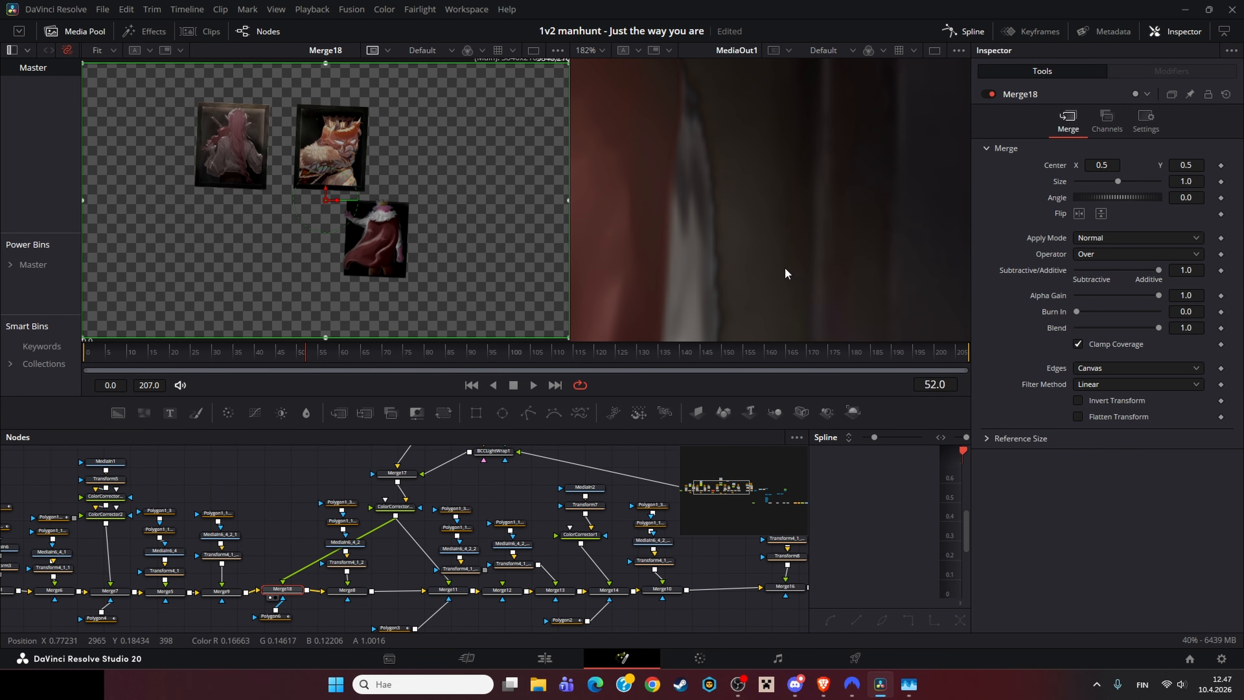
pyautogui.moveTo(675, 201); pyautogui.dragTo(791, 216)
pyautogui.scroll(4, 735, 223)
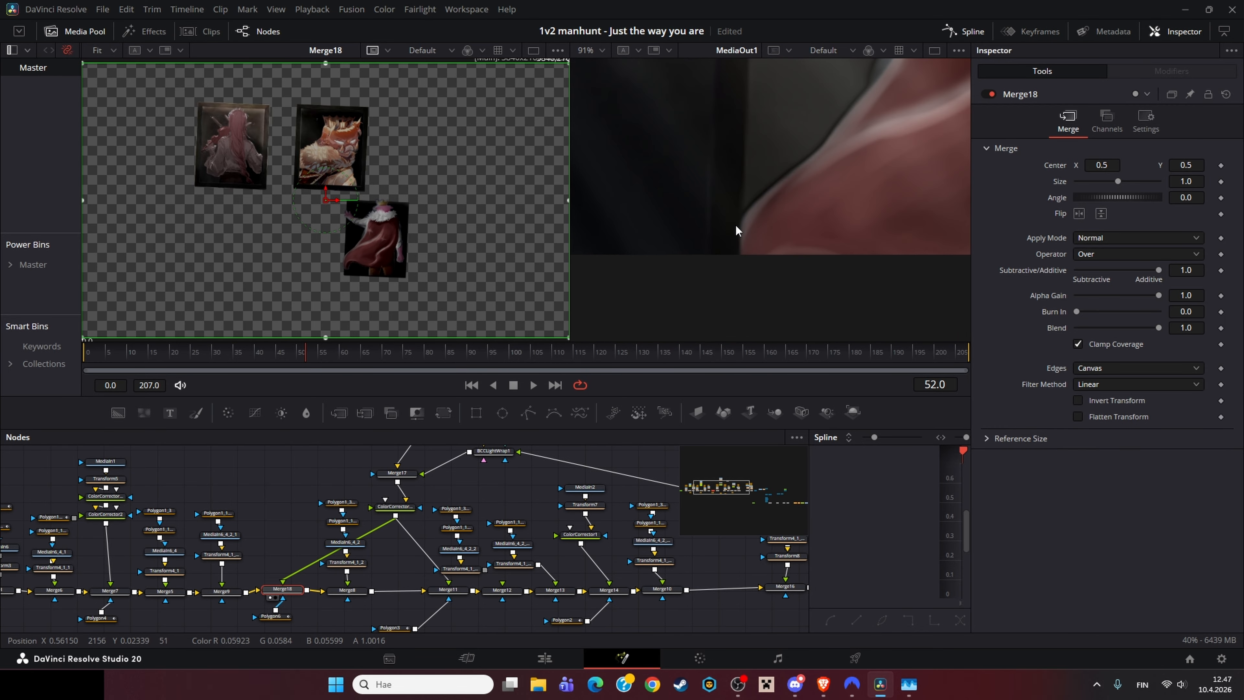
pyautogui.scroll(-5, 739, 226)
pyautogui.hotkey('ctrl', 'f')
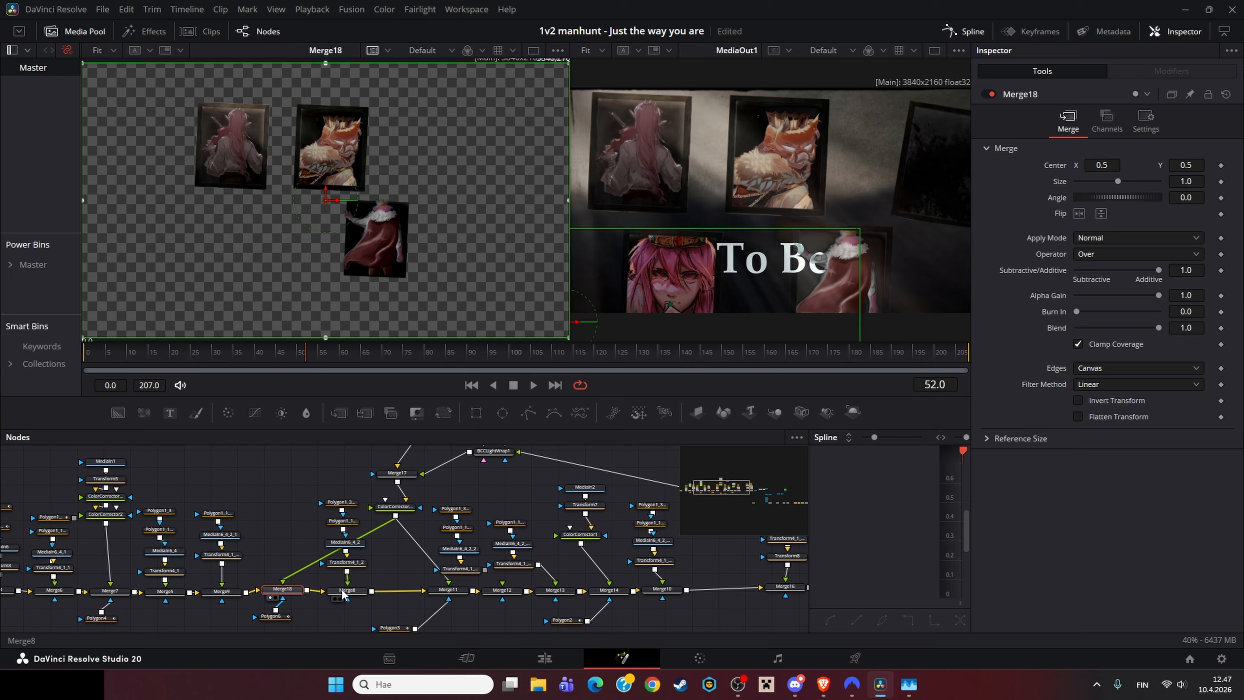
# Step: View Merge9, Merge18, Merge8 and the ColorCorrector1_1 node in the first viewer
pyautogui.scroll(3, 346, 269)
pyautogui.click(221, 590)
pyautogui.press('1')
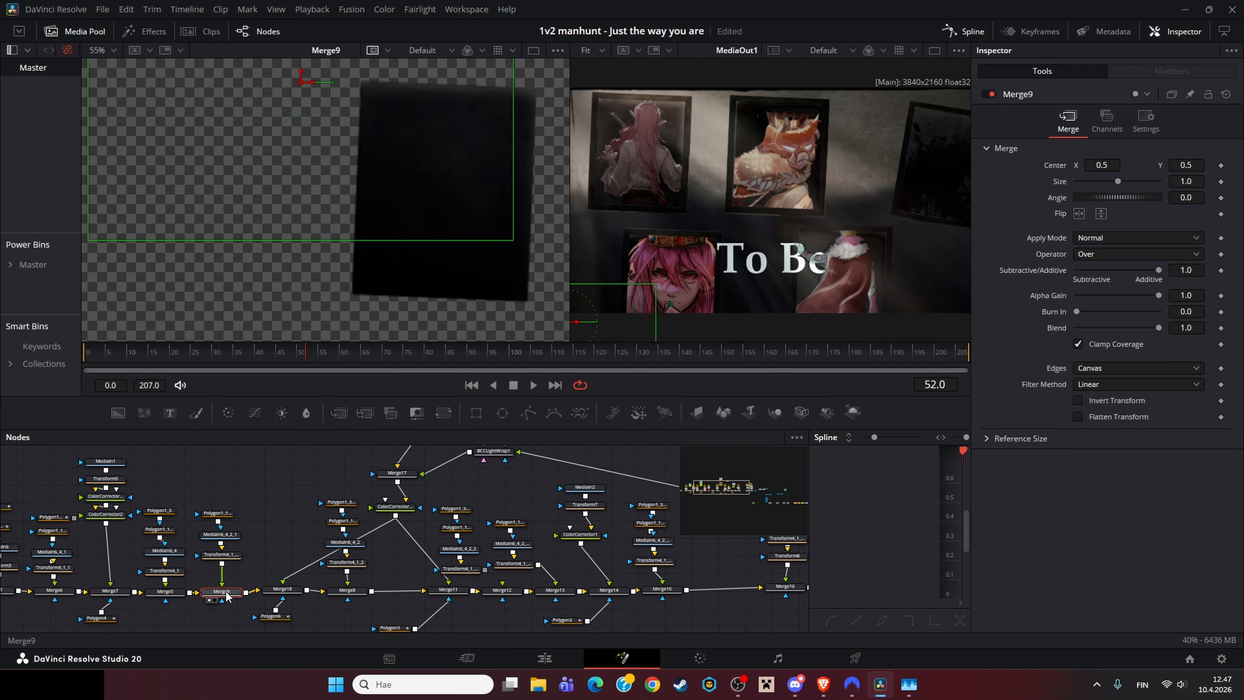
pyautogui.click(272, 591)
pyautogui.press('1')
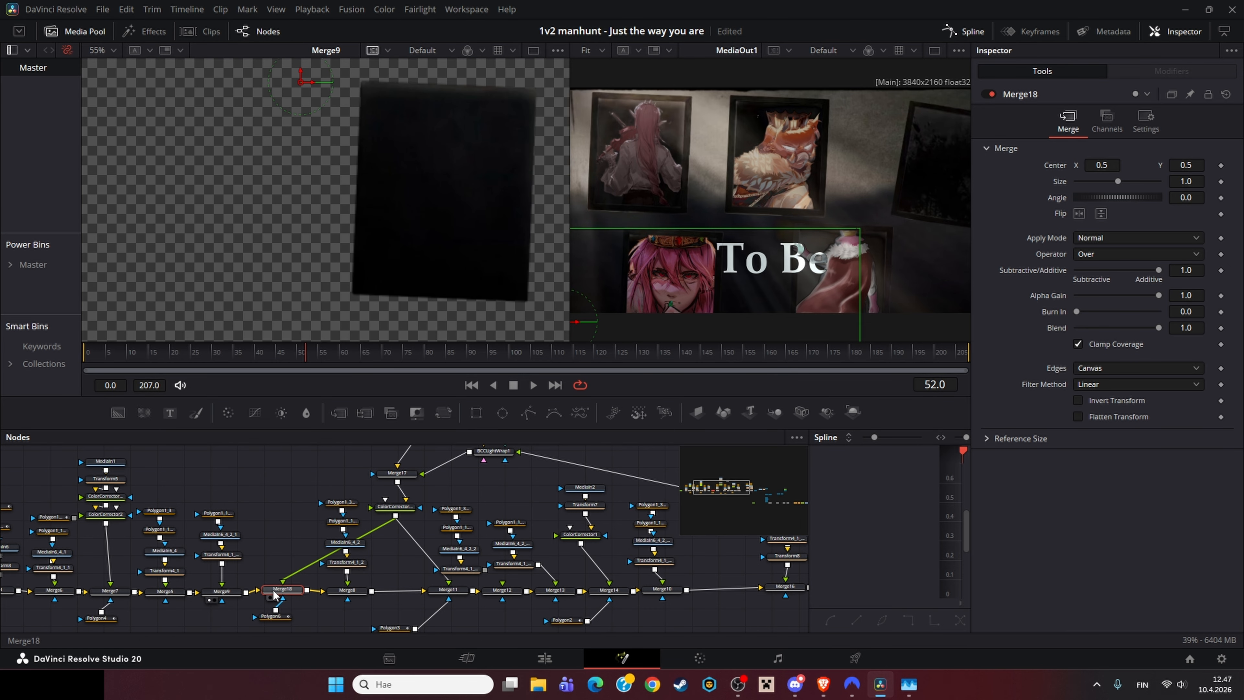
pyautogui.click(348, 590)
pyautogui.press('1')
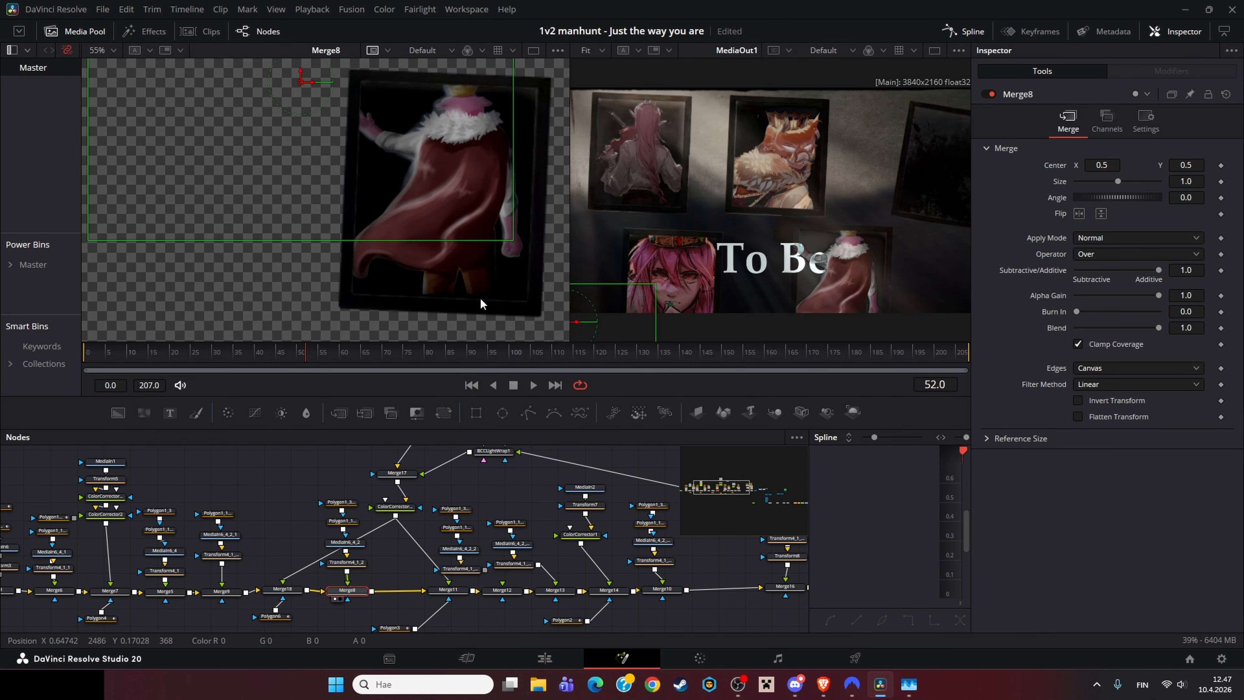
pyautogui.click(367, 535)
pyautogui.press('1')
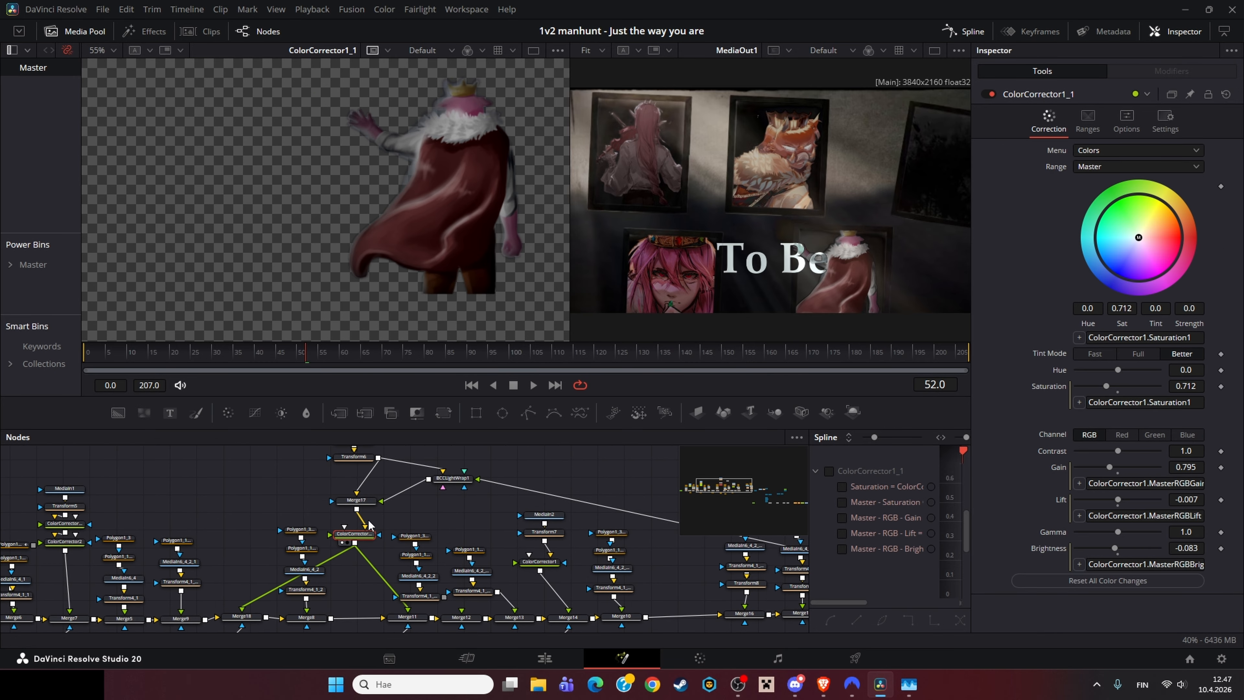
# Step: Move to the light-wrap branch and view the MediaIn5 background and the MediaIn4 crowned character image
pyautogui.moveTo(387, 528); pyautogui.dragTo(378, 580)
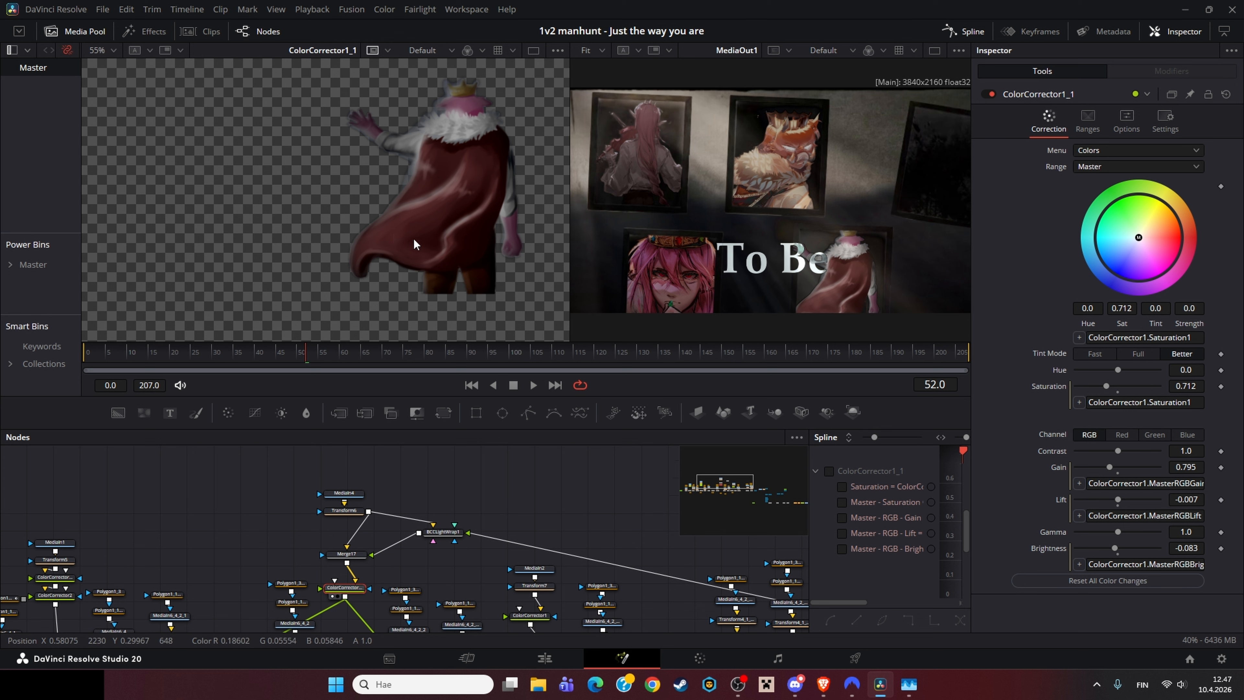
pyautogui.moveTo(623, 550); pyautogui.dragTo(209, 477)
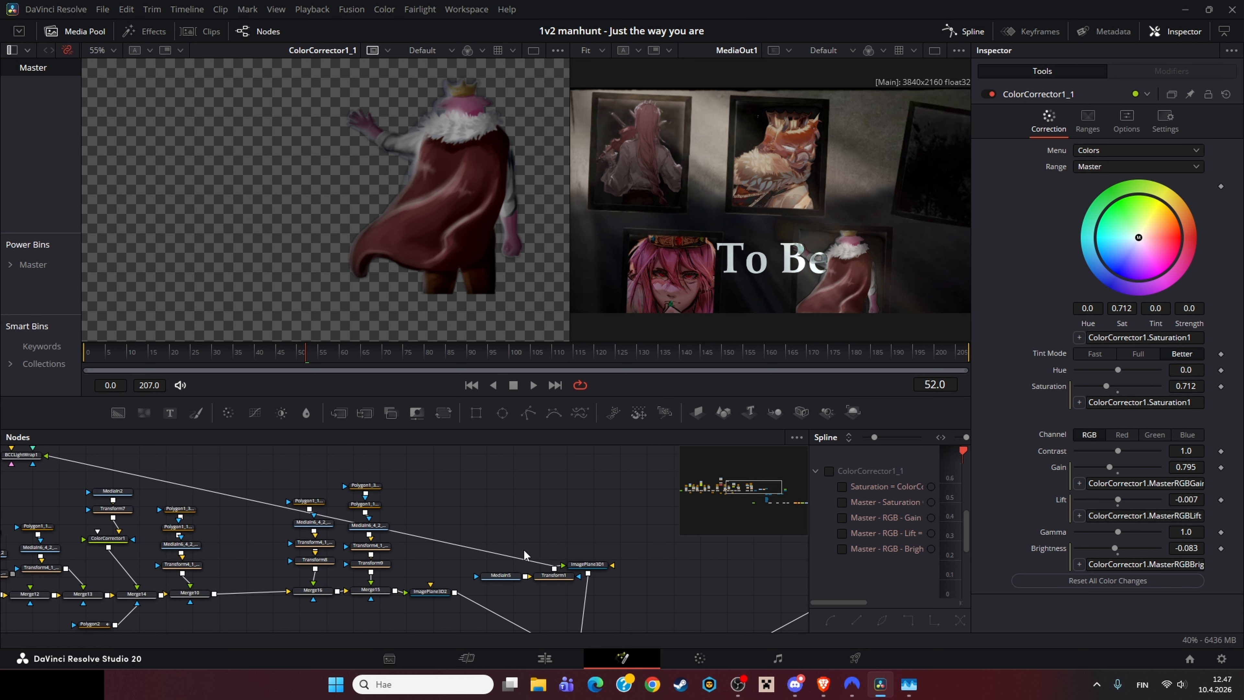
pyautogui.click(501, 576)
pyautogui.press('1')
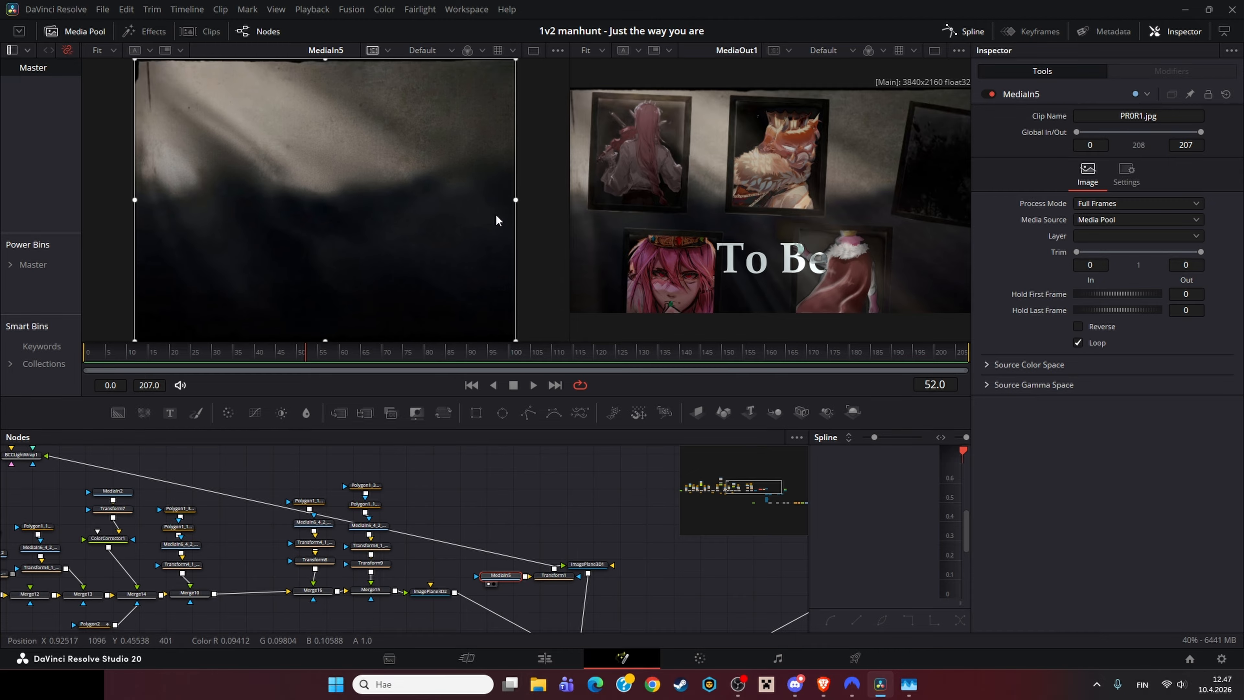
pyautogui.moveTo(512, 484); pyautogui.dragTo(684, 473)
pyautogui.moveTo(574, 468); pyautogui.dragTo(673, 515)
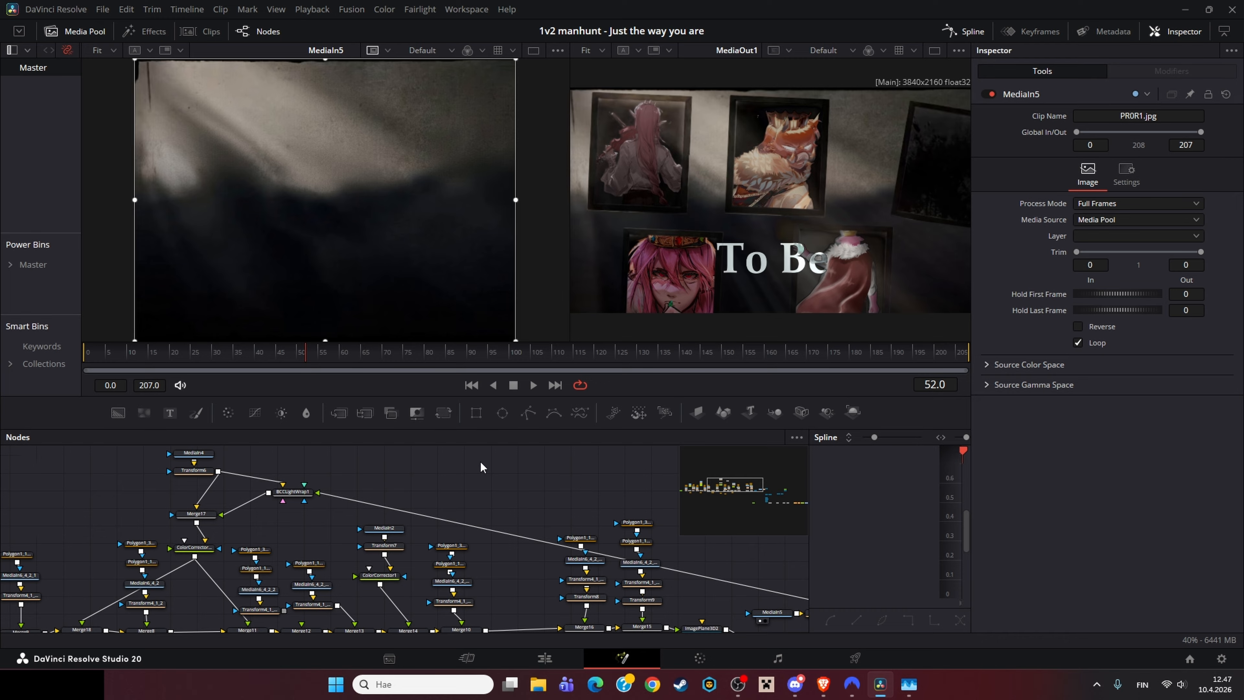
pyautogui.moveTo(472, 463); pyautogui.dragTo(545, 487)
pyautogui.click(364, 515)
pyautogui.click(277, 478)
pyautogui.press('1')
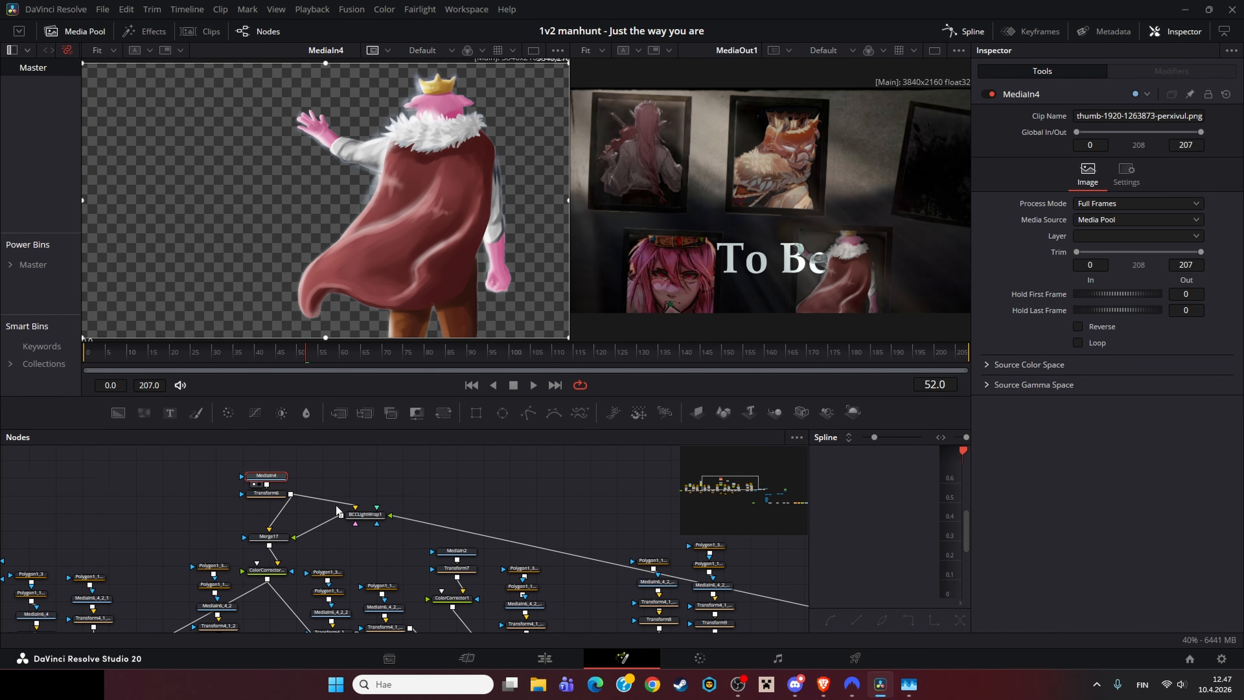
# Step: View Transform6 and inspect the BCCLightWrap1 node's settings at frame 64
pyautogui.click(266, 492)
pyautogui.press('1')
pyautogui.click(372, 514)
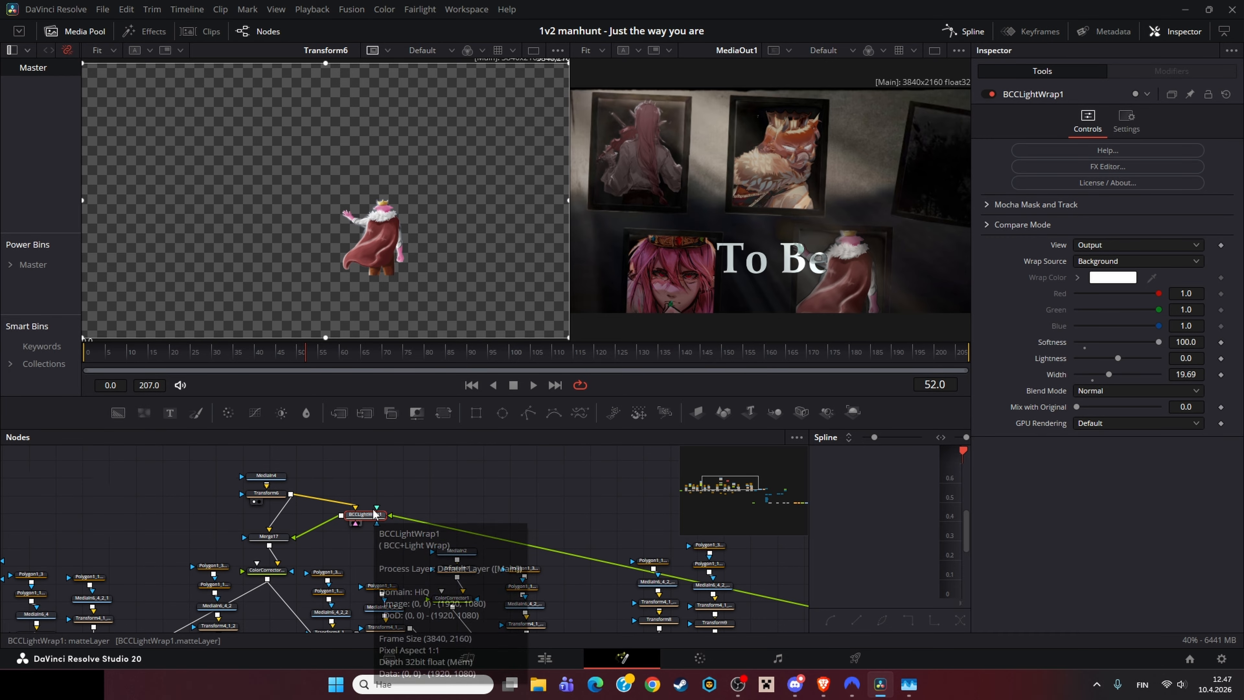
pyautogui.moveTo(391, 514); pyautogui.dragTo(410, 466)
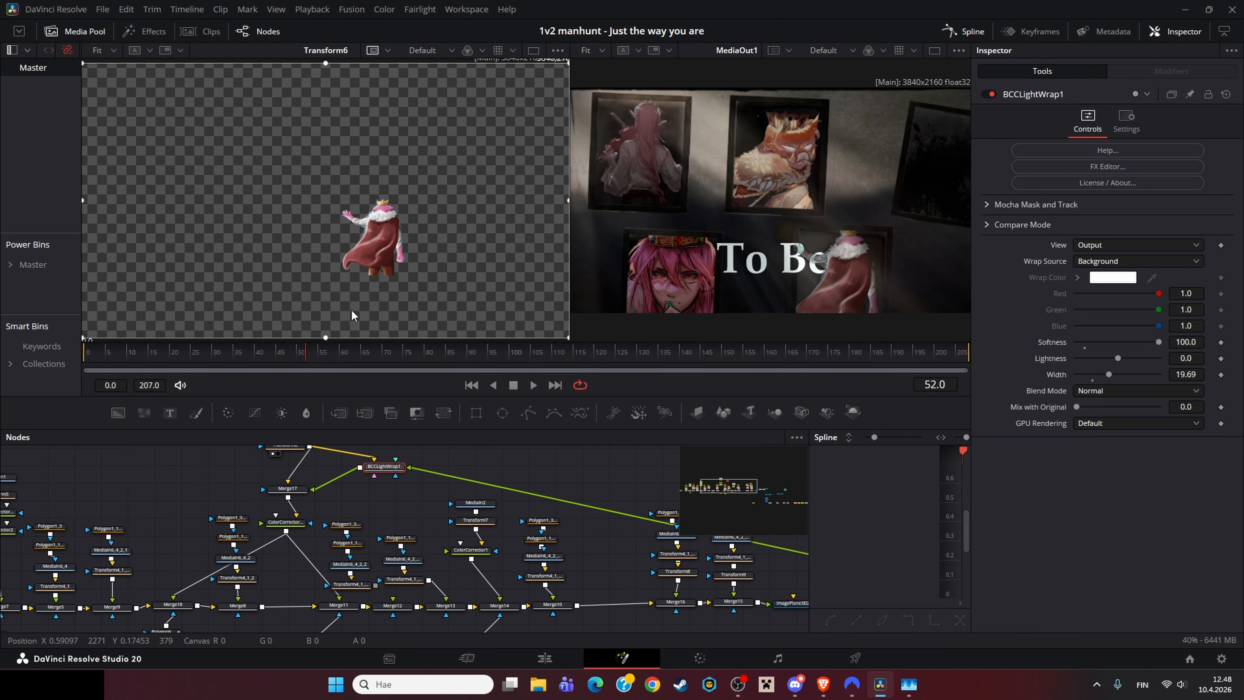
pyautogui.click(512, 371)
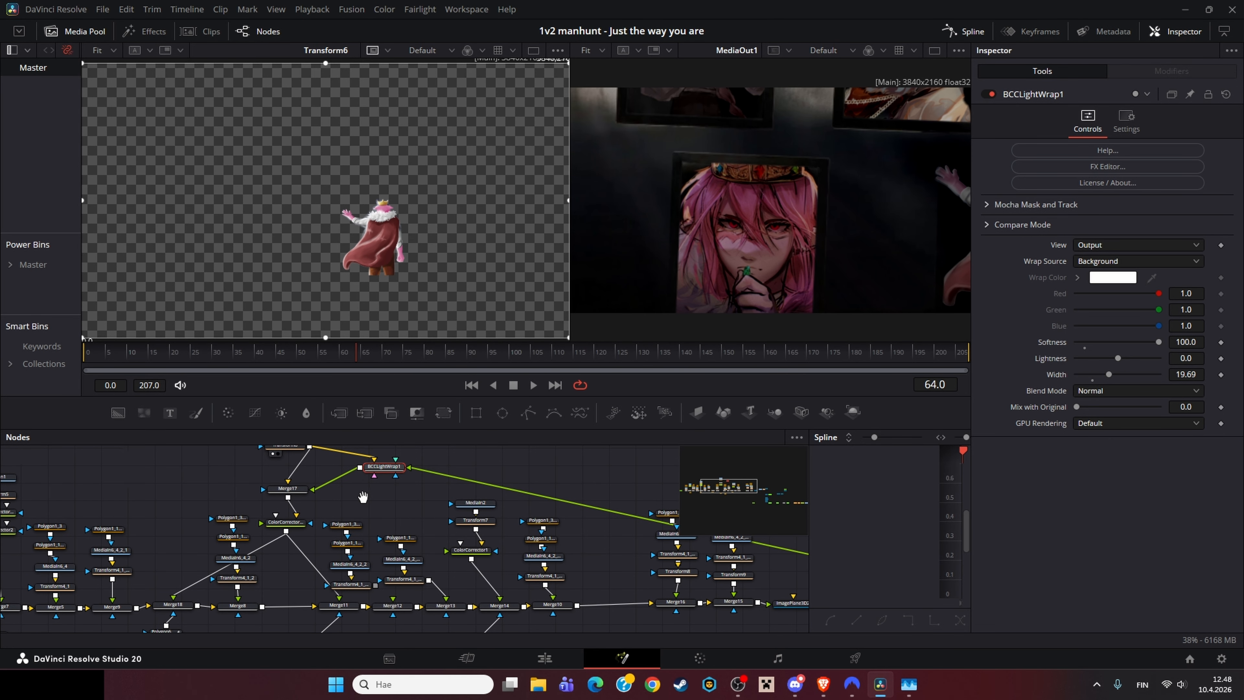
pyautogui.moveTo(363, 496); pyautogui.dragTo(372, 503)
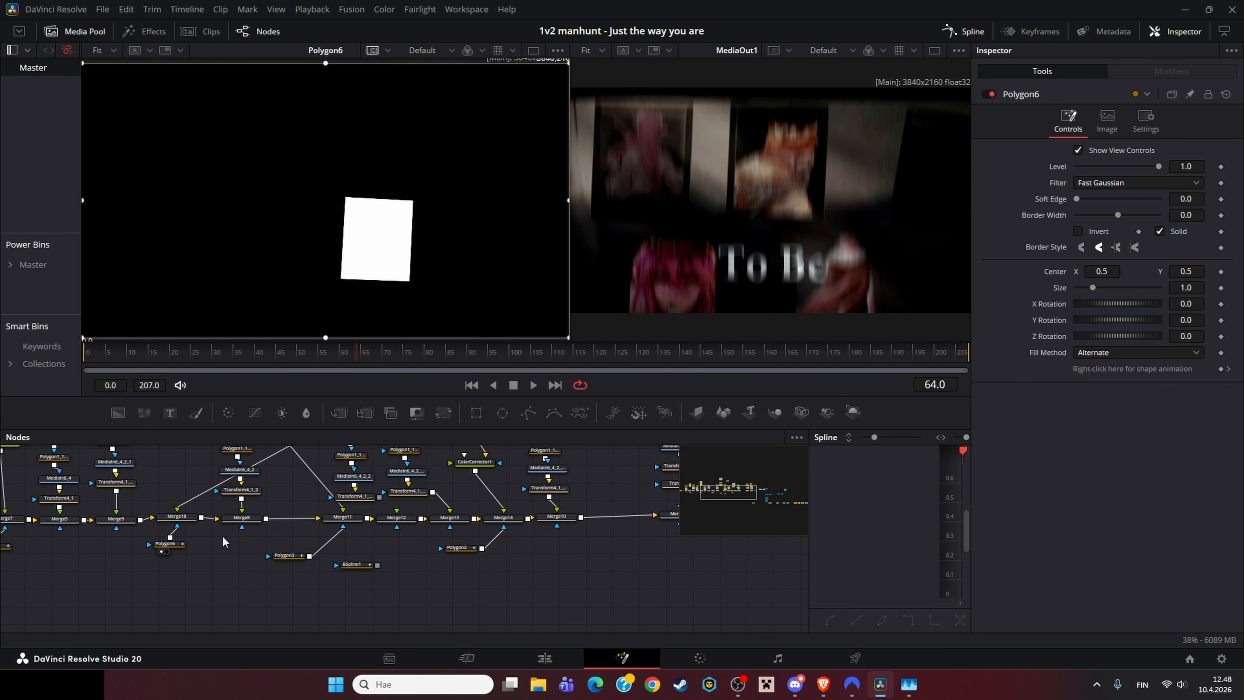
# Step: Inspect Merge18 and the Polygon6 mask in the first viewer, zooming in on the character frame
pyautogui.click(176, 516)
pyautogui.press('1')
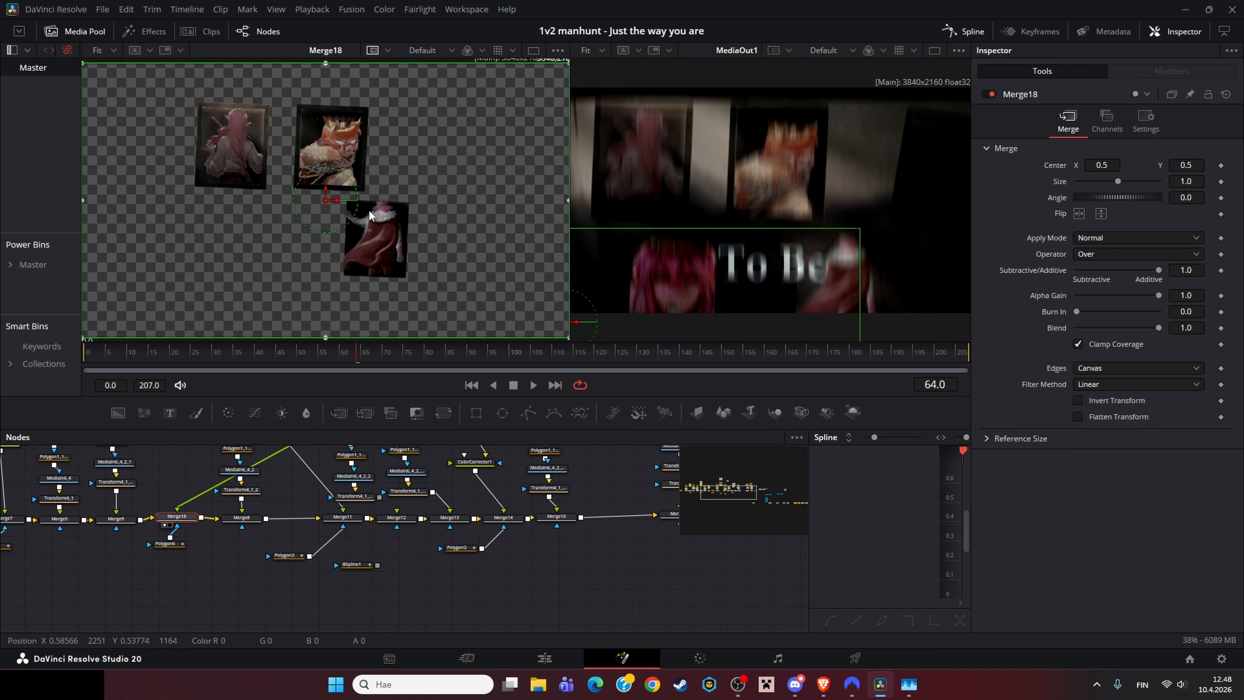
pyautogui.scroll(6, 370, 214)
pyautogui.moveTo(382, 252); pyautogui.dragTo(422, 203)
pyautogui.scroll(-1, 316, 191)
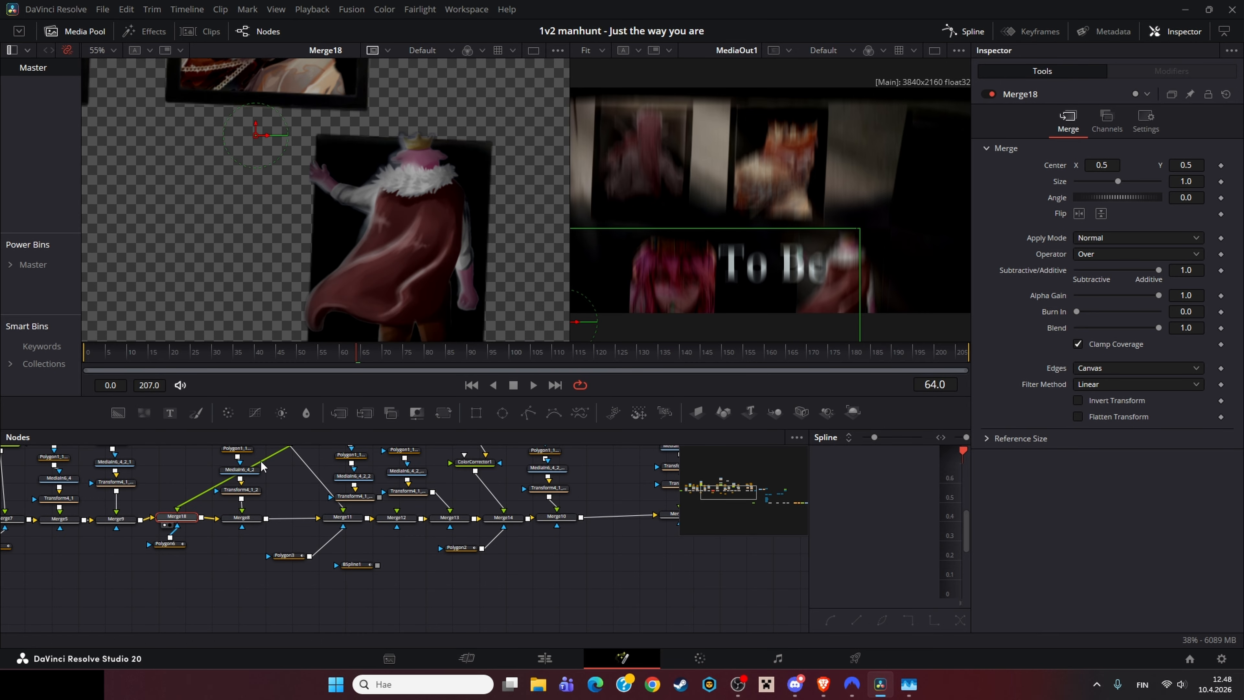
pyautogui.click(178, 545)
pyautogui.press('1')
pyautogui.scroll(-3, 376, 165)
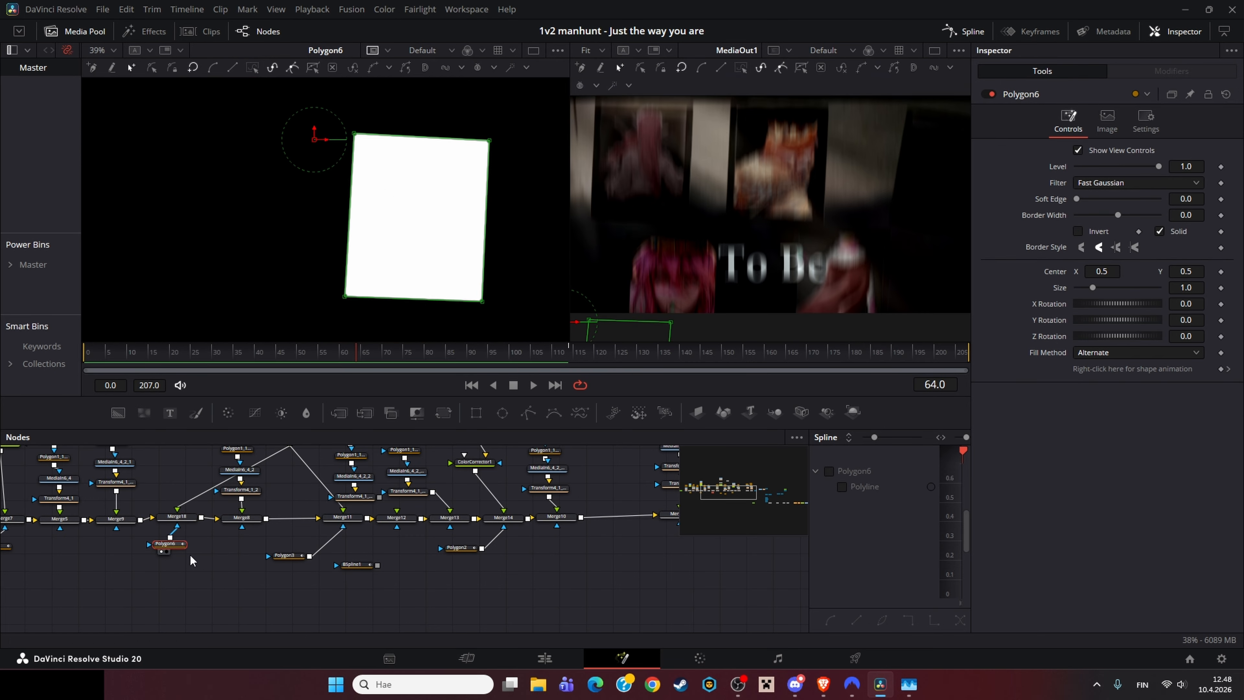
pyautogui.press('1')
pyautogui.press('1')
pyautogui.click(185, 517)
pyautogui.press('1')
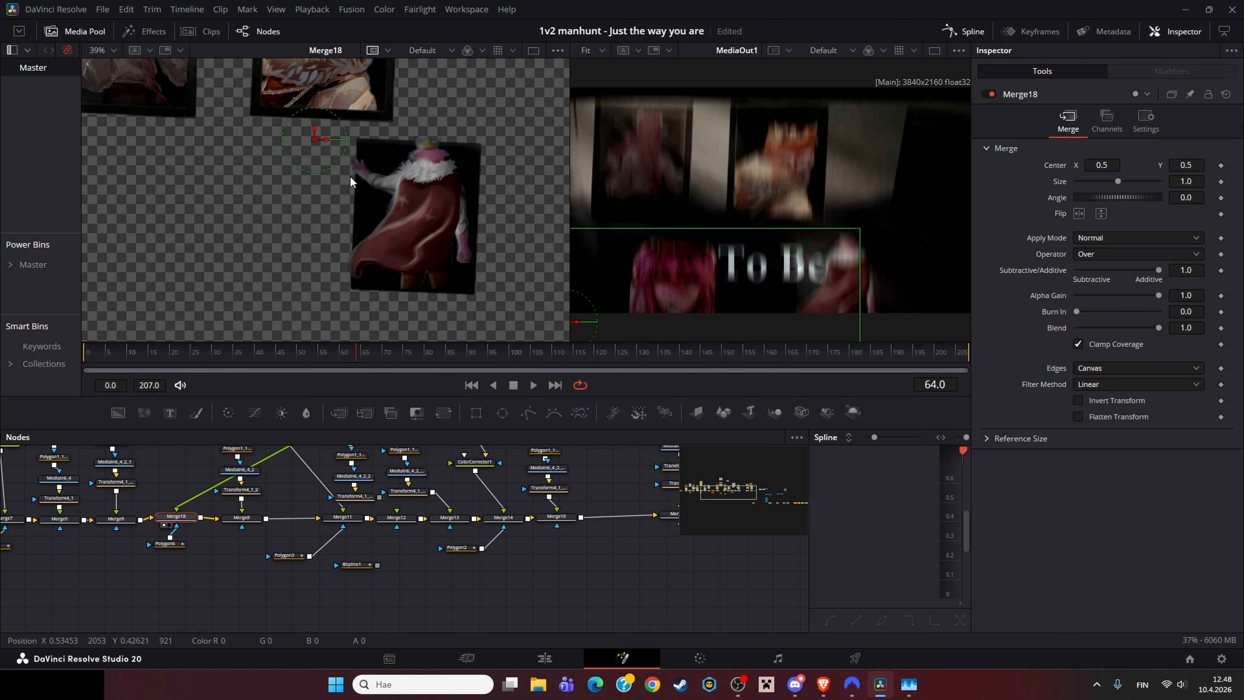
# Step: Load the MediaIn4 image into the first viewer, fit the view, and zoom into its node branch
pyautogui.scroll(4, 349, 176)
pyautogui.scroll(-2, 367, 137)
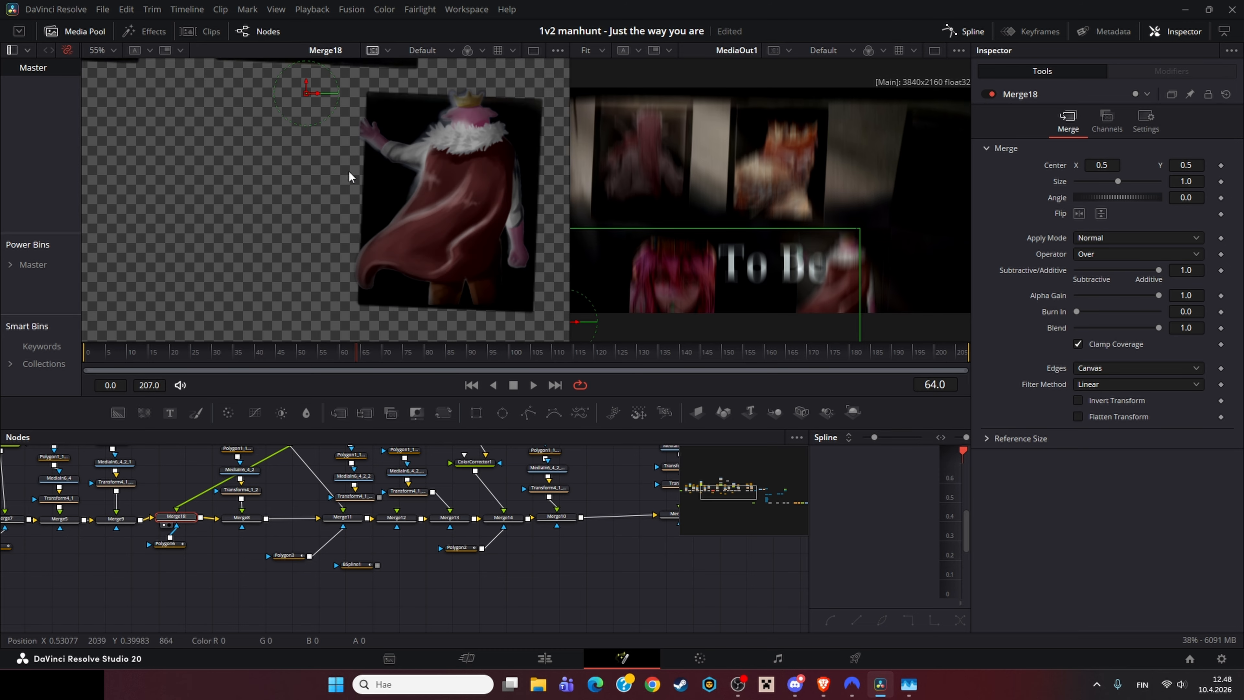
pyautogui.scroll(5, 268, 568)
pyautogui.click(235, 471)
pyautogui.press('1')
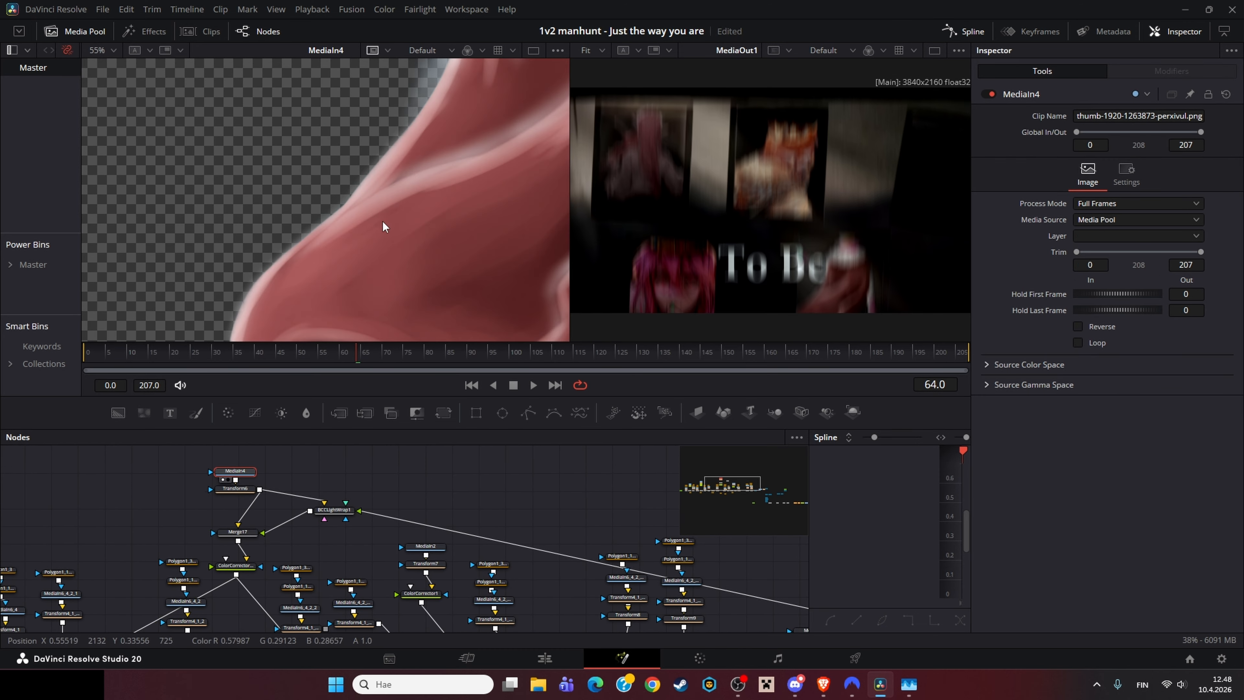
pyautogui.hotkey('ctrl', 'f')
pyautogui.moveTo(542, 514); pyautogui.dragTo(188, 411)
pyautogui.scroll(-6, 416, 486)
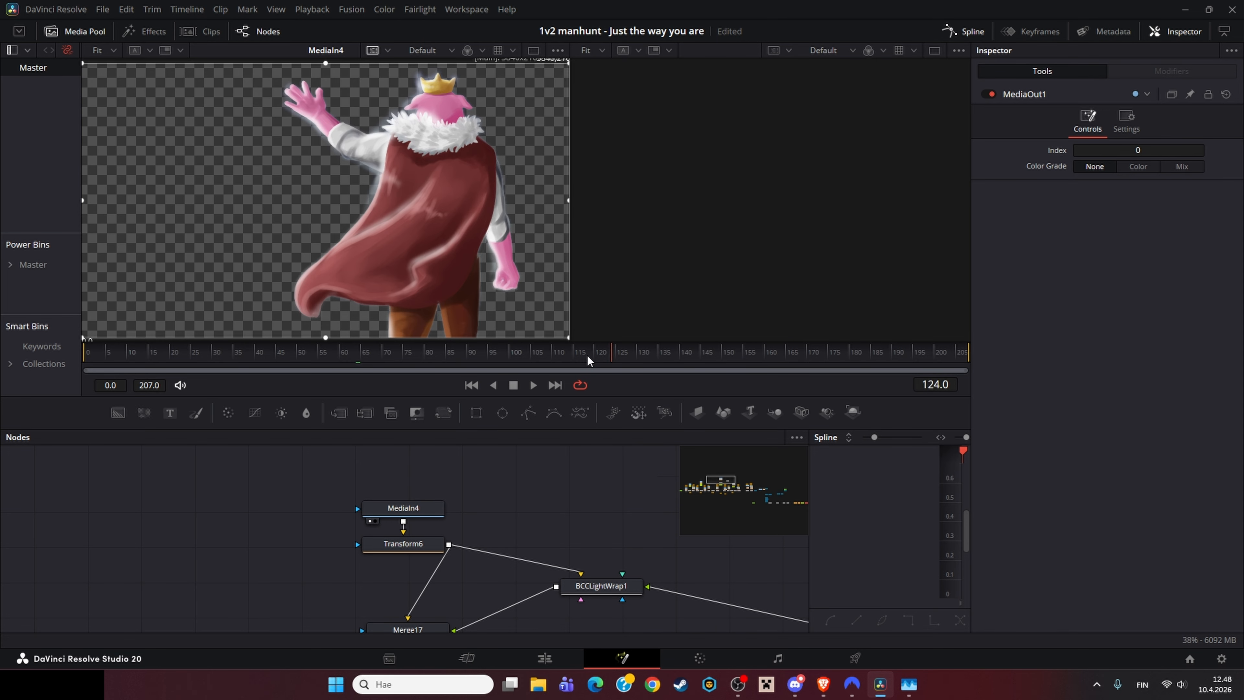
# Step: Scrub the timeline and zoom in and out on the MediaIn4 image in the first viewer
pyautogui.moveTo(10, 334); pyautogui.dragTo(507, 356)
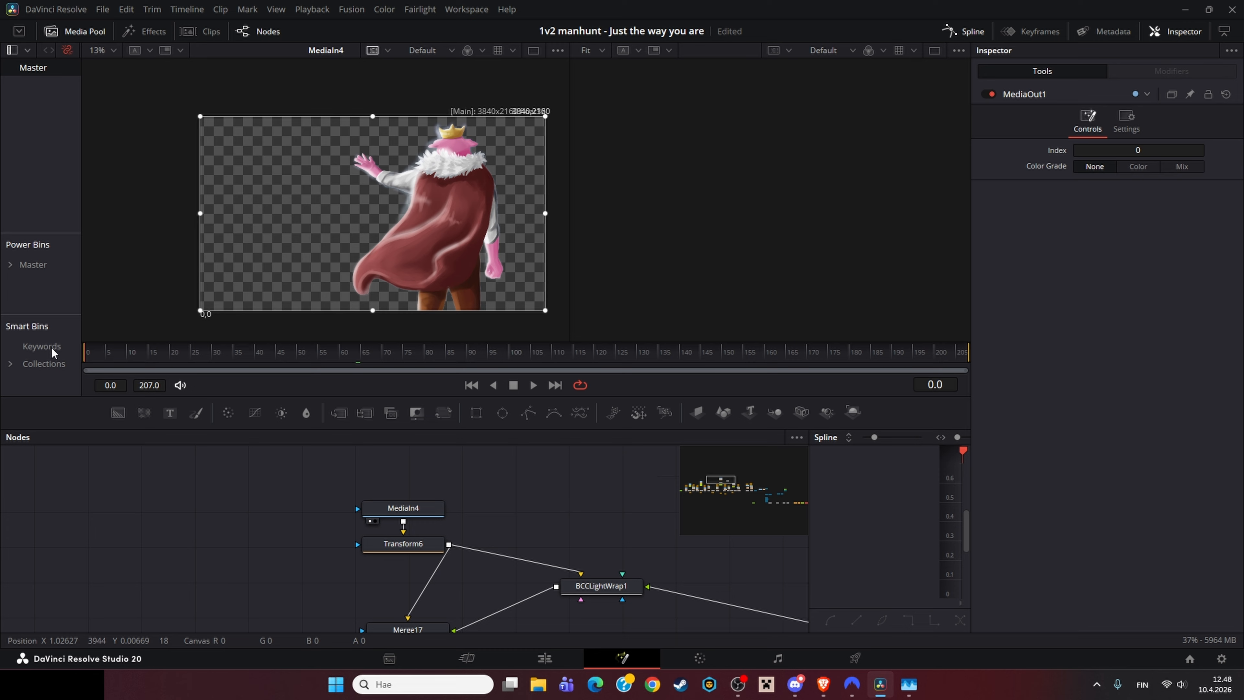
pyautogui.moveTo(51, 346); pyautogui.dragTo(394, 356)
pyautogui.scroll(5, 500, 200)
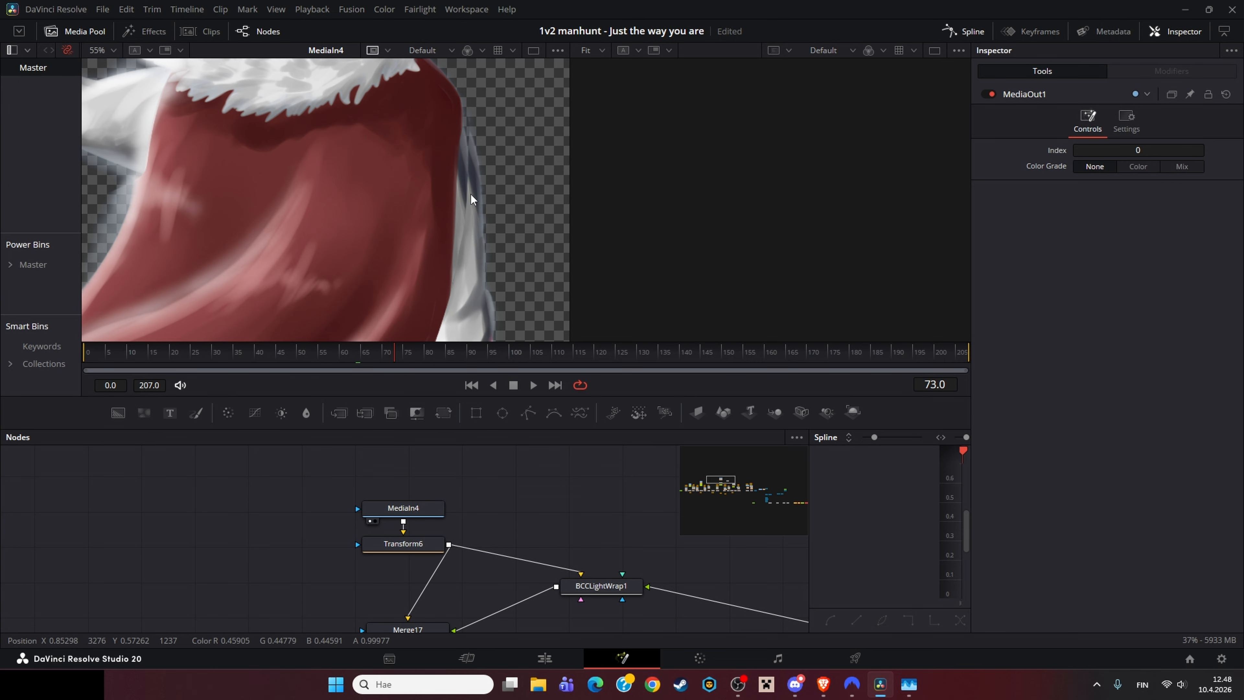
pyautogui.scroll(-5, 470, 195)
pyautogui.scroll(8, 399, 201)
pyautogui.scroll(-6, 407, 233)
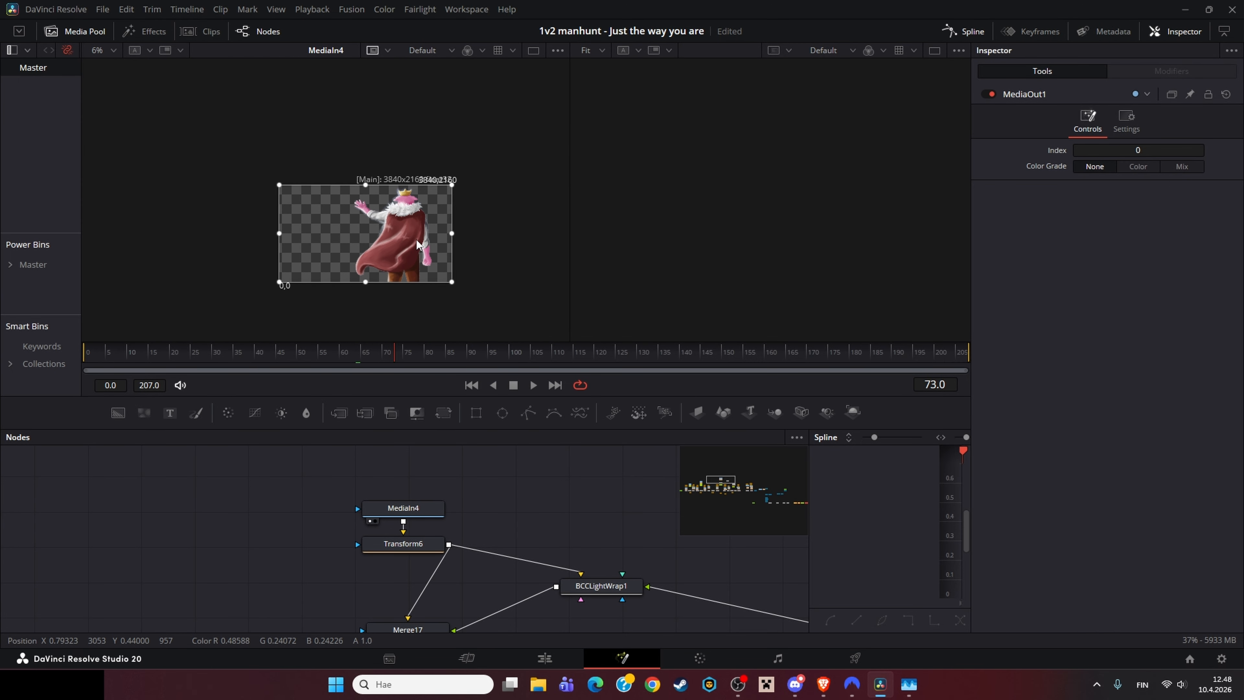
pyautogui.scroll(2, 421, 235)
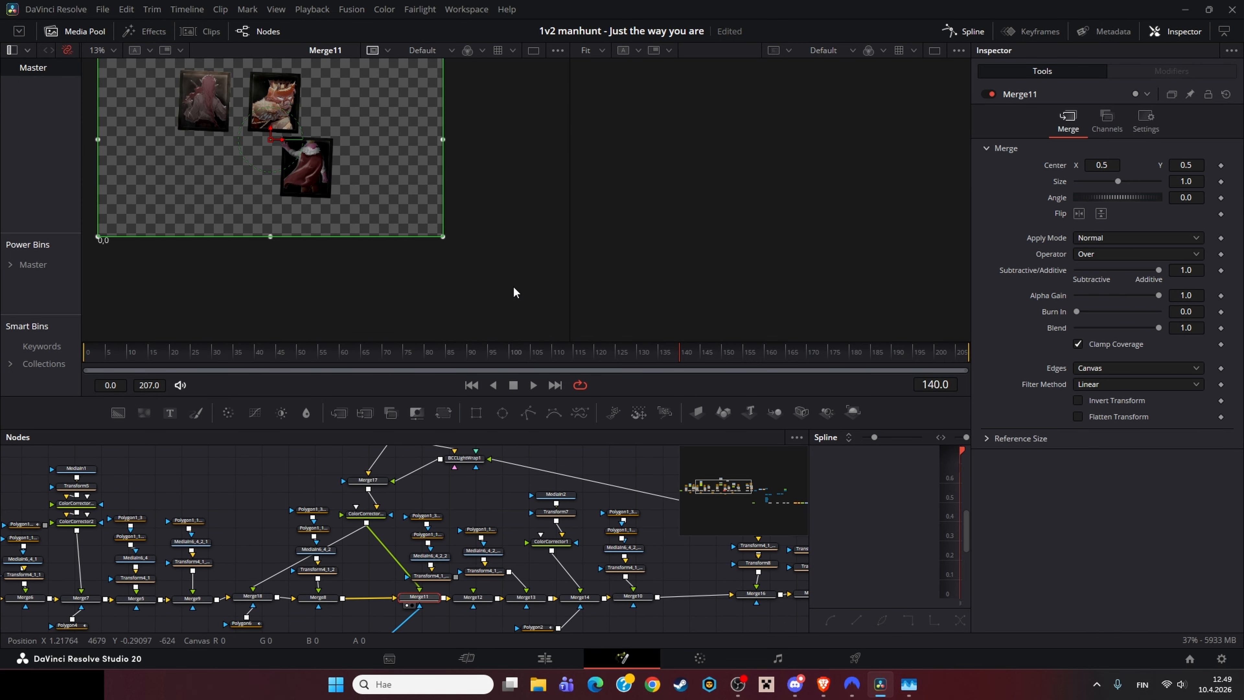
# Step: Load MediaOut1 into the second viewer and zoom the first viewer onto the Merge11 composite
pyautogui.scroll(-5, 371, 470)
pyautogui.click(540, 484)
pyautogui.press('2')
pyautogui.scroll(5, 490, 519)
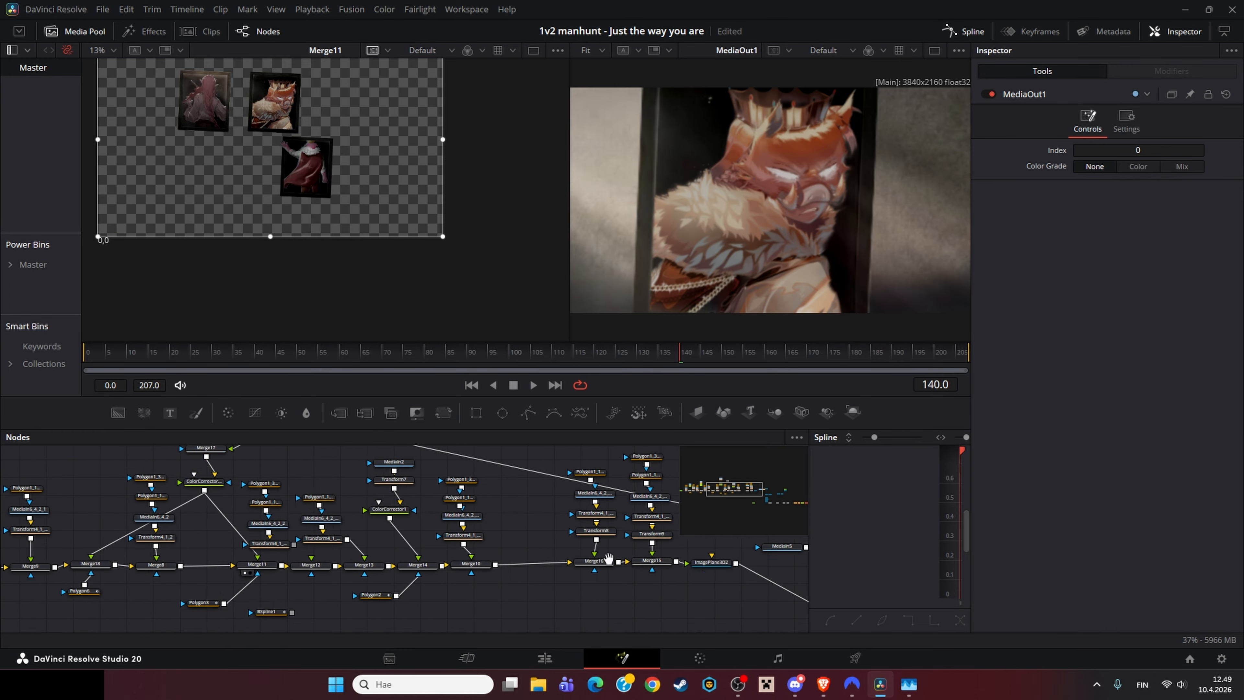
pyautogui.moveTo(235, 461); pyautogui.dragTo(328, 451)
pyautogui.scroll(5, 347, 213)
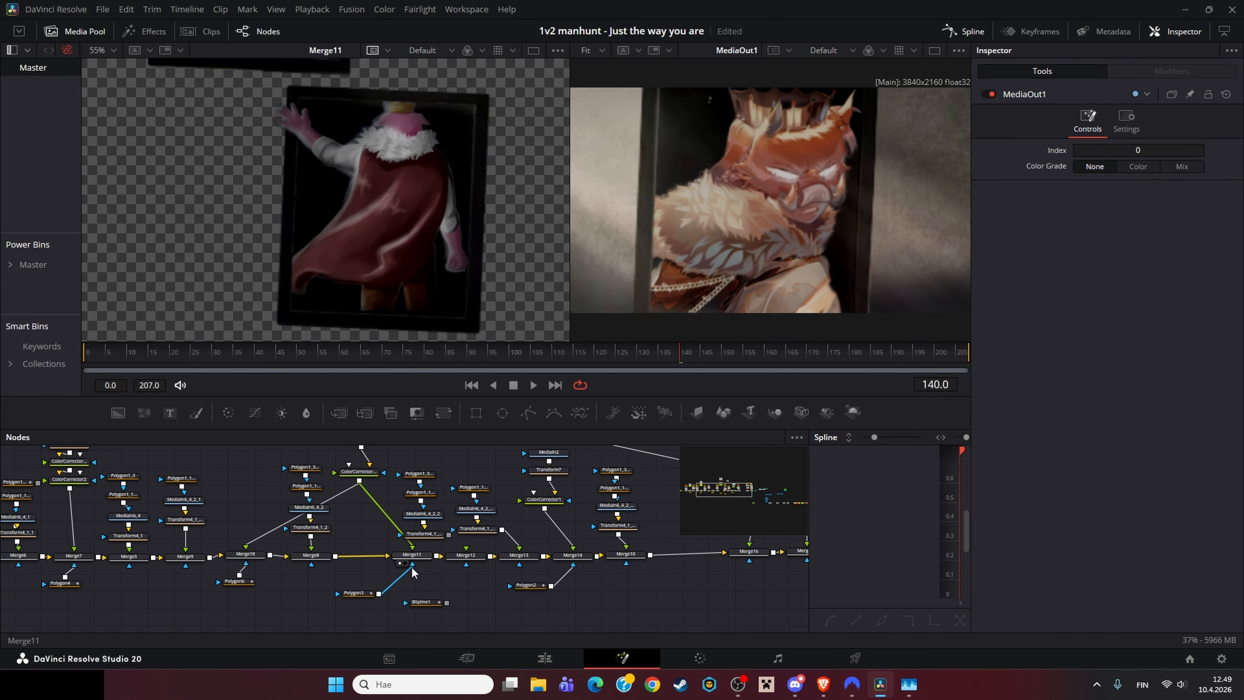
# Step: View the Polygon3 mask and then Merge11 in the first viewer while scrubbing to frame 40
pyautogui.click(357, 594)
pyautogui.press('1')
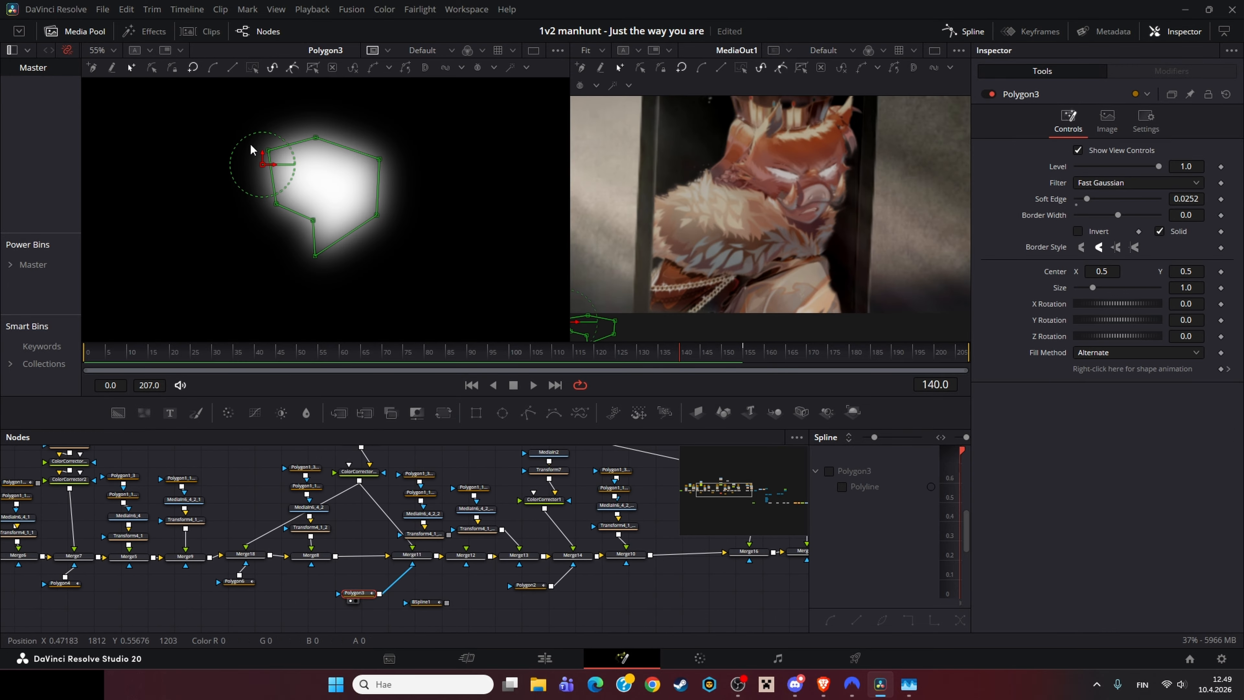
pyautogui.click(410, 556)
pyautogui.press('1')
pyautogui.click(429, 354)
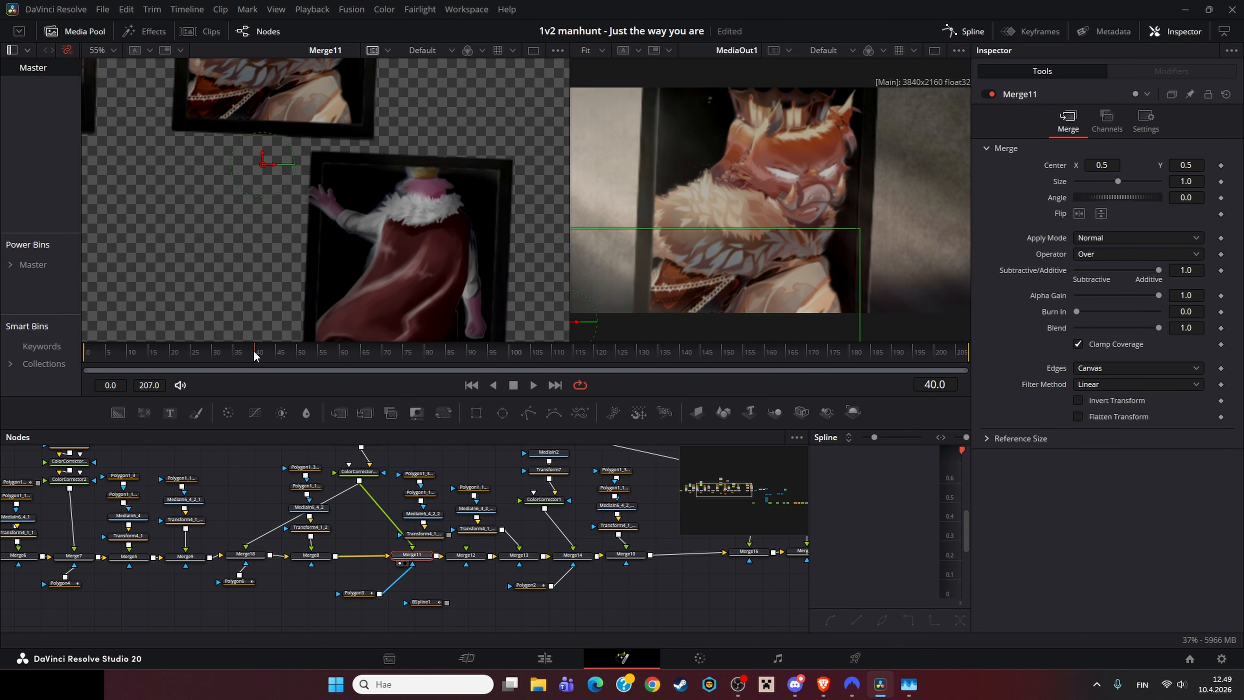
pyautogui.moveTo(467, 354); pyautogui.dragTo(925, 309)
pyautogui.moveTo(626, 358); pyautogui.dragTo(425, 359)
# Step: Compare Polygon3 and Merge11 again, then view Merge13 and pan across its frames
pyautogui.click(364, 594)
pyautogui.press('1')
pyautogui.click(413, 557)
pyautogui.press('1')
pyautogui.moveTo(412, 558); pyautogui.dragTo(339, 572)
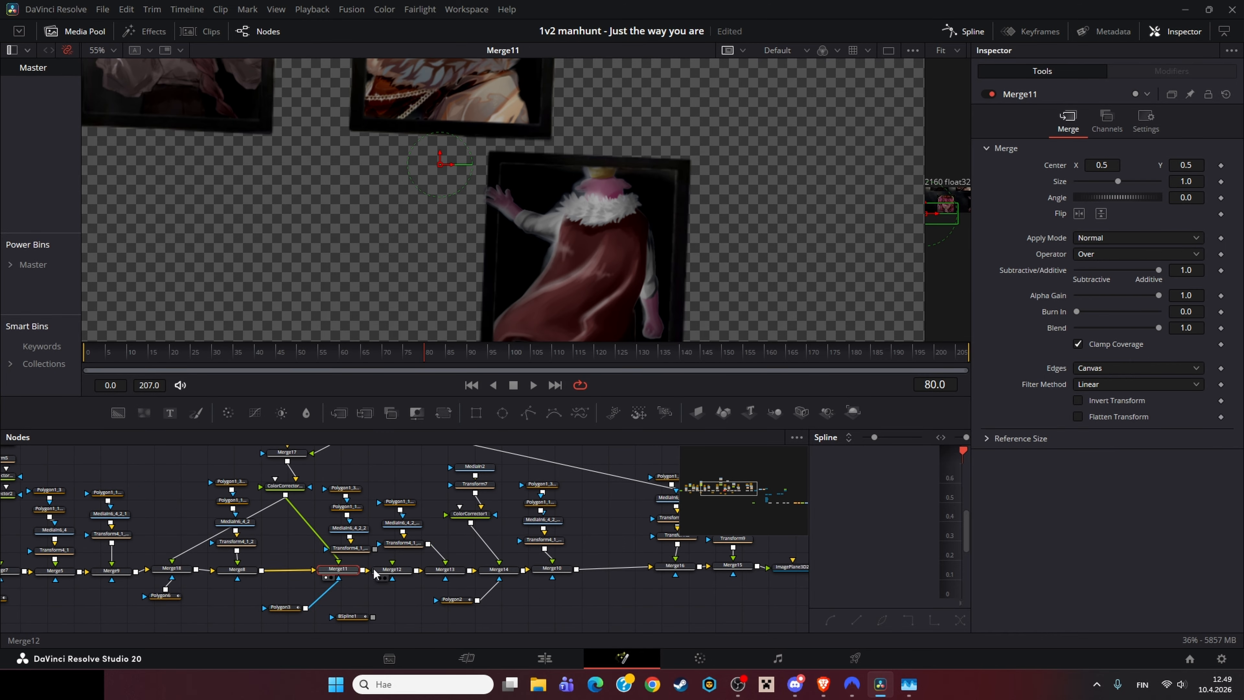
pyautogui.click(443, 572)
pyautogui.press('1')
pyautogui.moveTo(343, 297); pyautogui.dragTo(431, 260)
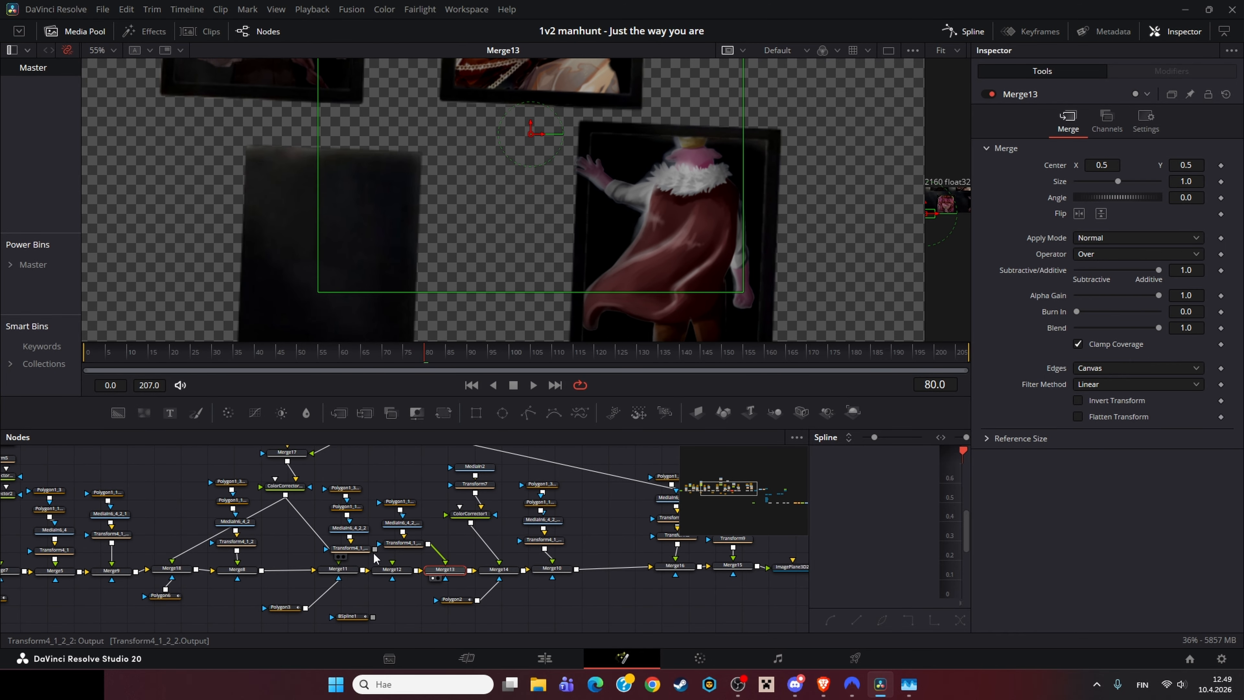
# Step: Step through Merge14, the Polygon2 mask and Merge10 in the first viewer
pyautogui.scroll(-3, 378, 214)
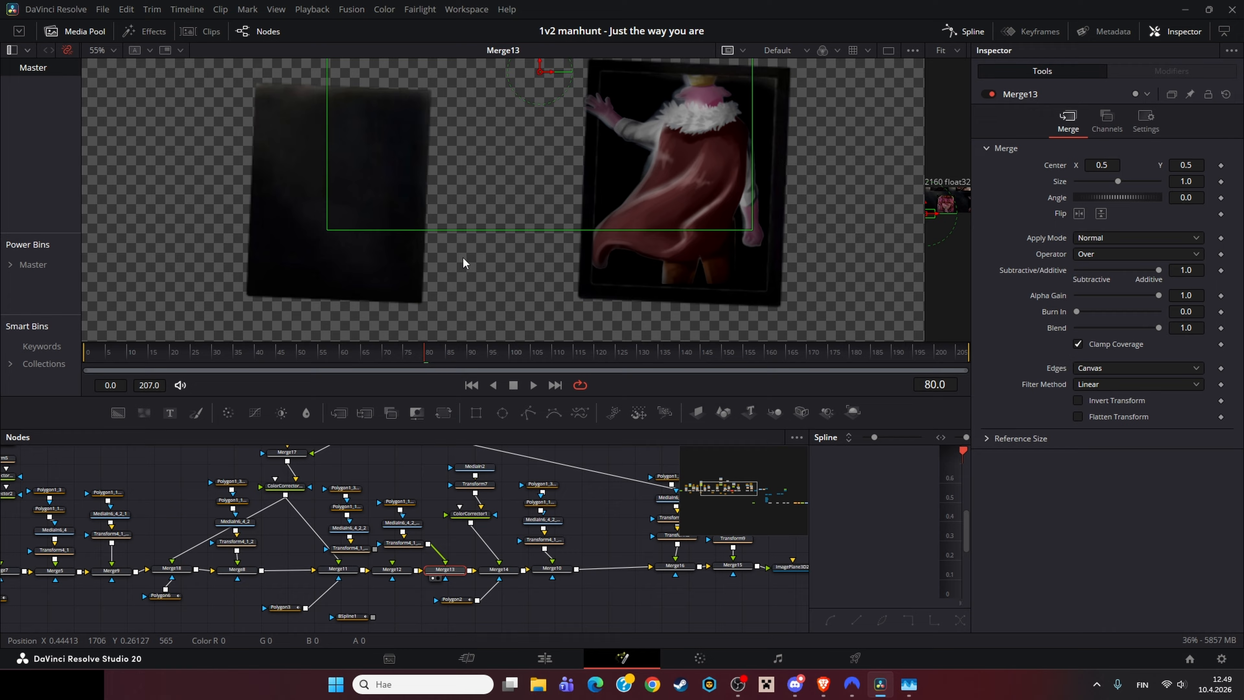
pyautogui.click(493, 576)
pyautogui.press('1')
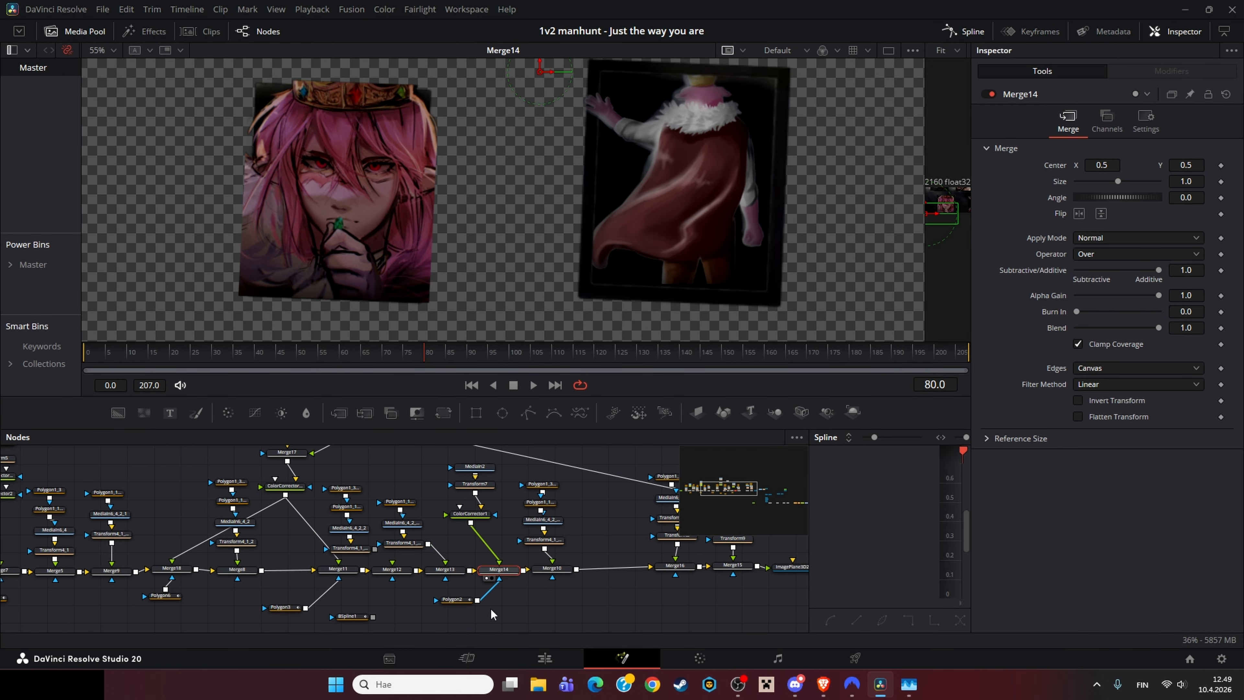
pyautogui.click(465, 605)
pyautogui.press('1')
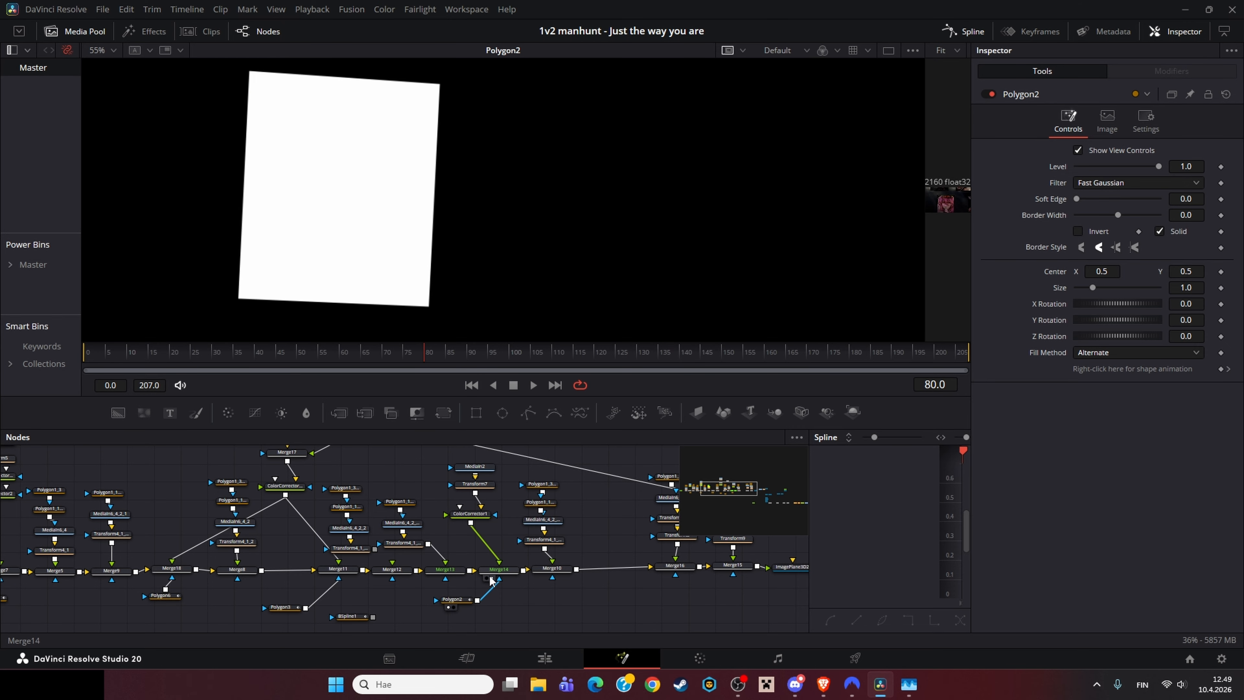
pyautogui.click(552, 569)
pyautogui.press('1')
pyautogui.scroll(-3, 360, 187)
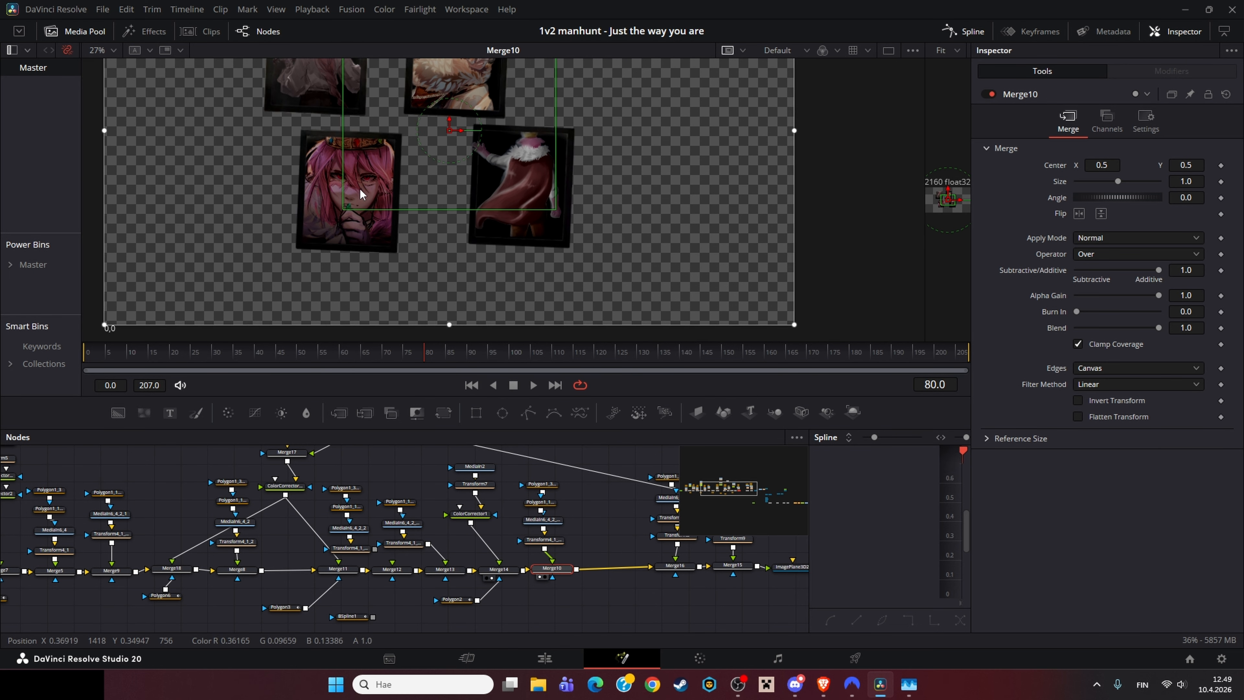
# Step: Pan along the merge chain and view Merge16 and Merge15 in the first viewer
pyautogui.moveTo(372, 146); pyautogui.dragTo(345, 242)
pyautogui.hscroll(5, 535, 460)
pyautogui.click(446, 563)
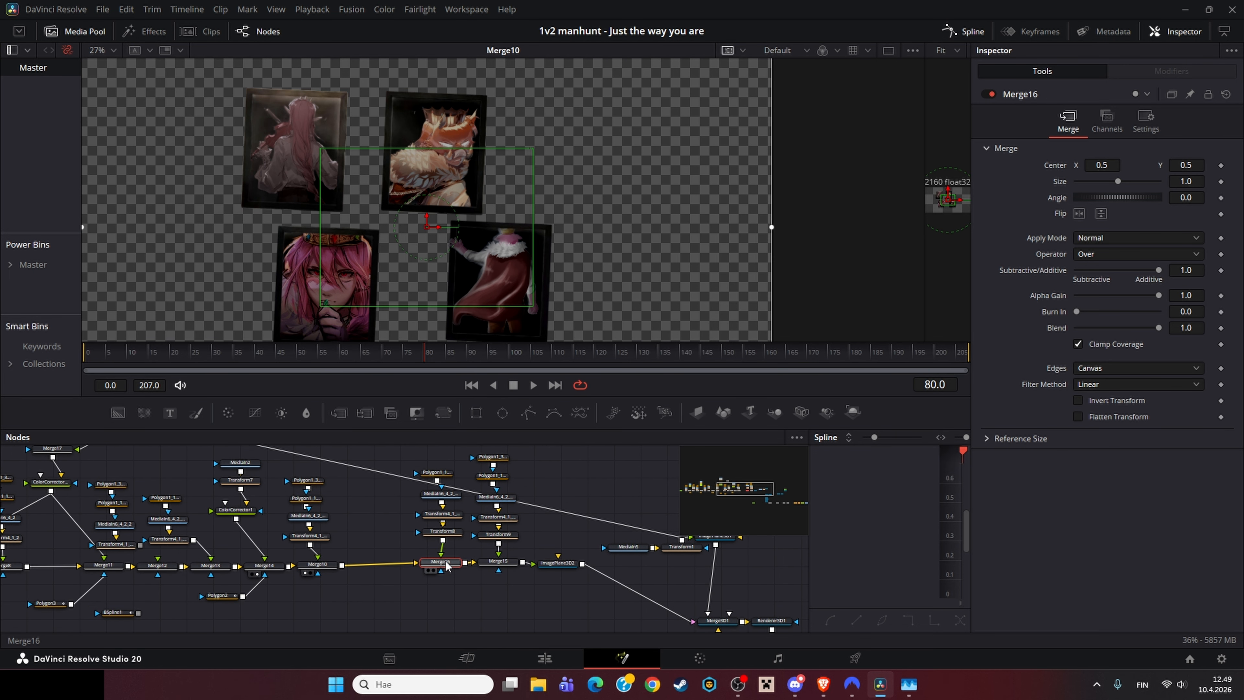
pyautogui.press('1')
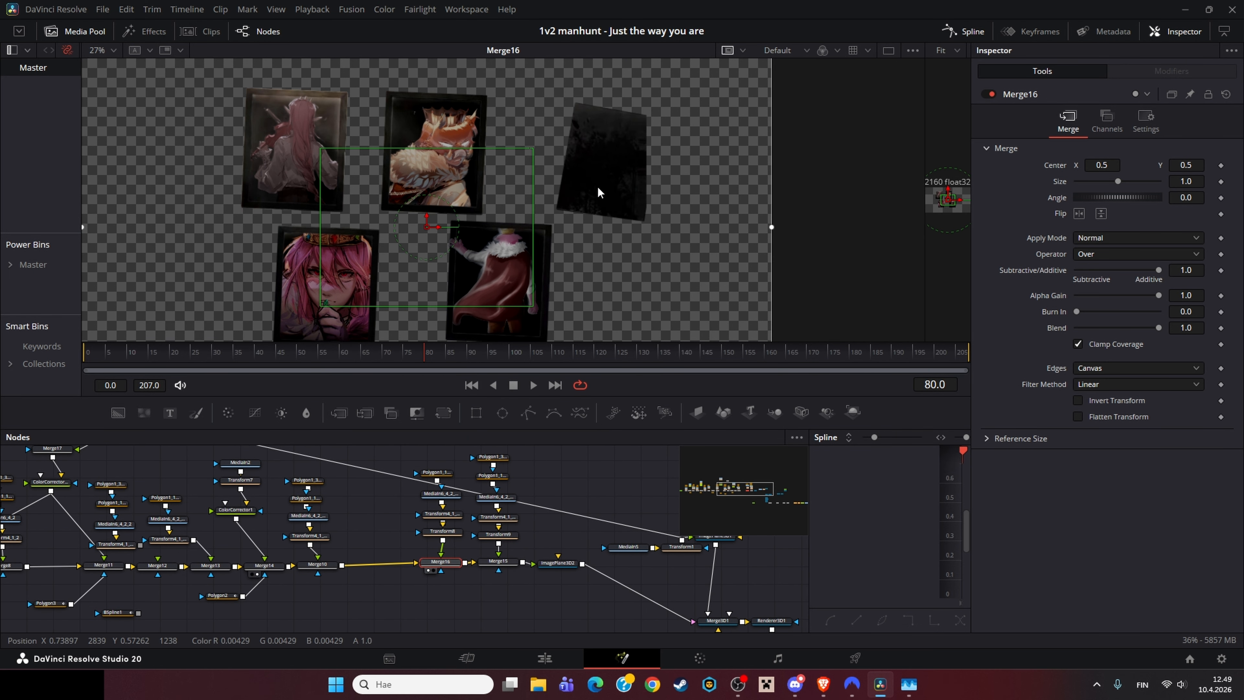
pyautogui.click(499, 562)
pyautogui.press('1')
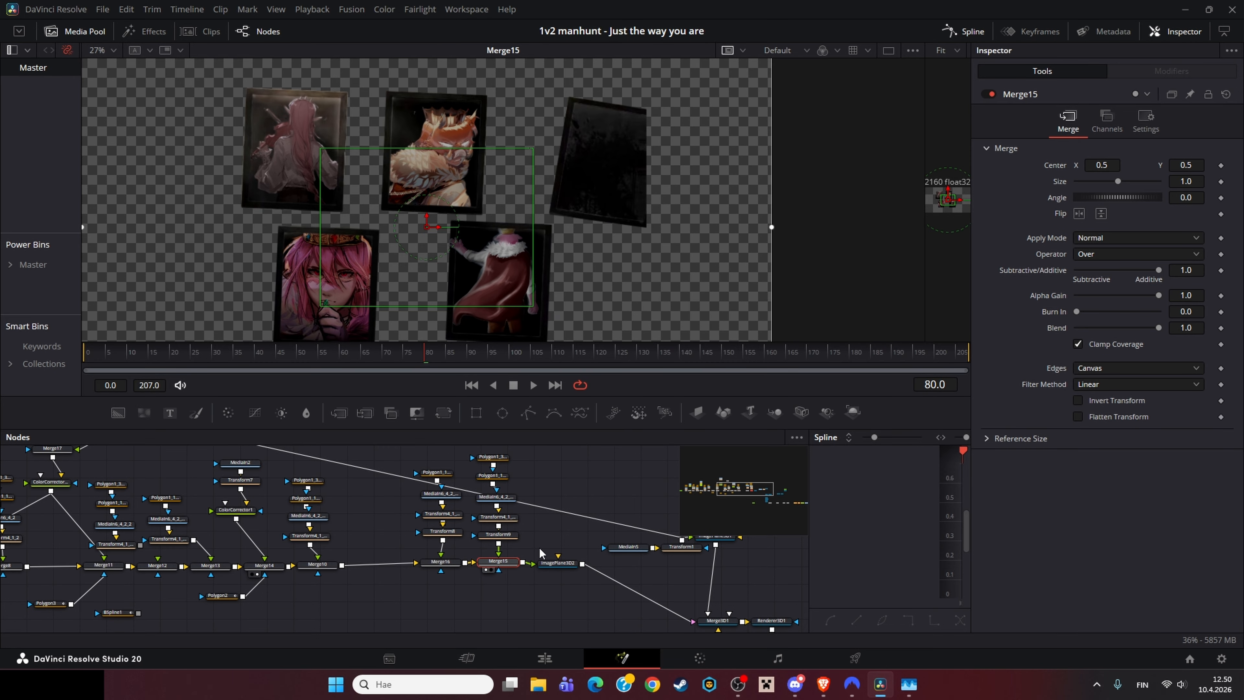
# Step: Rearrange the view of the node graph and load the MediaIn5 background into the first viewer
pyautogui.moveTo(546, 561); pyautogui.dragTo(501, 571)
pyautogui.moveTo(452, 456); pyautogui.dragTo(462, 577)
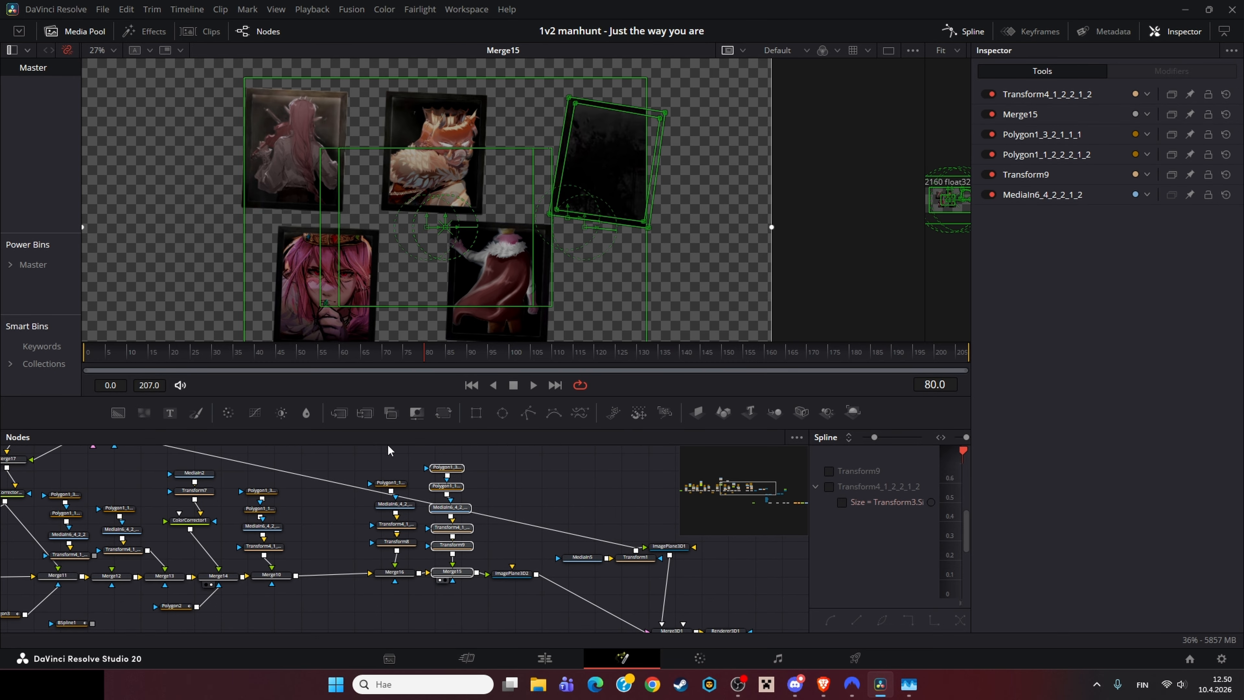
pyautogui.moveTo(398, 467); pyautogui.dragTo(416, 545)
pyautogui.moveTo(606, 564); pyautogui.dragTo(381, 546)
pyautogui.click(368, 541)
pyautogui.press('1')
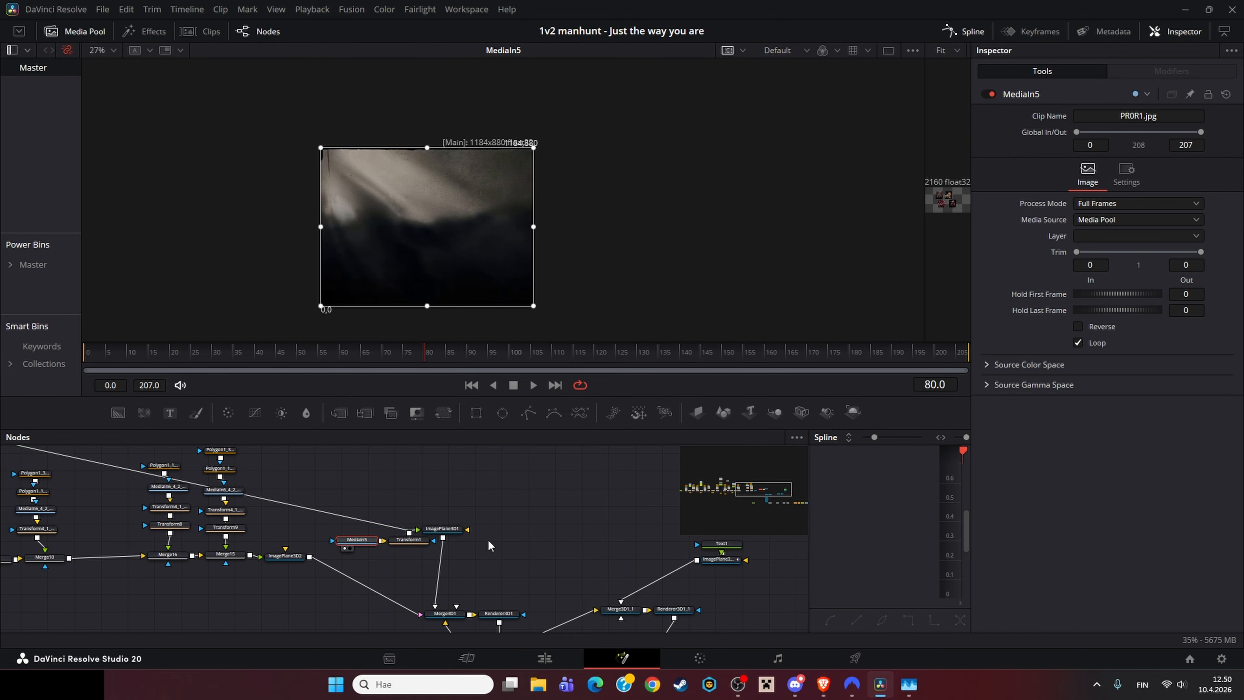
# Step: View the Merge3D1 3D scene with its camera and image planes, orbiting the 3D viewer
pyautogui.moveTo(501, 568); pyautogui.dragTo(447, 508)
pyautogui.click(397, 551)
pyautogui.press('1')
pyautogui.moveTo(443, 255)
pyautogui.mouseDown()
pyautogui.moveTo(435, 219)
pyautogui.moveTo(247, 143)
pyautogui.moveTo(265, 224)
pyautogui.moveTo(436, 265)
pyautogui.mouseUp()
pyautogui.moveTo(509, 619); pyautogui.dragTo(452, 511)
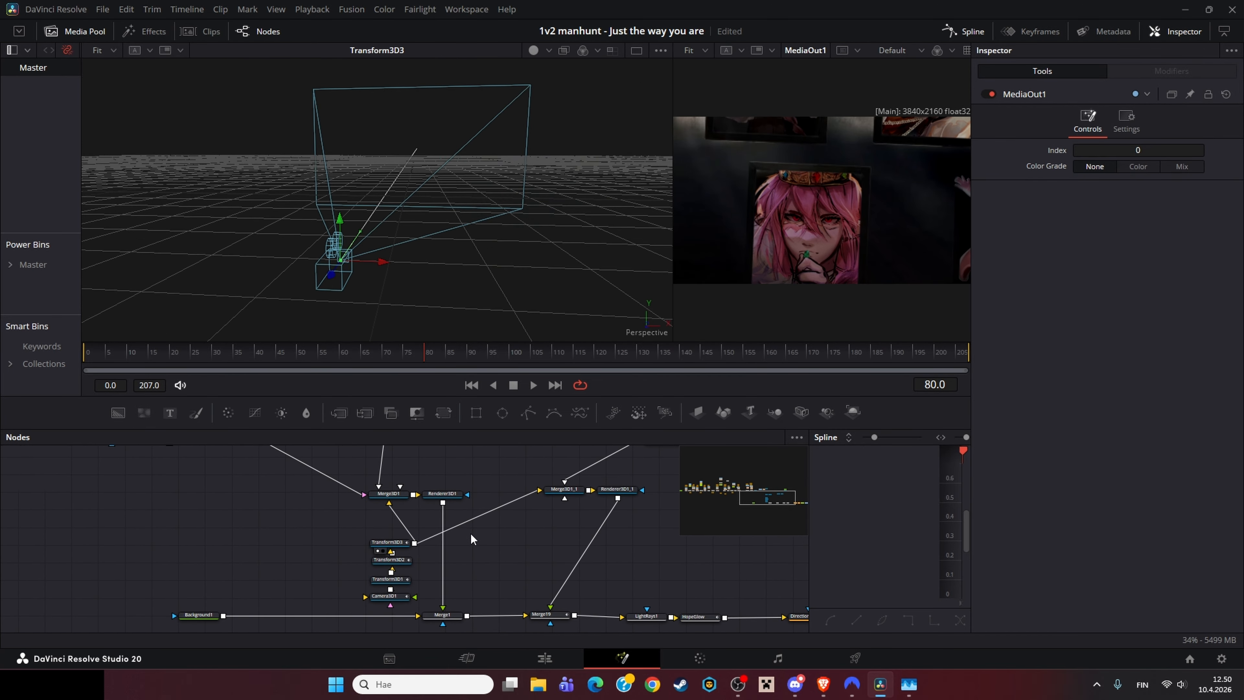
pyautogui.click(390, 494)
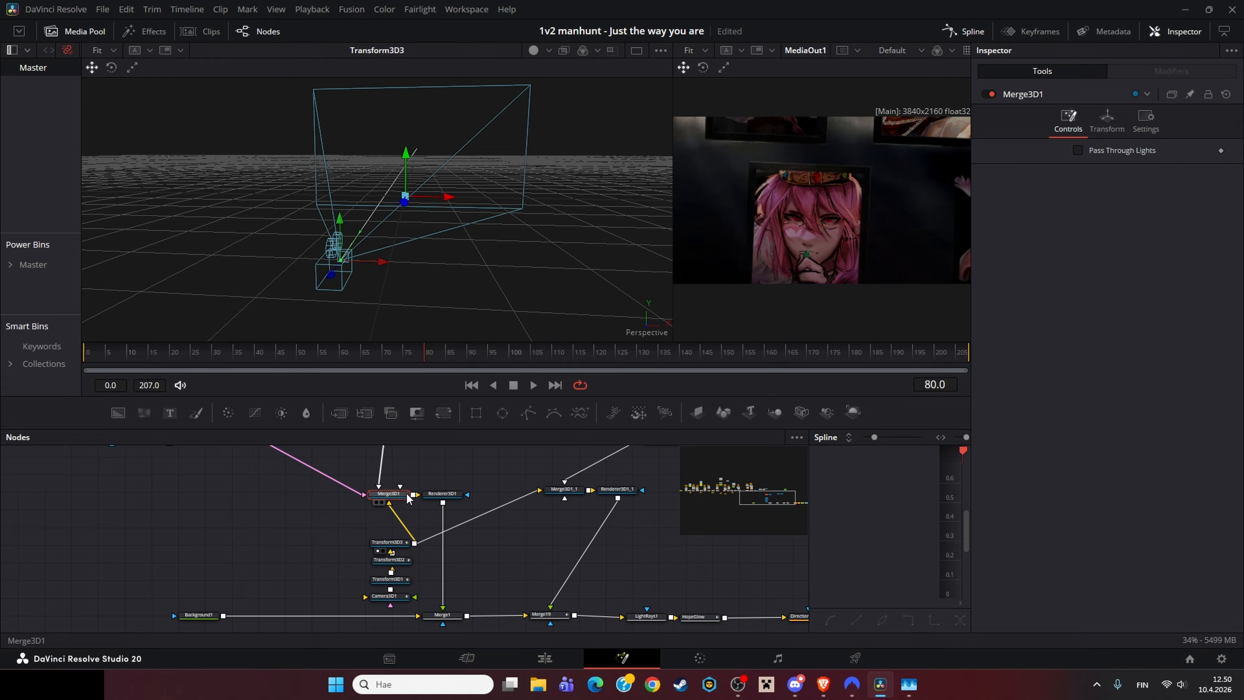
# Step: Scrub the timeline to frame 150 while watching the 3D scene and final output
pyautogui.click(281, 365)
pyautogui.moveTo(282, 365)
pyautogui.mouseDown()
pyautogui.moveTo(144, 372)
pyautogui.moveTo(300, 351)
pyautogui.mouseUp()
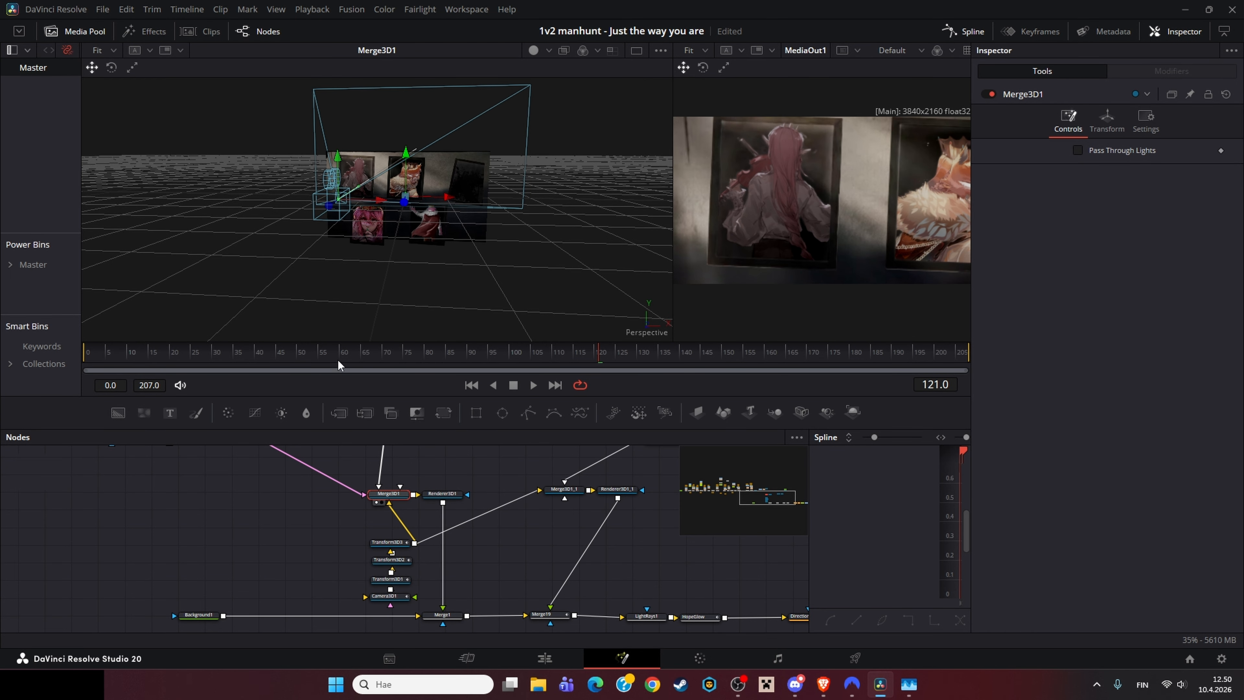
pyautogui.moveTo(338, 362); pyautogui.dragTo(167, 374)
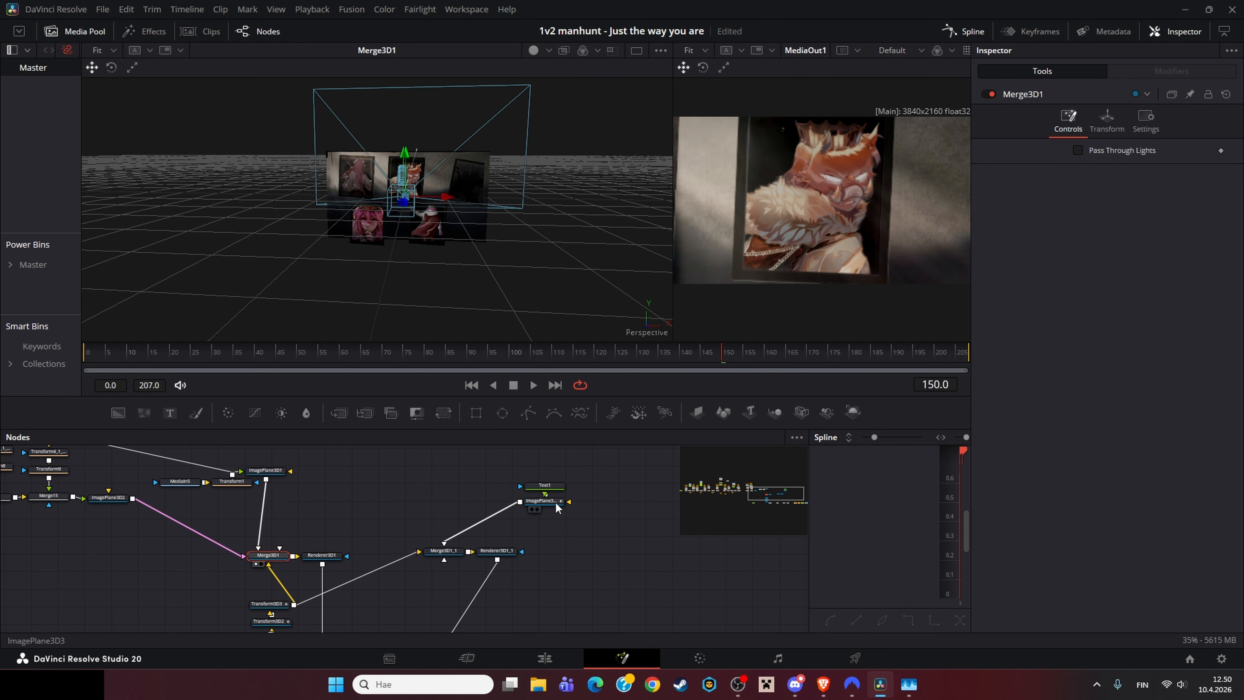
# Step: View ImagePlane3D3 and the Text1 node with its "To Be" title settings
pyautogui.click(543, 500)
pyautogui.click(547, 486)
pyautogui.click(546, 501)
pyautogui.press('1')
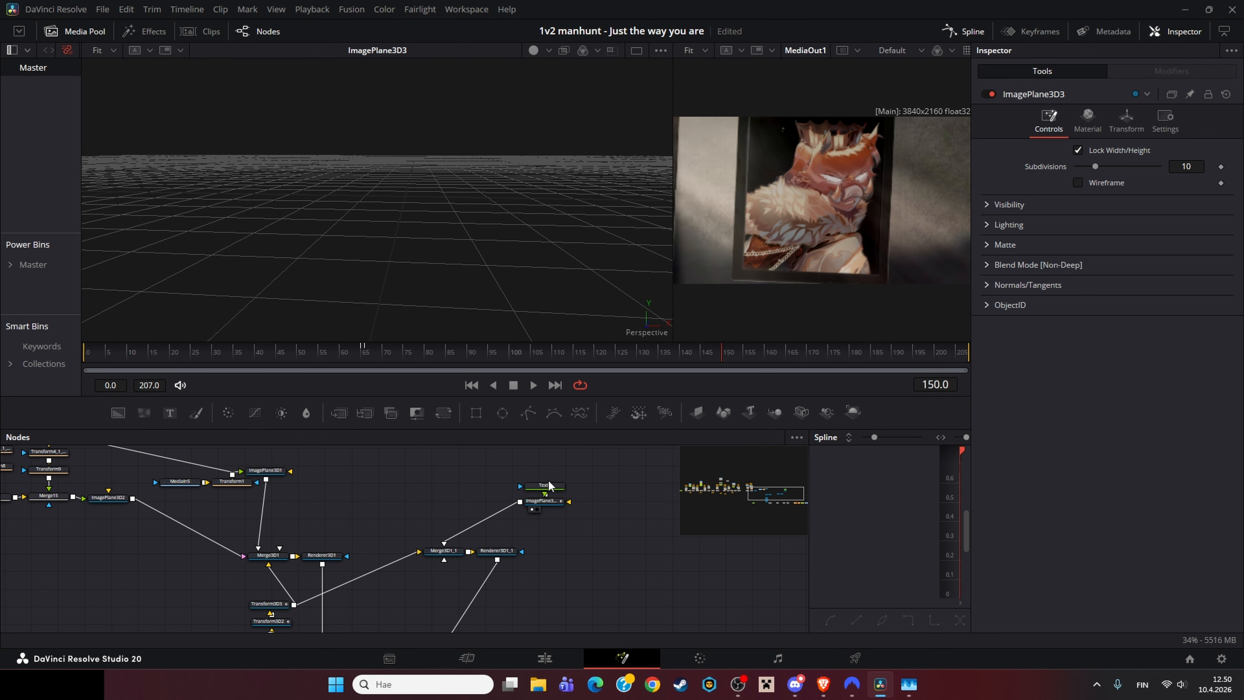
pyautogui.click(547, 487)
pyautogui.press('1')
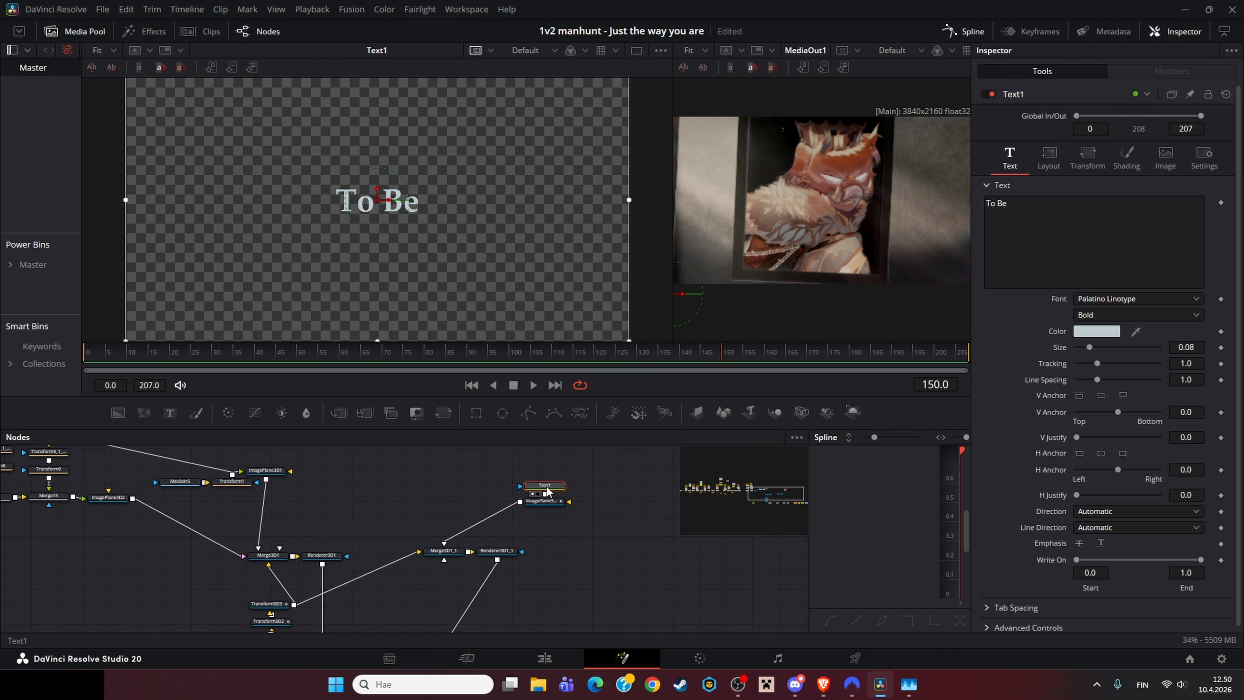
# Step: Inspect Merge3D1_1 and the Renderer3D1_1 output in the first viewer
pyautogui.click(444, 550)
pyautogui.press('1')
pyautogui.moveTo(515, 213); pyautogui.dragTo(439, 262)
pyautogui.moveTo(309, 613); pyautogui.dragTo(307, 543)
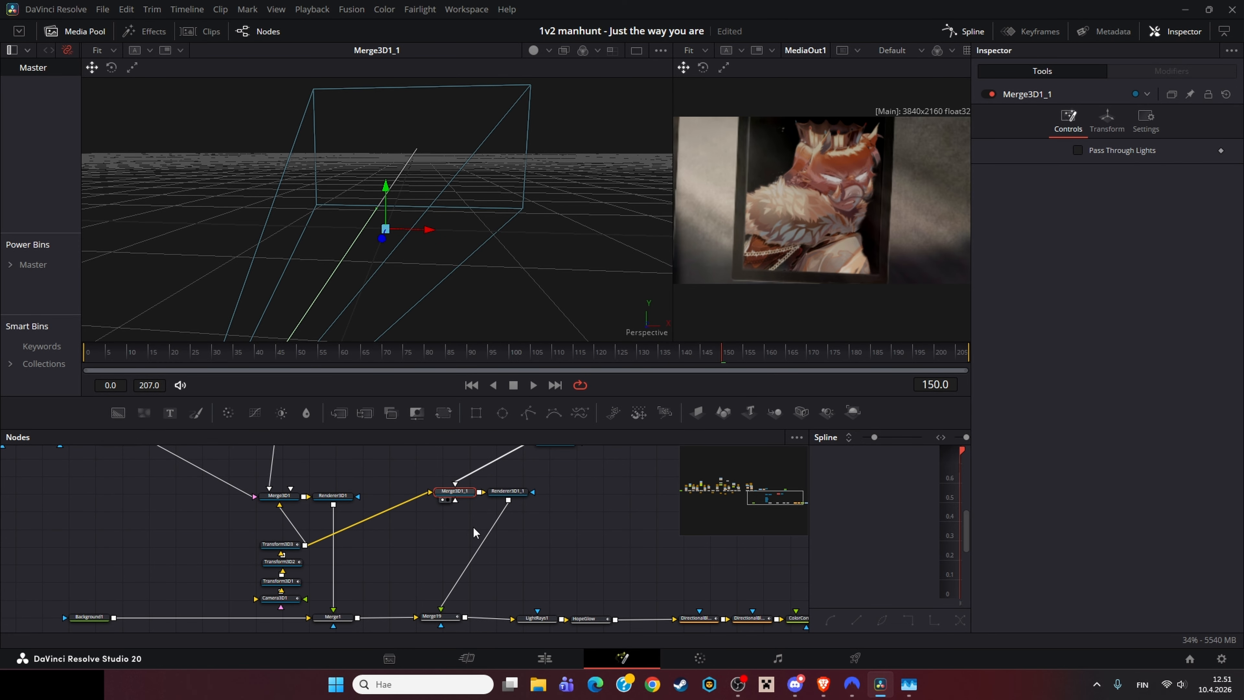
pyautogui.moveTo(304, 545); pyautogui.dragTo(461, 491)
pyautogui.click(507, 491)
pyautogui.moveTo(544, 528); pyautogui.dragTo(519, 483)
pyautogui.press('1')
# Step: Scrub the timeline and view Merge19 with its Difference apply mode settings
pyautogui.moveTo(275, 355); pyautogui.dragTo(419, 352)
pyautogui.moveTo(520, 508); pyautogui.dragTo(518, 469)
pyautogui.click(407, 557)
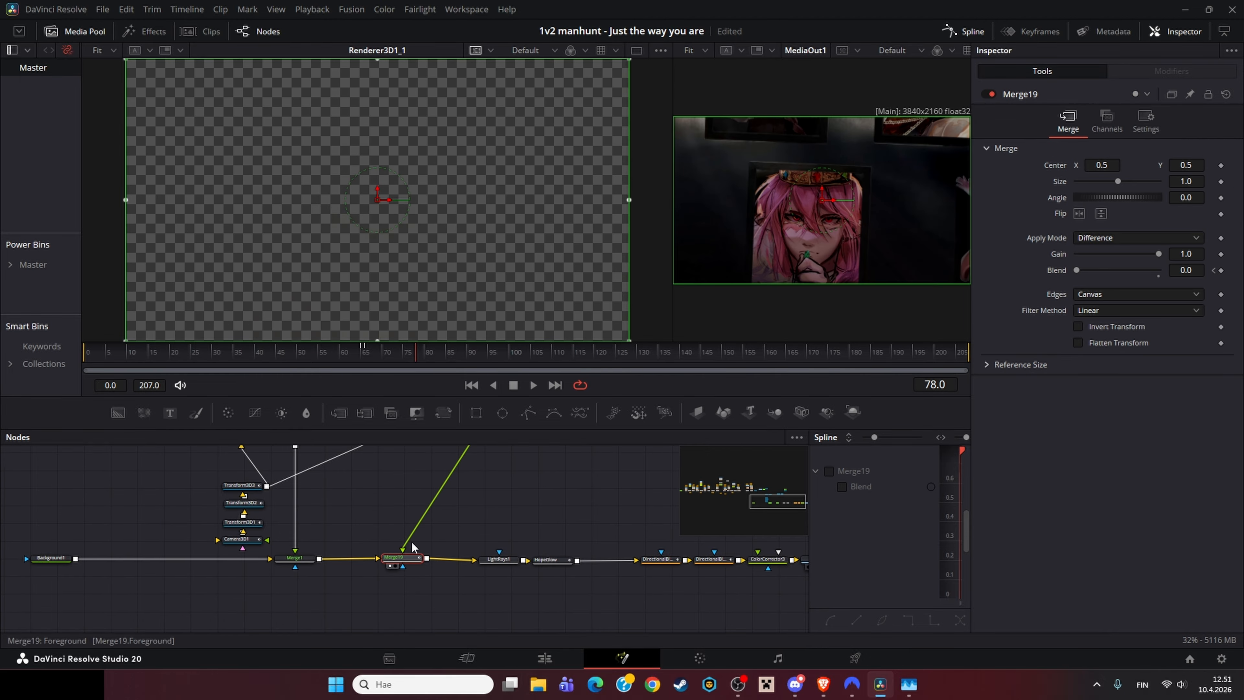
pyautogui.press('1')
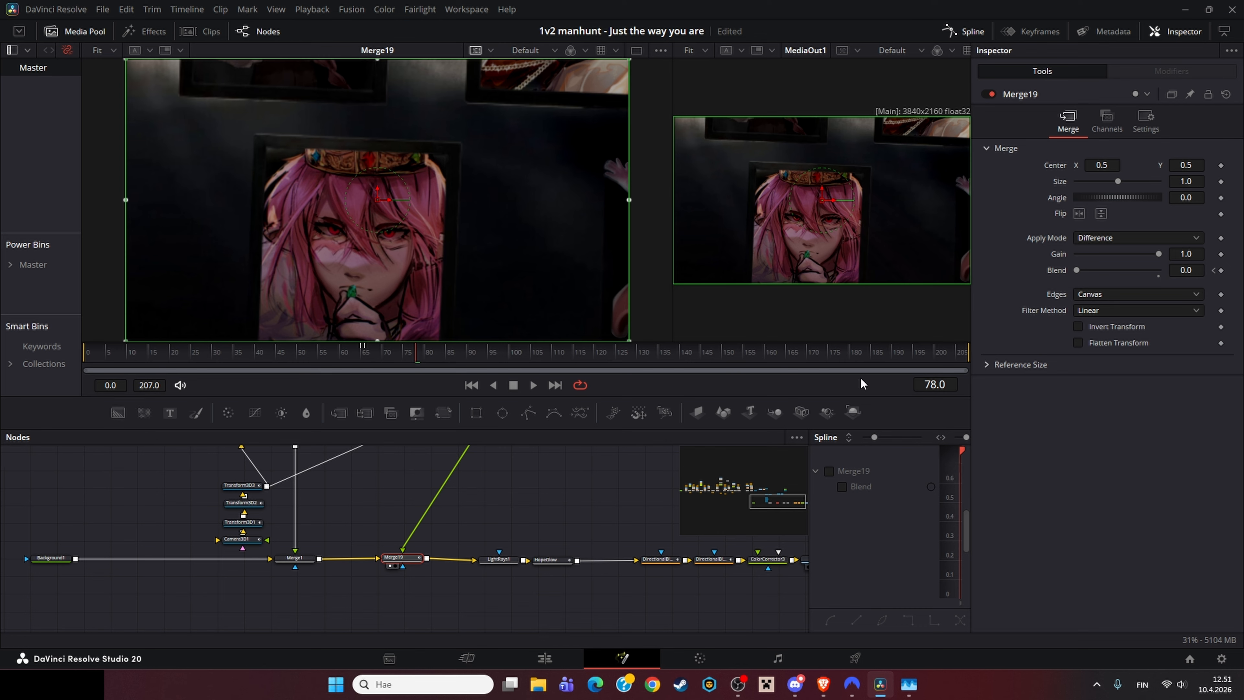
# Step: Scrub to frame 66, pan the node graph, and inspect the LightRays1 node's settings
pyautogui.click(365, 355)
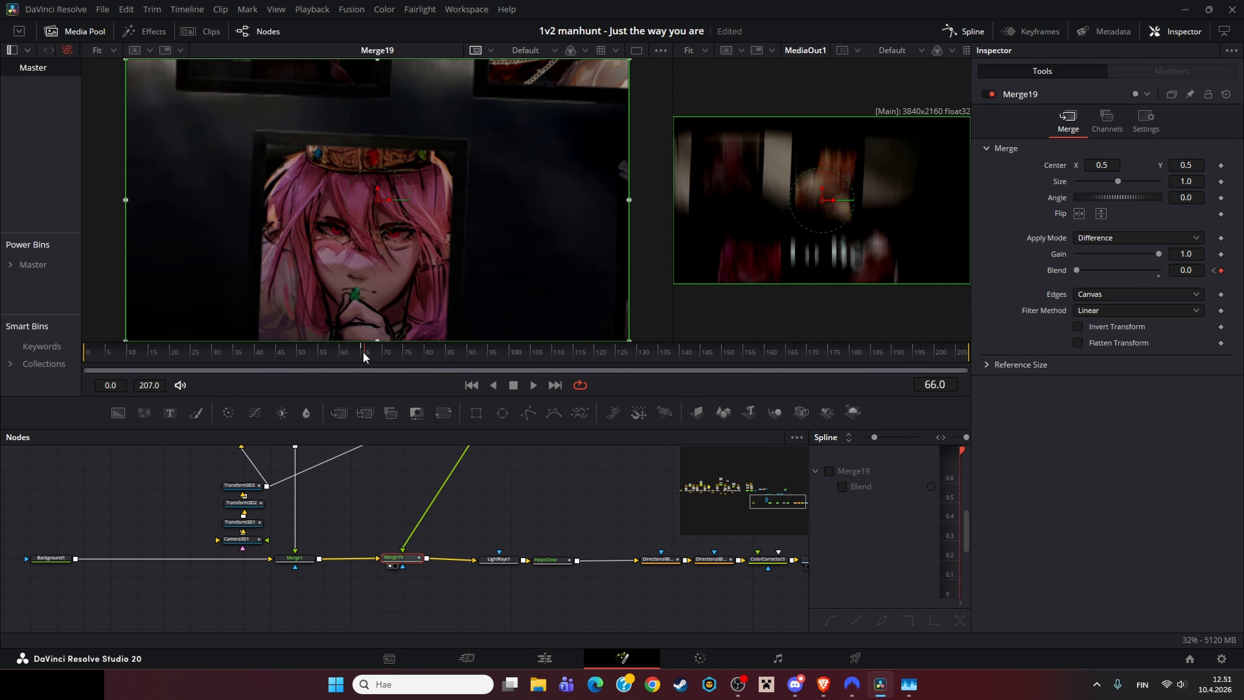
pyautogui.scroll(5, 507, 561)
pyautogui.hscroll(-5, 508, 561)
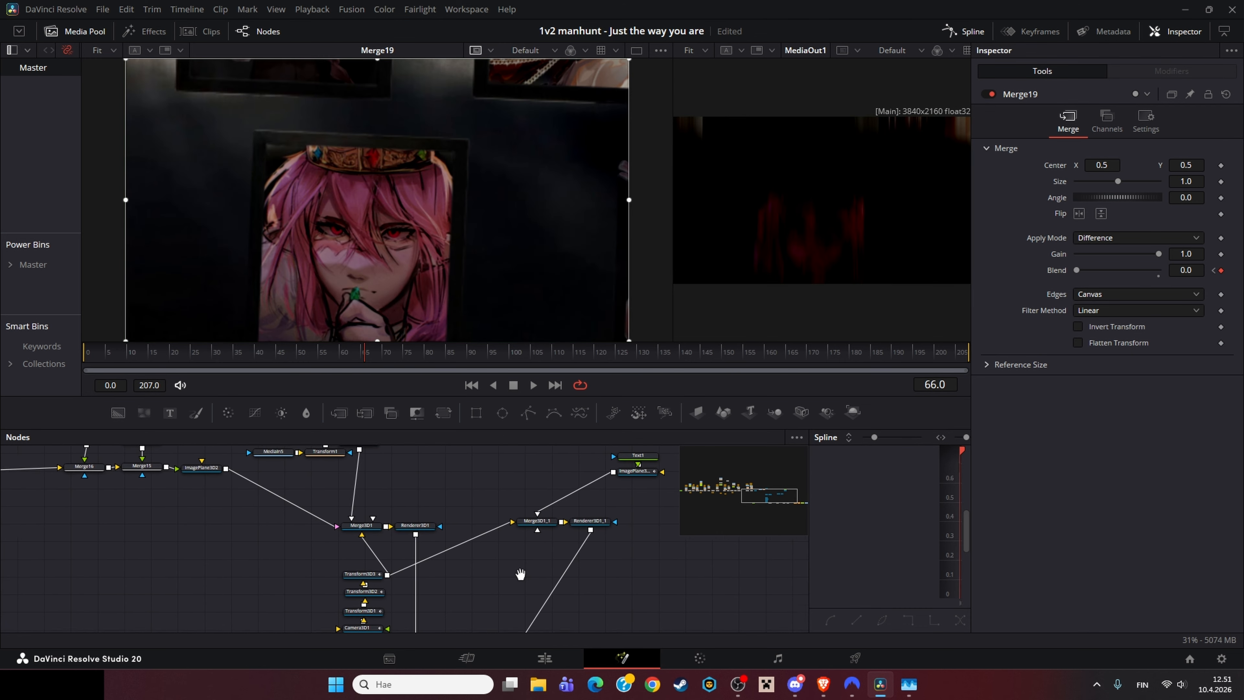
pyautogui.scroll(-3, 480, 588)
pyautogui.hscroll(5, 470, 595)
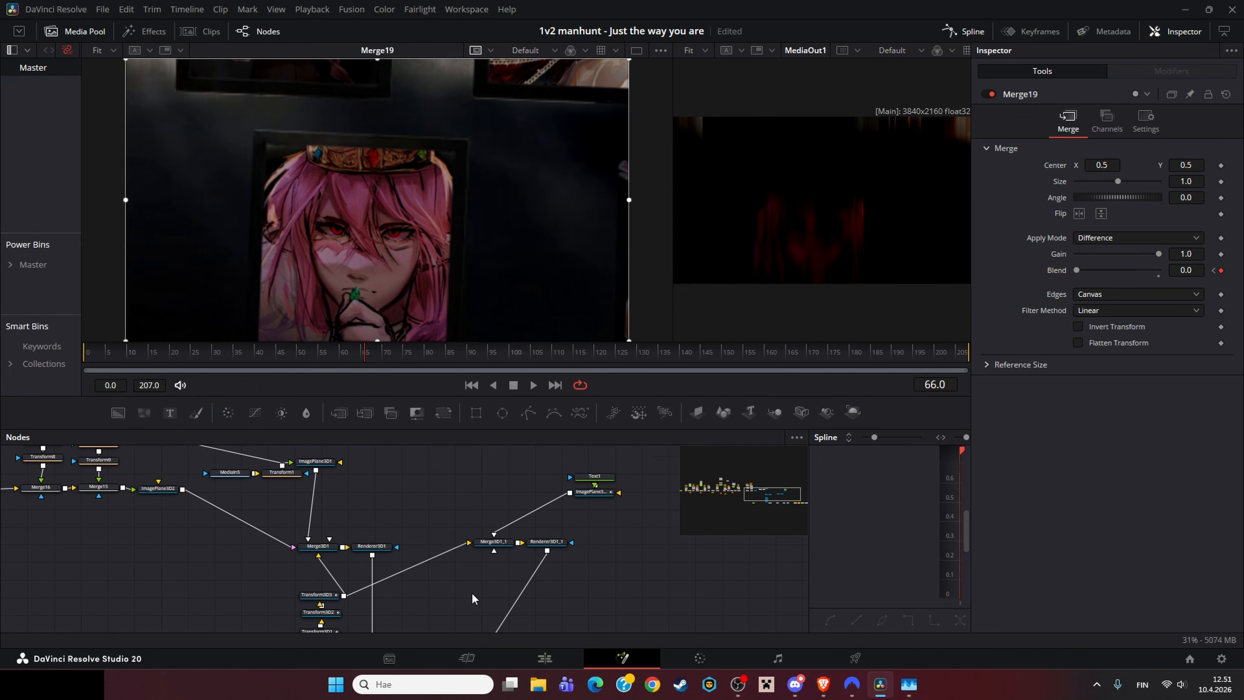
pyautogui.click(502, 594)
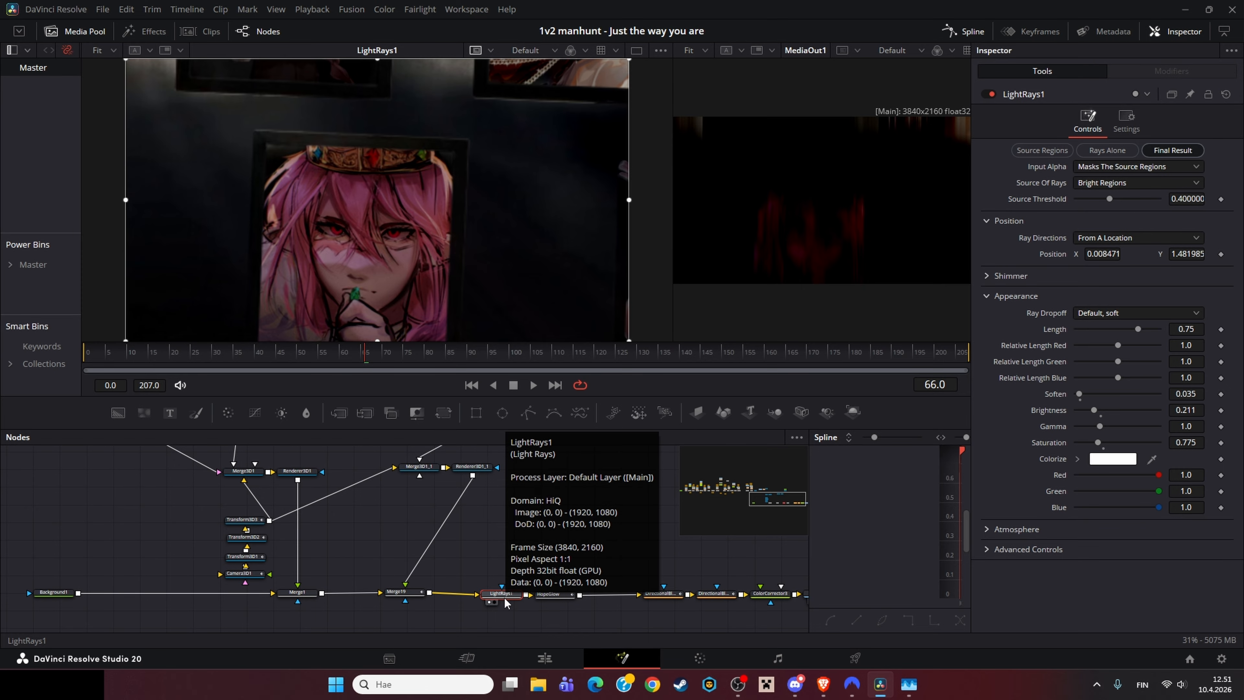
# Step: Compare Merge19 and LightRays1 in the first viewer while scrubbing through the timeline
pyautogui.scroll(-3, 466, 292)
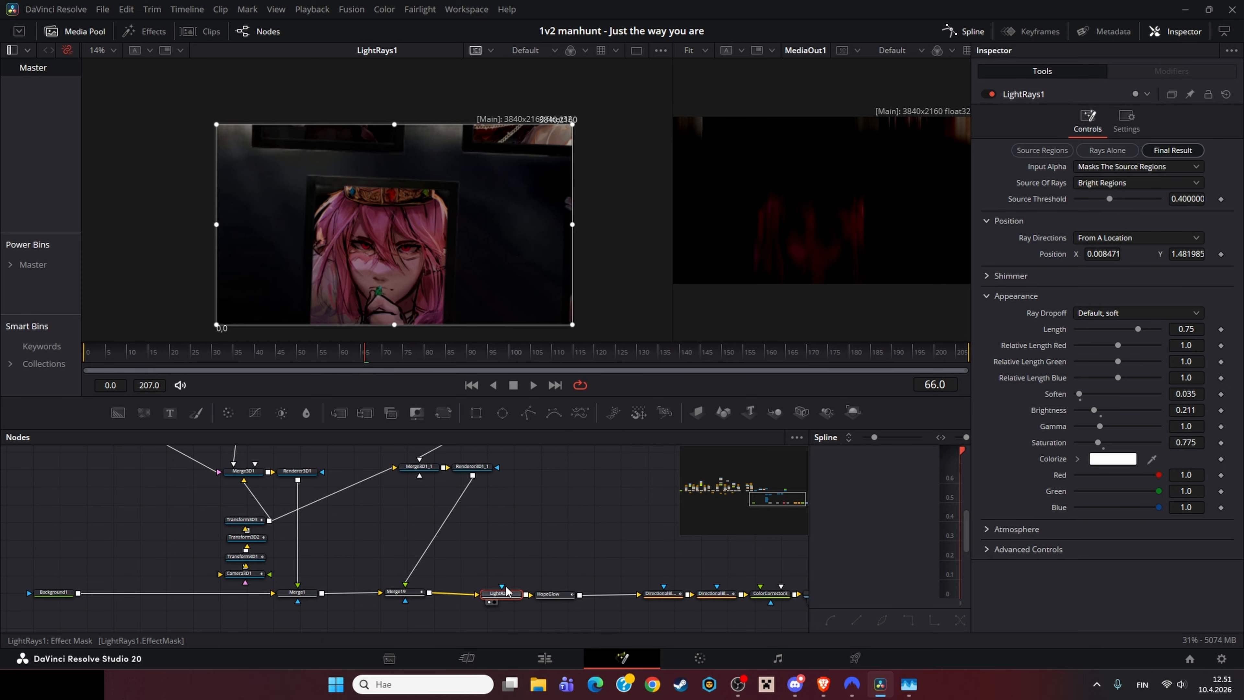
pyautogui.click(397, 592)
pyautogui.click(501, 593)
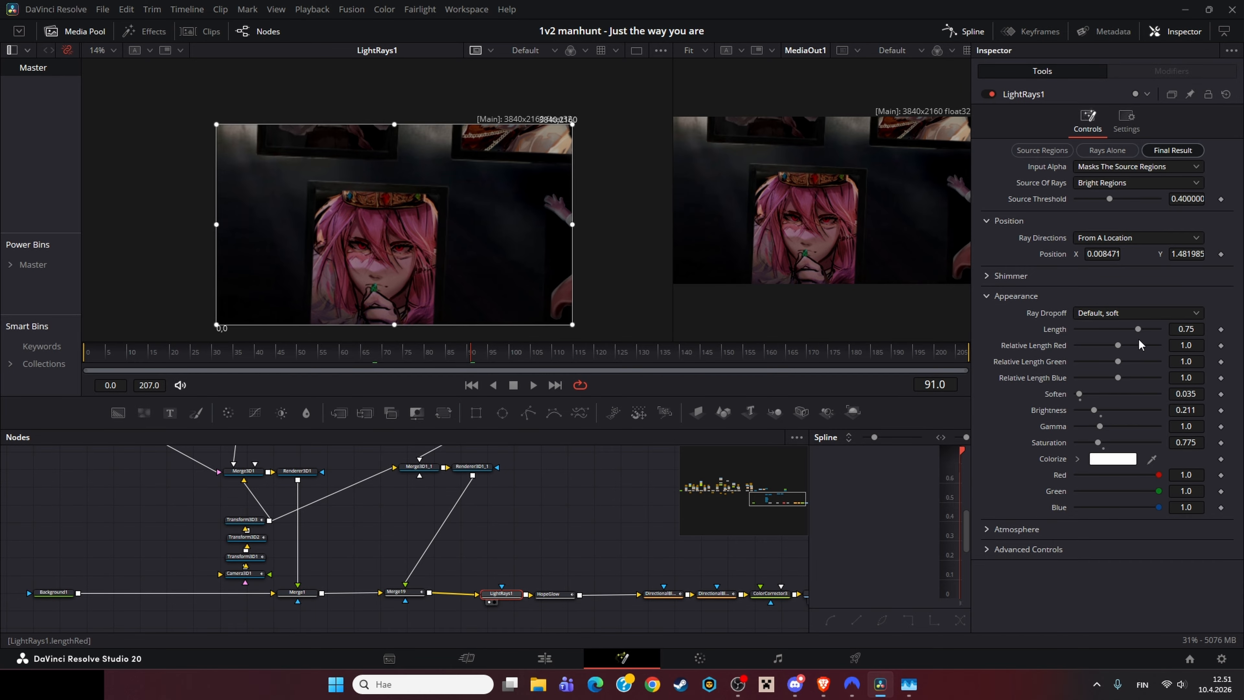
pyautogui.click(307, 361)
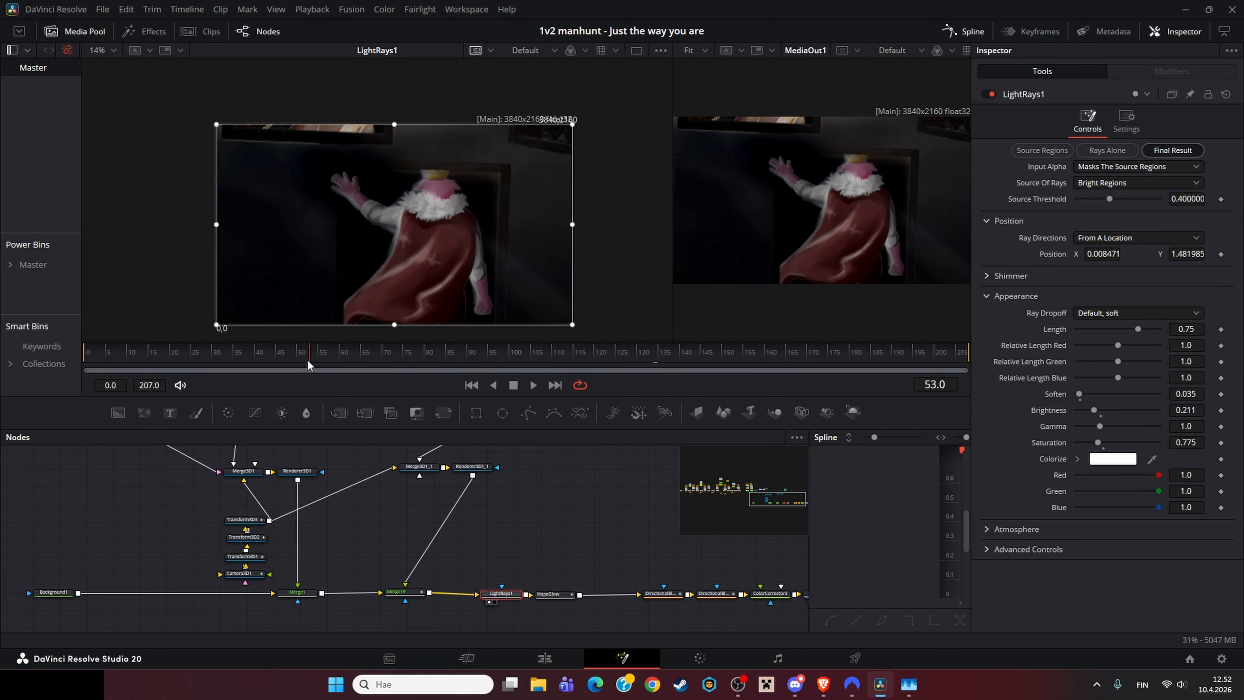
pyautogui.click(265, 351)
pyautogui.click(397, 592)
pyautogui.press('1')
pyautogui.click(500, 593)
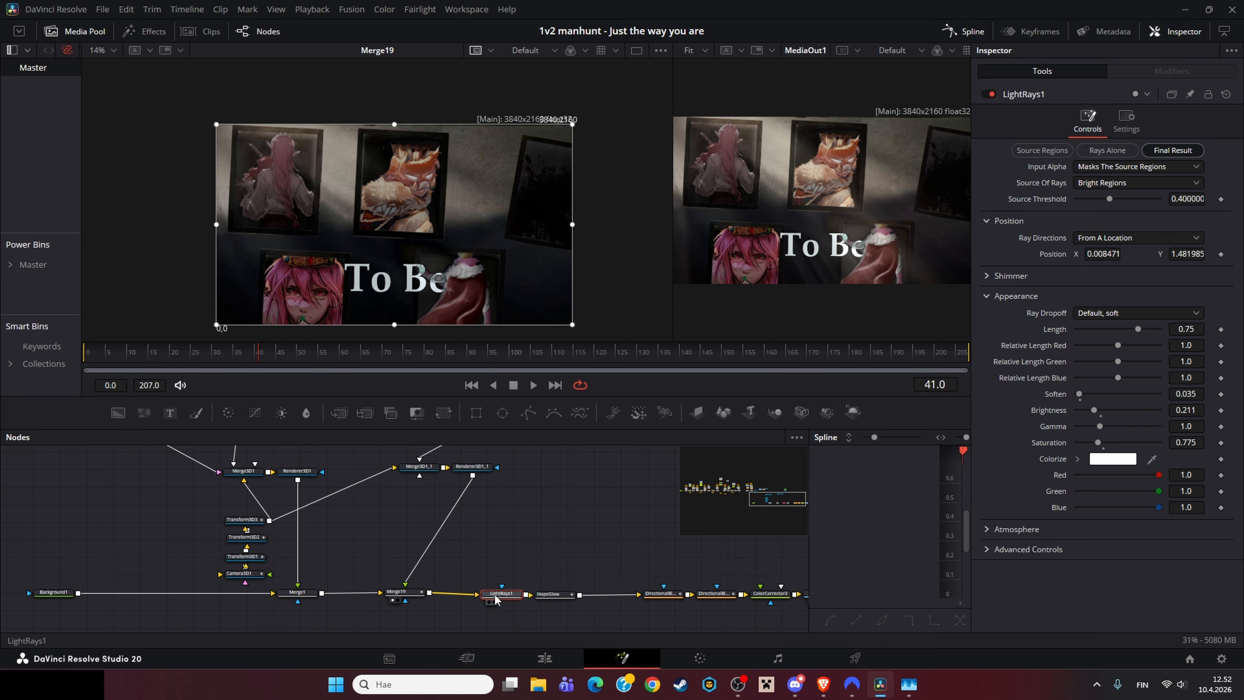
# Step: View LightRays1 and then the HopeGlow macro in the first viewer, nudging the HopeGlow node and inspecting its contained tools
pyautogui.press('1')
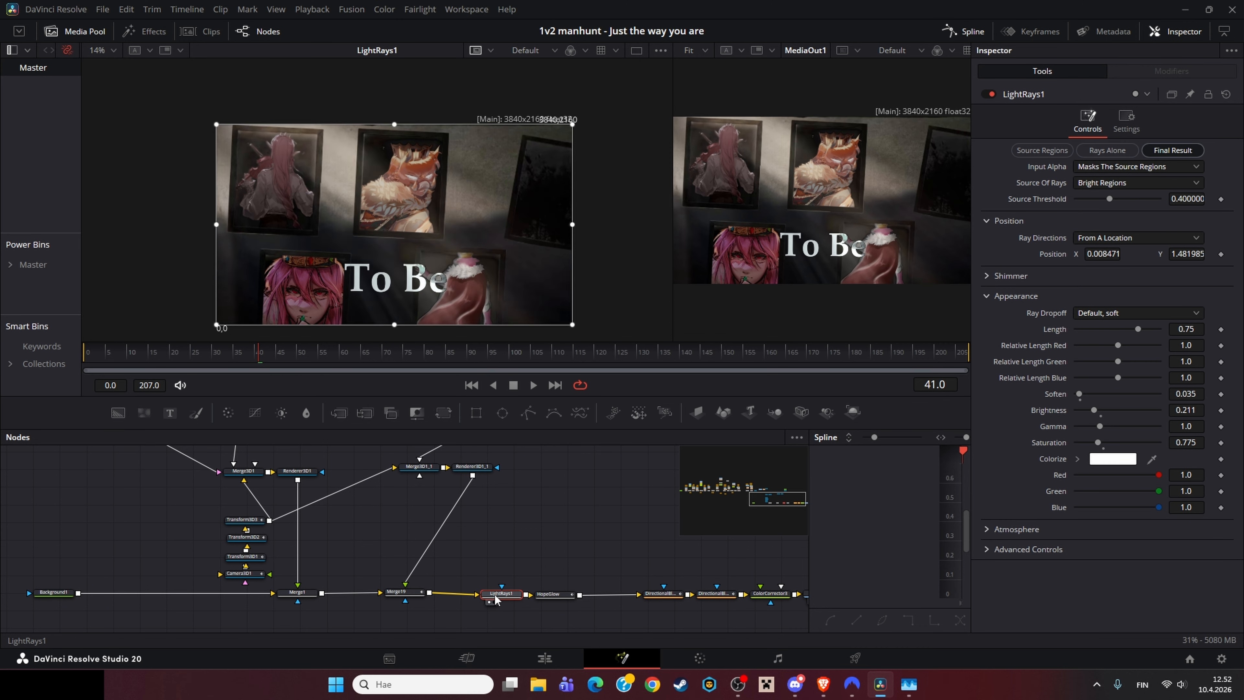
pyautogui.click(554, 594)
pyautogui.press('1')
pyautogui.moveTo(564, 599); pyautogui.dragTo(576, 600)
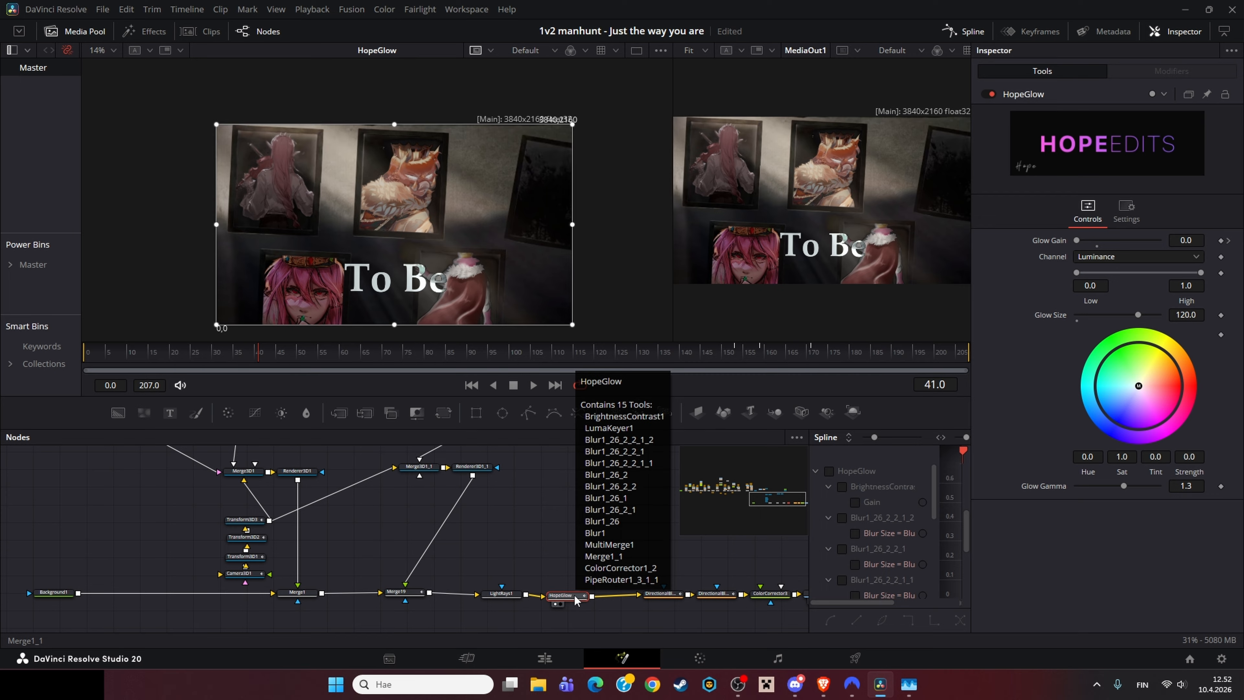
pyautogui.moveTo(576, 600); pyautogui.dragTo(581, 597)
pyautogui.click(578, 562)
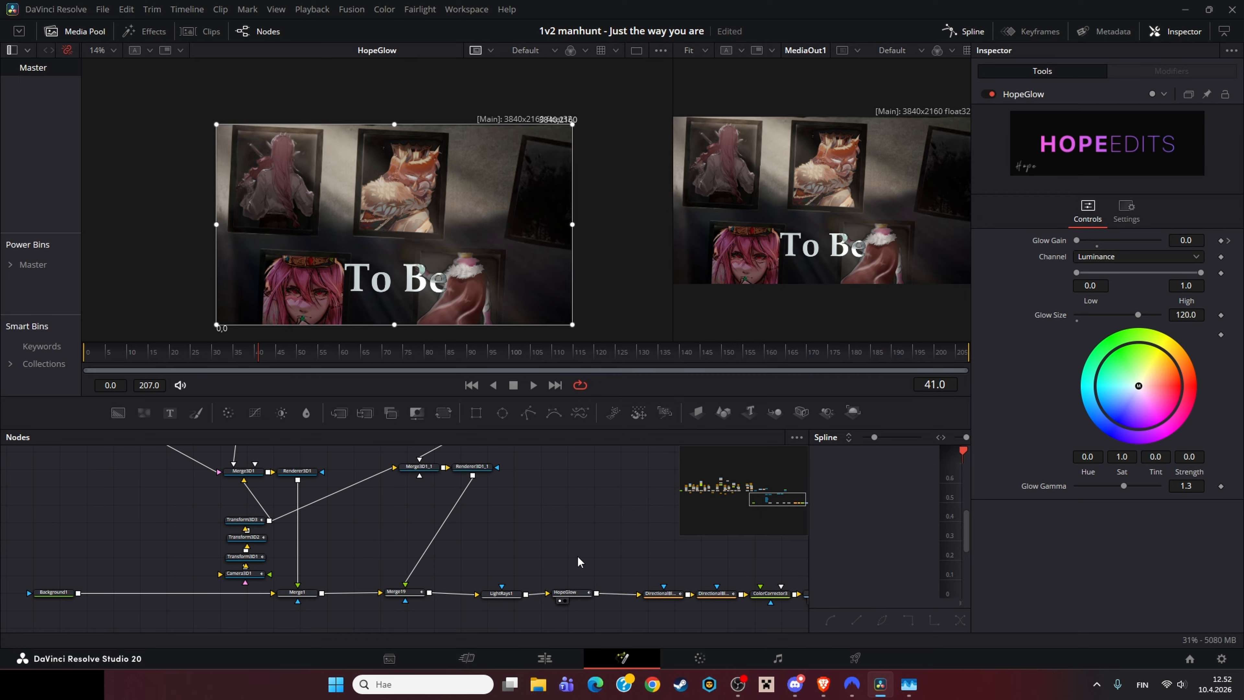
pyautogui.click(575, 592)
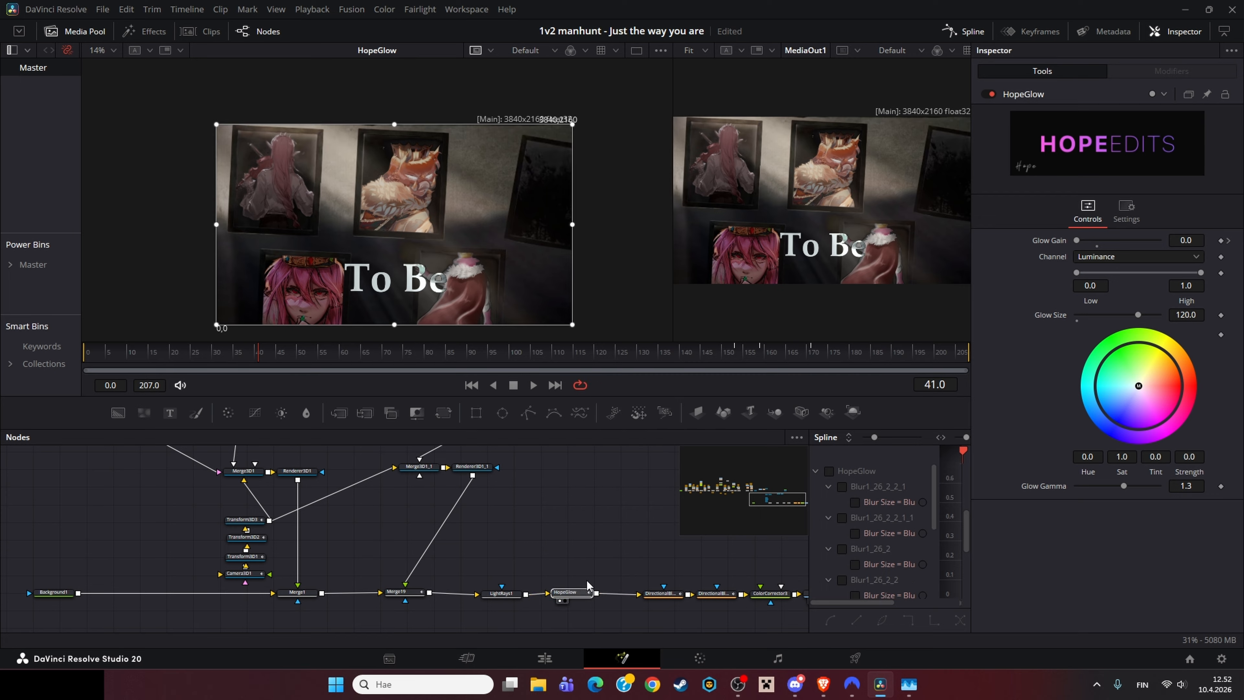
pyautogui.click(543, 565)
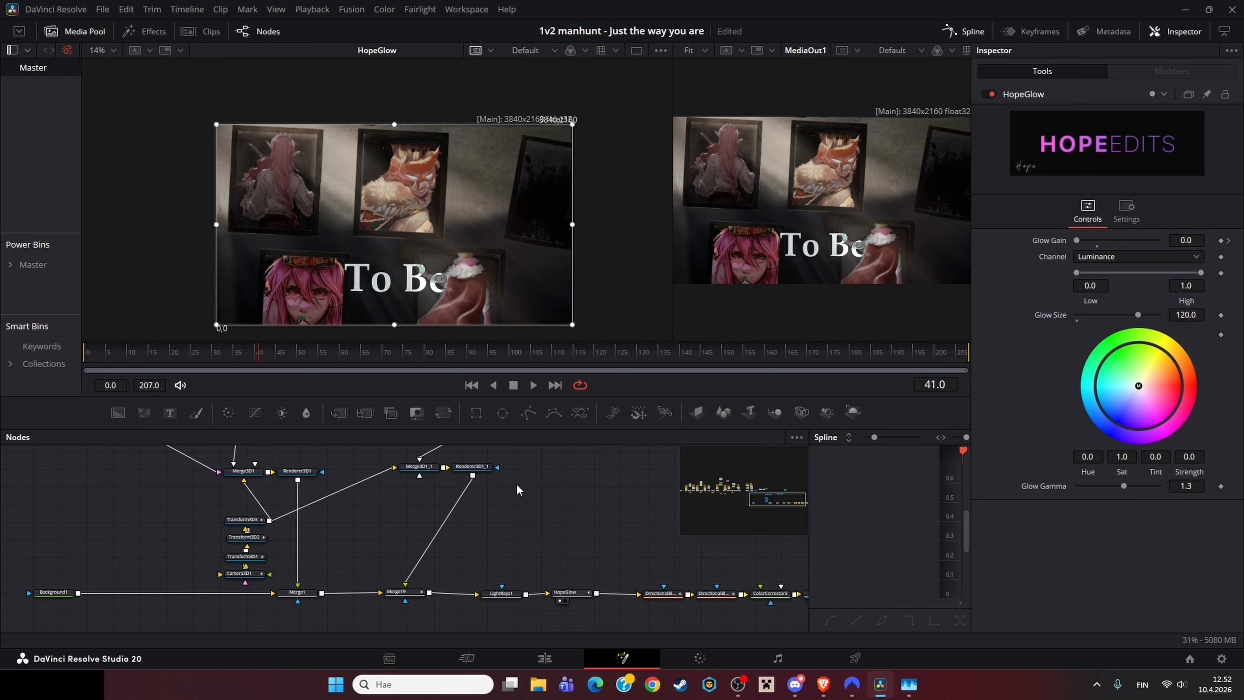
pyautogui.click(568, 592)
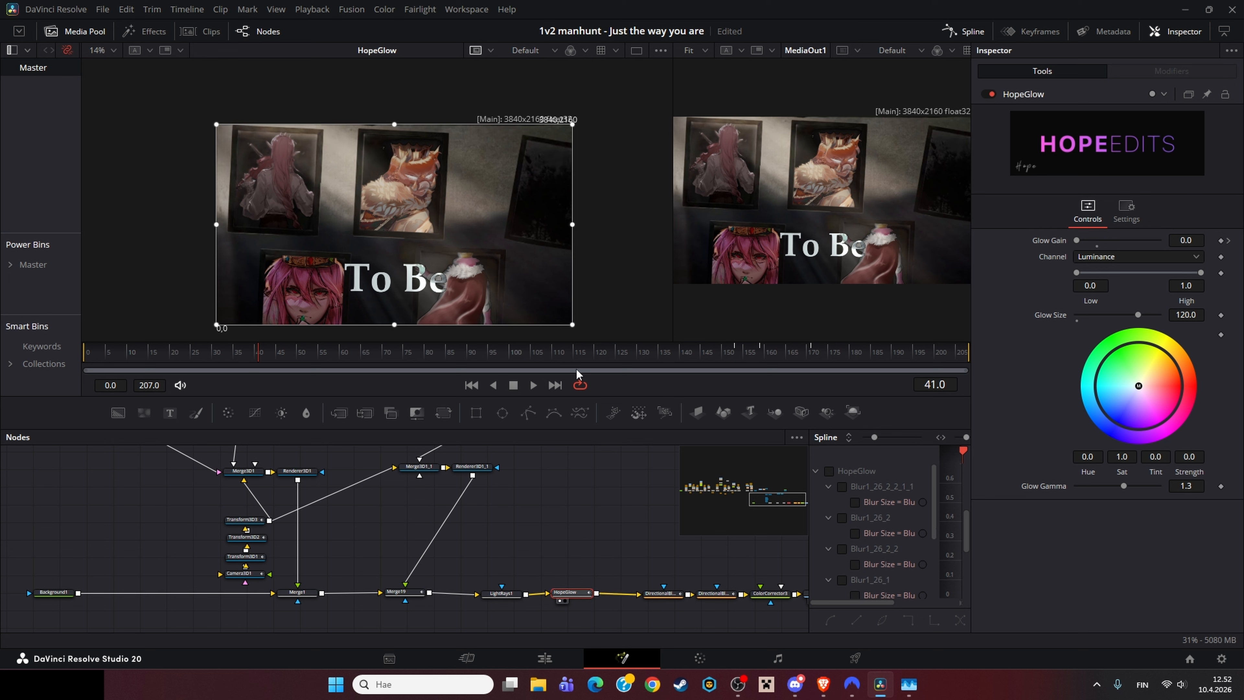
# Step: Scrub to frame 157 and step frame by frame through HopeGlow's animated Glow Gain
pyautogui.moveTo(452, 358); pyautogui.dragTo(753, 369)
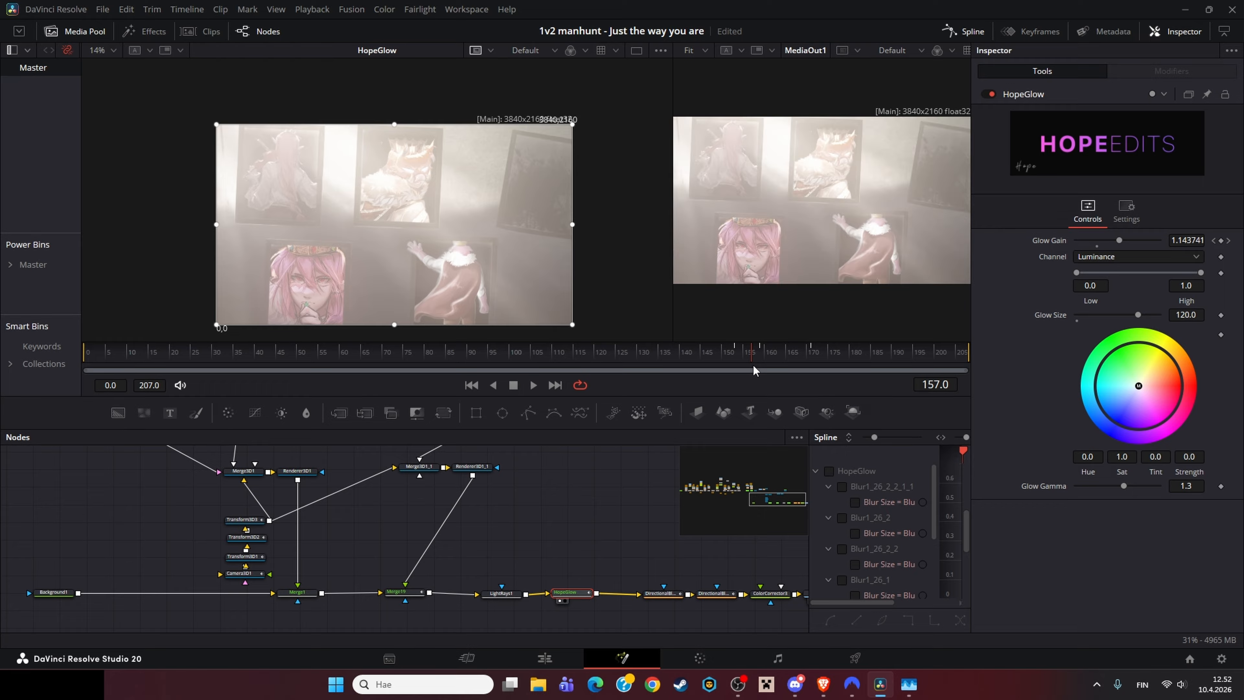
pyautogui.press('Right')
pyautogui.press('Right')
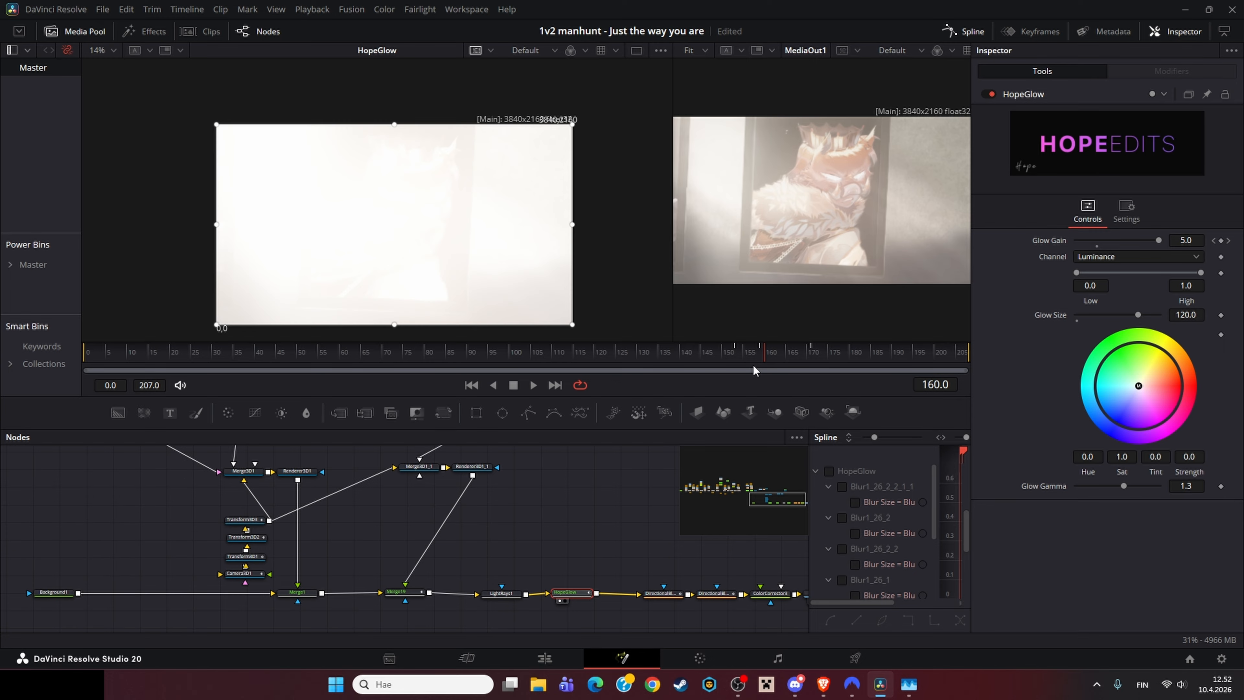
pyautogui.press('Right')
pyautogui.press('Right')
pyautogui.press('Right')
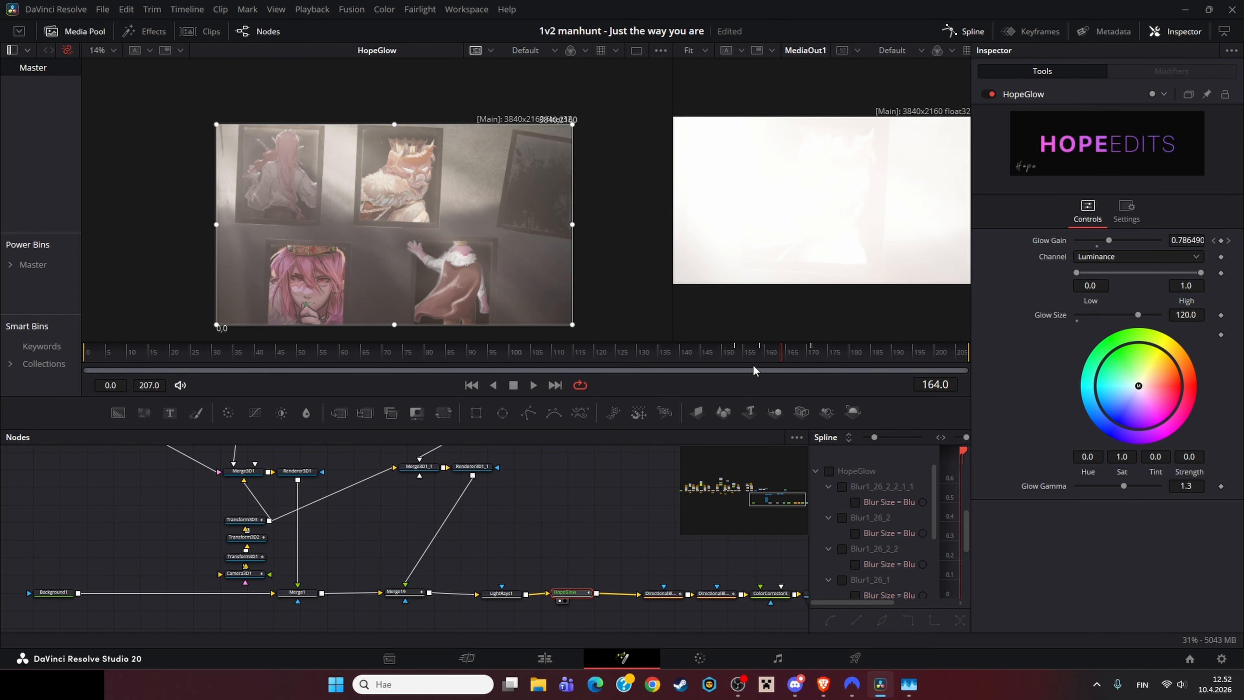
pyautogui.press('Right')
pyautogui.press('Right')
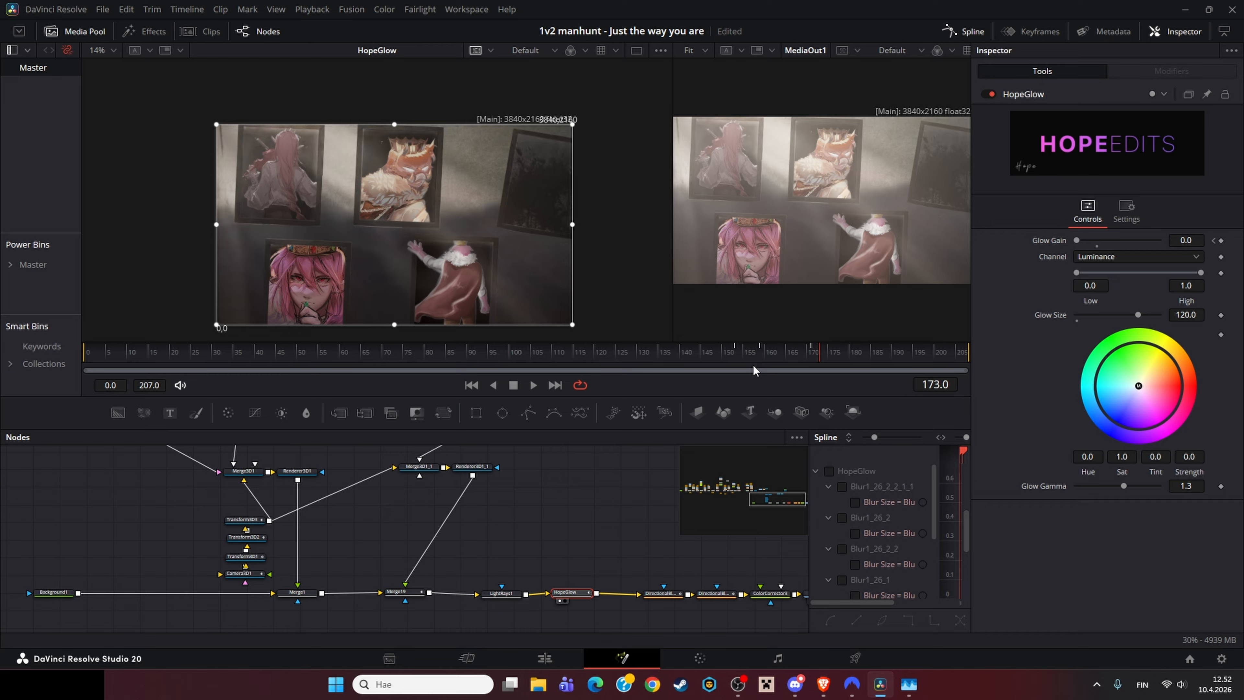
pyautogui.press('Right')
# Step: Select DirectionalBlur1, shift its node slightly, and scrub the timeline to view its effect
pyautogui.click(668, 595)
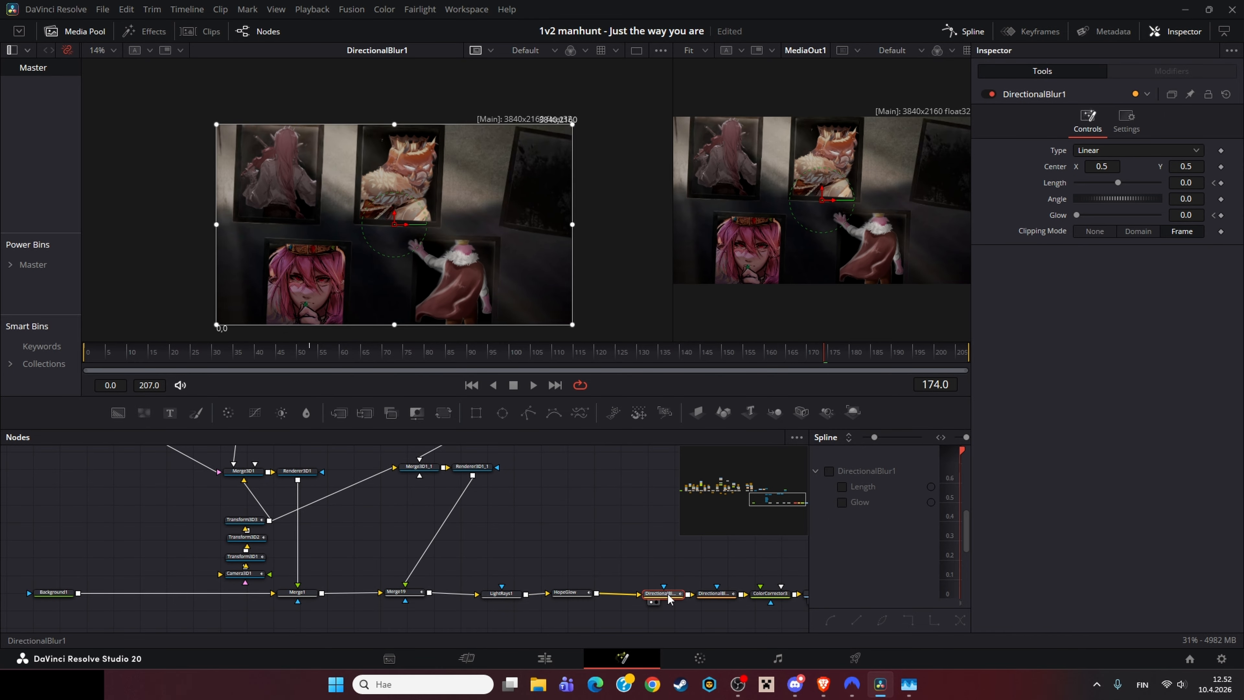
pyautogui.moveTo(669, 595); pyautogui.dragTo(648, 593)
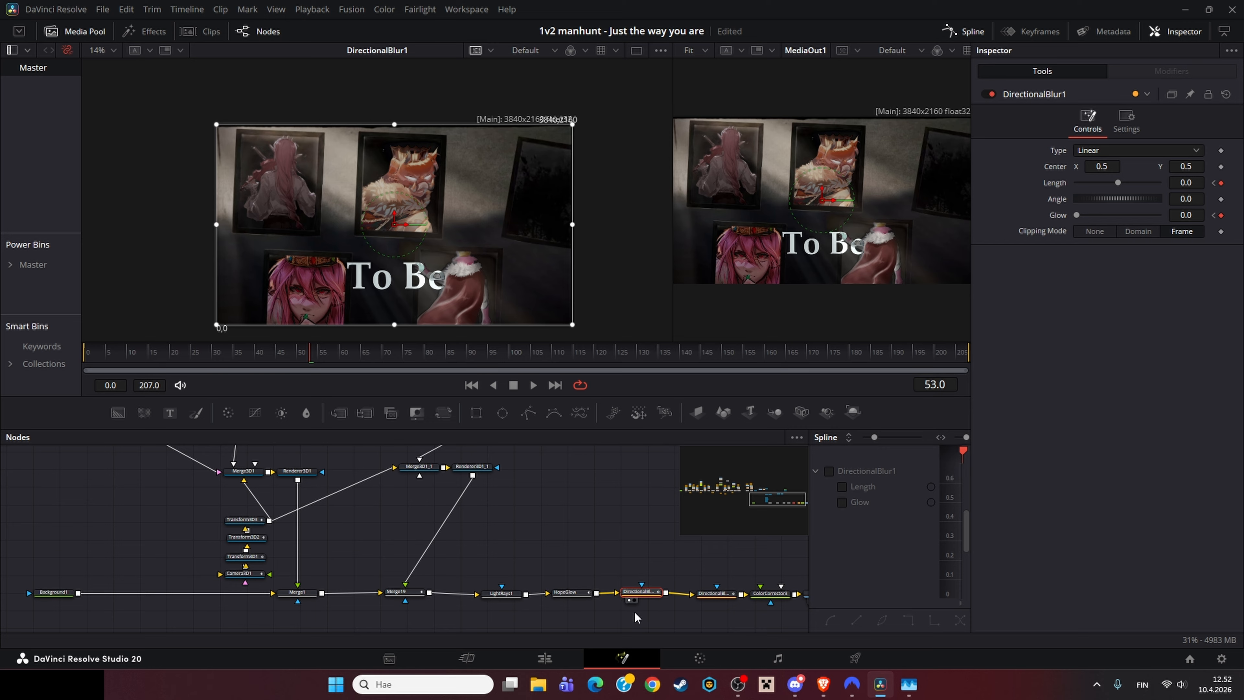
pyautogui.moveTo(648, 595); pyautogui.dragTo(647, 598)
pyautogui.moveTo(306, 350); pyautogui.dragTo(359, 348)
# Step: Inspect DirectionalBlur2's animated Length while stepping through frames and panning the node graph
pyautogui.click(715, 594)
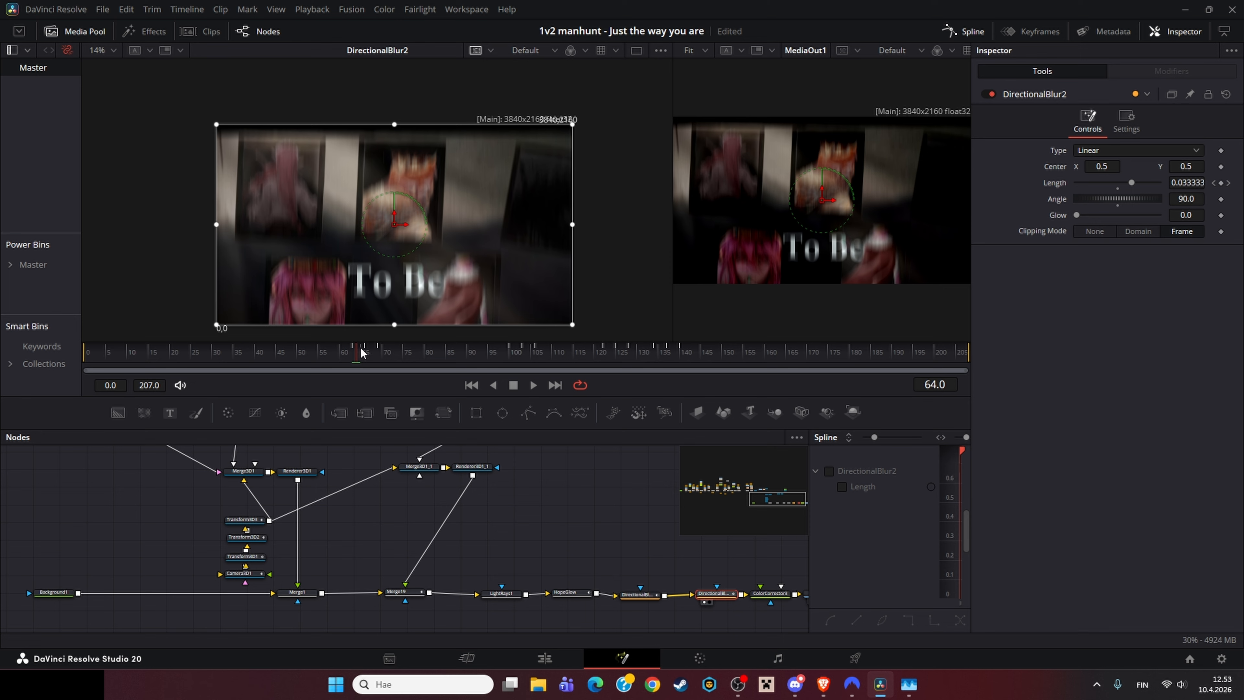
pyautogui.press('Right')
pyautogui.press('Right')
pyautogui.press('Left')
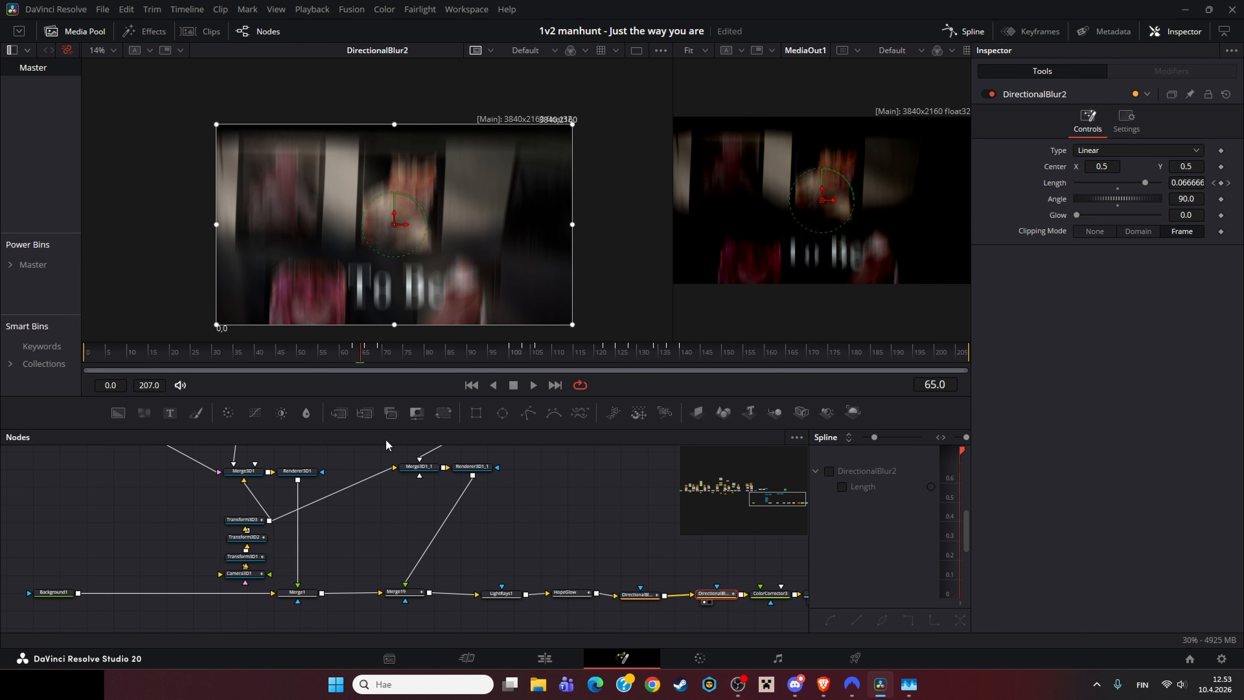
pyautogui.moveTo(556, 505); pyautogui.dragTo(192, 429)
pyautogui.press('Right')
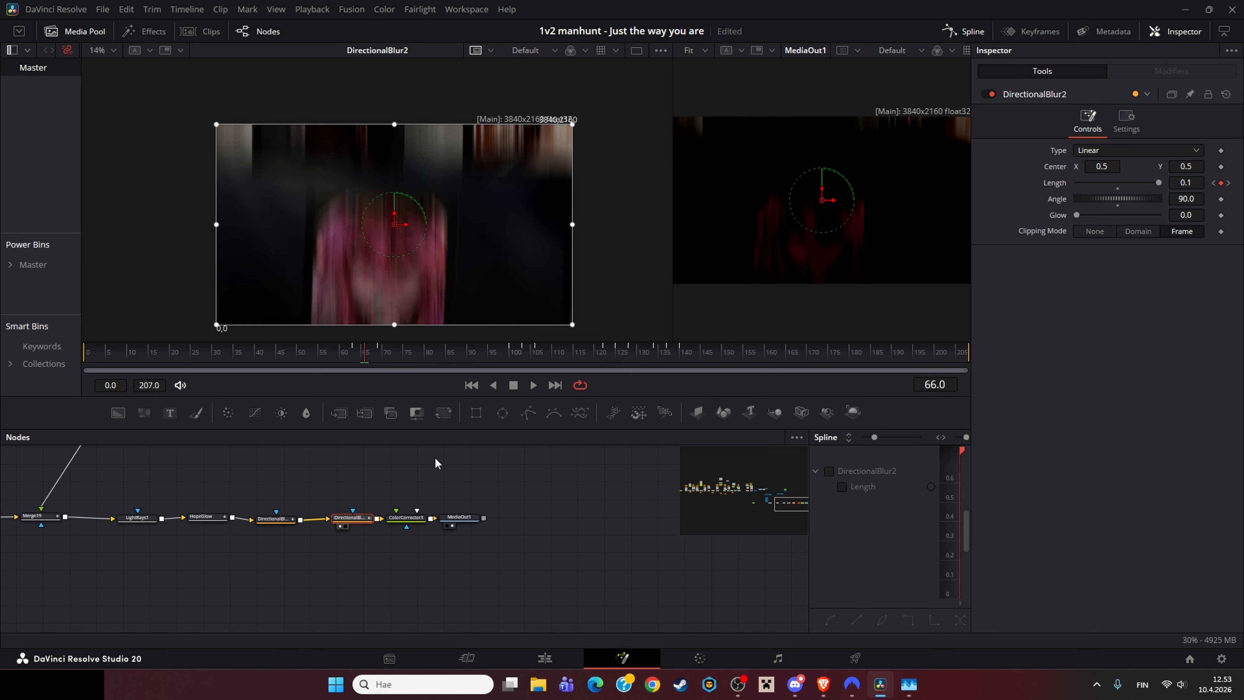
# Step: Compare ColorCorrector3's Brightness expression linked to DirectionalBlur2 with DirectionalBlur2 in the first viewer, nudging the DirectionalBlur2 node
pyautogui.click(409, 517)
pyautogui.press('1')
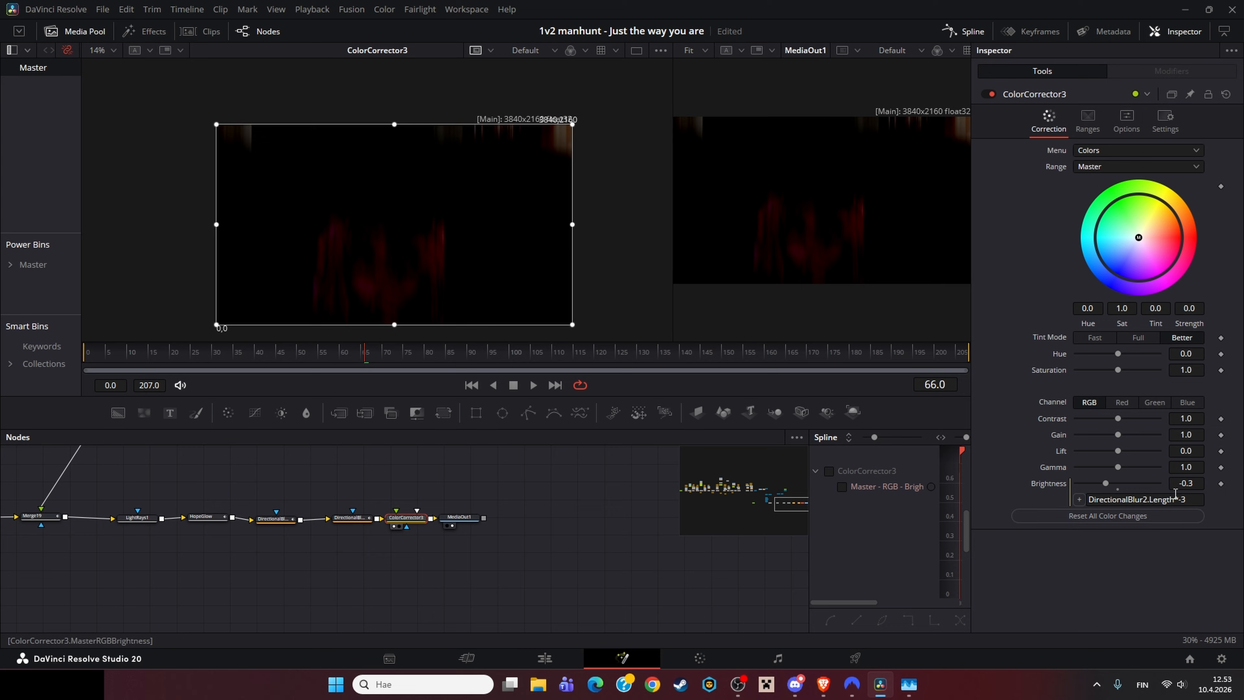
pyautogui.click(364, 524)
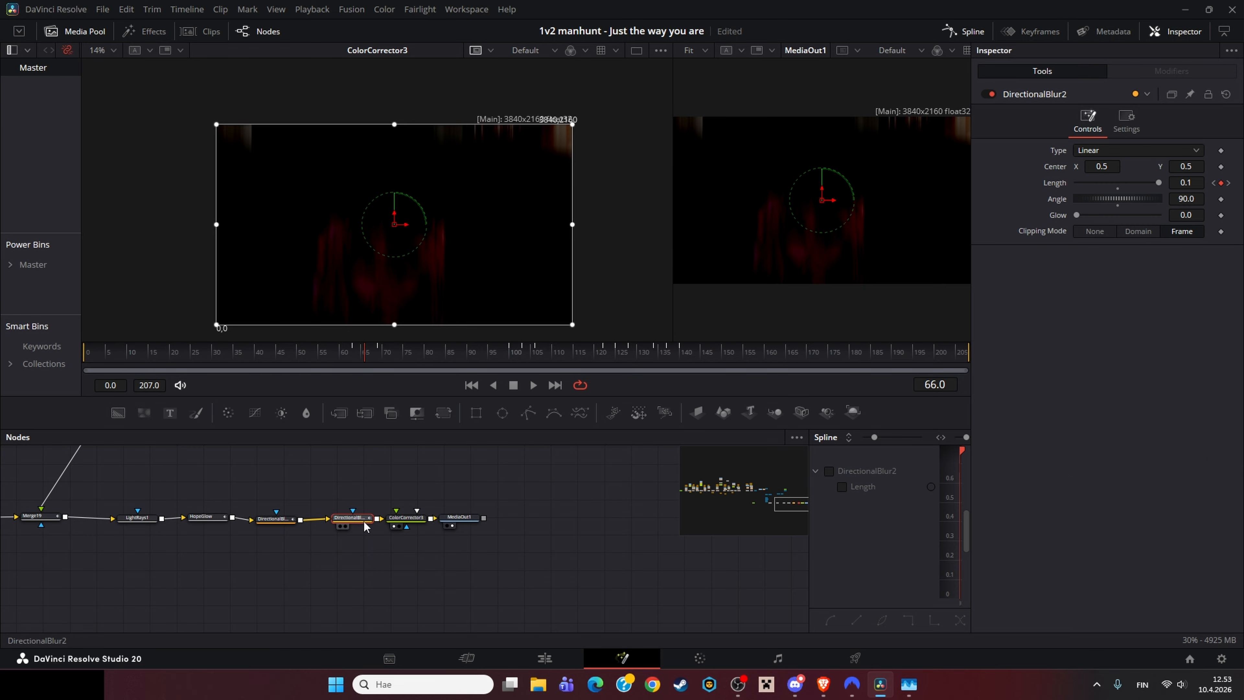
pyautogui.press('1')
pyautogui.click(411, 522)
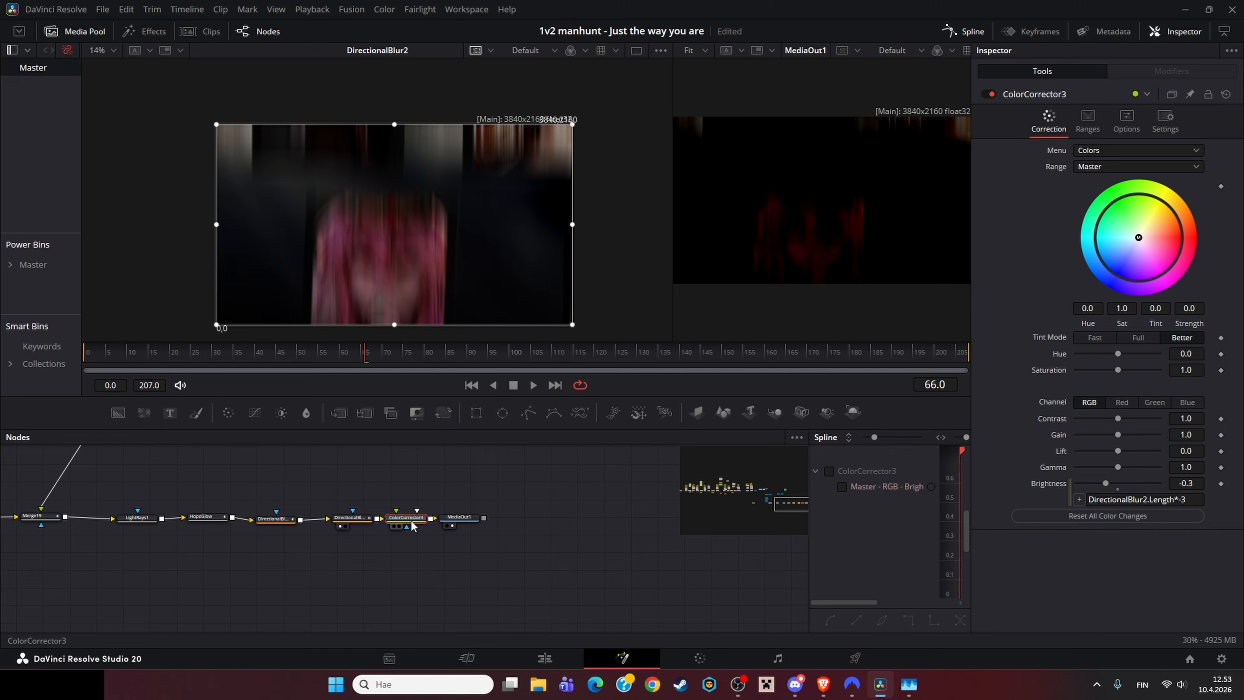
pyautogui.click(353, 521)
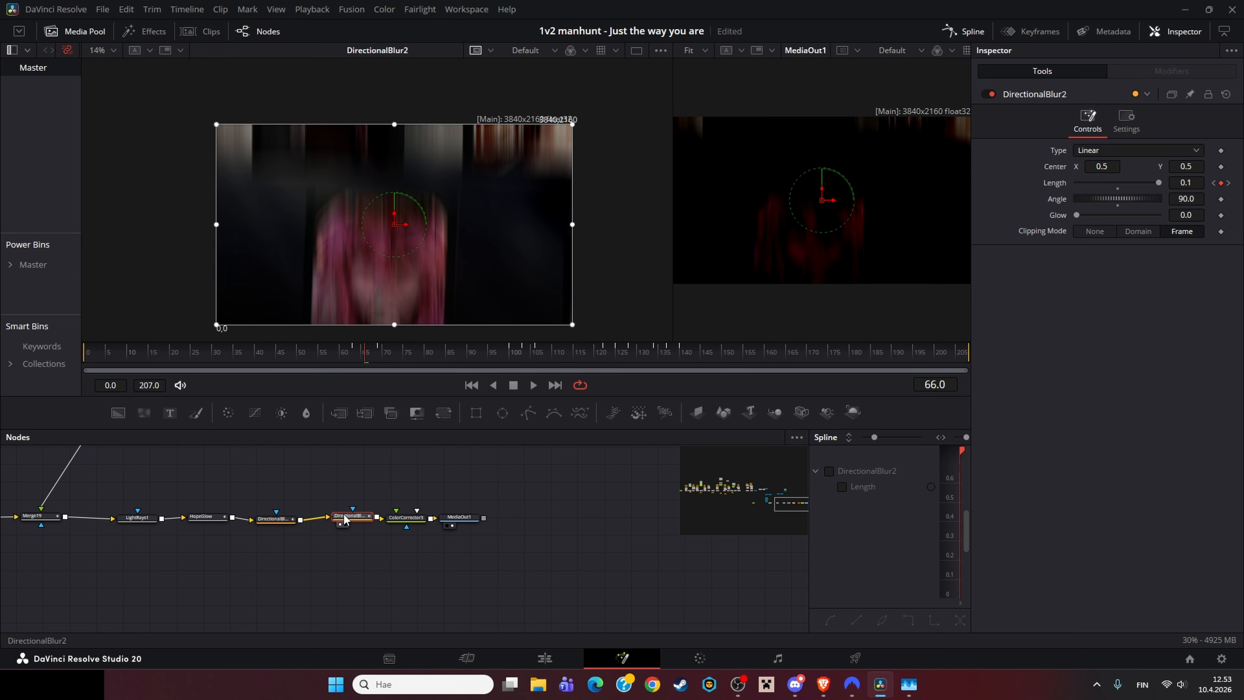
pyautogui.moveTo(344, 519)
pyautogui.mouseDown()
pyautogui.moveTo(342, 494)
pyautogui.moveTo(333, 517)
pyautogui.mouseUp()
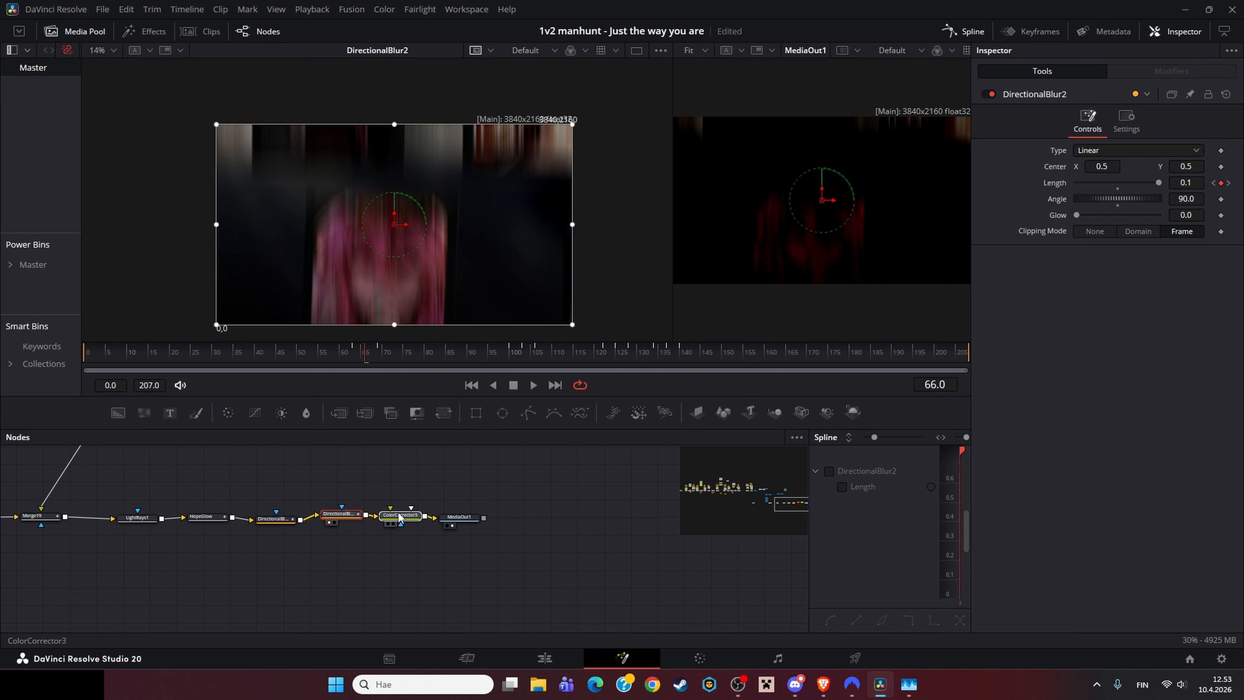
pyautogui.click(400, 517)
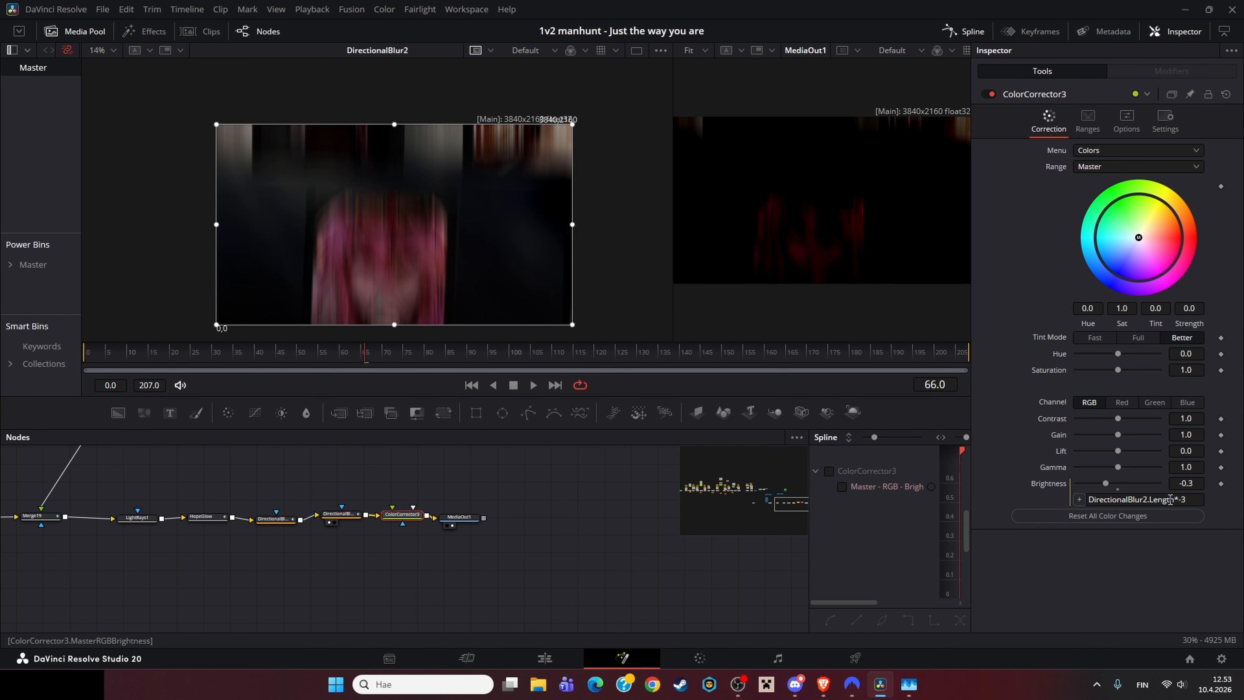
pyautogui.click(343, 514)
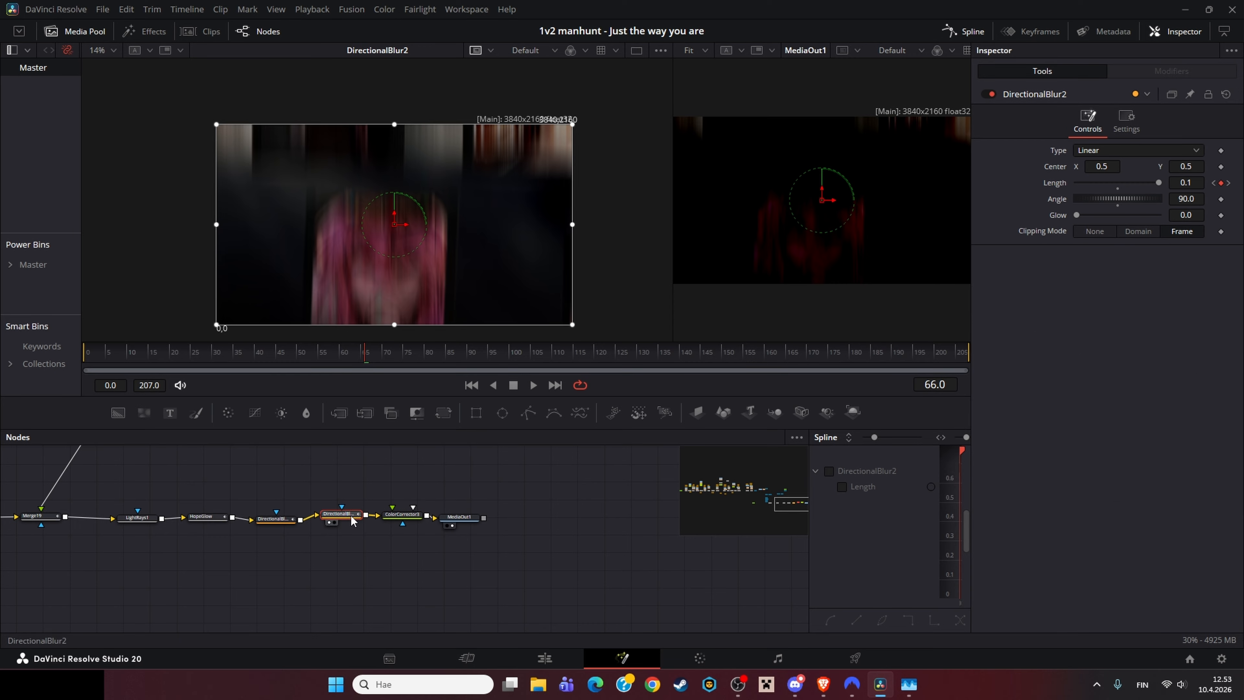
pyautogui.click(410, 539)
pyautogui.click(412, 517)
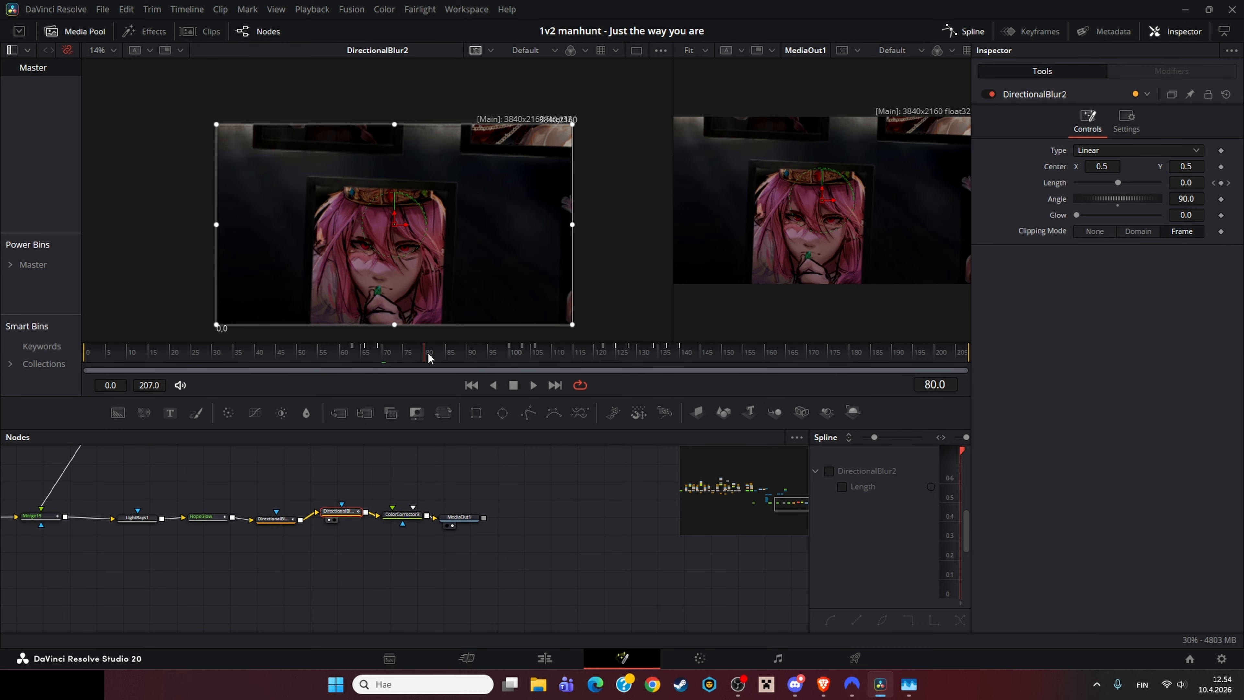
# Step: Scrub the timeline, step through frames and widen the second viewer to review the blur transition
pyautogui.moveTo(426, 353); pyautogui.dragTo(511, 353)
pyautogui.press('Right')
pyautogui.press('Right')
pyautogui.press('Right')
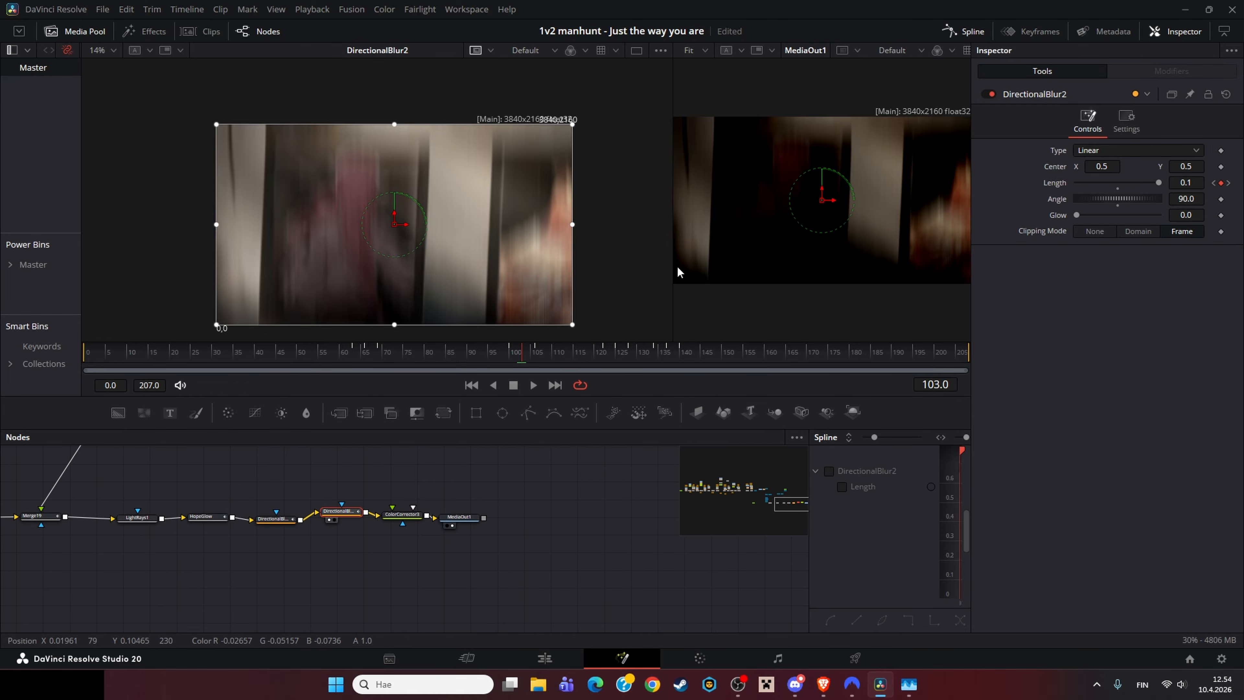
pyautogui.moveTo(673, 269); pyautogui.dragTo(556, 269)
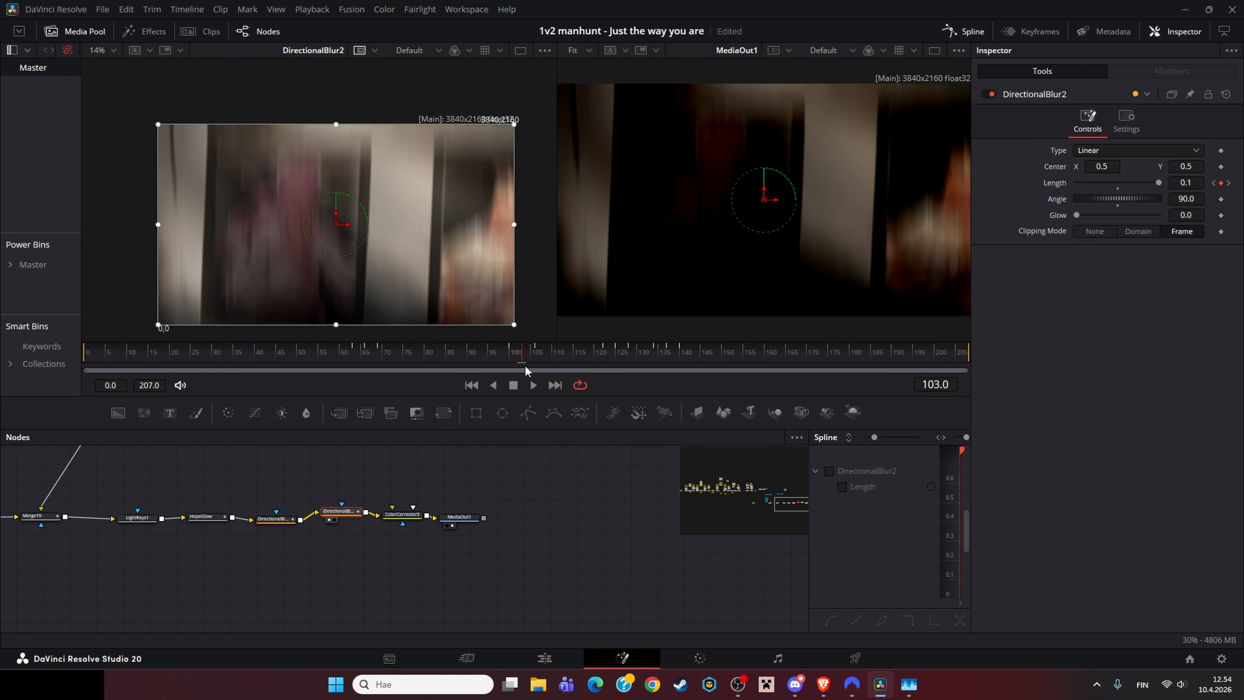
pyautogui.click(515, 357)
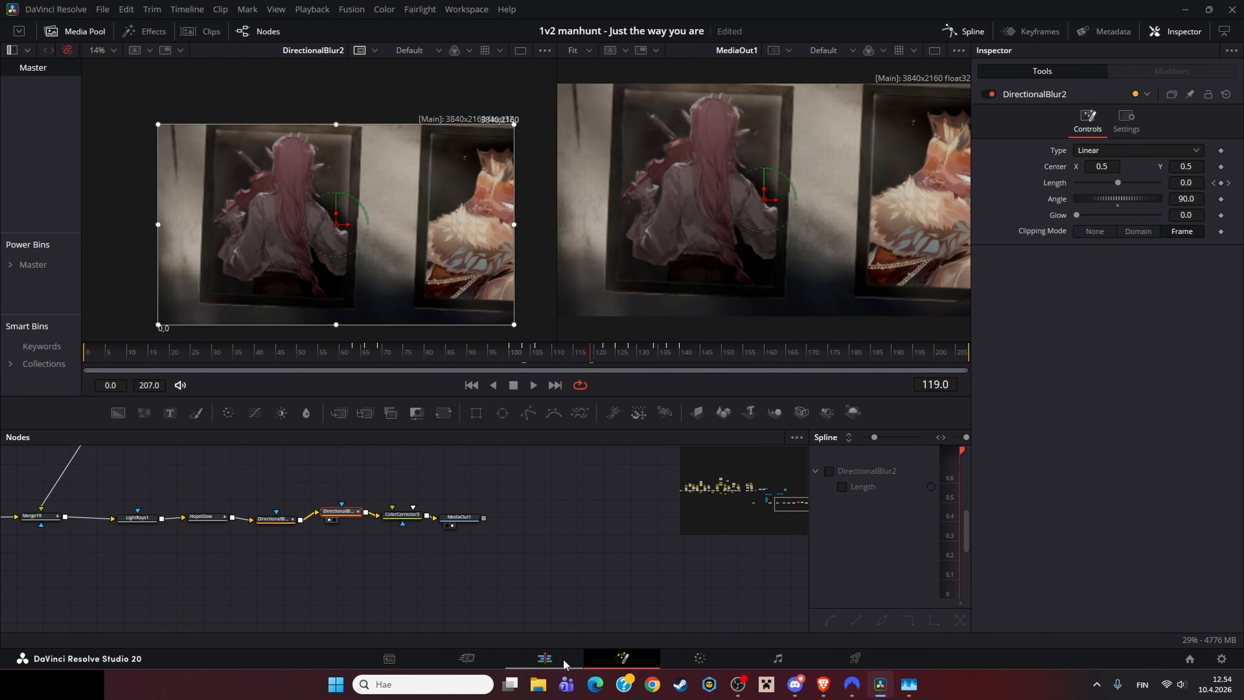
# Step: Switch to the Edit page and open the next clip's composition in the Fusion page, viewing MediaIn1
pyautogui.click(561, 661)
pyautogui.click(726, 583)
pyautogui.rightClick(726, 582)
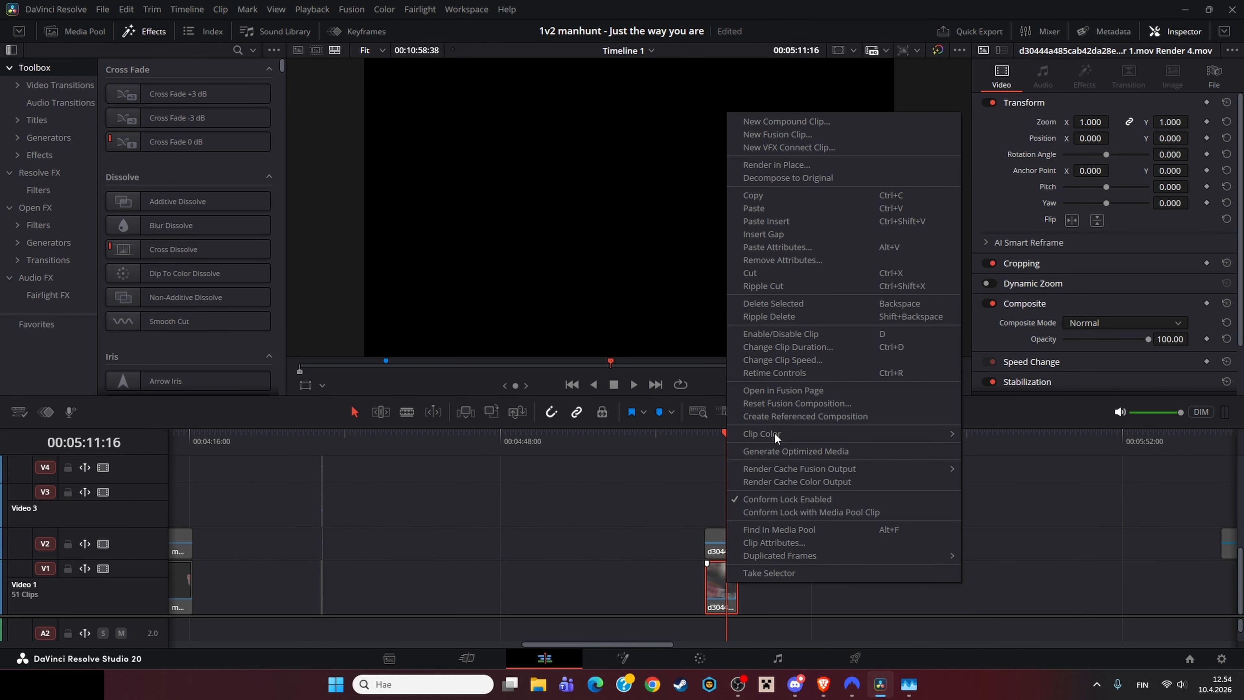
pyautogui.click(773, 434)
pyautogui.press('1')
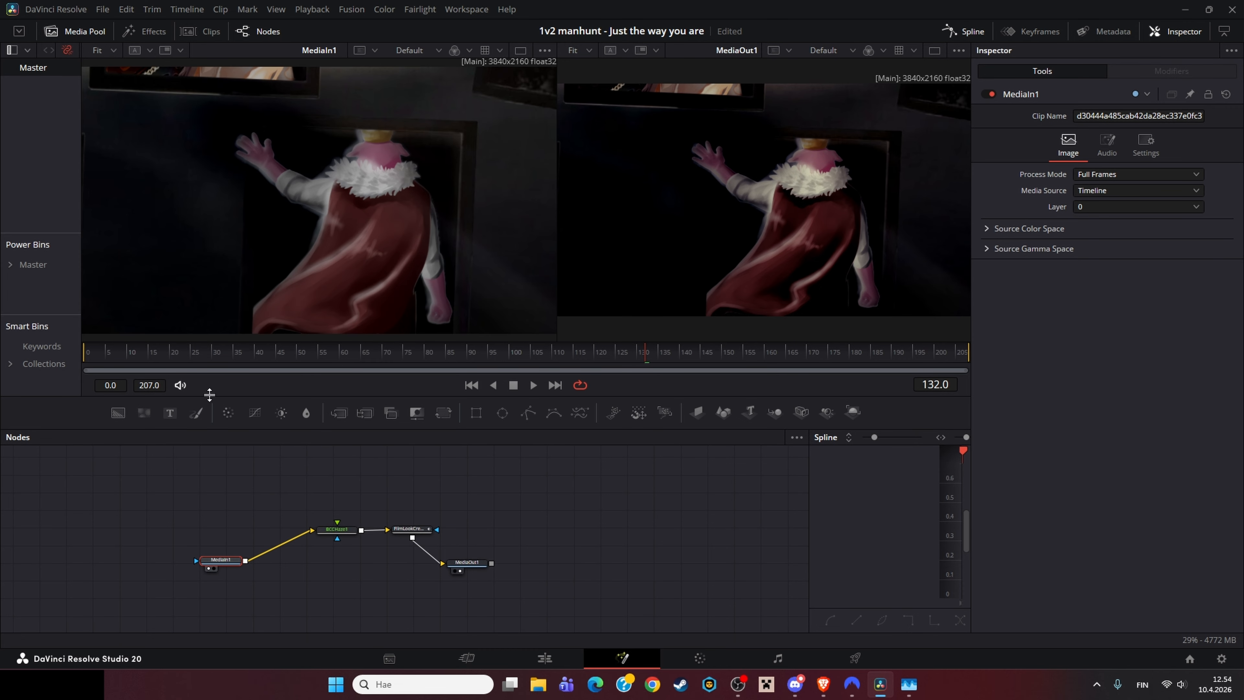
# Step: Scrub to frame 49 and inspect the BCCHaze1, FilmLookCreator1 and MediaOut1 settings, nudging the MediaOut1 node
pyautogui.click(293, 354)
pyautogui.click(337, 529)
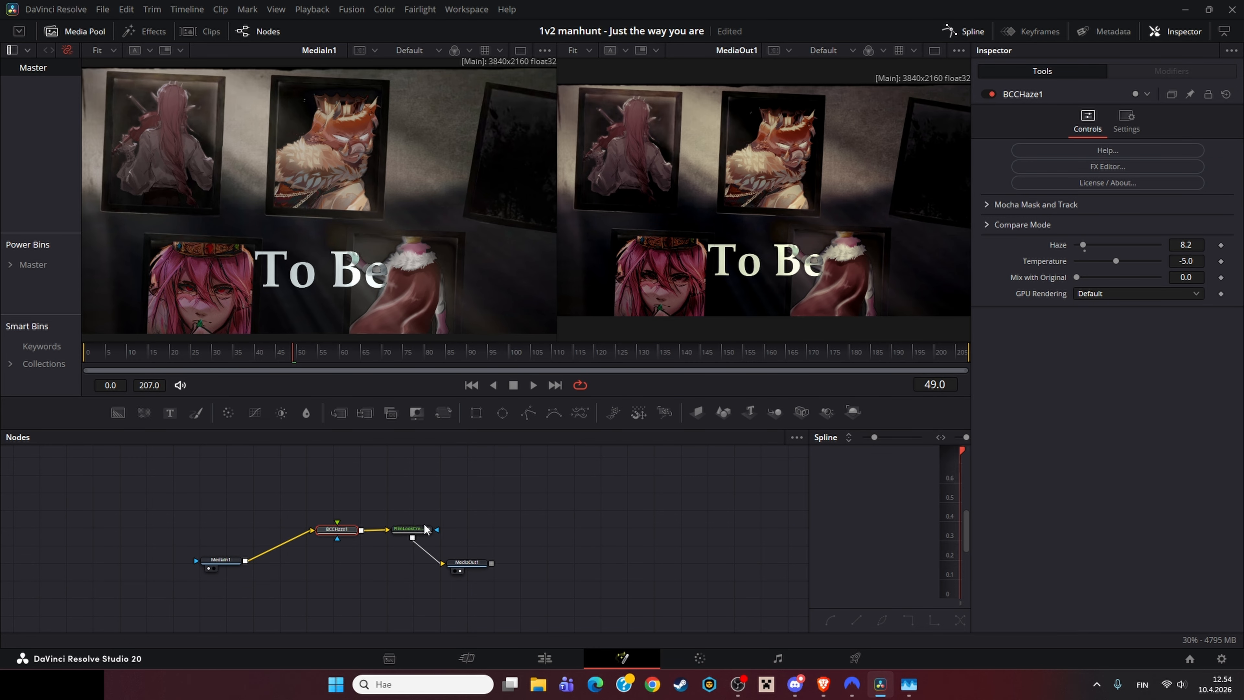
pyautogui.click(463, 562)
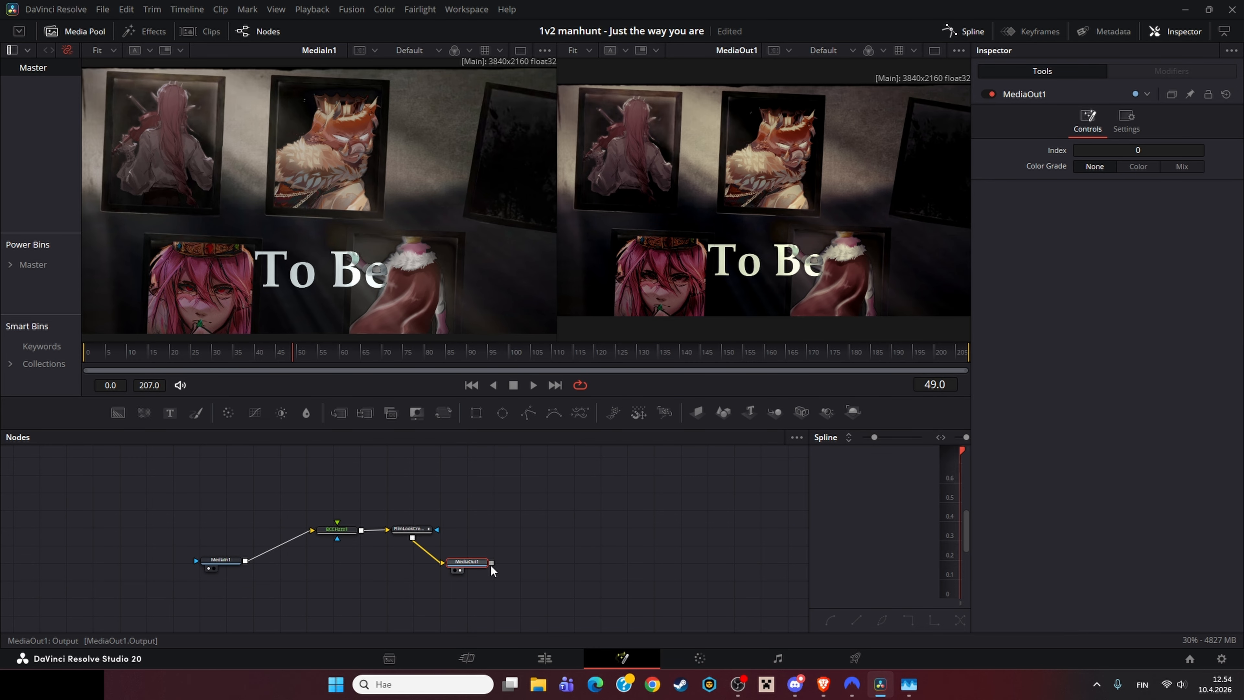
pyautogui.moveTo(490, 567); pyautogui.dragTo(504, 548)
pyautogui.click(409, 528)
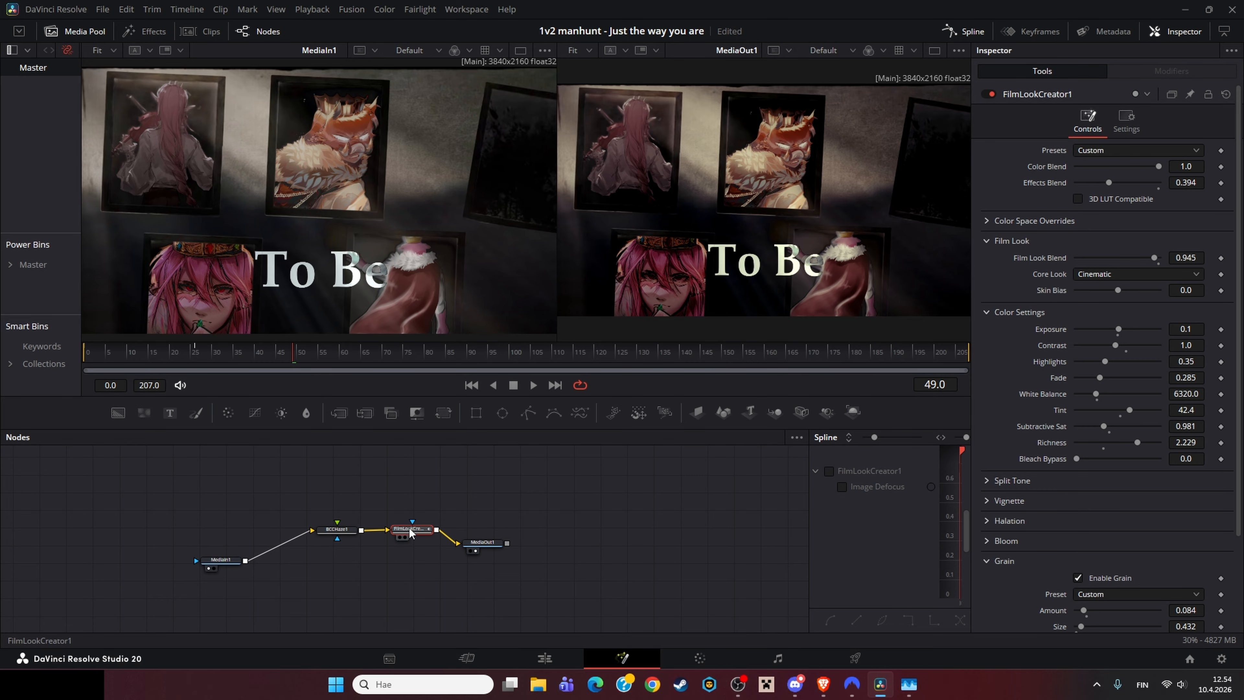
pyautogui.click(324, 531)
pyautogui.click(215, 567)
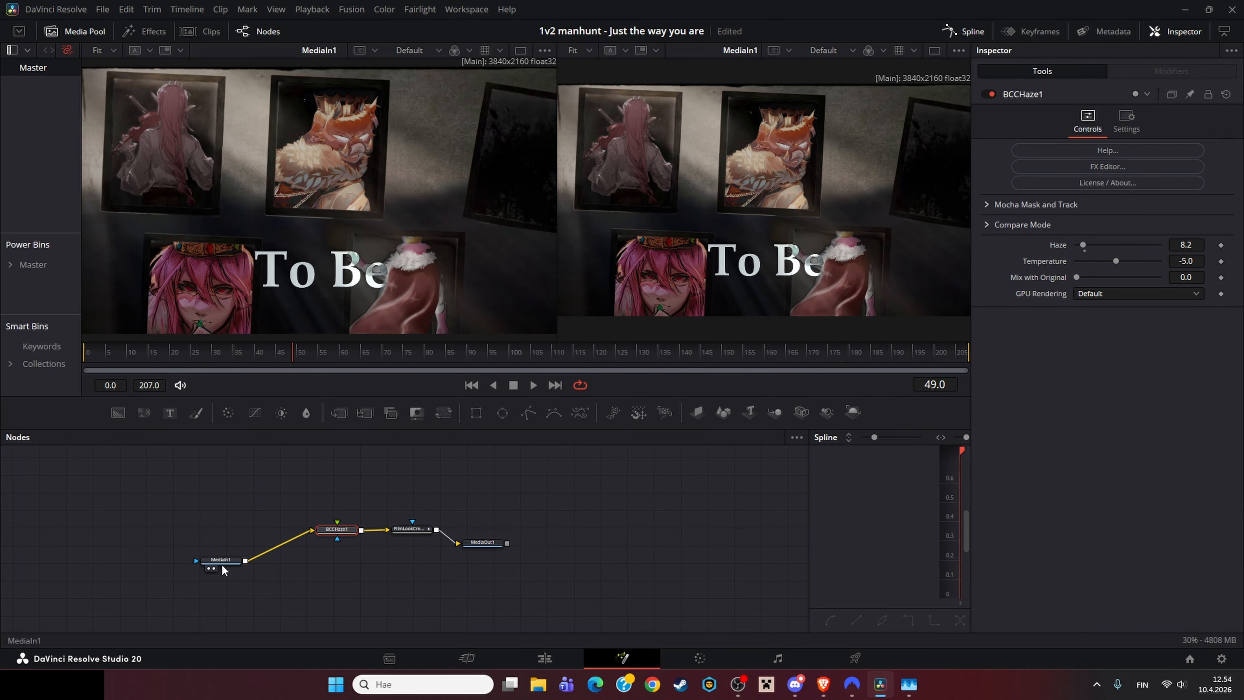
pyautogui.click(481, 544)
pyautogui.click(474, 551)
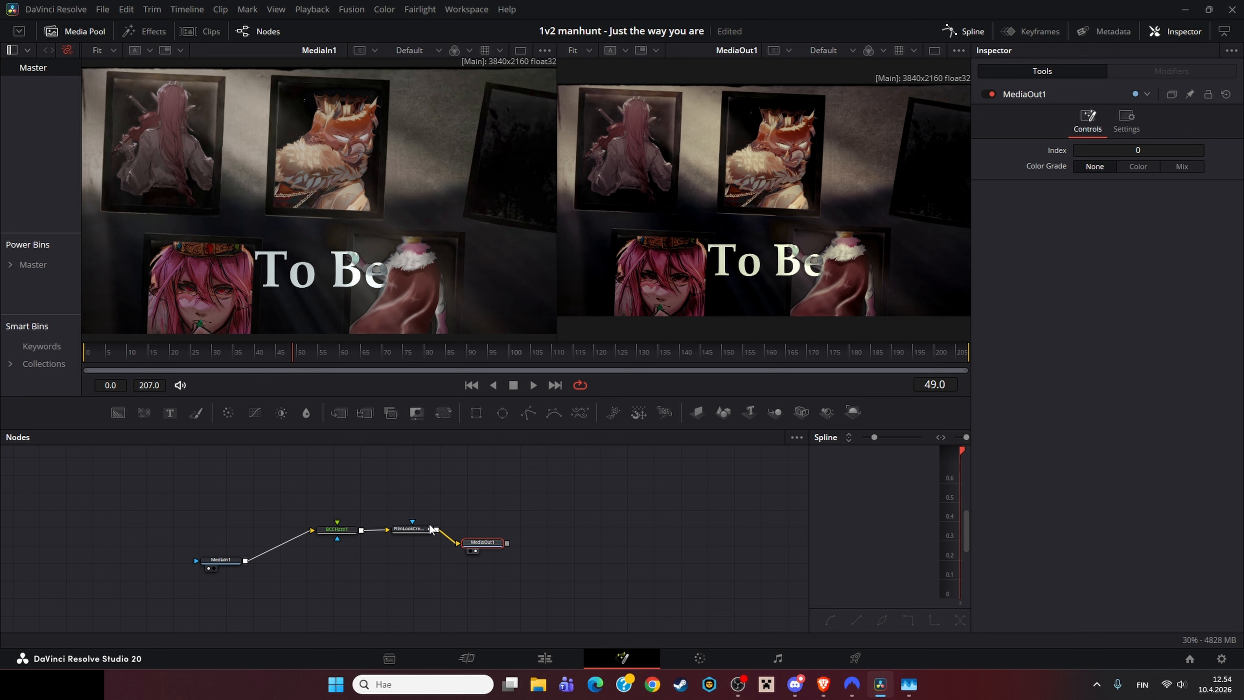
pyautogui.click(422, 531)
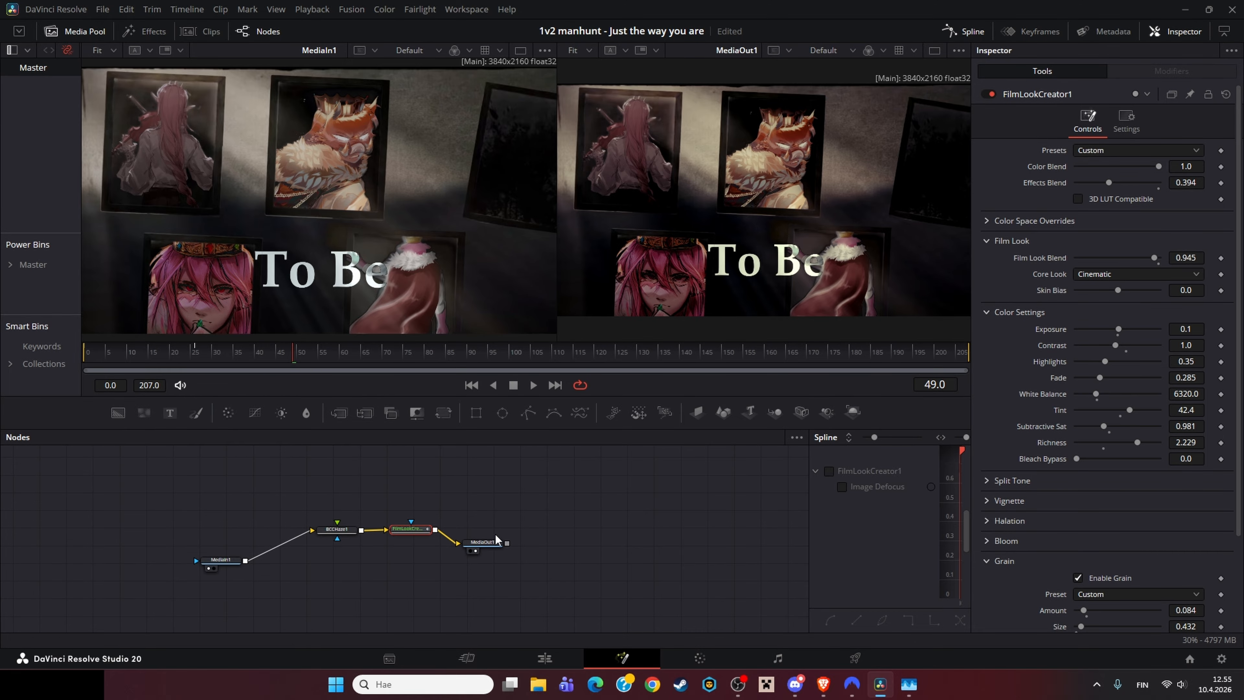
pyautogui.click(337, 529)
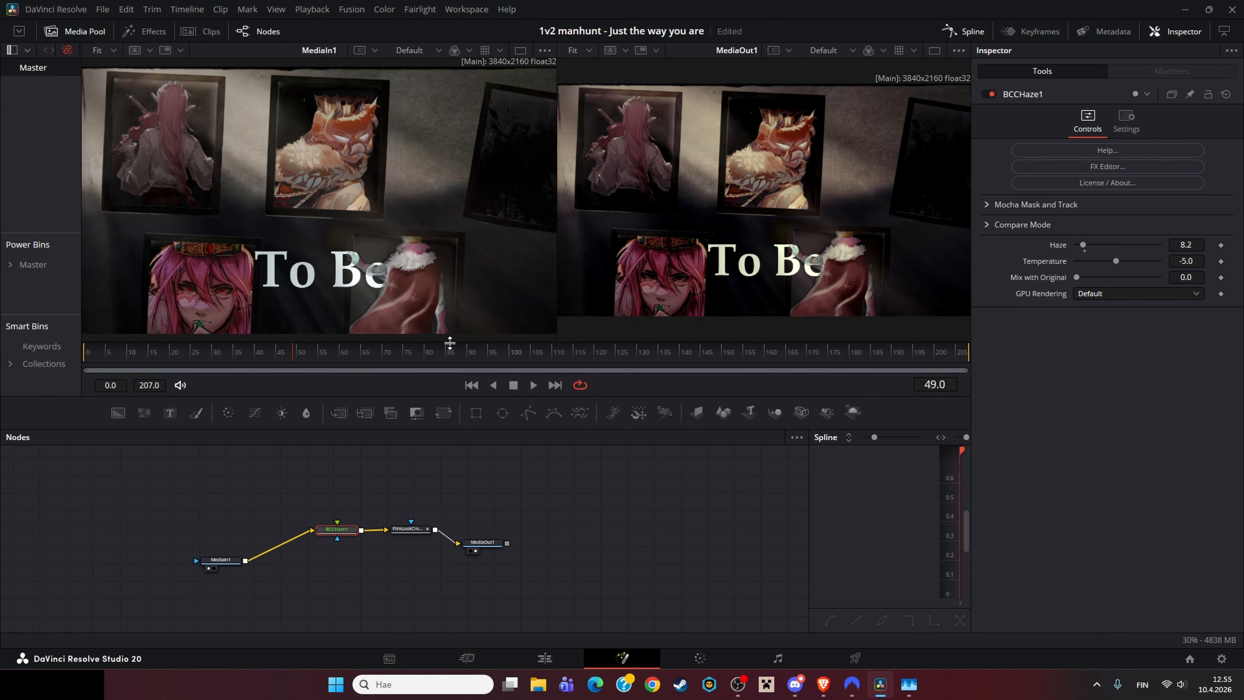
# Step: Scrub to frame 37, select FilmLookCreator1 and toggle it off and on to compare the look
pyautogui.moveTo(324, 354); pyautogui.dragTo(243, 356)
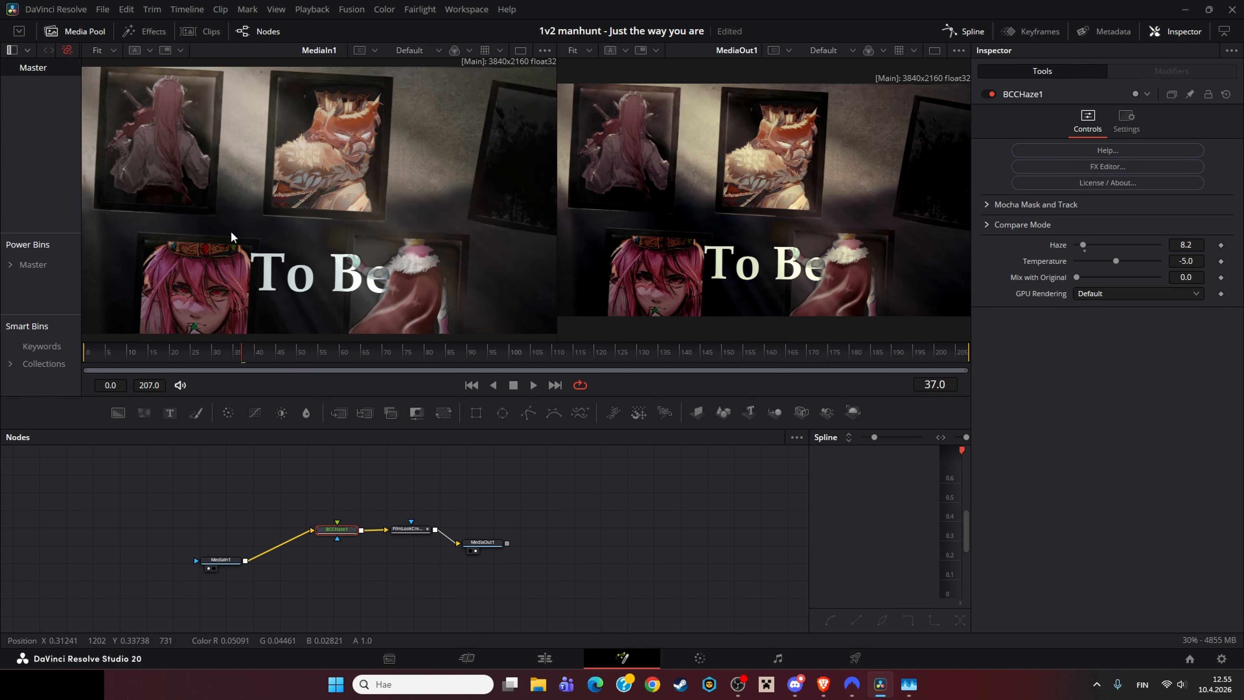
pyautogui.click(409, 528)
pyautogui.click(993, 95)
pyautogui.click(993, 95)
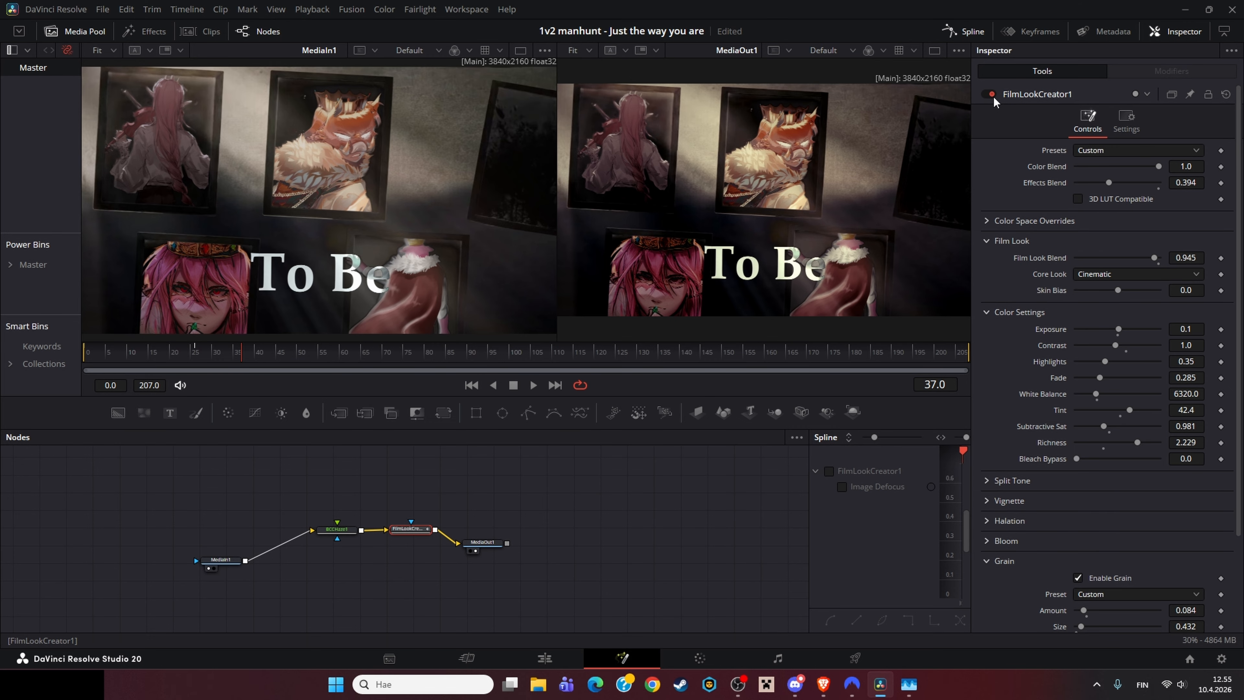
pyautogui.click(993, 95)
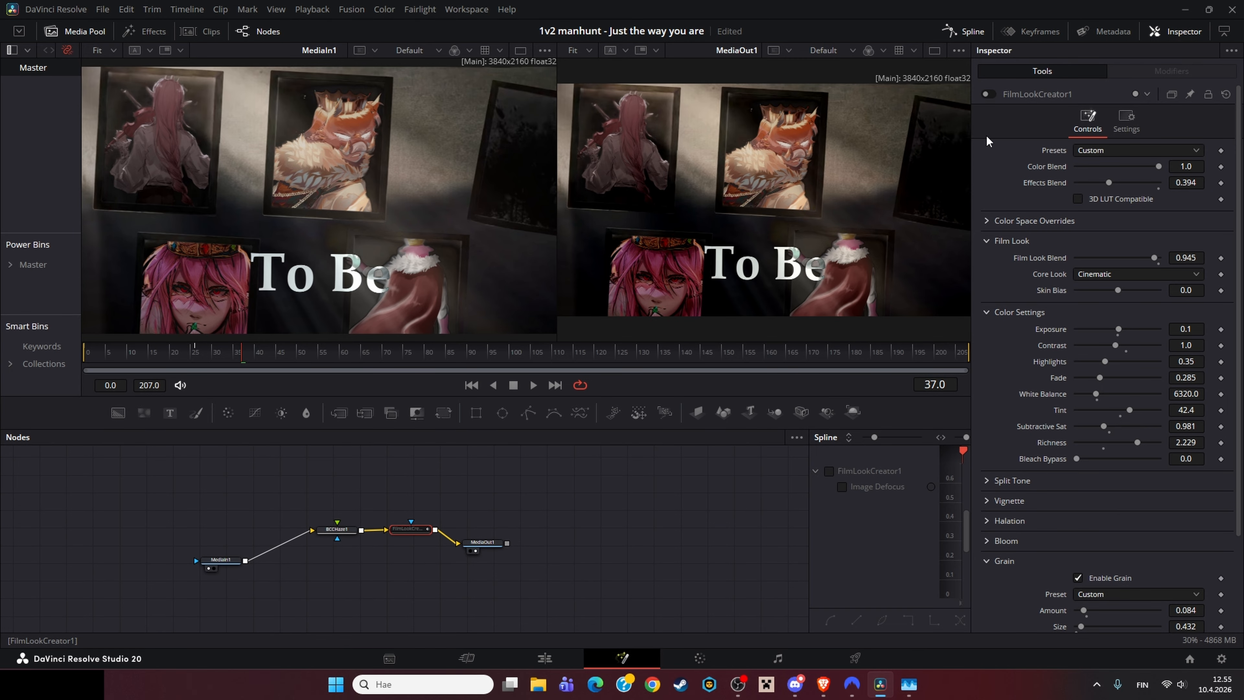
pyautogui.click(993, 97)
pyautogui.click(993, 97)
pyautogui.click(993, 97)
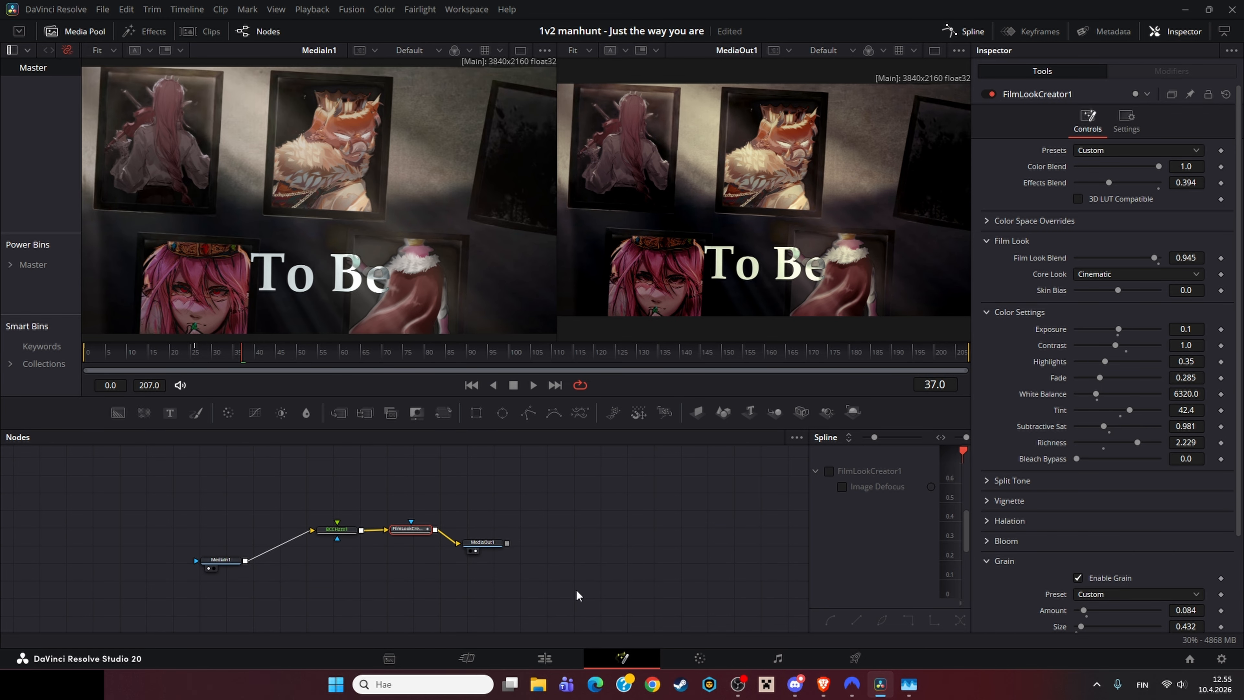
# Step: Return to the Edit page, select the Eternity Text+ title clip and scrub the playhead past it
pyautogui.click(544, 657)
pyautogui.hscroll(-1, 785, 530)
pyautogui.hscroll(-5, 783, 531)
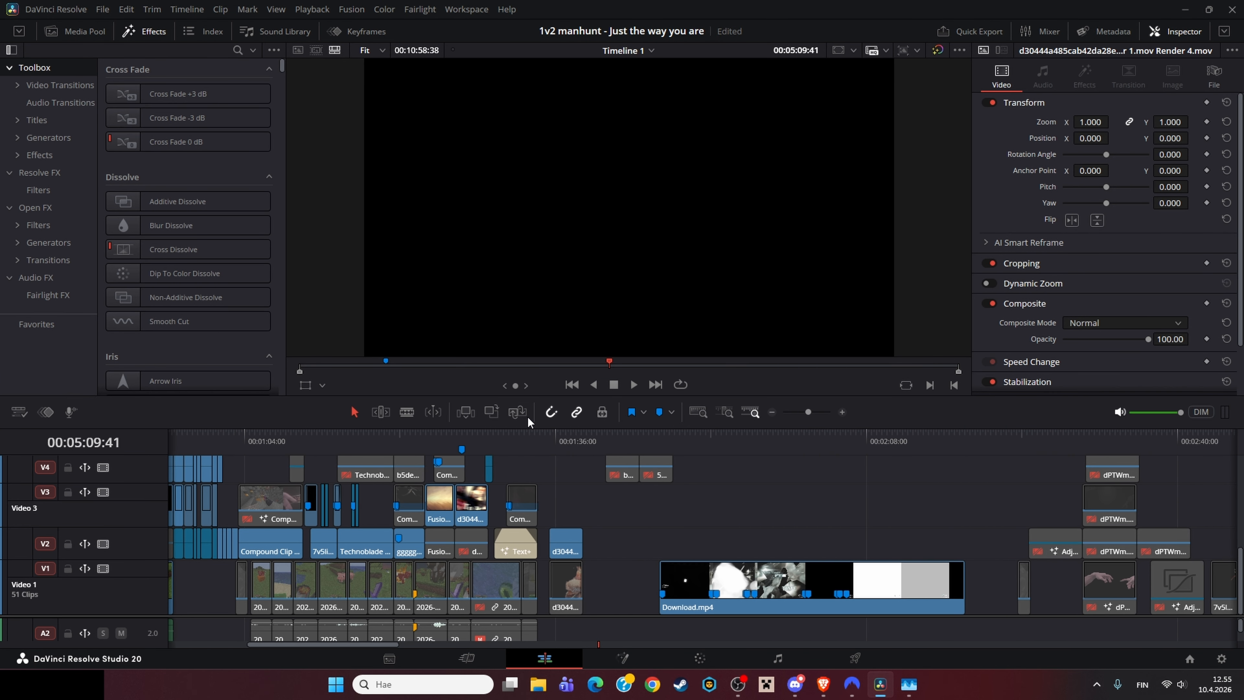
pyautogui.click(506, 443)
pyautogui.scroll(3, 701, 552)
pyautogui.click(701, 552)
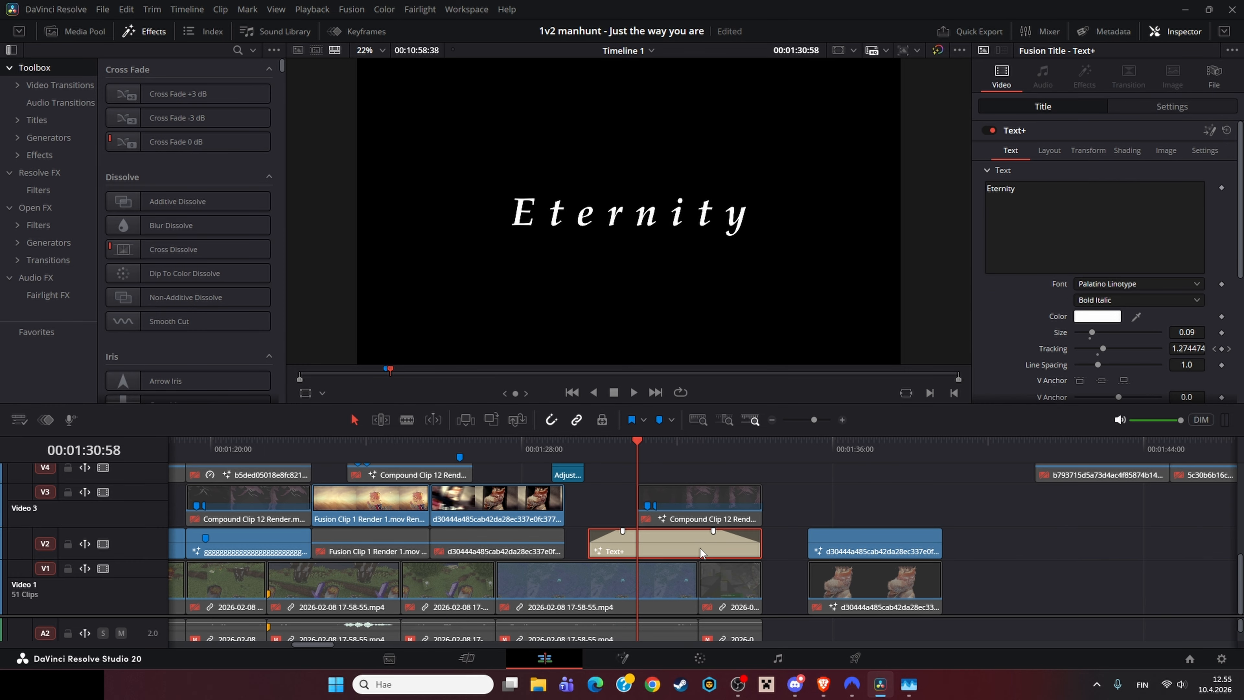
pyautogui.moveTo(594, 450); pyautogui.dragTo(763, 443)
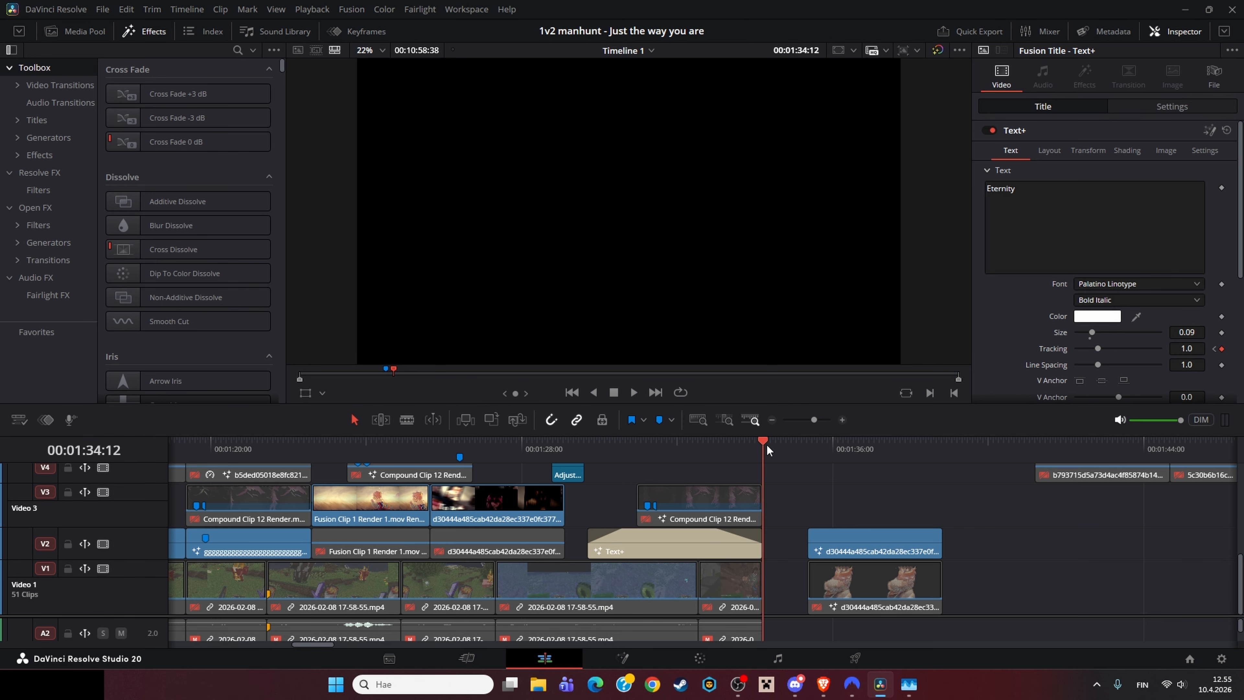
# Step: Zoom out the timeline and scroll through the audio tracks to review the music clips
pyautogui.click(773, 419)
pyautogui.scroll(-5, 764, 603)
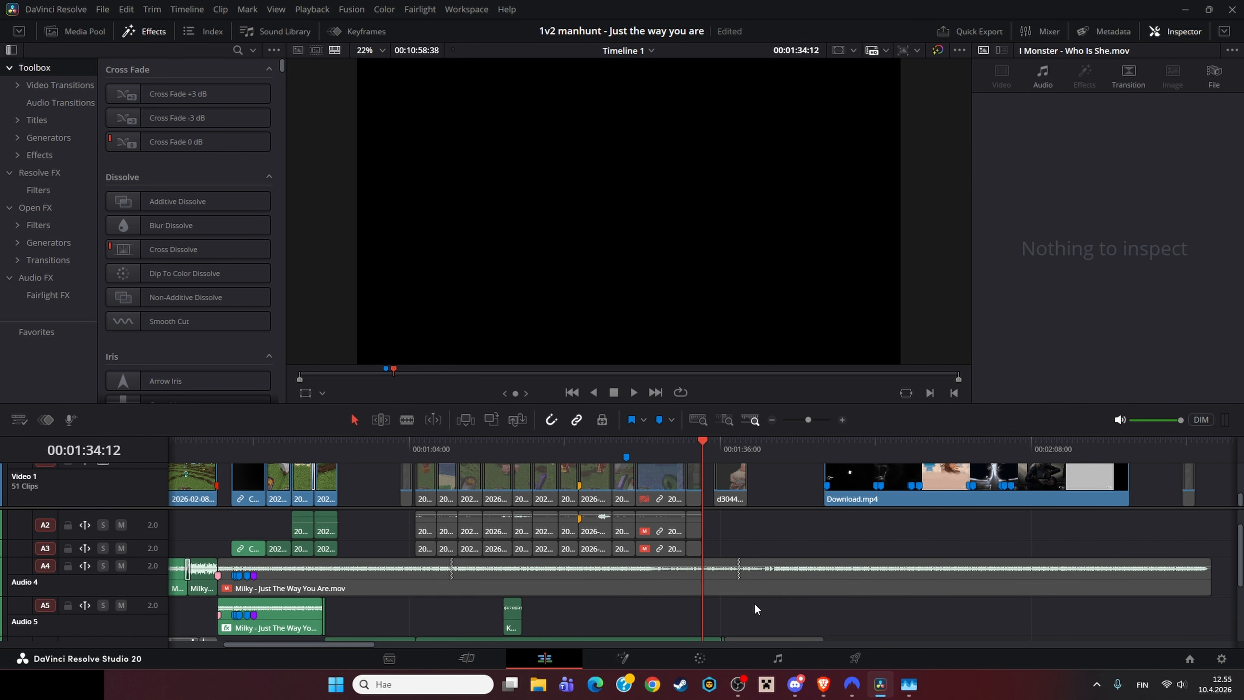
pyautogui.scroll(-3, 754, 573)
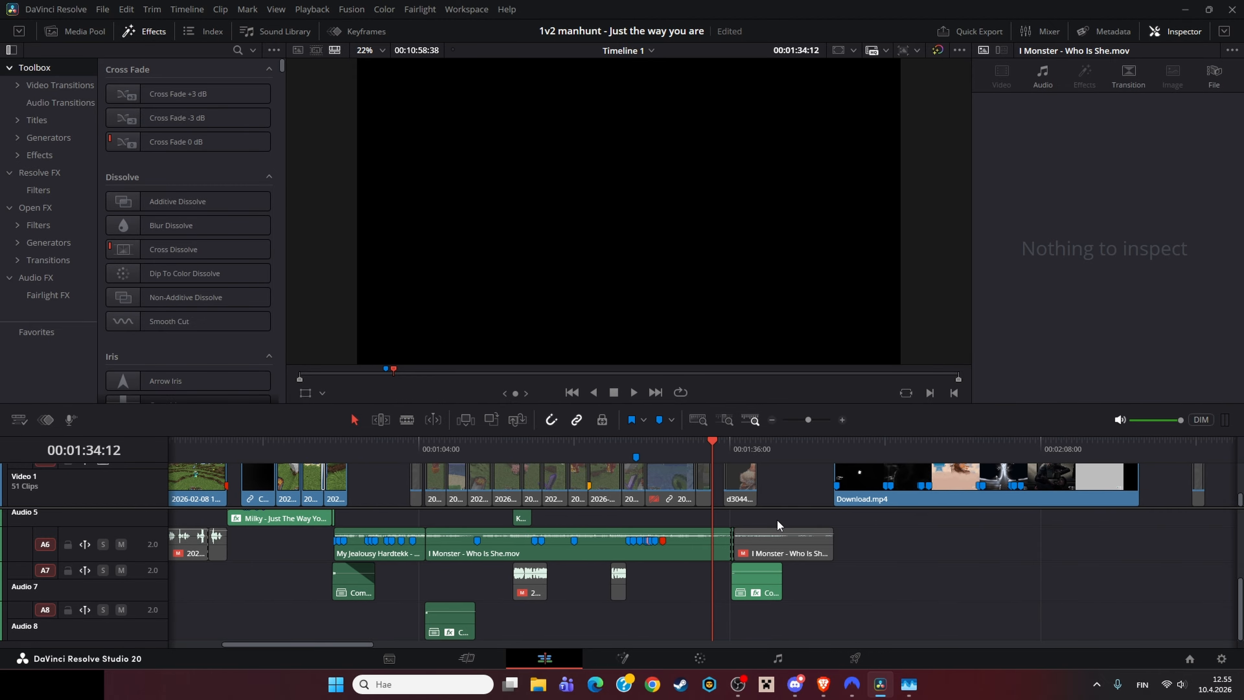
pyautogui.scroll(6, 822, 549)
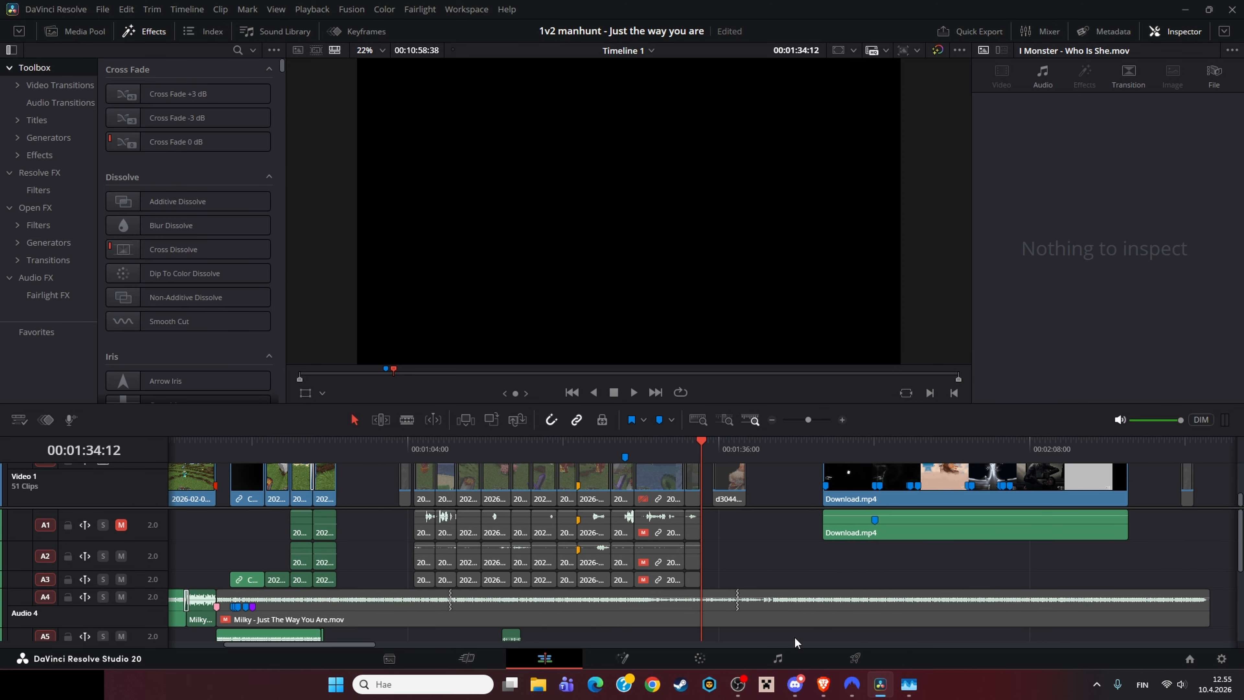
pyautogui.click(772, 420)
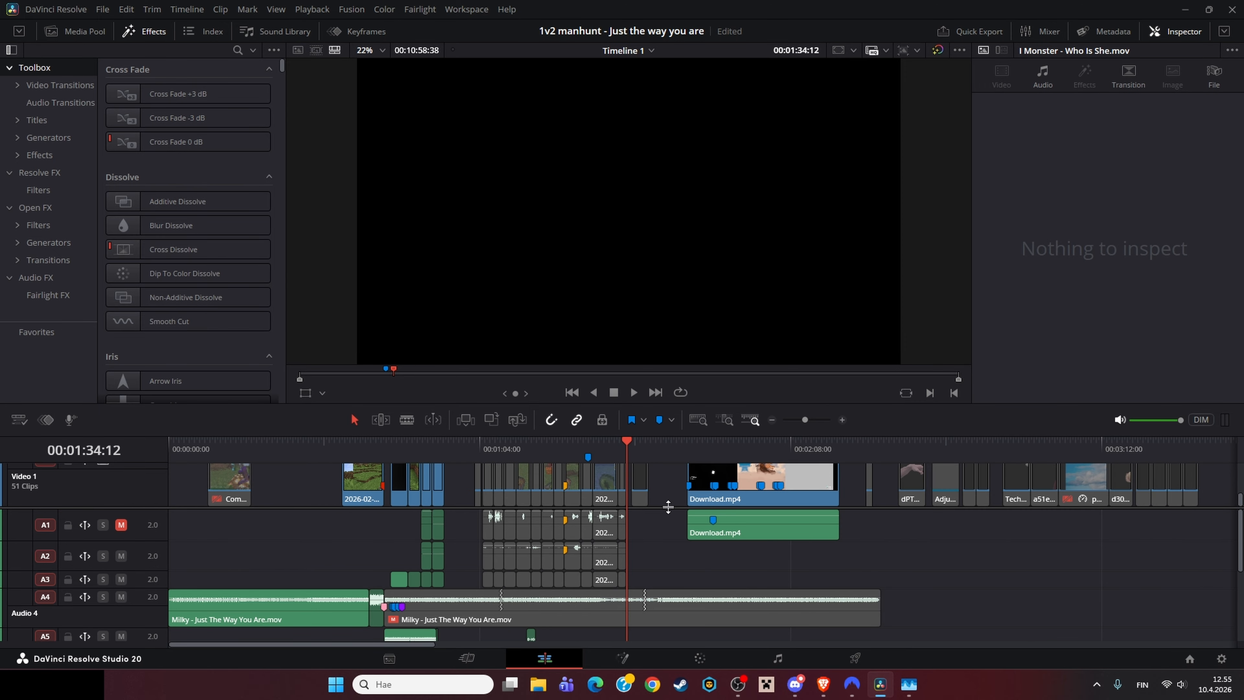
pyautogui.moveTo(668, 507); pyautogui.dragTo(643, 577)
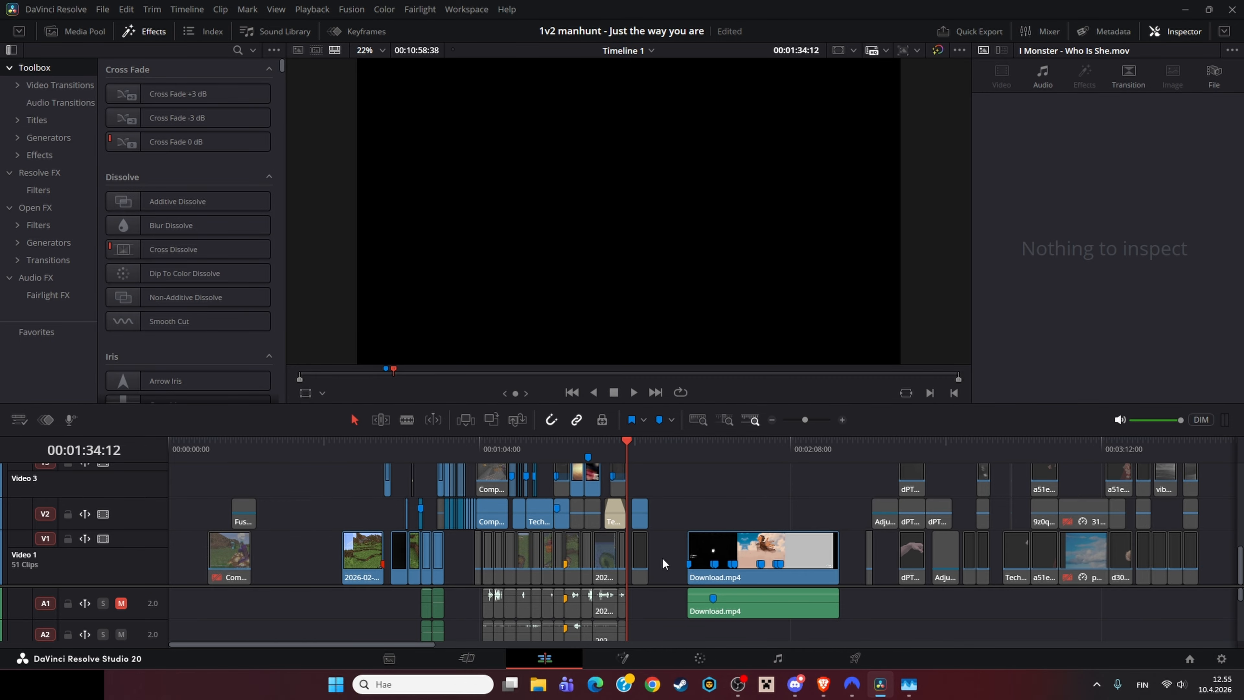
# Step: Scrub the playhead across the middle of the edit, zooming in and out to review the clips
pyautogui.moveTo(618, 449); pyautogui.dragTo(581, 458)
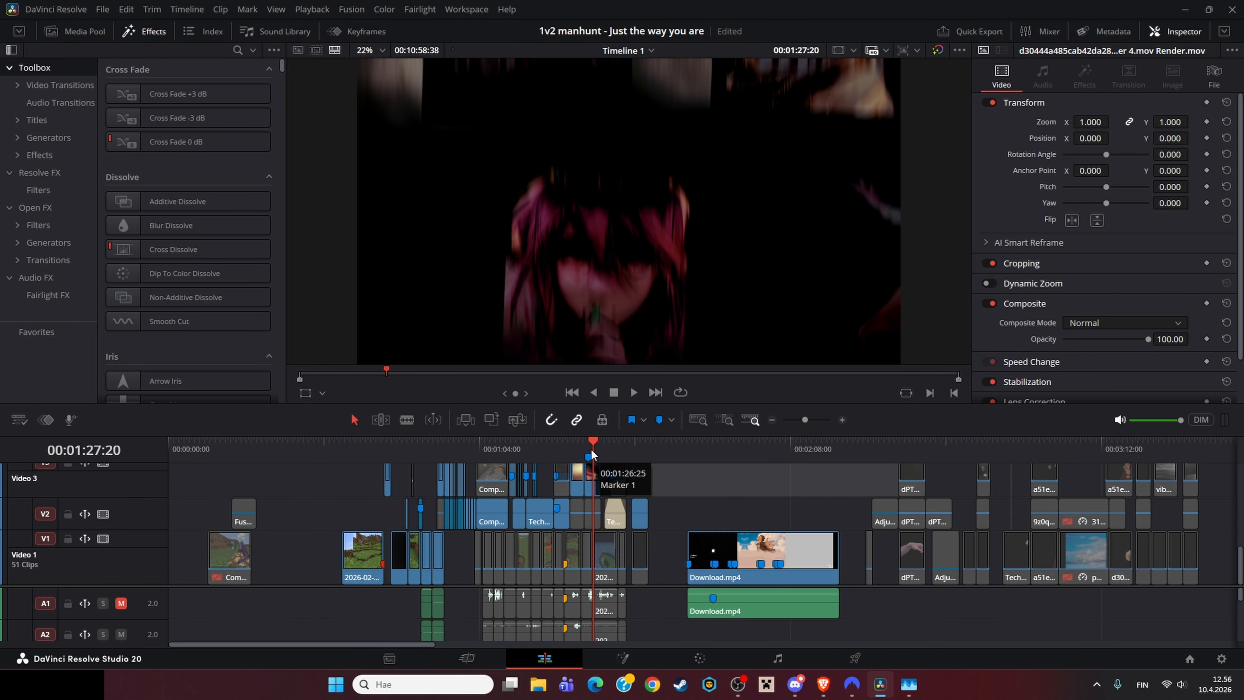
pyautogui.click(565, 449)
pyautogui.click(842, 420)
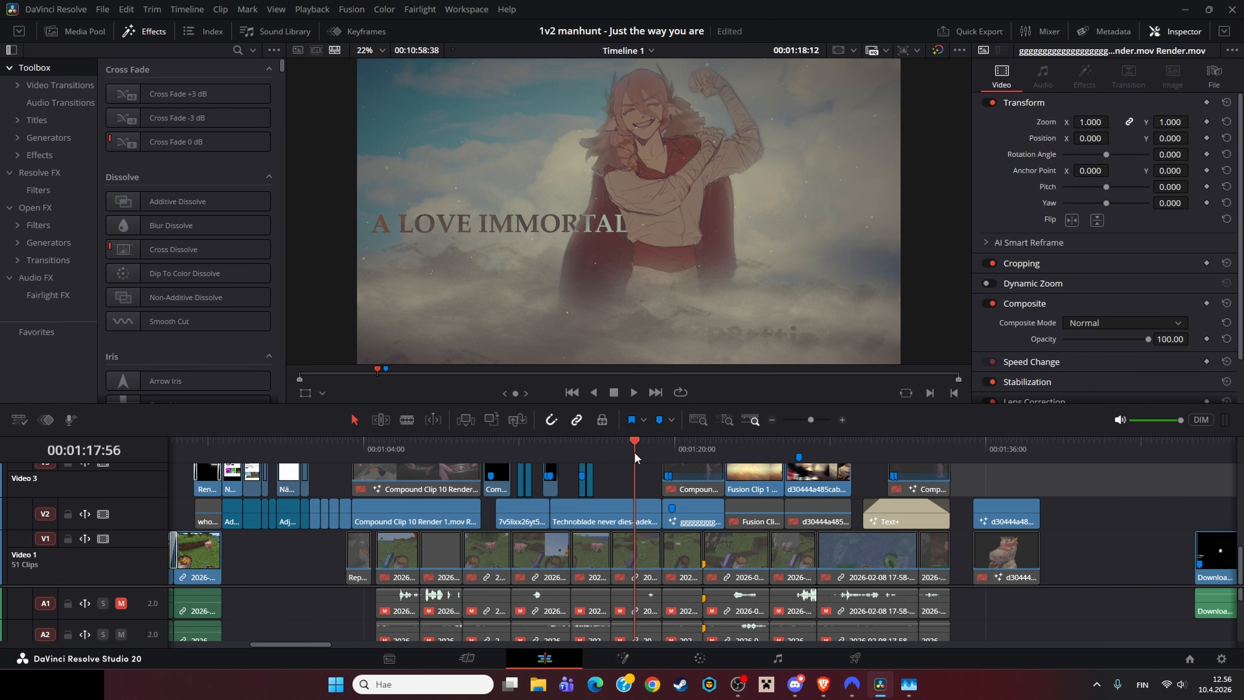
pyautogui.moveTo(633, 451)
pyautogui.mouseDown()
pyautogui.moveTo(515, 456)
pyautogui.moveTo(579, 451)
pyautogui.moveTo(544, 453)
pyautogui.mouseUp()
pyautogui.scroll(-2, 623, 455)
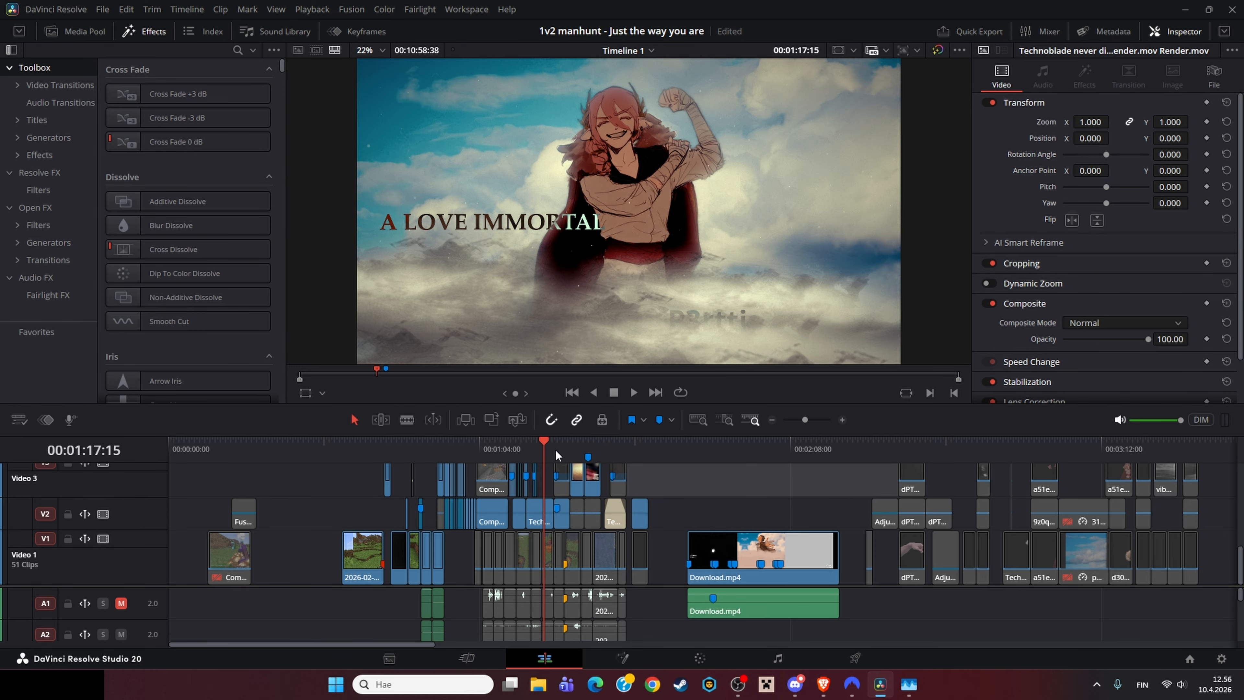
pyautogui.click(841, 419)
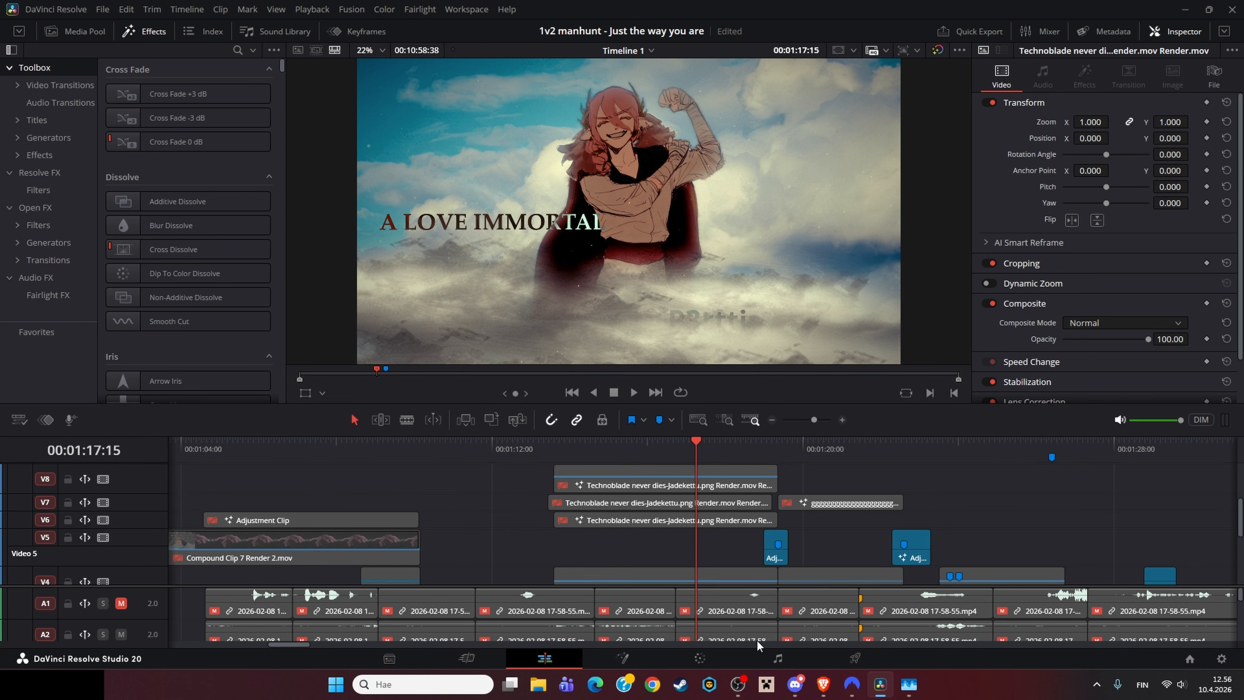
pyautogui.scroll(-5, 743, 588)
pyautogui.hscroll(3, 665, 510)
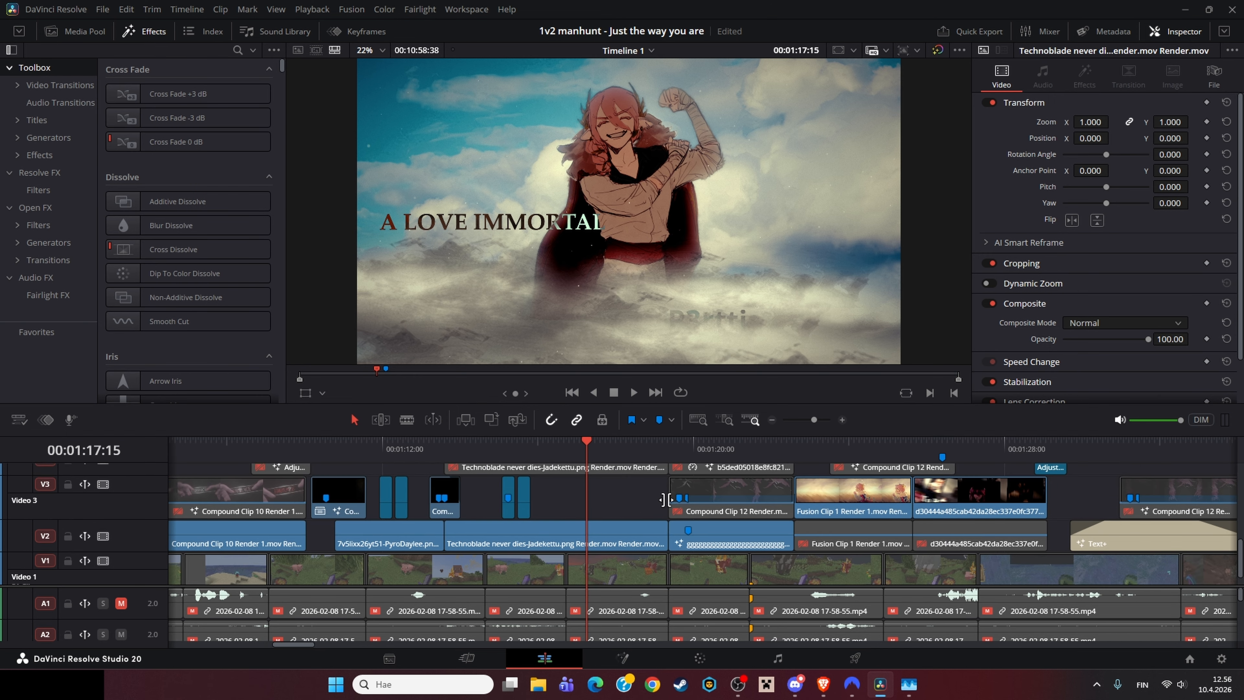
pyautogui.click(773, 420)
pyautogui.click(774, 420)
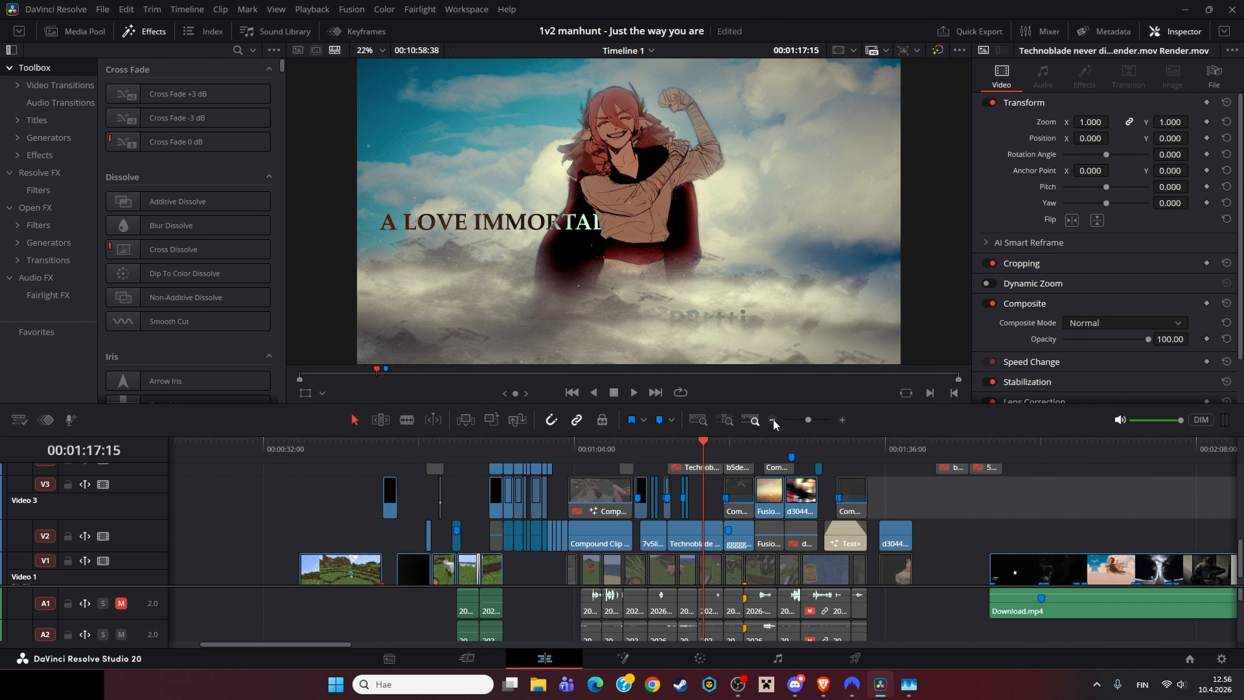
pyautogui.moveTo(763, 482)
pyautogui.mouseDown()
pyautogui.moveTo(810, 514)
pyautogui.moveTo(676, 514)
pyautogui.moveTo(485, 482)
pyautogui.moveTo(458, 466)
pyautogui.mouseUp()
pyautogui.moveTo(494, 449)
pyautogui.mouseDown()
pyautogui.moveTo(305, 474)
pyautogui.moveTo(422, 465)
pyautogui.mouseUp()
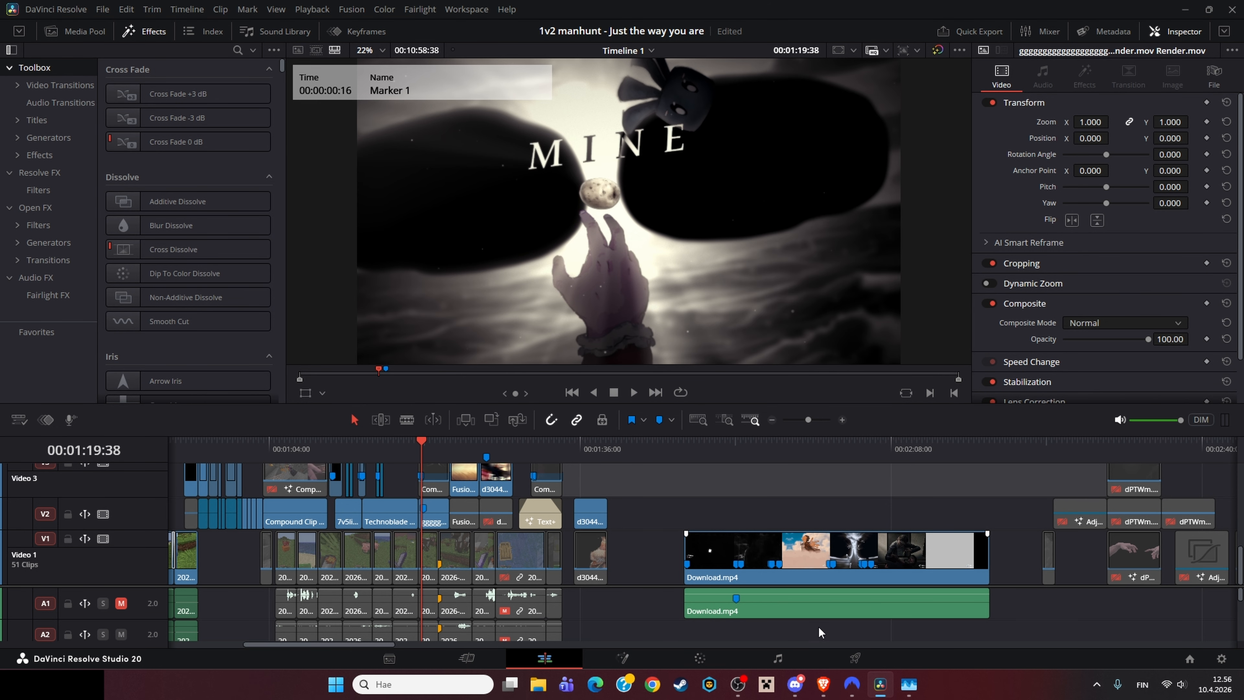